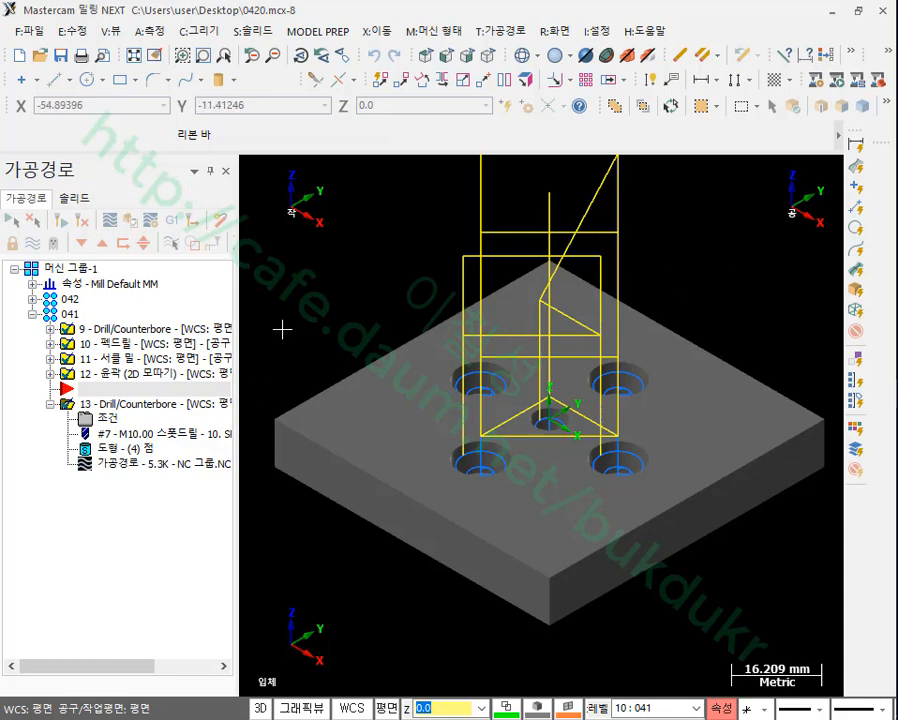
- Move the insertion point below operation 13 and run the verify simulation of group 041's toolpaths with Color Loop enabled
click(81, 242)
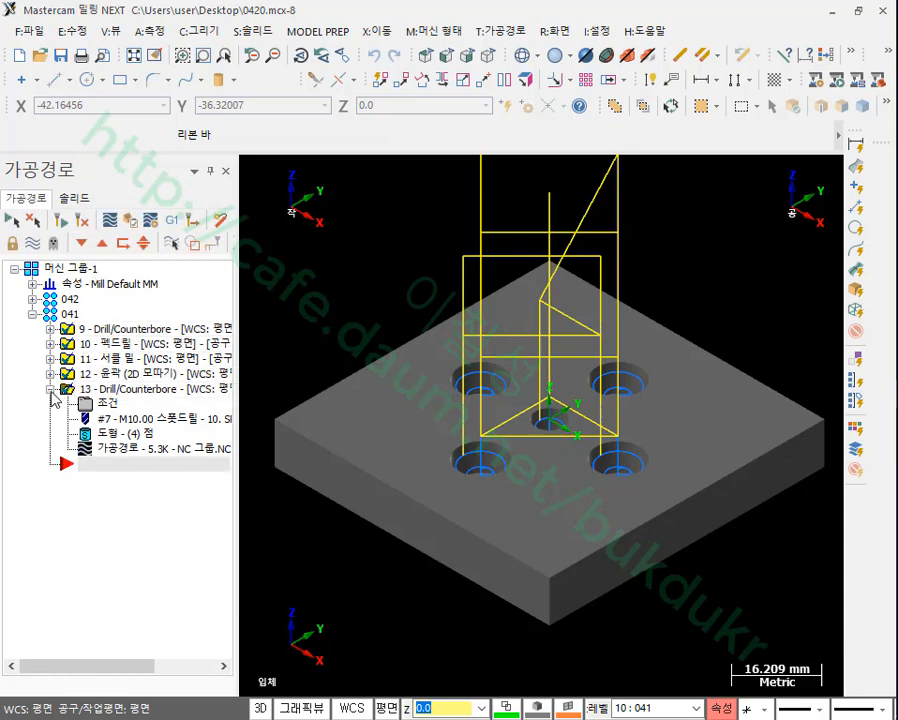
click(129, 221)
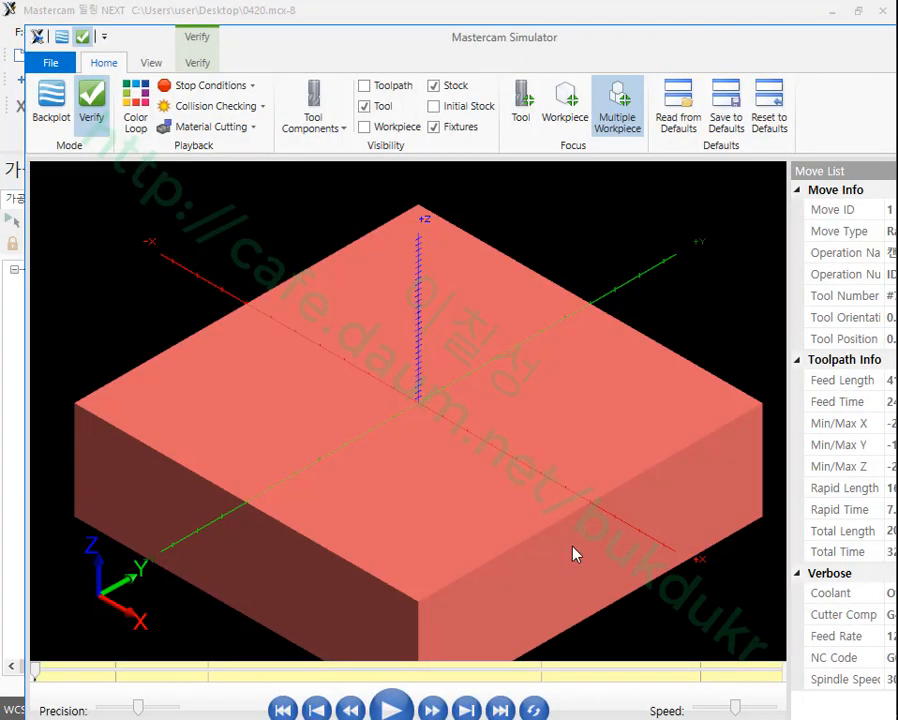
click(393, 709)
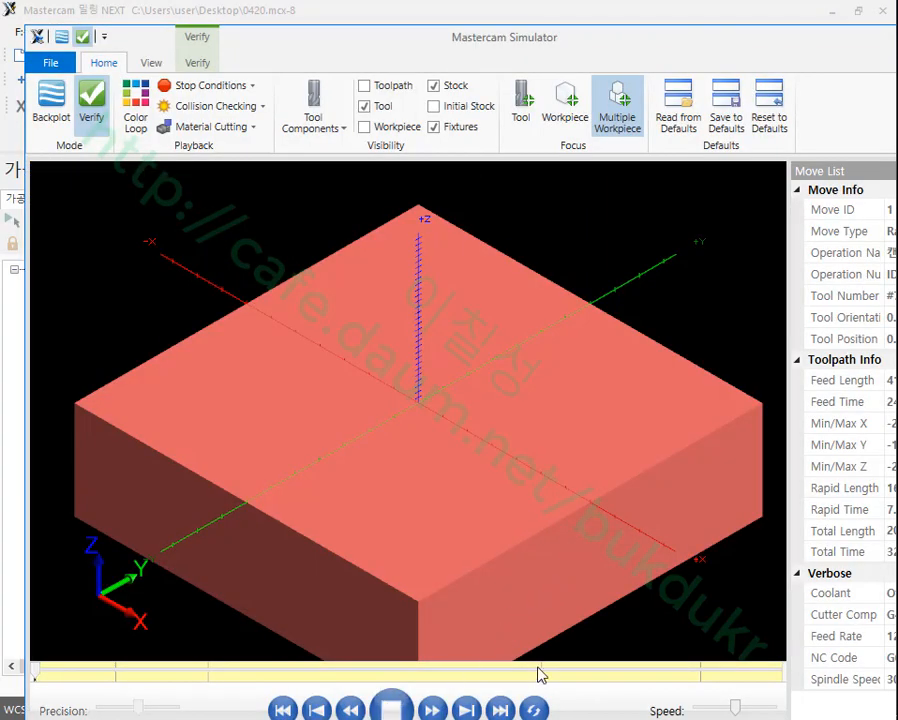
click(138, 125)
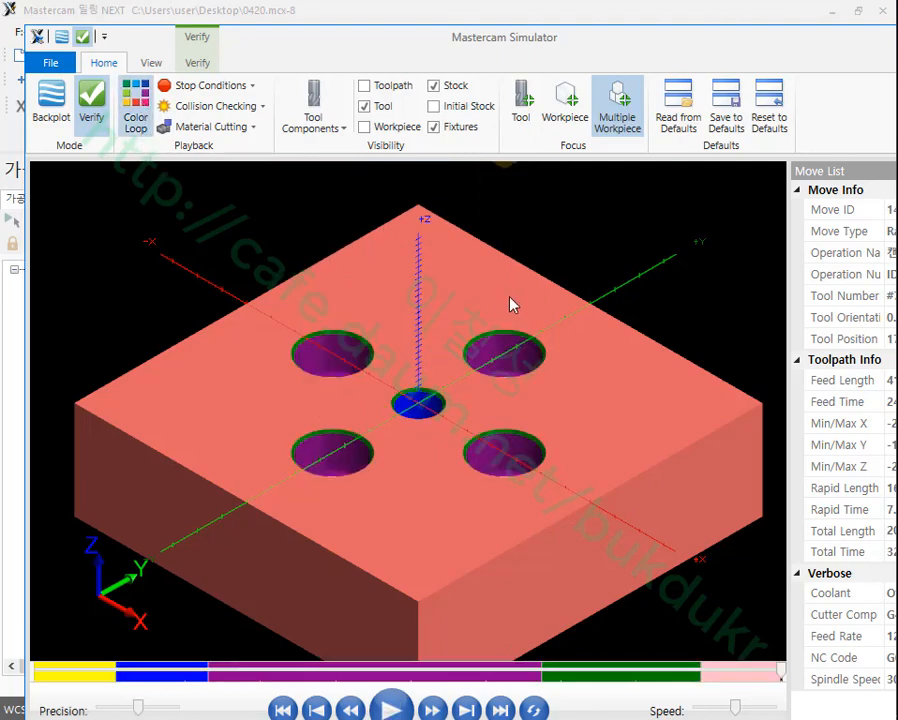
- Inspect the underside of the simulated stock and close the simulator
middle_drag(518, 293, 495, 215)
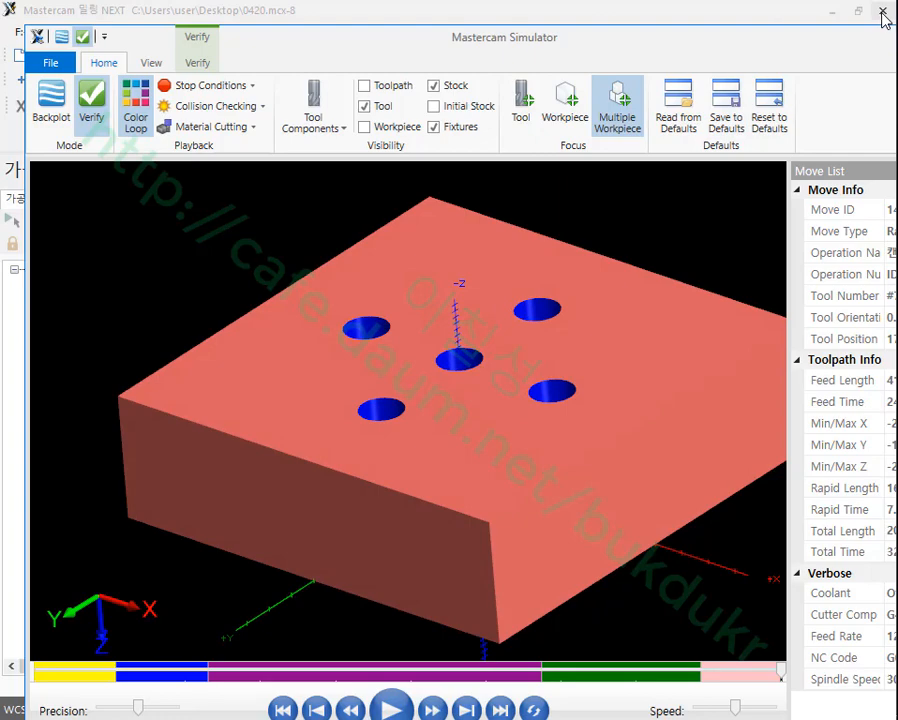
double_click(596, 42)
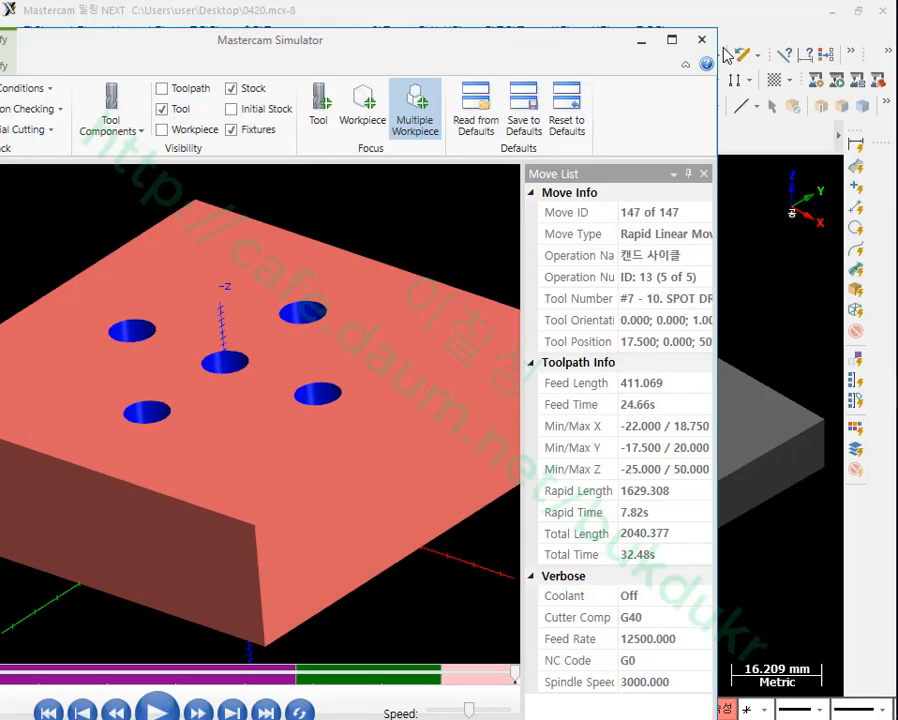
click(703, 39)
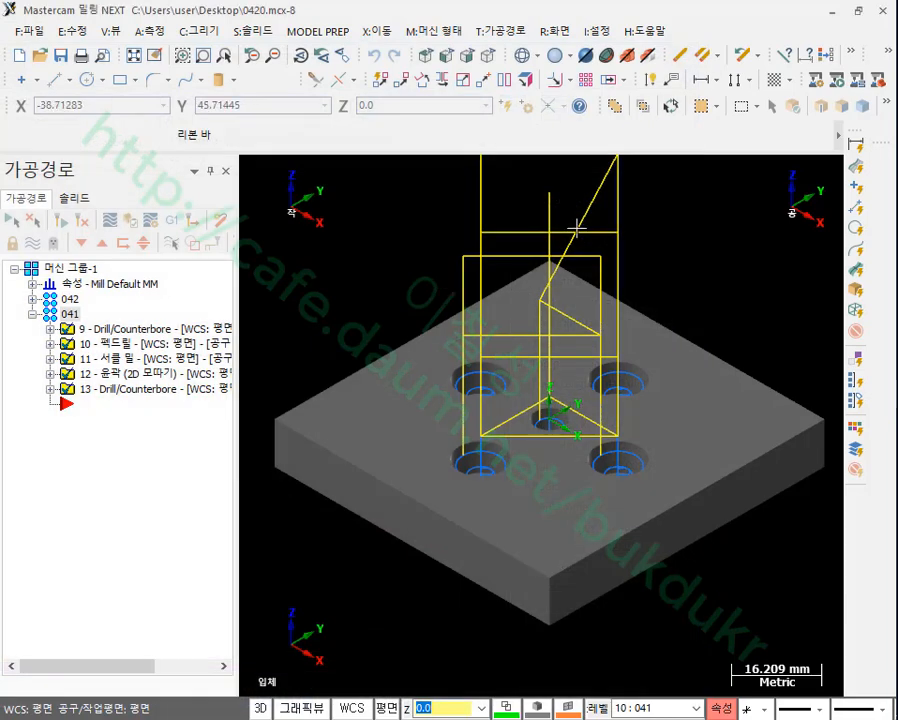
- Examine the plate's Z=0 face and underside in the front view and return to the isometric view
scroll(570, 370, down, 2)
scroll(591, 398, up, 2)
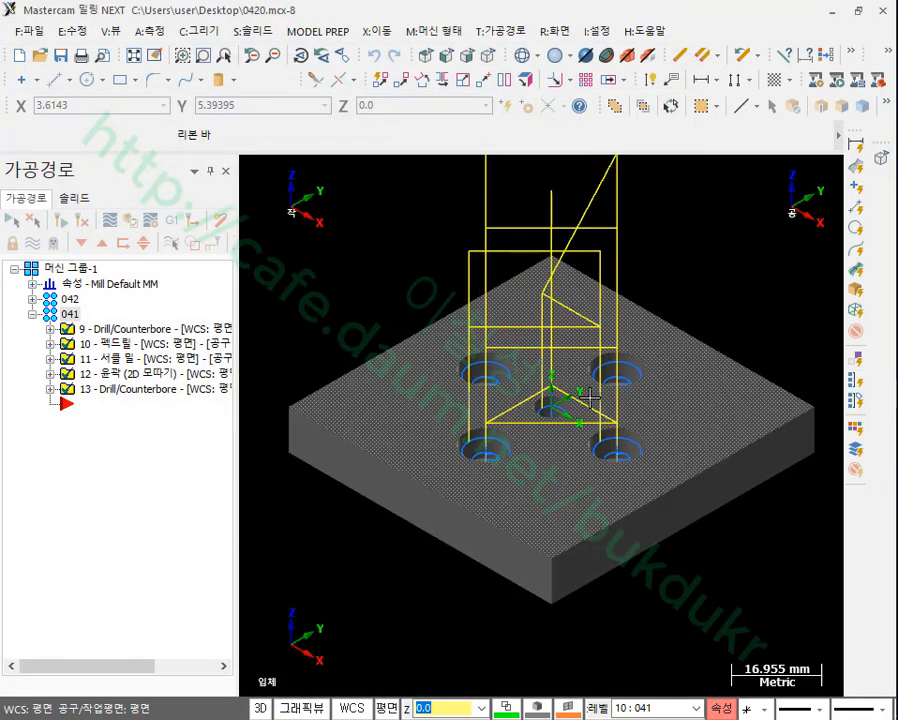
click(443, 58)
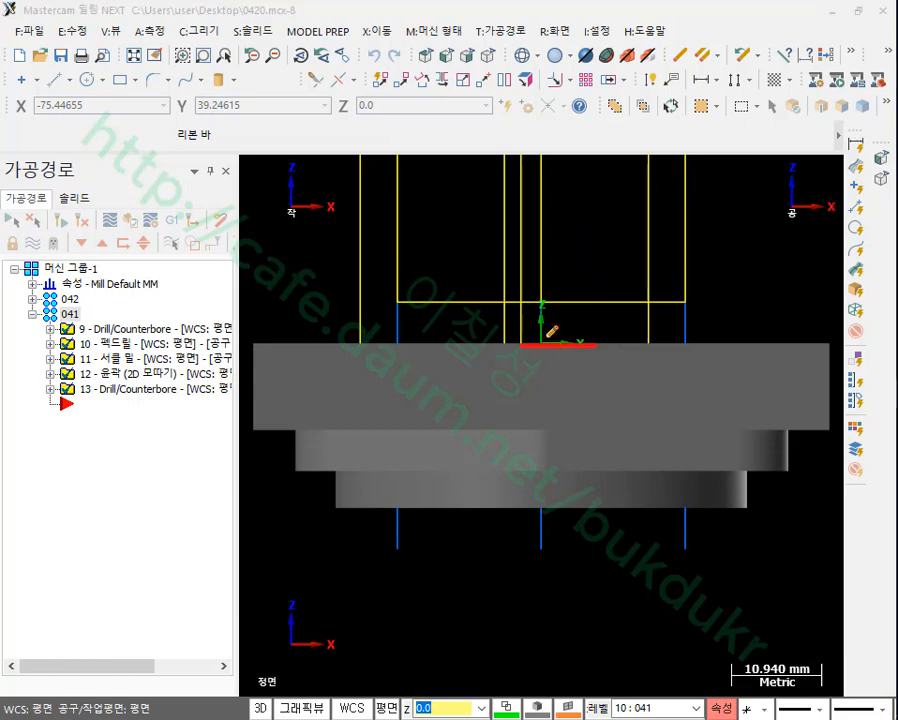
mouse_move(447, 332)
mouse_down()
mouse_move(466, 327)
mouse_move(492, 364)
mouse_up()
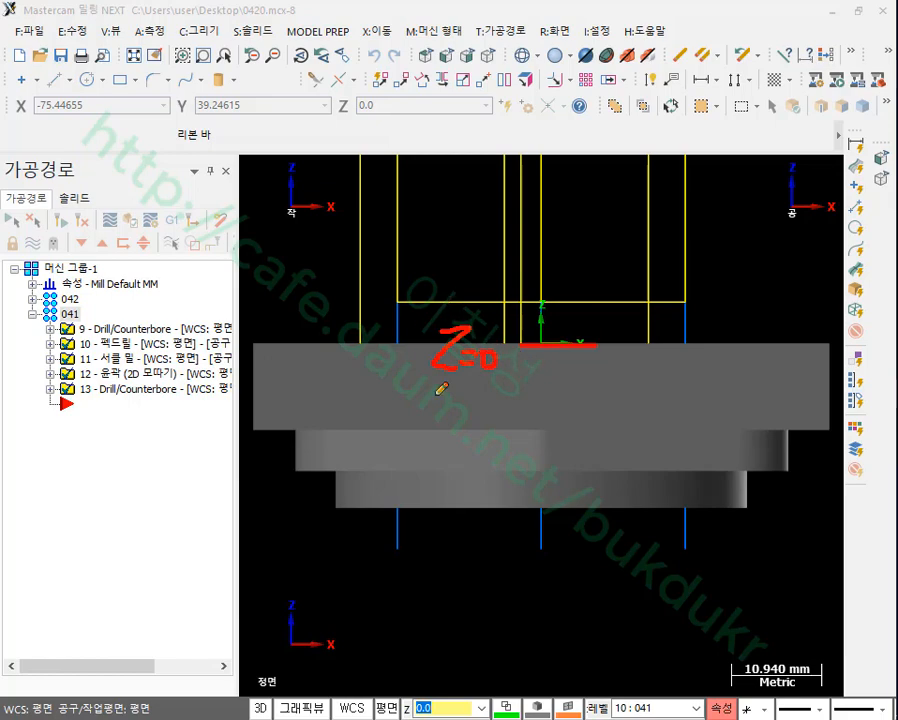
mouse_move(533, 402)
mouse_down()
mouse_move(372, 228)
mouse_move(450, 152)
mouse_move(480, 176)
mouse_move(468, 212)
mouse_up()
drag(519, 341, 567, 337)
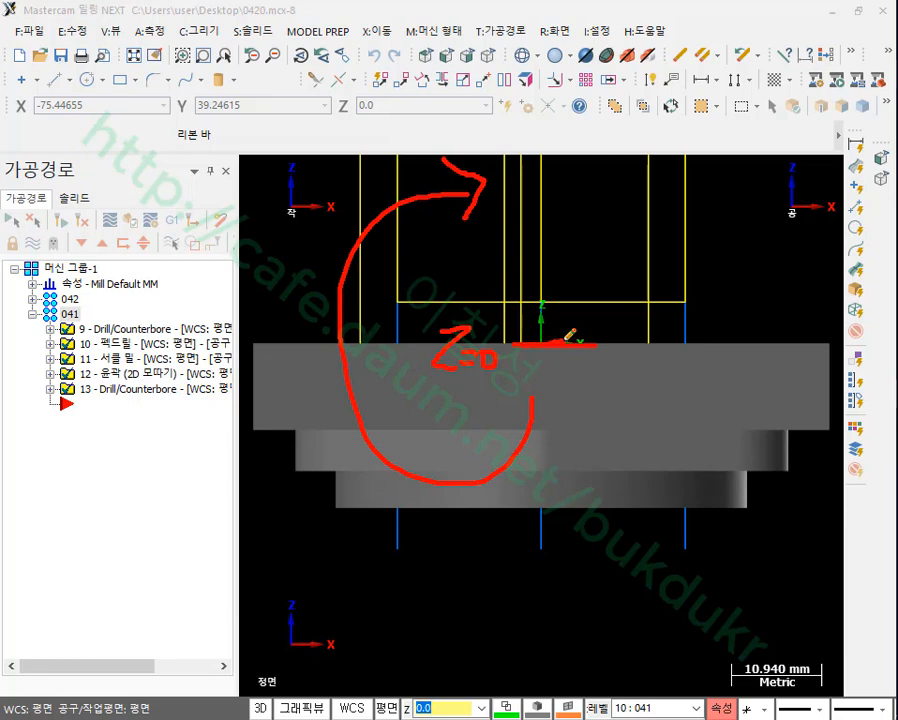
mouse_move(540, 494)
mouse_down()
mouse_move(546, 510)
mouse_move(374, 482)
mouse_move(526, 120)
mouse_move(536, 128)
mouse_move(520, 155)
mouse_up()
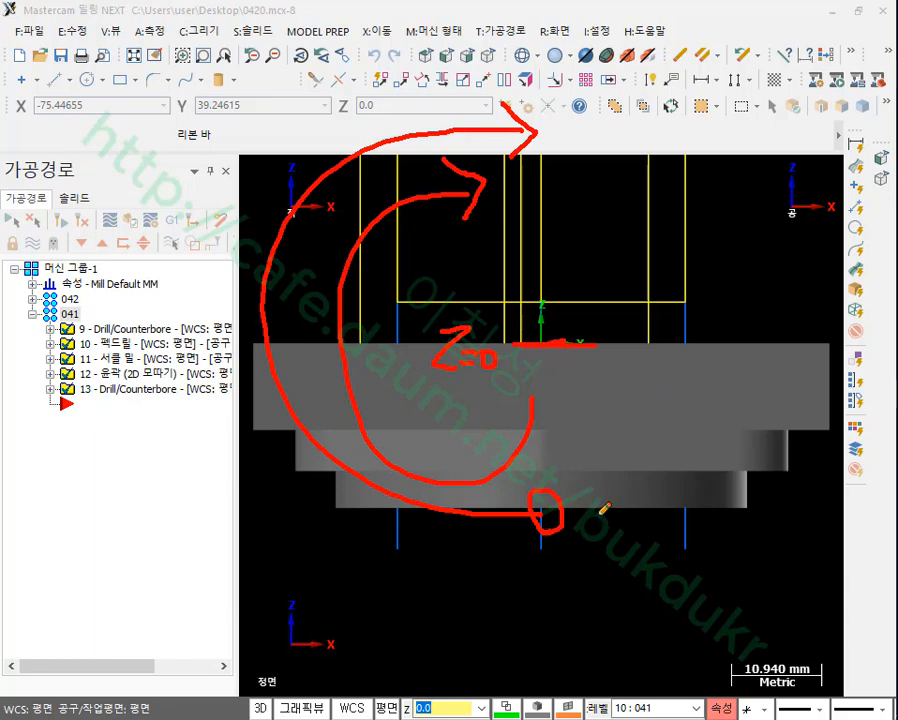
mouse_move(603, 498)
mouse_down()
mouse_move(613, 535)
mouse_move(655, 513)
mouse_up()
mouse_move(612, 346)
mouse_down()
mouse_move(652, 352)
mouse_move(662, 325)
mouse_up()
right_click(666, 228)
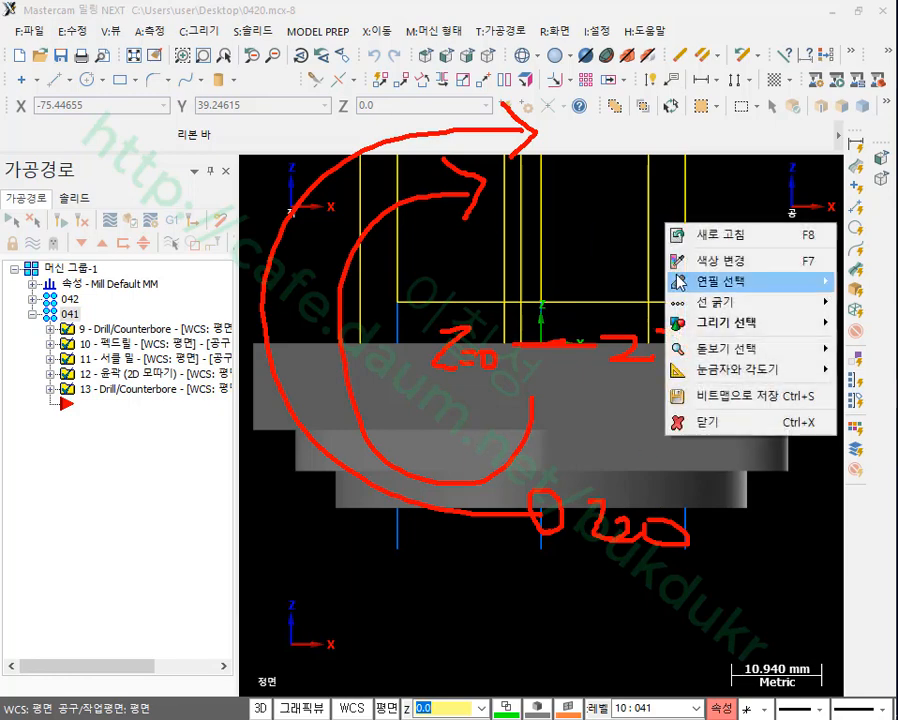
click(700, 420)
click(491, 57)
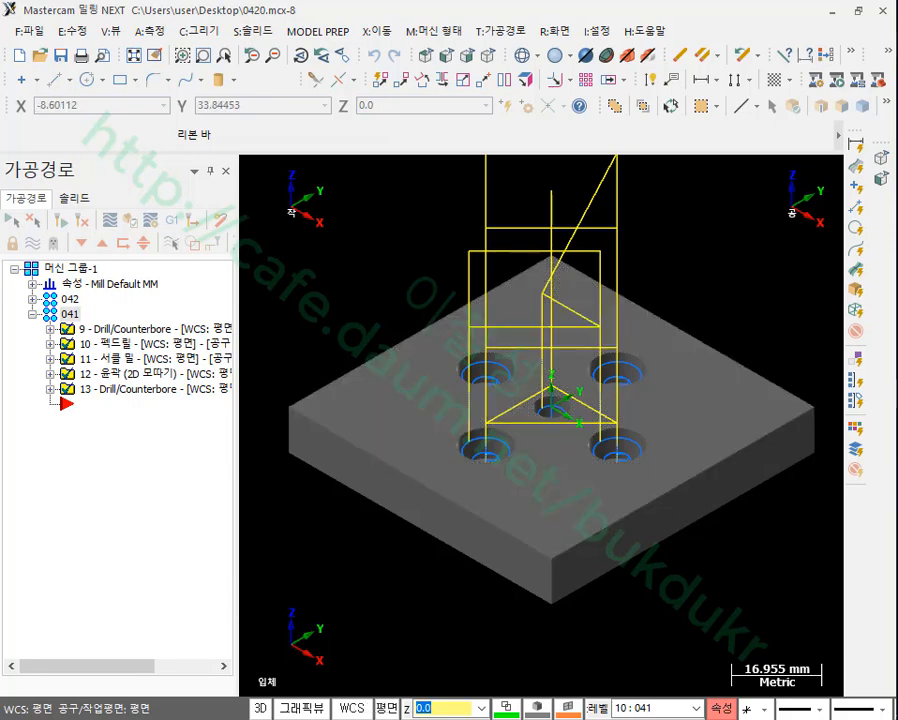
key(ctrl+2)
mouse_move(567, 434)
mouse_down()
mouse_move(532, 374)
mouse_move(584, 421)
mouse_move(555, 436)
mouse_move(593, 465)
mouse_move(603, 497)
mouse_up()
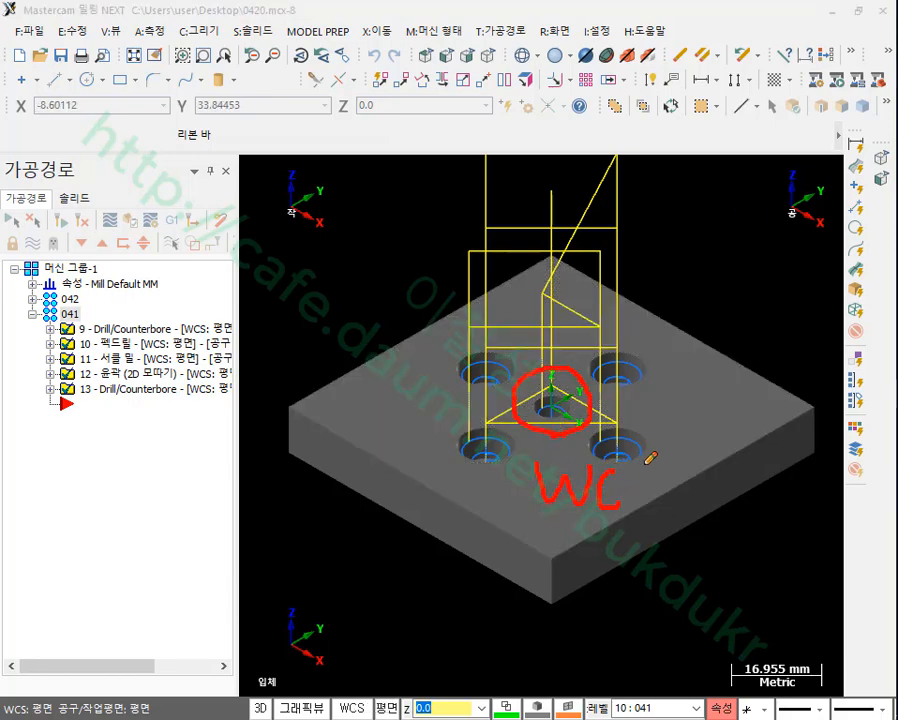
drag(662, 472, 620, 500)
mouse_move(530, 515)
mouse_down()
mouse_move(660, 520)
mouse_move(699, 426)
mouse_move(514, 516)
mouse_move(547, 519)
mouse_up()
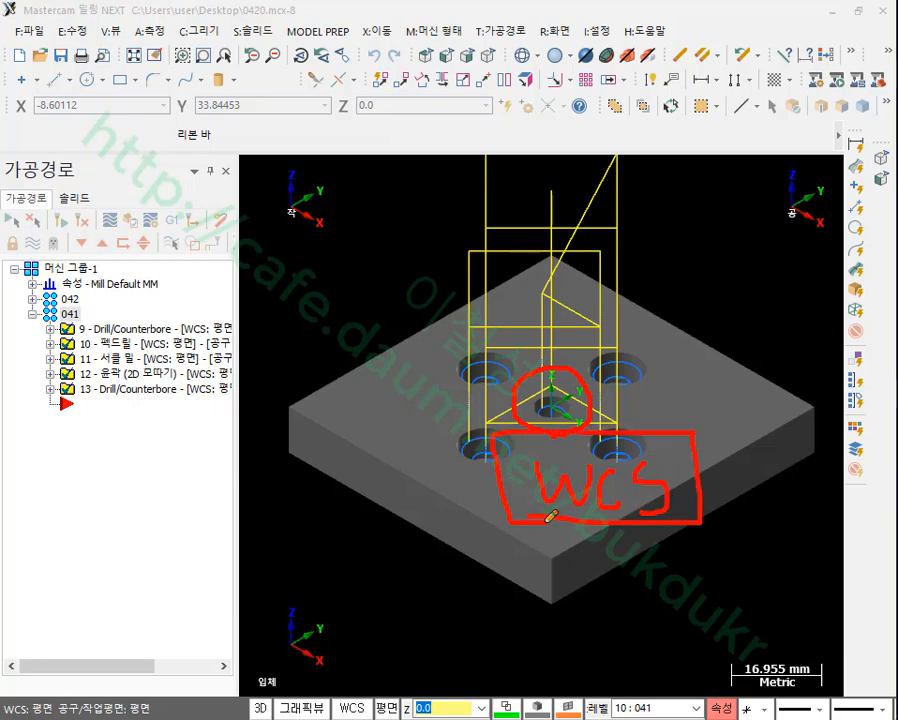
right_click(709, 268)
click(712, 466)
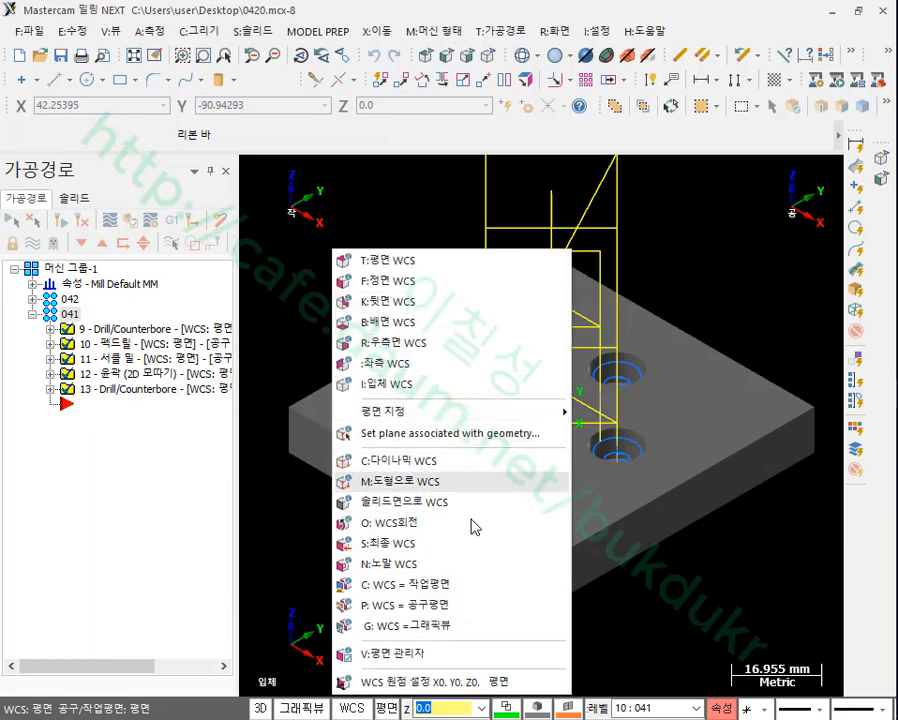
- Open the plane manager for the WCS and select the bottom plane (배면) to preview its axes on the plate
click(398, 655)
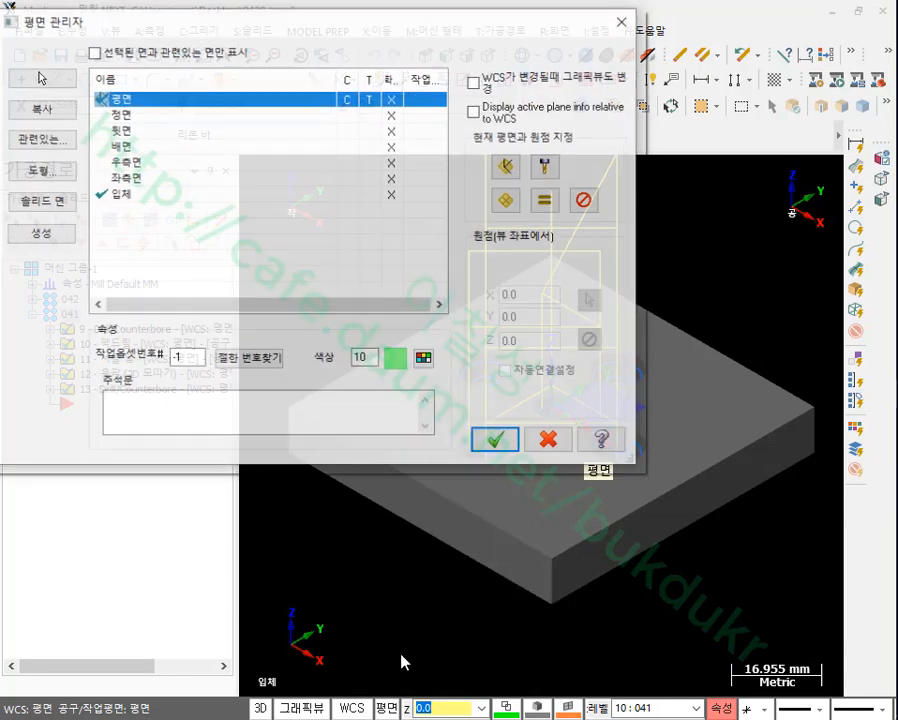
drag(316, 22, 6, 302)
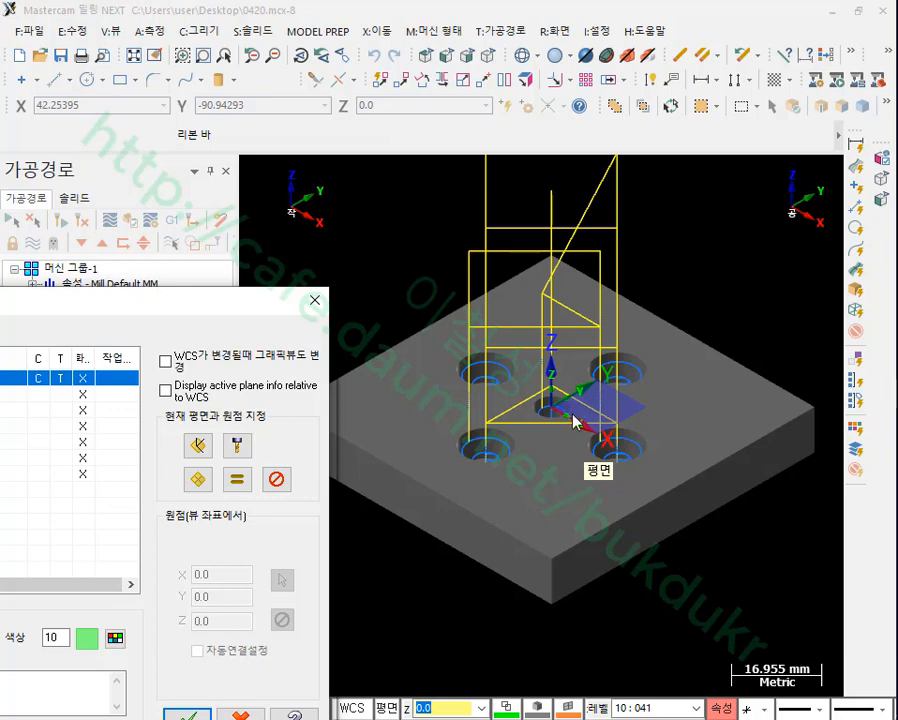
drag(165, 312, 688, 568)
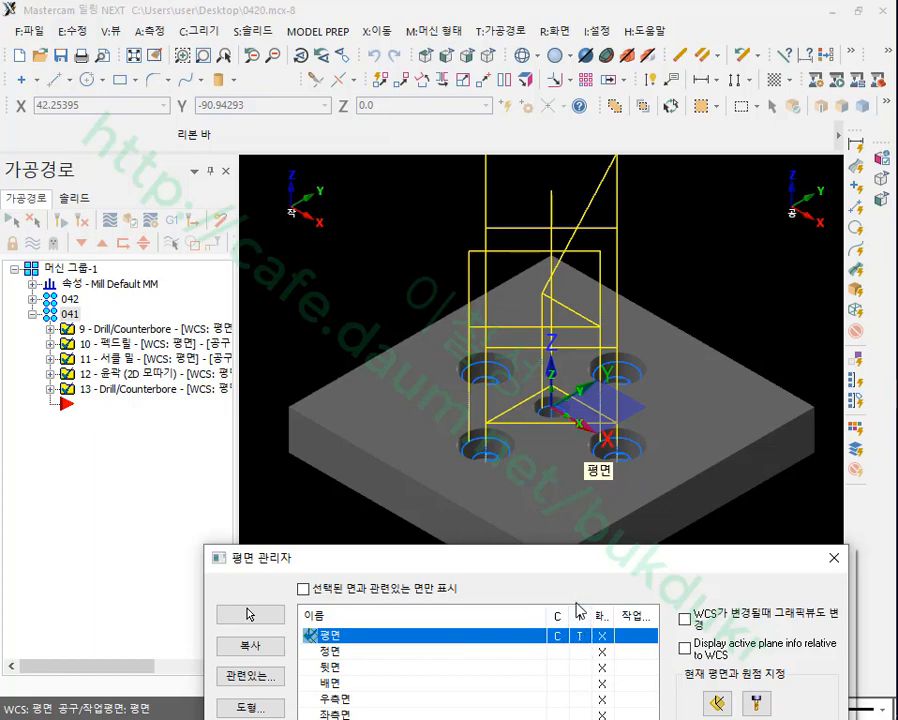
drag(602, 560, 220, 212)
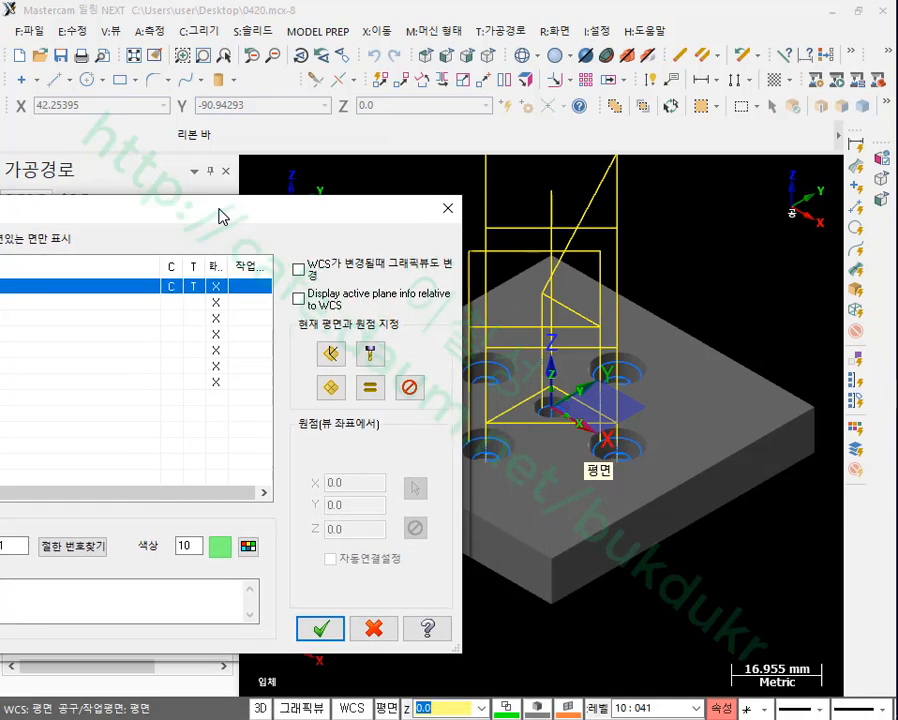
mouse_move(220, 264)
mouse_down()
mouse_move(256, 262)
mouse_move(232, 262)
mouse_up()
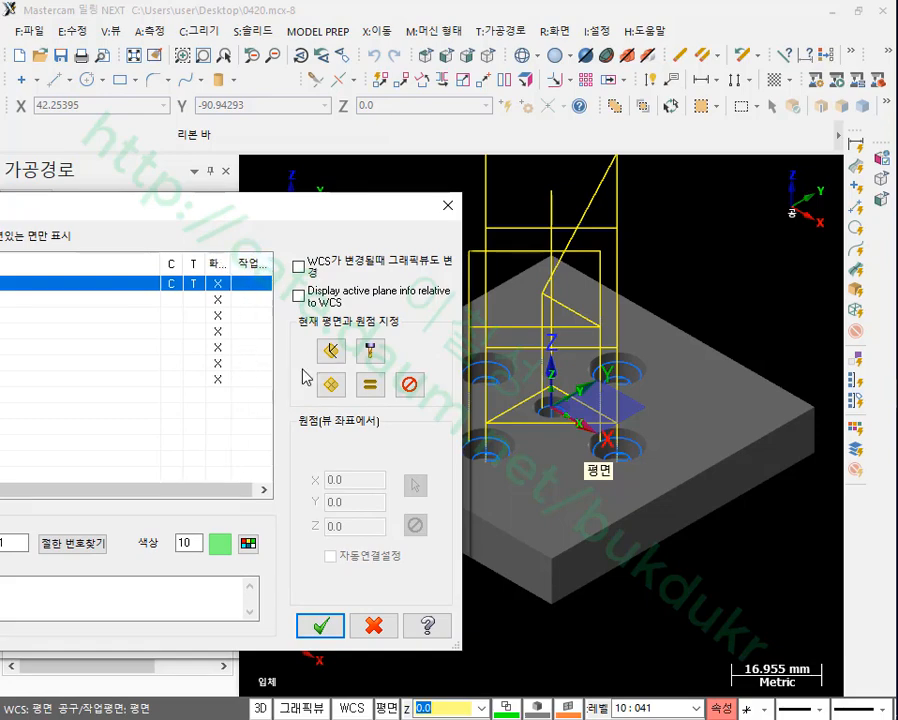
drag(147, 210, 357, 110)
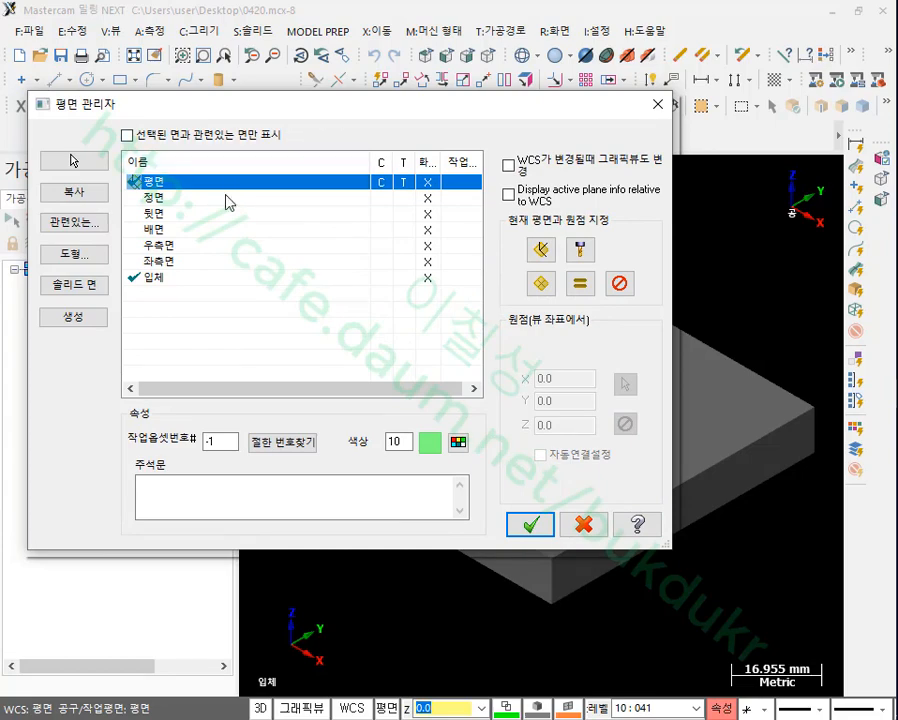
click(180, 229)
drag(596, 101, 171, 109)
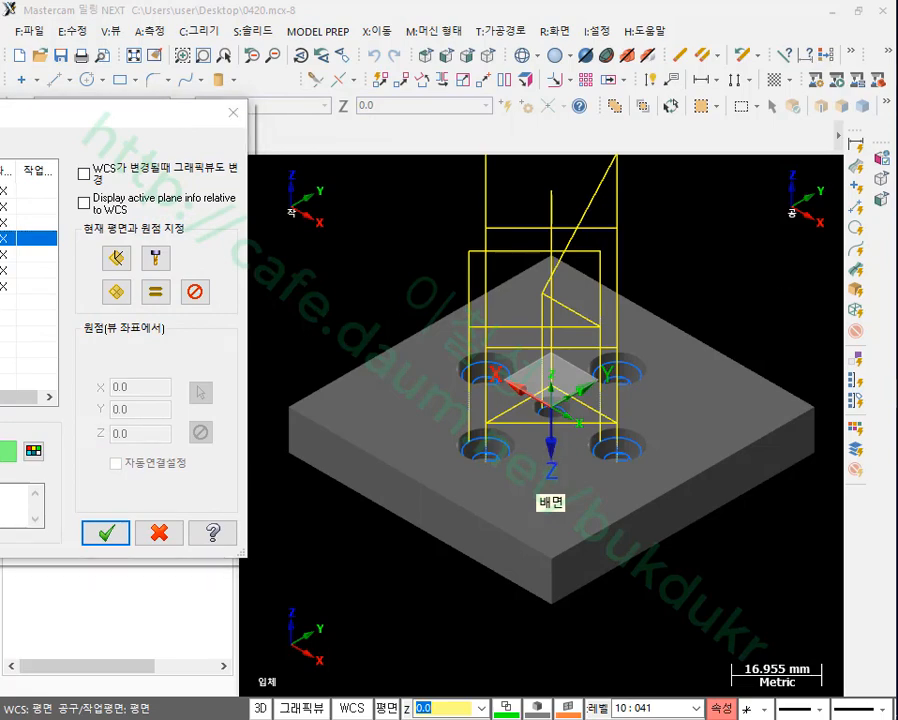
mouse_move(546, 417)
mouse_down()
mouse_move(528, 468)
mouse_move(570, 430)
mouse_move(548, 416)
mouse_up()
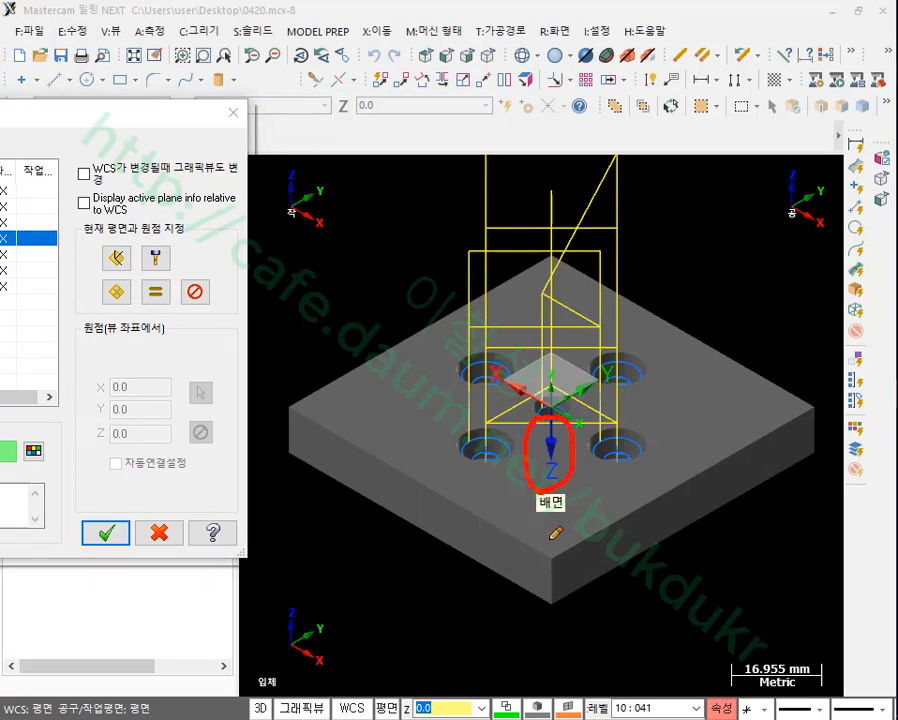
mouse_move(595, 470)
mouse_down()
mouse_move(603, 563)
mouse_move(627, 557)
mouse_up()
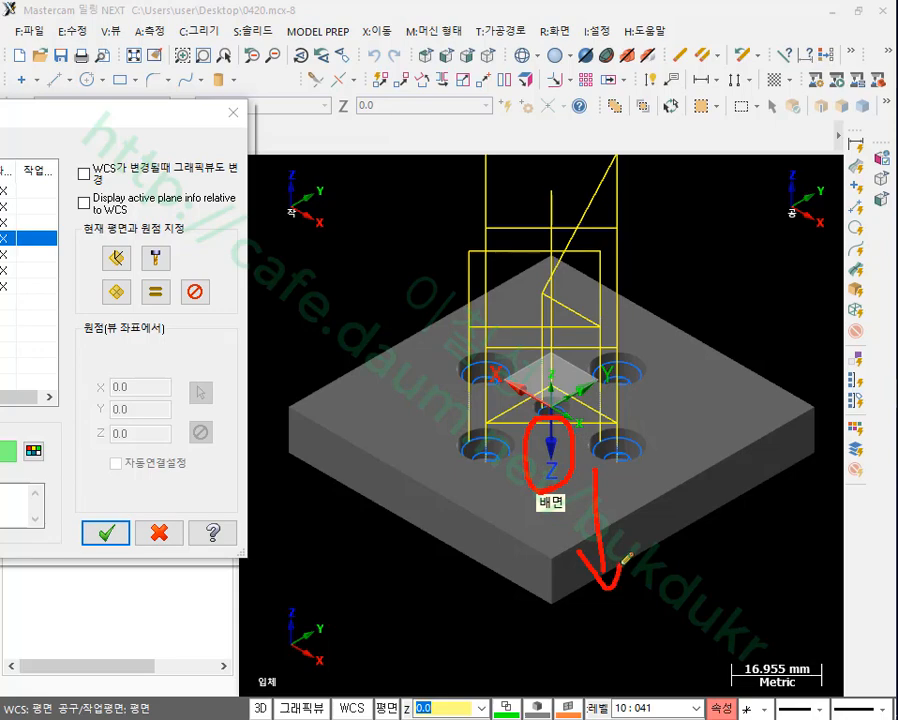
mouse_move(548, 405)
mouse_down()
mouse_move(547, 188)
mouse_move(584, 212)
mouse_up()
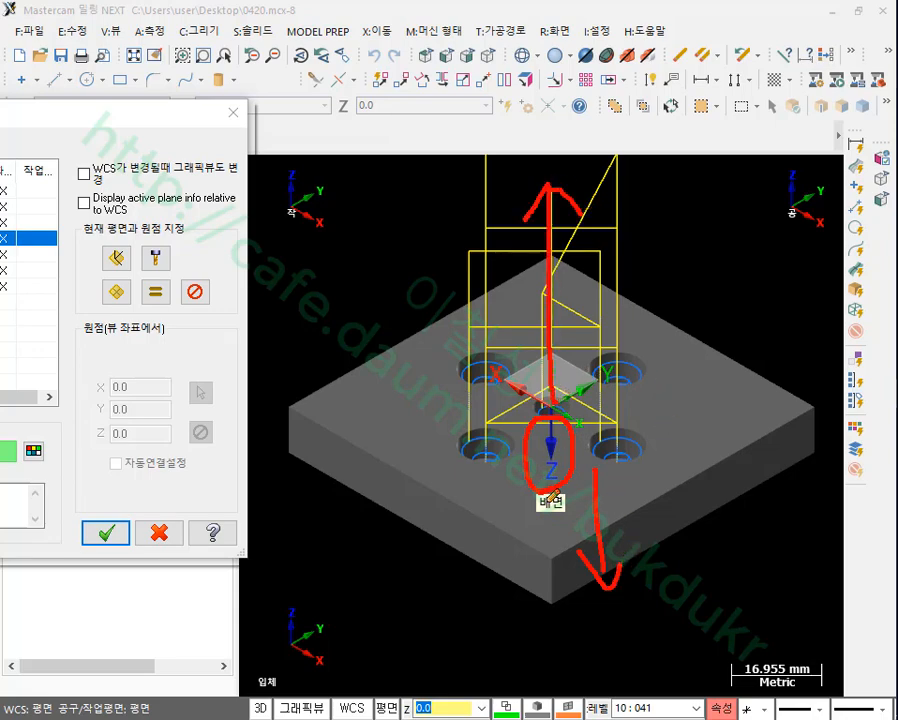
mouse_move(548, 487)
mouse_down()
mouse_move(524, 462)
mouse_move(530, 415)
mouse_move(568, 428)
mouse_move(547, 488)
mouse_up()
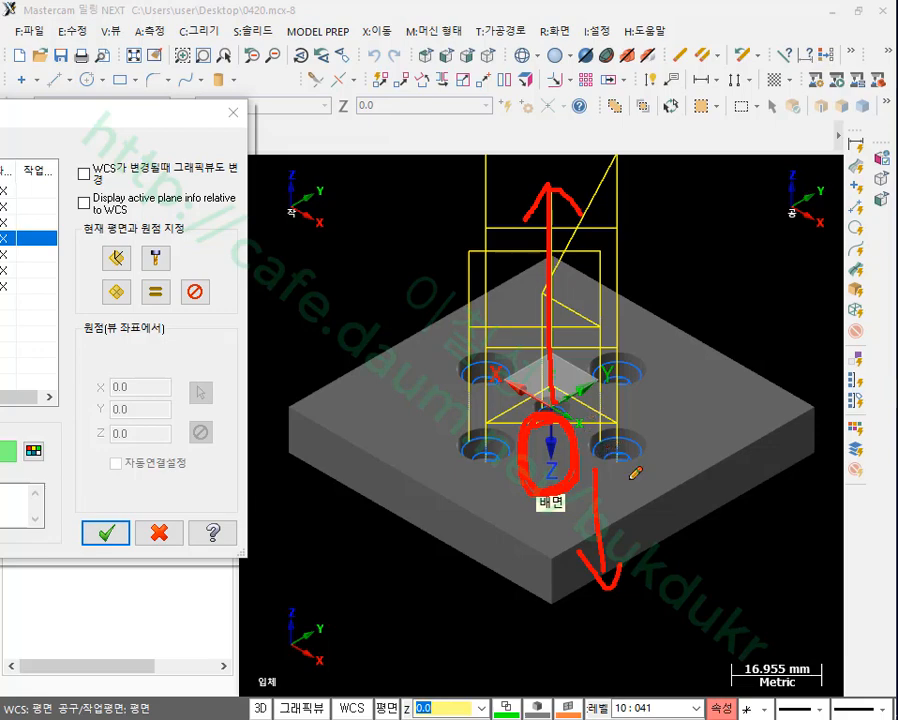
mouse_move(661, 502)
mouse_down()
mouse_move(560, 300)
mouse_move(438, 352)
mouse_move(445, 332)
mouse_up()
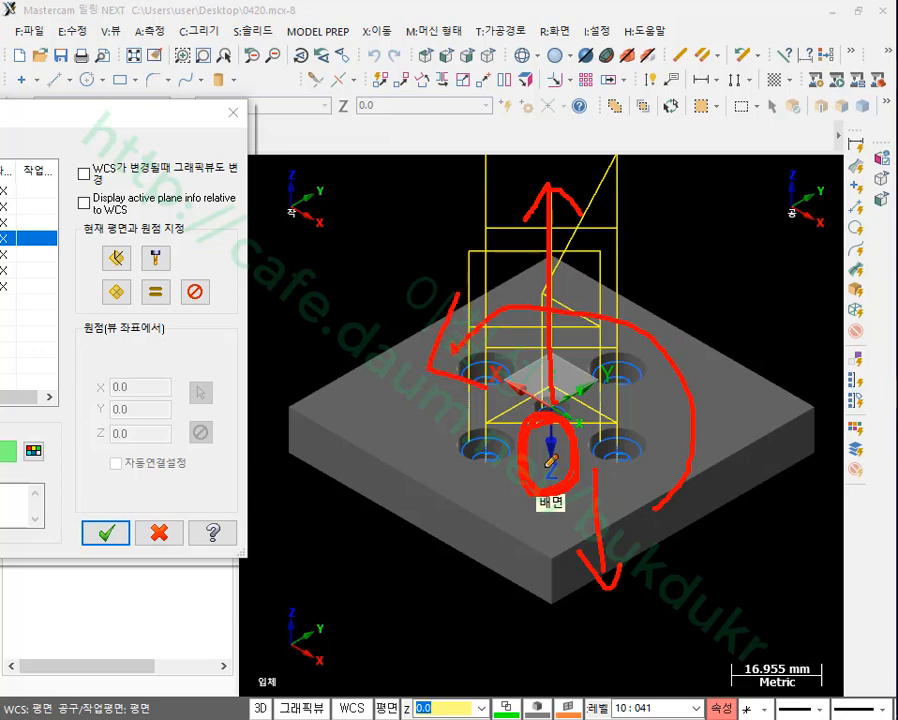
right_click(726, 162)
click(735, 413)
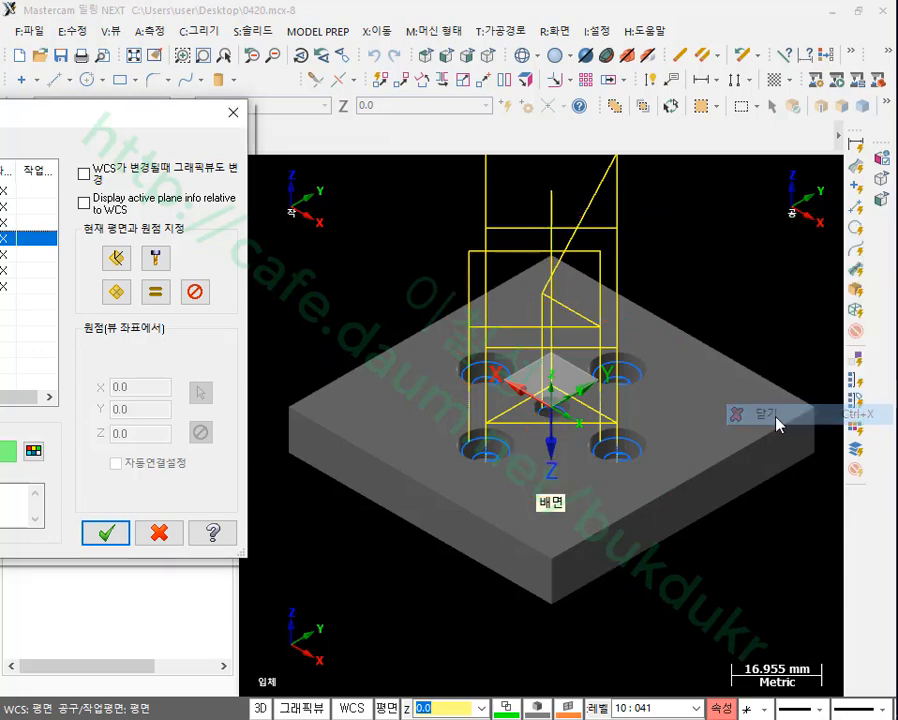
- Set the WCS, construction plane and tool plane all to the selected bottom plane (배면) and accept the plane settings
drag(121, 118, 513, 64)
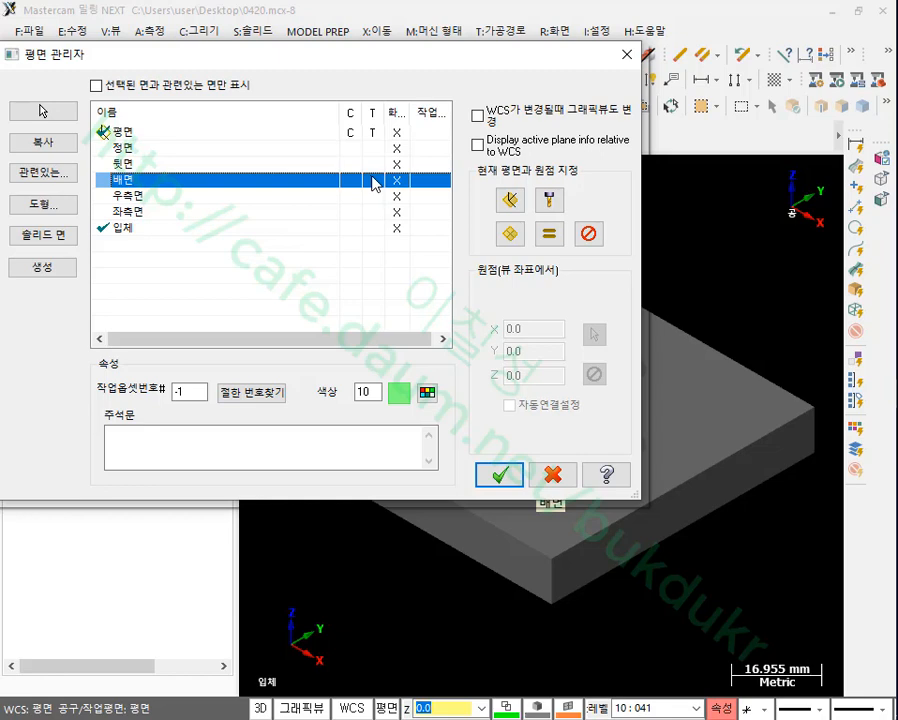
click(549, 236)
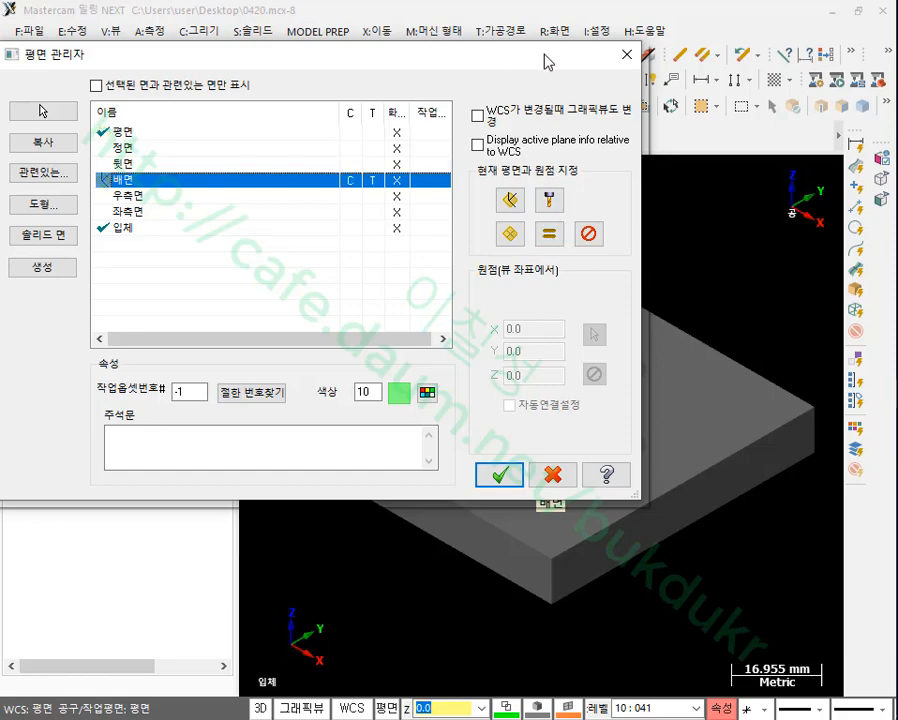
drag(548, 62, 518, 62)
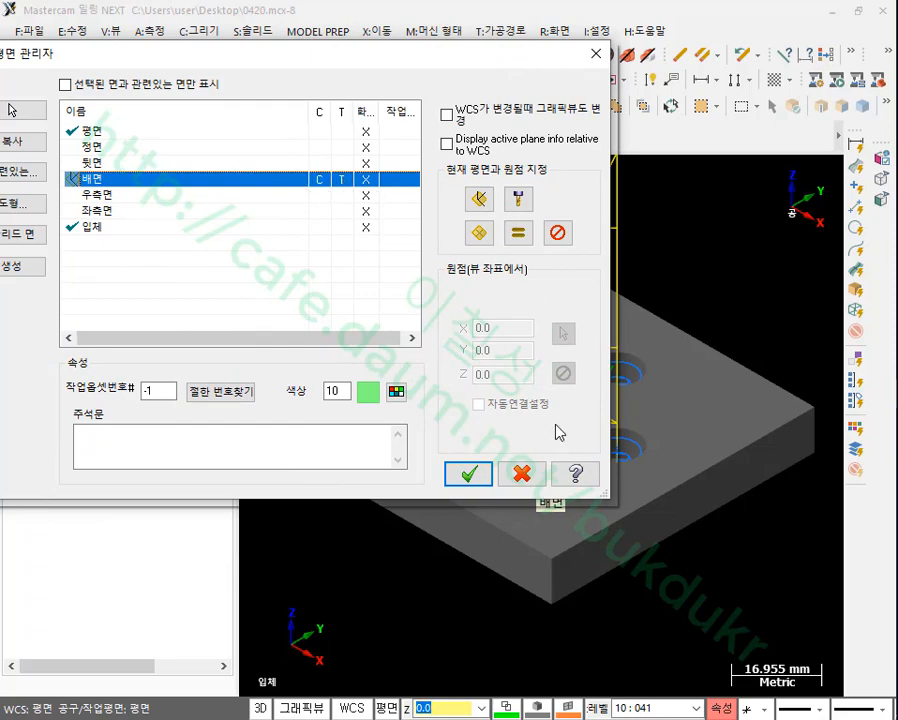
click(470, 476)
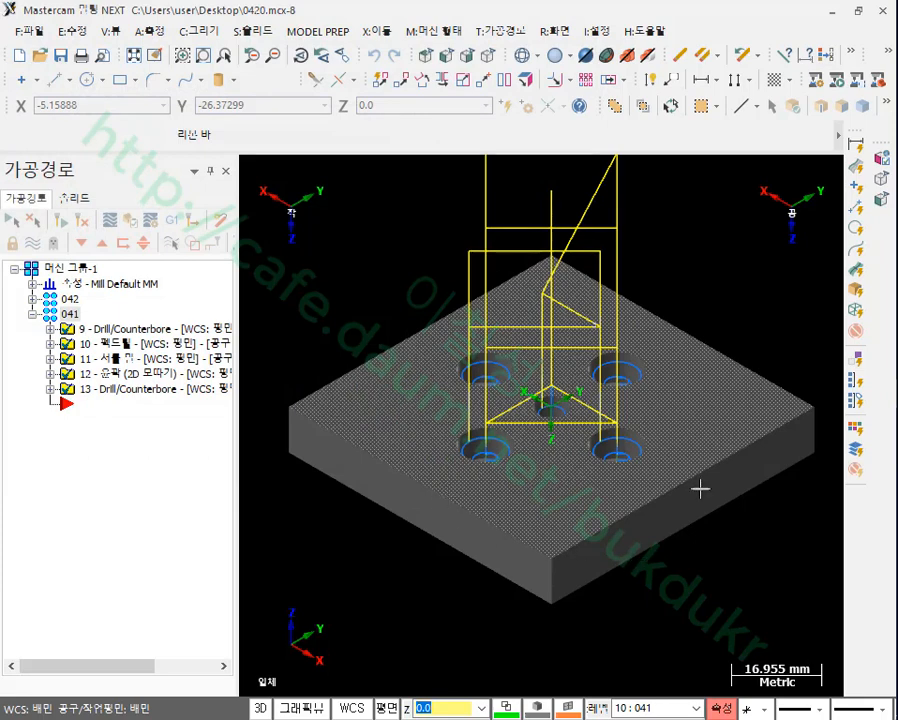
mouse_move(597, 425)
mouse_down()
mouse_move(495, 362)
mouse_move(595, 424)
mouse_up()
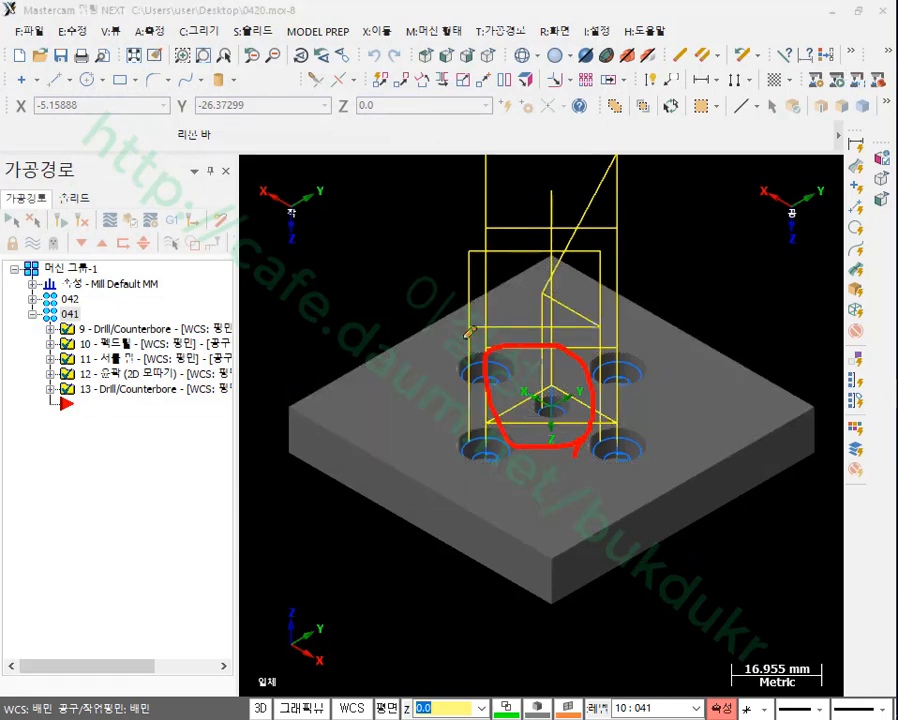
mouse_move(330, 168)
mouse_down()
mouse_move(344, 234)
mouse_move(348, 190)
mouse_up()
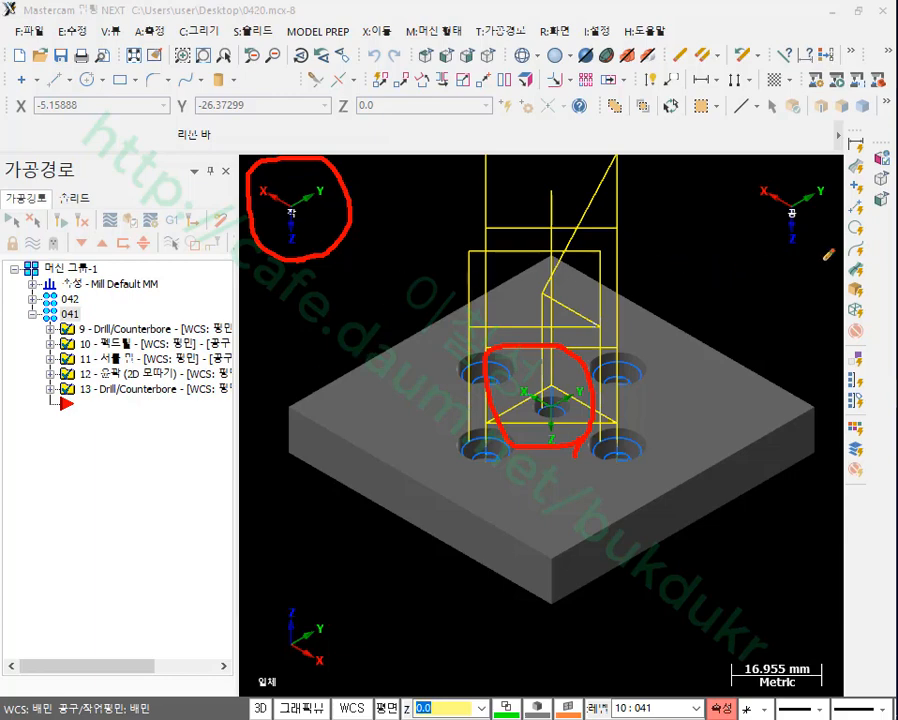
mouse_move(800, 164)
mouse_down()
mouse_move(790, 245)
mouse_move(826, 272)
mouse_up()
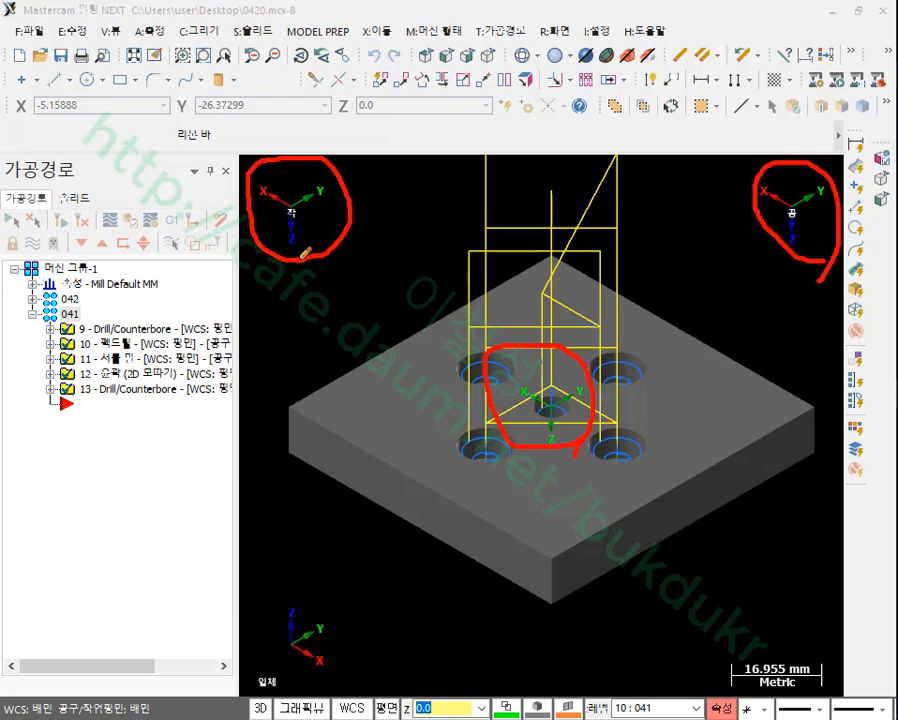
drag(420, 625, 418, 510)
mouse_move(518, 490)
mouse_down()
mouse_move(632, 484)
mouse_move(618, 497)
mouse_up()
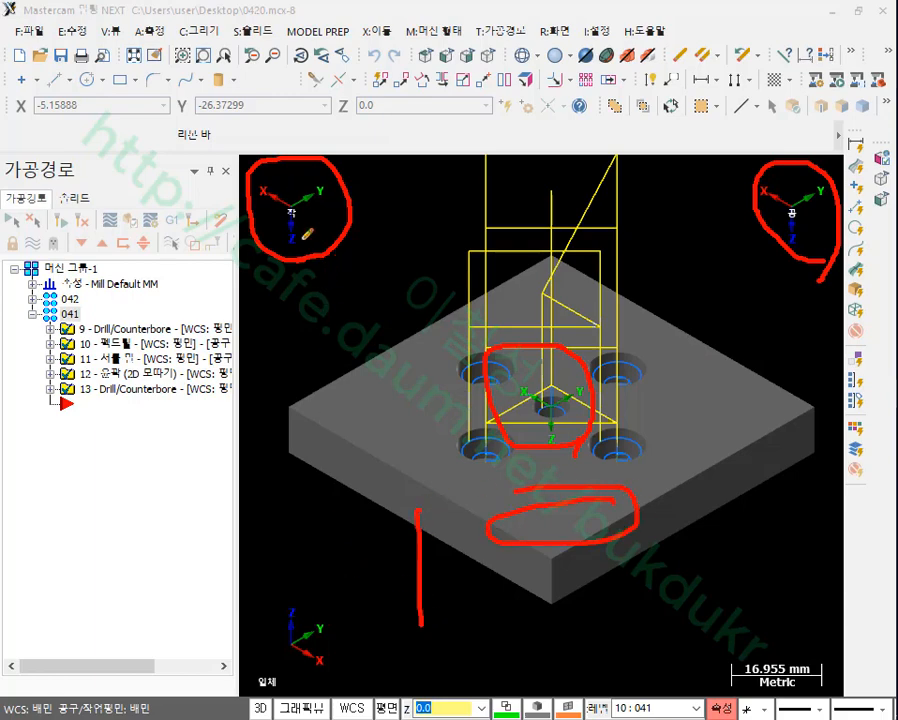
drag(288, 216, 300, 238)
mouse_move(793, 264)
mouse_down()
mouse_move(766, 218)
mouse_move(821, 256)
mouse_move(799, 265)
mouse_up()
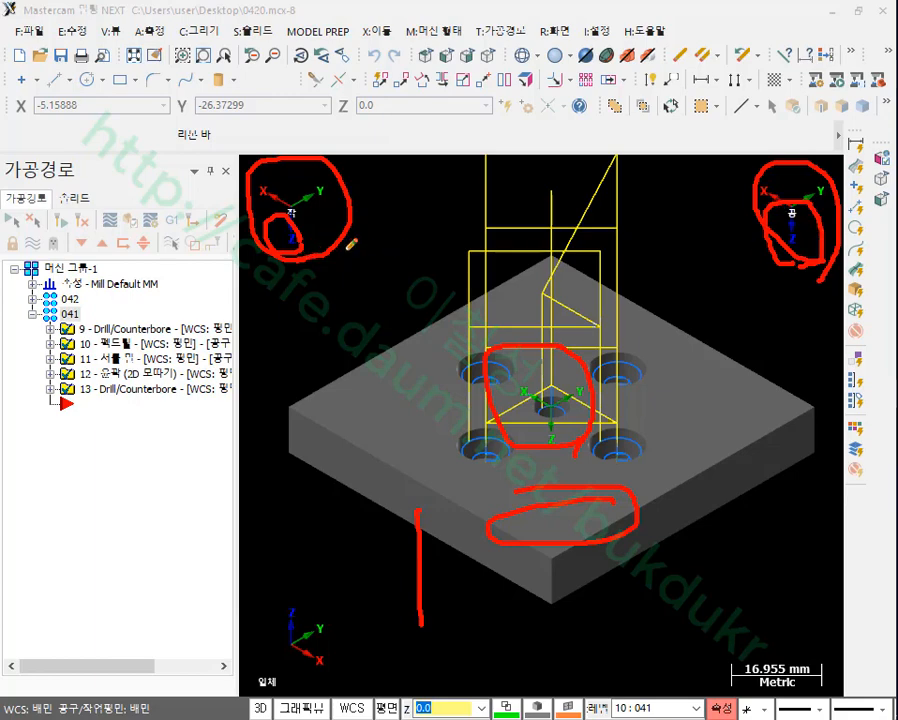
drag(374, 72, 346, 136)
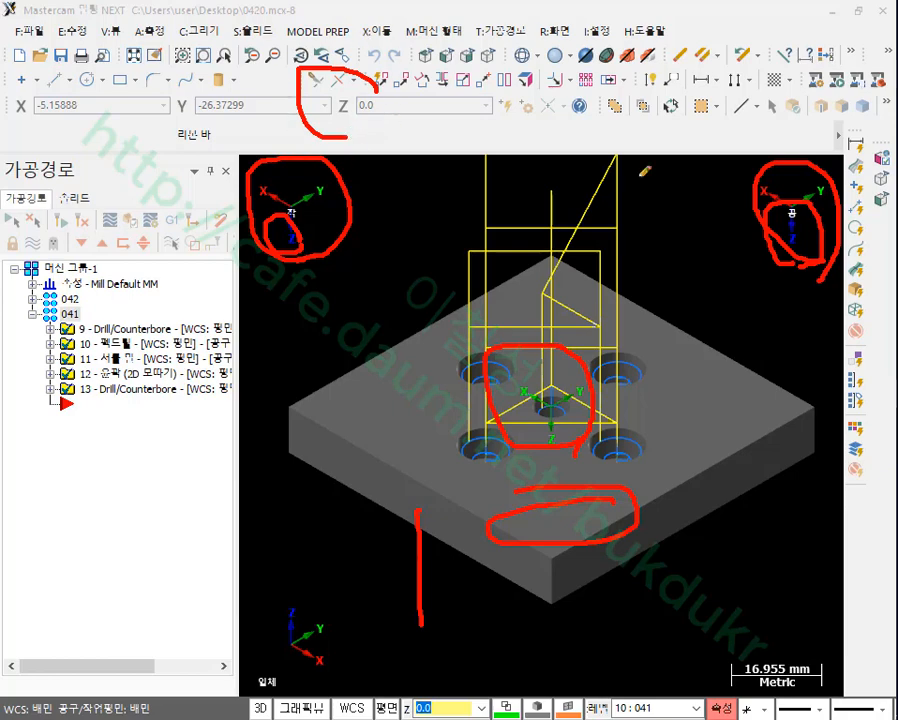
drag(731, 84, 820, 83)
drag(771, 88, 790, 187)
mouse_move(771, 188)
mouse_down()
mouse_move(705, 112)
mouse_move(664, 172)
mouse_up()
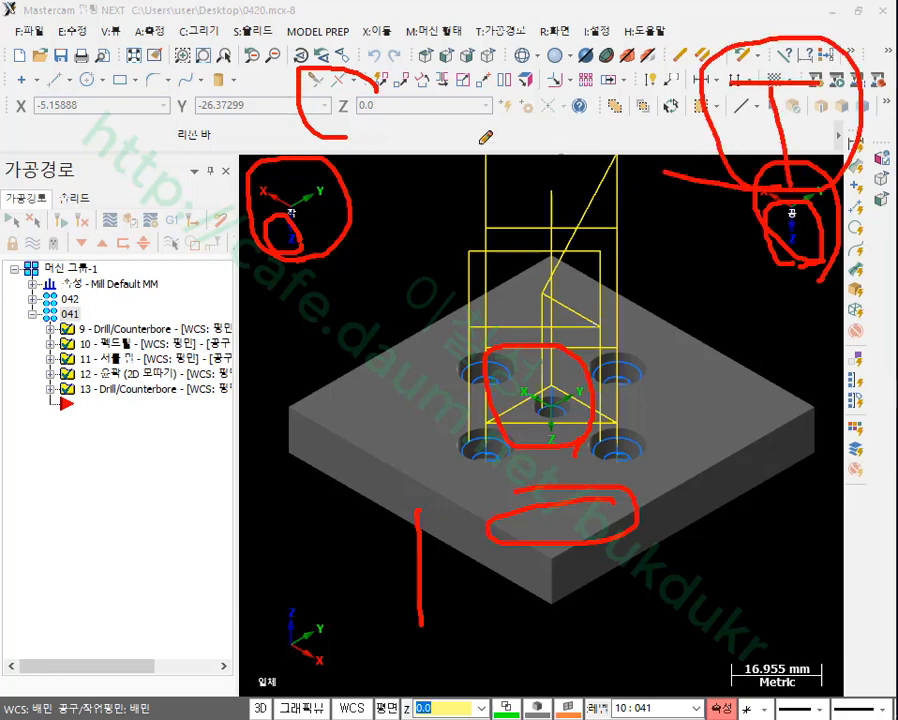
mouse_move(369, 163)
mouse_down()
mouse_move(258, 42)
mouse_move(300, 172)
mouse_up()
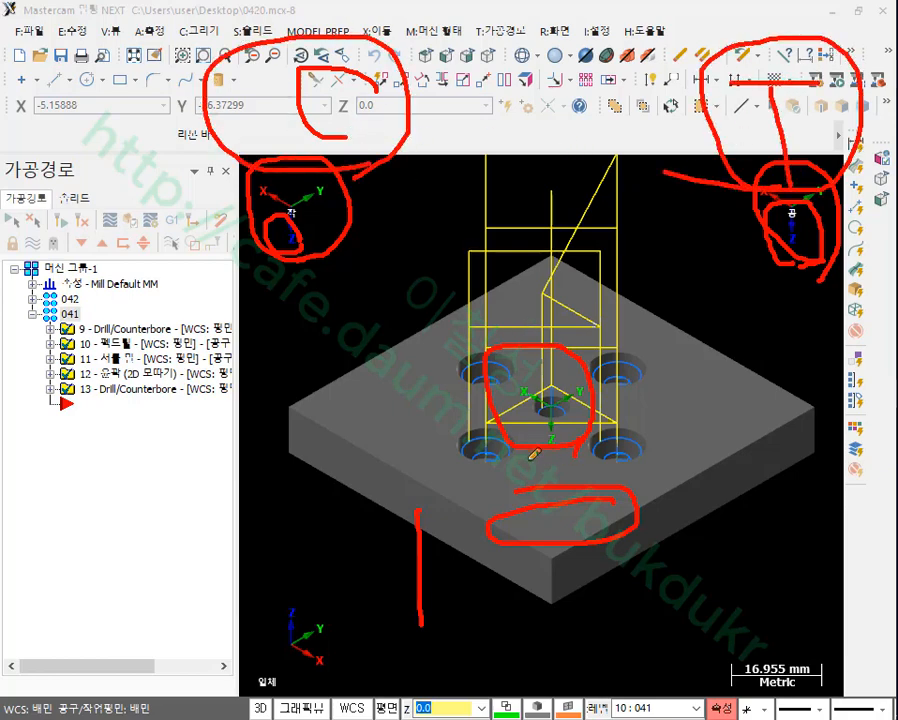
right_click(298, 332)
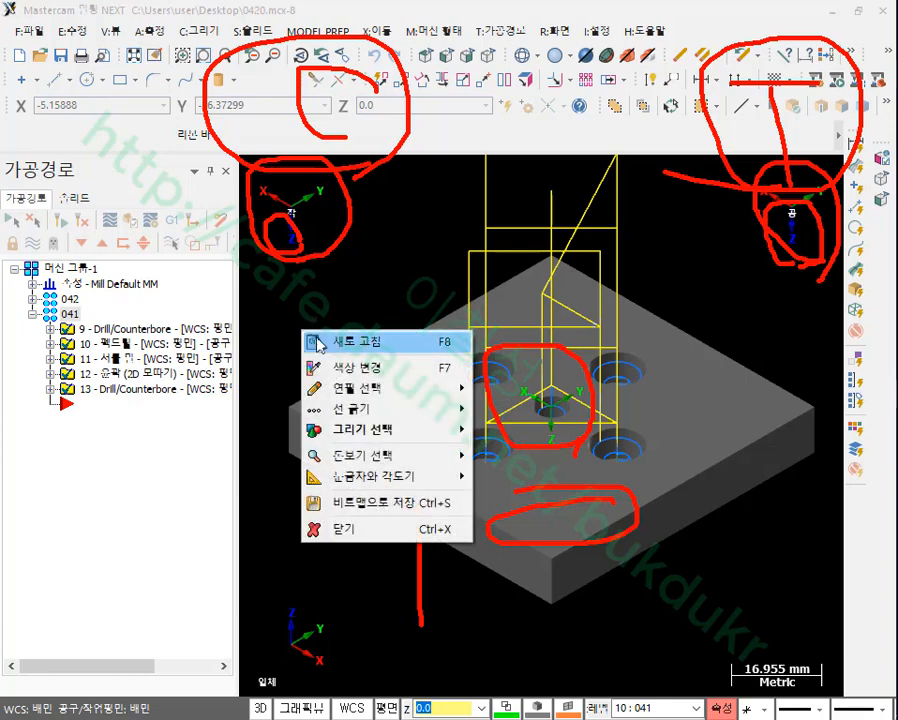
click(322, 527)
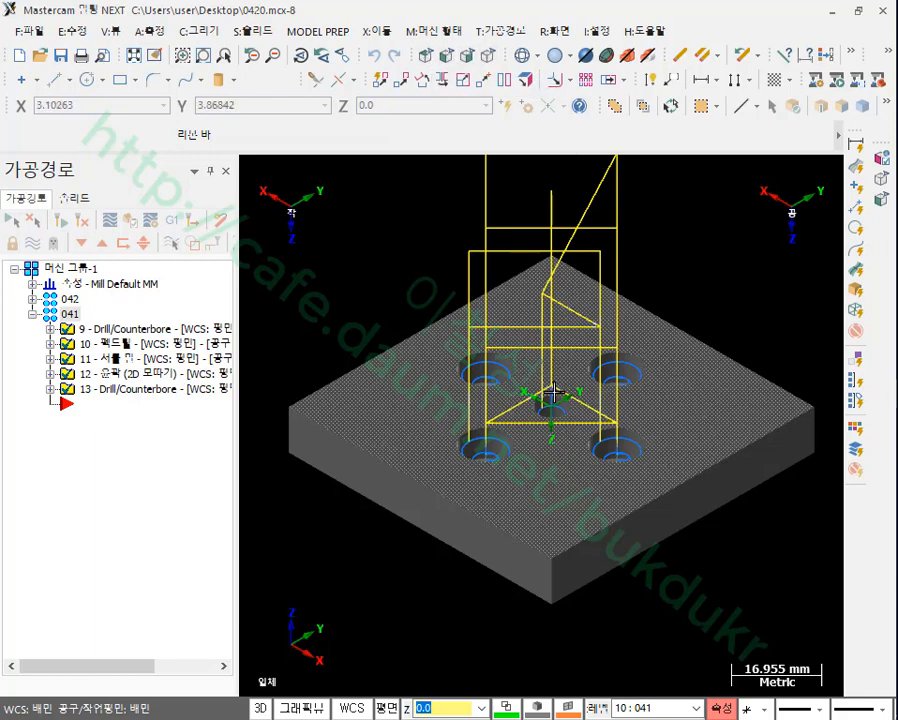
- Examine the origin and Z direction at the plate's underside in the front view and return to the isometric view
click(488, 56)
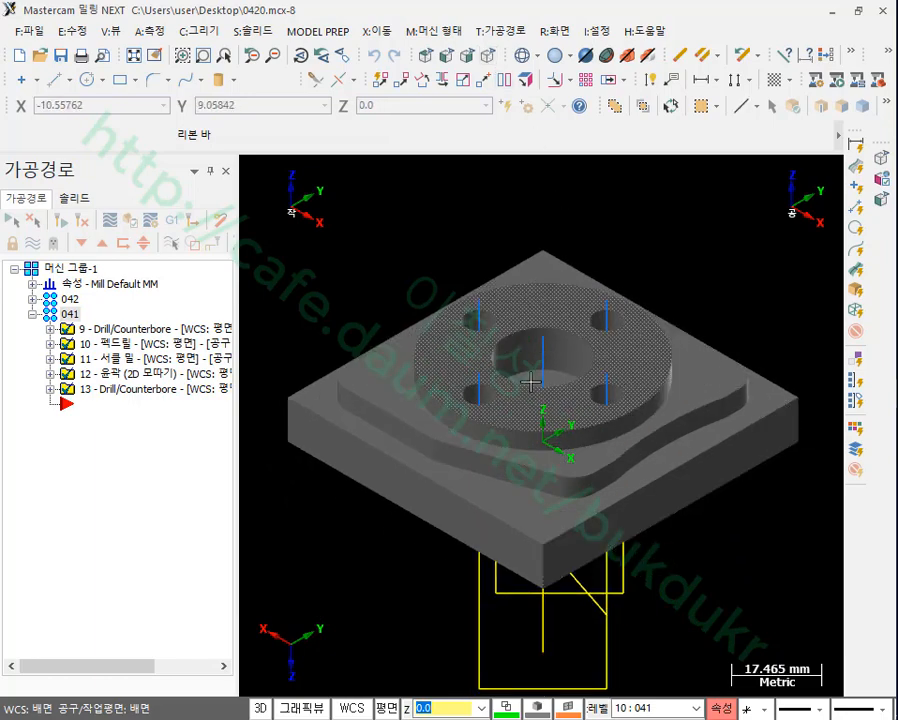
click(446, 56)
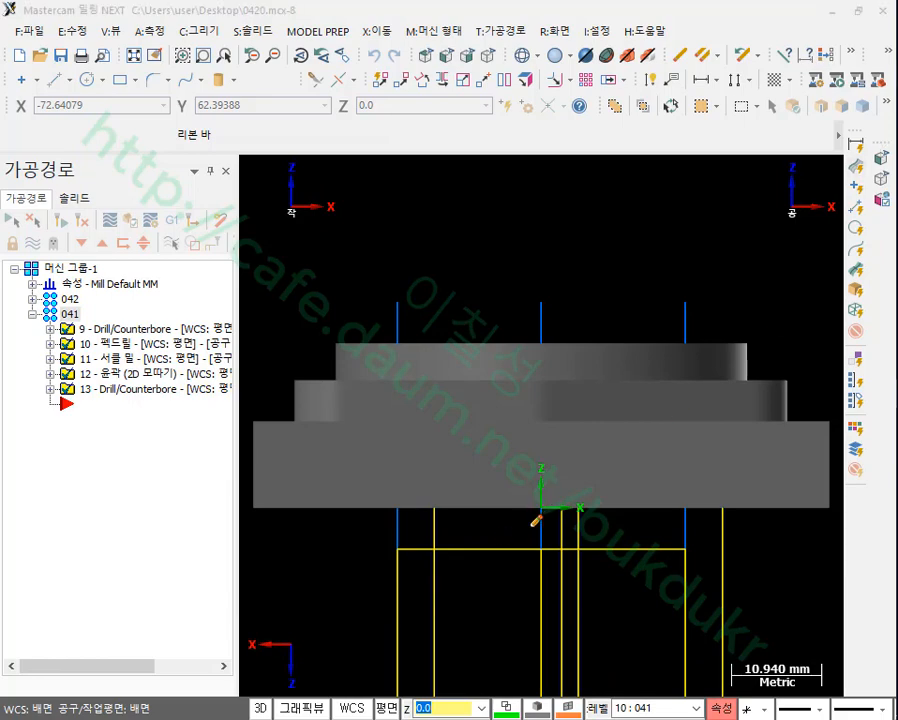
mouse_move(535, 521)
mouse_down()
mouse_move(538, 482)
mouse_move(543, 526)
mouse_move(546, 296)
mouse_move(512, 340)
mouse_up()
drag(546, 296, 590, 343)
right_click(497, 187)
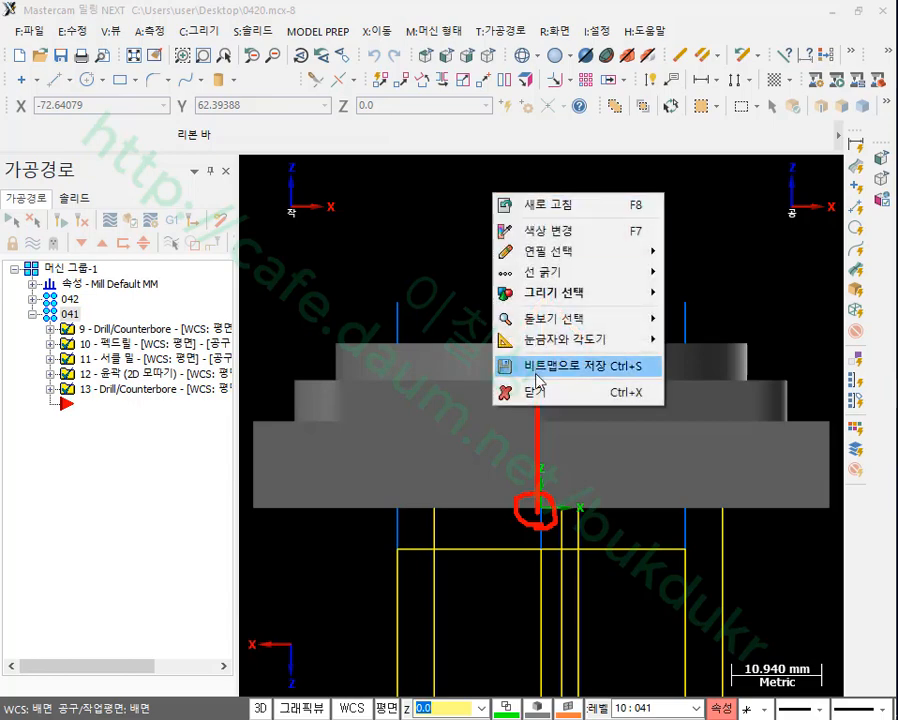
click(535, 390)
click(488, 58)
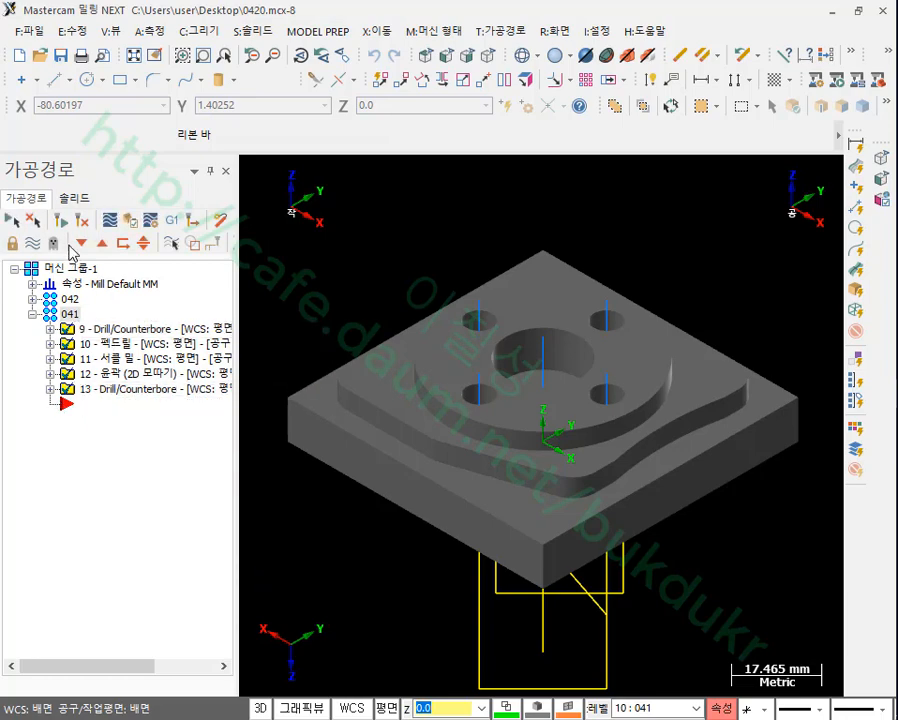
- Hide the displayed toolpaths of group 041's operations and add two new toolpath groups under 041
click(53, 243)
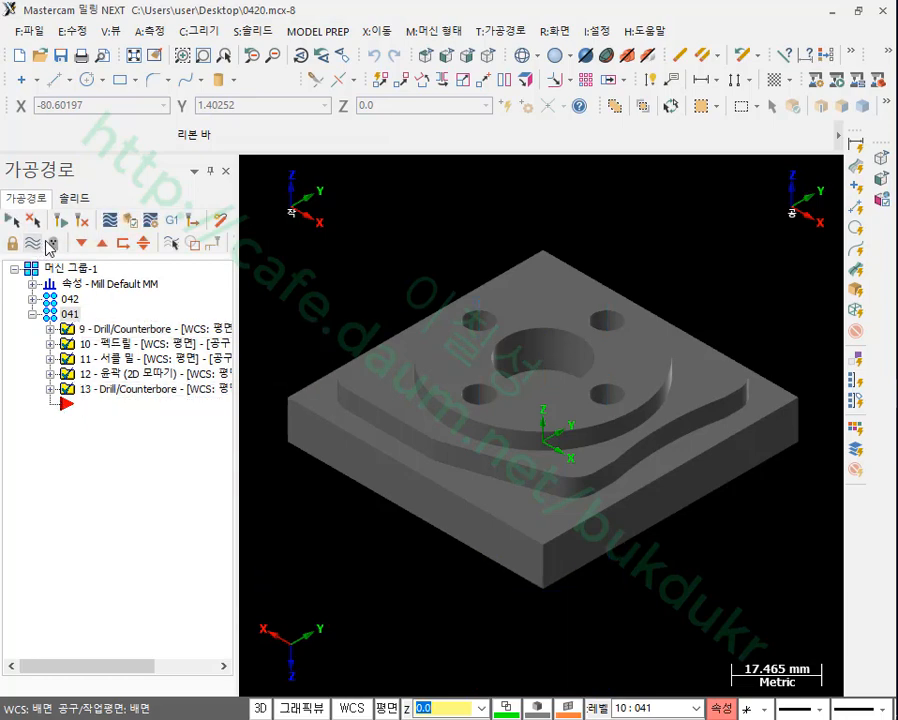
right_click(72, 318)
mouse_move(136, 304)
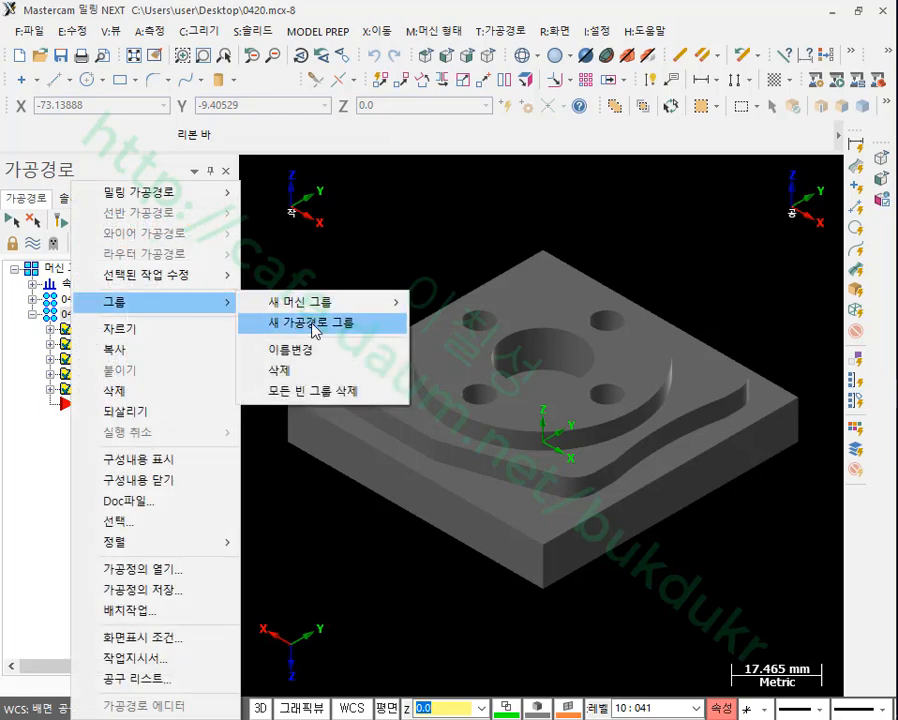
click(316, 324)
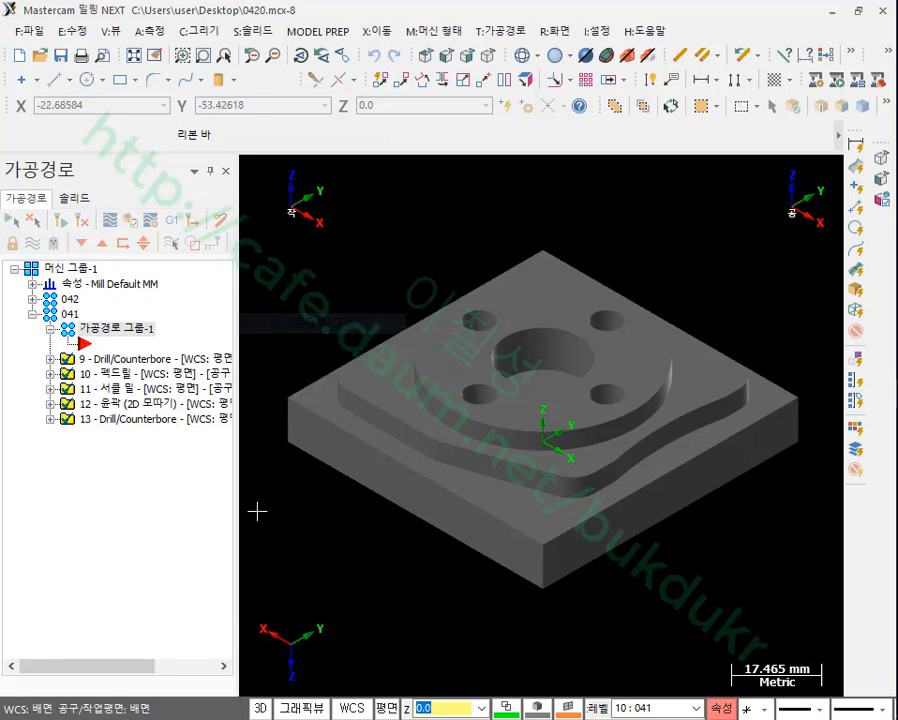
right_click(72, 318)
mouse_move(250, 300)
click(305, 323)
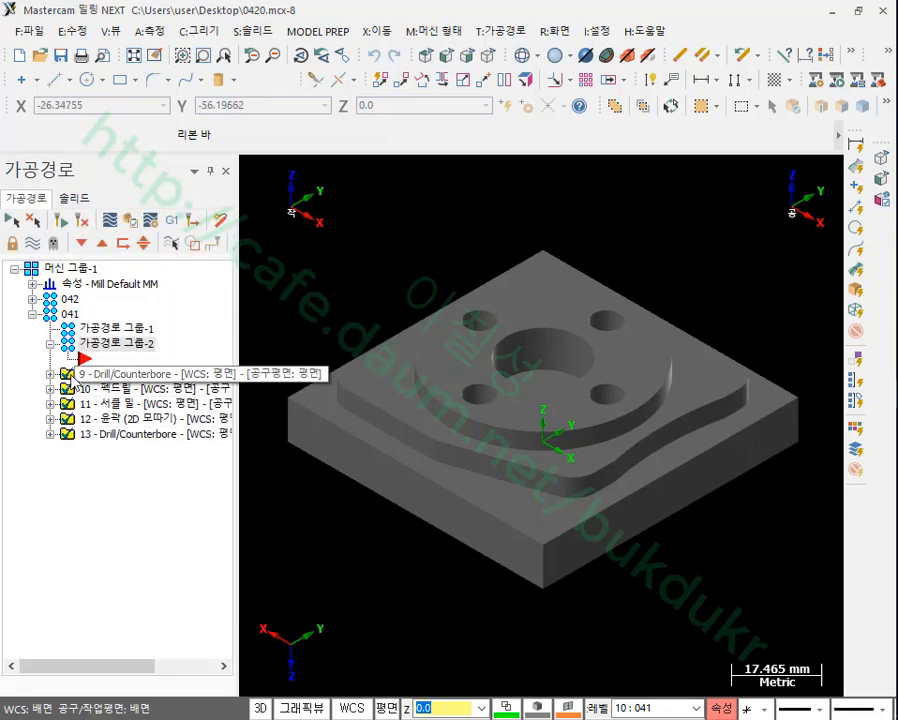
- Move operations 9 to 13 into the first new toolpath group under 041 and rename that group 1차
drag(90, 374, 86, 329)
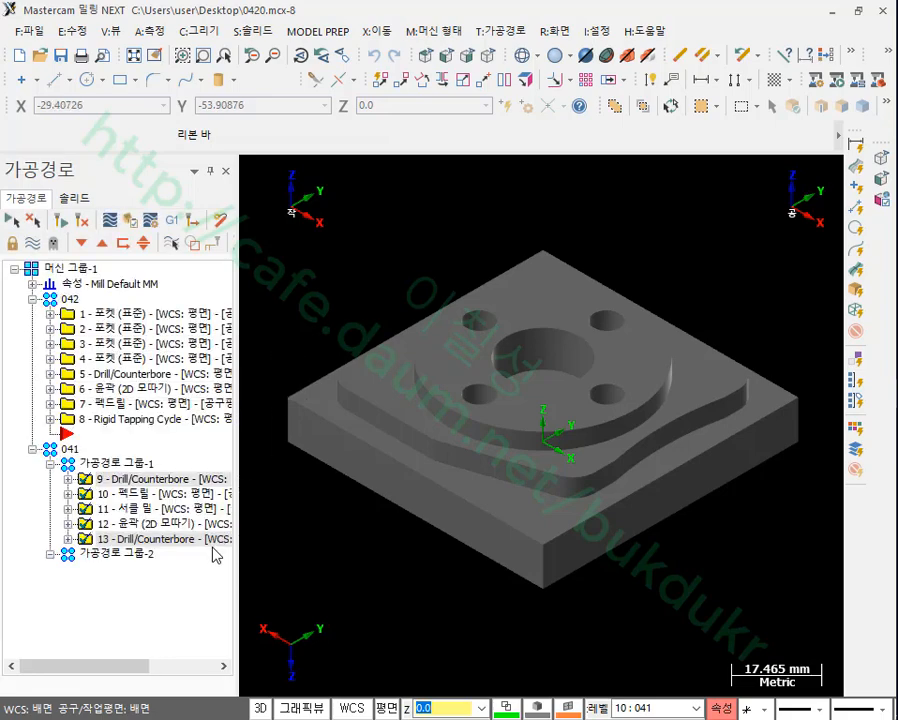
click(32, 298)
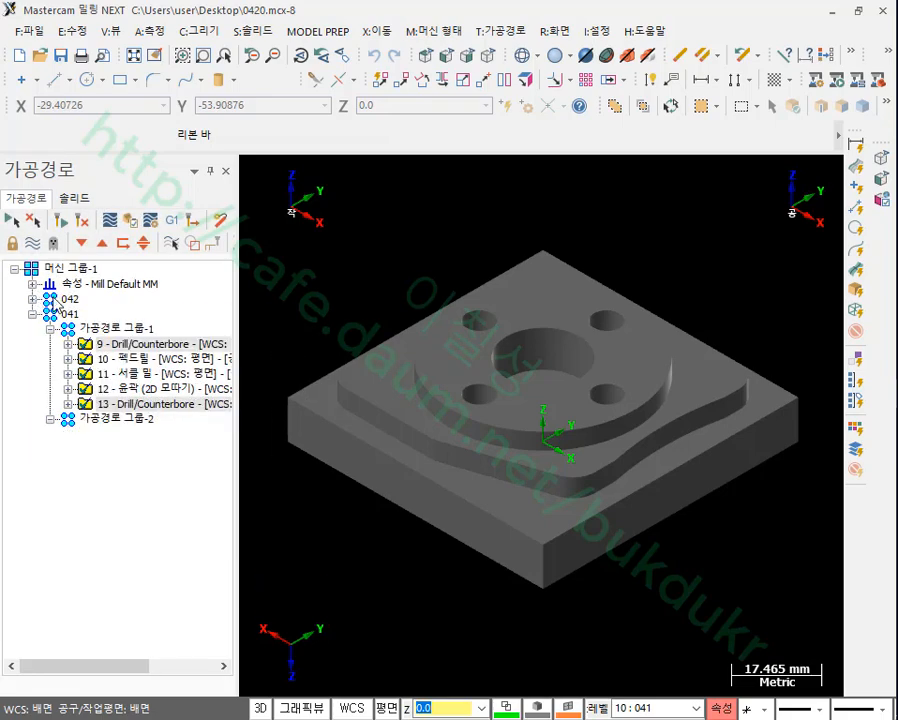
click(126, 330)
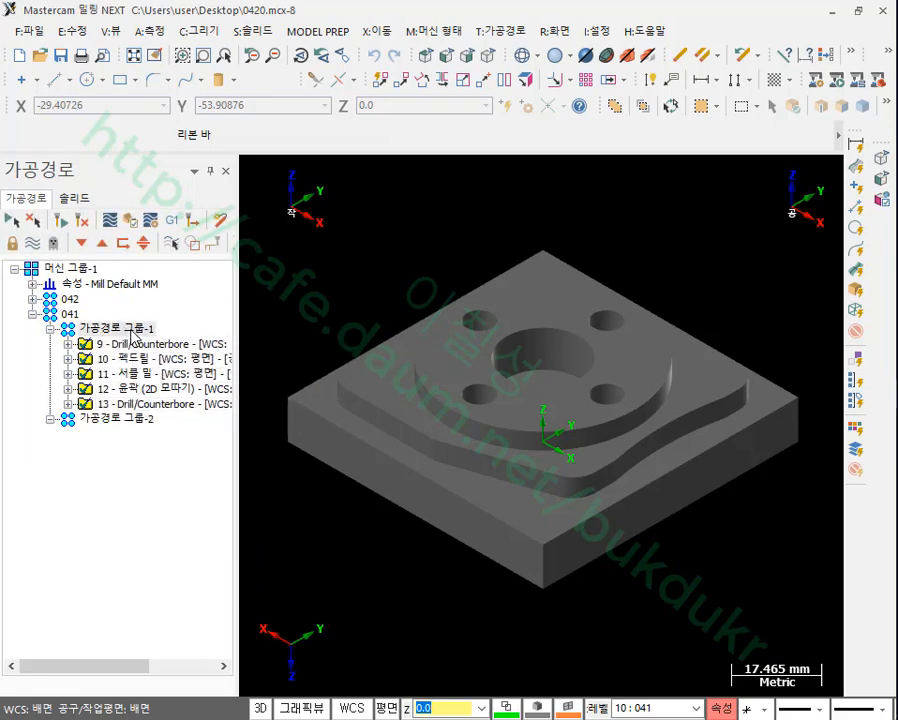
click(137, 333)
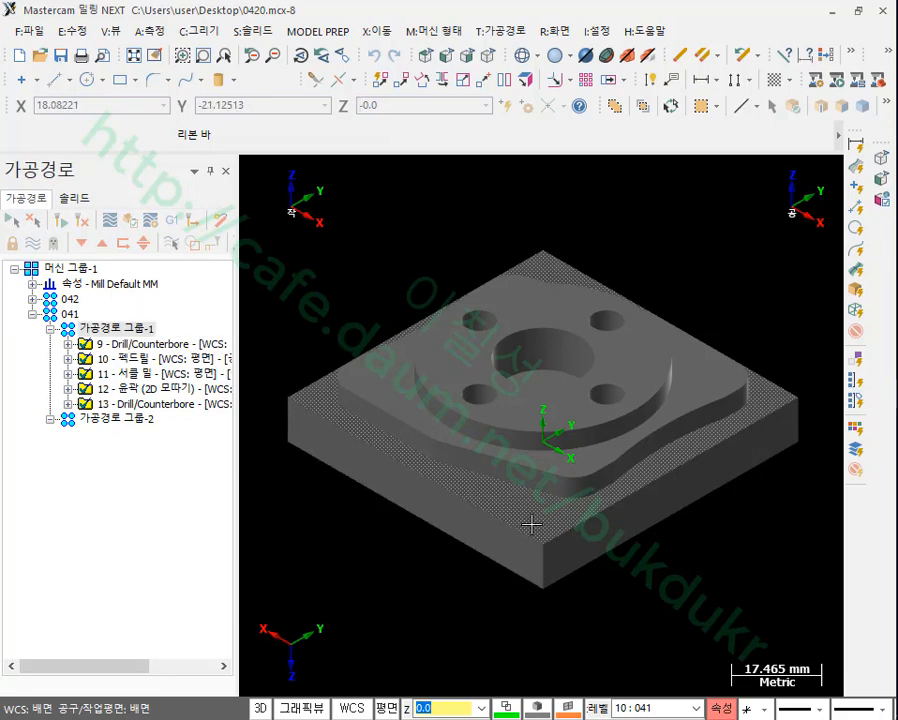
click(133, 327)
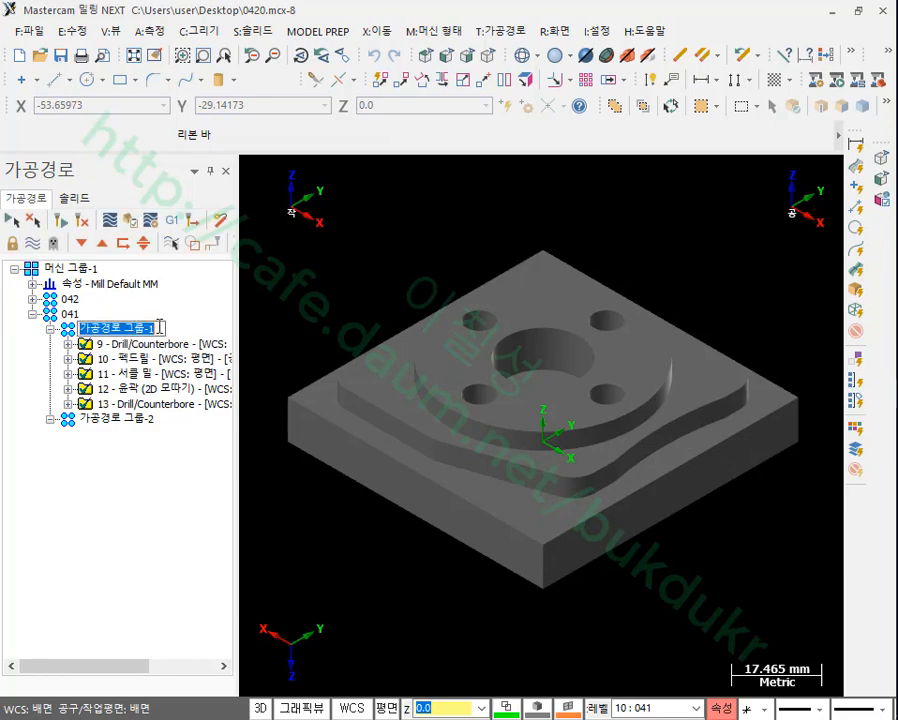
text(1차)
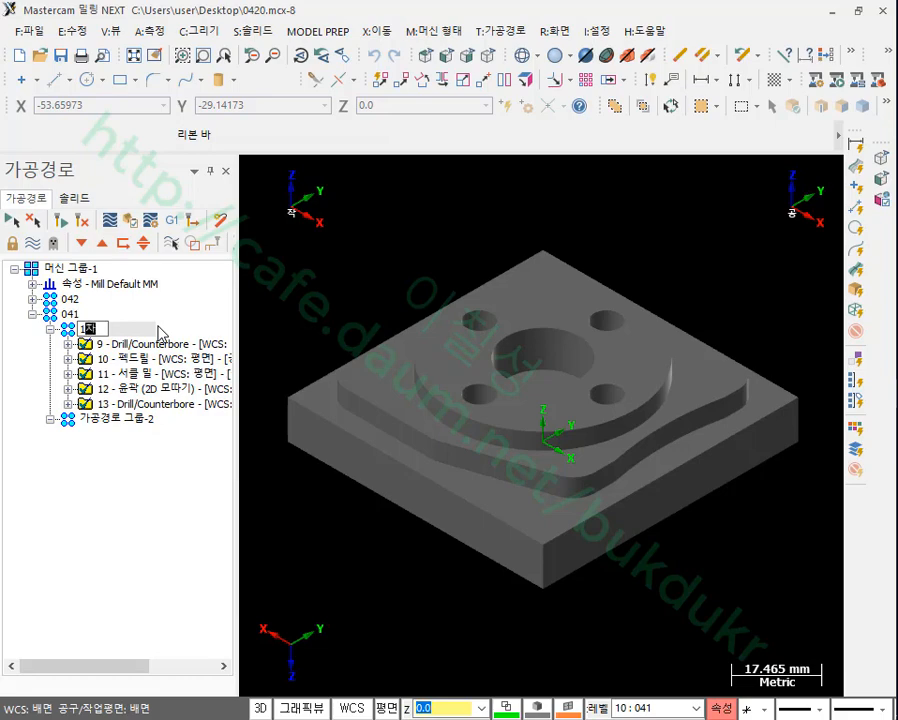
key(Return)
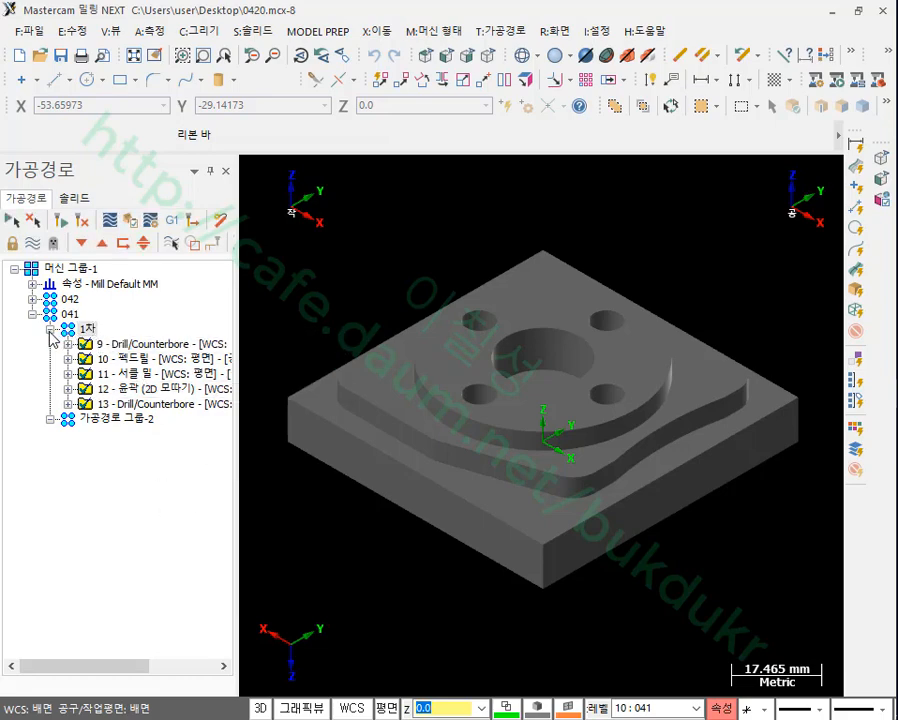
click(50, 328)
- Rename the second new toolpath group under 041 as 2차
click(107, 346)
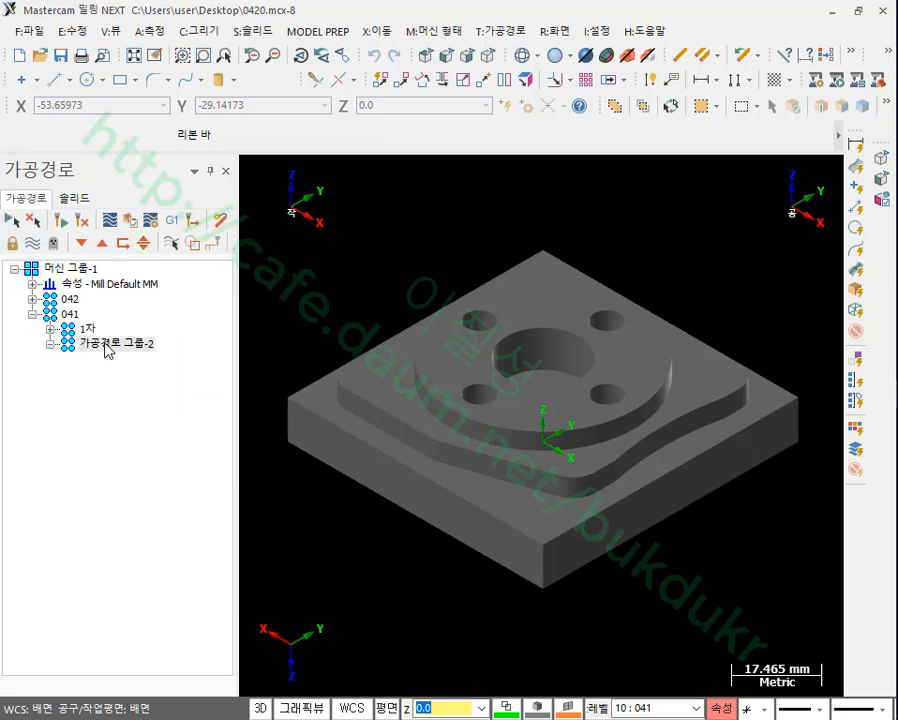
click(107, 346)
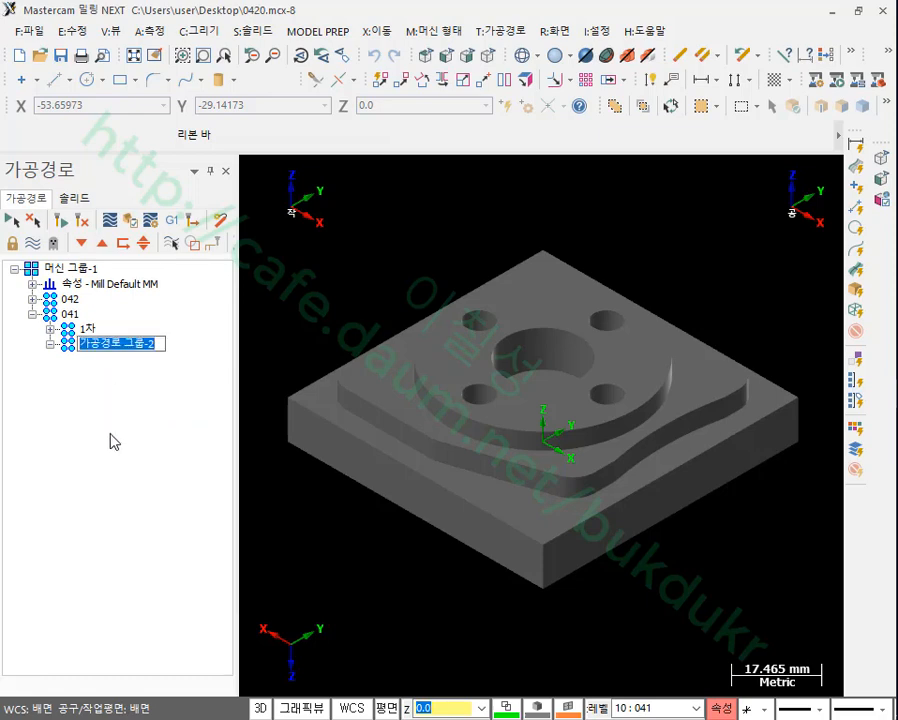
text(2차)
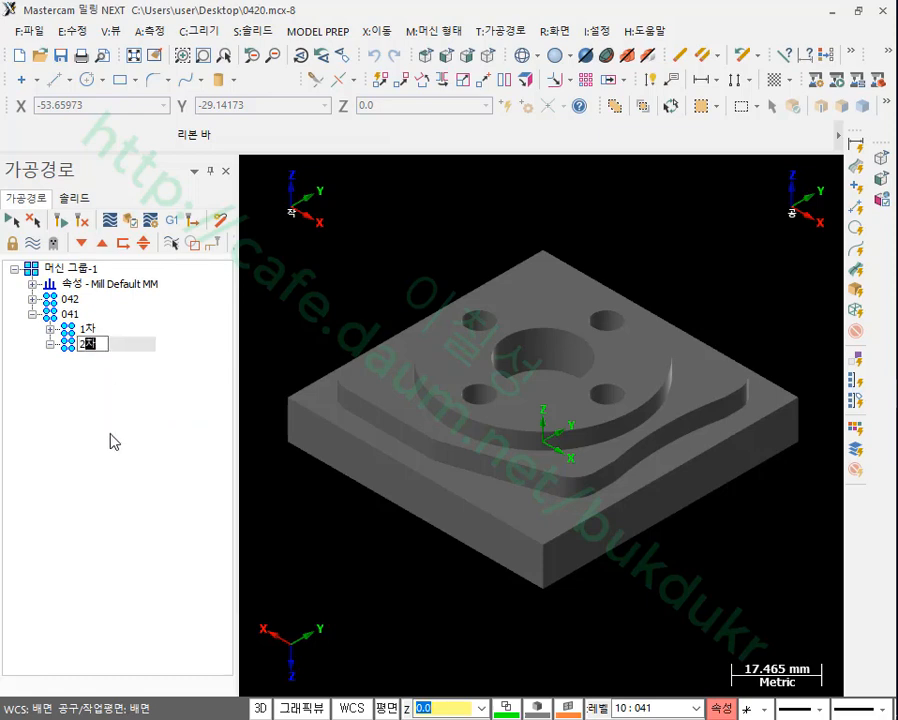
key(Return)
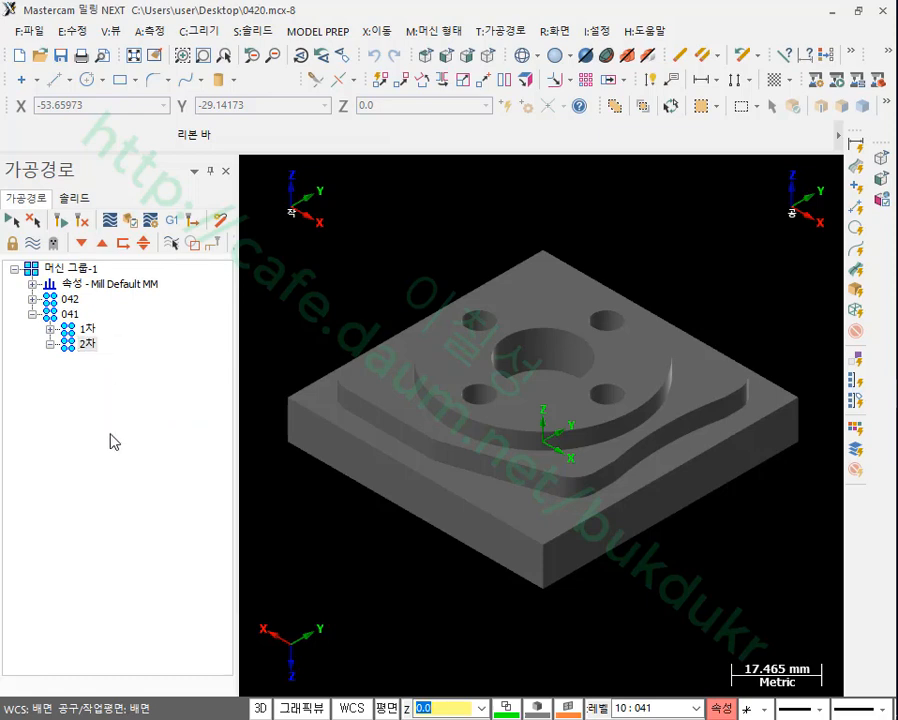
click(51, 329)
click(51, 329)
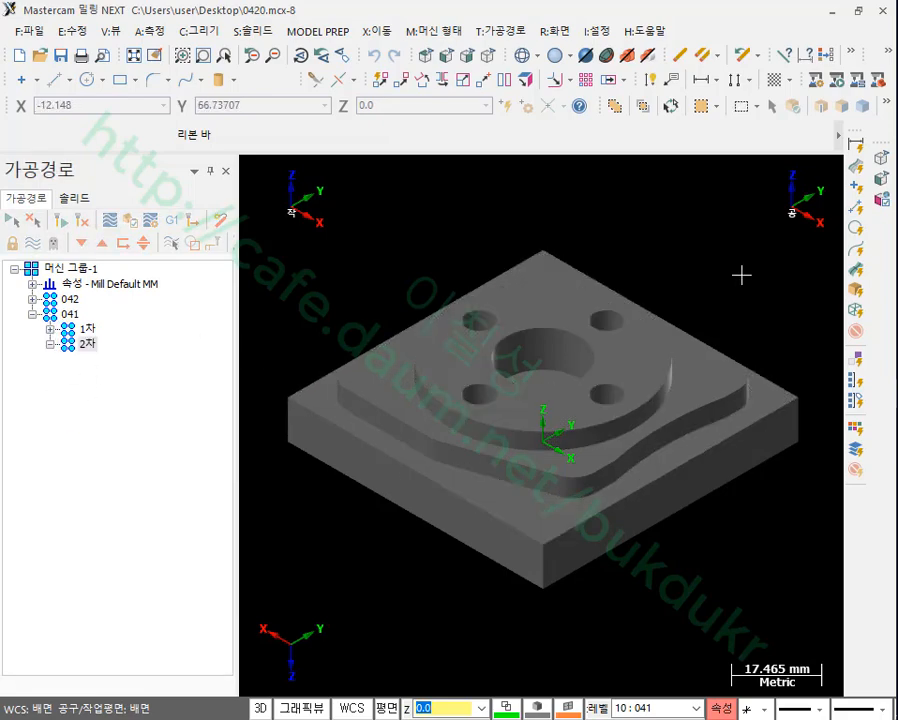
- Examine the plate's sides and bottom origin from the front and isometric directions
scroll(740, 266, down, 1)
scroll(674, 246, up, 2)
click(450, 58)
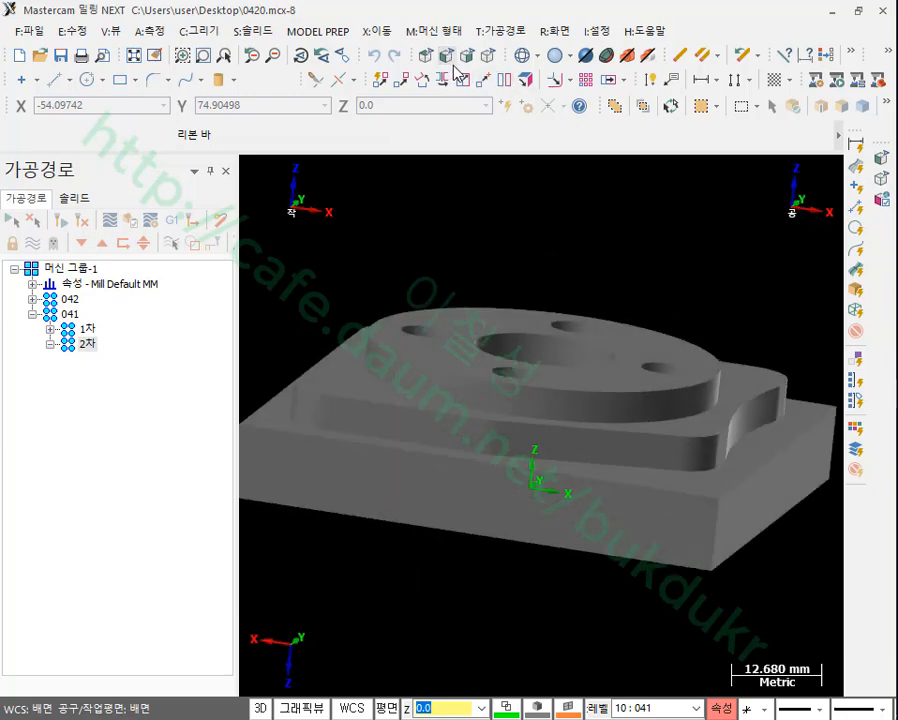
click(490, 58)
scroll(494, 460, down, 1)
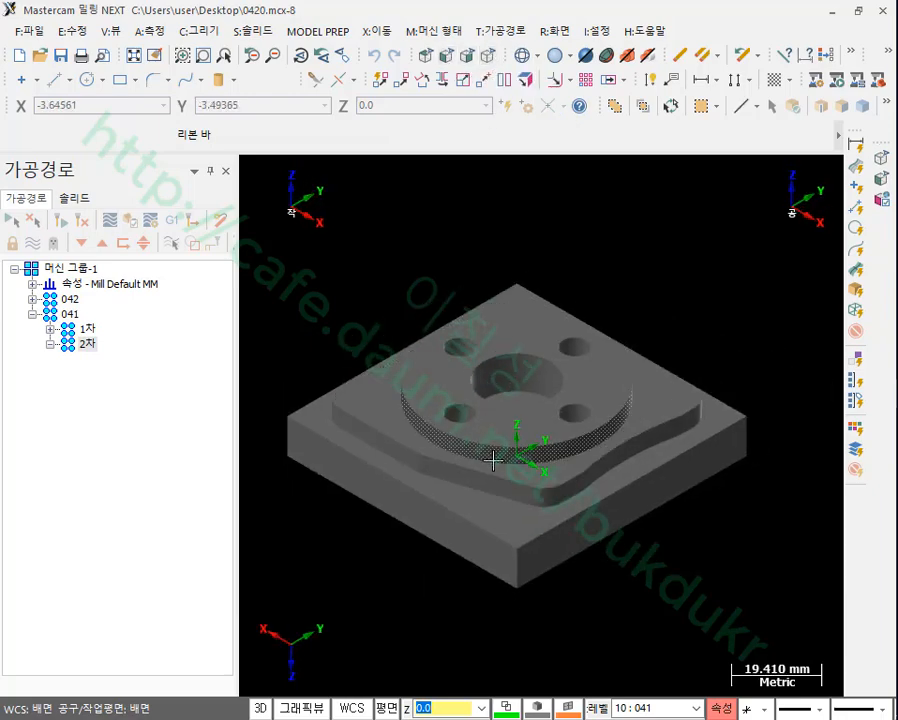
scroll(614, 390, up, 1)
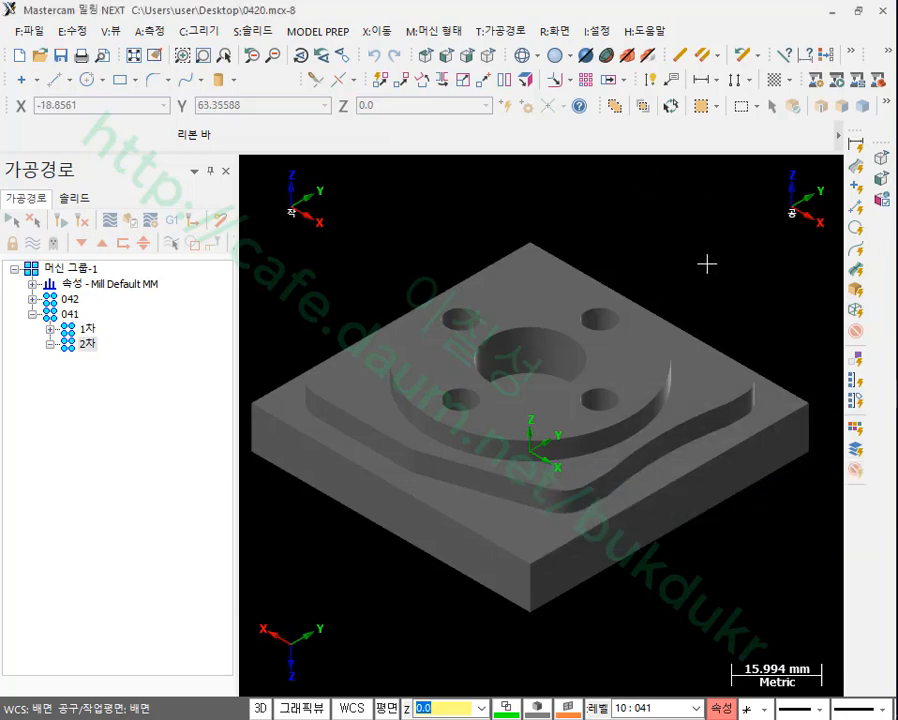
middle_drag(705, 260, 613, 244)
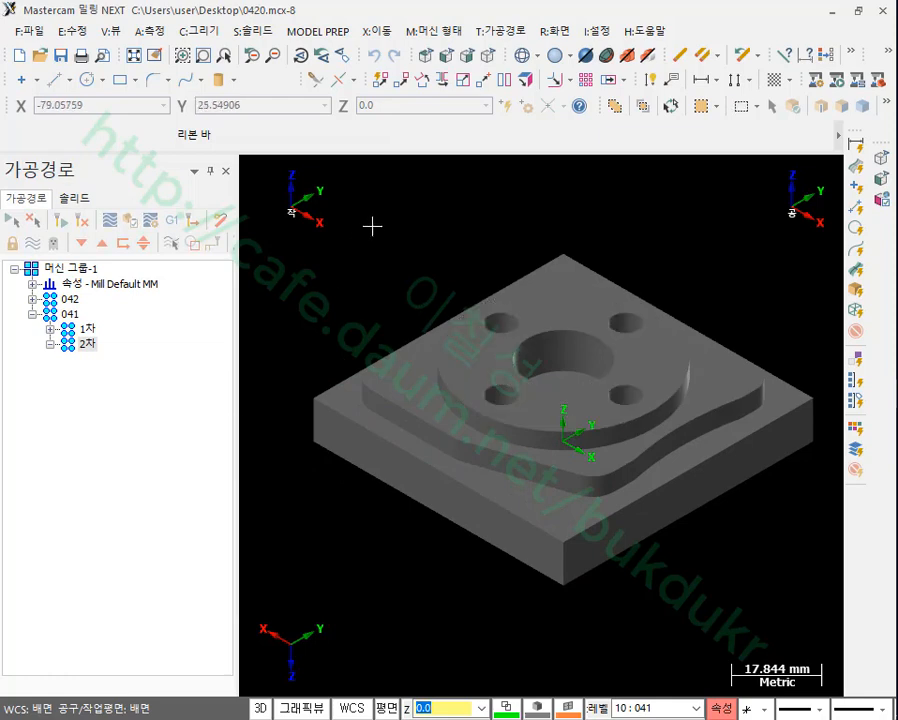
- Place the toolpath insert position inside the empty 2차 group under 041
click(50, 329)
click(50, 329)
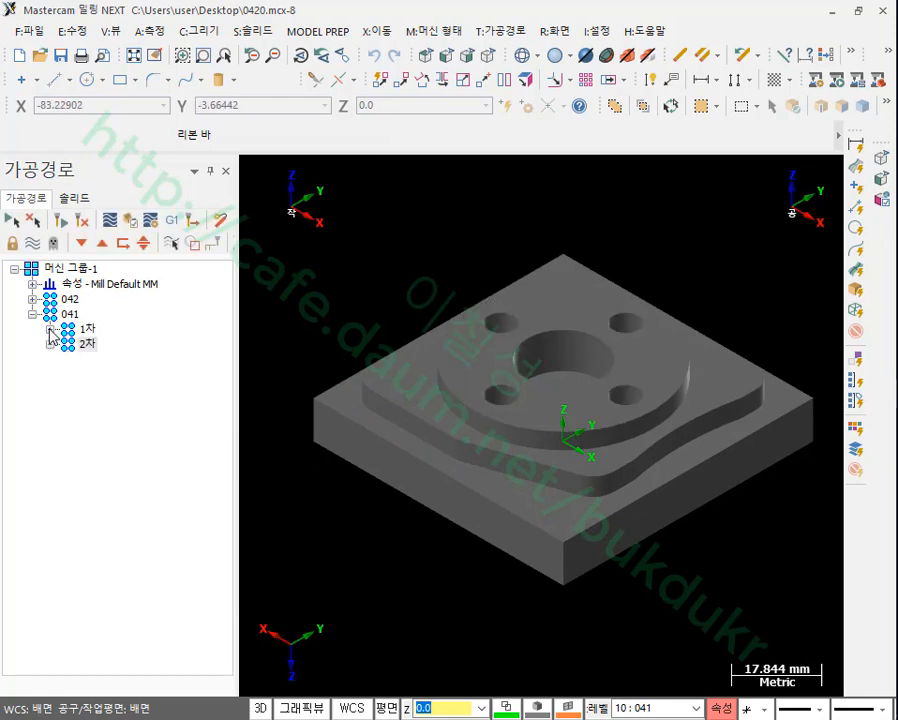
click(124, 245)
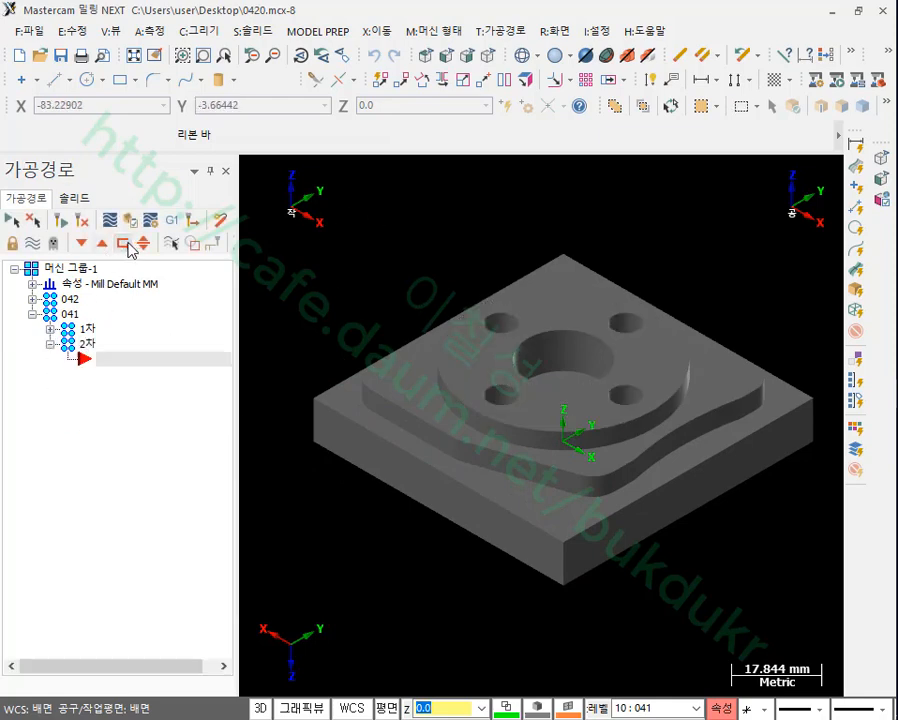
- Start a Pocket toolpath in the 2차 group and chain the plate's square outer upper edge as a solid loop
scroll(651, 345, up, 2)
scroll(662, 328, down, 1)
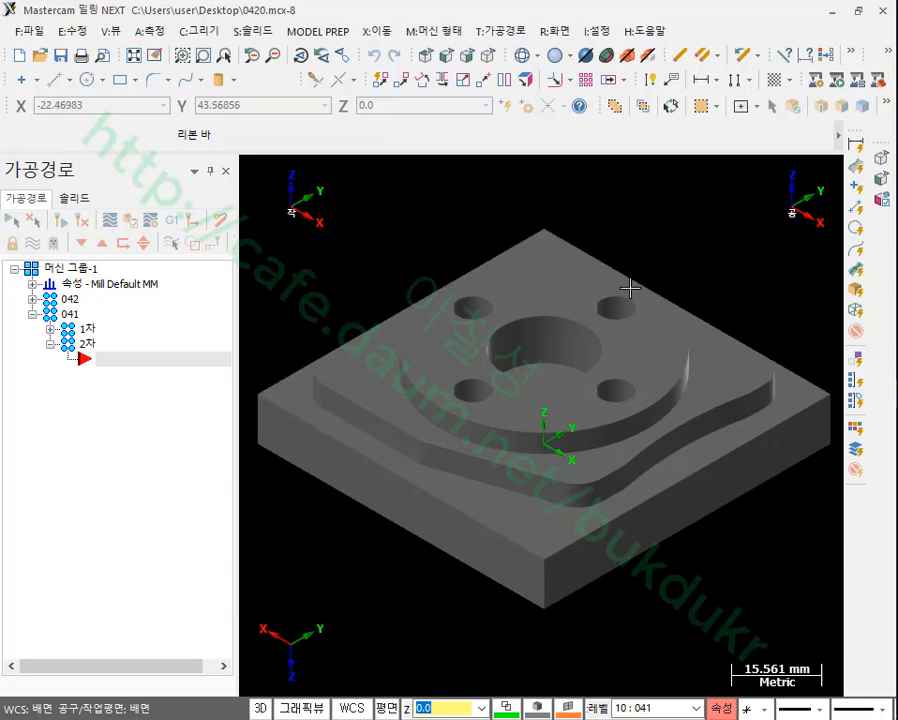
mouse_move(628, 286)
middle_down()
mouse_move(632, 332)
mouse_move(628, 294)
mouse_move(644, 277)
mouse_move(644, 308)
middle_up()
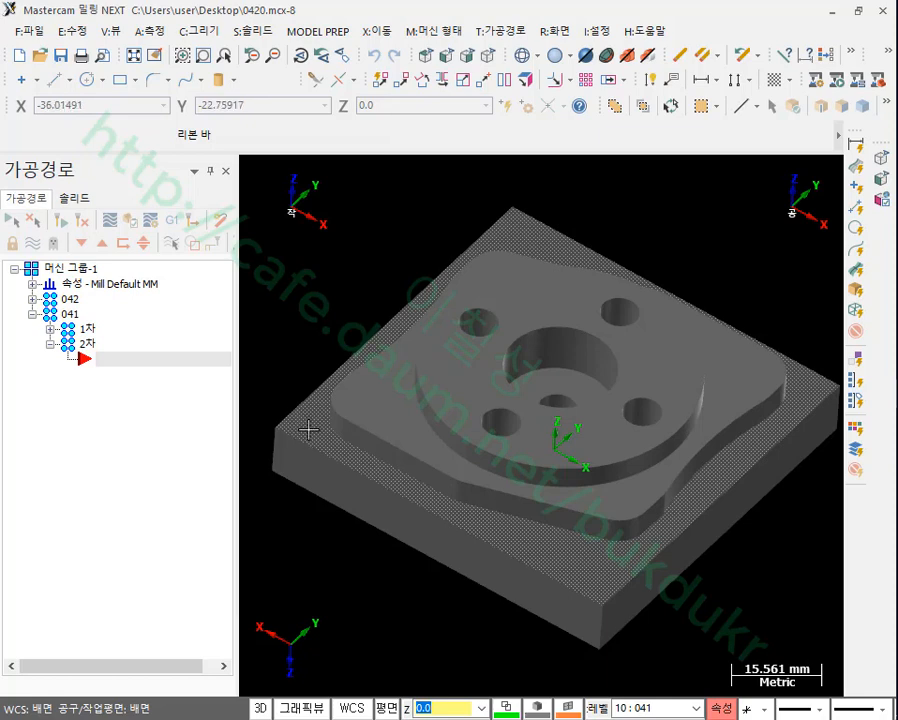
click(511, 33)
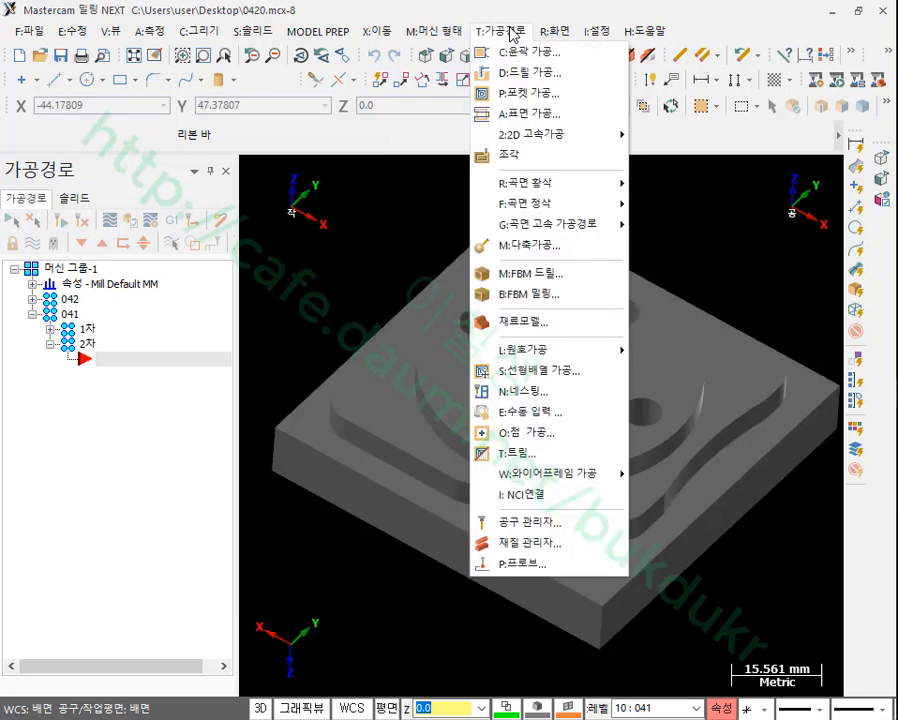
click(531, 94)
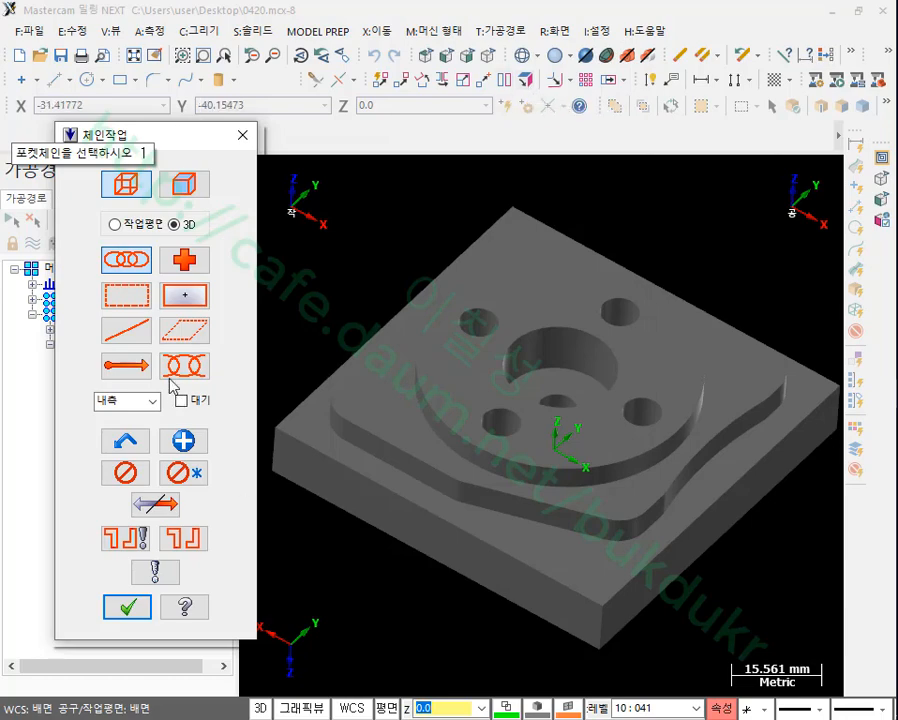
click(183, 185)
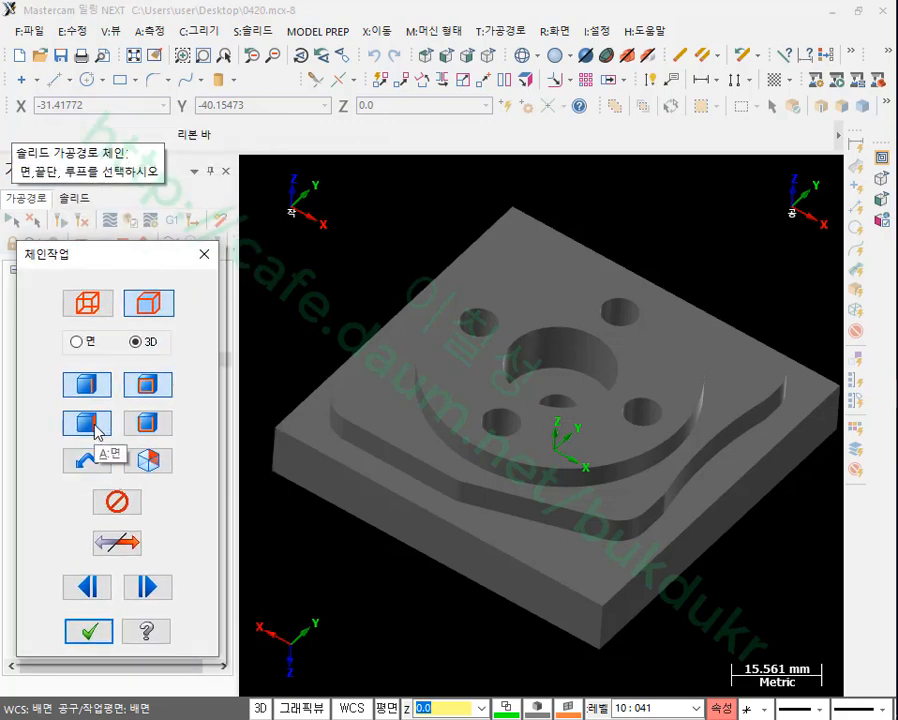
click(95, 428)
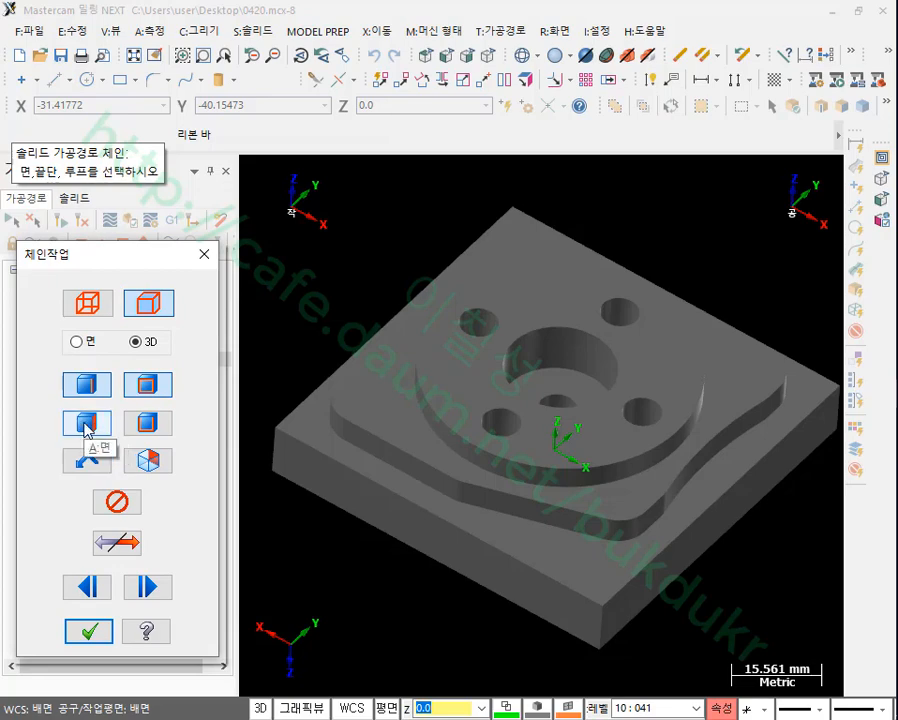
click(290, 430)
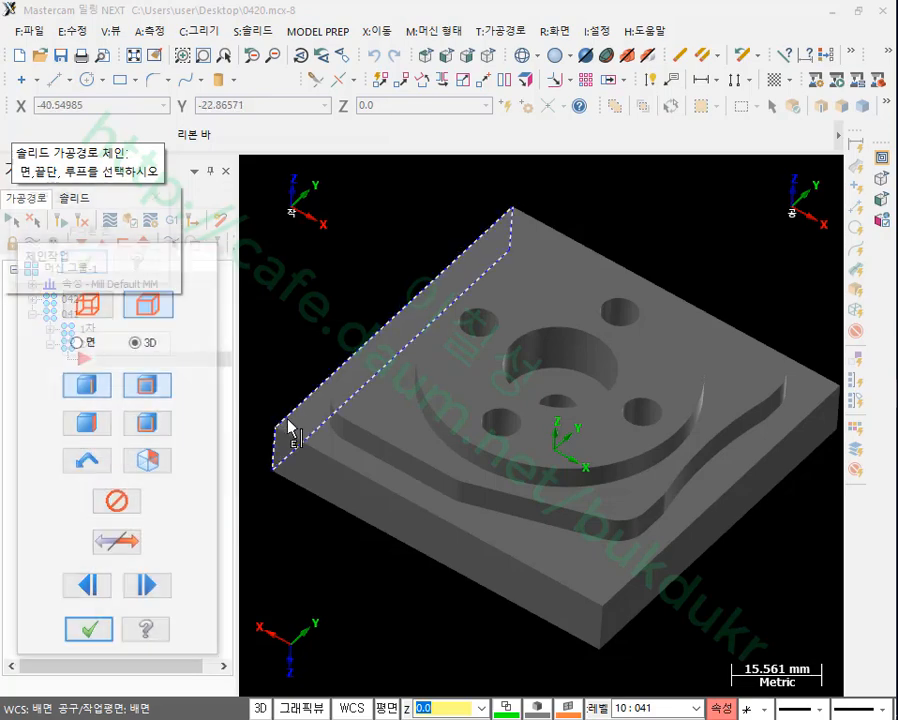
click(137, 236)
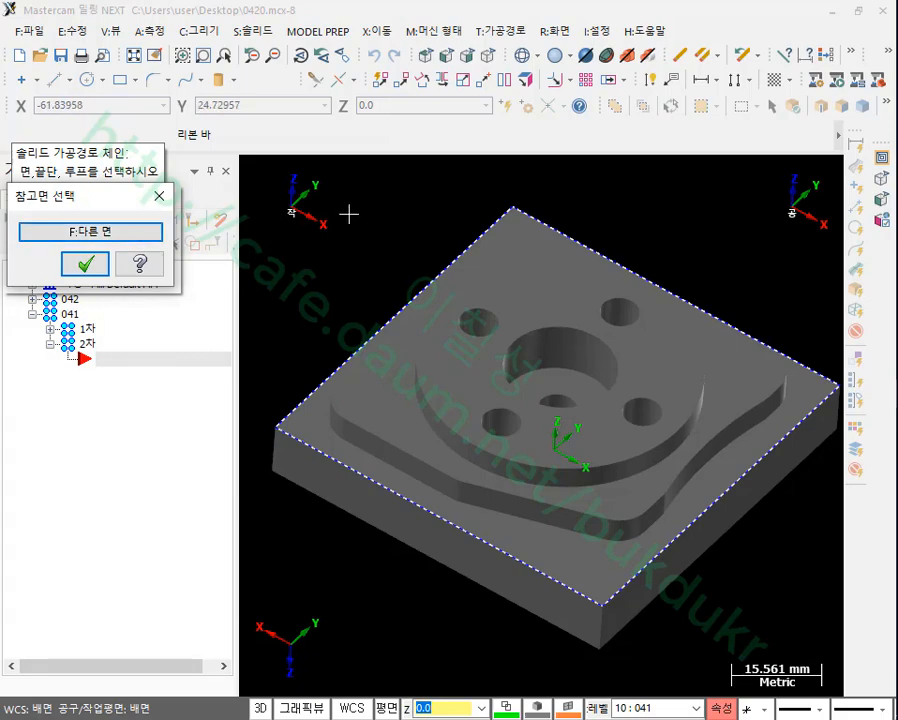
click(86, 264)
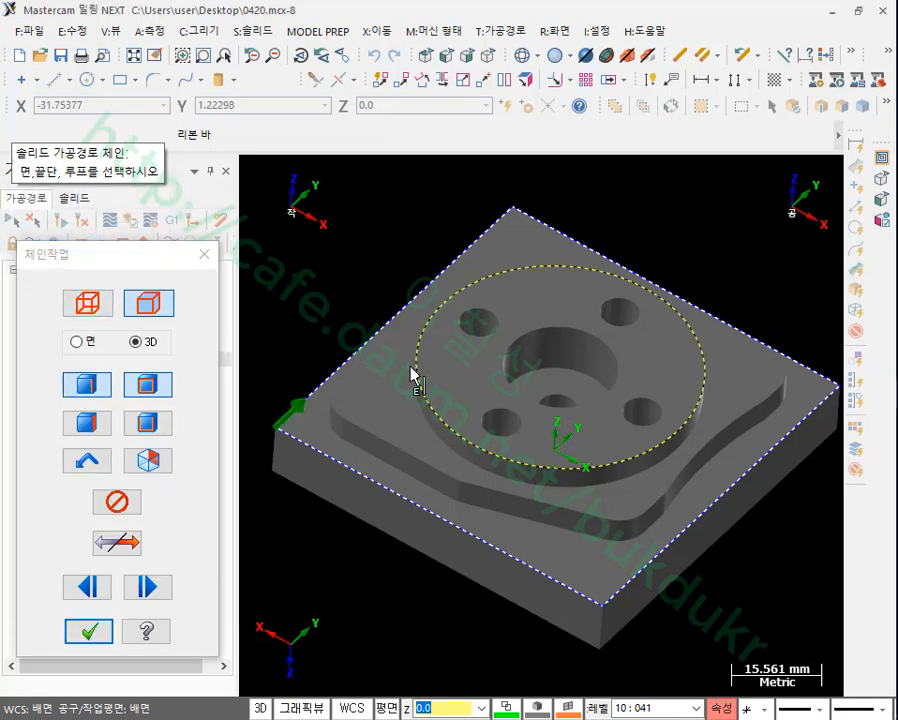
- Add the circular edge at the base of the round boss as the second pocket chain and accept the chains
key(Return)
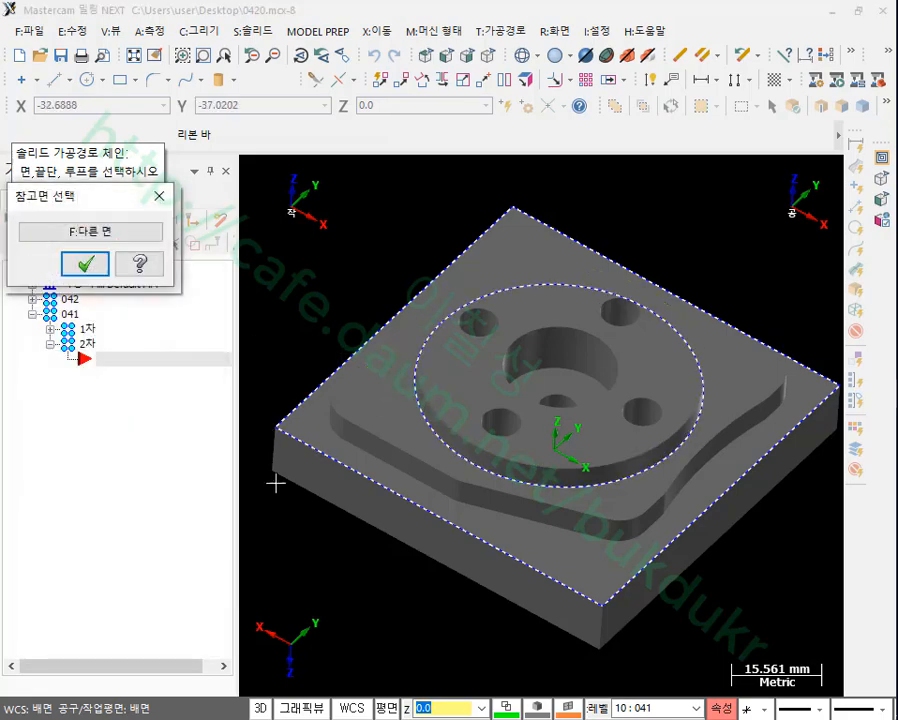
click(86, 264)
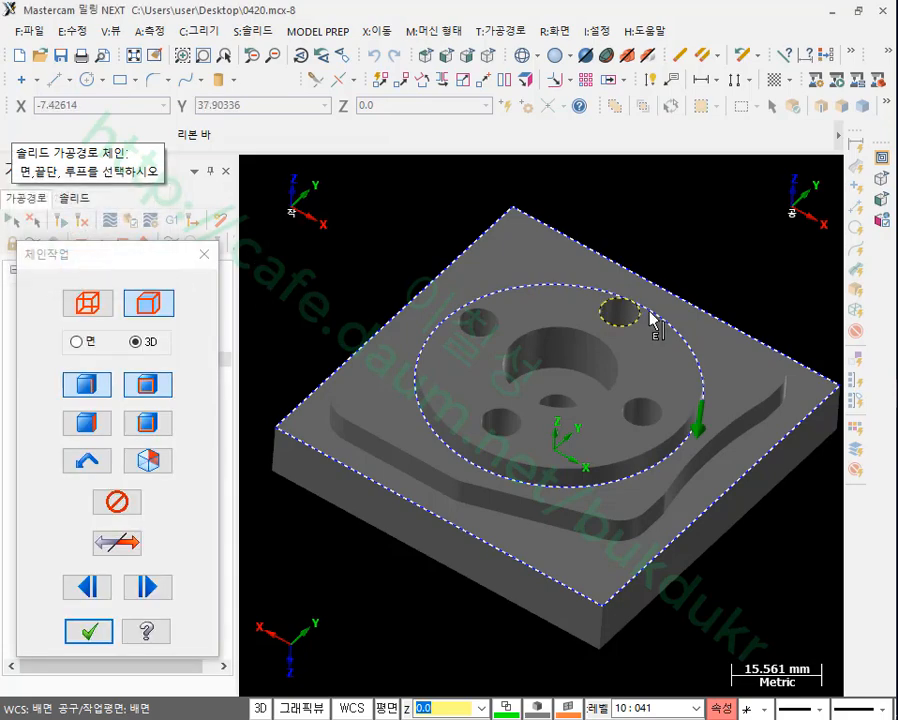
scroll(733, 252, down, 1)
scroll(738, 246, up, 1)
mouse_move(688, 232)
middle_down()
mouse_move(705, 234)
mouse_move(735, 268)
mouse_move(711, 280)
mouse_move(603, 259)
mouse_move(645, 279)
mouse_move(695, 234)
mouse_move(676, 204)
mouse_move(685, 233)
mouse_move(683, 221)
middle_up()
scroll(606, 376, down, 1)
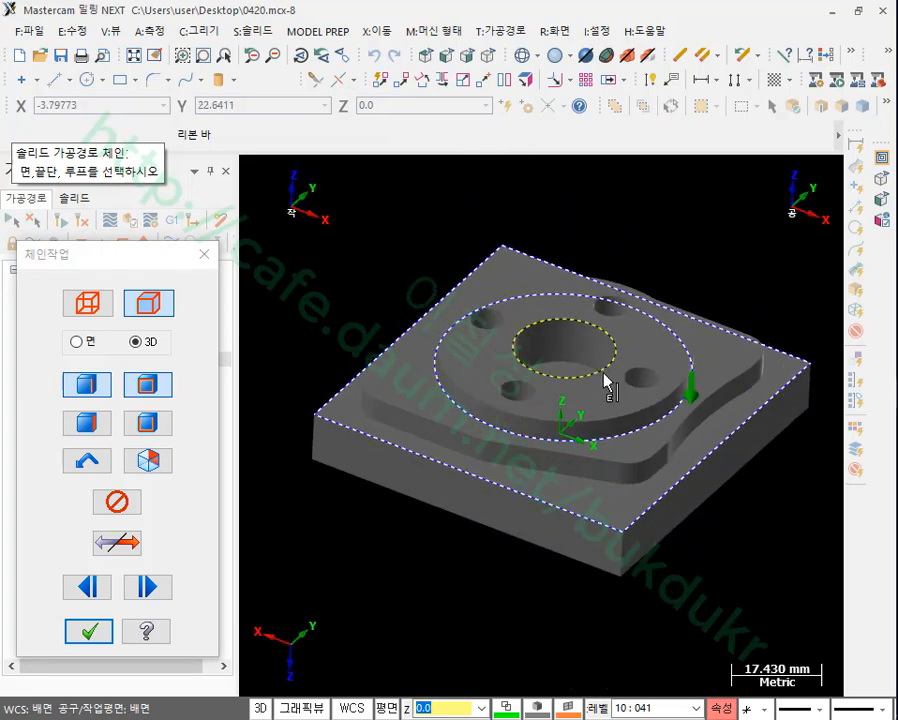
scroll(566, 476, up, 2)
scroll(633, 487, down, 1)
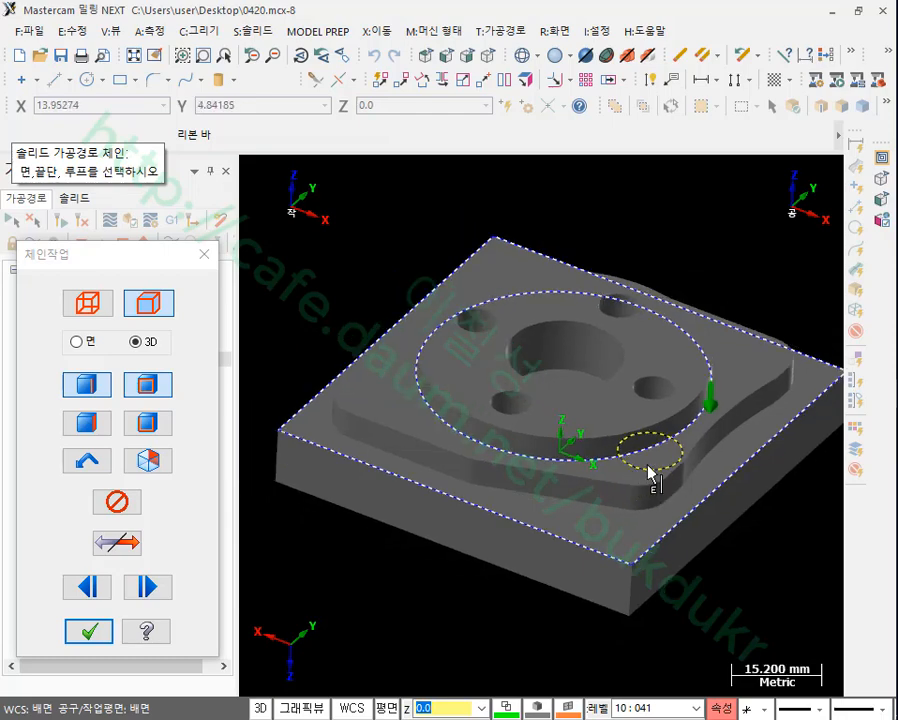
scroll(752, 590, down, 1)
scroll(752, 590, up, 1)
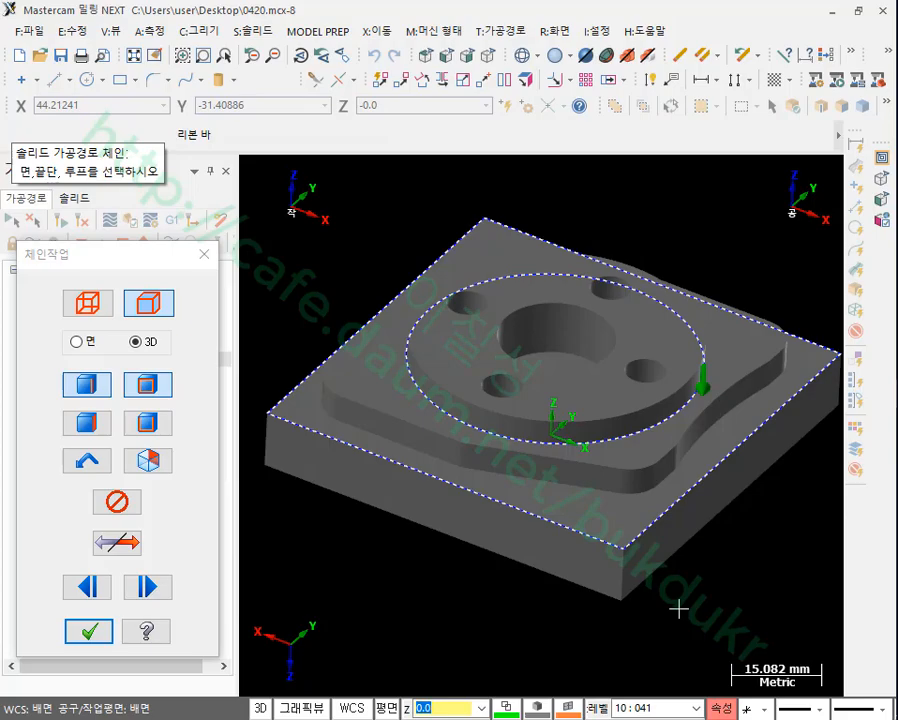
click(90, 630)
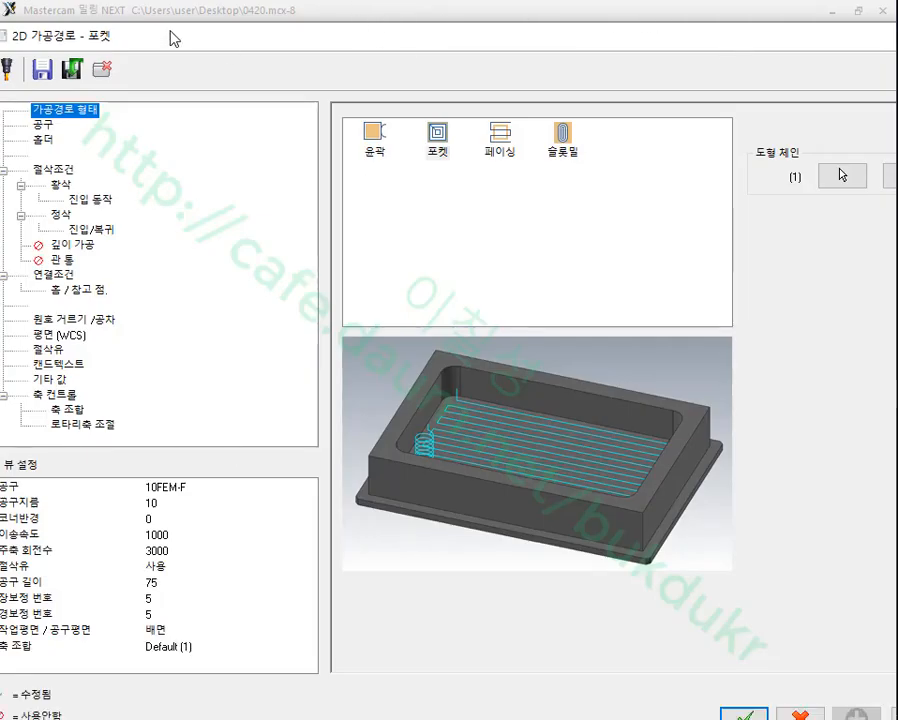
- Choose tool 4, 10FEM-R, for the pocket toolpath
drag(170, 38, 391, 29)
click(266, 117)
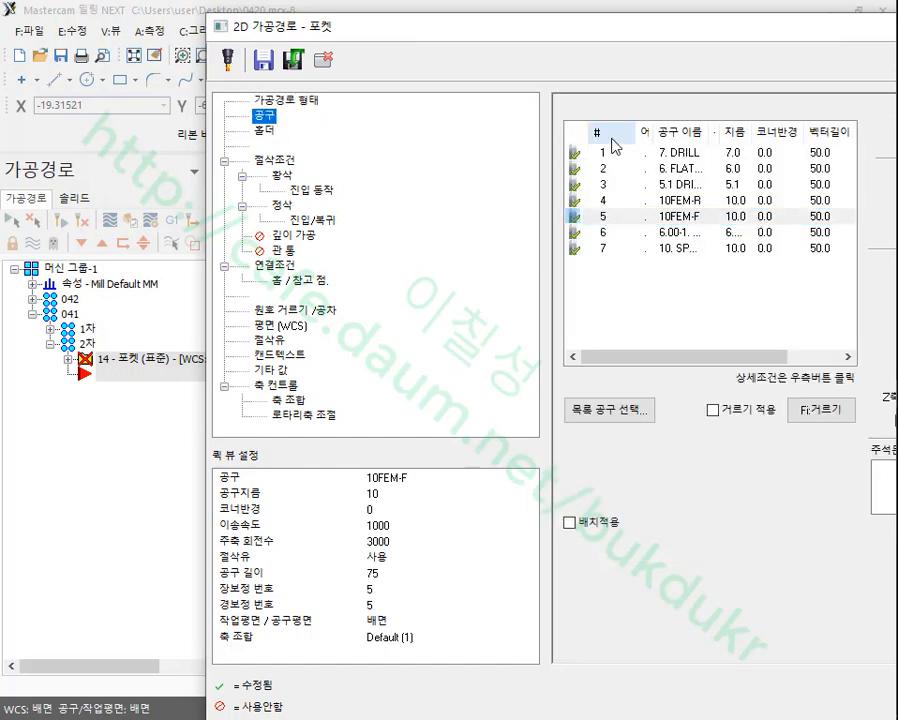
click(693, 201)
drag(660, 34, 478, 38)
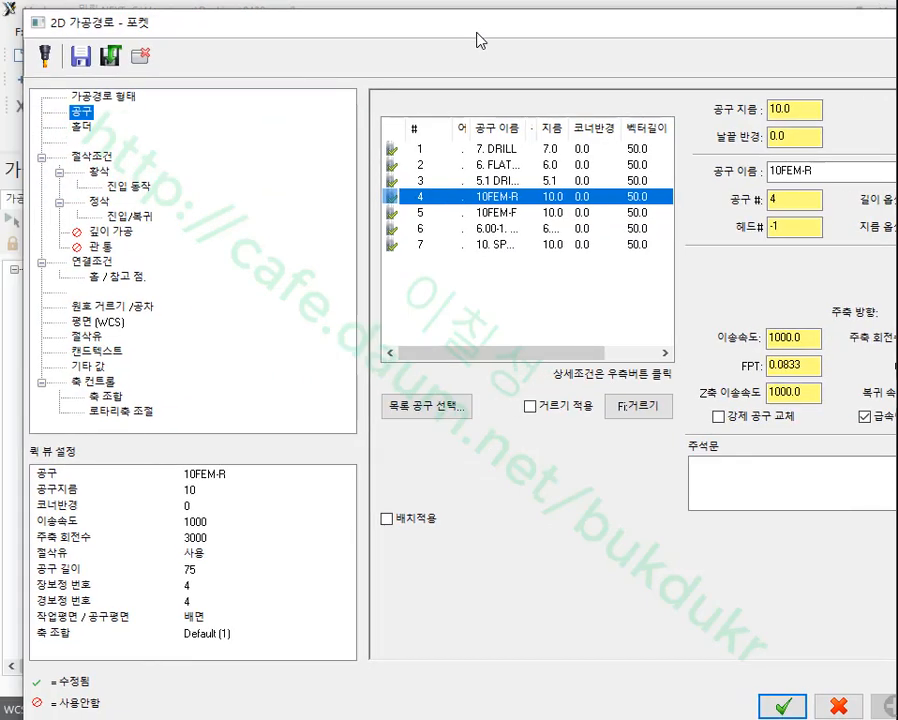
- Set both the wall and floor stock allowances (측벽면, 바닥면 가공여유) of the pocket to 0.3
click(103, 160)
drag(592, 34, 476, 32)
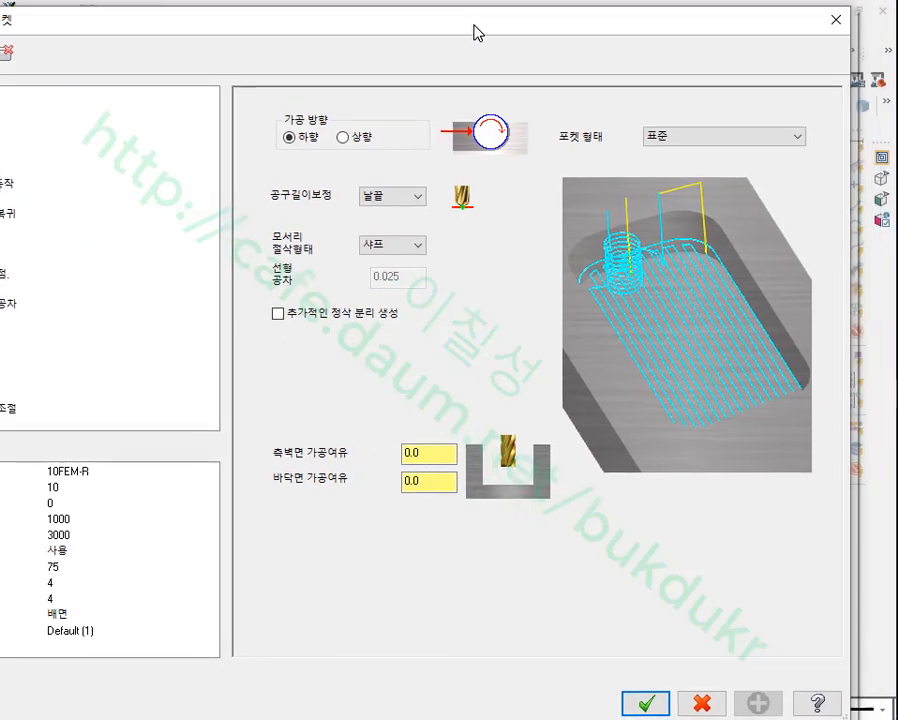
click(436, 452)
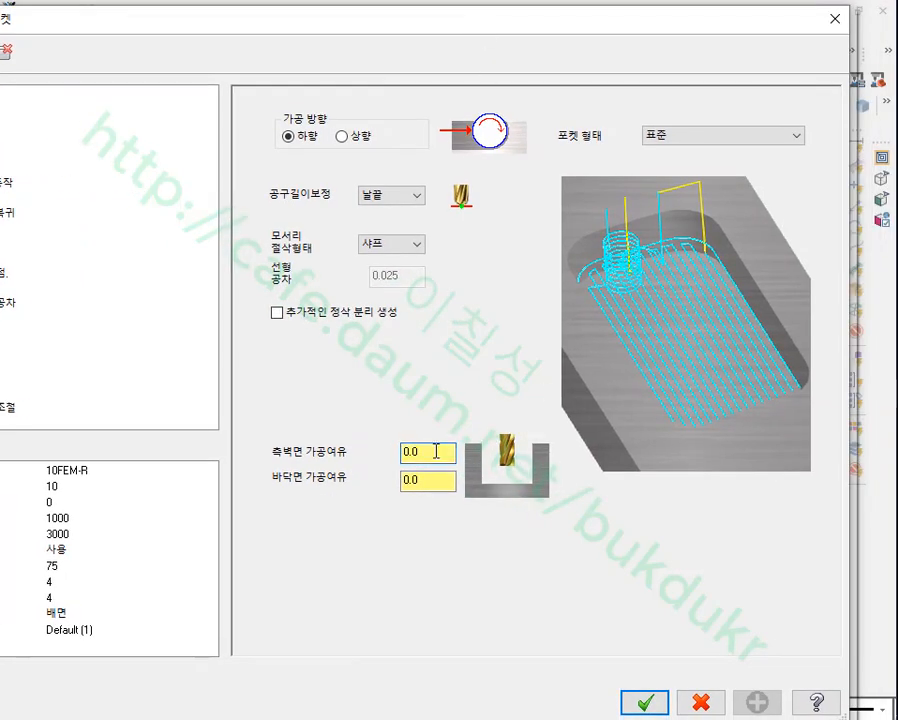
text(3)
click(438, 482)
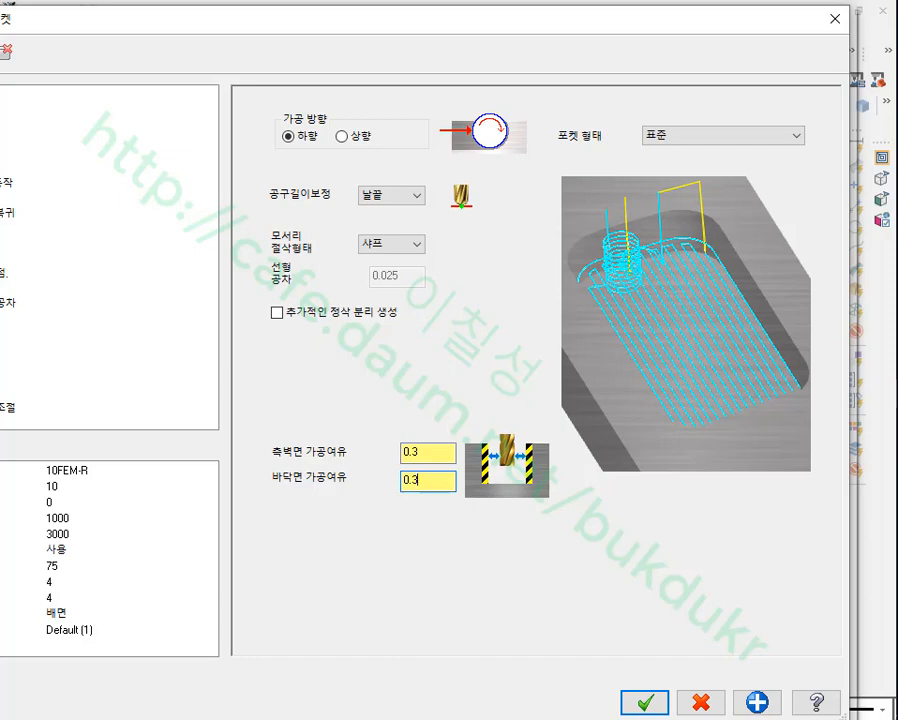
click(439, 456)
click(438, 481)
- Set the pocket type to 표면가공 with an approach distance of 6.0 and an exit distance of 6.0
click(717, 138)
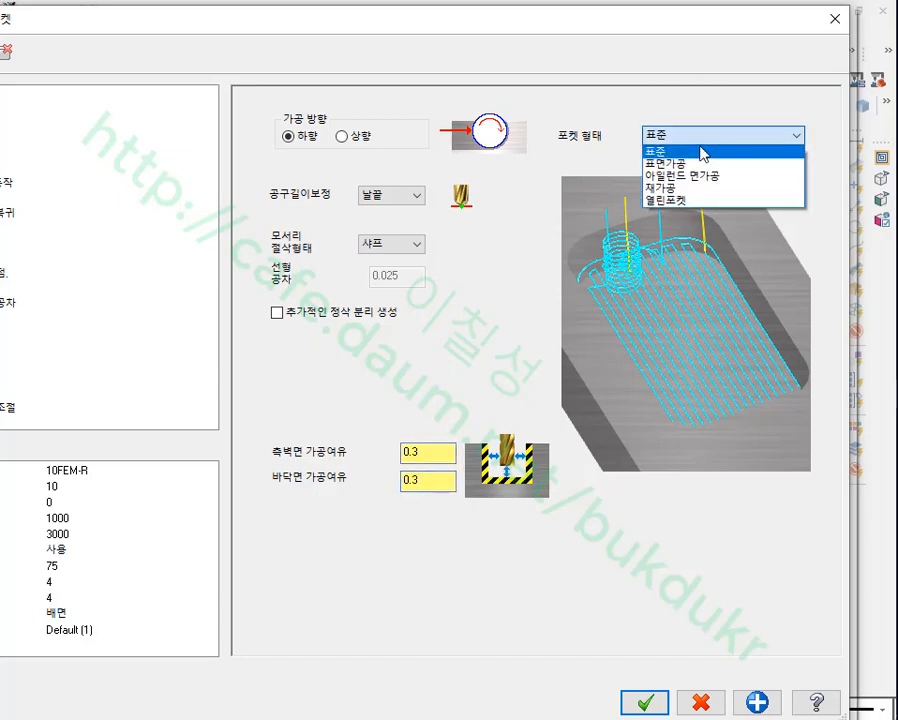
click(689, 163)
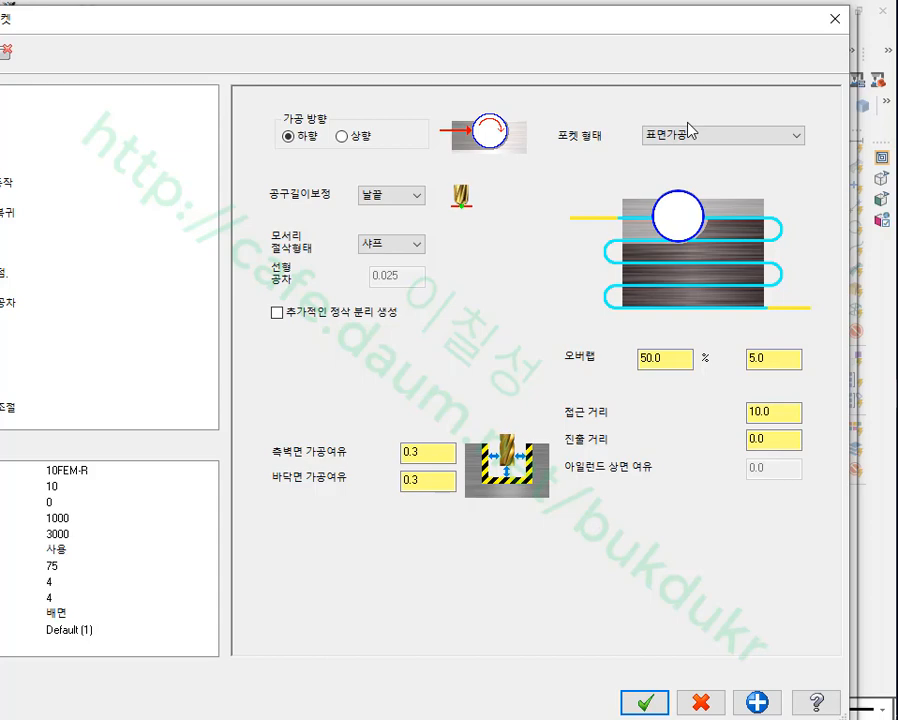
click(651, 359)
click(679, 361)
click(772, 412)
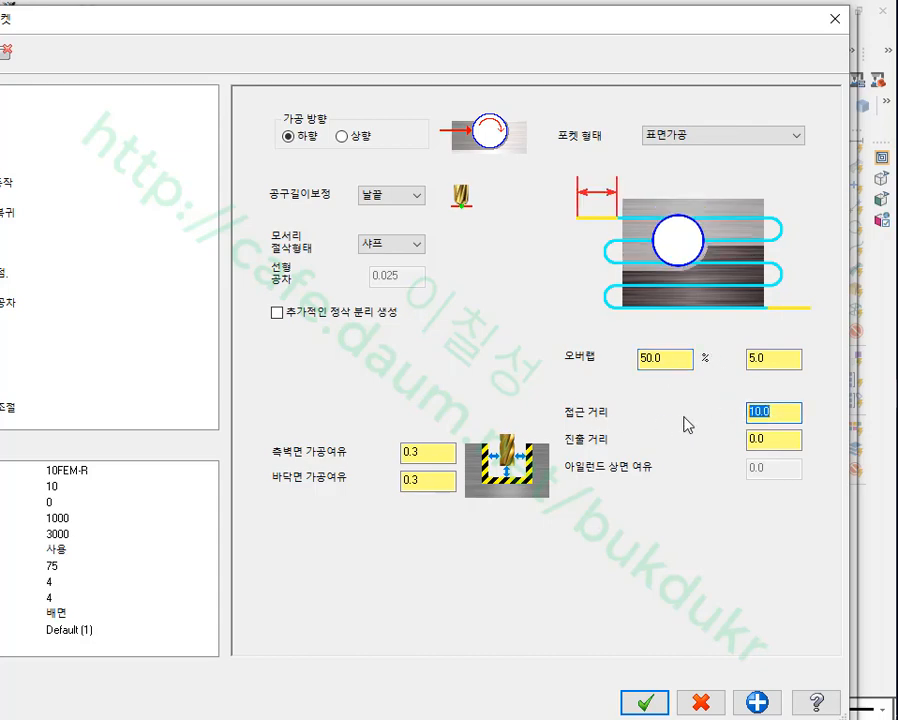
text(6.0)
click(792, 438)
text(6.0)
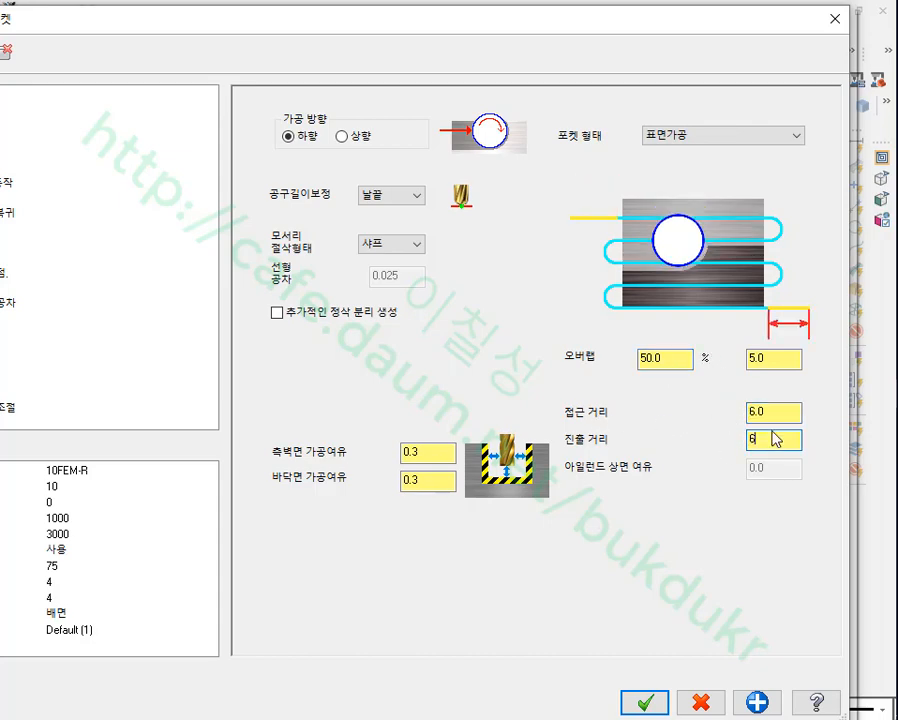
click(772, 411)
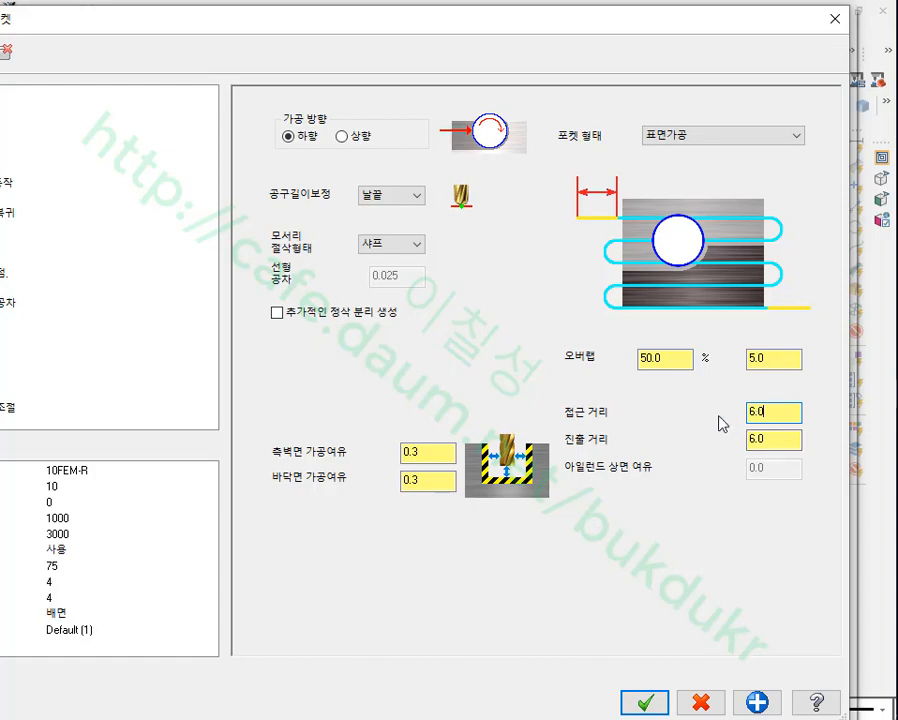
- Use constant-overlap spiral roughing (일정한 오버랩 나선형절삭) and set the roughing entry motion to 자동으로 부여
drag(220, 20, 471, 17)
click(211, 165)
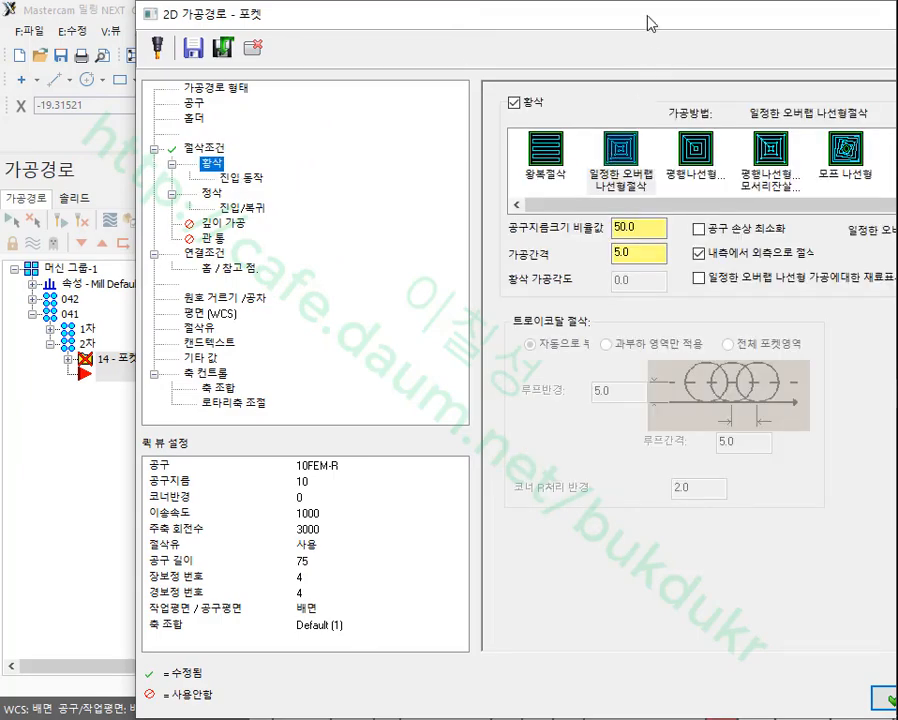
drag(645, 24, 509, 24)
click(492, 146)
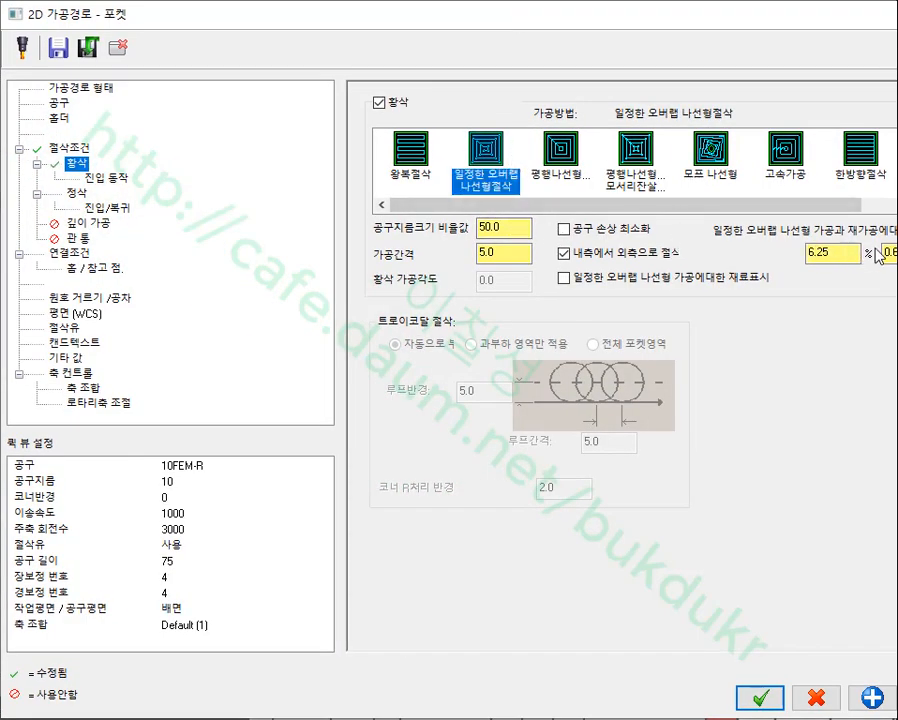
click(106, 178)
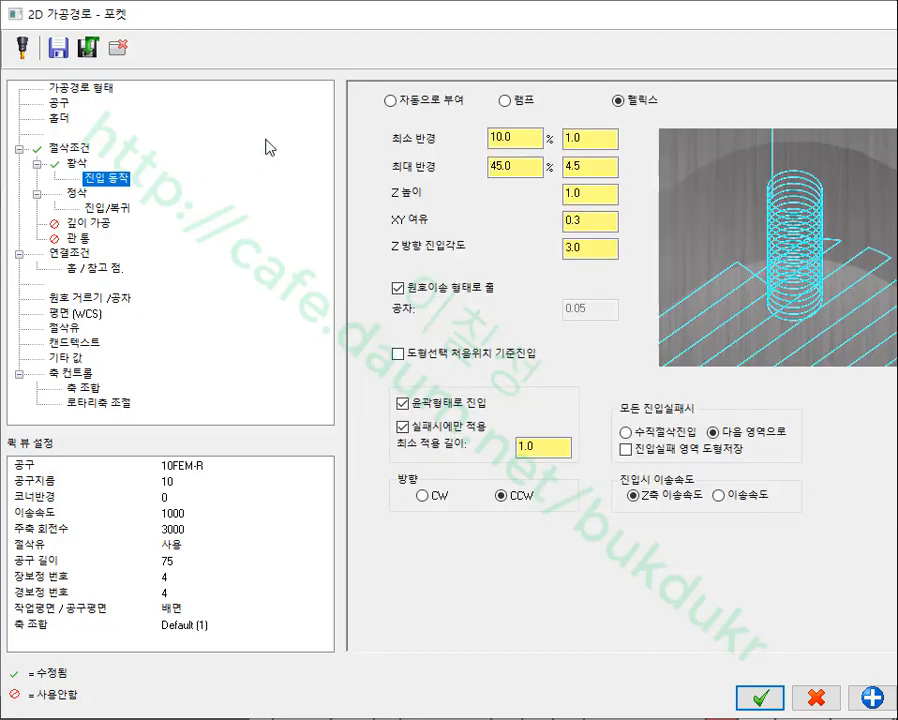
click(389, 101)
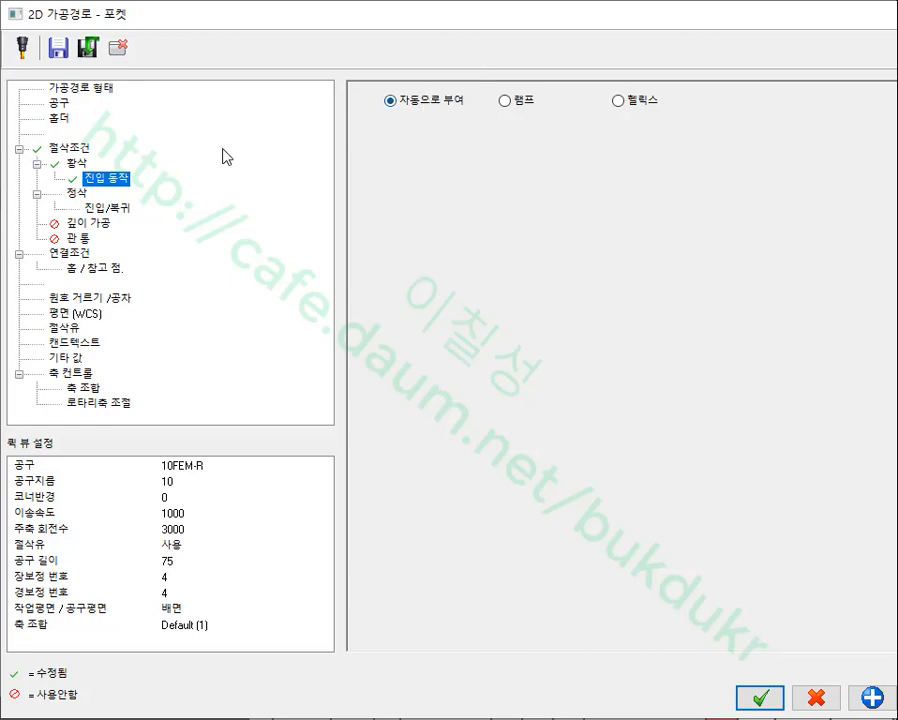
- Disable the finishing pass (정삭) of the pocket and check its entry/exit settings
click(76, 193)
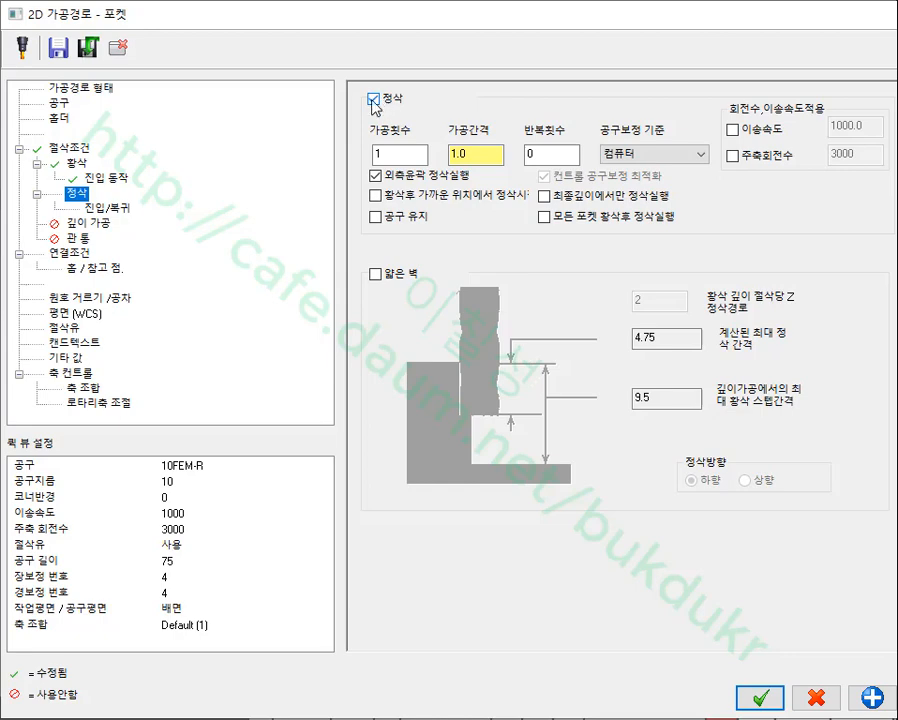
click(373, 100)
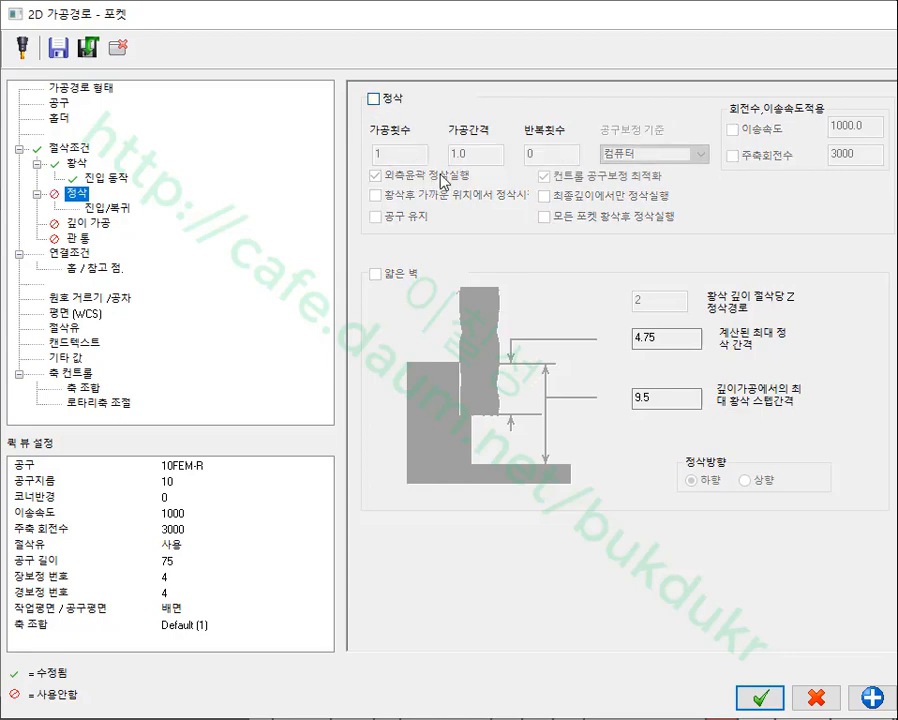
click(108, 208)
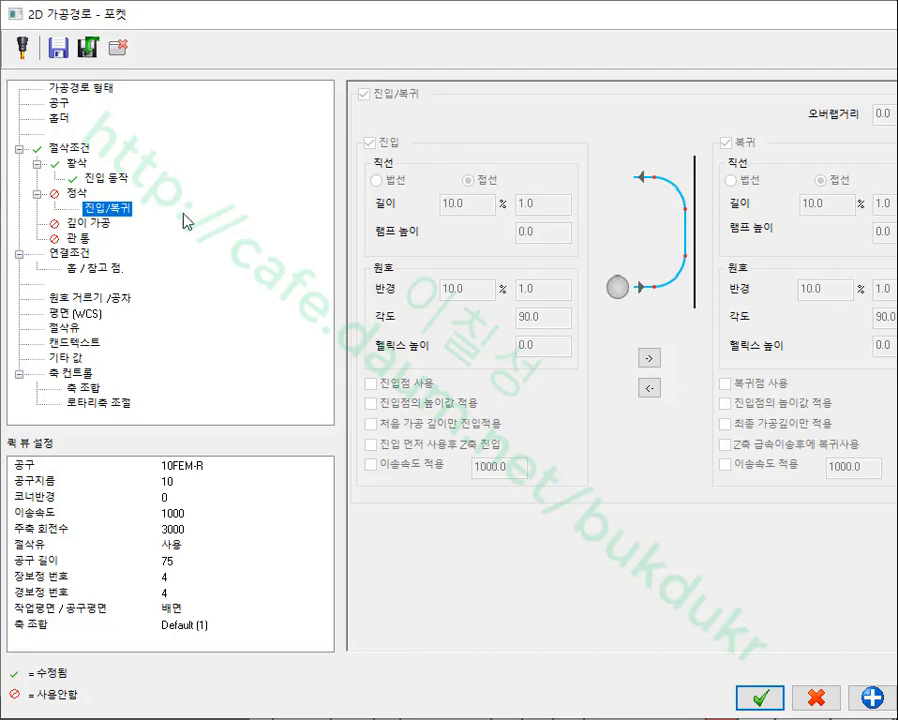
- Set the pocket's absolute cutting depth to 15.5 from a point at the base of the round boss
click(78, 255)
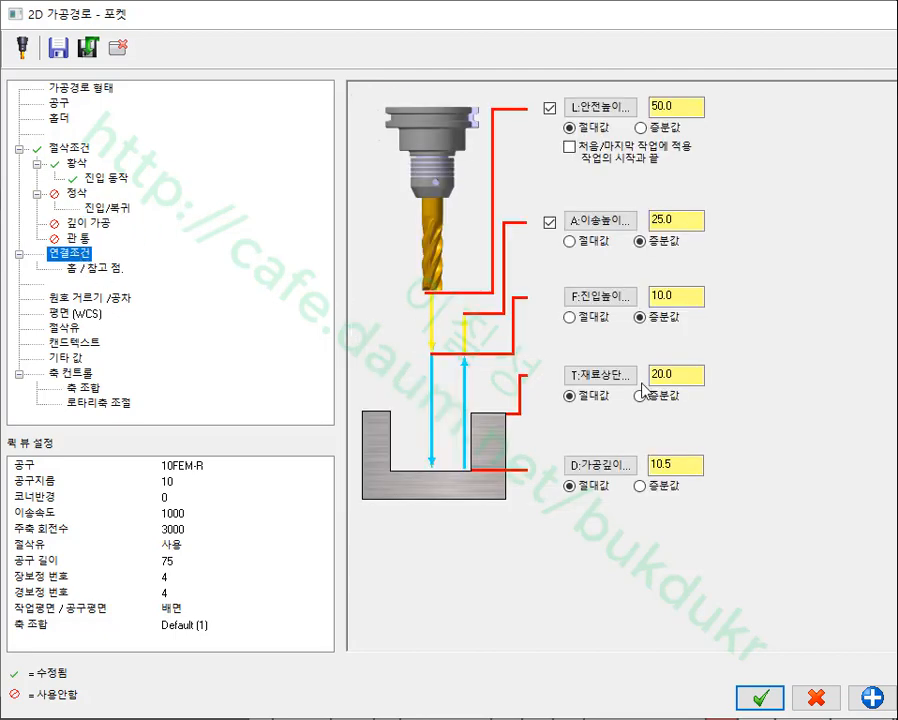
click(685, 375)
click(612, 465)
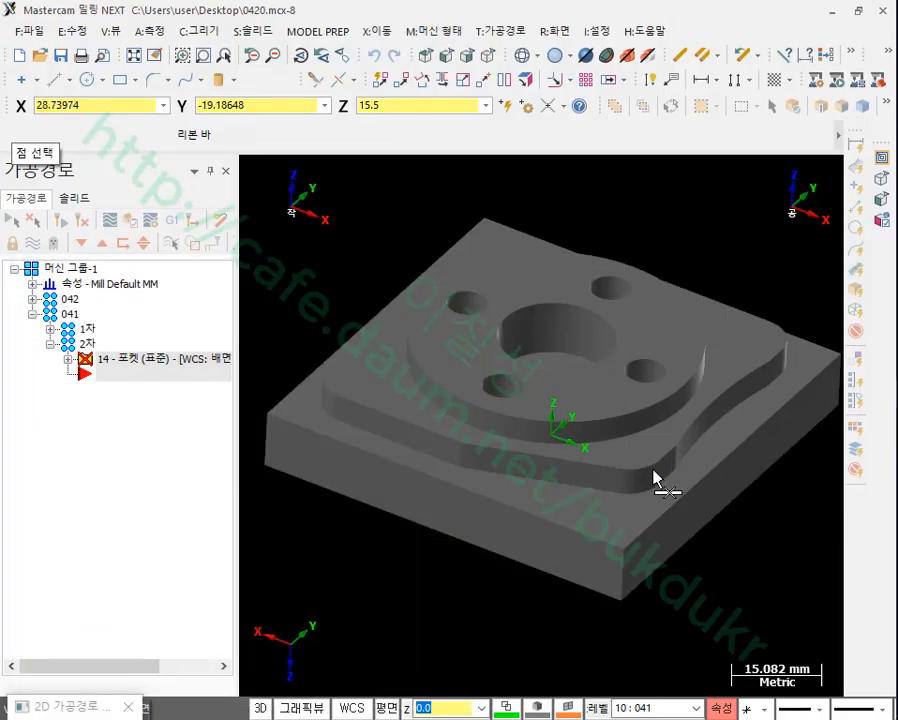
click(491, 433)
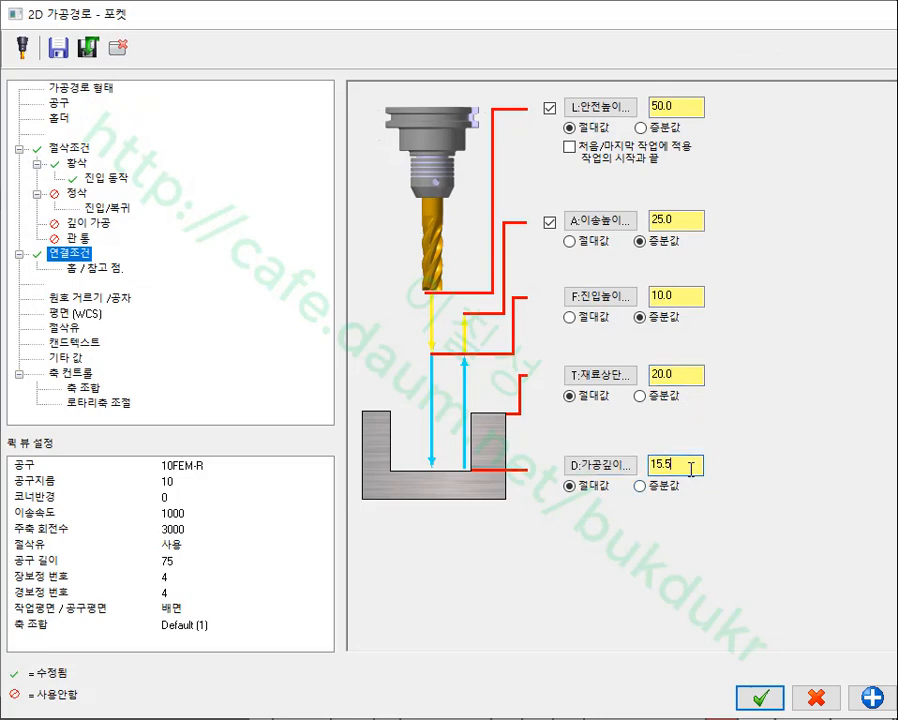
- Accept the pocket parameters to generate the toolpath, and run the pocket operation in the Verify simulation
click(766, 690)
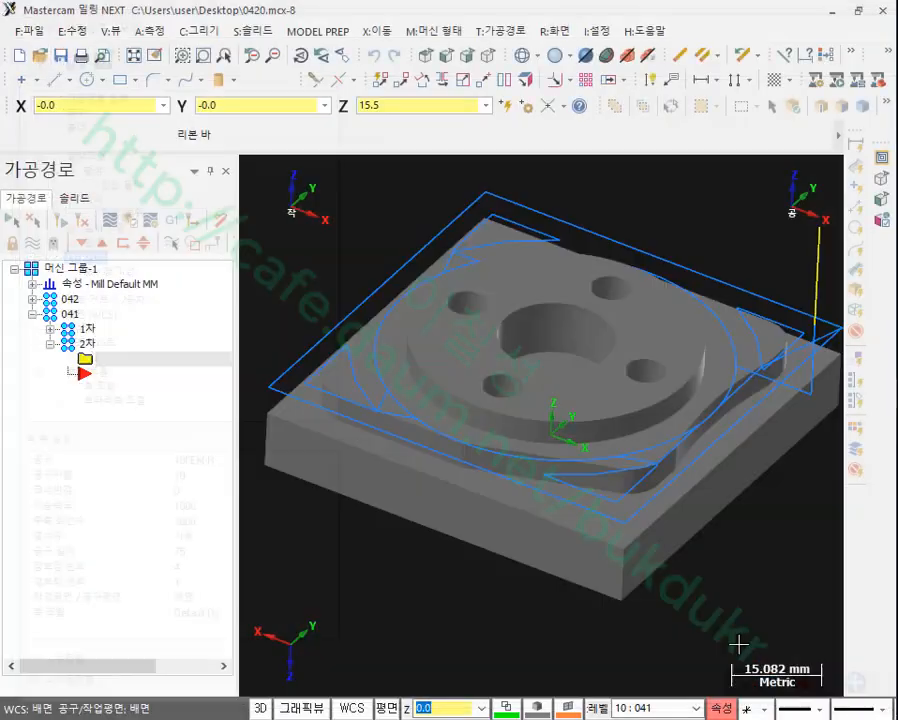
scroll(443, 391, down, 2)
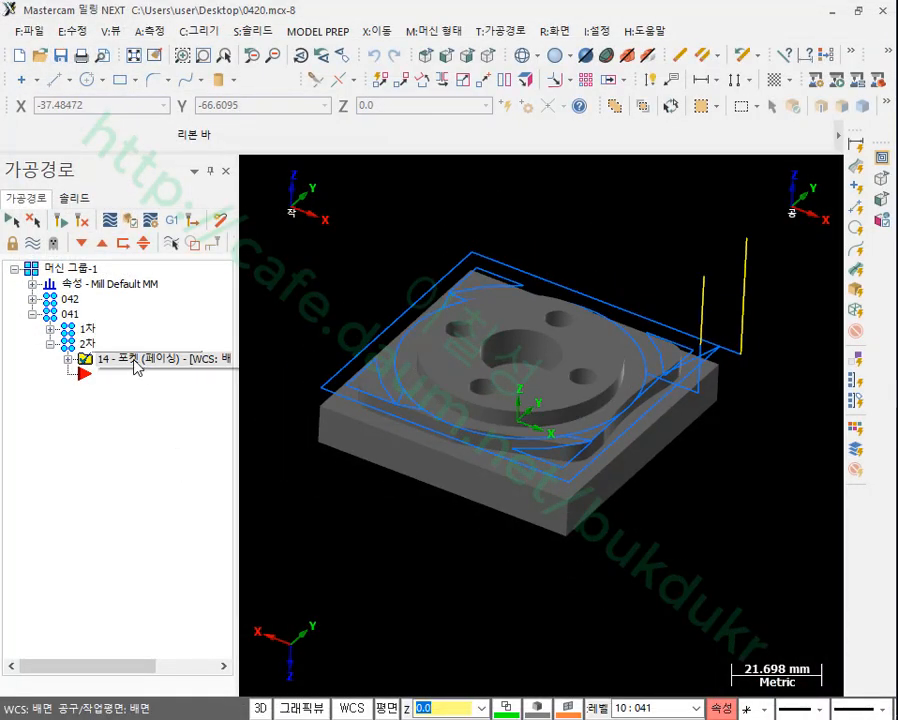
click(129, 222)
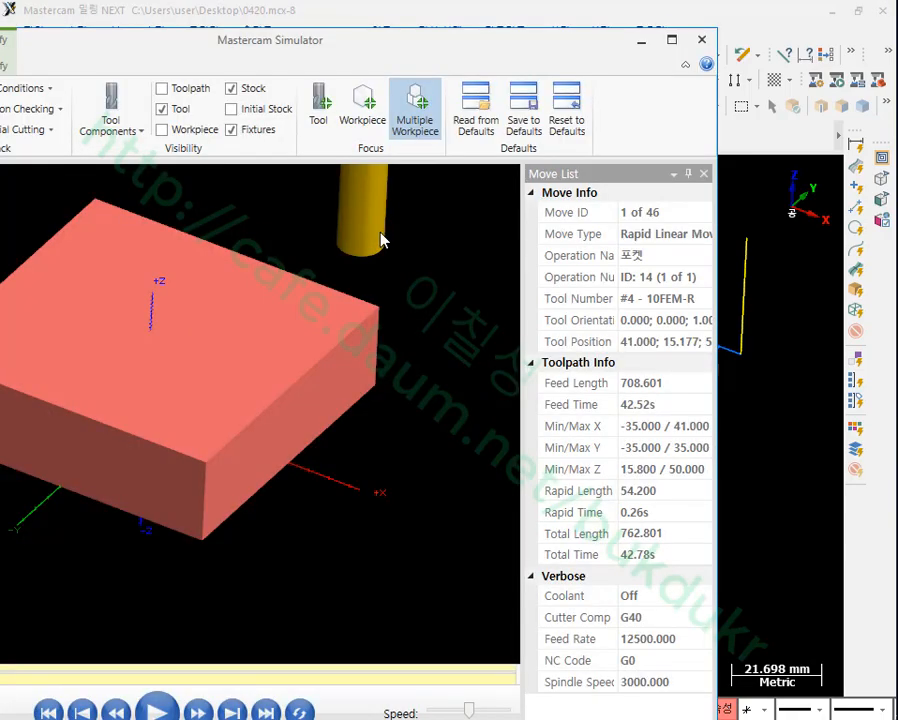
scroll(458, 430, down, 5)
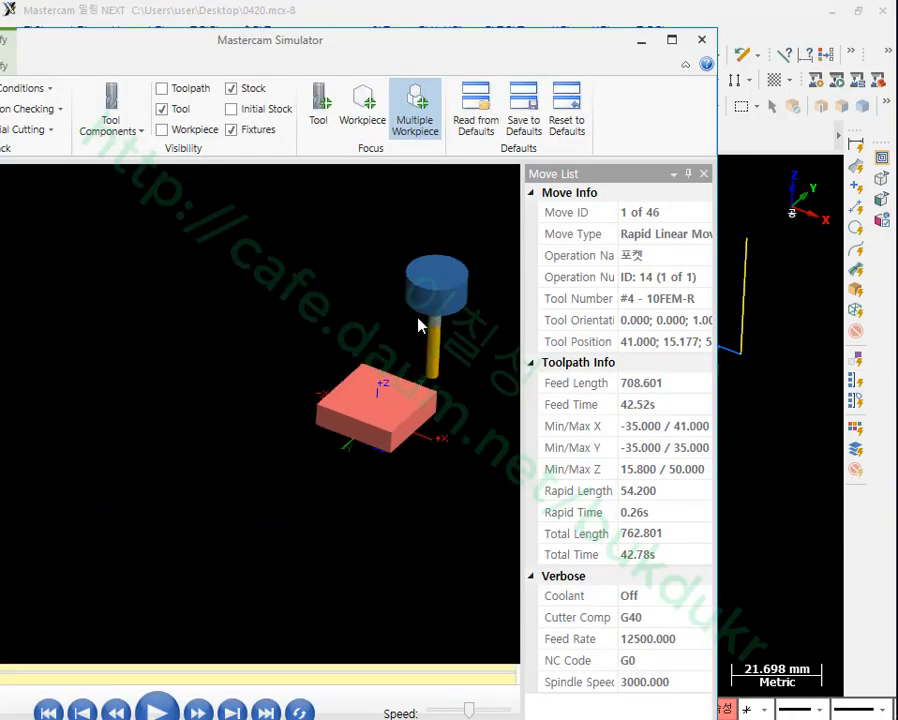
scroll(418, 324, up, 4)
click(156, 710)
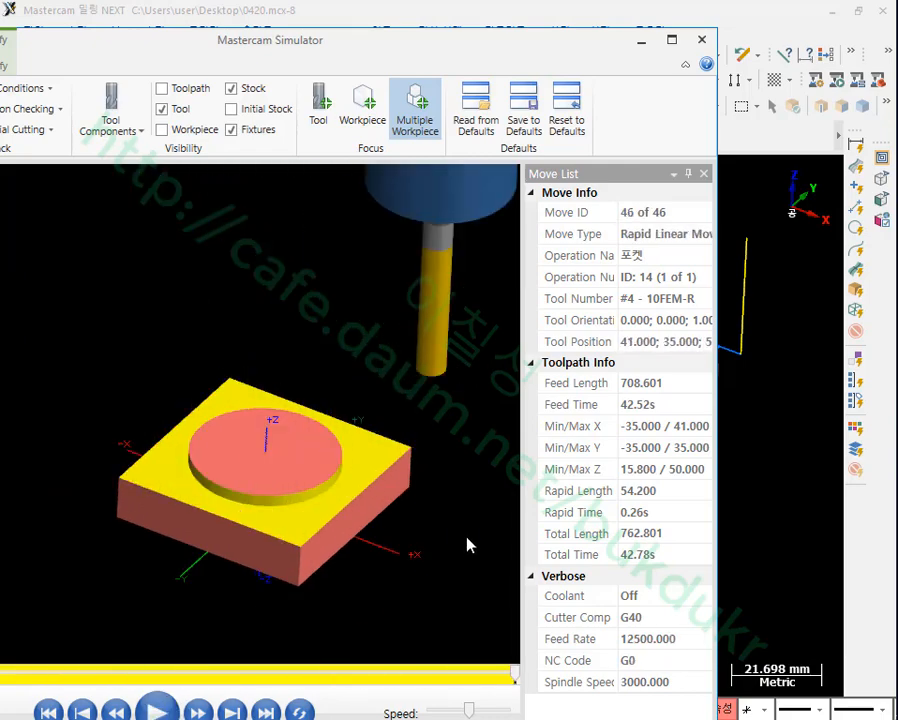
- Overlay the workpiece on the machined stock and examine the material remaining around the round boss
scroll(232, 524, up, 3)
scroll(216, 404, down, 1)
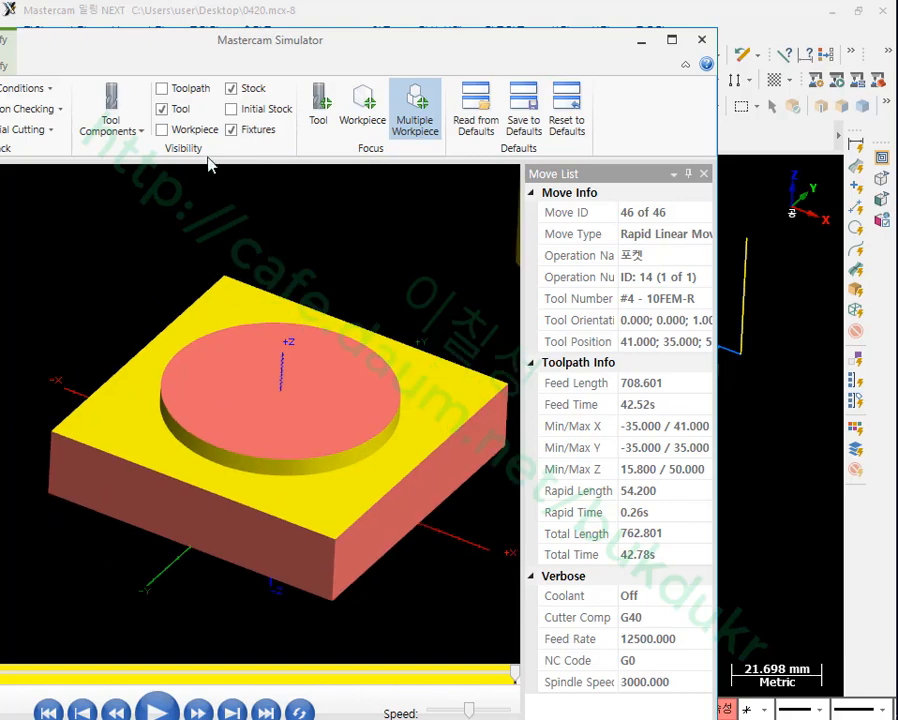
scroll(397, 510, up, 1)
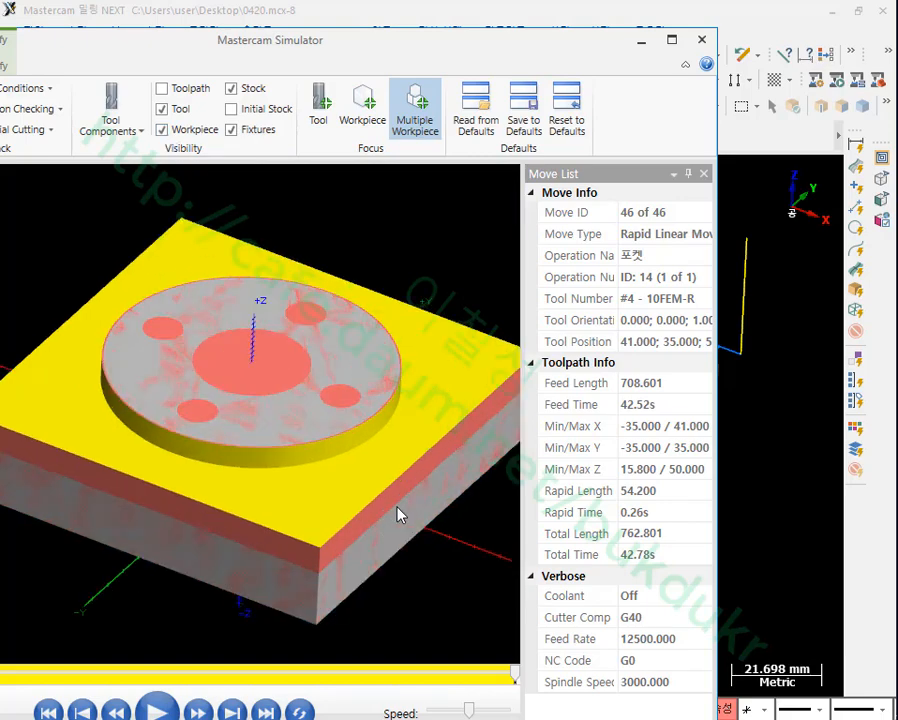
middle_drag(327, 413, 356, 400)
scroll(366, 470, up, 1)
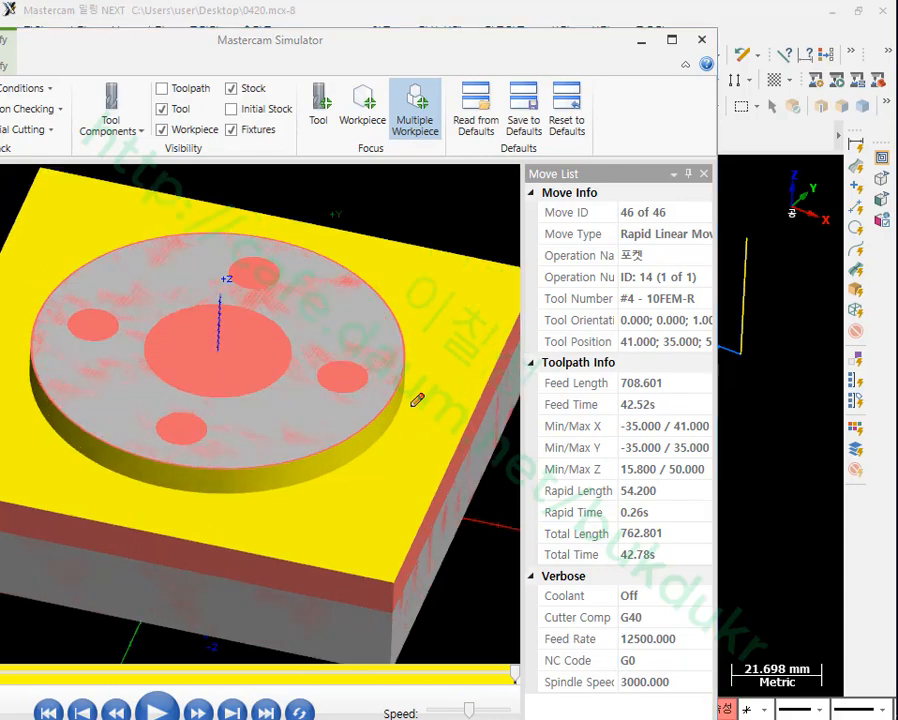
mouse_move(398, 416)
mouse_down()
mouse_move(394, 372)
mouse_move(409, 410)
mouse_up()
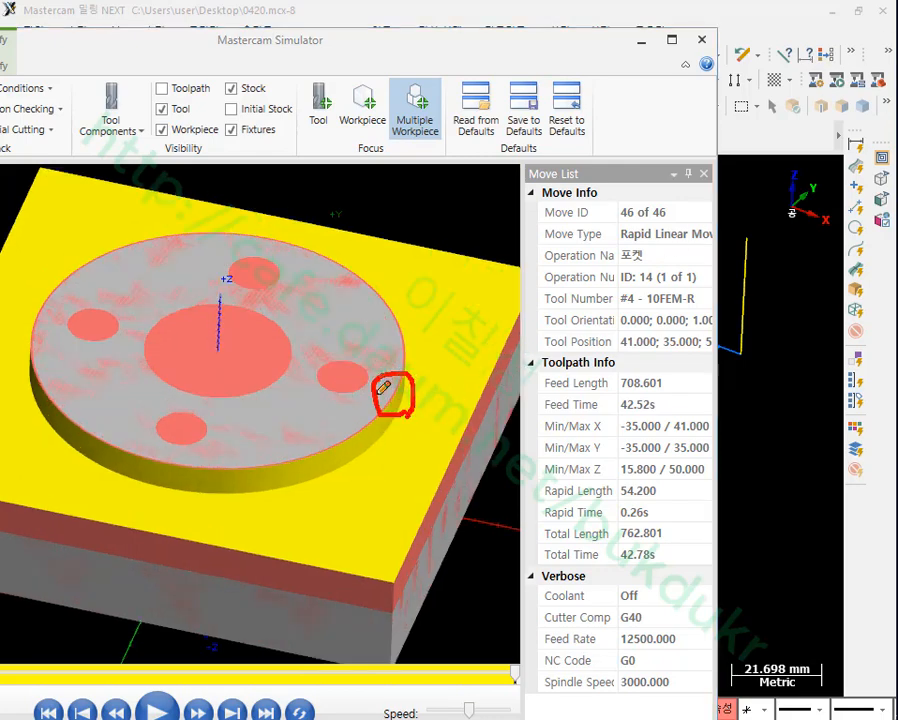
right_click(416, 243)
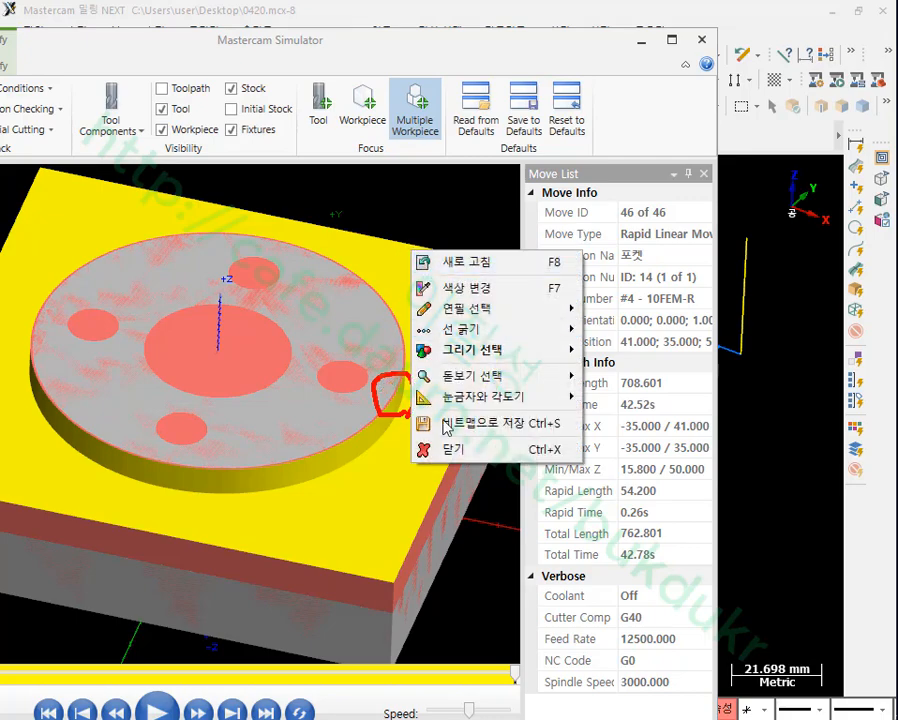
click(450, 449)
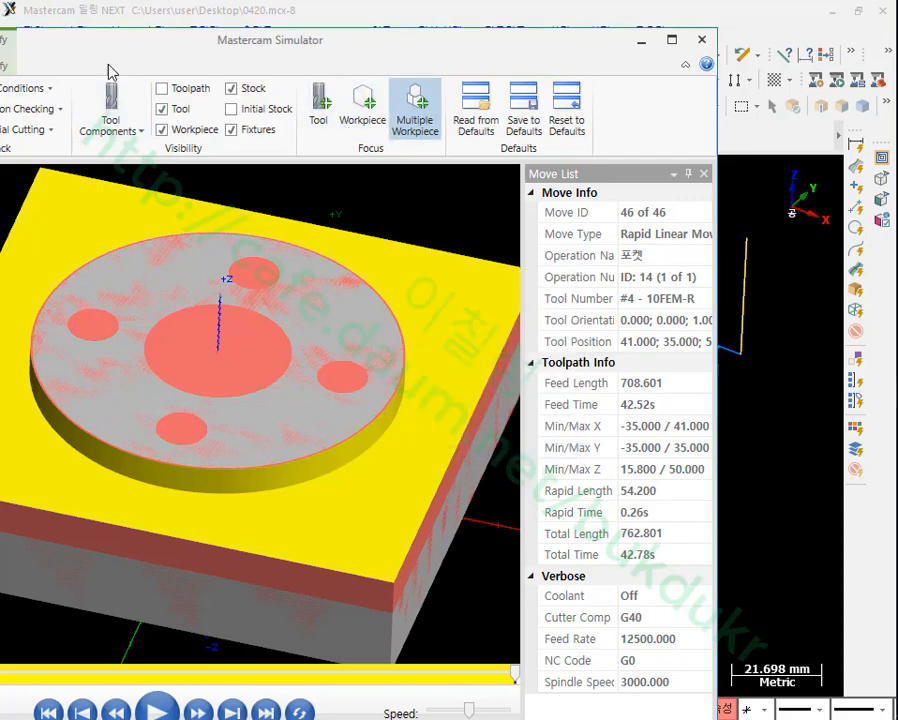
- Section the verified stock with the ZX Clipping Plane and examine the boss wall and step up close
drag(176, 46, 322, 24)
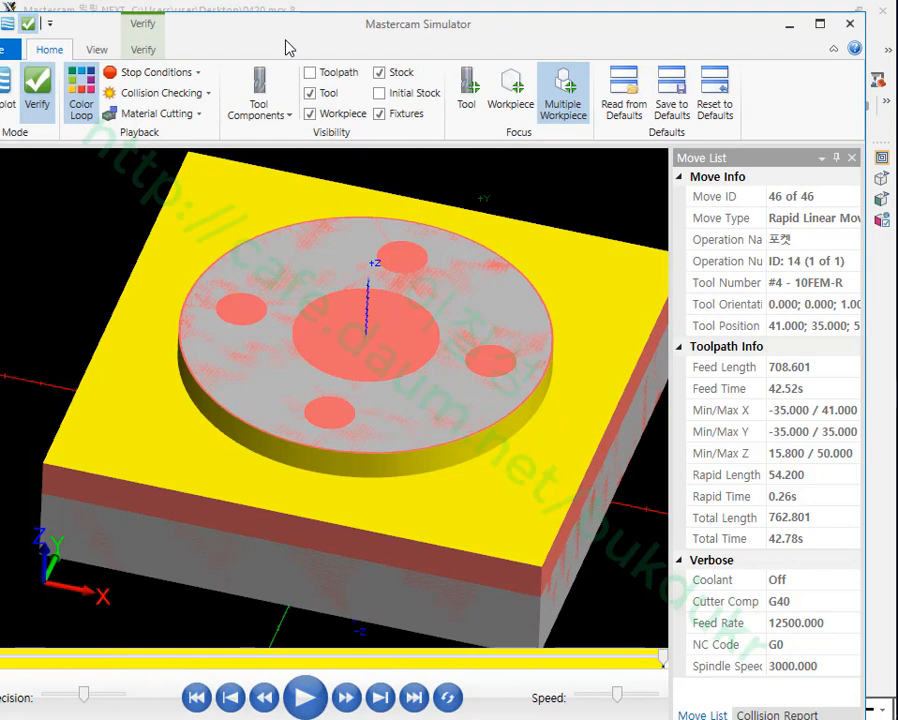
click(142, 49)
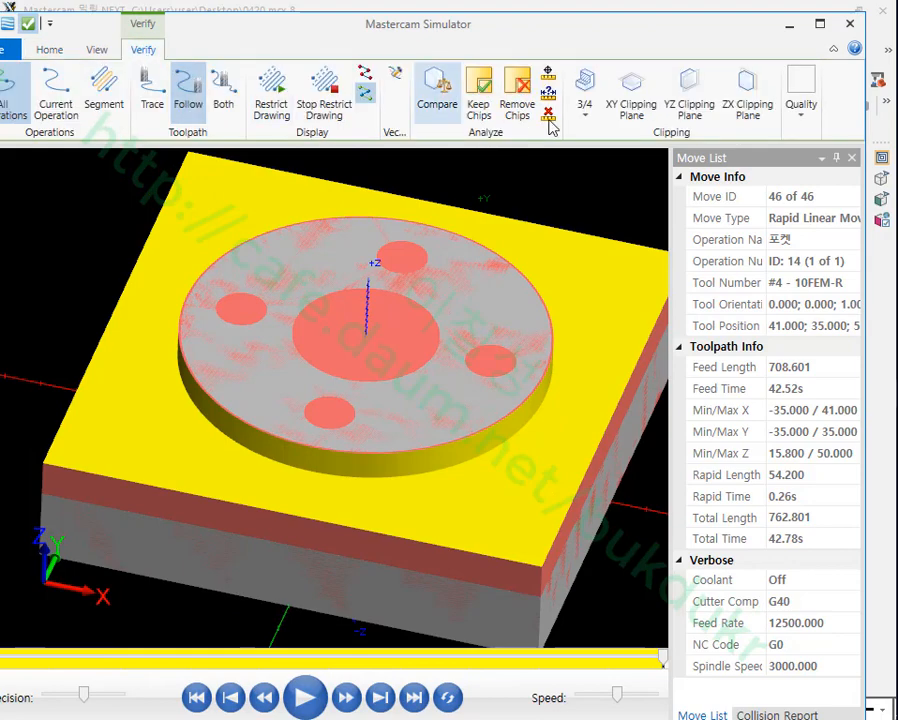
click(750, 88)
middle_drag(538, 368, 375, 367)
scroll(584, 426, up, 4)
scroll(584, 426, up, 3)
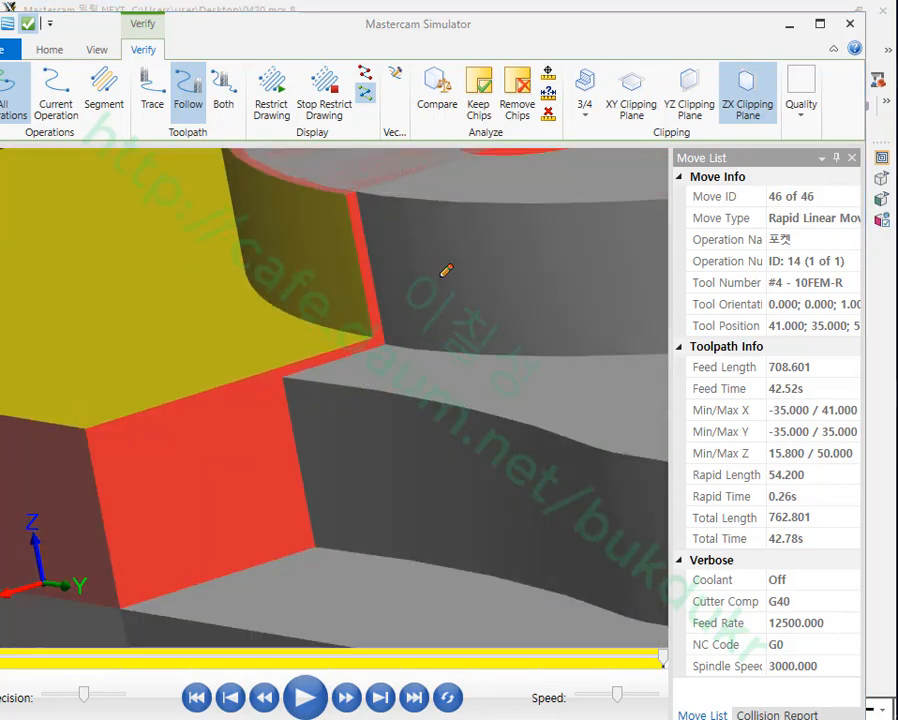
- Circle the material left on the boss wall, floor and lower step in the section, and close the simulator
drag(368, 300, 337, 207)
mouse_move(324, 357)
mouse_down()
mouse_move(316, 360)
mouse_move(334, 366)
mouse_up()
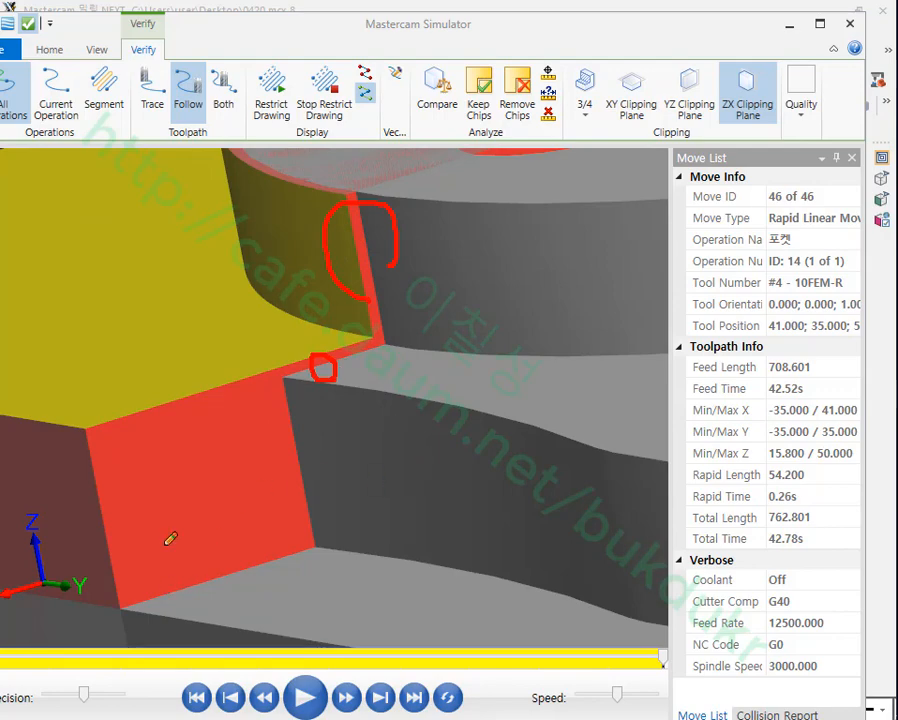
mouse_move(266, 363)
mouse_down()
mouse_move(289, 513)
mouse_move(102, 580)
mouse_move(154, 355)
mouse_move(261, 370)
mouse_up()
mouse_move(55, 575)
mouse_down()
mouse_move(156, 341)
mouse_move(344, 545)
mouse_move(60, 590)
mouse_up()
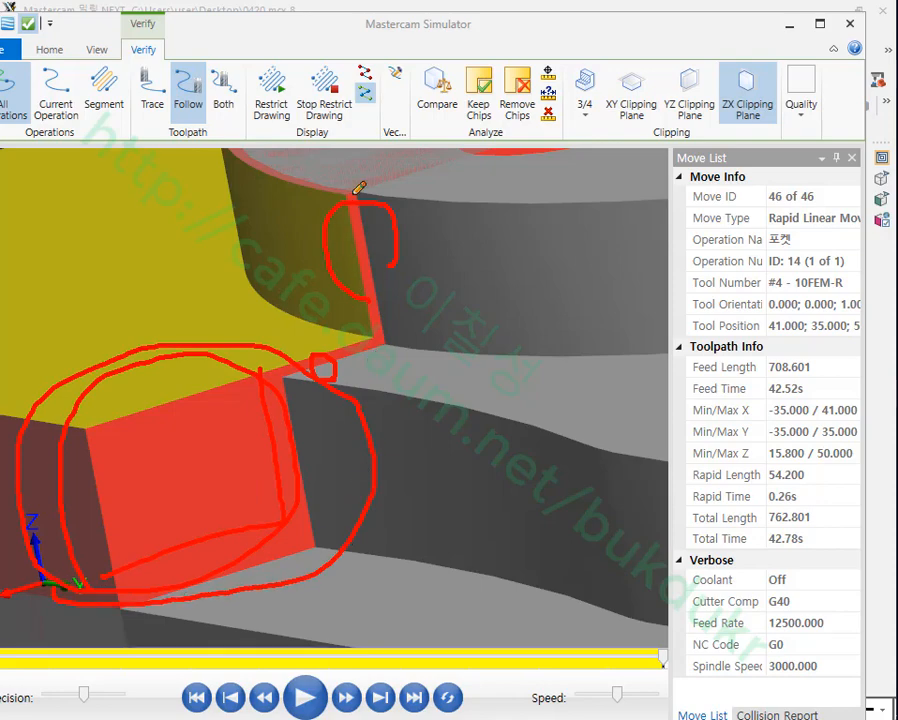
mouse_move(358, 187)
mouse_down()
mouse_move(332, 250)
mouse_move(390, 254)
mouse_move(385, 200)
mouse_up()
drag(314, 364, 350, 383)
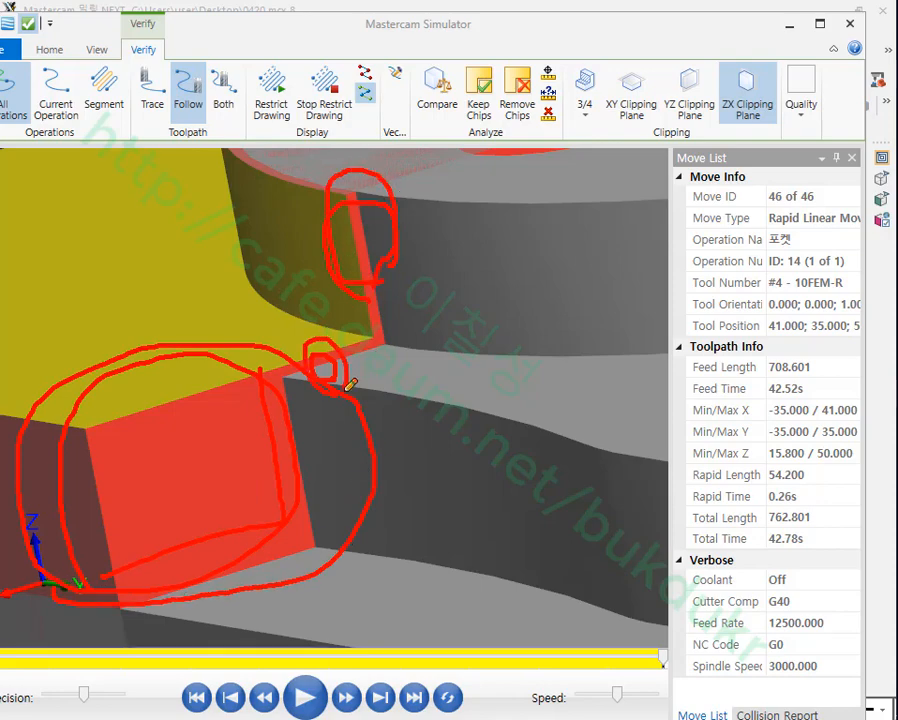
right_click(466, 286)
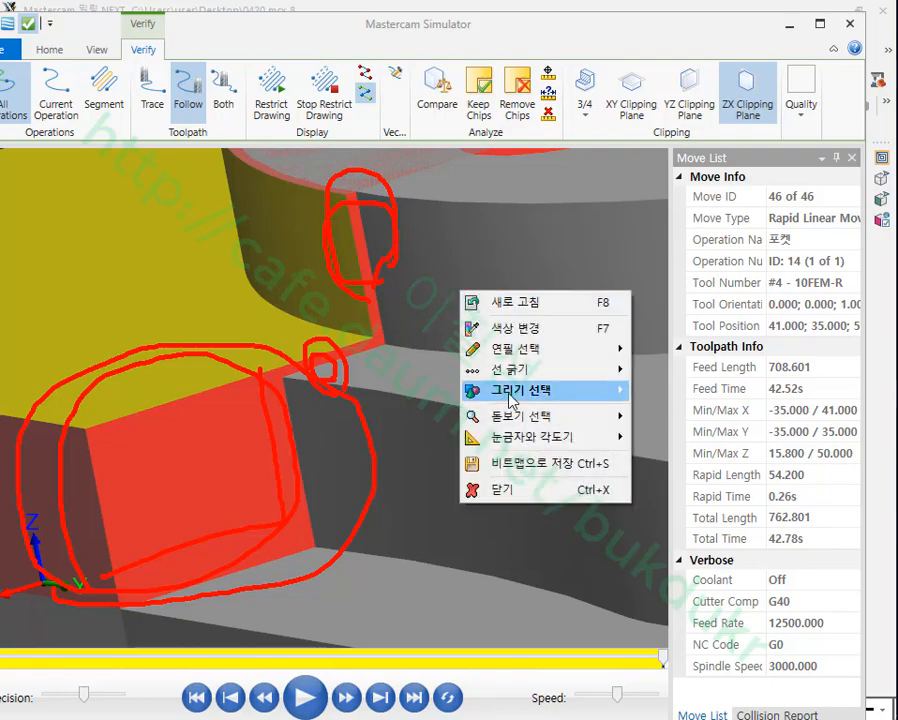
click(506, 490)
key(alt+F4)
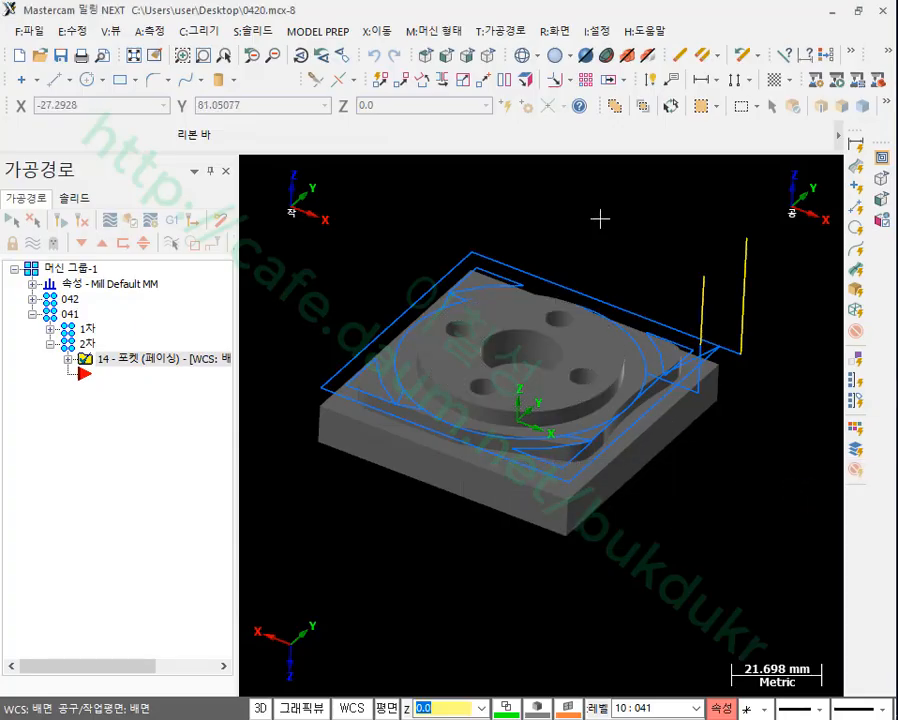
- Duplicate pocket operation 14 within the 2차 group, placing the copy after it (뒤로 복사)
scroll(510, 390, up, 2)
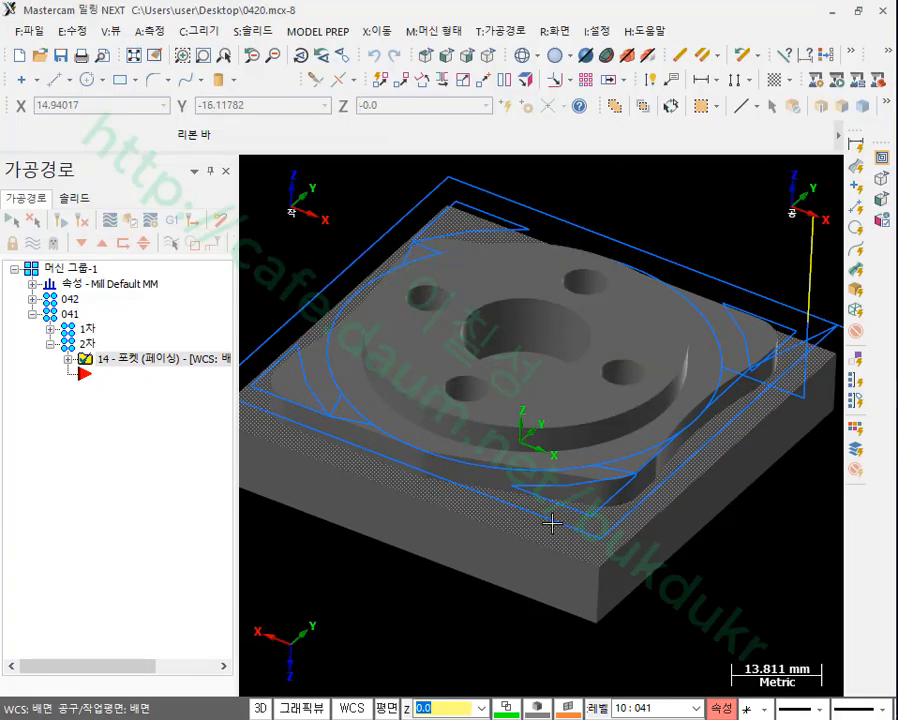
scroll(562, 530, down, 1)
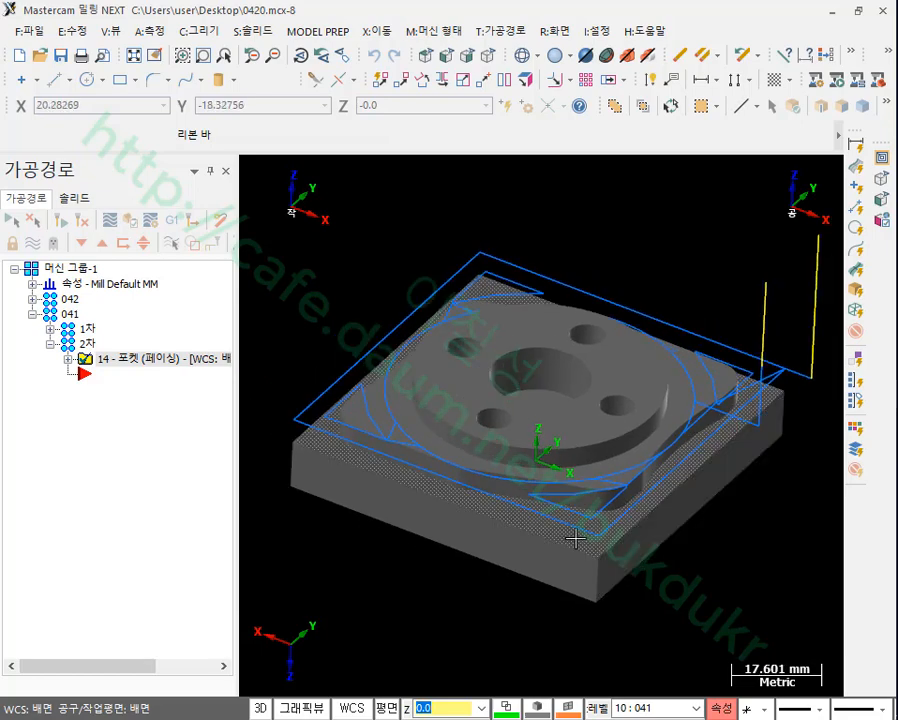
click(67, 359)
right_drag(107, 358, 122, 478)
click(185, 545)
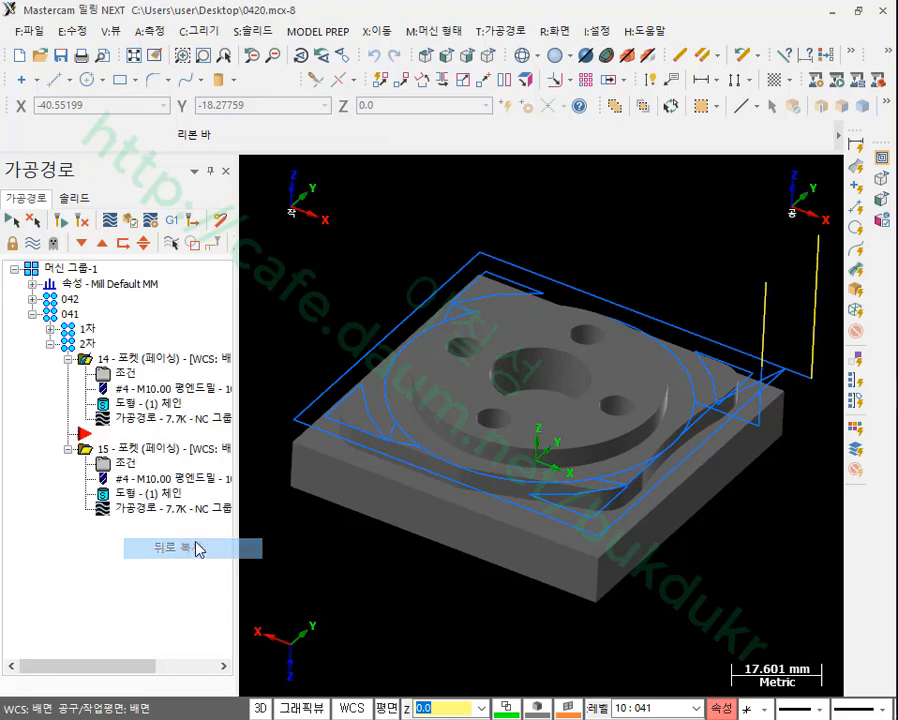
- Delete the square outer-edge loop of the plate from the copied pocket's solid chain
click(145, 493)
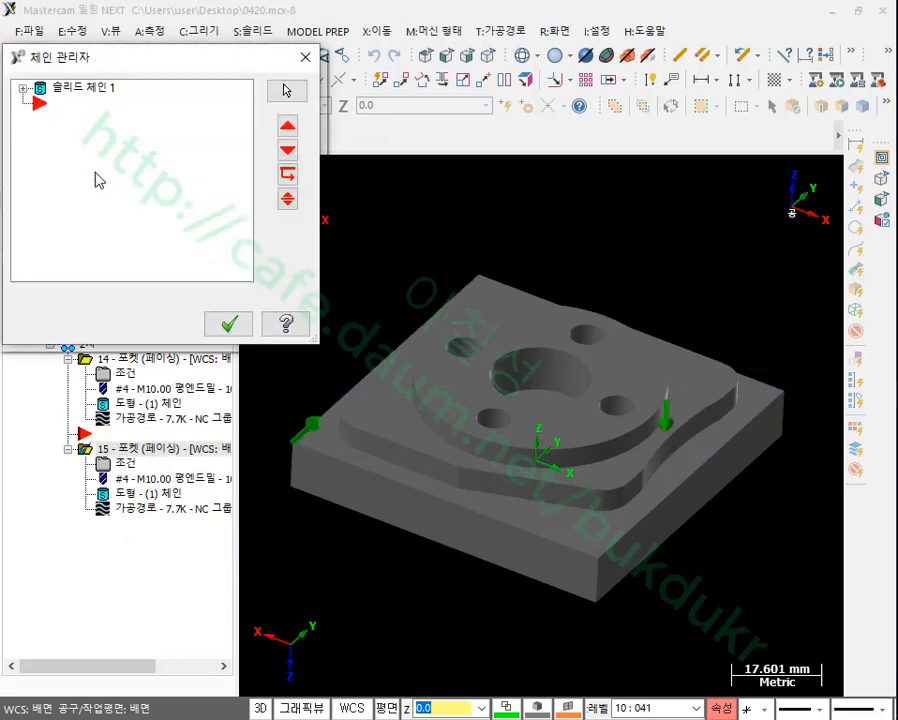
click(23, 88)
click(79, 102)
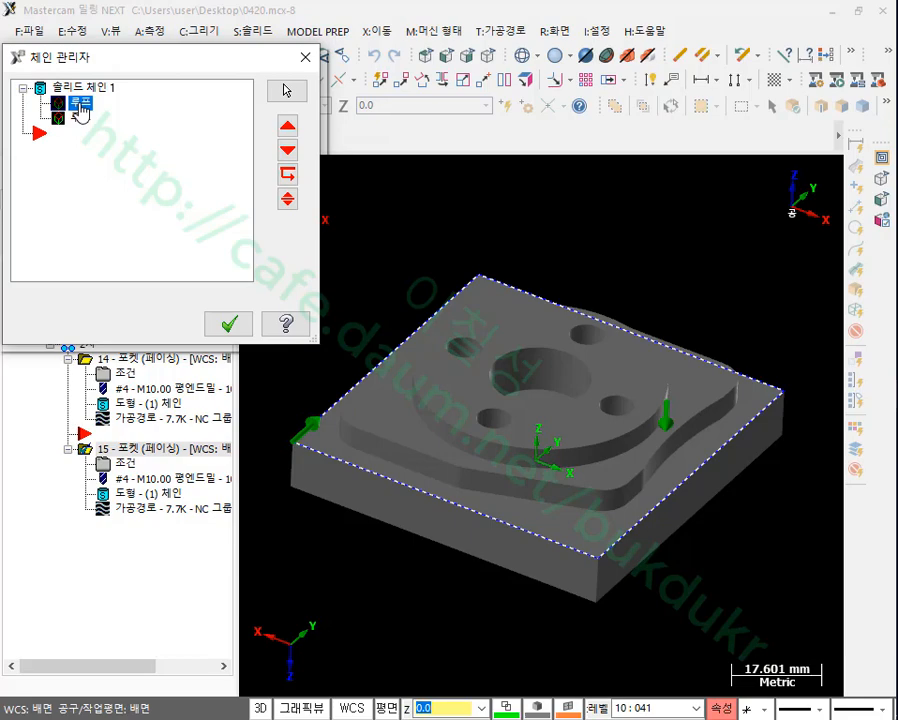
key(Delete)
- Add the base contour of the curved-sided step as a loop to the copied pocket's chain, using the other reference face (다른 면)
right_click(87, 163)
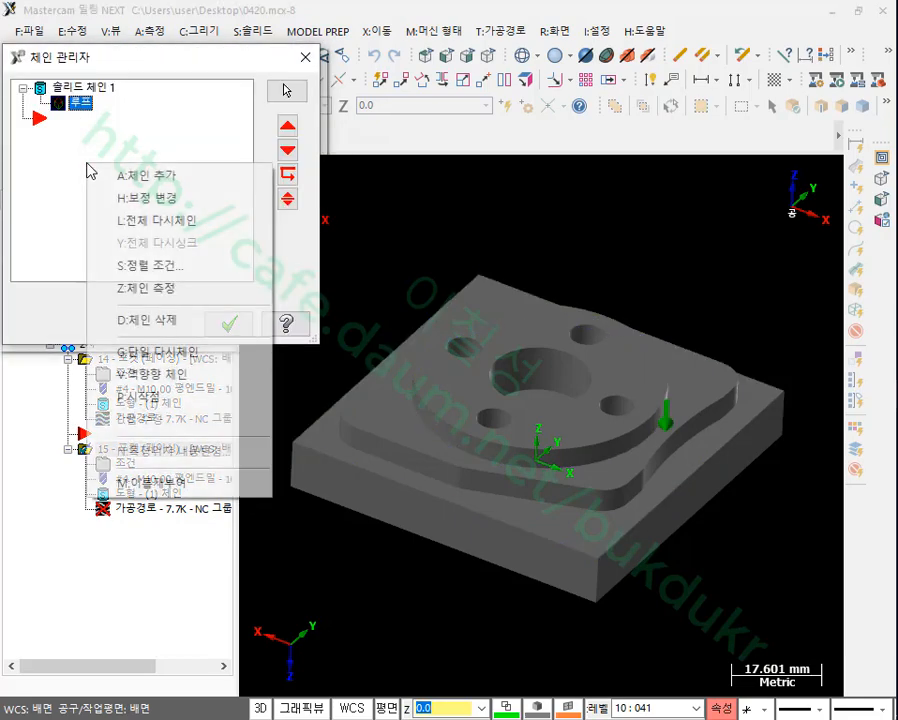
click(163, 175)
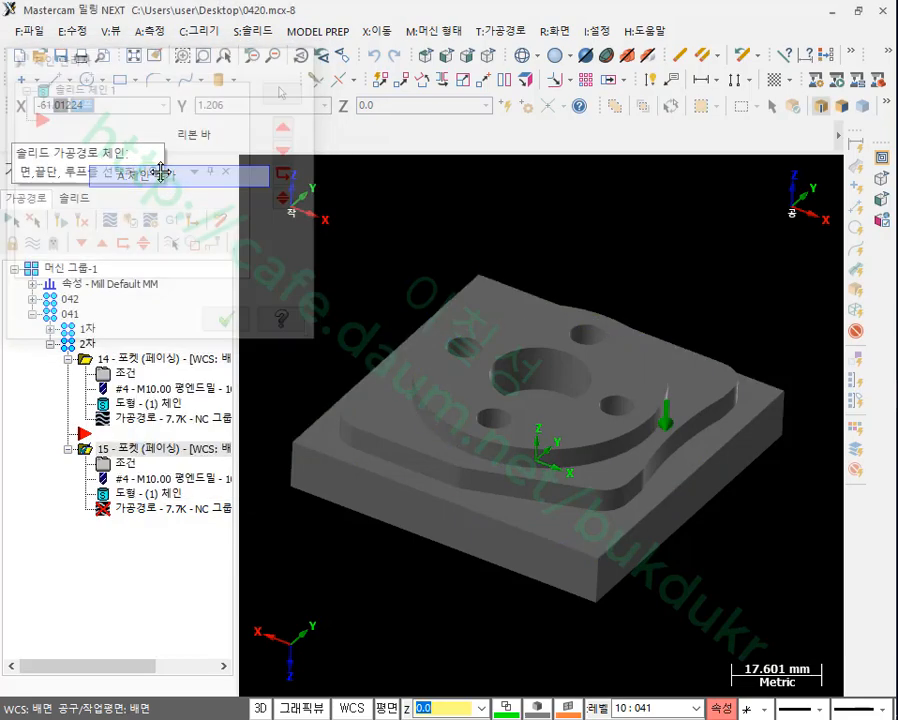
click(390, 470)
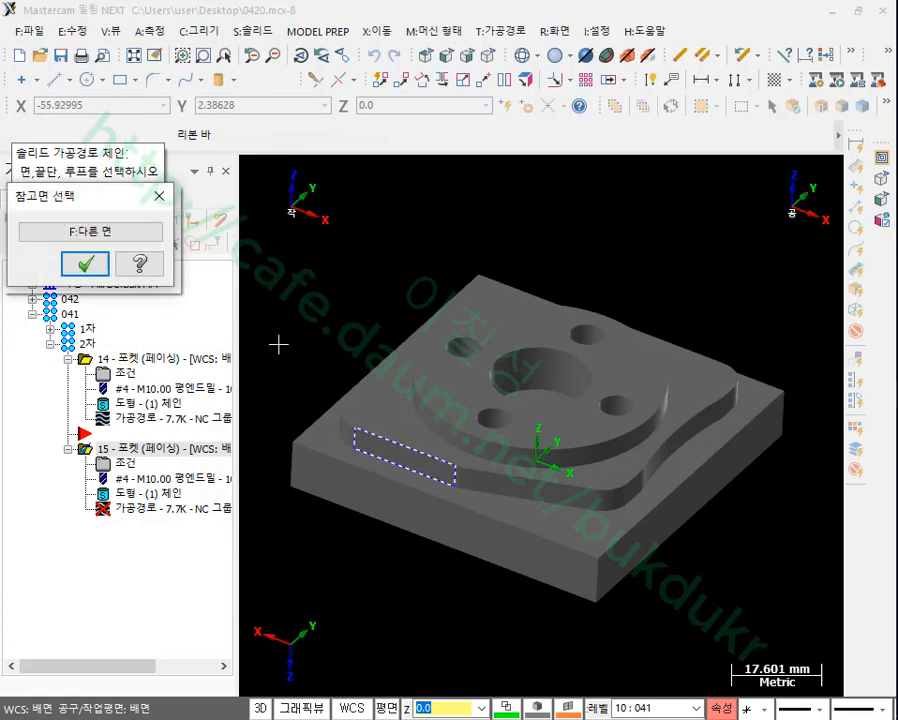
click(124, 236)
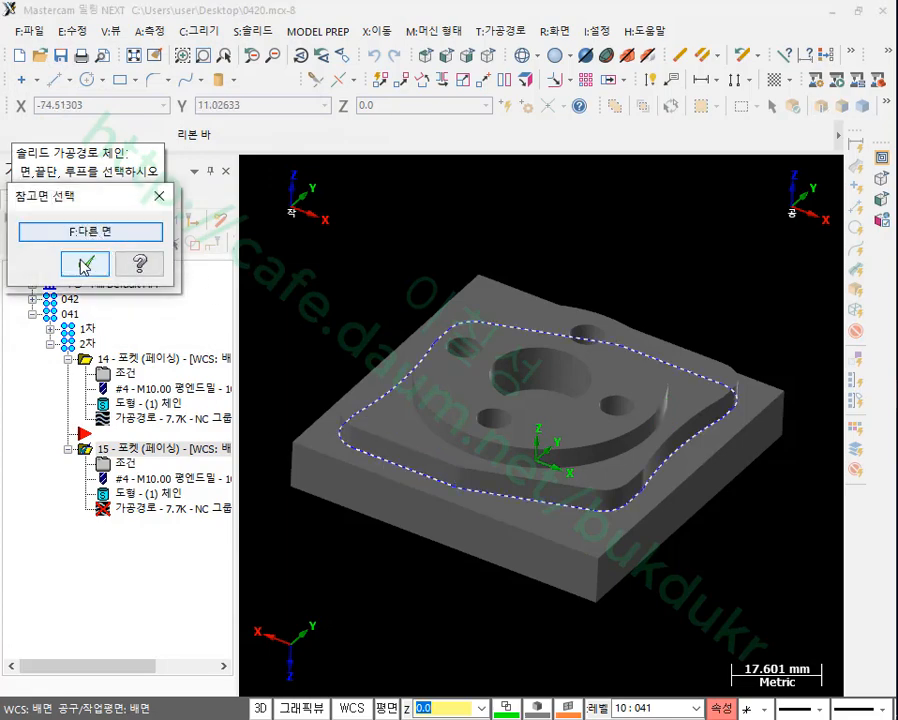
click(85, 263)
scroll(515, 257, down, 2)
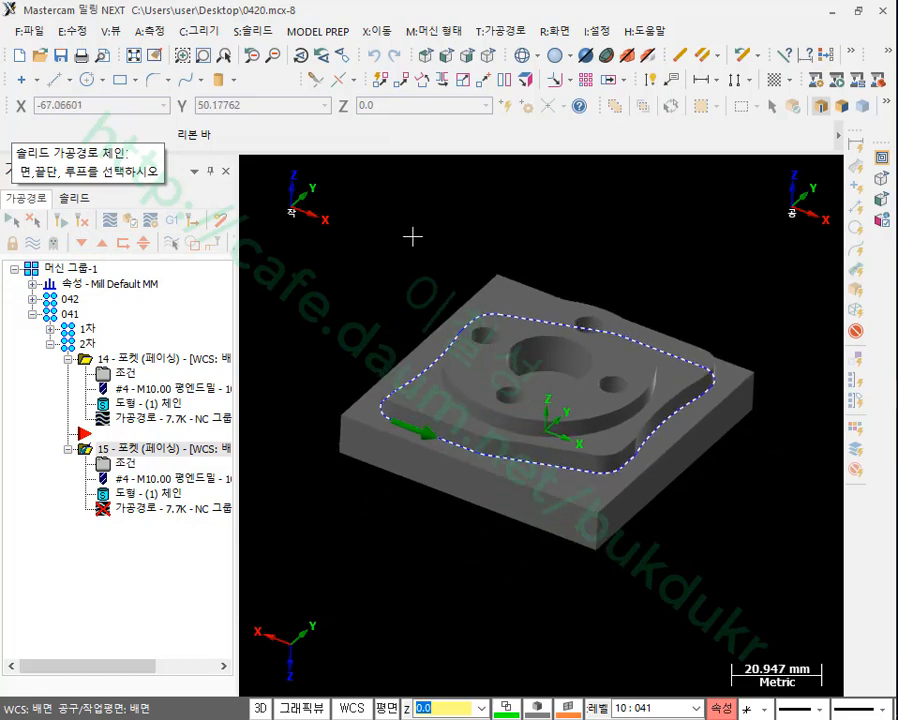
key(Return)
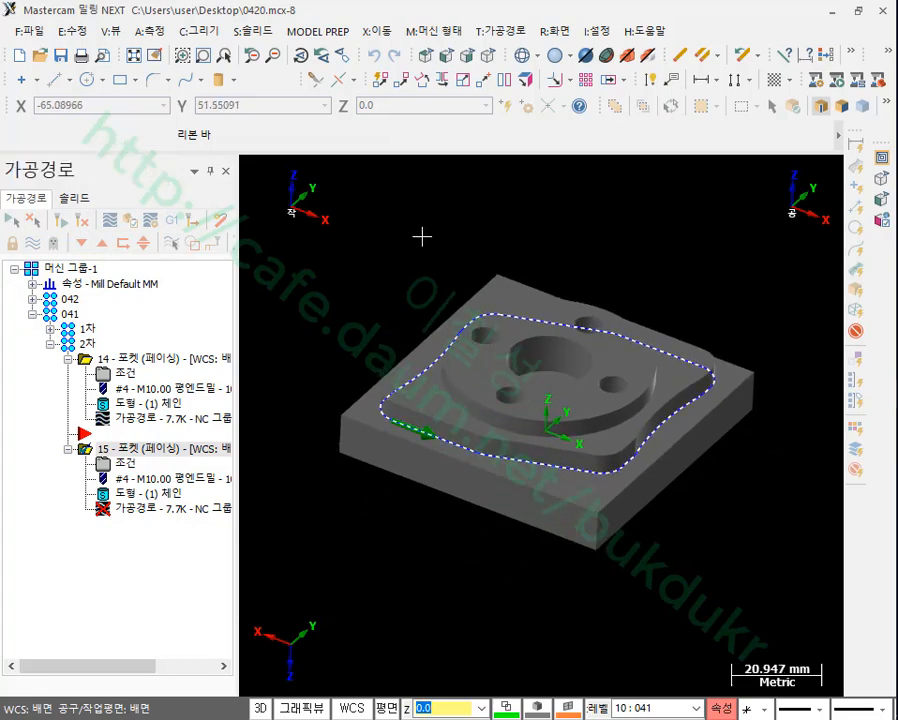
- Delete the round boss loop from the copied pocket's chain and check the remaining step contour loop
click(85, 105)
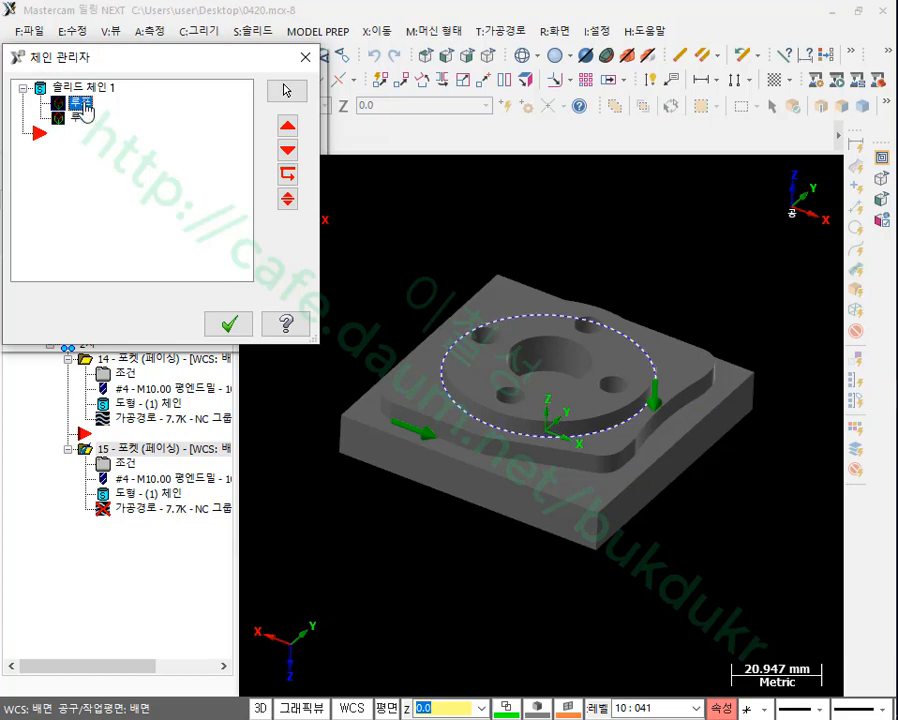
click(76, 118)
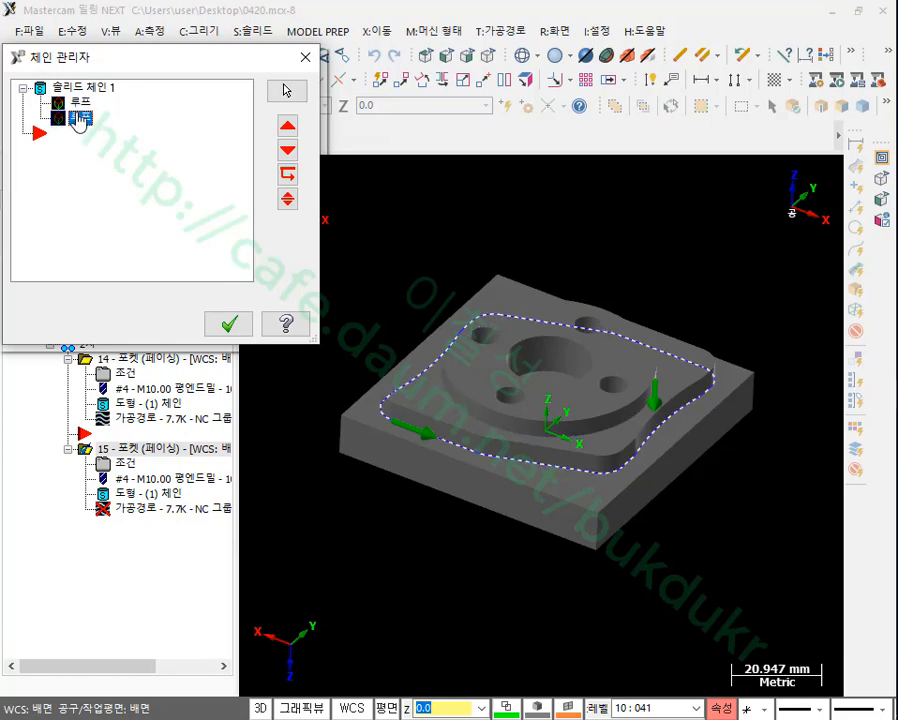
click(79, 104)
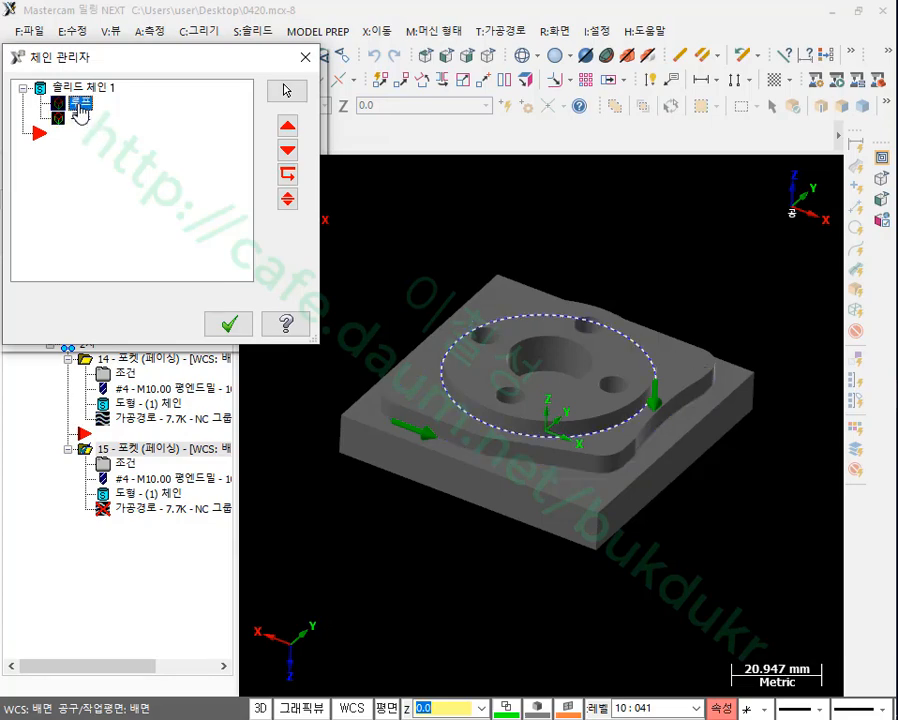
key(Delete)
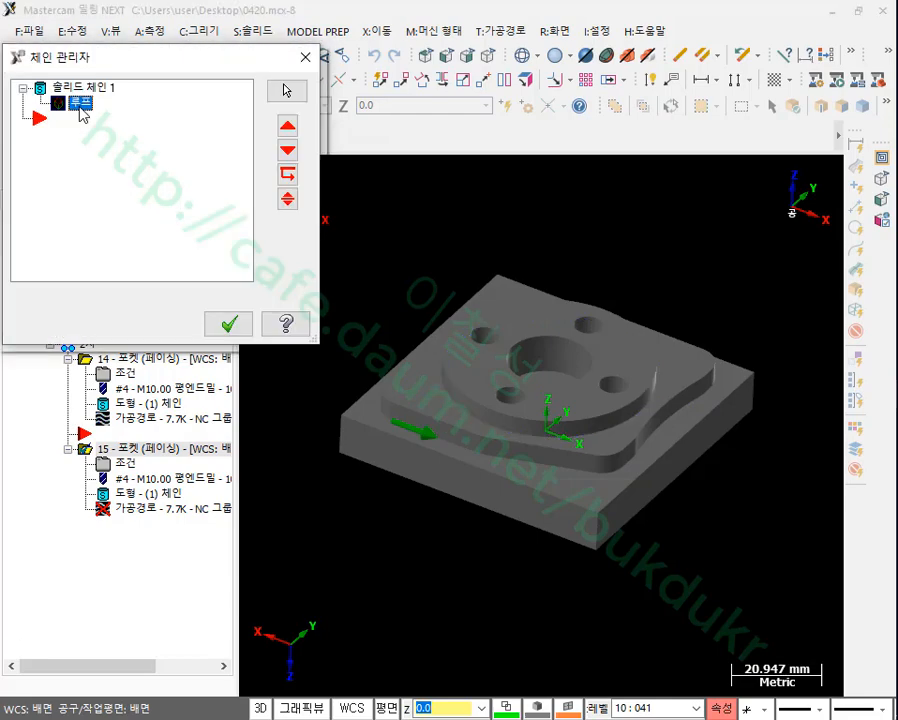
click(76, 89)
click(76, 102)
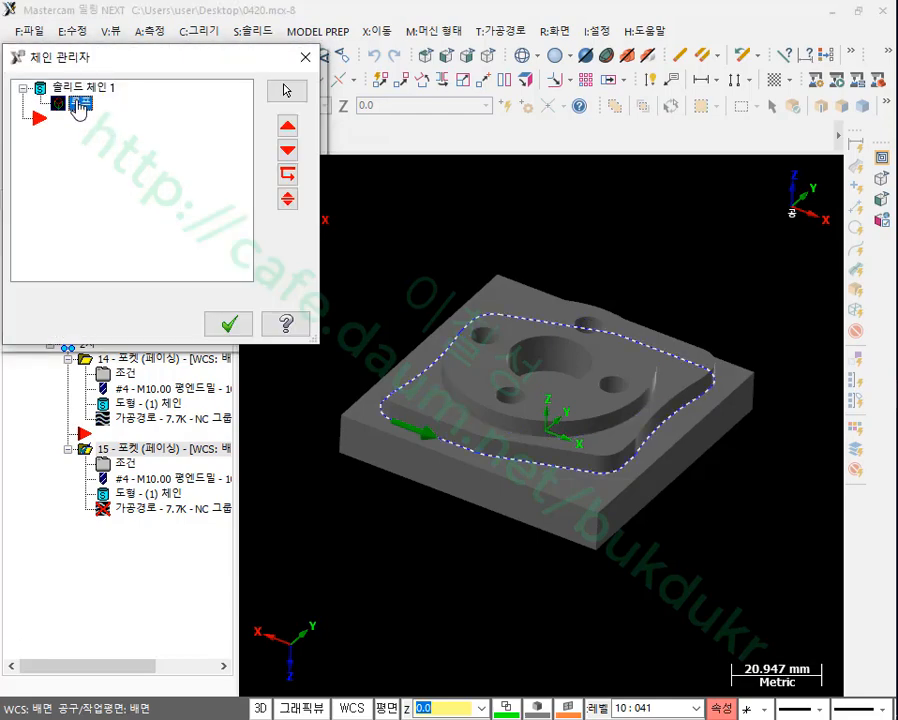
- Add the plate's square upper outer-edge loop as a second chain in the copied pocket, using the other reference face (다른 면)
right_click(100, 126)
click(150, 134)
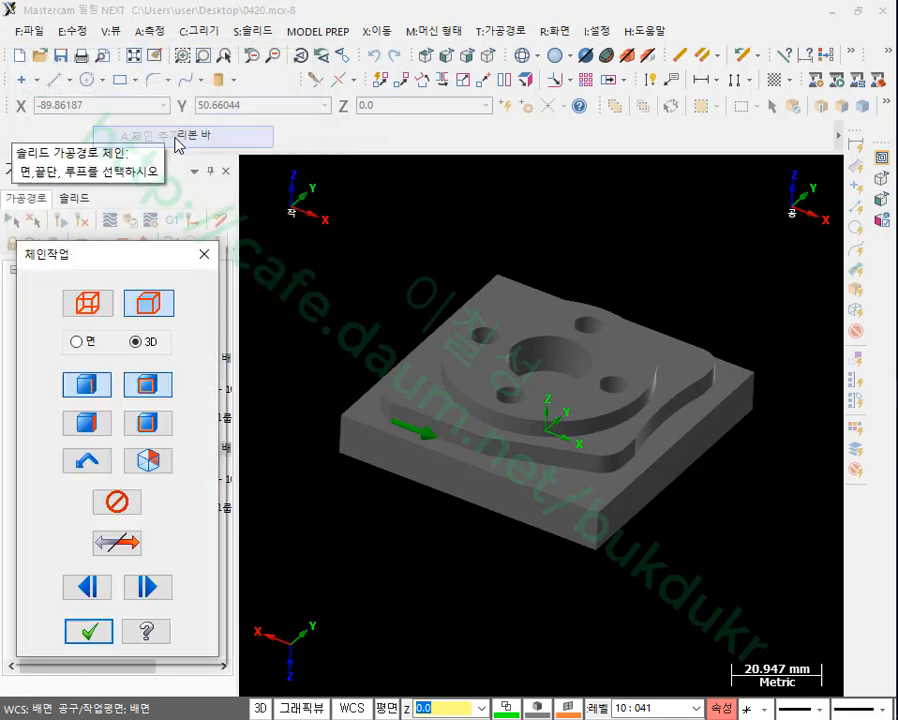
click(368, 377)
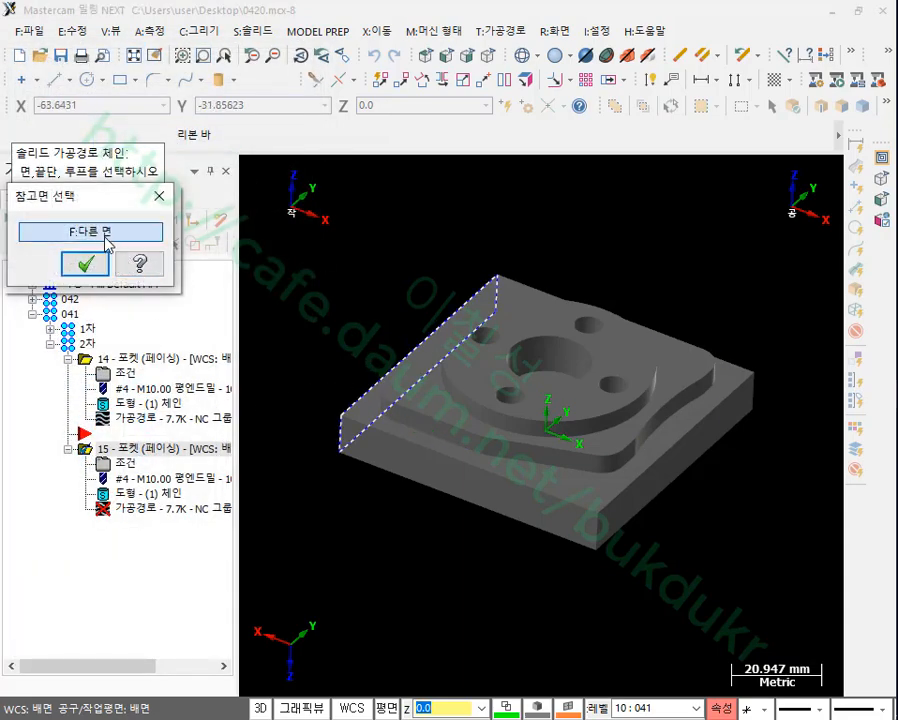
click(110, 232)
click(87, 264)
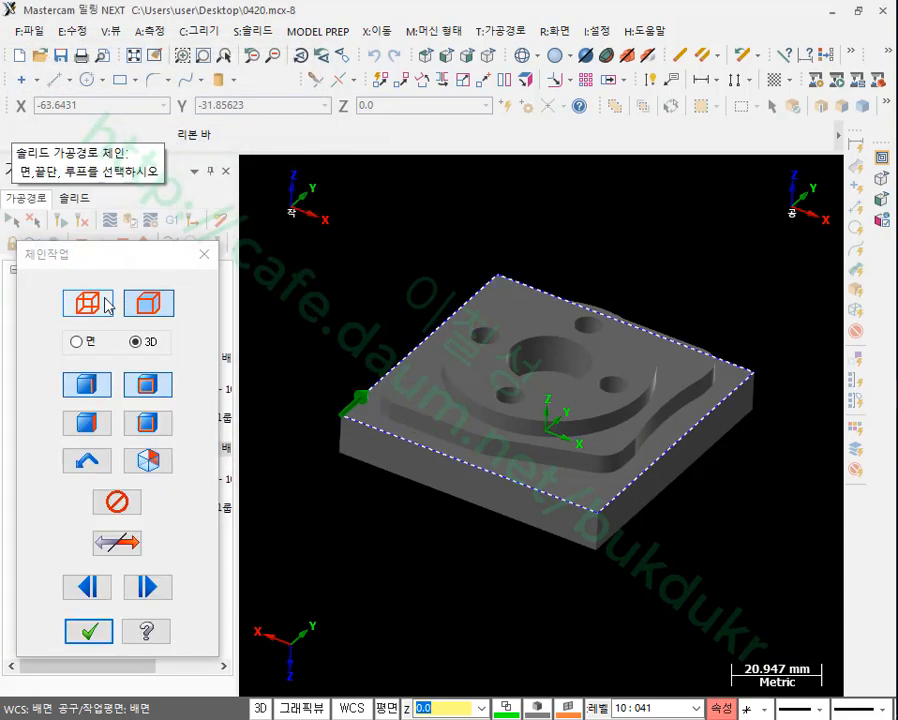
click(92, 632)
- Check the step contour loop and the square outer loop in the two solid chains, and accept the chain list
click(84, 103)
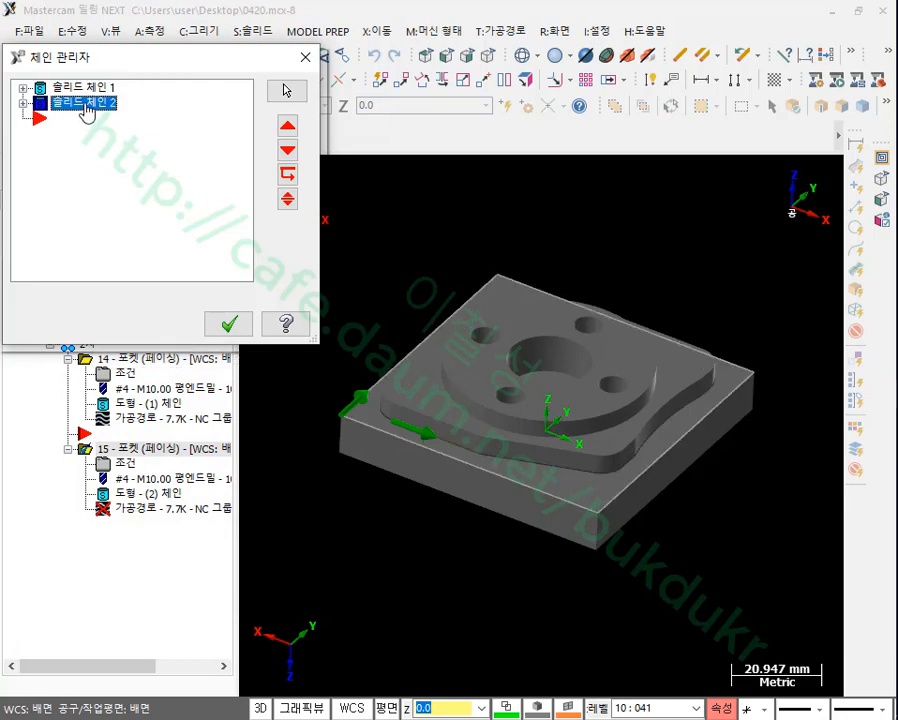
click(79, 102)
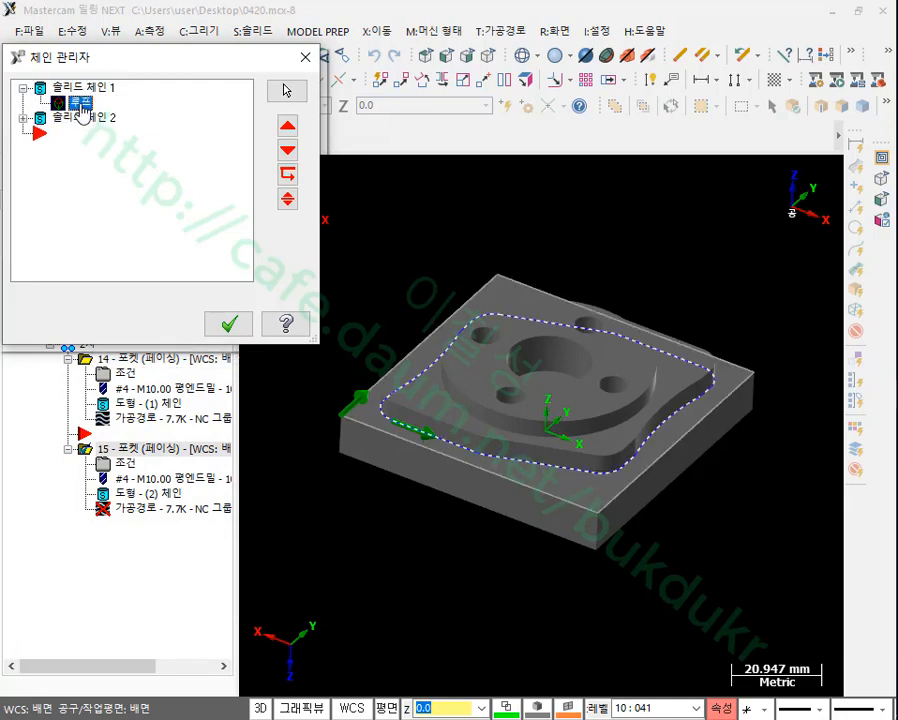
click(70, 119)
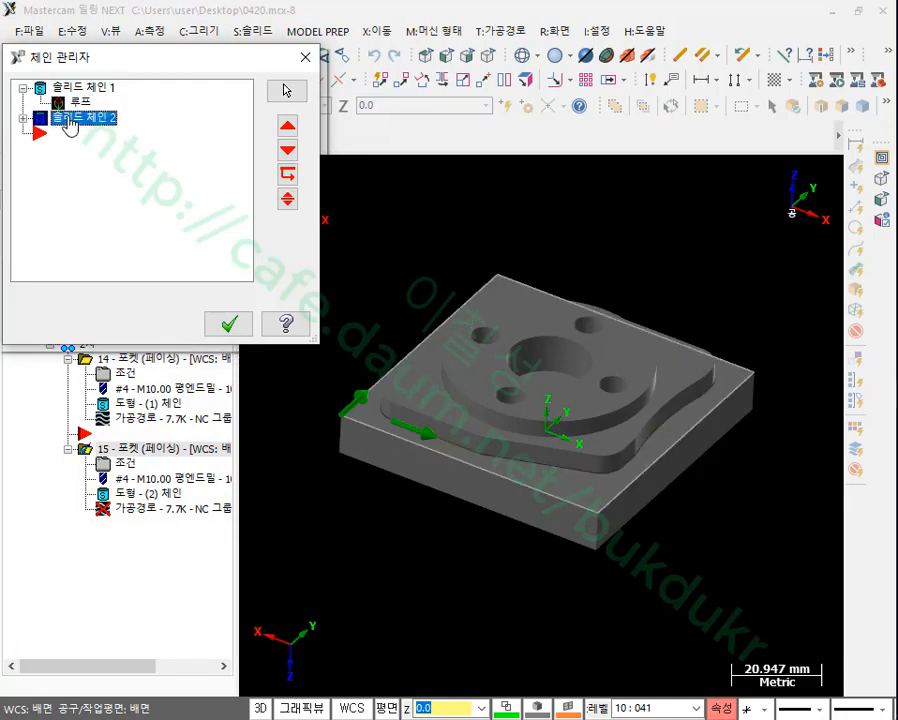
click(55, 101)
click(72, 118)
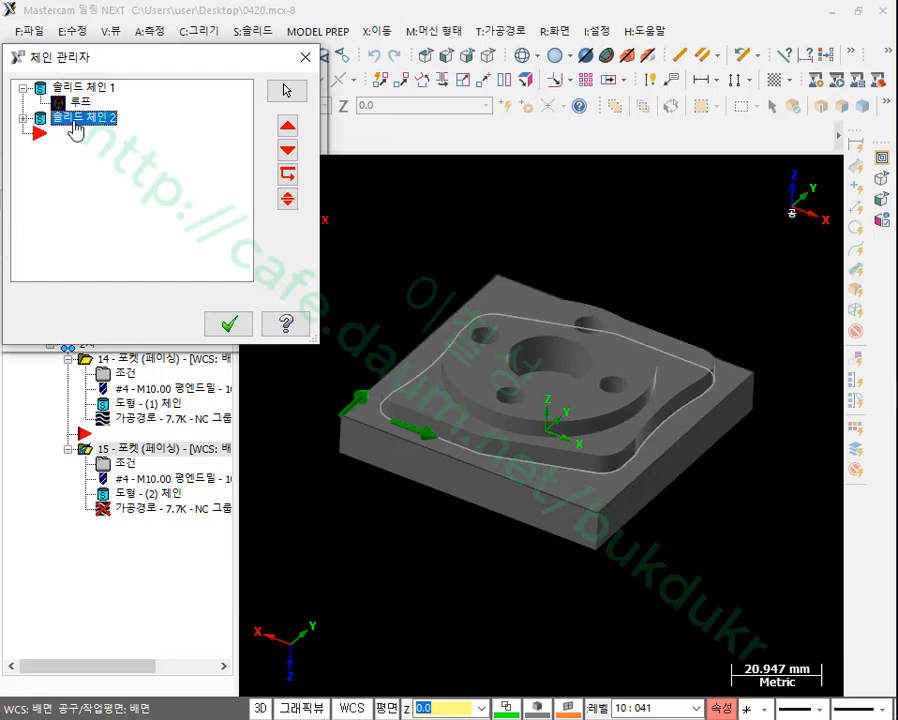
click(23, 118)
click(79, 132)
click(80, 103)
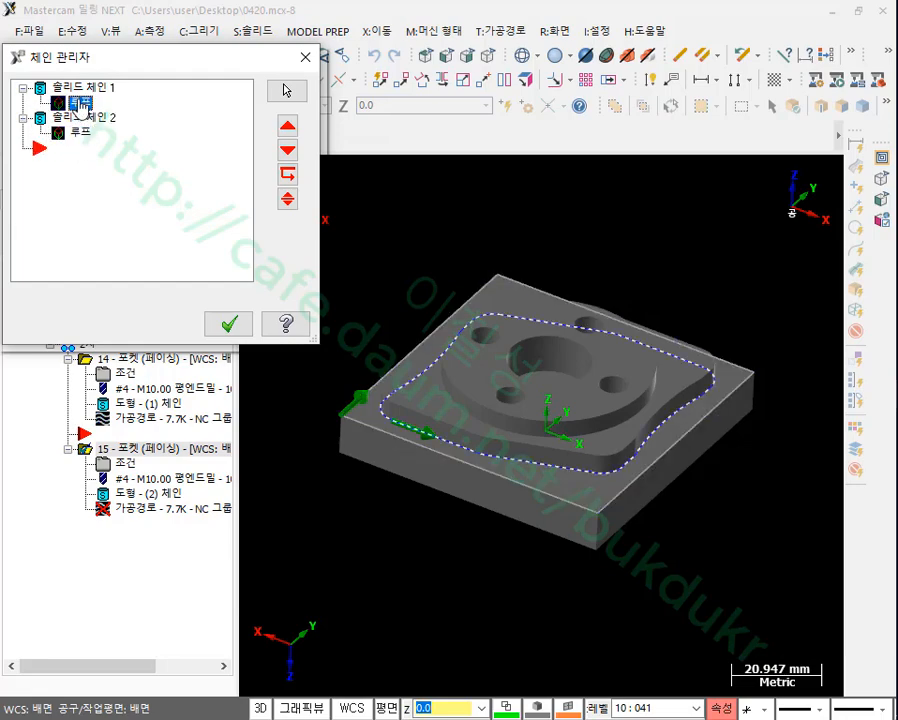
click(79, 133)
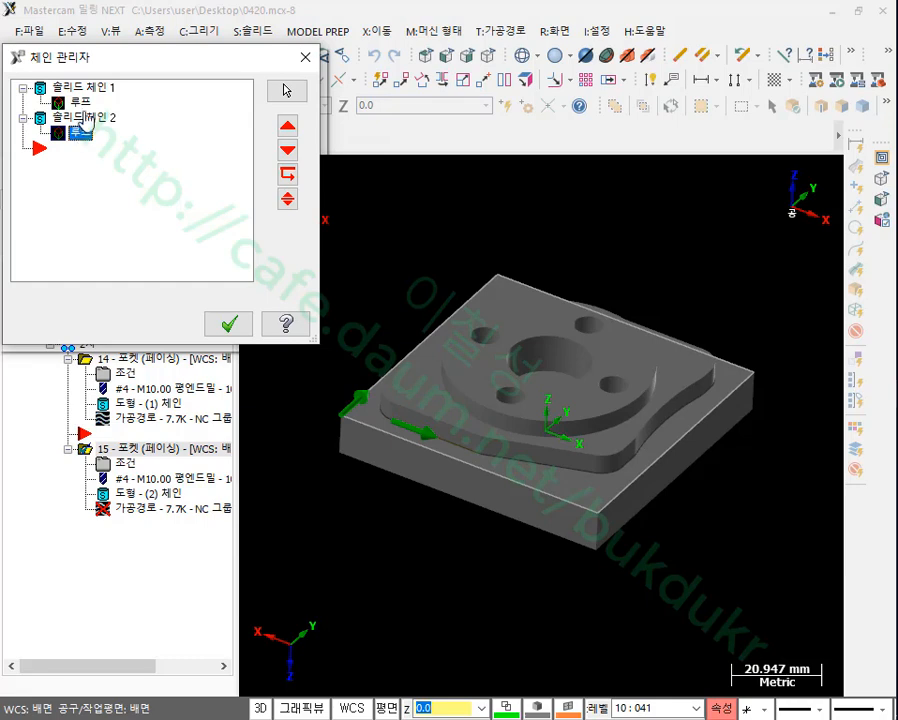
click(80, 102)
click(230, 325)
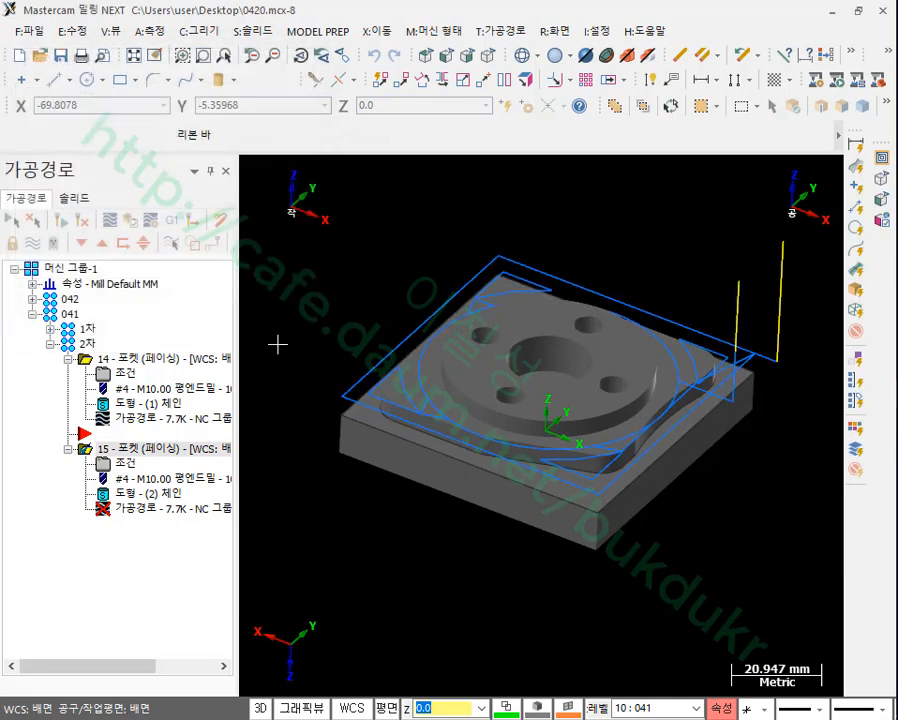
- Set pocket 15's cutting depth (가공깊이) to 10.5 by picking the upper corner of the plate's base
click(124, 463)
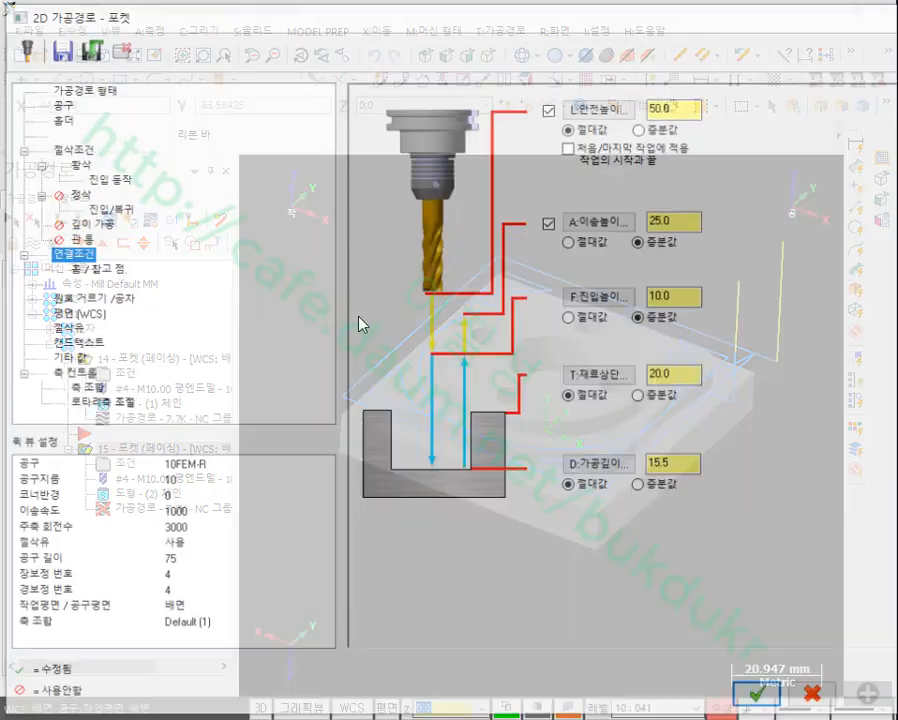
click(628, 378)
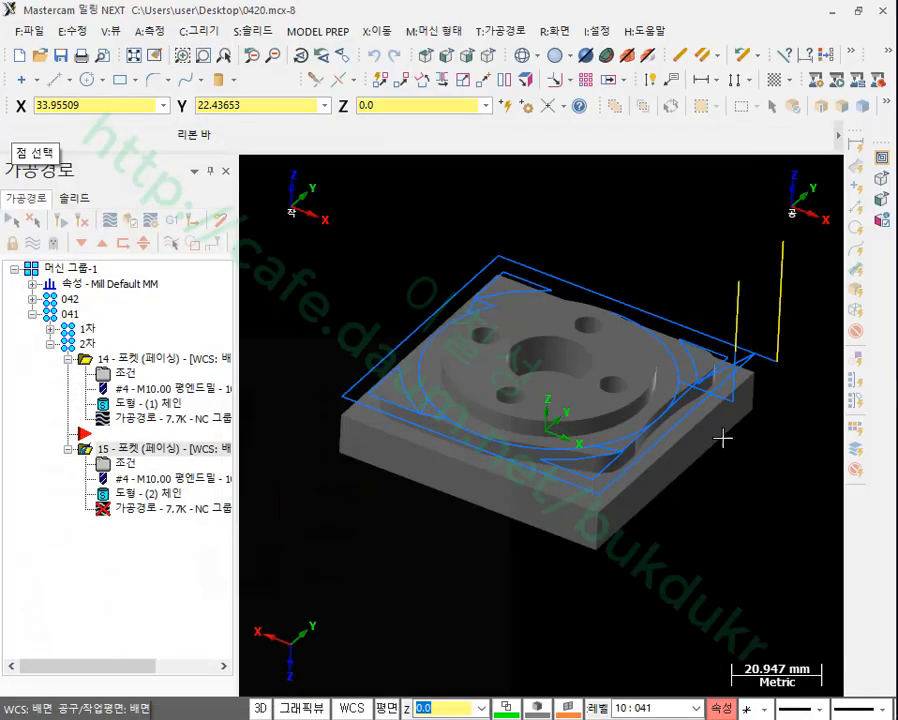
click(461, 416)
click(622, 463)
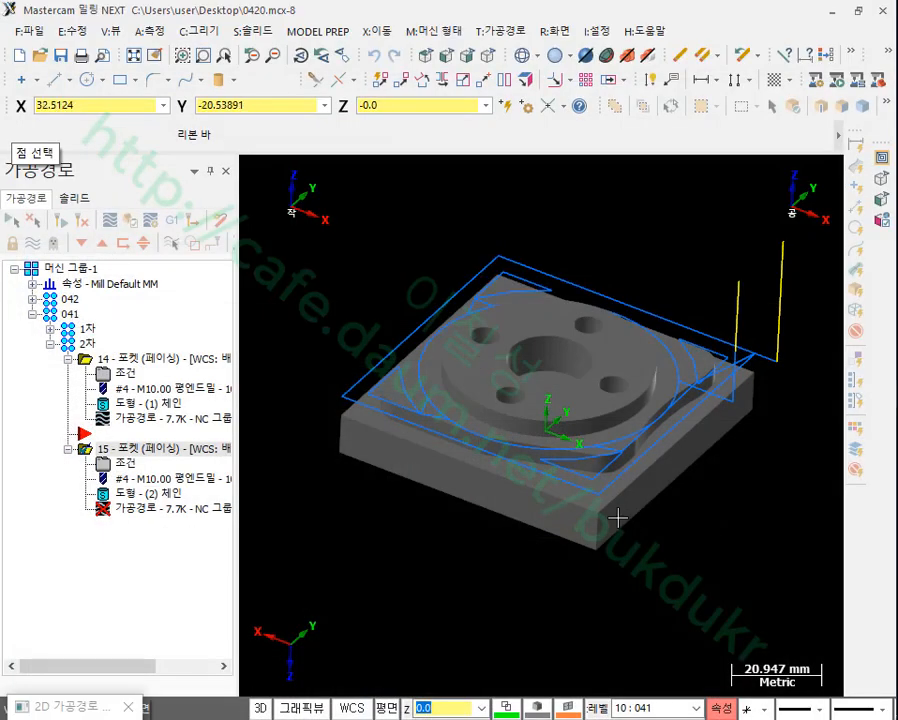
click(606, 522)
click(693, 472)
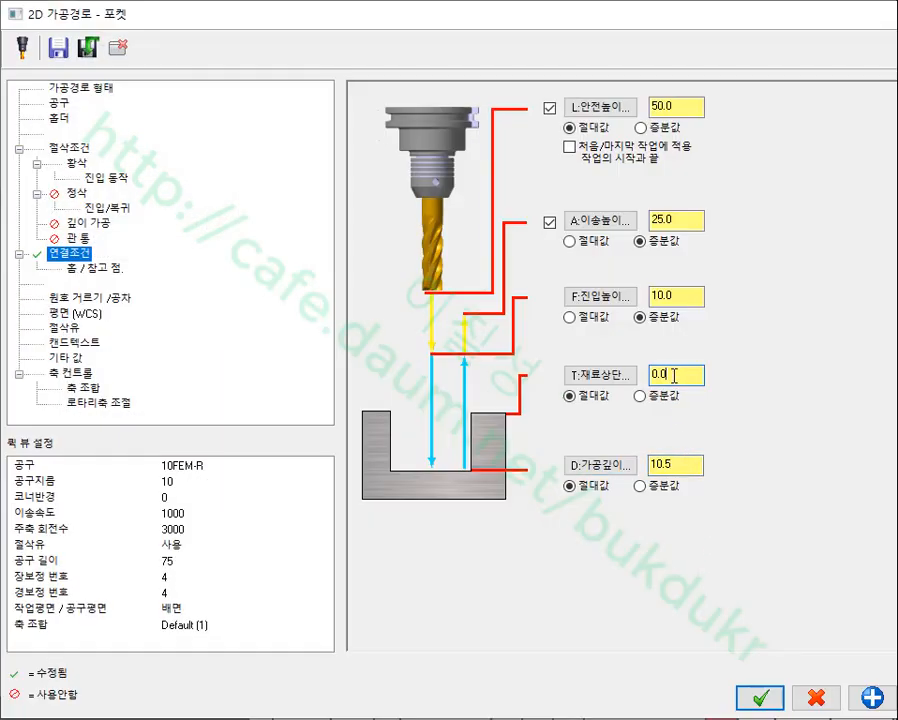
- Set pocket 15's stock top (재료상단) to 15.5 from the curved step's upper face, re-pick the 10.5 depth, and accept the parameters
click(600, 375)
scroll(460, 526, up, 3)
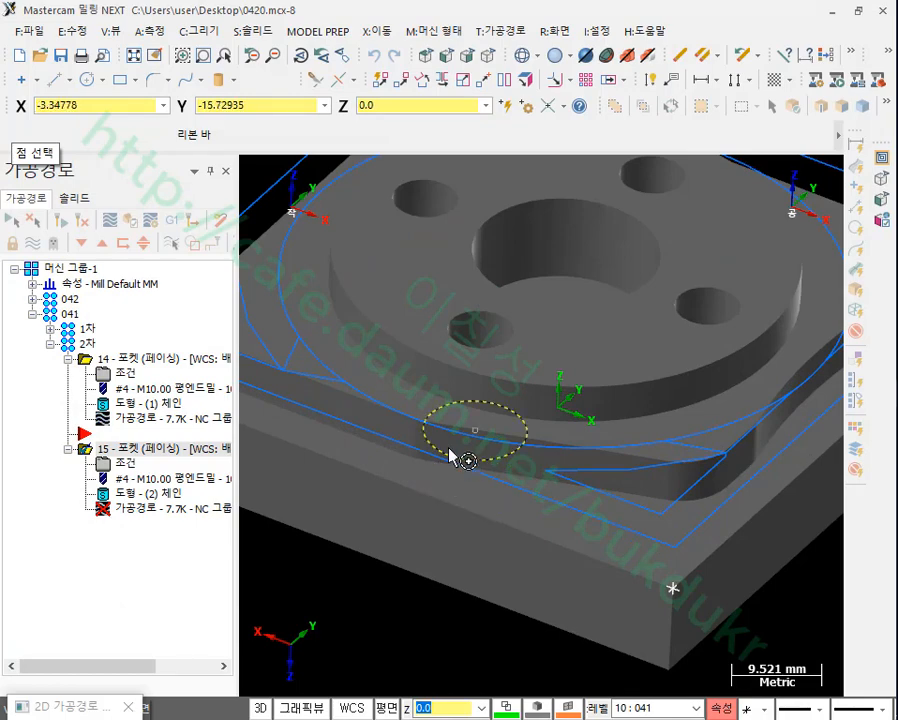
click(680, 470)
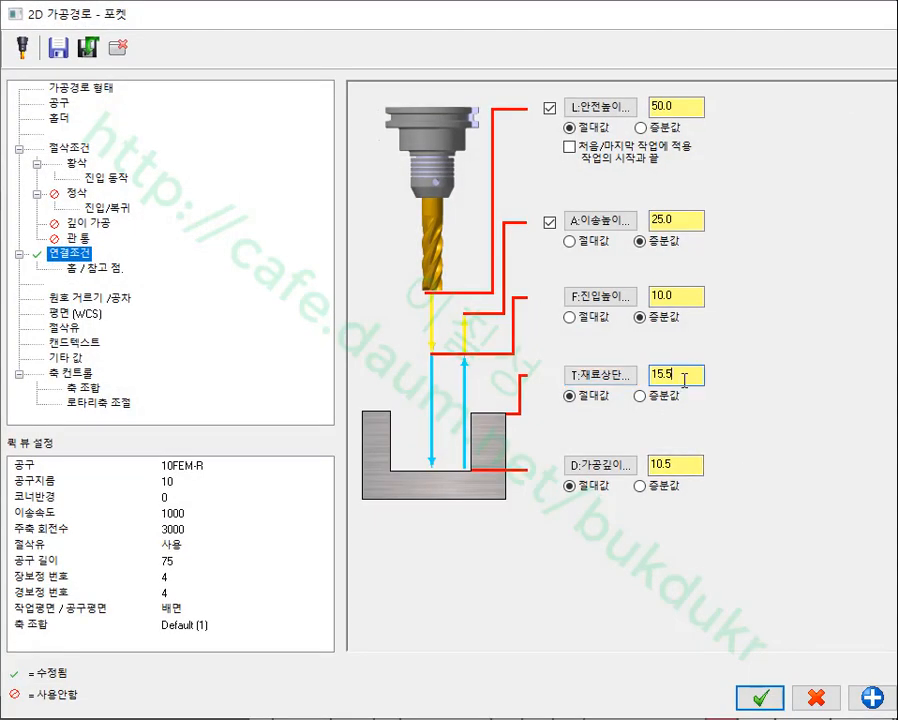
click(630, 470)
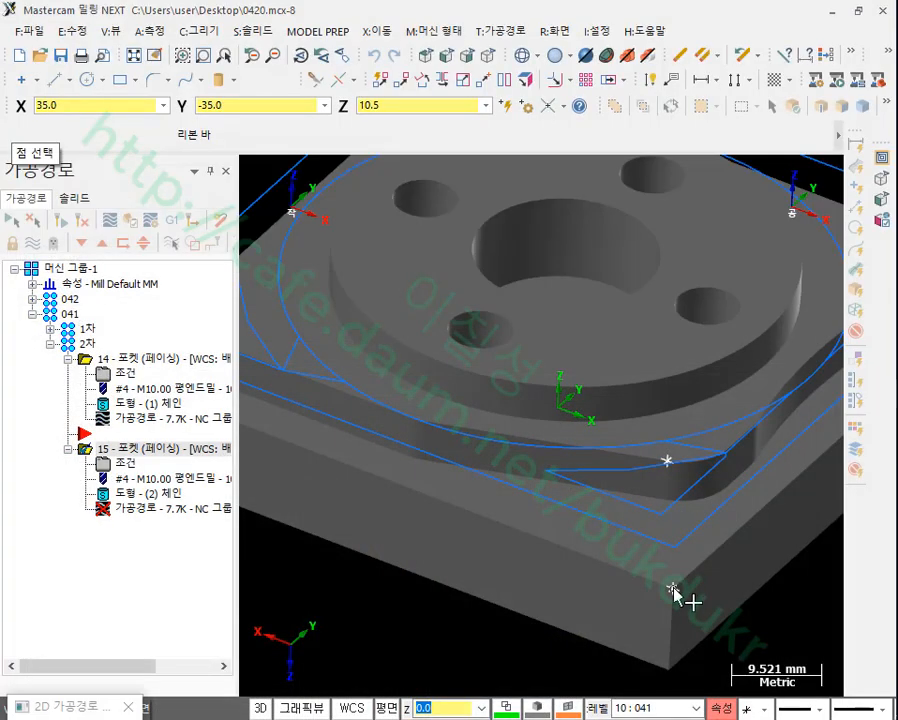
click(673, 588)
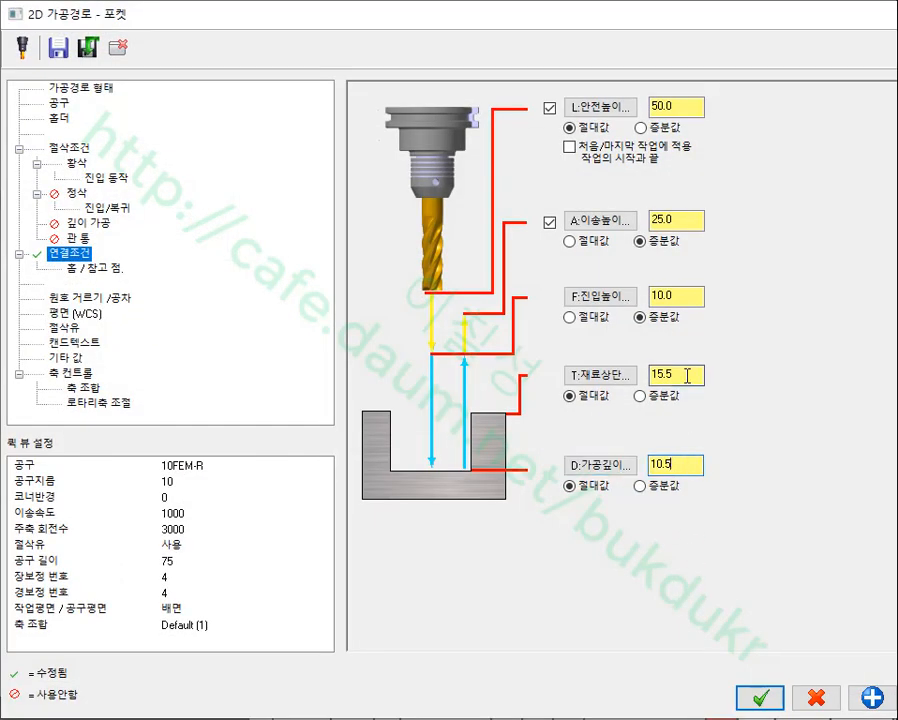
click(760, 700)
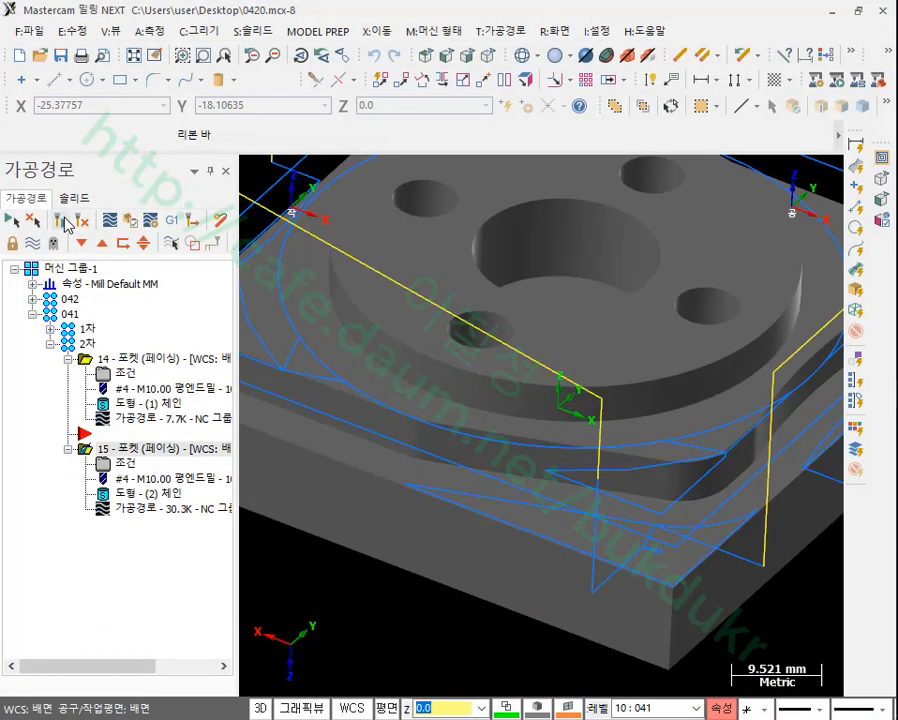
- Hide pocket 14's toolpath and examine pocket 15's toolpath around the step contour in a wireframe top view
scroll(644, 386, down, 2)
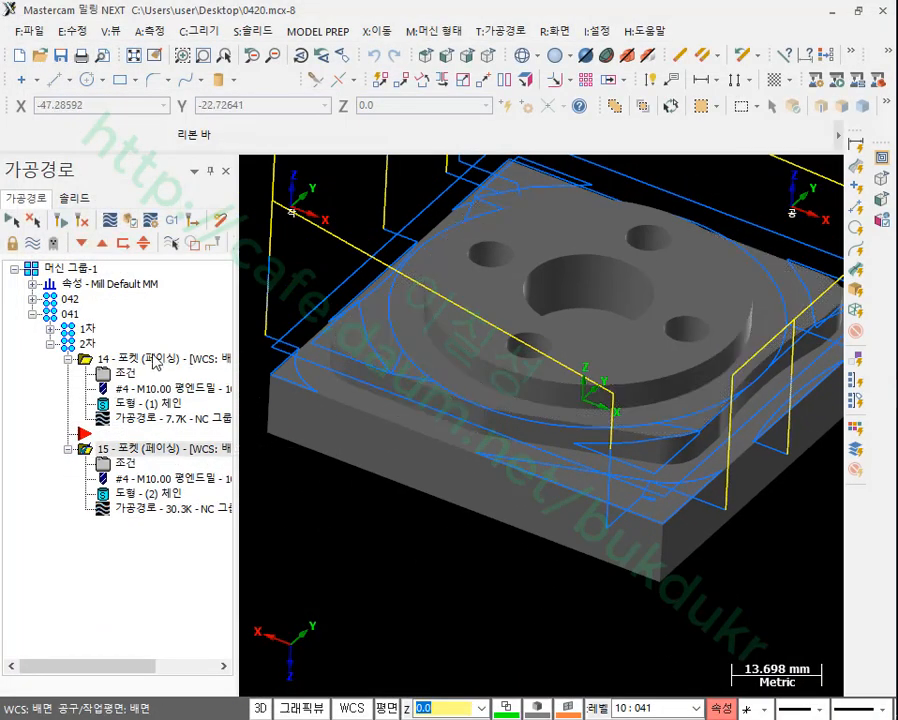
scroll(357, 336, down, 2)
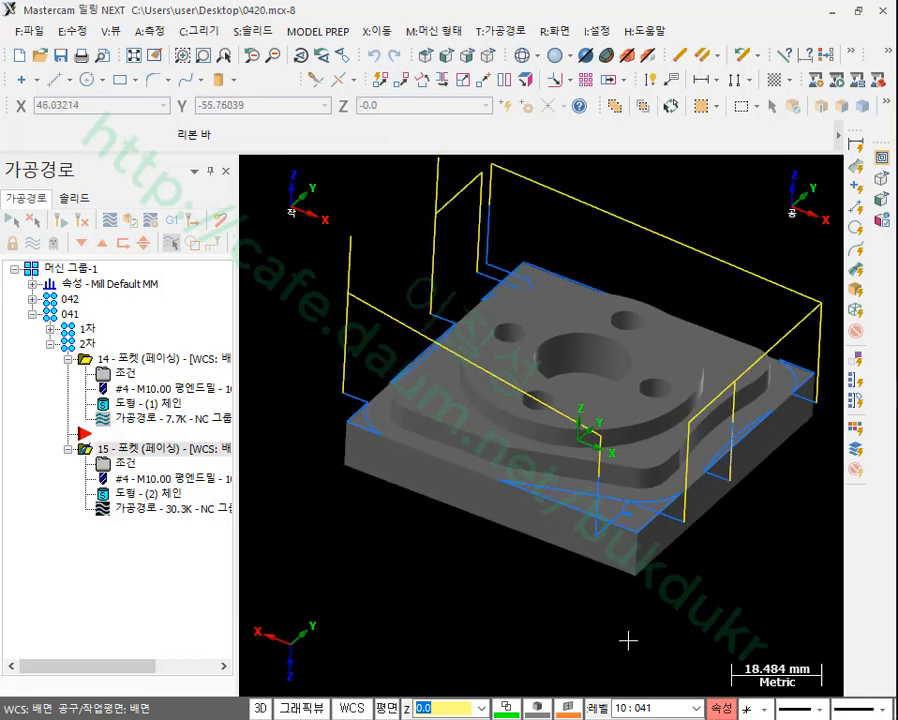
click(426, 55)
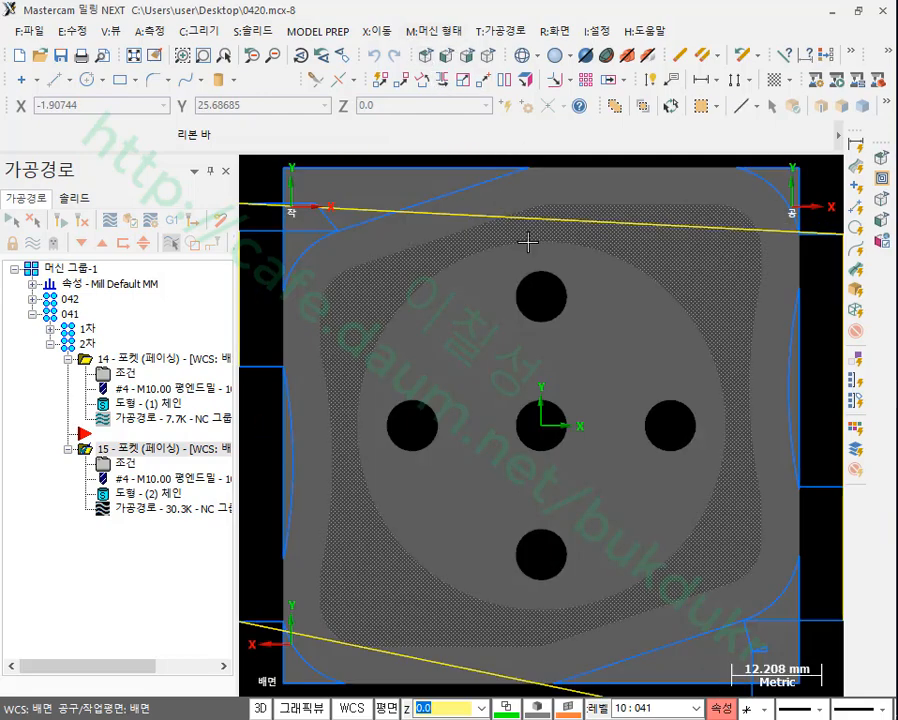
scroll(512, 252, down, 4)
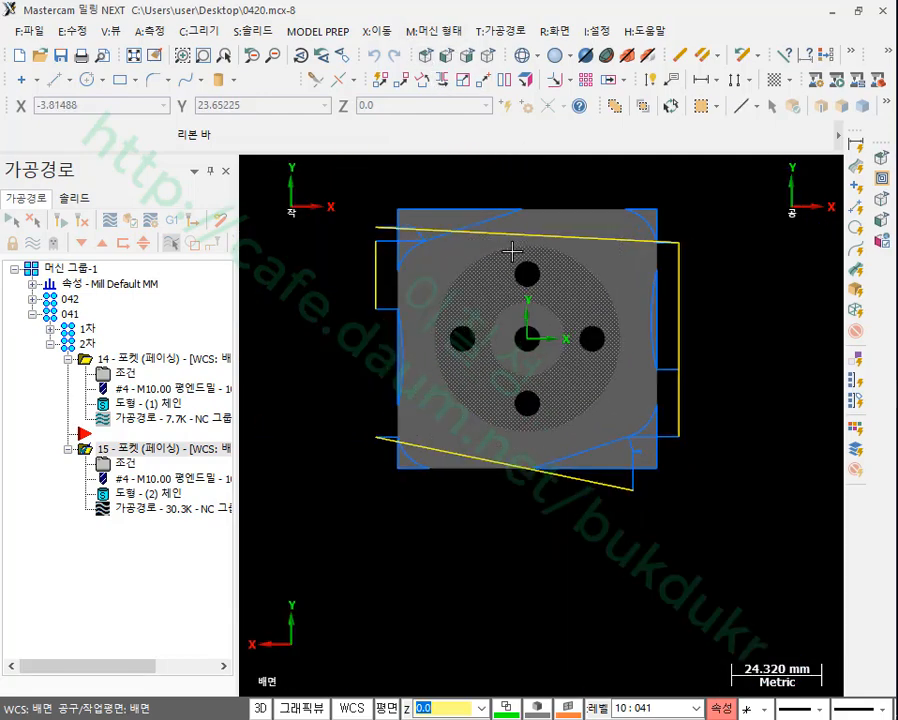
key(alt+s)
scroll(532, 209, up, 2)
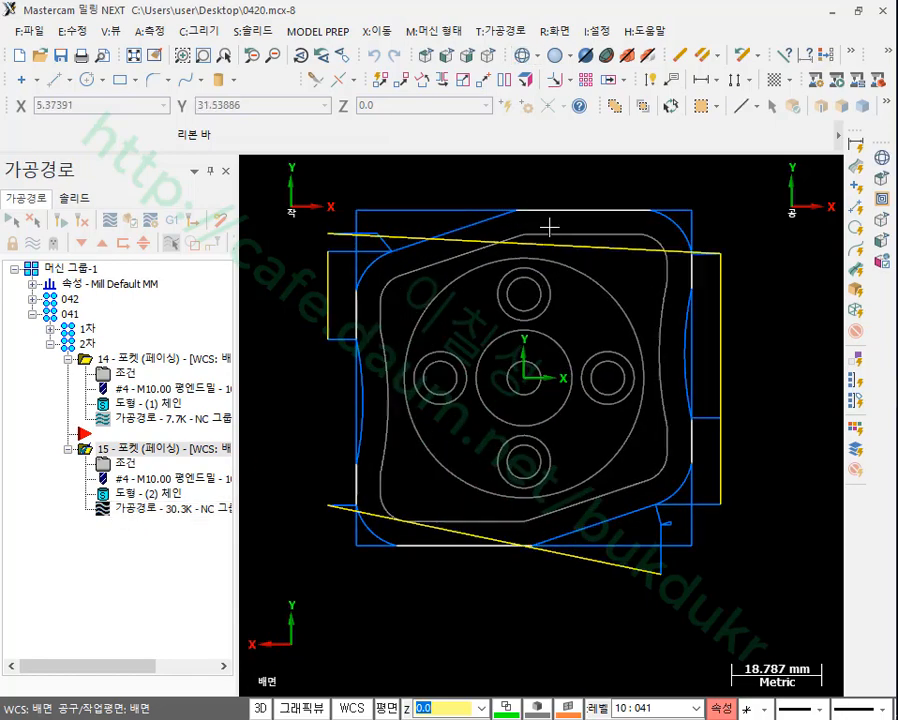
scroll(565, 245, up, 1)
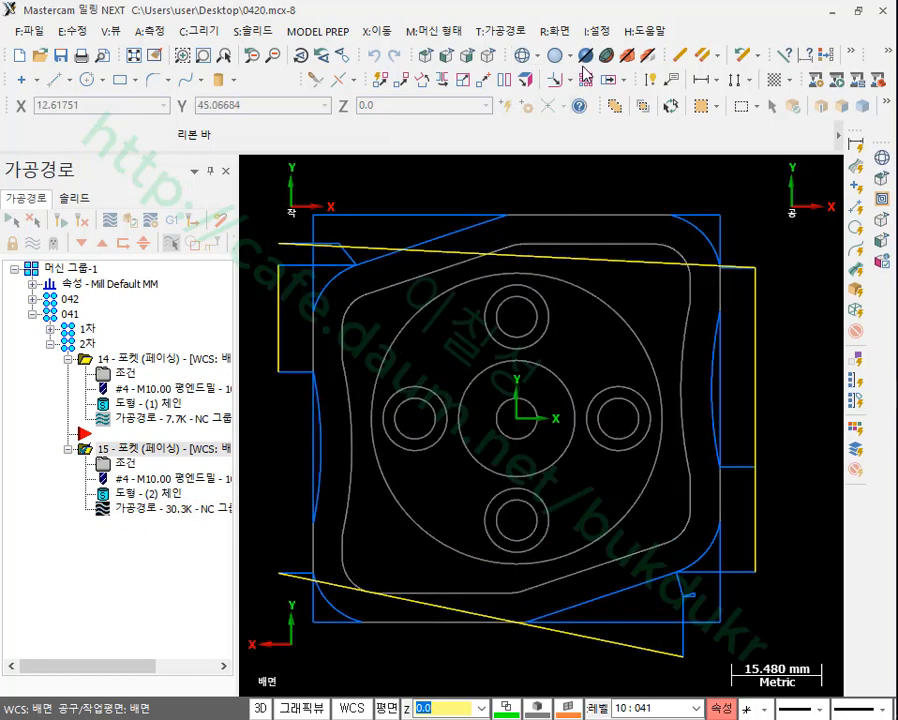
scroll(557, 240, down, 1)
scroll(527, 250, up, 5)
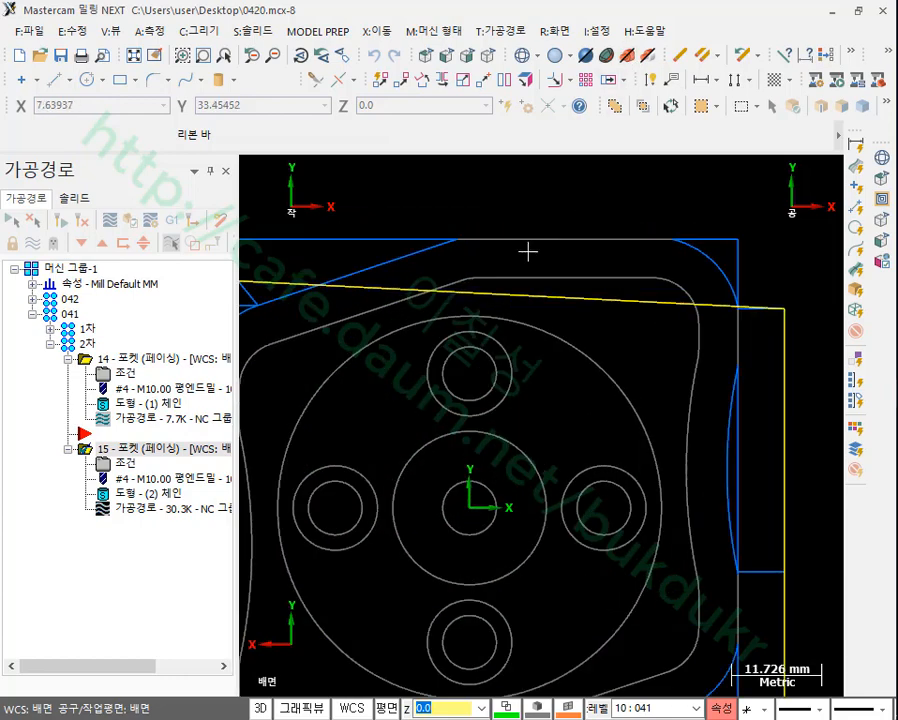
scroll(571, 264, down, 4)
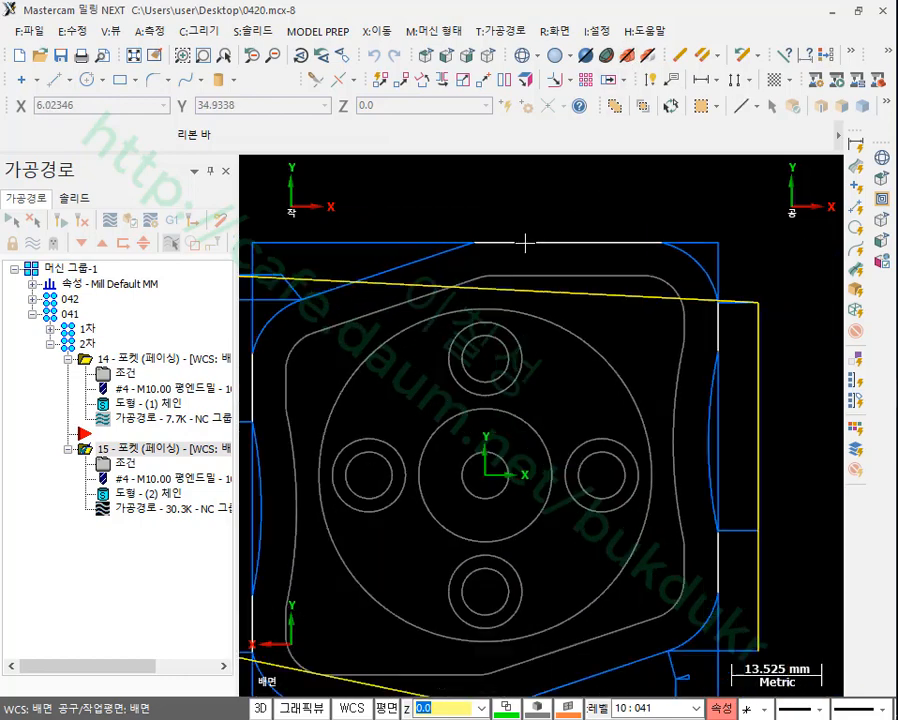
scroll(560, 262, down, 1)
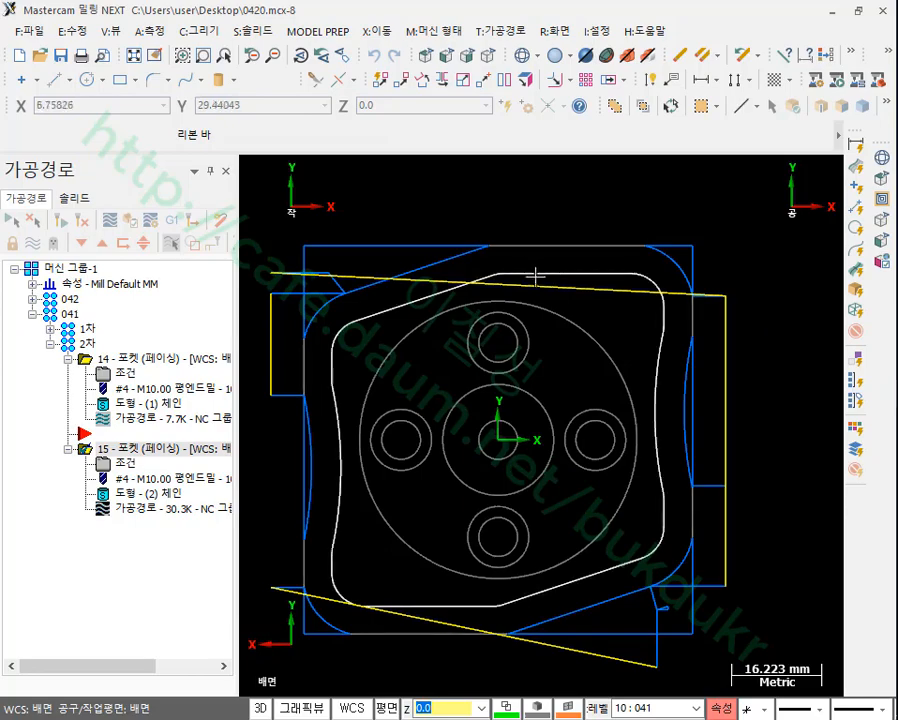
- Measure the distance from the step contour's corner end point to the midpoint of the plate's upper side edge, and close the measurement
middle_drag(530, 278, 410, 260)
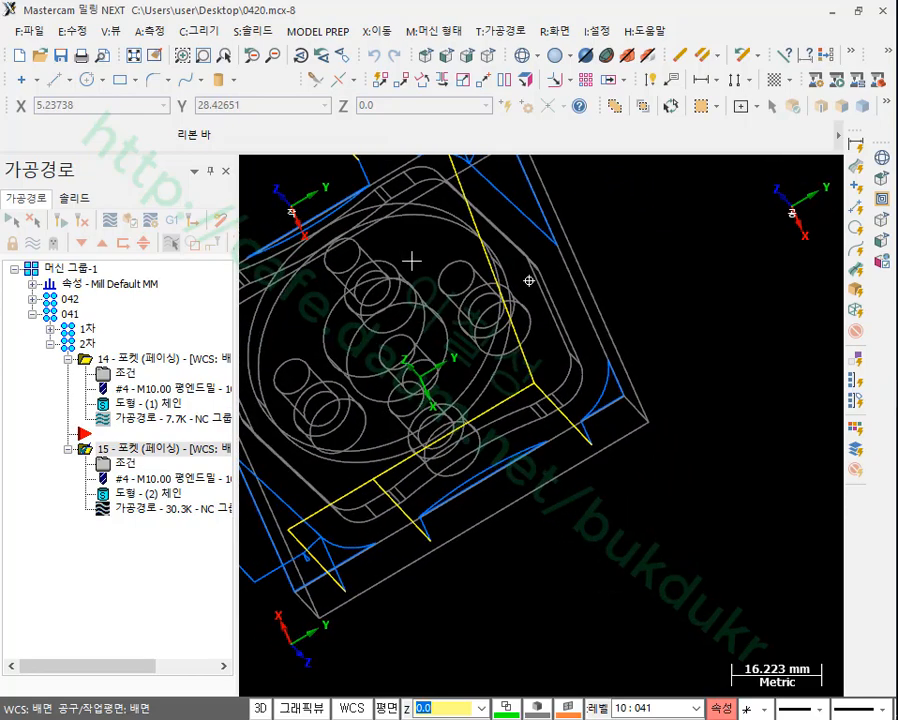
scroll(536, 320, up, 1)
scroll(730, 354, up, 5)
click(150, 31)
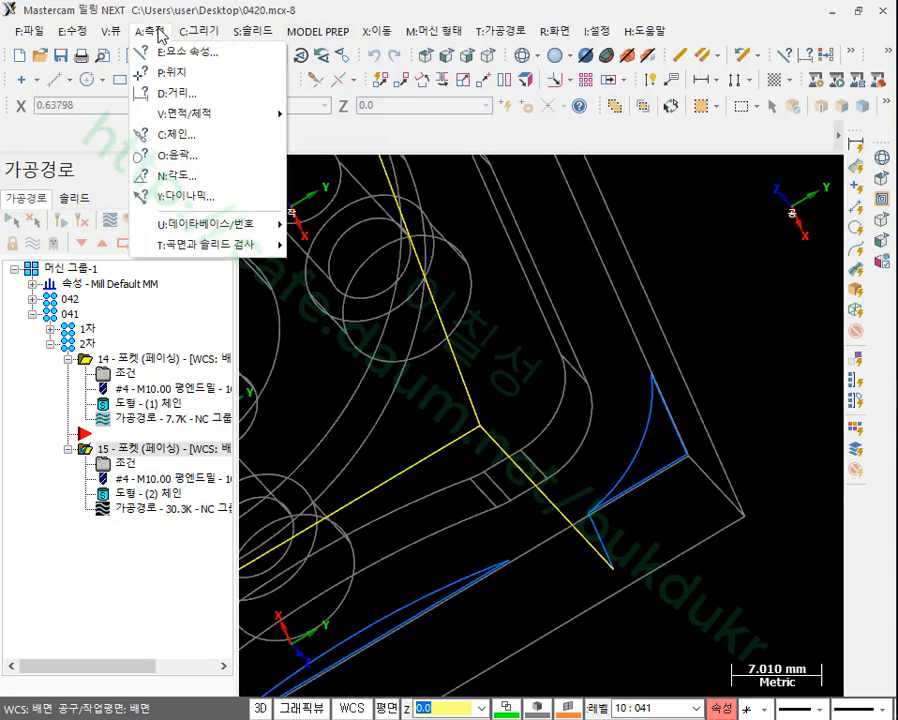
click(184, 95)
scroll(686, 344, up, 1)
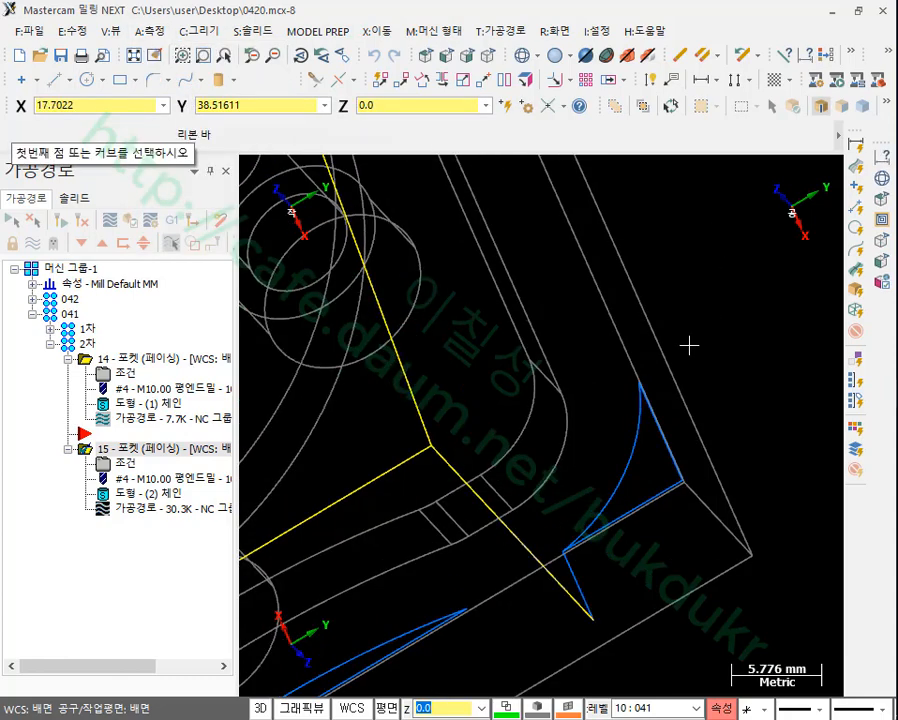
scroll(552, 402, up, 3)
click(516, 414)
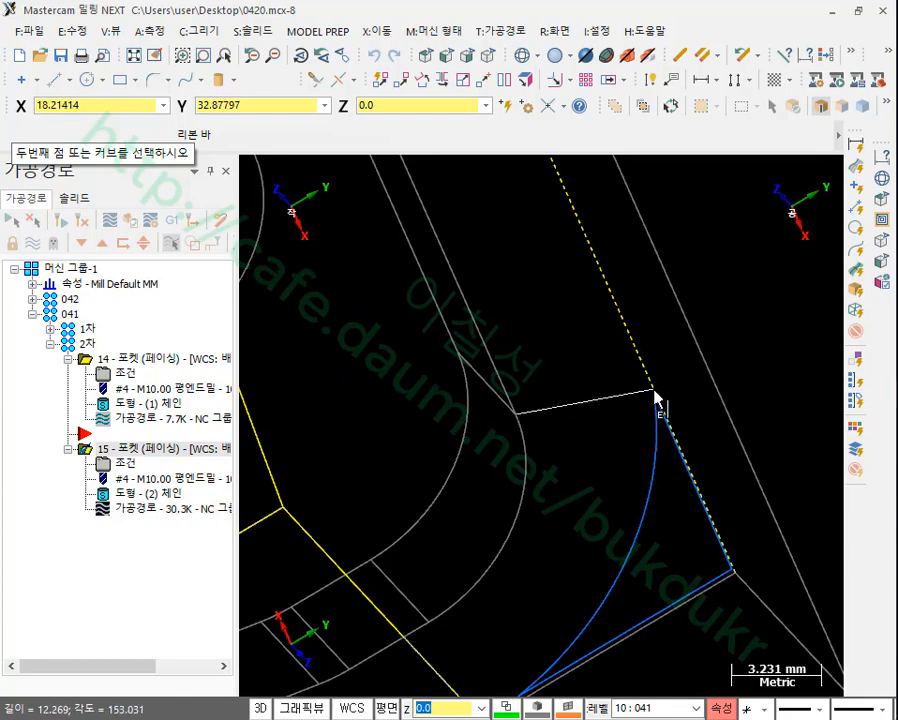
scroll(746, 410, down, 4)
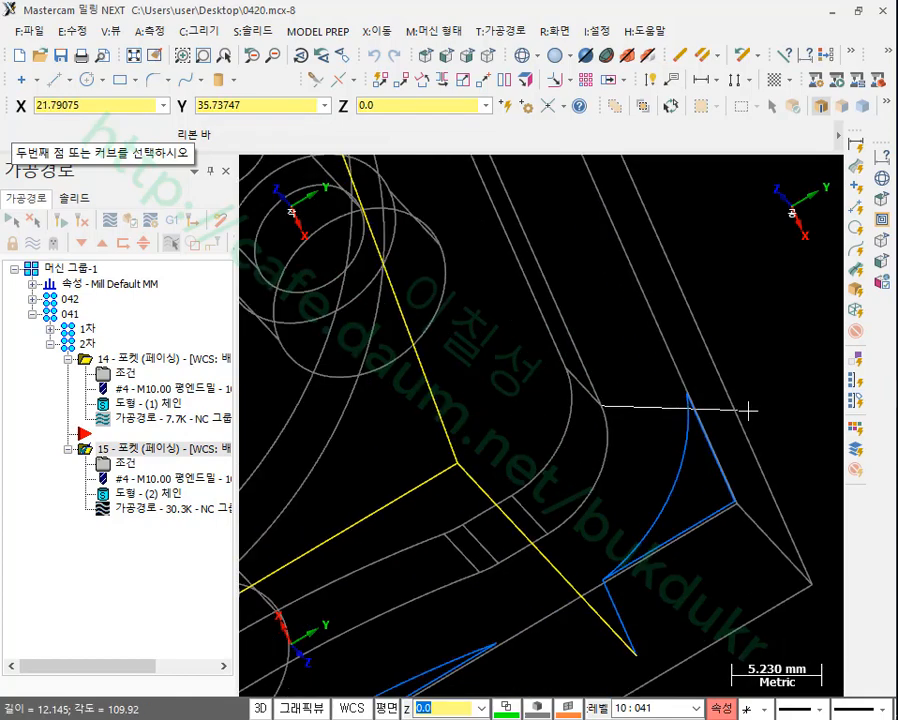
middle_drag(686, 416, 626, 378)
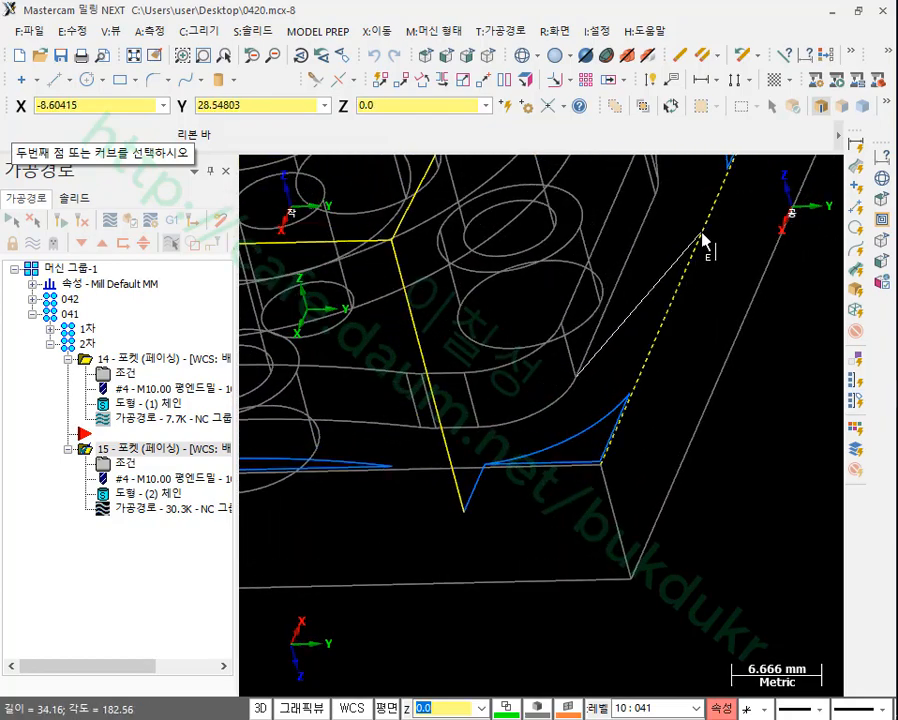
scroll(634, 454, down, 2)
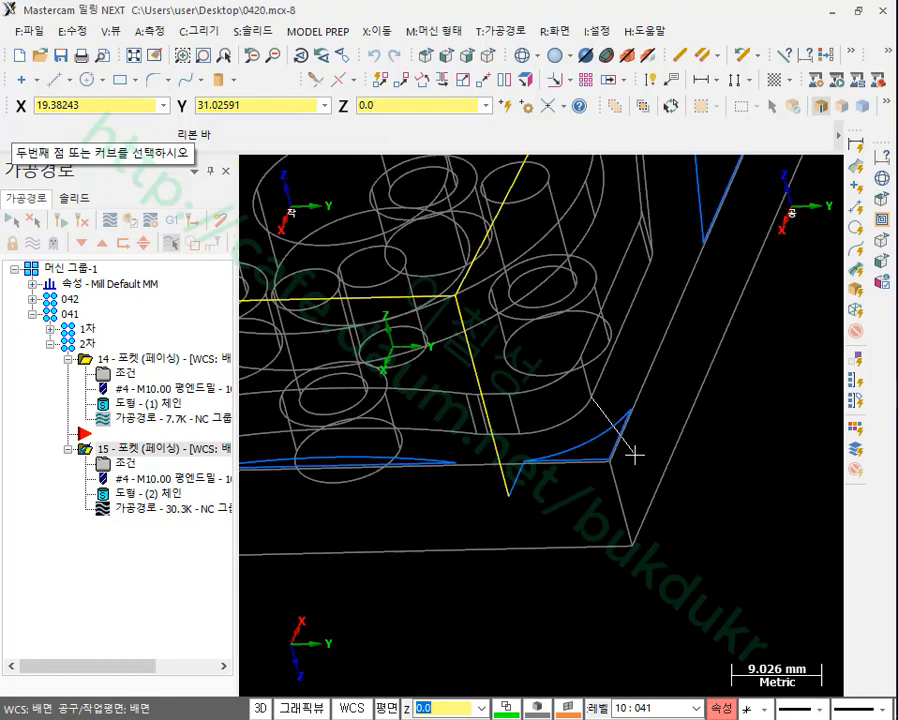
click(698, 257)
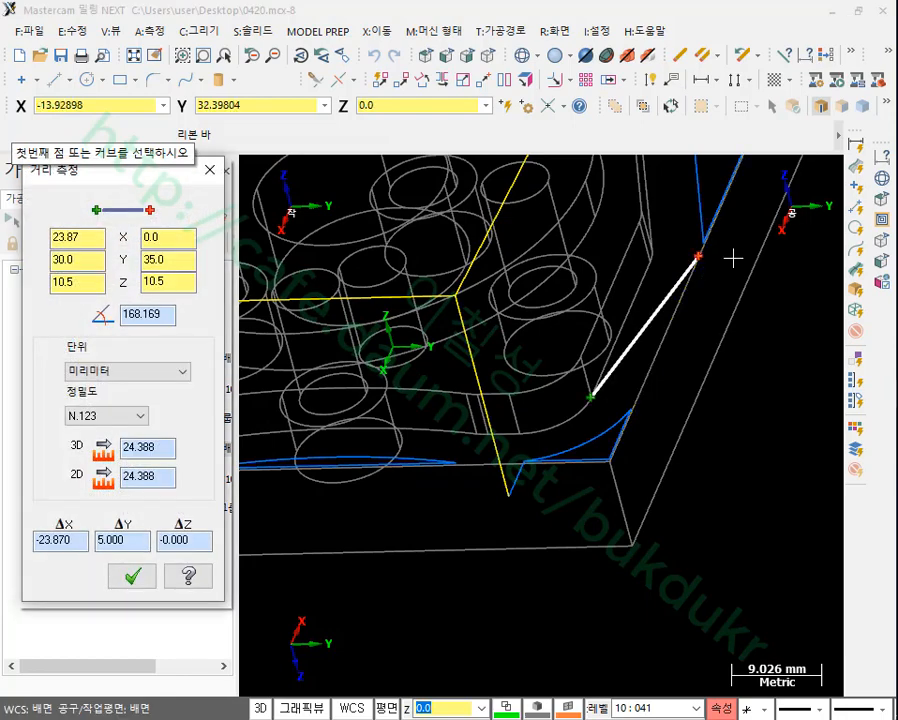
click(132, 577)
- Set the facing overlap (오버랩) of pocket 15 to 60% and regenerate its toolpath
click(116, 470)
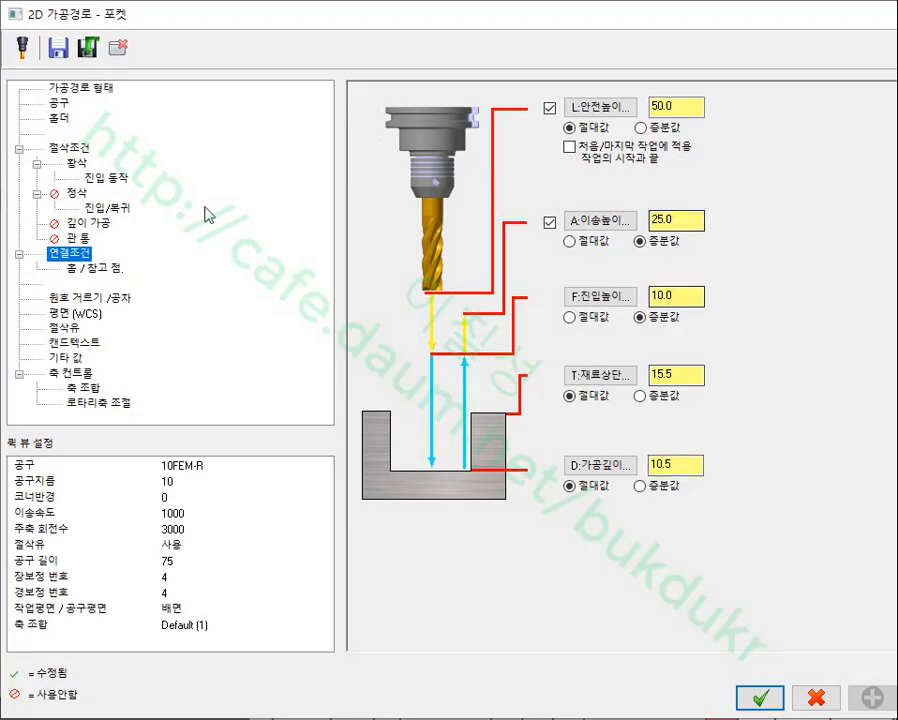
click(108, 154)
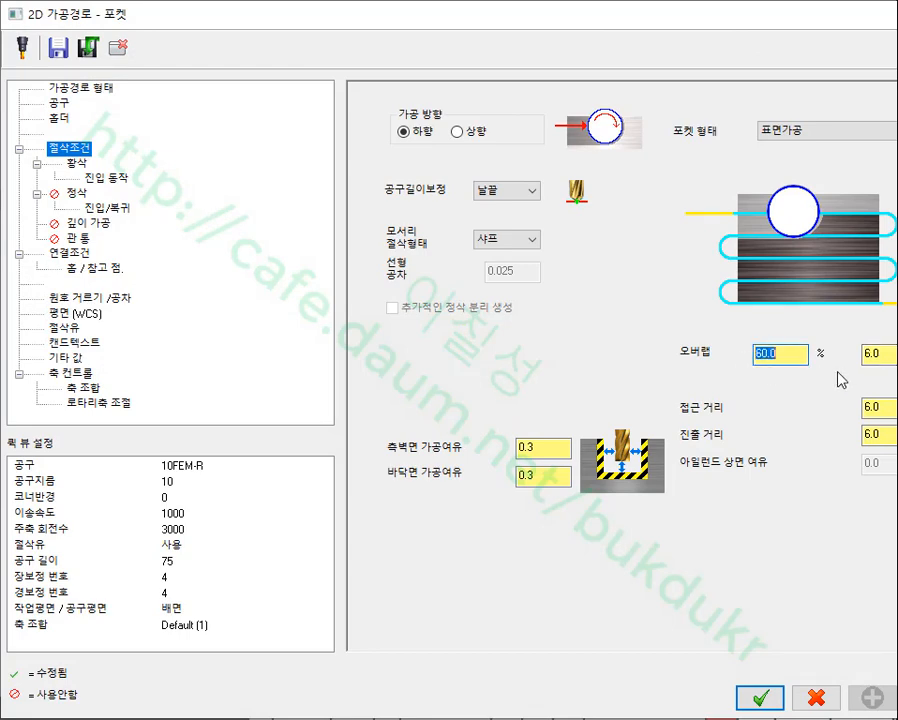
click(766, 700)
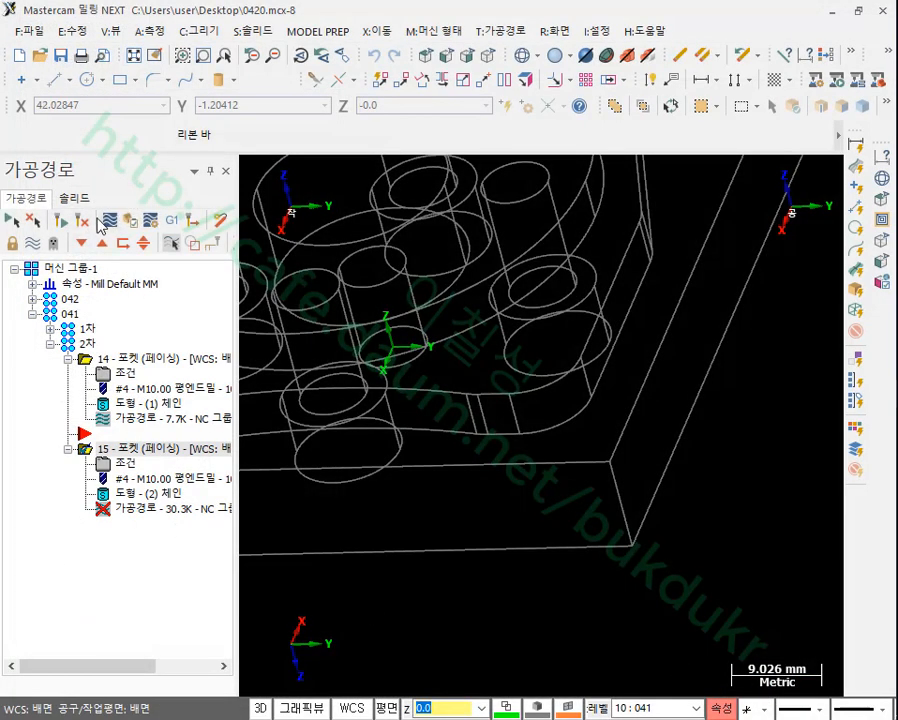
click(61, 222)
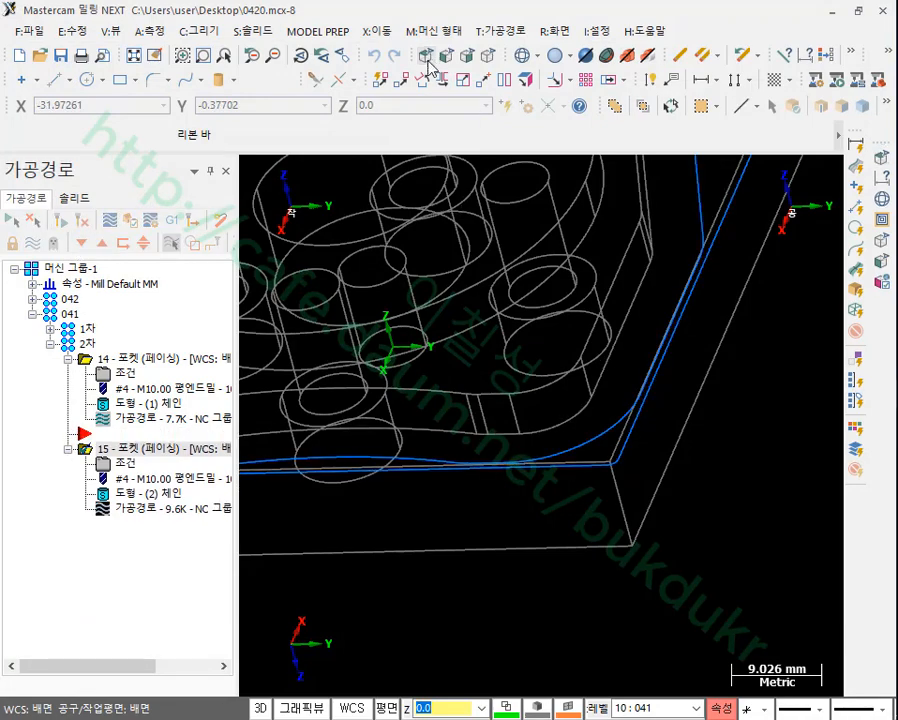
- Backplot pocket 15's toolpath to the end with the tool shown, and check its coverage in top and isometric views
click(426, 58)
click(157, 508)
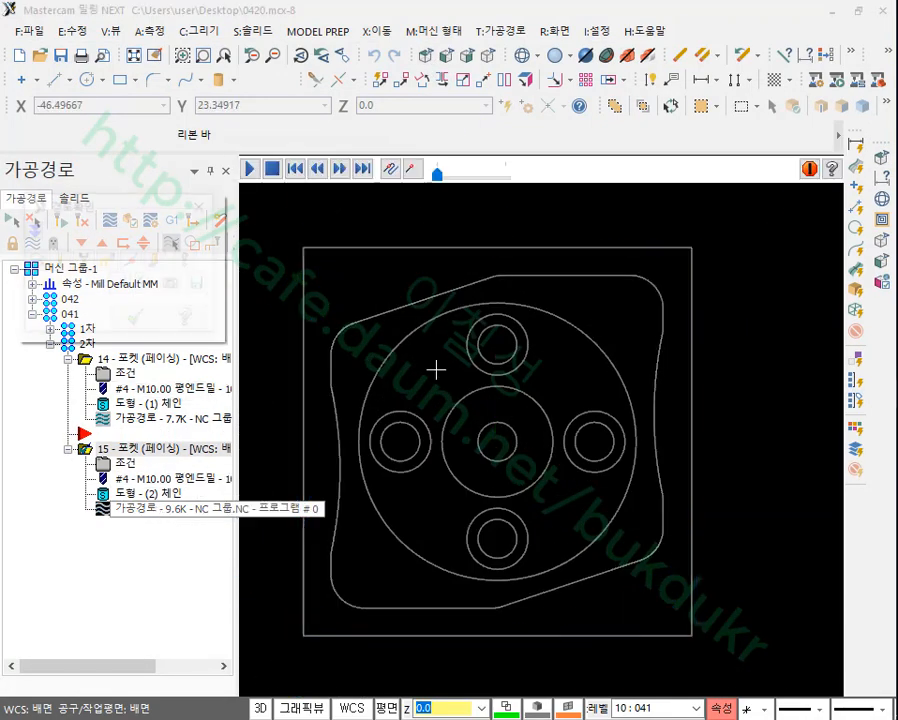
click(157, 263)
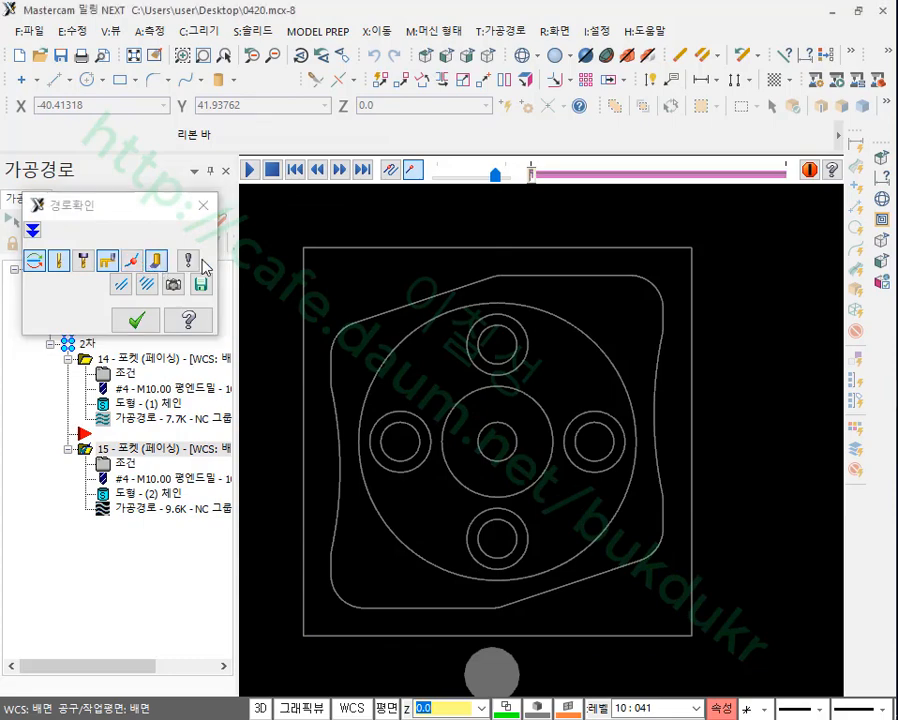
mouse_move(533, 178)
mouse_down()
mouse_move(650, 180)
mouse_move(784, 212)
mouse_up()
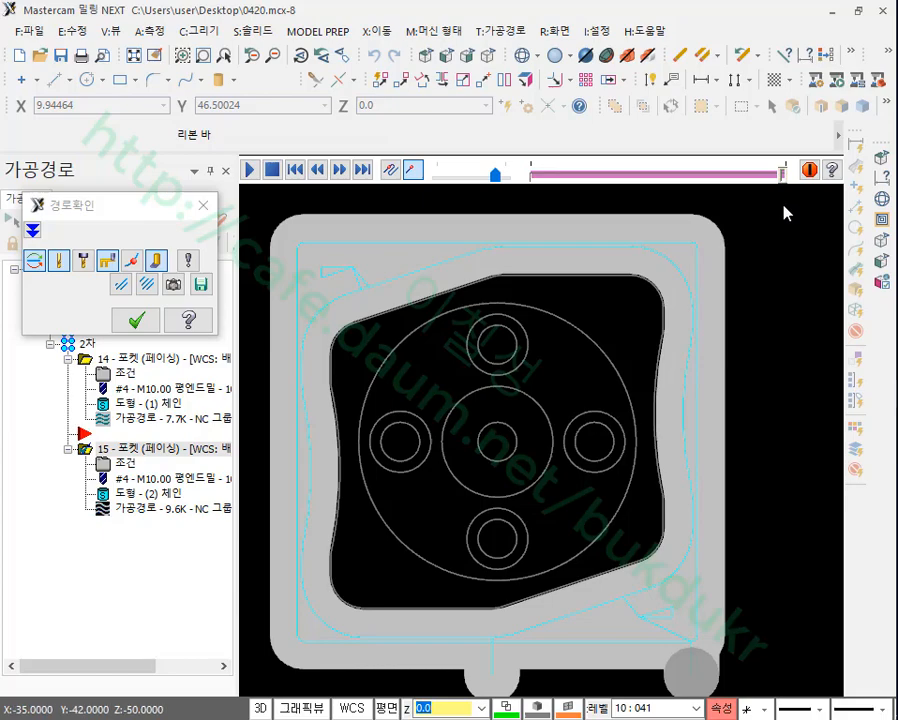
click(492, 57)
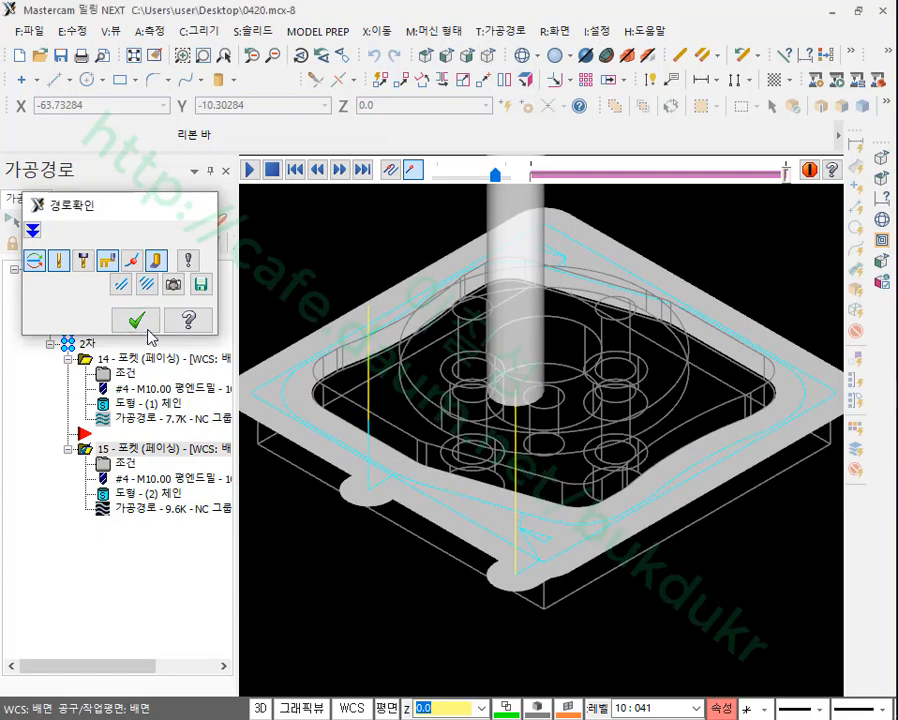
click(138, 319)
- Simulate the cutting of both pockets in the 2차 group and examine the sectioned steps for remaining allowance
click(89, 343)
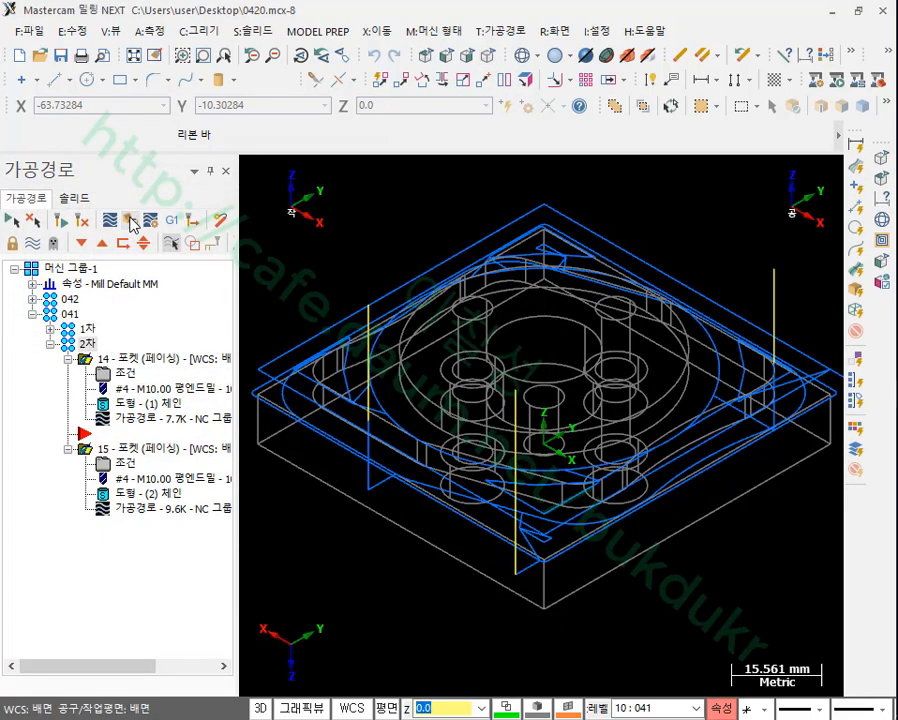
click(133, 222)
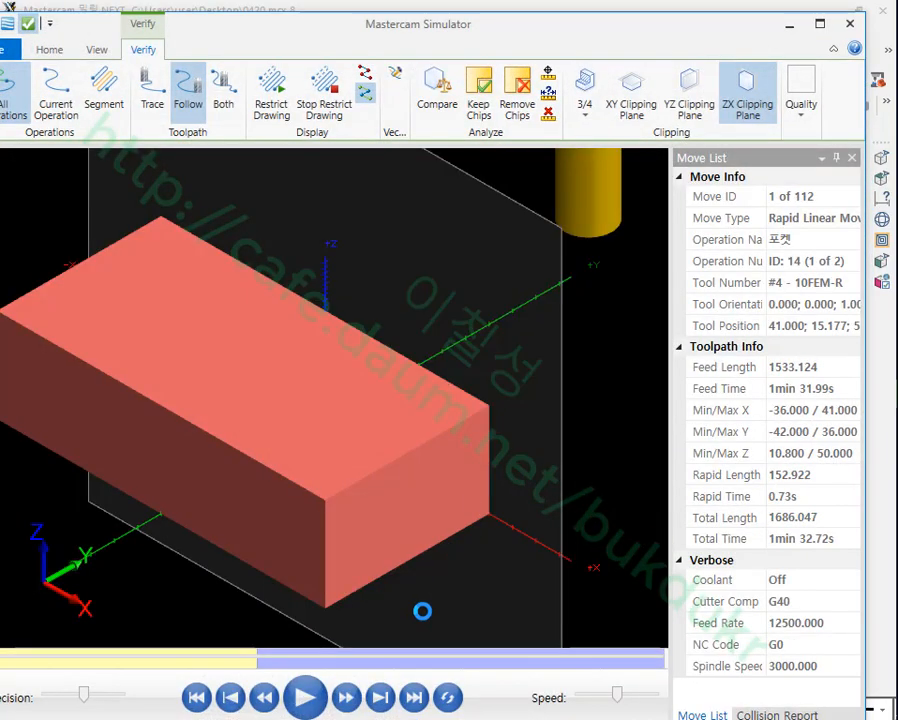
click(312, 698)
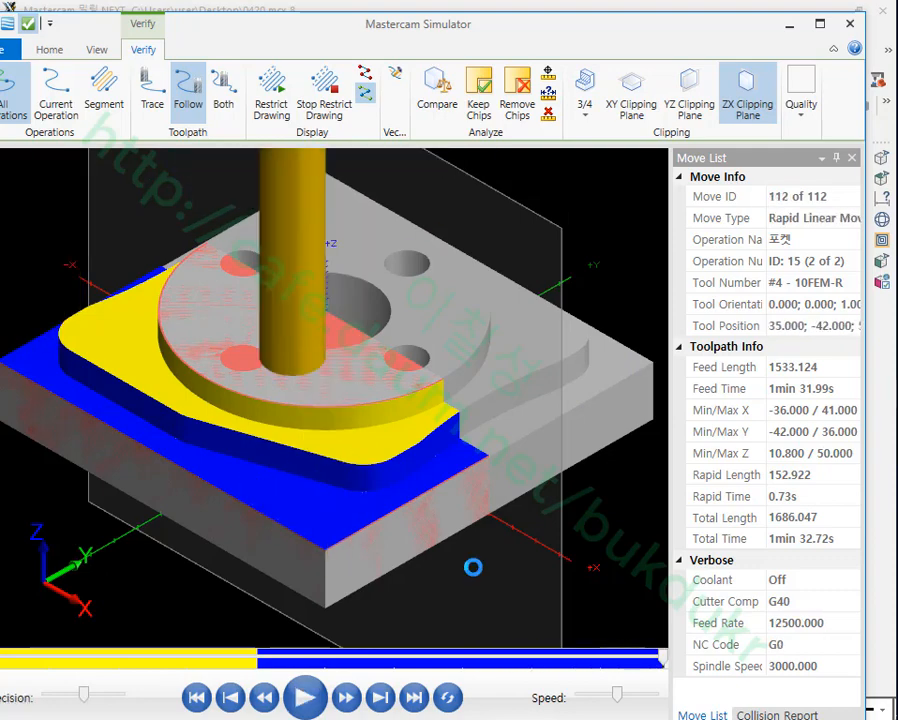
scroll(443, 474, up, 10)
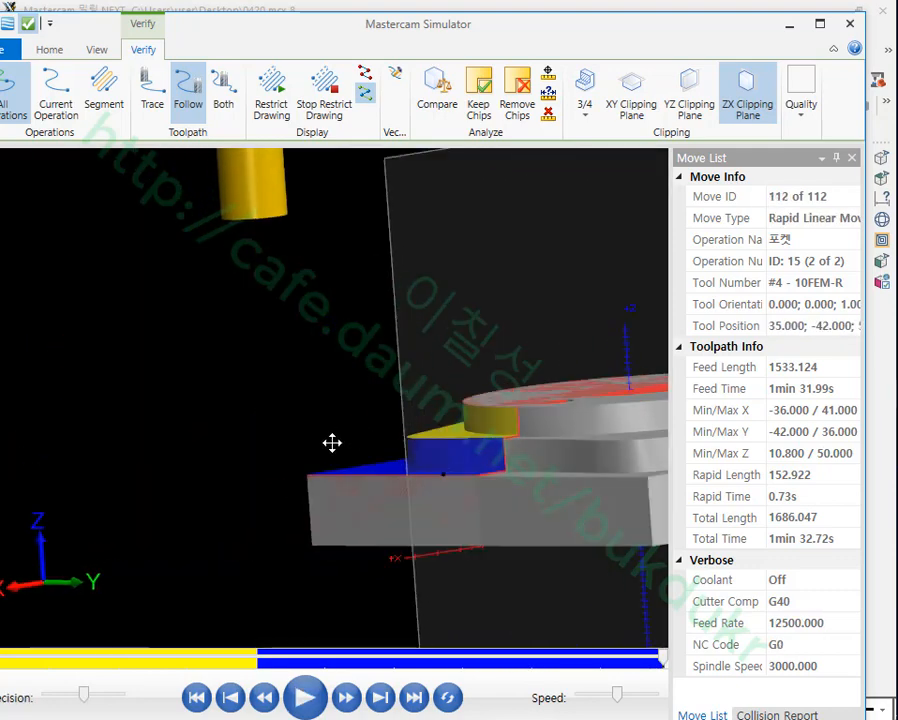
scroll(450, 420, down, 5)
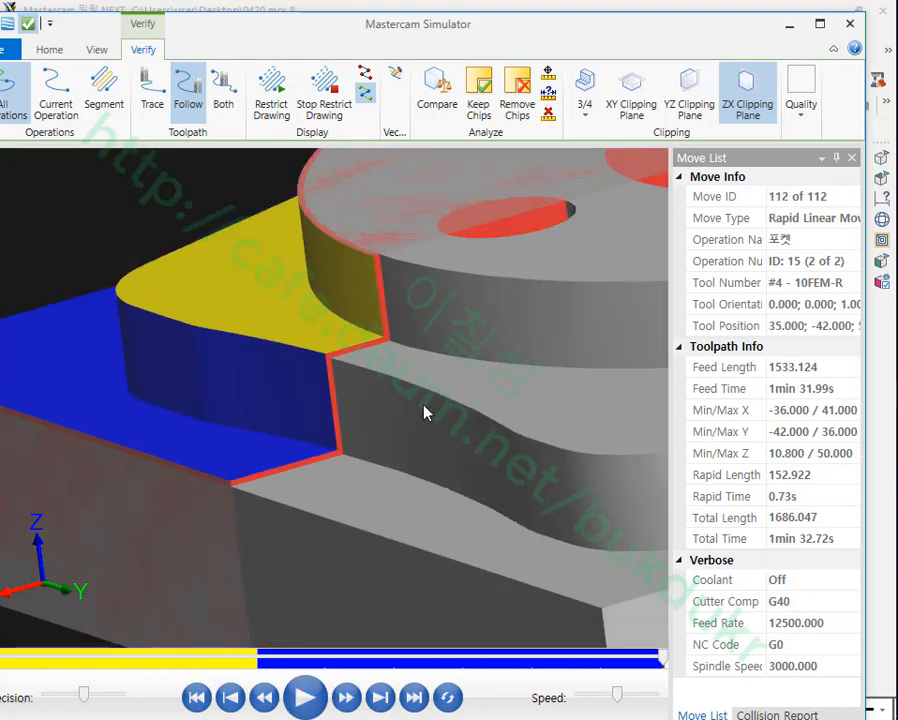
scroll(363, 395, up, 5)
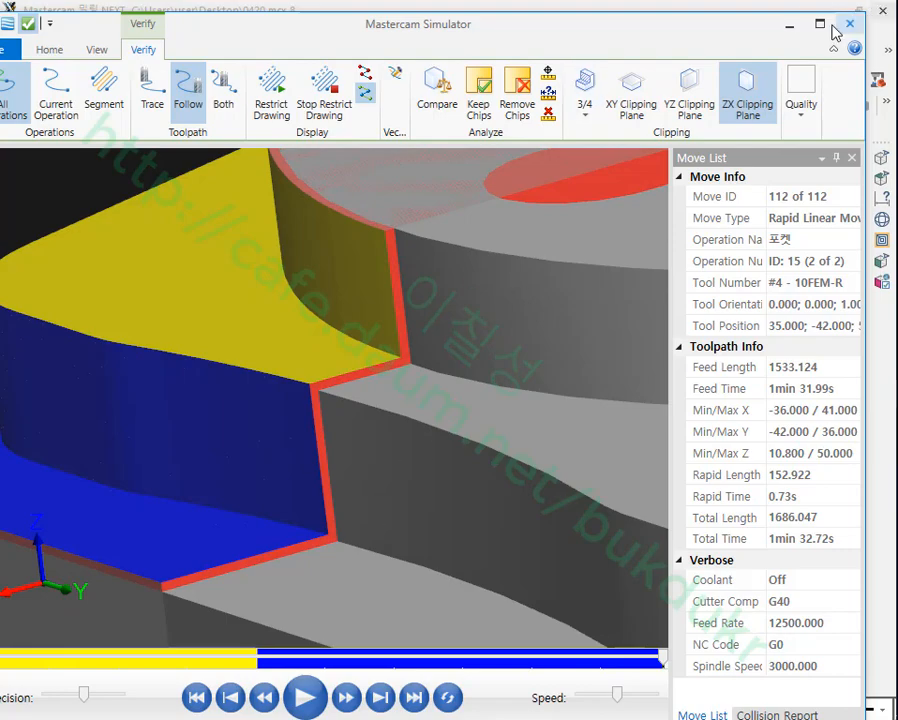
click(788, 23)
- Turn off inside-to-outside roughing (내측에서 외측으로 절삭) for pockets 14 and 15 and regenerate both toolpaths
click(120, 376)
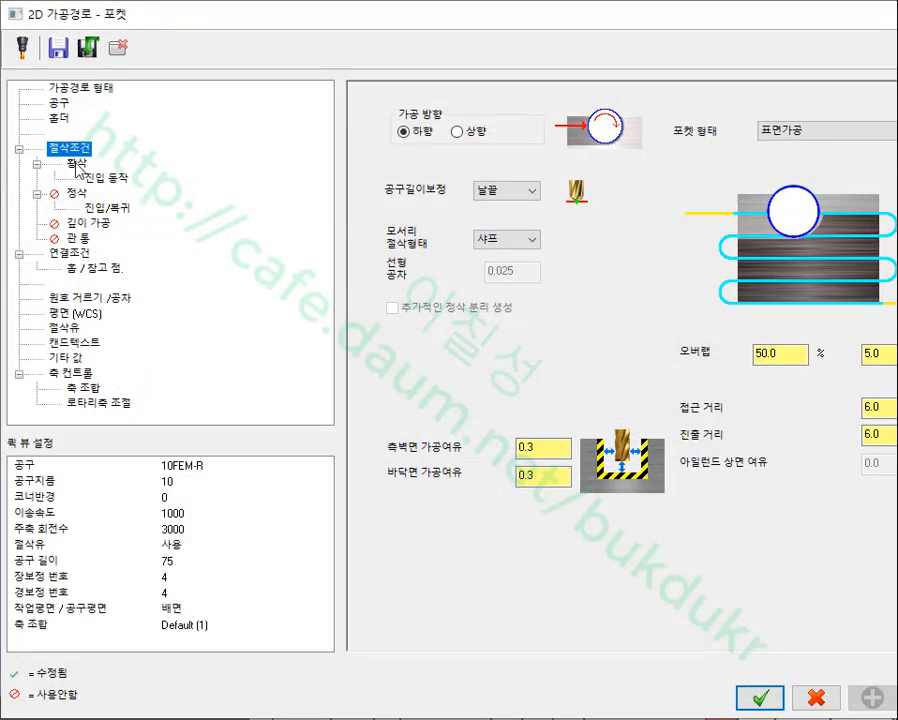
click(77, 164)
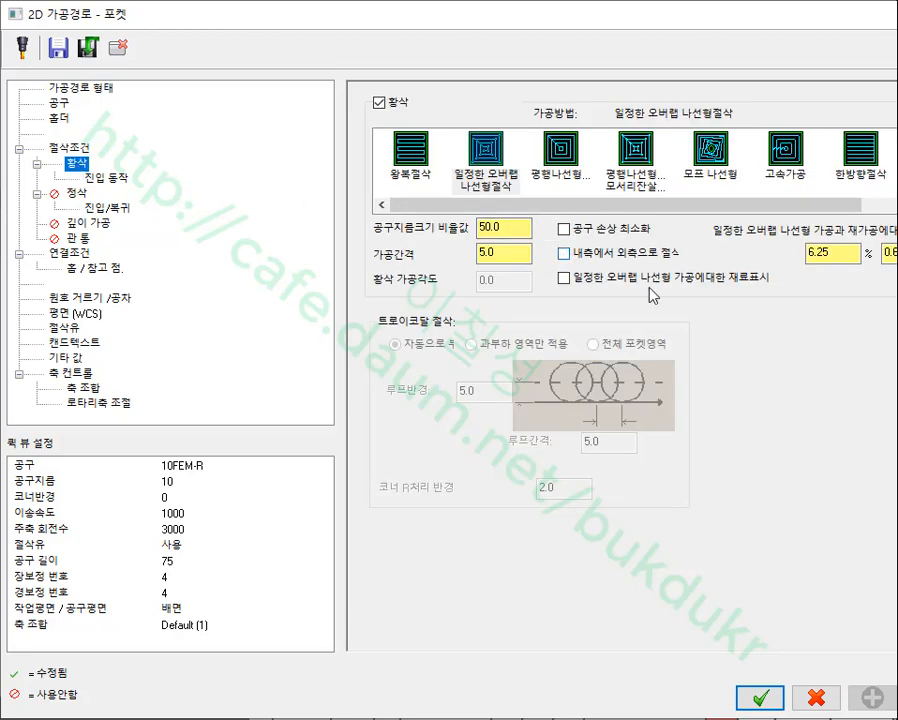
click(761, 697)
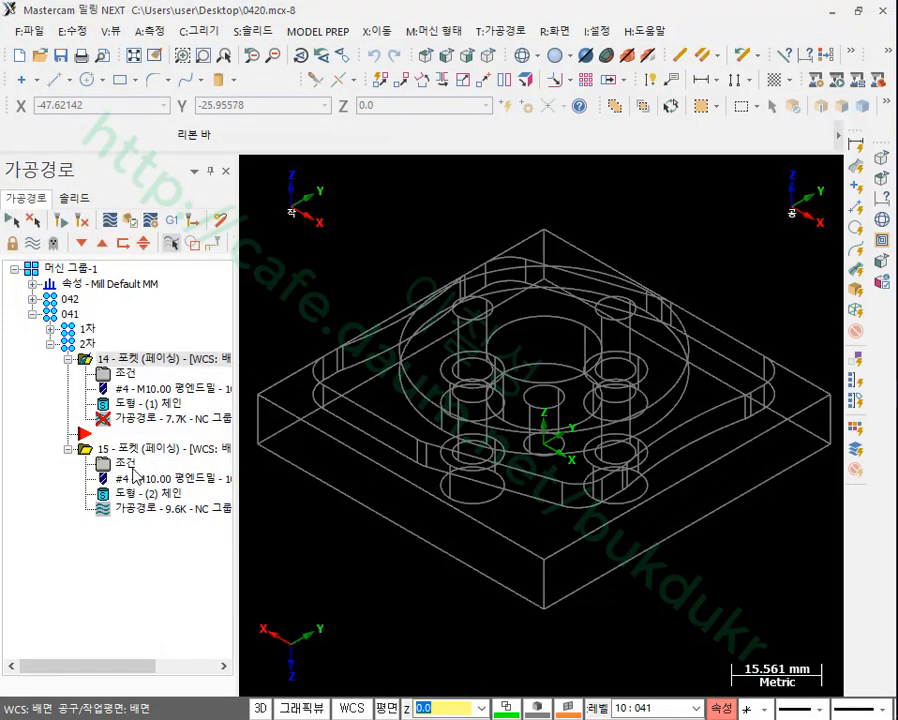
click(130, 467)
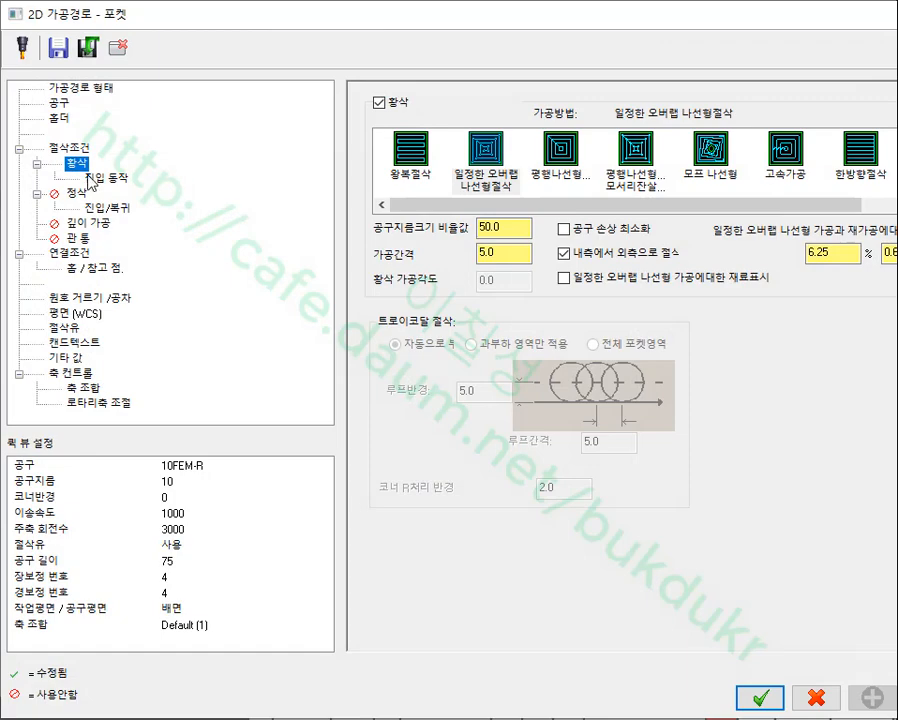
click(744, 688)
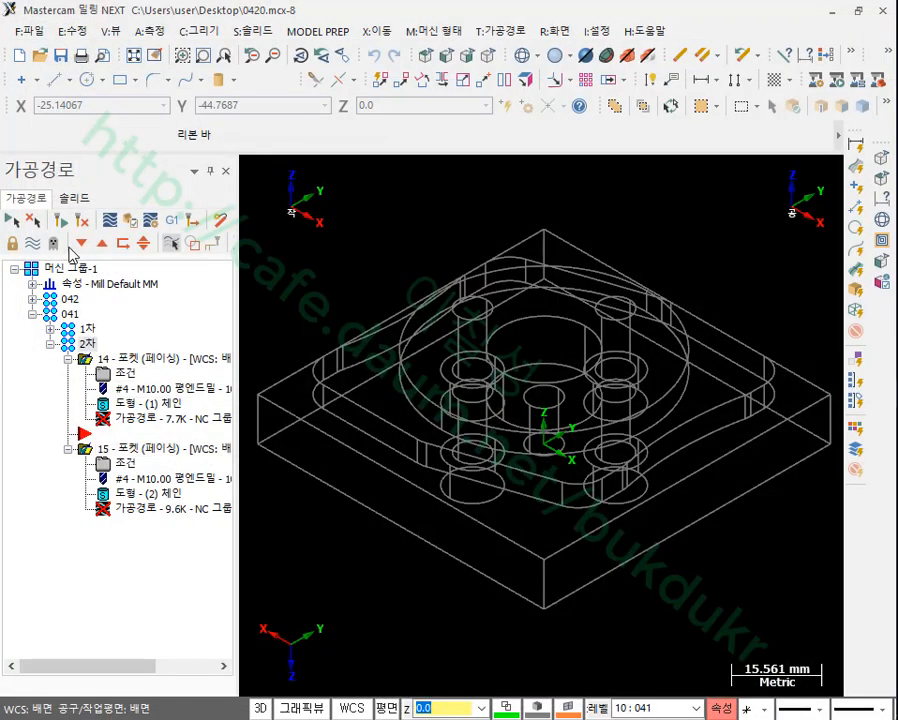
click(61, 221)
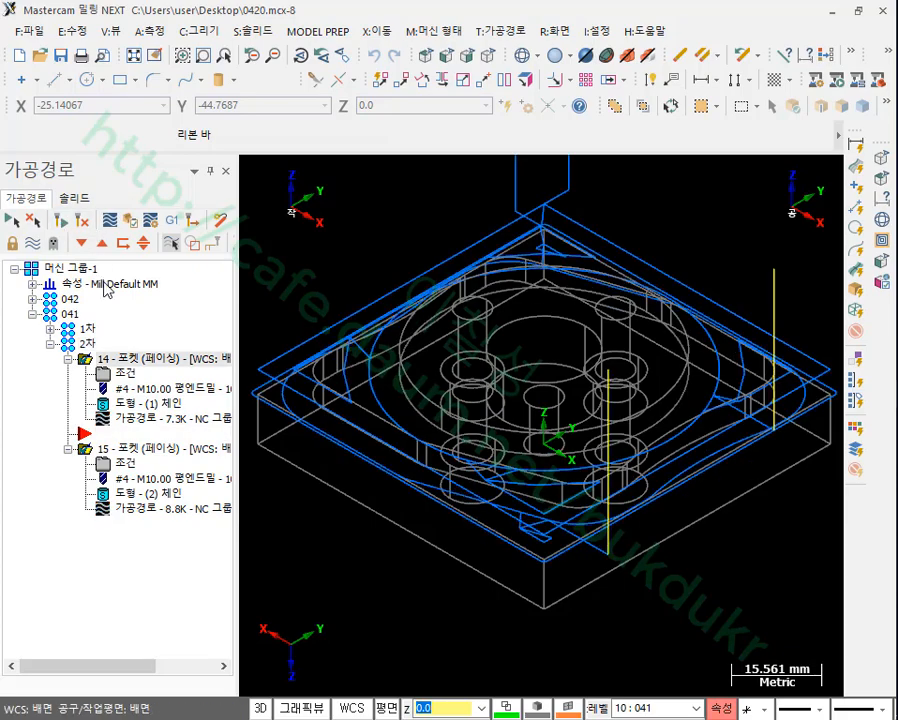
- Simulate the regenerated 2차 toolpaths with the ZX section turned off, and inspect the machined boss and curved step
click(130, 221)
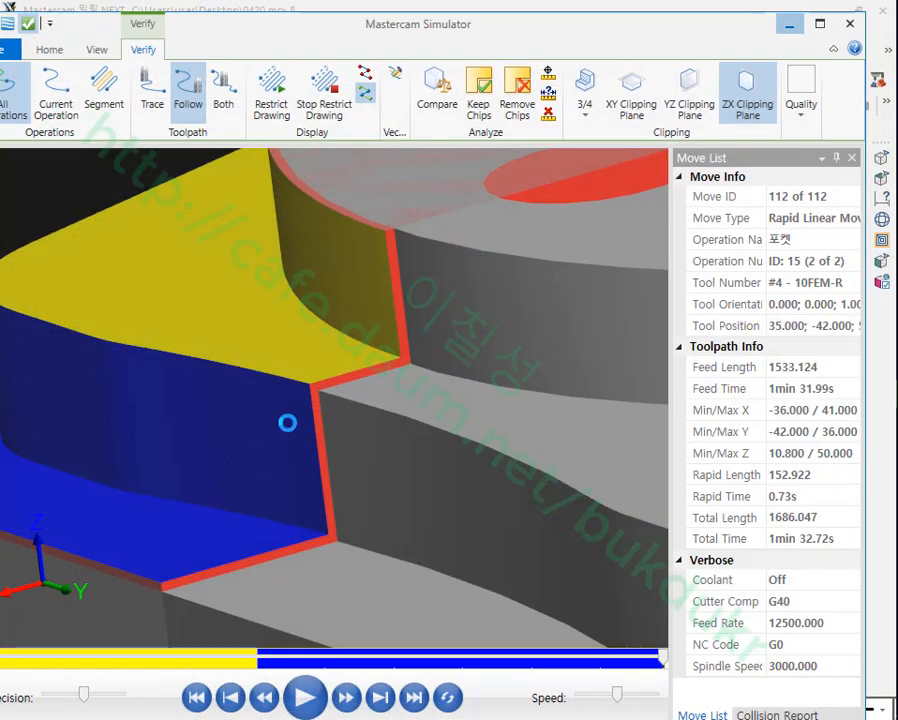
scroll(407, 513, down, 1)
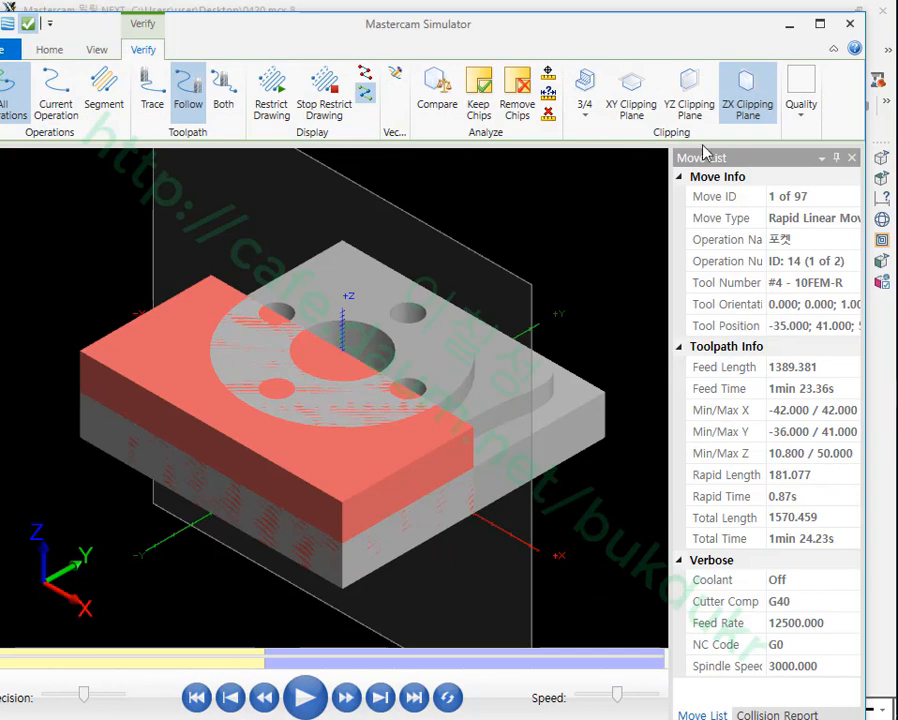
click(747, 95)
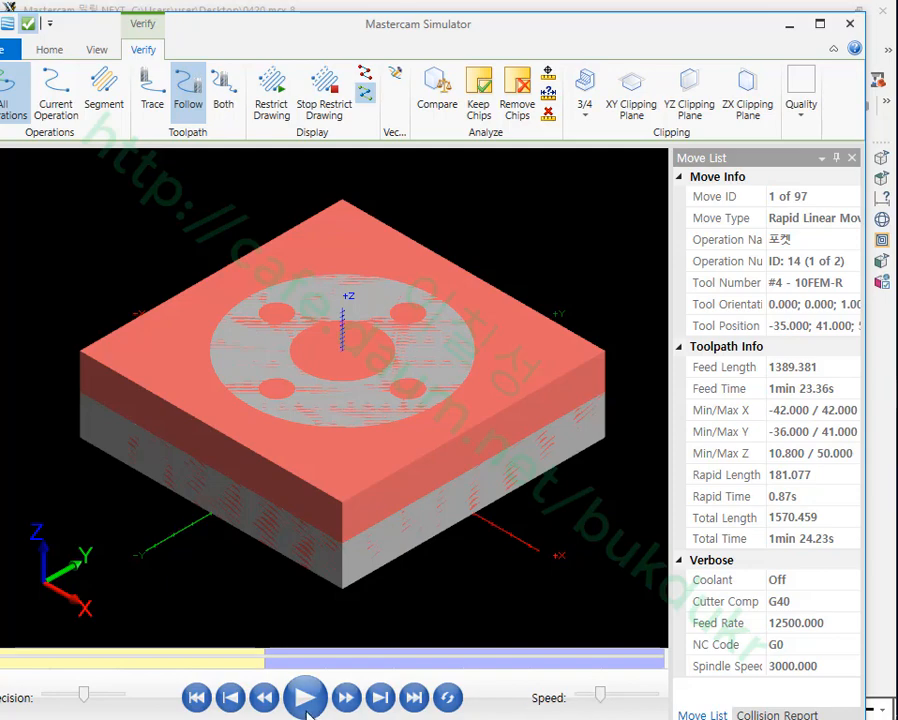
click(303, 700)
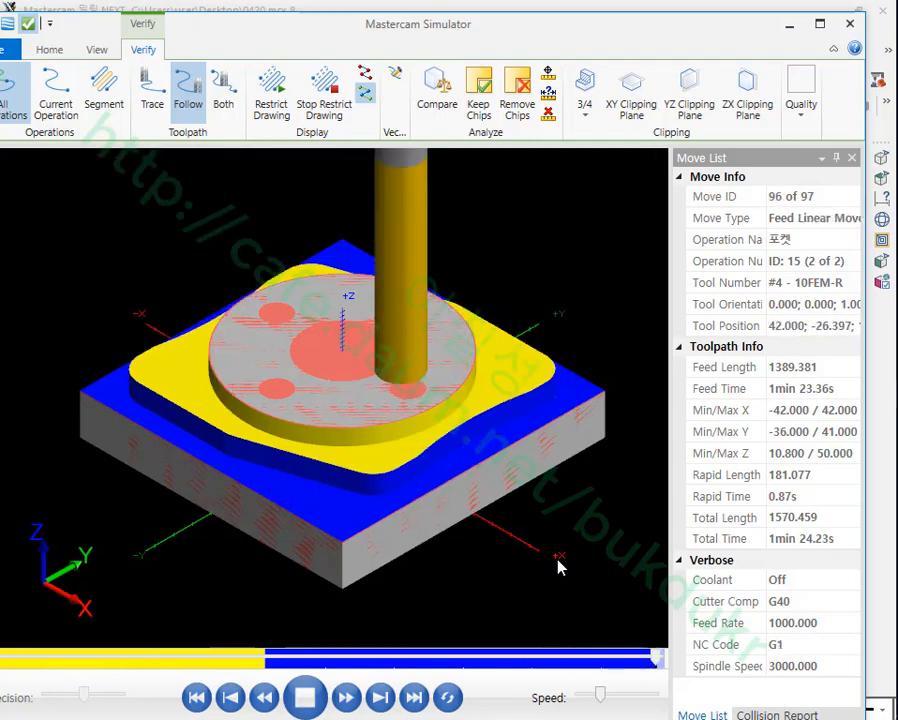
scroll(394, 482, up, 1)
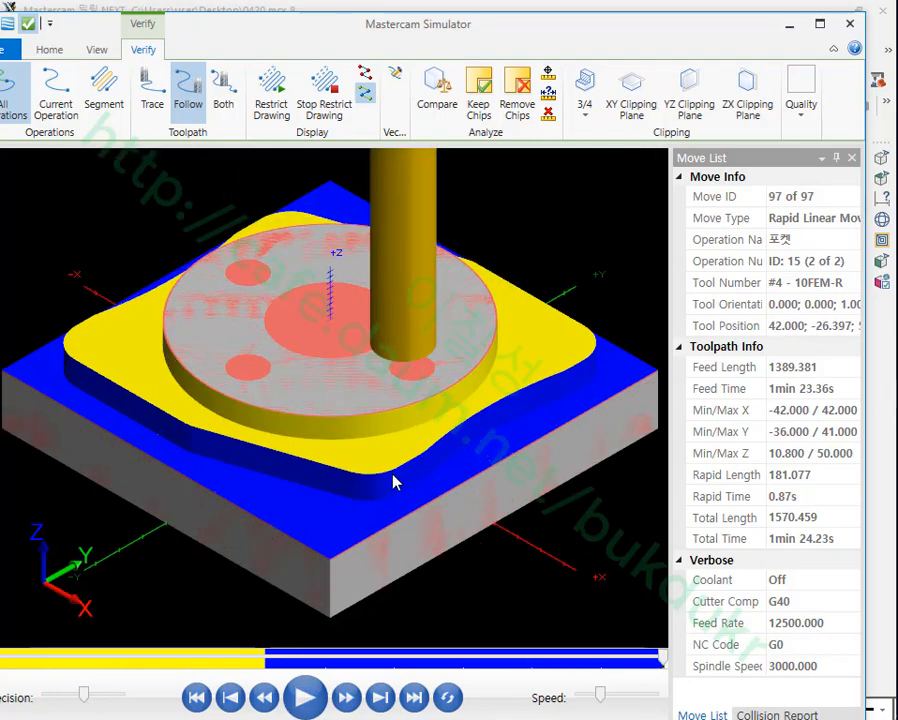
middle_drag(395, 481, 413, 468)
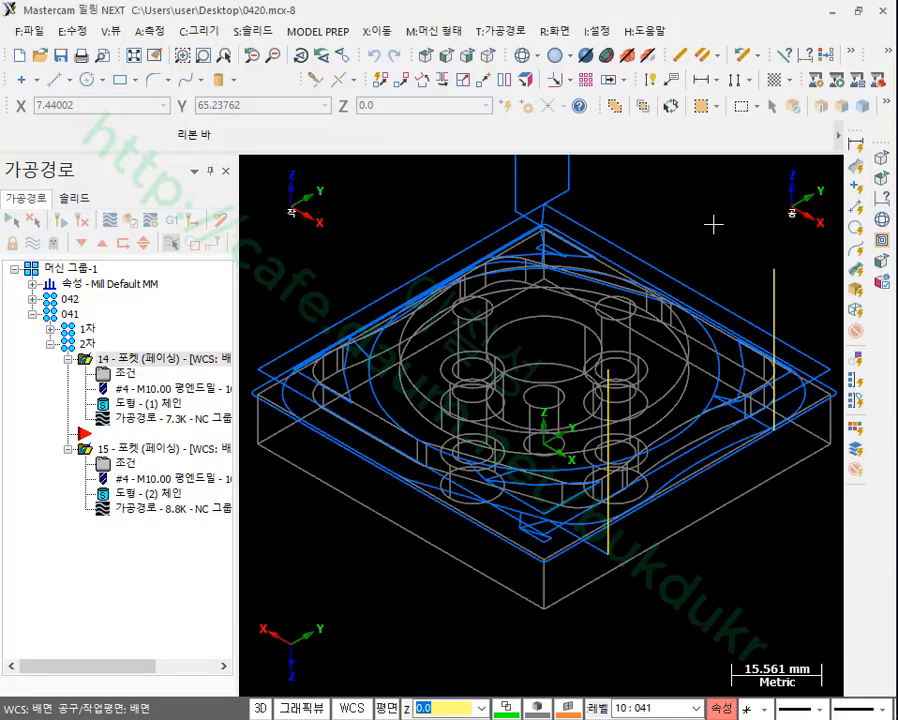
scroll(586, 378, down, 3)
scroll(580, 370, up, 1)
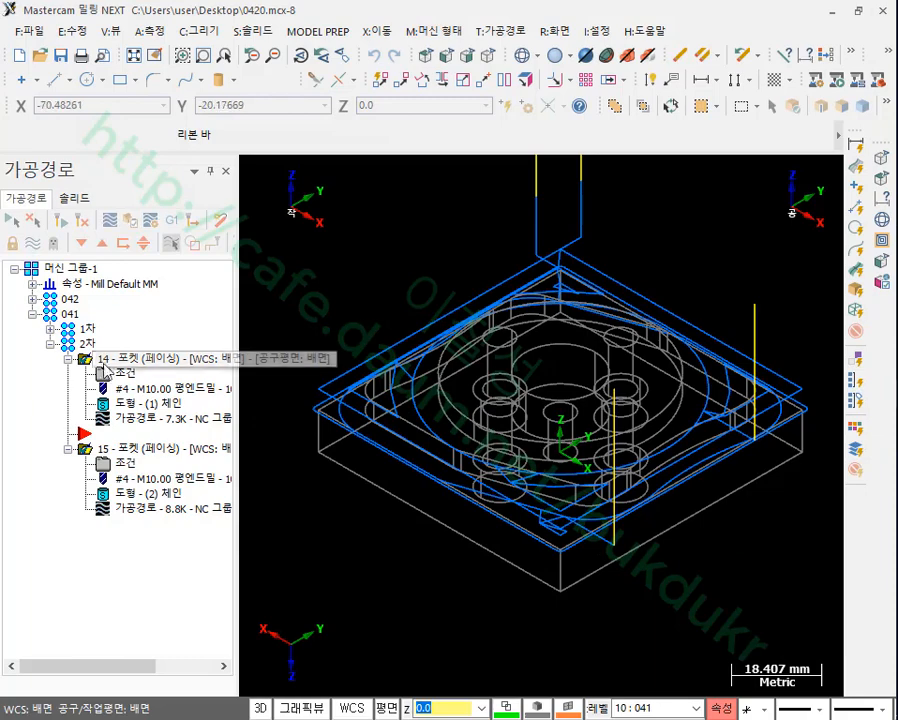
- Copy pocket operations 14 and 15 to the end of the 2차 group
click(68, 358)
click(86, 243)
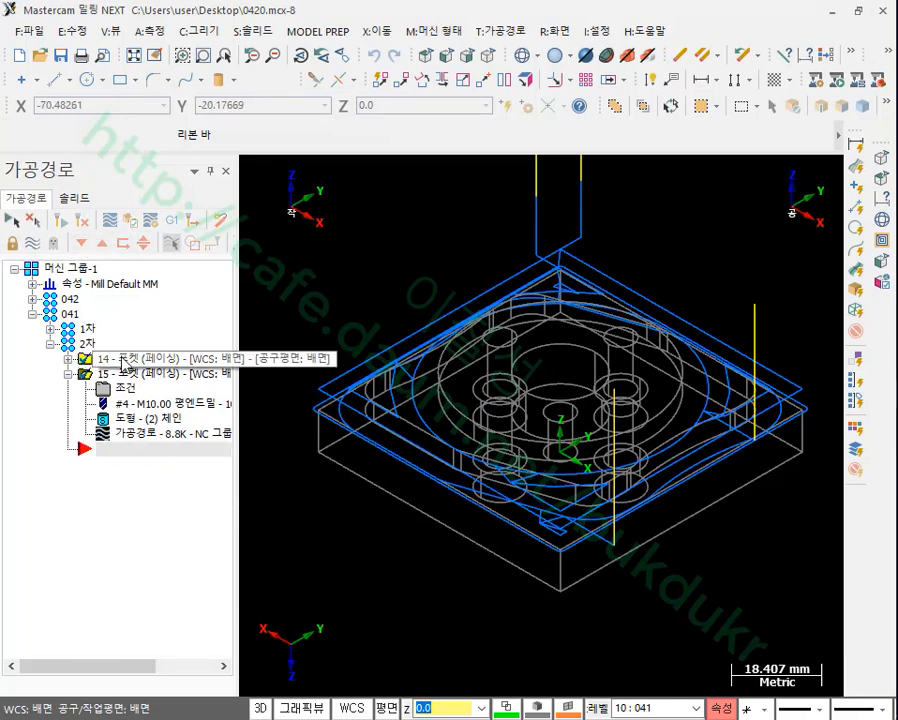
click(67, 373)
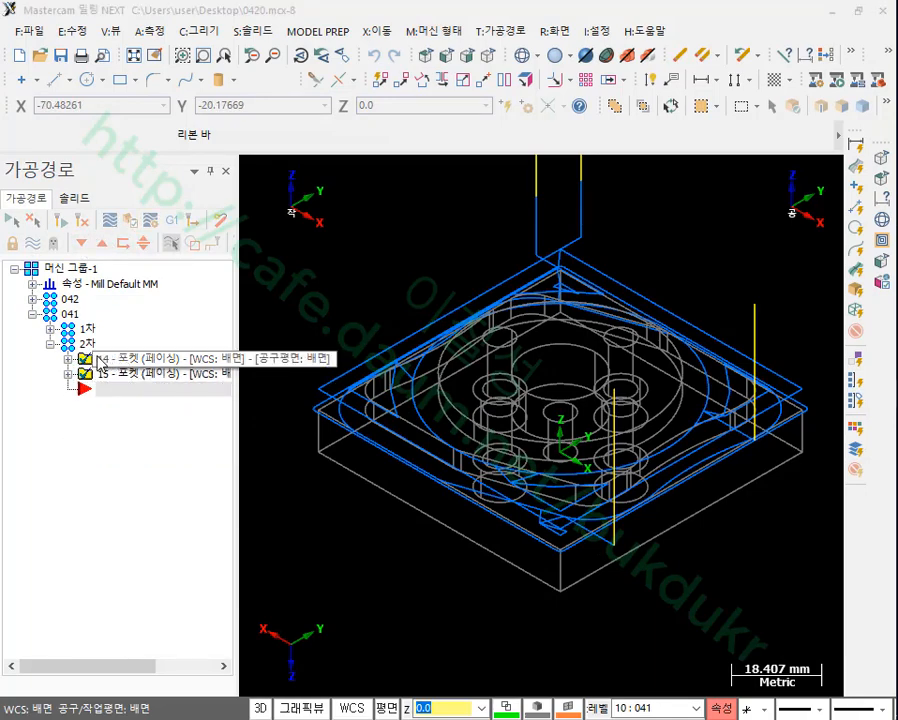
right_click(118, 467)
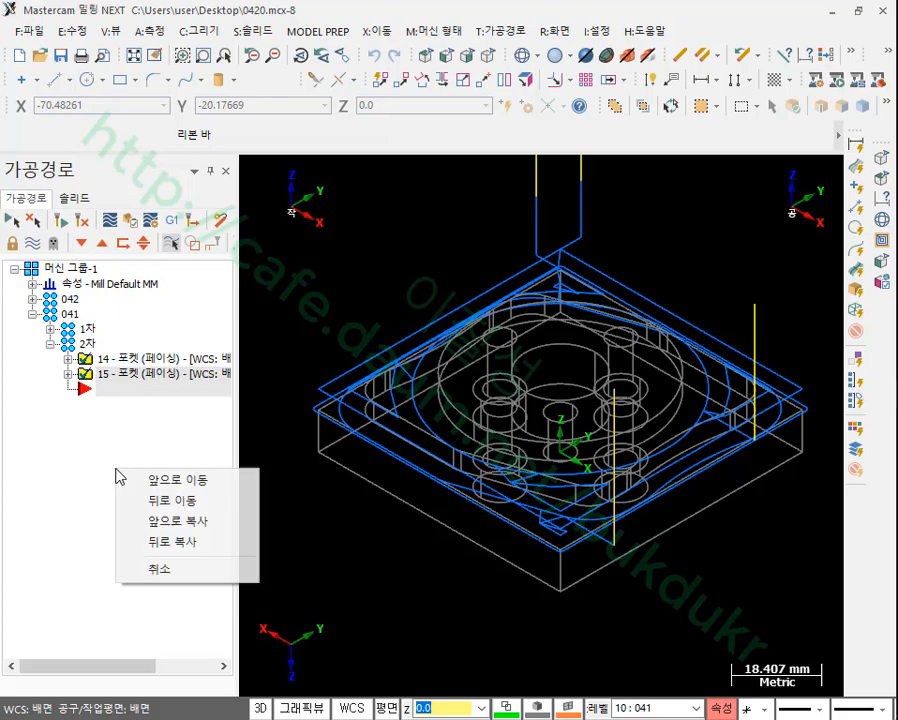
click(194, 541)
- Switch copied pocket 16 to tool 5 (10FEM-F) and set its wall and floor allowances (측벽면/바닥면 가공여유) to 0
click(68, 403)
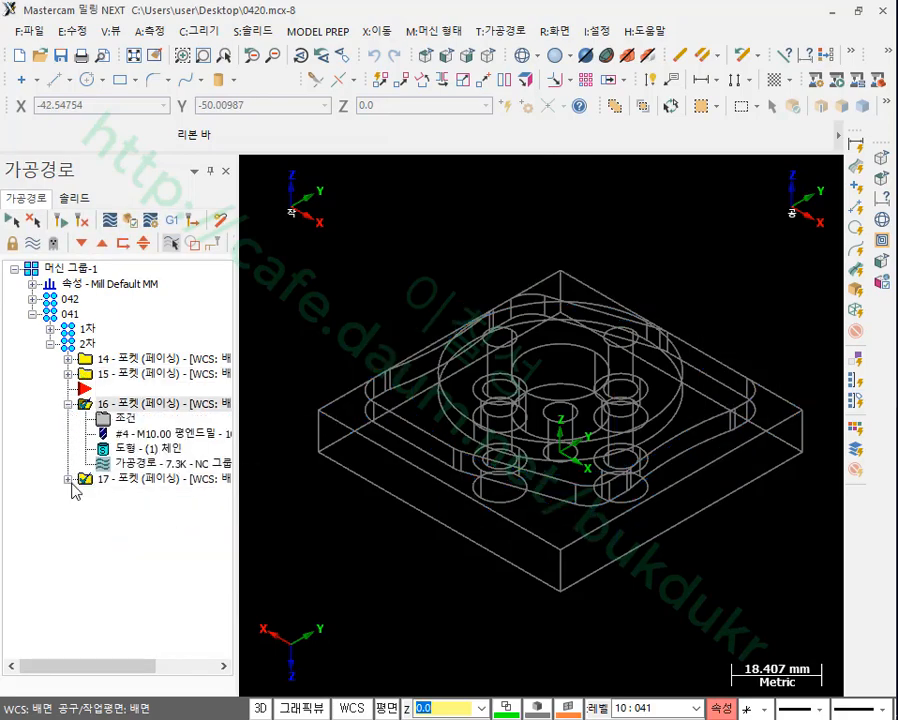
click(68, 479)
click(114, 420)
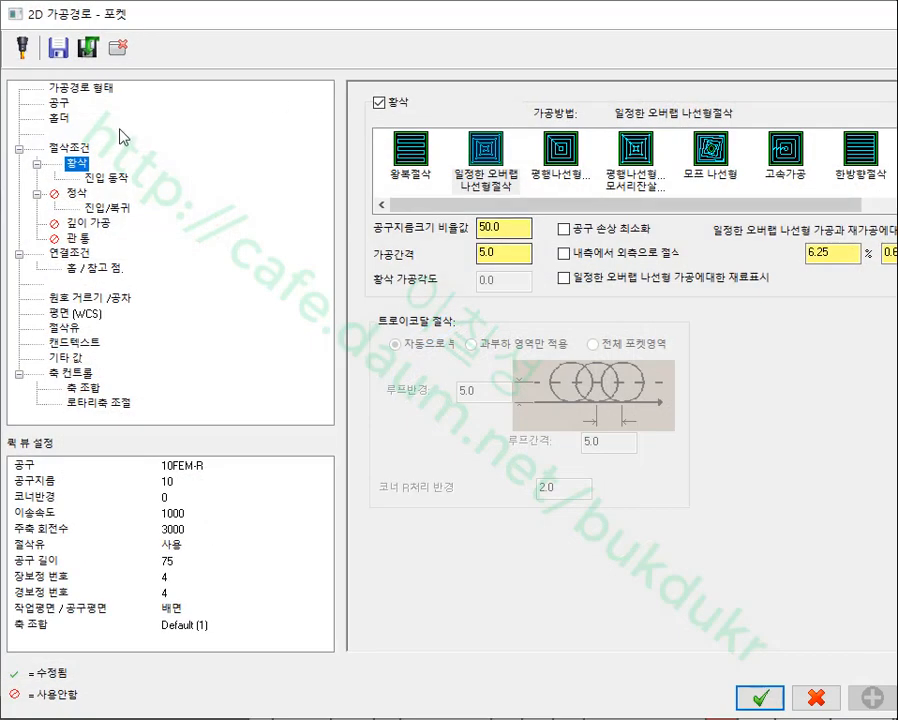
click(57, 102)
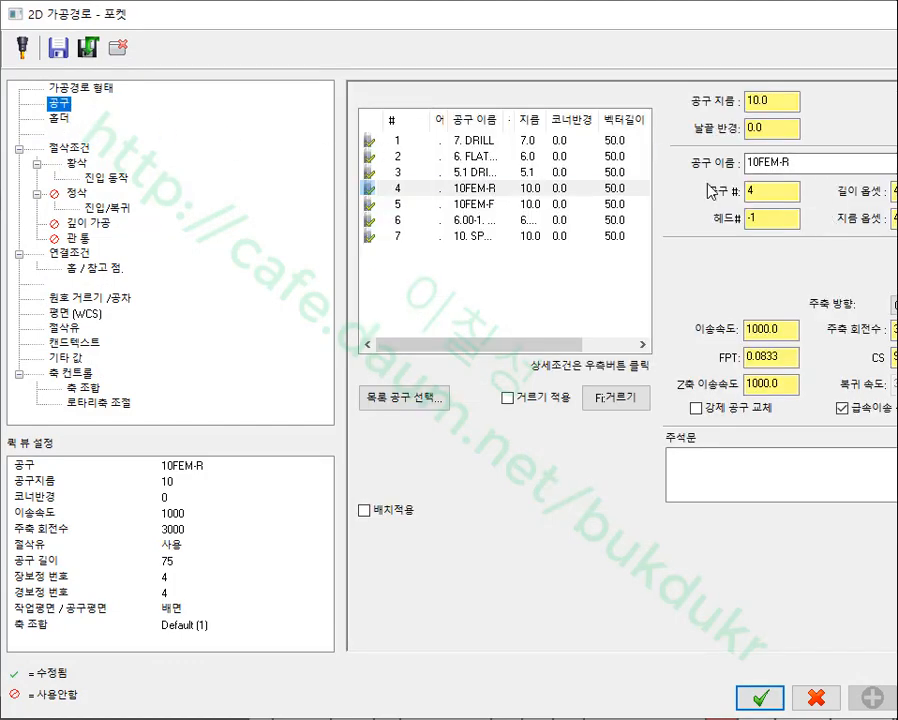
click(497, 204)
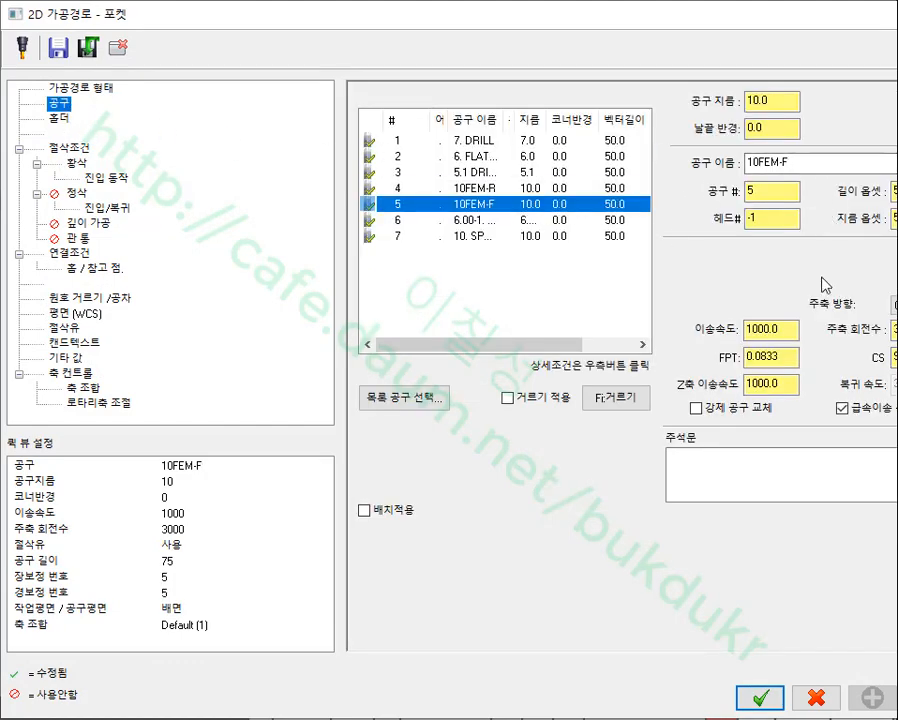
click(75, 150)
double_click(556, 451)
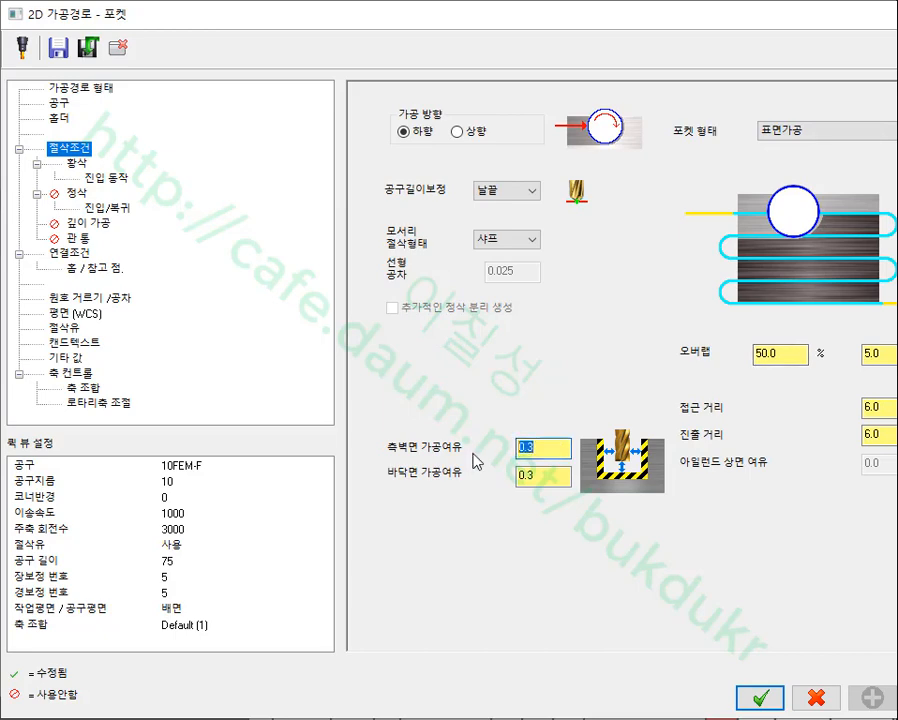
double_click(553, 477)
text(0)
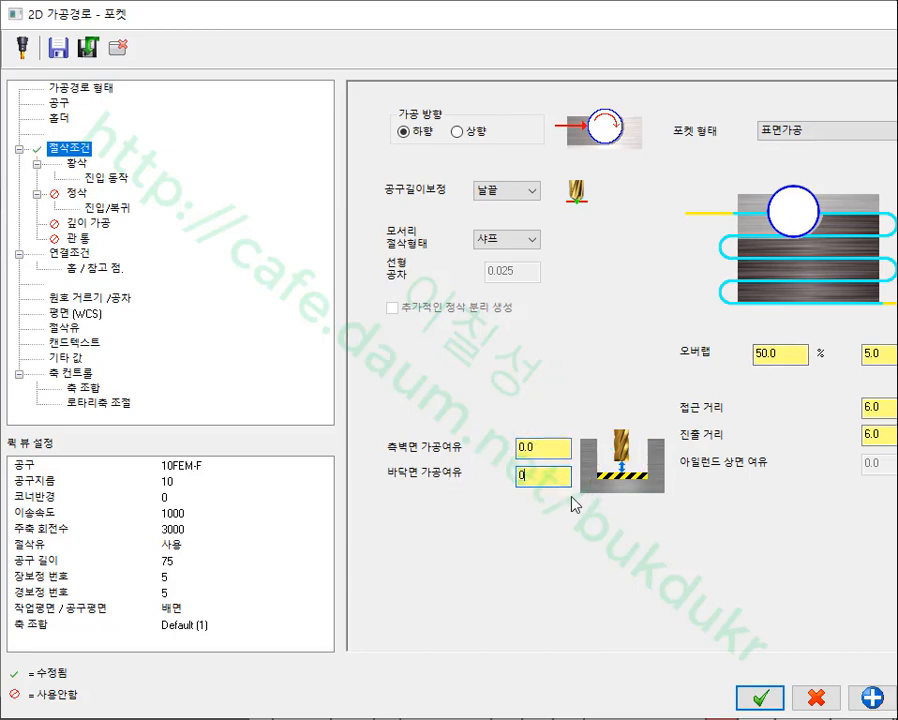
click(548, 447)
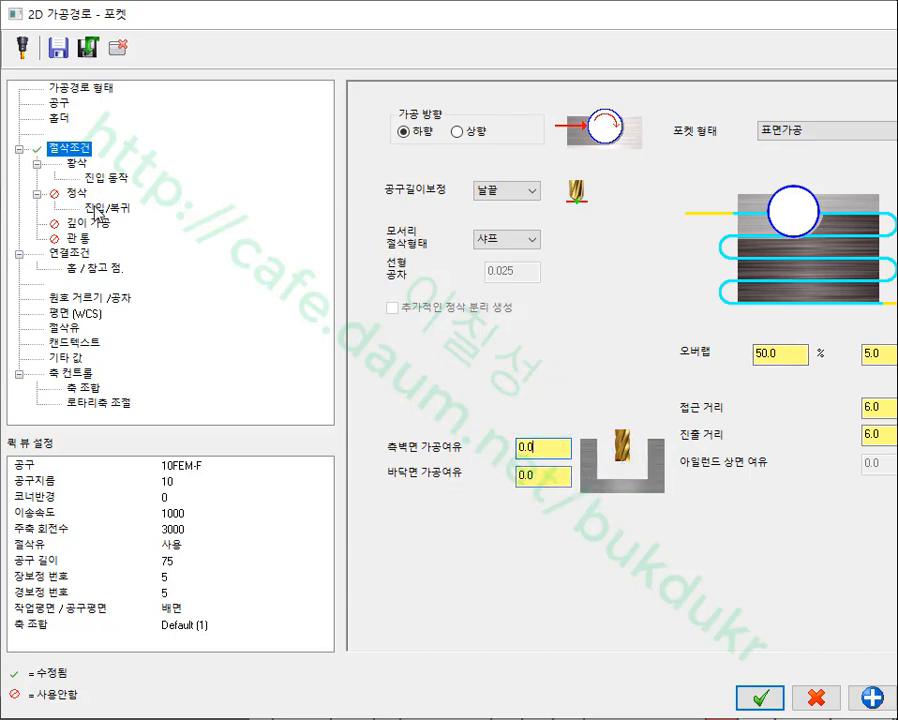
- Enable finishing (정삭) for pocket 16 with one 1.0 mm pass and outer-contour finishing (외측윤곽 정삭실행) turned off, and accept its parameters
click(77, 193)
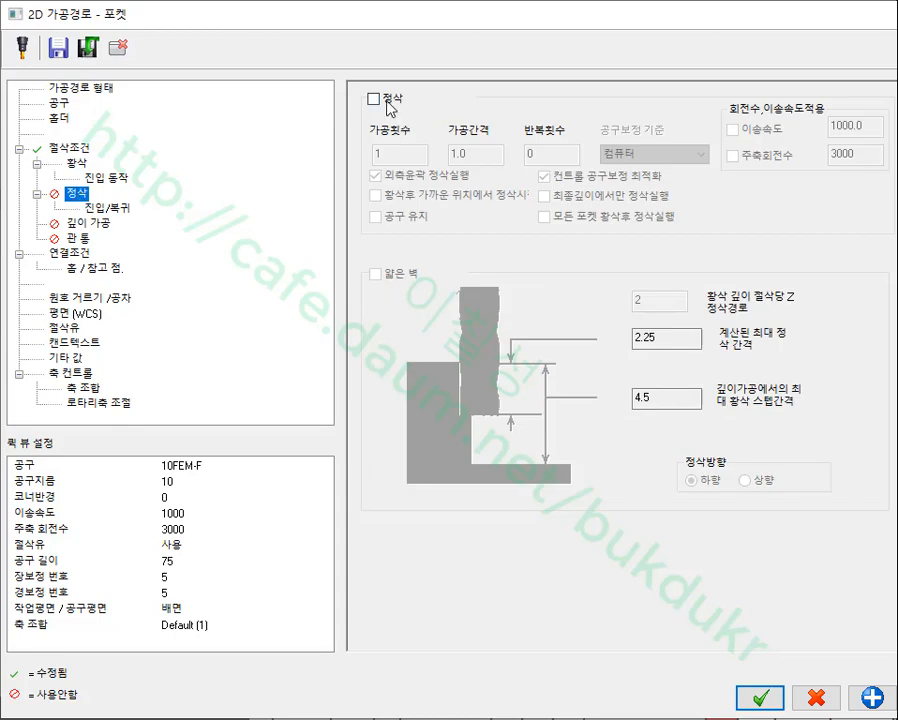
click(388, 103)
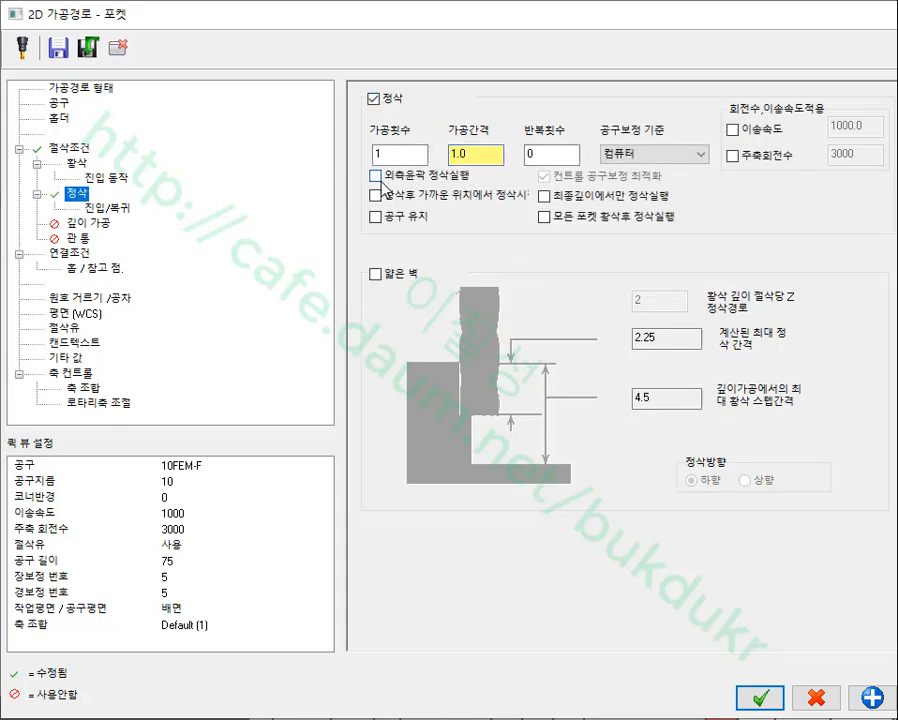
click(106, 208)
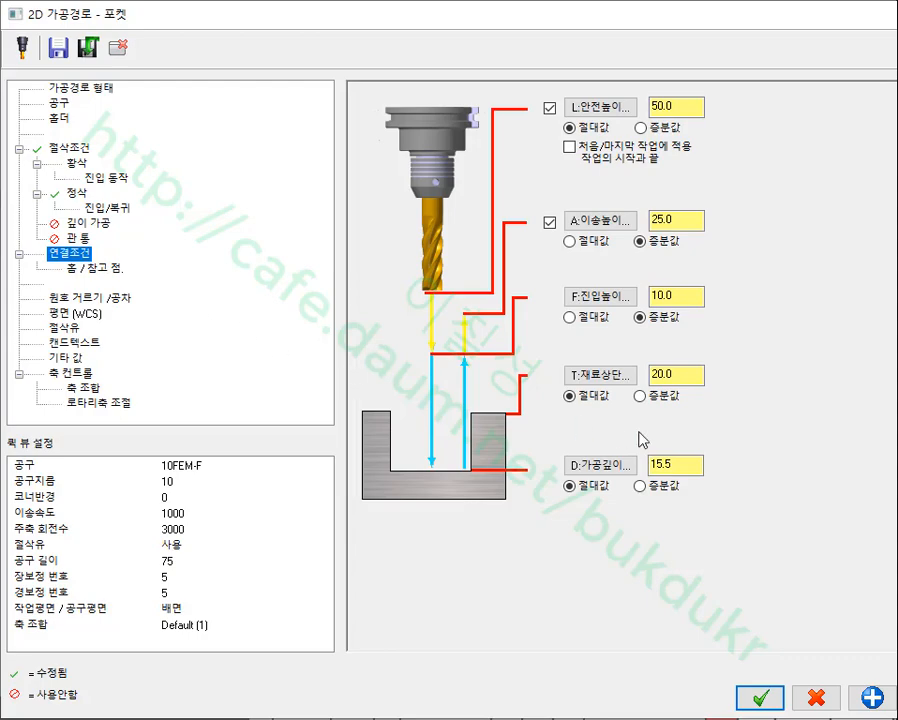
click(758, 700)
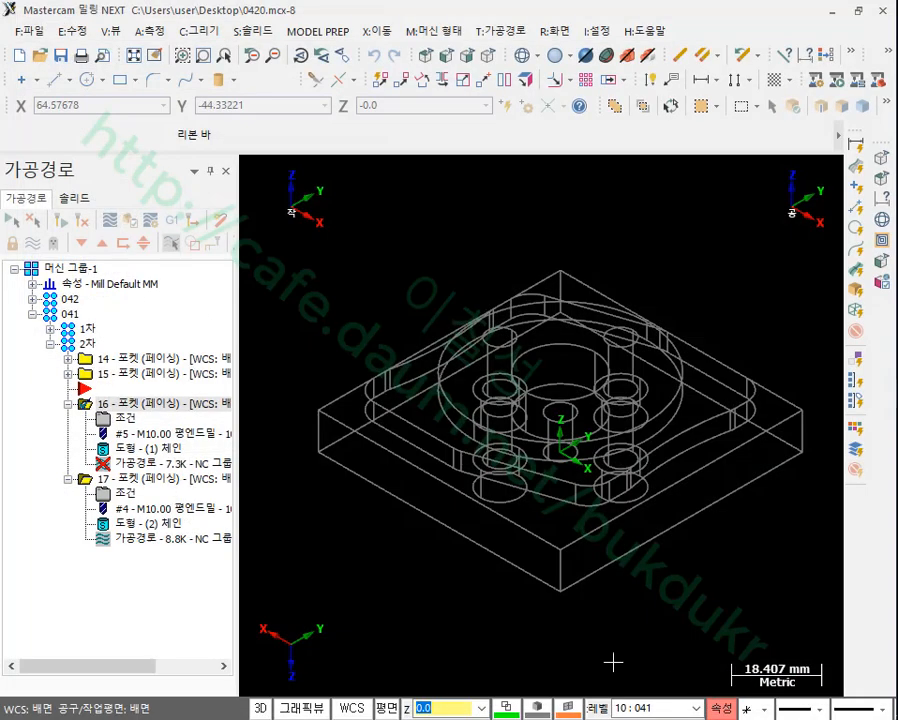
- Switch copied pocket 17 to tool 5 (10FEM-F) and set its wall and floor allowances to 0
click(104, 493)
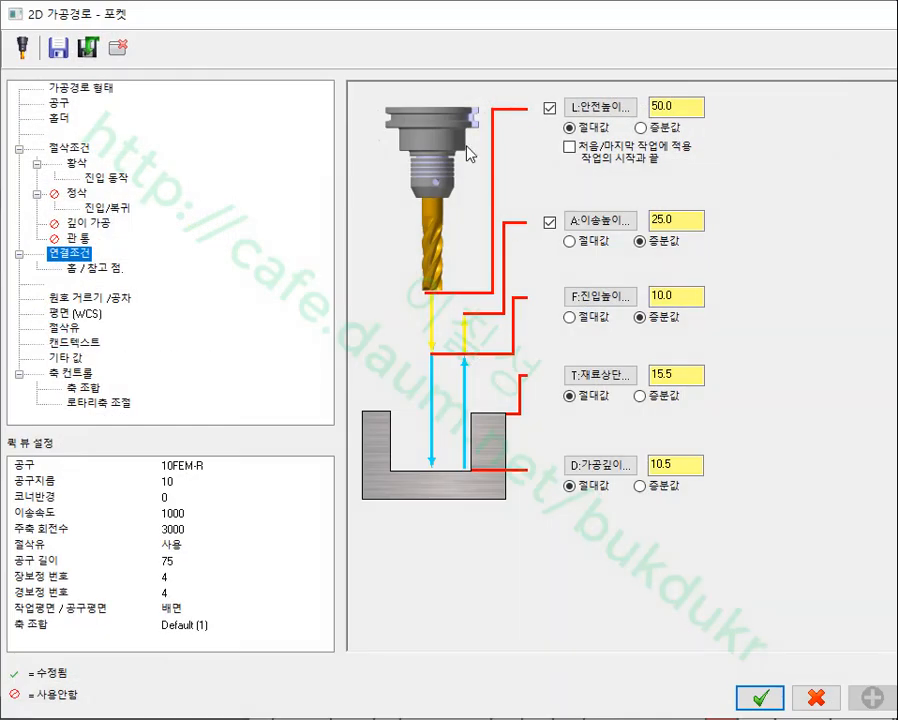
click(68, 148)
double_click(530, 447)
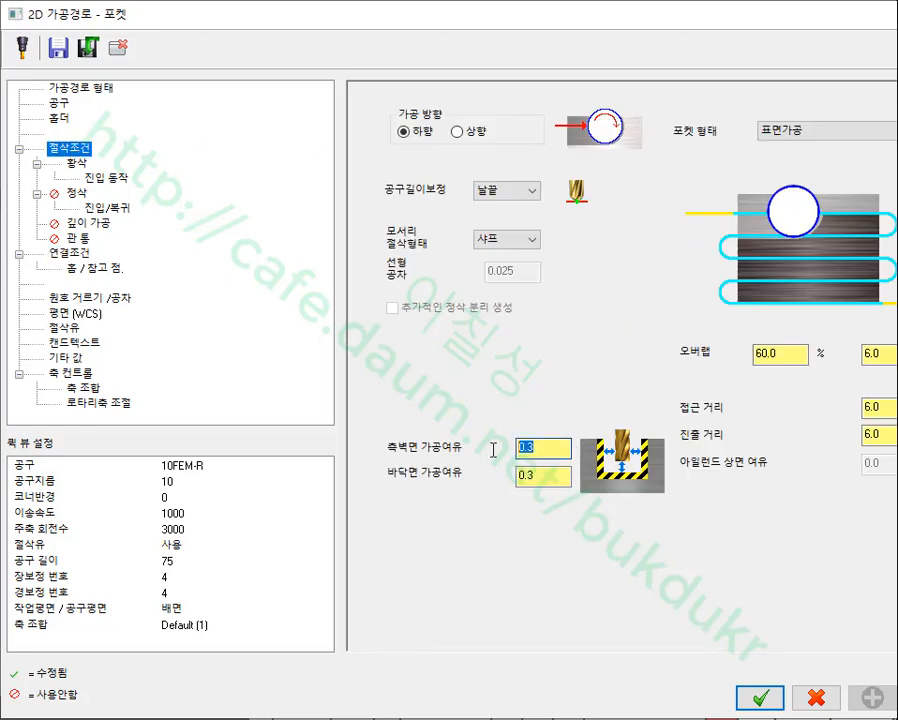
click(58, 102)
click(495, 204)
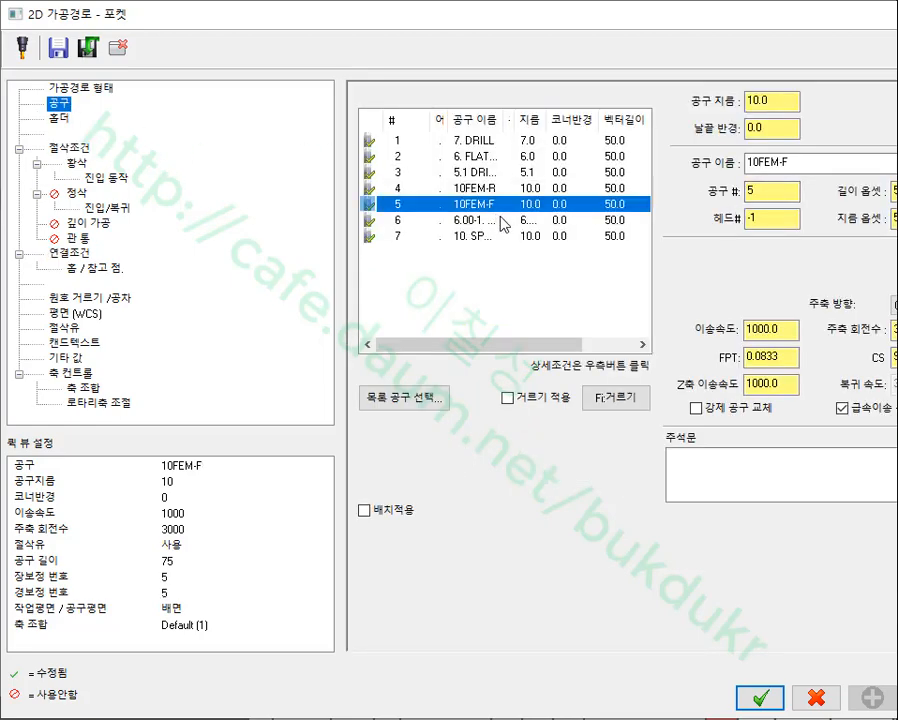
click(85, 150)
double_click(530, 476)
text(0)
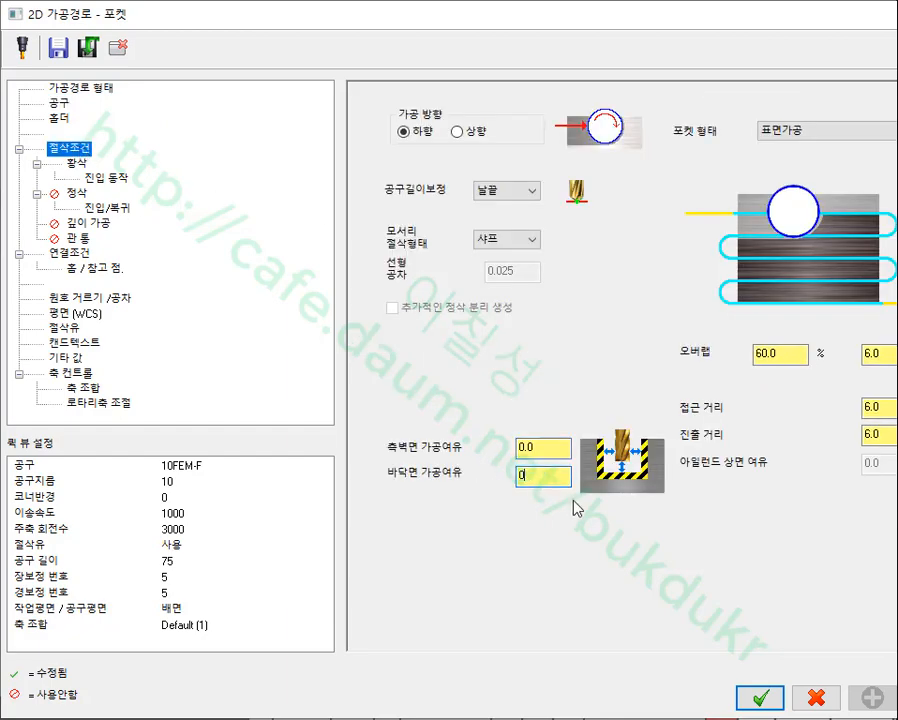
- Enable finishing (정삭) for pocket 17 with one 1.0 mm pass, keep outer-contour finishing on, and accept its parameters
click(76, 163)
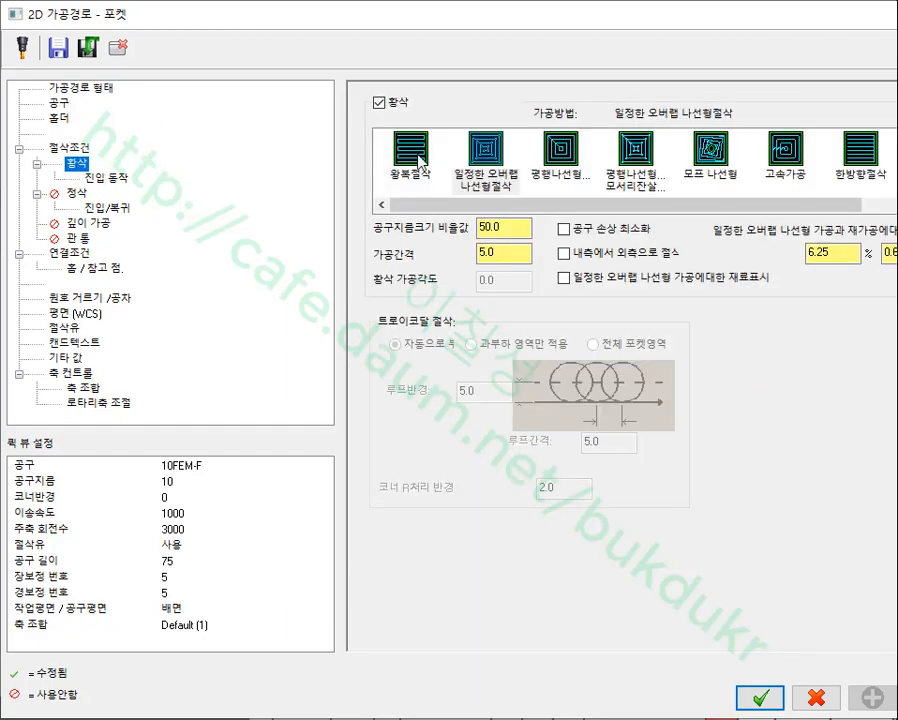
click(112, 179)
click(76, 193)
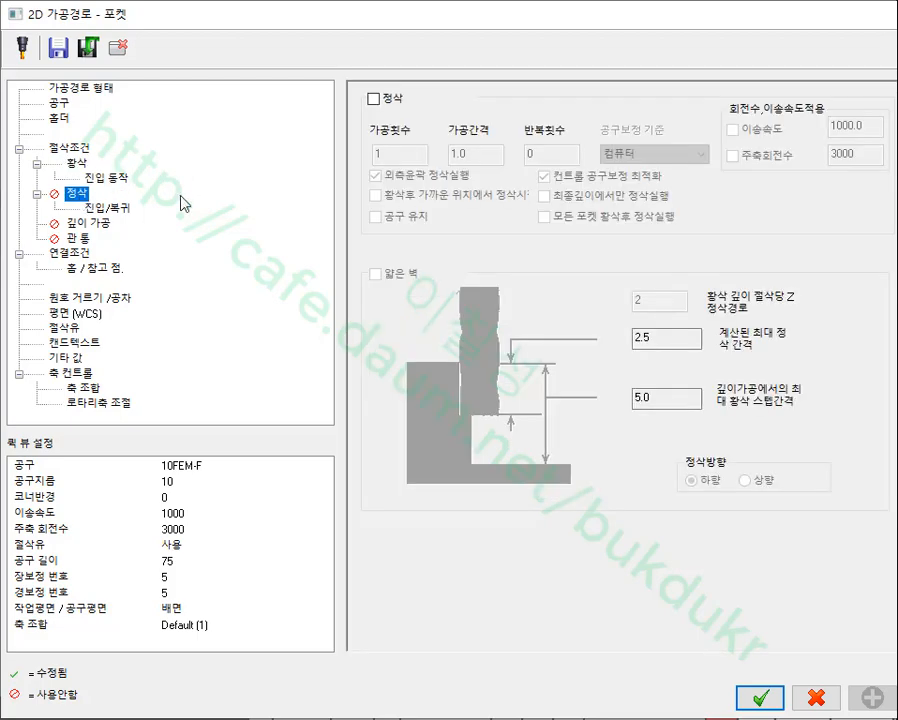
click(388, 100)
click(106, 208)
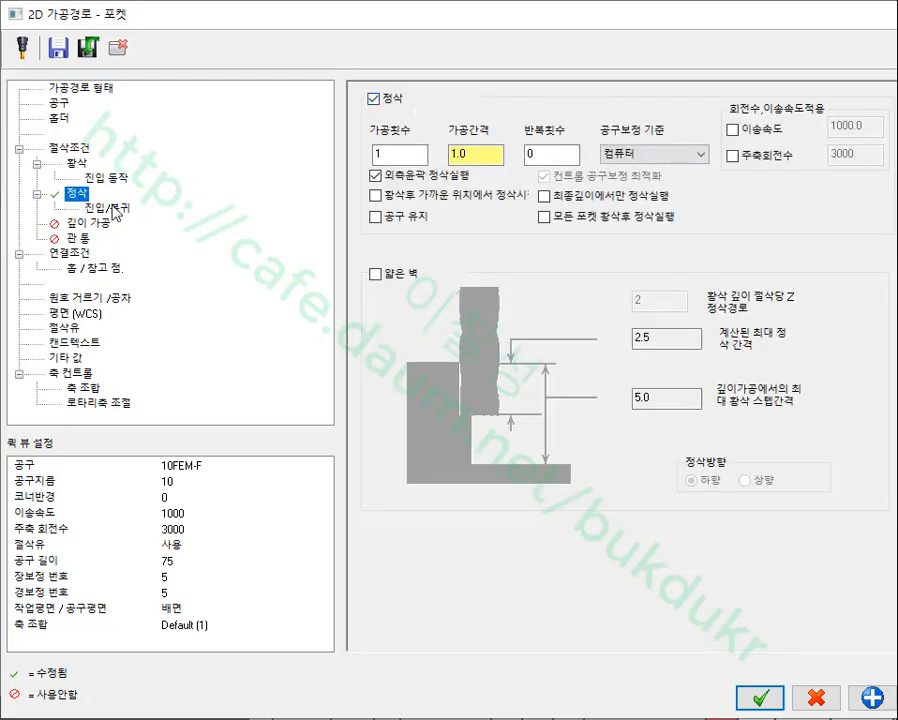
click(120, 253)
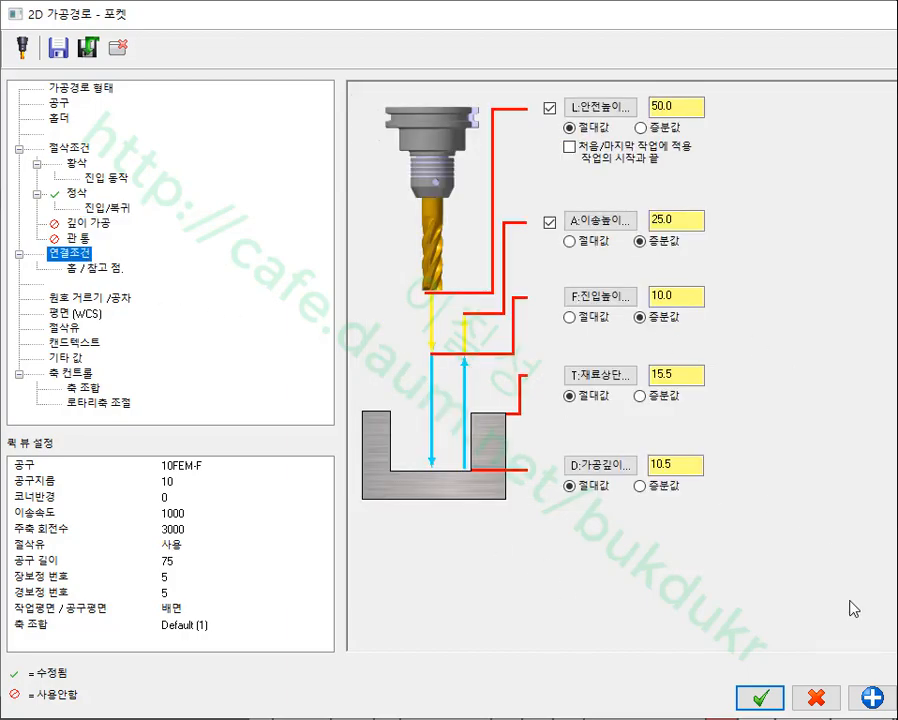
click(761, 696)
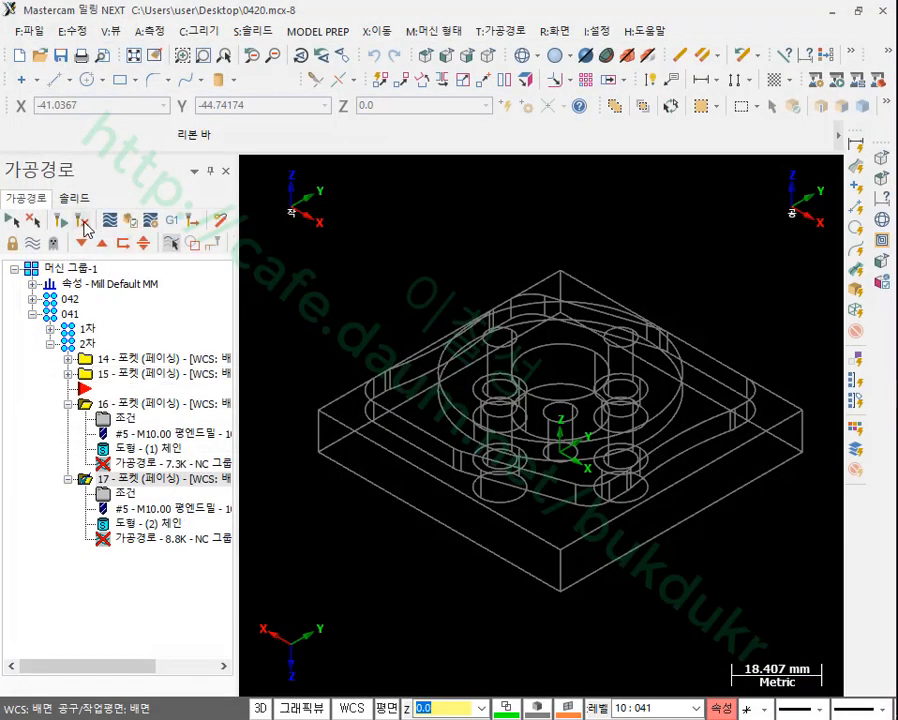
- Regenerate the toolpaths of pockets 16 and 17 and collapse both operations in the tree
click(84, 224)
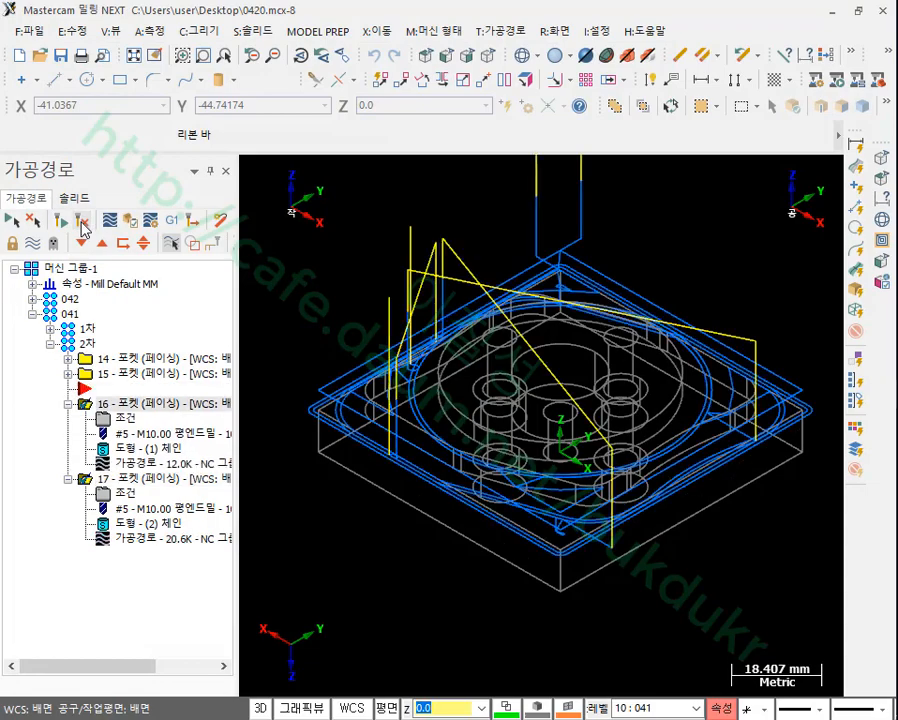
click(69, 405)
click(69, 420)
- Open the cutting simulation for all 2차 group operations and make it stop at each operation change
click(85, 343)
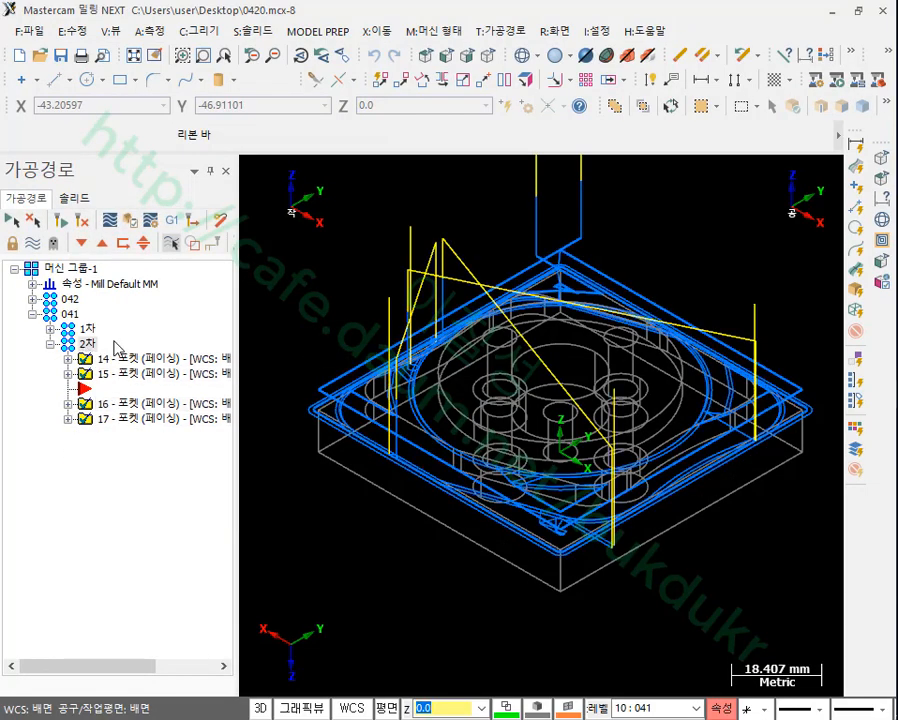
click(129, 214)
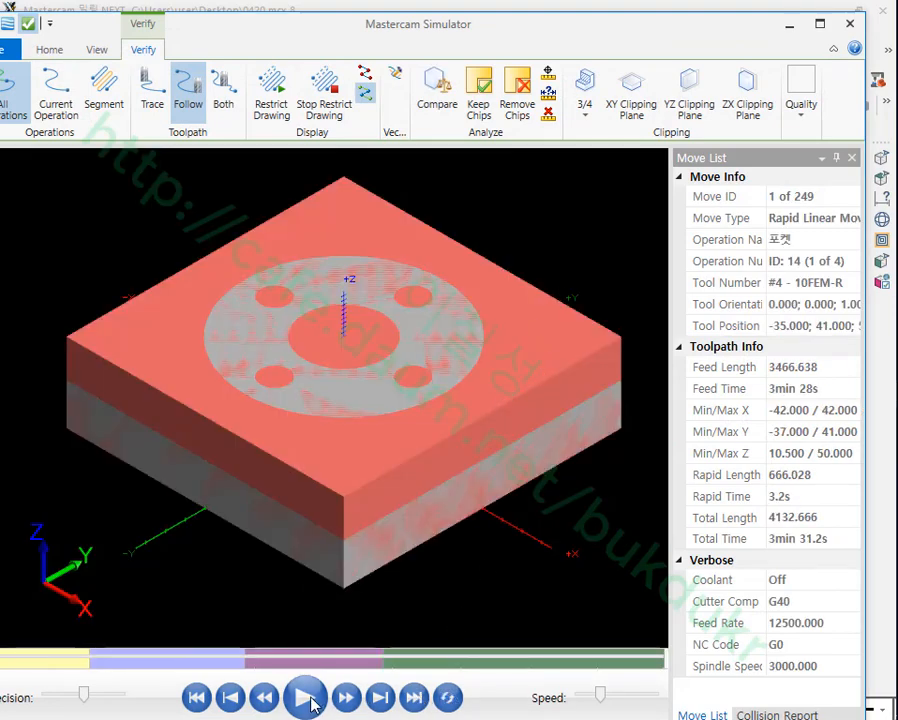
click(49, 50)
click(146, 74)
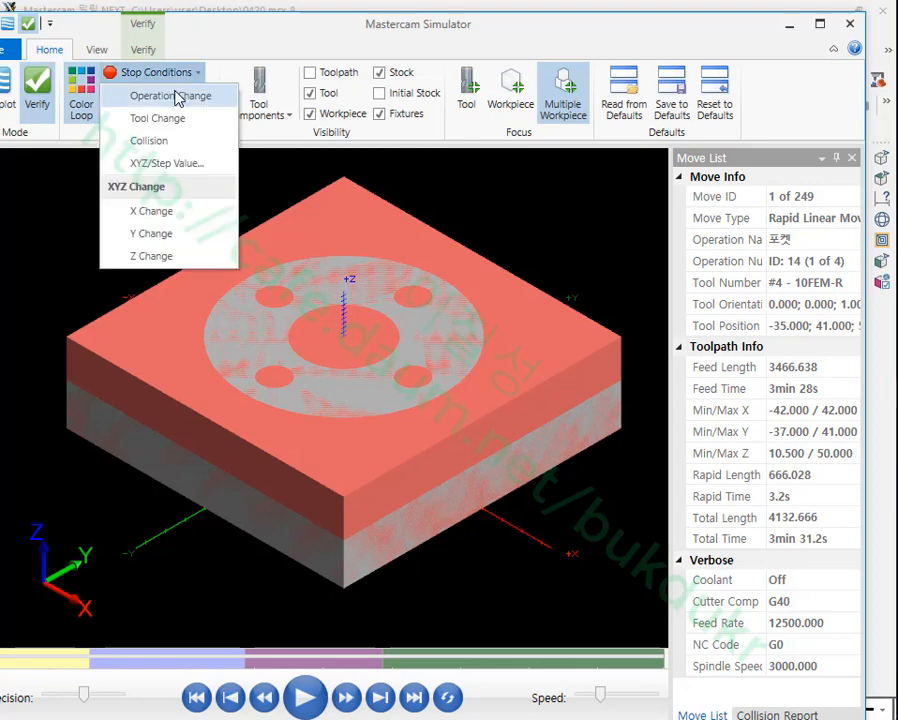
click(168, 97)
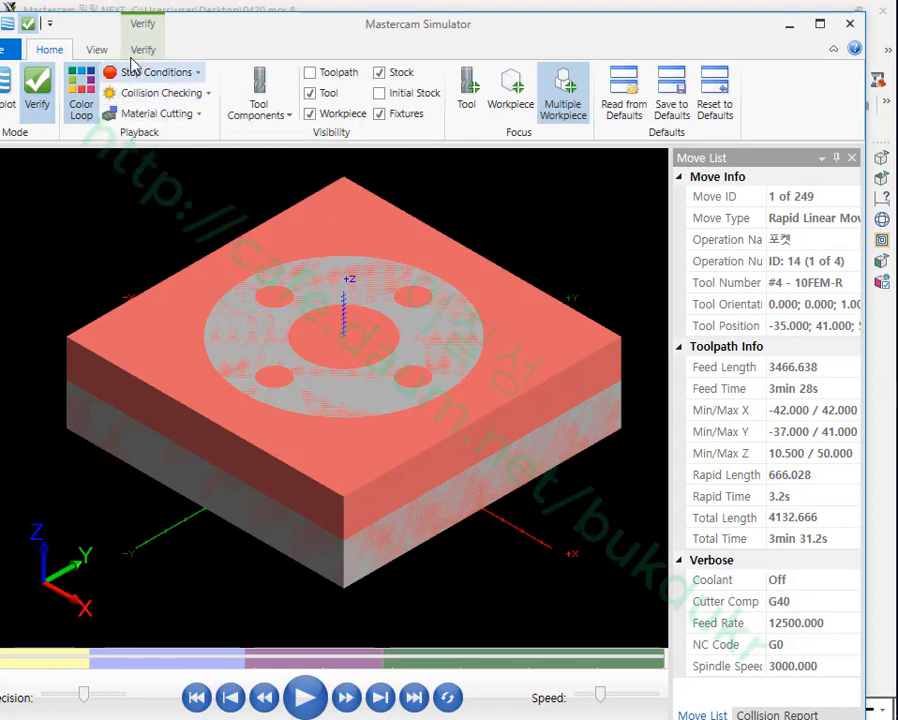
- Run the 2차 simulation through its operation stops, from 10FEM-R roughing to the end of 10FEM-F finishing
click(307, 700)
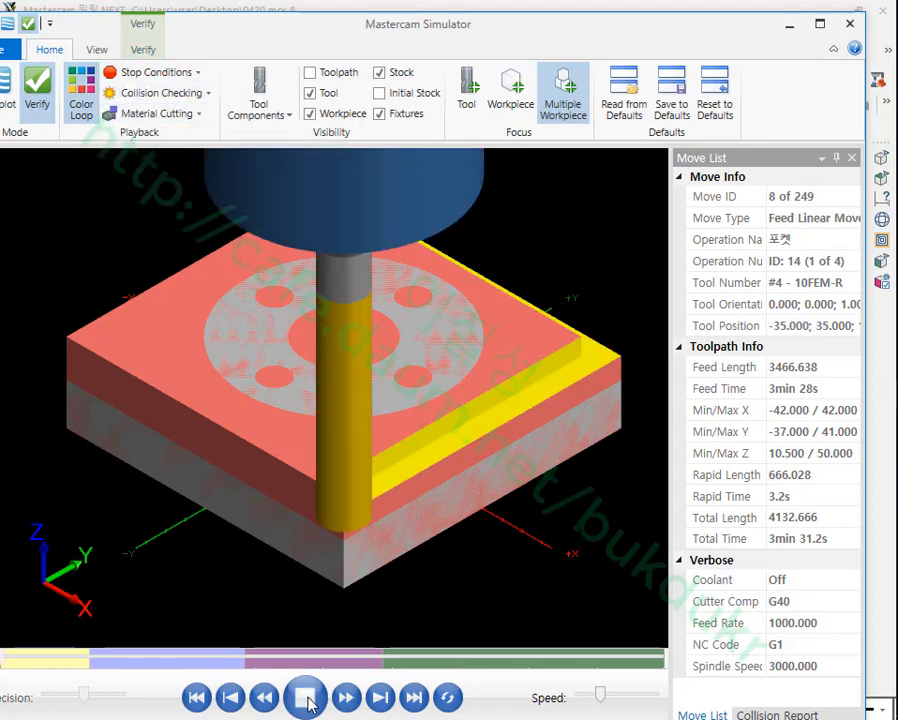
click(307, 700)
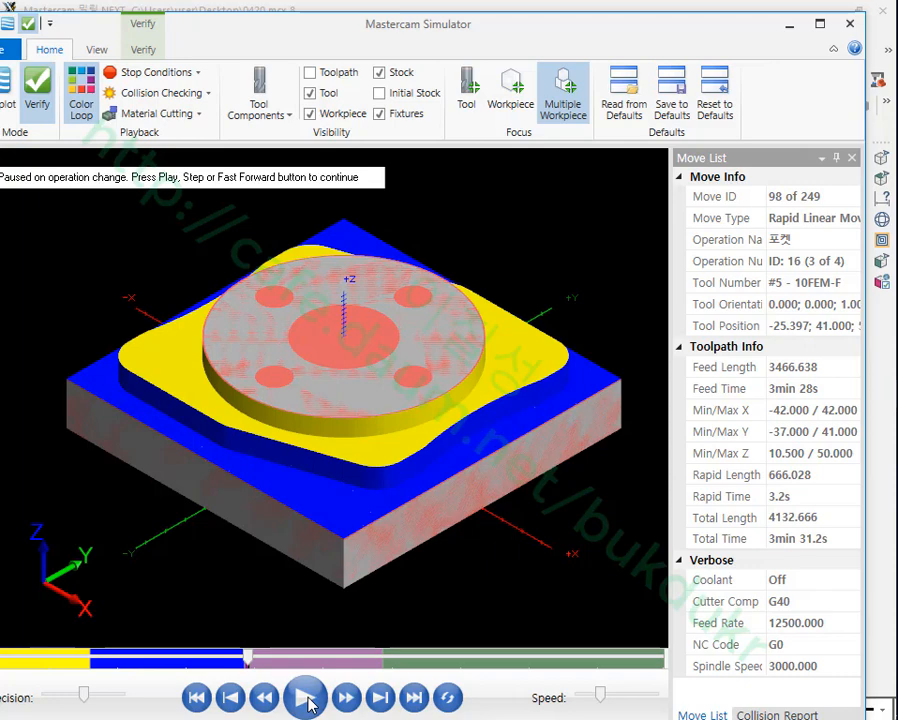
click(307, 700)
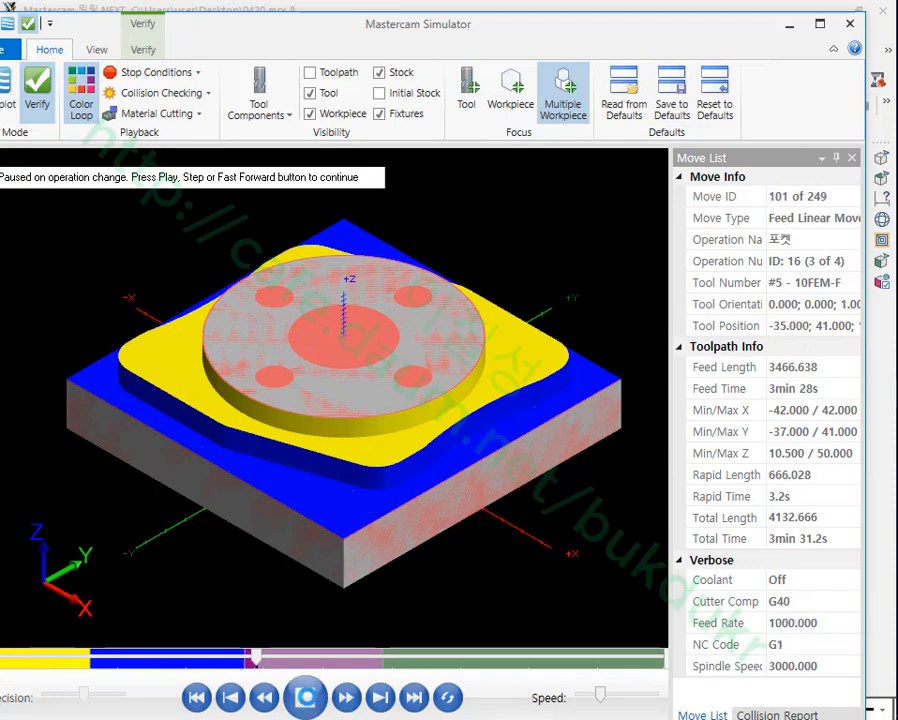
click(303, 698)
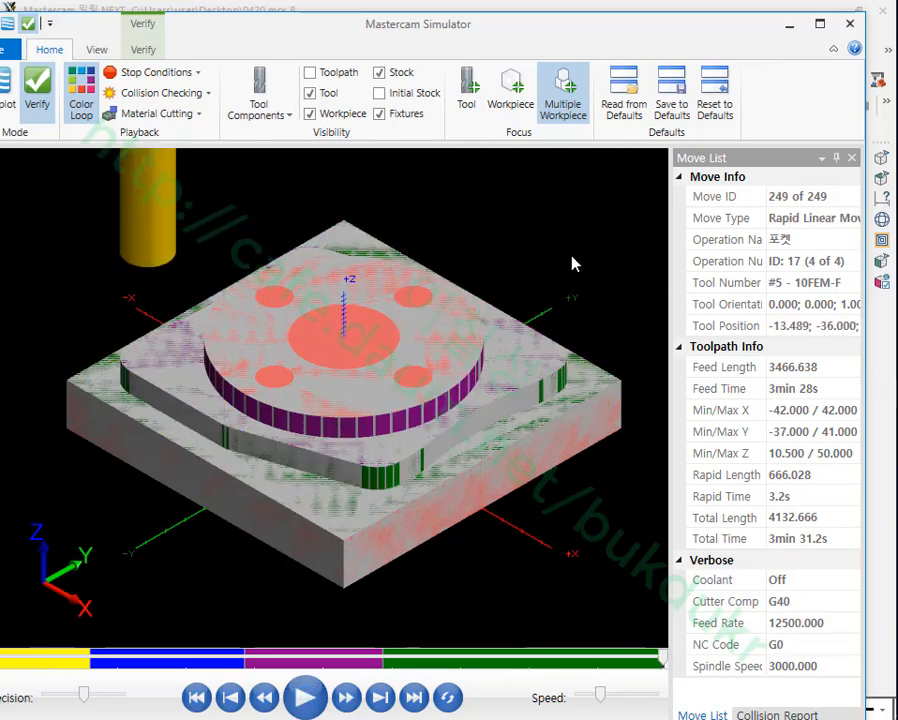
- Hide the workpiece model in the simulator and inspect the finished boss and curved step up close
click(311, 114)
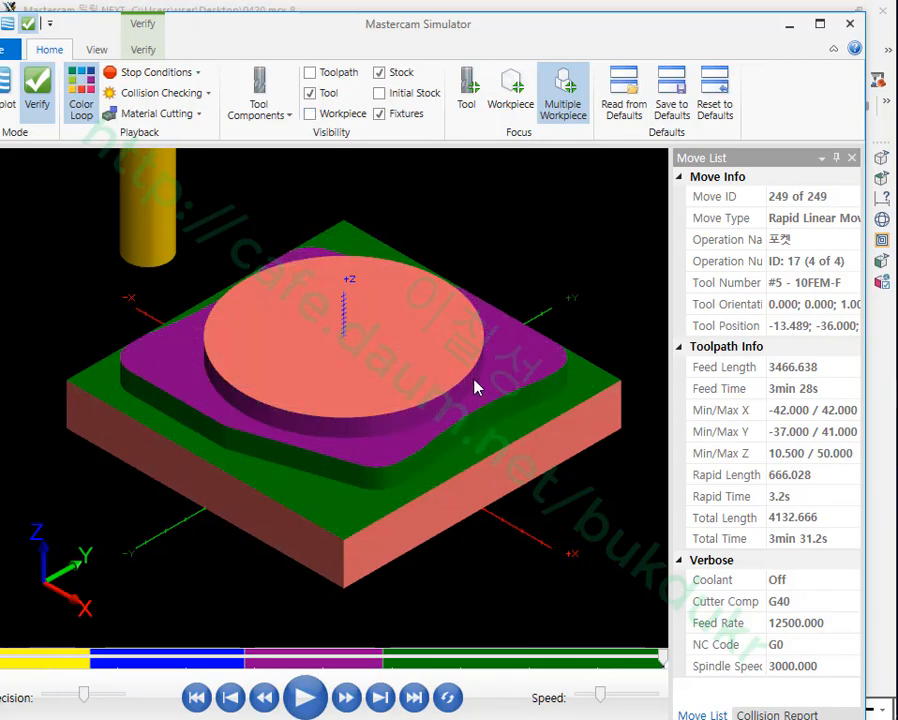
mouse_move(476, 387)
middle_down()
mouse_move(410, 368)
mouse_move(438, 426)
mouse_move(489, 391)
mouse_move(495, 397)
mouse_move(463, 371)
mouse_move(476, 377)
middle_up()
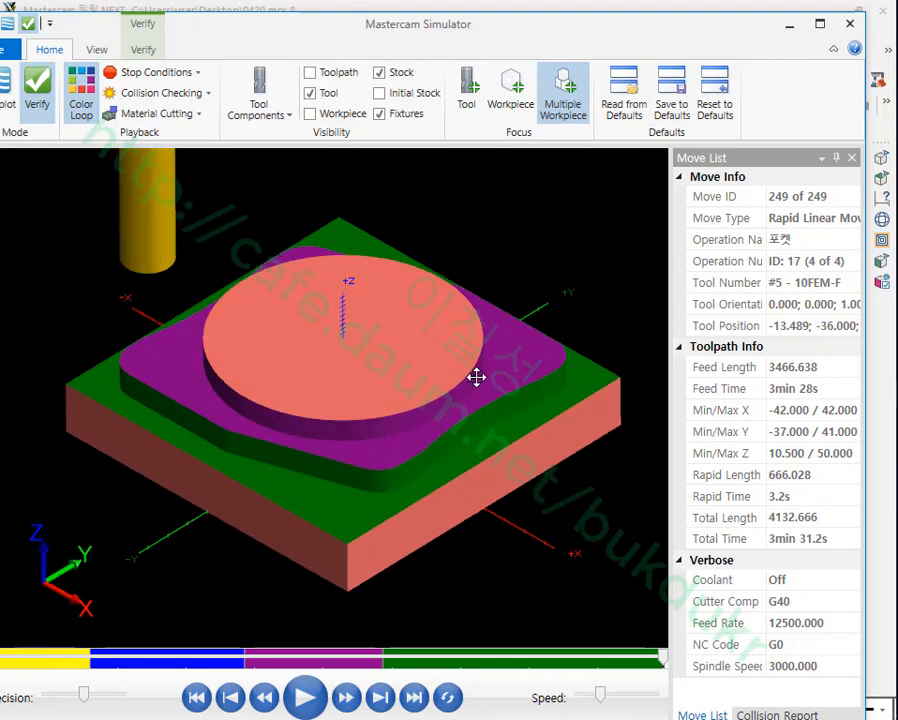
scroll(369, 524, up, 2)
scroll(417, 510, down, 1)
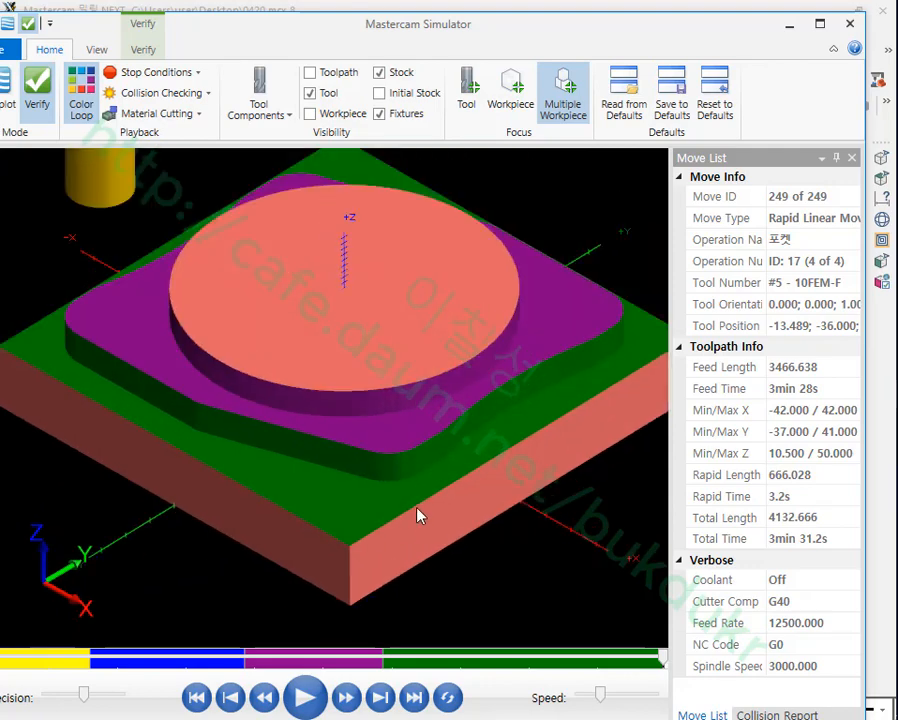
- Compare the simulated 2차 stock with the workpiece model using the default tolerance ranges
click(145, 50)
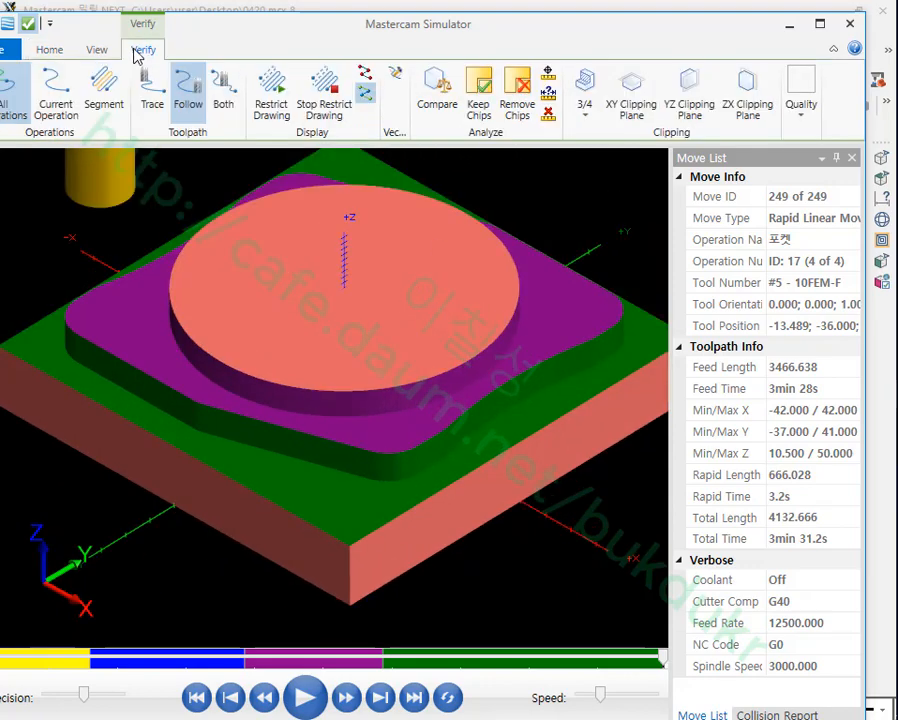
click(440, 98)
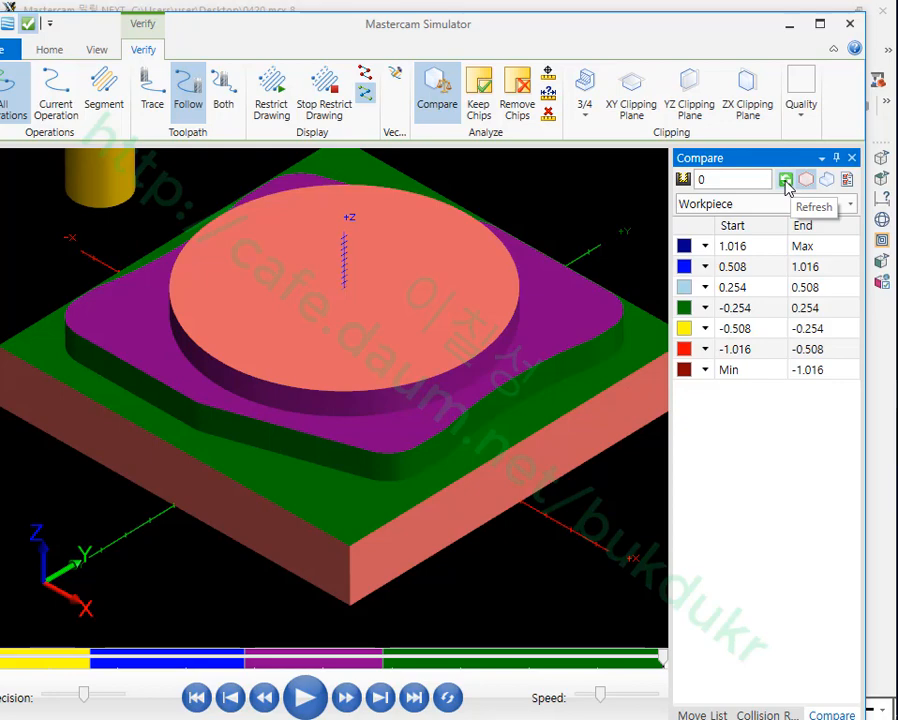
click(786, 181)
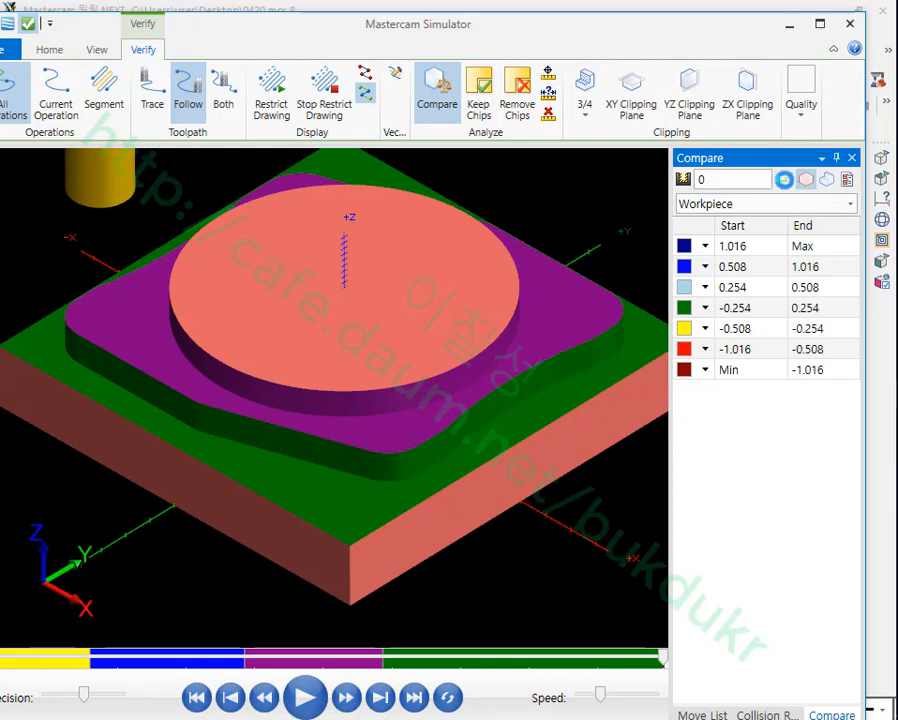
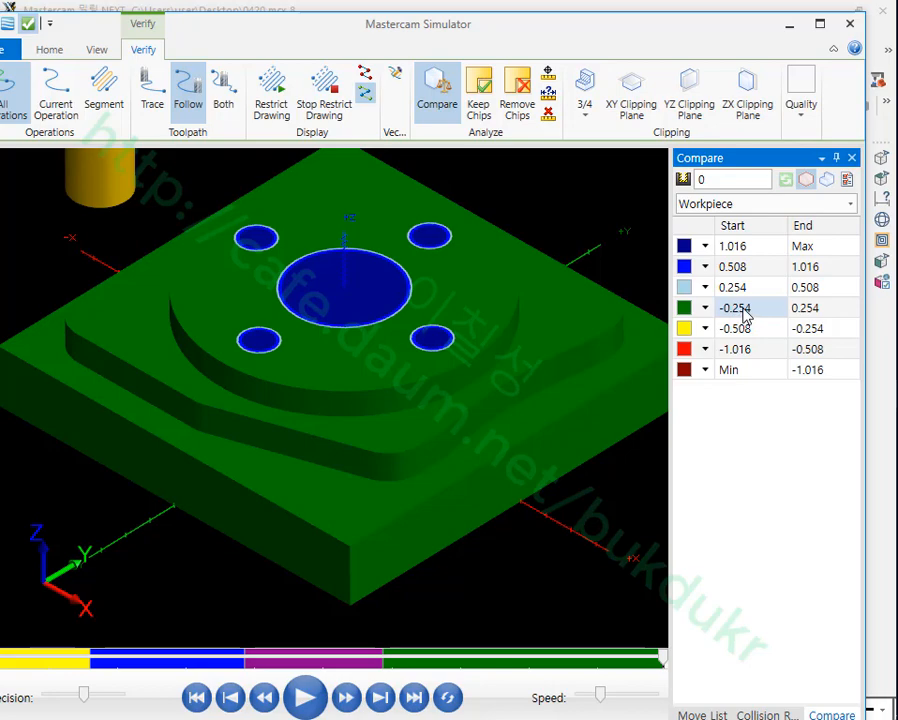
- Set the green comparison range to -0.05 through 0.05, refresh the comparison and inspect the boss and curved step
click(745, 315)
click(745, 312)
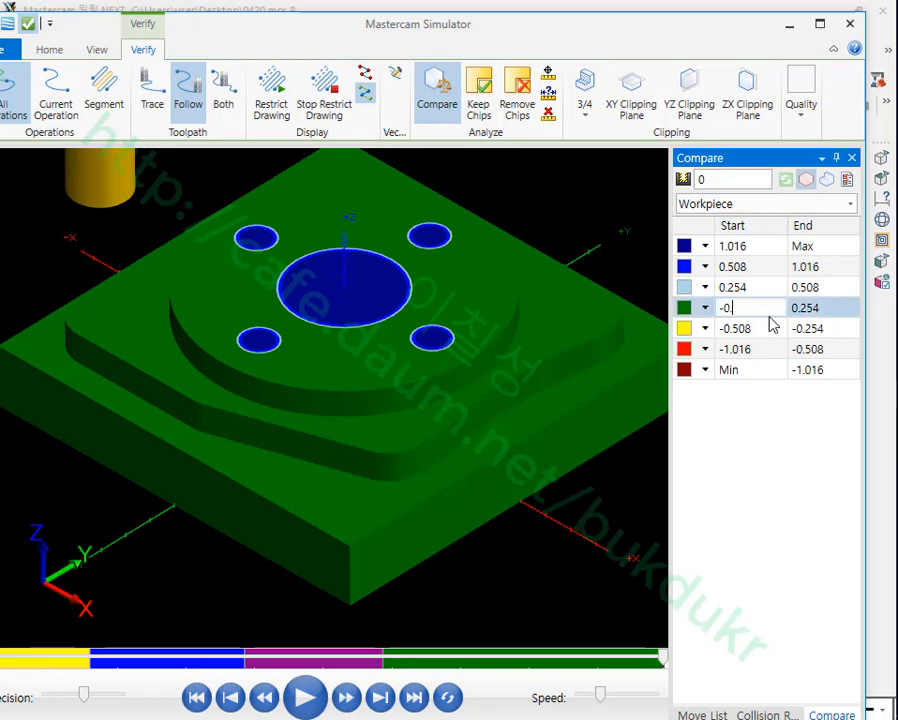
key(Tab)
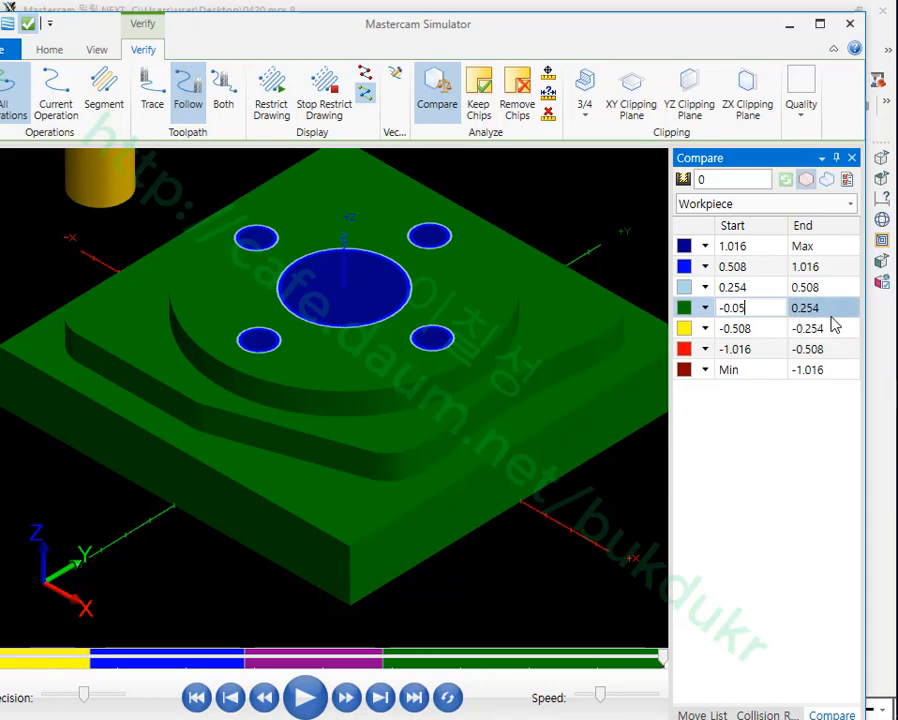
click(816, 312)
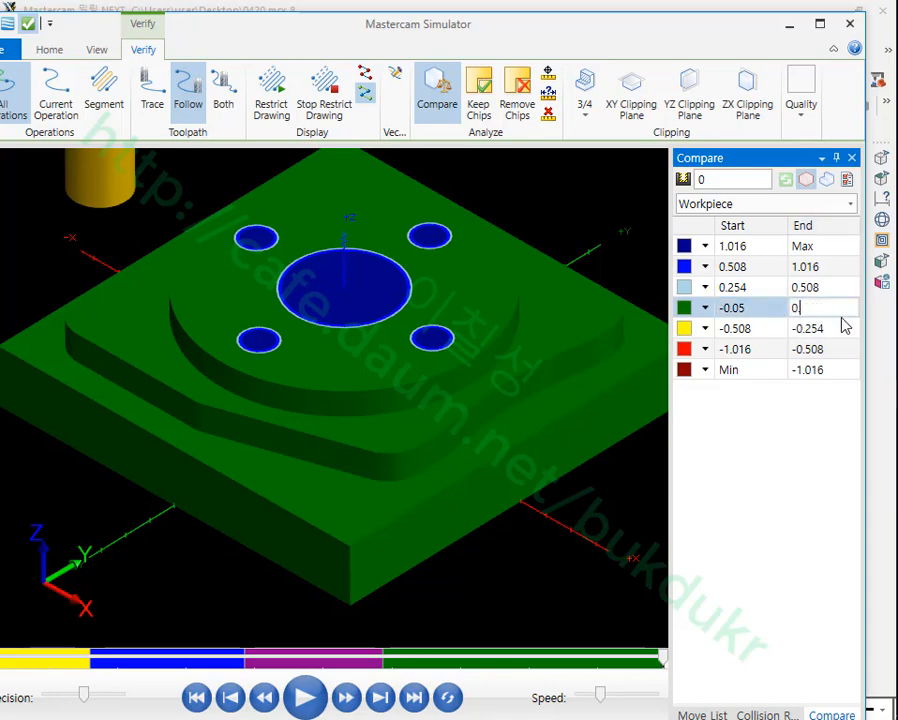
text(0.05)
key(Return)
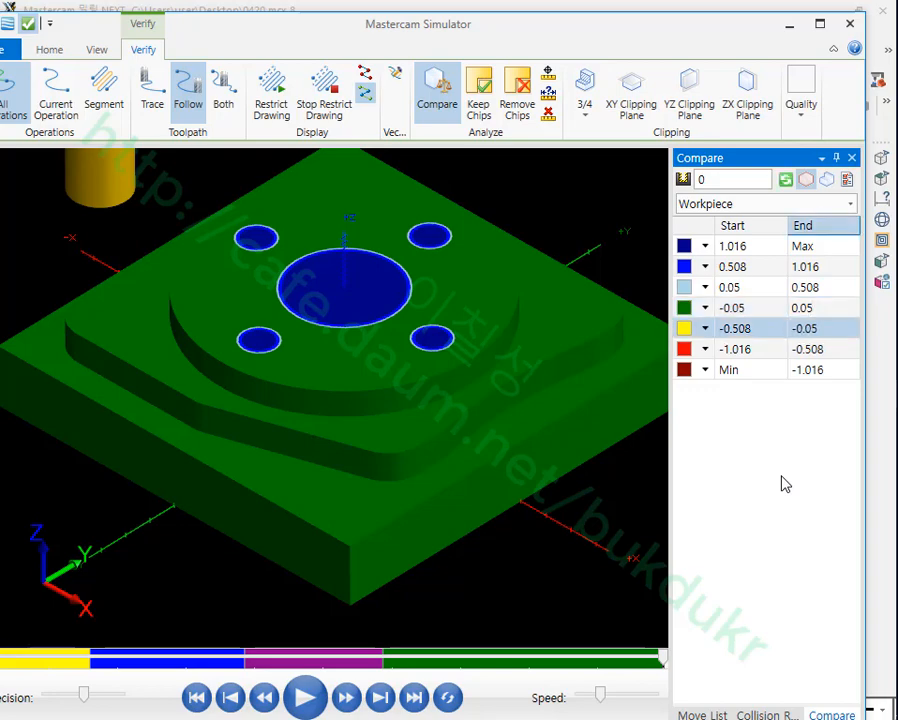
click(786, 181)
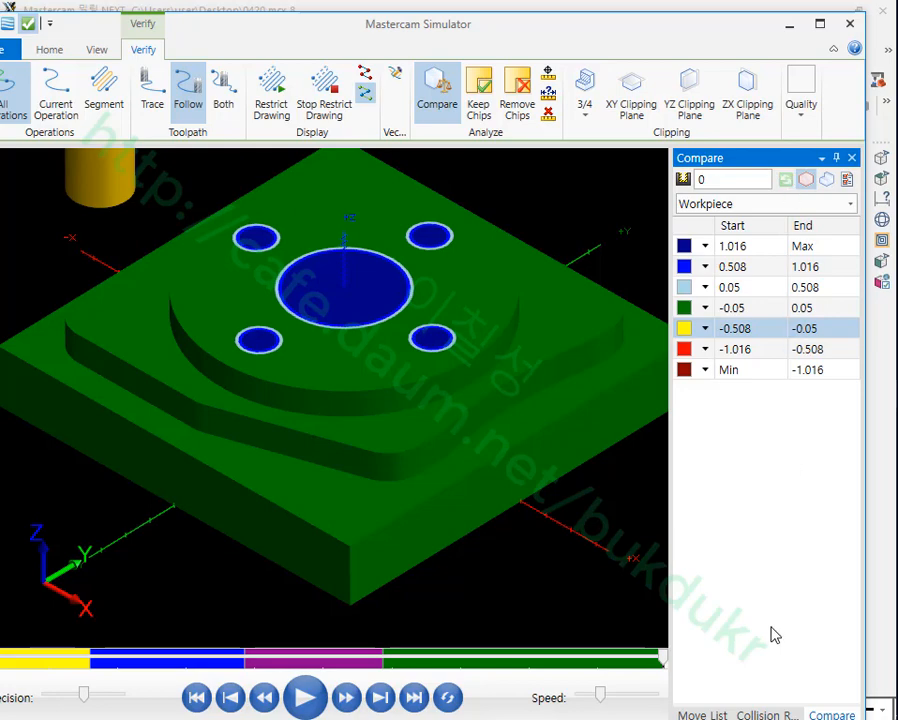
scroll(428, 404, up, 2)
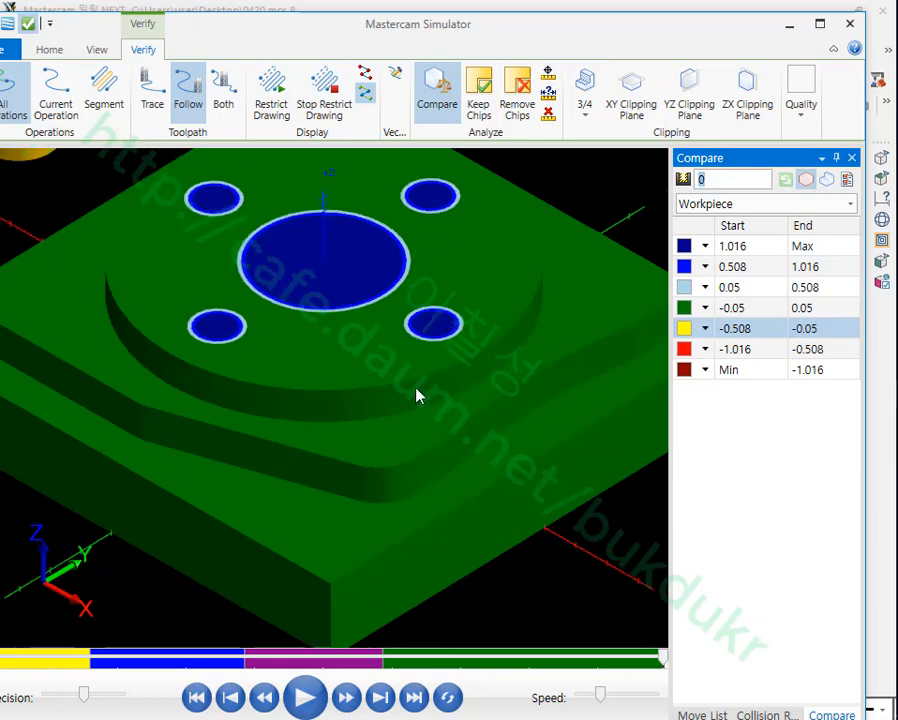
mouse_move(399, 369)
middle_down()
mouse_move(405, 409)
mouse_move(393, 368)
middle_up()
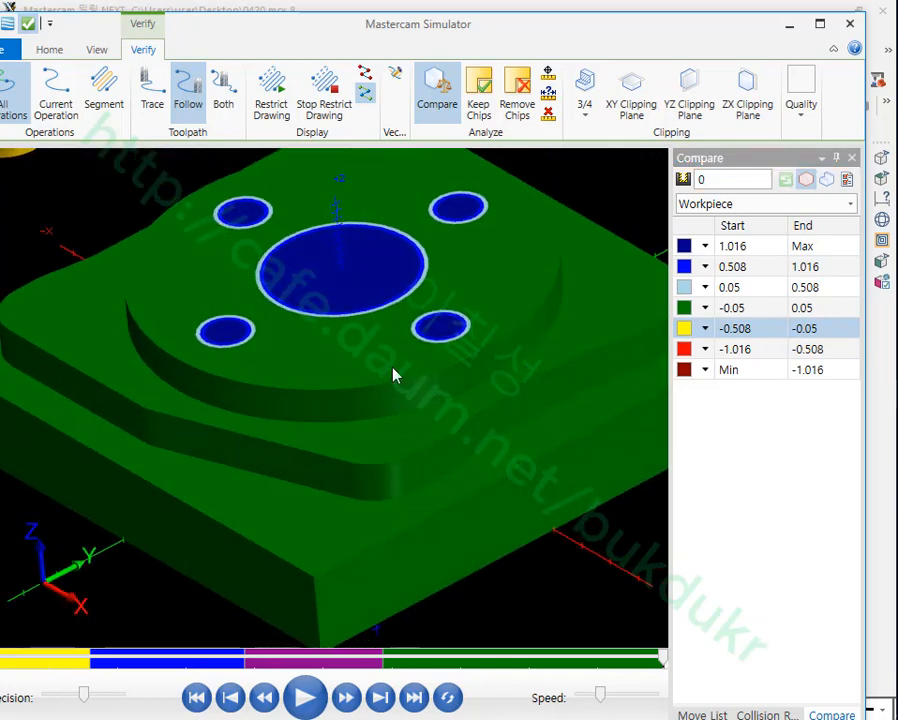
- Close the simulator and display the plate model shaded
click(850, 24)
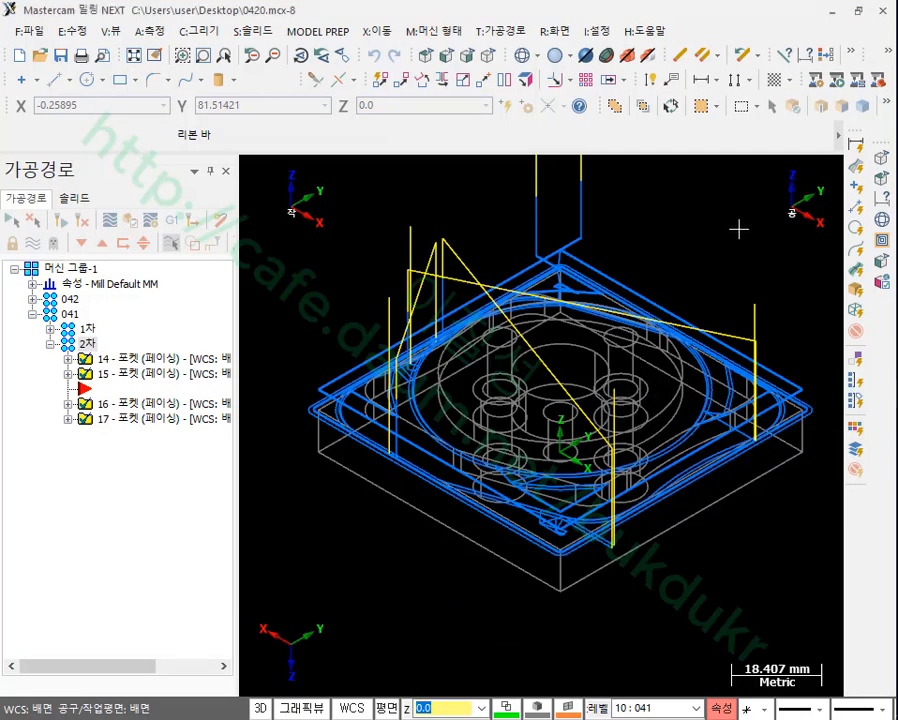
click(585, 56)
scroll(613, 402, up, 3)
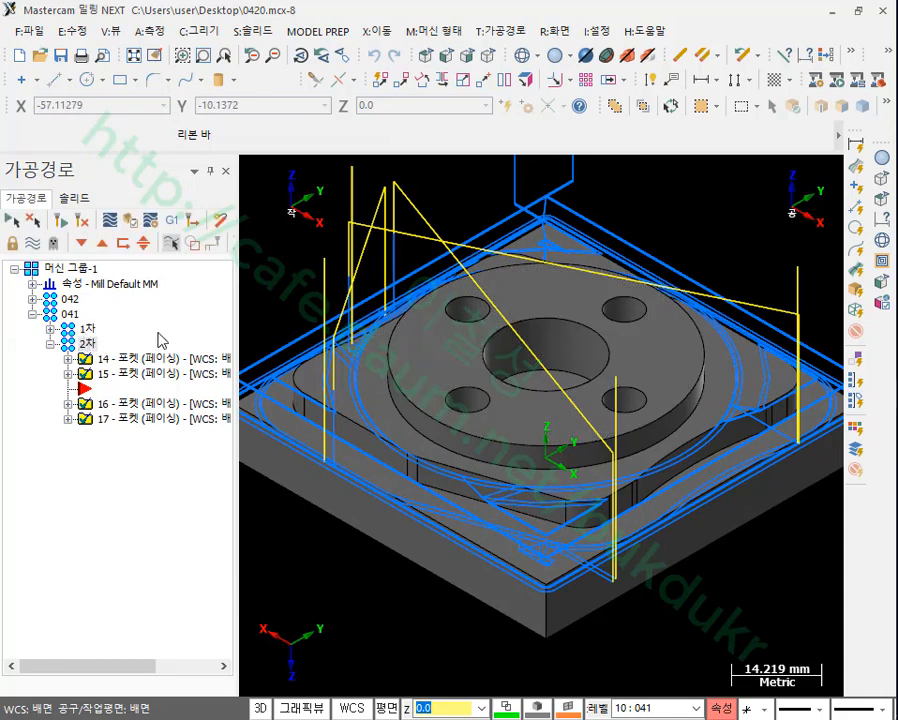
- Select all operations of the 041 group, expand its 1차 subgroup, and open them together in the cutting simulation
click(71, 315)
click(51, 329)
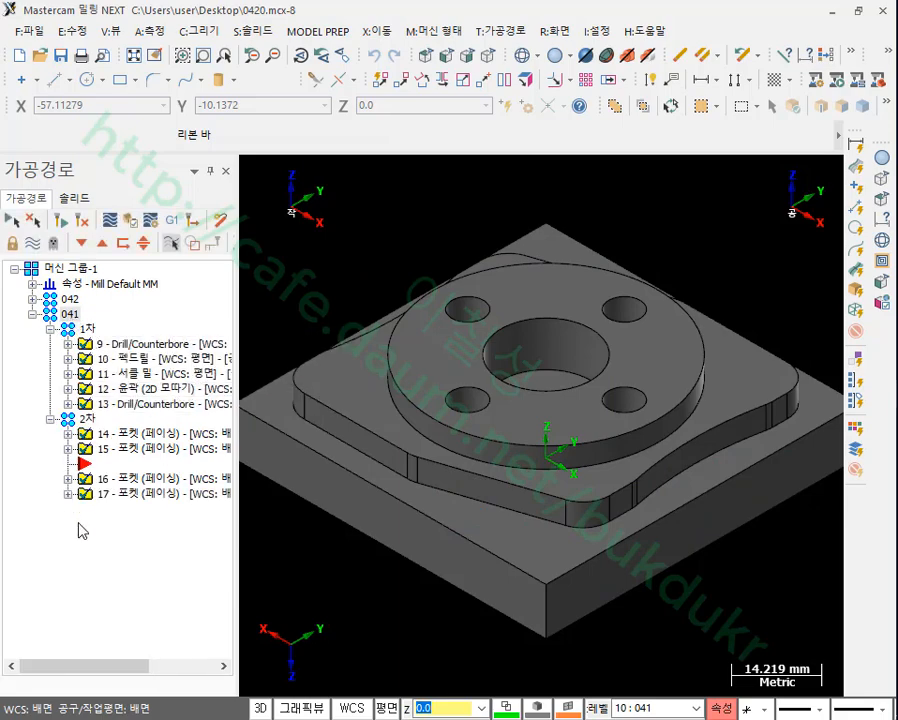
click(129, 217)
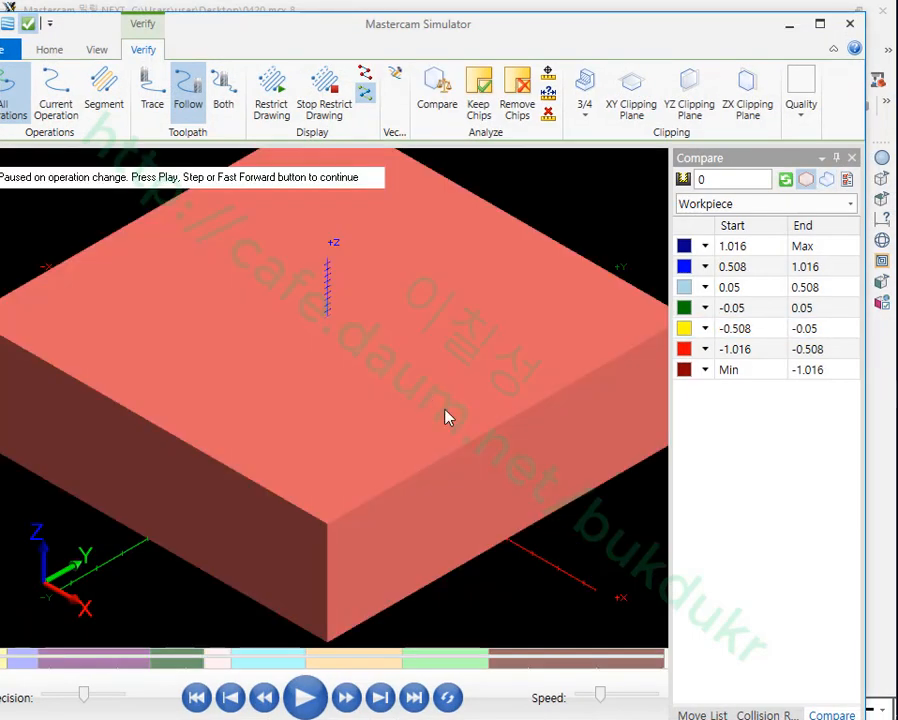
- Run the 1차 drilling, circle mill and chamfer operations through their stops while viewing the stock's underside
scroll(418, 290, down, 3)
scroll(405, 396, up, 1)
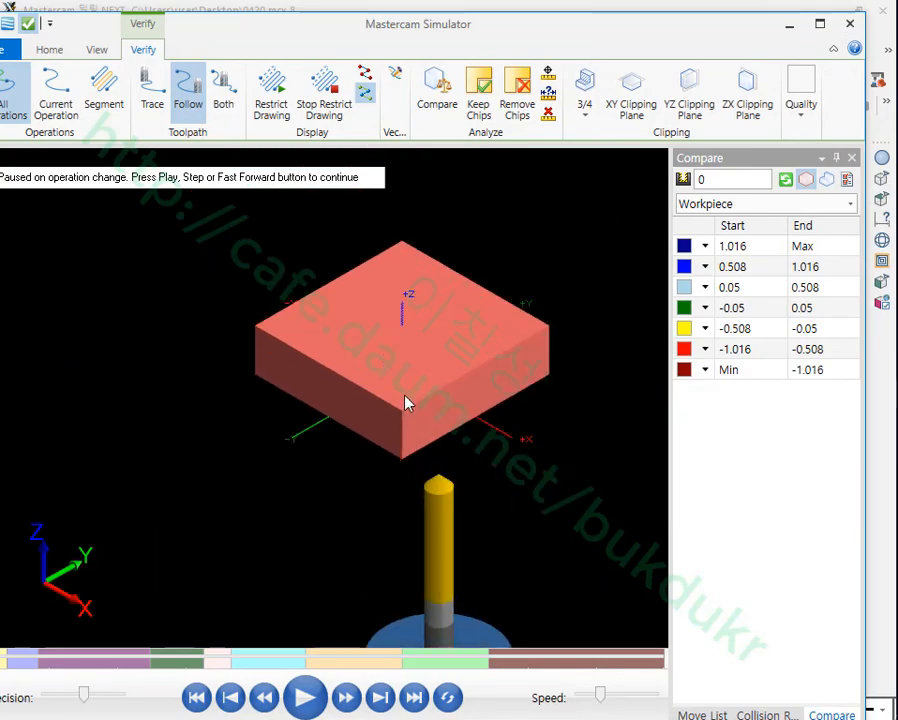
click(305, 697)
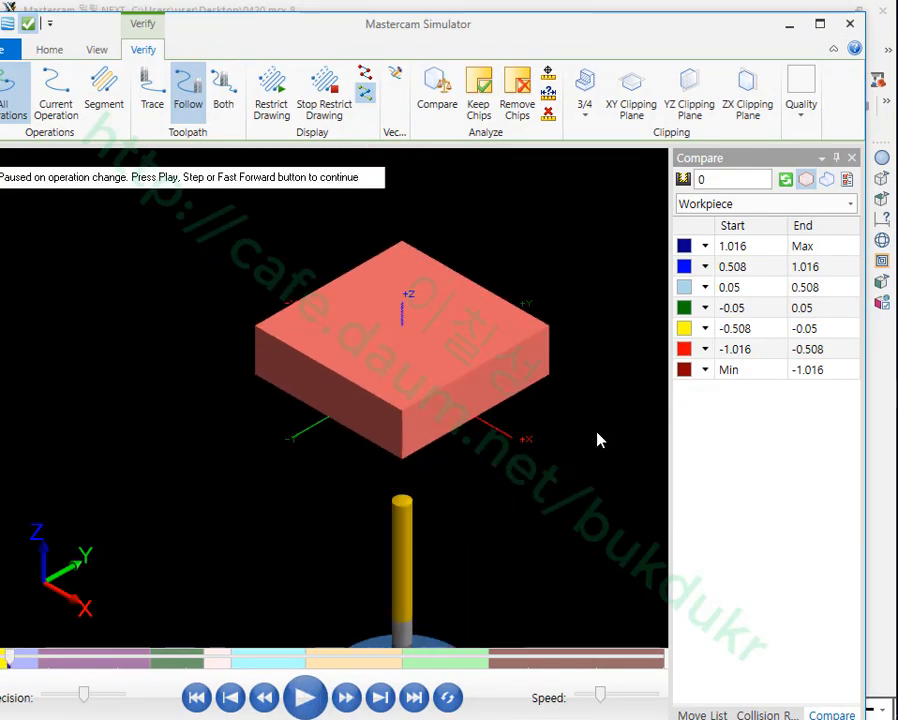
middle_drag(550, 440, 544, 314)
click(303, 697)
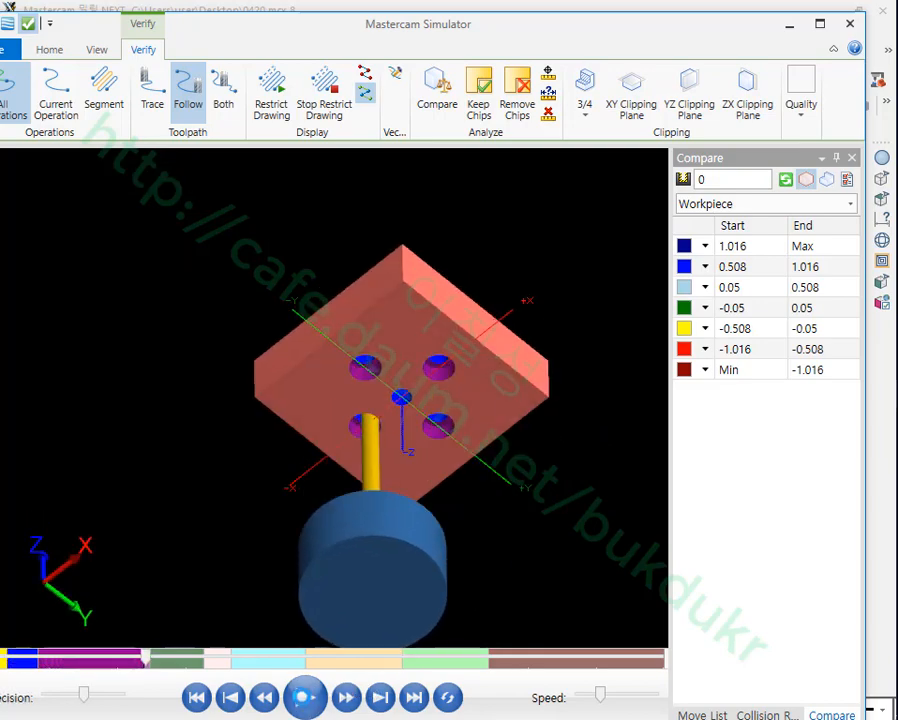
click(303, 700)
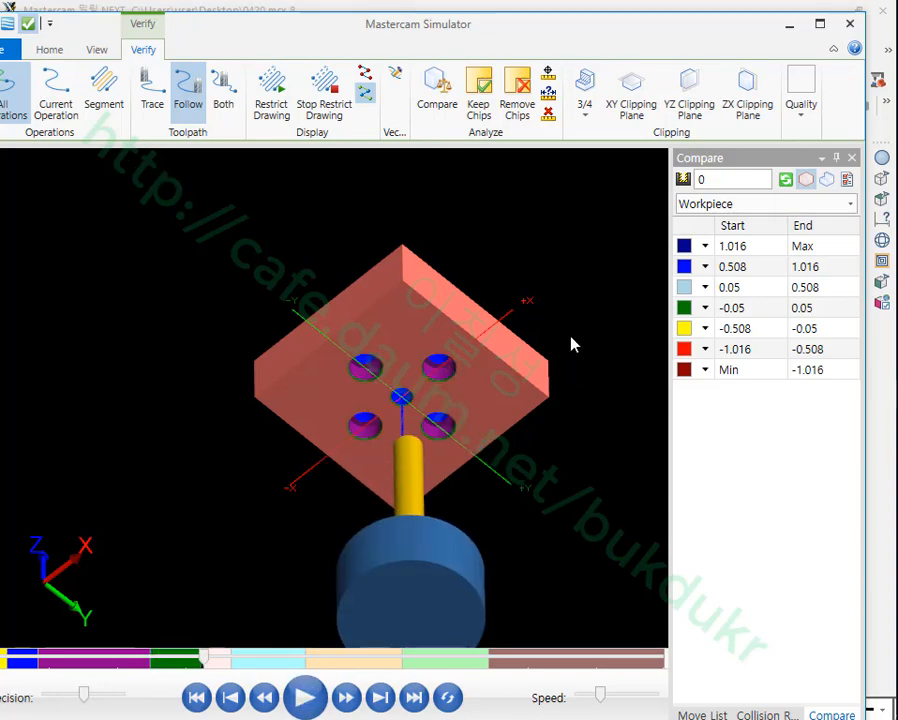
click(303, 697)
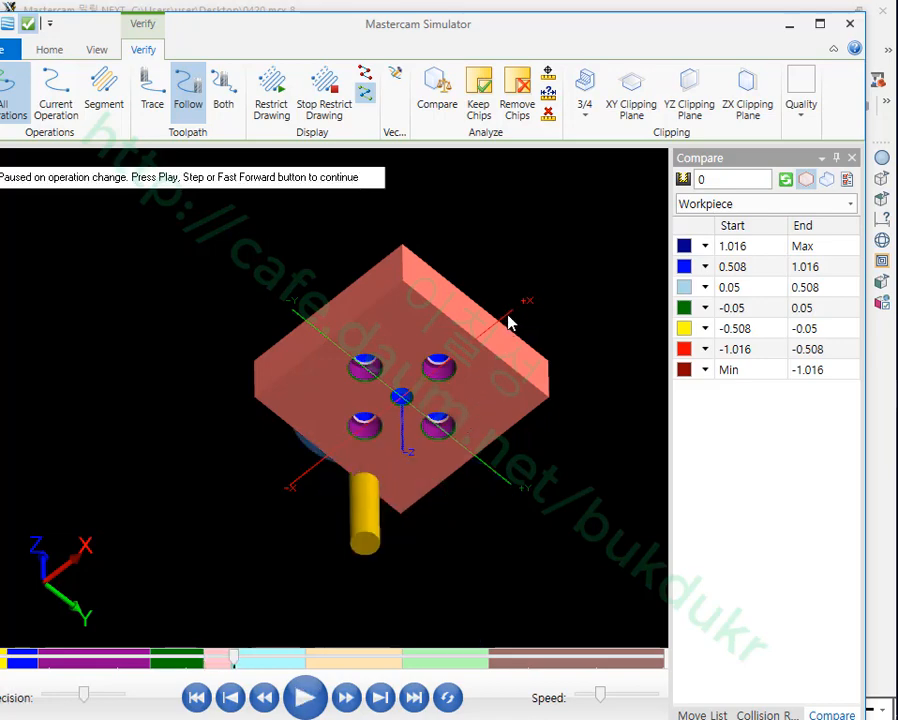
- Run the simulation through the 2차 pocket roughing and finishing operations to the end, viewing the boss side
click(306, 697)
middle_drag(535, 242, 540, 356)
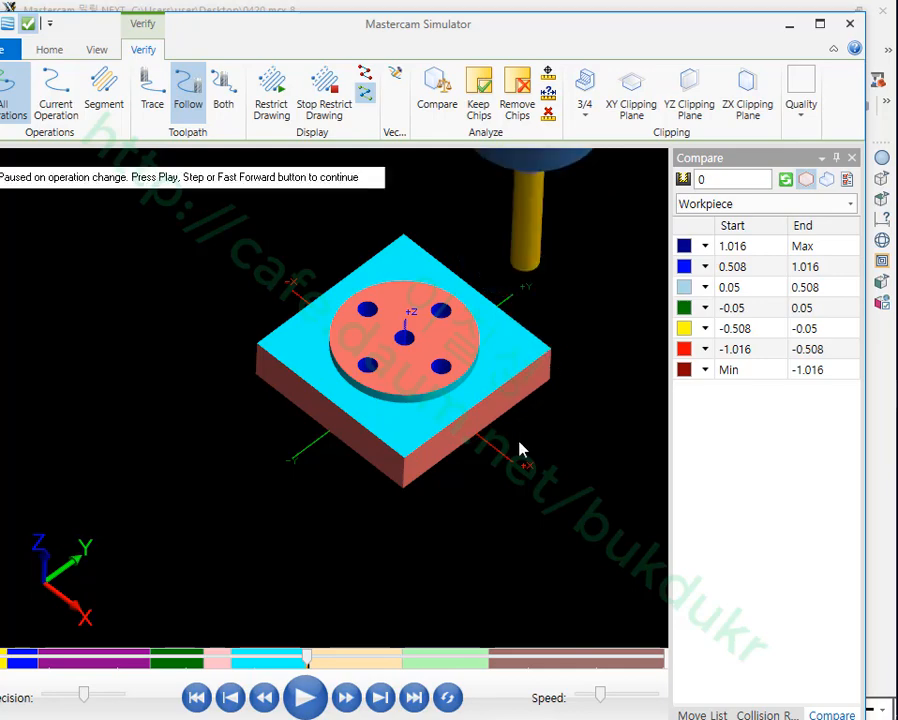
click(309, 698)
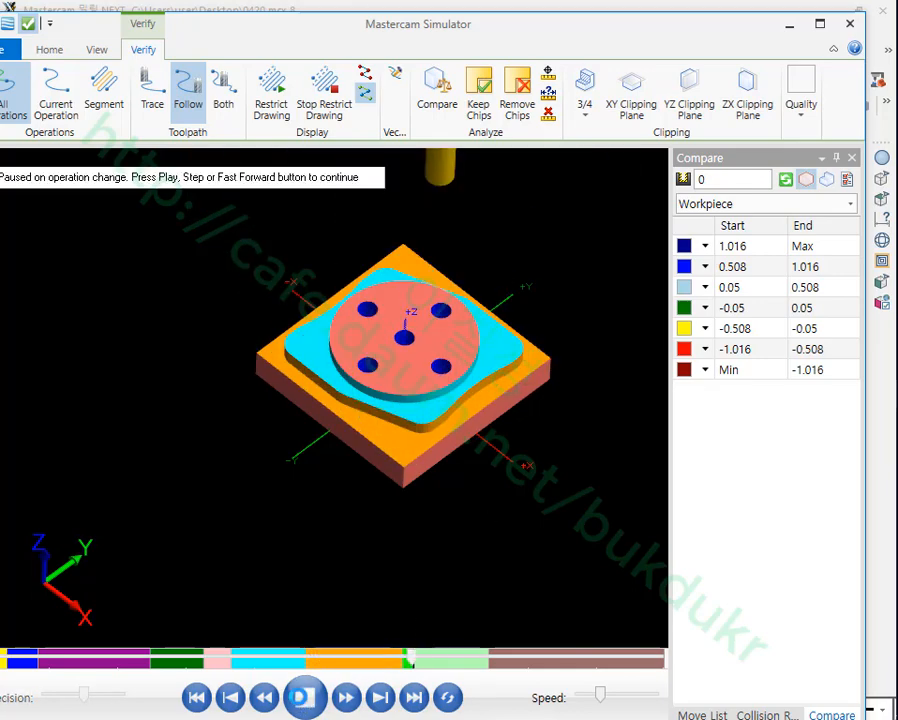
click(304, 698)
click(304, 698)
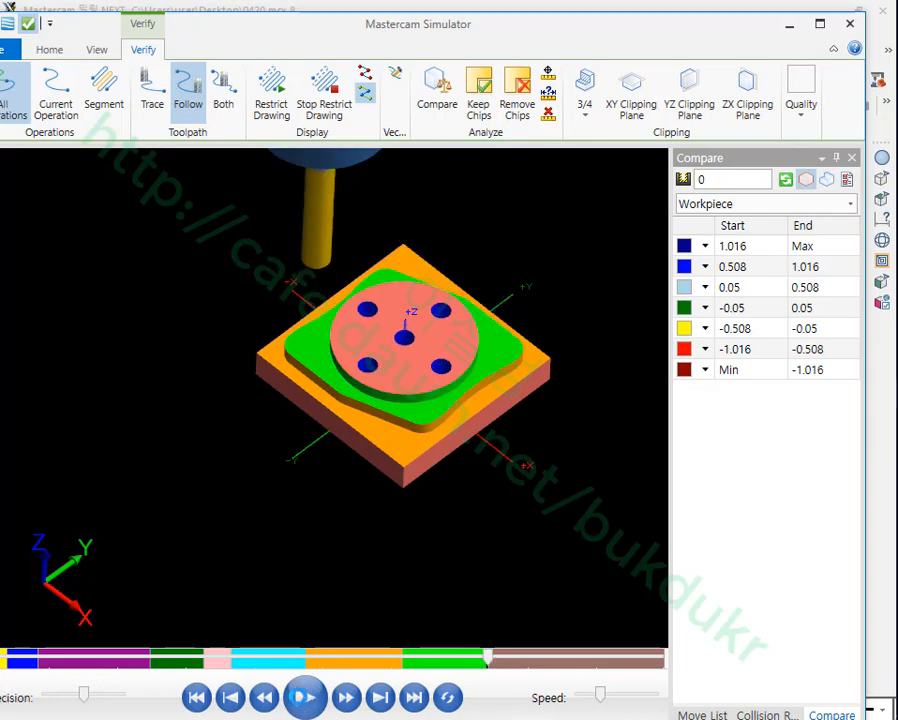
click(304, 698)
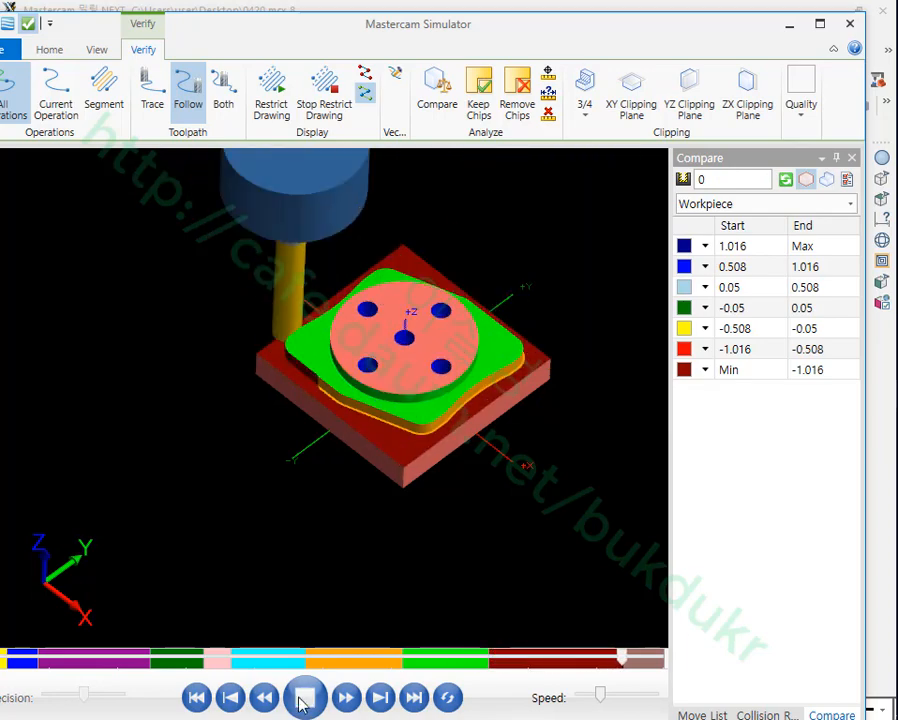
scroll(477, 352, up, 2)
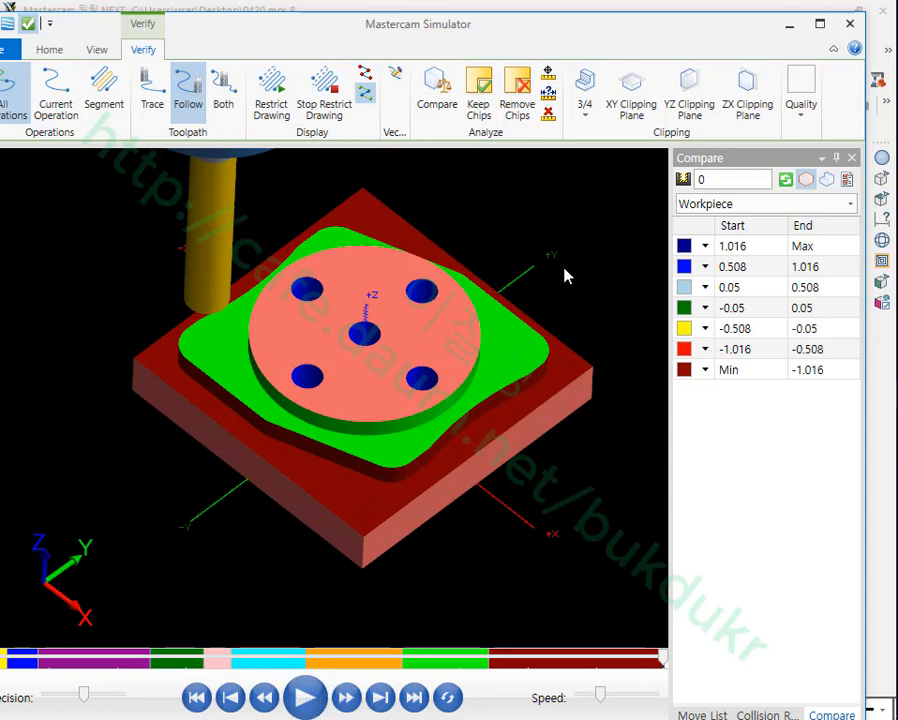
- Compare the fully machined 041 stock with the workpiece model using the ±0.05 range
click(785, 179)
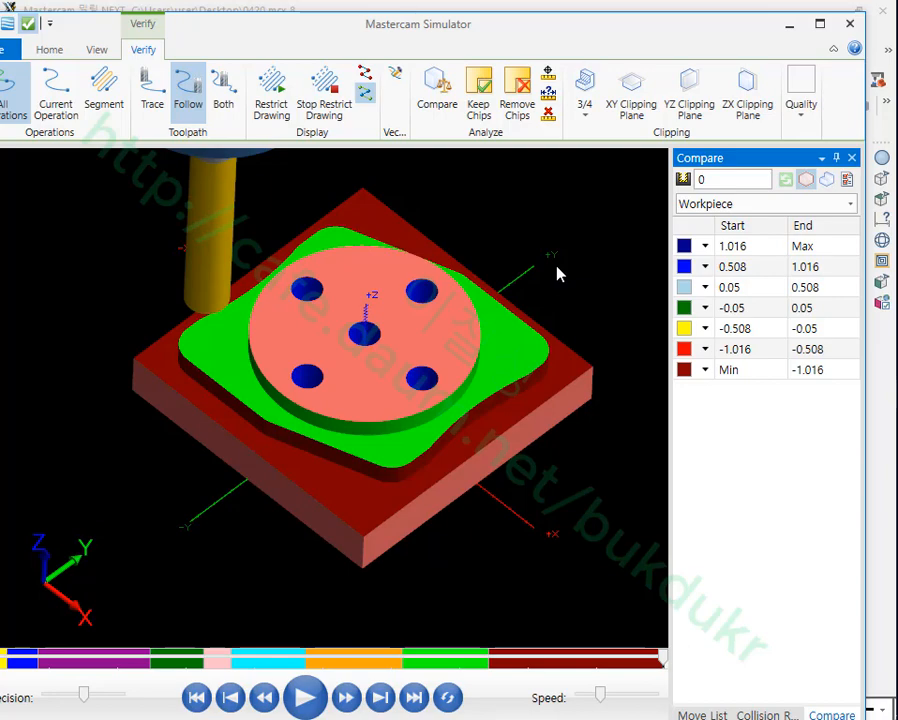
click(437, 92)
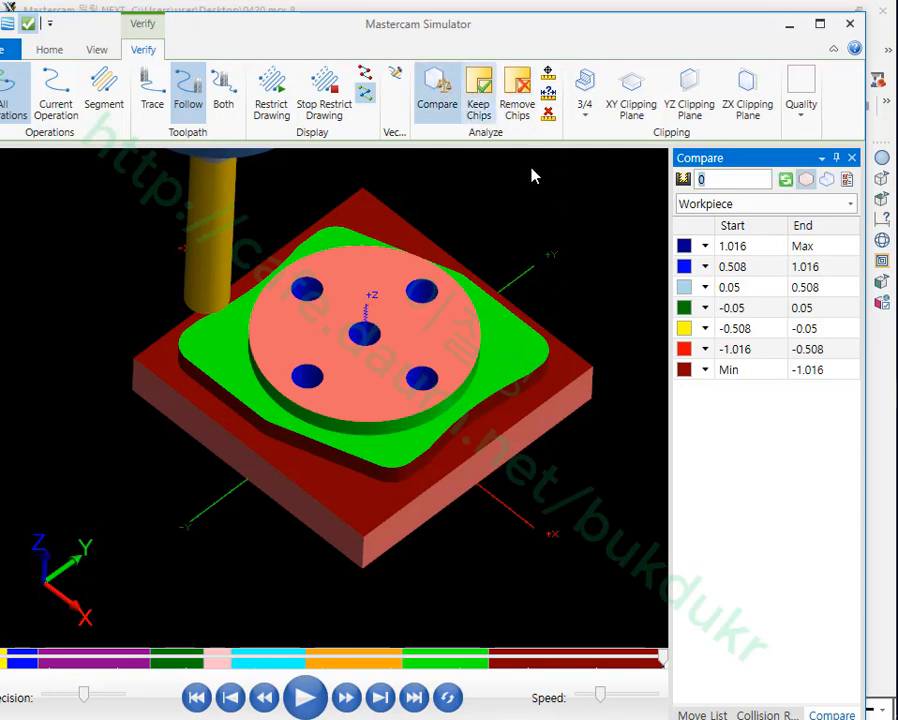
click(785, 179)
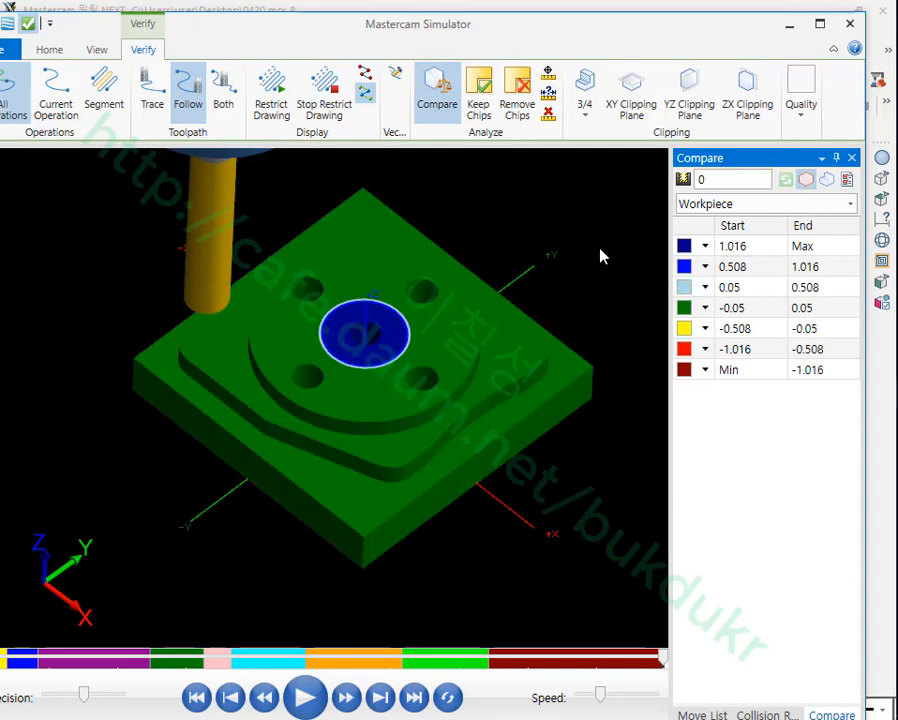
- Examine the comparison colours on the boss side and around the counterbored holes on the plate's underside
scroll(380, 344, up, 3)
scroll(381, 338, up, 1)
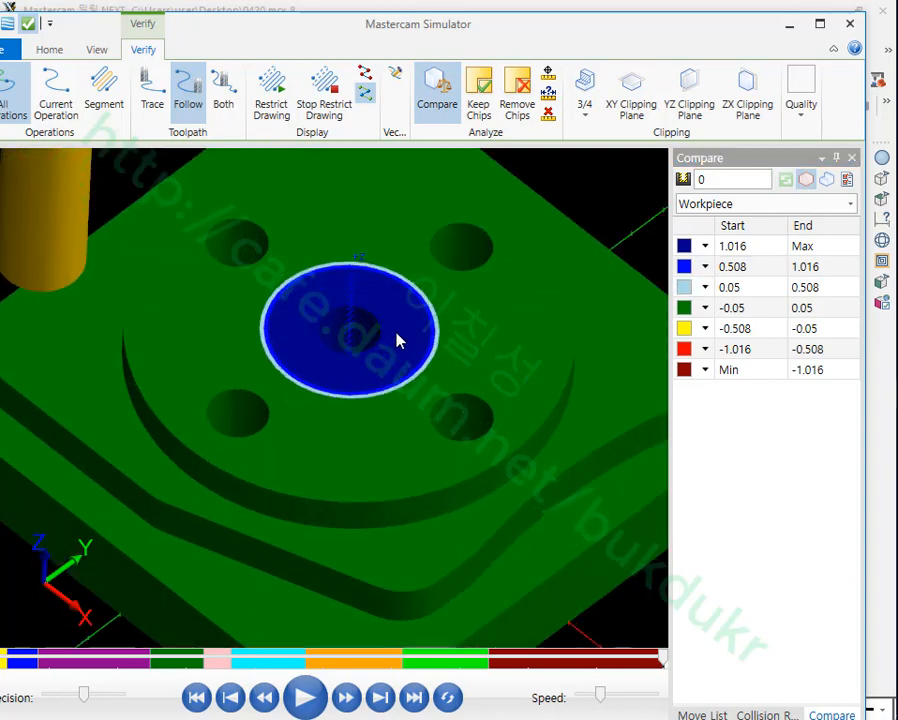
middle_drag(396, 332, 426, 371)
scroll(398, 442, down, 3)
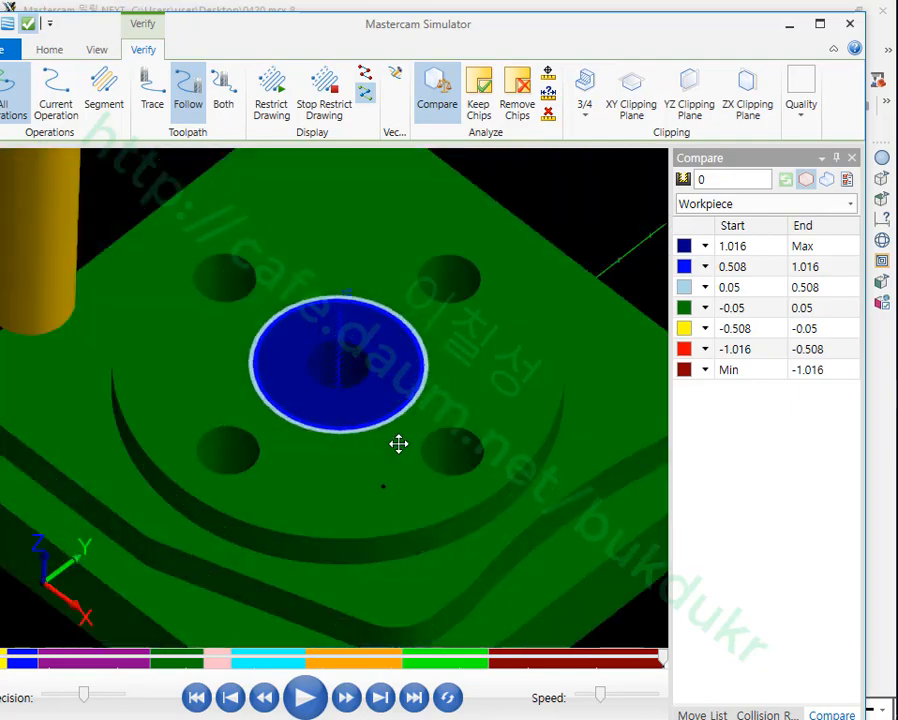
middle_drag(398, 442, 441, 357)
scroll(472, 464, up, 3)
scroll(427, 357, down, 3)
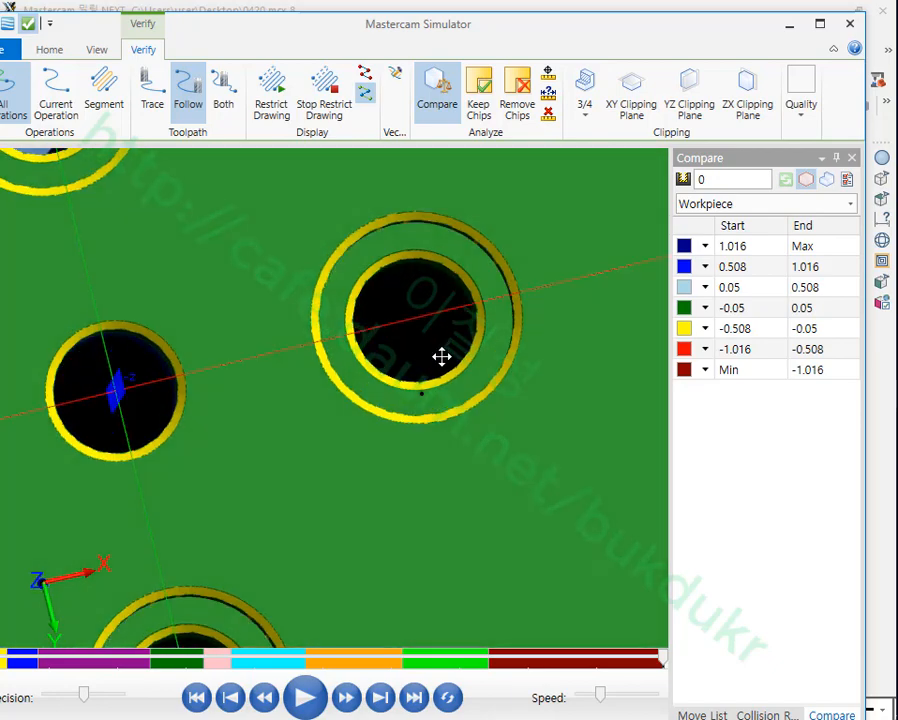
- Examine the comparison colours of the central bore up close from the boss side
middle_drag(566, 321, 448, 408)
scroll(518, 381, down, 3)
scroll(508, 454, up, 5)
scroll(448, 408, down, 3)
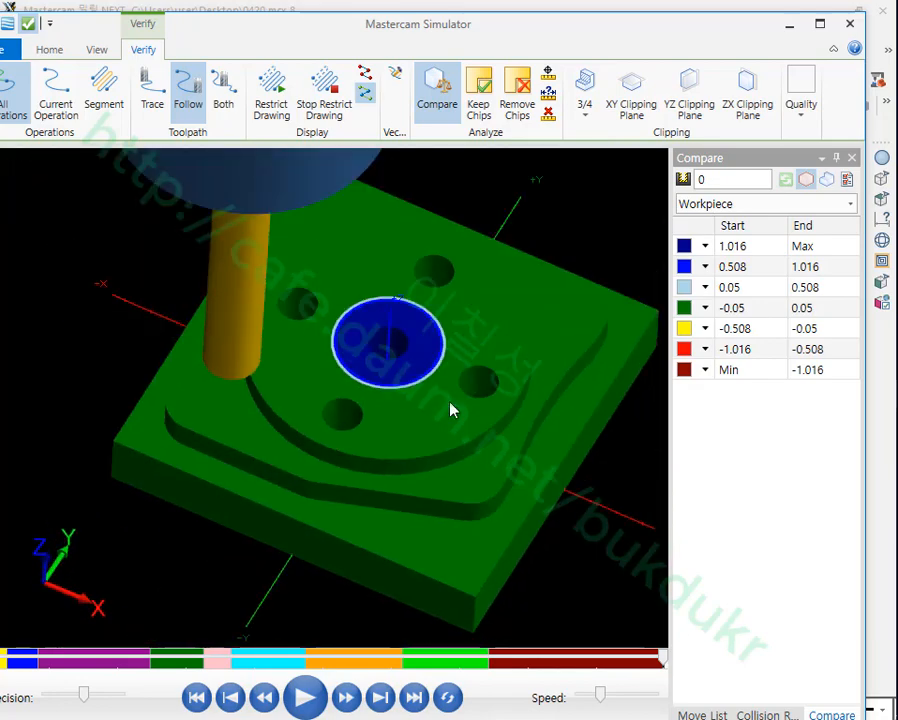
scroll(416, 340, up, 5)
middle_drag(416, 340, 404, 344)
scroll(357, 388, up, 2)
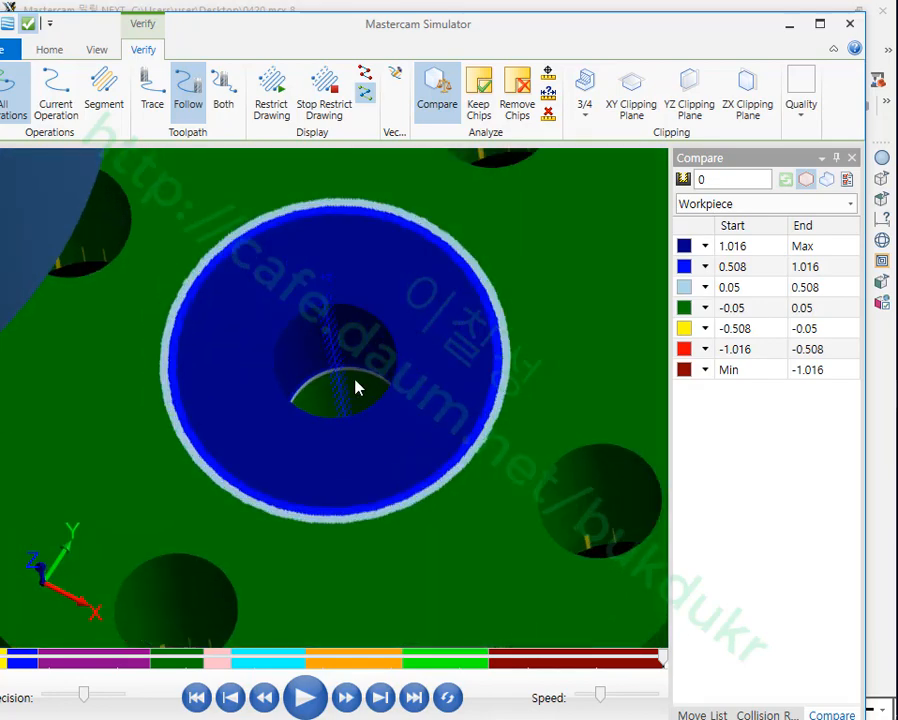
mouse_move(352, 389)
middle_down()
mouse_move(351, 403)
mouse_move(362, 370)
middle_up()
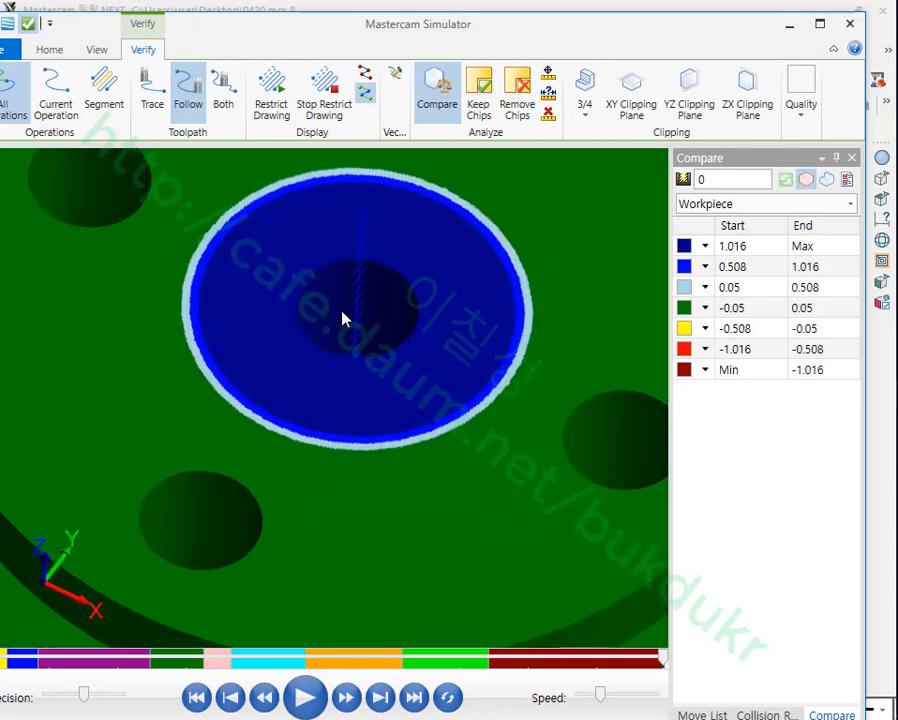
middle_drag(342, 318, 375, 441)
scroll(370, 314, down, 5)
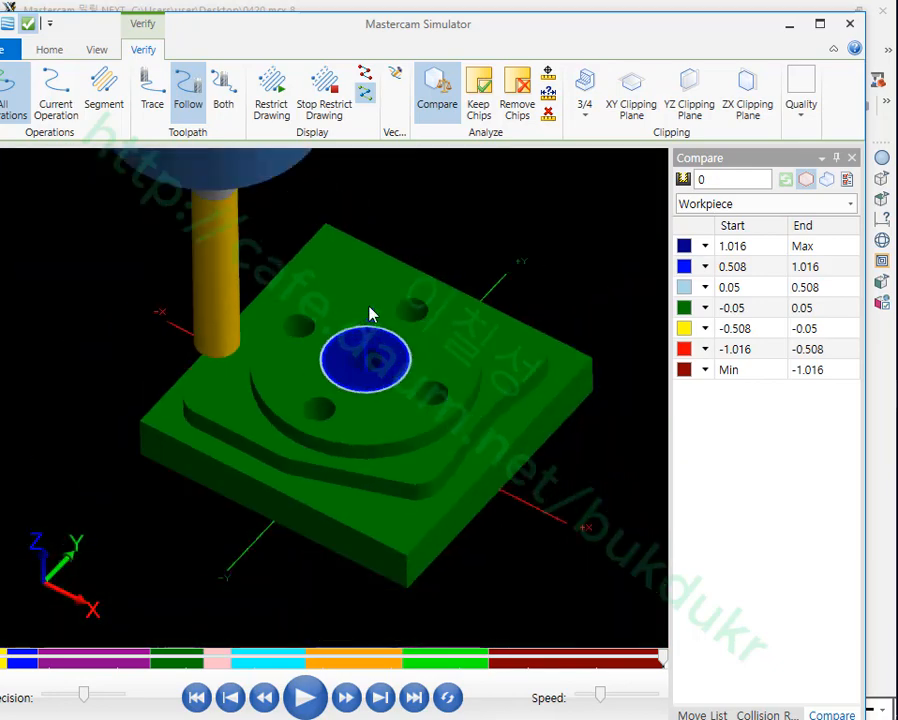
- Inspect the comparison colours inside the central bore, including its floor and the smaller hole beneath
scroll(370, 314, up, 6)
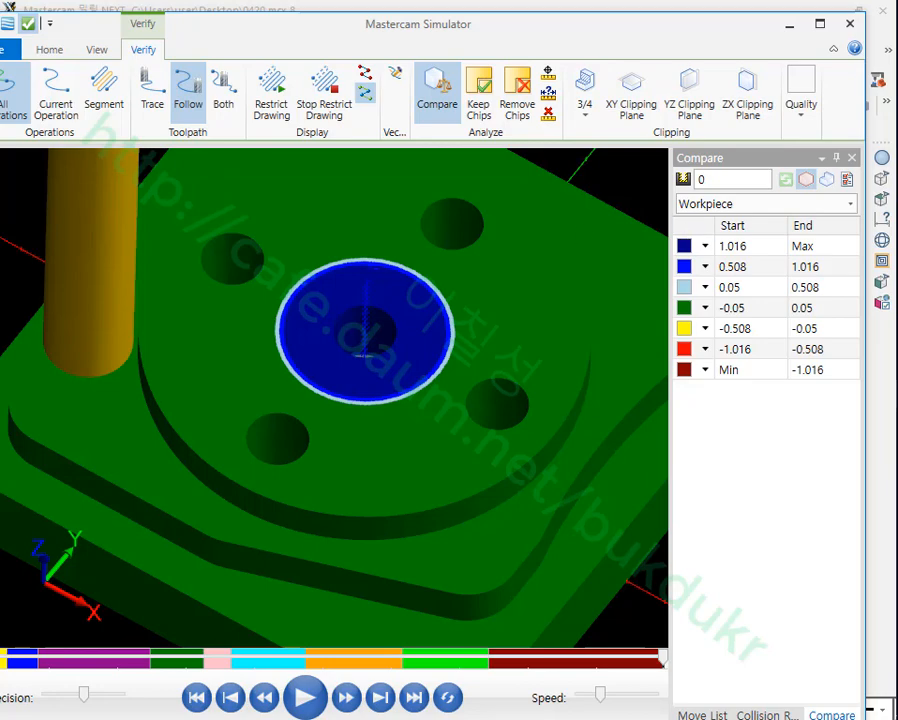
click(855, 646)
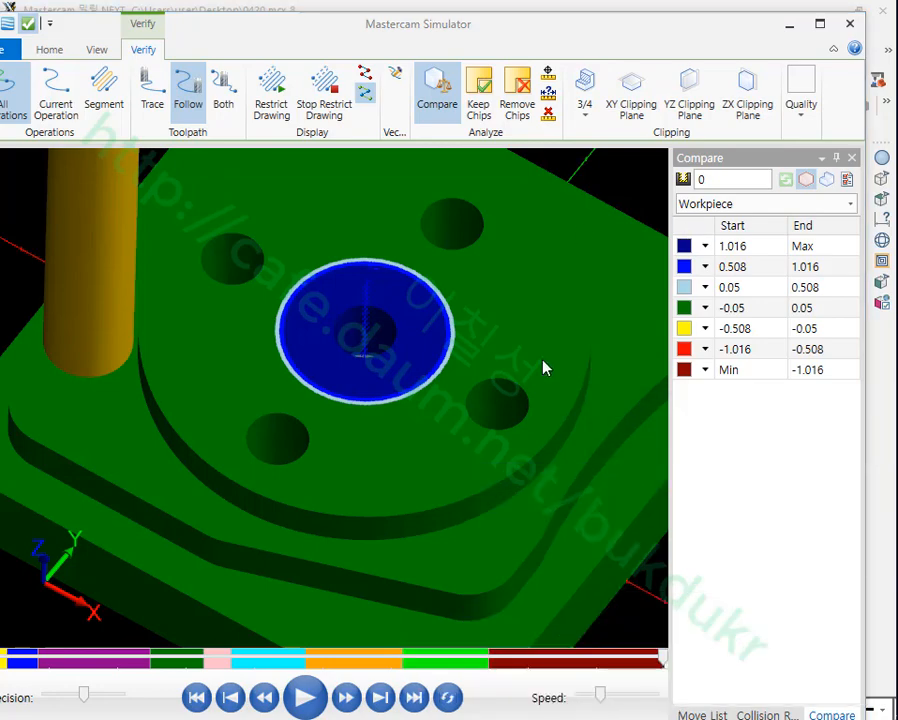
scroll(371, 338, up, 5)
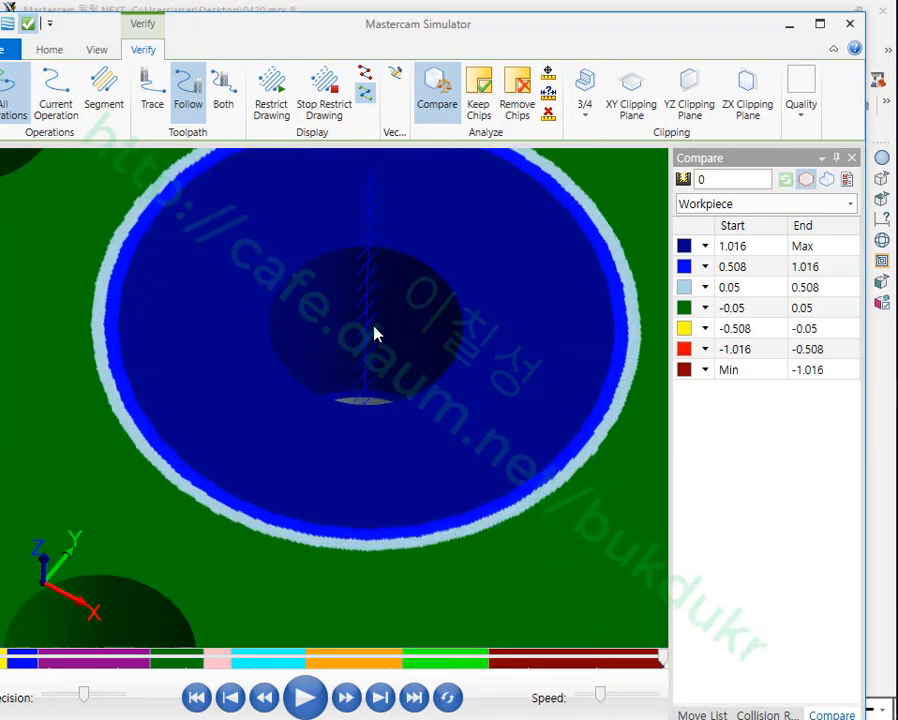
middle_drag(376, 354, 391, 381)
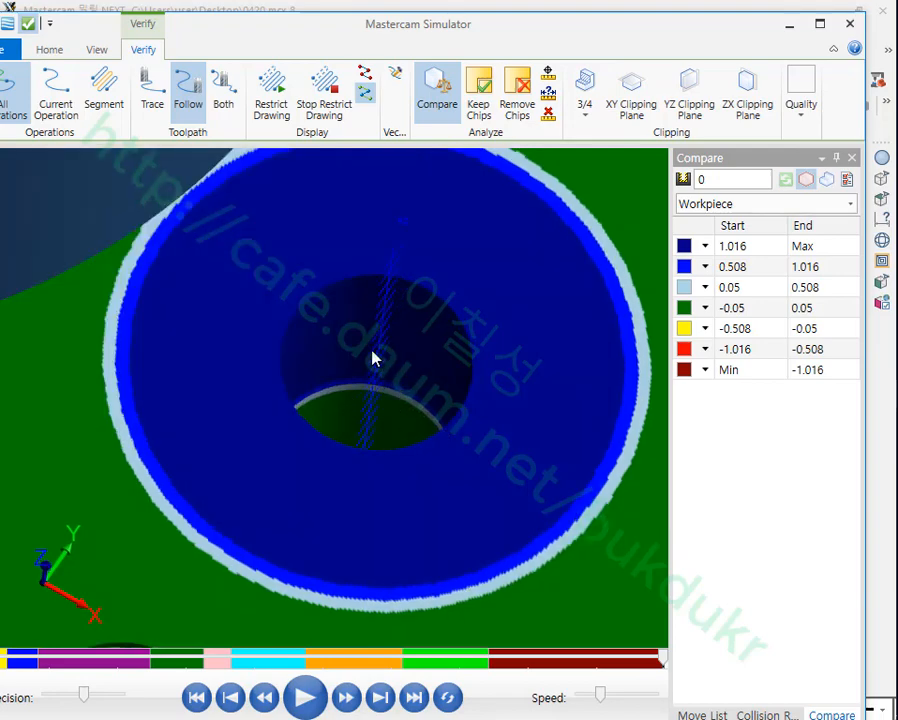
scroll(372, 357, down, 3)
scroll(404, 338, down, 3)
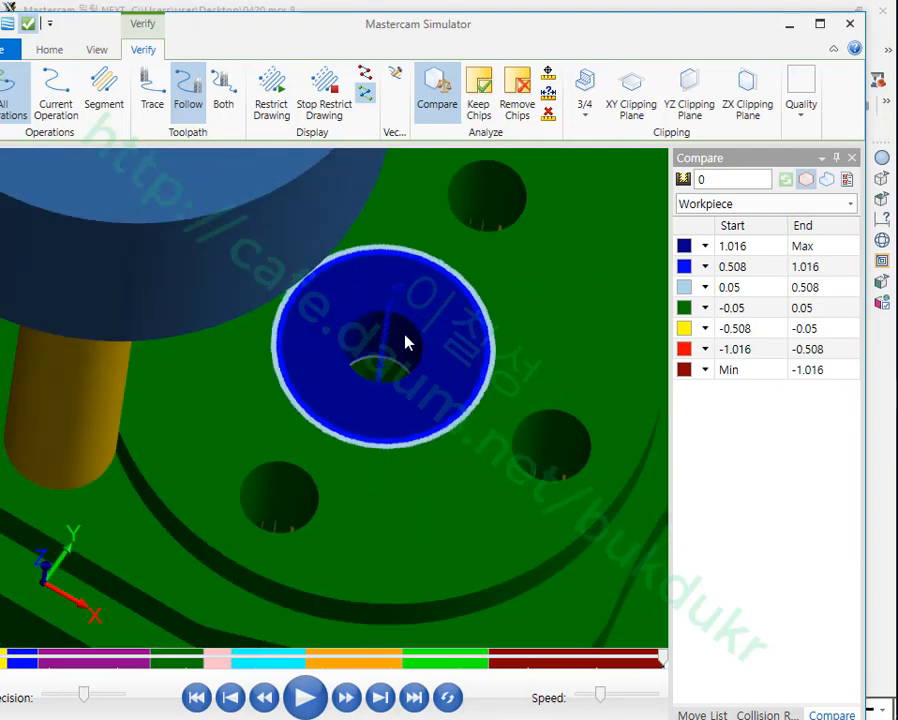
- Return to the main Mastercam window and move the toolpath insert position below operation 17 in the 2차 group
click(787, 29)
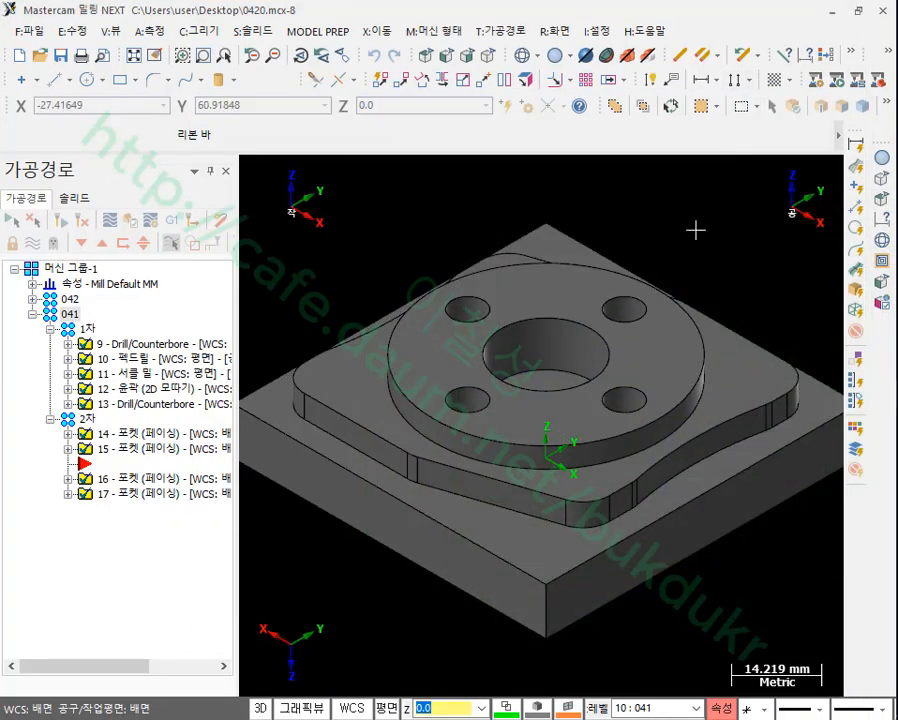
scroll(566, 345, up, 4)
middle_drag(568, 350, 576, 370)
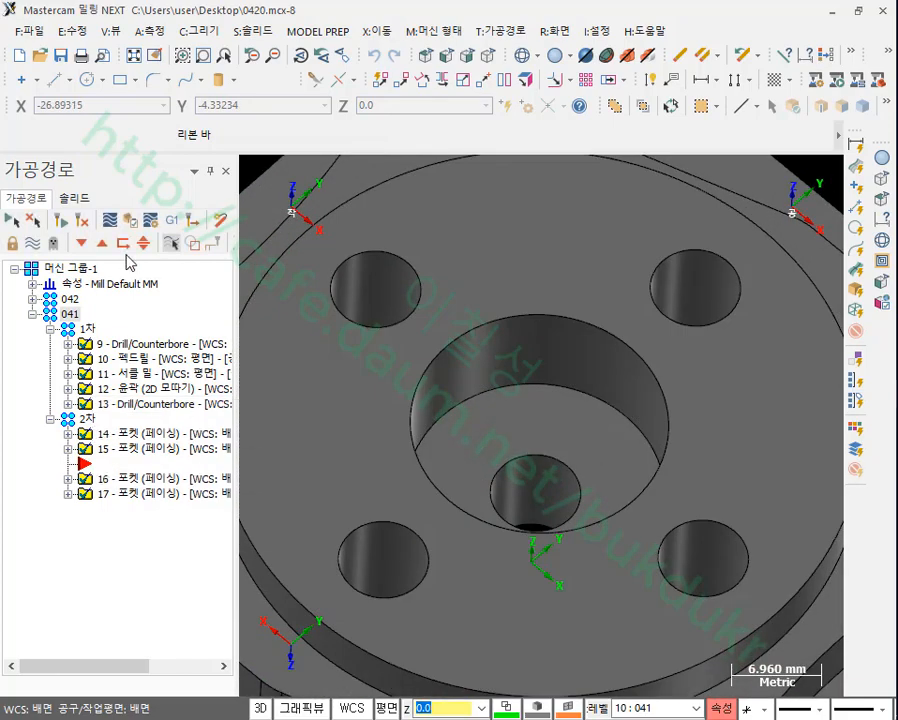
click(82, 244)
click(82, 244)
- Start a pocket toolpath and pick the centre of the central bore's upper circle as a point chain
click(501, 32)
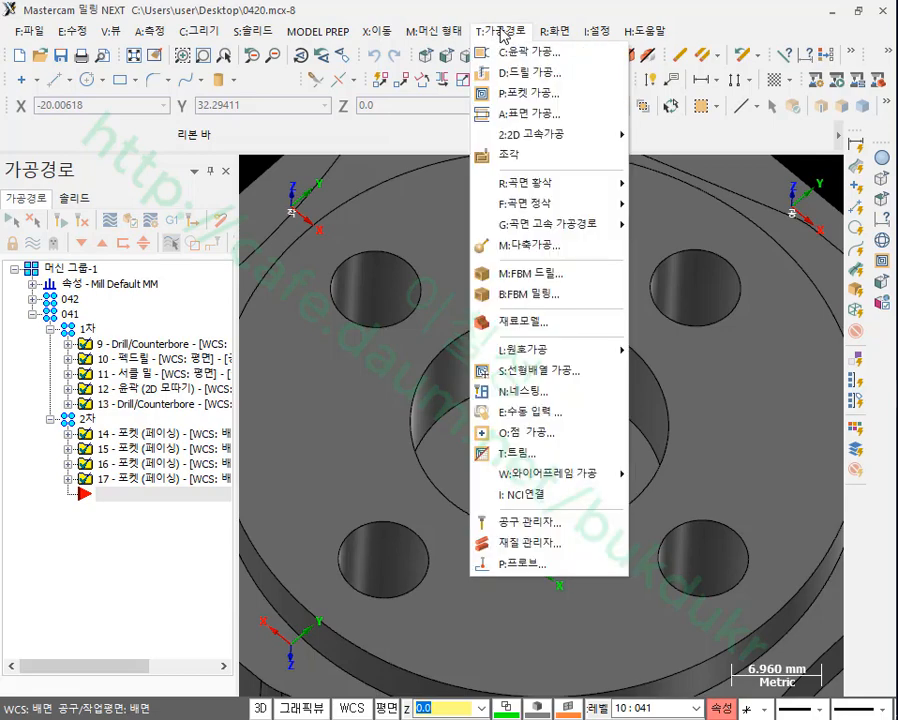
click(496, 93)
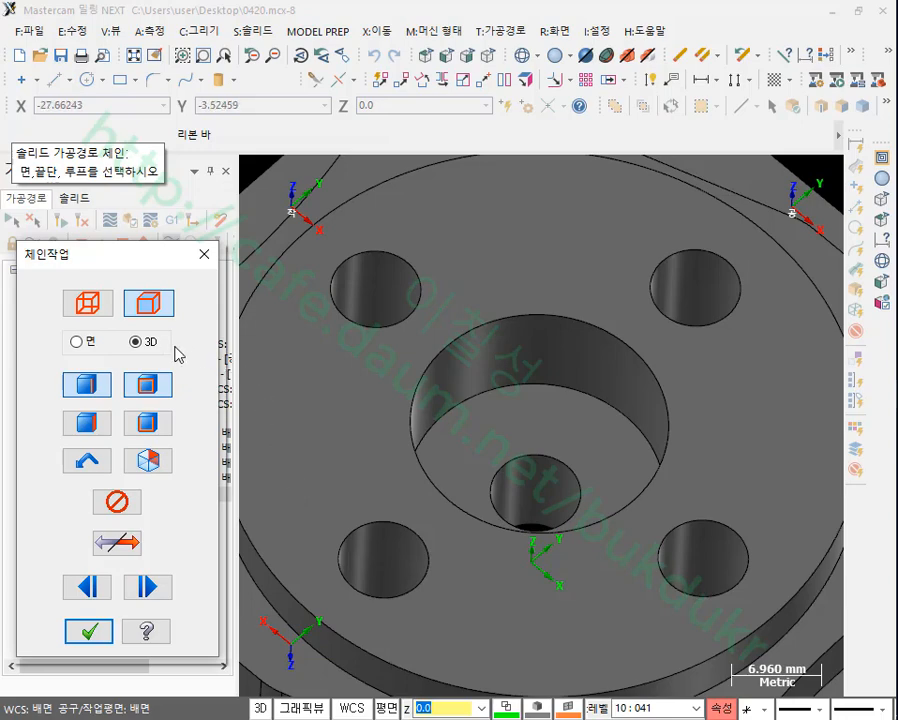
click(76, 308)
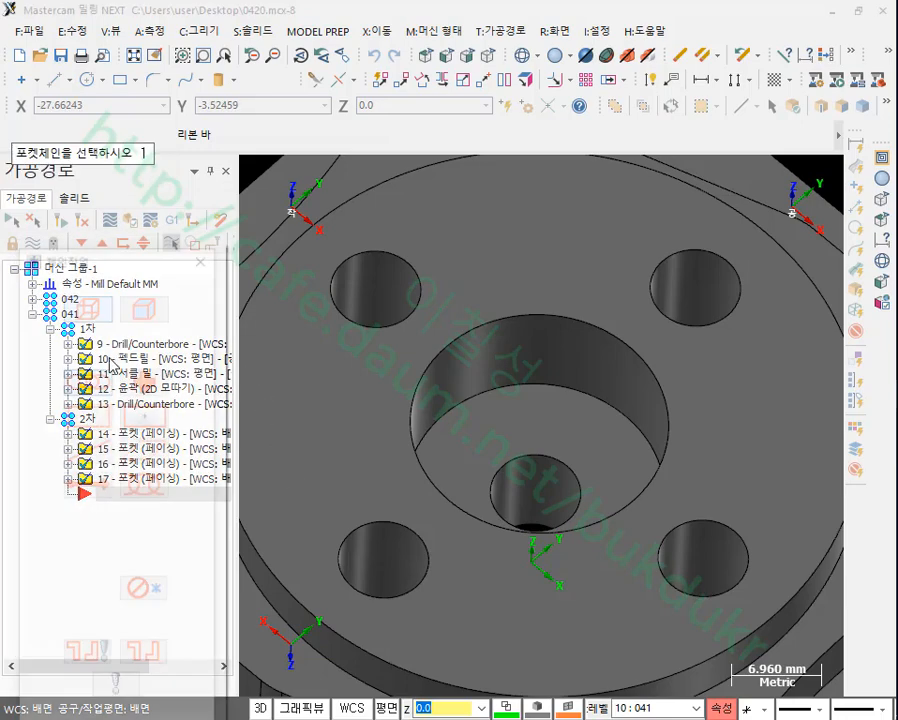
click(146, 379)
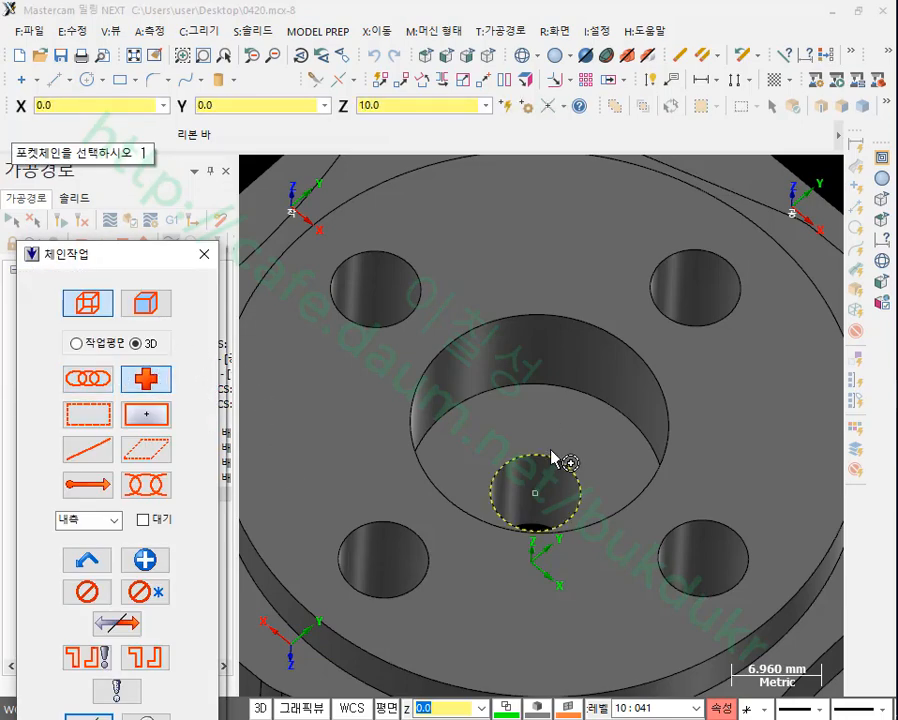
click(586, 320)
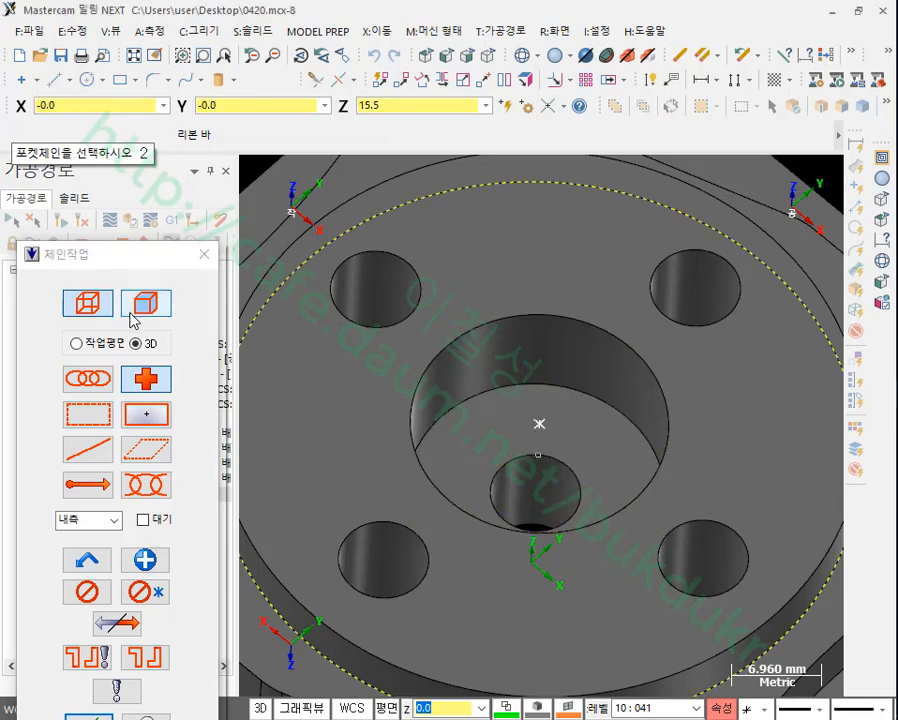
- Add the solid edge loop around the central bore's floor as the pocket boundary and accept the chains
click(150, 307)
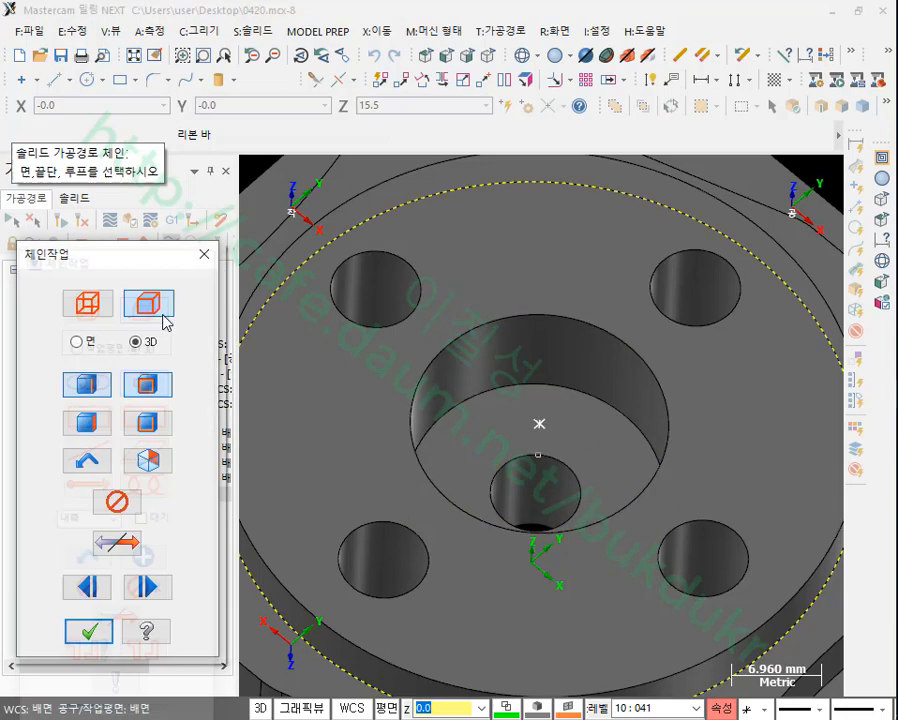
click(605, 400)
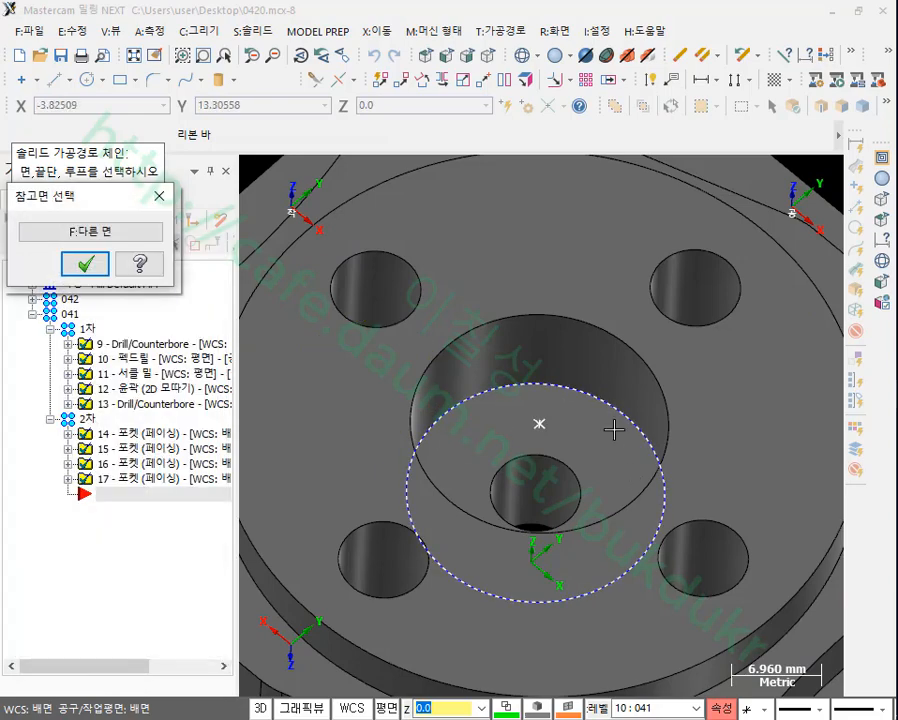
click(88, 262)
click(100, 633)
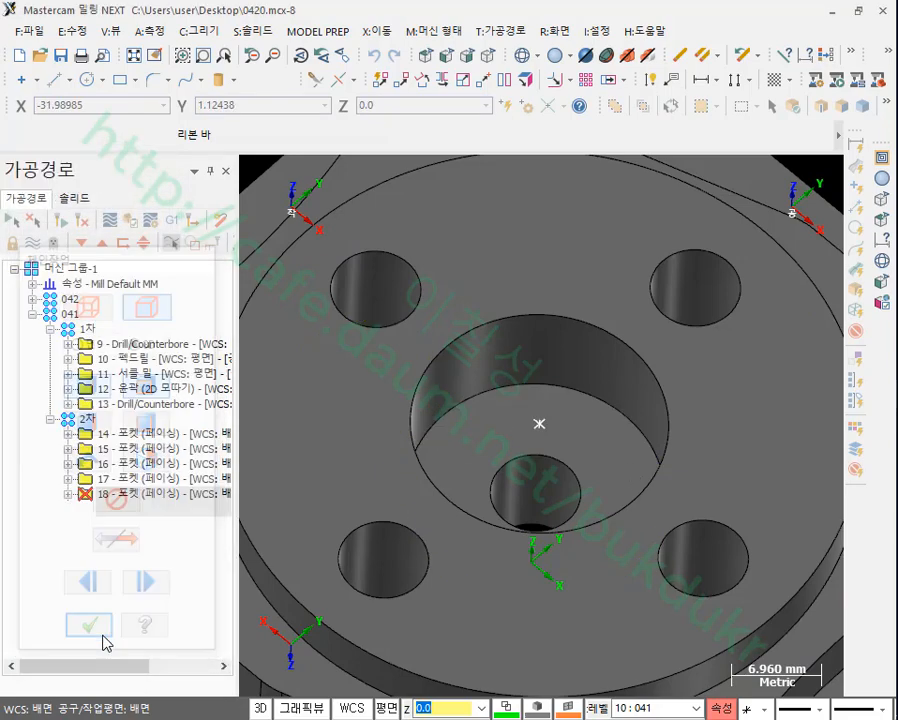
- Assign the 10FEM-R tool to the pocket and change the pocket type to 표준 (standard)
click(74, 102)
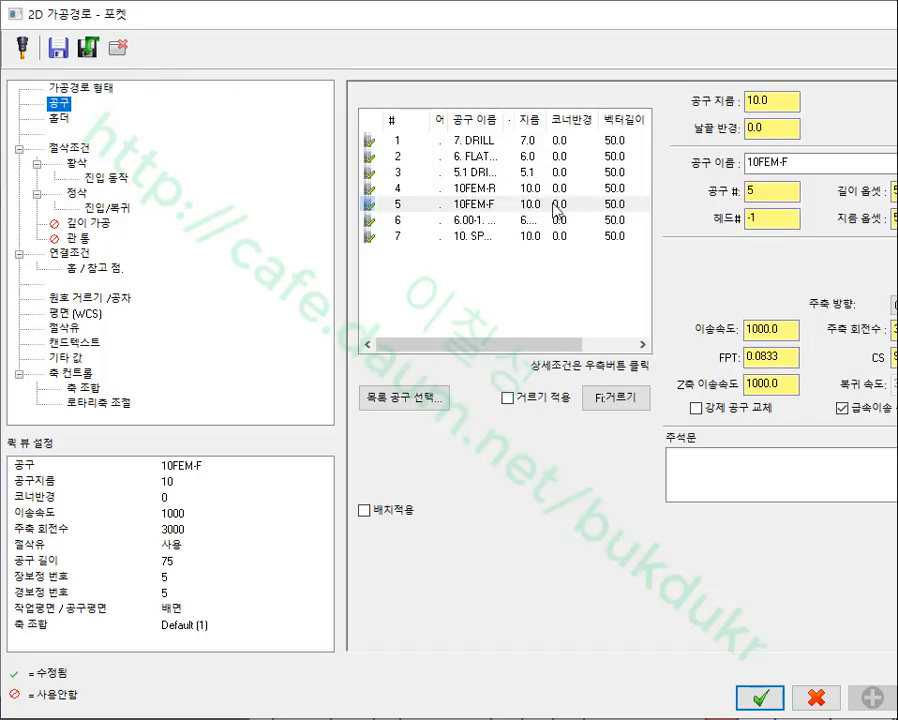
click(498, 190)
click(86, 149)
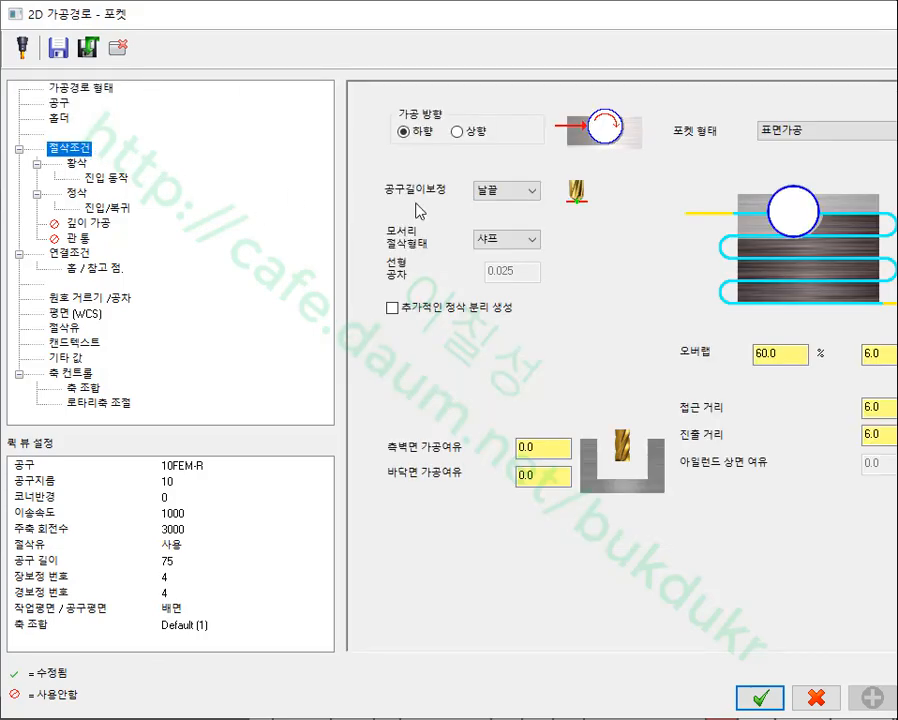
click(790, 131)
click(800, 146)
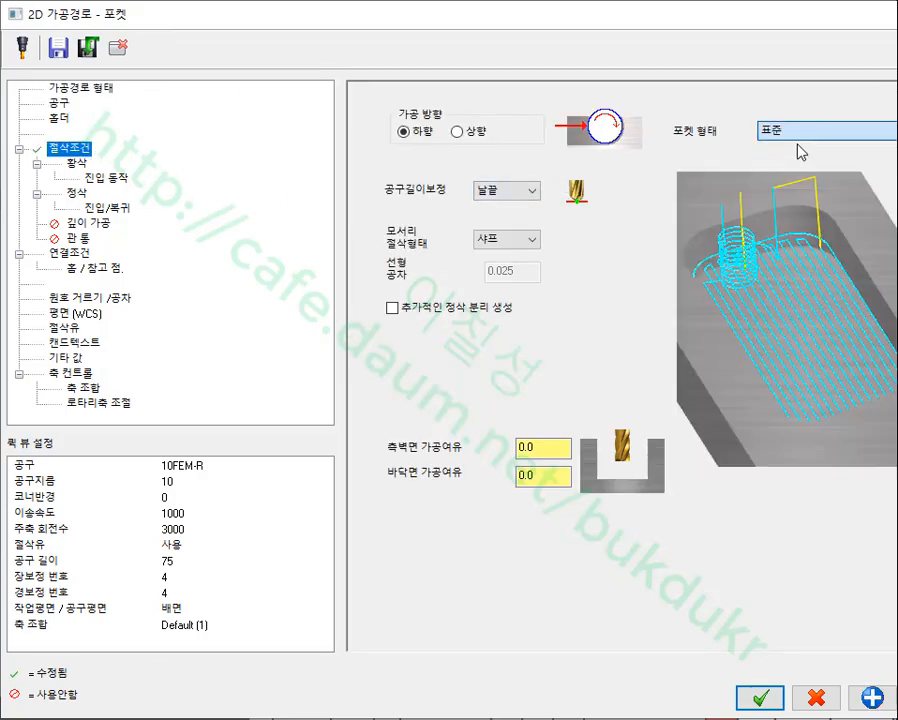
- Set the pocket's wall stock allowance to 0.3 and enter a floor stock allowance
click(566, 450)
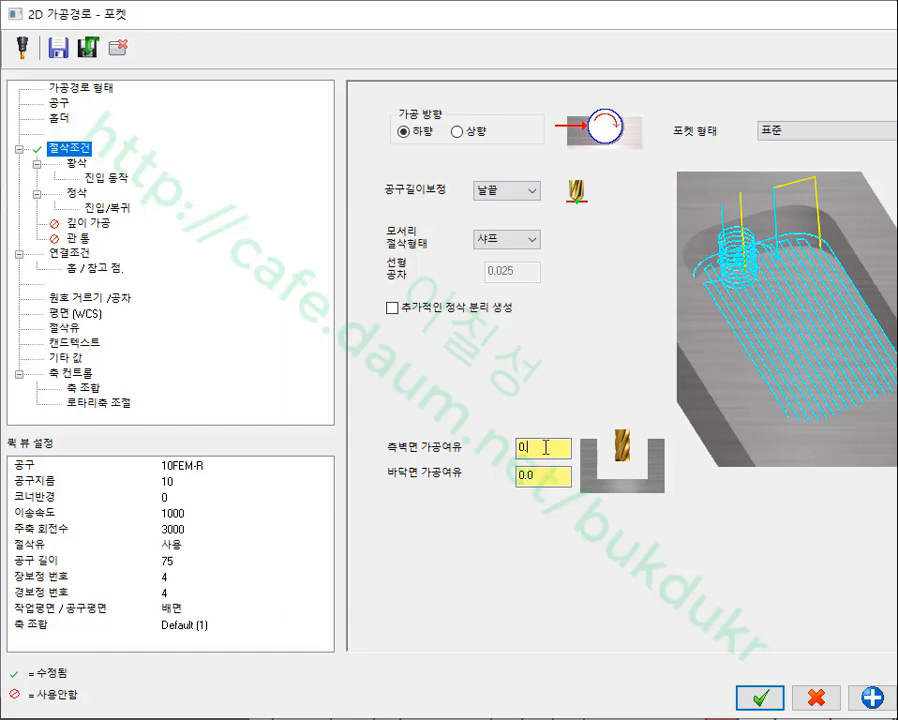
click(558, 478)
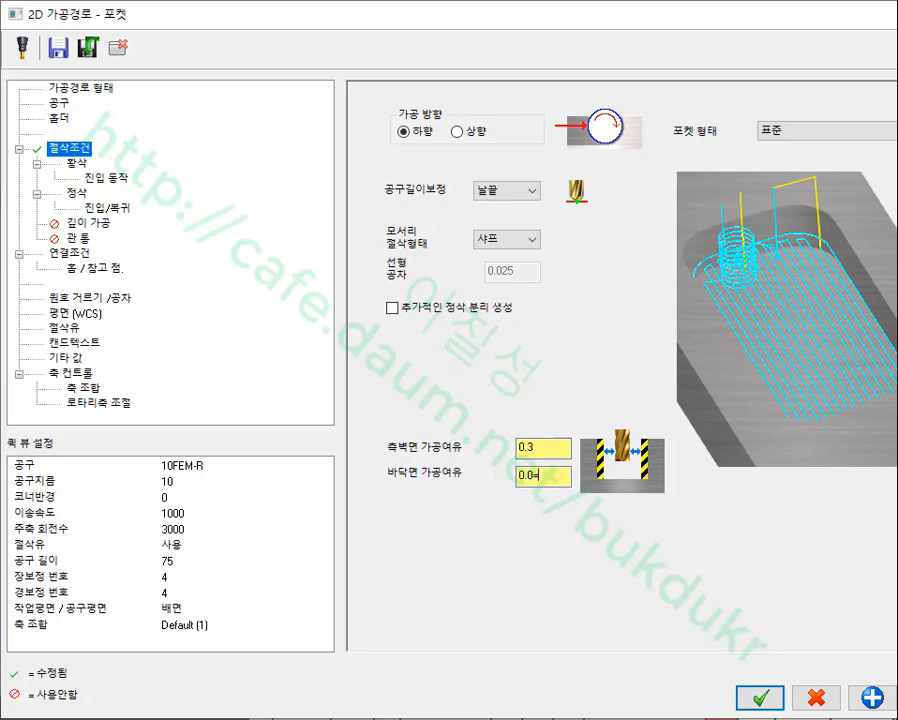
text(.)
- Use the true spiral roughing method (트루나선형절삭) with a helix entry of 10% minimum and 45% maximum radius
click(76, 162)
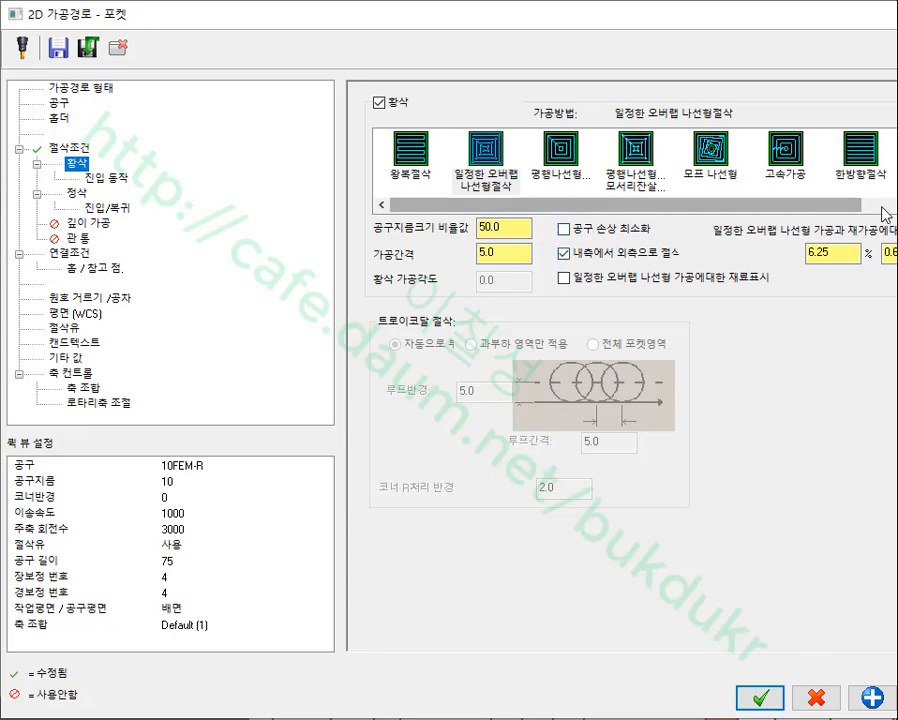
click(880, 213)
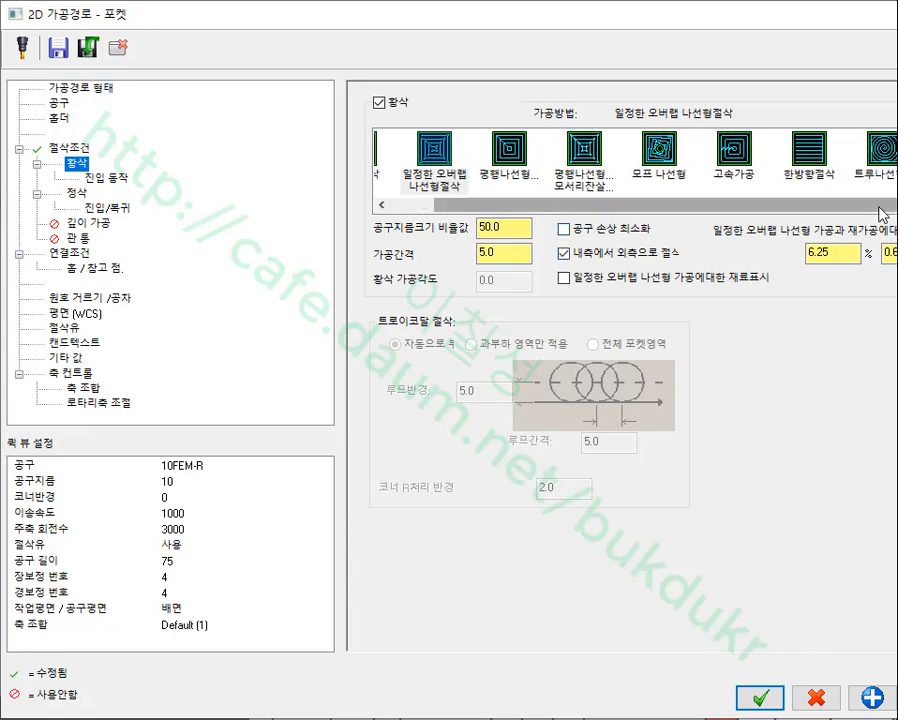
click(880, 152)
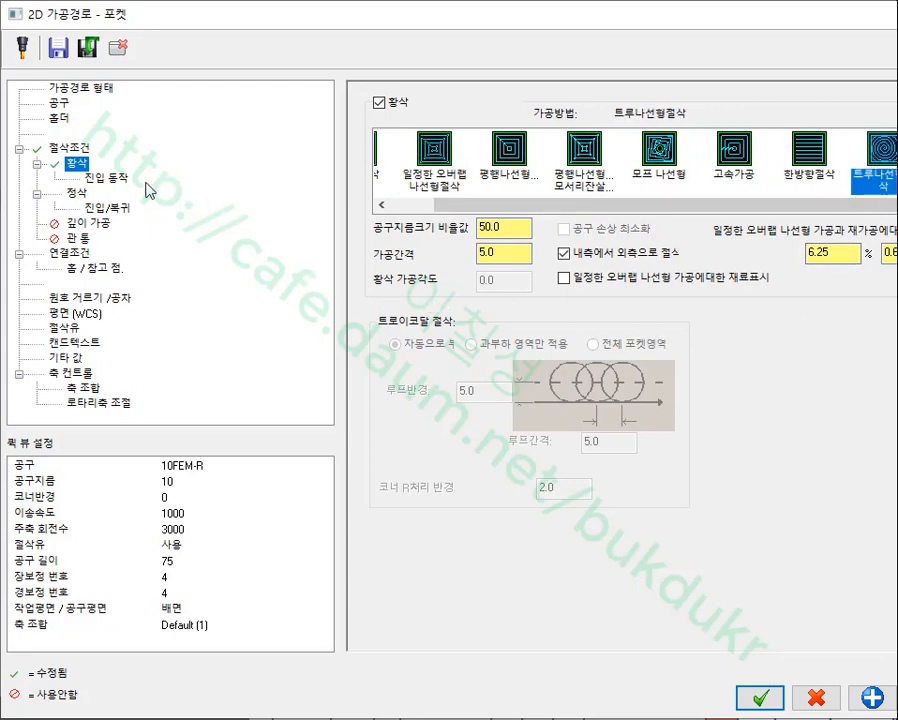
click(105, 178)
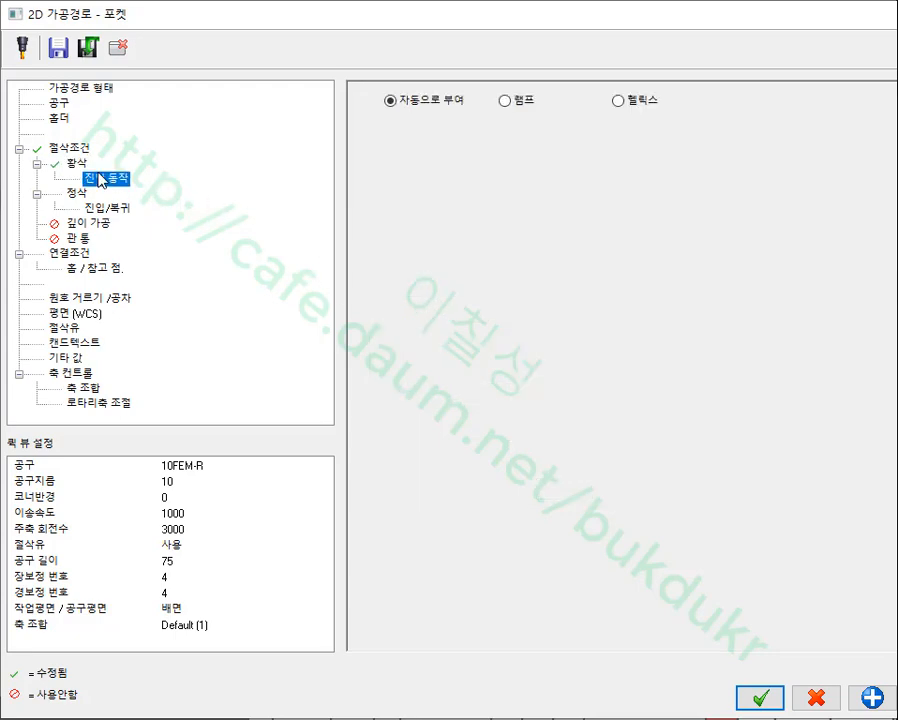
click(615, 102)
click(532, 139)
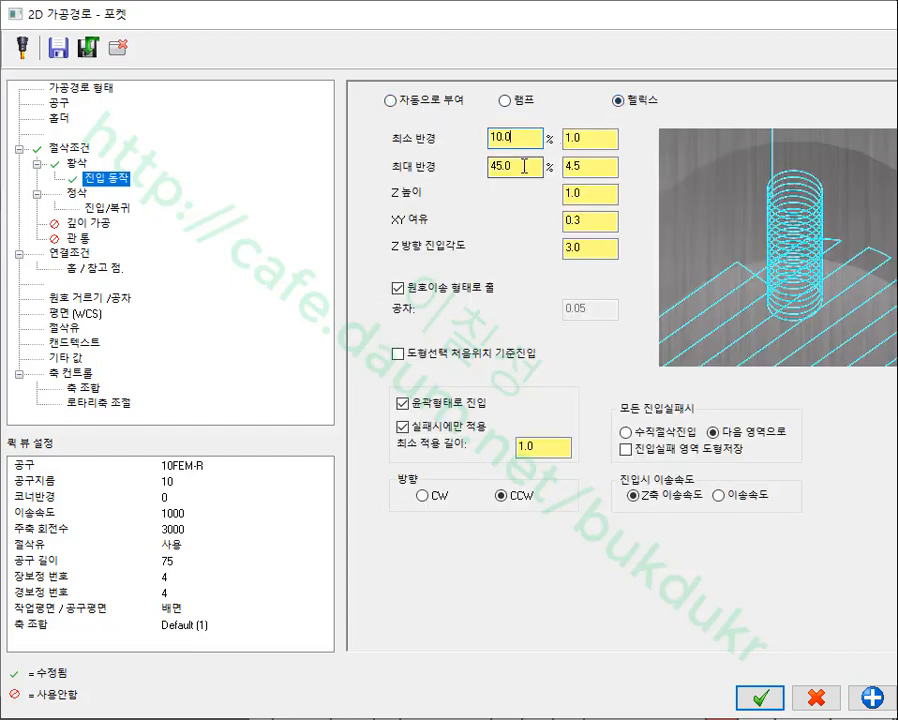
click(524, 167)
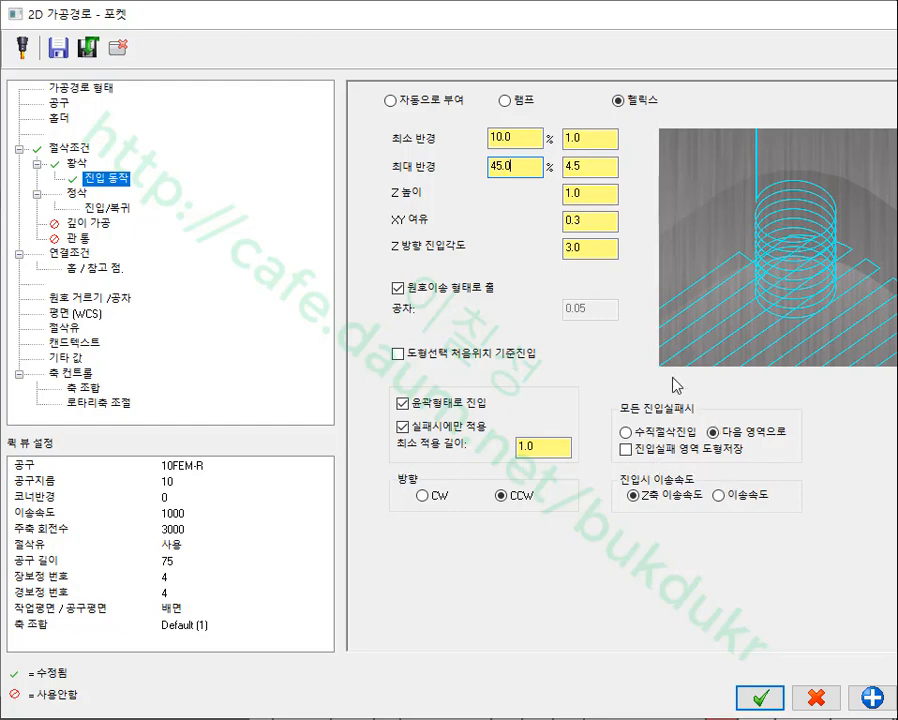
- Configure one finish pass with 1.0 spacing and make the helix enter at the first picked chain position (도형선택 처음위치 기준진입)
click(74, 192)
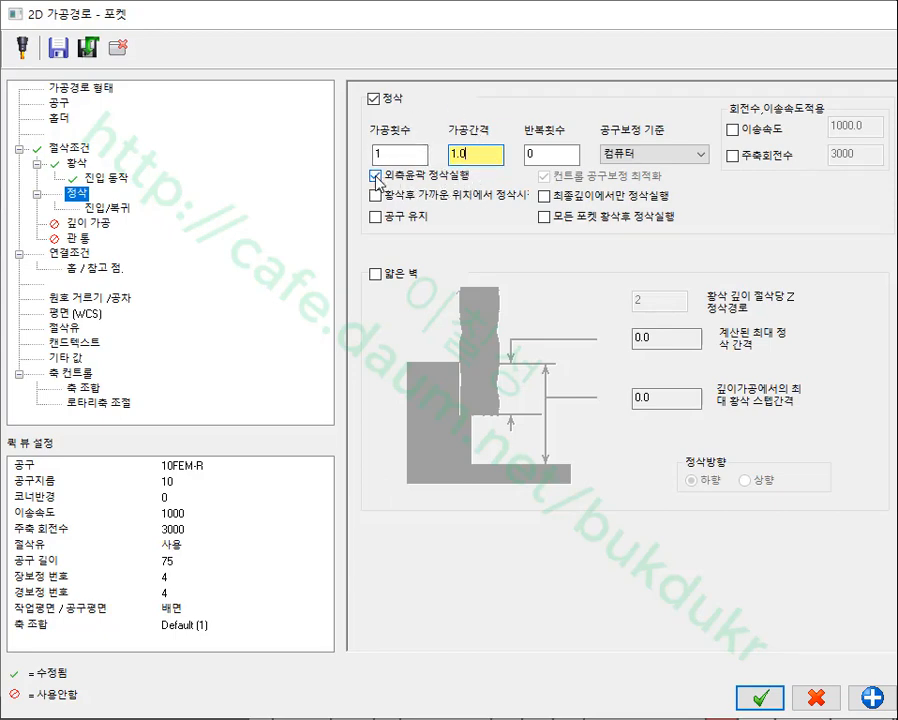
click(116, 209)
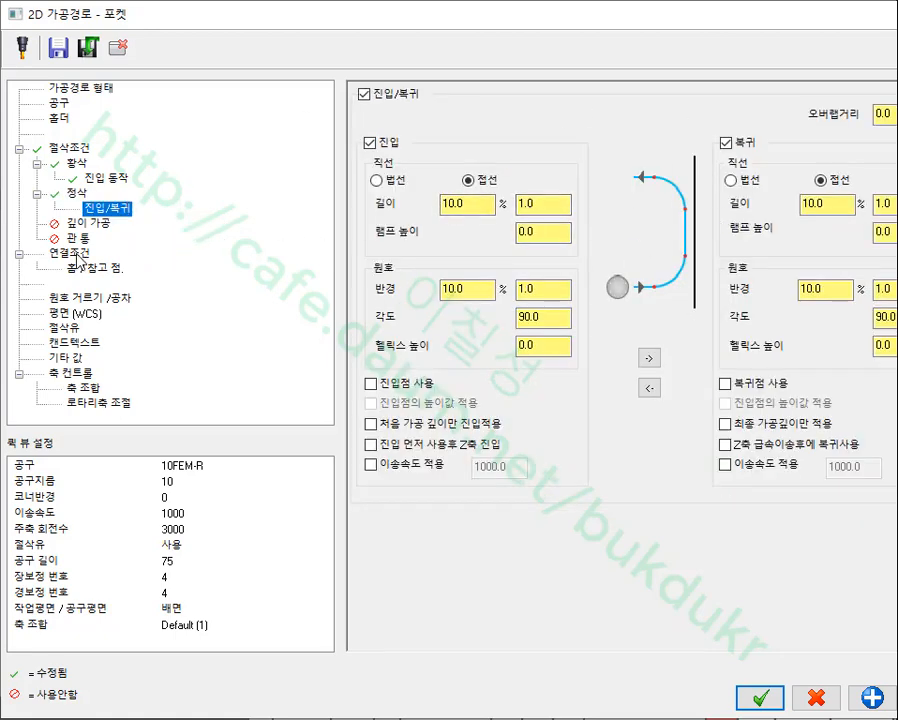
click(100, 178)
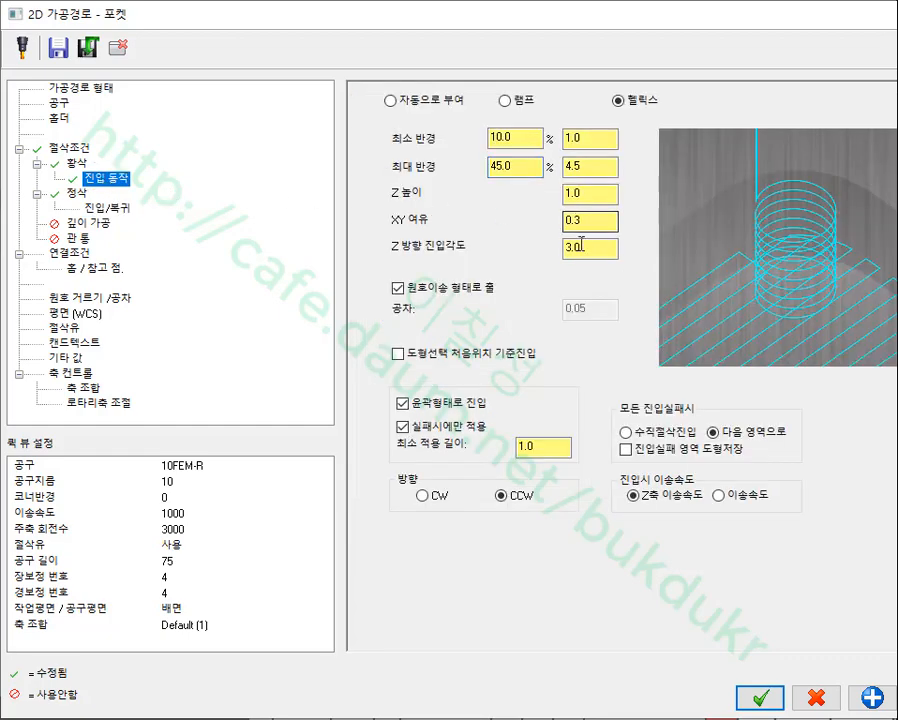
click(398, 354)
- Set the machining depth to incremental 0.0 and generate the central bore's pocket toolpath
click(72, 253)
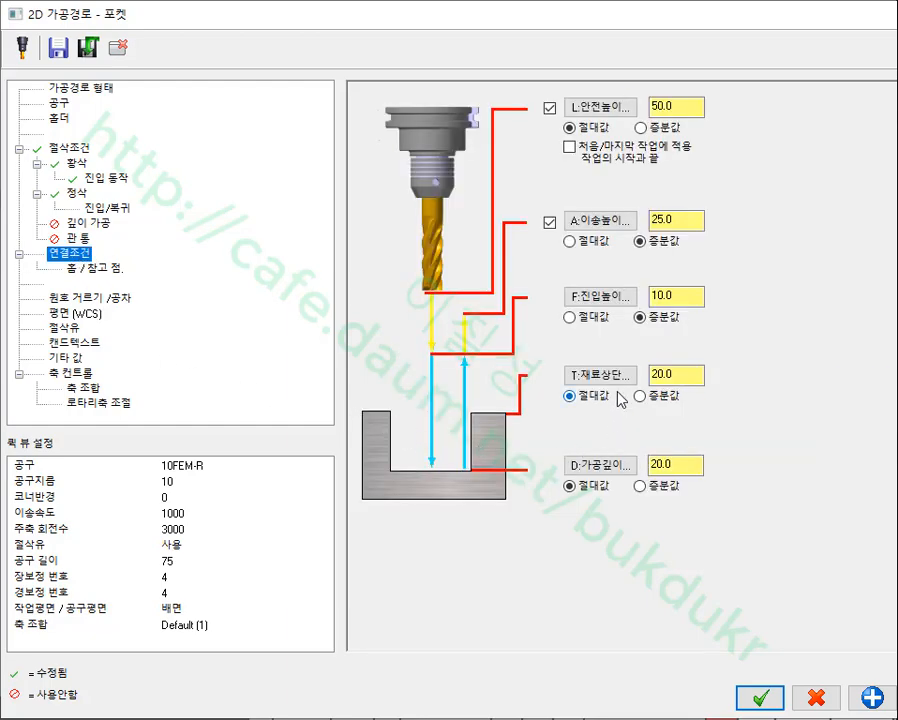
click(640, 486)
click(674, 466)
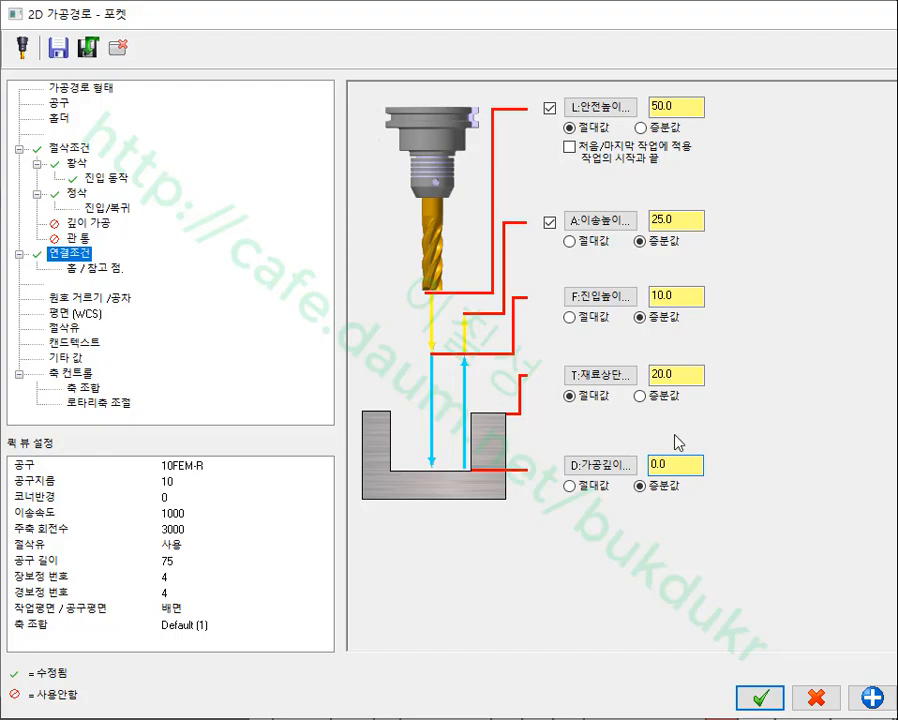
click(760, 697)
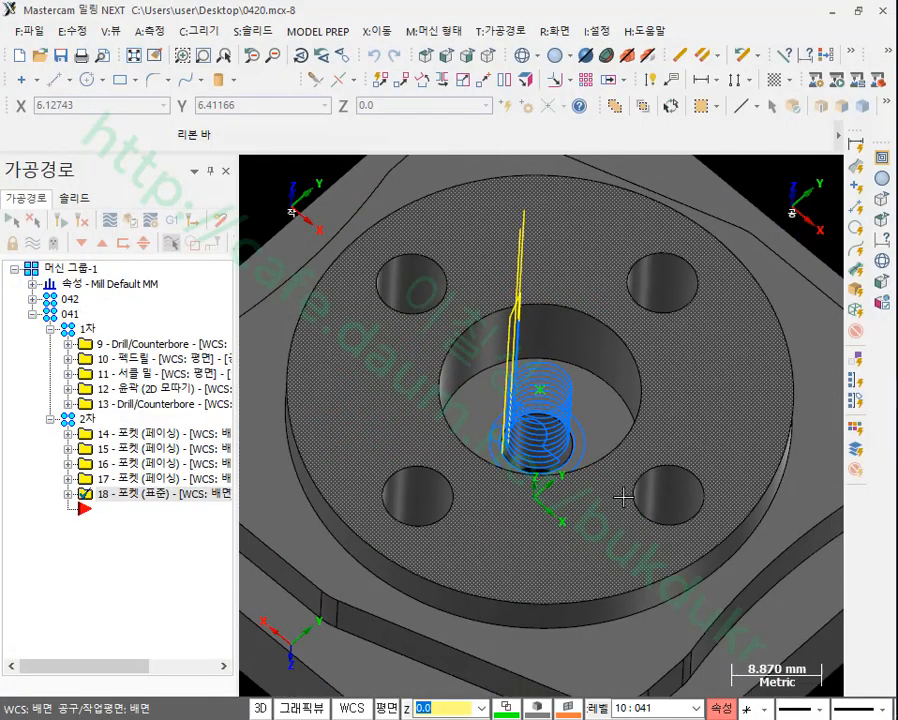
- Load all operations of the 041 group into the simulator and disable the stop on operation change
click(70, 314)
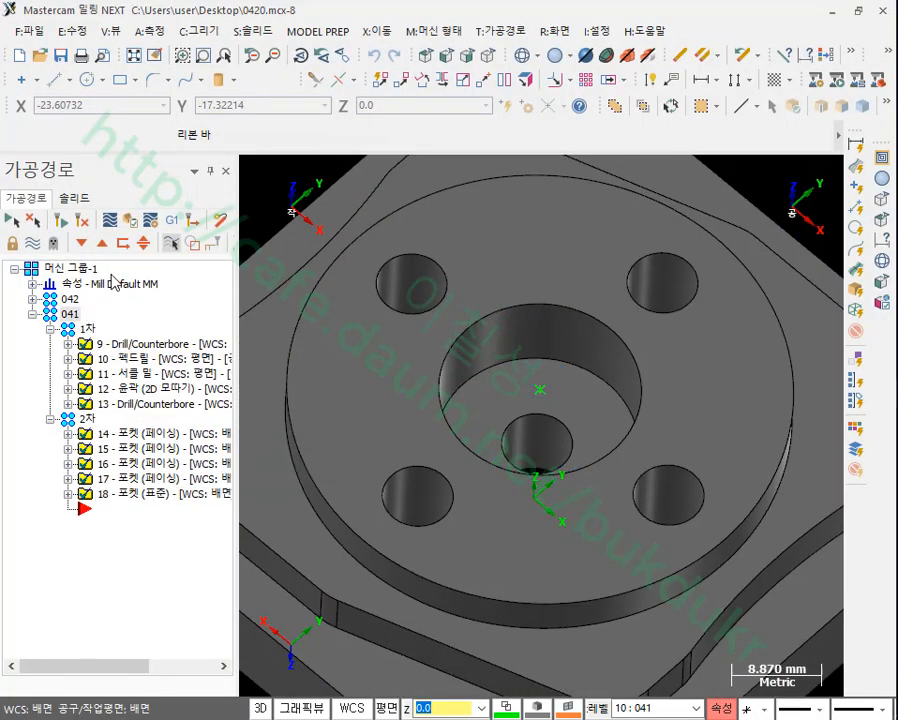
click(130, 219)
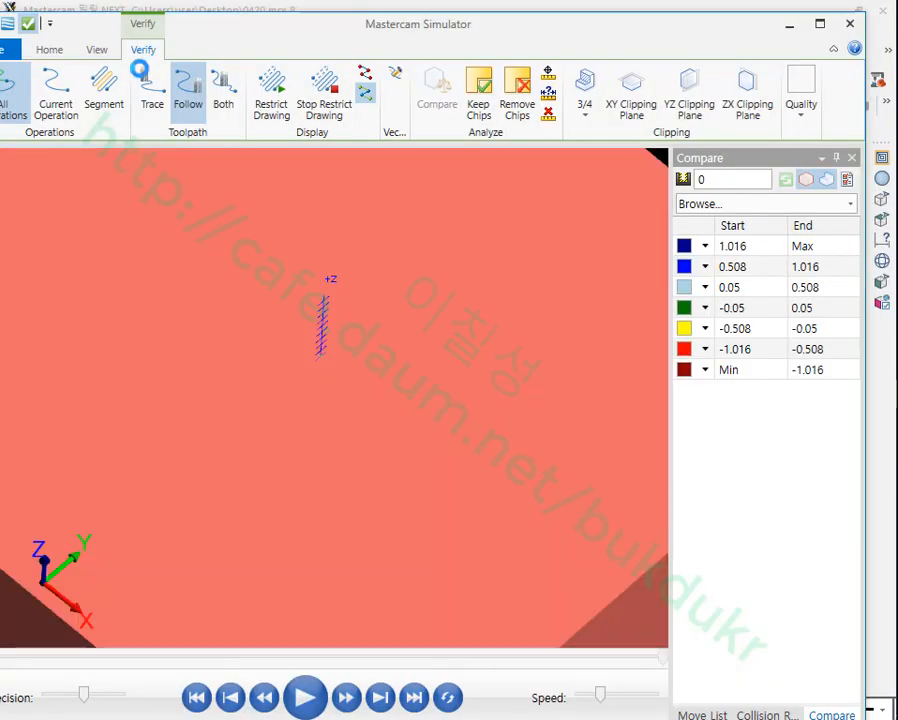
click(49, 49)
click(158, 73)
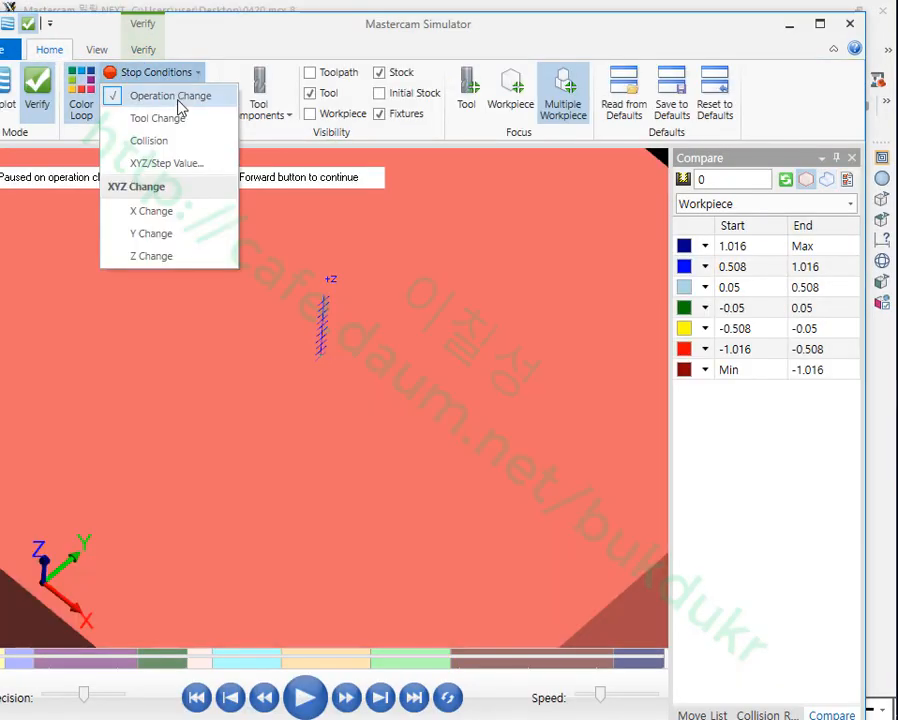
click(156, 102)
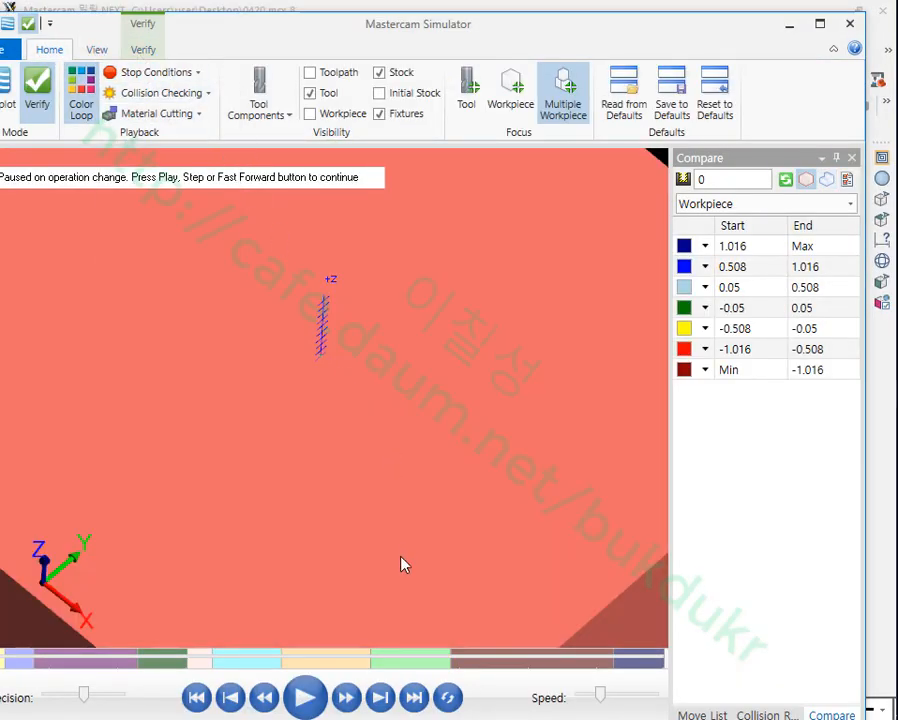
- Run the 041 simulation to the end and compare the cut stock with the workpiece model again
click(416, 698)
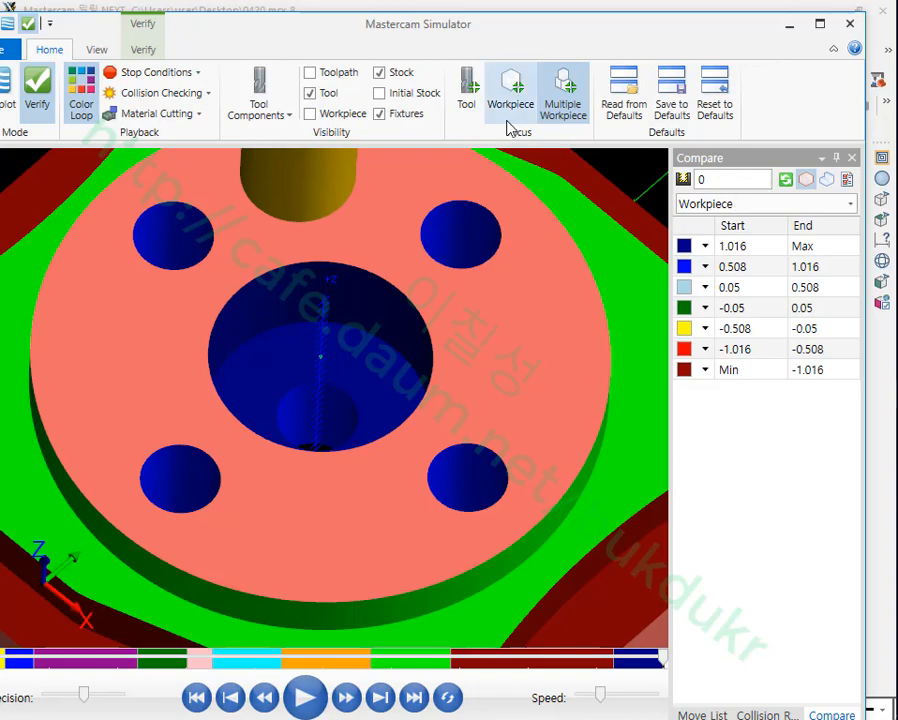
click(142, 50)
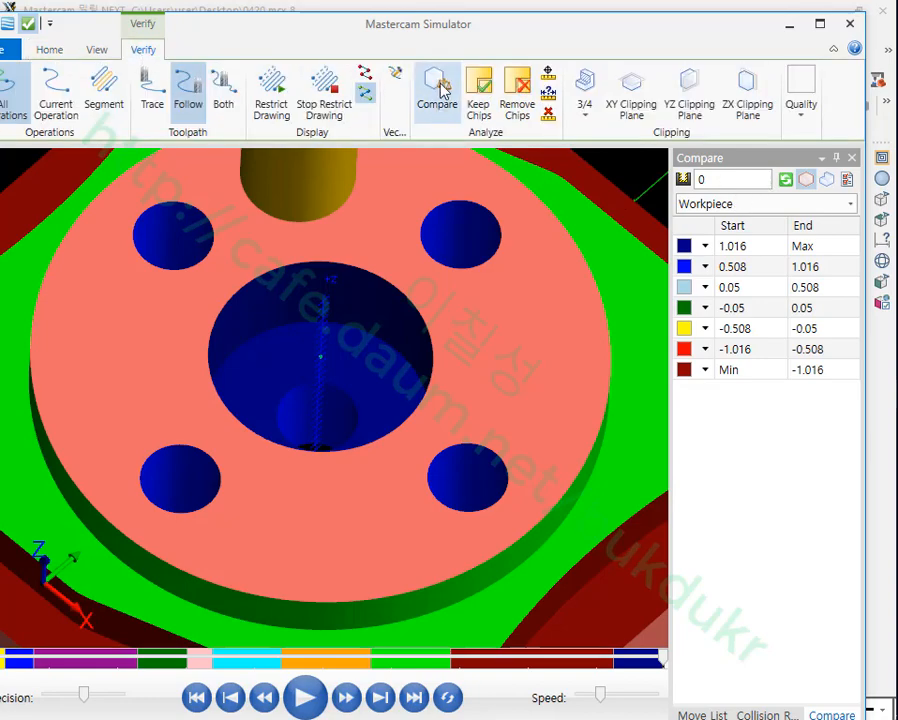
click(788, 180)
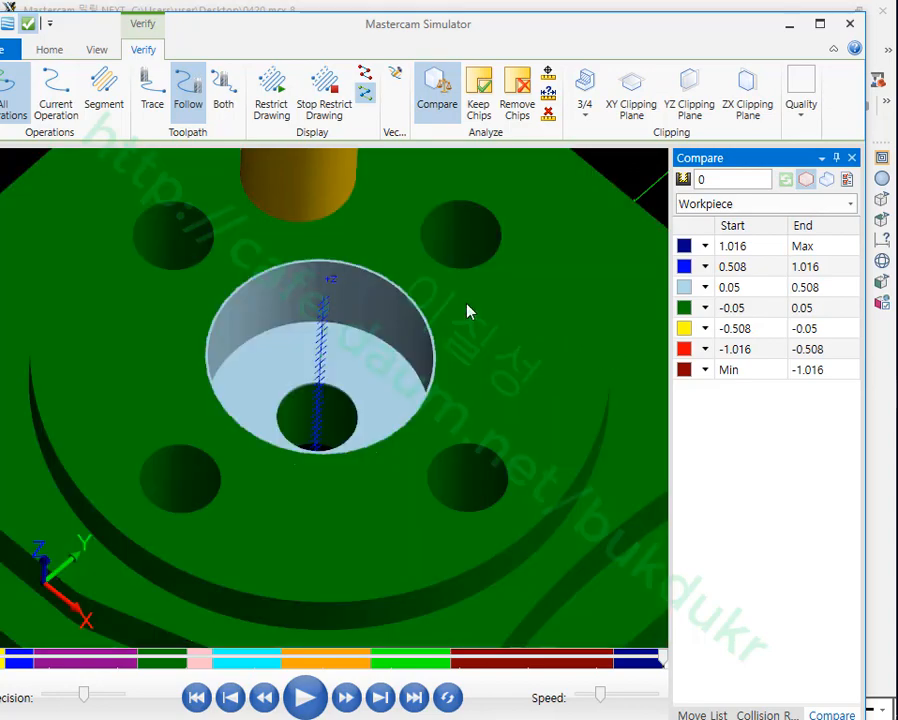
- Examine the compare colours in the central counterbore of the verified part and close the simulator
mouse_move(467, 311)
middle_down()
mouse_move(447, 345)
mouse_move(463, 327)
middle_up()
scroll(425, 335, up, 3)
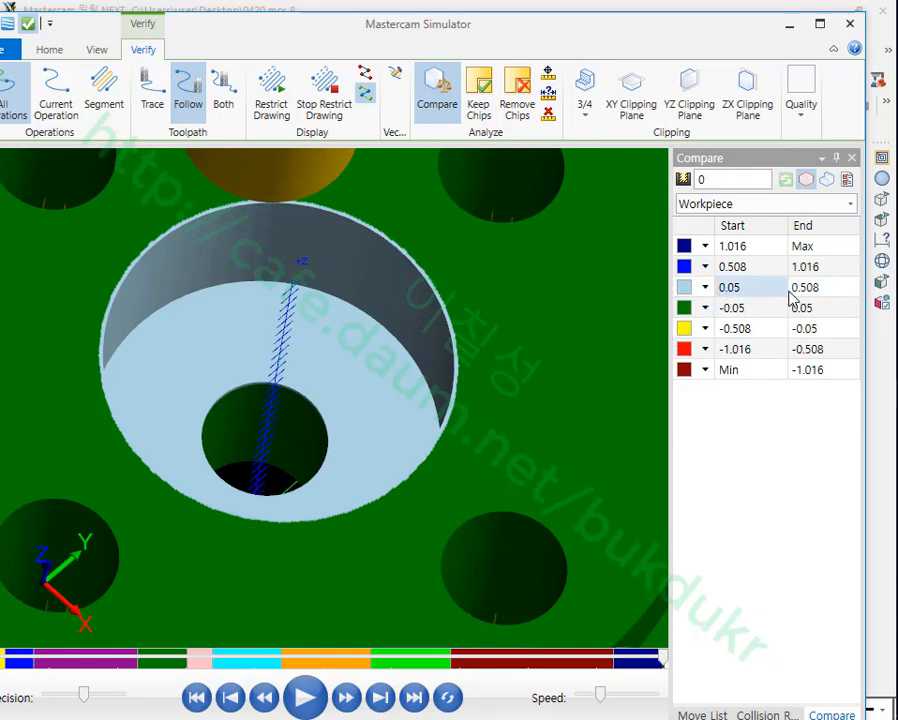
click(805, 290)
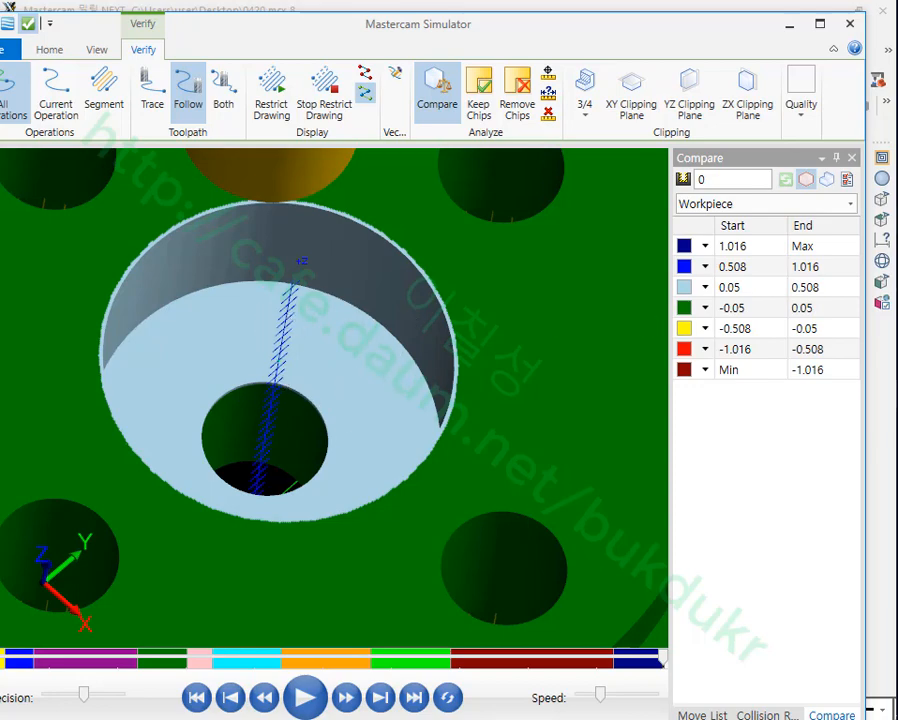
click(850, 24)
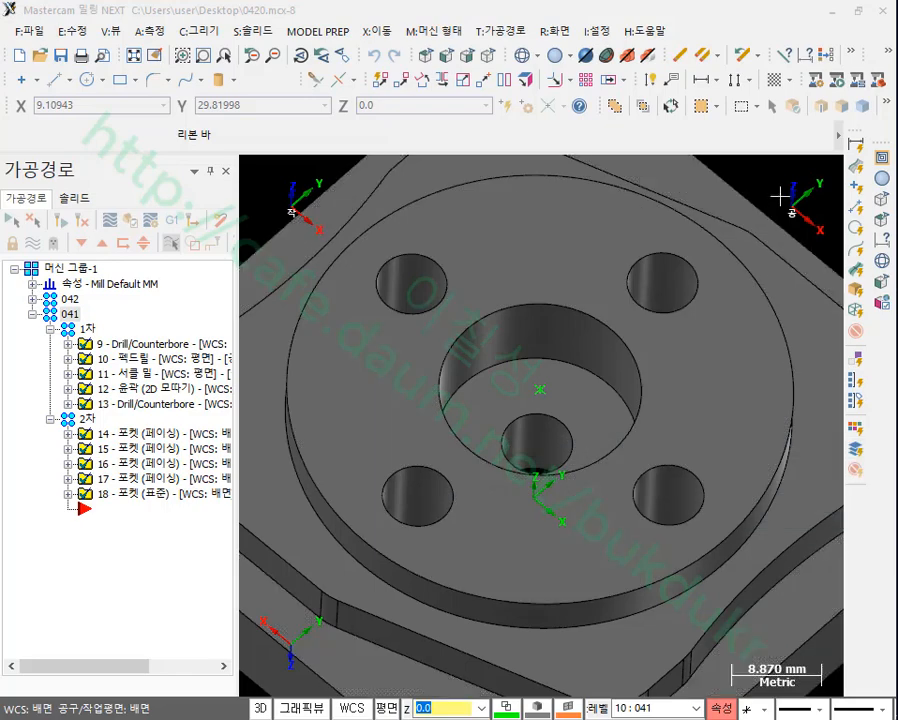
- Copy operation 18, the standard pocket, to the end of the 2차 group
click(103, 494)
right_drag(86, 500, 104, 563)
click(170, 632)
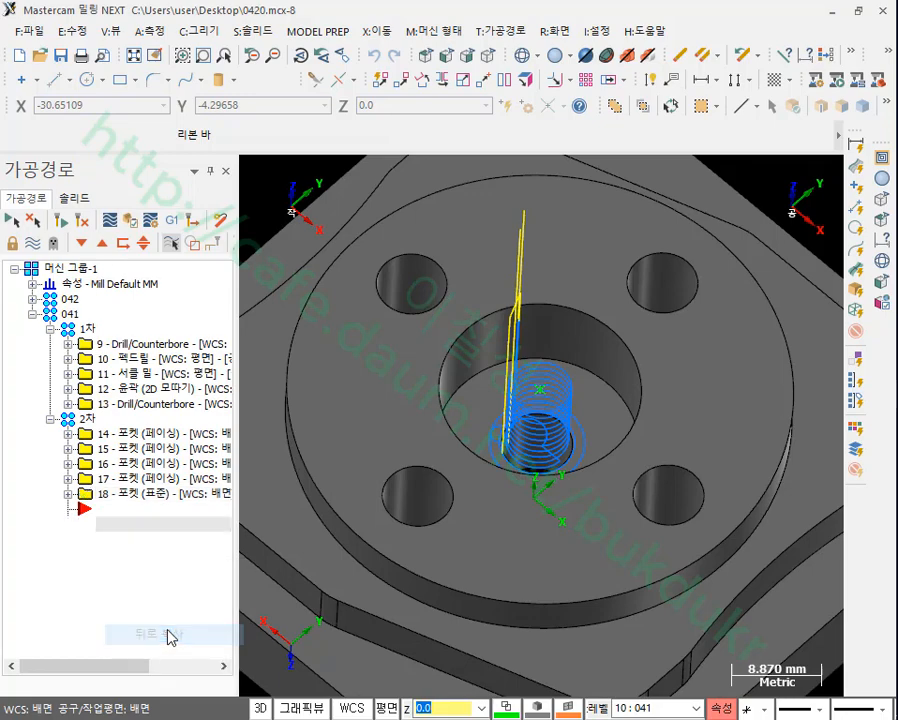
- Assign tool 5, the 10FEM-F end mill, to the copied pocket operation
click(125, 538)
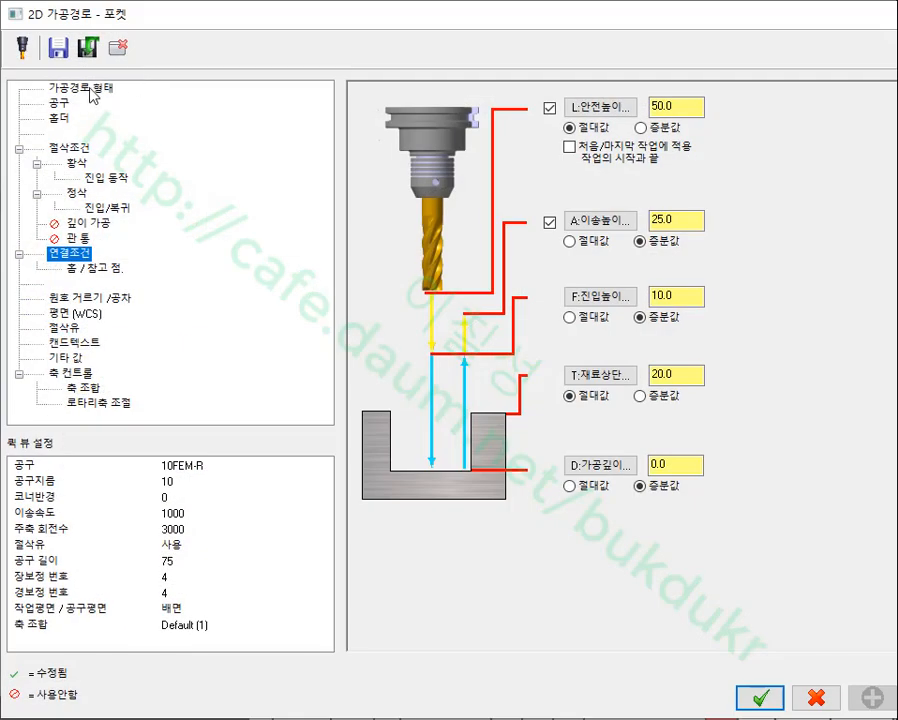
click(60, 103)
click(482, 205)
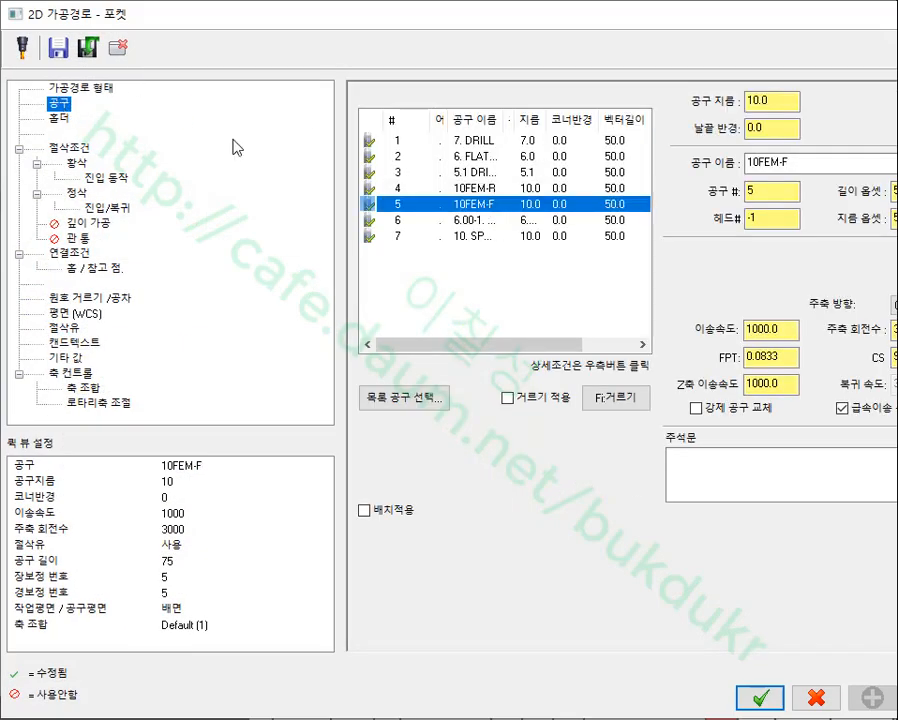
- Set both the wall and floor stock to leave of the copied pocket to 0.0
click(73, 148)
double_click(555, 456)
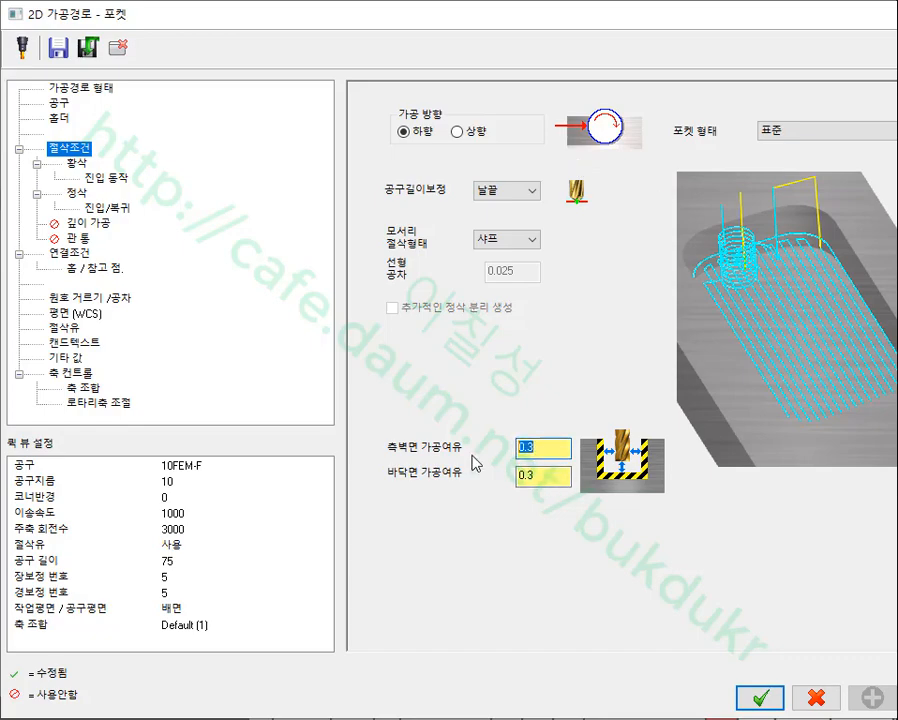
text(0.0)
double_click(528, 476)
text(0.0)
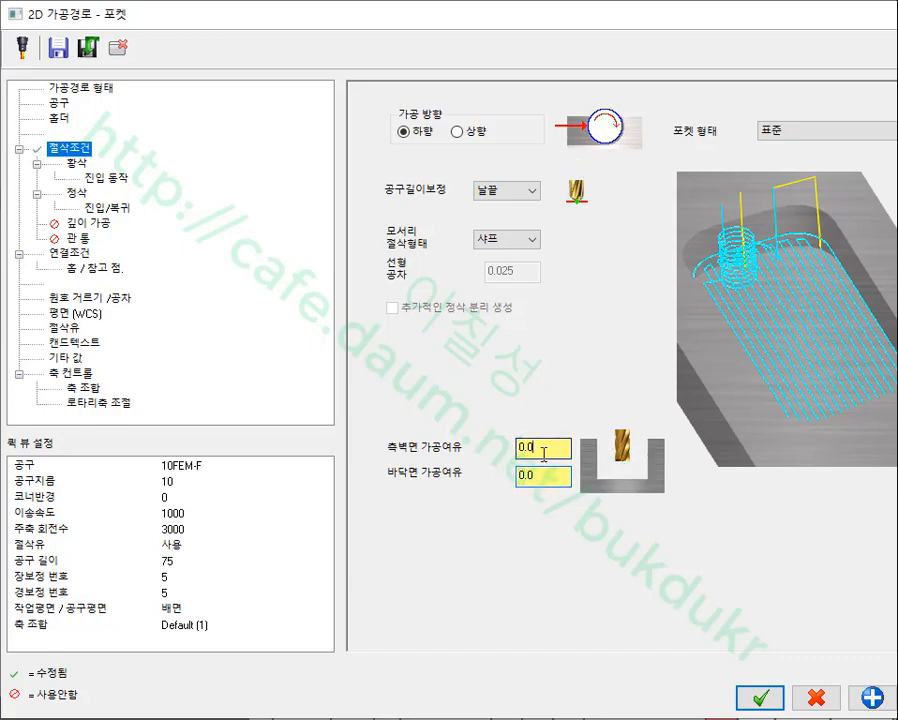
- Set the copied pocket's top of stock to 1.0 incremental in the linking parameters and regenerate its toolpath
click(74, 163)
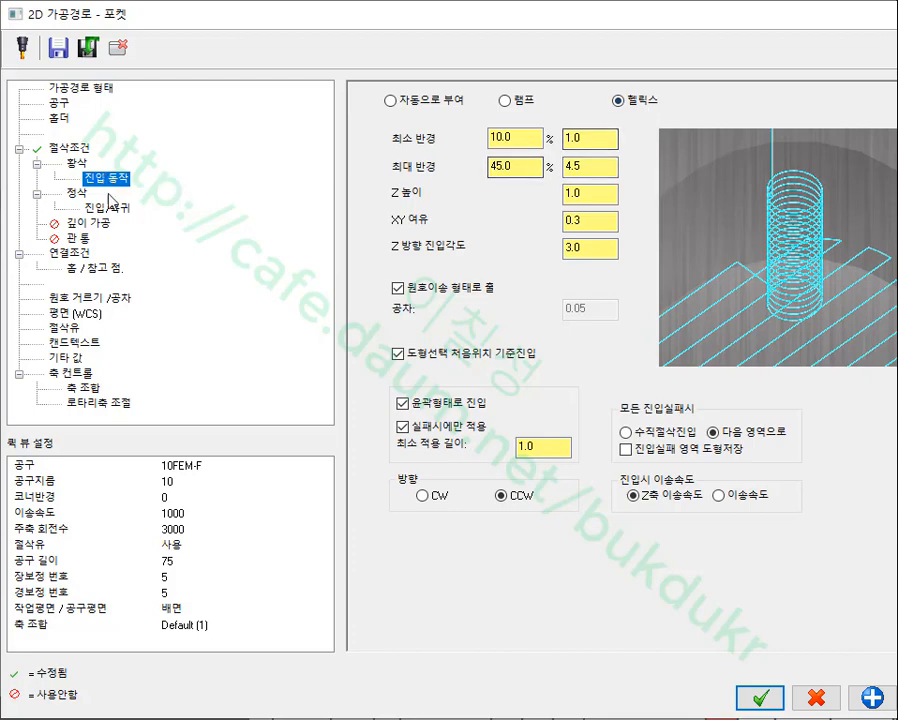
click(77, 193)
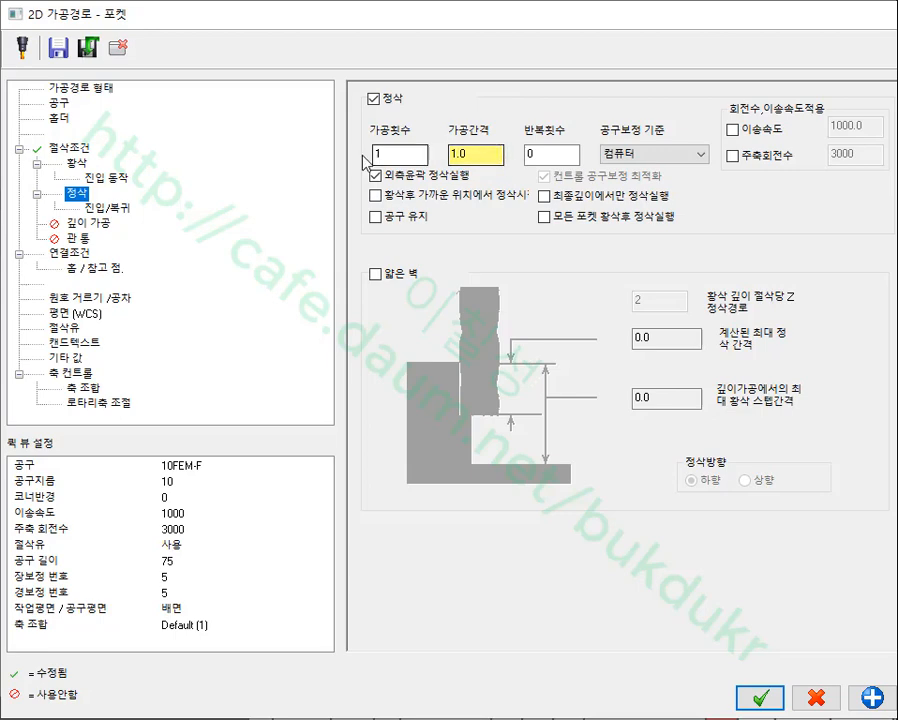
click(108, 208)
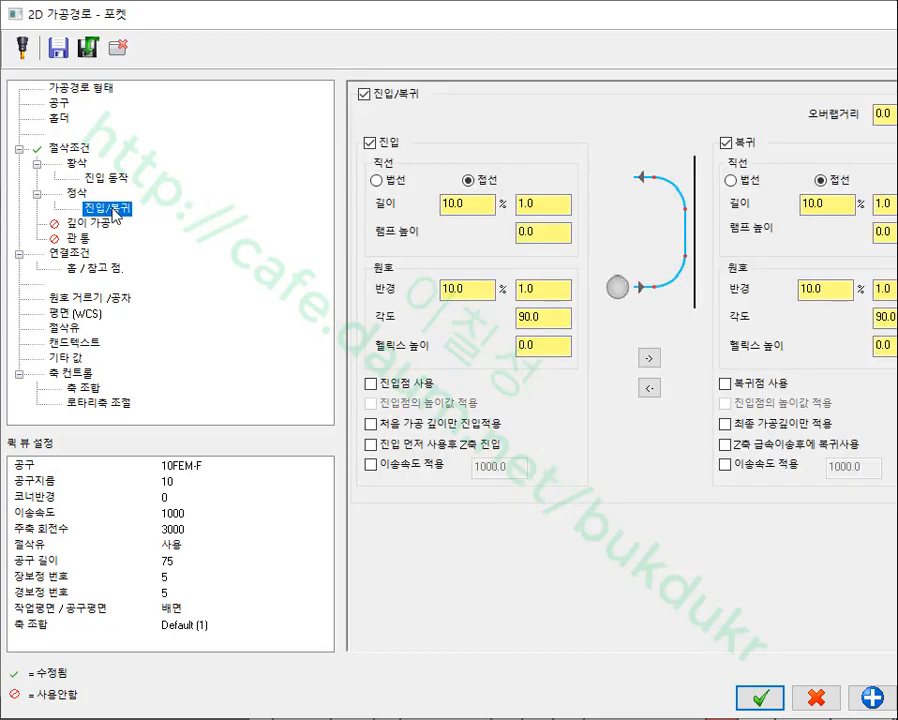
click(72, 253)
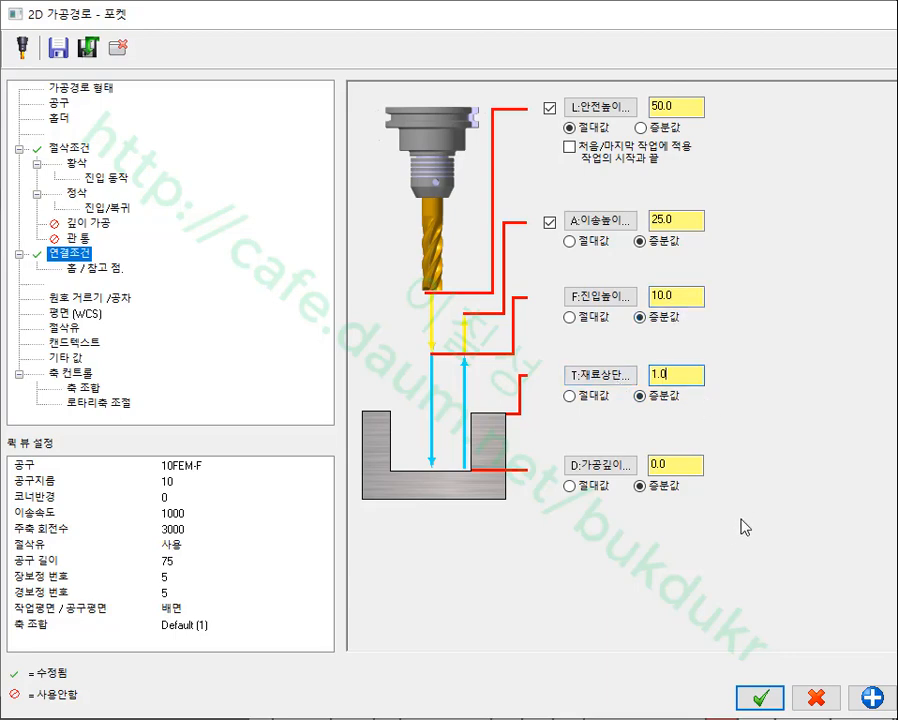
click(764, 698)
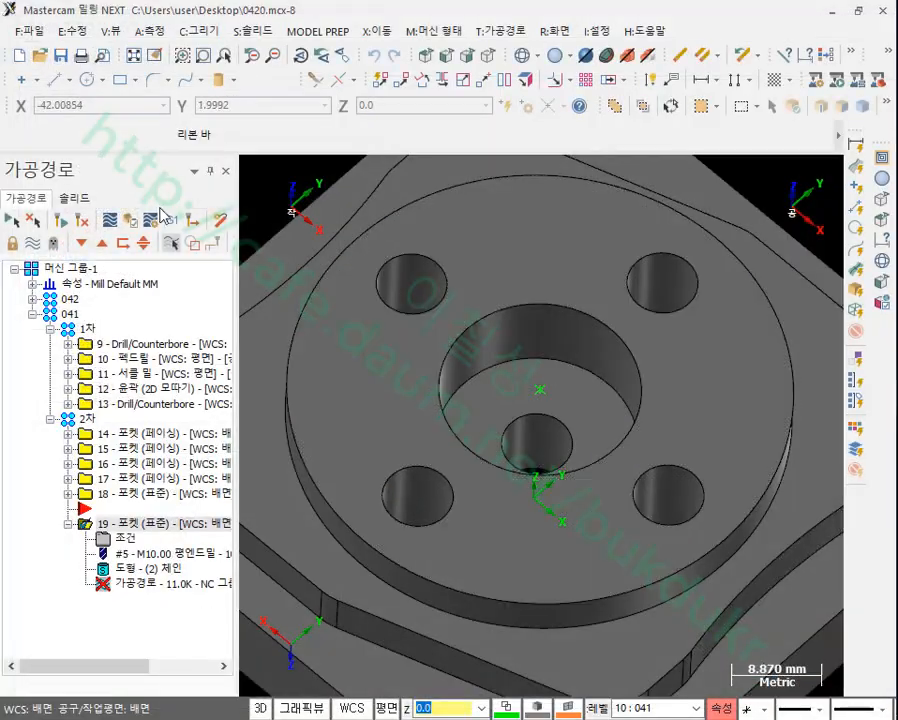
click(66, 224)
- Move the insertion marker below operation 19 and collapse that operation in the tree
scroll(530, 470, up, 4)
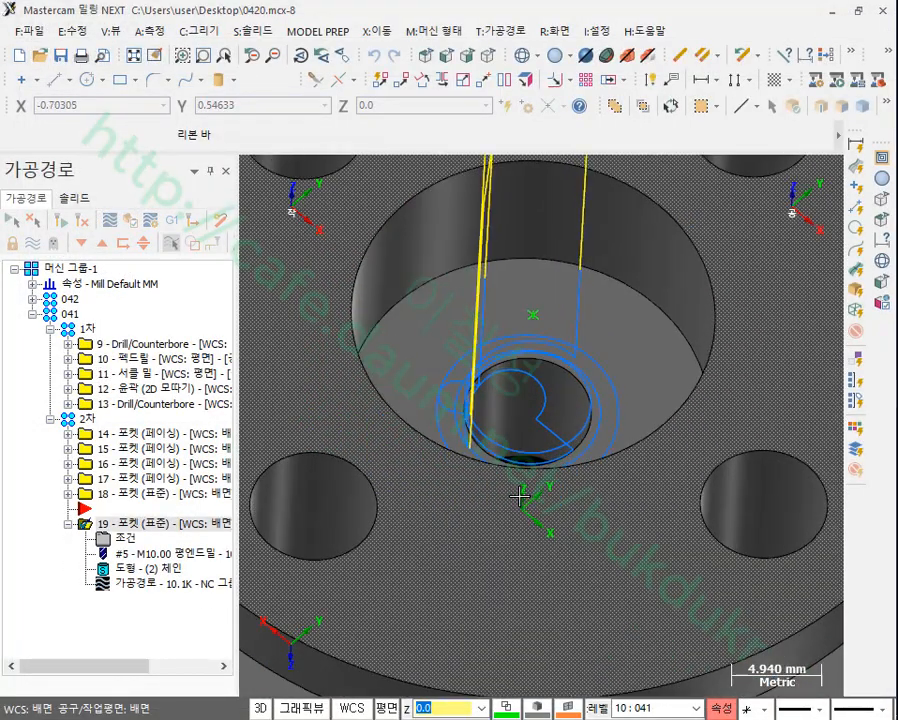
mouse_move(545, 451)
middle_down()
mouse_move(578, 438)
mouse_move(594, 480)
mouse_move(546, 458)
mouse_move(556, 454)
middle_up()
scroll(521, 345, down, 1)
middle_drag(521, 345, 537, 351)
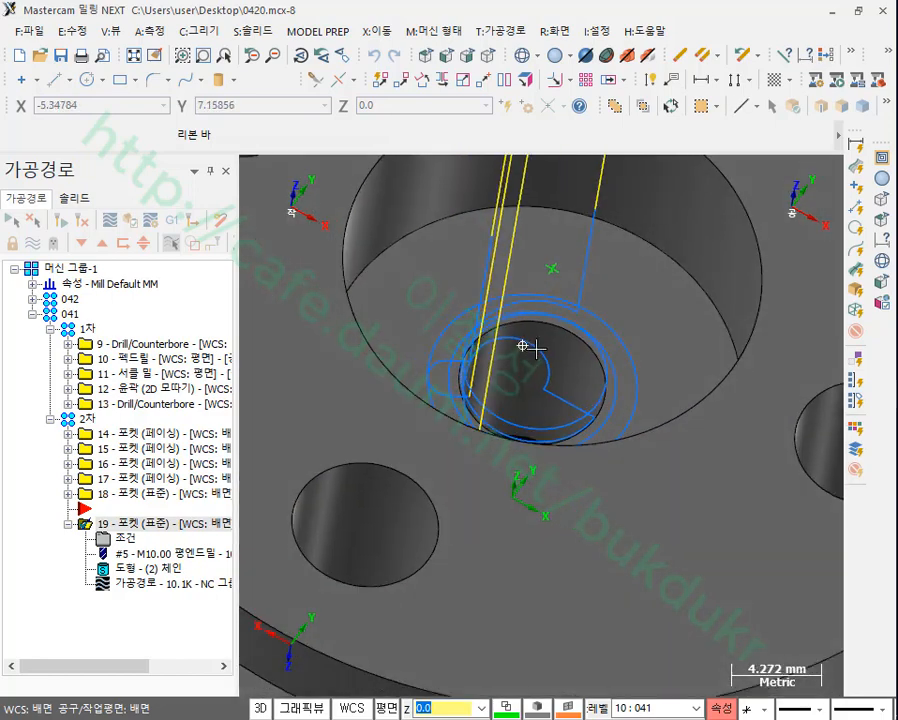
click(81, 244)
click(69, 509)
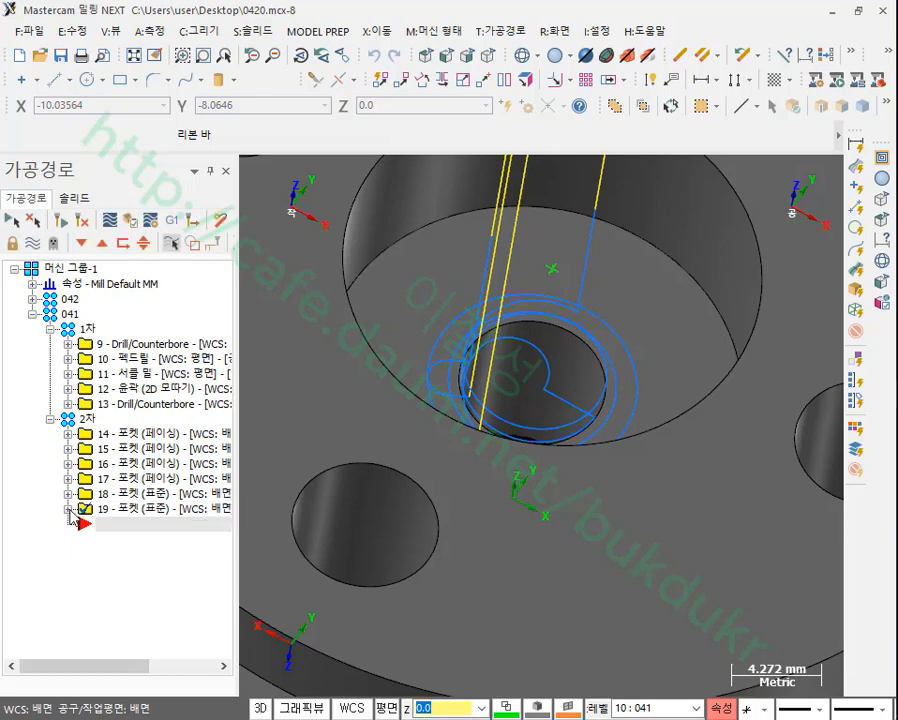
- Start a backplot of operation 19 with the details expanded and step through its first moves
click(69, 509)
click(104, 567)
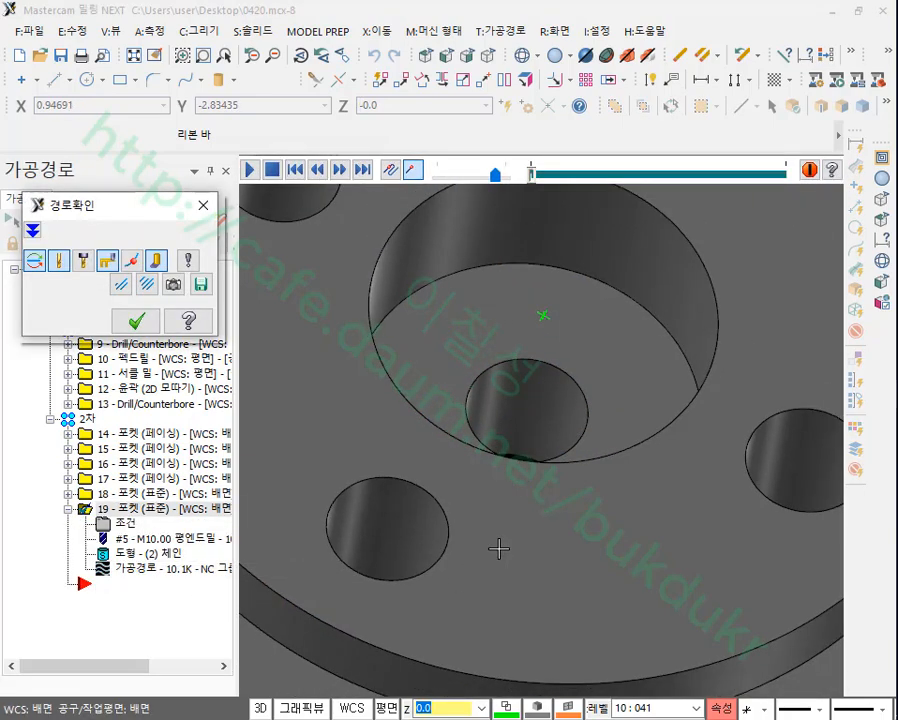
key(s)
click(33, 230)
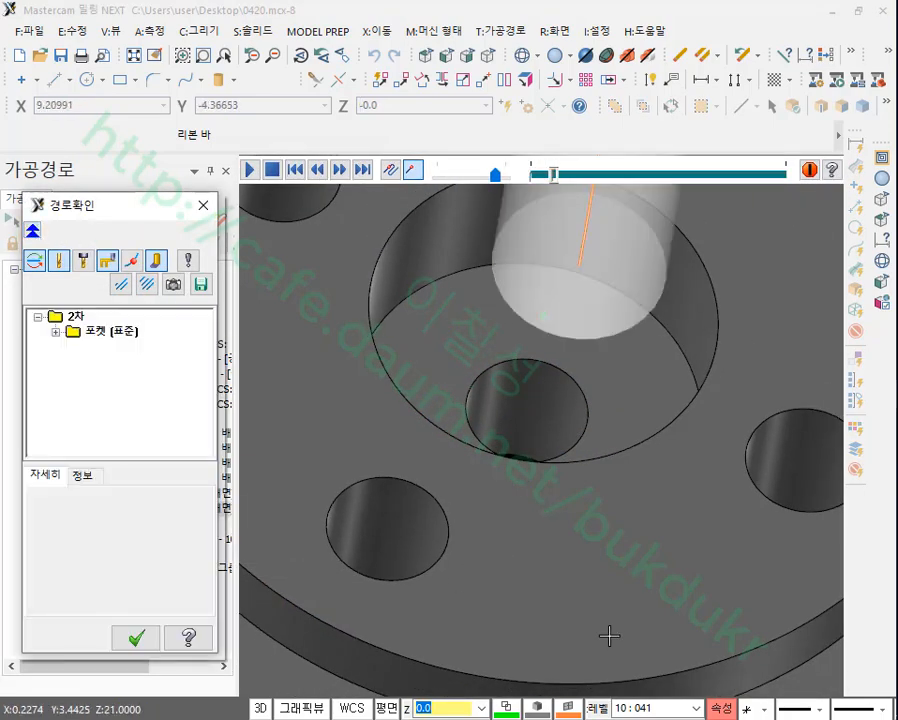
key(s)
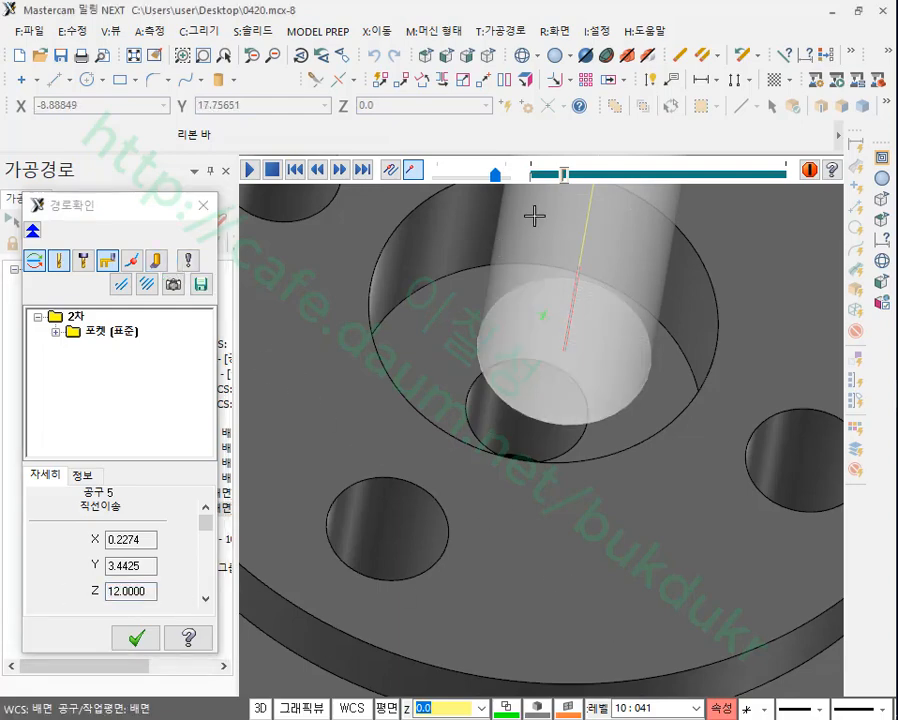
- Play the backplot of operation 19 slowly, speed it up through the finishing passes, and close it
drag(457, 176, 446, 178)
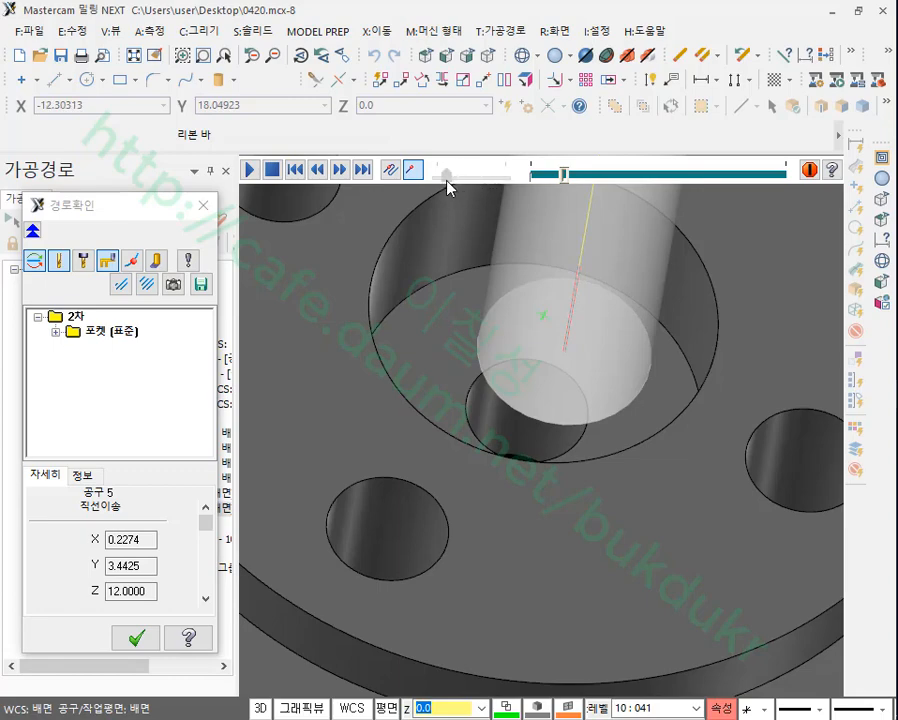
click(253, 172)
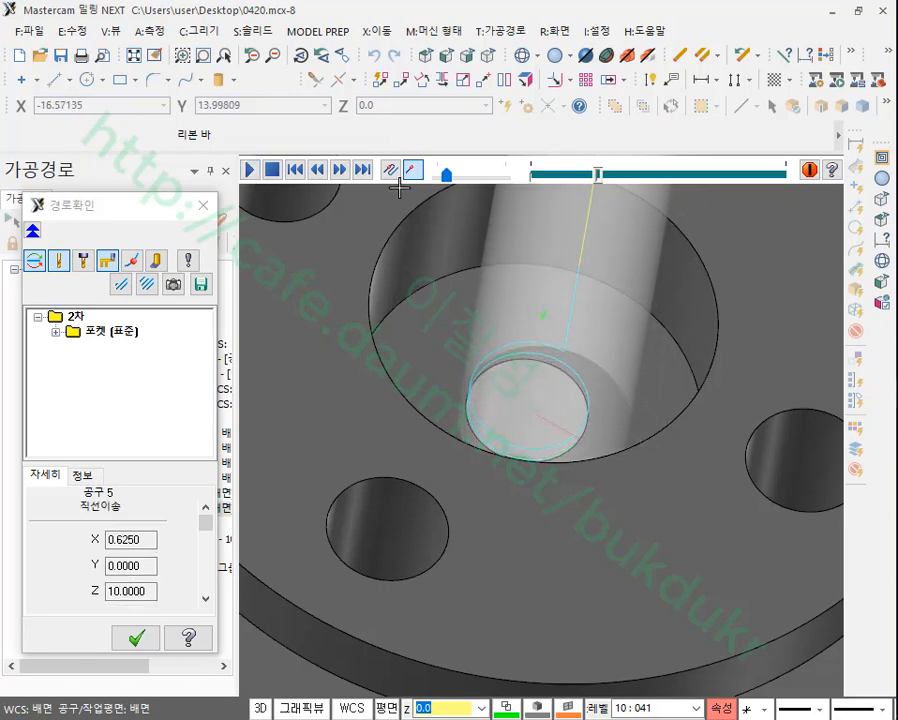
drag(449, 176, 481, 180)
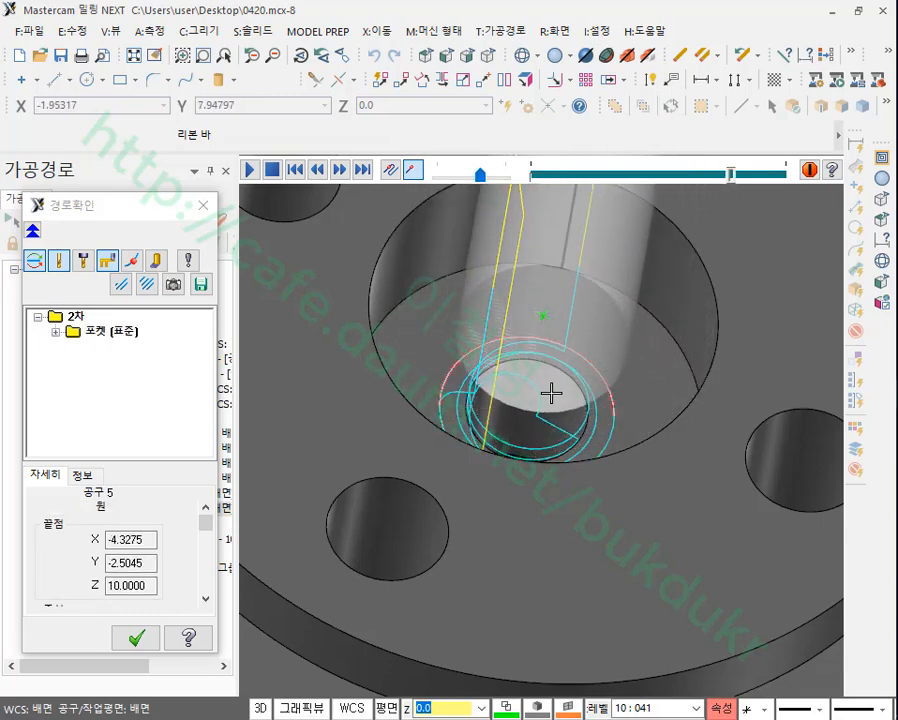
scroll(560, 382, down, 4)
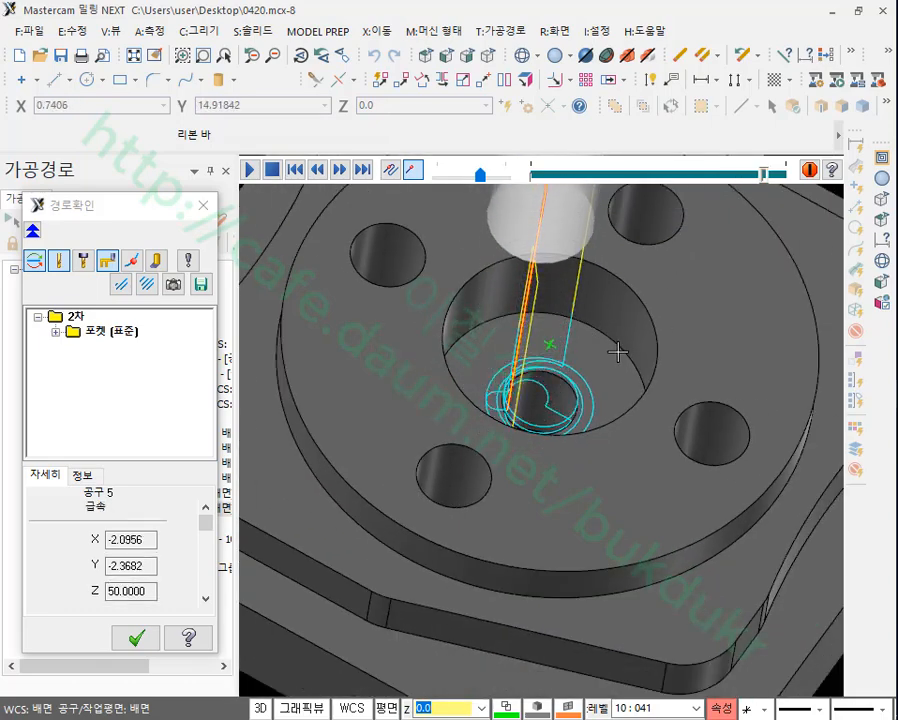
click(180, 632)
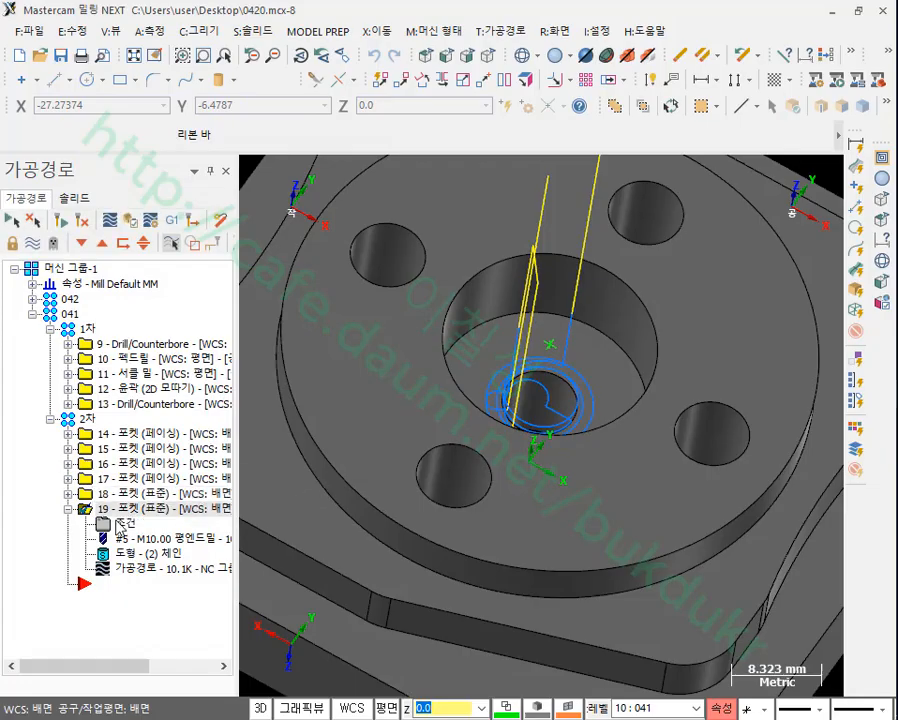
- Enable starting the finish pass at the closest position after roughing and keeping the tool down, then regenerate operation 19
click(126, 528)
click(105, 178)
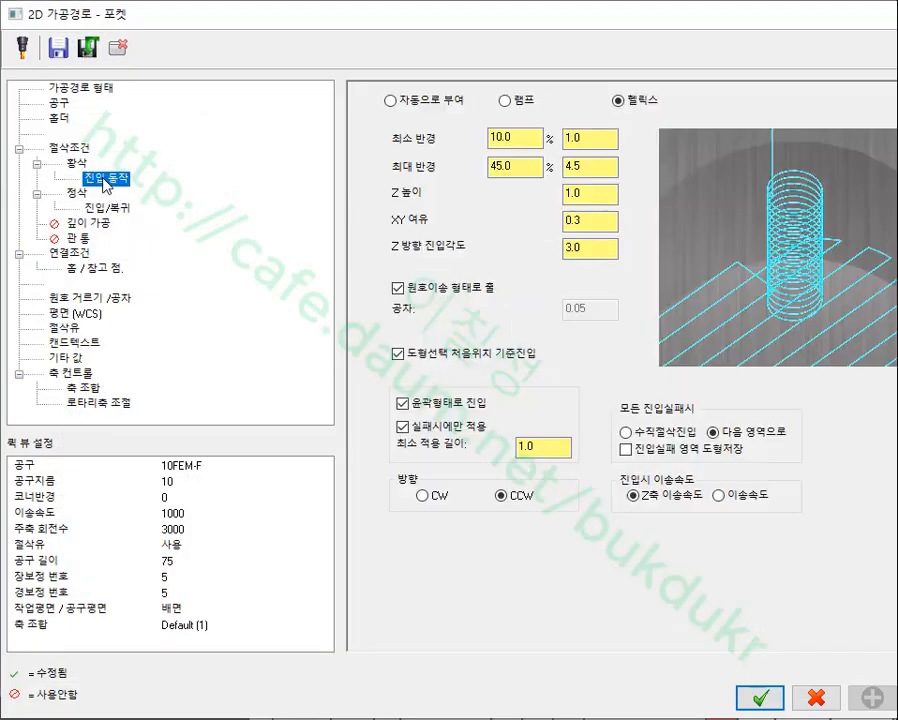
click(77, 193)
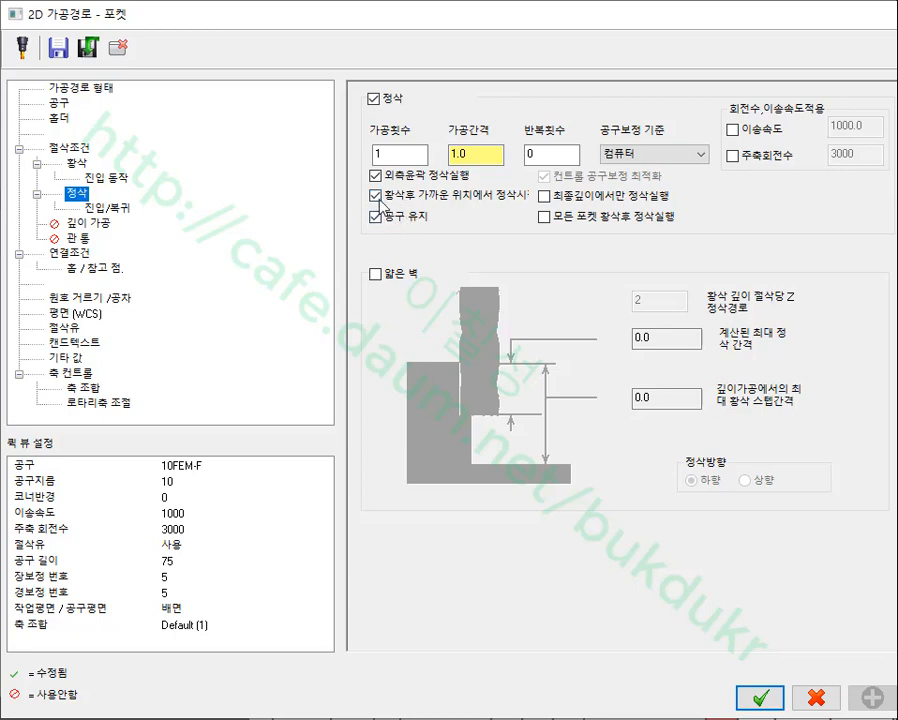
click(784, 699)
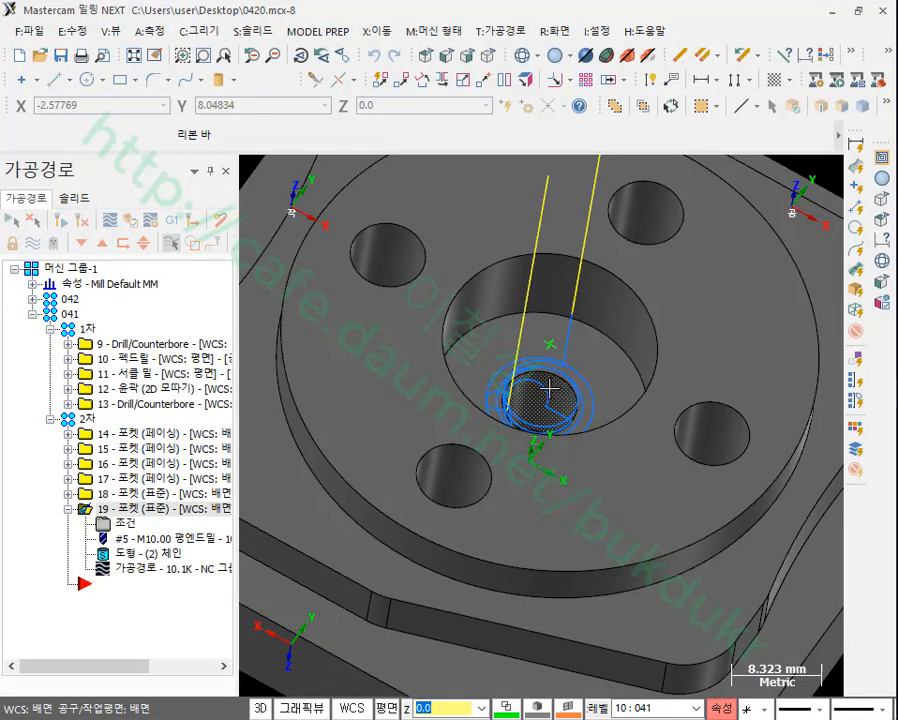
- Examine the regenerated finishing toolpath of operation 19 in the isometric view, then collapse the operation
scroll(545, 385, down, 3)
scroll(524, 414, up, 2)
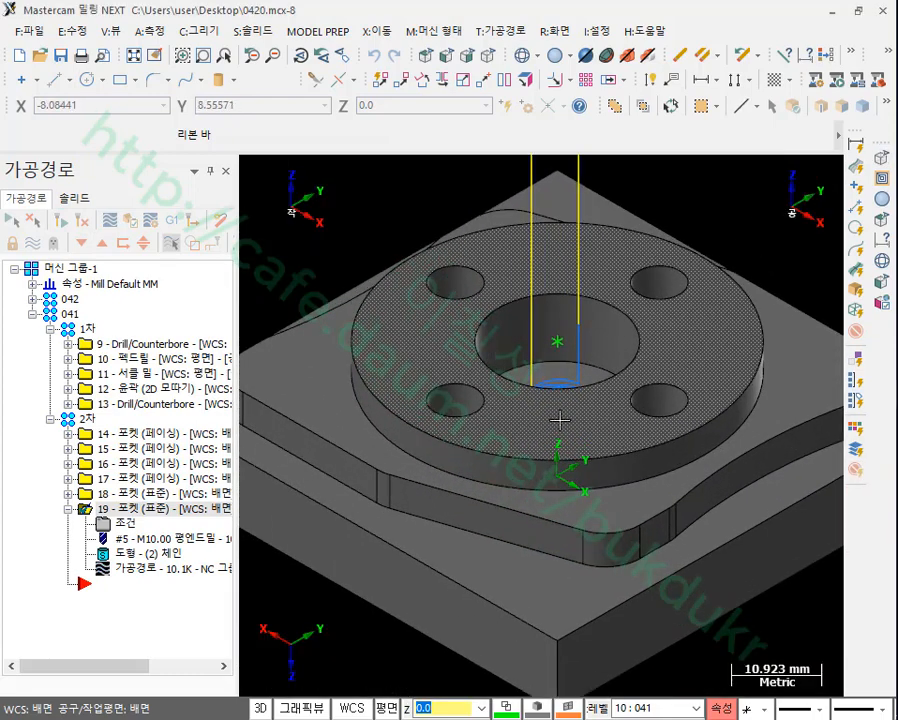
scroll(581, 337, down, 1)
middle_drag(581, 337, 581, 355)
scroll(590, 365, up, 1)
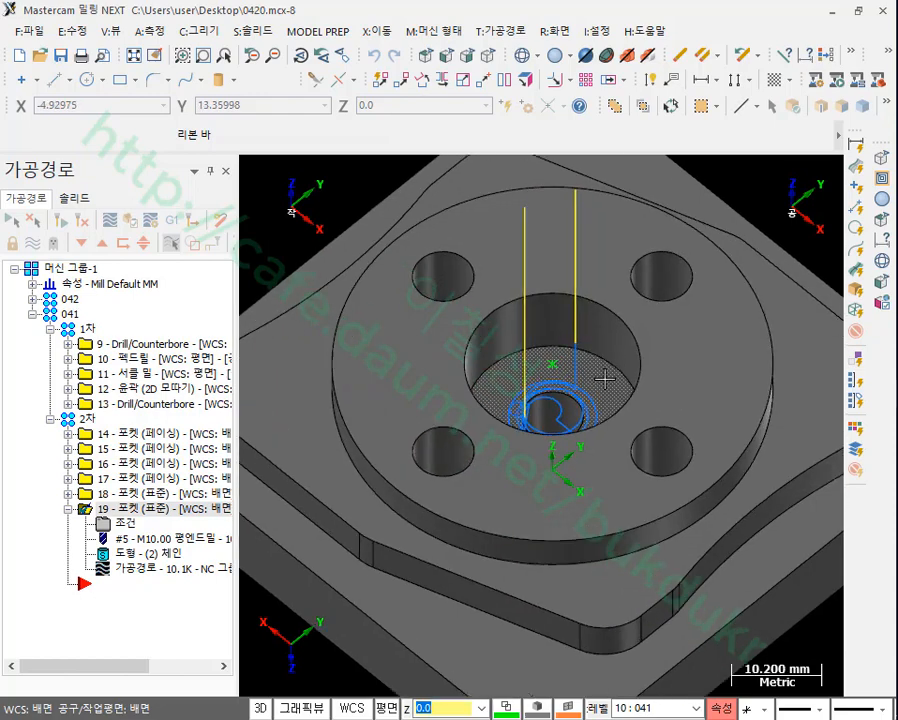
scroll(610, 340, down, 2)
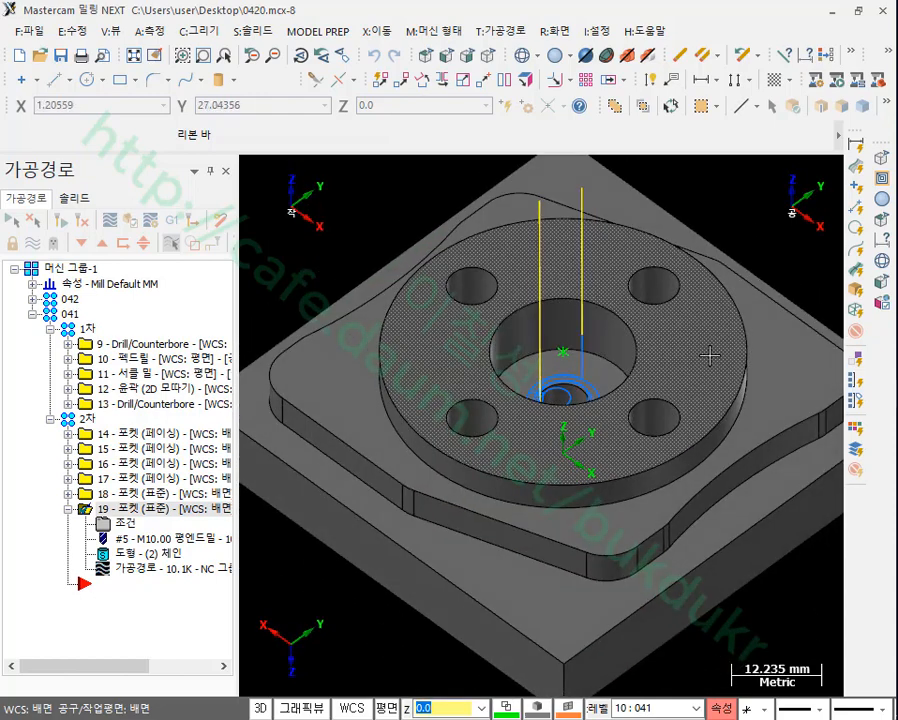
click(68, 509)
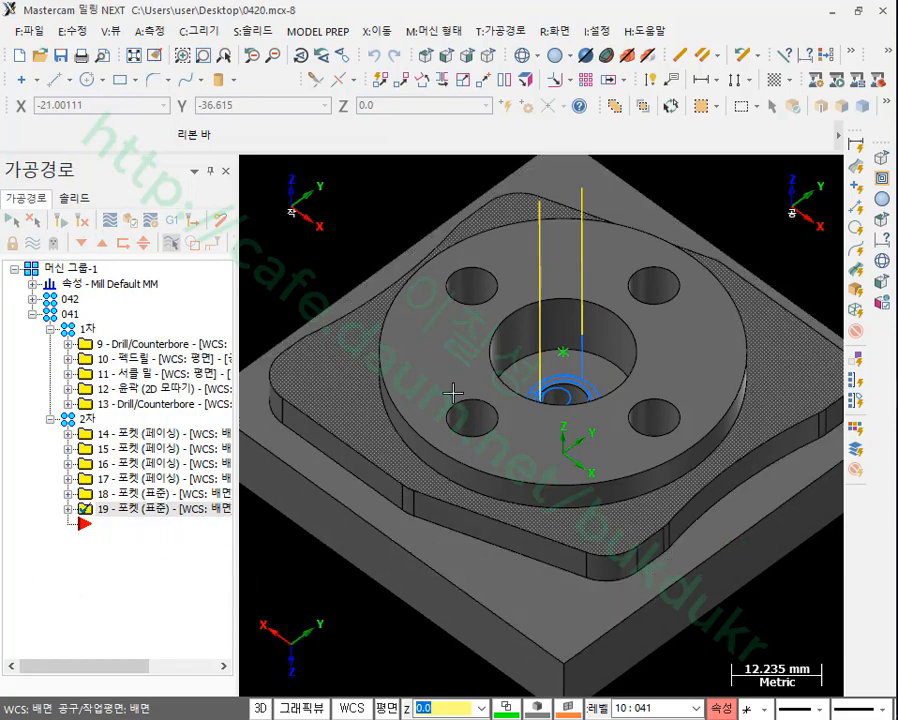
- Start a contour toolpath with solid chaining and select the top edge of the large central bore
scroll(456, 392, down, 1)
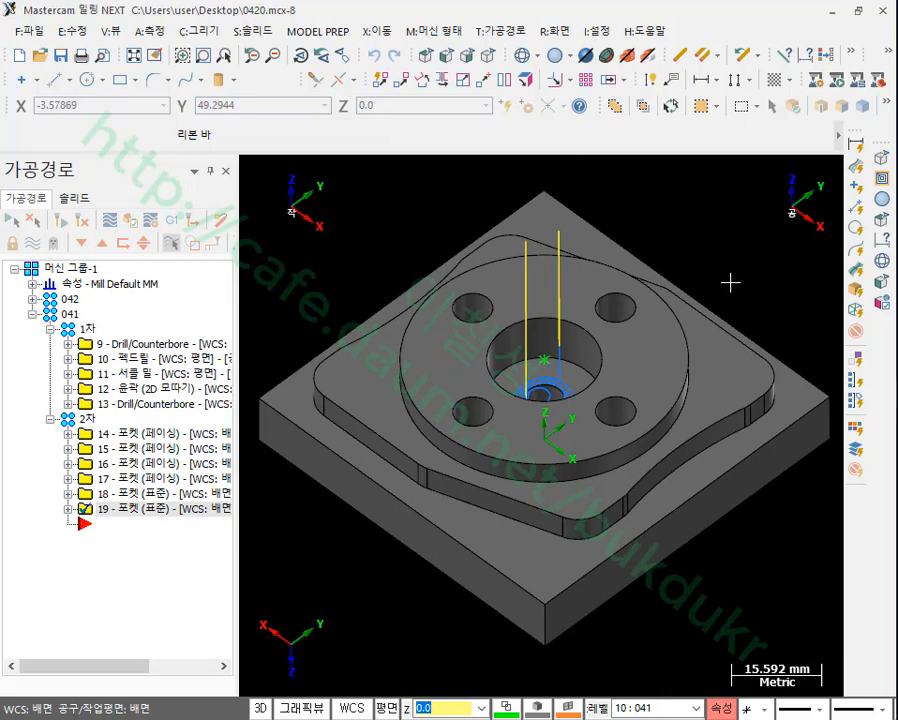
click(500, 31)
click(528, 54)
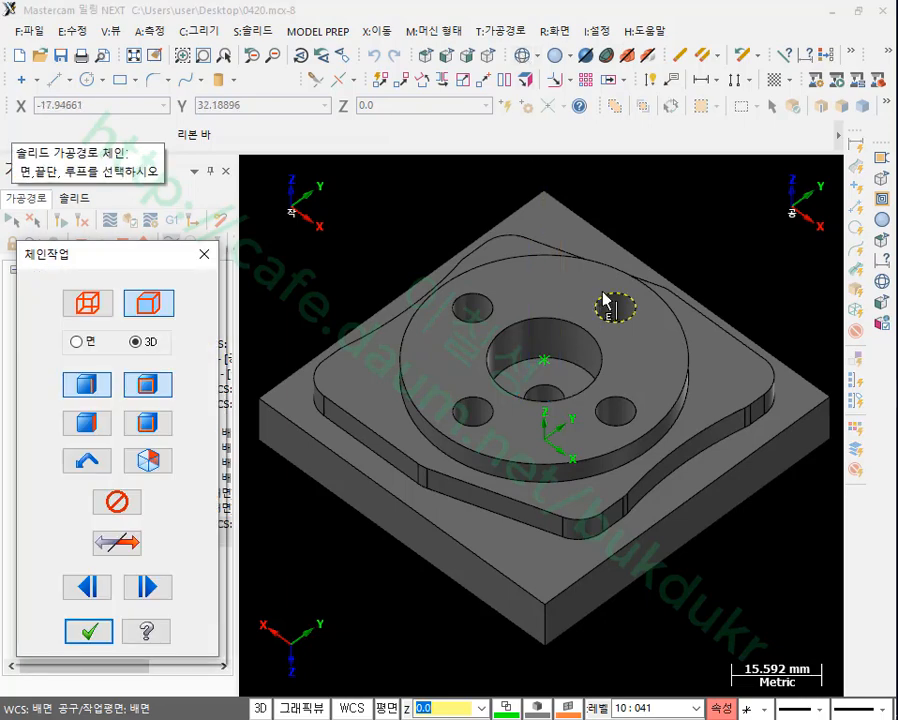
scroll(603, 300, down, 1)
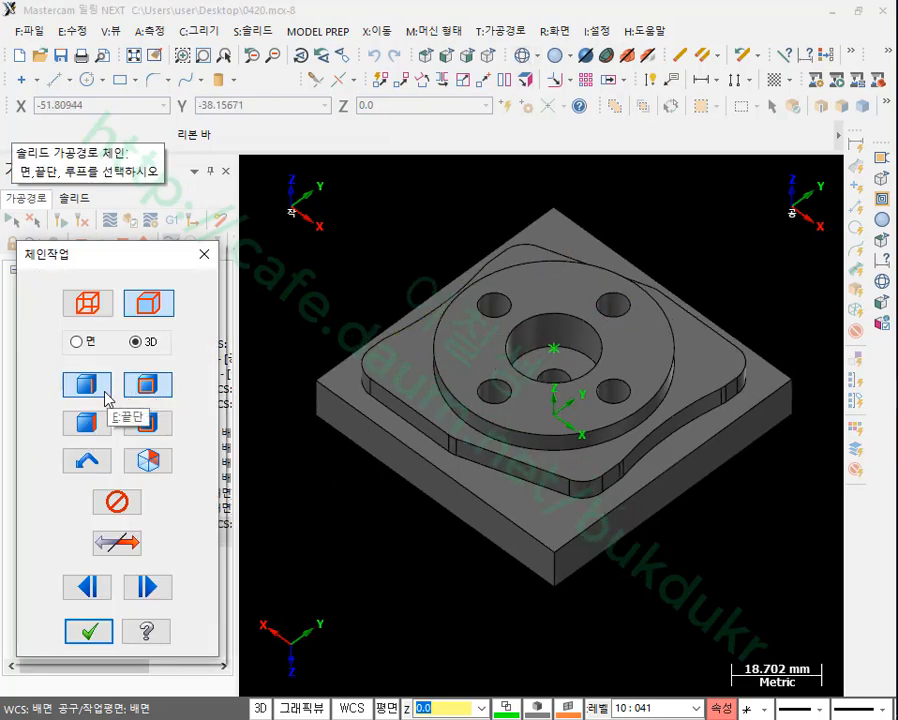
scroll(590, 322, up, 3)
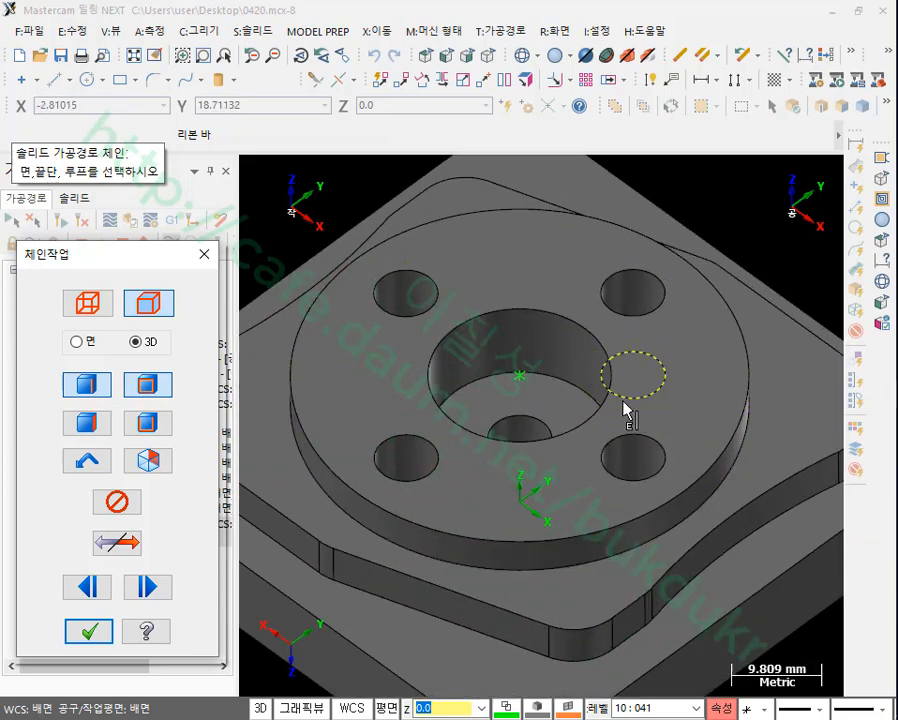
click(616, 390)
click(88, 262)
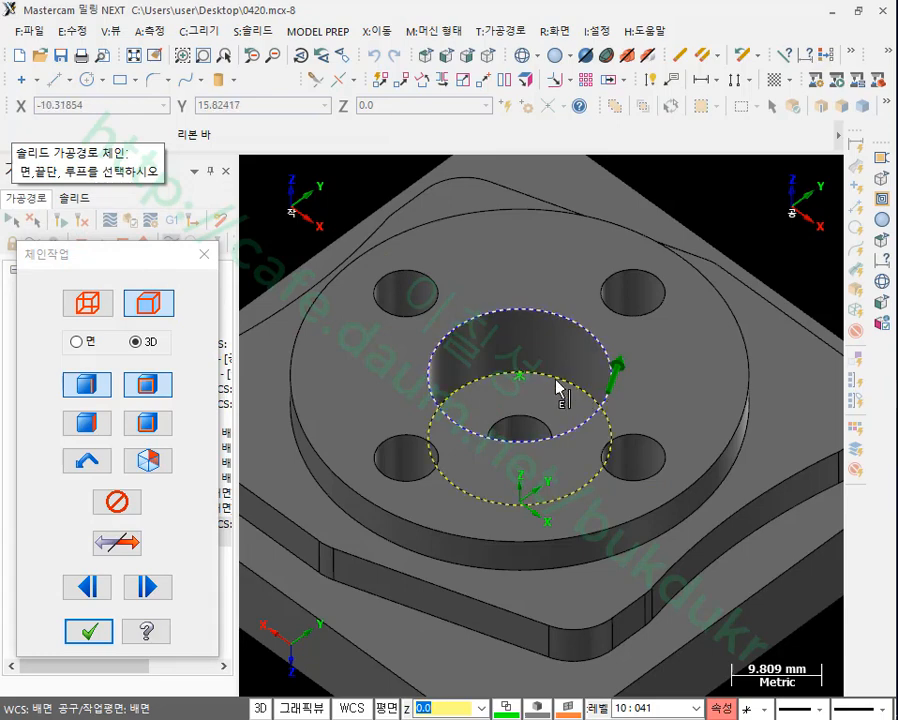
- Add the top edges of the four small holes around the central bore to the contour chains
scroll(672, 358, down, 2)
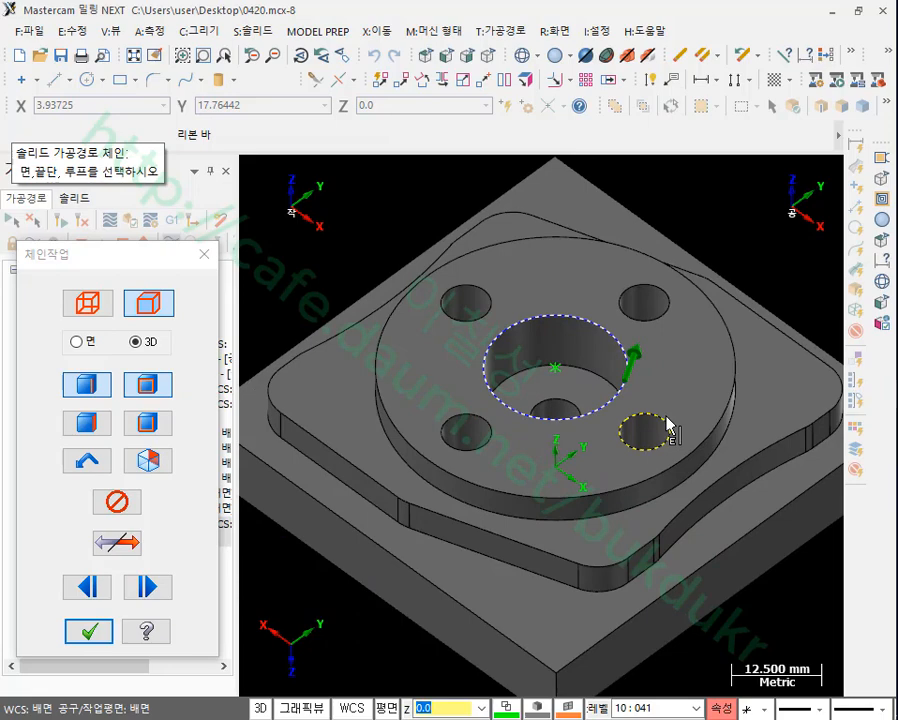
click(466, 298)
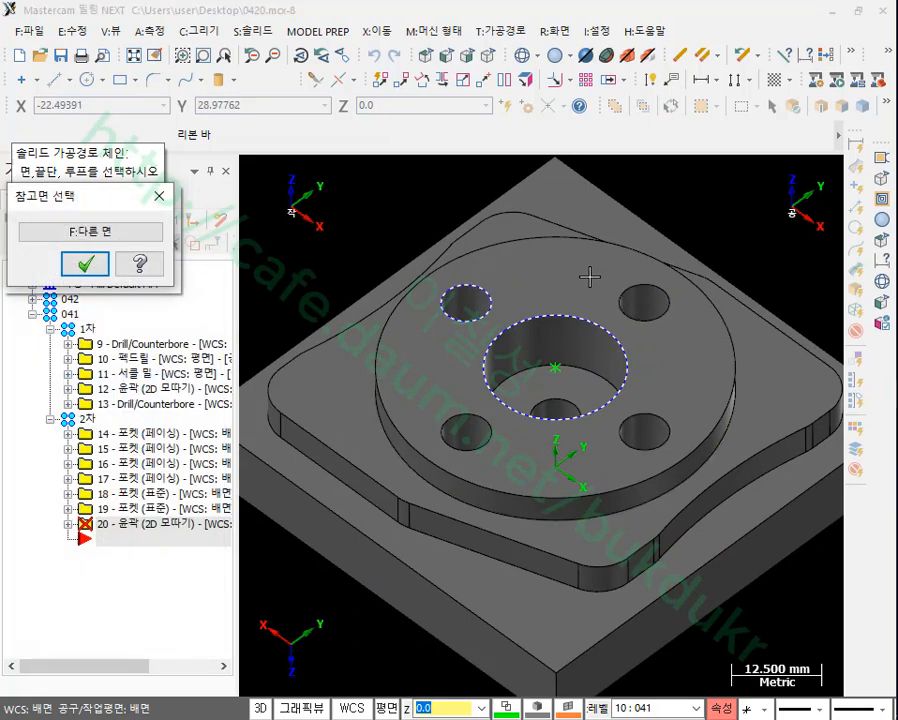
click(86, 263)
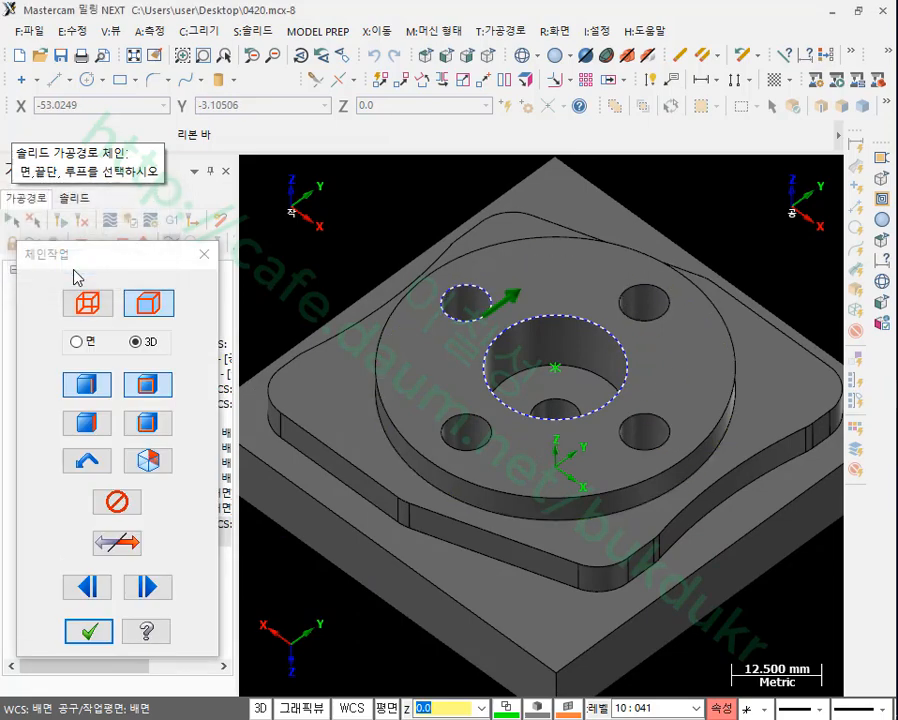
click(668, 310)
click(85, 262)
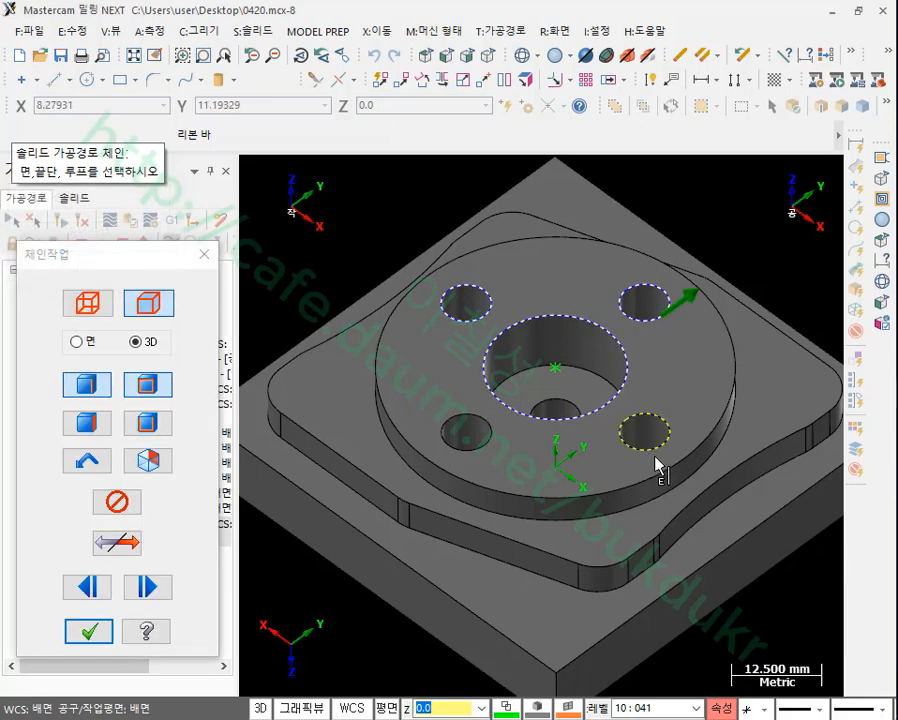
click(668, 440)
click(86, 300)
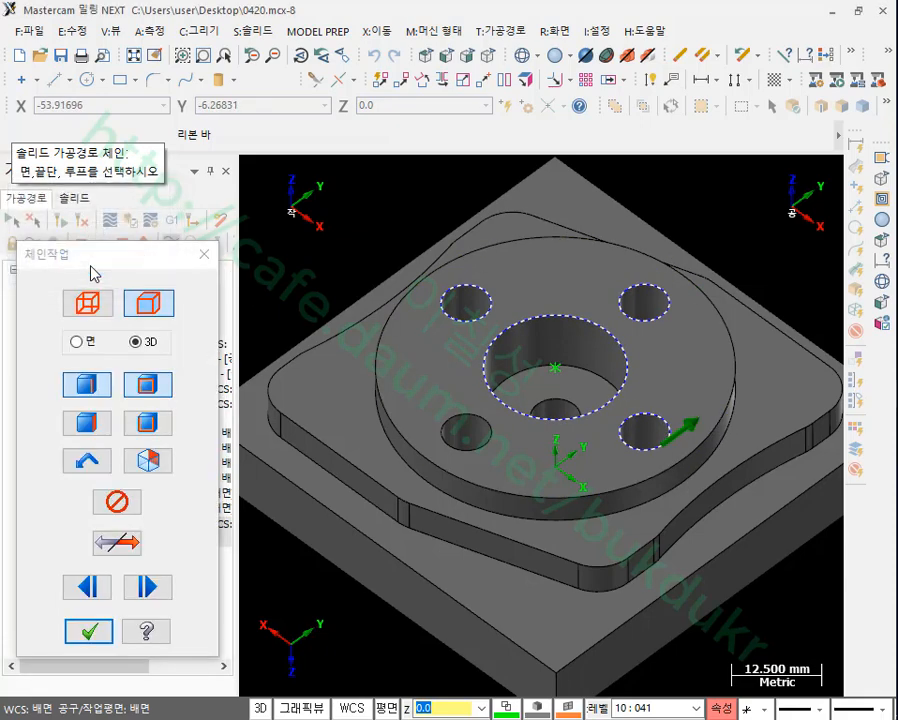
click(493, 440)
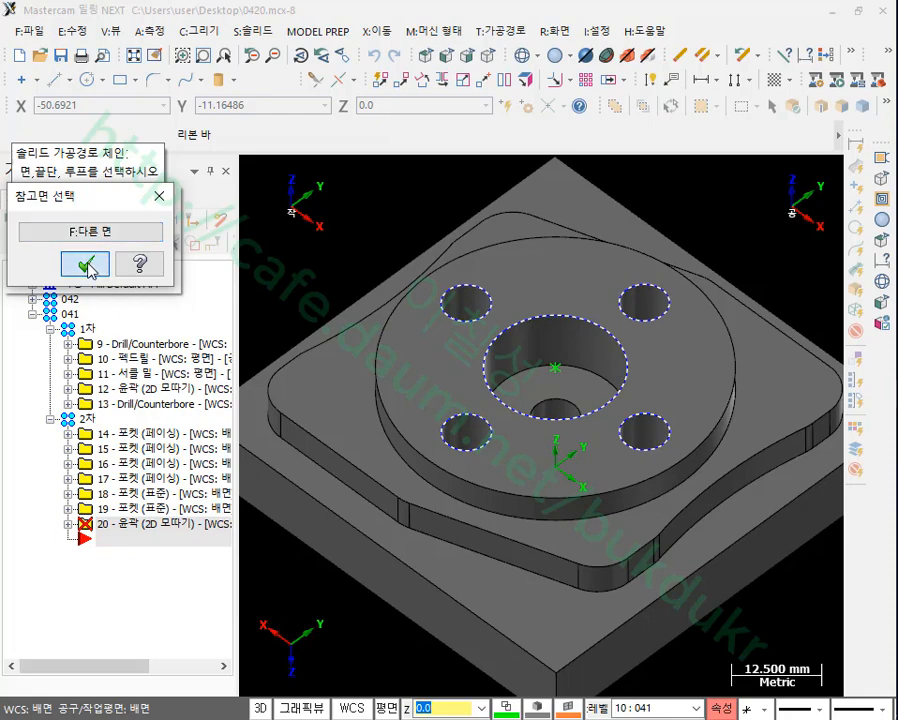
click(87, 264)
- Chain the upper edge of the wavy raised outline and the square base's top perimeter, using the other reference face for the perimeter
scroll(752, 316, down, 2)
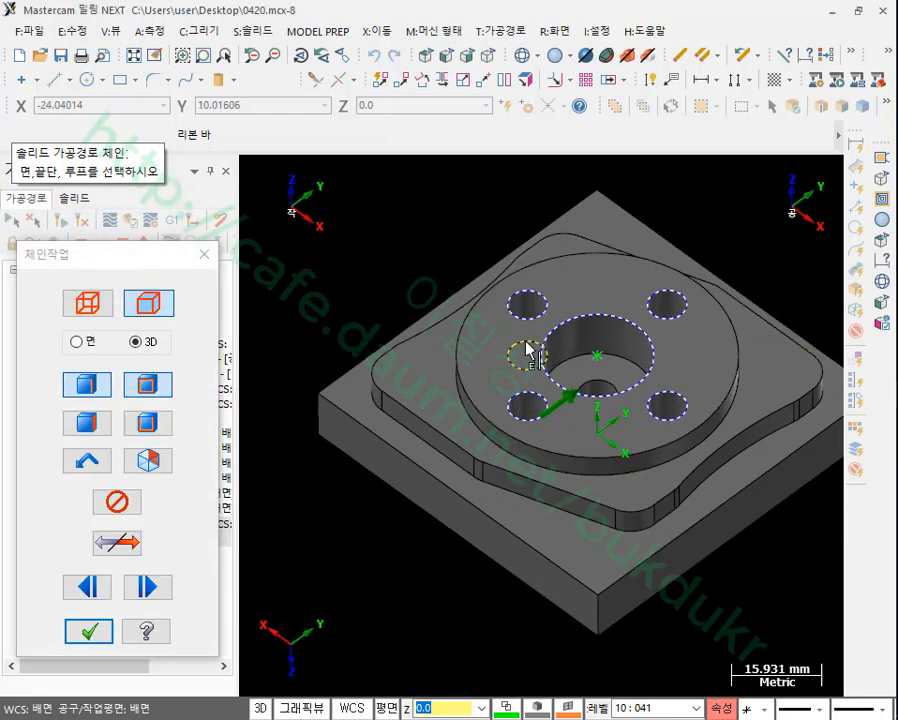
scroll(475, 395, up, 2)
click(447, 455)
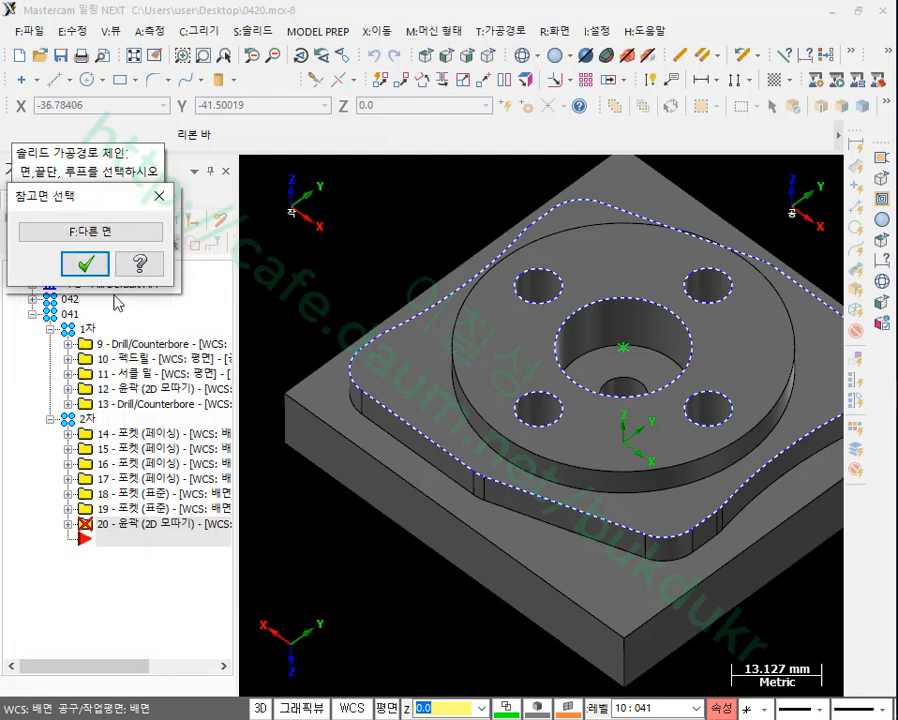
click(87, 264)
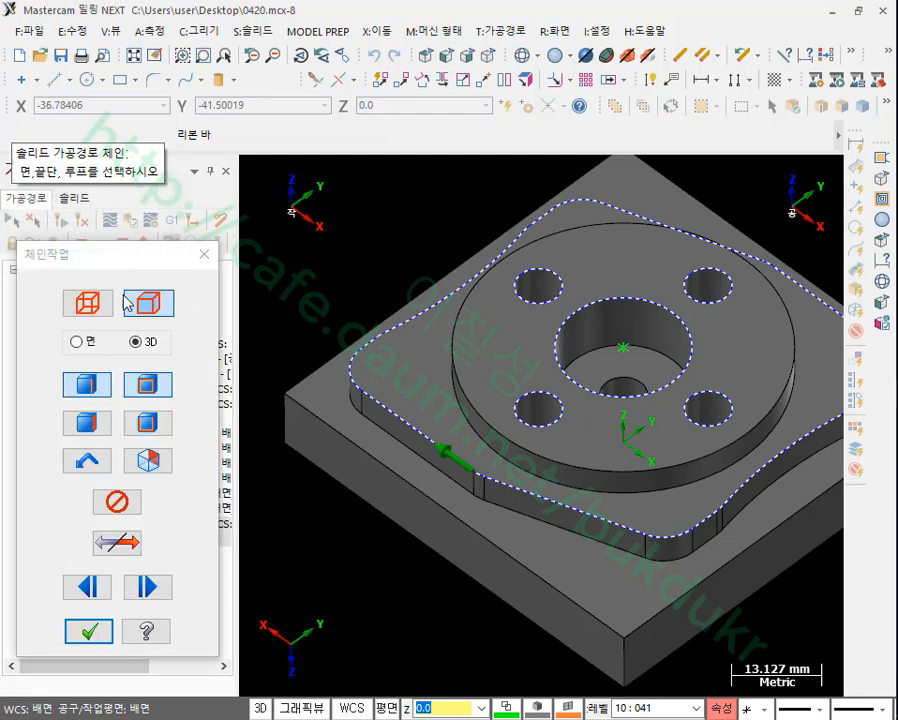
click(612, 632)
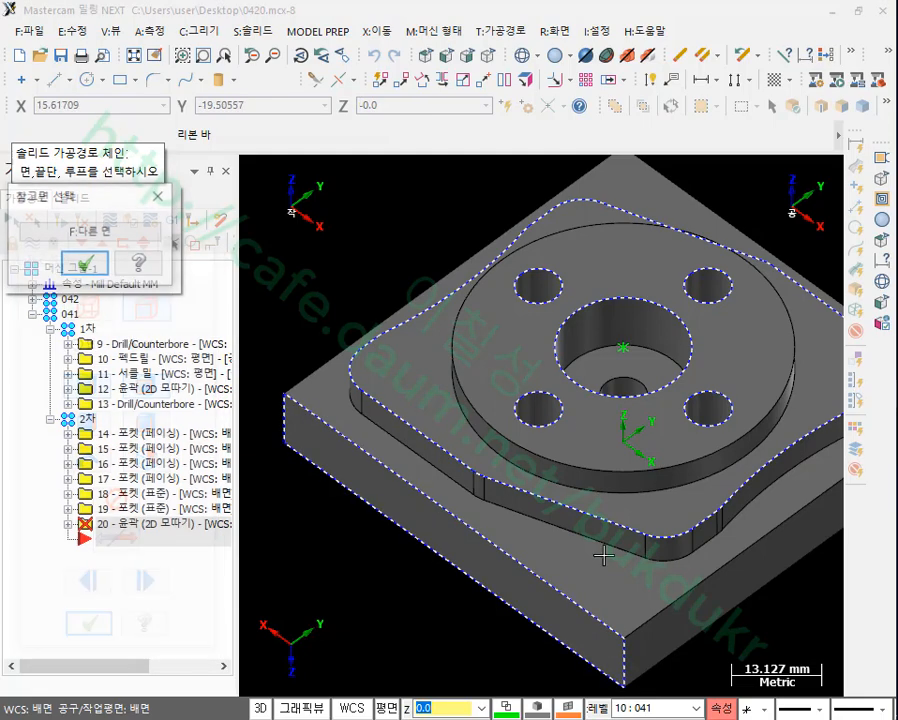
click(95, 232)
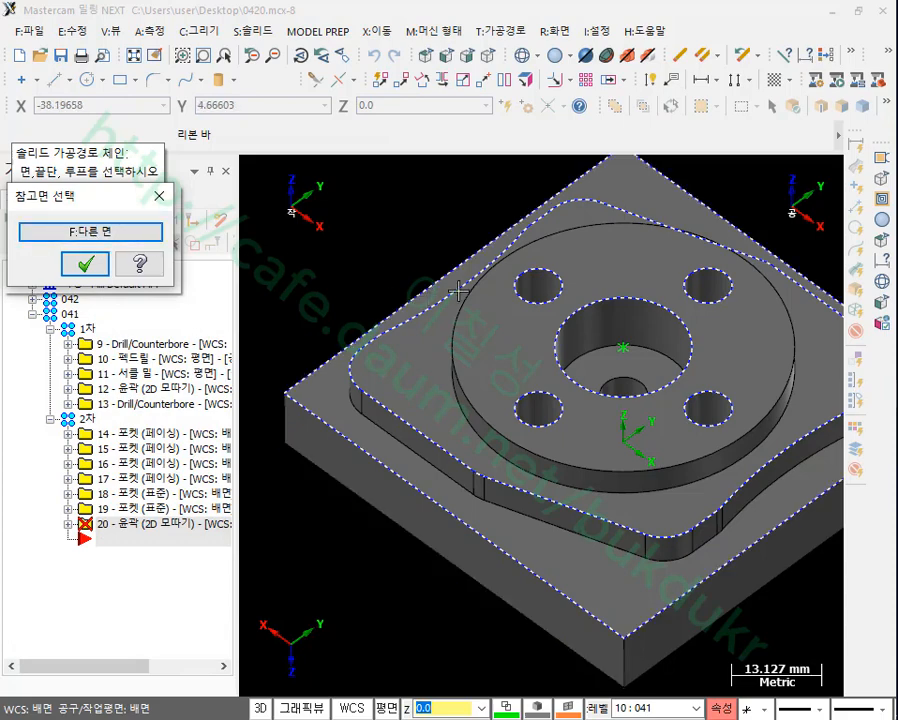
scroll(395, 269, down, 1)
scroll(714, 350, up, 1)
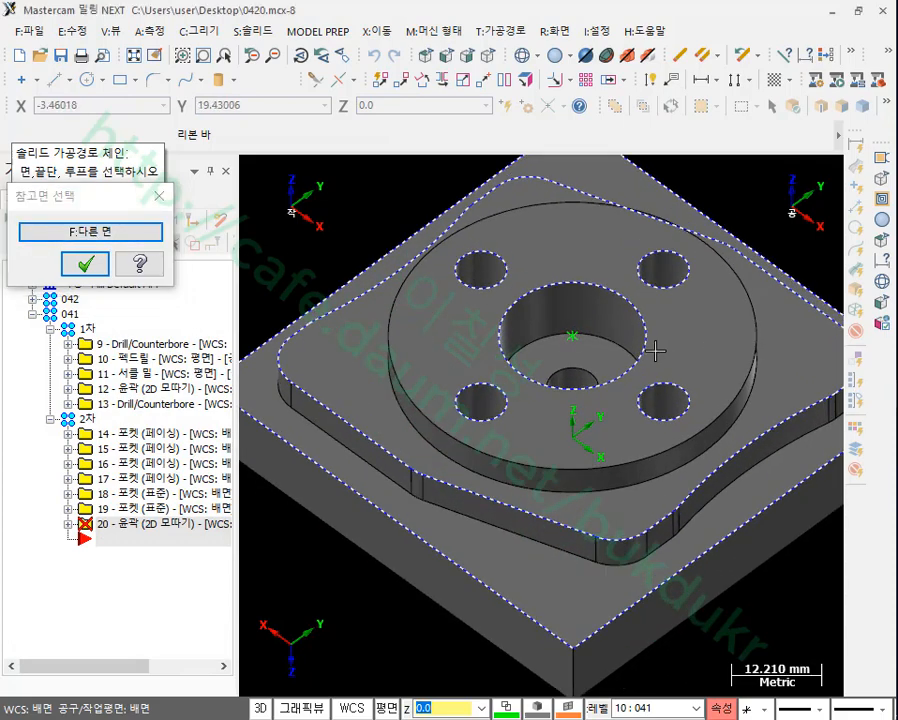
click(85, 263)
- Add the edge of the small hole in the central bore's floor, reverse its chain direction and accept the chains
click(603, 373)
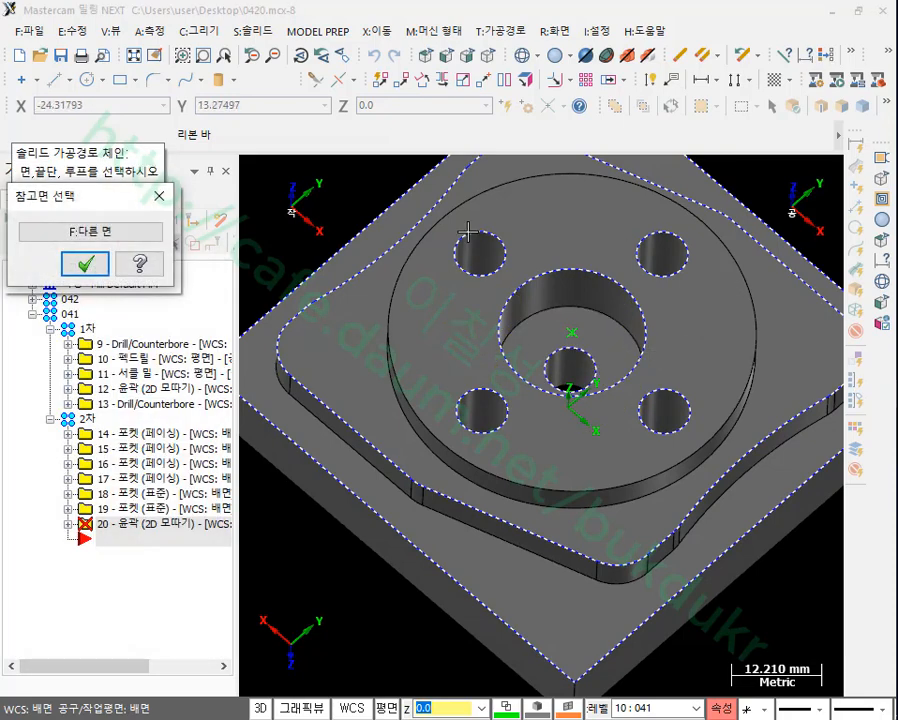
click(96, 262)
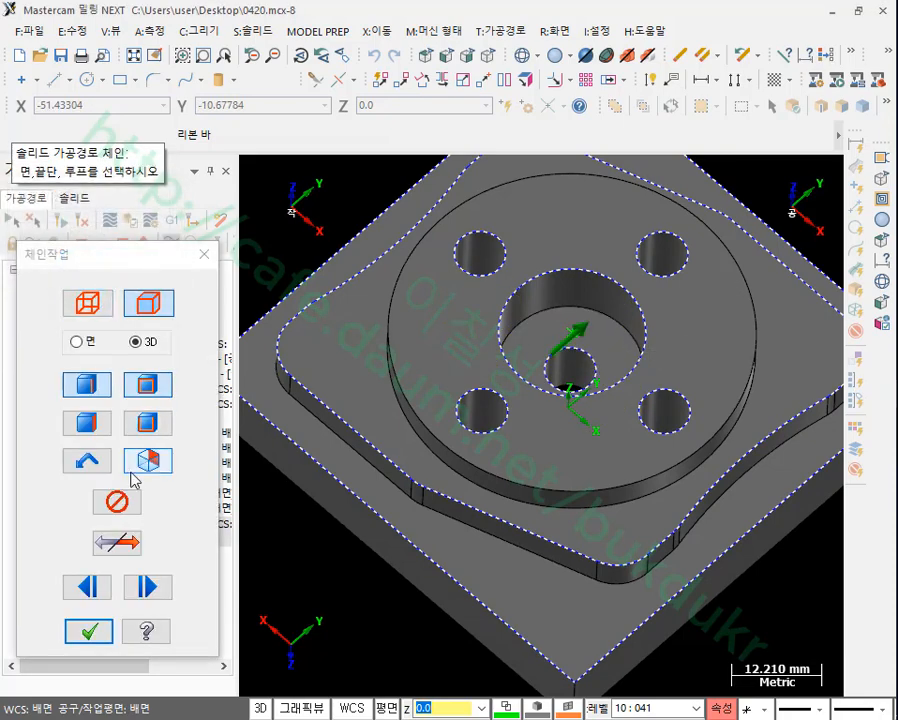
click(126, 542)
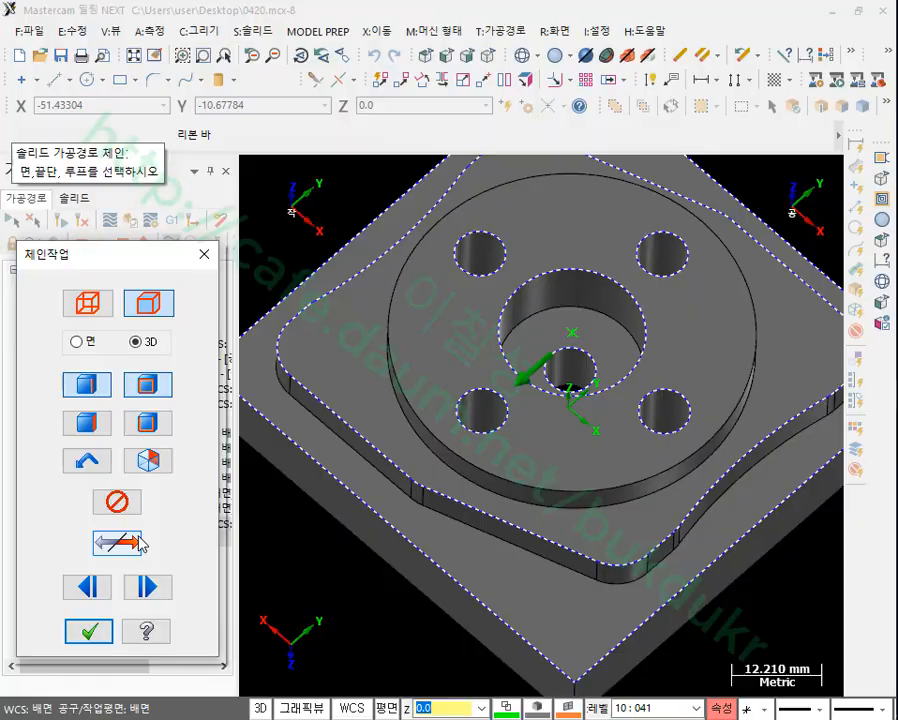
click(89, 631)
- Create the 2D chamfer contour with the 10. SPOT DRILL, a tip offset of 2 and an incremental depth of 0.0
click(62, 103)
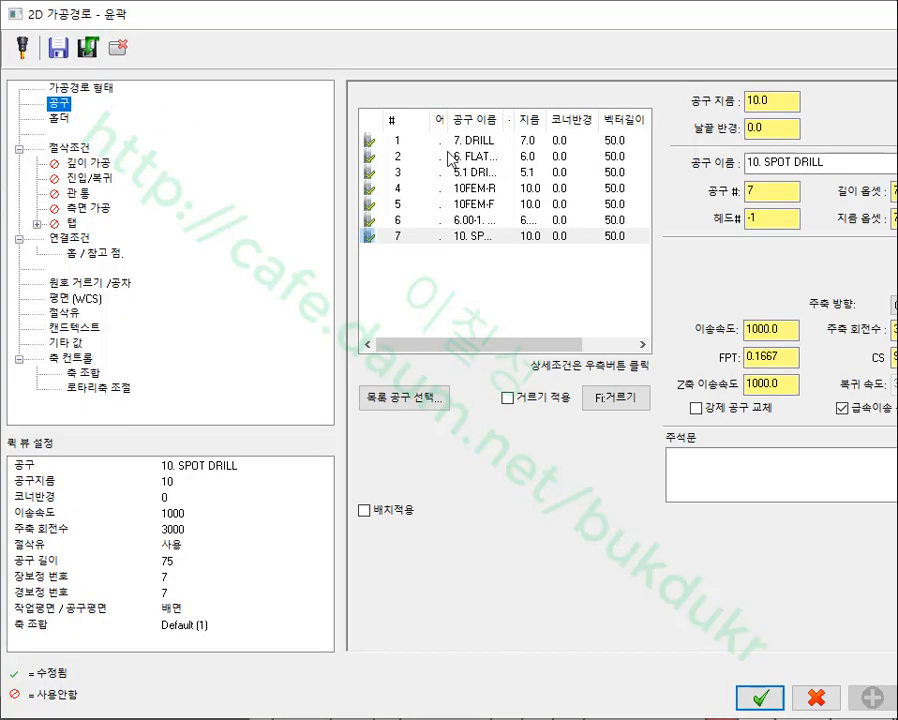
click(476, 242)
click(87, 149)
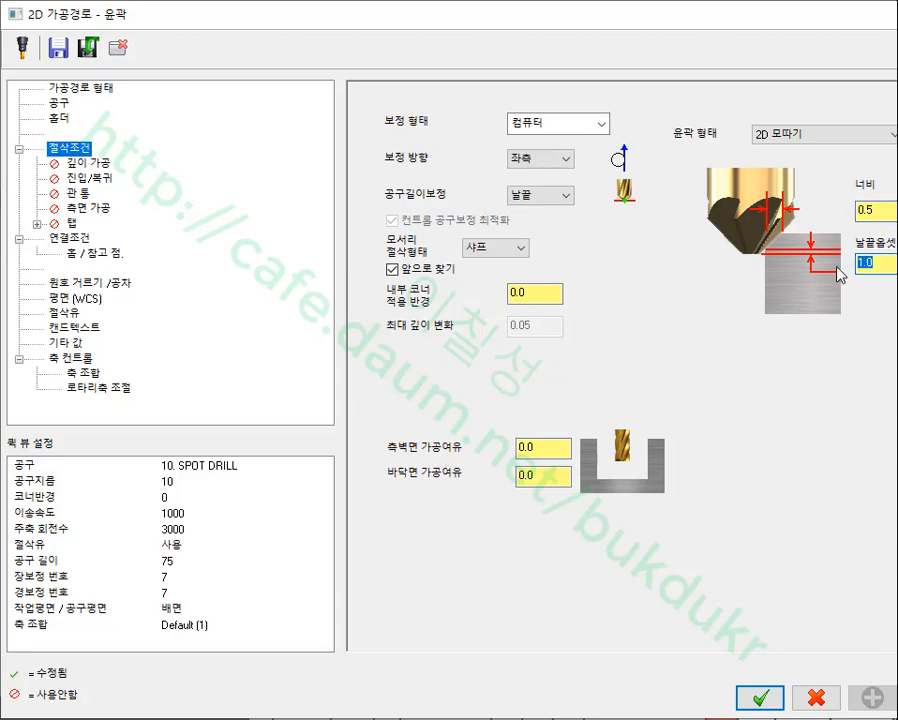
text(2)
click(80, 239)
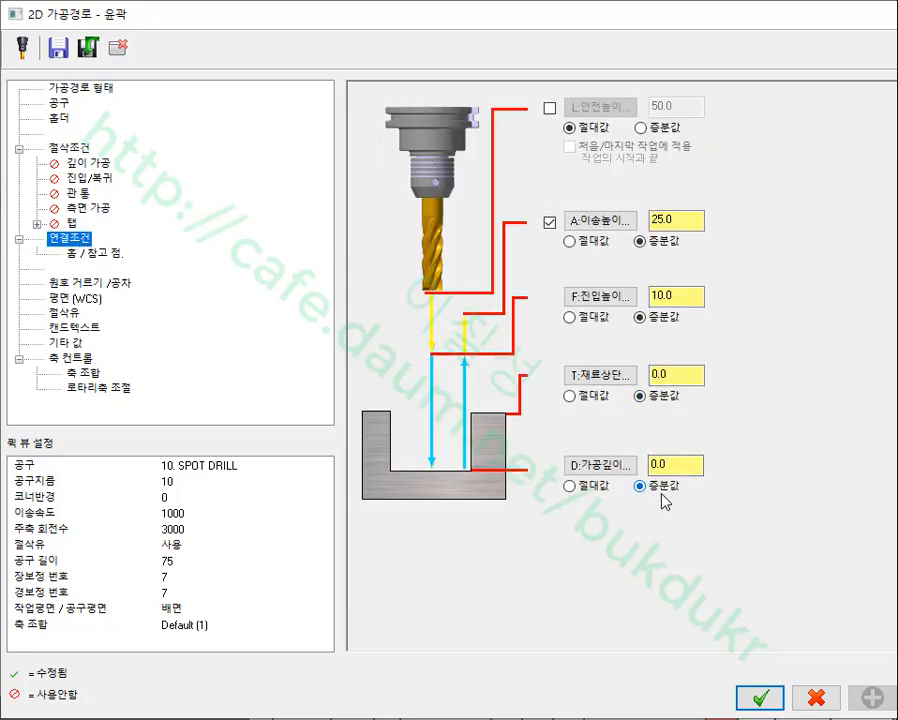
click(759, 699)
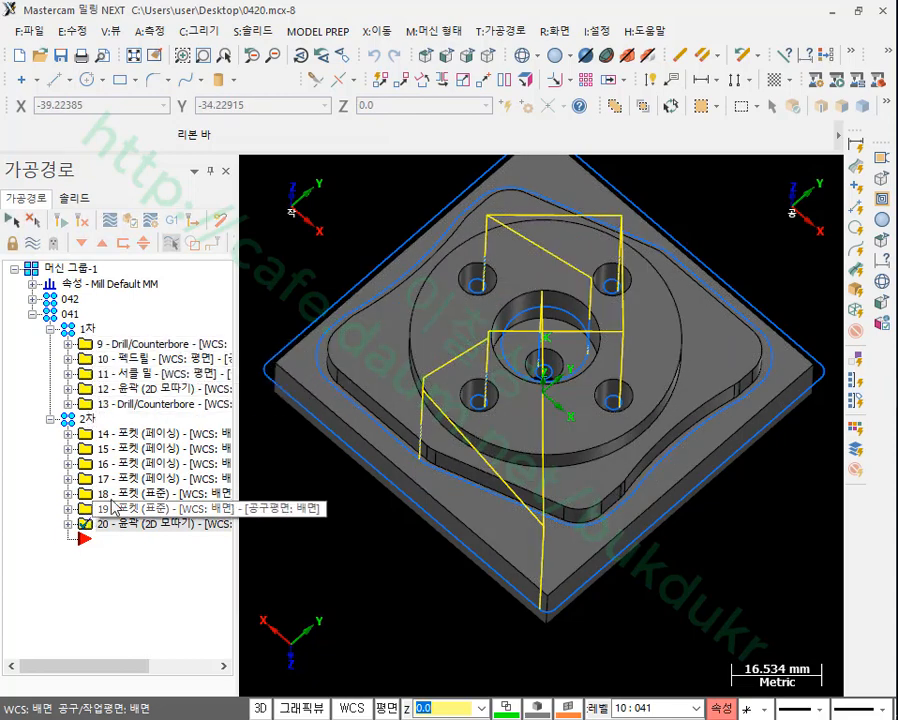
- Set the machine group's stock shape to solid, using the displayed part as the stock
scroll(636, 437, up, 2)
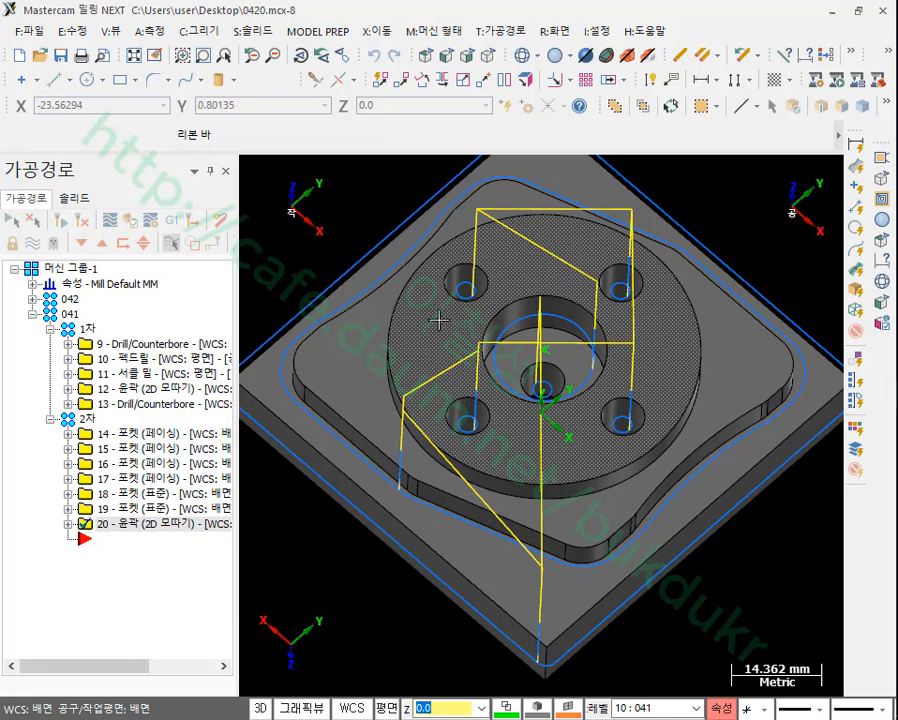
click(33, 285)
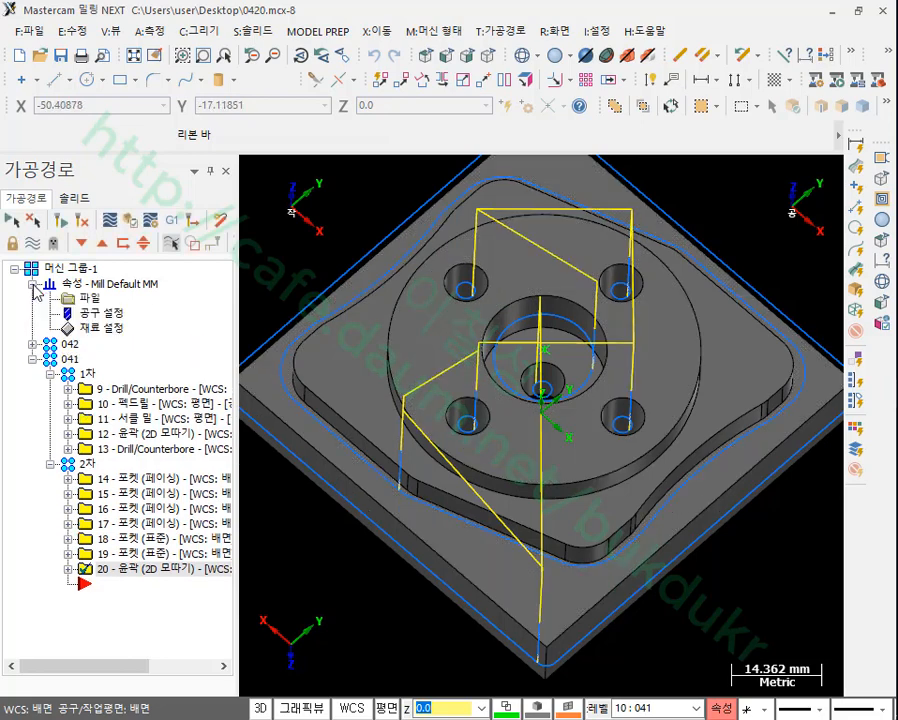
click(105, 328)
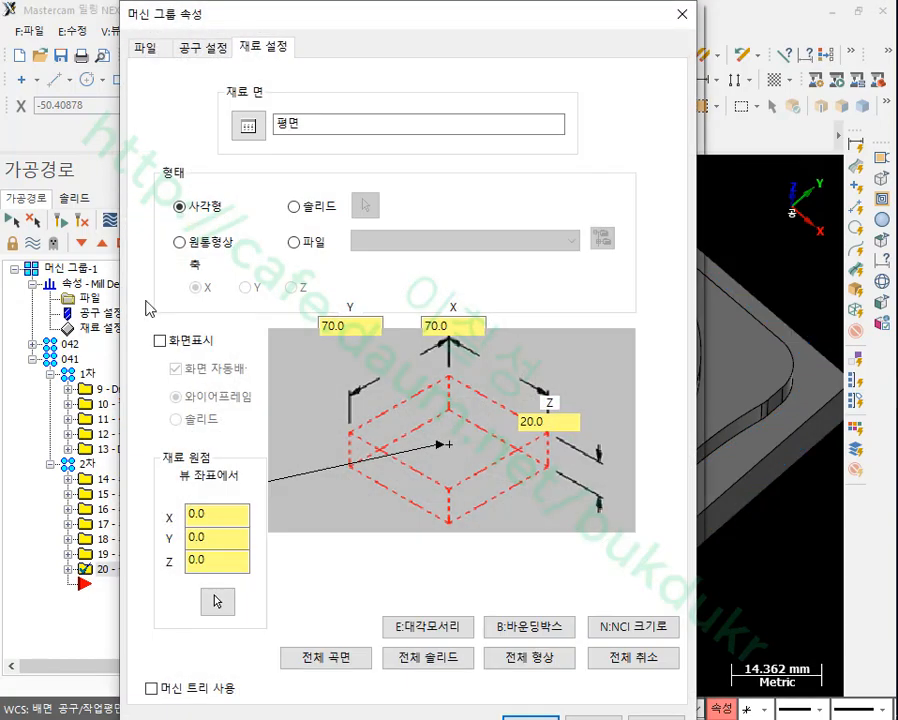
click(294, 207)
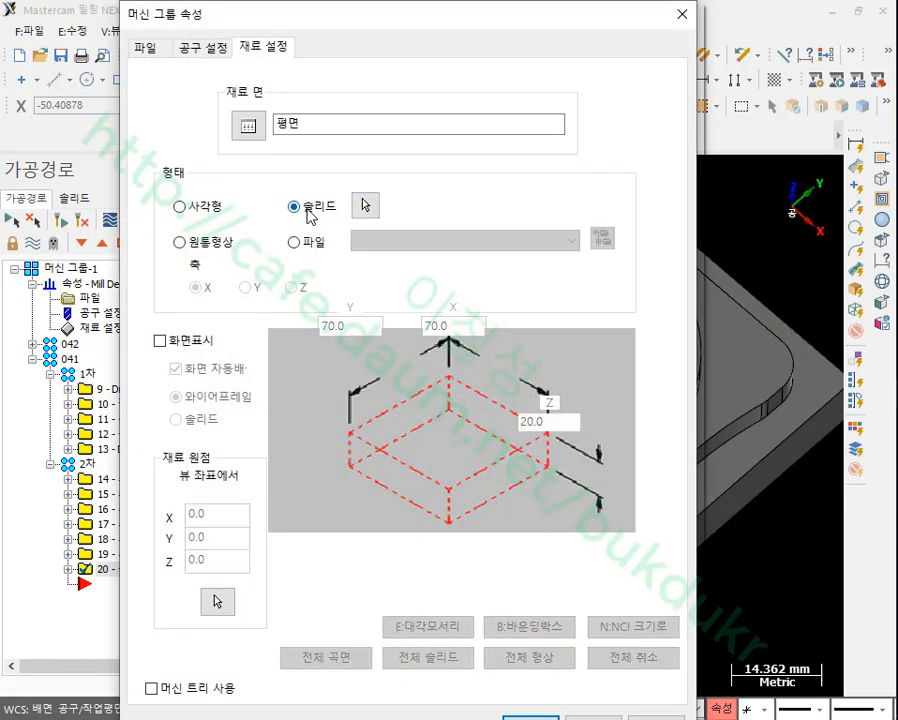
click(364, 205)
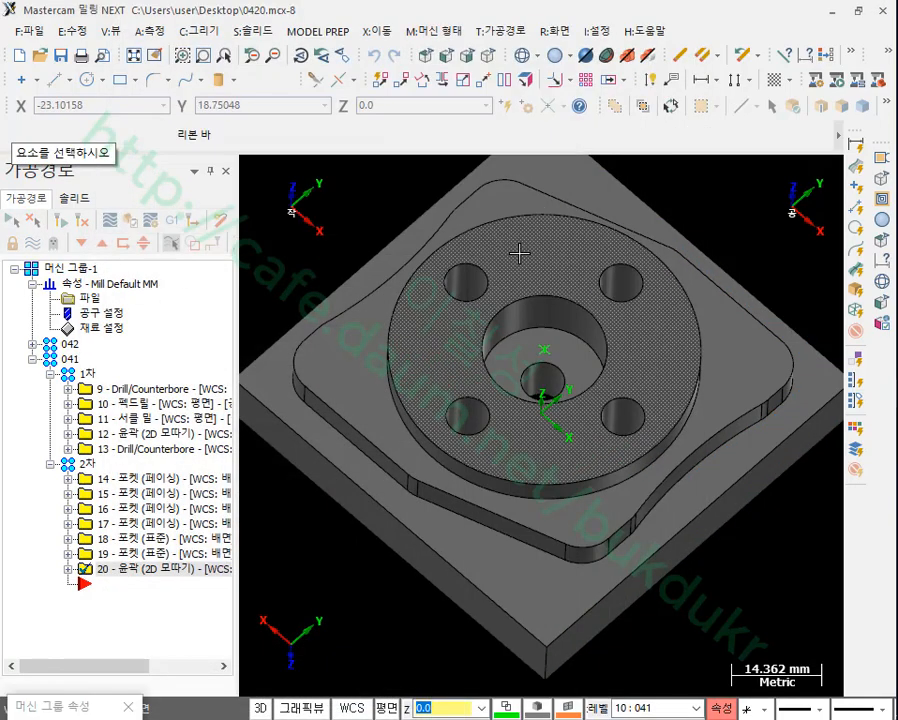
click(520, 256)
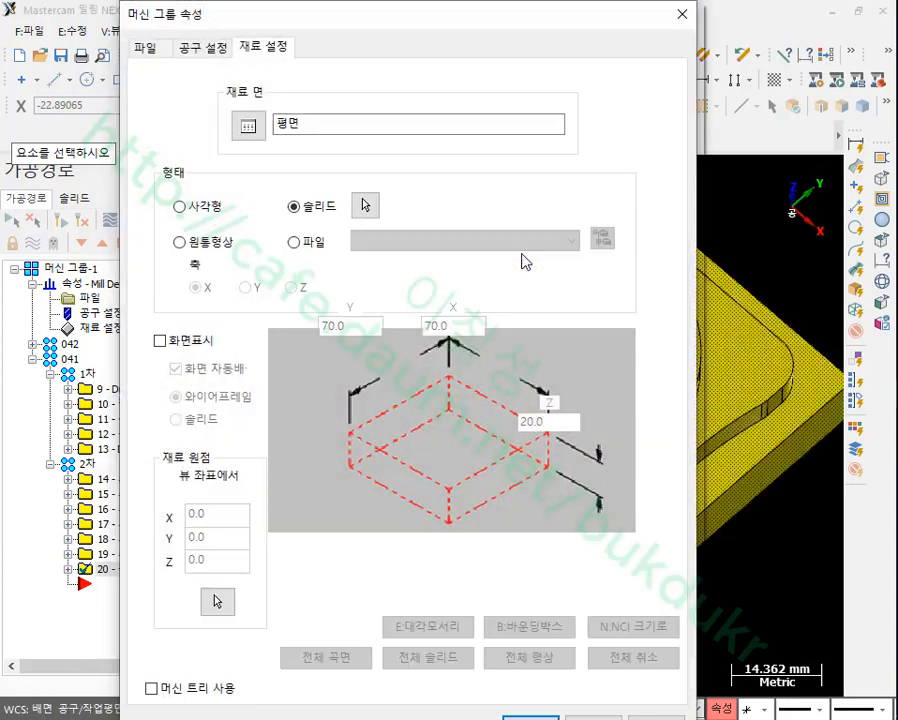
click(530, 716)
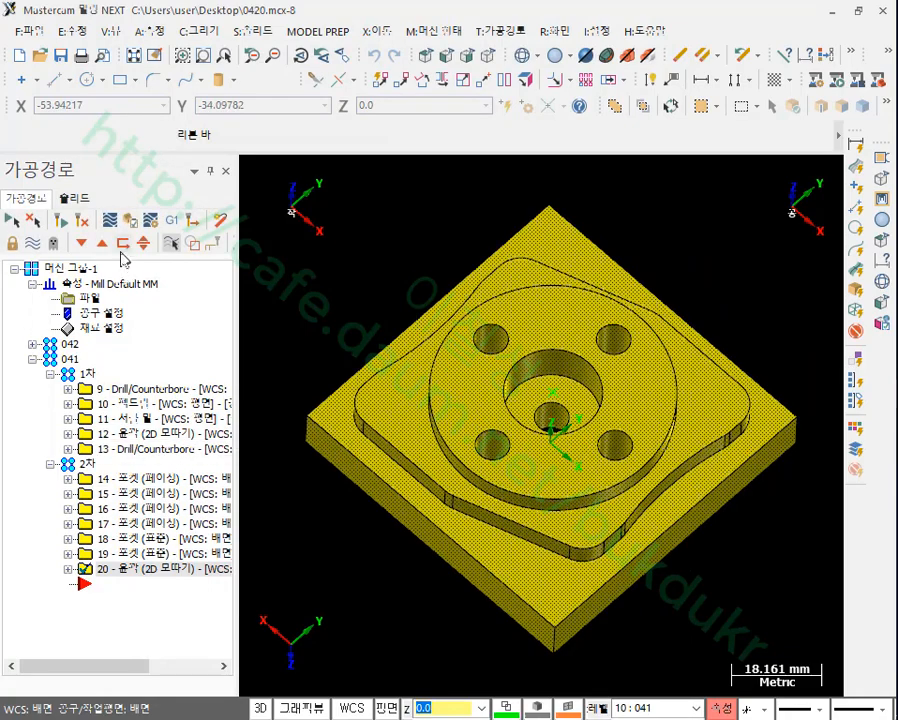
click(358, 260)
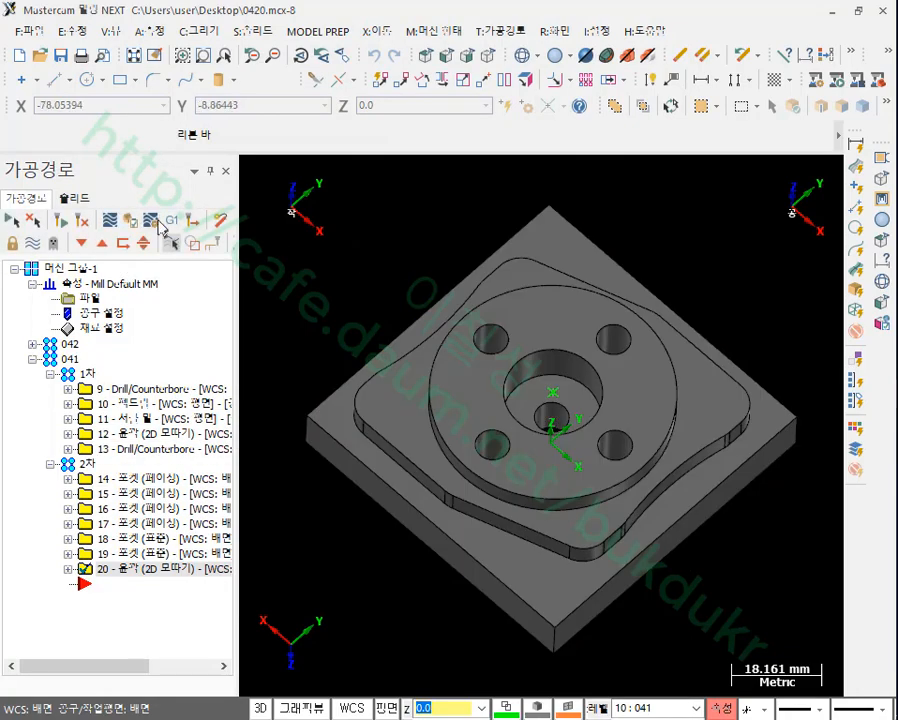
- Verify the chamfer operation 20 in the simulator on the solid stock and play it through
click(129, 219)
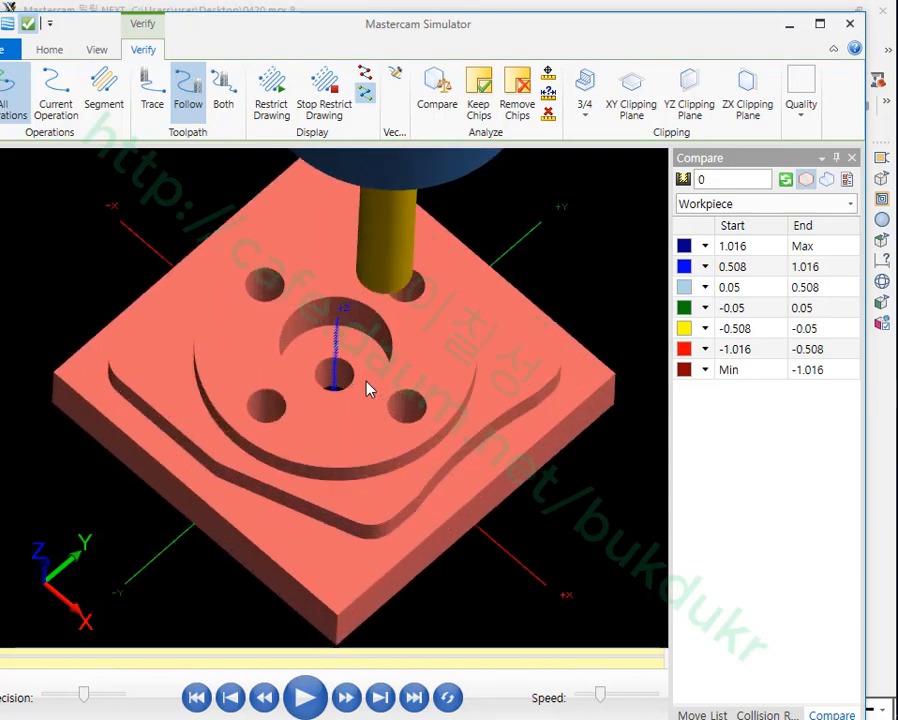
scroll(369, 371, down, 2)
scroll(334, 389, up, 4)
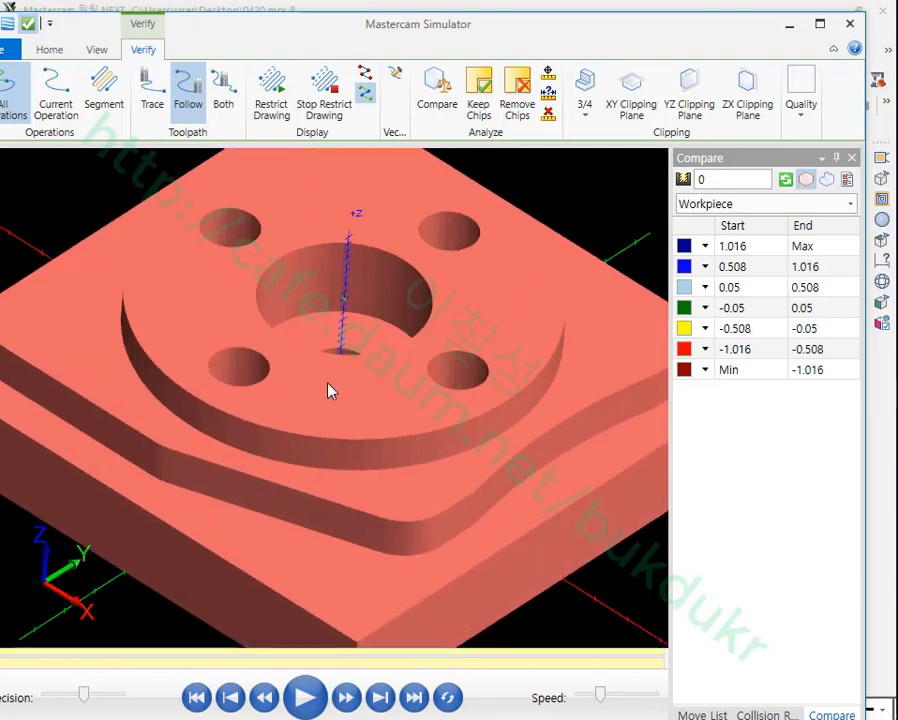
click(308, 697)
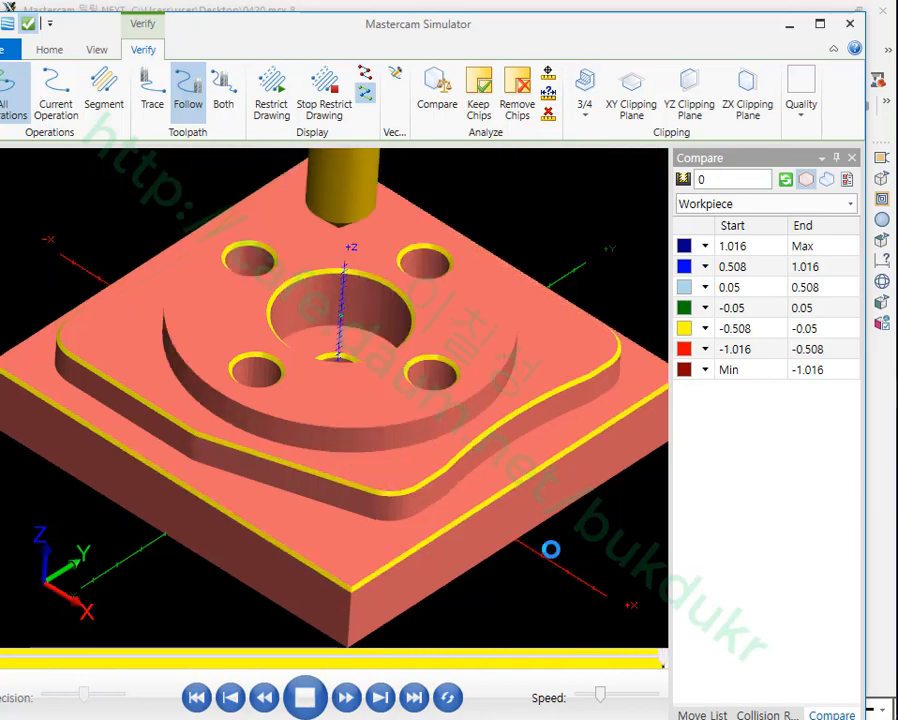
- Add the round boss's top edge to the solid chains of chamfer operation 20 and regenerate its toolpath
middle_drag(422, 349, 417, 393)
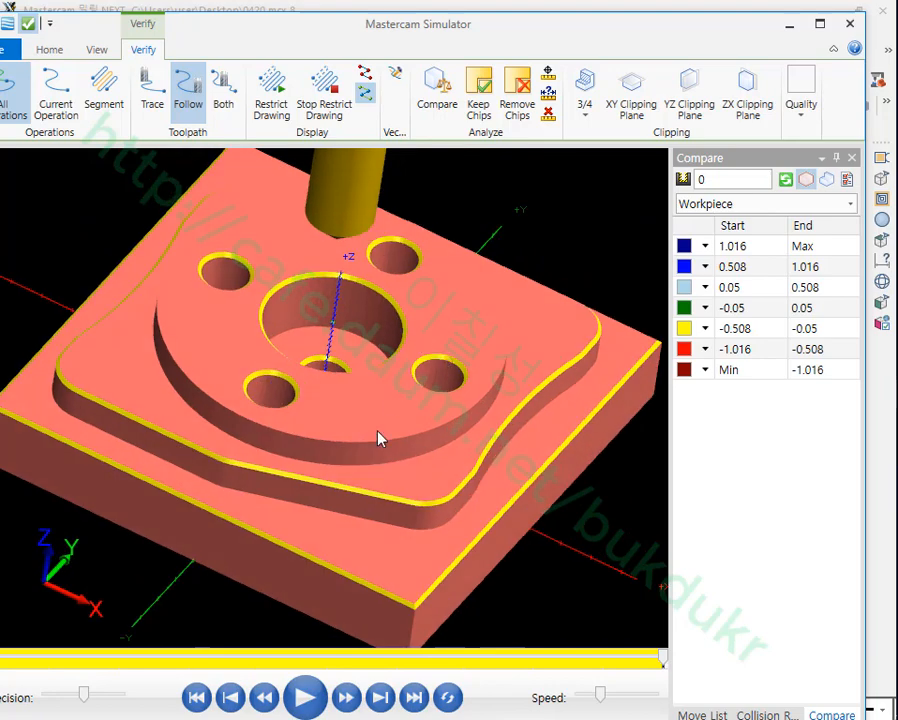
click(790, 24)
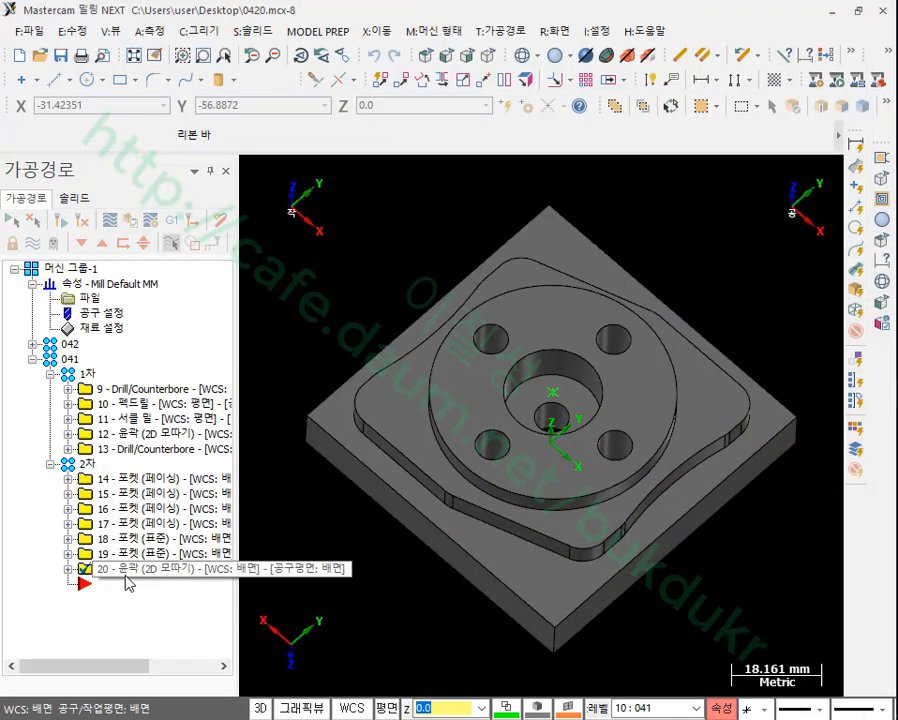
click(68, 569)
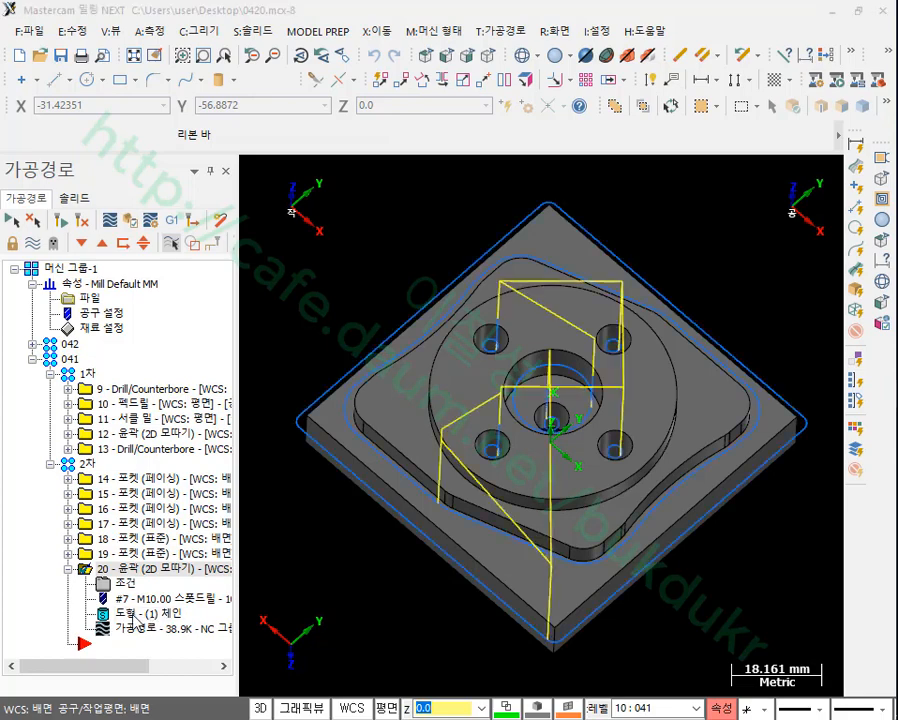
click(140, 614)
double_click(32, 91)
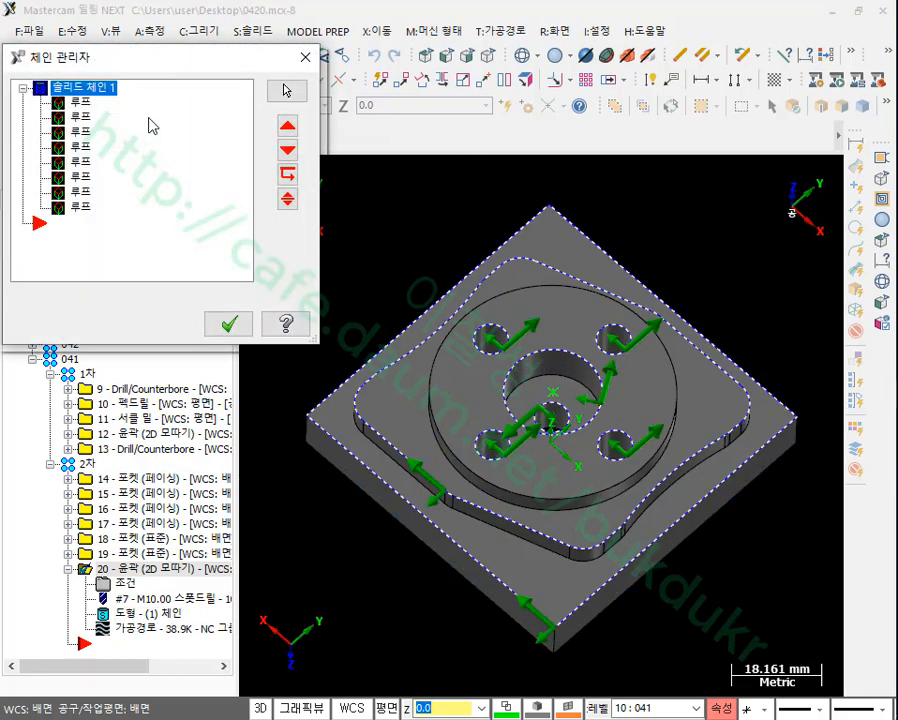
right_click(101, 97)
click(158, 102)
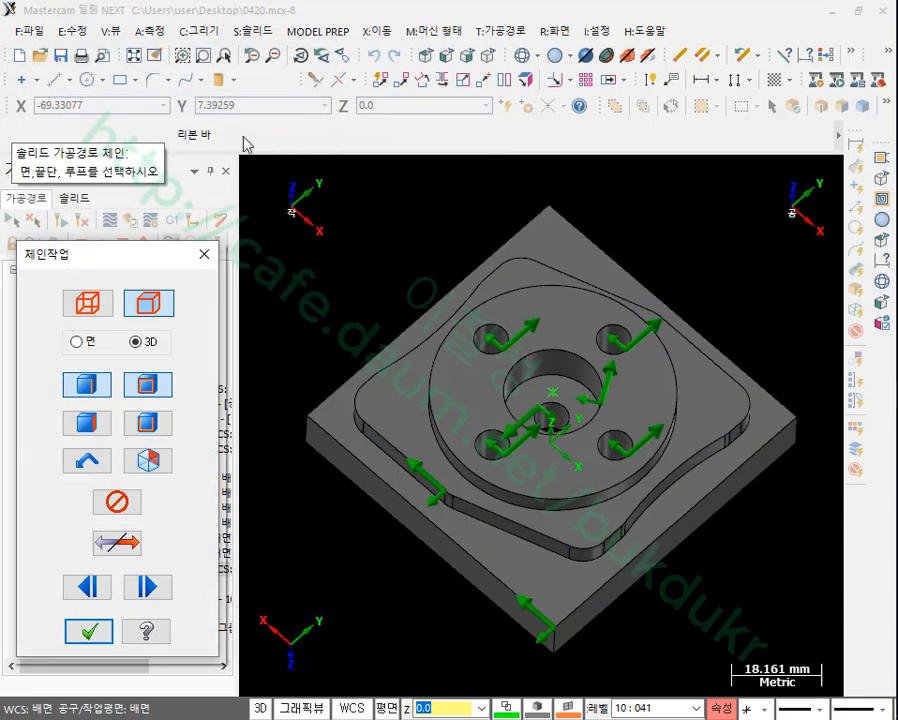
click(527, 505)
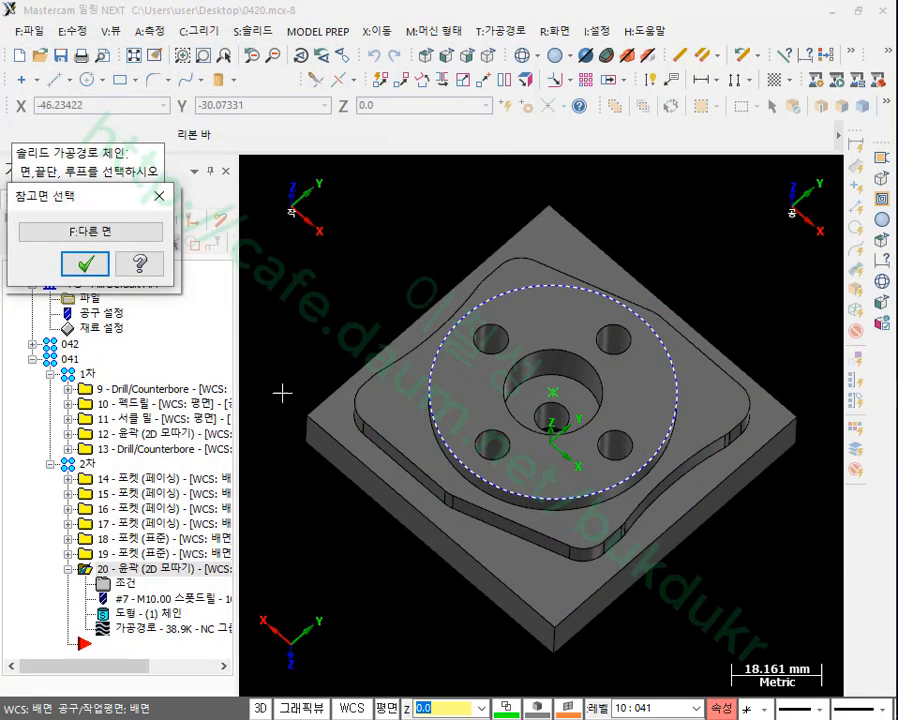
click(84, 263)
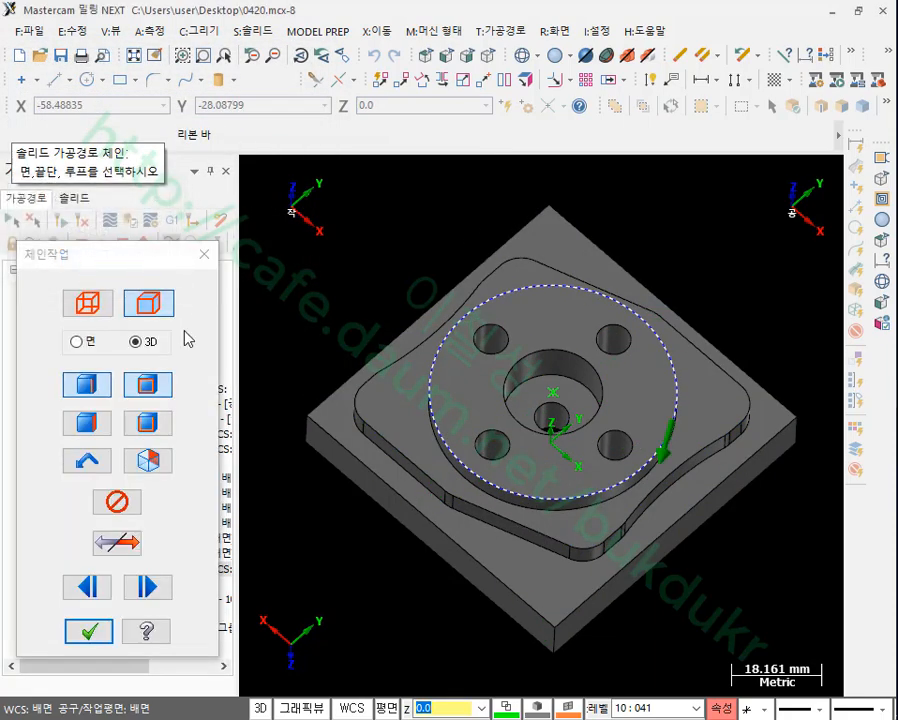
click(92, 632)
click(228, 322)
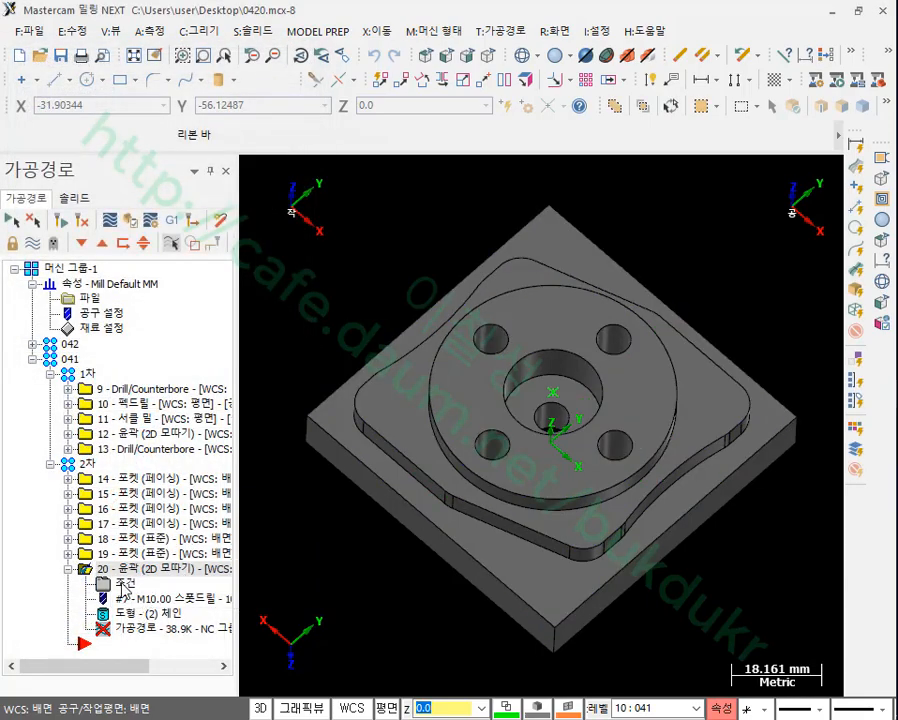
click(60, 221)
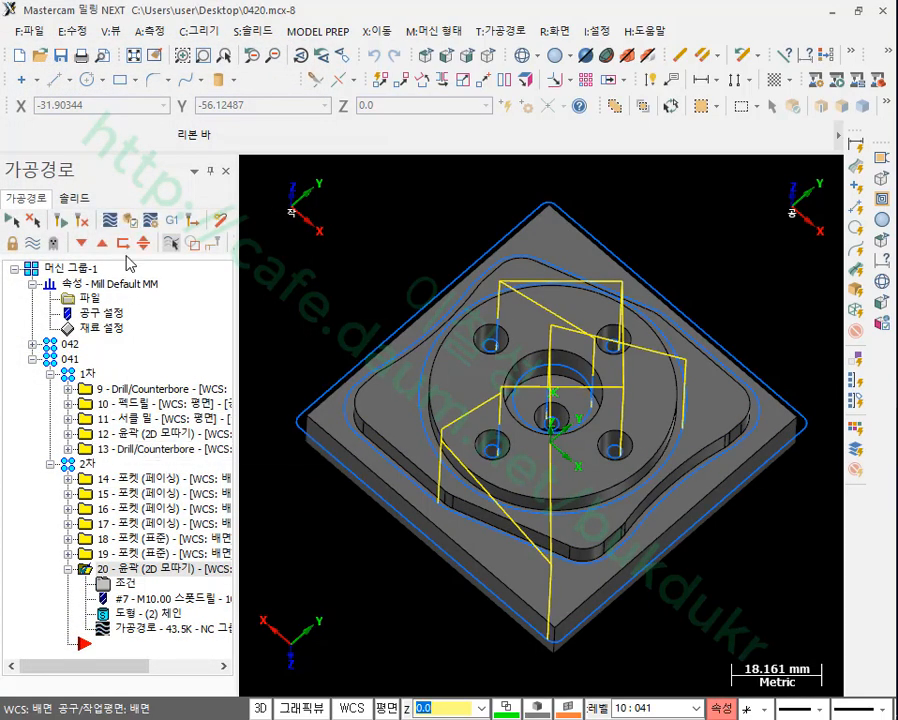
- Verify the regenerated chamfer operation 20 in the simulator, inspect the chamfered edges and close the simulator
click(130, 222)
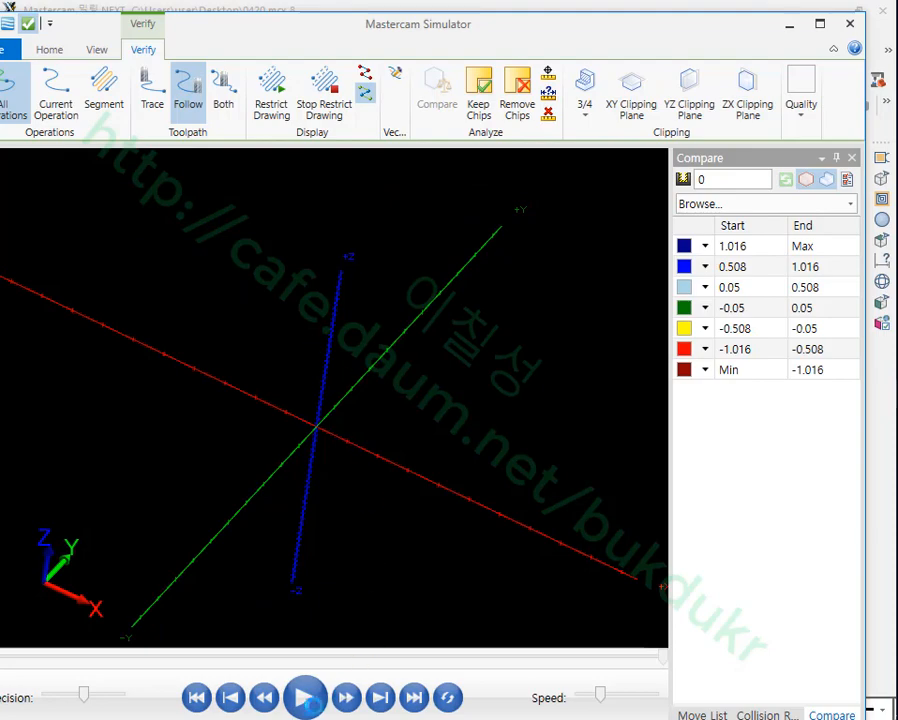
click(306, 700)
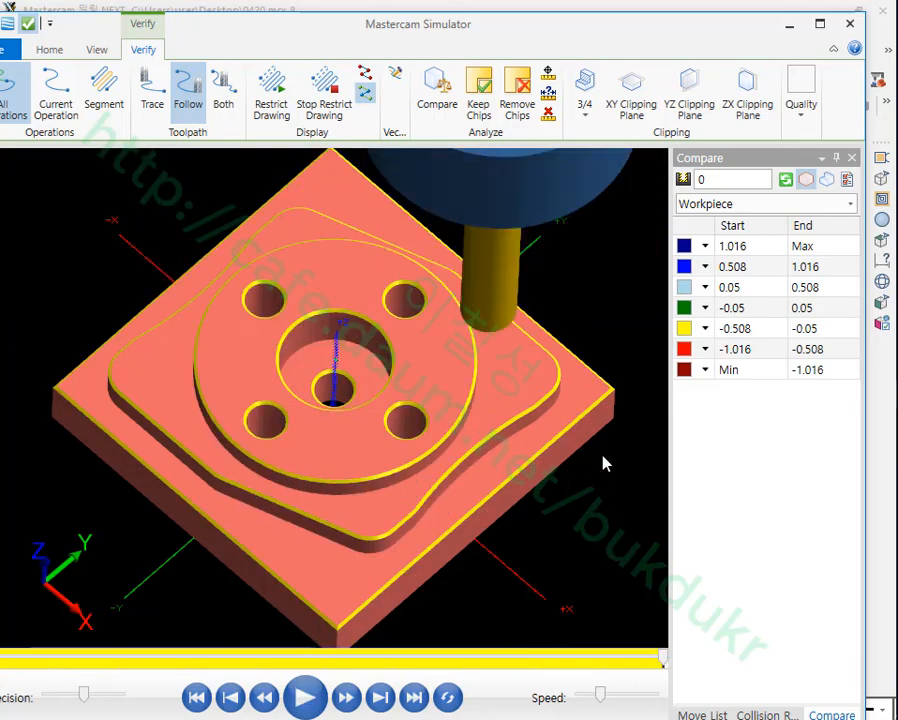
scroll(412, 452, up, 3)
mouse_move(402, 430)
middle_down()
mouse_move(453, 423)
mouse_move(386, 391)
mouse_move(379, 332)
mouse_move(415, 425)
middle_up()
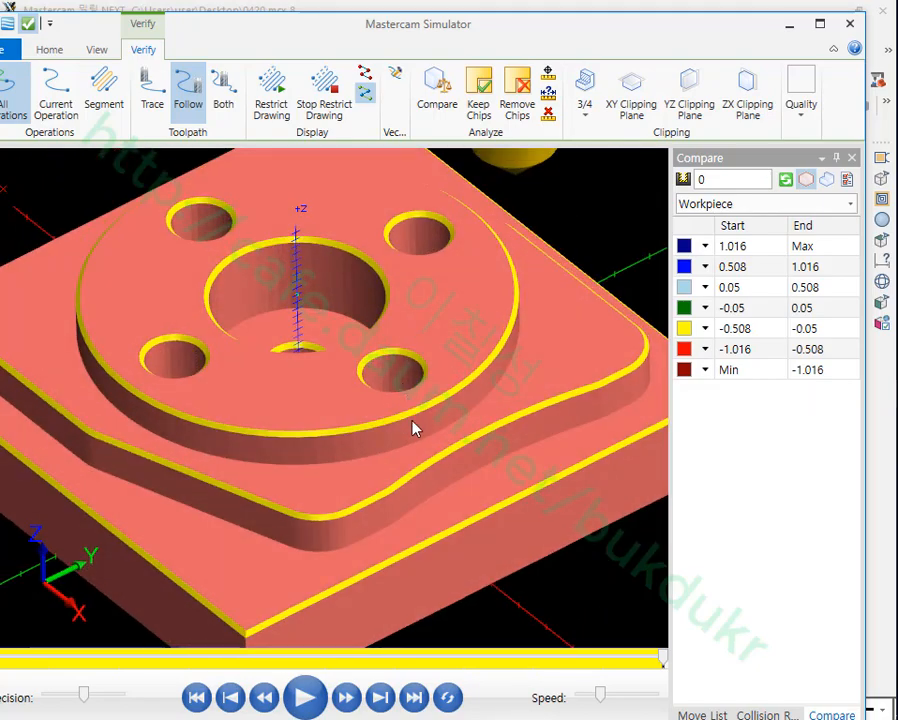
scroll(418, 455, down, 1)
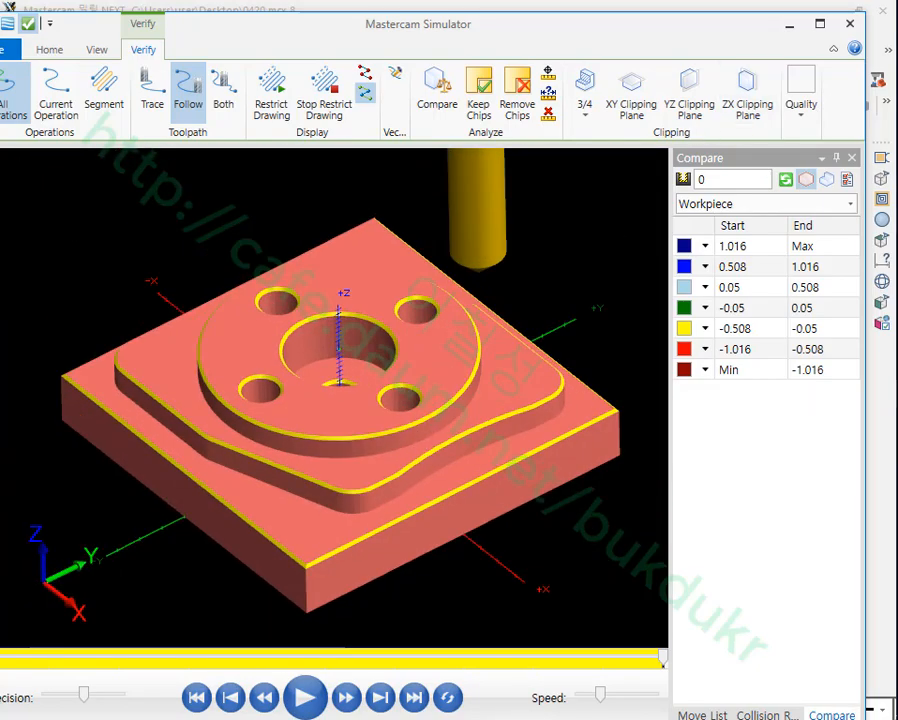
click(850, 24)
- Show the part in isometric view, collapse operation 20 and hide its toolpath
click(488, 56)
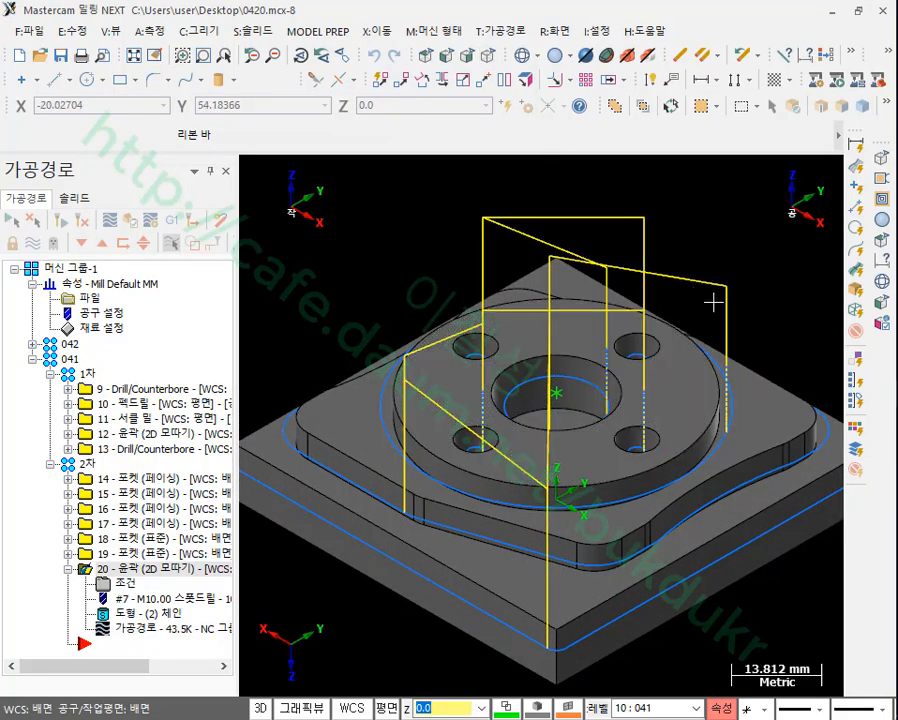
scroll(578, 452, up, 2)
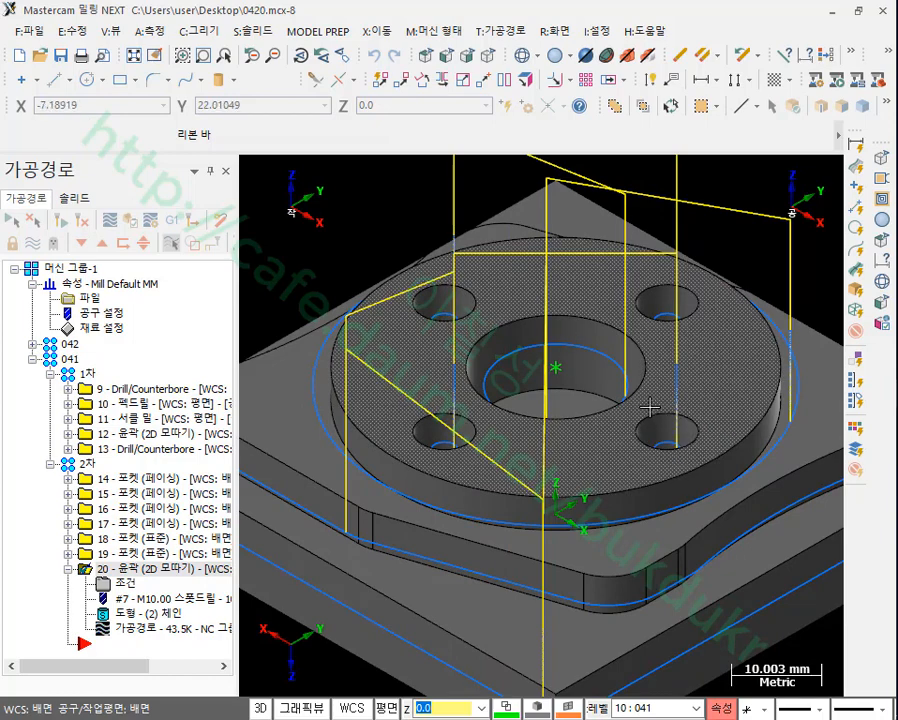
click(68, 569)
scroll(480, 500, down, 2)
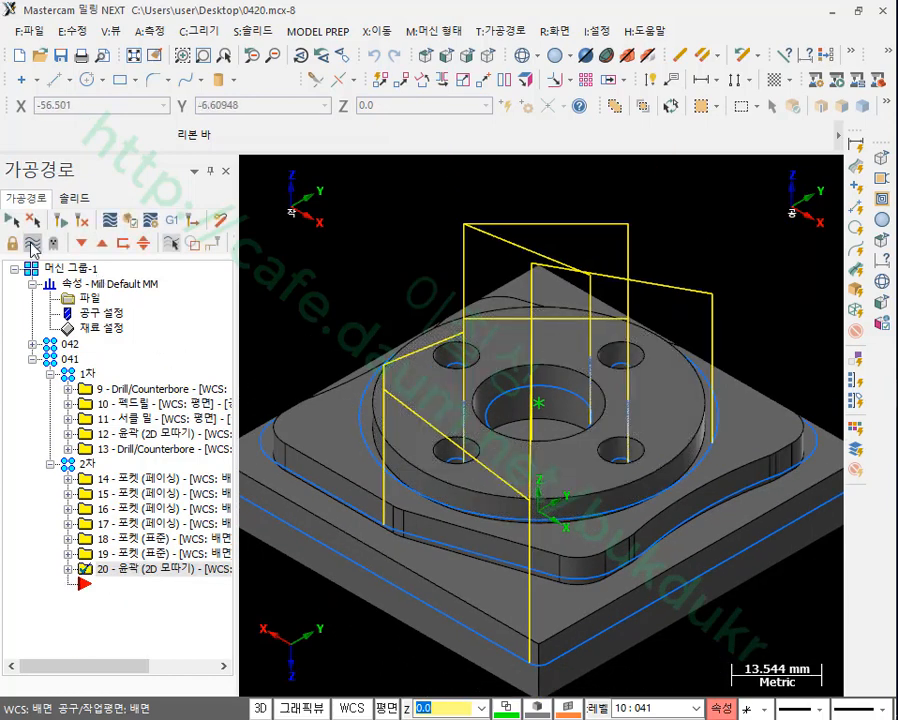
click(31, 243)
scroll(654, 340, down, 4)
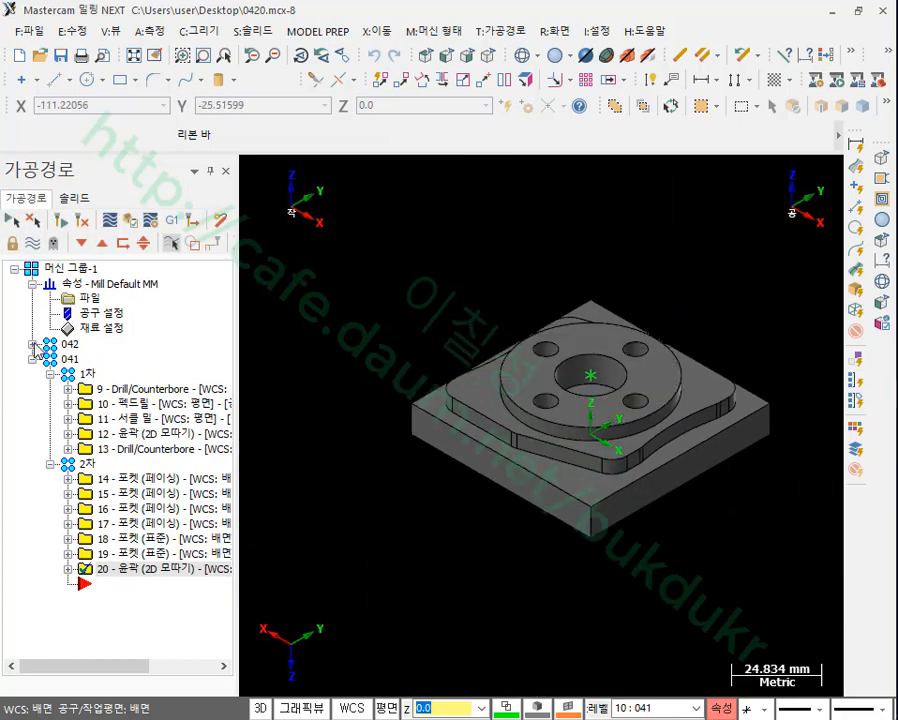
- Examine the toolpaths of group 042 against the part, then collapse the group and hide them
click(33, 344)
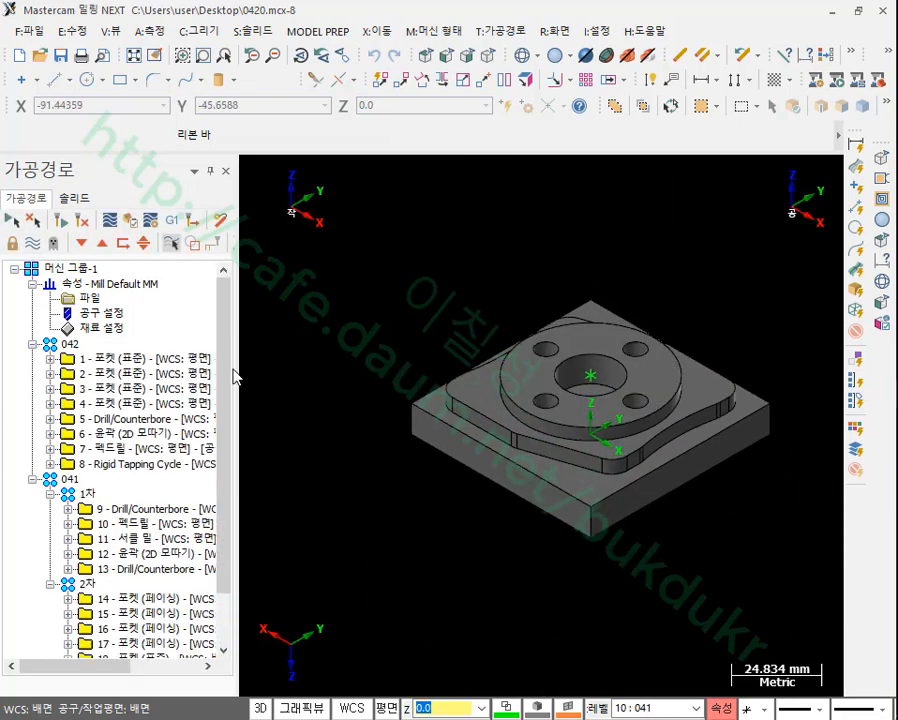
scroll(222, 408, down, 2)
click(65, 284)
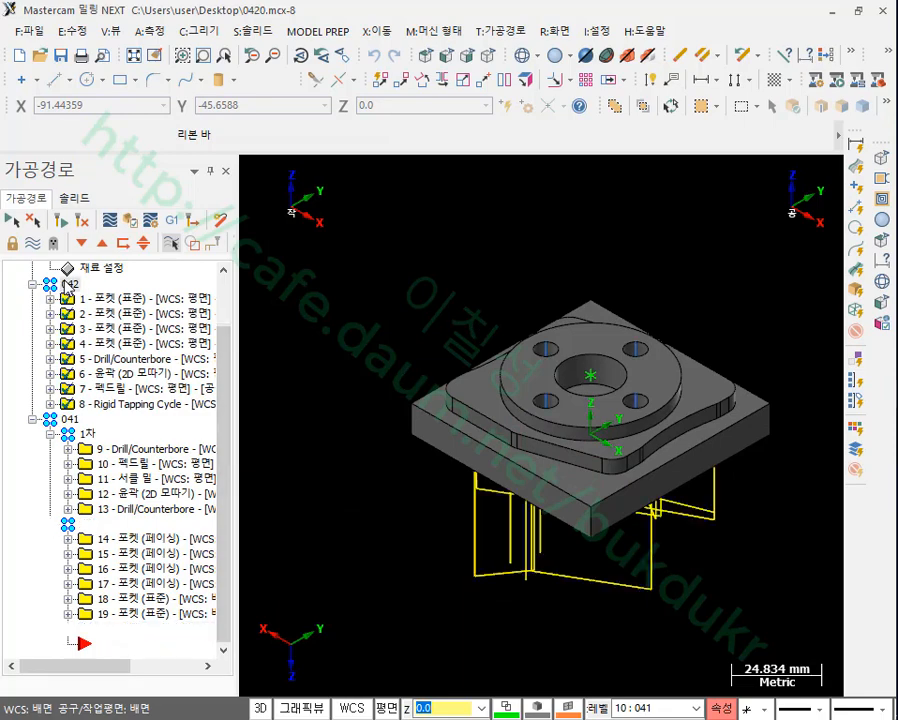
scroll(666, 414, up, 1)
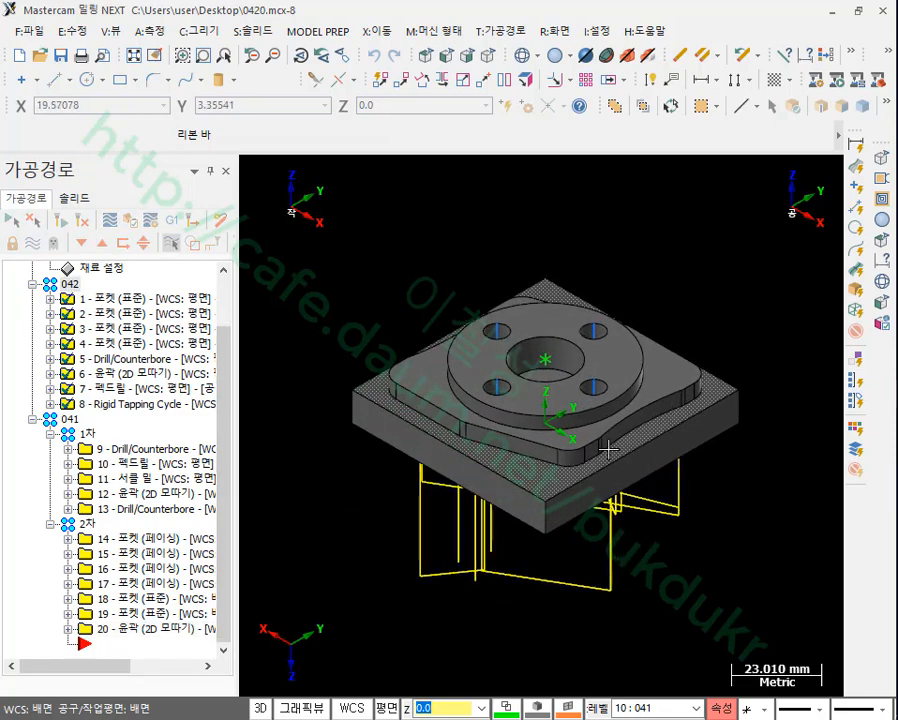
mouse_move(584, 481)
middle_down()
mouse_move(586, 300)
mouse_move(607, 215)
mouse_move(602, 196)
mouse_move(618, 190)
mouse_move(594, 274)
mouse_move(615, 463)
mouse_move(612, 530)
middle_up()
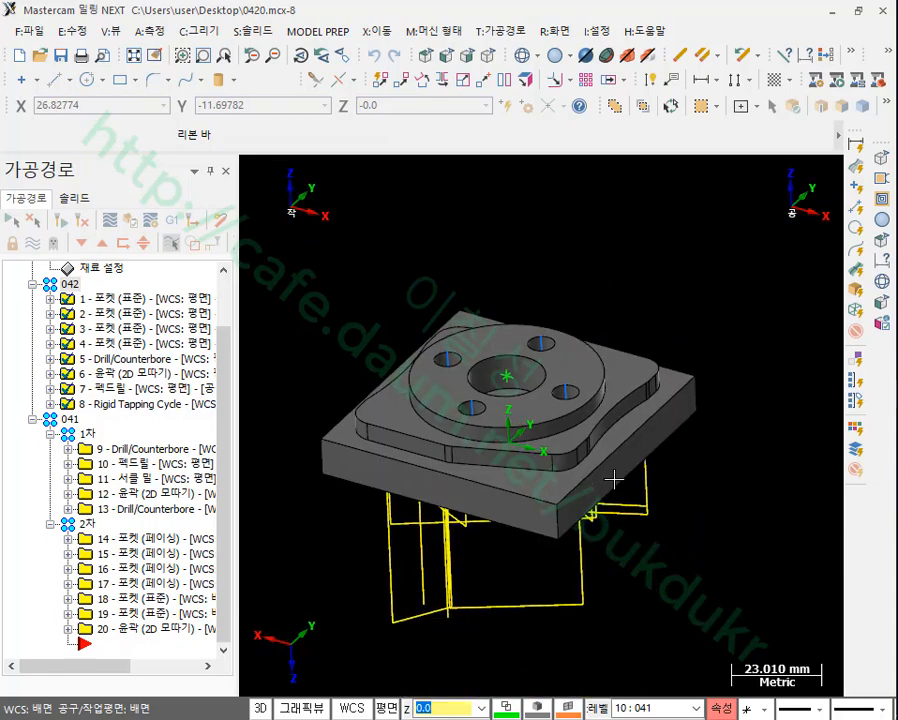
click(33, 285)
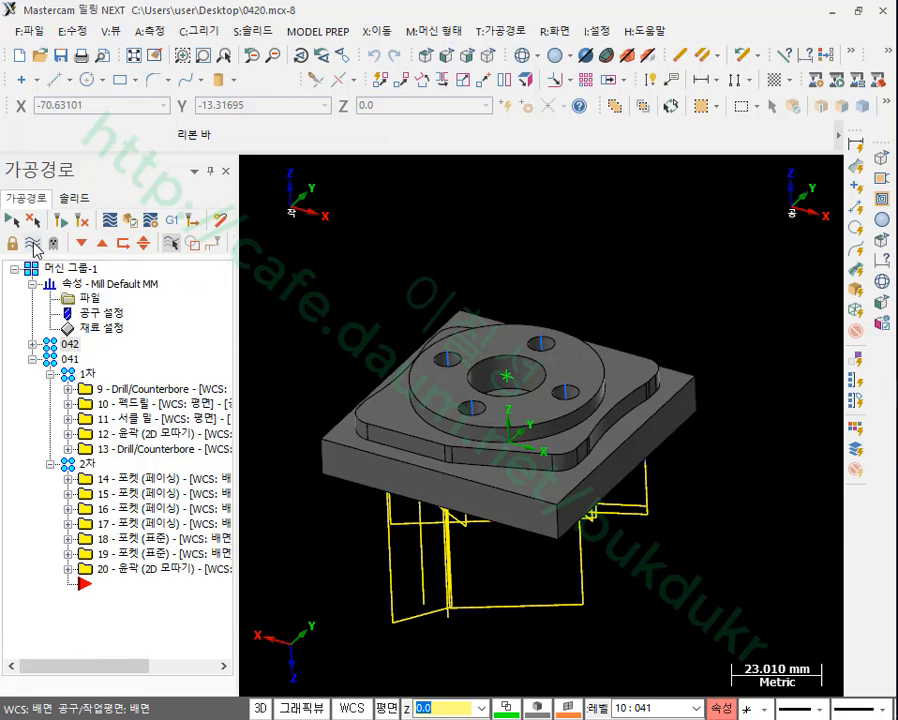
click(33, 244)
- Compare the toolpaths of the 1차 and 2차 subgroups of group 041 on the part
click(67, 373)
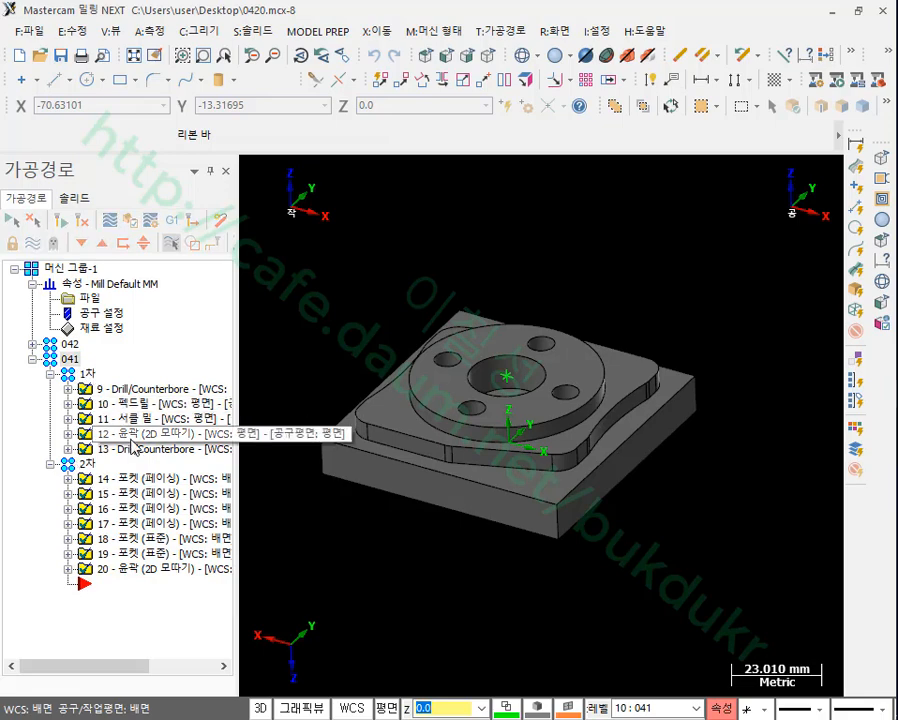
click(88, 374)
scroll(633, 423, down, 2)
scroll(540, 438, up, 5)
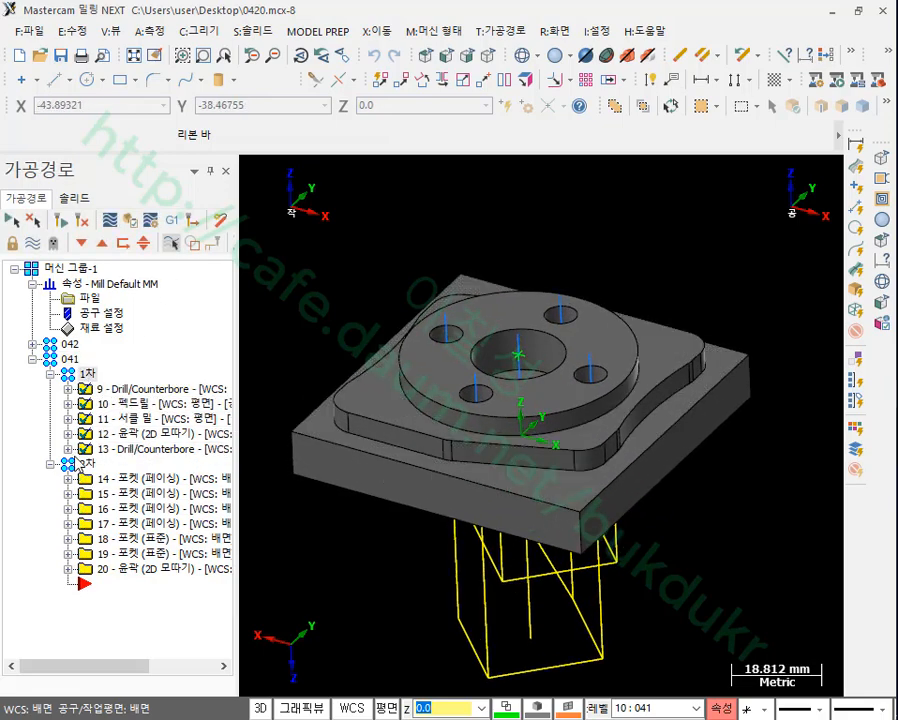
click(88, 465)
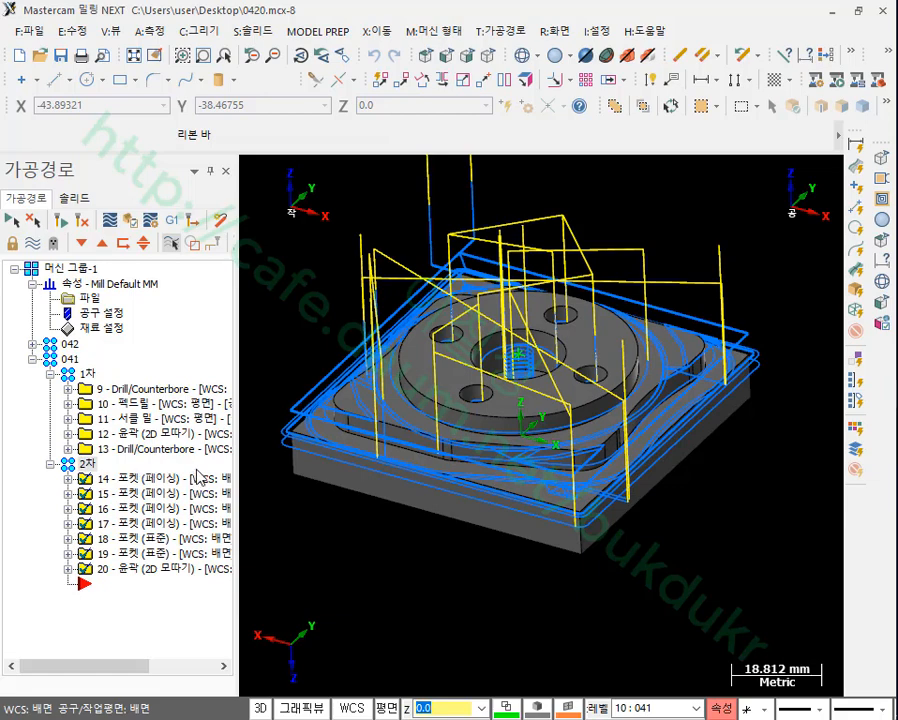
click(88, 374)
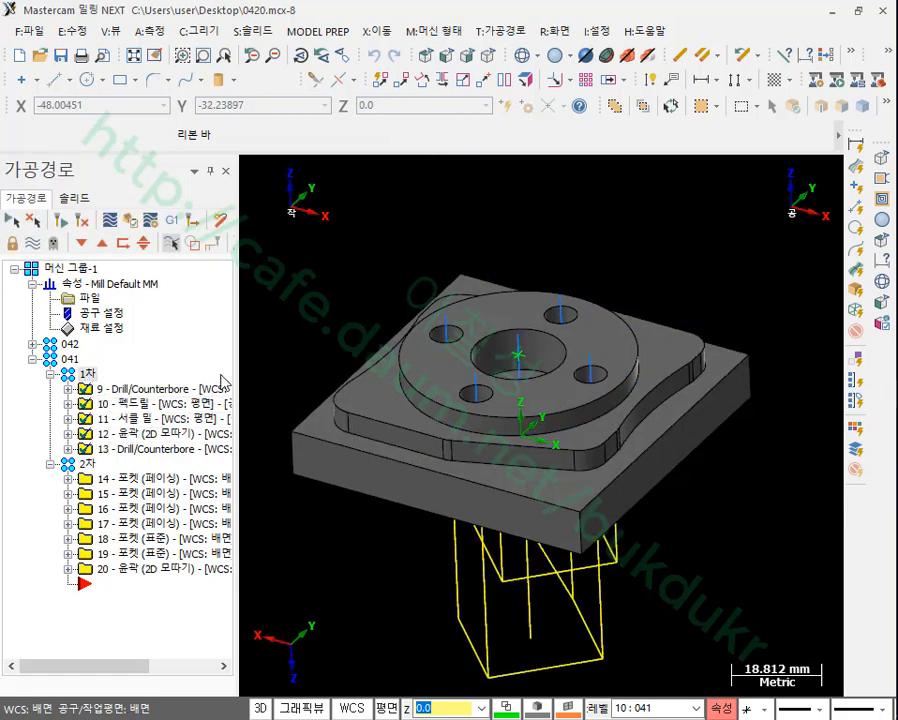
click(88, 465)
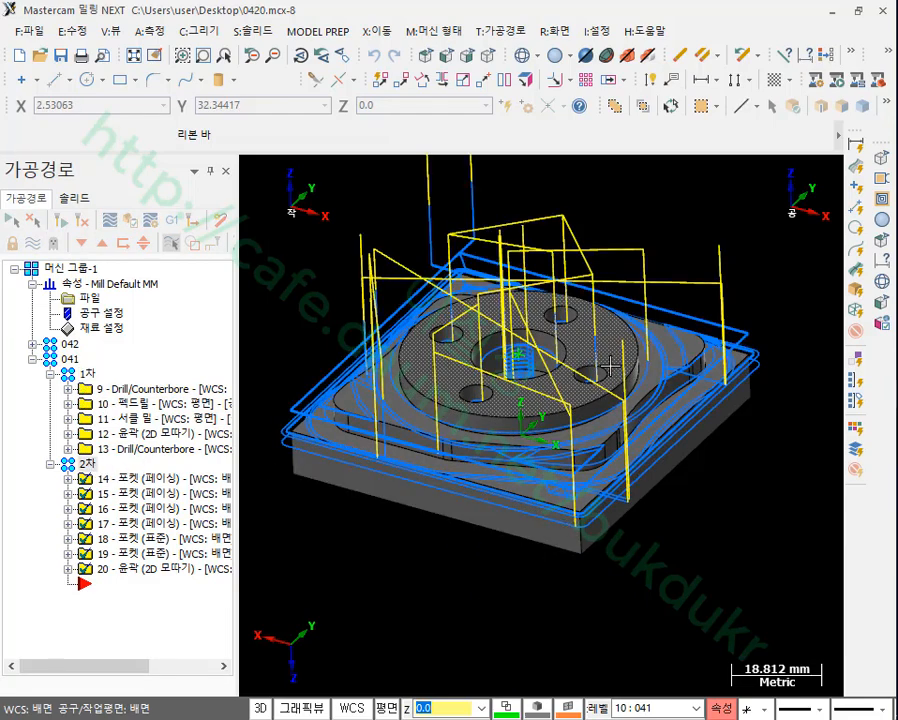
- Post only the 1차 operations of group 041 to an .NC file in overwrite mode, declining to post all operations
click(88, 374)
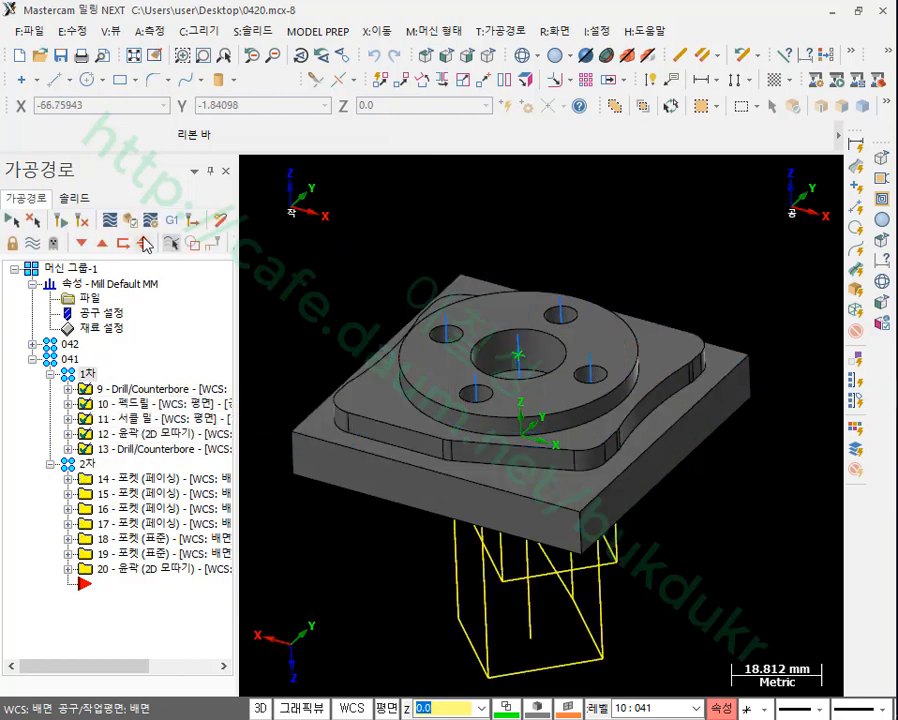
click(166, 222)
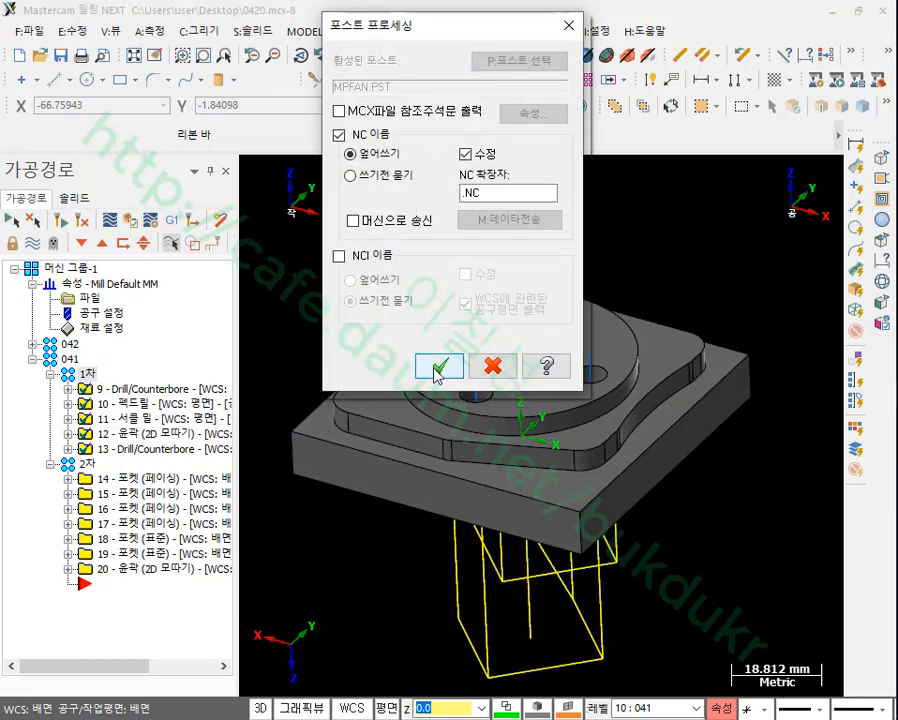
click(437, 365)
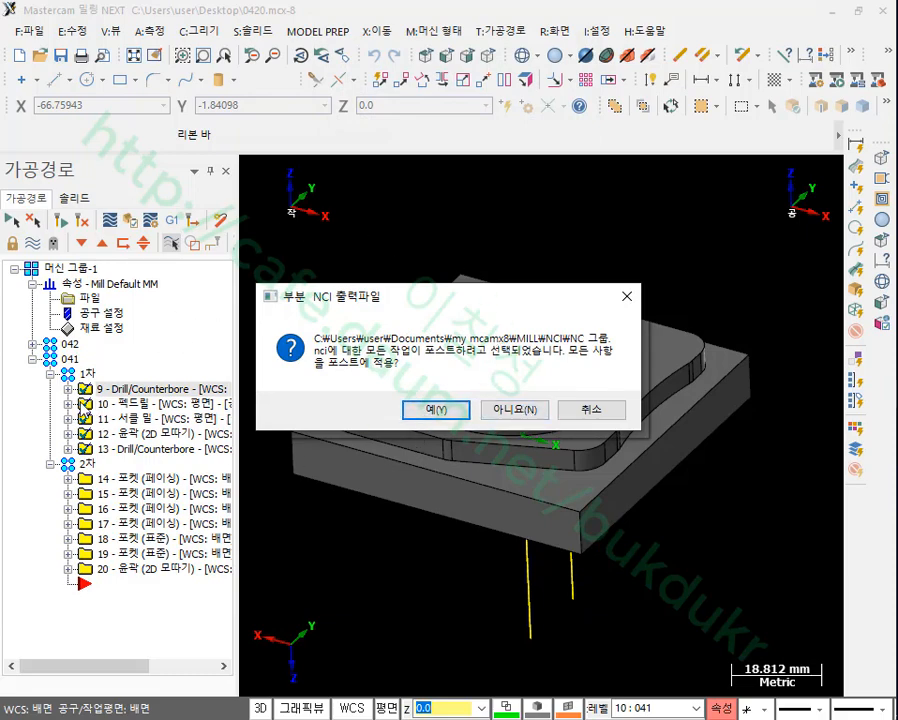
click(516, 410)
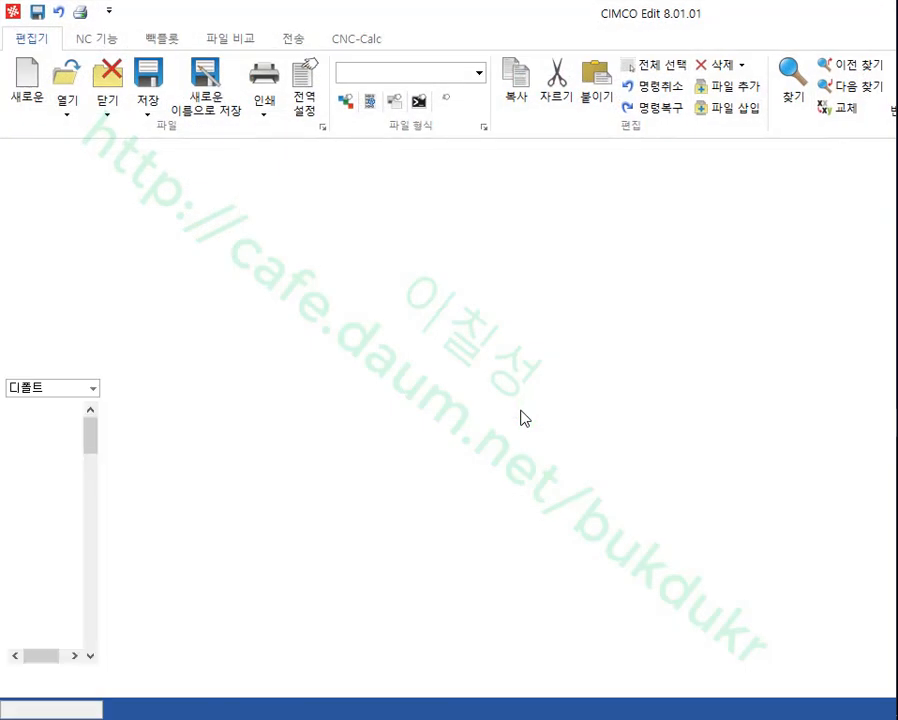
- Check the G54 work offset in block N130 of the posted NC code and close CIMCO Edit
click(595, 397)
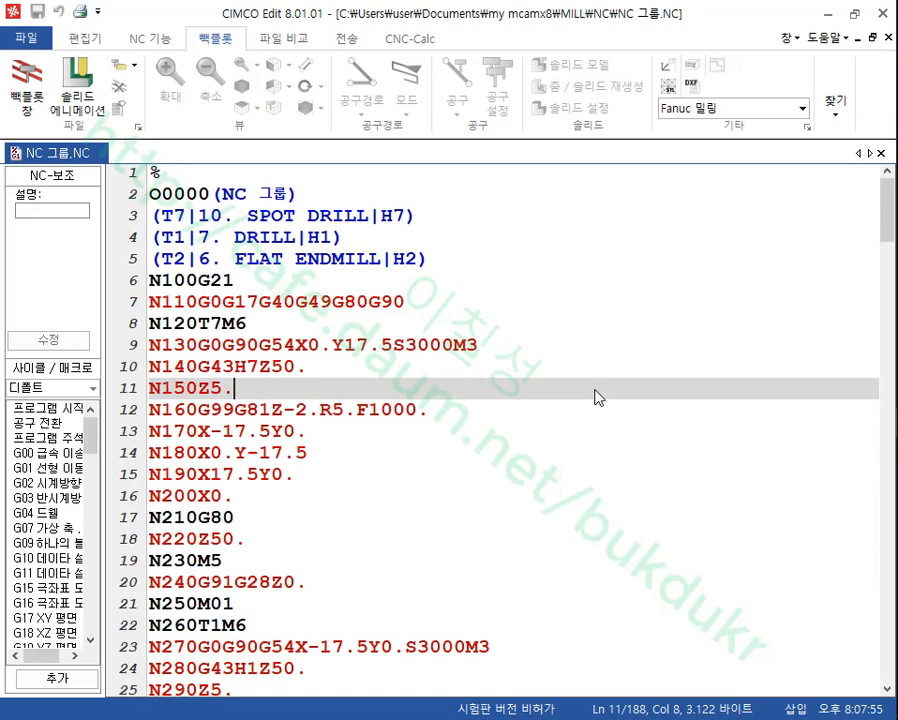
click(285, 348)
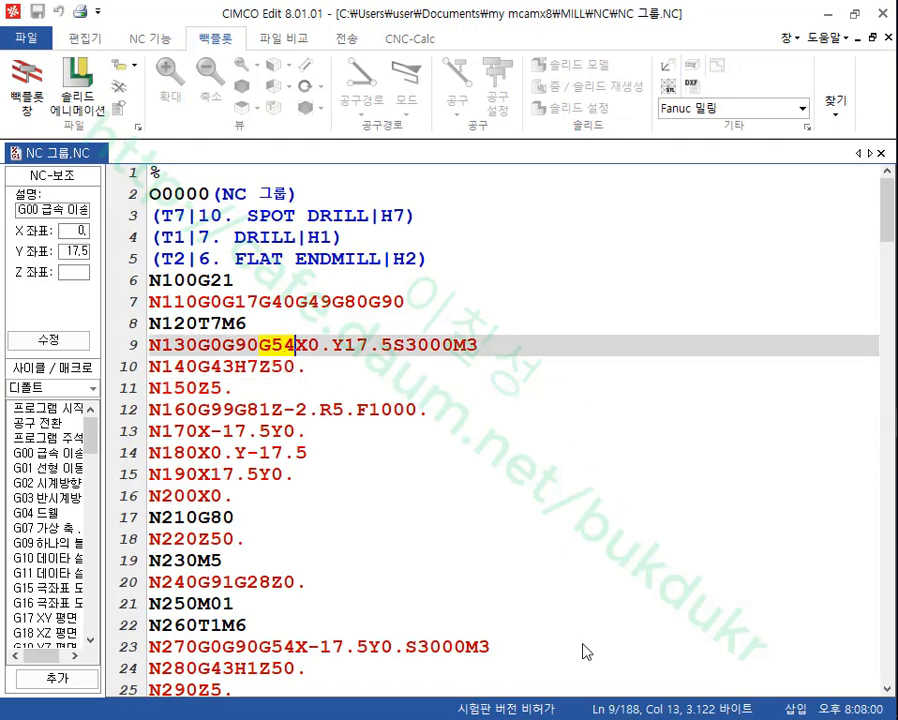
click(883, 14)
- Post only the 2차 operations of group 041 to an .NC file in overwrite mode, declining to post all operations
click(88, 464)
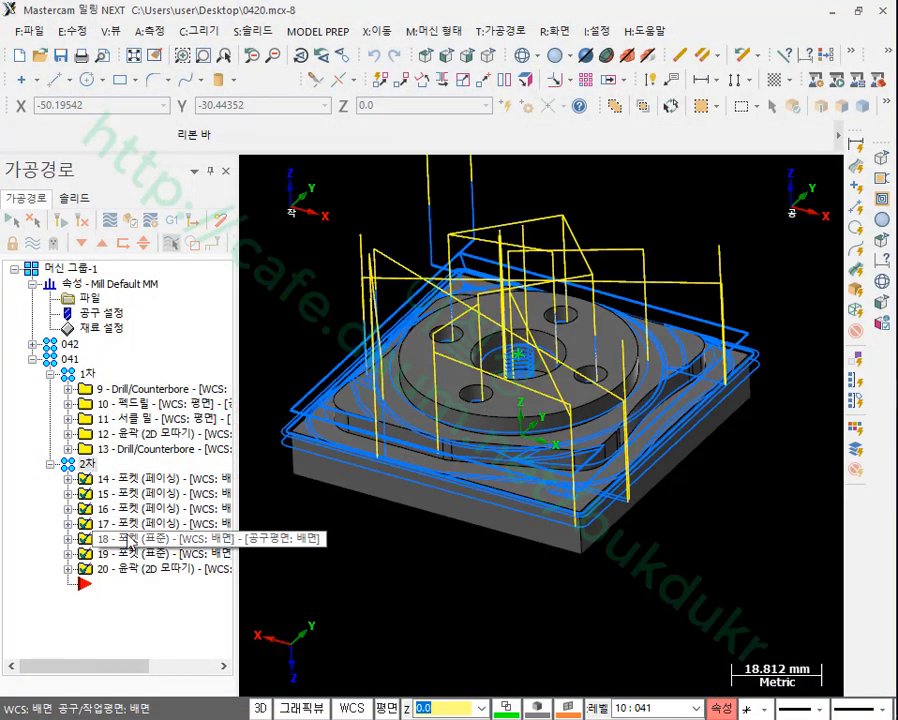
click(173, 220)
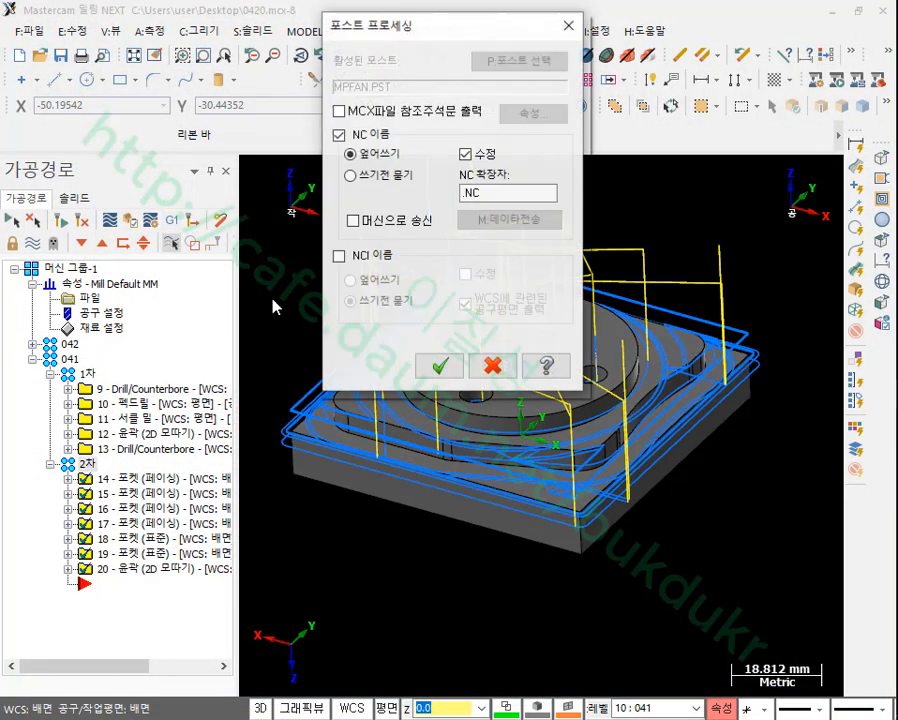
click(492, 366)
key(Return)
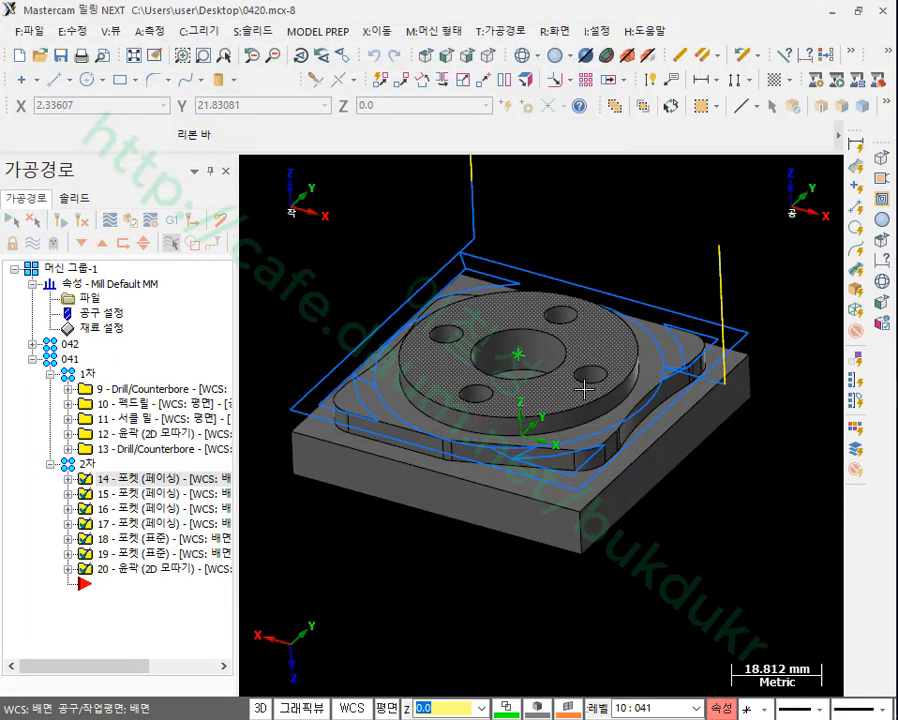
key(Down)
key(Down)
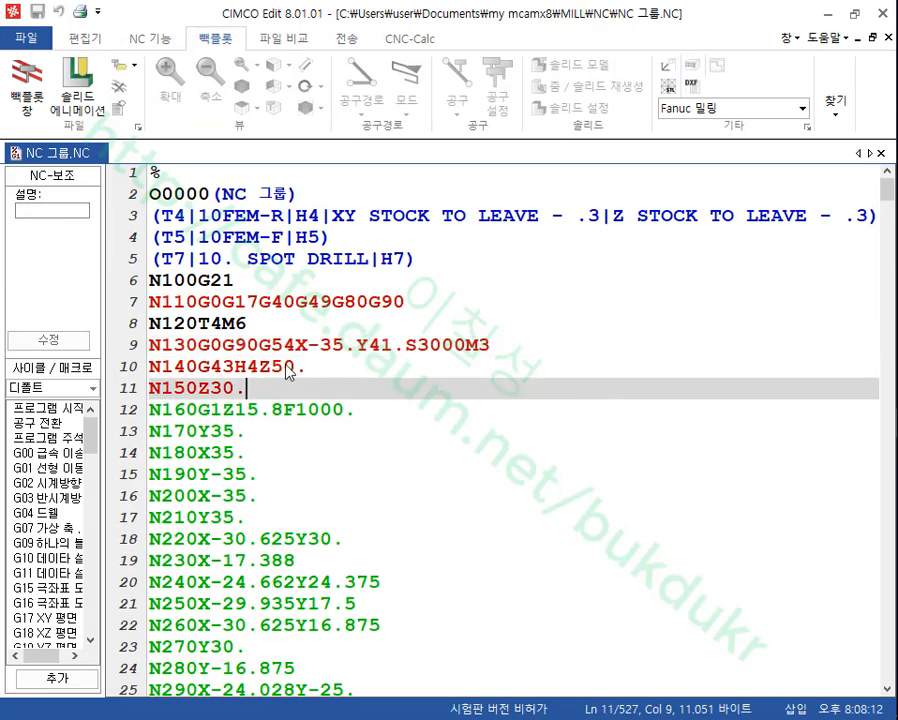
- Check the G54 work offset in block N130 of the posted 2차 NC code and close CIMCO Edit
click(297, 350)
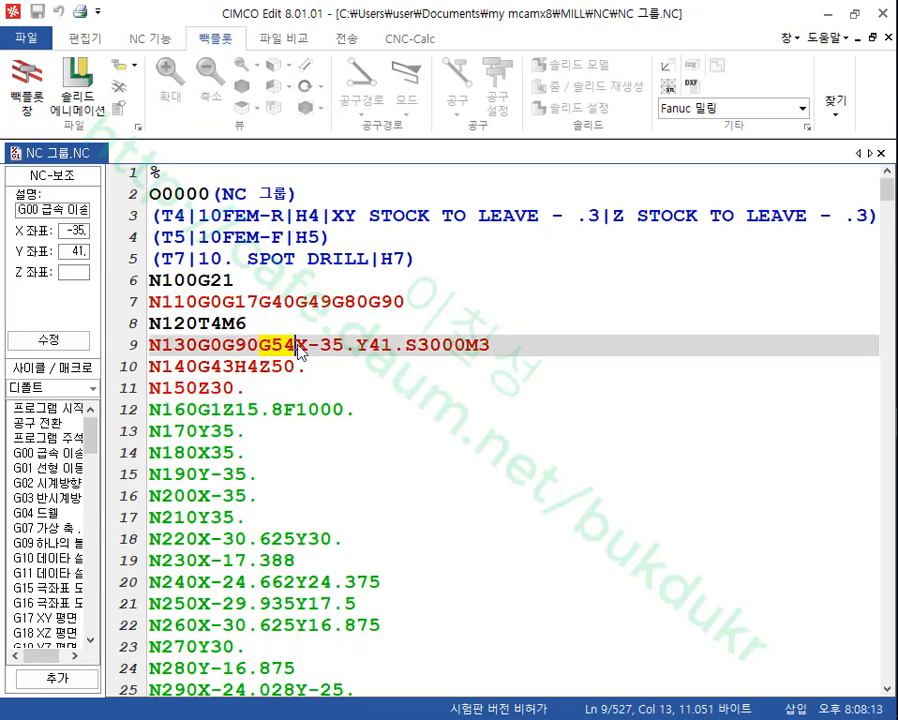
click(522, 500)
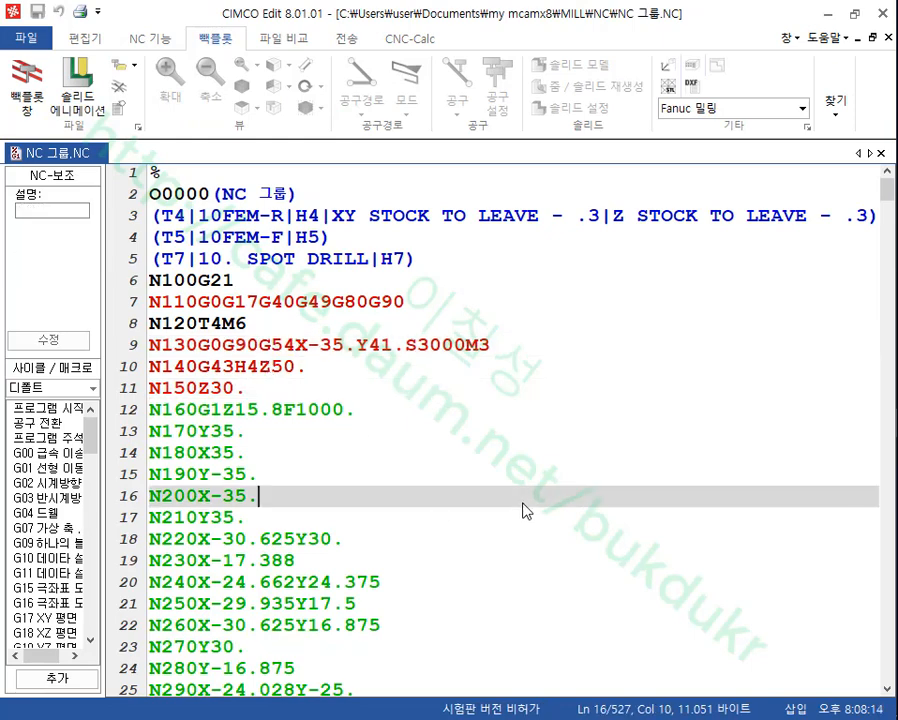
click(883, 14)
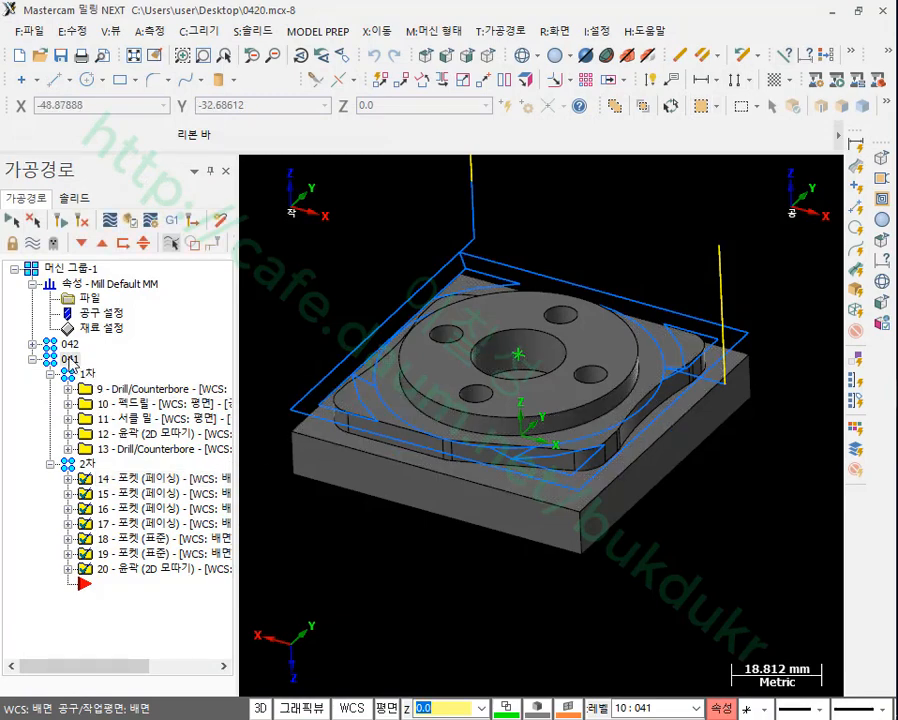
- Post all operations of group 041, both 1차 and 2차, together to one .NC file in overwrite mode
click(174, 219)
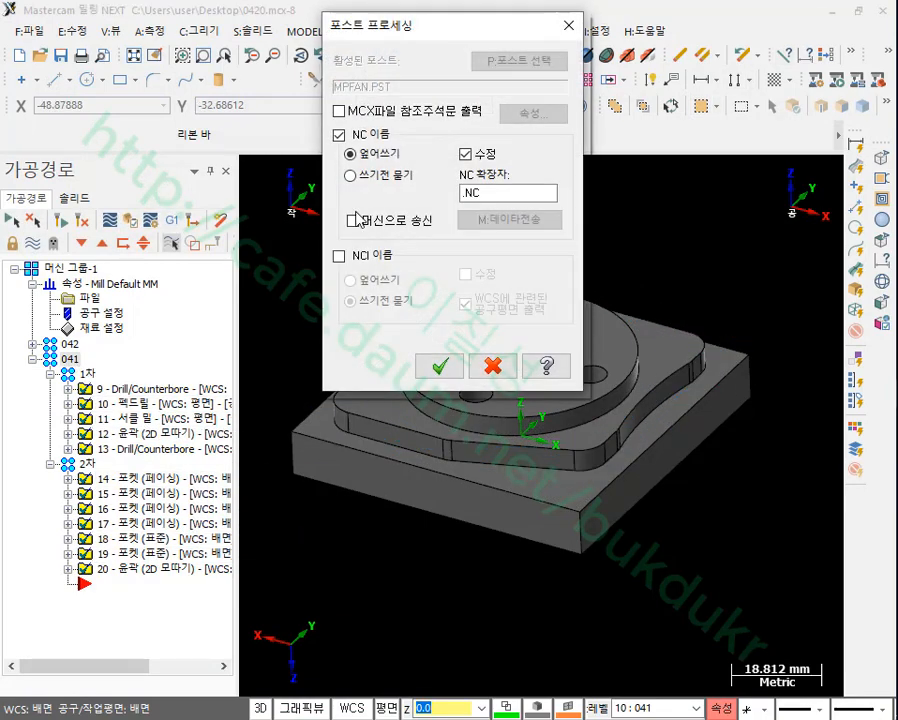
click(440, 366)
click(548, 460)
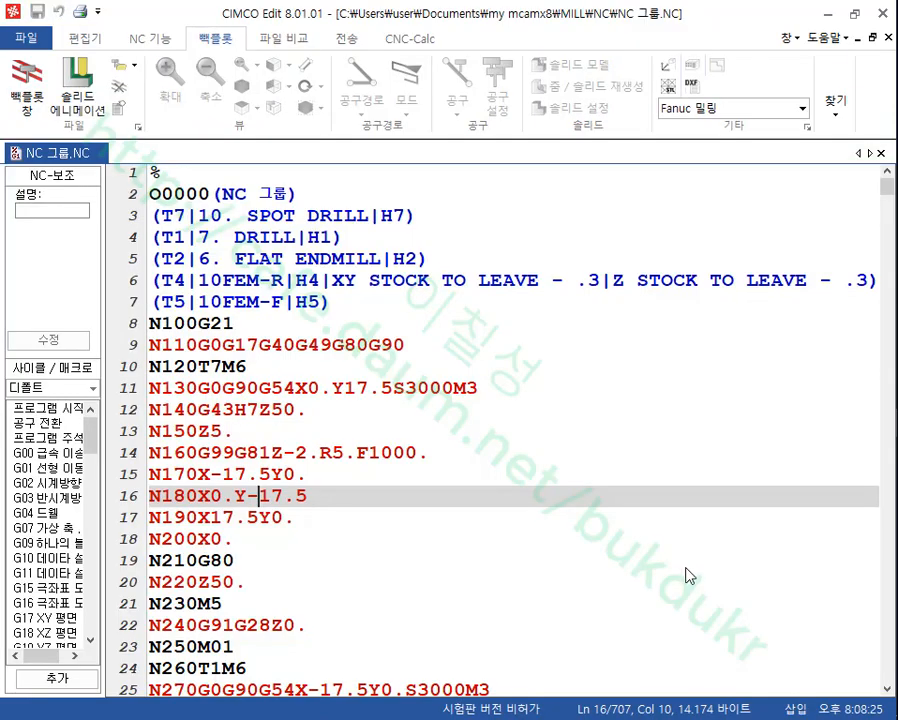
- Check the work offset codes in block N130 and in the following tool-change sections of the combined NC program
click(647, 345)
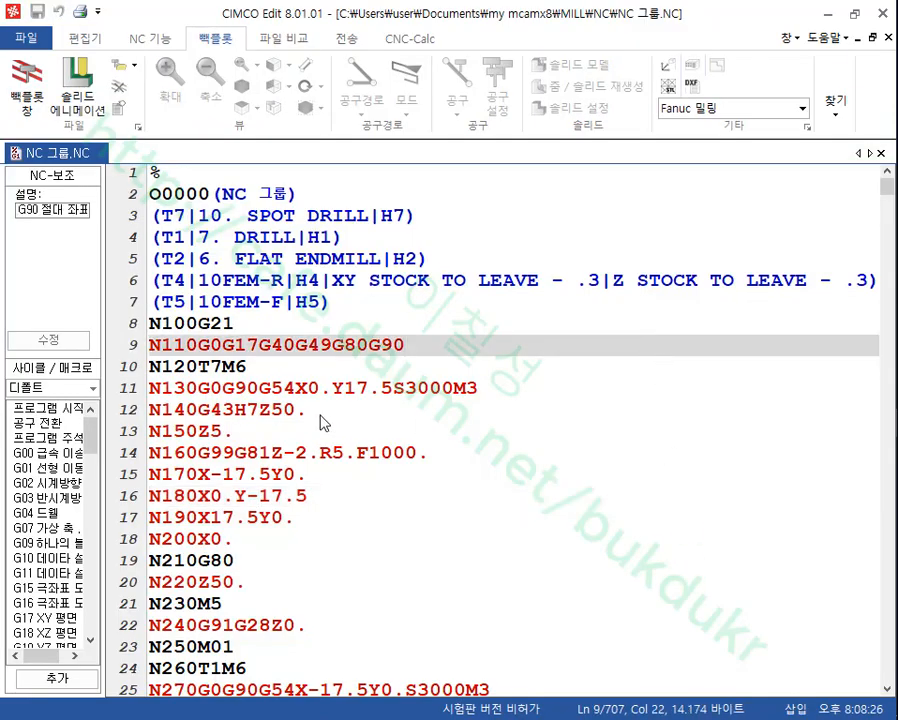
click(293, 388)
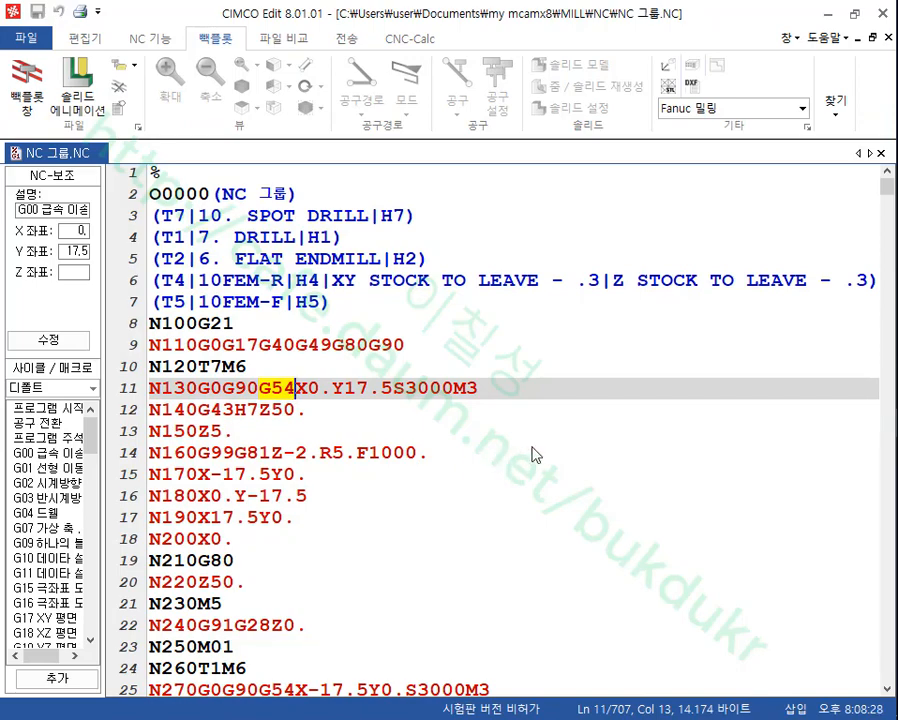
scroll(533, 455, down, 8)
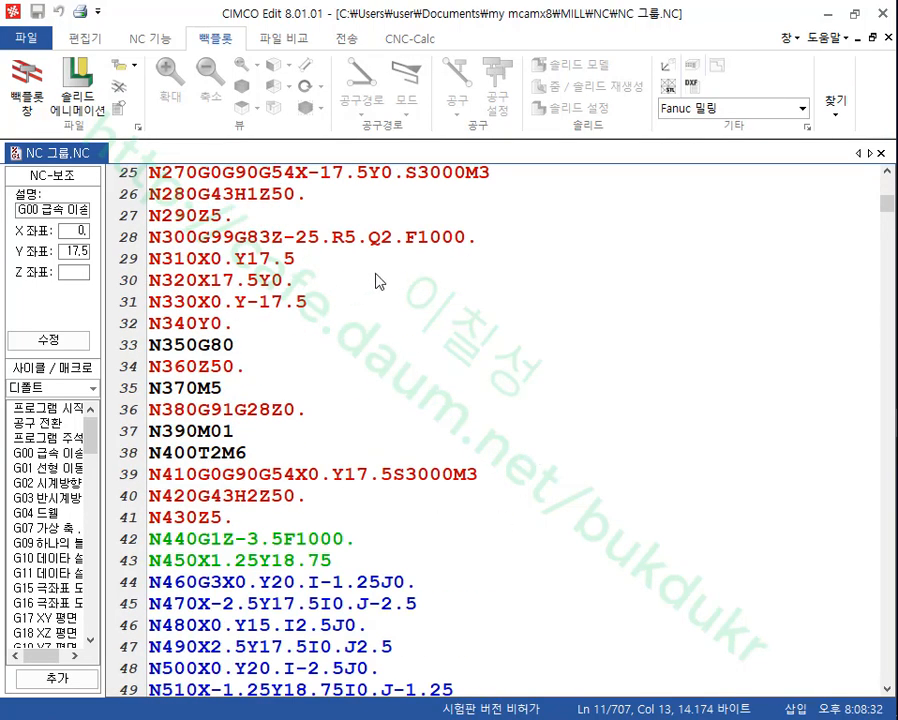
- Backplot the combined NC program, review the X offsets set for G54 to G56, and inspect the toolpath
click(27, 82)
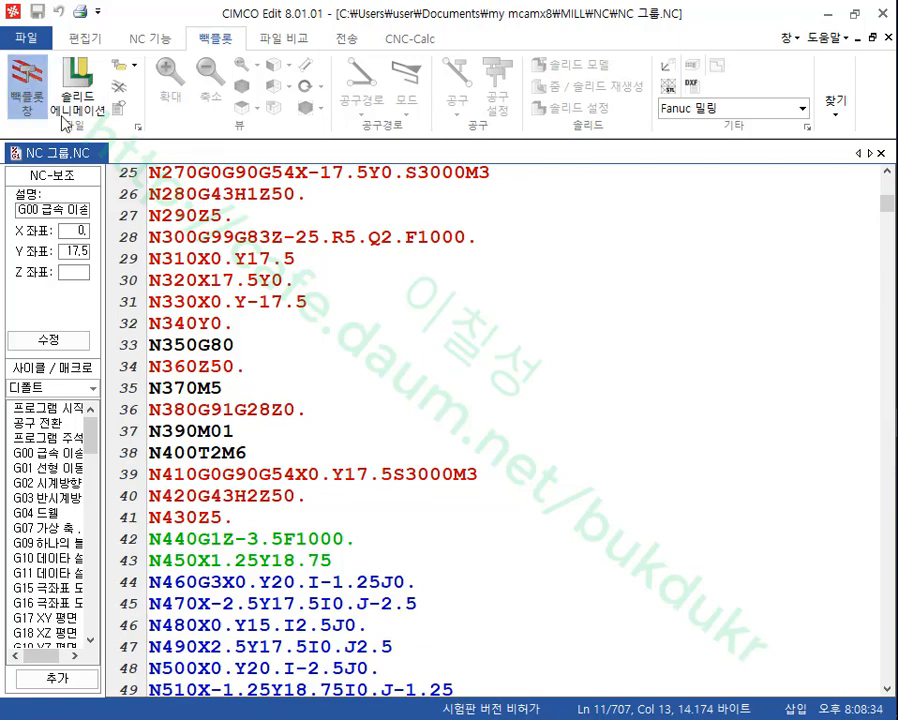
scroll(683, 484, down, 2)
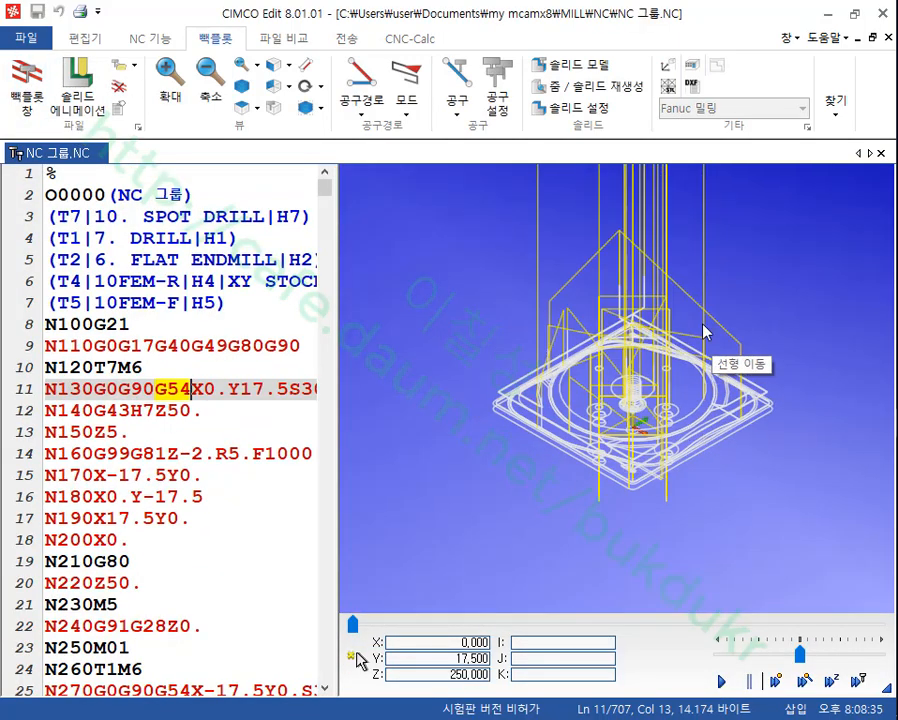
click(697, 72)
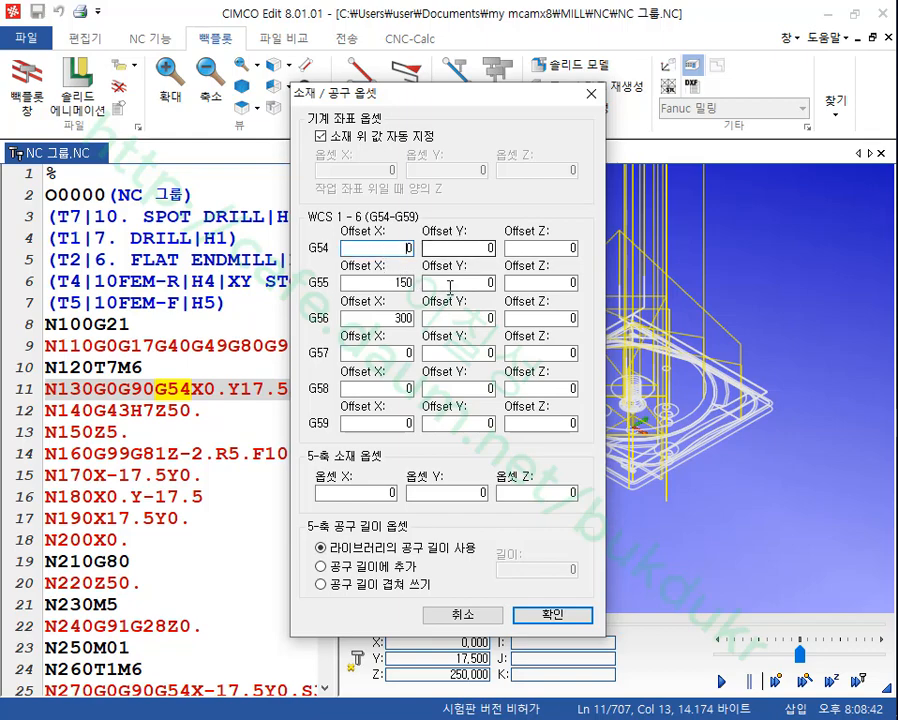
click(396, 283)
click(398, 318)
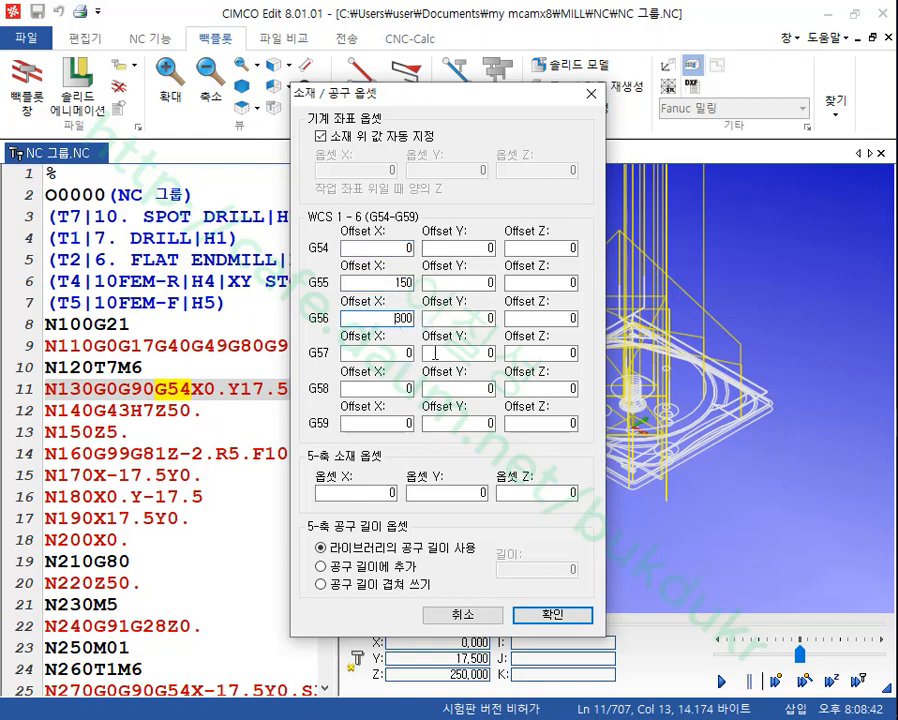
click(566, 622)
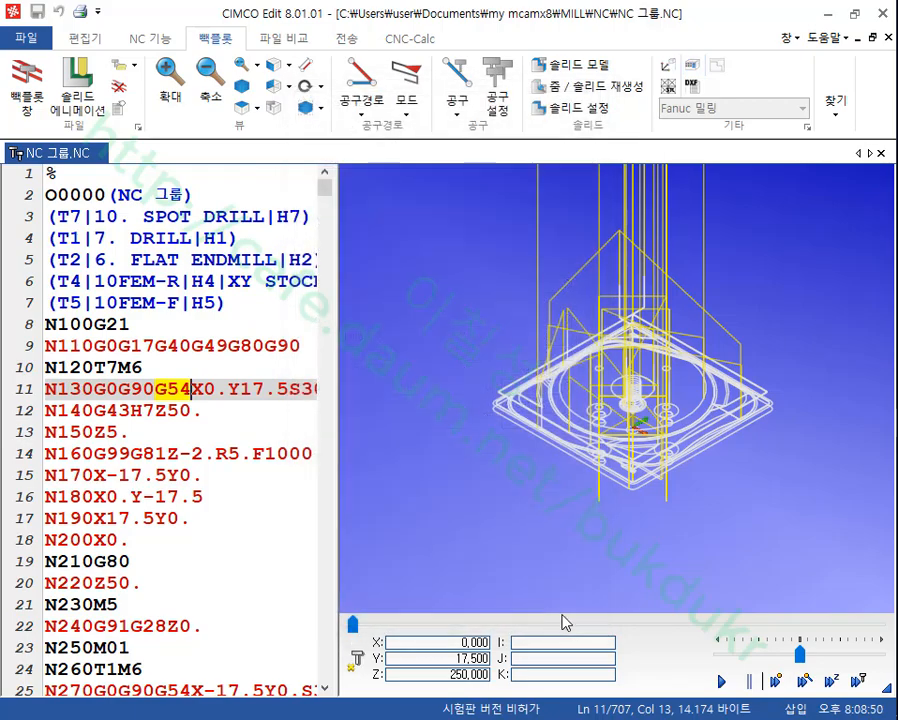
scroll(490, 430, up, 2)
drag(571, 435, 436, 438)
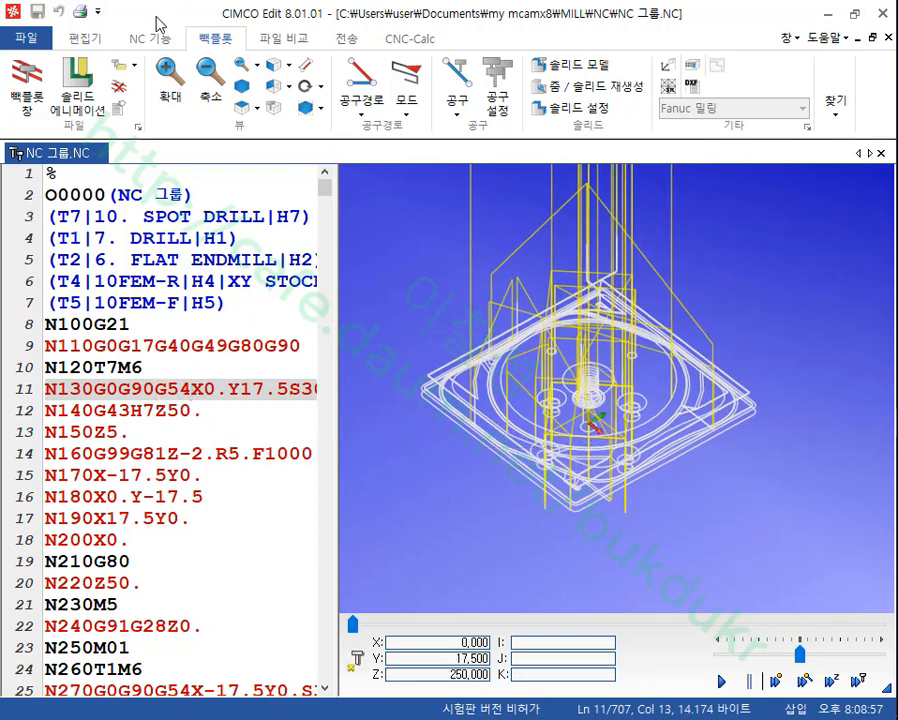
- Search the combined NC program for the work offset code G55, then close the search
click(64, 31)
click(643, 98)
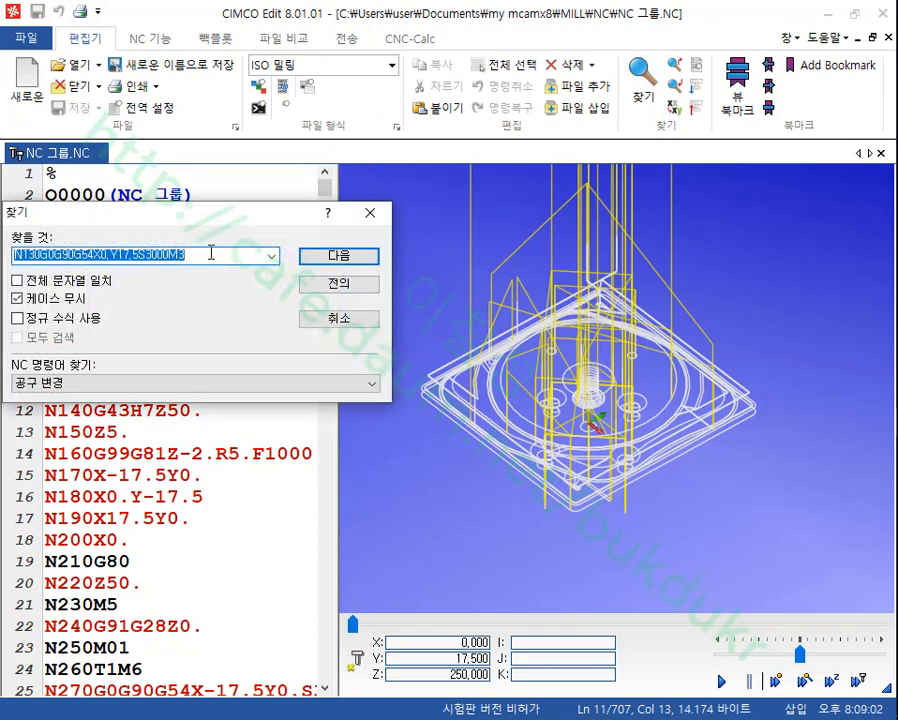
text(G)
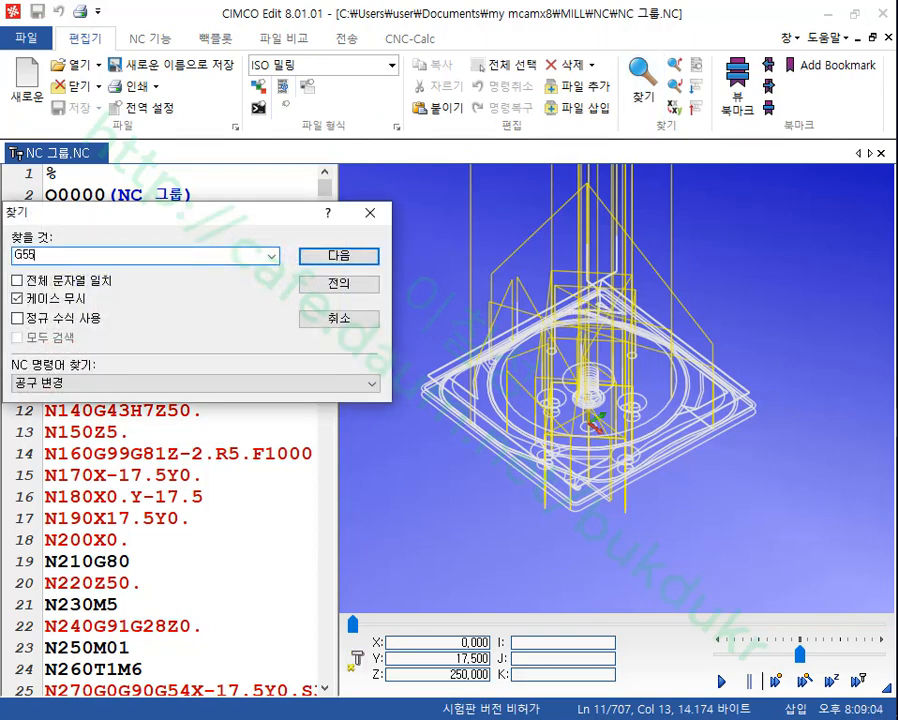
text(55)
key(Return)
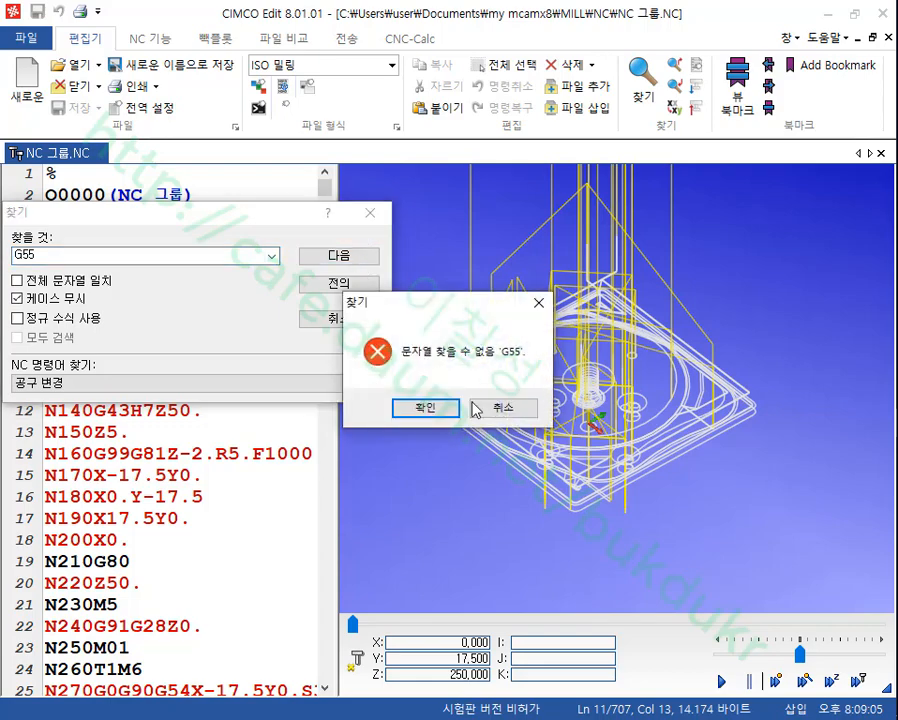
click(411, 392)
double_click(156, 258)
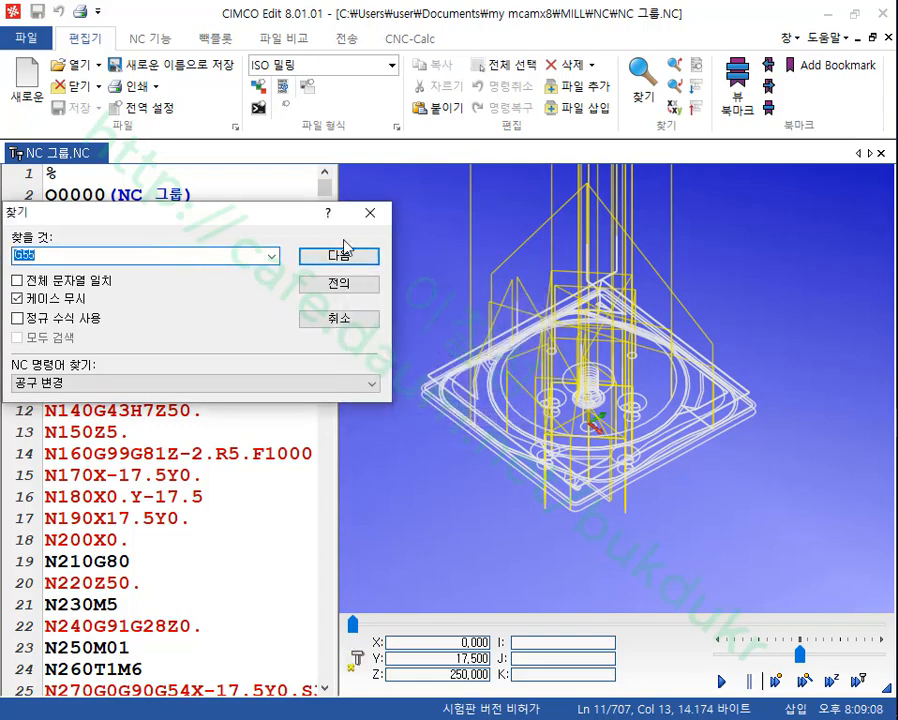
click(371, 213)
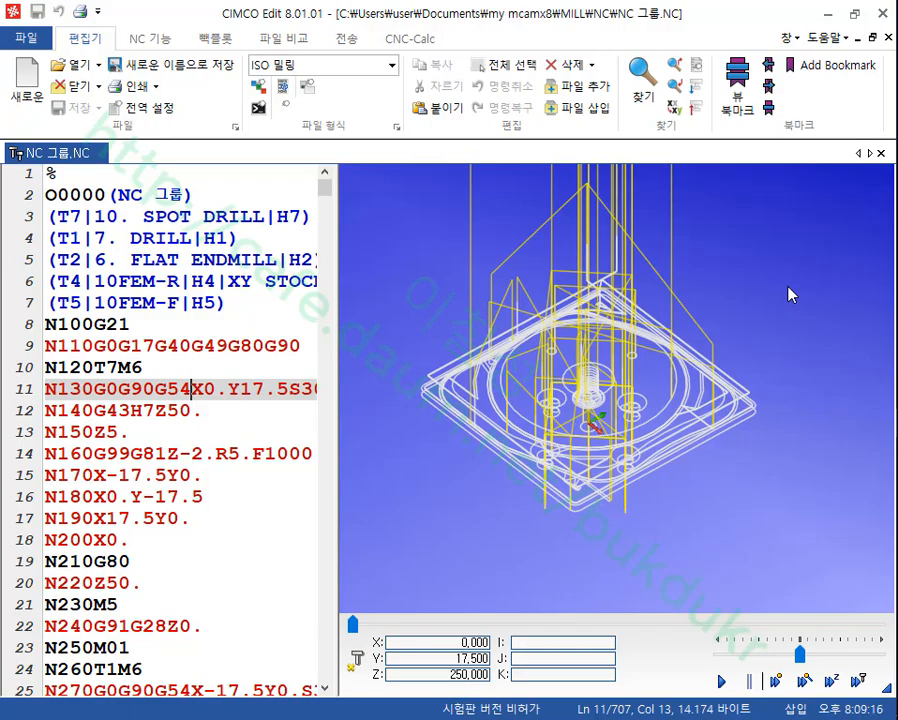
- Switch back to Mastercam and compare the toolpaths of group 041's 1차 and 2차 subgroups
click(829, 13)
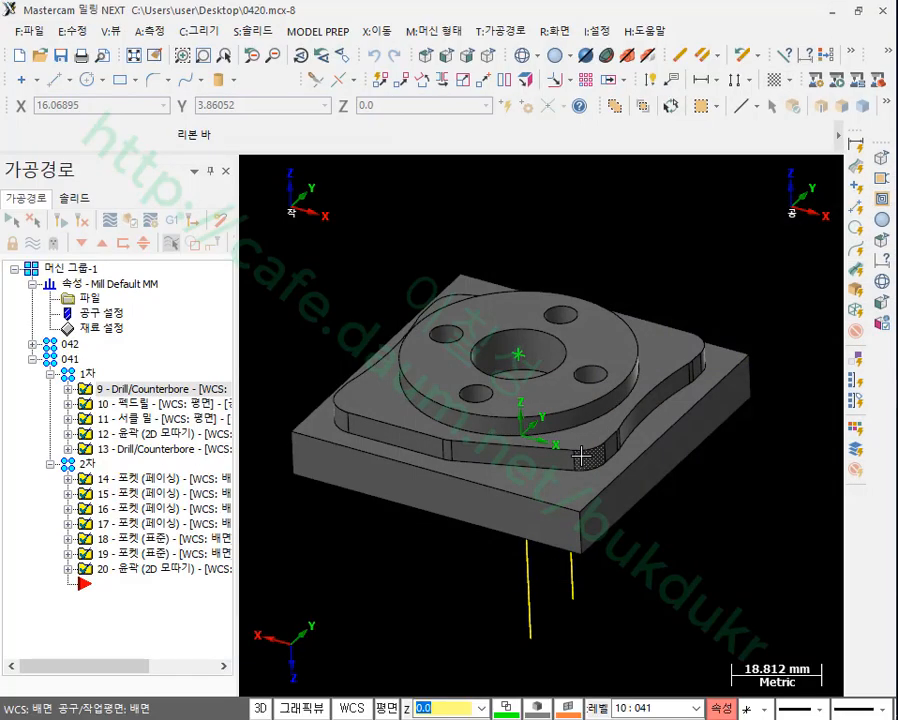
click(90, 373)
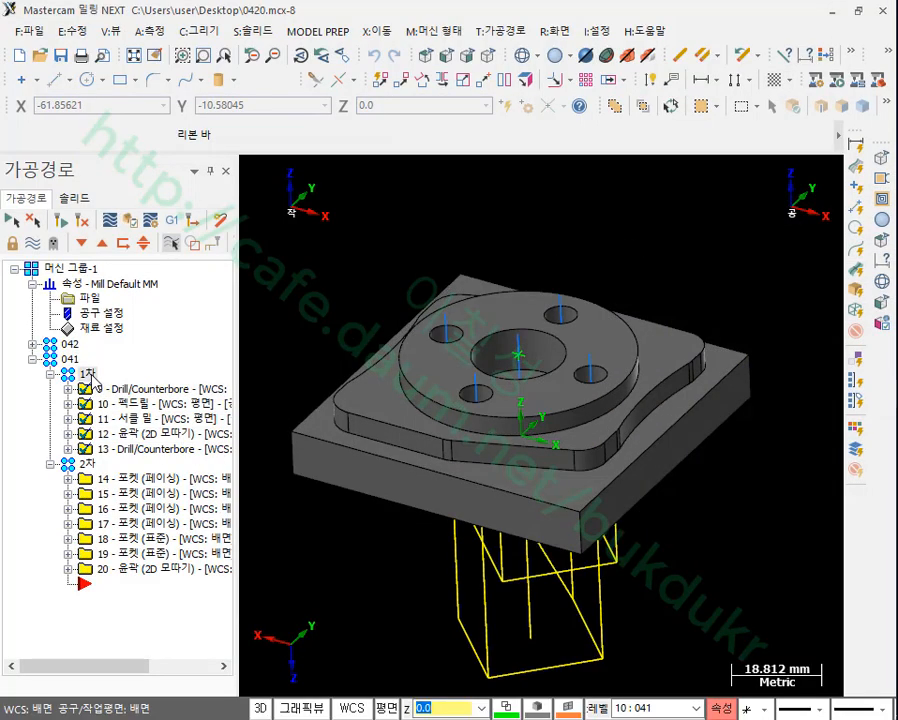
click(86, 464)
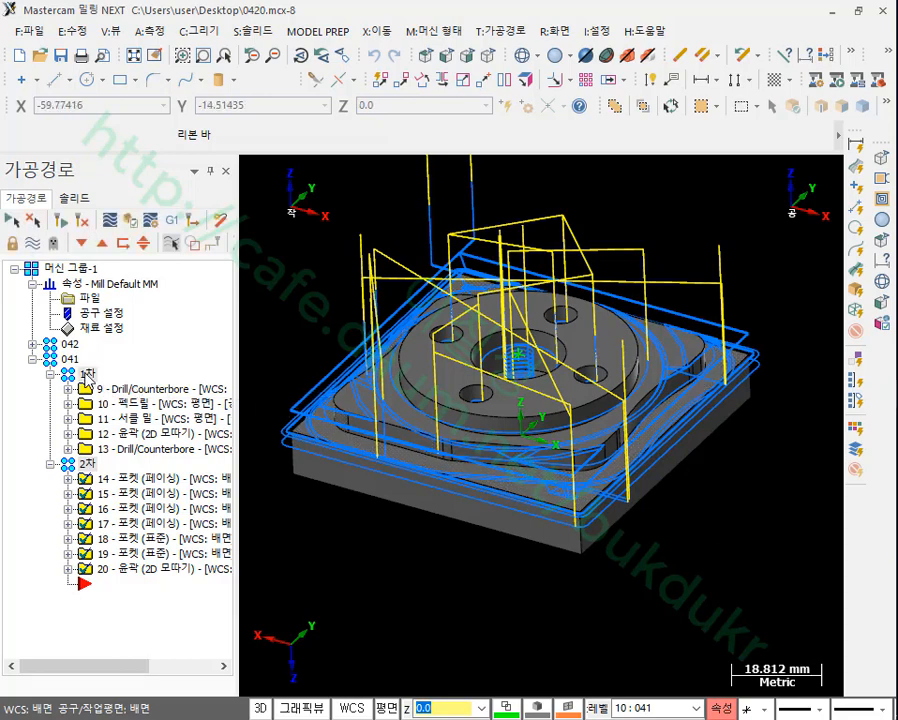
- Renumber the 1차 operations' work offsets with start 0 and increment 0, disabling reuse of existing numbers and enabling overwriting of assigned ones
click(86, 374)
right_click(88, 381)
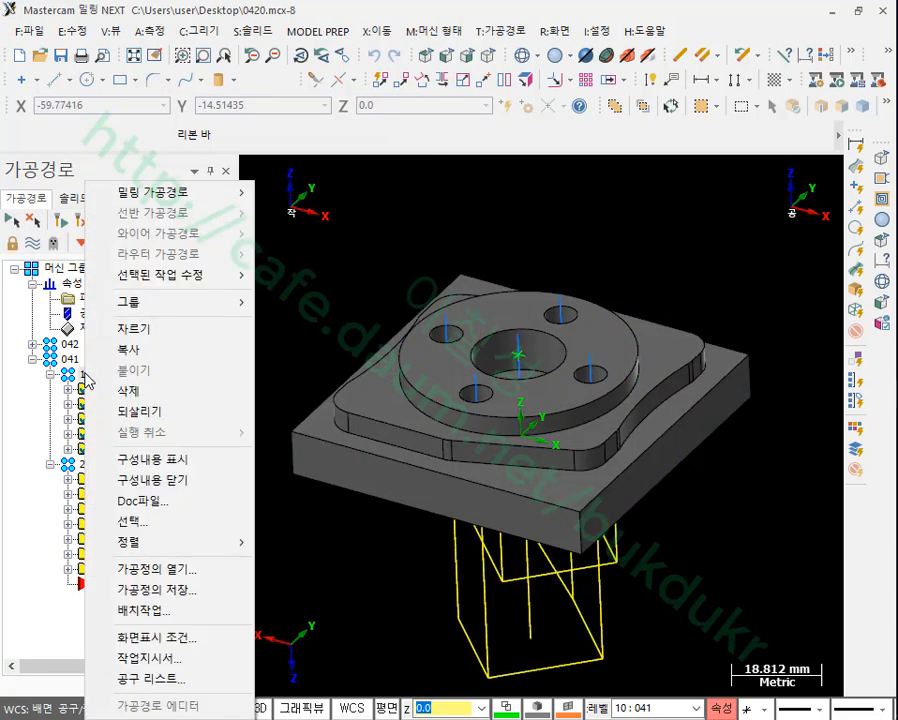
mouse_move(176, 279)
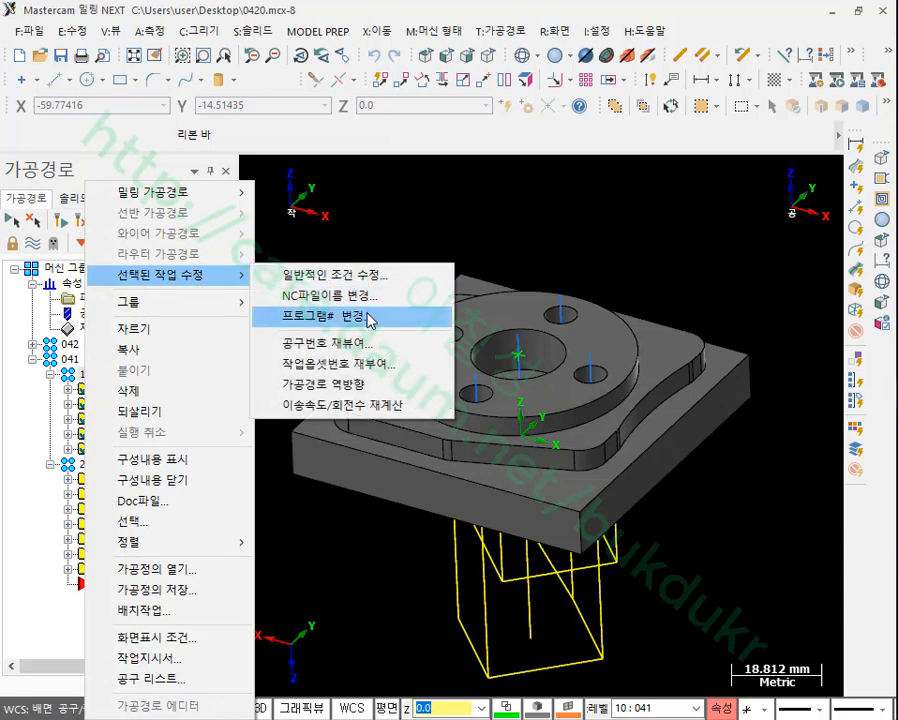
click(302, 366)
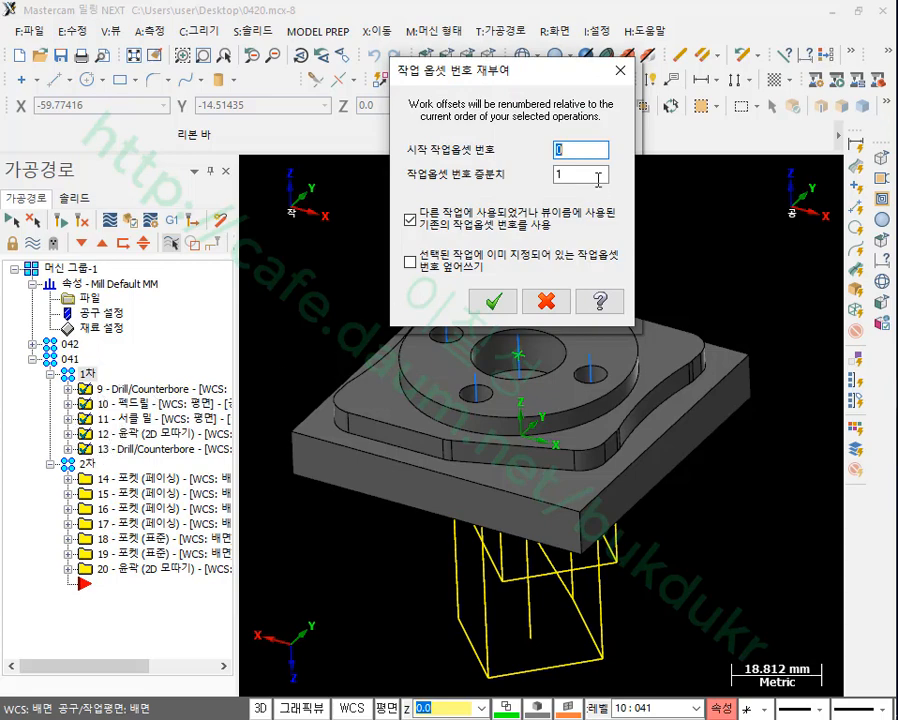
drag(576, 173, 546, 187)
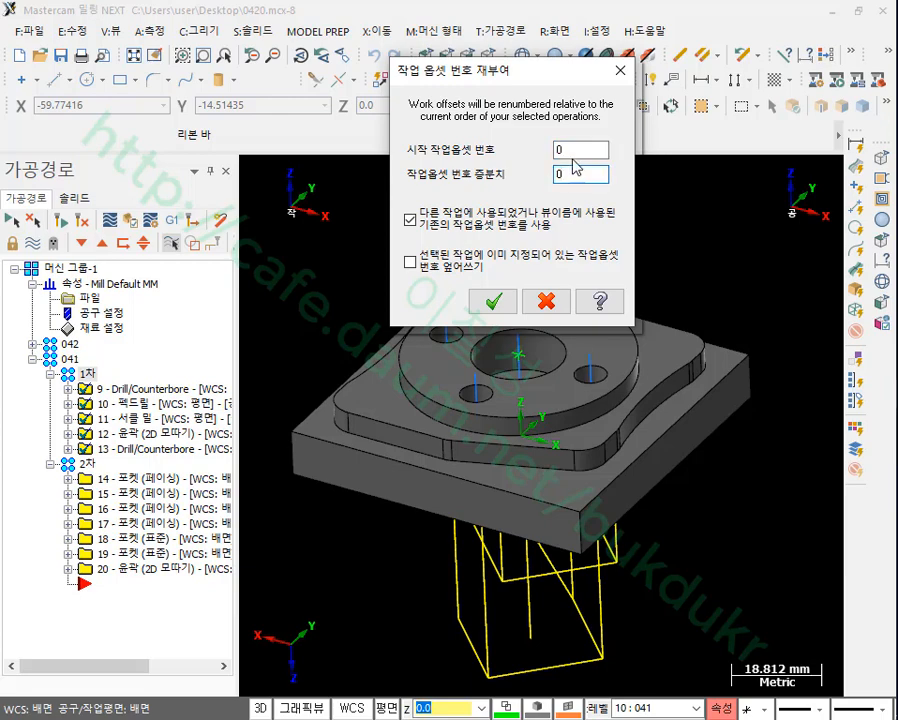
click(575, 153)
click(576, 173)
click(410, 220)
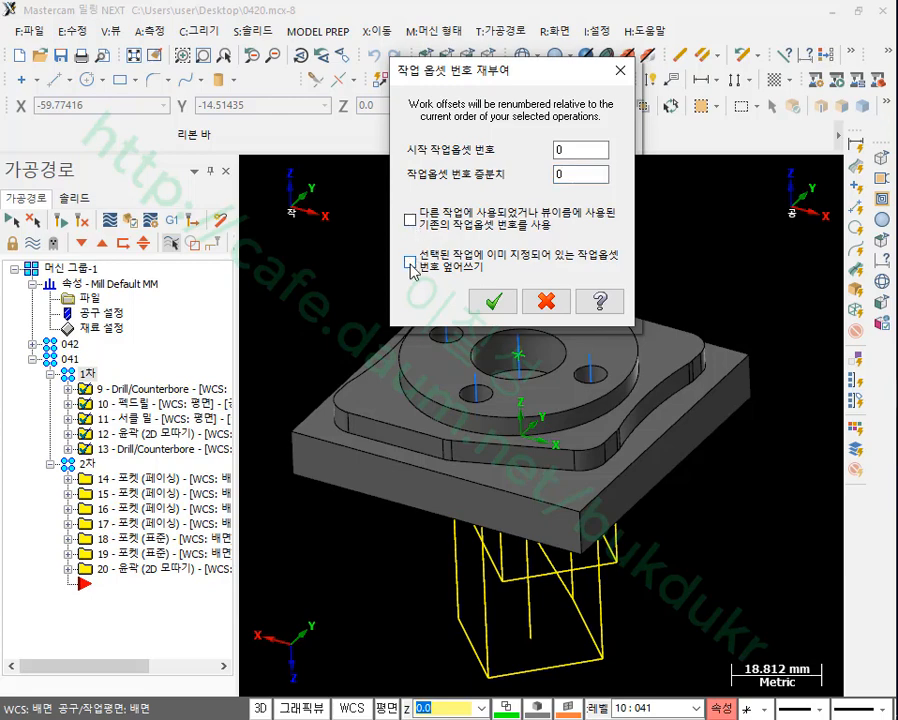
click(410, 264)
click(500, 301)
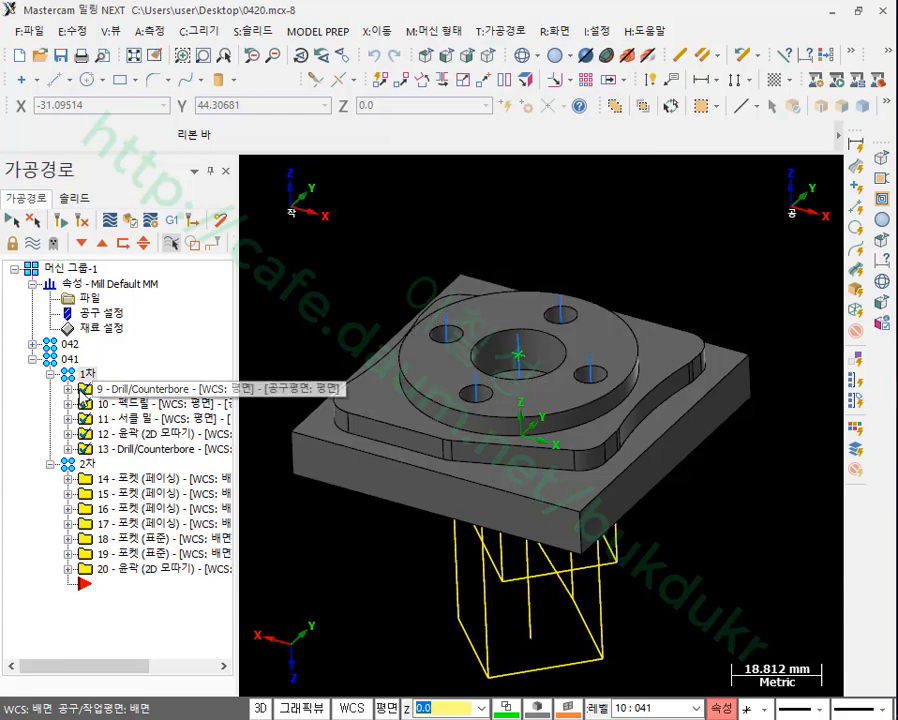
- Expand operations 9 and 10 of the 1차 subgroup and widen the operations list to check their work offset numbers
click(68, 389)
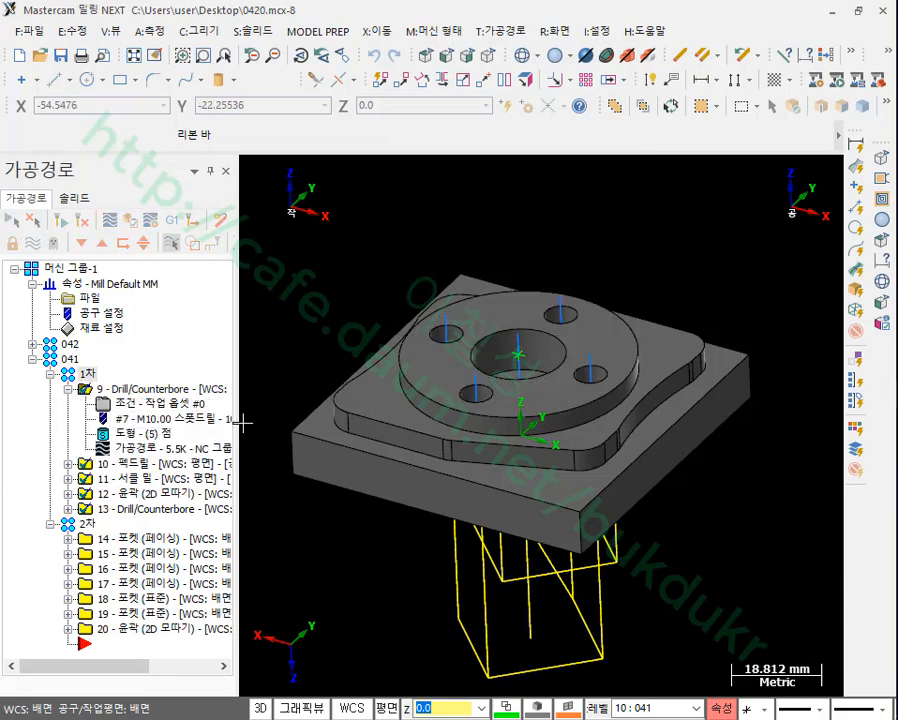
drag(238, 425, 378, 440)
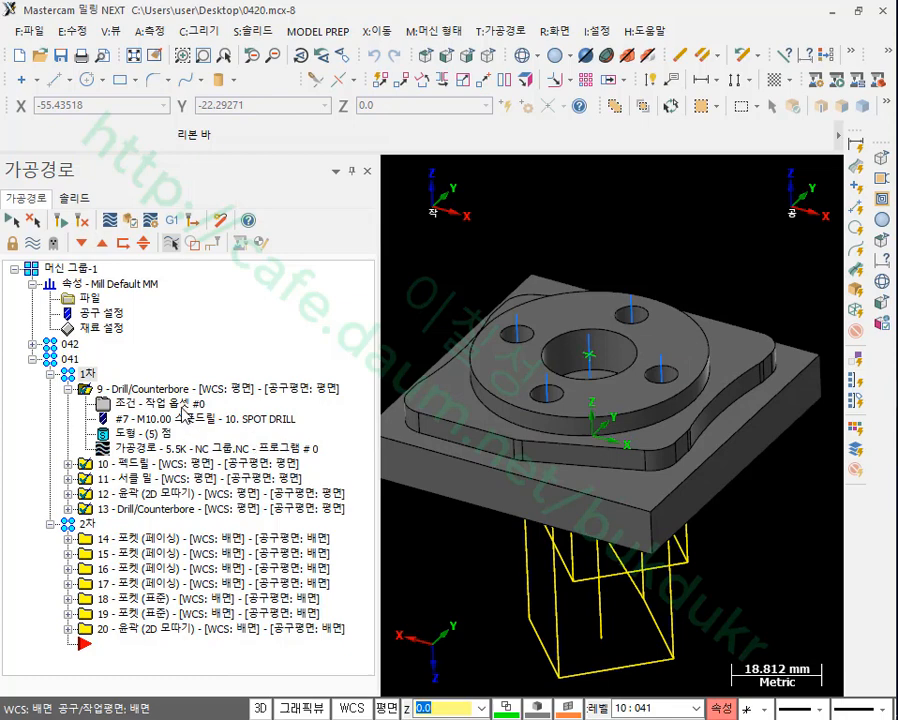
click(69, 464)
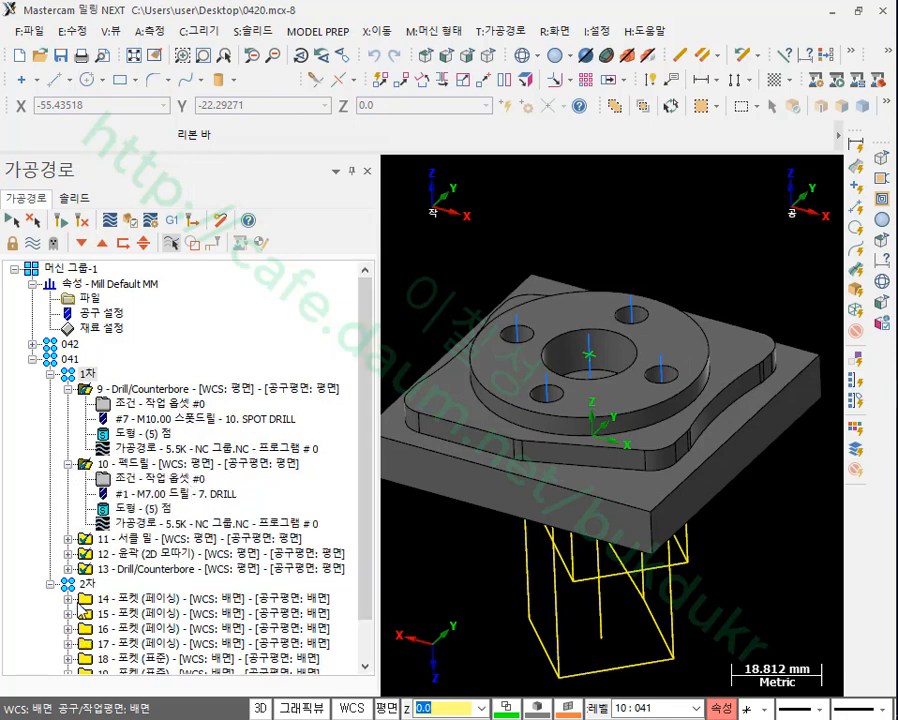
- Expand operation 14 of the 2차 subgroup to compare its work offset with operations 9 and 10, collapsing those two
click(69, 598)
scroll(128, 540, down, 2)
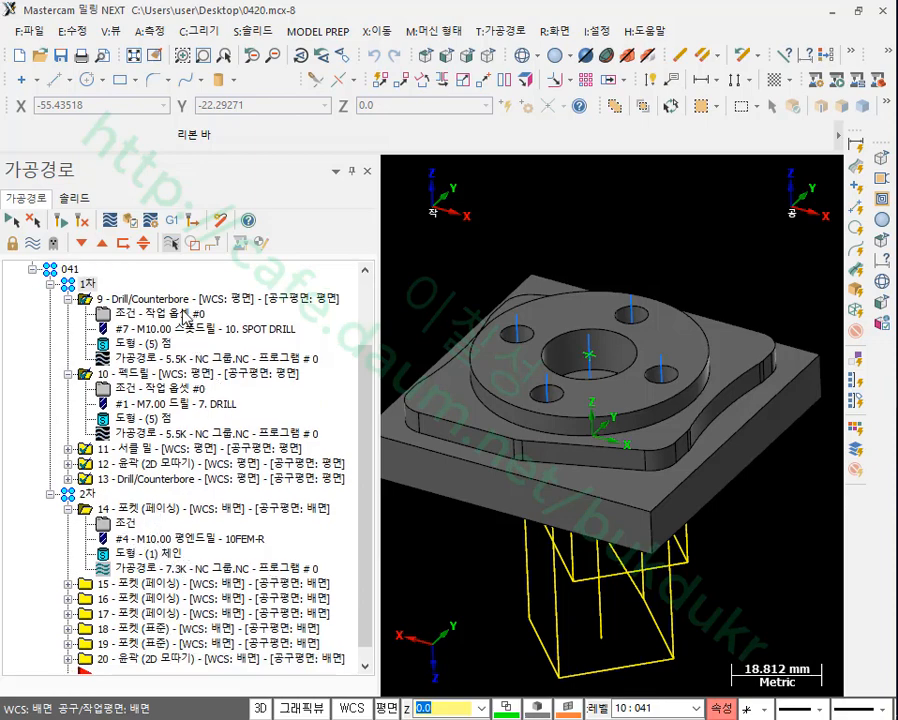
click(68, 298)
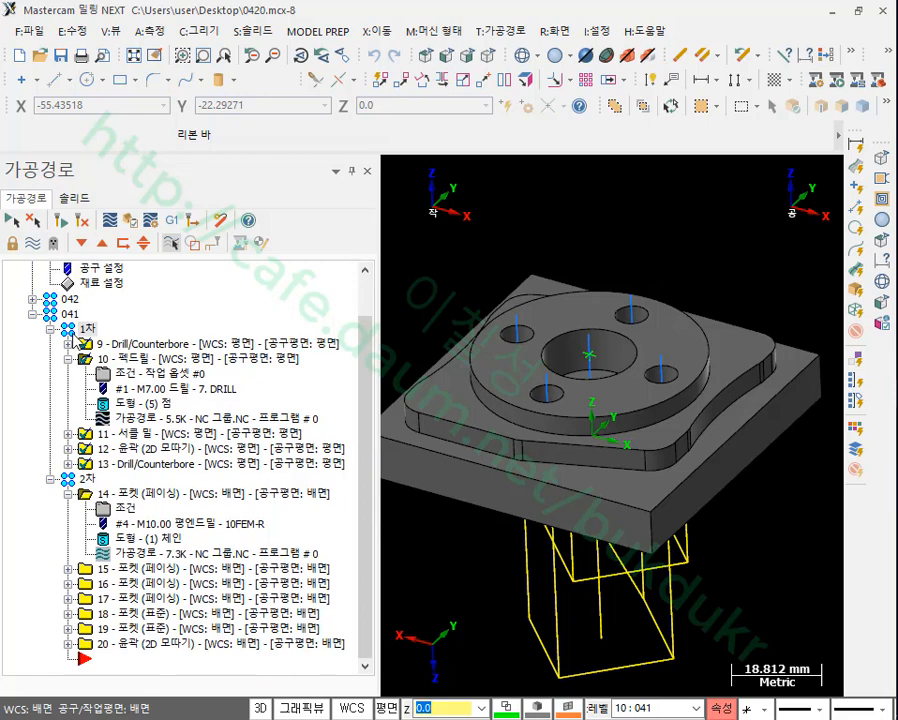
click(68, 360)
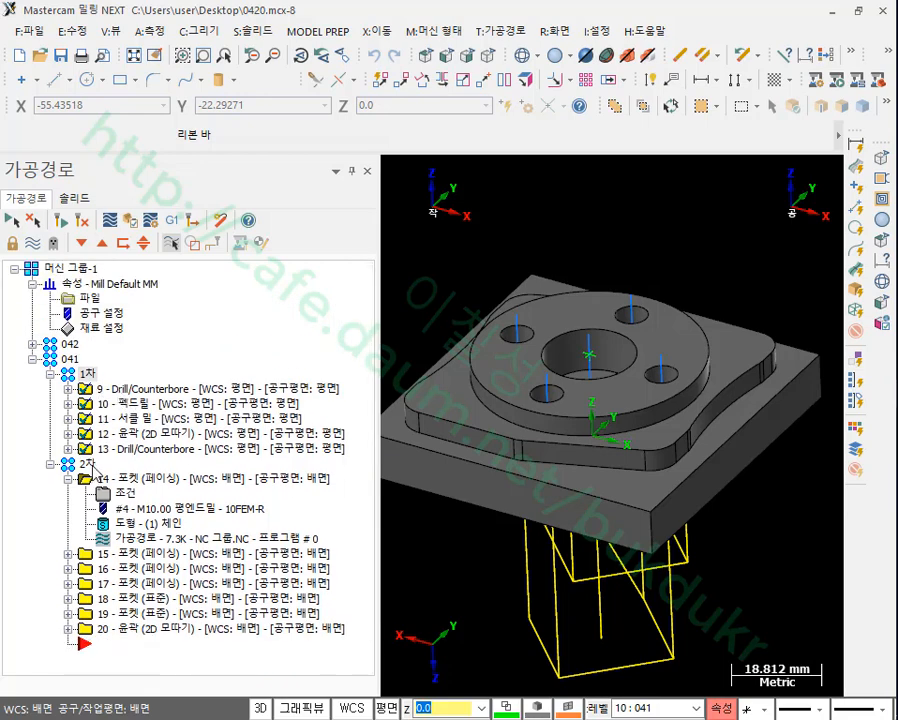
- Renumber the 2차 operations' work offsets with start 1 and increment 0, overwriting already assigned numbers
click(87, 464)
click(68, 479)
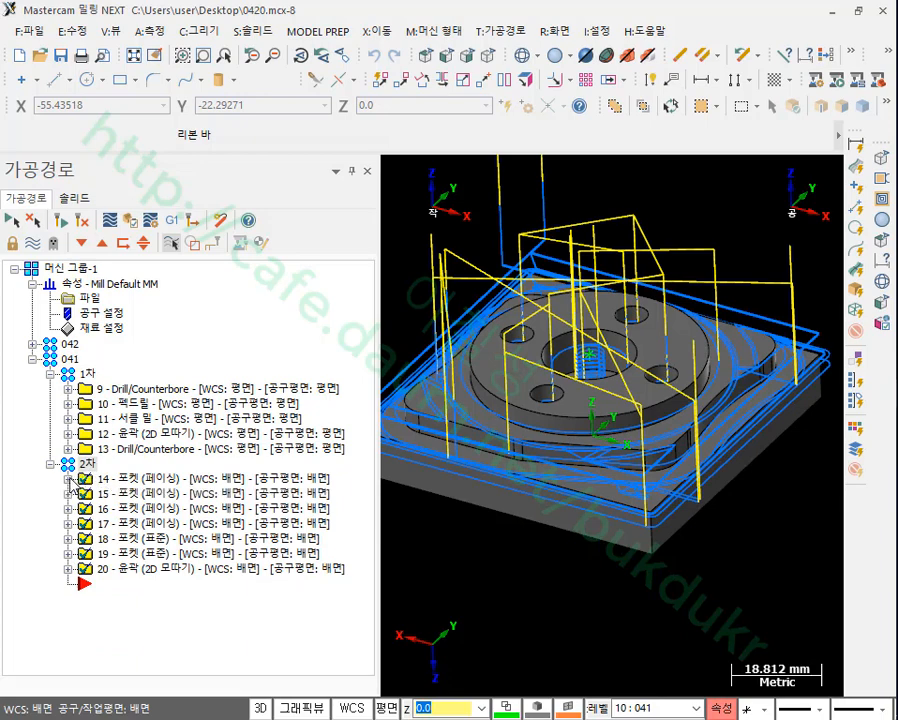
right_click(88, 466)
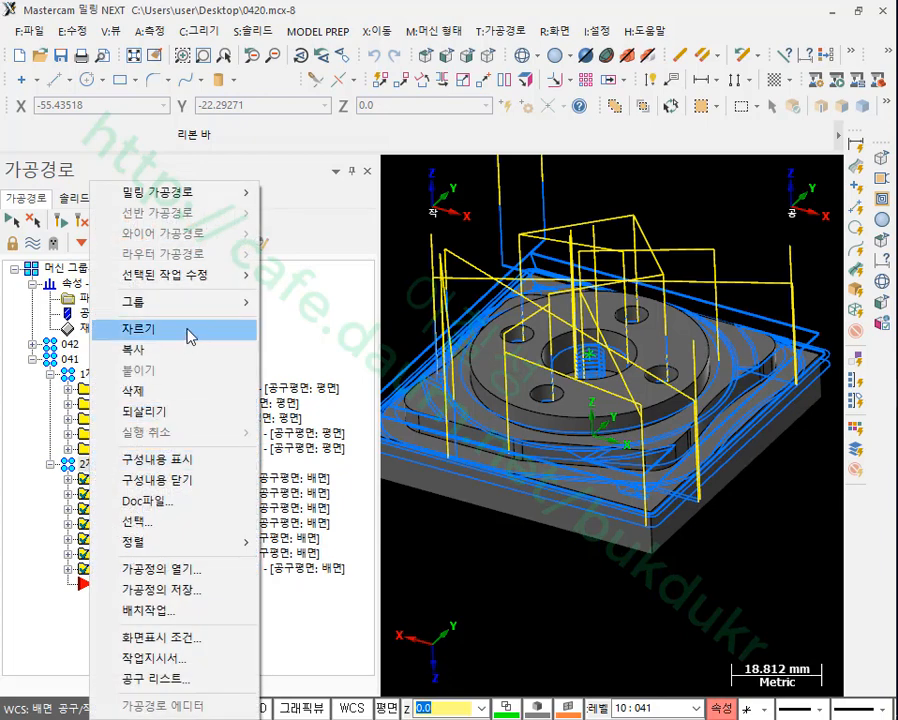
mouse_move(200, 275)
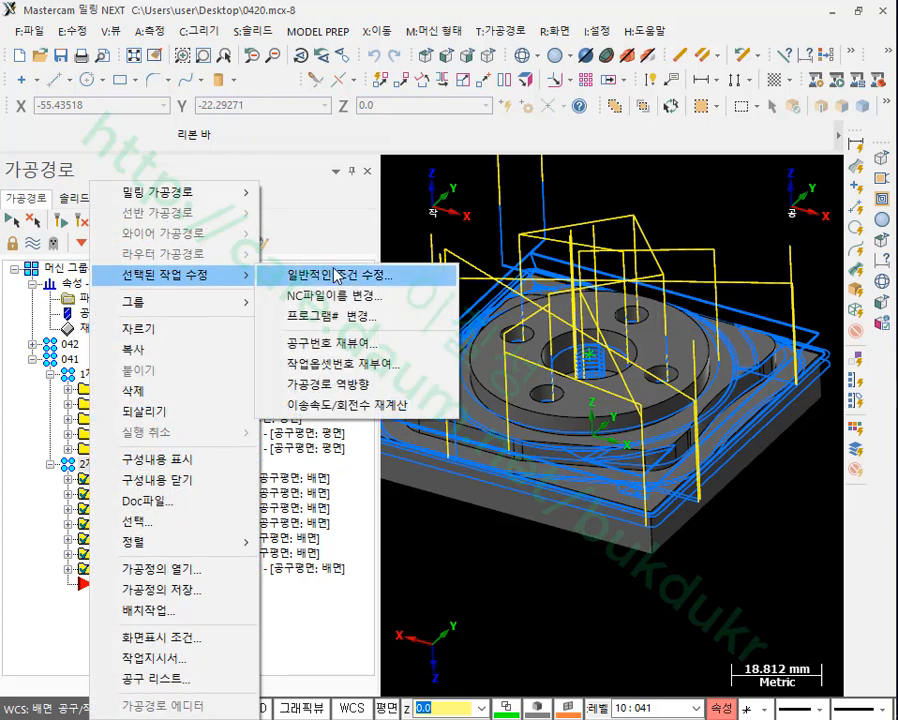
click(350, 363)
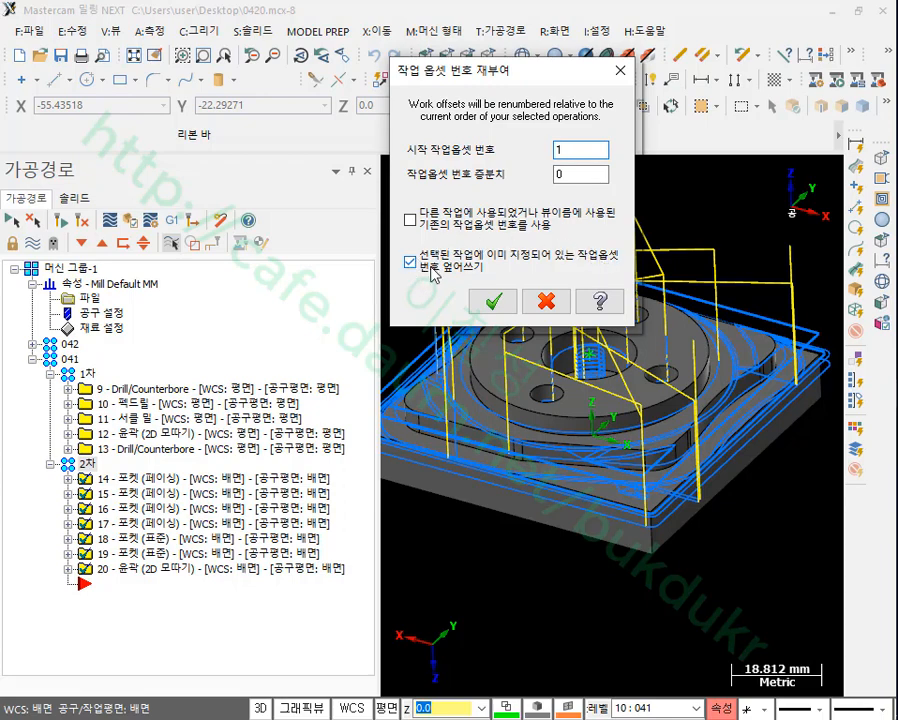
click(491, 300)
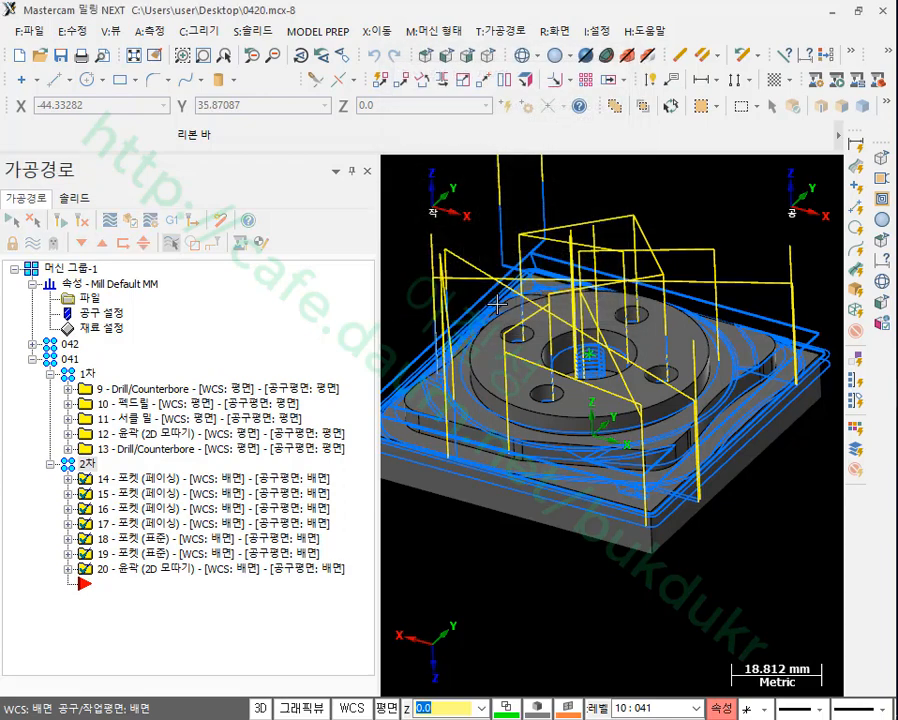
- Check the work offset numbers of operations 14 and 20 in the 2차 subgroup, then collapse both
click(68, 479)
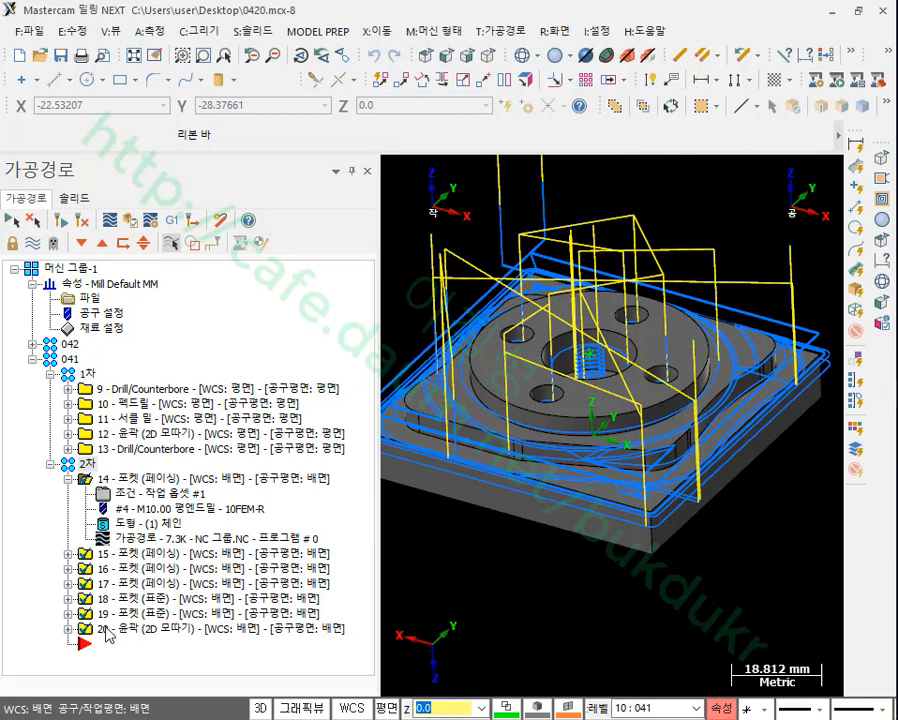
click(68, 629)
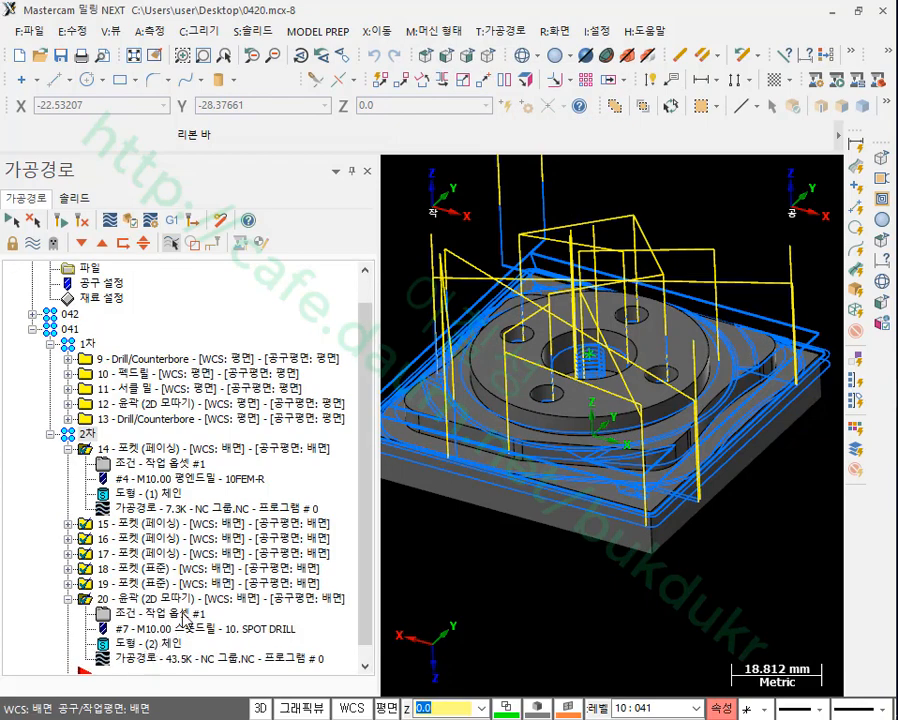
click(68, 599)
click(68, 479)
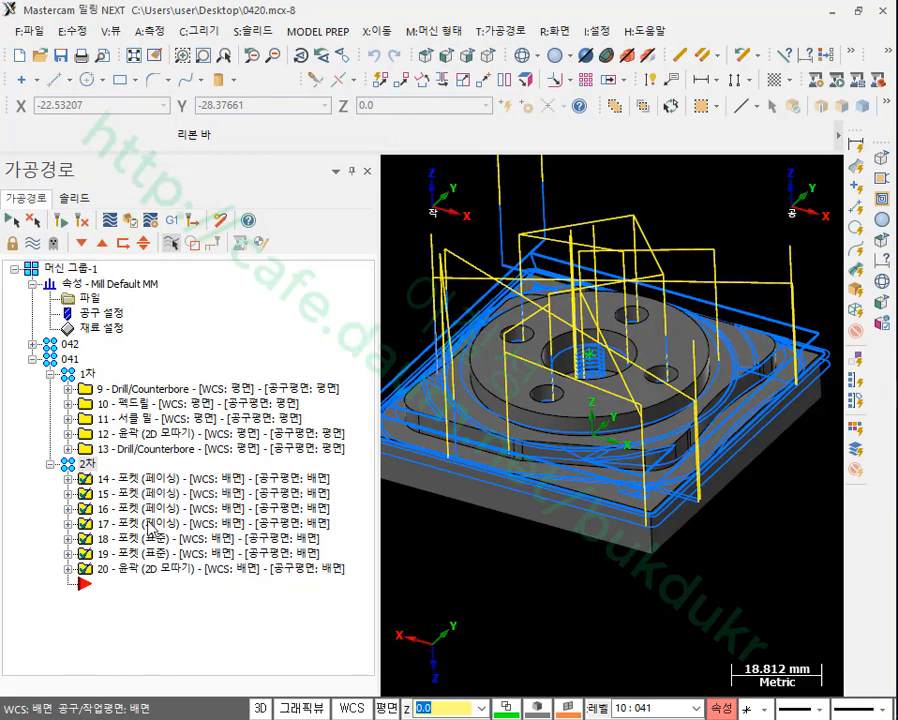
- Post all operations of group 041 together, overwriting the existing NC file, and reload it in CIMCO Edit
click(72, 360)
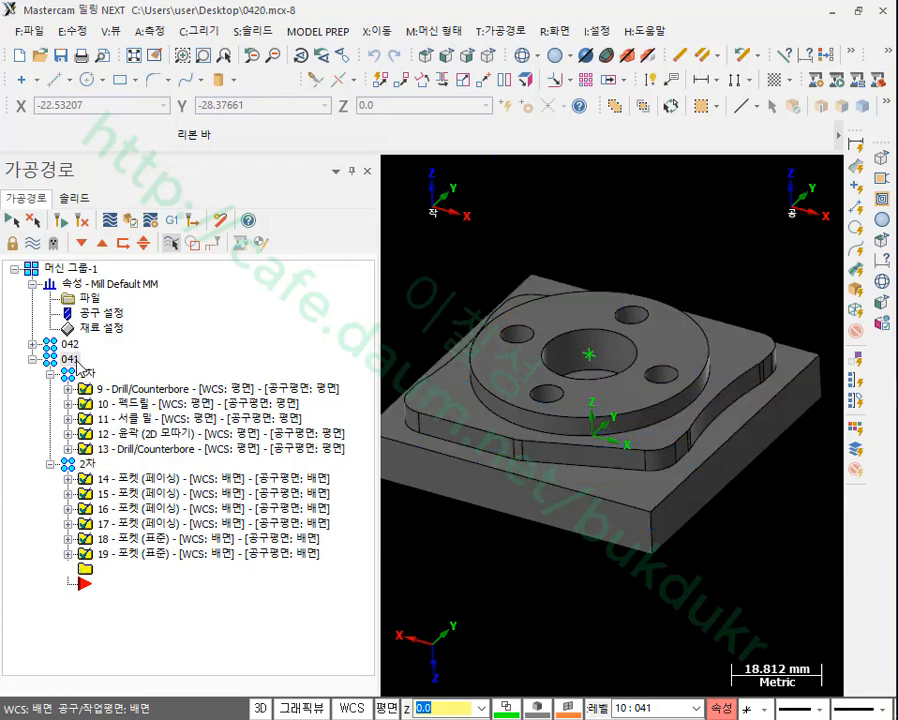
click(173, 222)
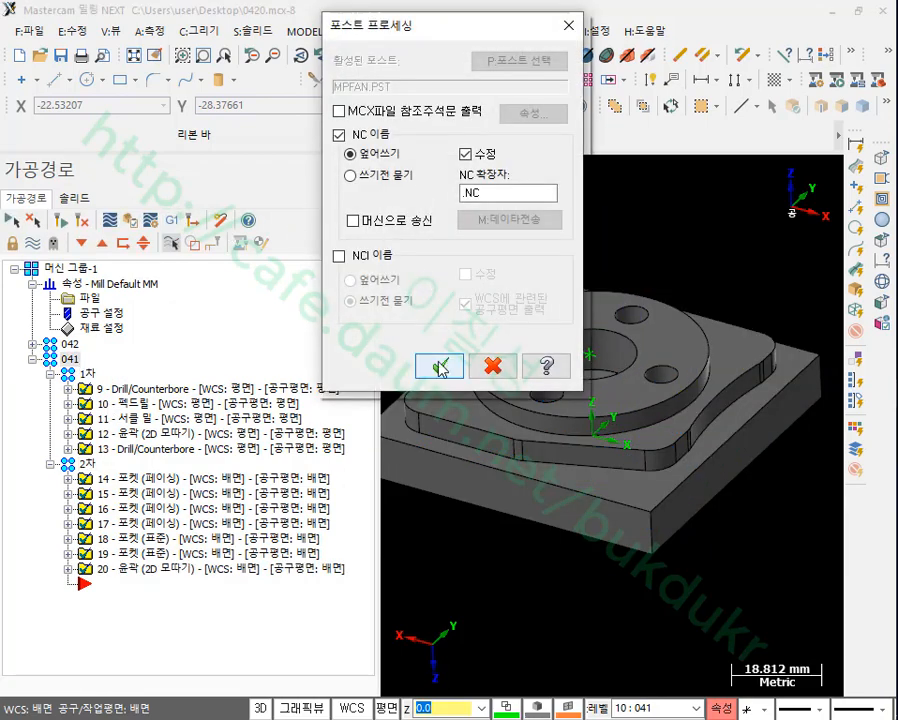
click(438, 362)
click(523, 410)
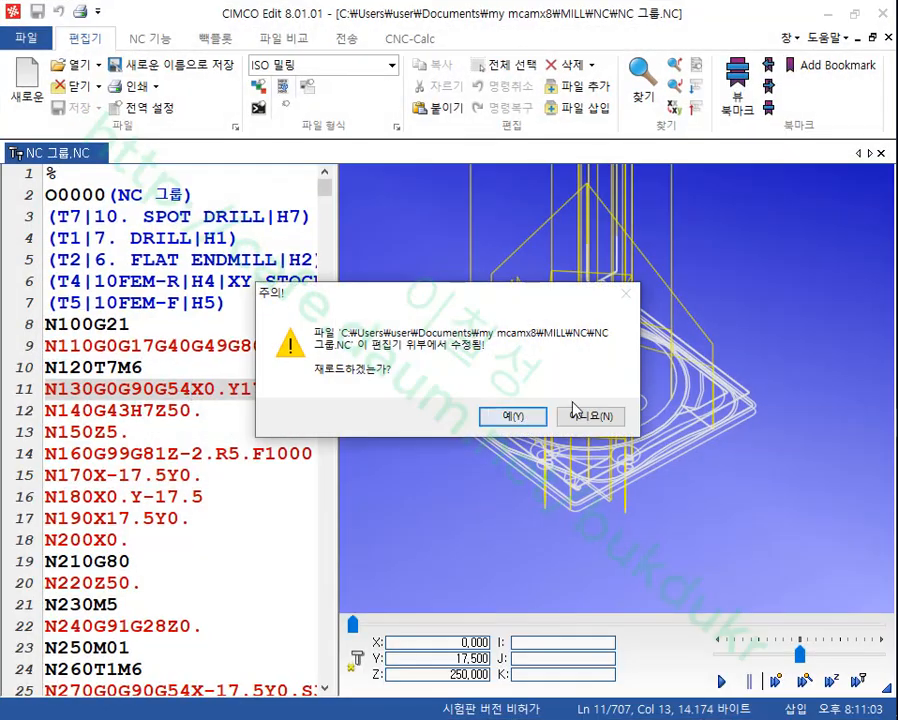
click(508, 416)
- Run the backplot simulation of the reloaded program and examine the toolpaths of the two work offsets
scroll(496, 278, down, 4)
scroll(640, 394, up, 2)
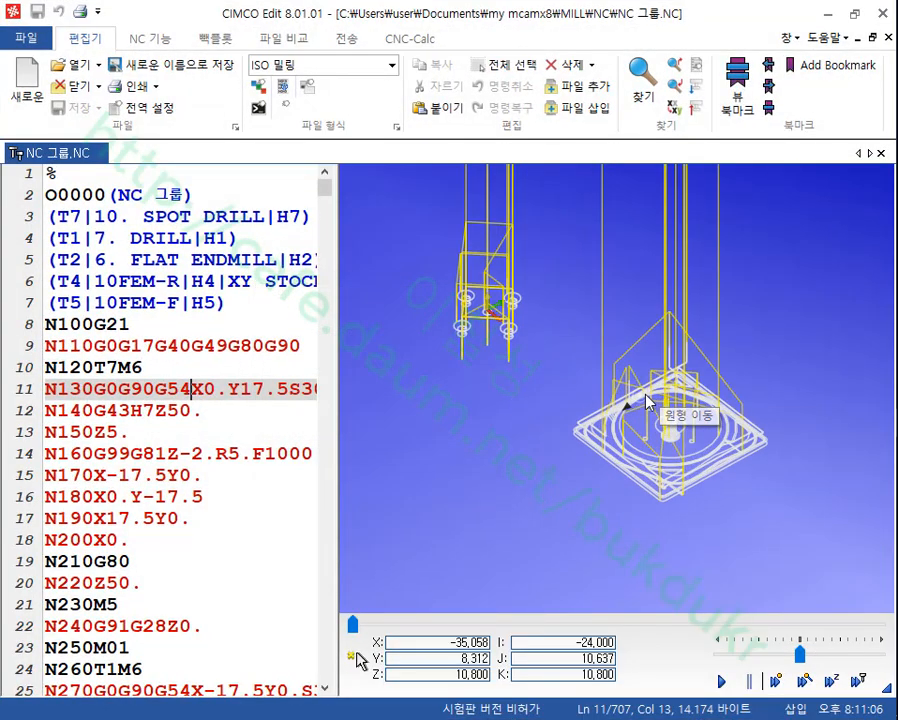
mouse_move(585, 440)
mouse_down()
mouse_move(492, 384)
mouse_move(528, 381)
mouse_up()
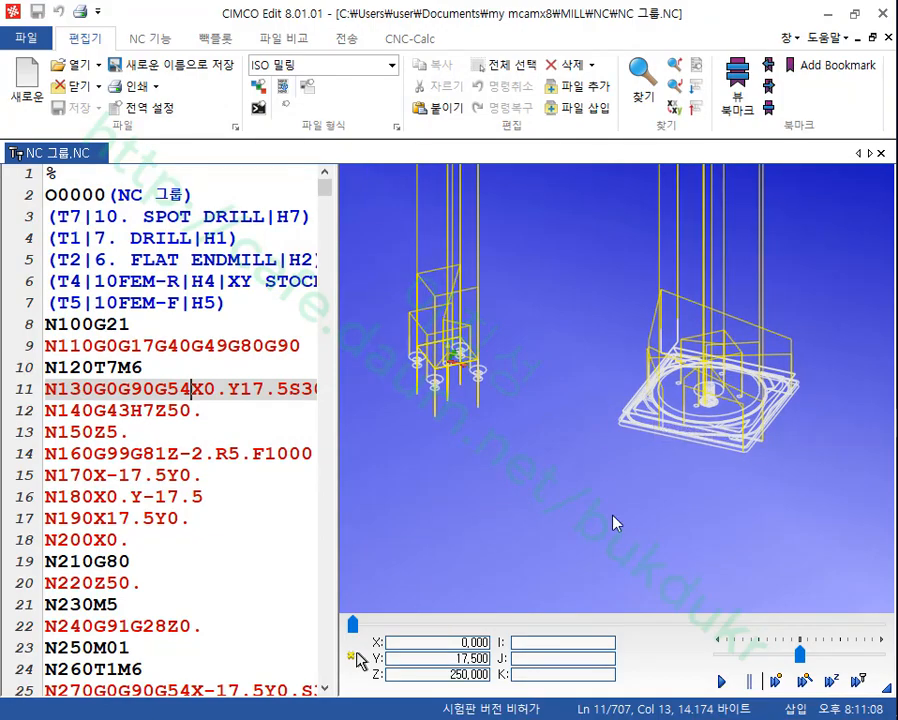
click(721, 681)
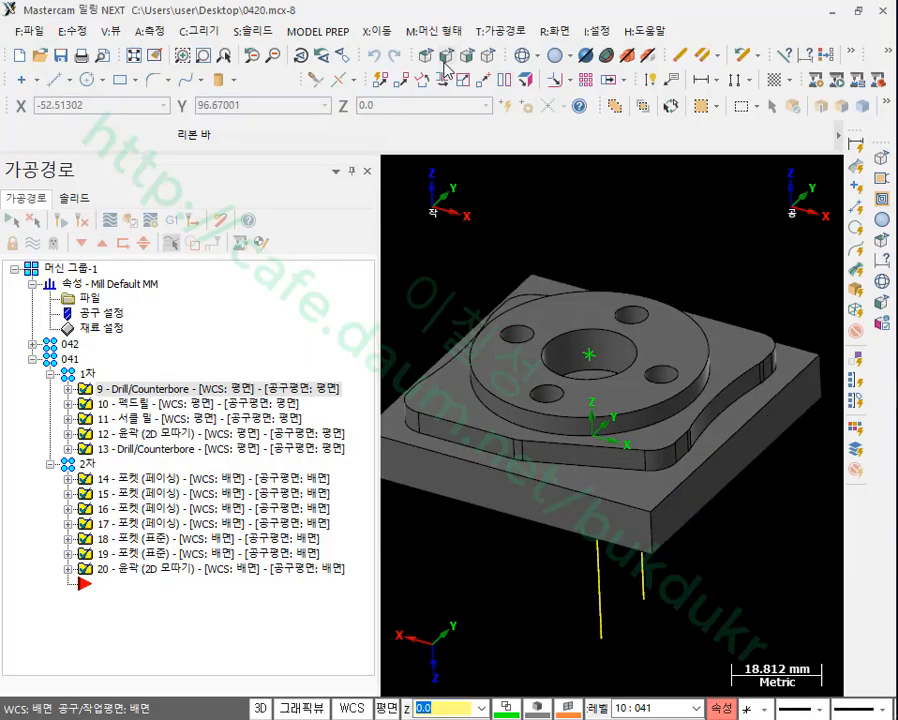
- Switch back to Mastercam and examine the 1차 toolpaths against the part in the front view
click(447, 57)
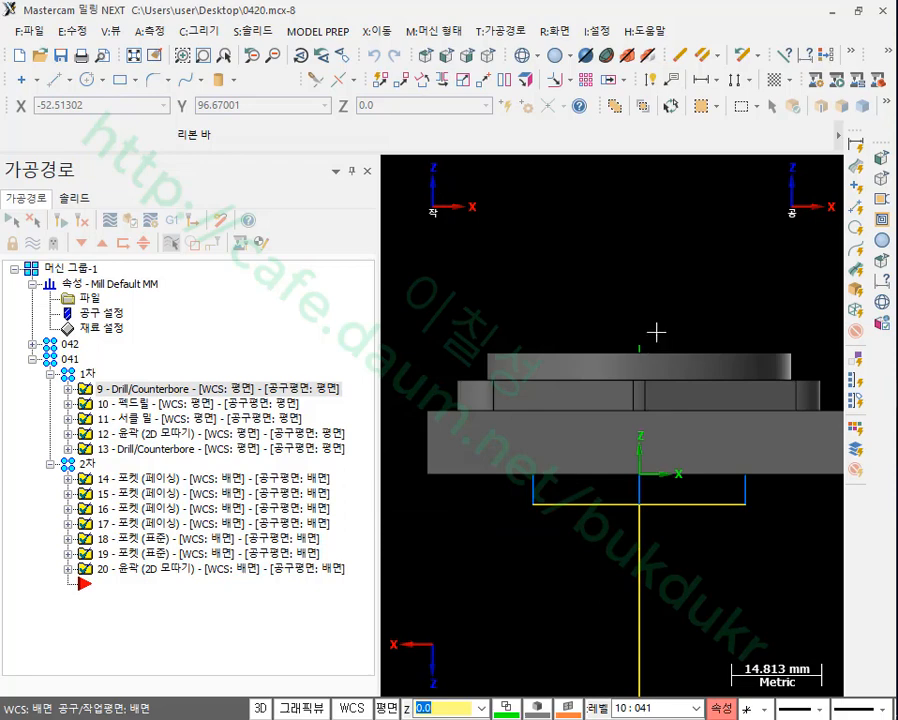
click(88, 372)
scroll(550, 328, down, 3)
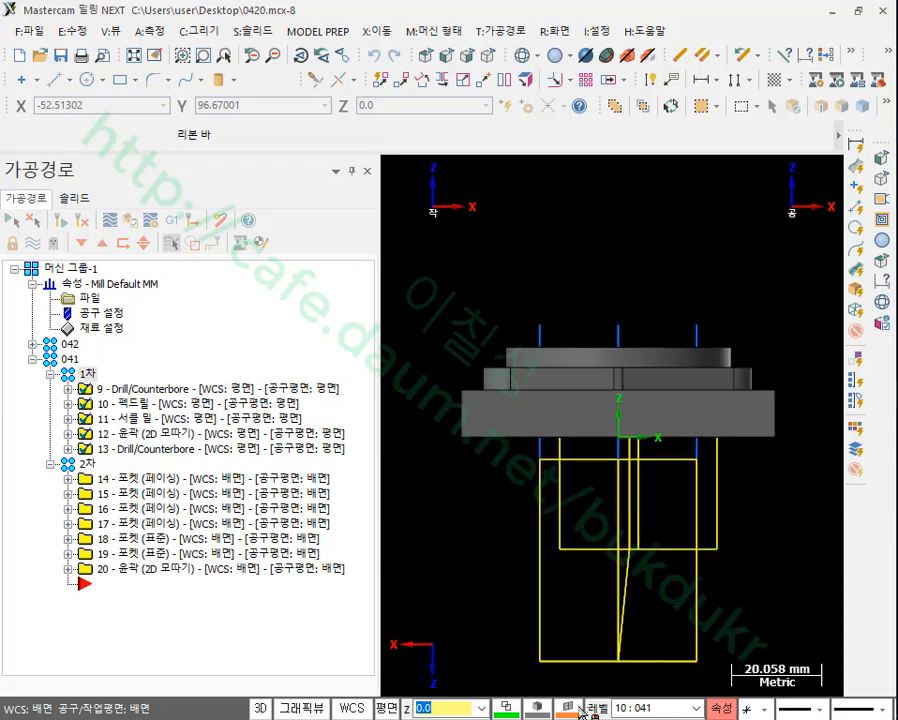
- Make 평면 the active WCS, construction and tool plane in the plane manager and inspect the part in isometric and front views
click(351, 708)
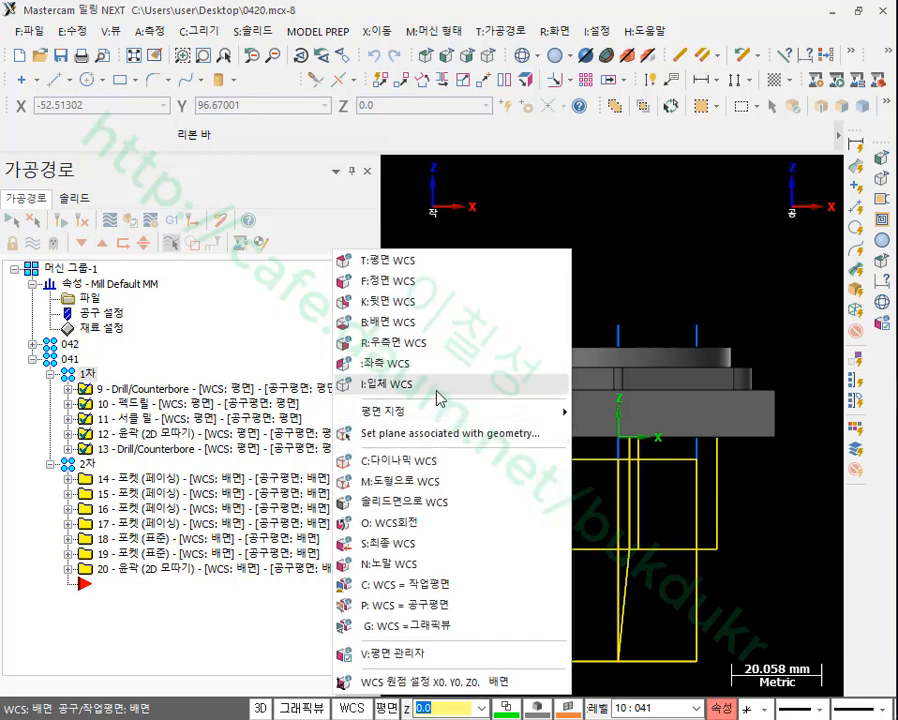
click(399, 656)
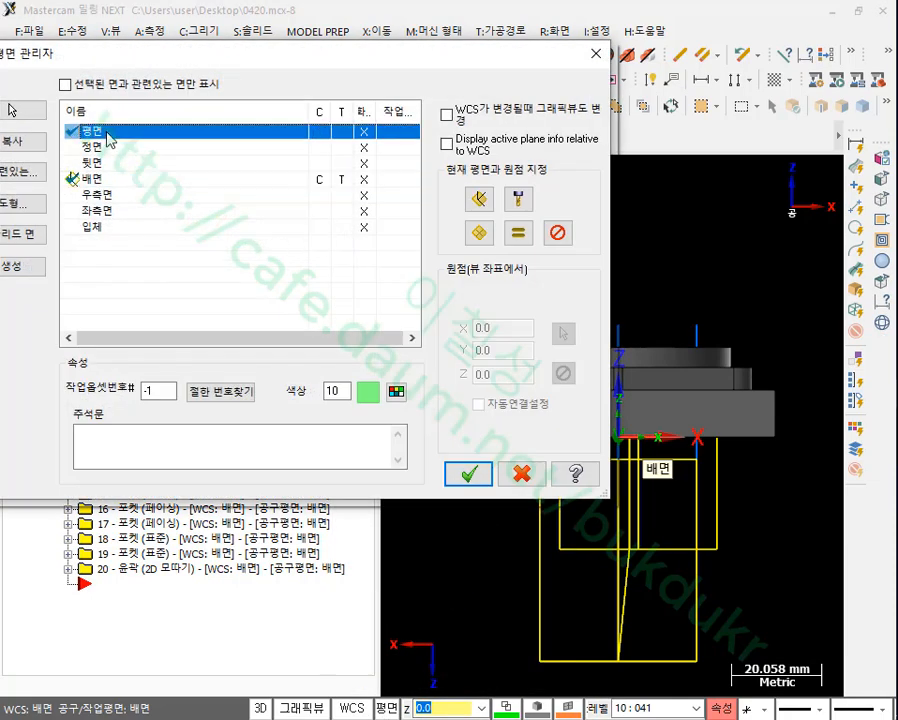
click(519, 210)
click(467, 473)
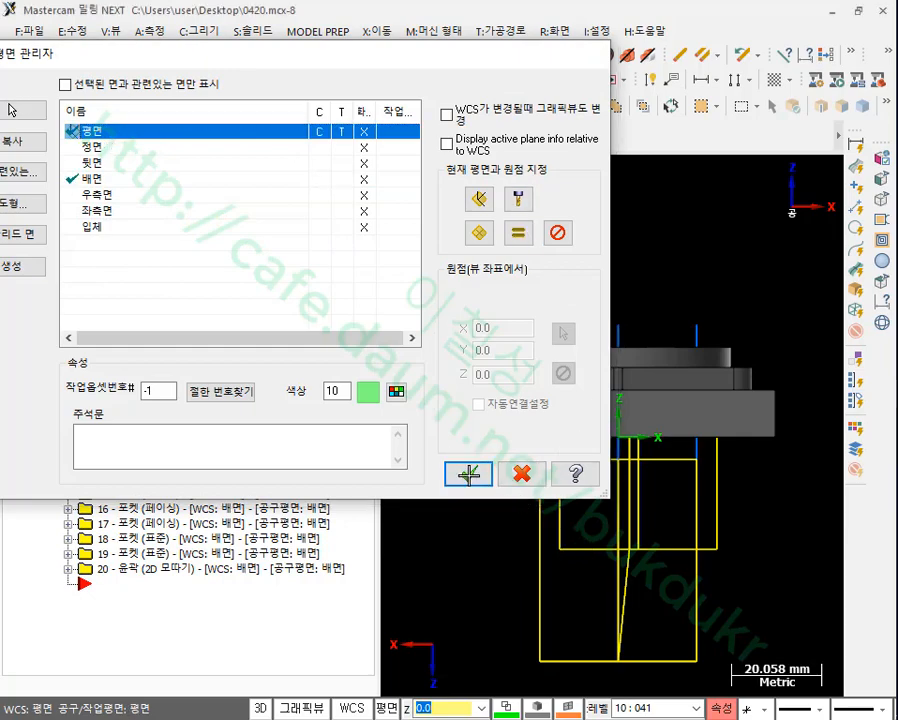
click(487, 55)
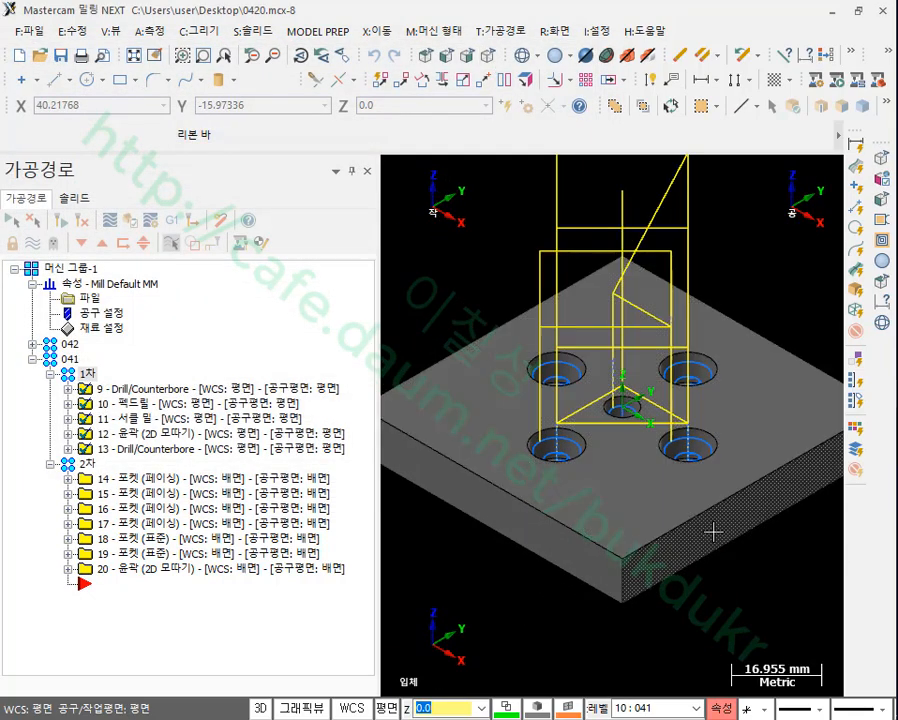
click(446, 55)
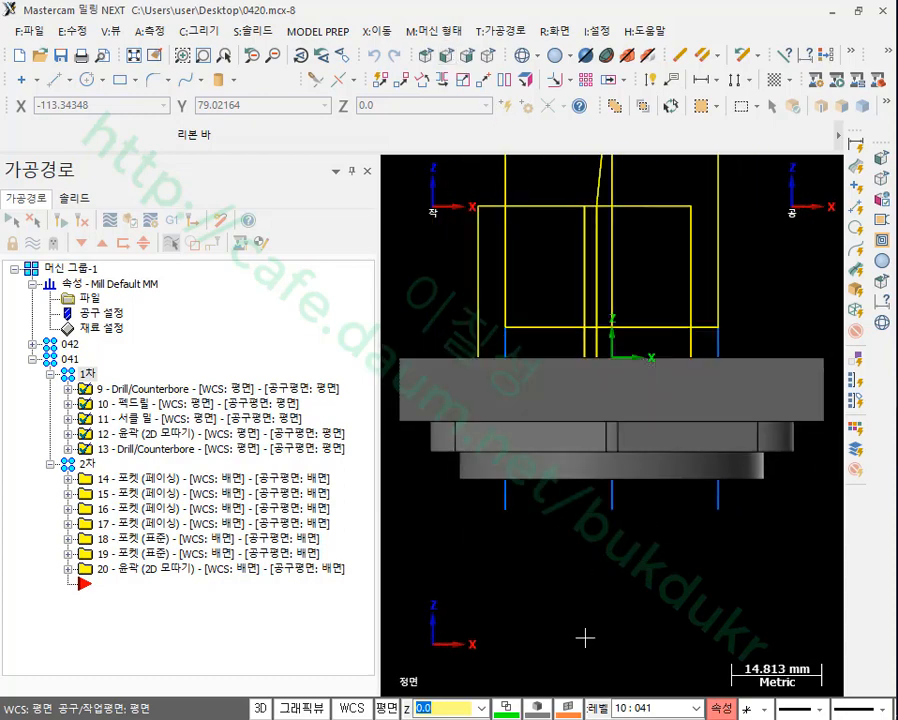
- Make 배면 the active WCS, construction and tool plane in the plane manager
click(352, 708)
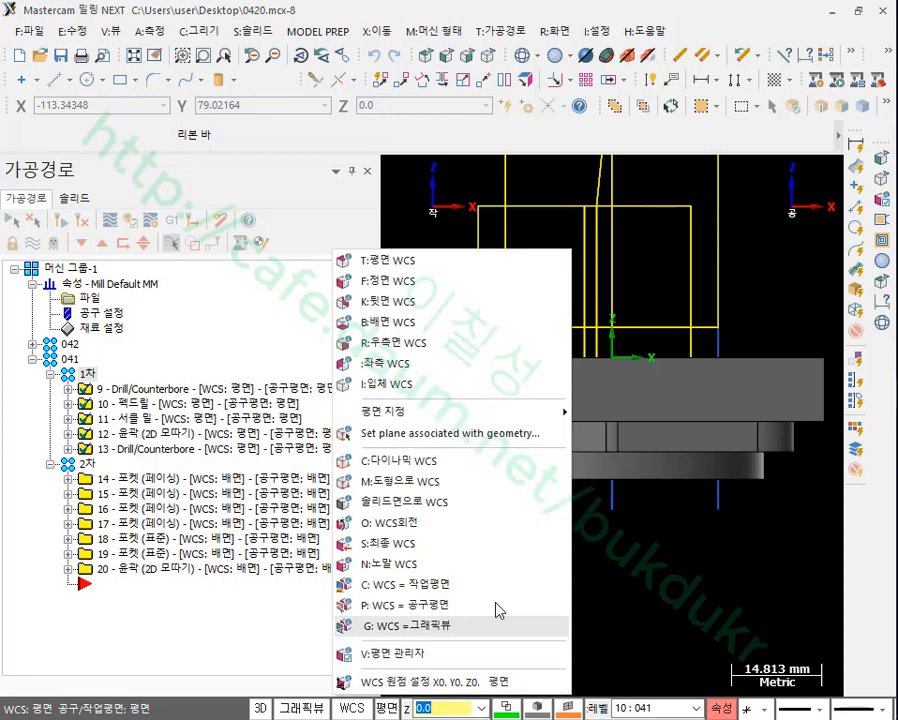
click(490, 653)
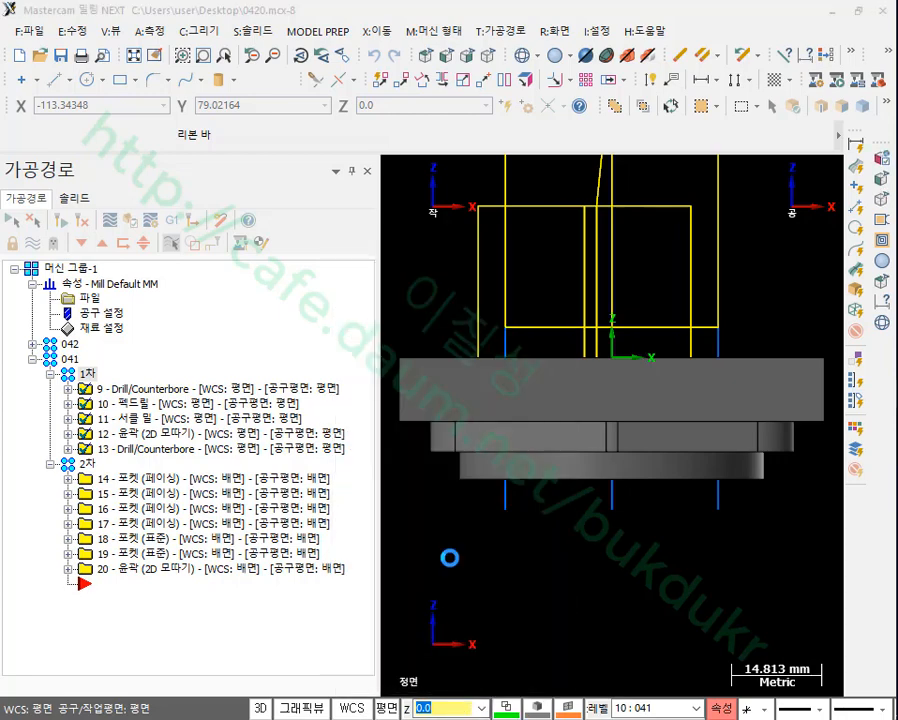
click(111, 180)
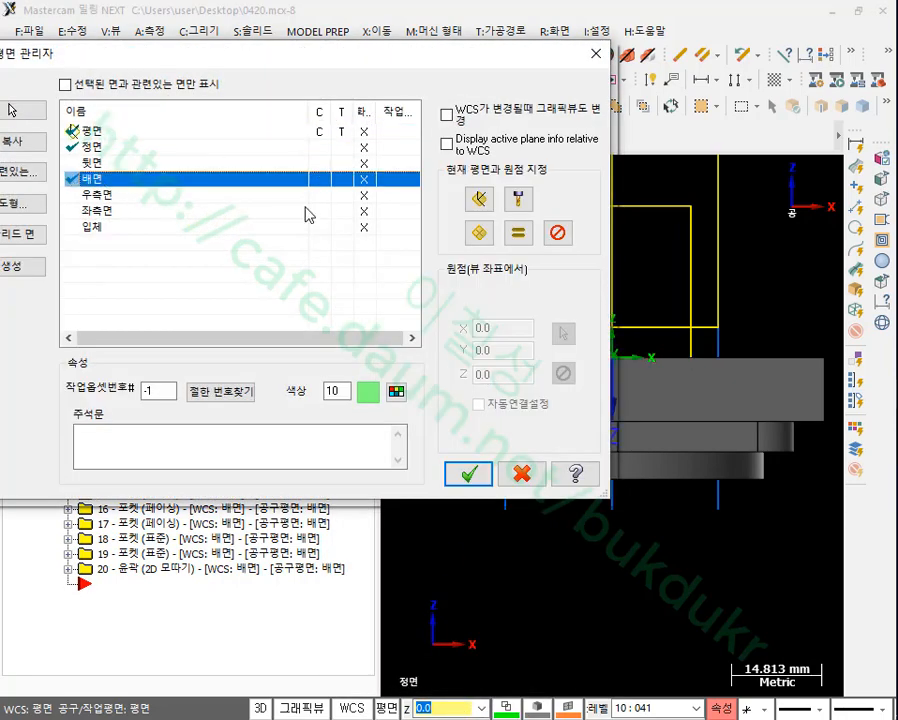
click(517, 232)
click(468, 474)
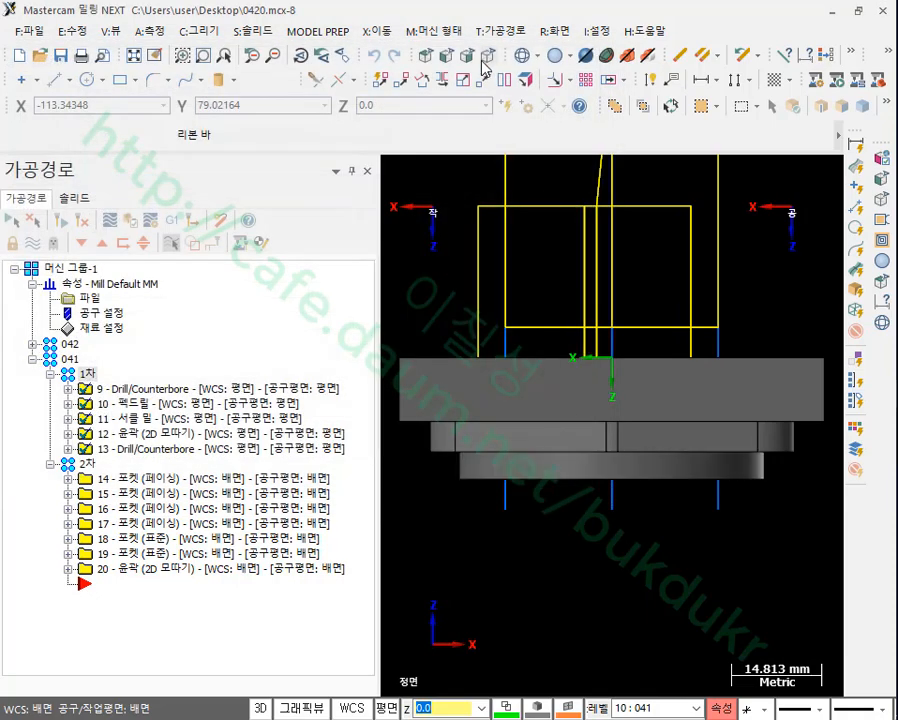
- Examine the part and the 1차 toolpaths under the 배면 WCS from isometric, front and tilted views
click(486, 57)
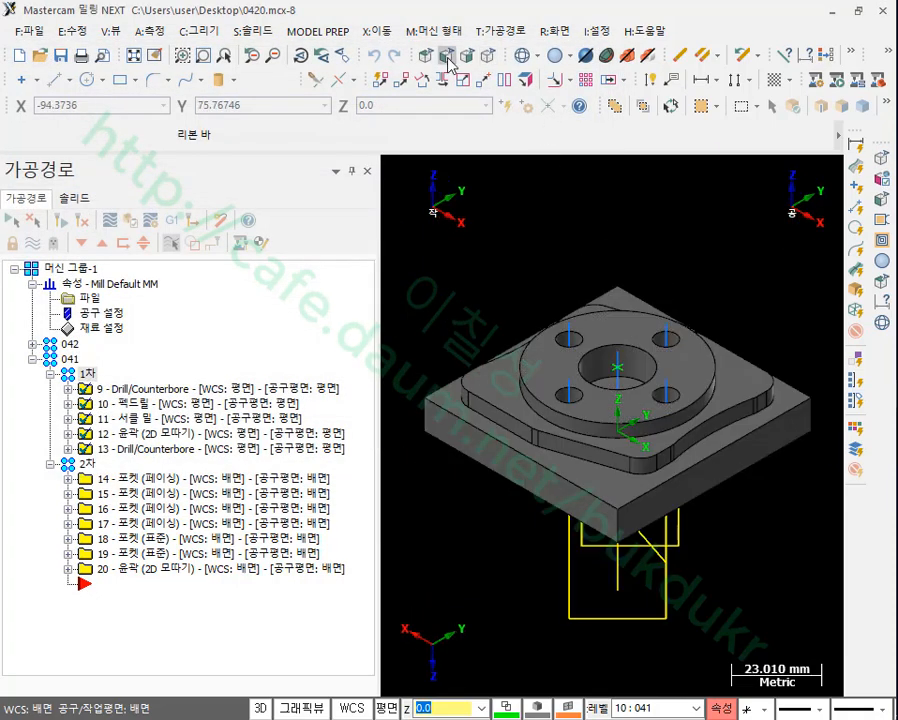
click(447, 56)
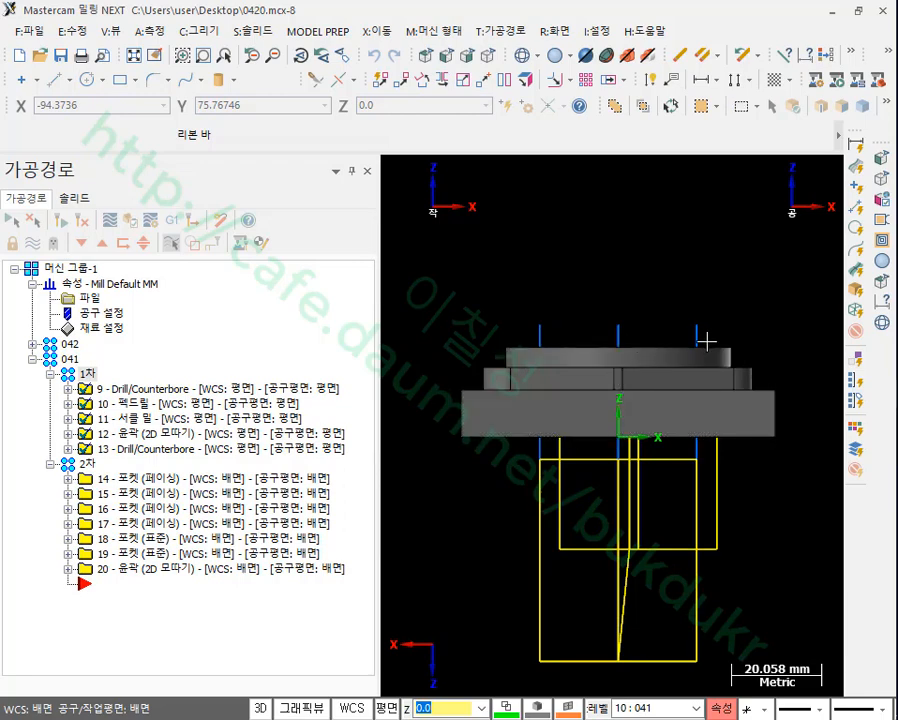
middle_drag(667, 338, 685, 353)
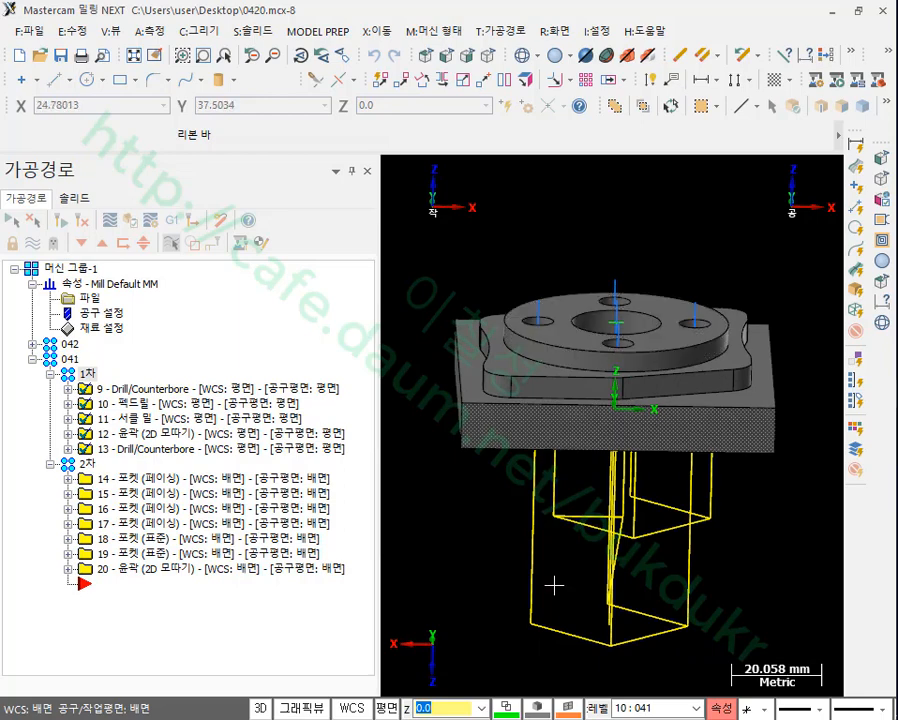
- Duplicate the 배면 plane in the plane manager
click(352, 708)
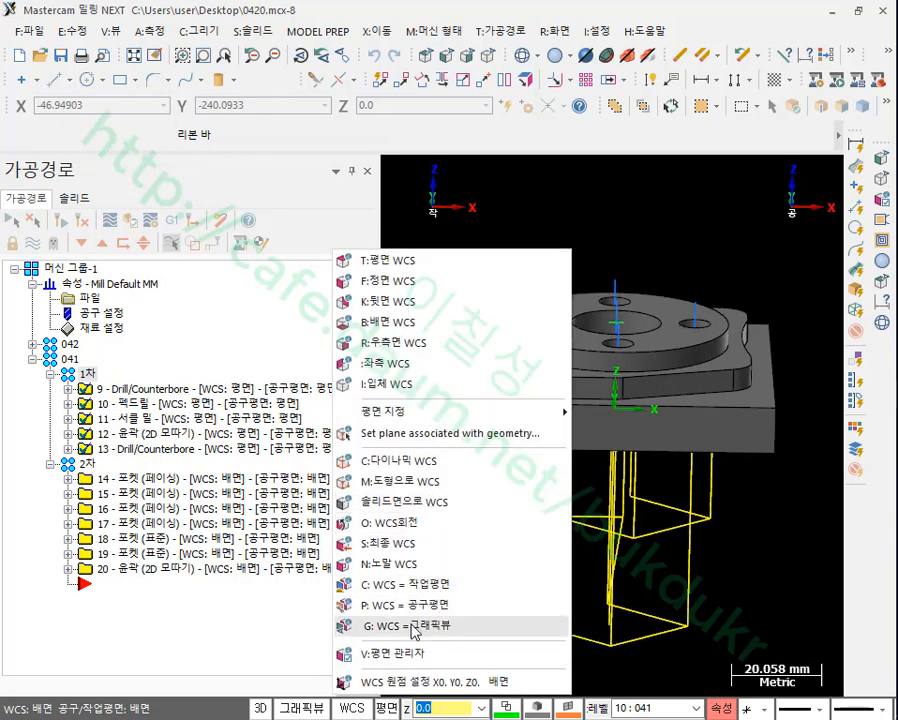
click(398, 652)
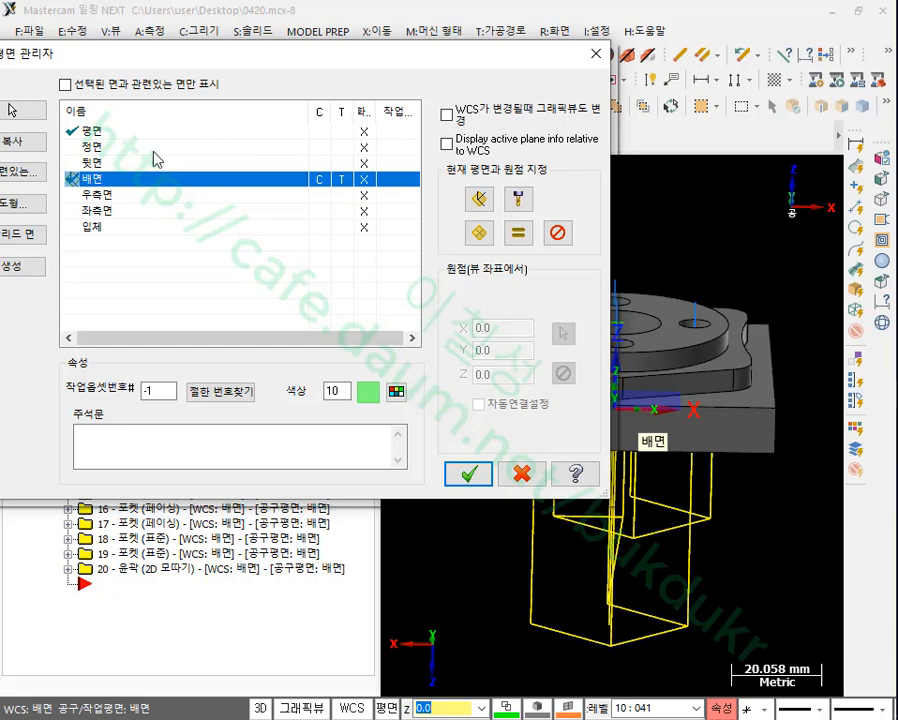
right_click(98, 182)
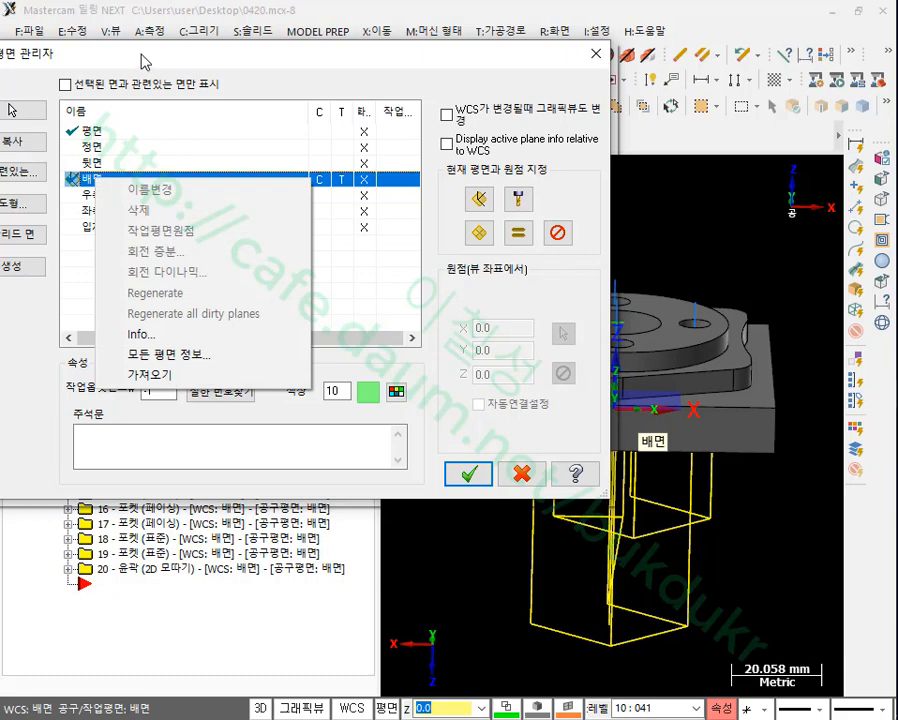
drag(98, 48, 204, 48)
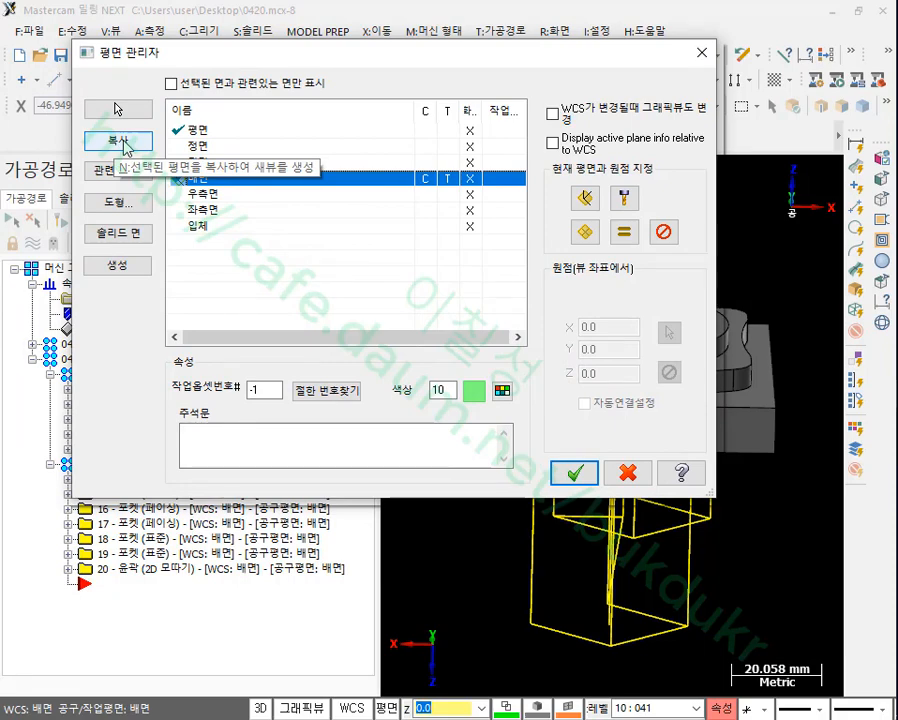
click(124, 143)
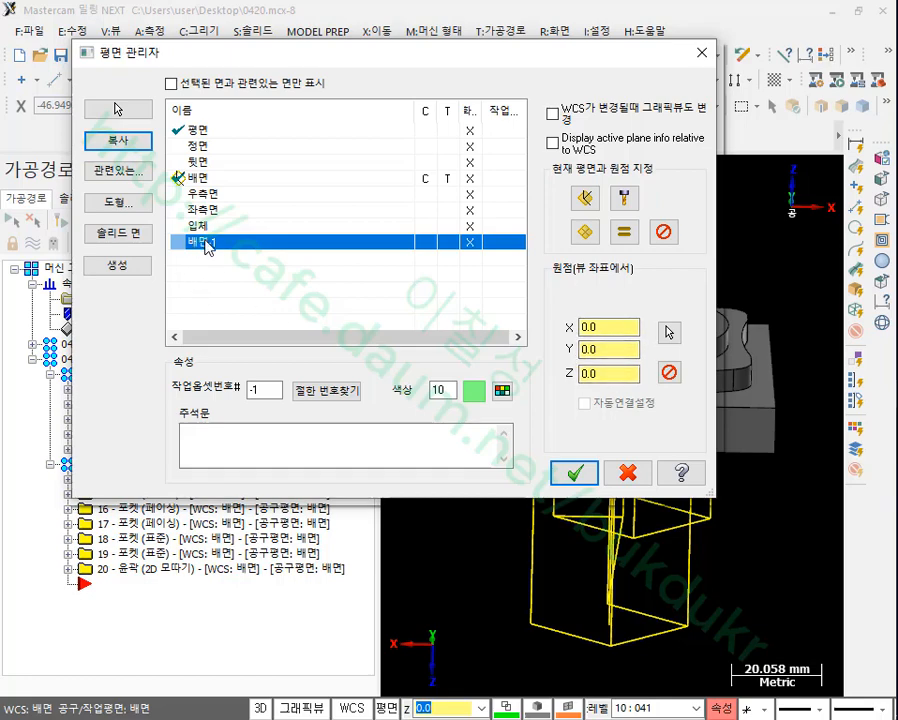
- Place the copied plane's origin at the centre of the round boss's top edge, at X0, Y0, Z20
click(621, 374)
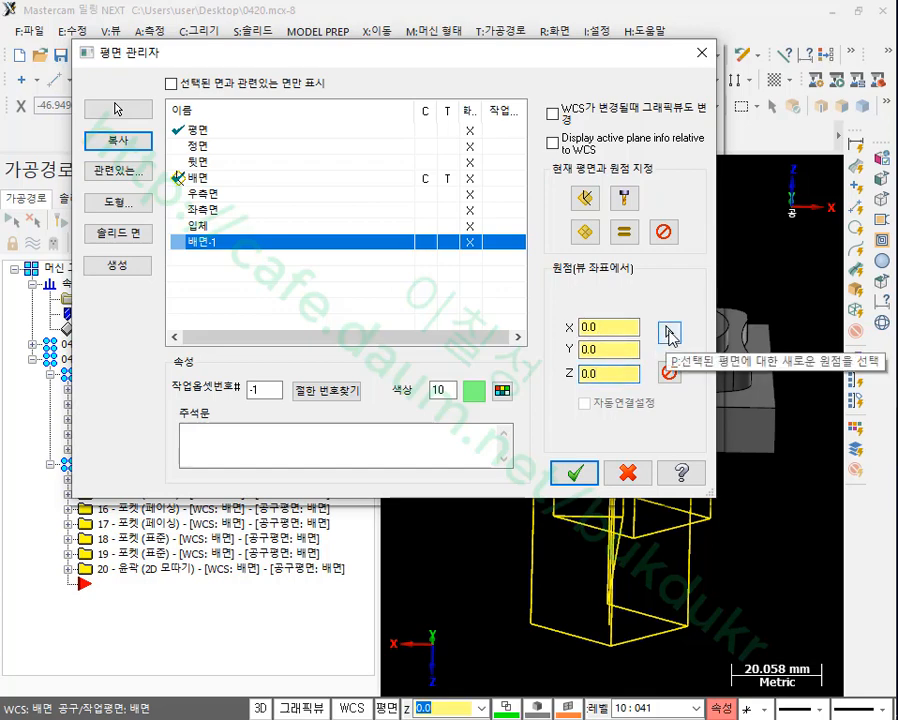
click(669, 335)
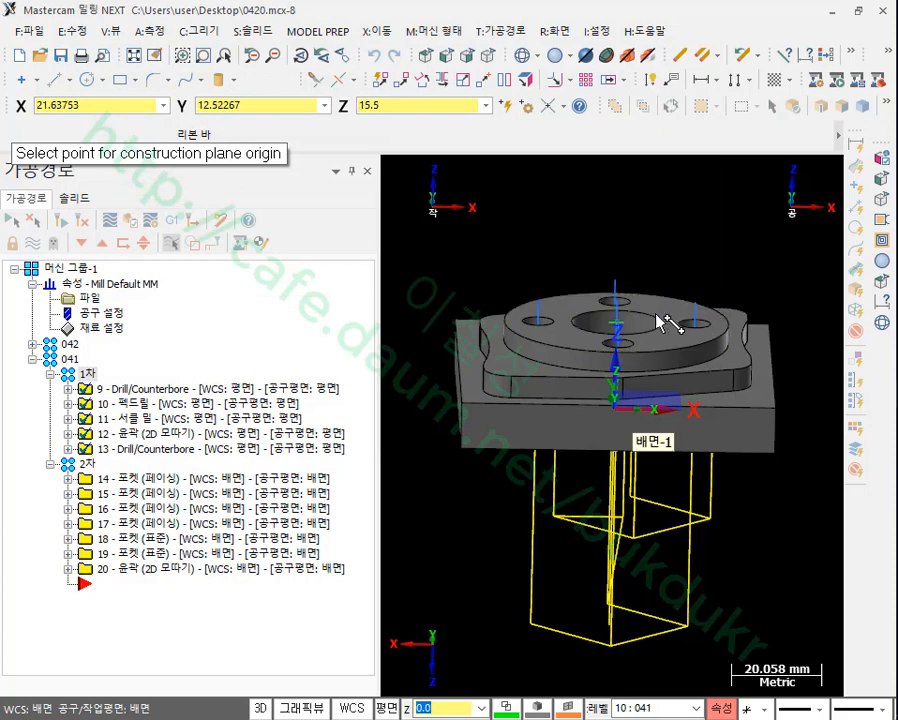
scroll(680, 300, up, 4)
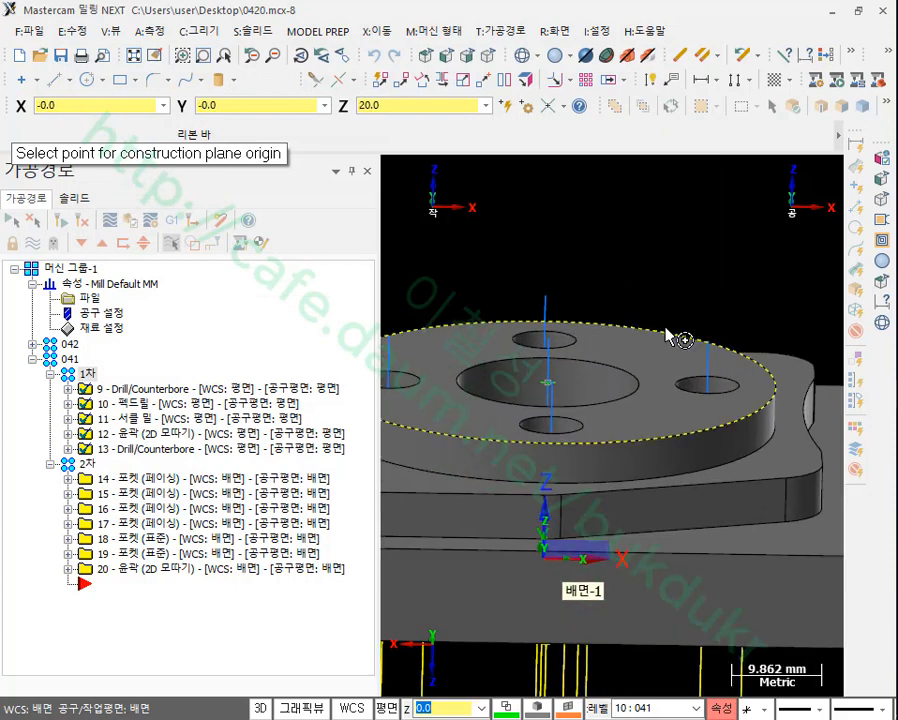
click(676, 333)
drag(638, 62, 314, 66)
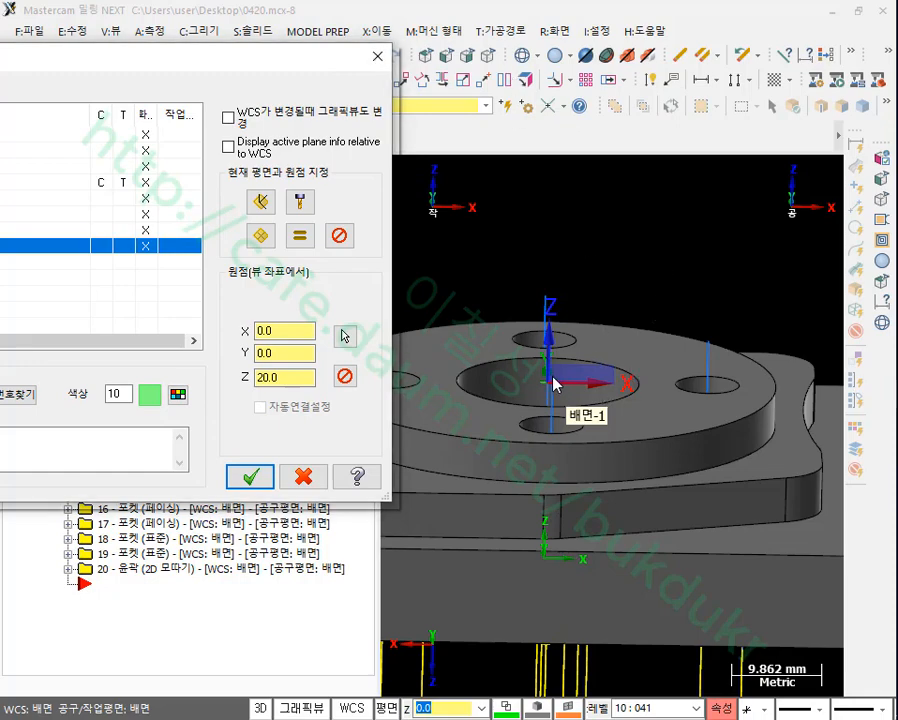
drag(232, 63, 568, 57)
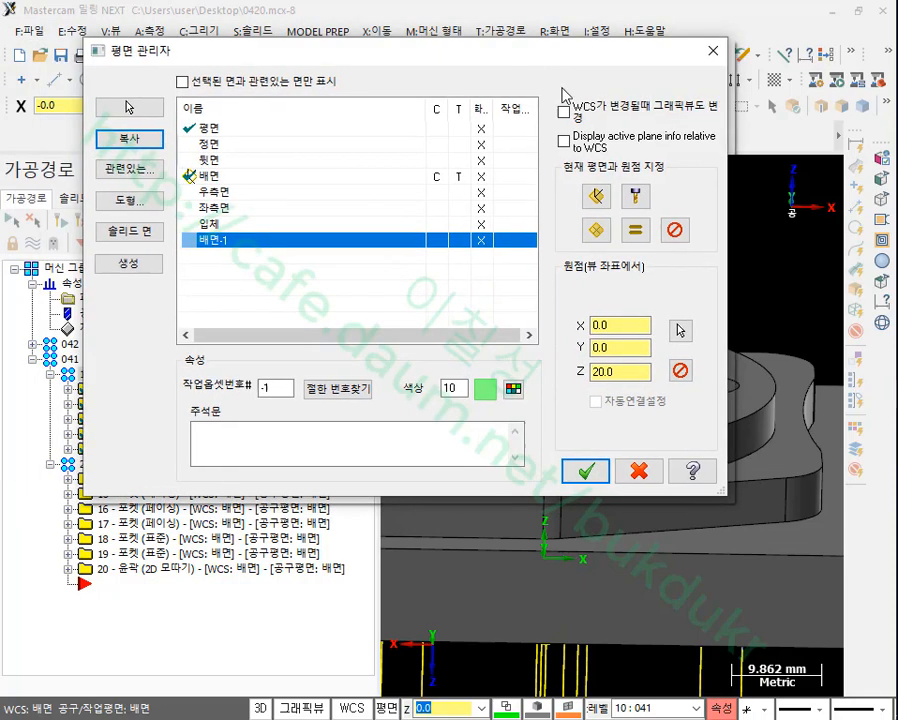
- Make 배면-1 the active WCS, construction and tool plane, and show the 2차 toolpaths in isometric view
click(636, 230)
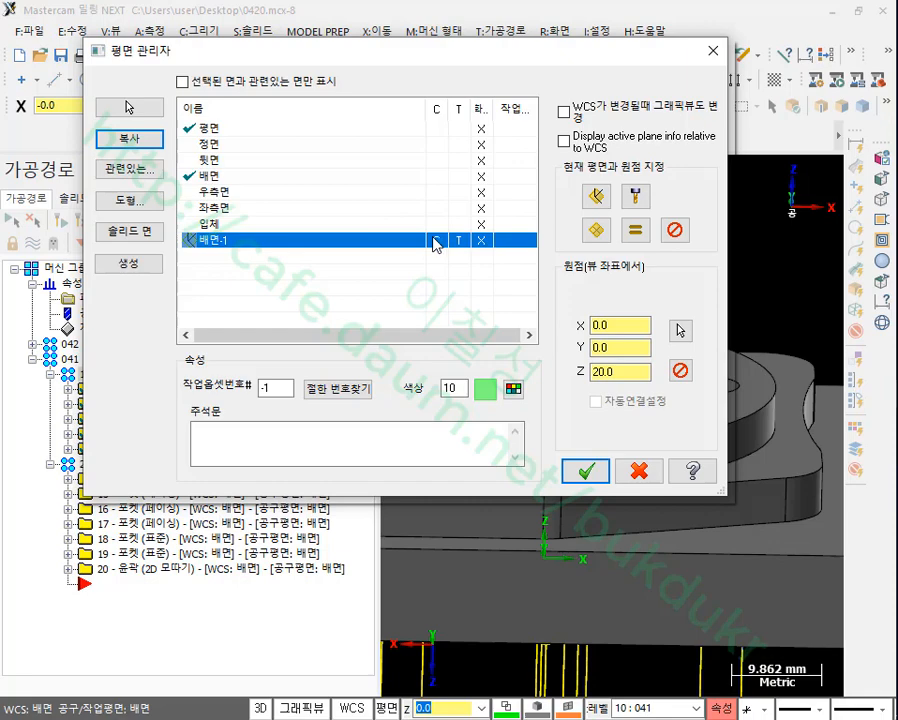
click(586, 470)
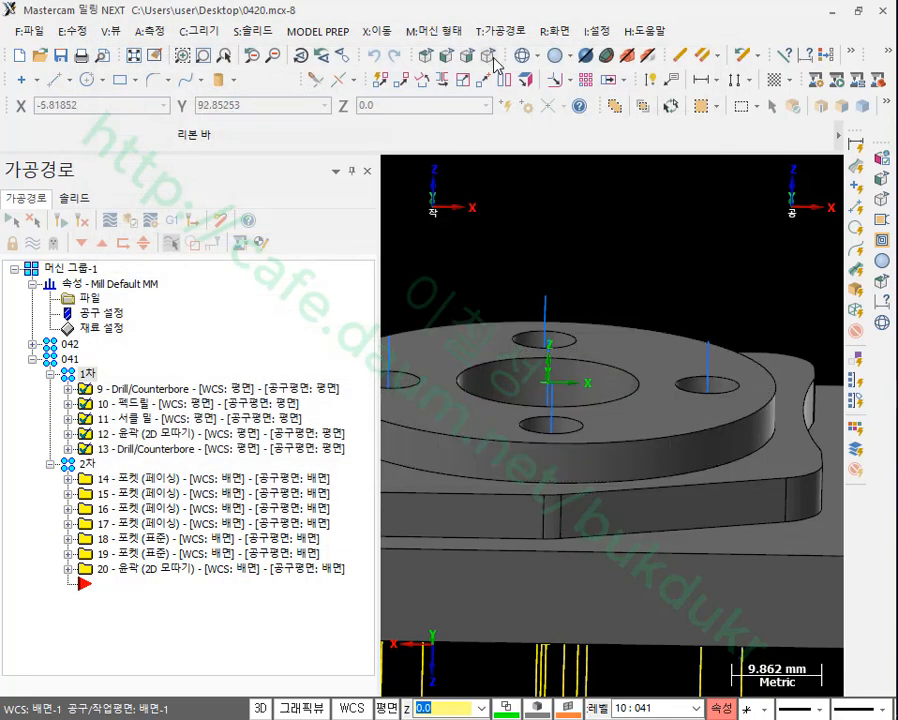
click(490, 57)
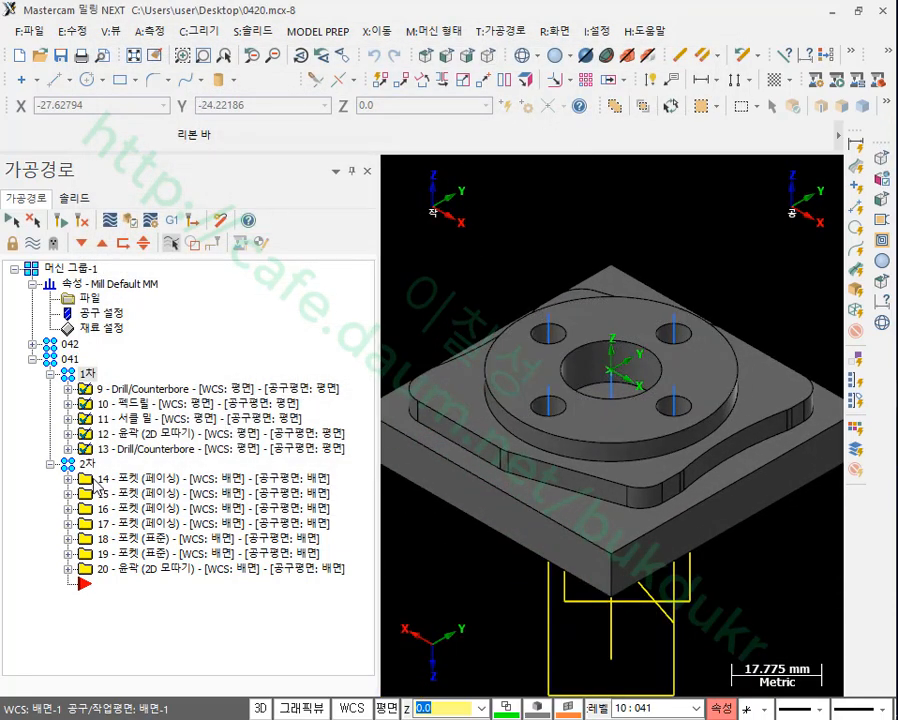
click(80, 464)
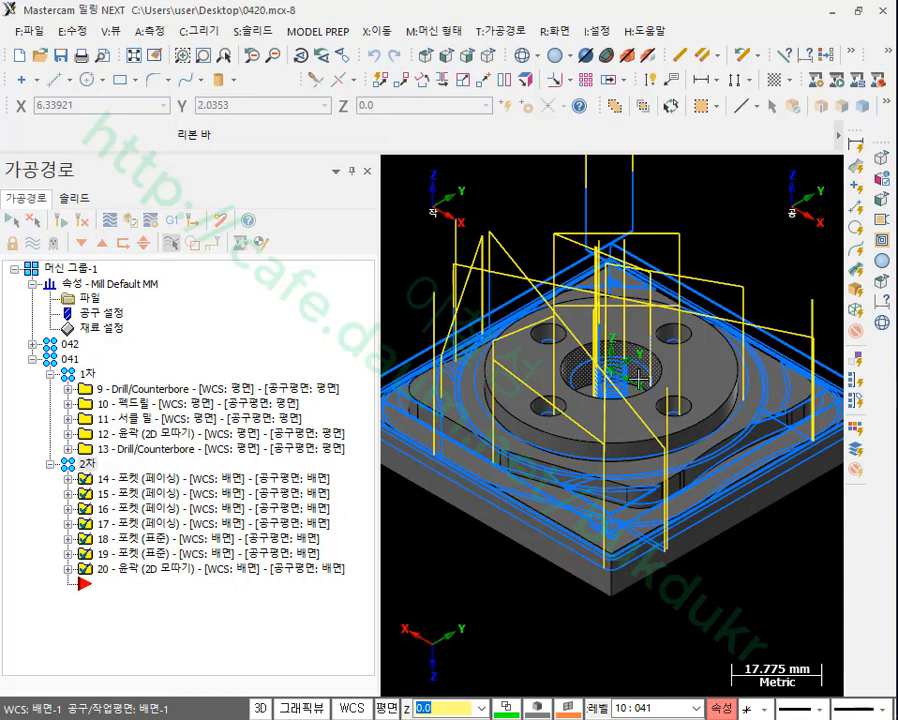
right_click(90, 470)
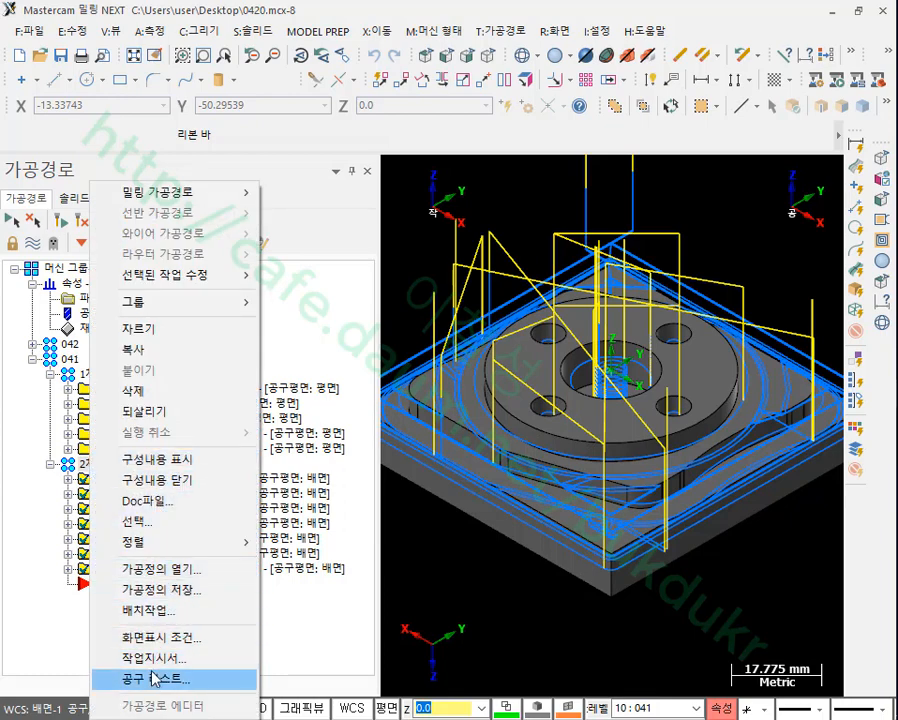
mouse_move(178, 277)
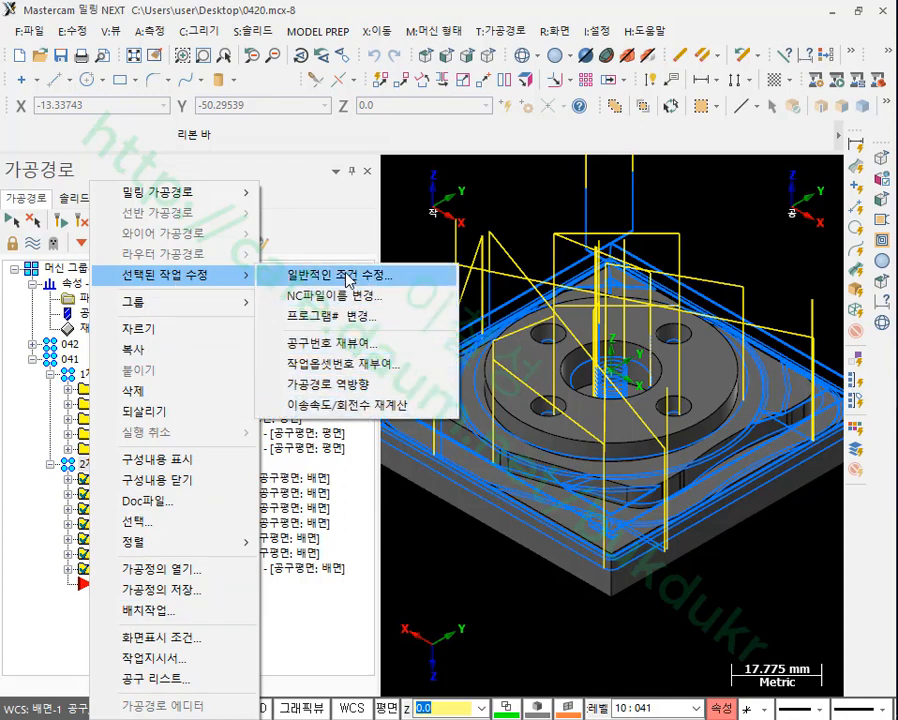
click(511, 191)
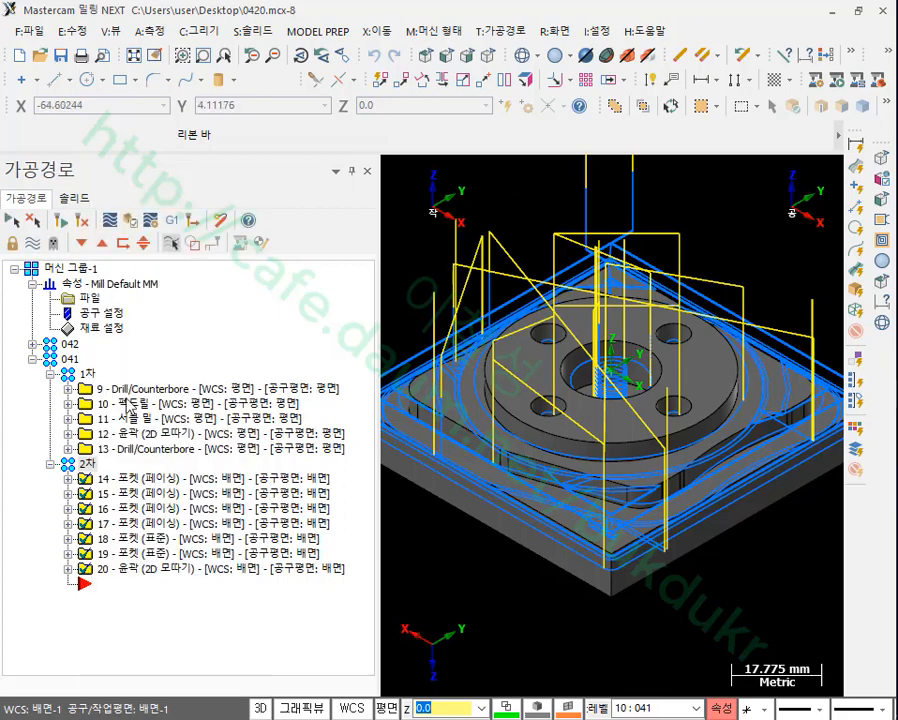
- Assign 배면-1 as the WCS, tool plane and construction plane of pocket facing operation 14
click(68, 479)
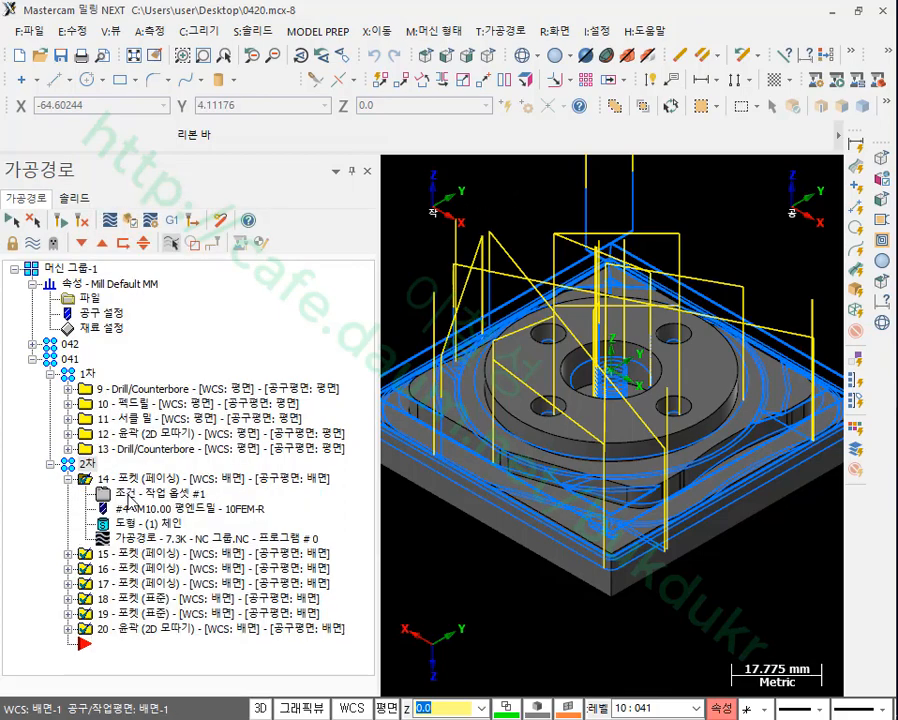
click(129, 497)
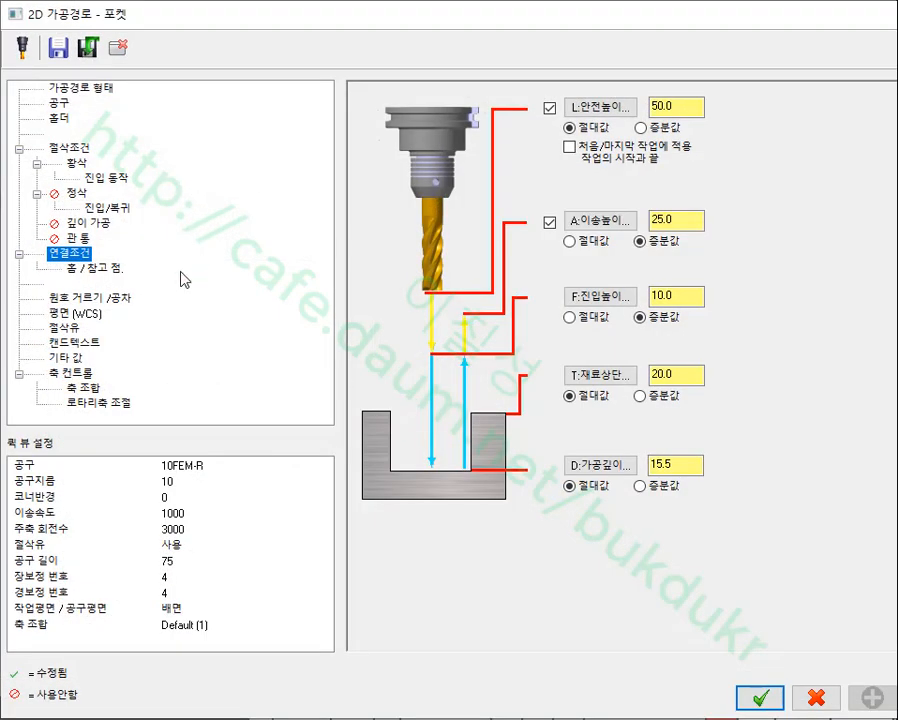
click(76, 313)
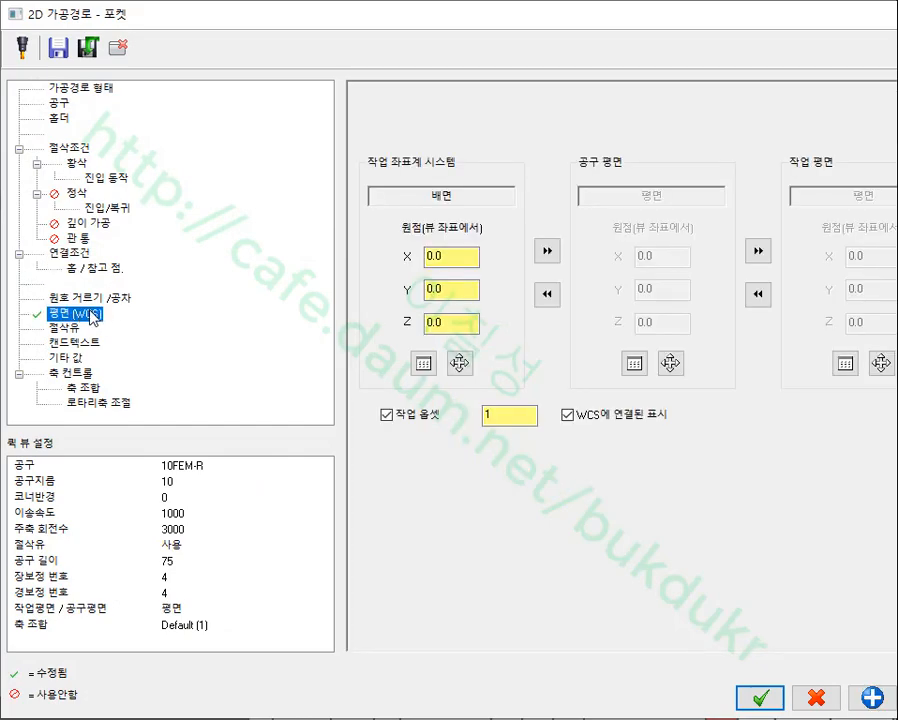
click(423, 363)
click(50, 376)
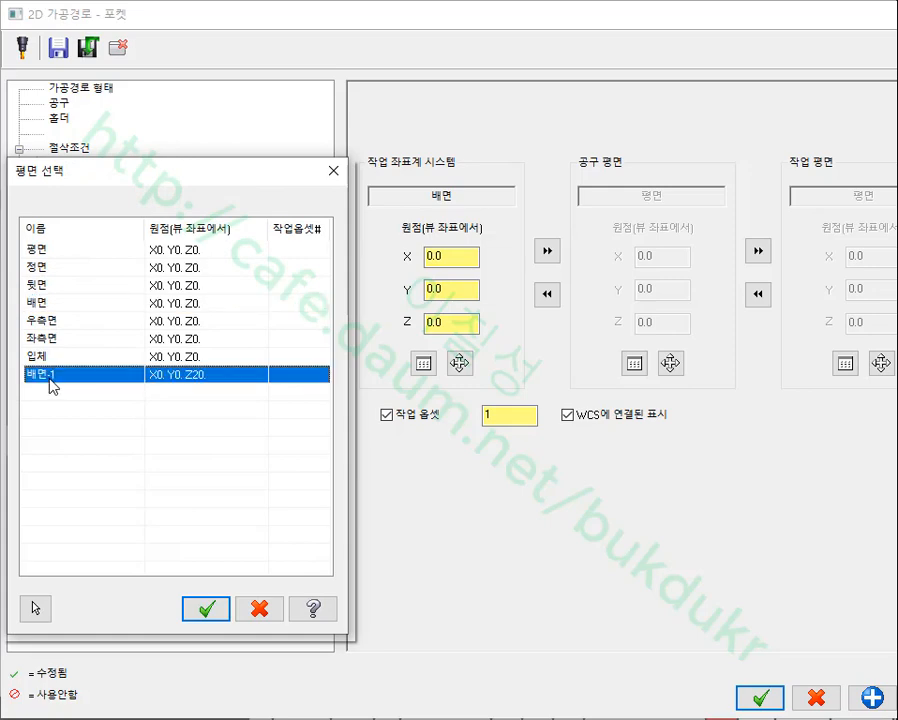
click(207, 608)
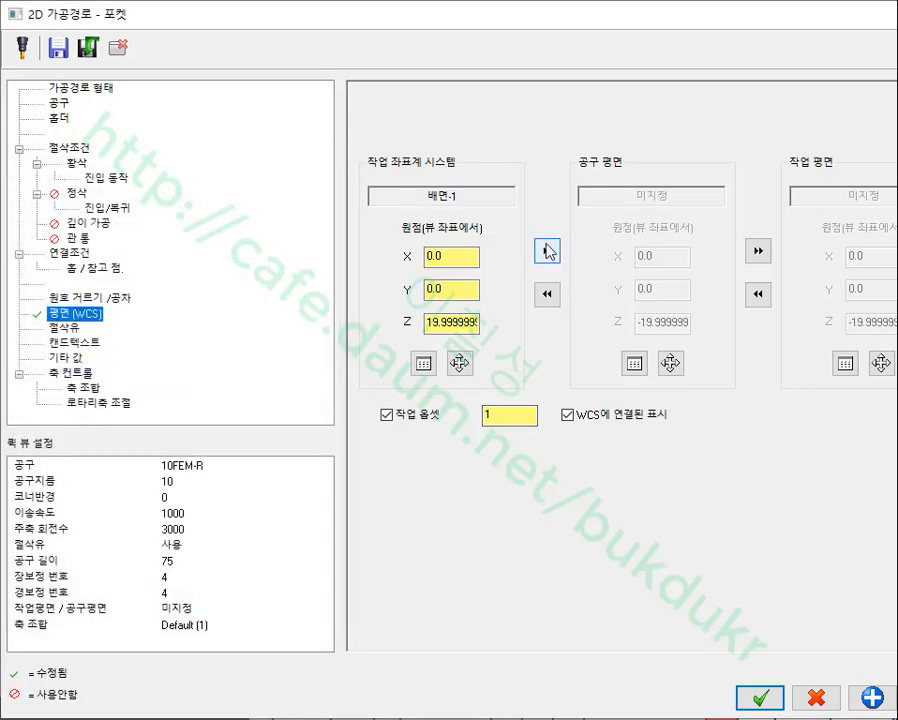
click(758, 251)
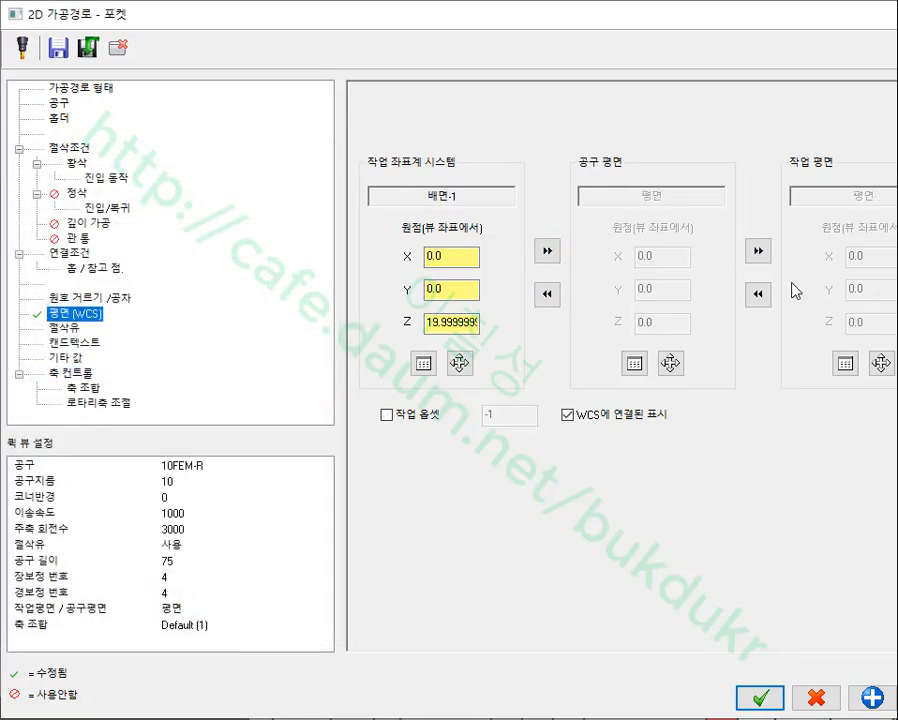
- Set operation 14's top of stock to 0 and its depth to 15.5-20 in the linking parameters, and accept the changes
click(70, 254)
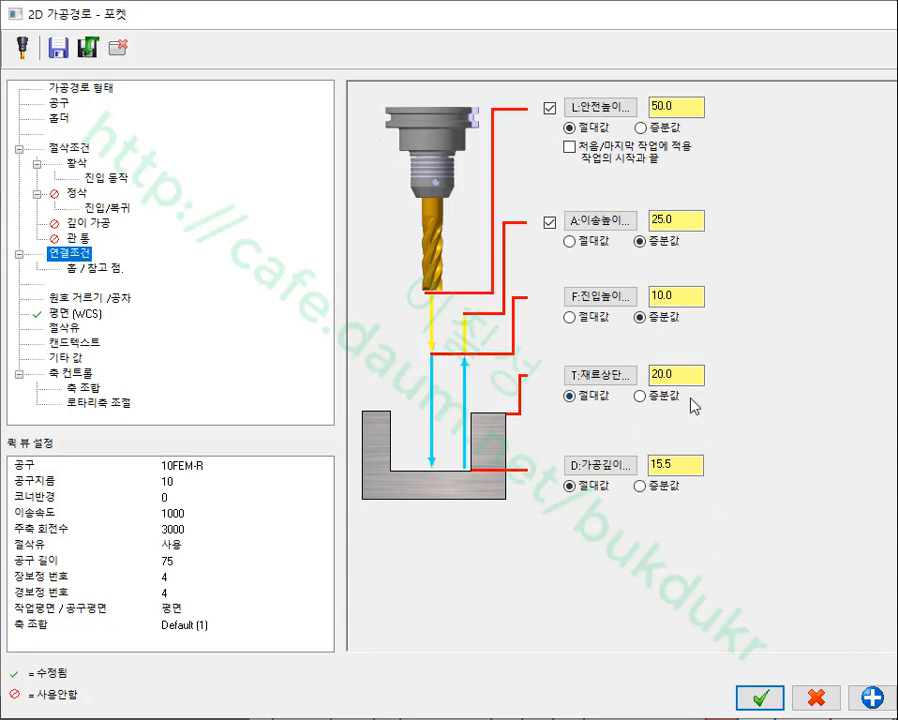
double_click(662, 374)
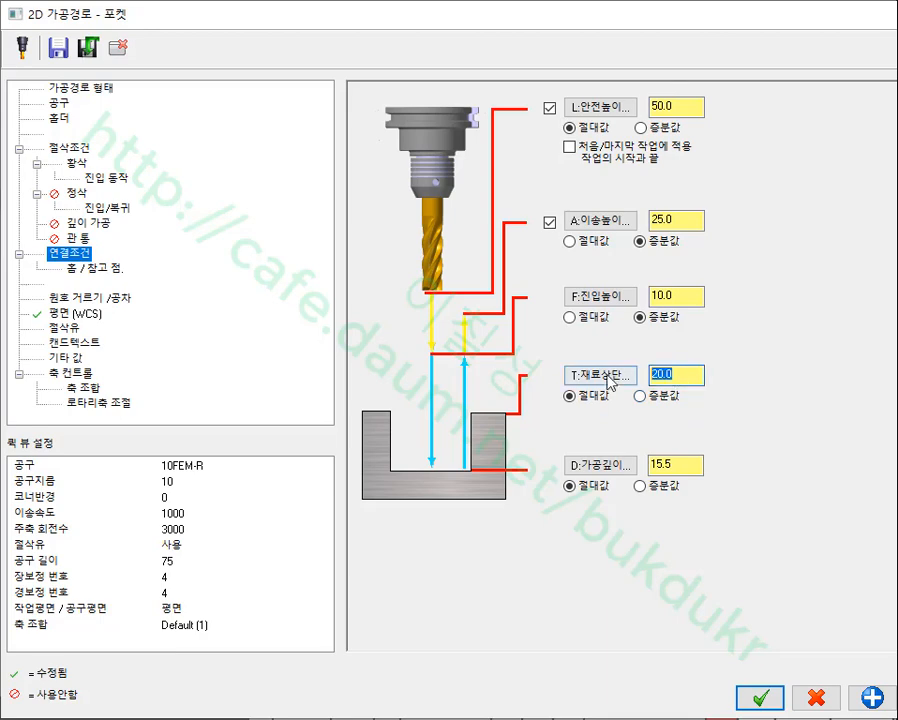
text(0)
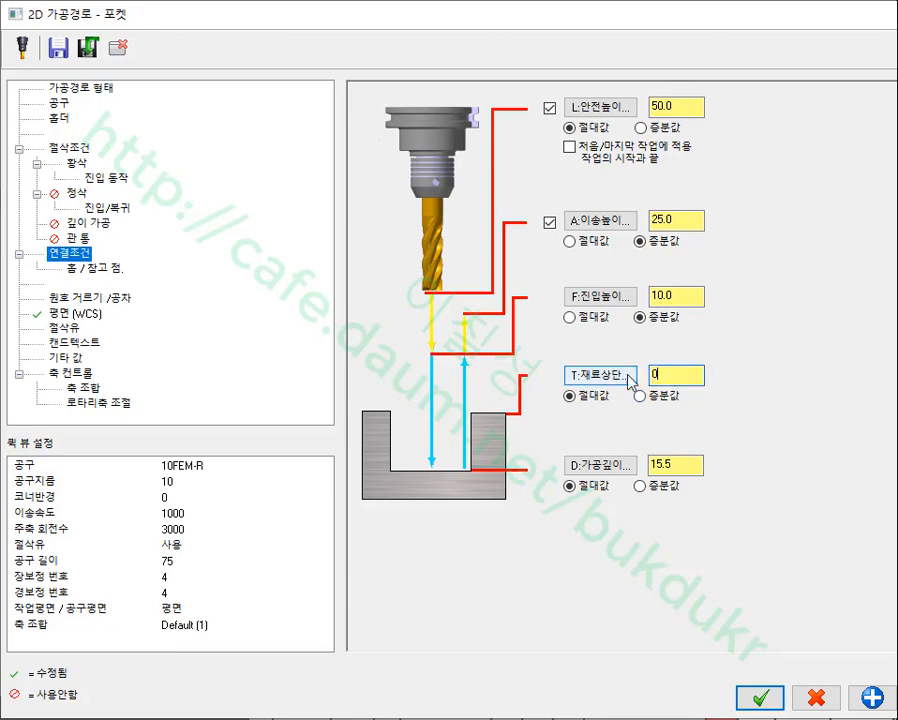
click(652, 464)
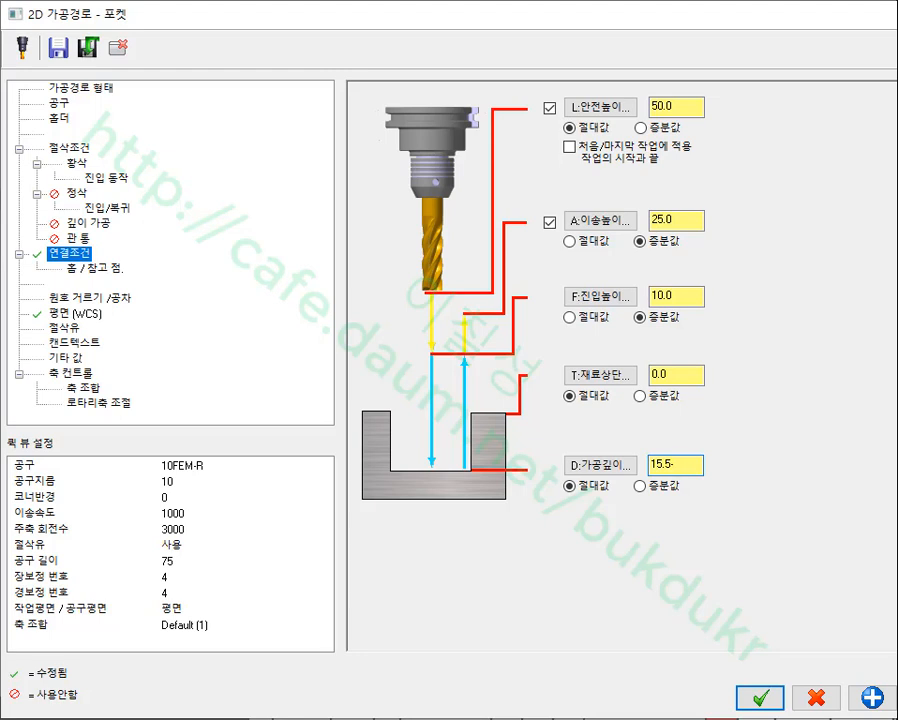
text(-20)
key(Return)
click(758, 697)
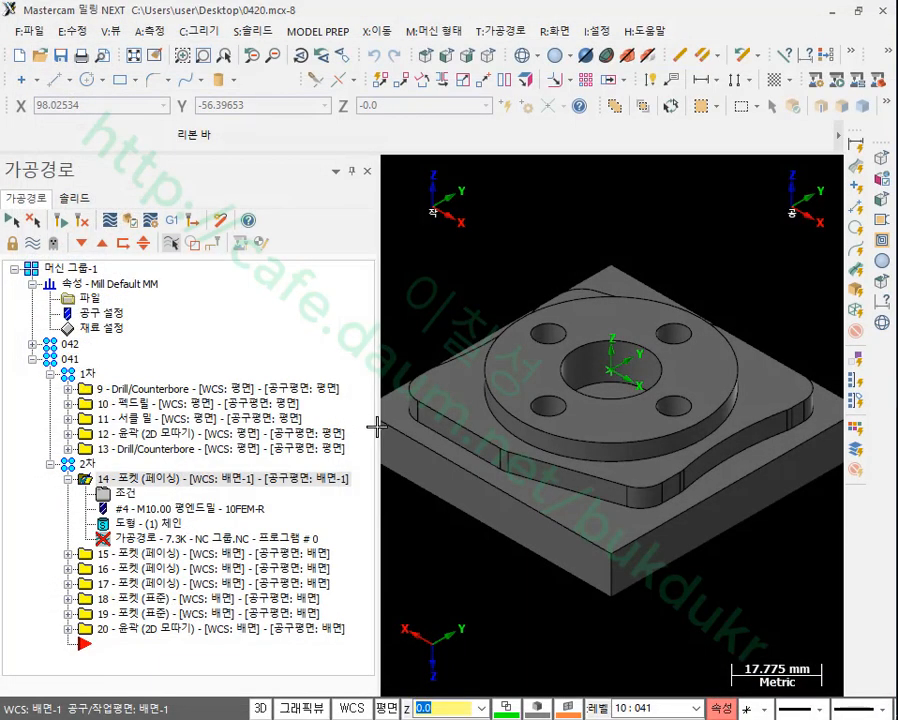
- Set operation 15's top of stock to -4.5 and its depth to -9.5 in the linking parameters
click(68, 553)
click(124, 569)
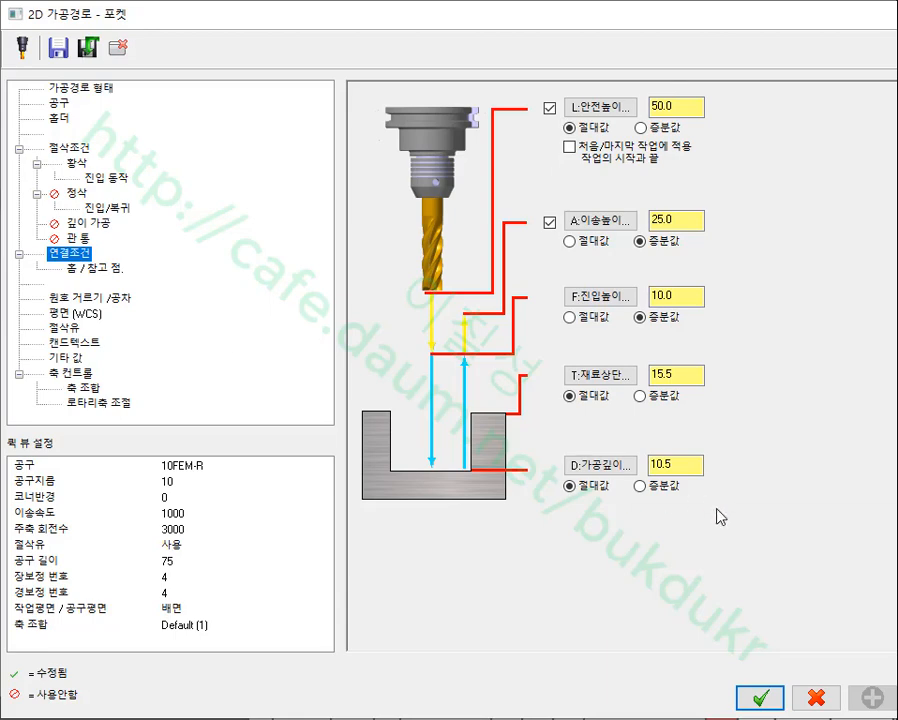
click(694, 377)
click(690, 466)
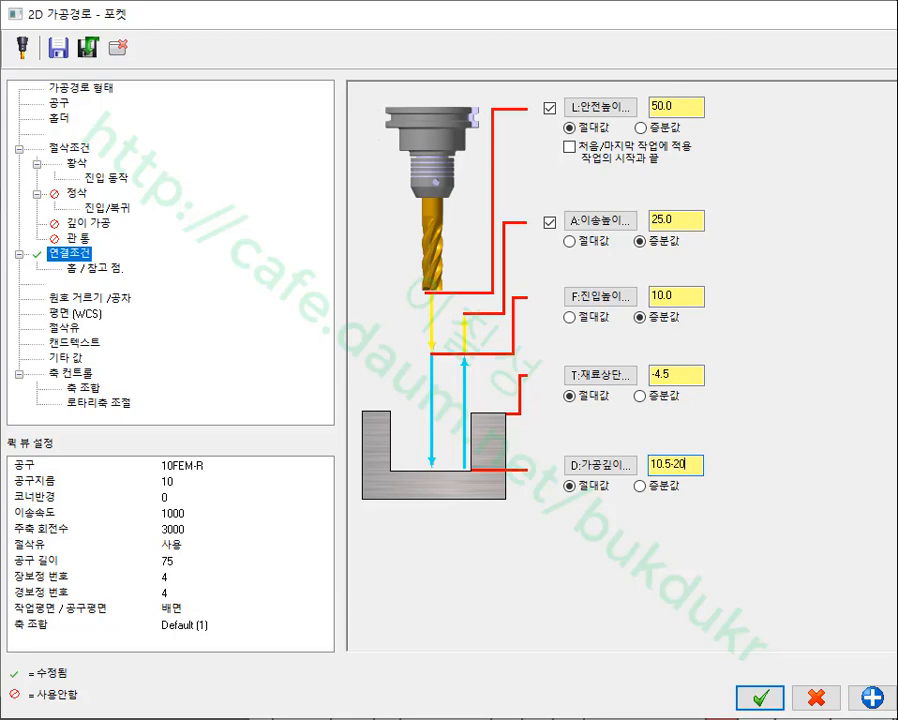
click(690, 376)
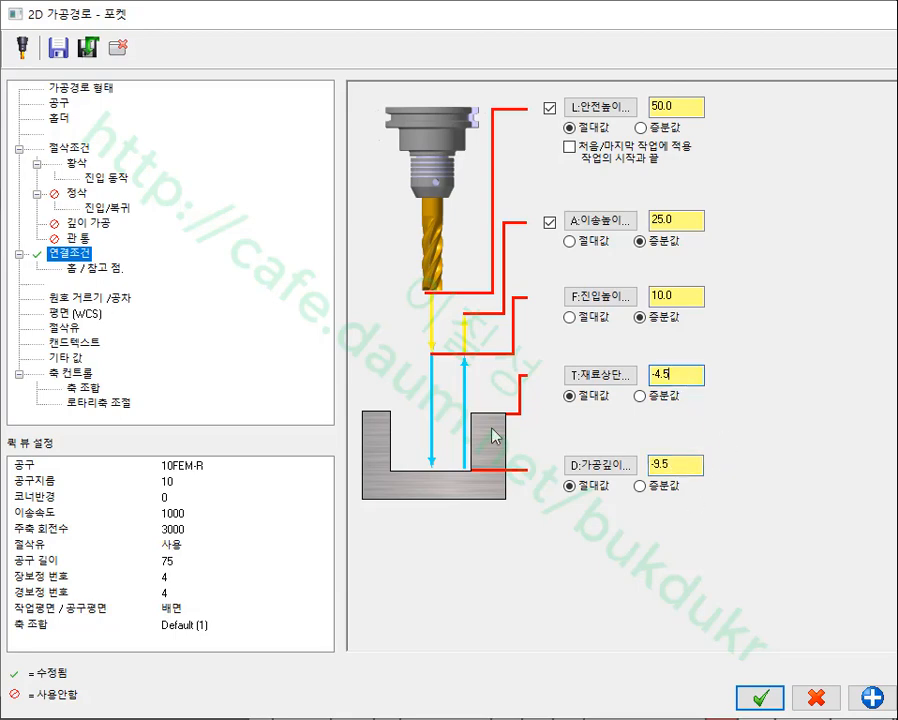
- Assign 배면-1 as the WCS, tool plane and construction plane of pocket facing operation 15
click(76, 313)
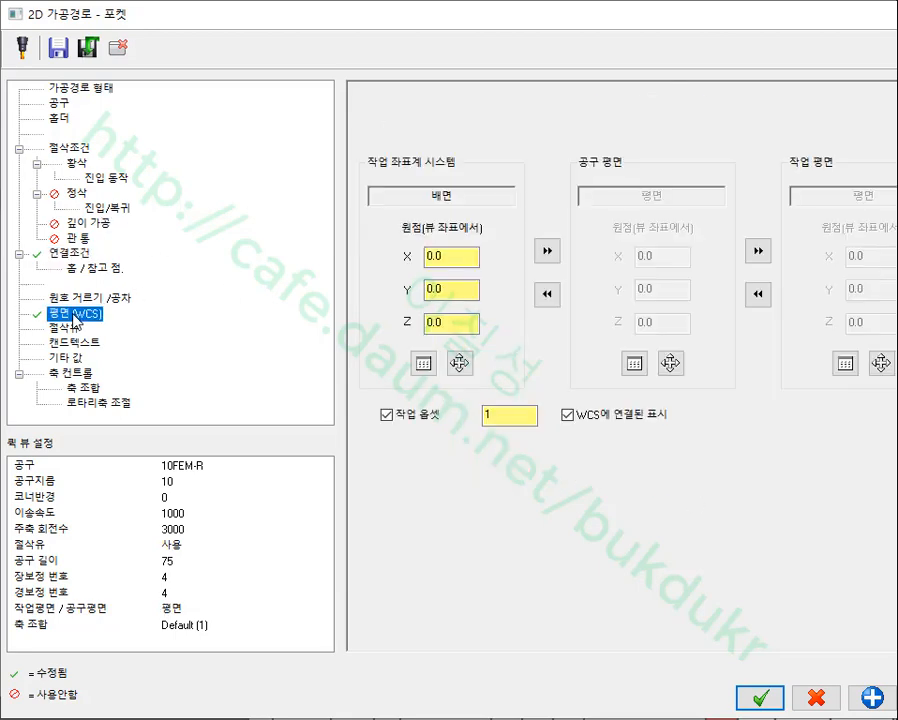
click(423, 363)
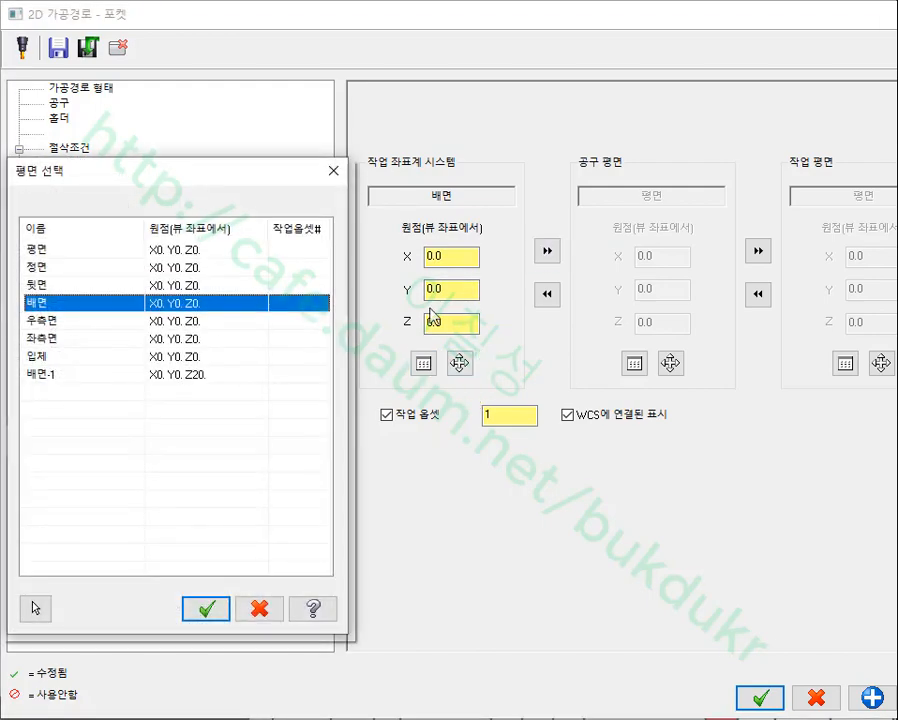
click(45, 375)
click(206, 607)
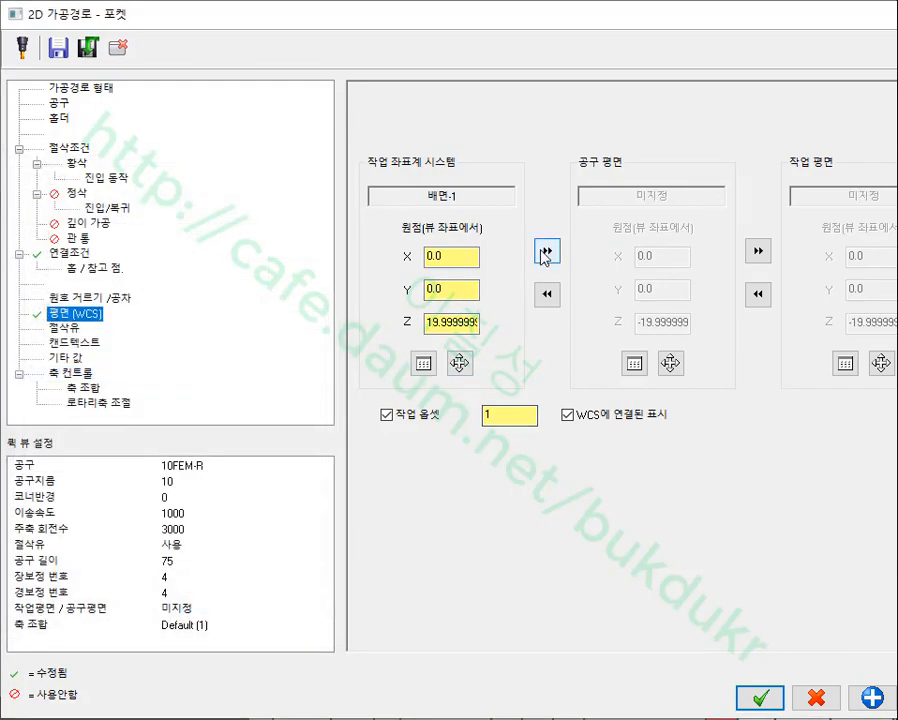
click(758, 251)
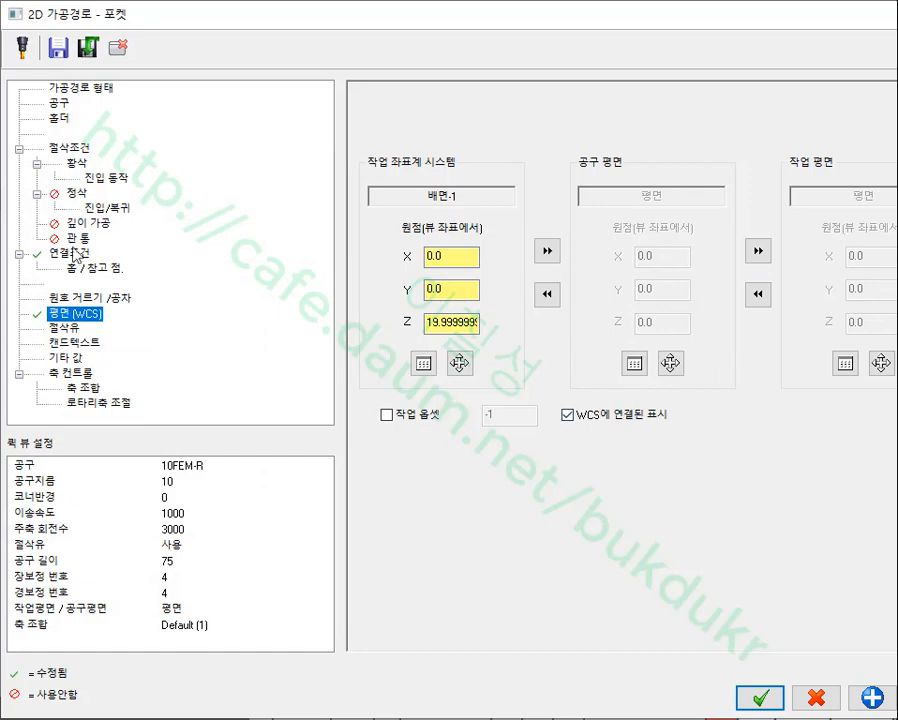
- Accept operation 15's changes and regenerate the toolpaths of pocket facing operations 14 and 15
click(760, 697)
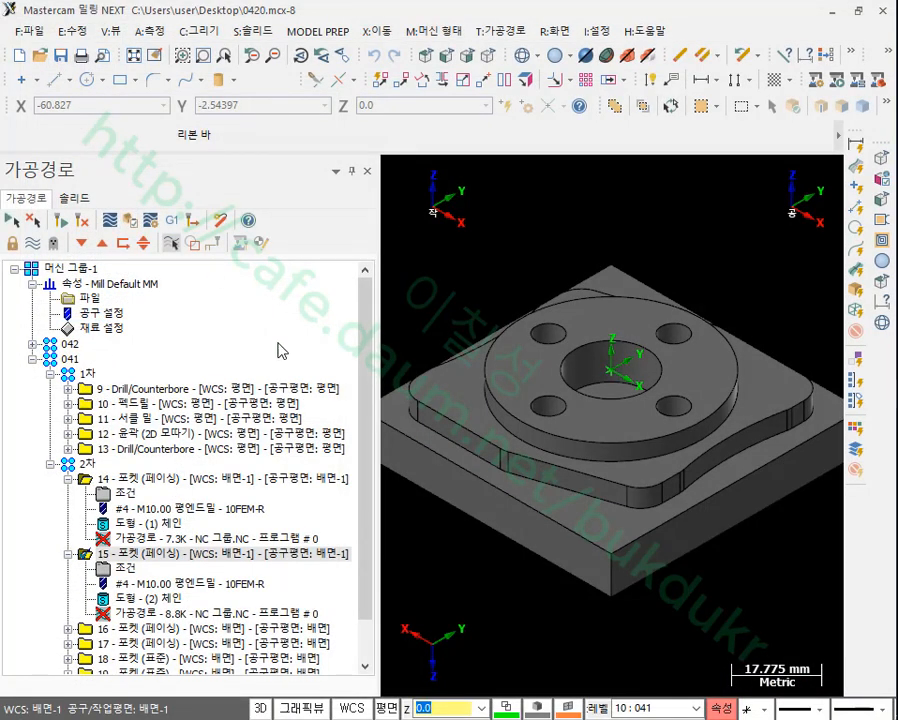
click(110, 478)
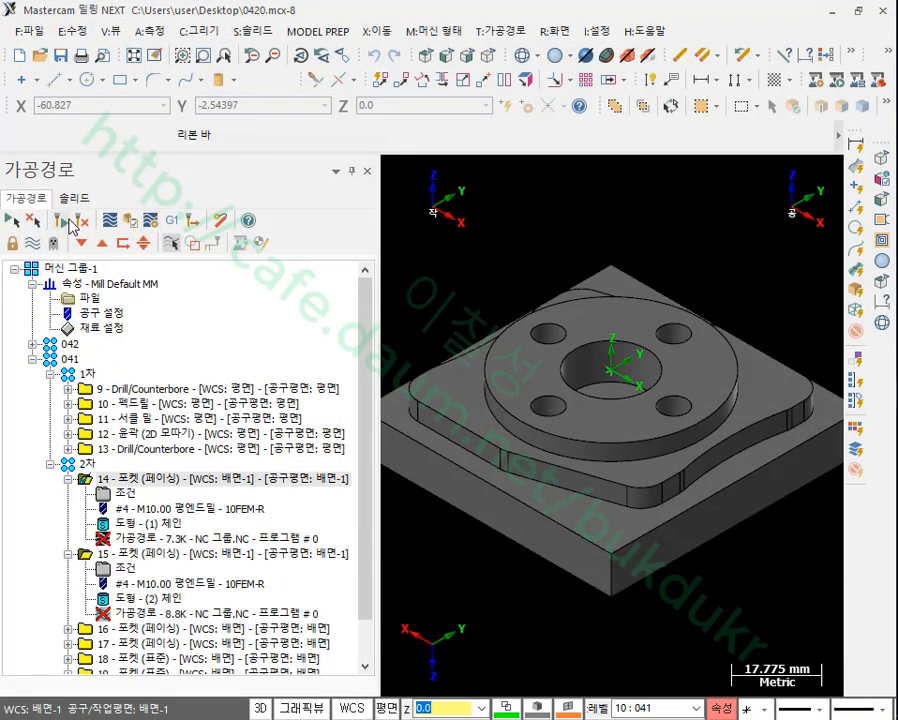
click(62, 219)
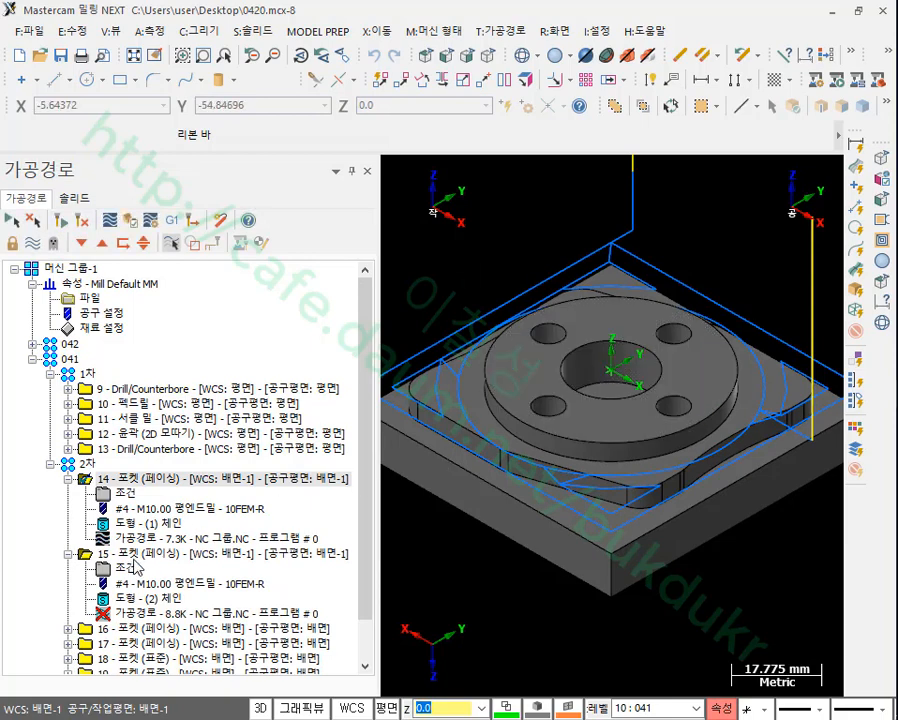
click(136, 553)
click(64, 221)
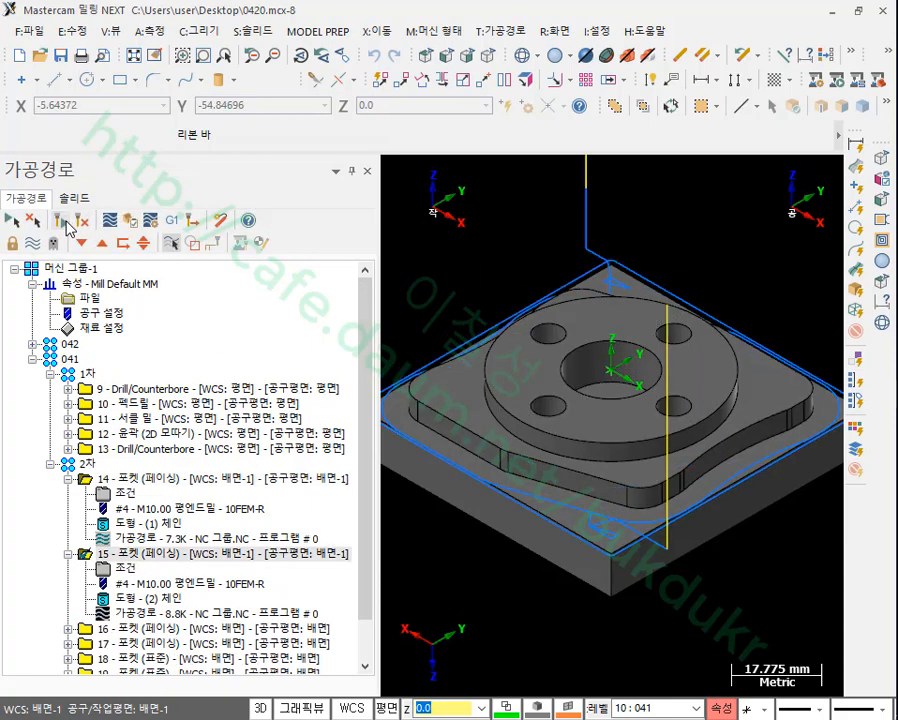
click(68, 479)
click(68, 494)
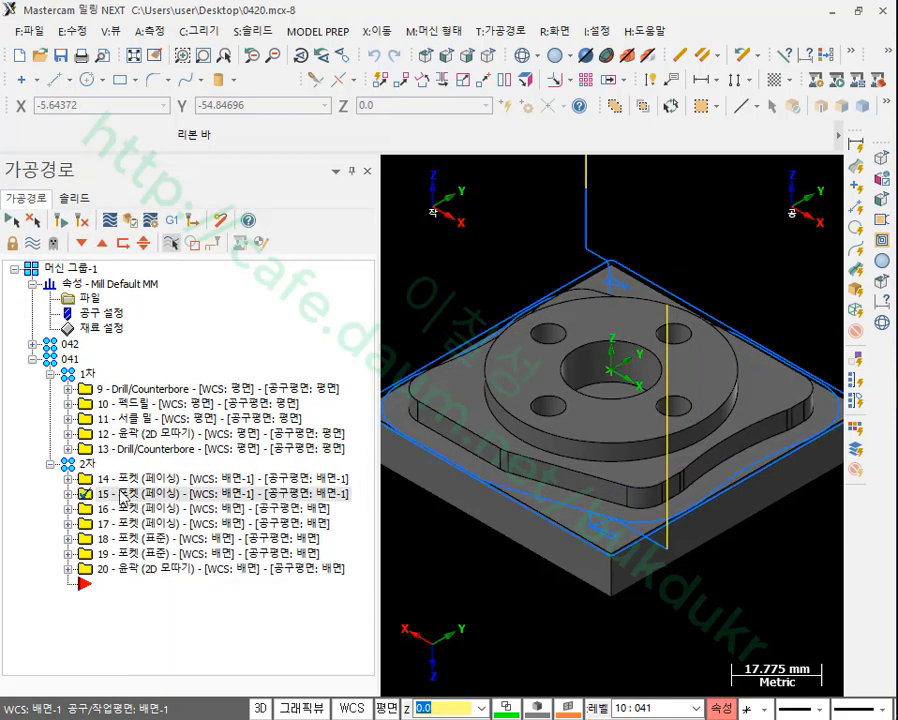
- Assign 배면-1 as the WCS, tool plane and construction plane of pocket facing operation 16
click(68, 509)
click(139, 524)
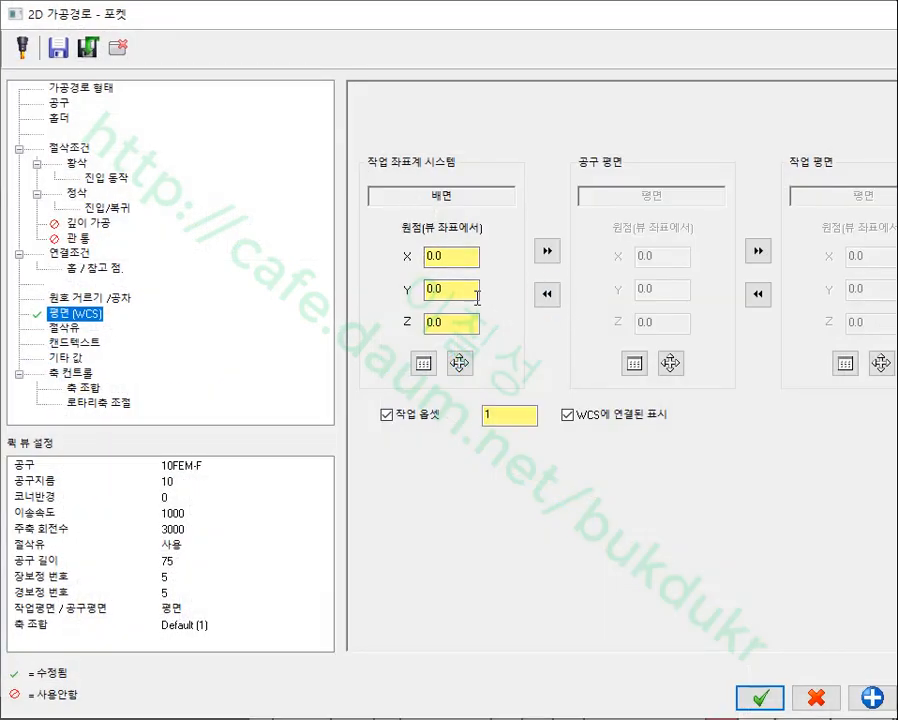
click(424, 363)
click(56, 376)
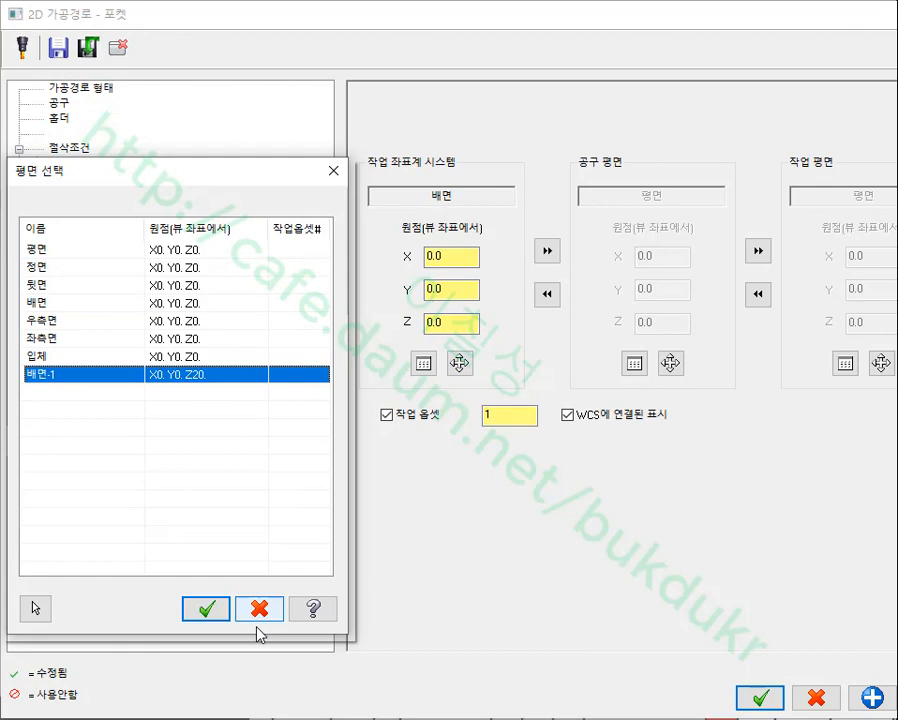
click(204, 608)
click(546, 251)
click(757, 253)
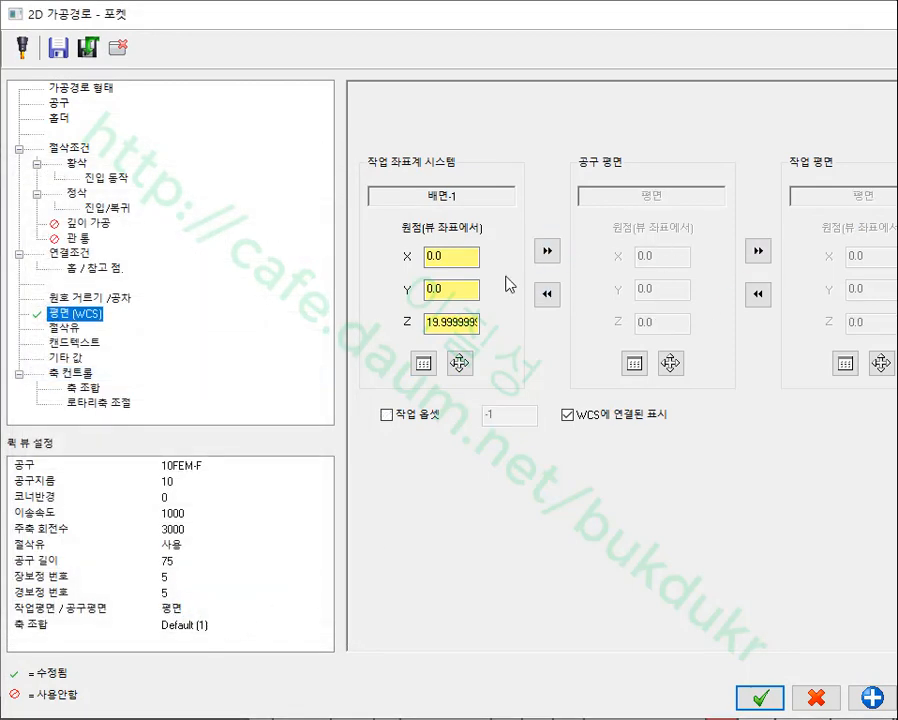
- Set operation 16's top of stock to 0 and its depth to 15.5-20 in the linking parameters, and accept the changes
click(68, 253)
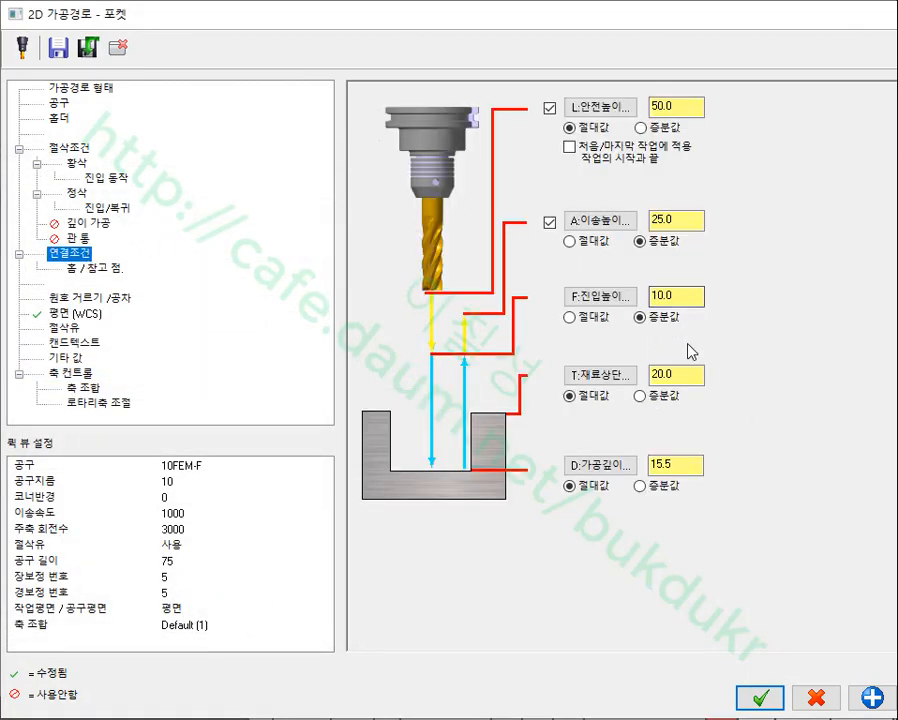
double_click(688, 374)
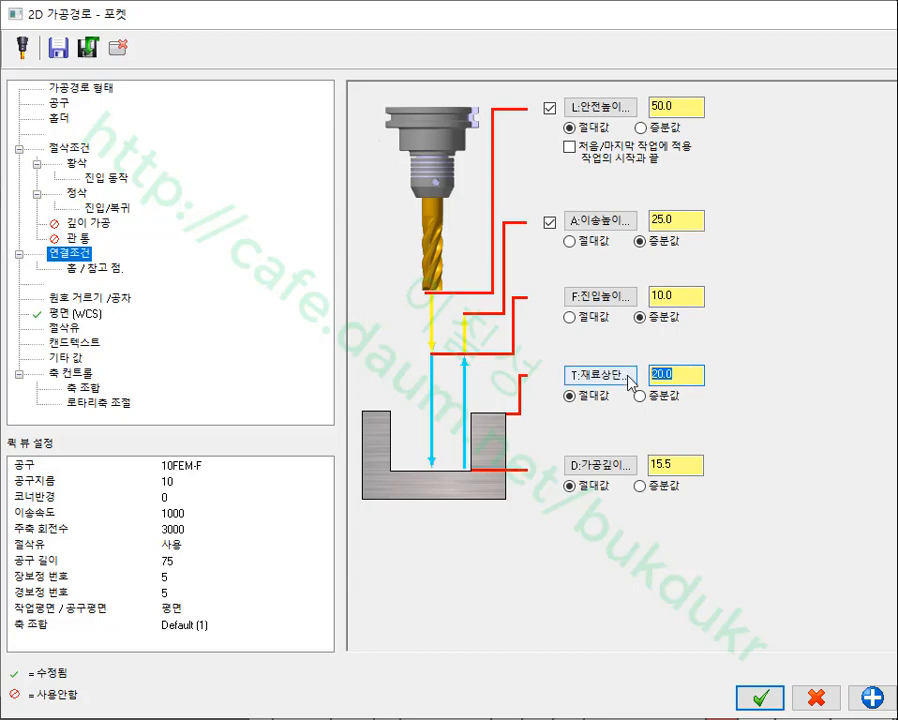
text(0)
click(686, 465)
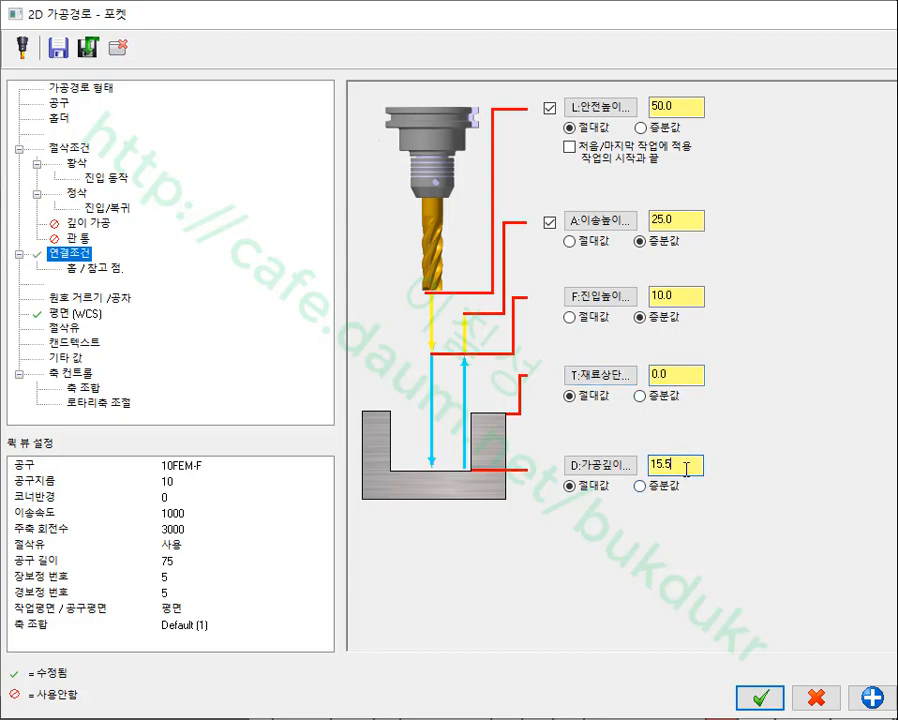
text(15.5-20)
key(Return)
click(760, 697)
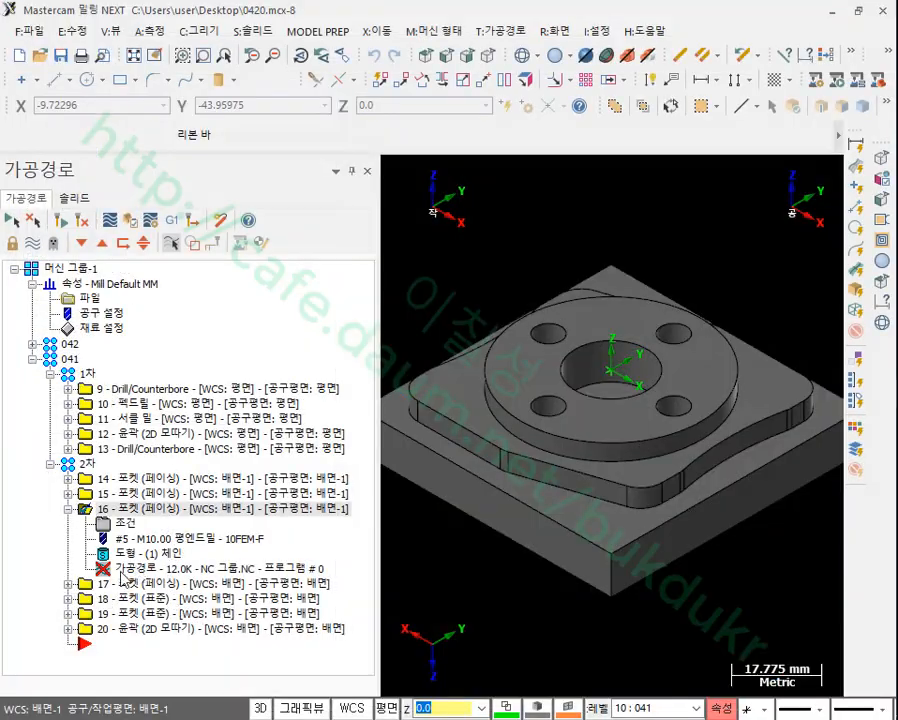
- Assign 배면-1 as the WCS, tool plane and construction plane of pocket facing operation 17
click(68, 584)
click(118, 598)
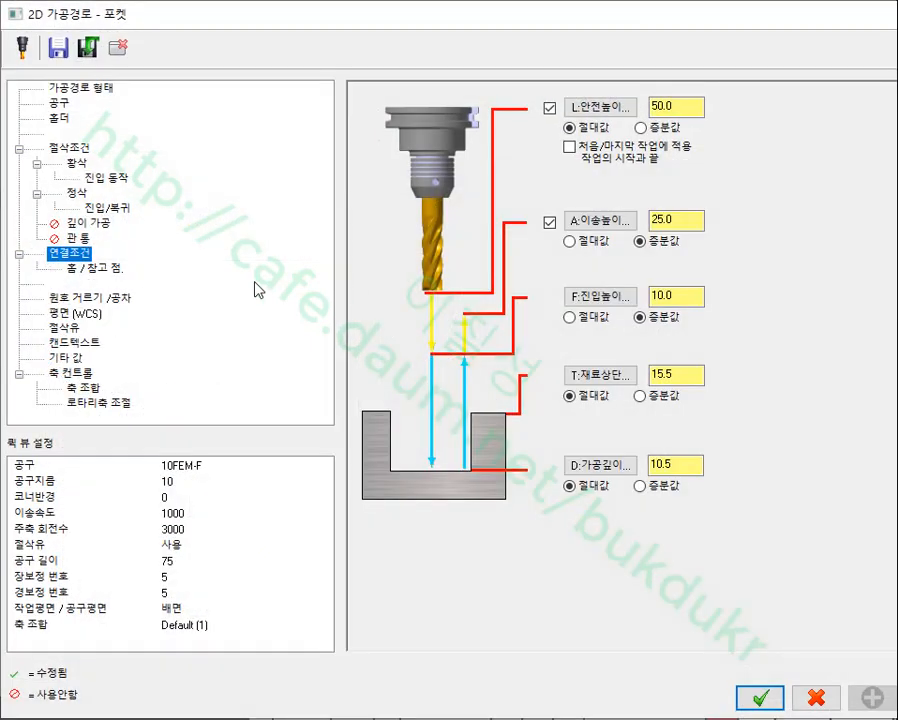
click(76, 313)
click(422, 362)
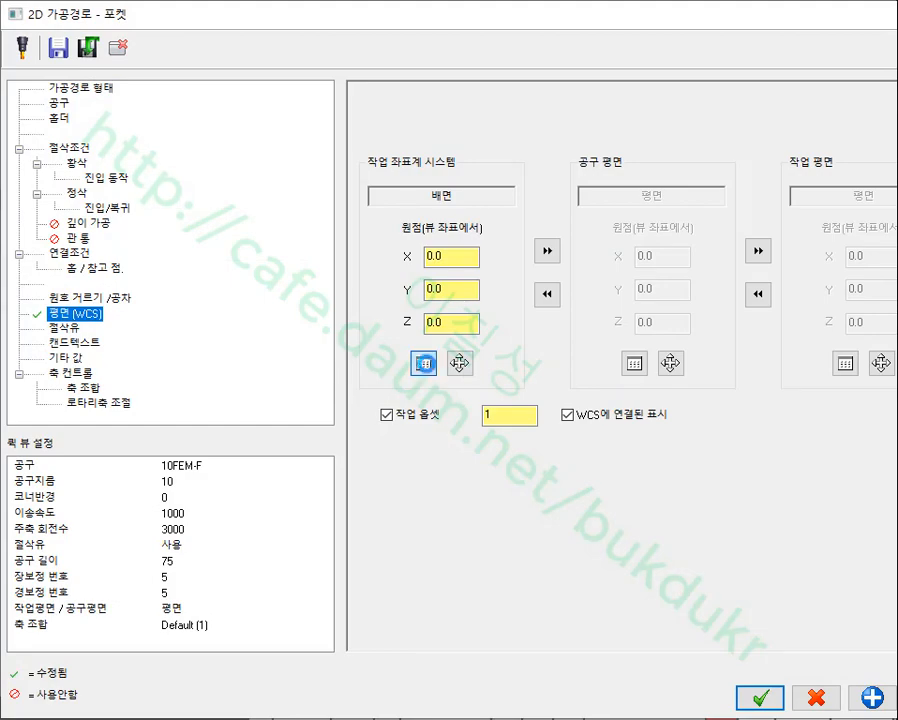
click(42, 377)
click(208, 608)
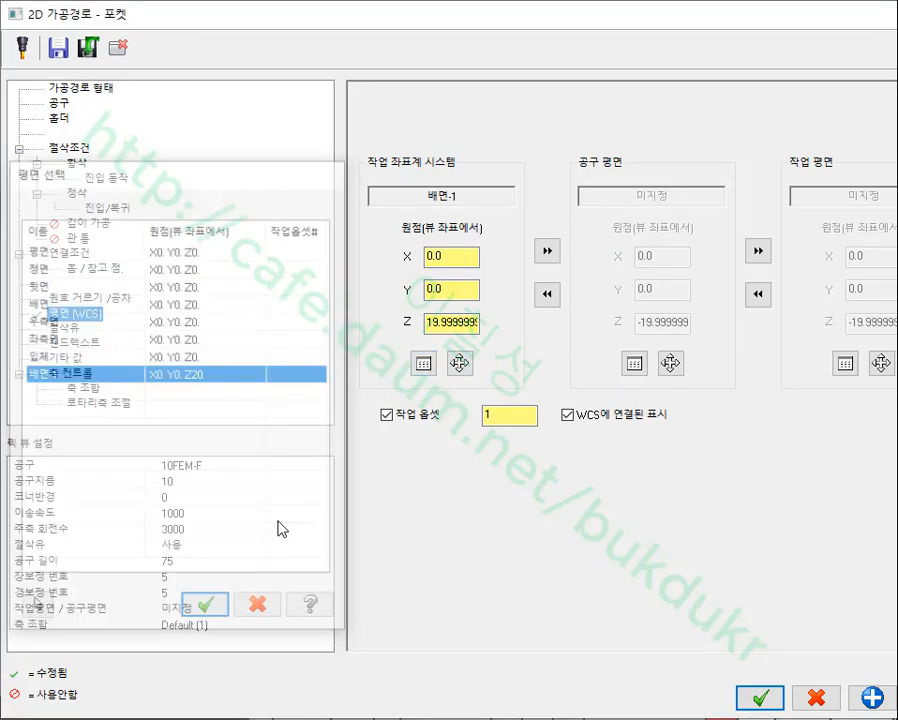
click(549, 254)
click(757, 253)
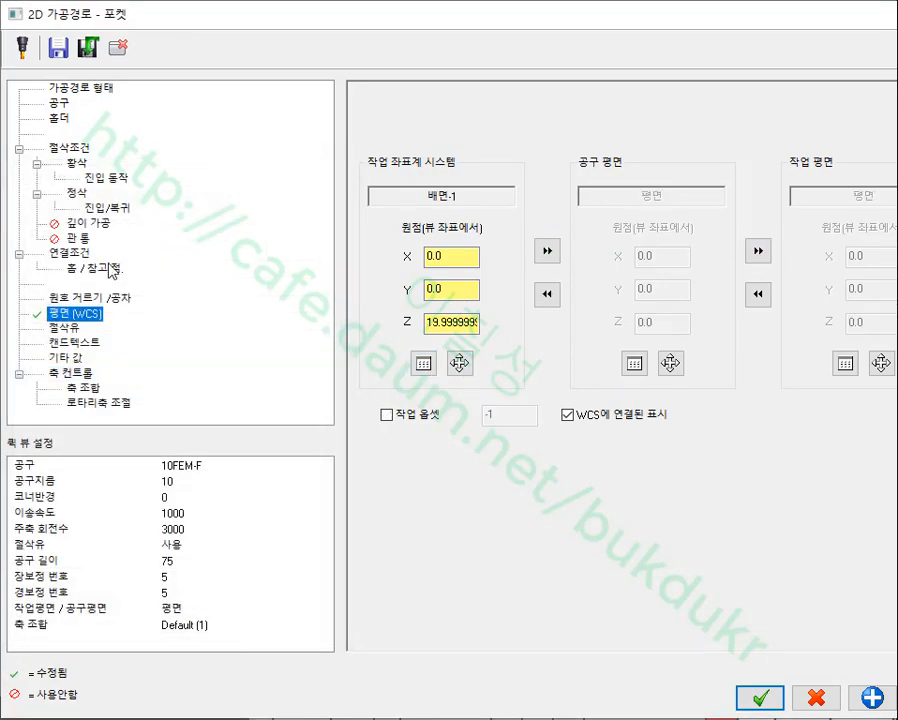
- Set operation 17's top of stock to -4.5 and its depth to -9.5 in the linking parameters, and accept the changes
click(70, 253)
click(689, 377)
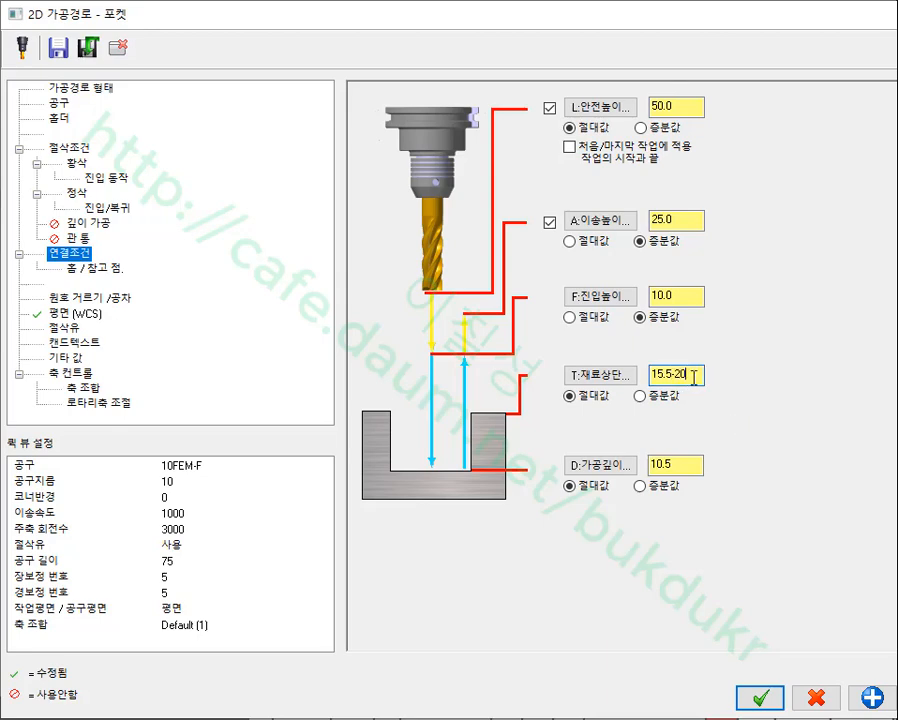
click(689, 461)
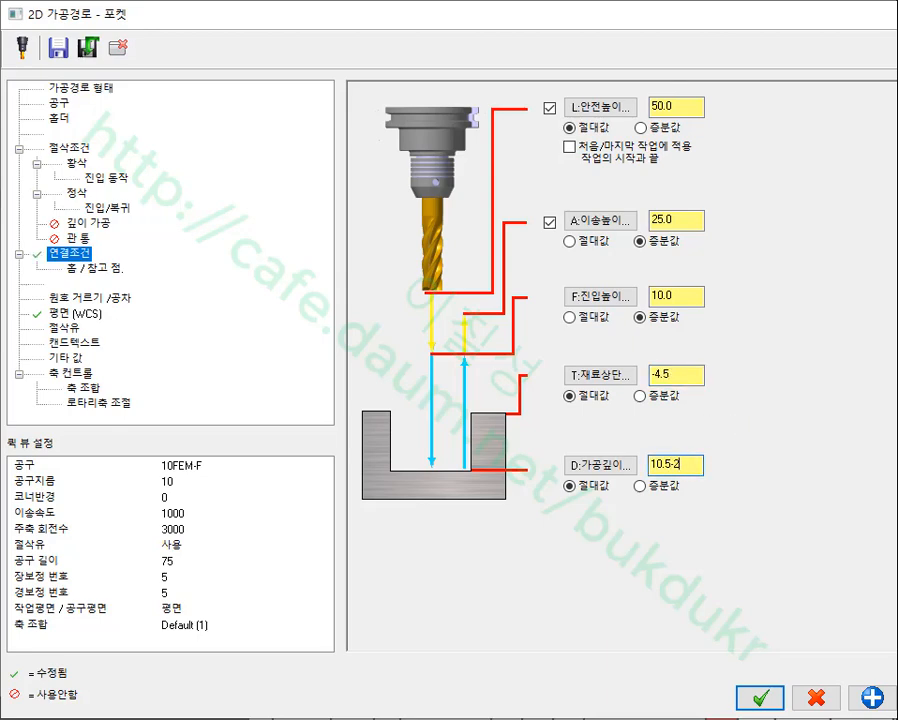
key(Return)
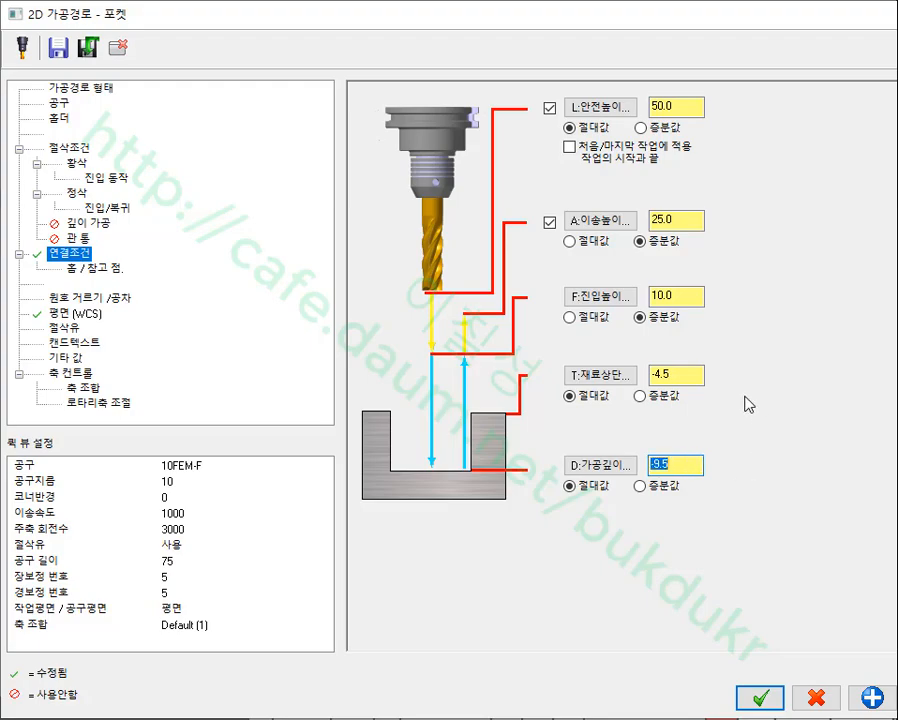
click(755, 695)
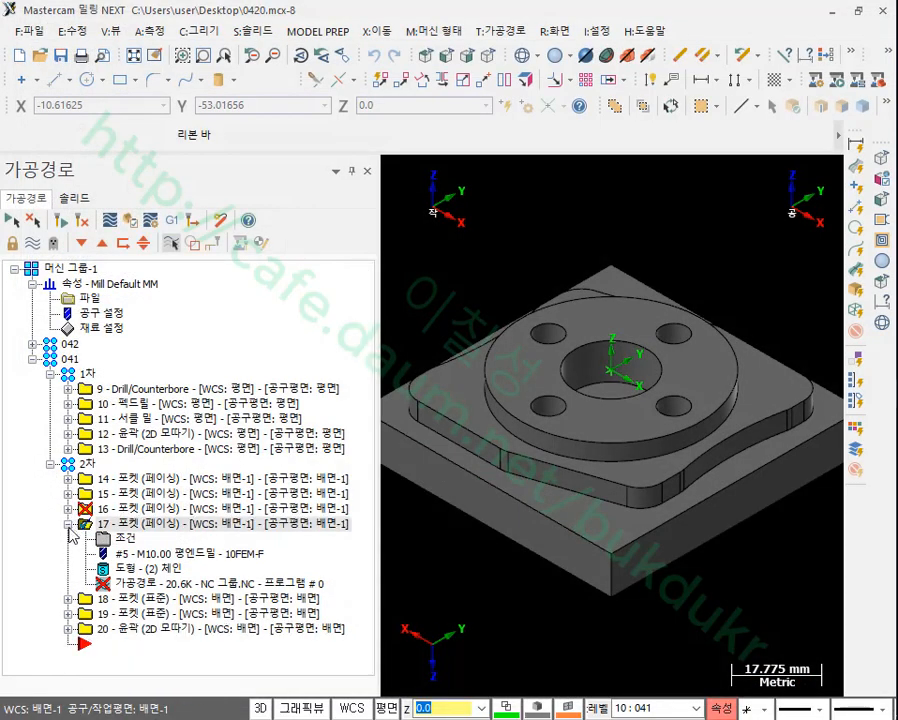
click(68, 524)
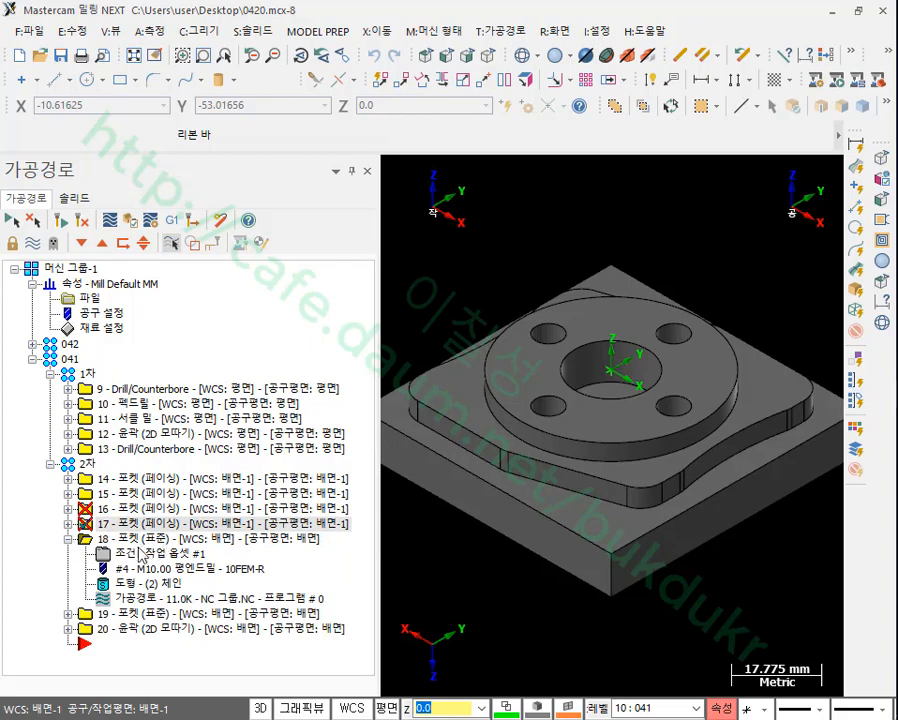
- Assign 배면-1 as the WCS, tool plane and construction plane of standard pocket operation 18
click(126, 556)
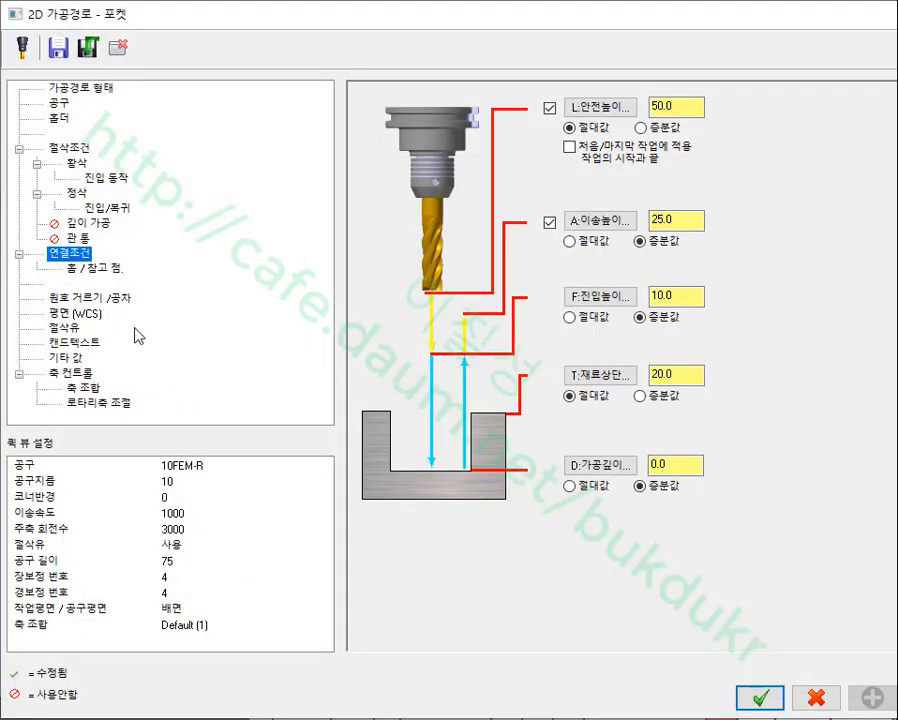
click(75, 314)
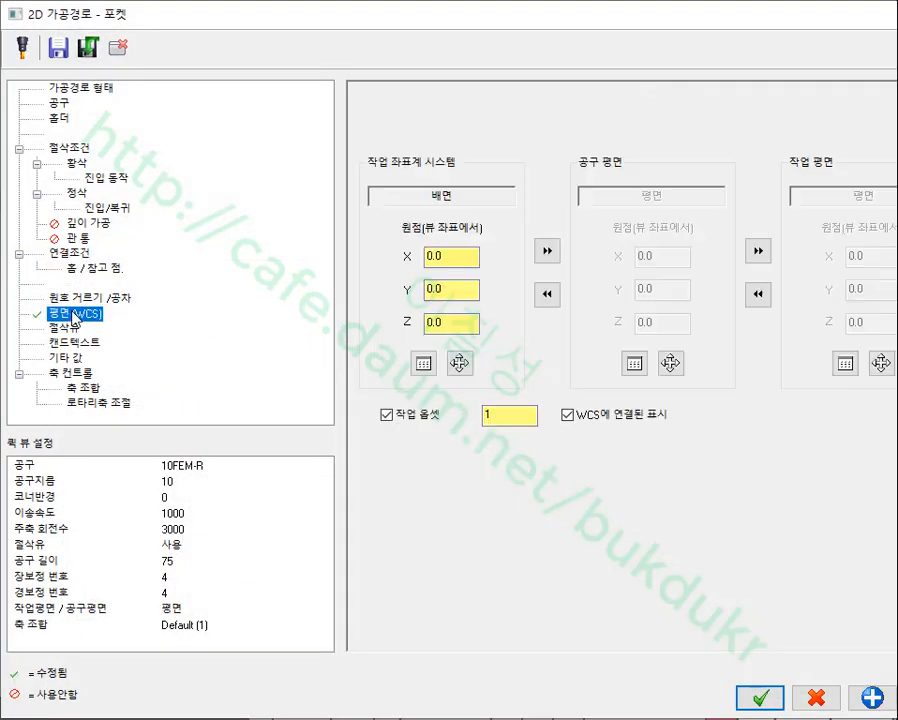
click(423, 363)
click(45, 375)
click(205, 608)
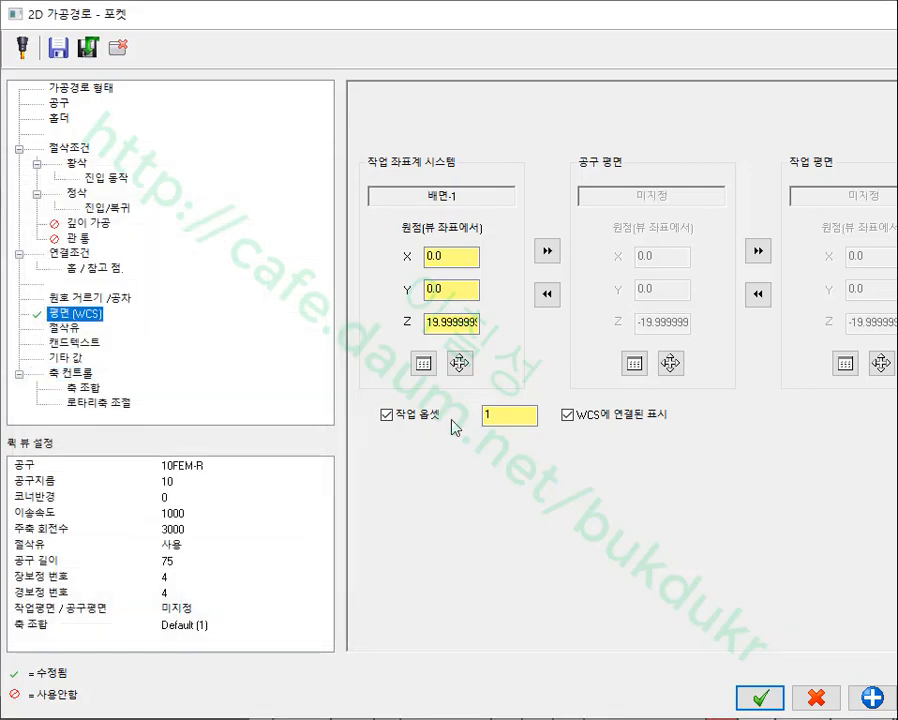
click(548, 251)
click(757, 251)
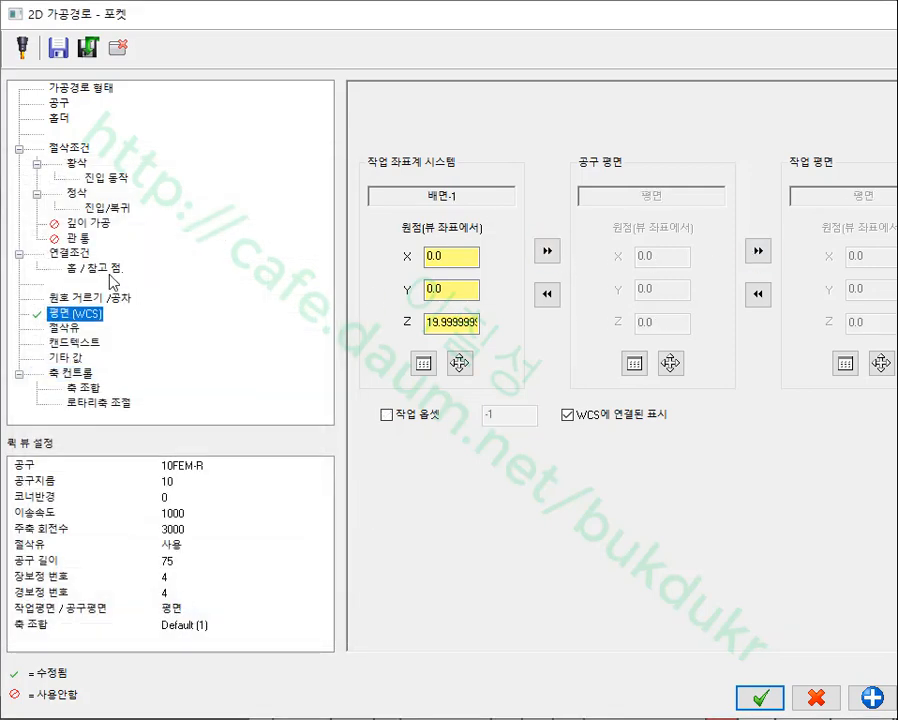
- Set operation 18's top of stock to 0 in the linking parameters and accept the changes
click(70, 253)
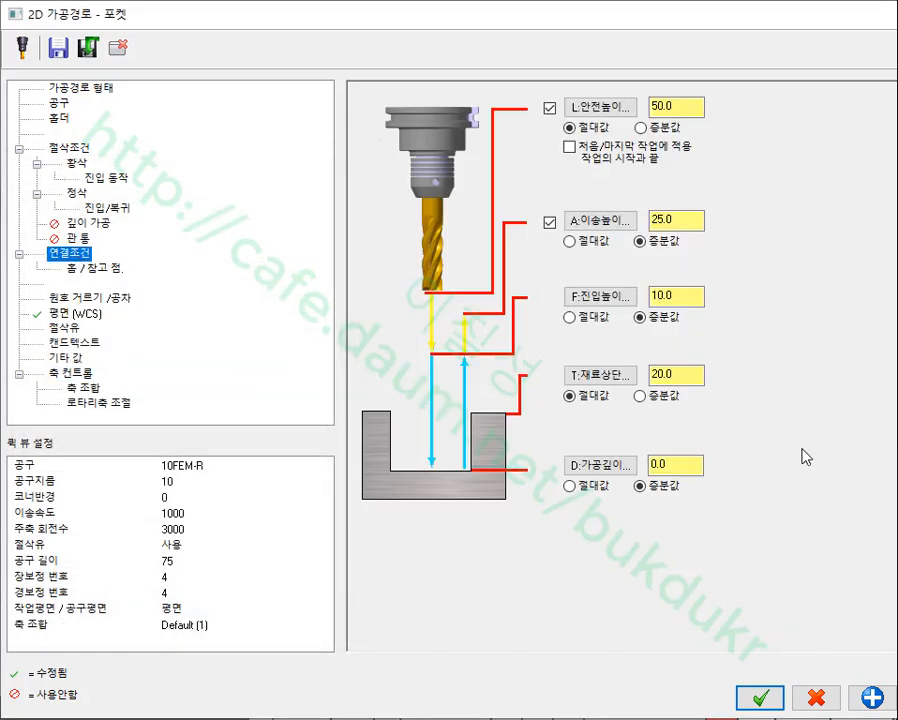
double_click(688, 378)
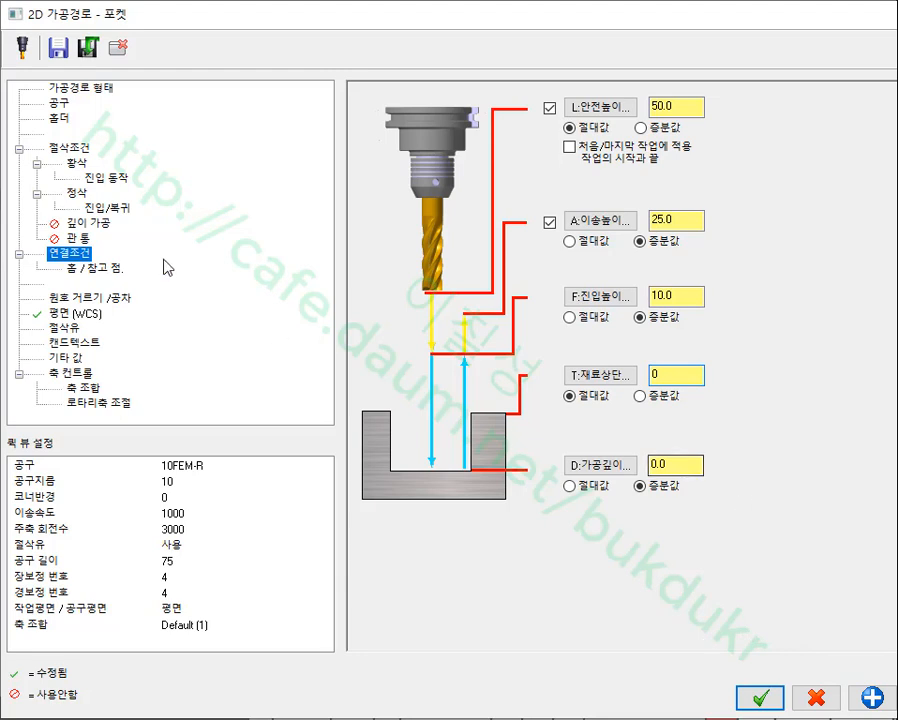
click(759, 697)
- Assign 배면-1 as the WCS, tool plane and construction plane of standard pocket operation 19
click(69, 613)
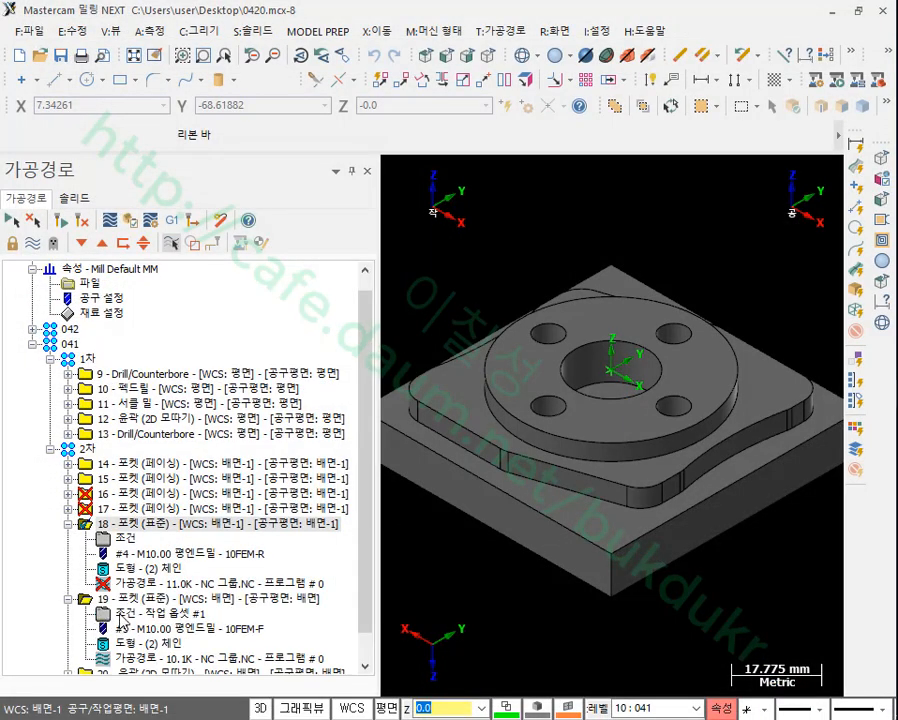
click(118, 611)
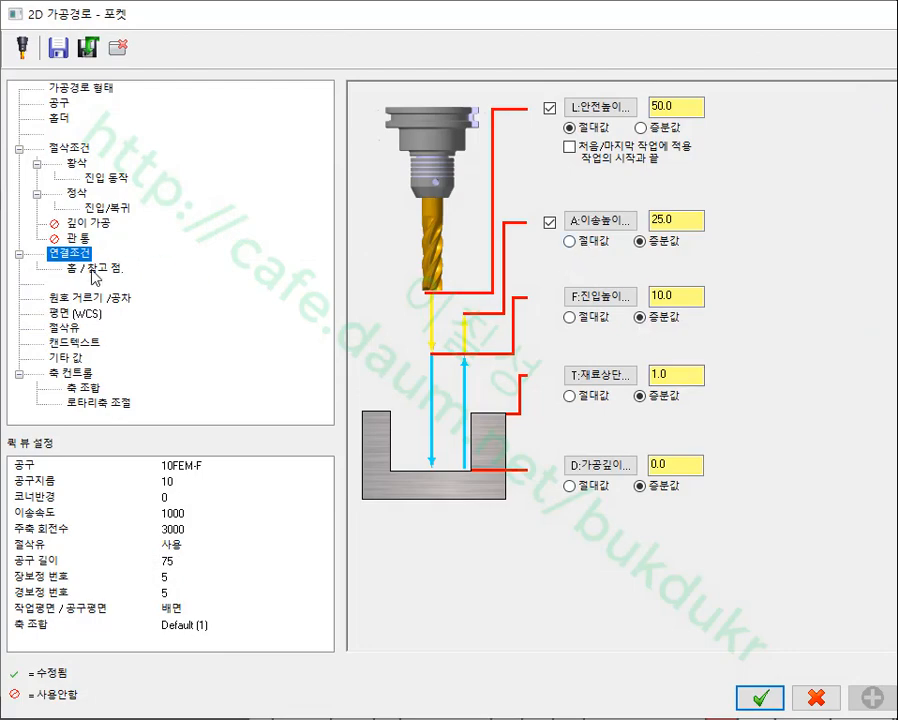
click(80, 315)
click(423, 363)
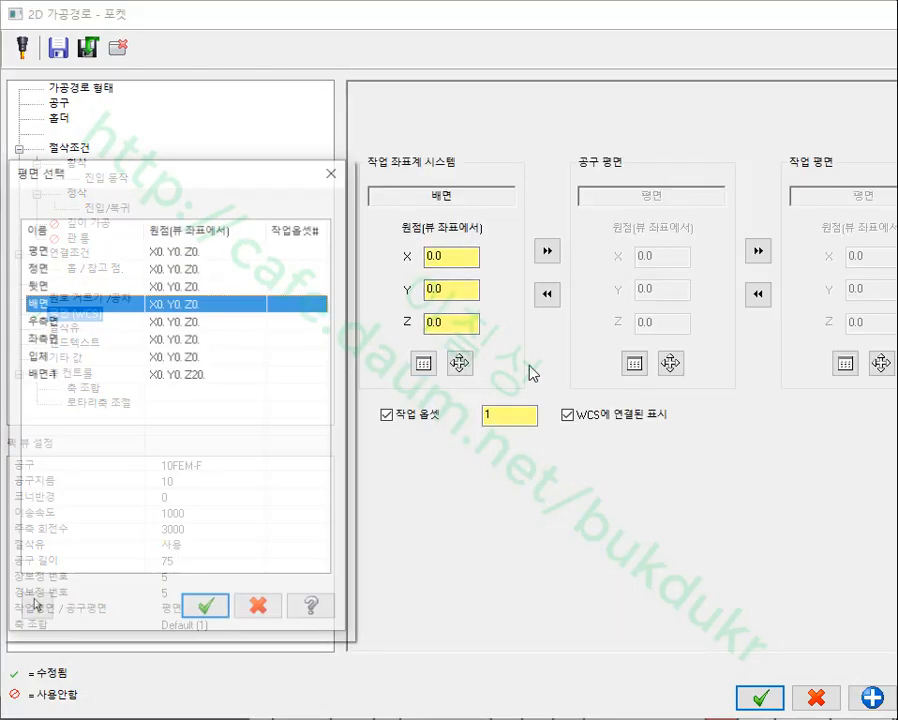
click(80, 375)
click(206, 612)
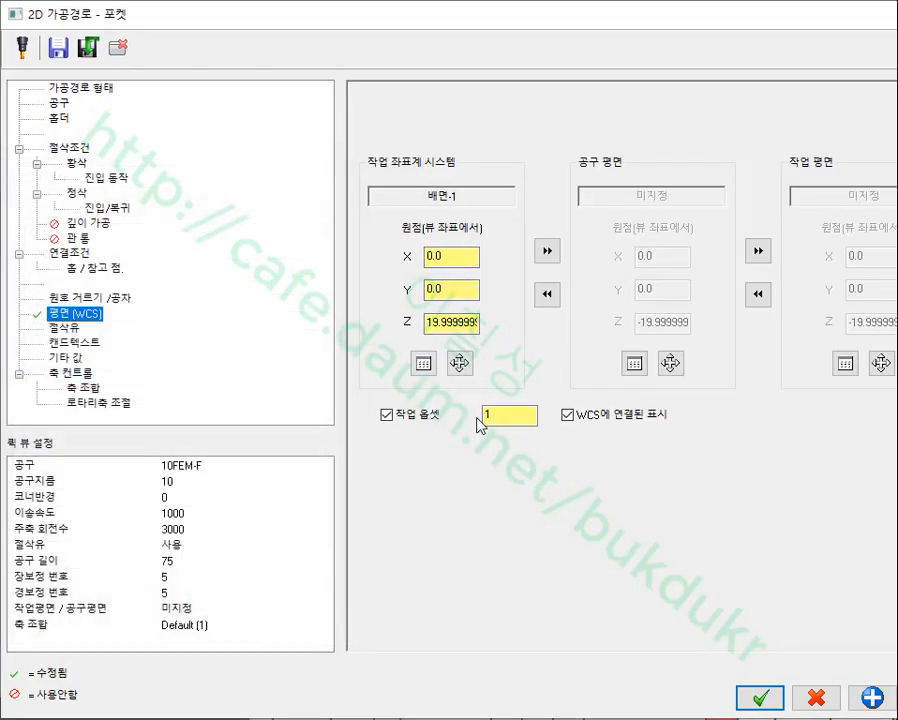
click(547, 252)
click(752, 254)
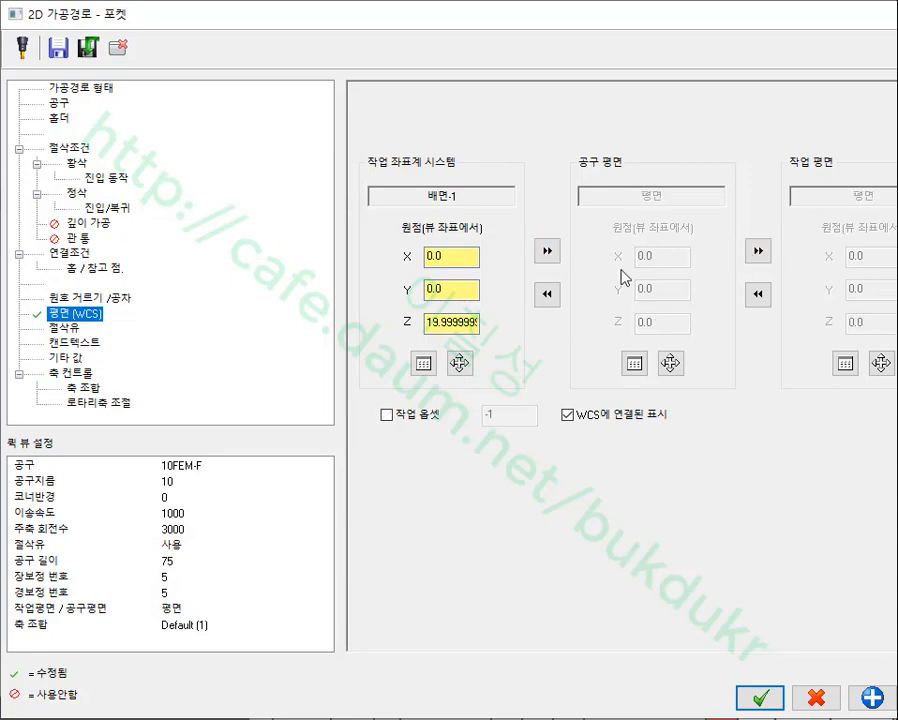
- Check operation 19's linking parameters, accept its changes, and collapse operations 18 and 19 in the toolpath list
click(68, 253)
click(680, 376)
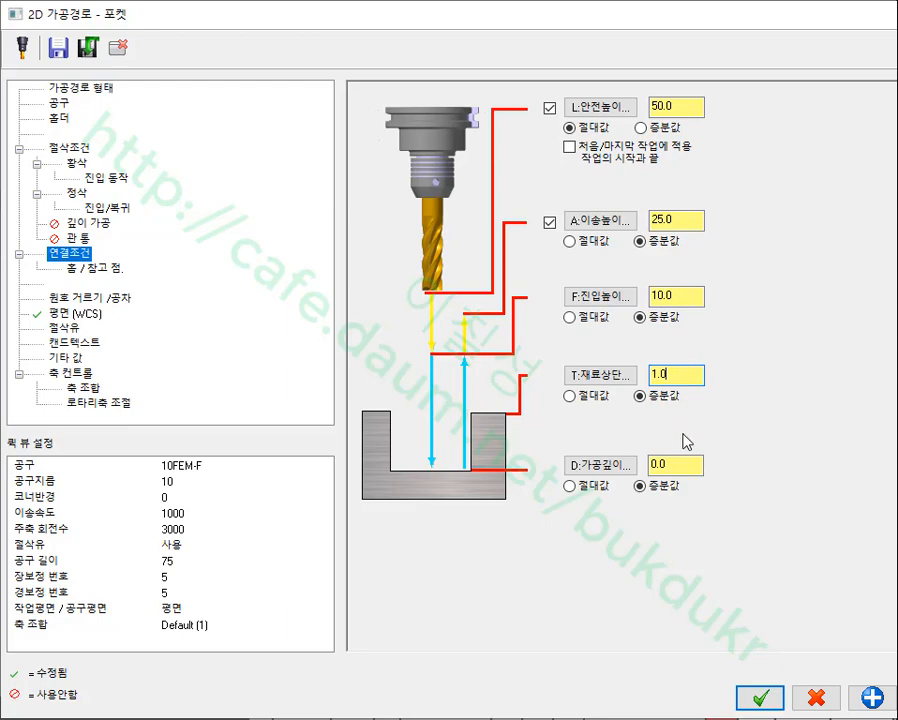
click(760, 697)
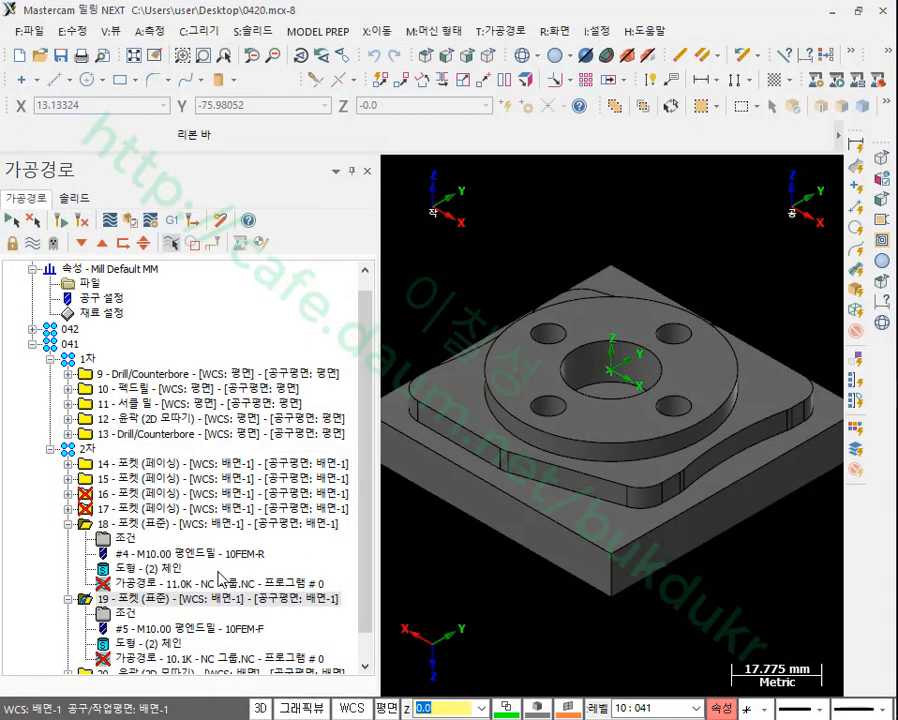
click(68, 523)
click(68, 550)
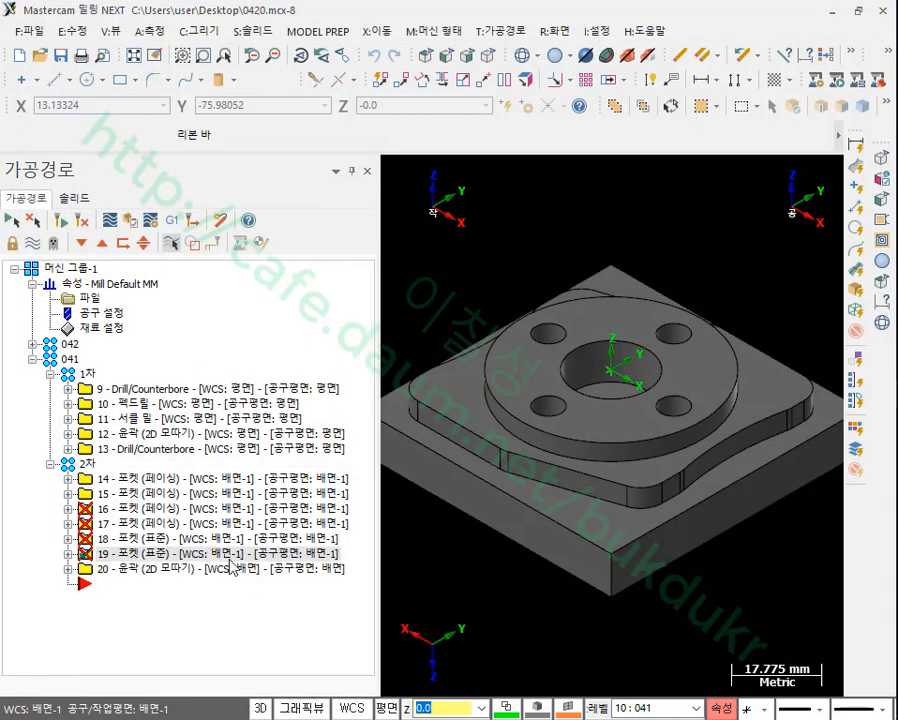
- Assign 배면-1 as the WCS, tool plane and construction plane of 2D chamfer operation 20, and regenerate all invalid operations
click(68, 568)
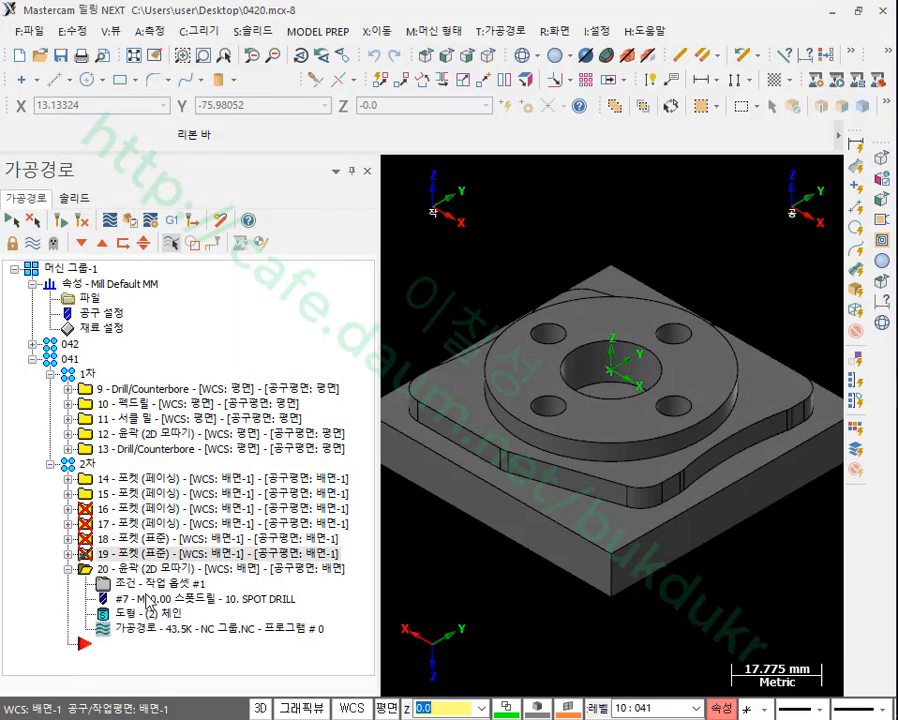
click(131, 588)
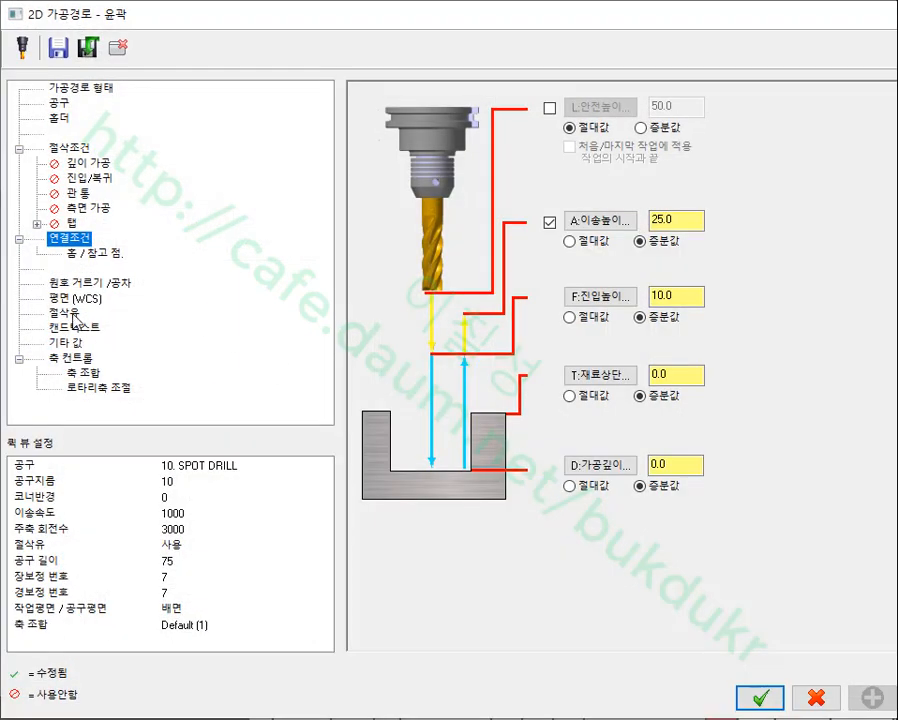
click(75, 299)
click(423, 363)
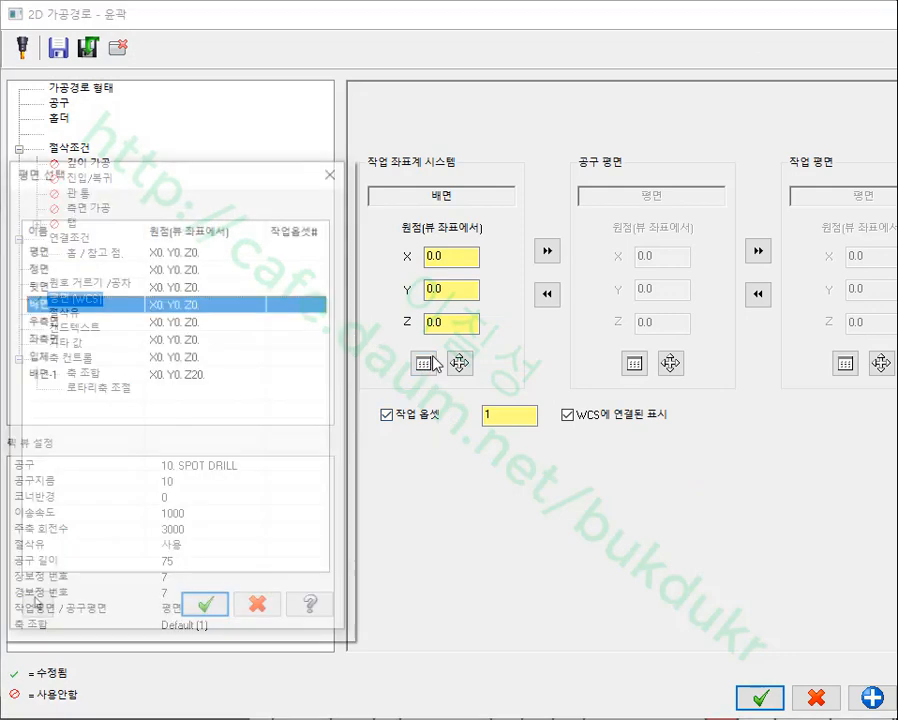
click(56, 375)
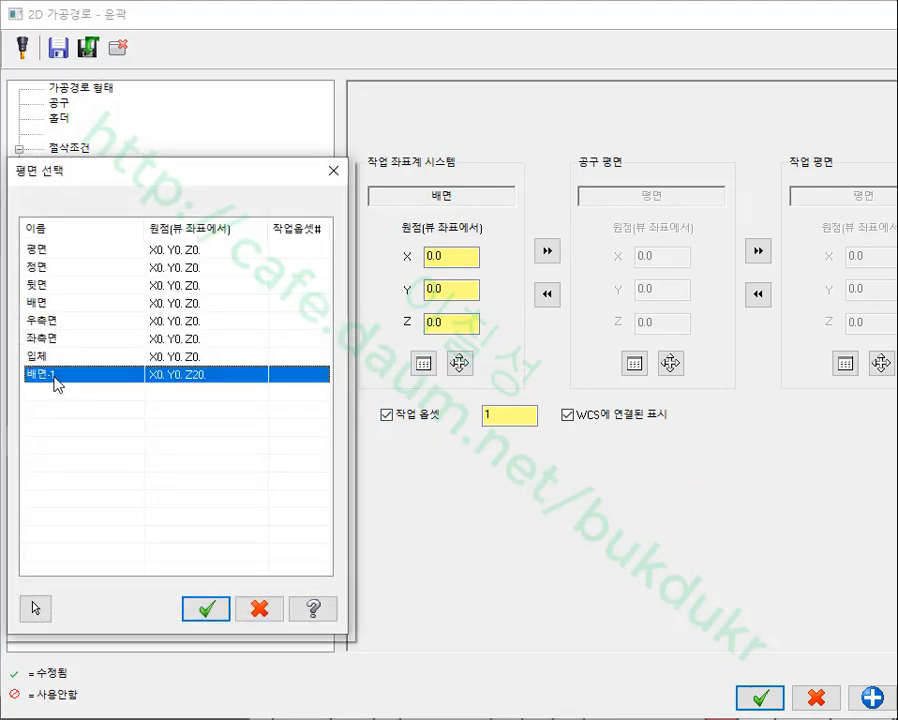
click(207, 608)
click(548, 253)
click(694, 262)
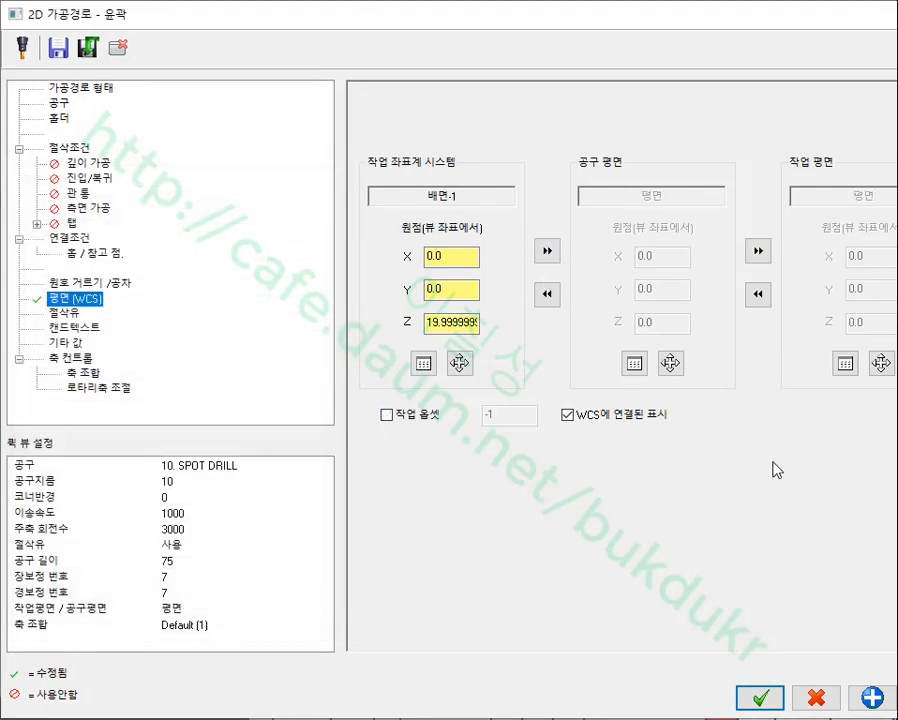
click(760, 697)
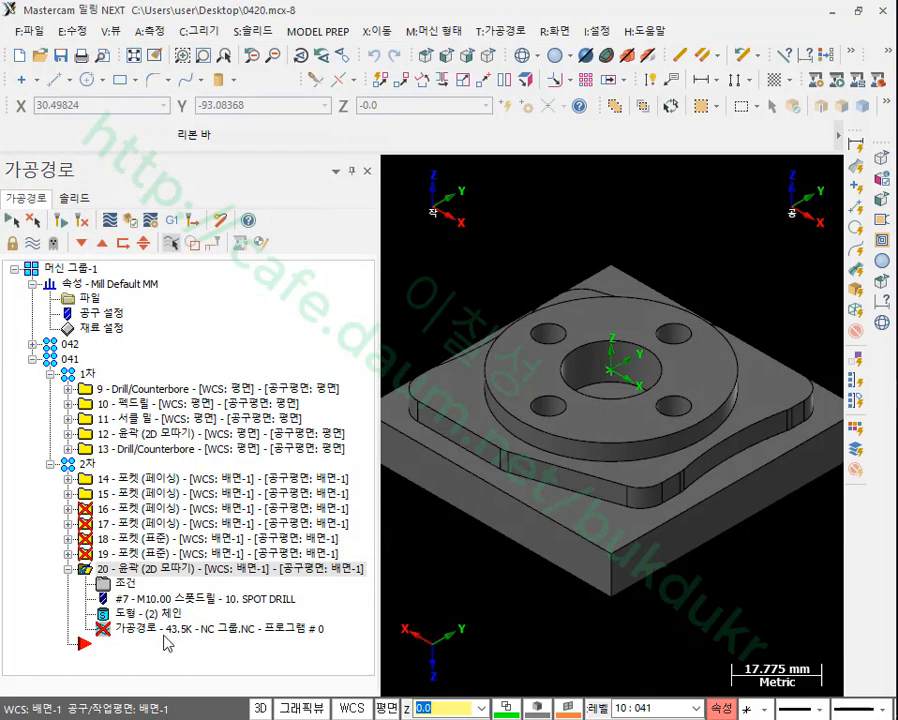
click(68, 568)
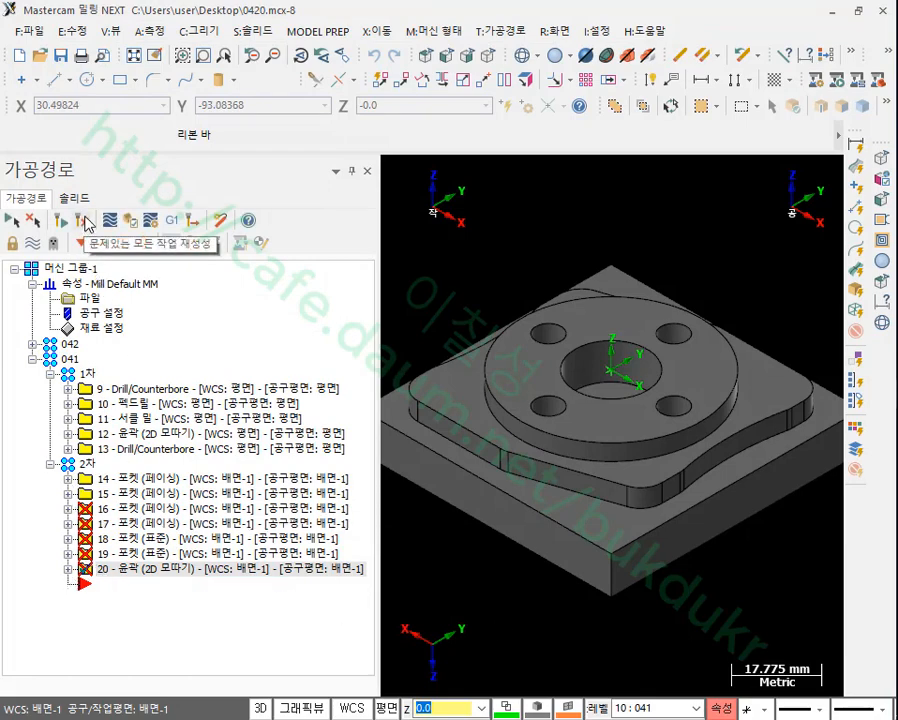
click(87, 222)
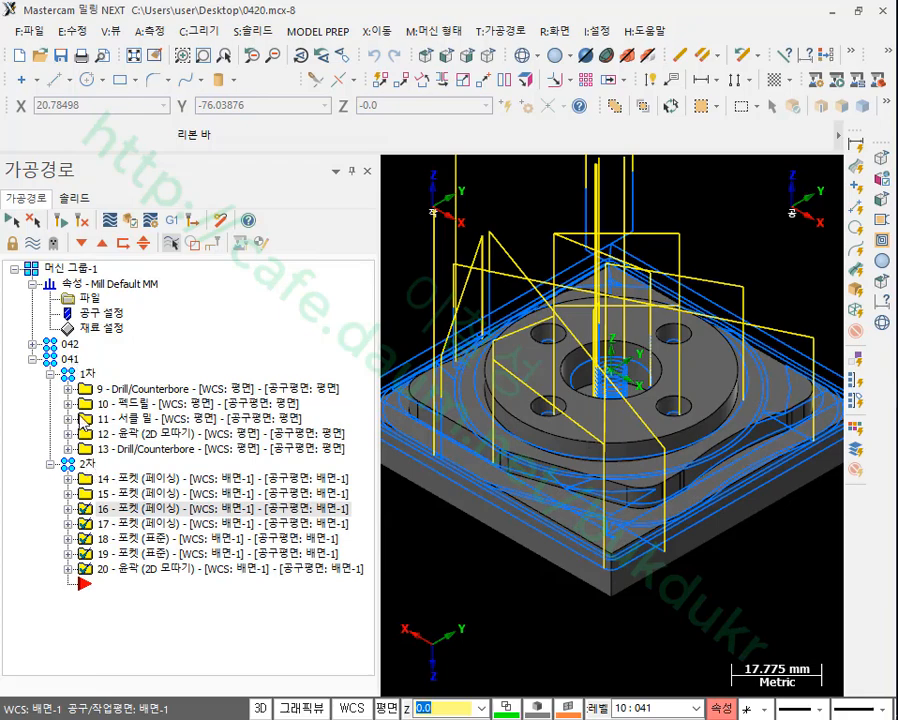
- Verify all operations of group 041 in the Mastercam Simulator, inspect the machined part, and close the simulator
click(70, 360)
click(131, 220)
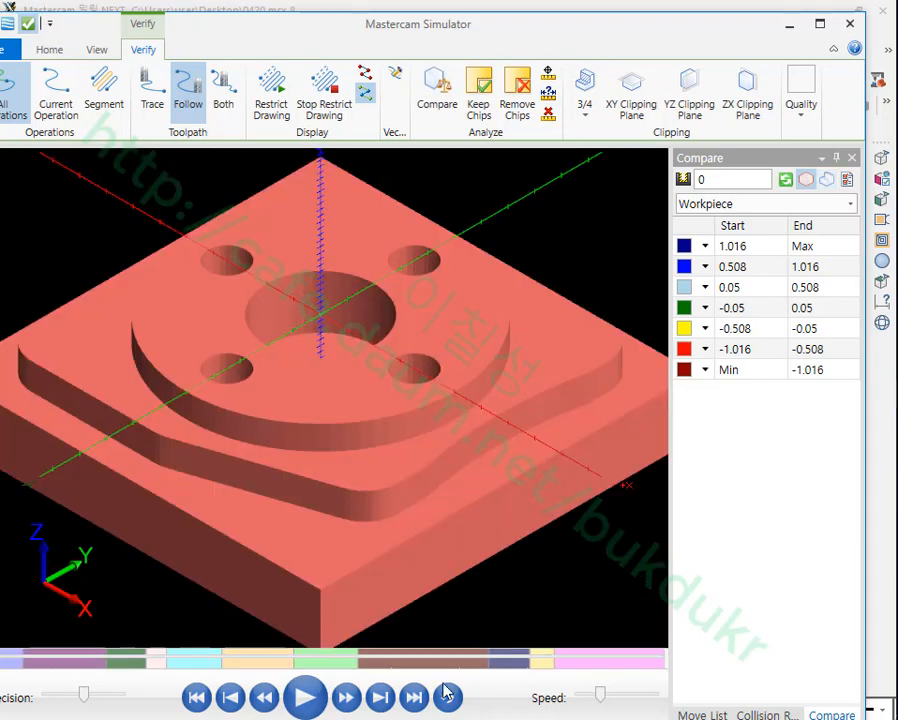
click(305, 697)
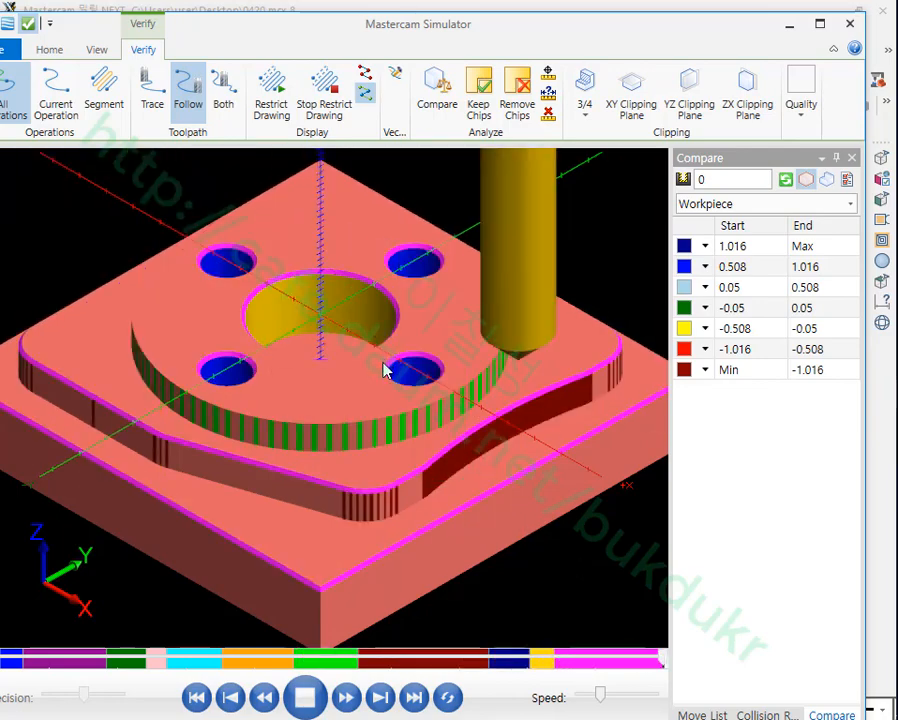
middle_drag(374, 401, 397, 402)
scroll(388, 434, down, 1)
scroll(376, 406, up, 2)
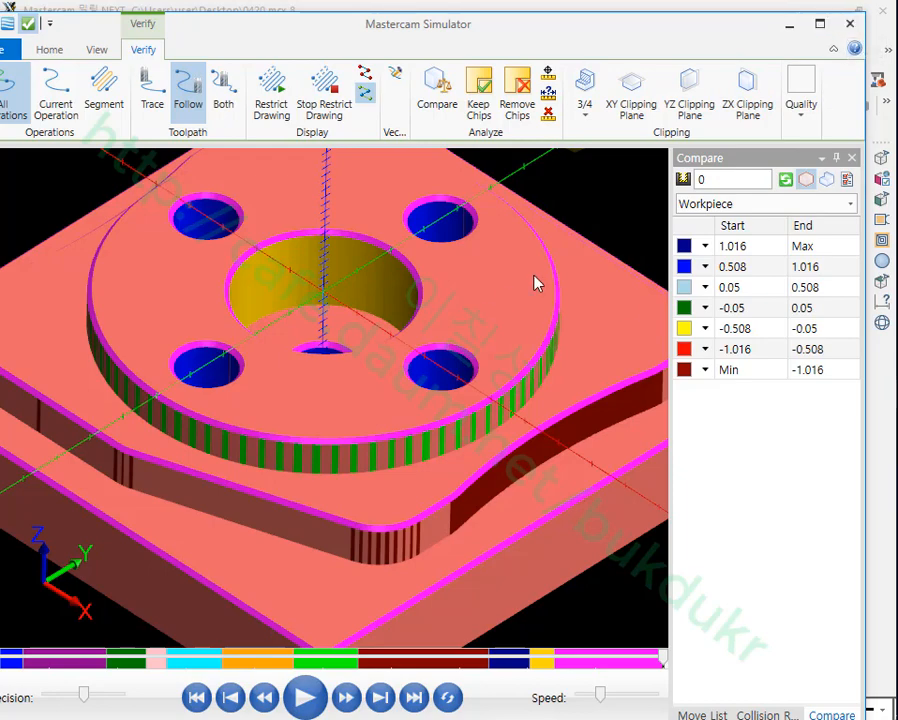
click(850, 22)
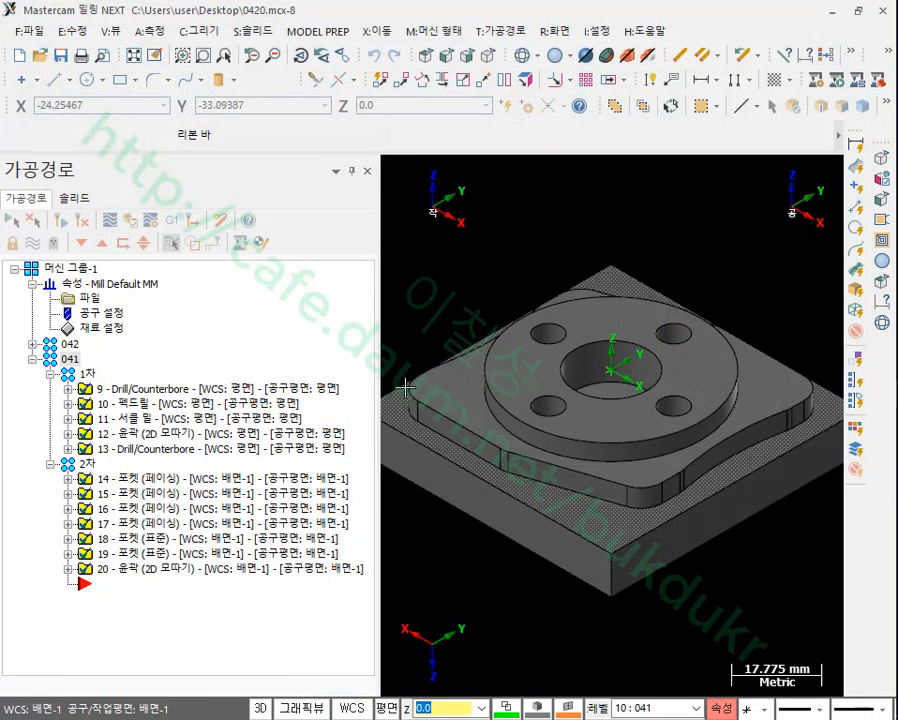
- Post only the 2차 group's operations, overwriting the existing NC file, and reload NC 그룹.NC in CIMCO Edit
click(88, 465)
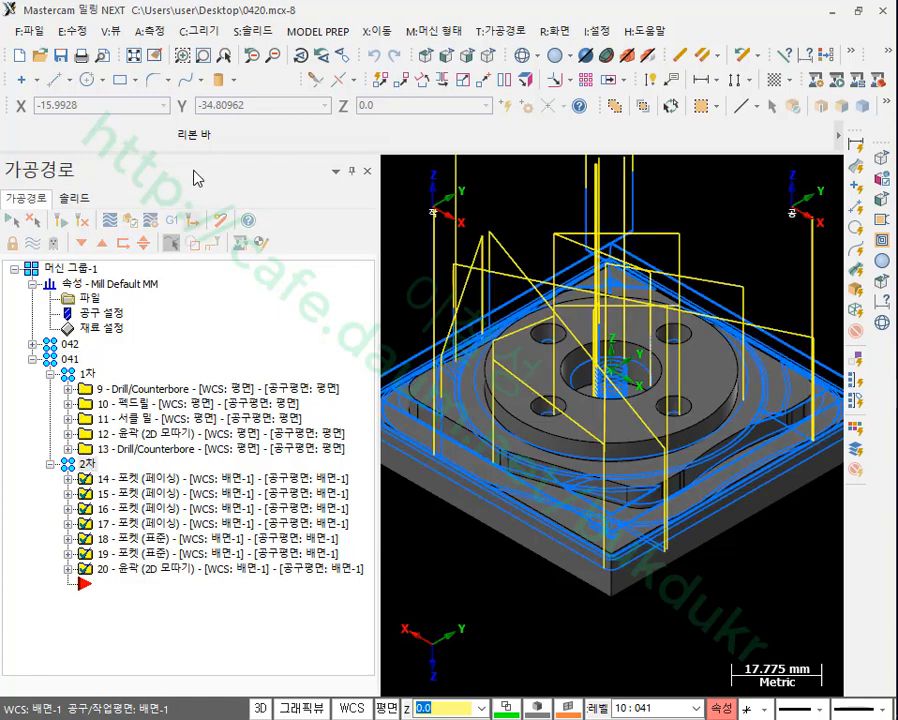
click(173, 220)
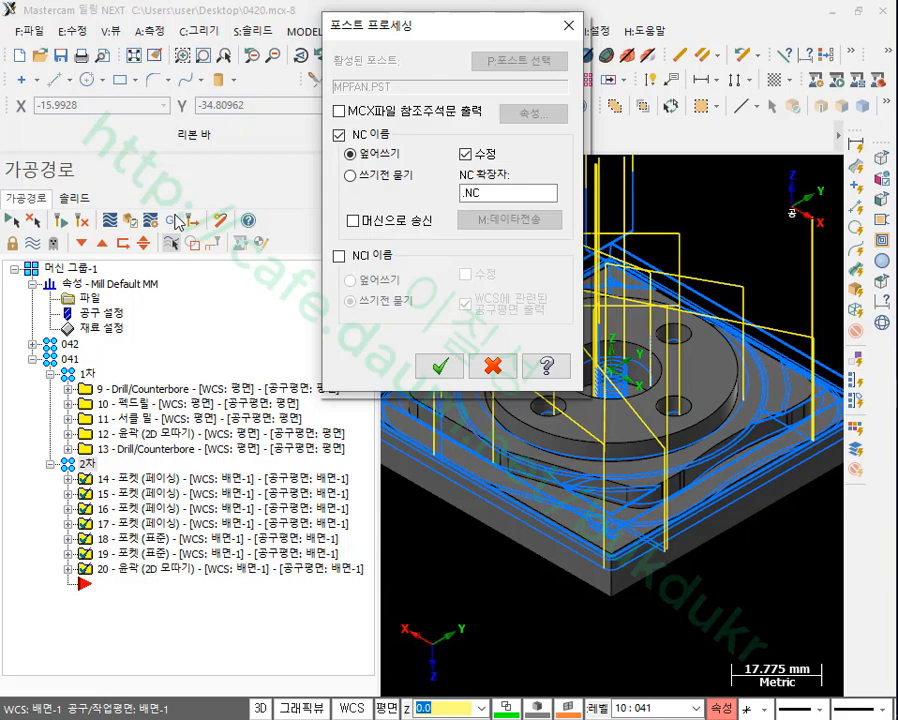
click(447, 370)
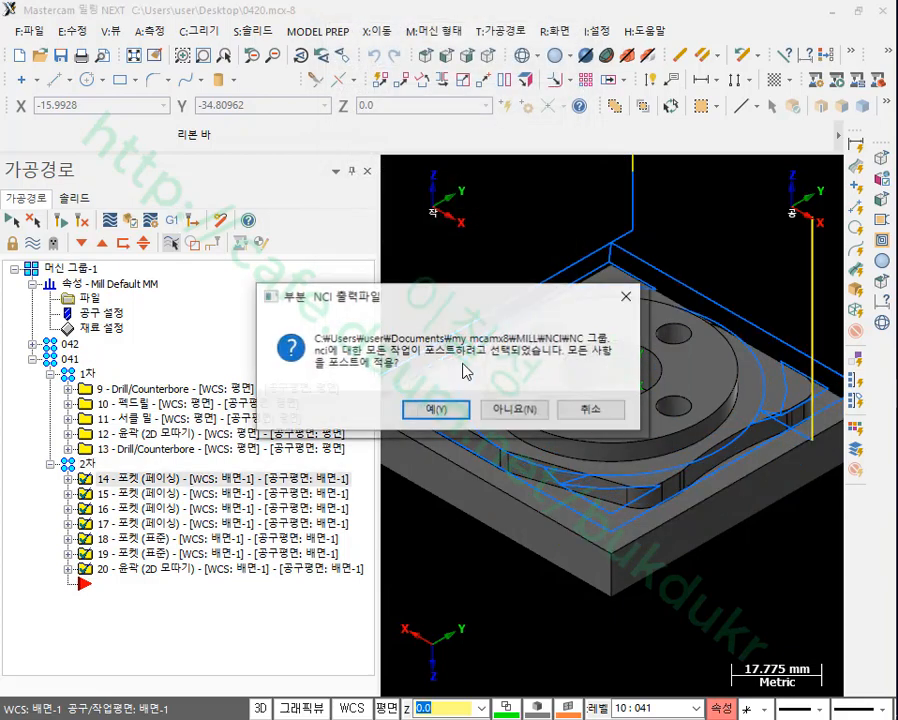
click(528, 409)
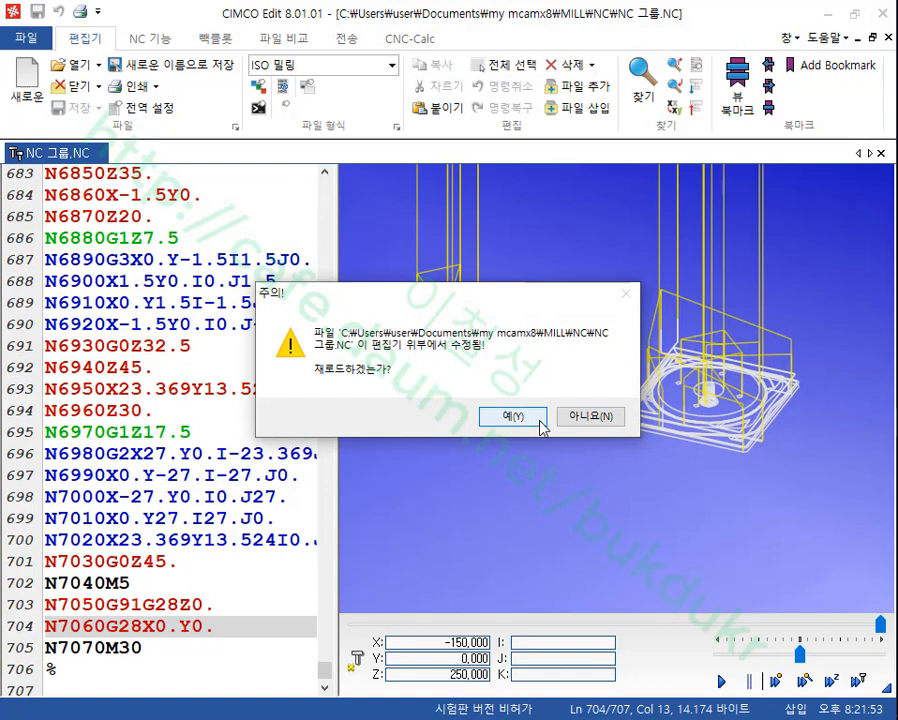
click(485, 421)
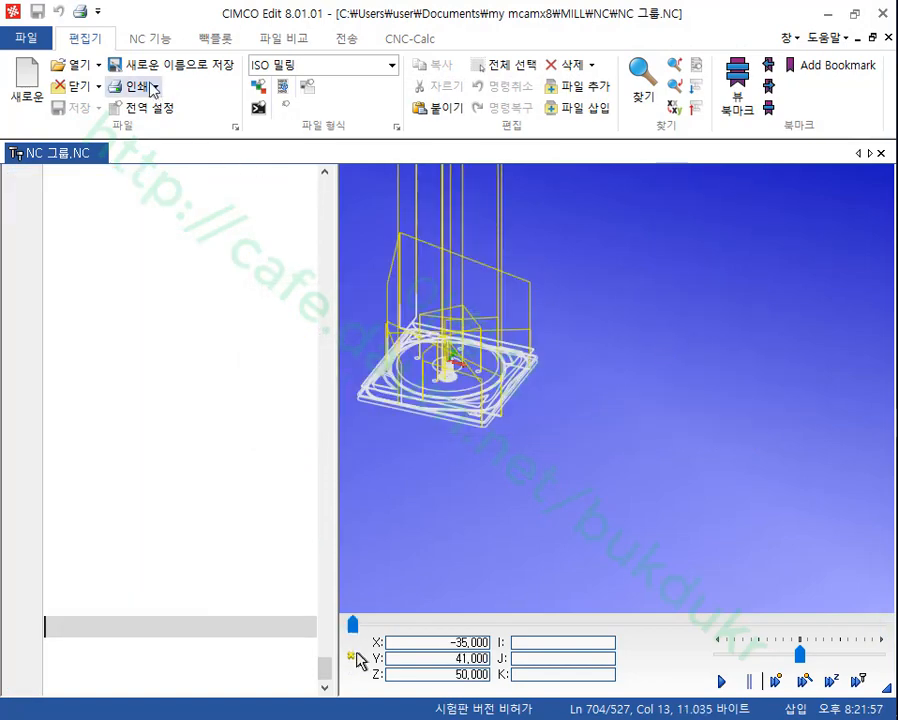
- Examine the backplotted toolpath from the side and in perspective, checking its depths relative to the origin
click(181, 38)
click(226, 40)
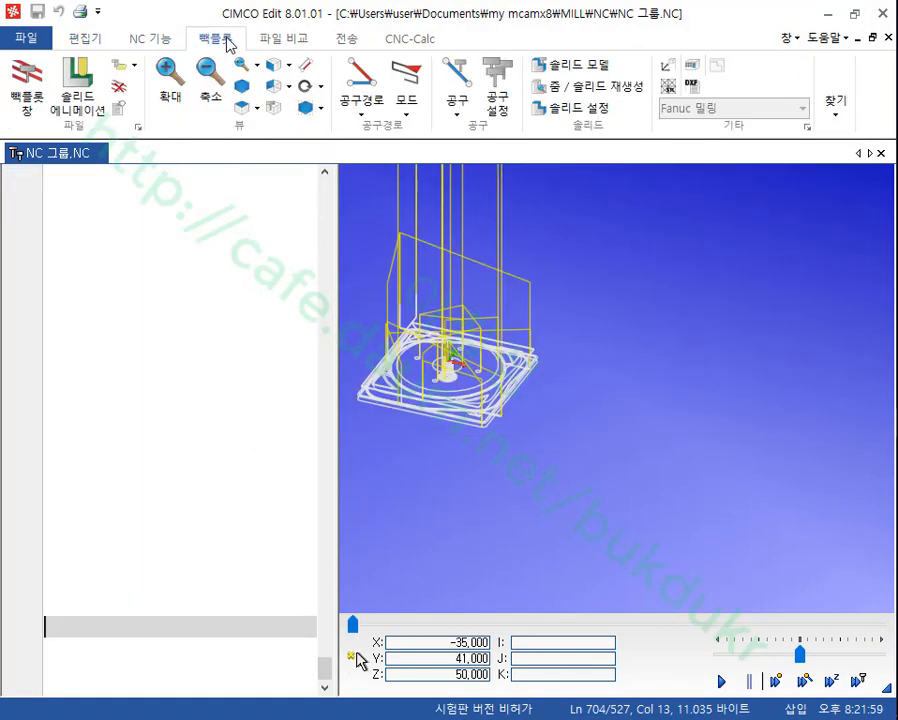
click(276, 70)
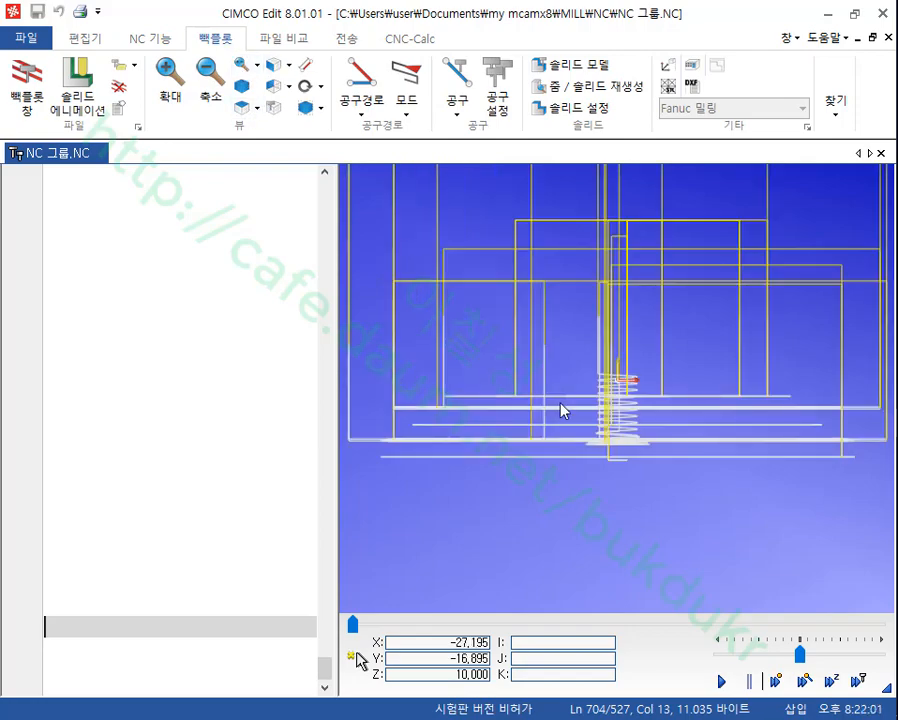
scroll(590, 409, up, 5)
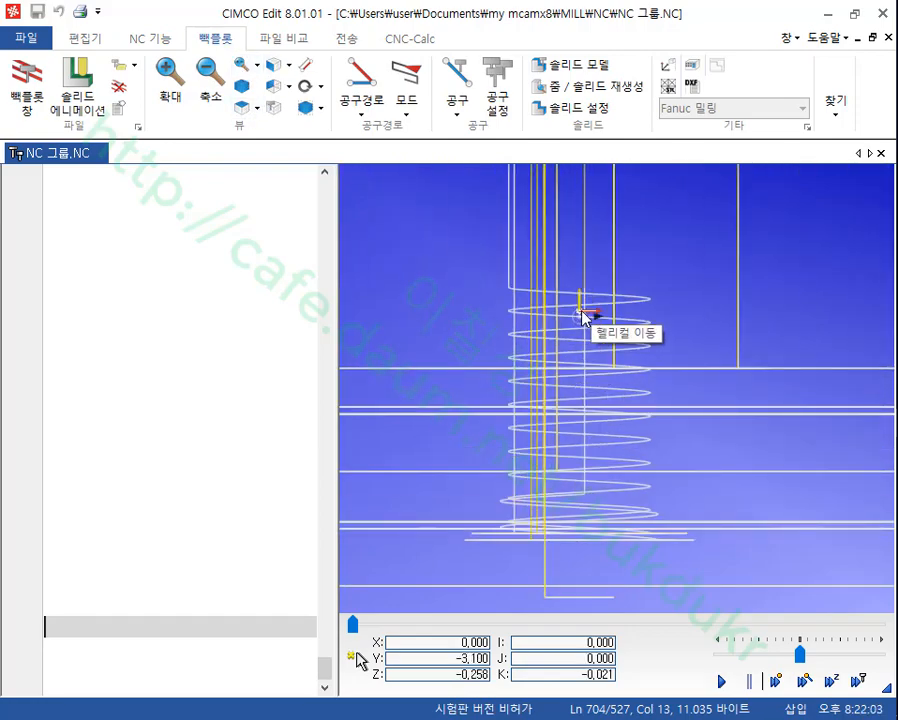
scroll(585, 318, down, 5)
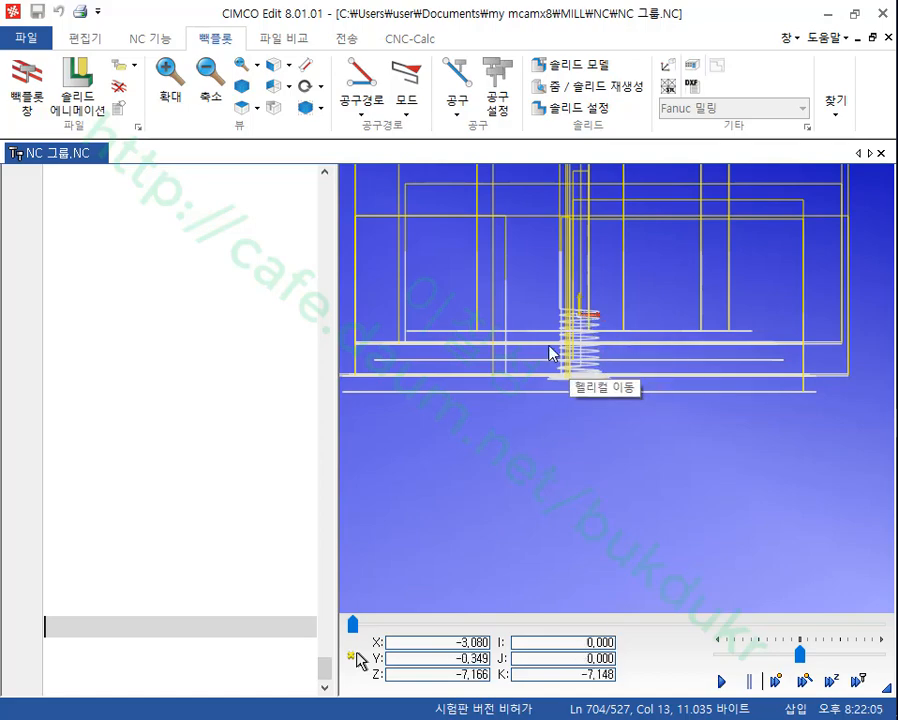
drag(551, 353, 590, 515)
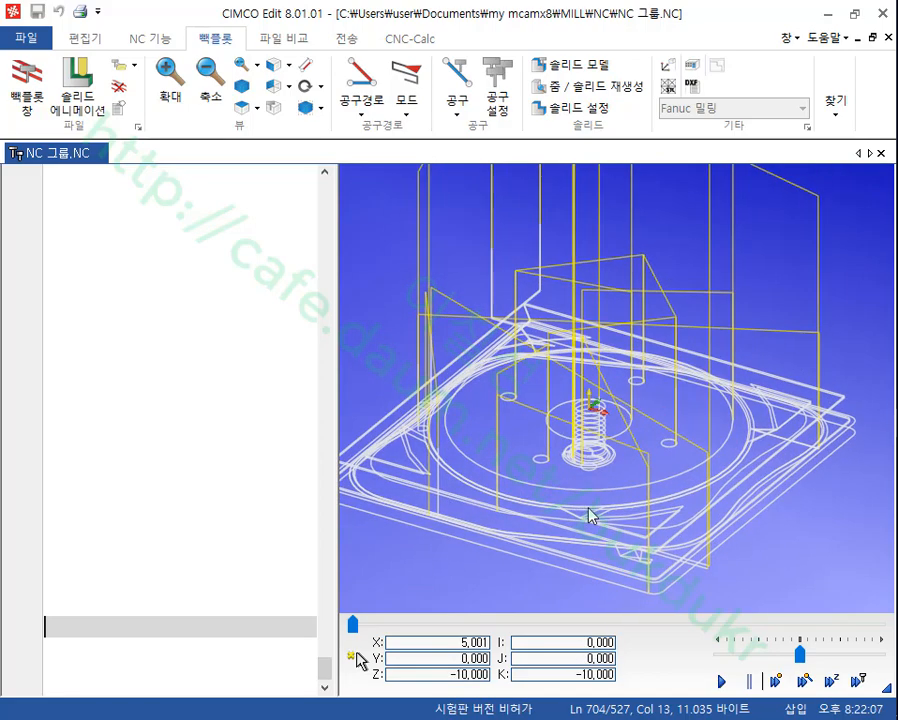
scroll(624, 524, up, 1)
scroll(675, 407, down, 1)
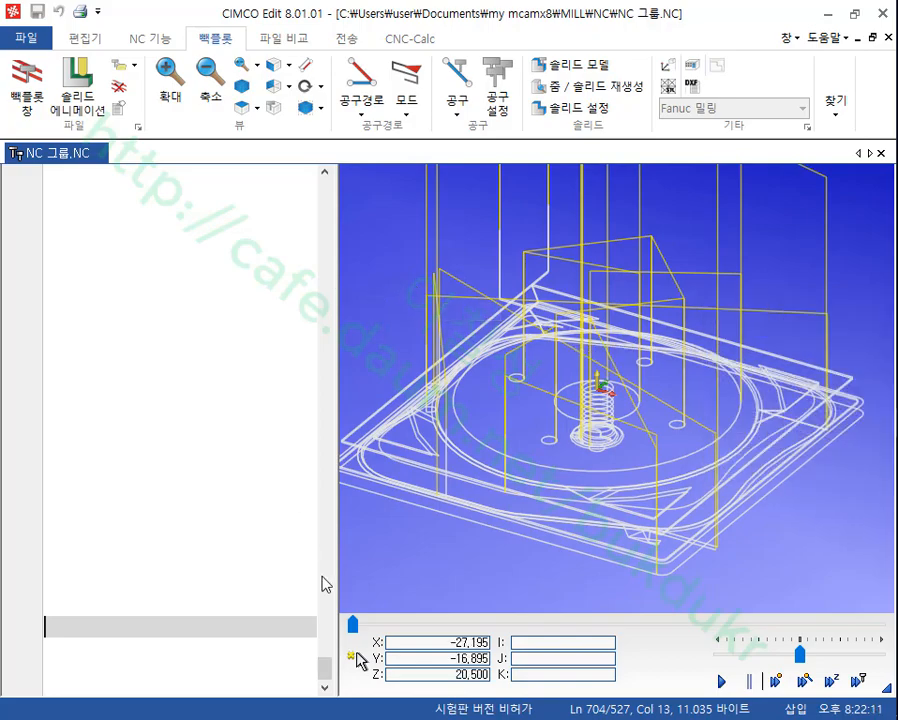
- Go to the start of the NC program, check the work offset code in block N130, and return to Mastercam
drag(324, 666, 334, 176)
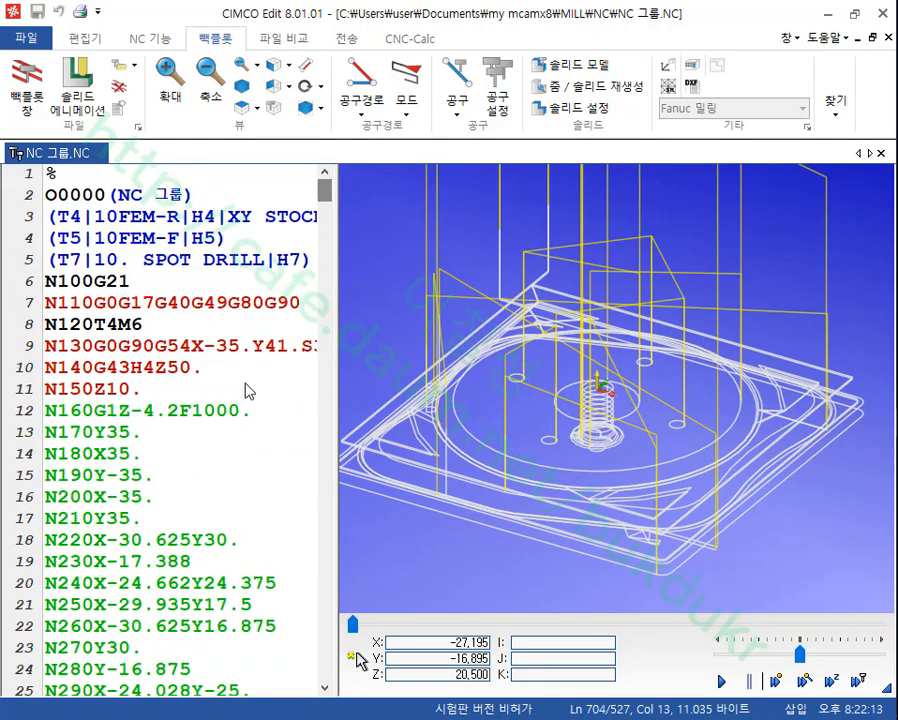
click(249, 391)
click(191, 347)
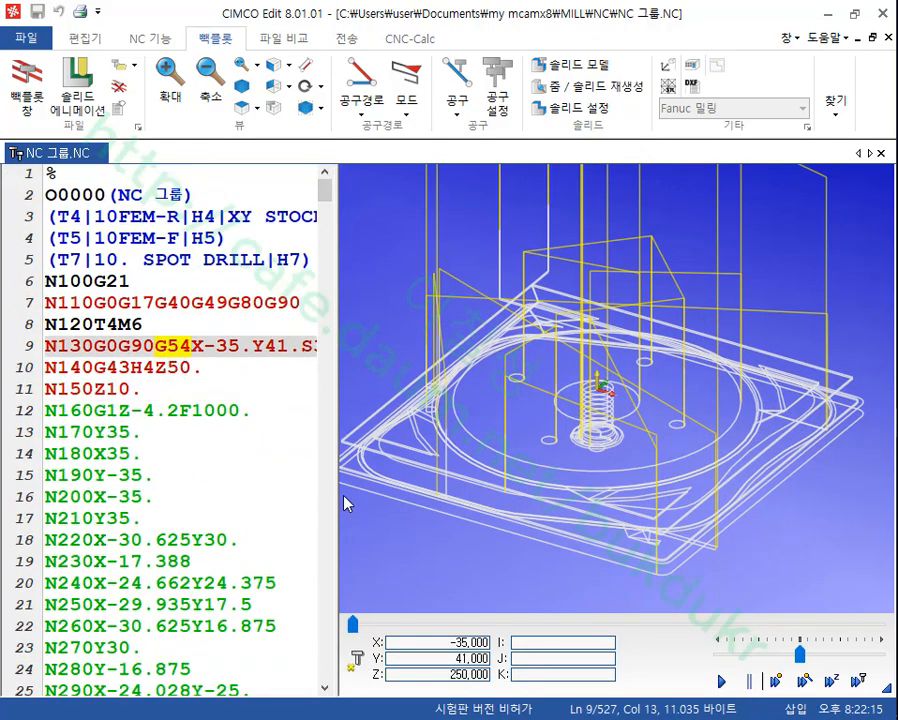
click(240, 328)
click(831, 12)
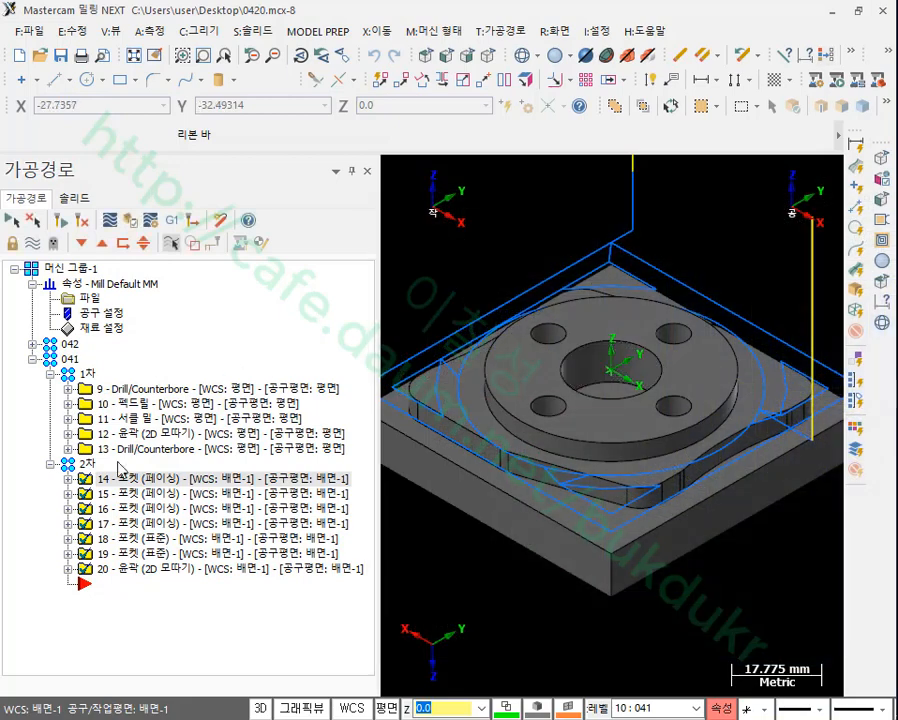
- Check operation 14's parameters entry, and renumber the work offsets of all 2차 operations with an increment of 0
click(69, 479)
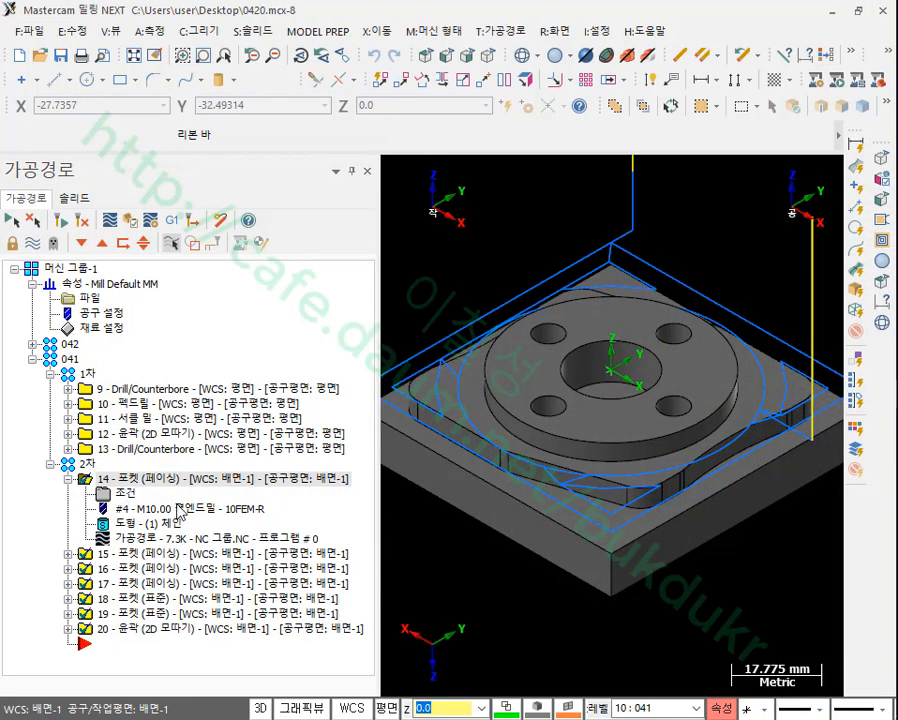
click(69, 479)
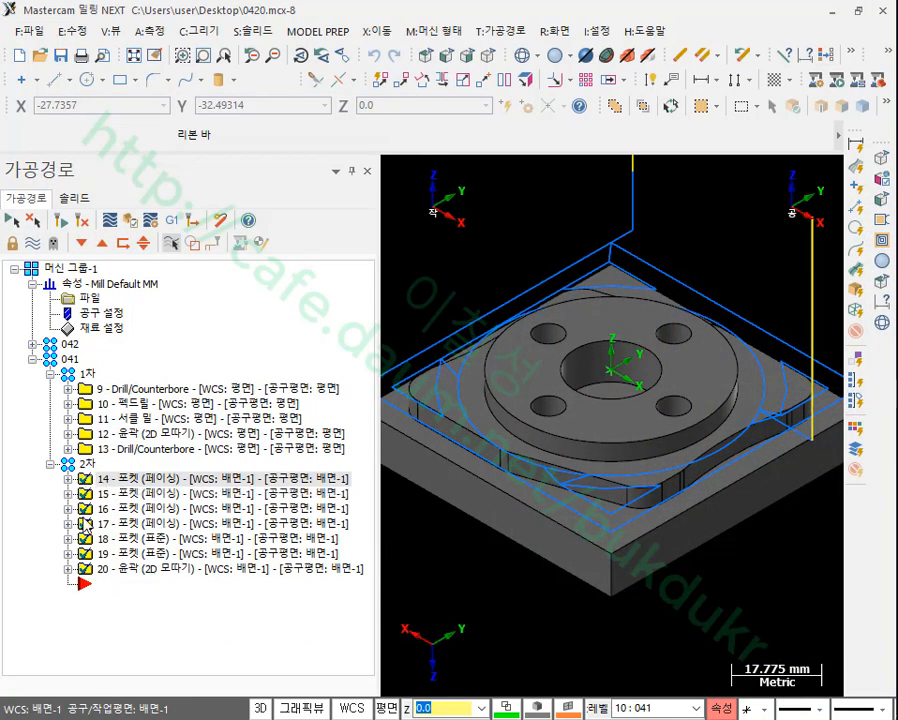
click(86, 465)
right_click(86, 465)
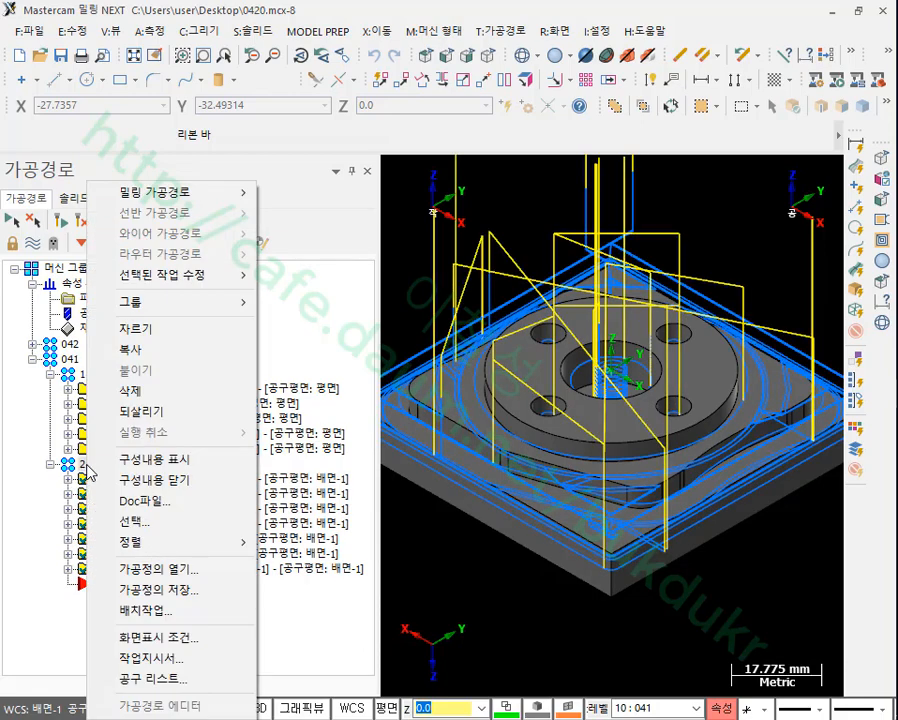
mouse_move(234, 283)
click(330, 363)
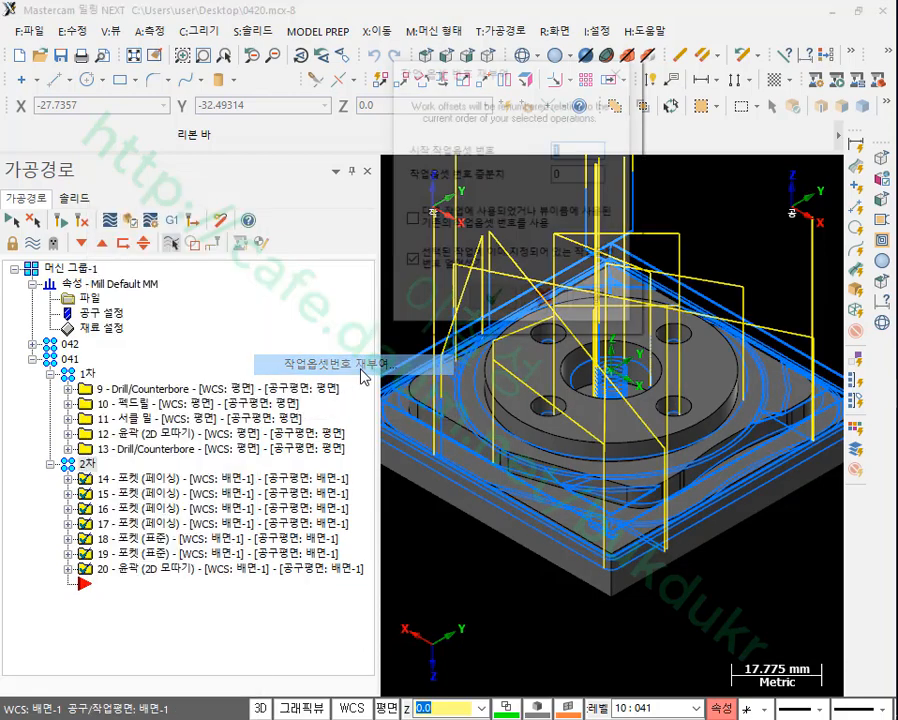
click(493, 300)
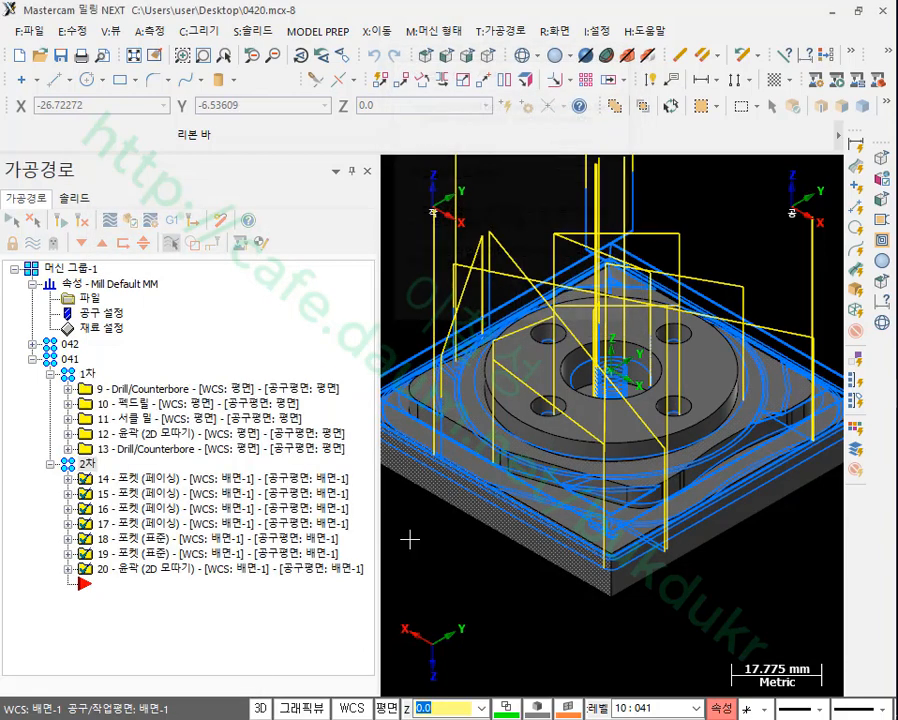
- Post only the 2차 operations again, reload NC 그룹.NC in CIMCO Edit, and inspect the work offset block near its start
click(172, 219)
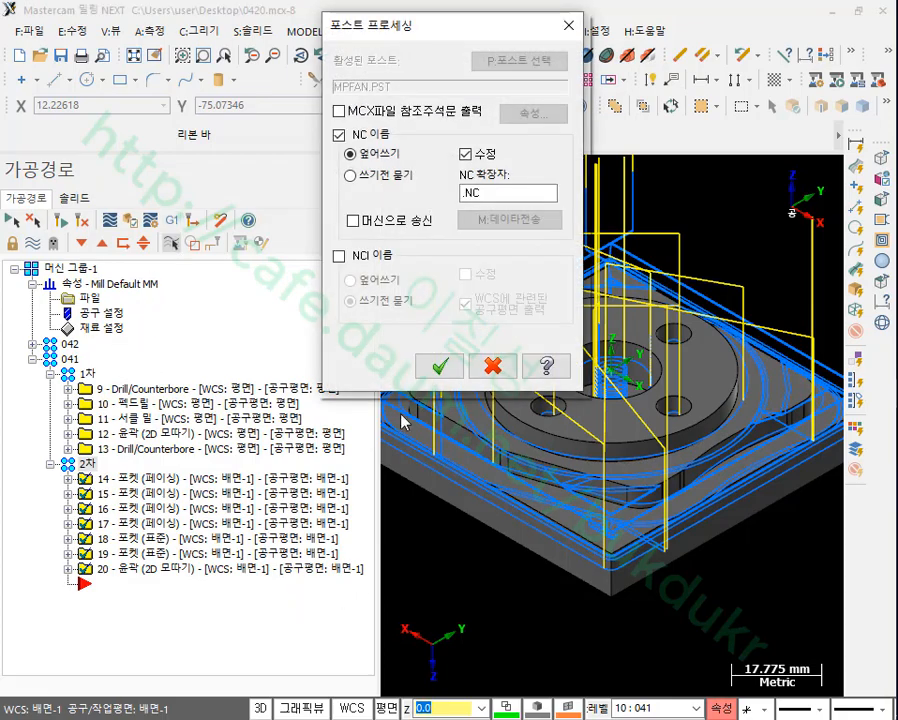
click(448, 367)
click(540, 408)
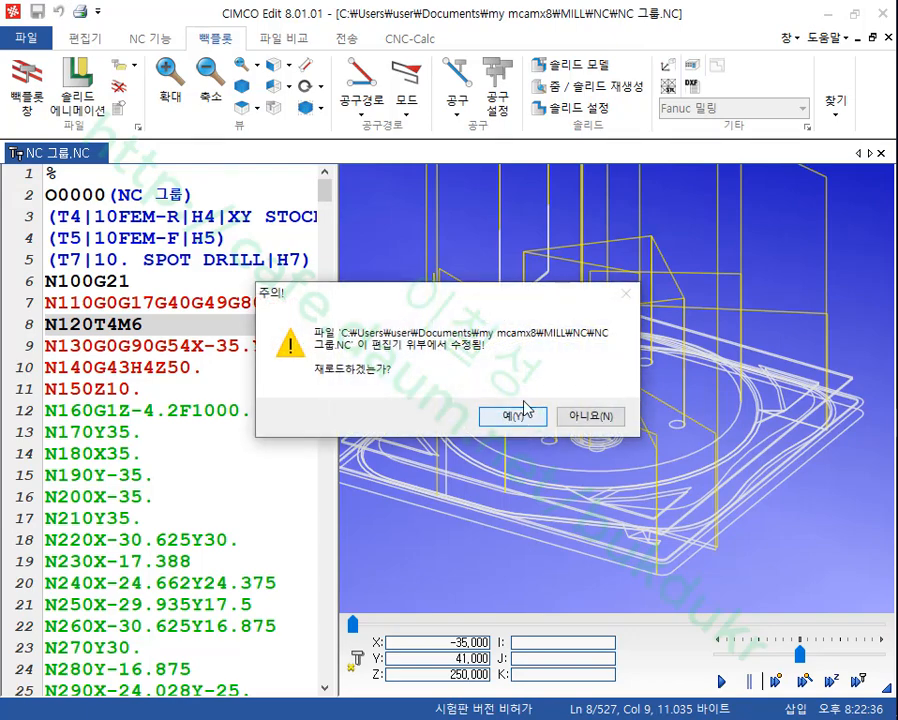
click(516, 416)
click(190, 389)
click(166, 349)
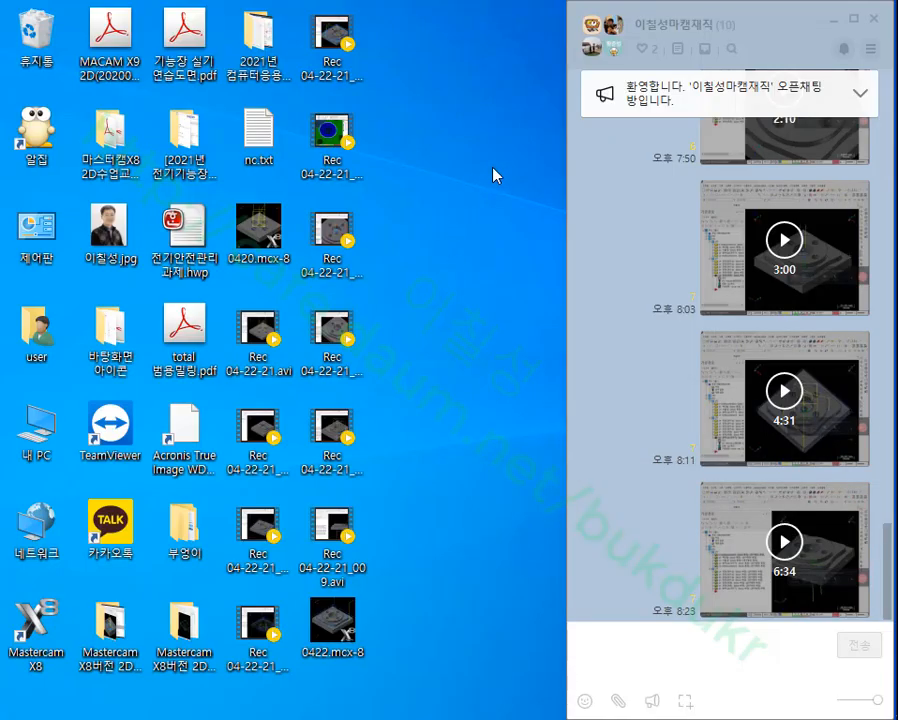
scroll(641, 406, up, 15)
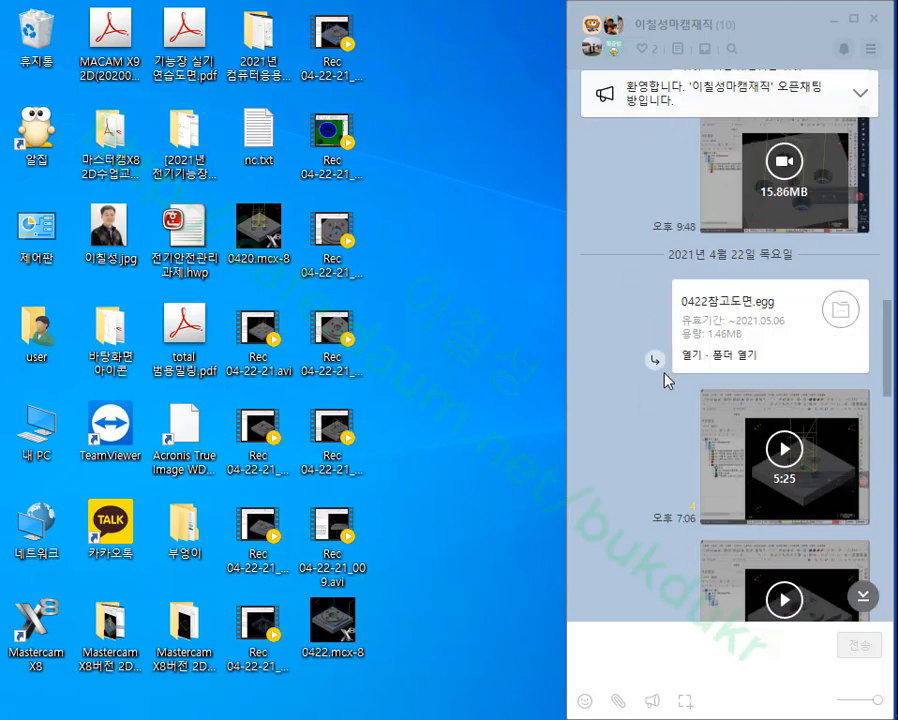
- Open 현장2차원캐드도면 (3).dwg from the 0422참고도면 desktop folder in Mastercam and fit the whole drawing on screen
scroll(705, 444, down, 15)
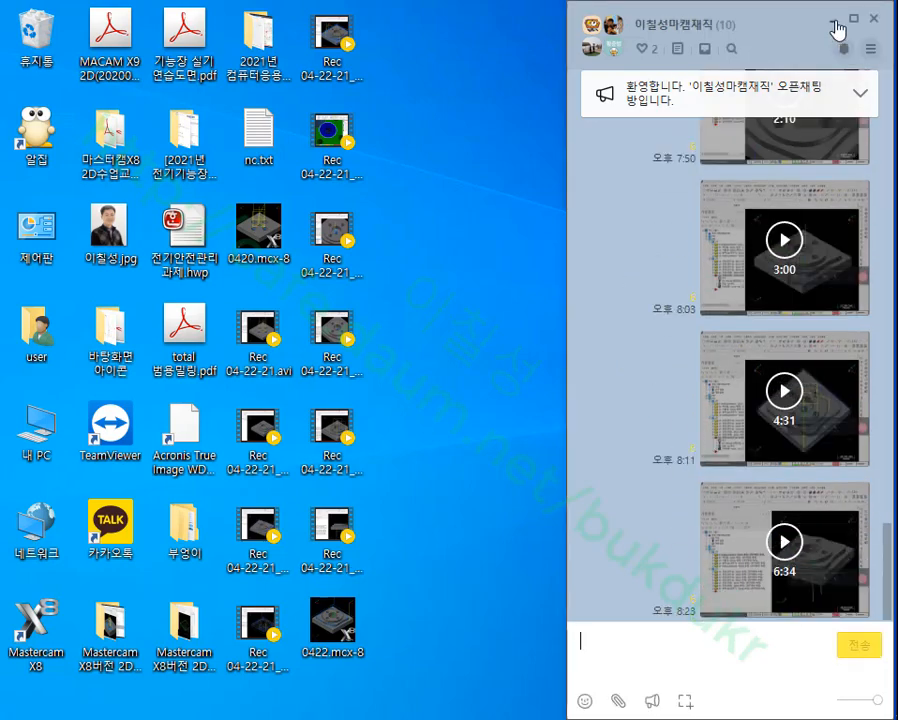
click(831, 20)
double_click(846, 35)
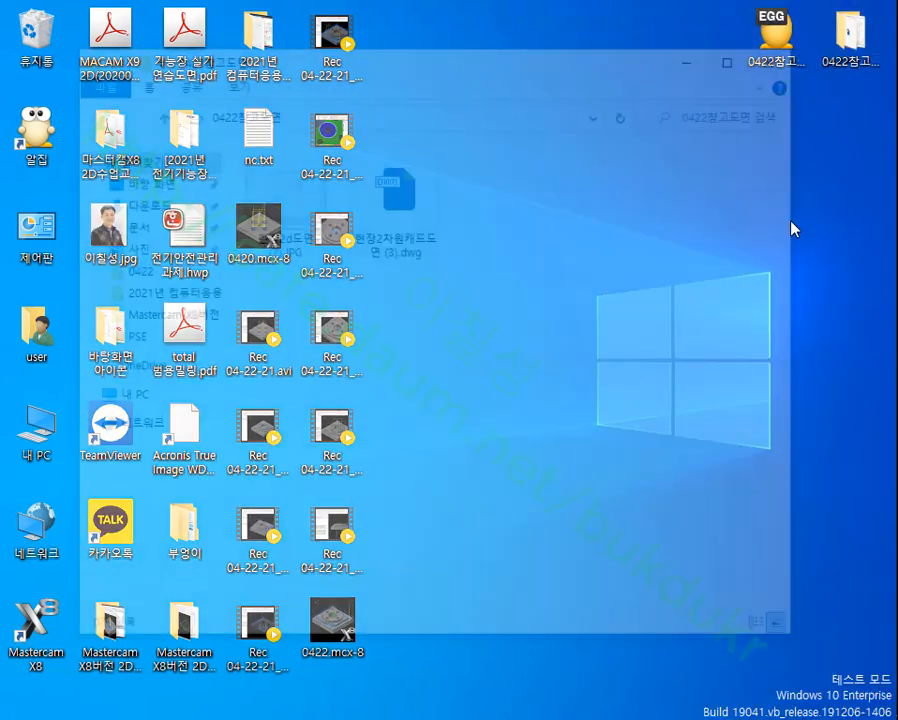
drag(449, 68, 786, 70)
click(790, 235)
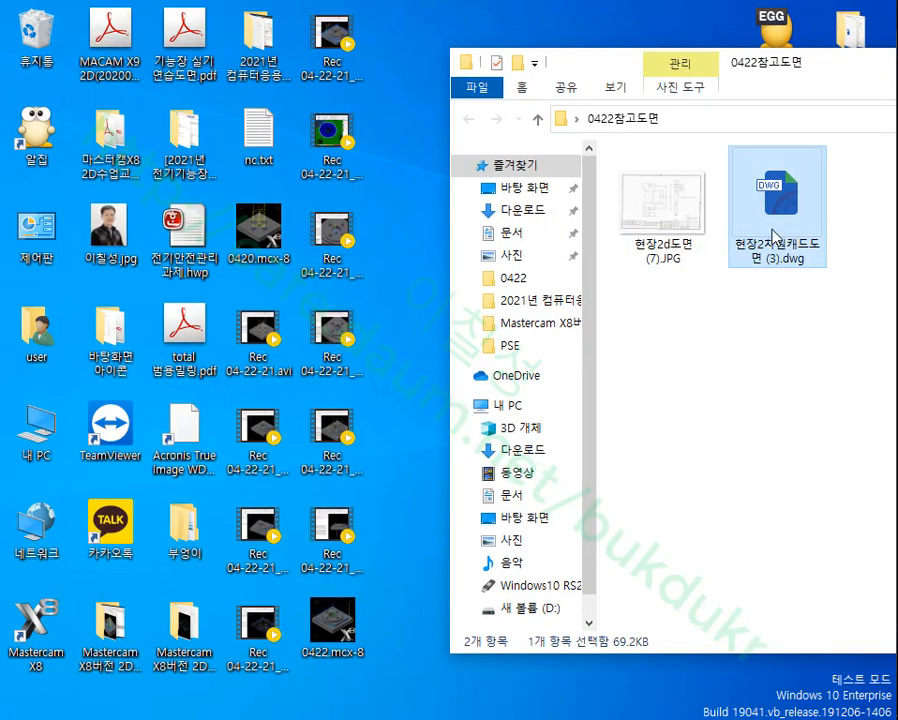
drag(762, 212, 42, 634)
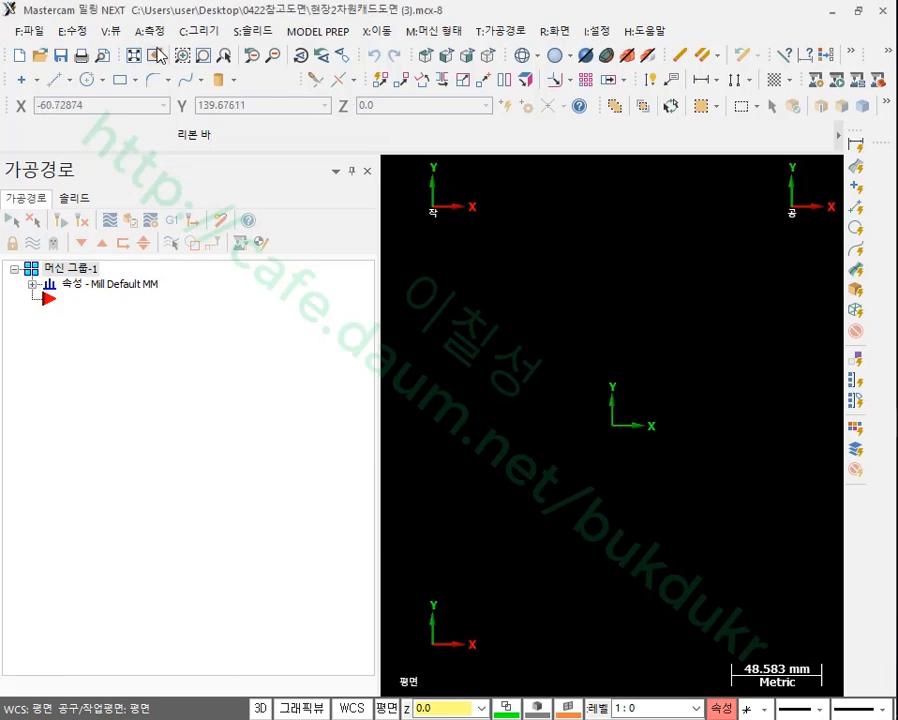
click(137, 55)
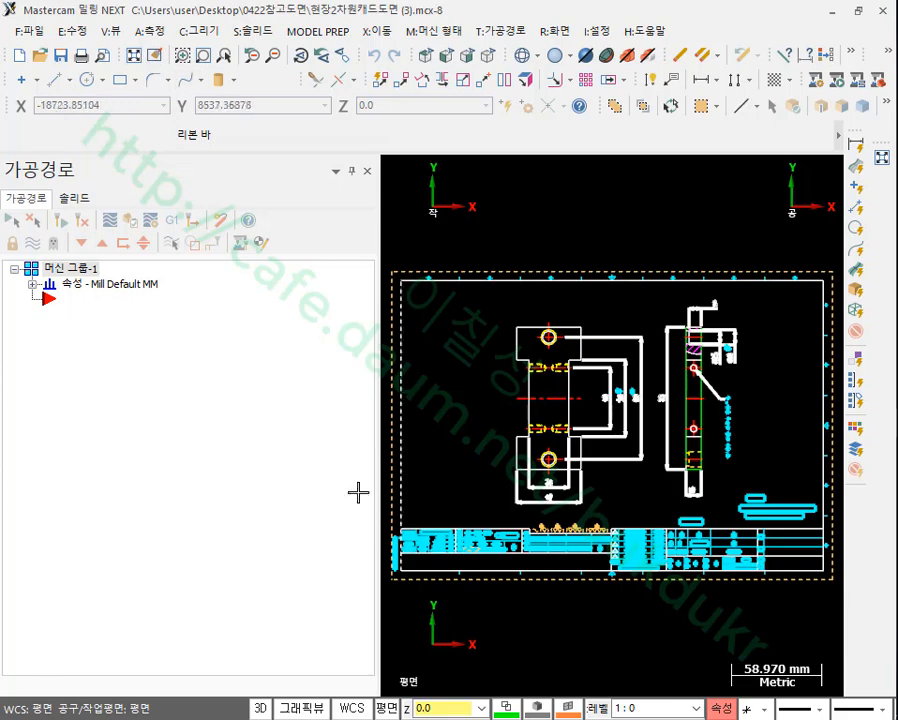
- Enlarge the graphics area and examine the imported drawing's views, dimensions and tolerances, including the vertical 50 dimension
drag(378, 353, 167, 352)
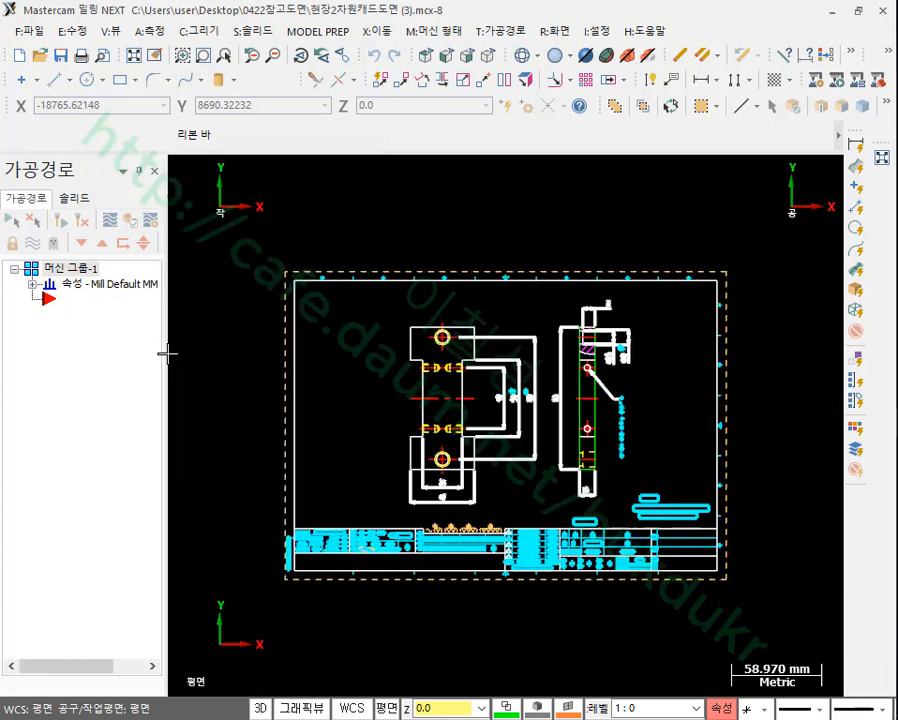
scroll(508, 436, up, 2)
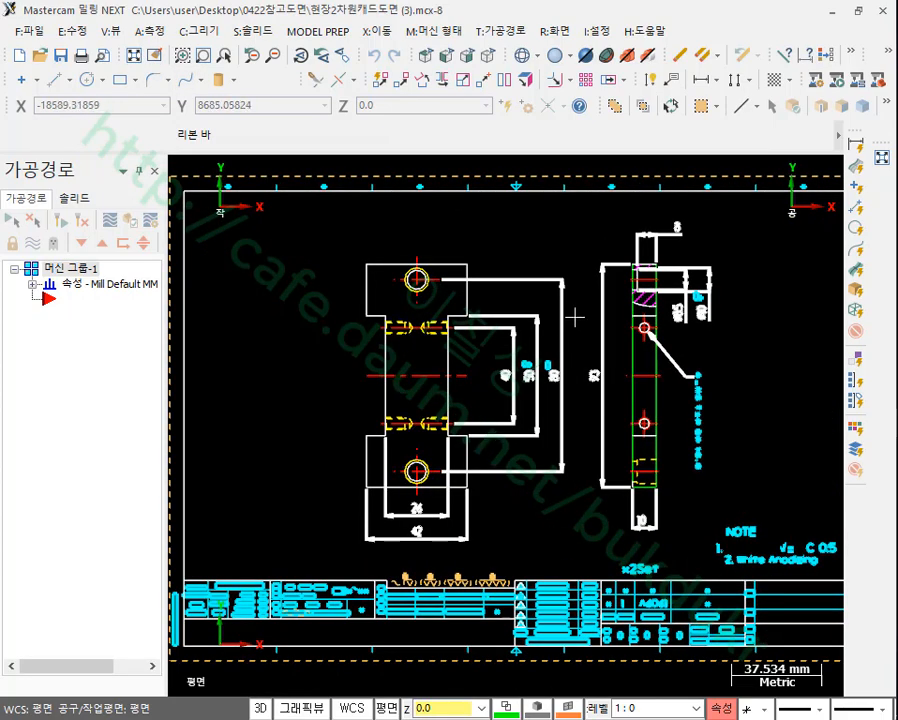
scroll(469, 373, up, 3)
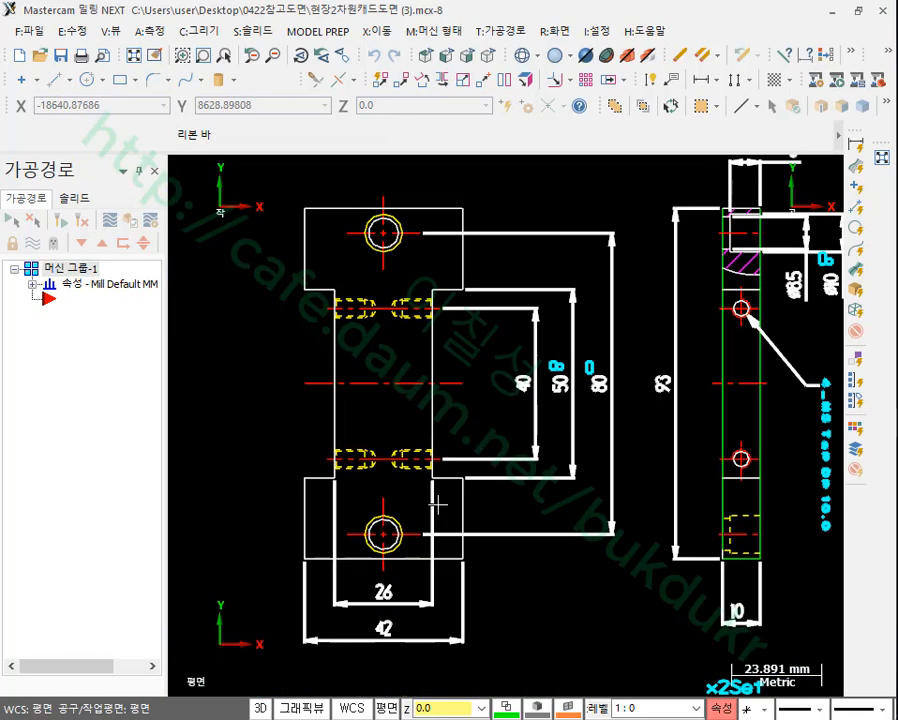
scroll(487, 389, down, 2)
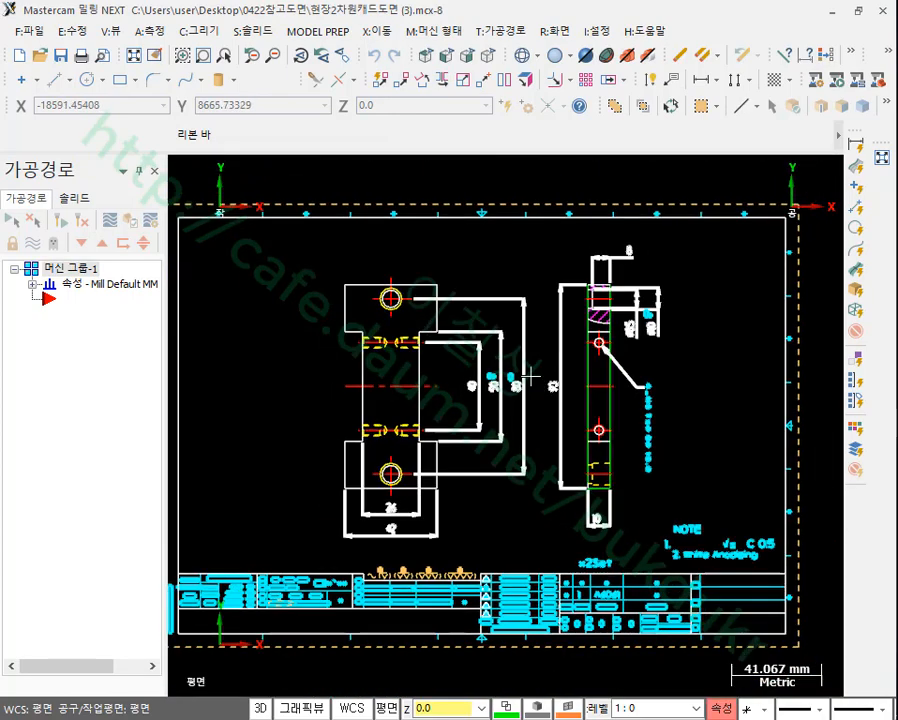
scroll(332, 422, up, 2)
scroll(503, 396, down, 1)
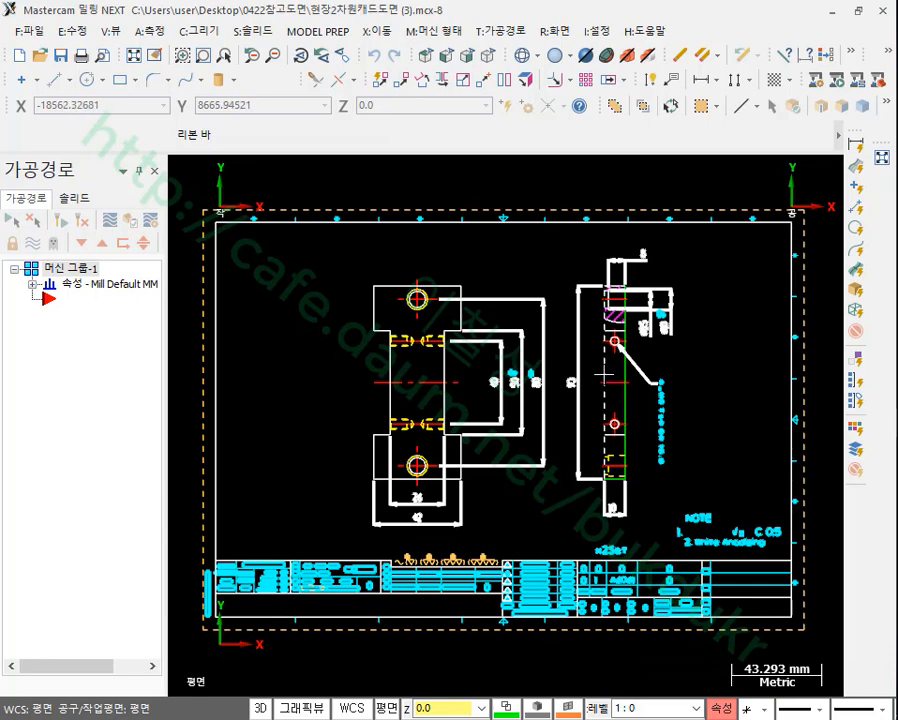
scroll(497, 415, up, 8)
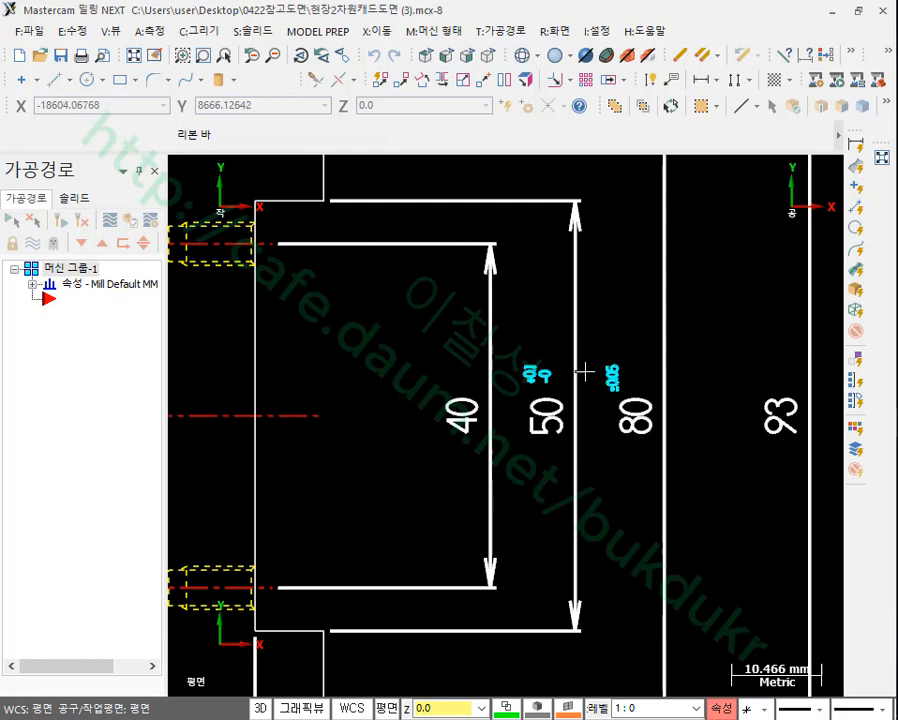
scroll(588, 368, down, 4)
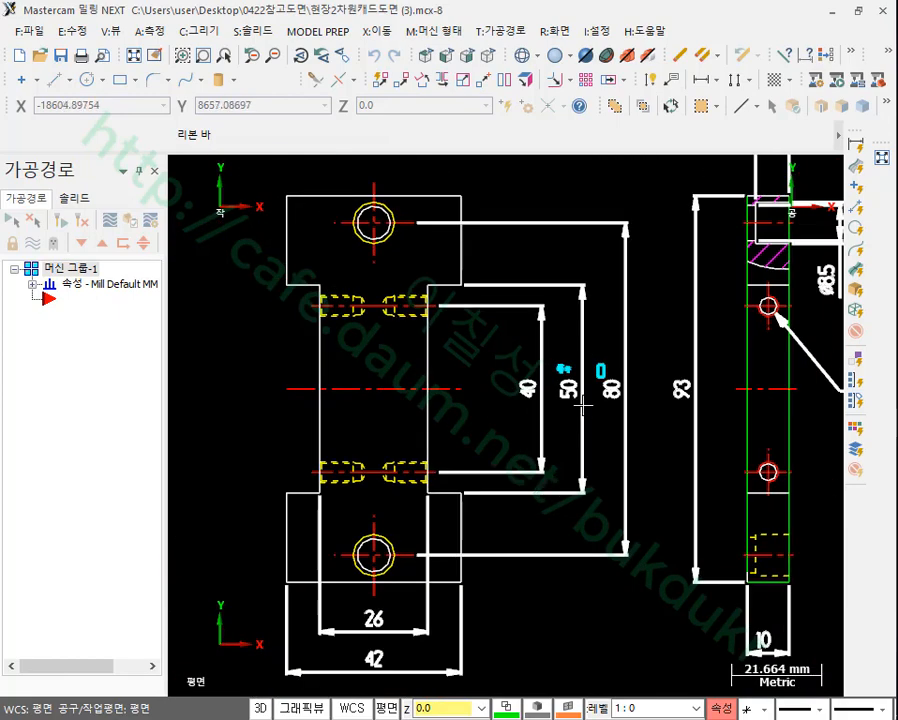
click(583, 345)
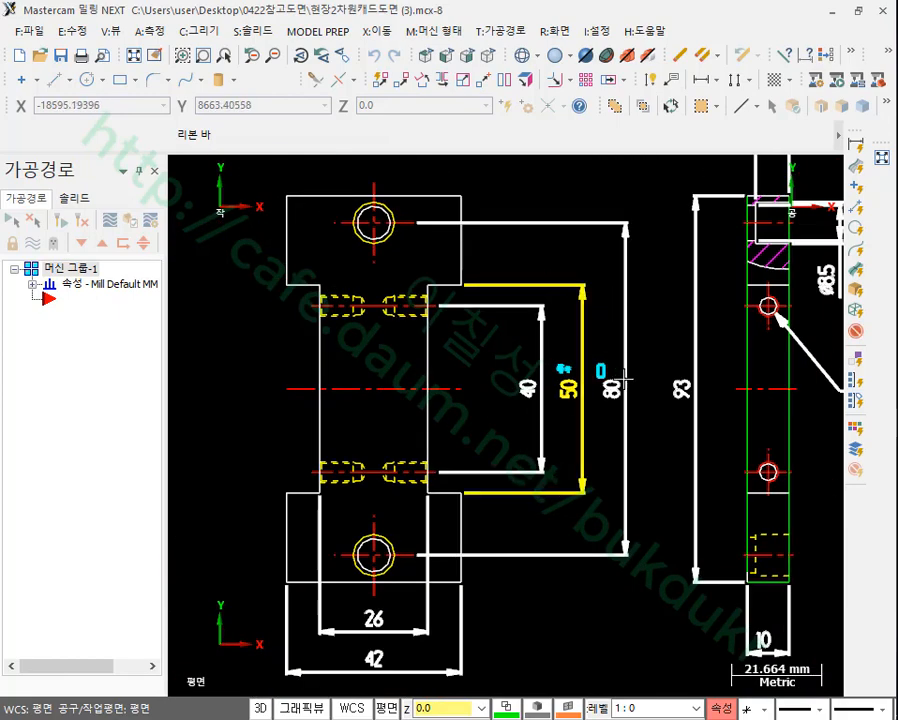
key(Escape)
scroll(523, 370, down, 4)
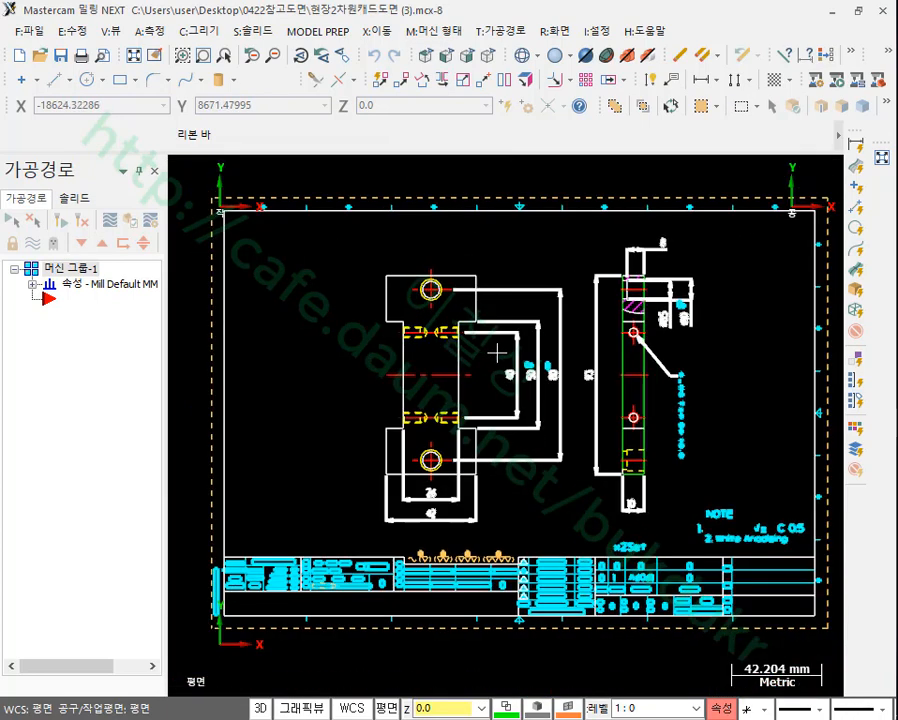
scroll(521, 318, up, 1)
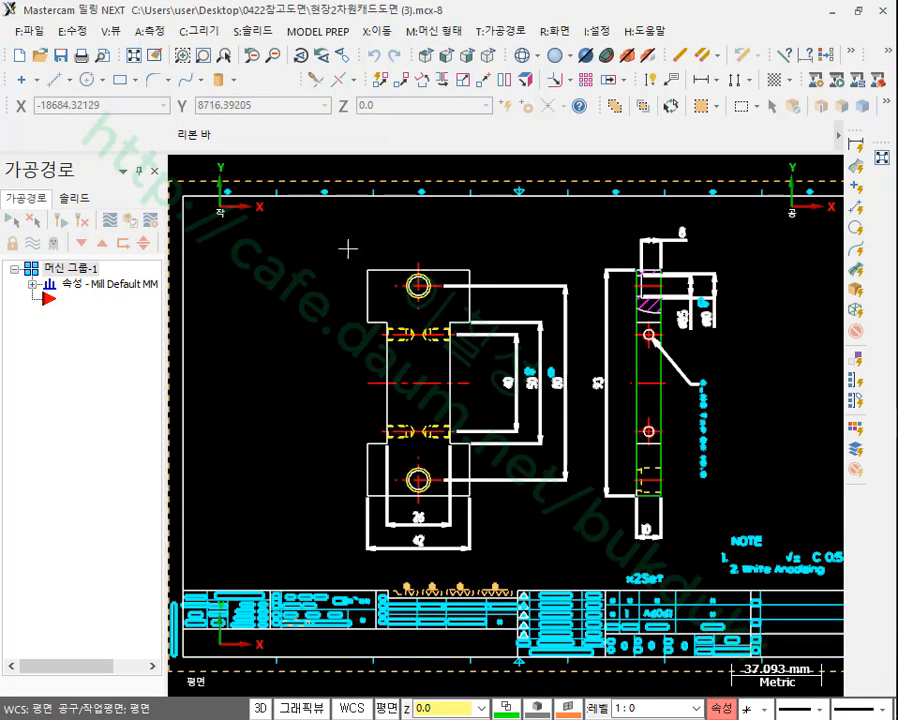
- Delete the drawing border, title block and notes by inverting a window selection of the two part views
drag(697, 547, 727, 568)
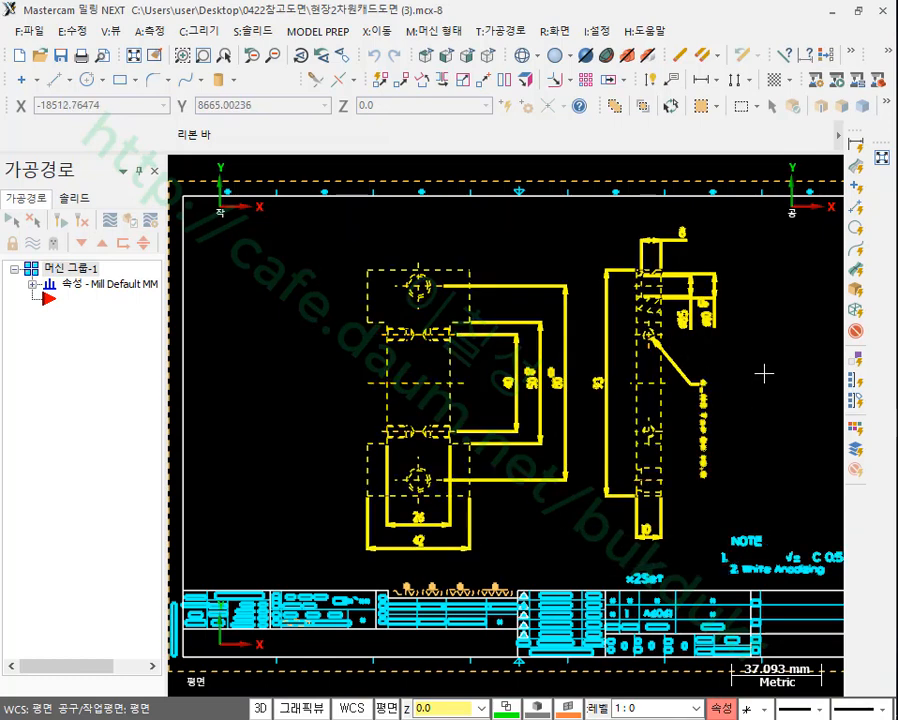
click(671, 106)
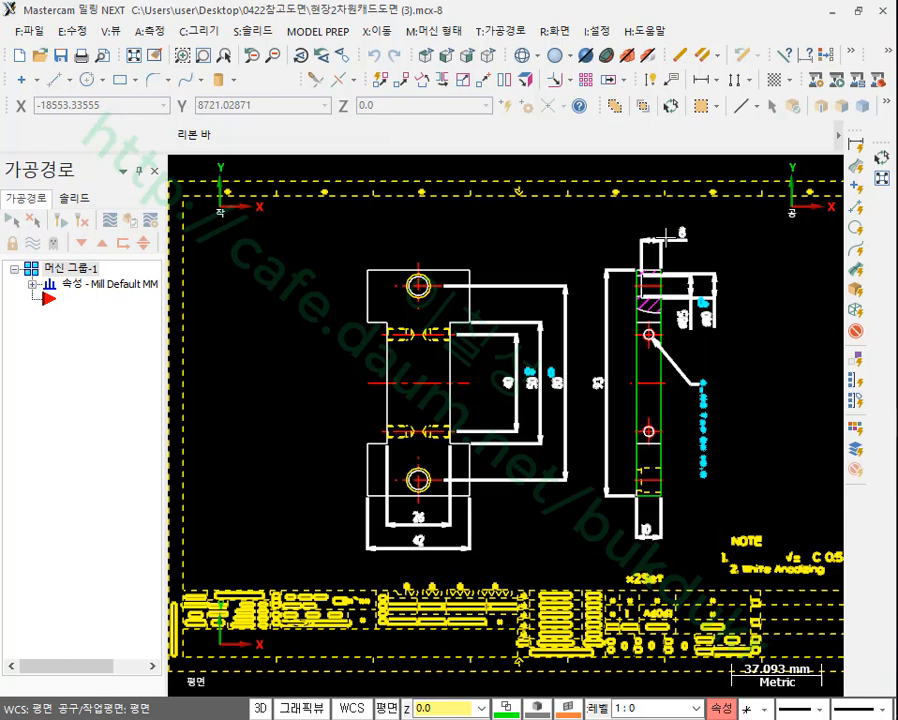
key(Delete)
scroll(647, 369, down, 2)
scroll(647, 369, up, 3)
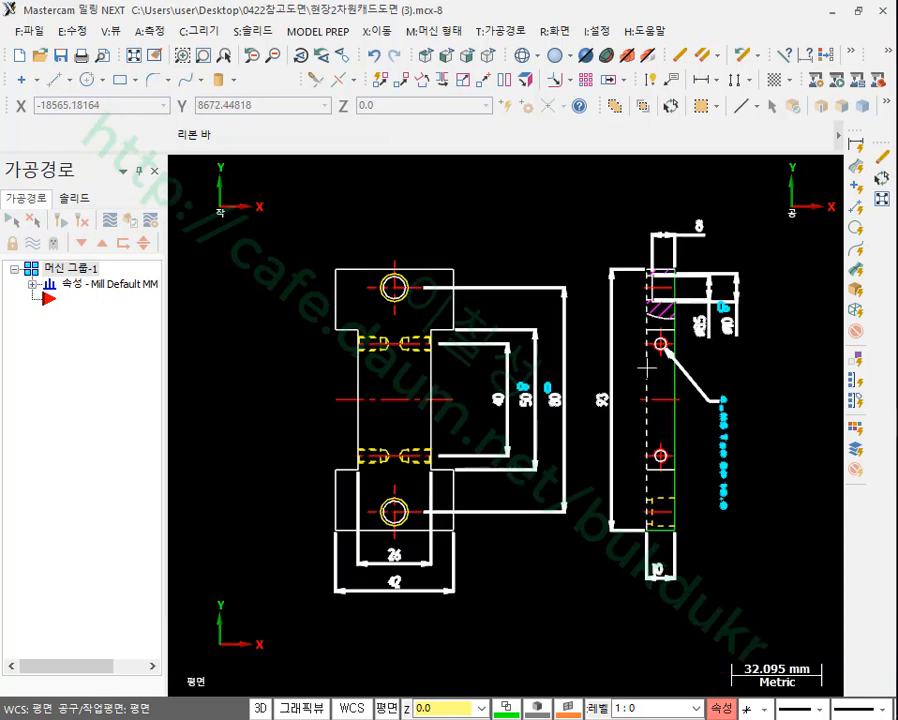
- Add a vertical smart dimension between the upper and lower notch corners beside the front view
scroll(699, 549, up, 5)
scroll(660, 396, down, 6)
scroll(299, 318, up, 5)
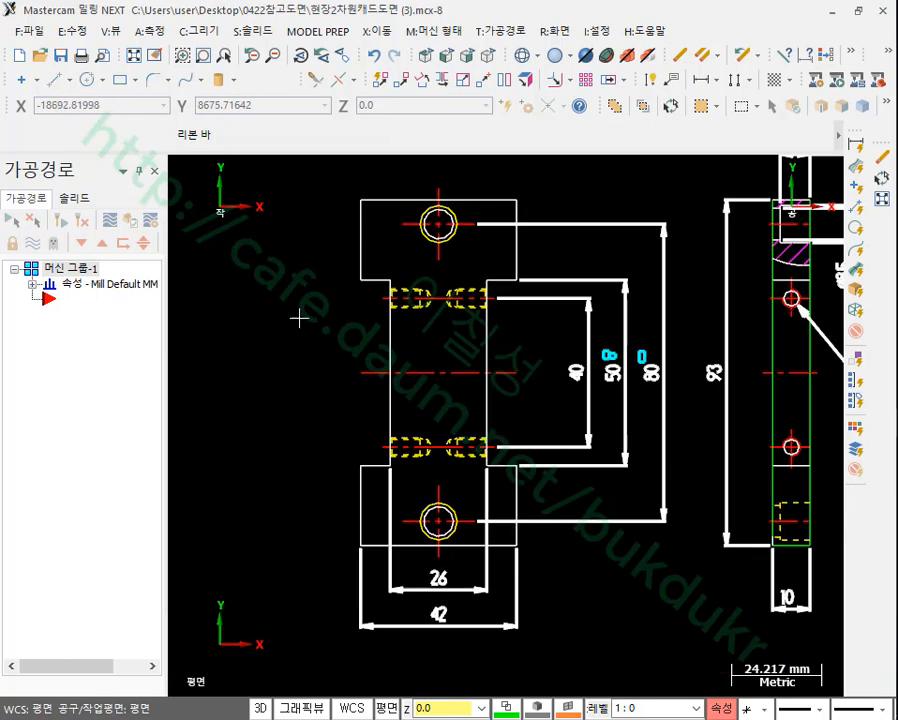
scroll(680, 382, up, 2)
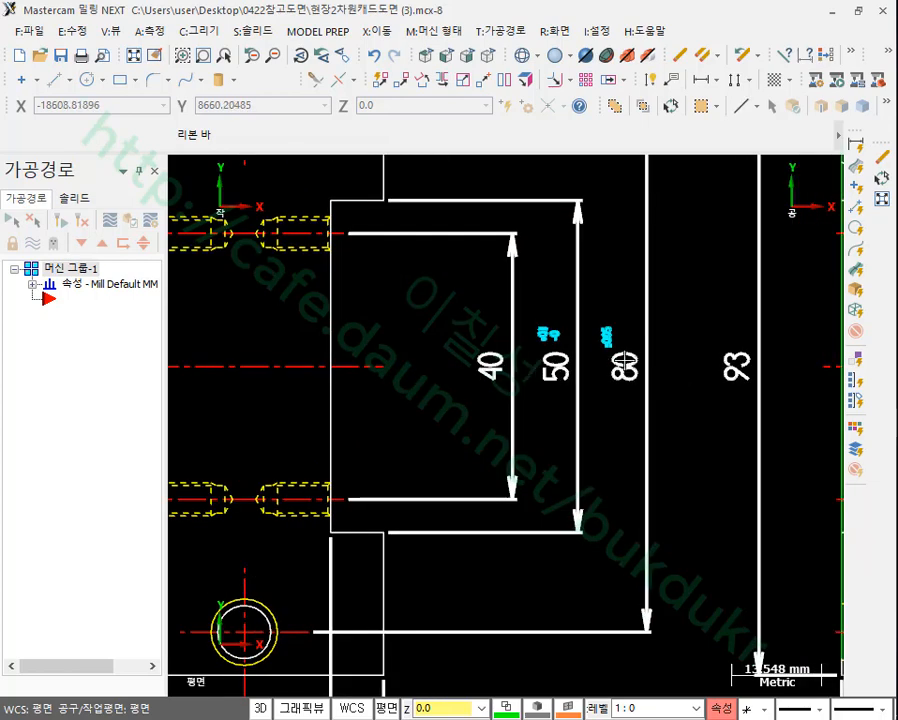
scroll(626, 362, down, 1)
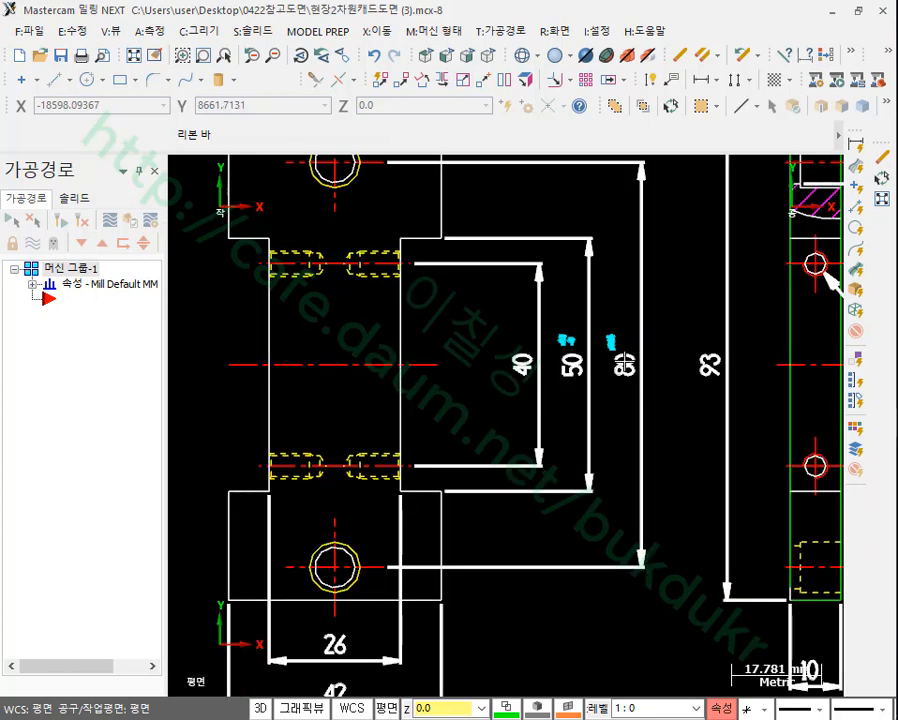
click(650, 84)
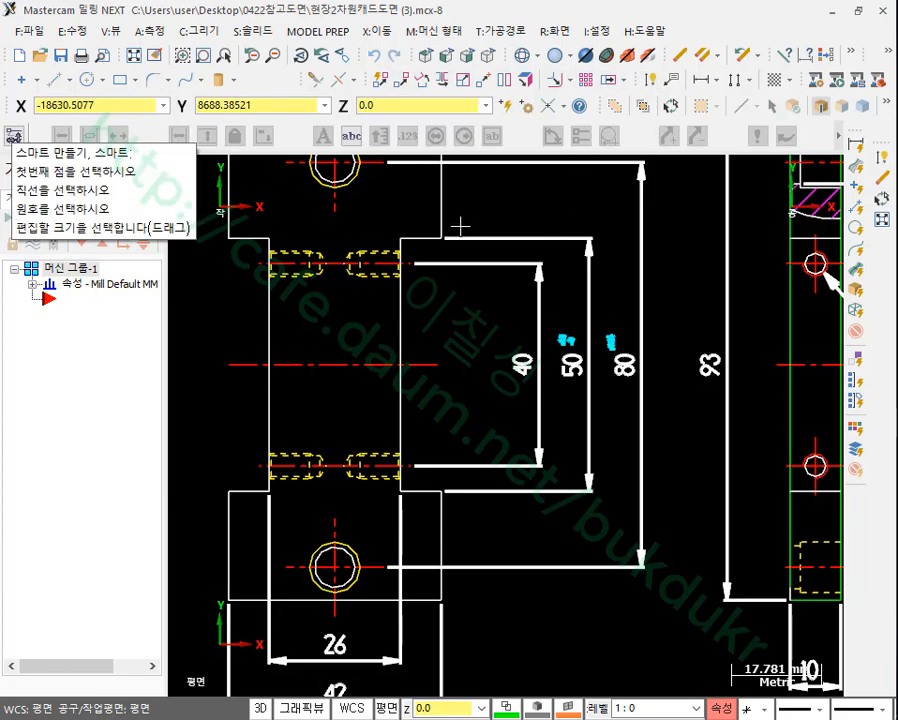
click(446, 491)
scroll(522, 358, up, 4)
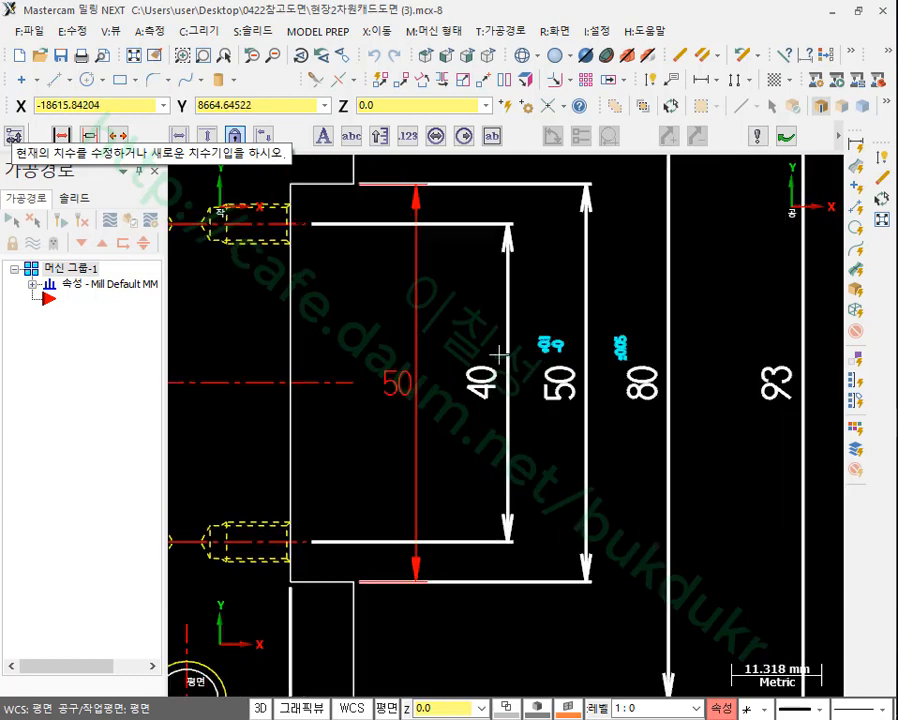
scroll(620, 413, down, 2)
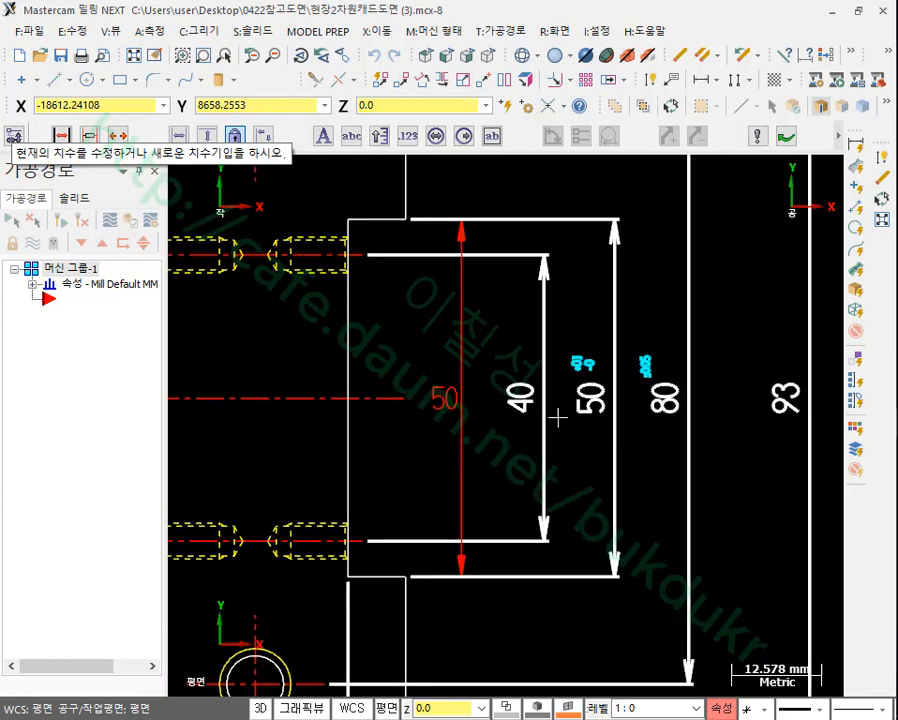
scroll(534, 405, down, 6)
key(Escape)
key(Escape)
scroll(450, 391, down, 1)
scroll(443, 388, down, 2)
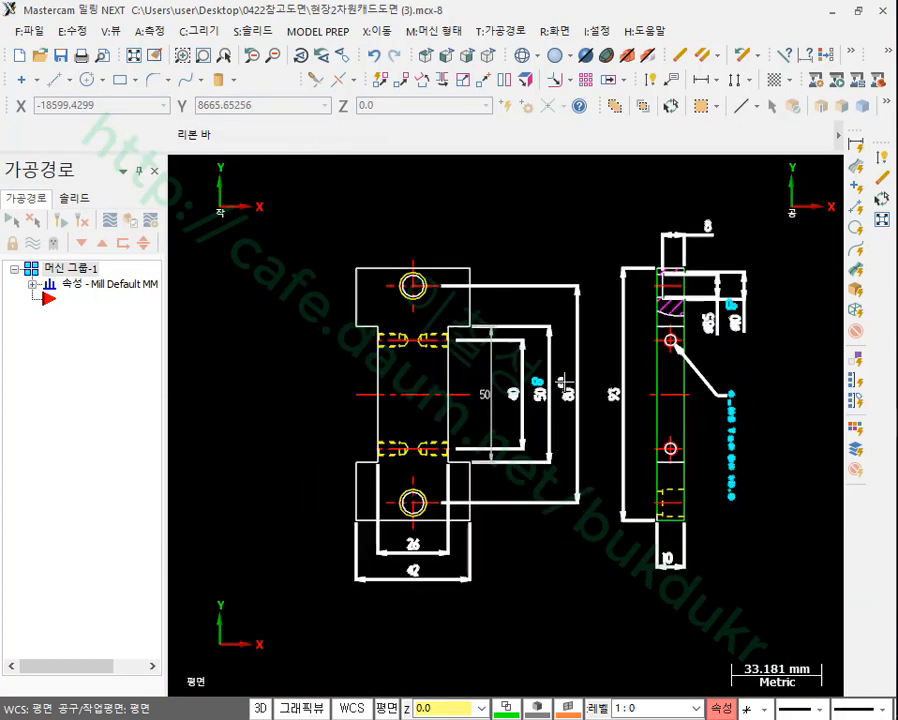
- Select all drafting entities and delete every dimension, tolerance and note from both part views
scroll(792, 436, up, 1)
click(619, 409)
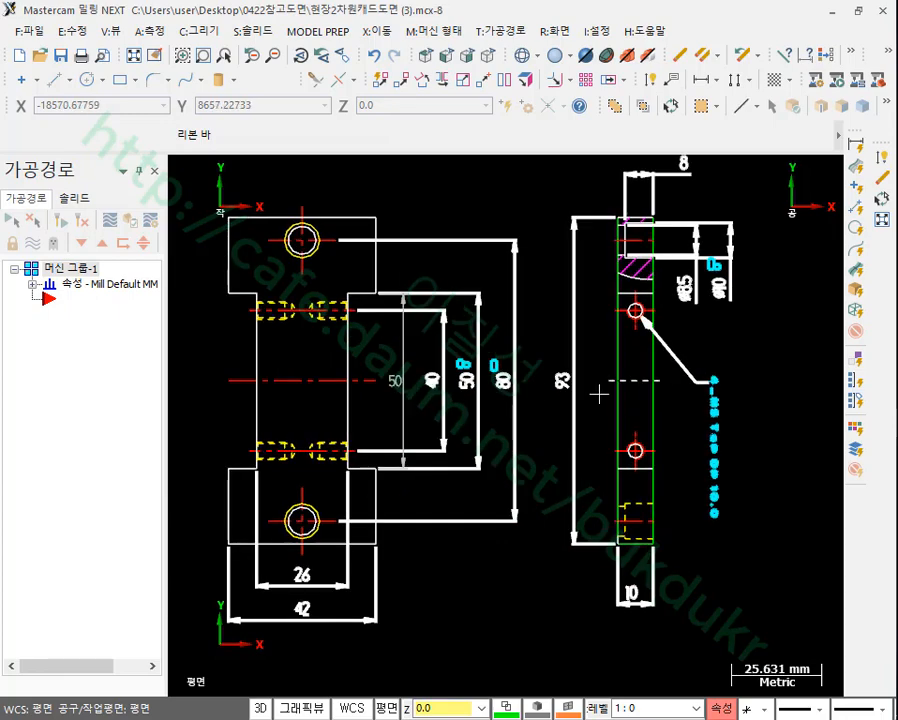
click(856, 145)
key(Delete)
scroll(566, 494, down, 2)
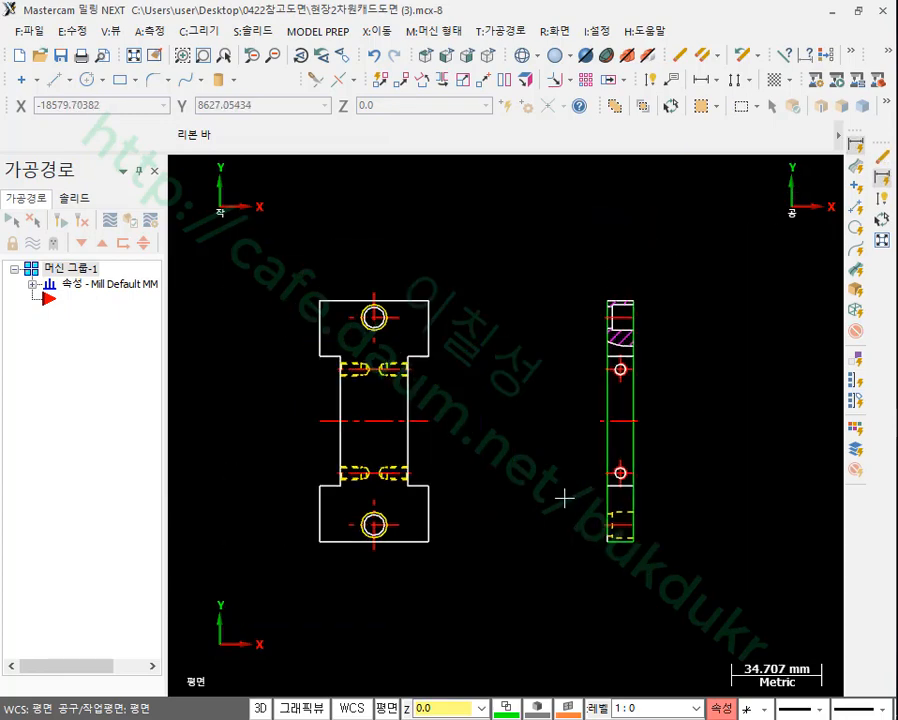
scroll(553, 494, up, 2)
scroll(557, 365, down, 2)
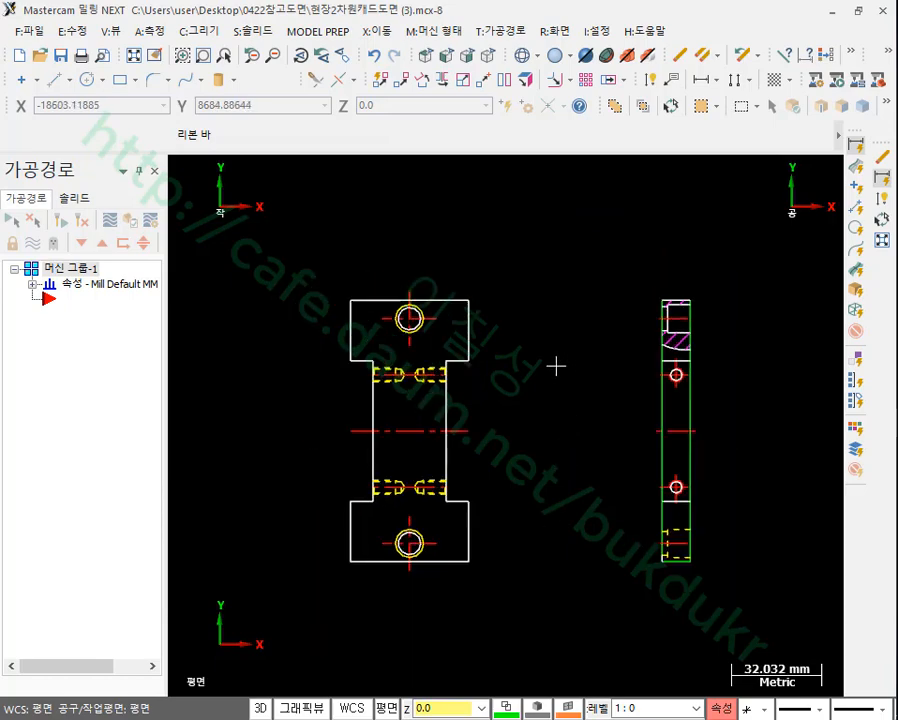
- Delete duplicate entities from the remaining geometry and close the result report
scroll(573, 490, up, 3)
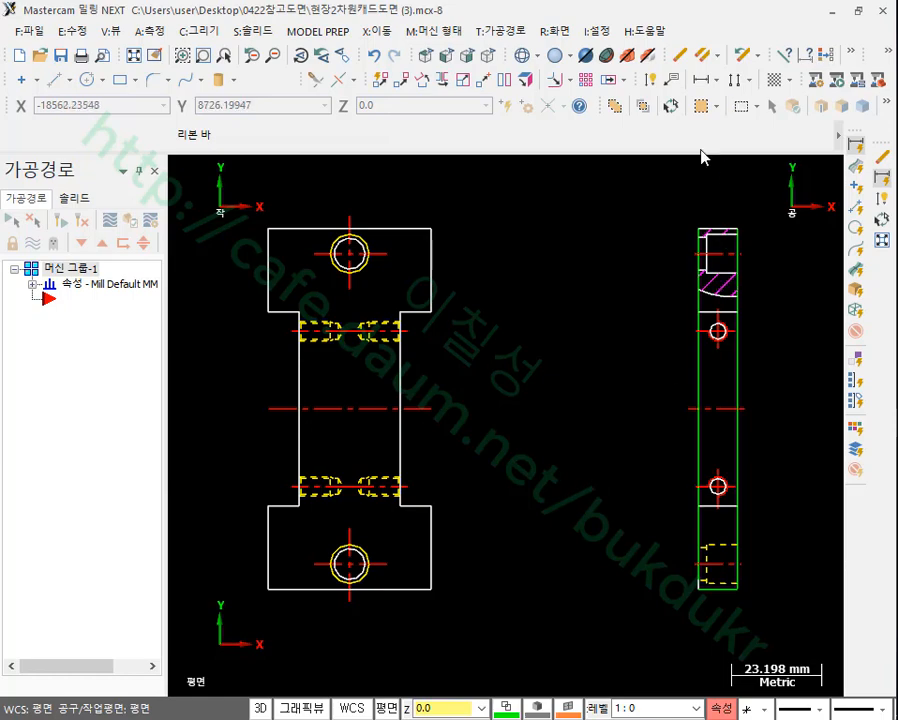
click(705, 62)
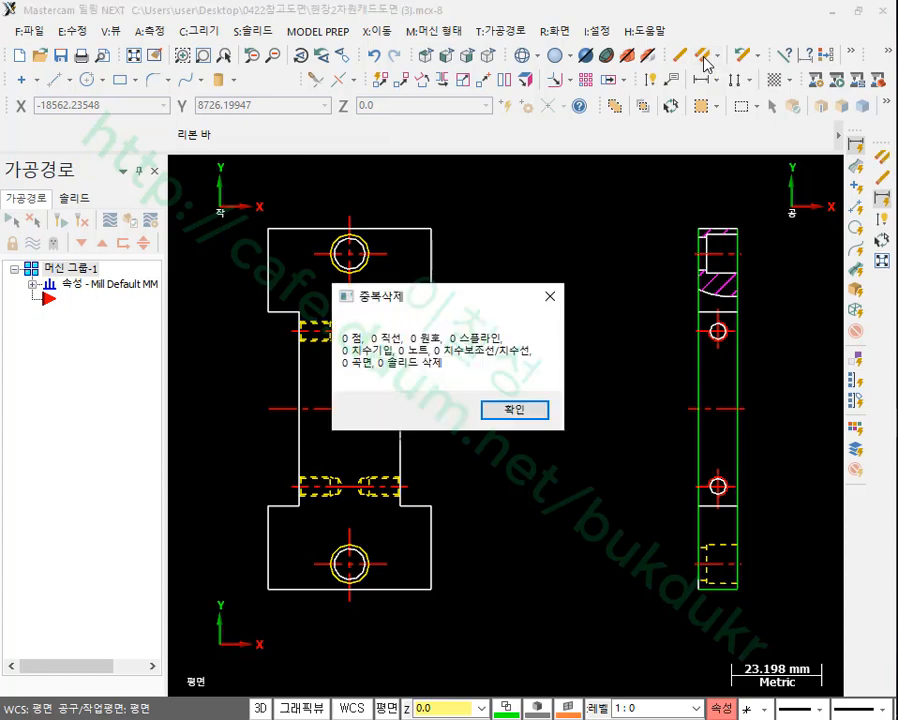
click(484, 410)
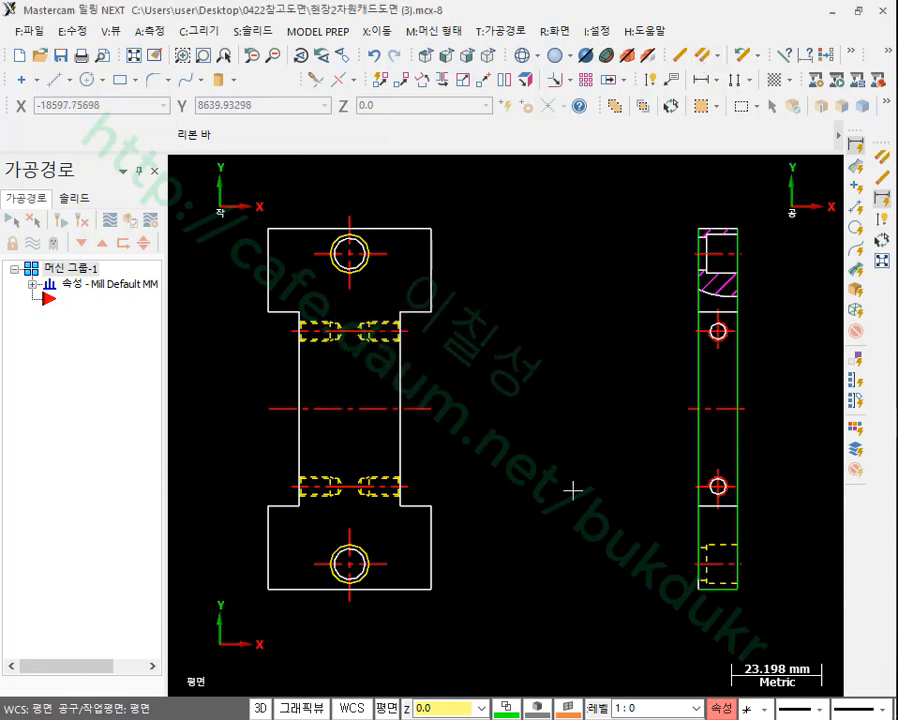
scroll(542, 424, down, 1)
scroll(764, 451, up, 1)
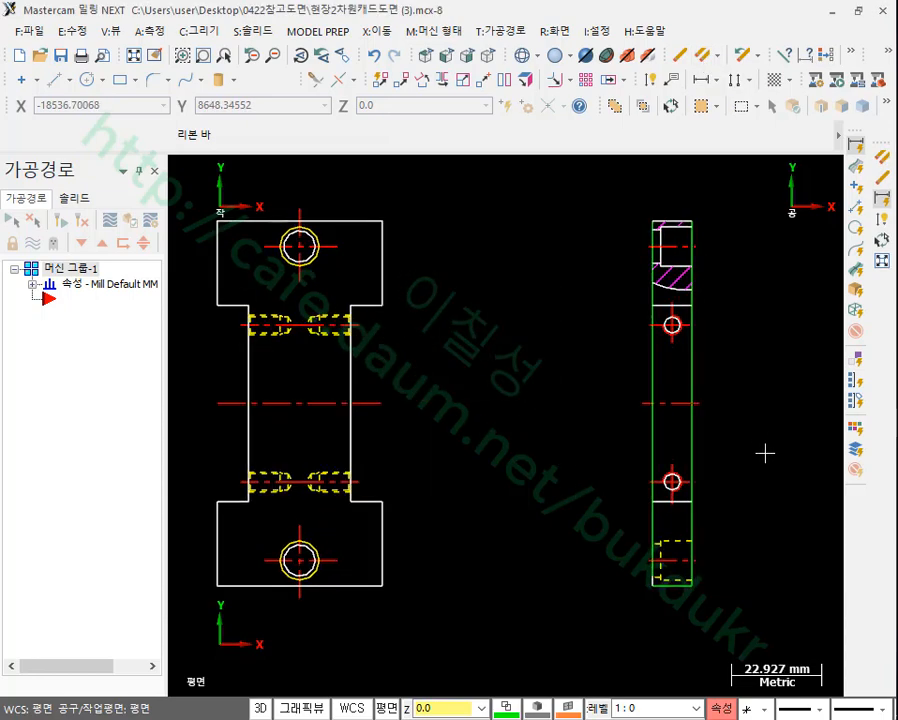
- Select all entities with color 15 (white) in both part views and change their color to green, number 10
scroll(764, 453, down, 1)
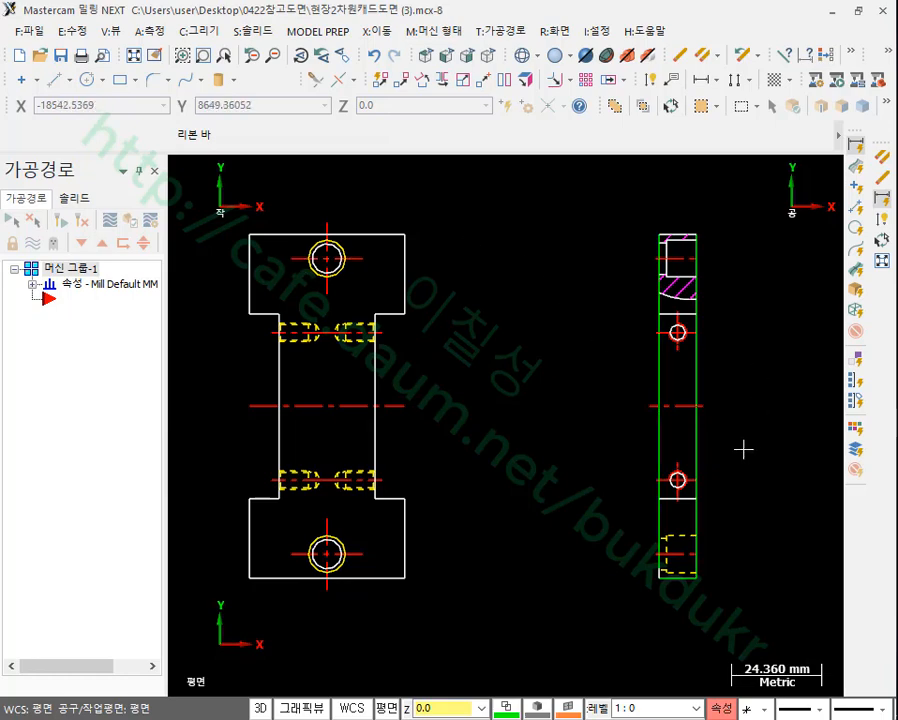
click(856, 430)
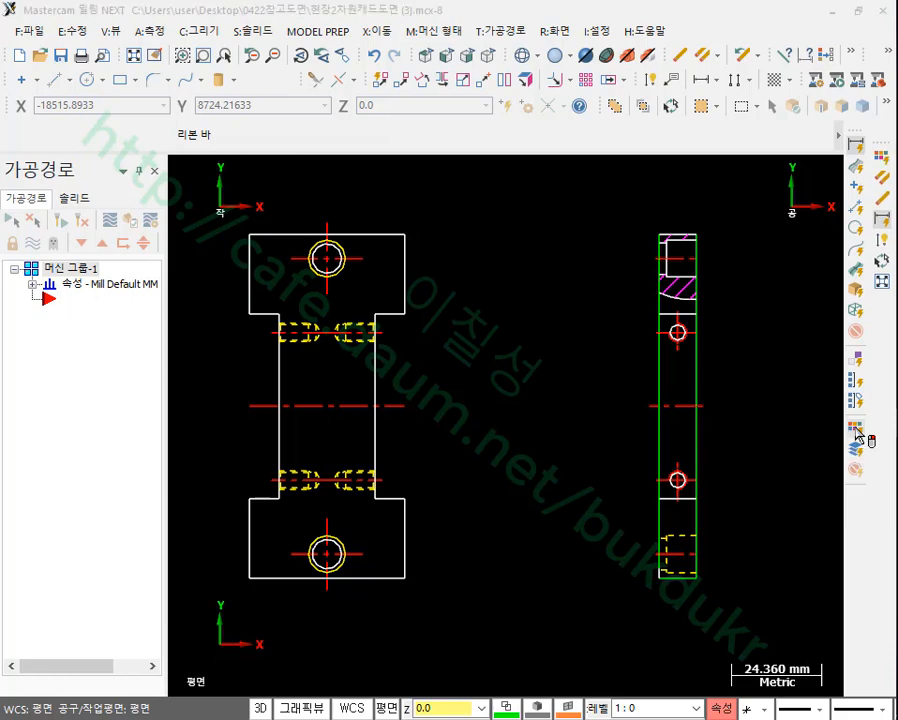
click(76, 379)
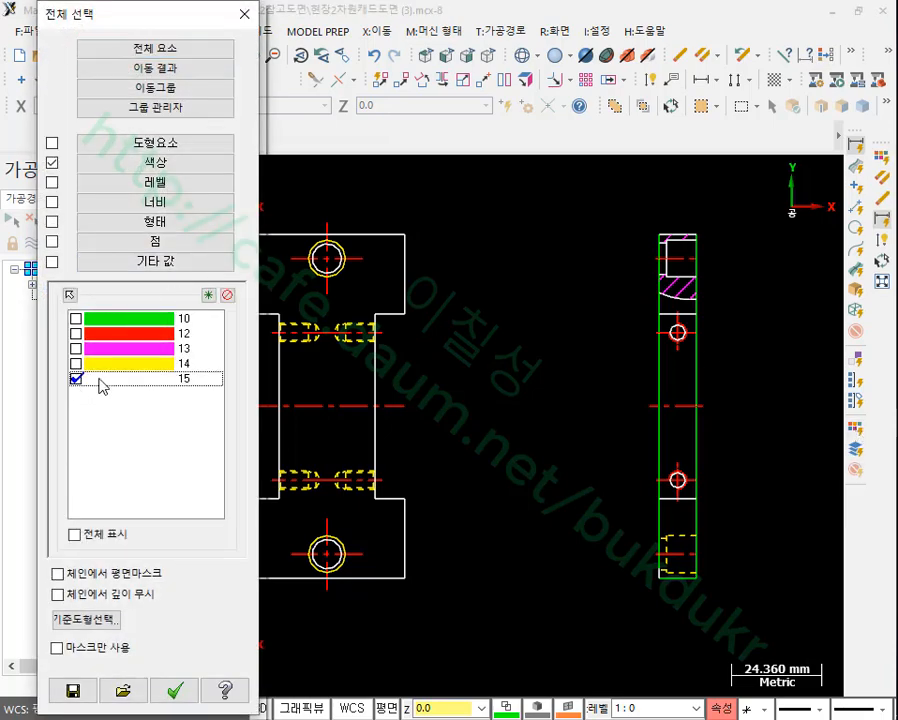
click(176, 692)
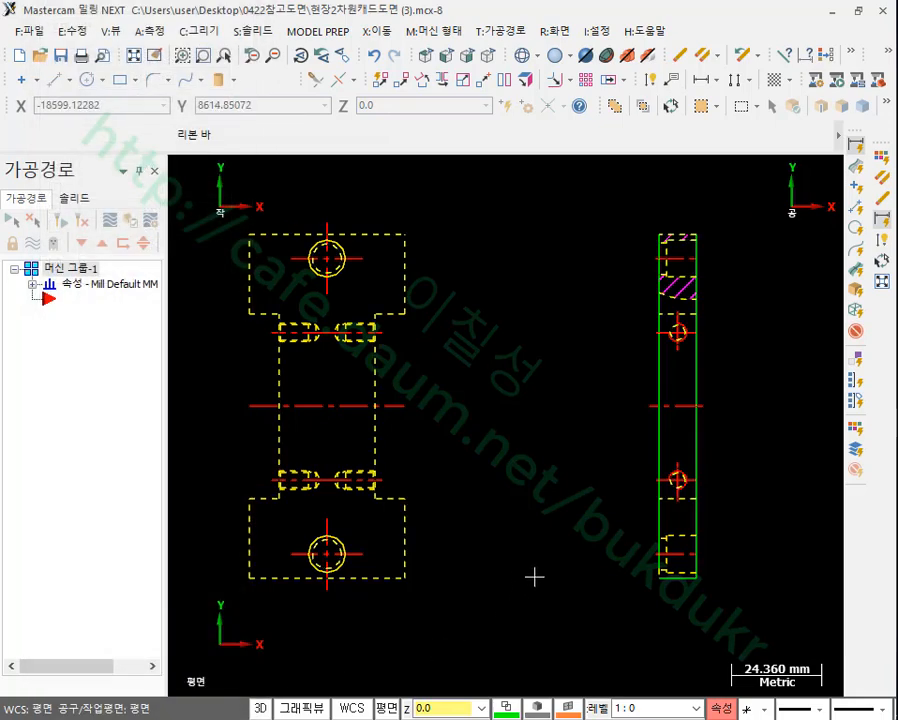
click(507, 708)
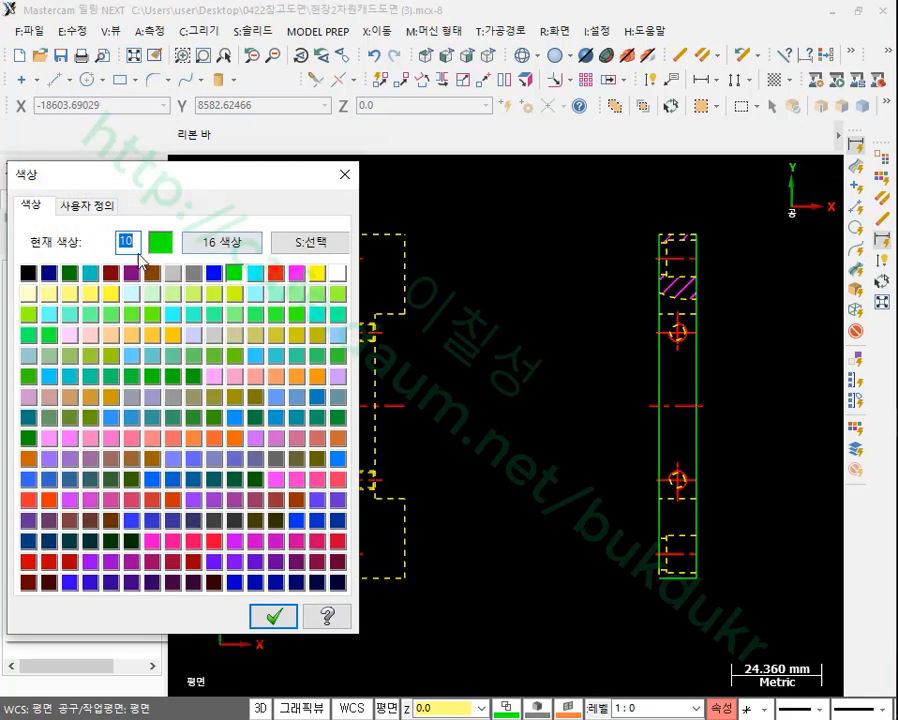
click(274, 614)
scroll(588, 545, down, 1)
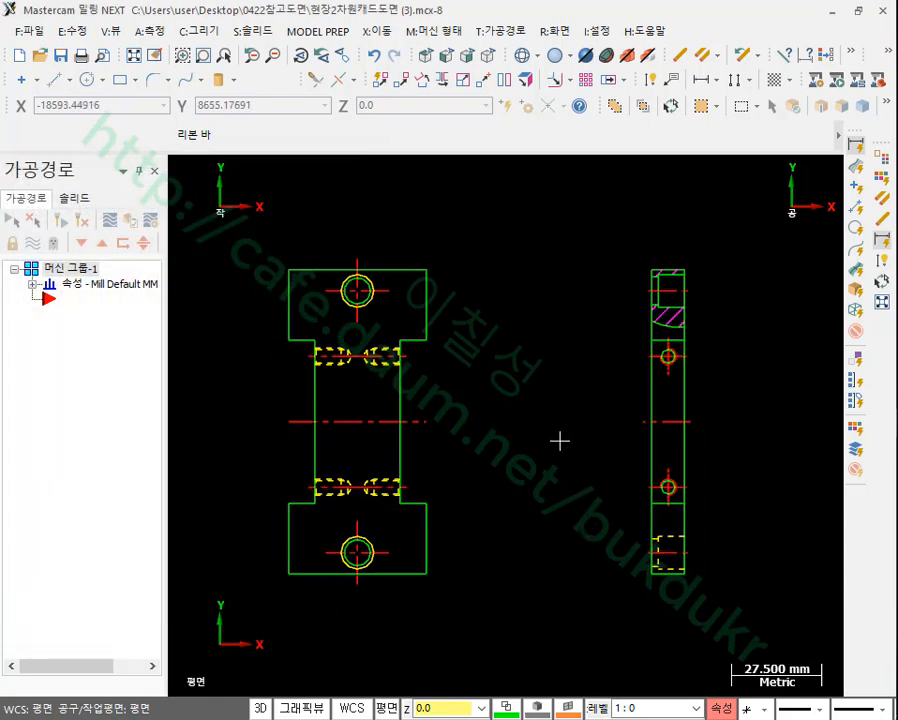
- Switch to the isometric view to examine the geometry of both part views
scroll(462, 437, up, 1)
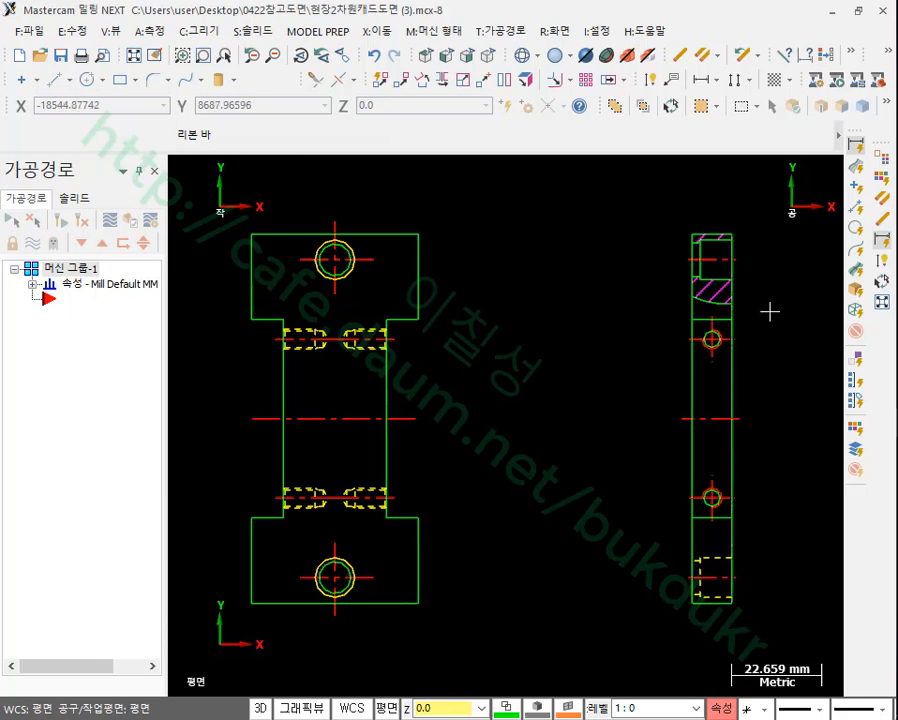
scroll(636, 496, down, 2)
scroll(553, 351, up, 1)
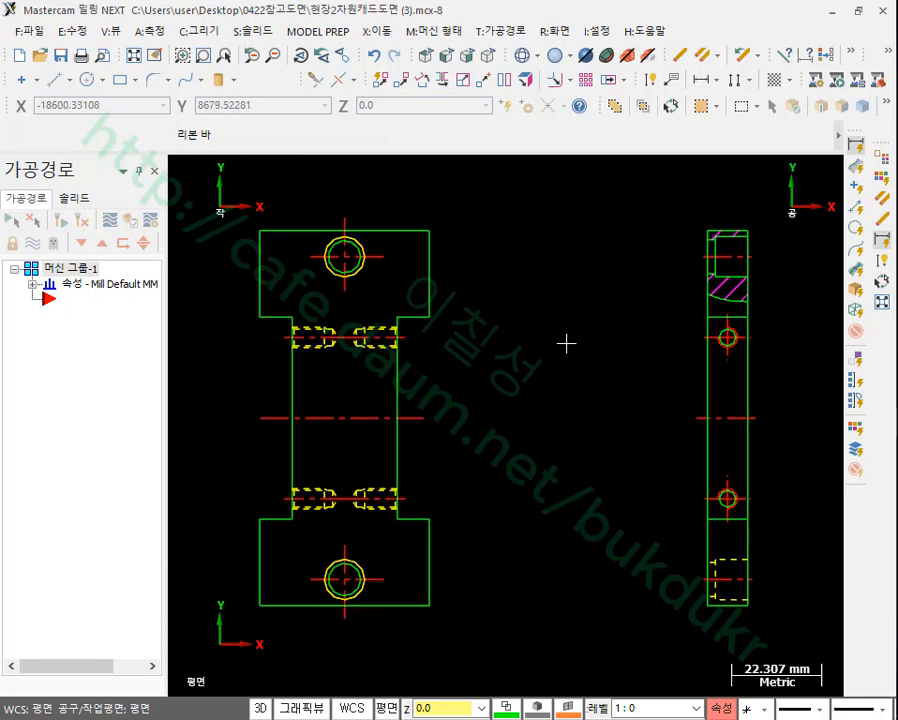
scroll(565, 343, down, 1)
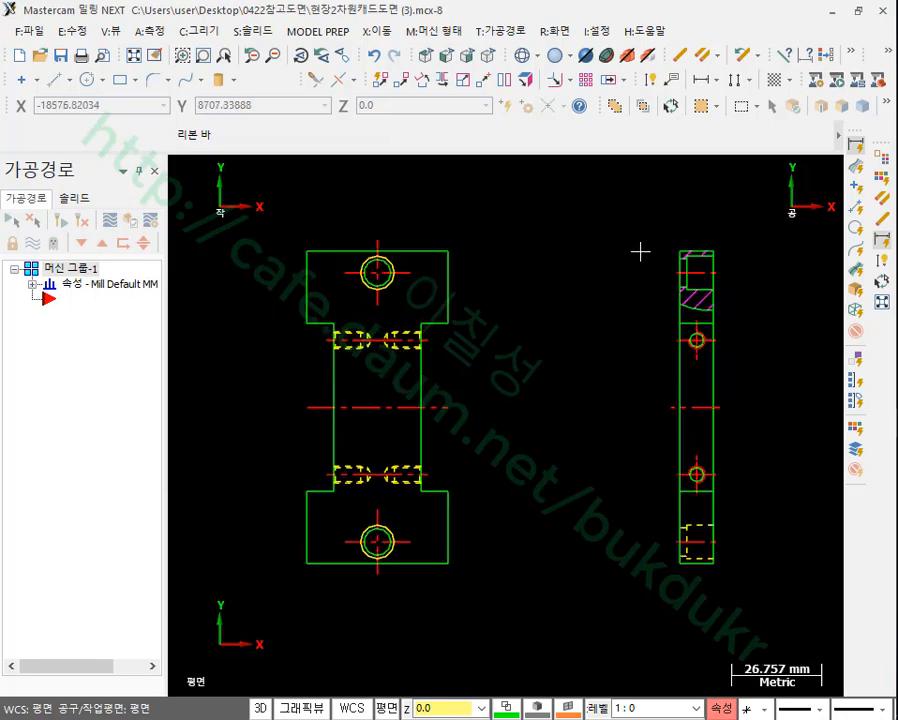
key(alt+7)
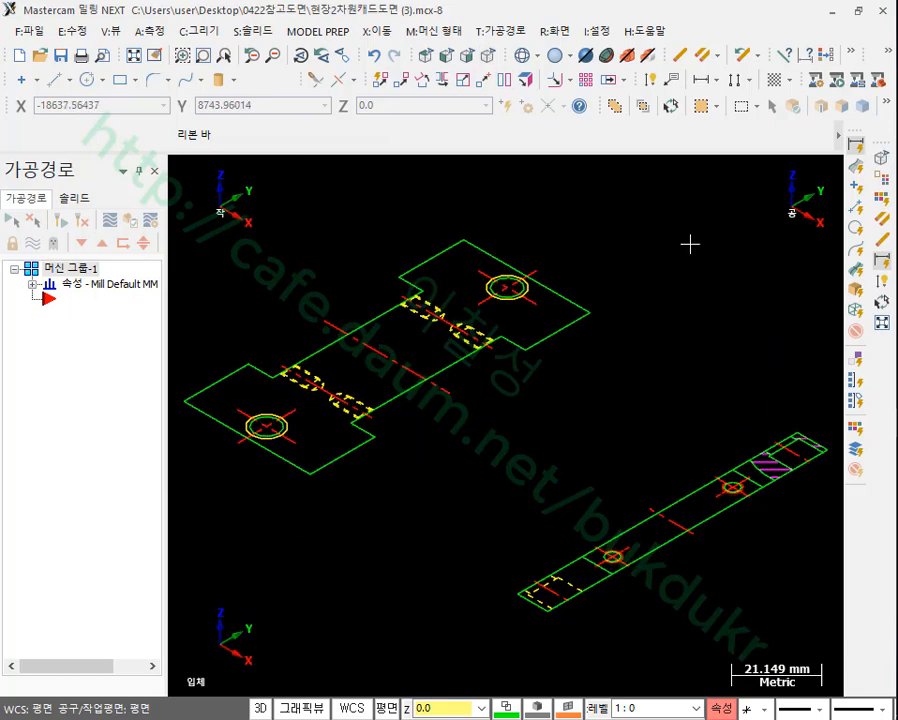
- Switch the drawing to the top view and examine the front and side views of the part
click(424, 56)
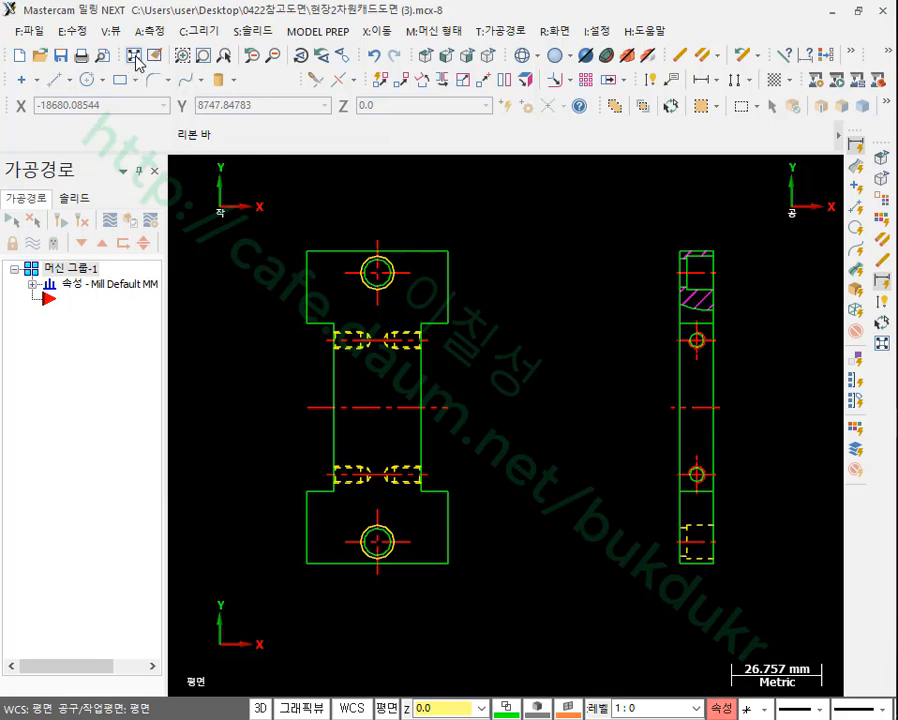
key(F10)
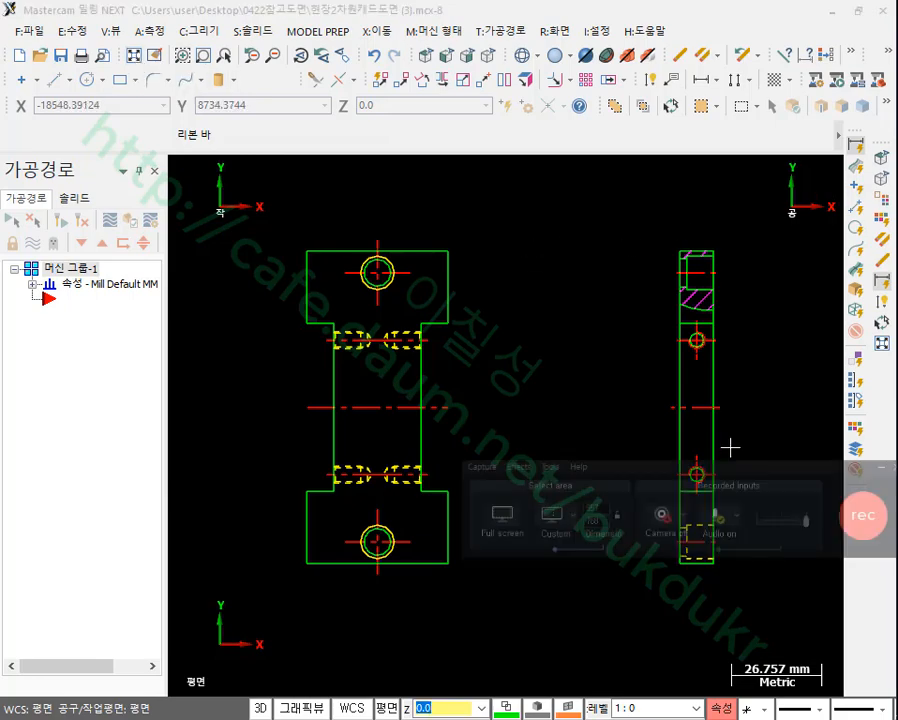
scroll(576, 290, down, 1)
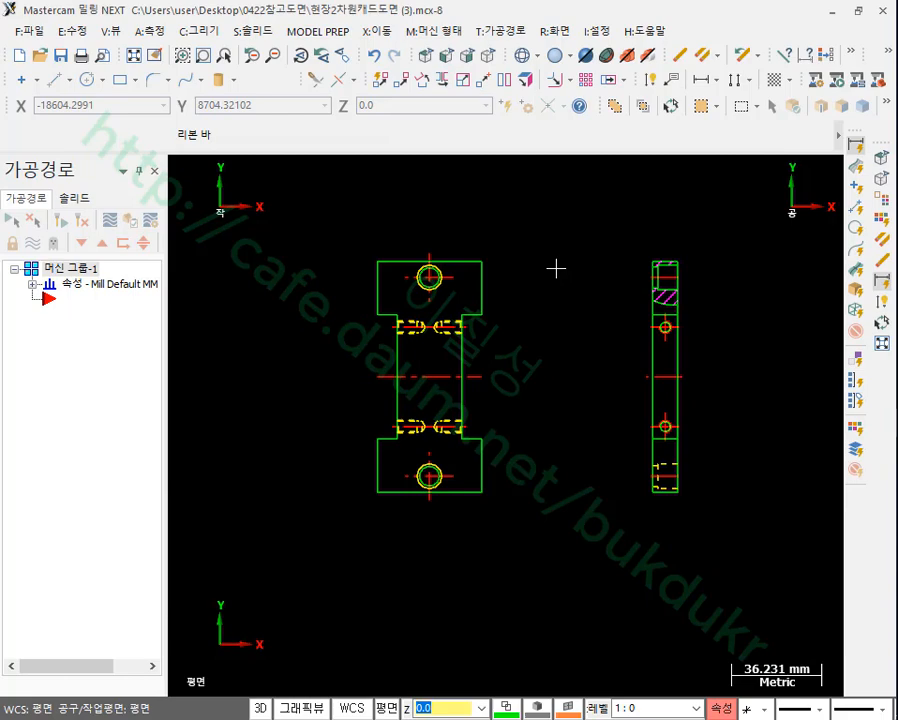
scroll(557, 264, up, 1)
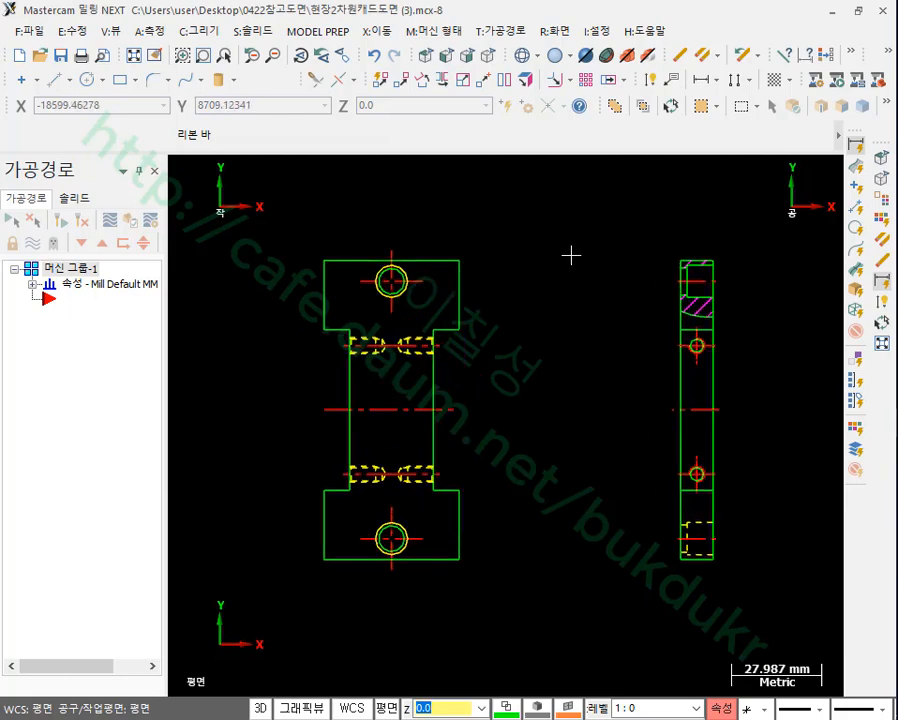
scroll(560, 330, up, 1)
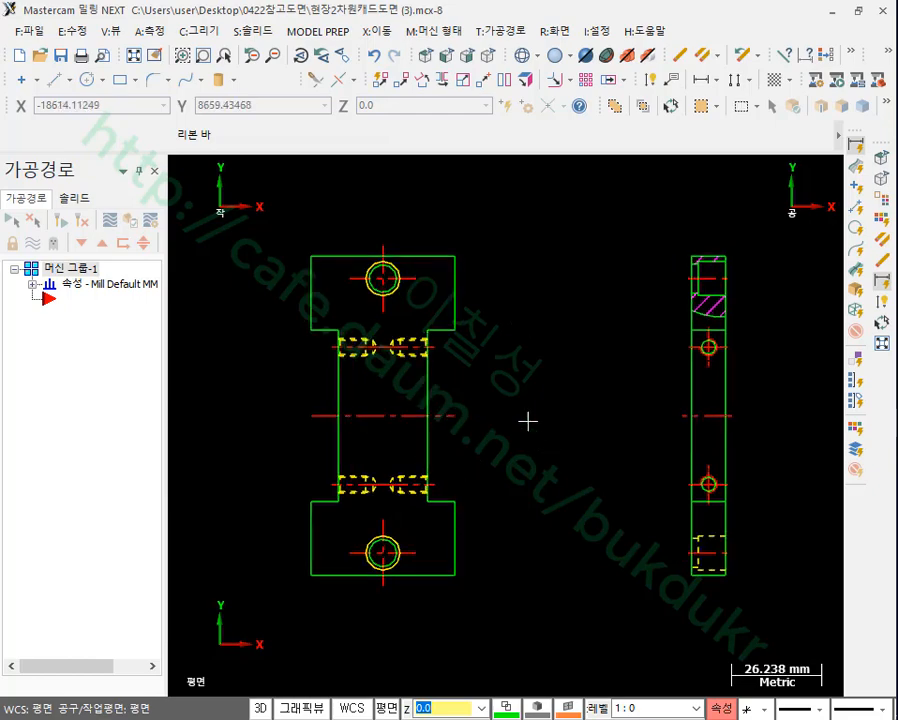
scroll(700, 505, up, 10)
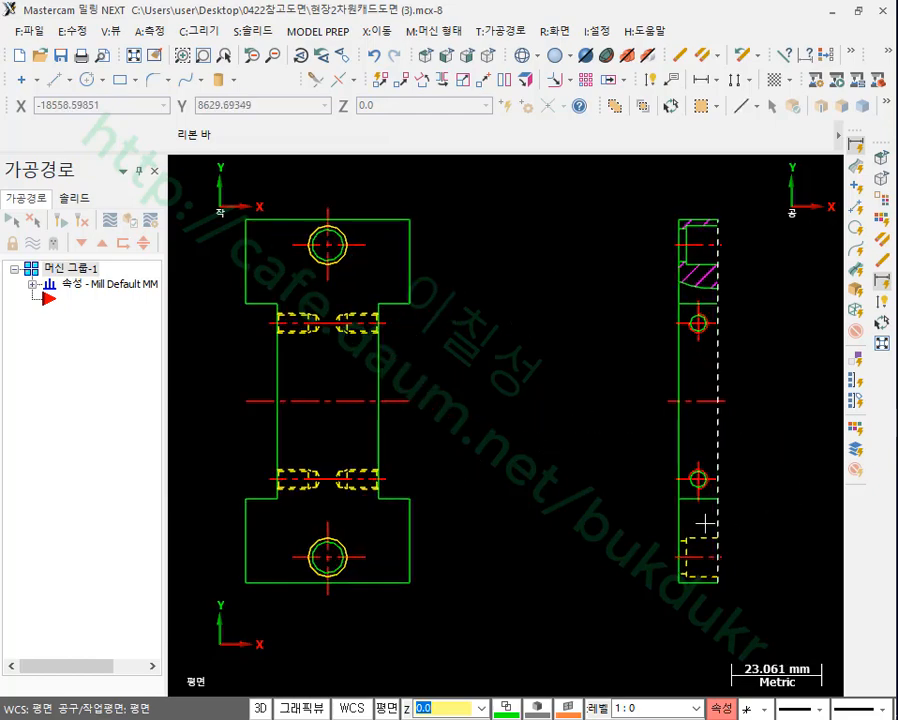
scroll(760, 452, down, 10)
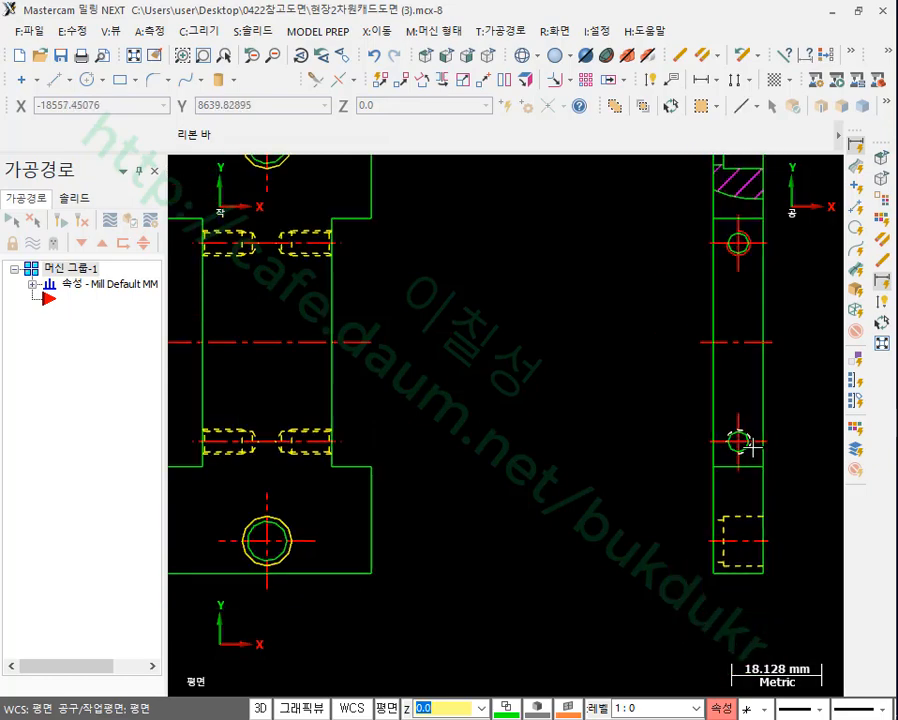
scroll(746, 234, up, 3)
scroll(574, 310, down, 1)
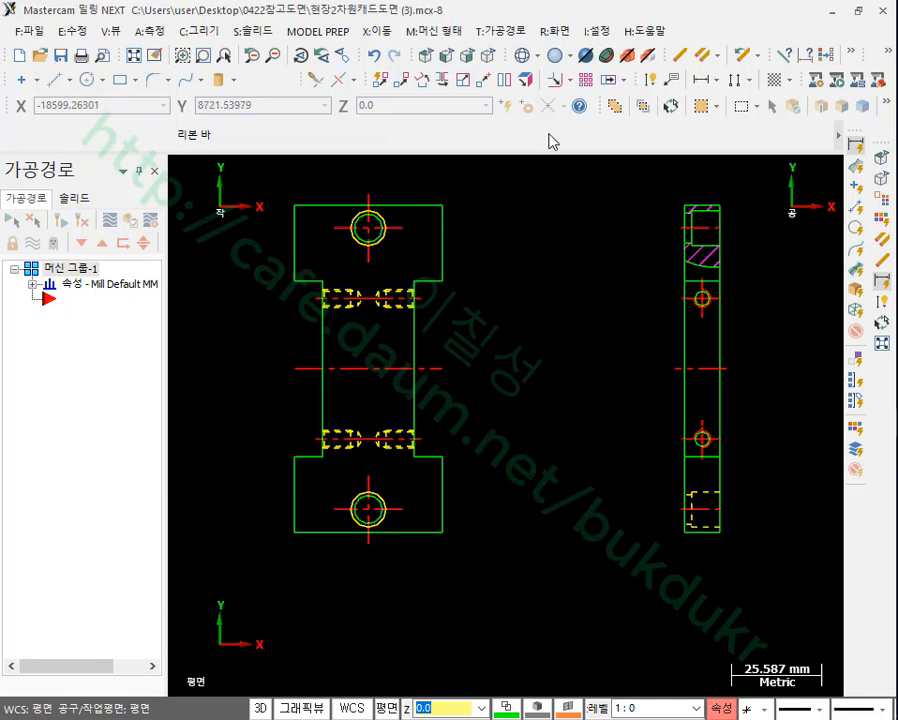
- Delete all red centre lines by selecting everything matching the horizontal centre line's entity type, colour 12 and line style
click(618, 113)
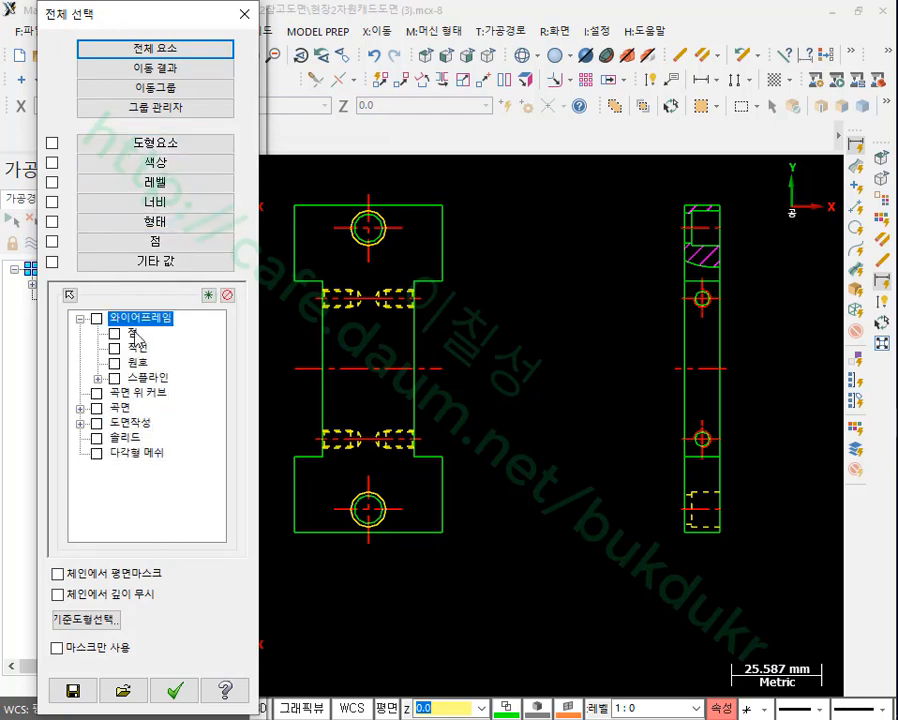
click(71, 298)
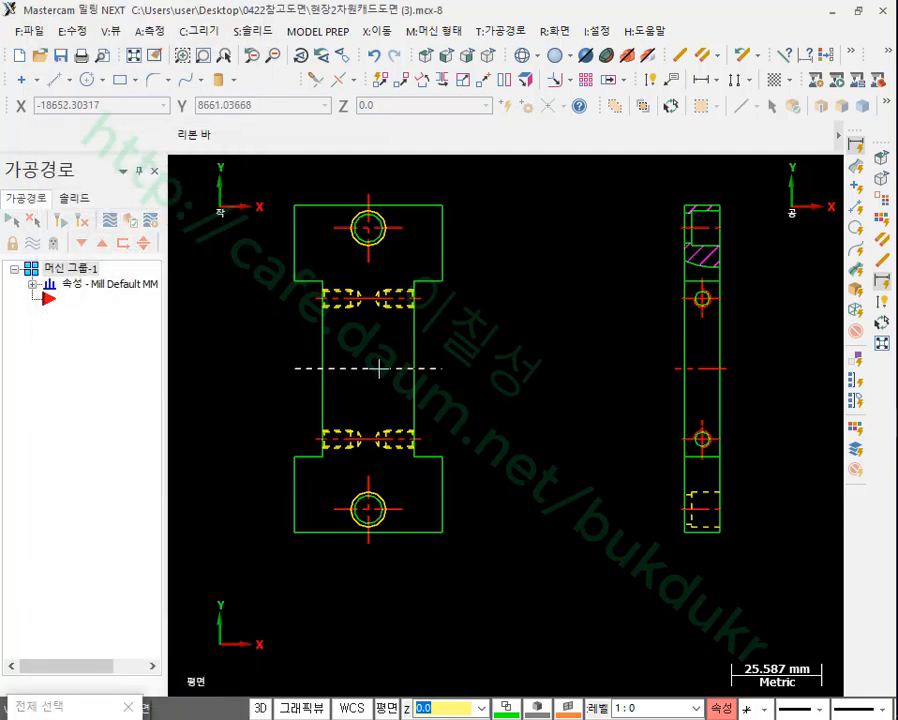
click(379, 369)
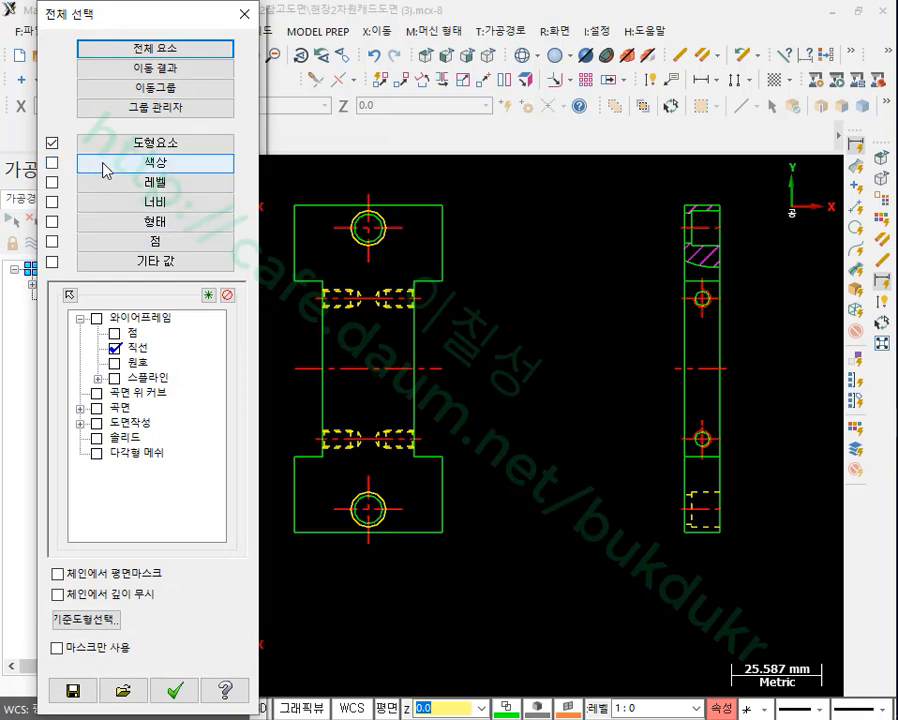
click(107, 170)
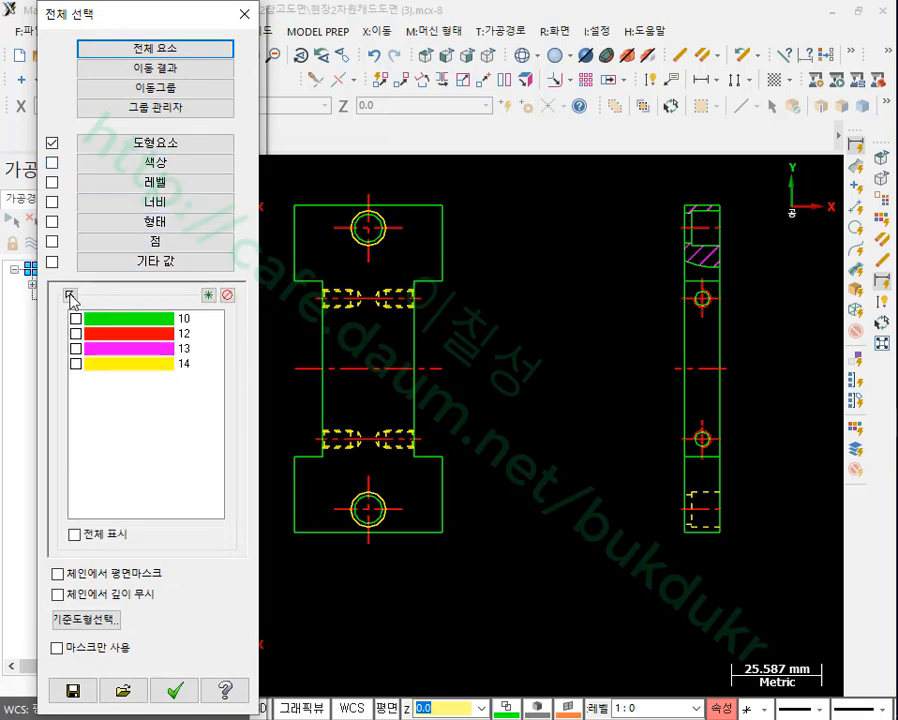
click(69, 294)
click(370, 369)
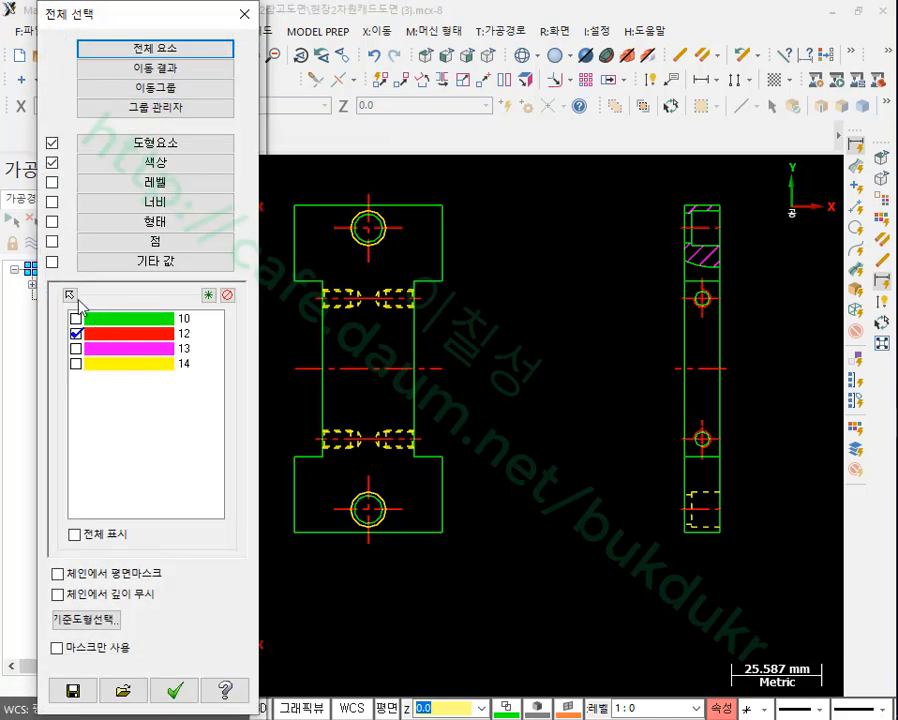
click(114, 222)
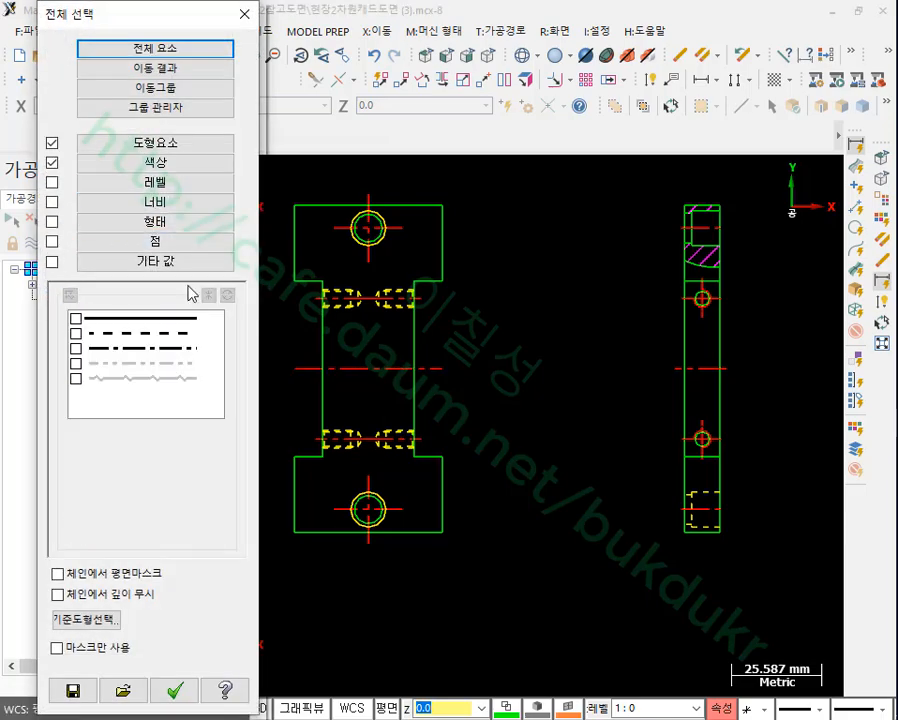
click(70, 295)
click(348, 368)
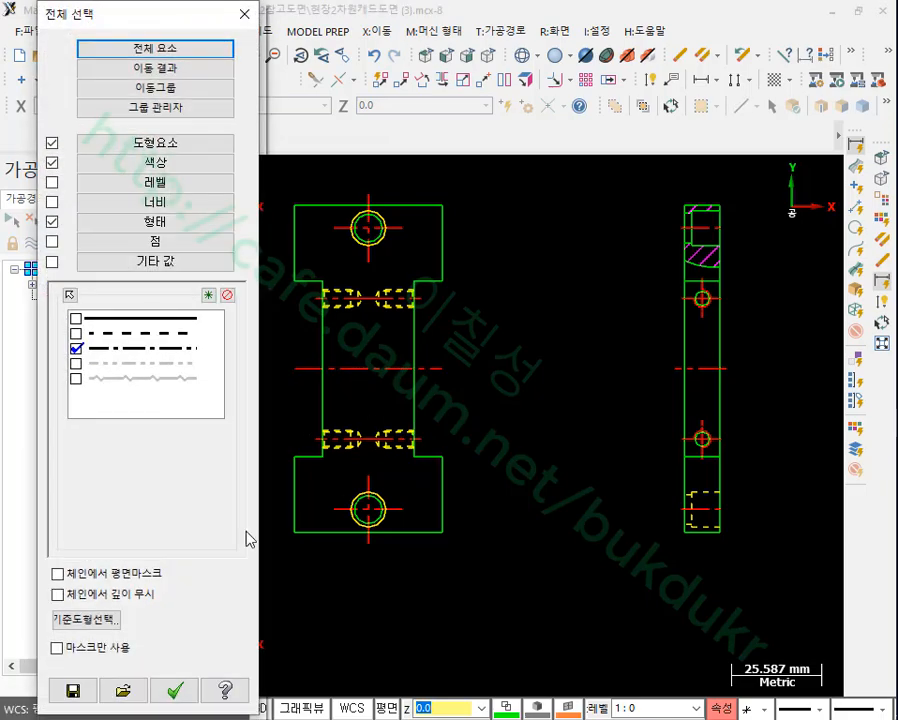
click(175, 690)
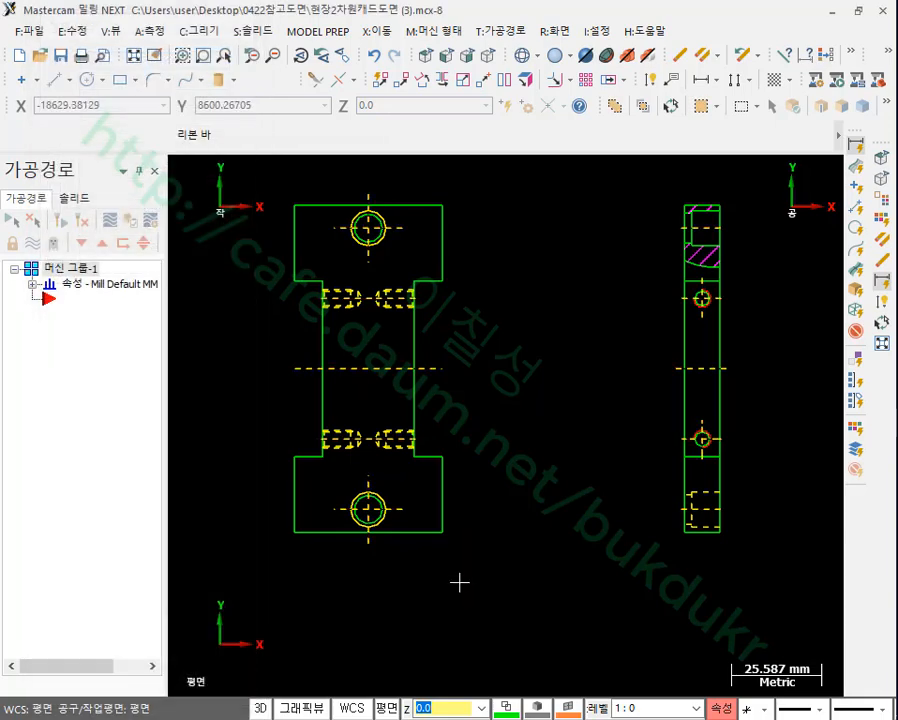
key(Delete)
- Examine the stepped circular holes and the dashed side holes in the front view against the side view
scroll(520, 370, up, 1)
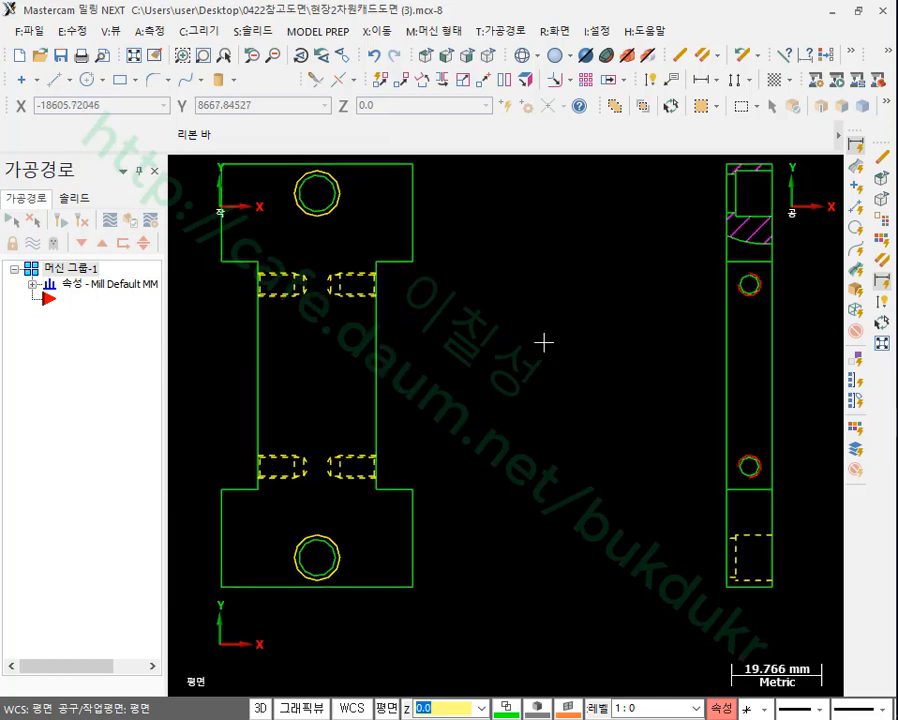
scroll(550, 360, down, 1)
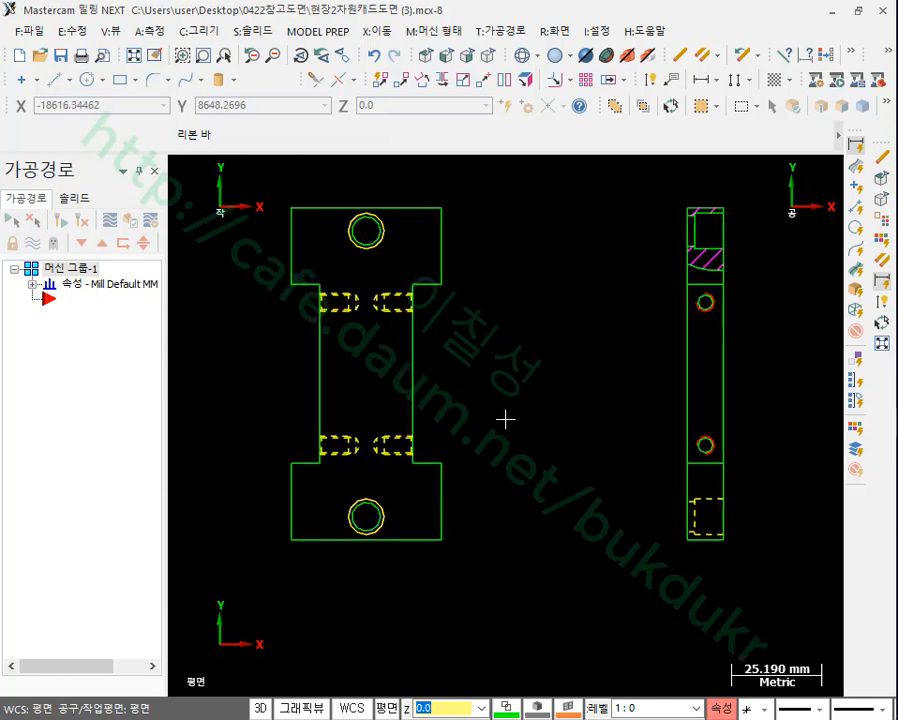
scroll(469, 485, up, 2)
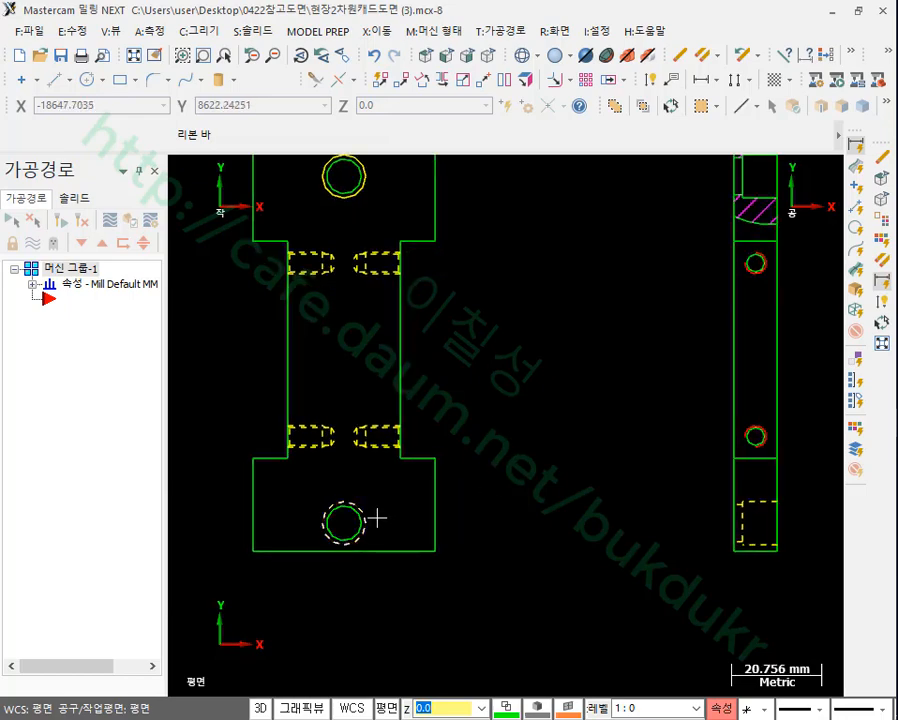
scroll(344, 548, down, 1)
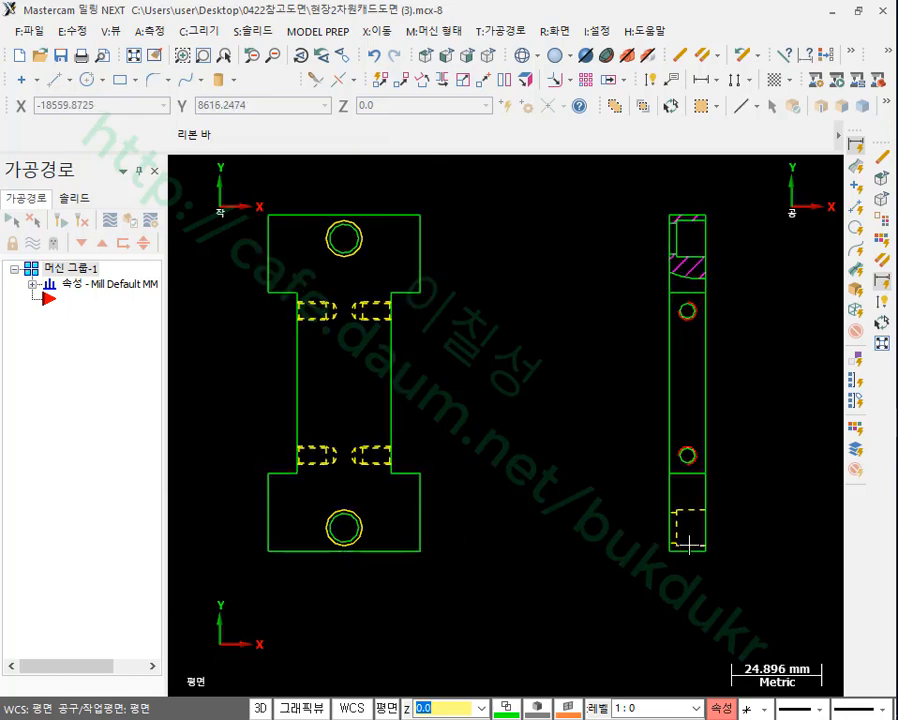
scroll(690, 543, up, 3)
scroll(797, 501, down, 4)
scroll(318, 541, up, 20)
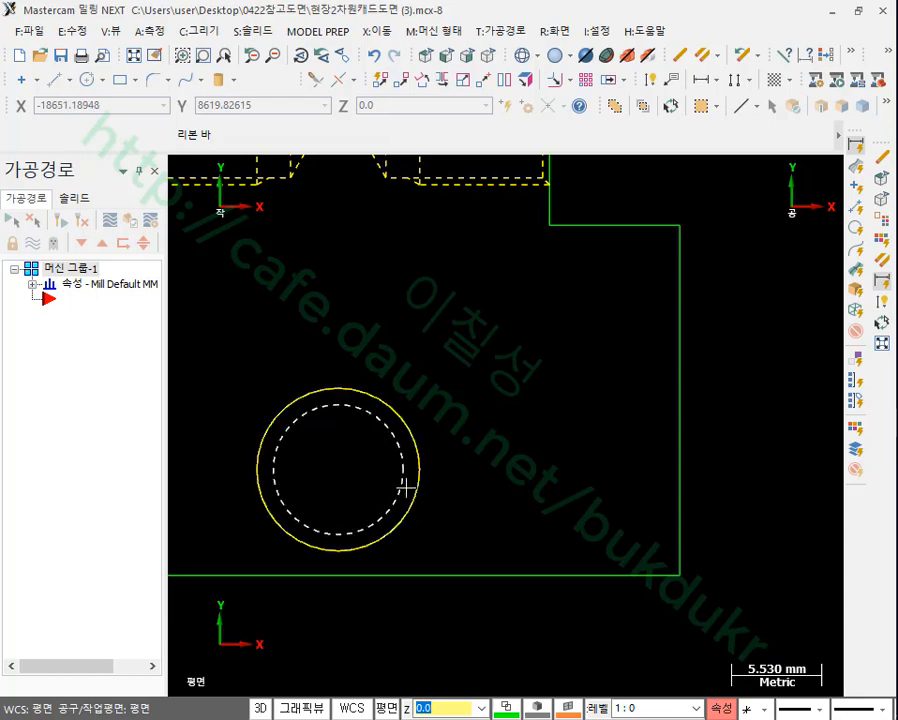
scroll(346, 567, down, 5)
scroll(365, 577, down, 5)
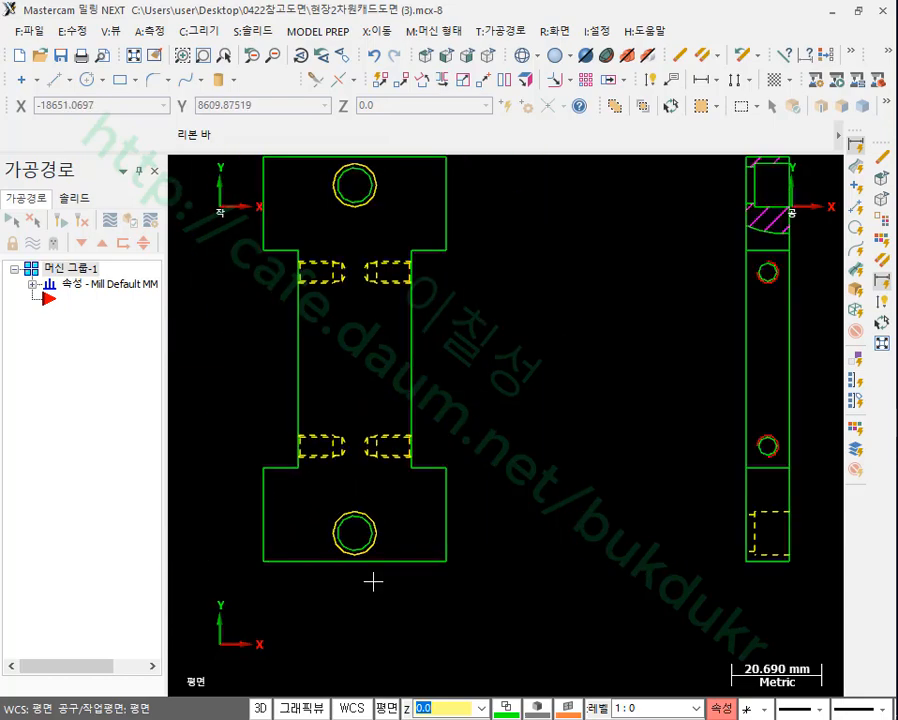
scroll(384, 504, up, 6)
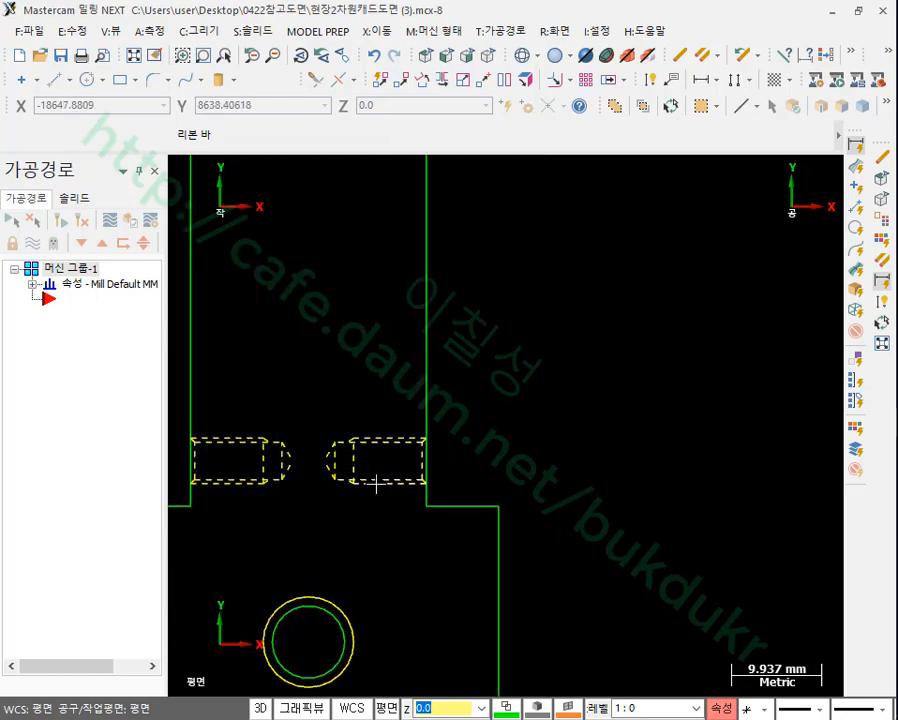
scroll(376, 485, up, 2)
scroll(350, 490, down, 7)
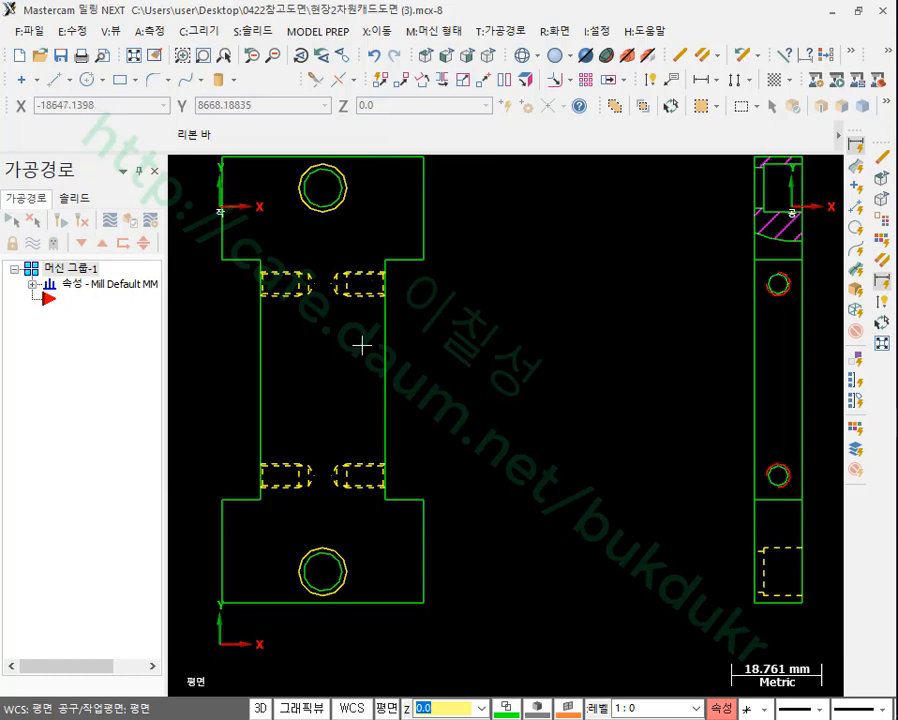
- Examine the side view's upper edge, hatched section and small round holes alongside the whole front view
scroll(362, 345, down, 1)
scroll(760, 272, up, 1)
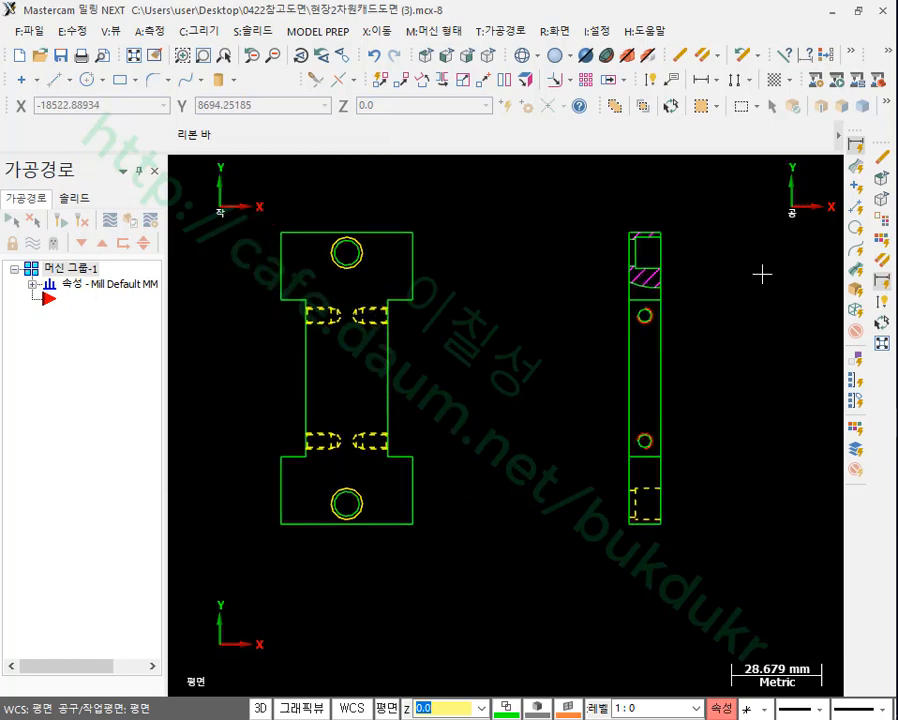
scroll(618, 285, up, 1)
scroll(620, 262, down, 1)
scroll(644, 218, up, 3)
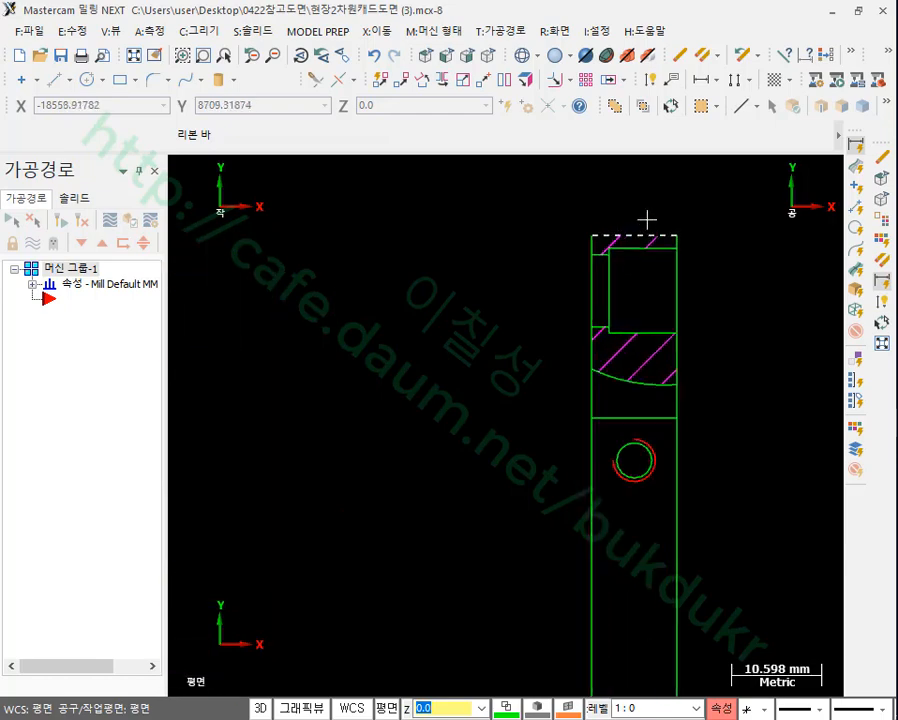
scroll(648, 238, up, 1)
scroll(644, 224, down, 3)
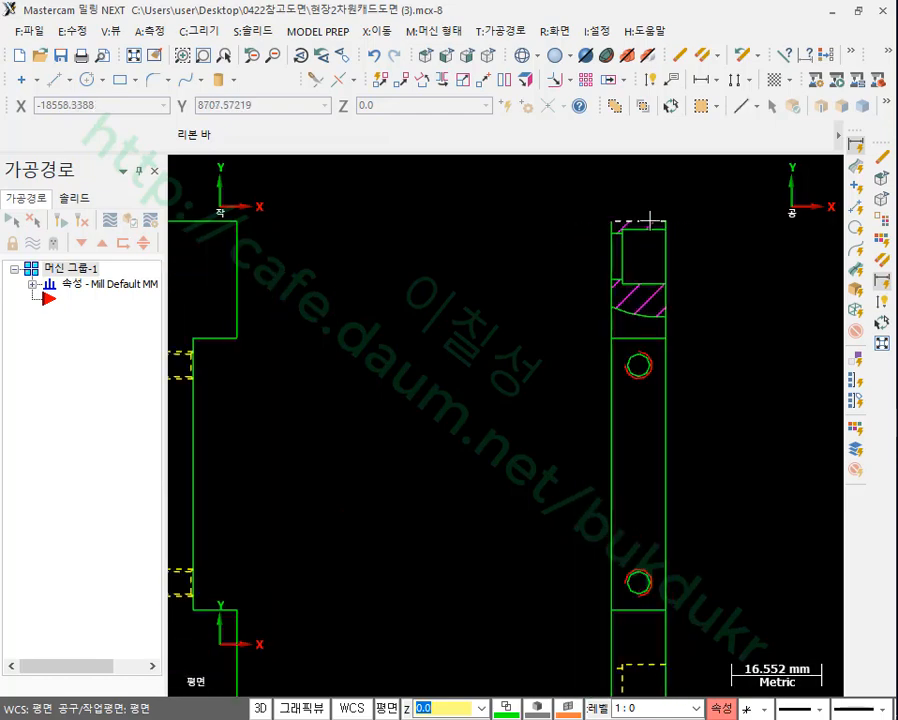
scroll(666, 540, up, 1)
scroll(690, 380, down, 2)
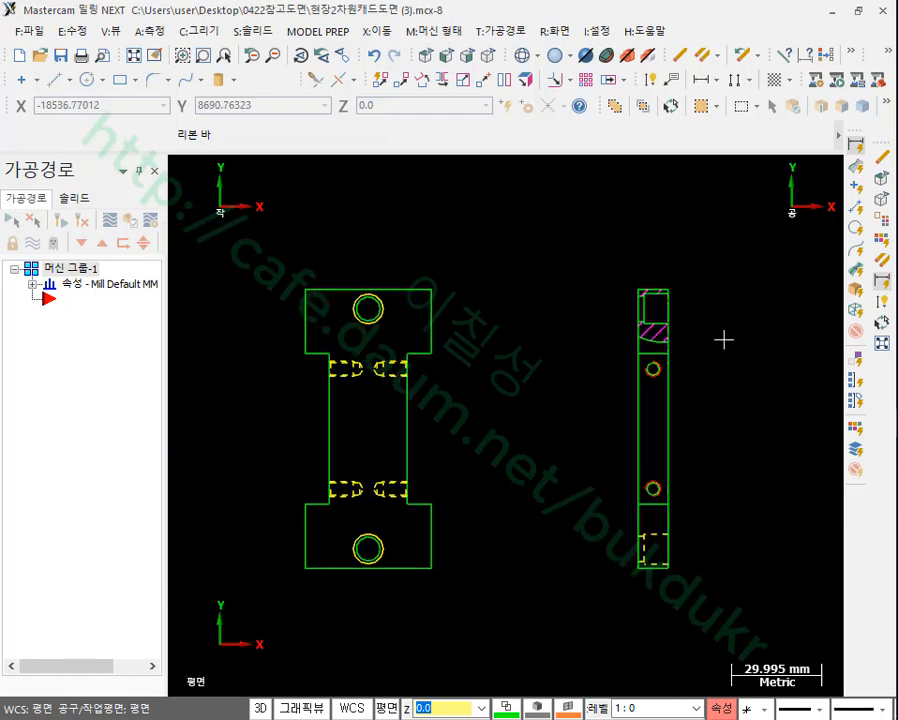
scroll(752, 292, up, 1)
scroll(723, 367, up, 1)
scroll(485, 238, down, 1)
scroll(650, 310, down, 1)
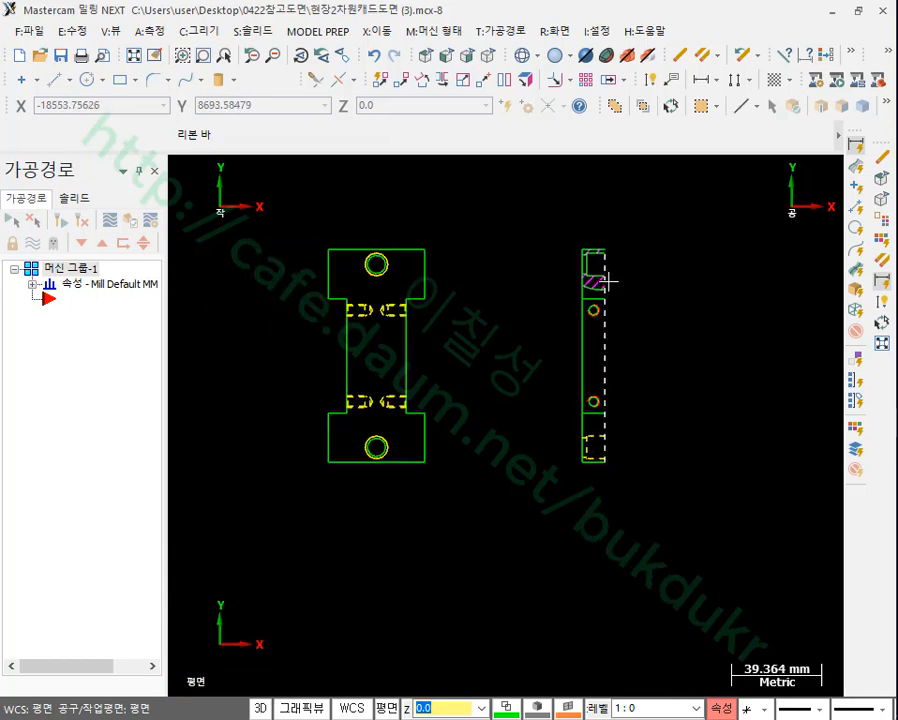
scroll(362, 250, up, 1)
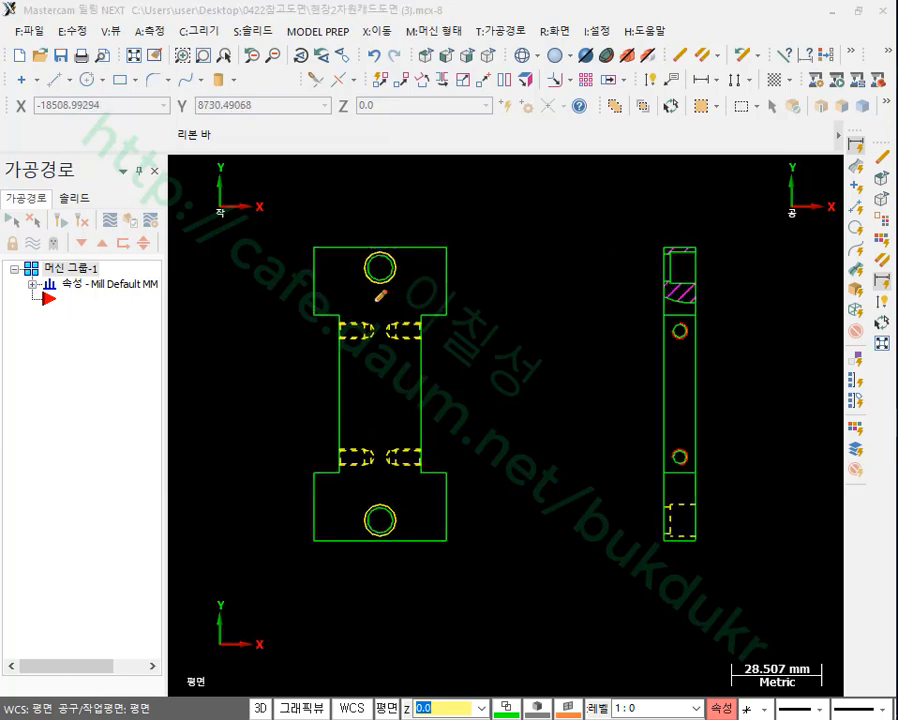
drag(318, 228, 316, 282)
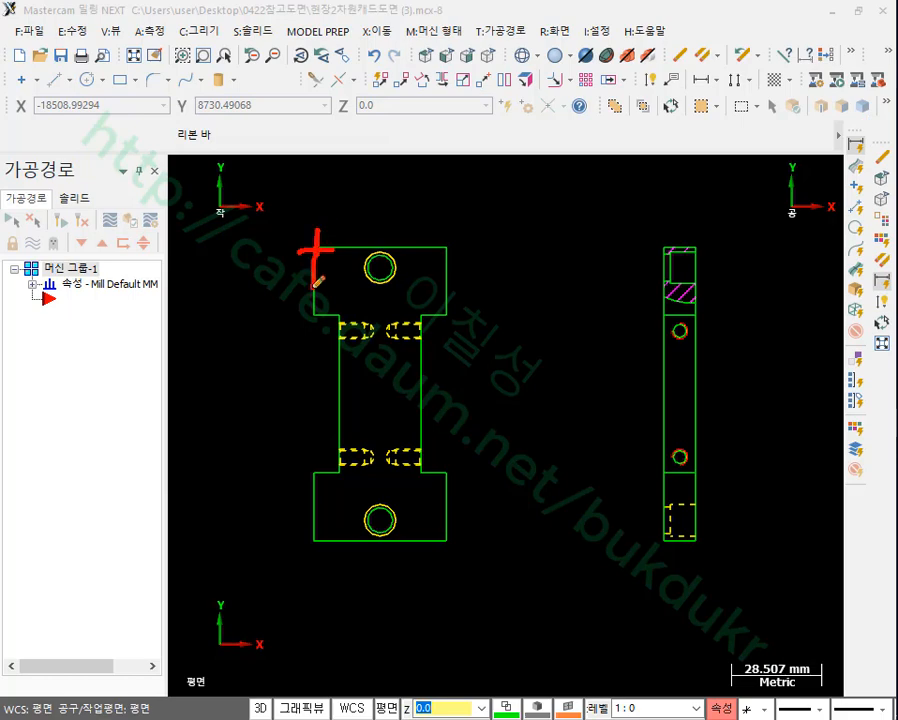
right_click(589, 227)
click(626, 421)
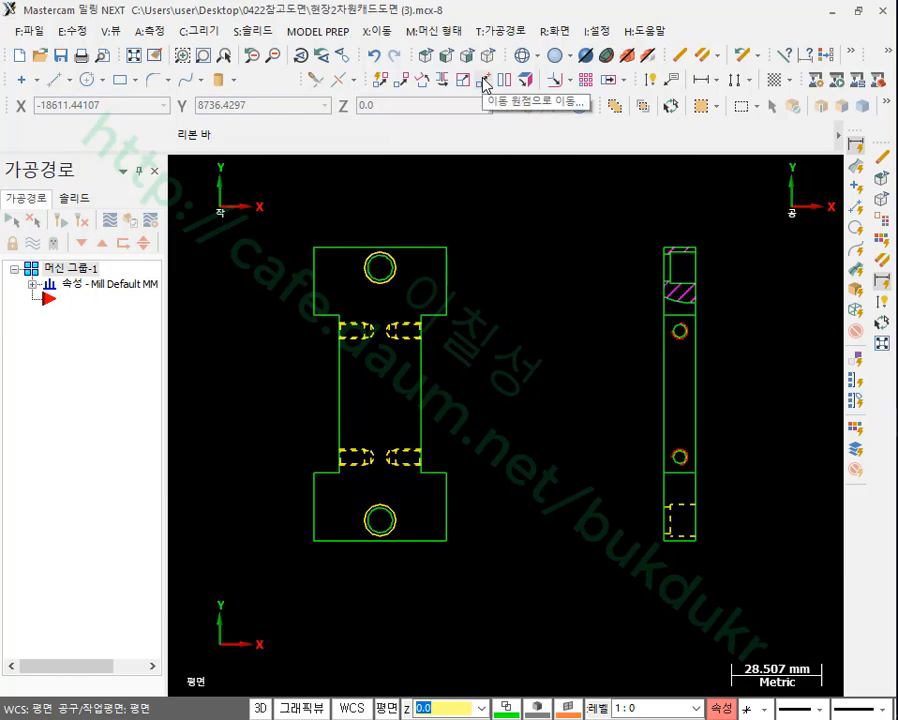
click(484, 85)
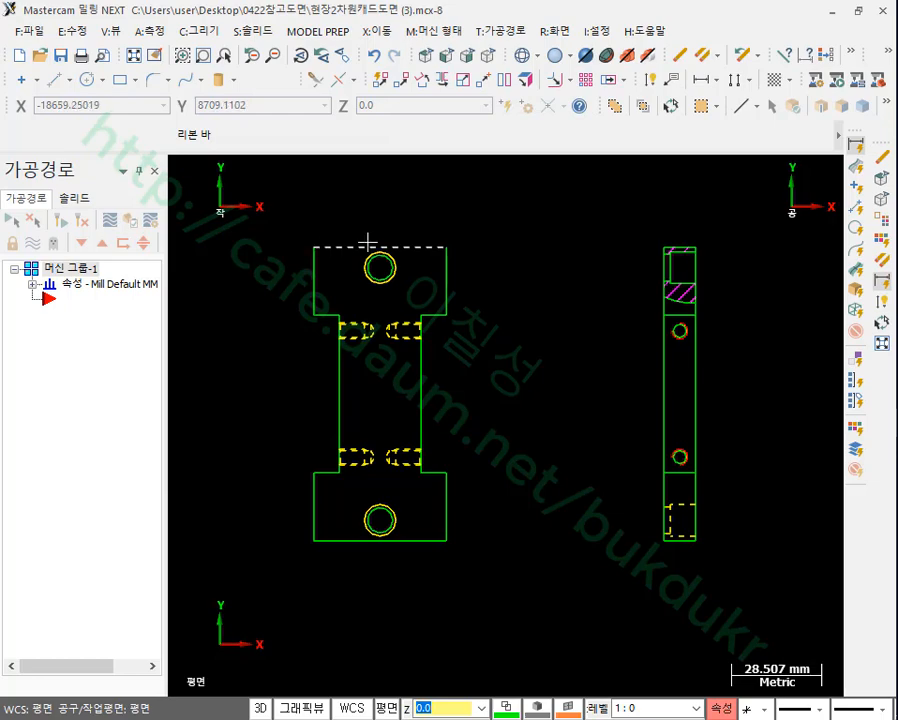
- Review the per-entity colour and width settings in the attribute manager, discard them unchanged and turn the attribute manager off
click(719, 708)
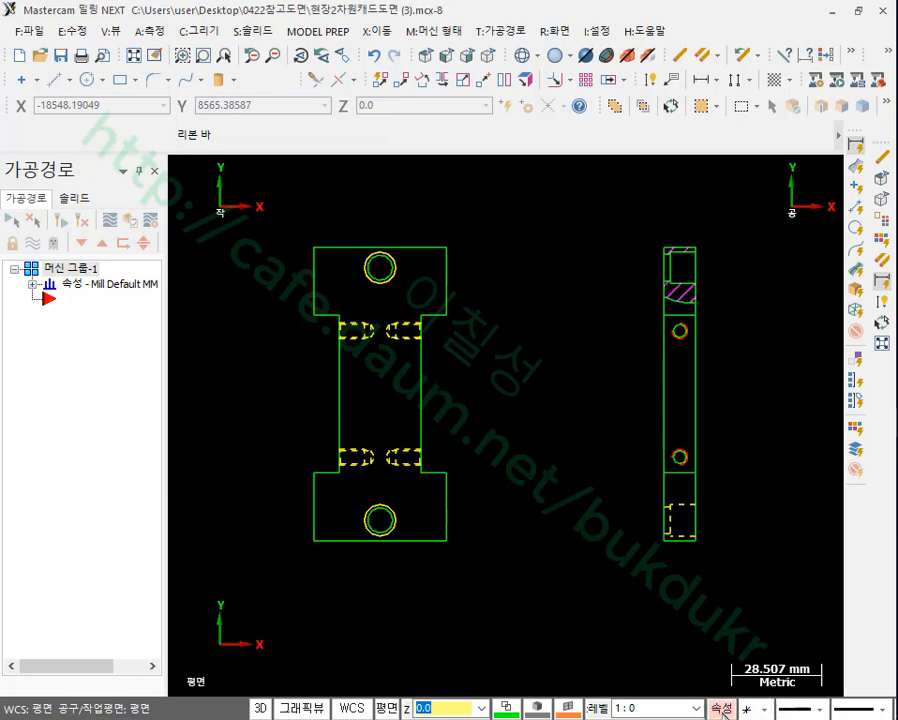
drag(283, 246, 430, 76)
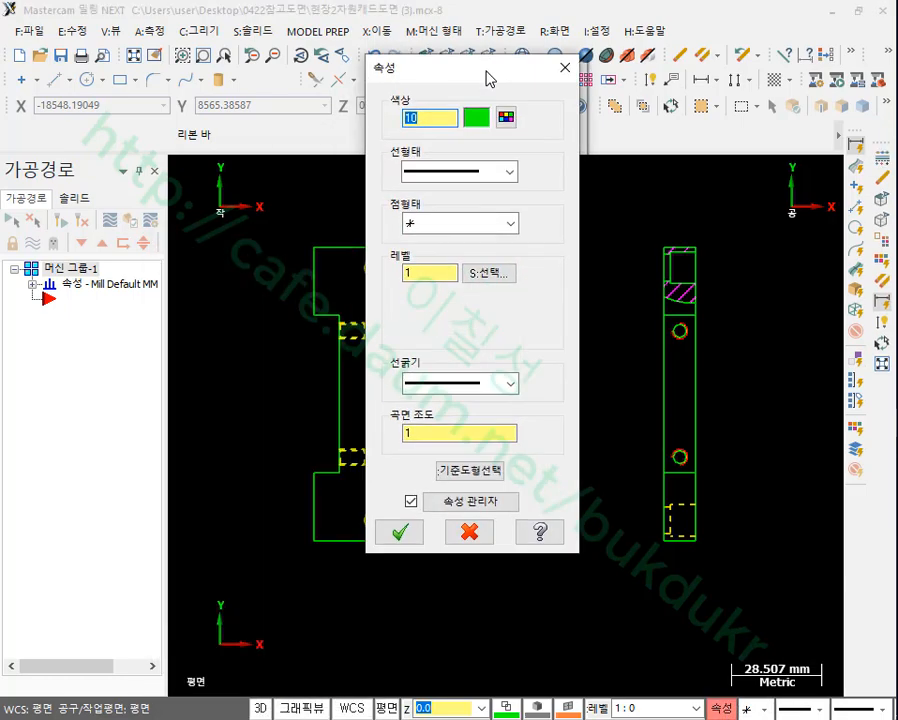
click(466, 501)
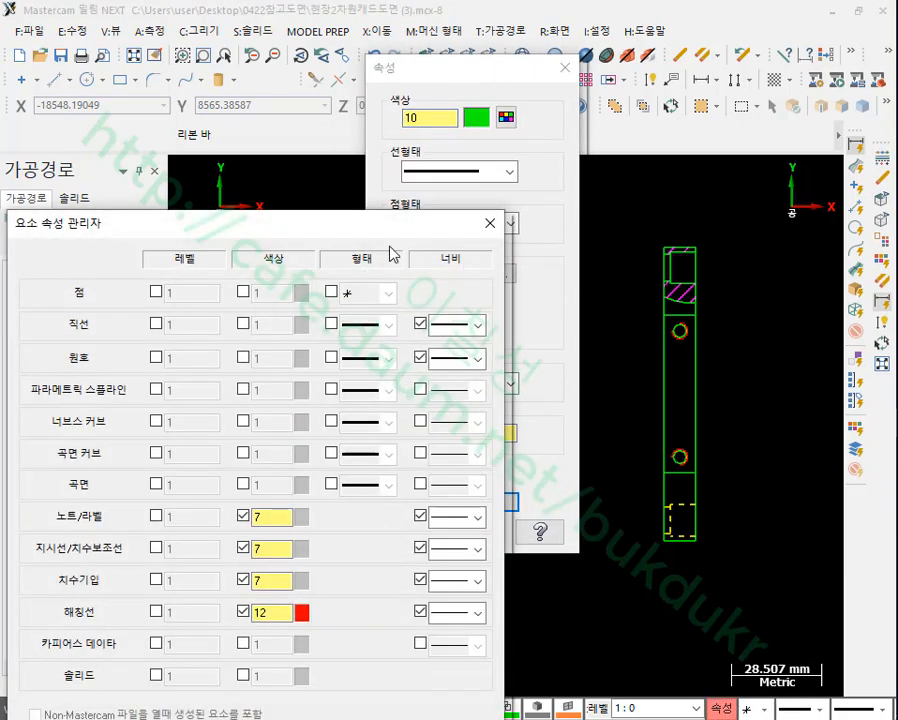
drag(372, 200, 538, 42)
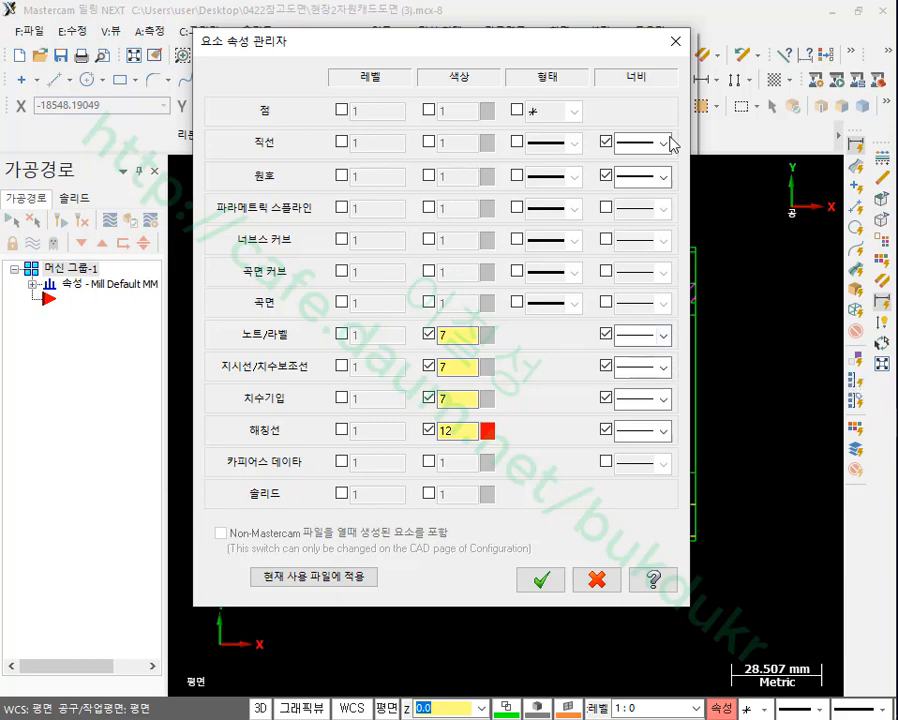
drag(638, 47, 714, 92)
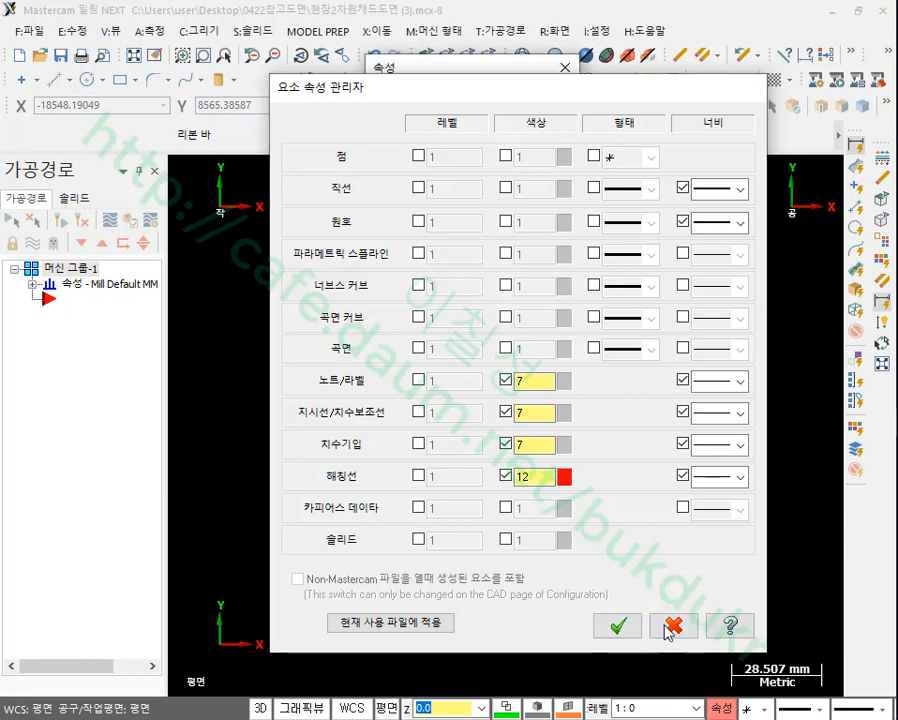
click(672, 625)
click(410, 501)
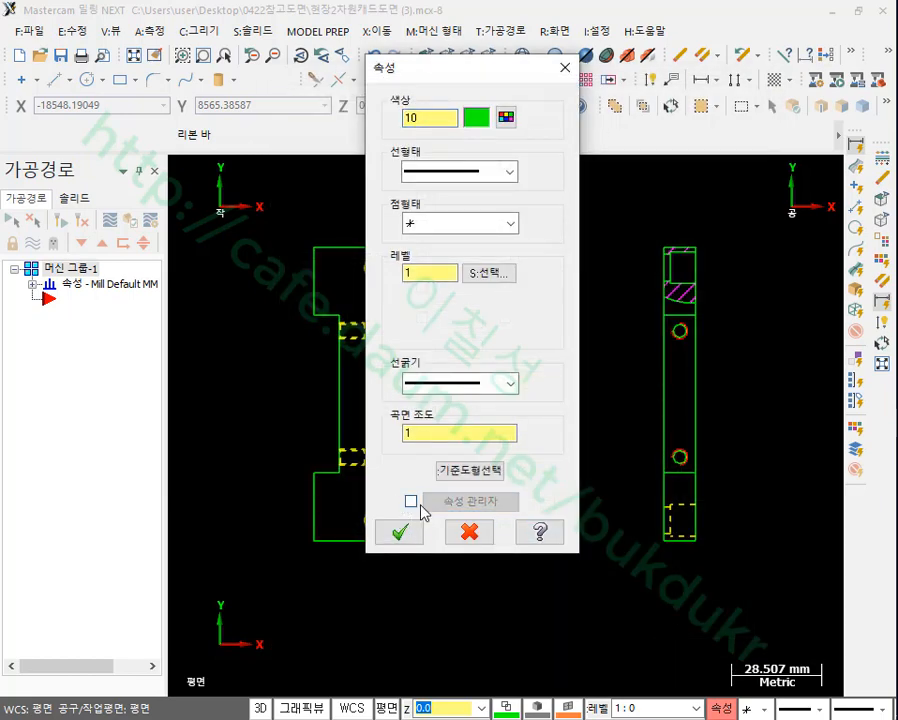
click(402, 533)
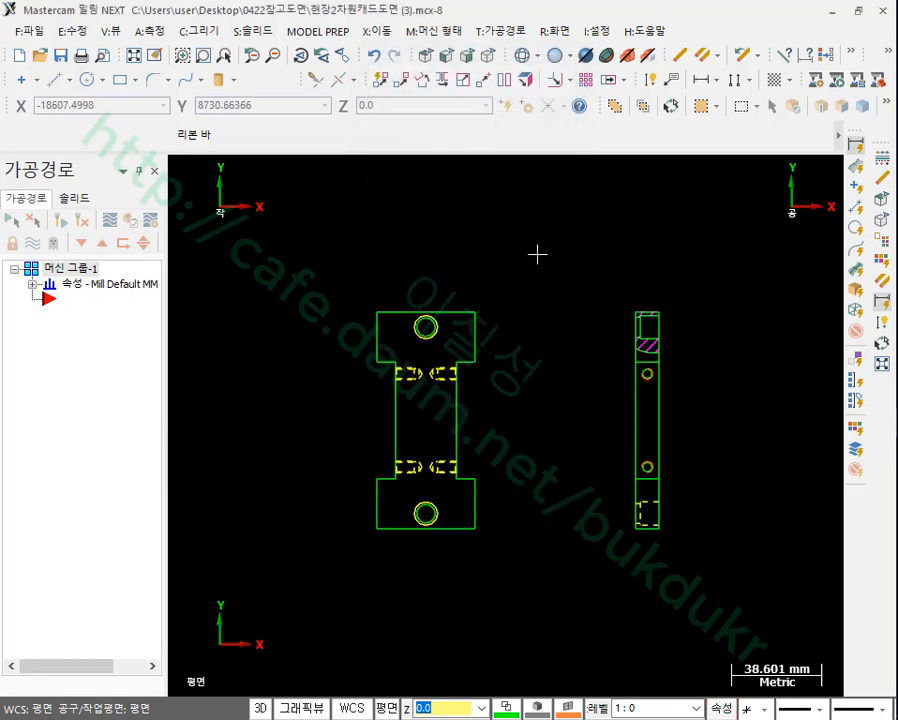
- Move the drawing to the origin from the front view's upper-left corner and display the coordinate axis lines
click(483, 79)
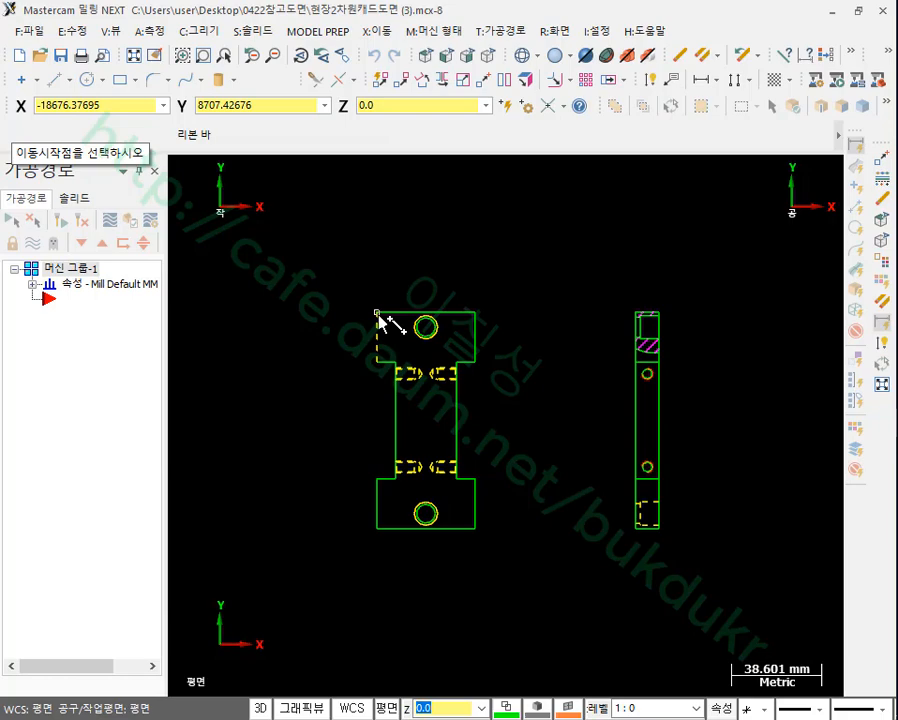
click(378, 316)
click(134, 57)
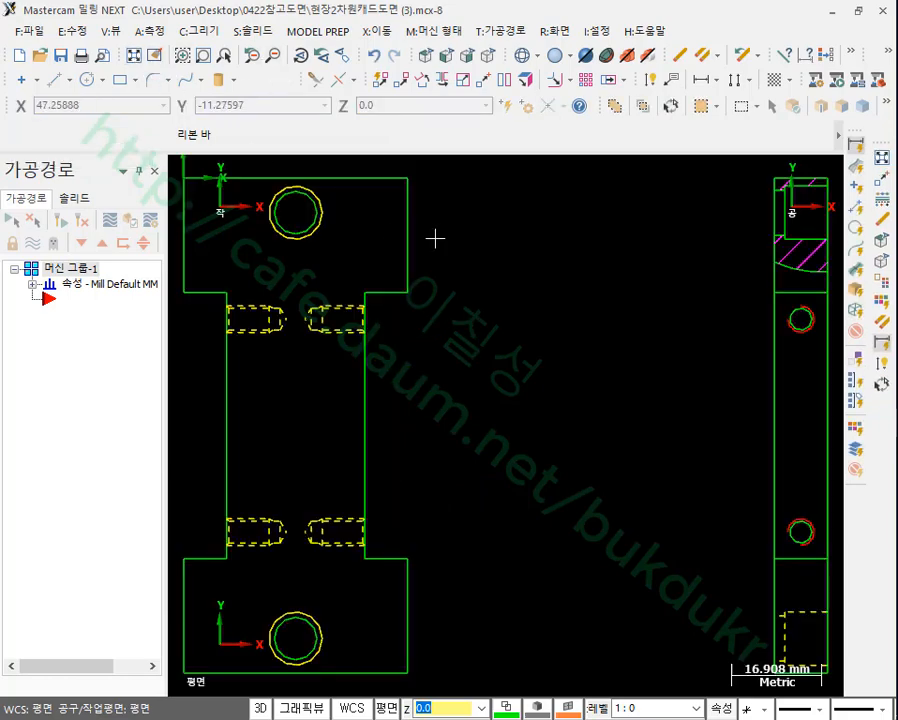
scroll(558, 416, down, 3)
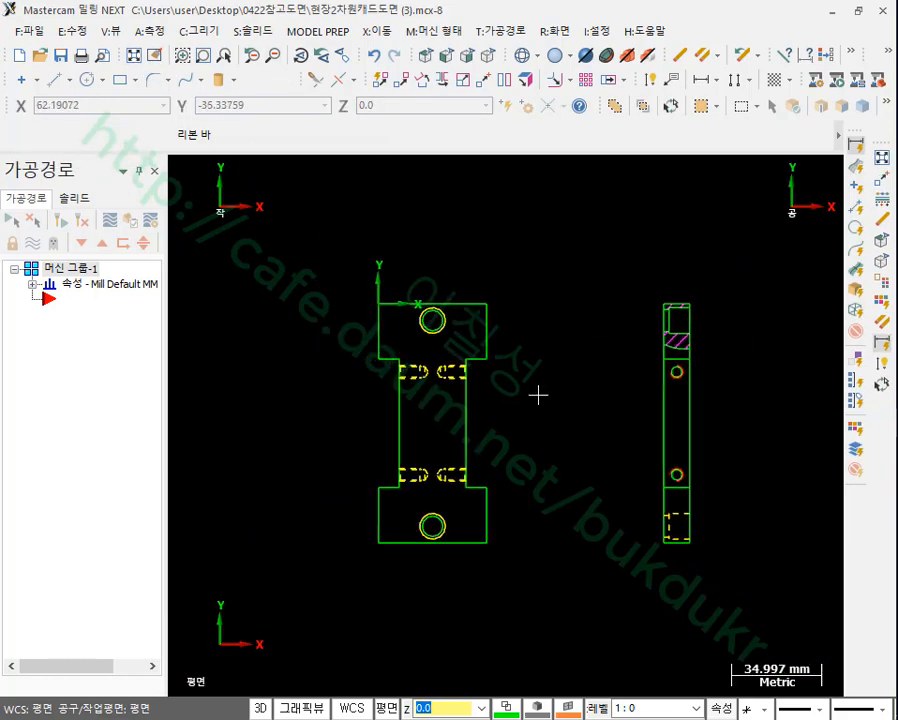
key(F9)
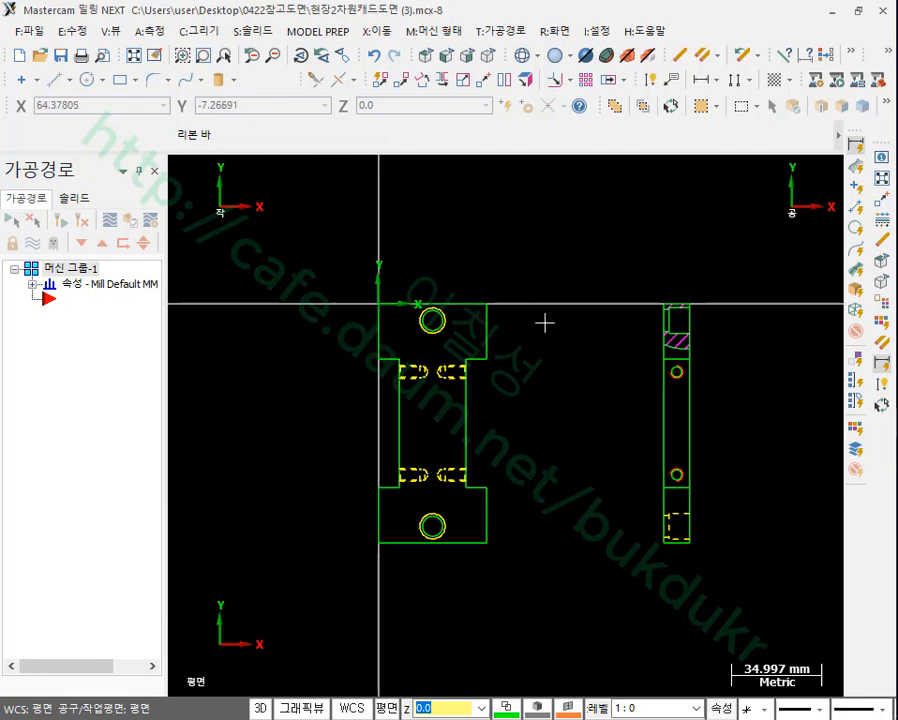
scroll(467, 404, up, 1)
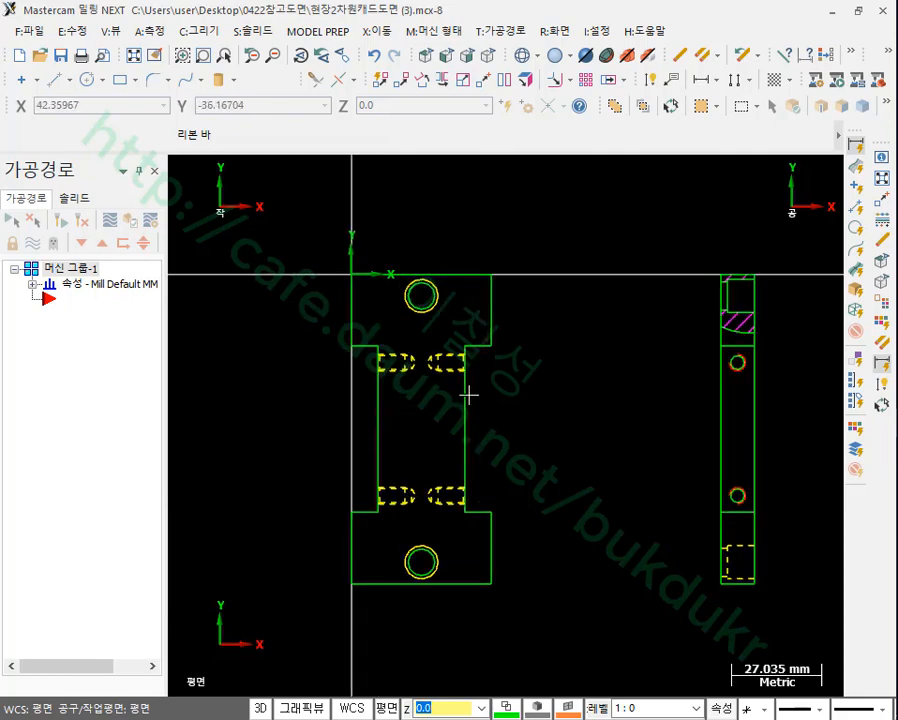
- Turn the entity attribute manager back on in the attribute settings
click(721, 708)
click(410, 502)
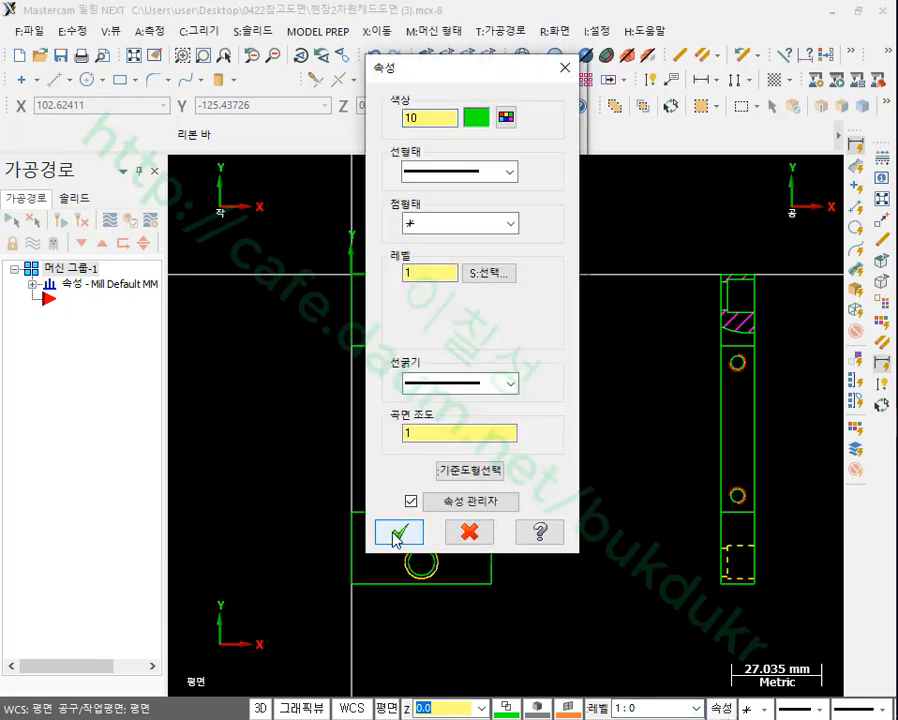
click(399, 531)
- Switch to the isometric view, examine how the flat front and side views lie around the origin, and hide the axis lines
click(487, 56)
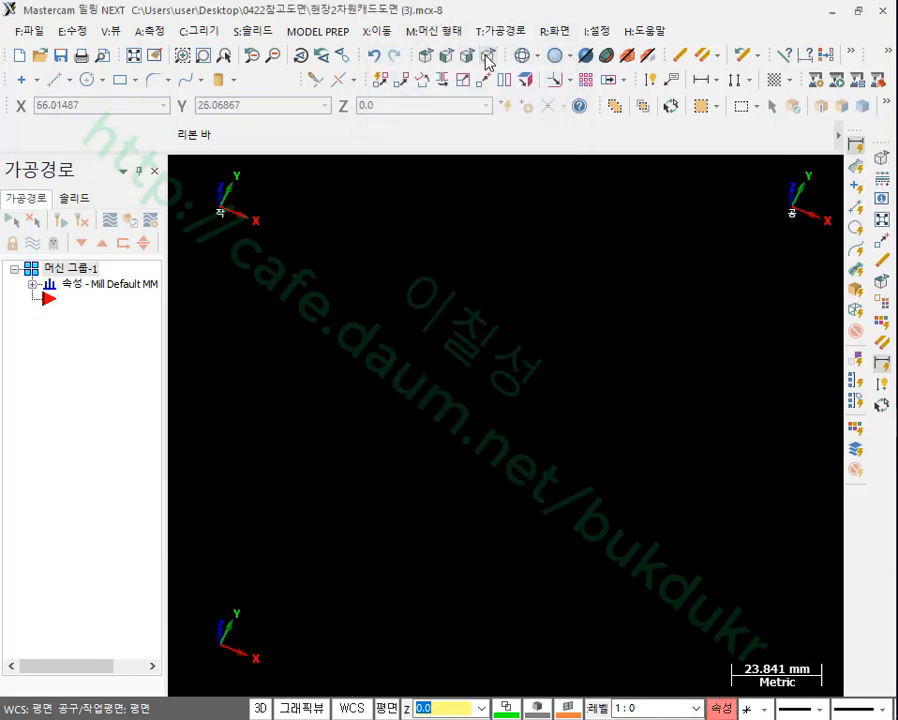
click(136, 58)
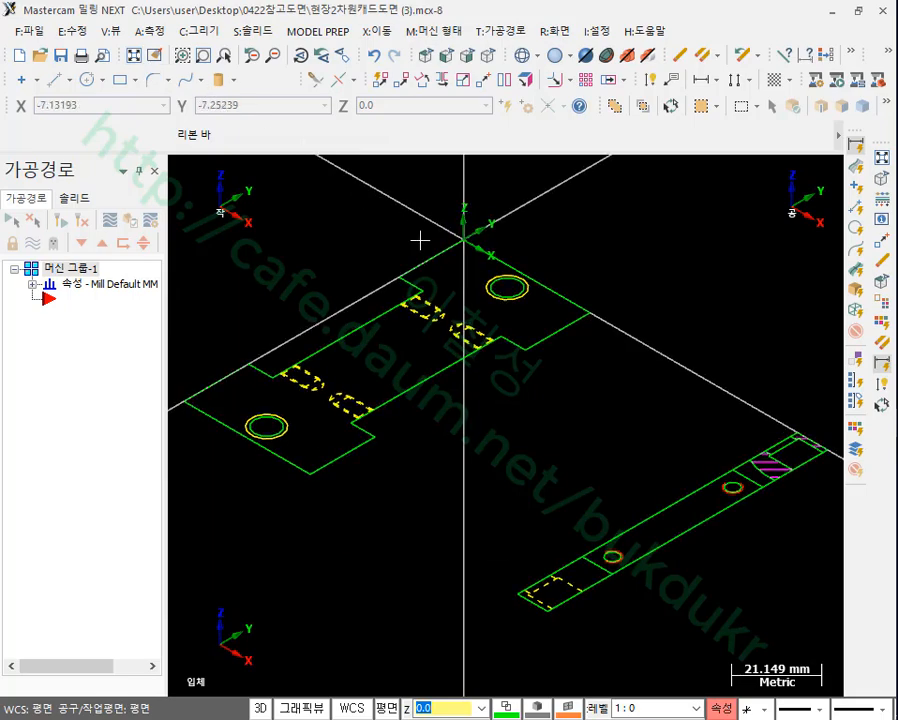
scroll(590, 345, down, 1)
scroll(440, 380, up, 1)
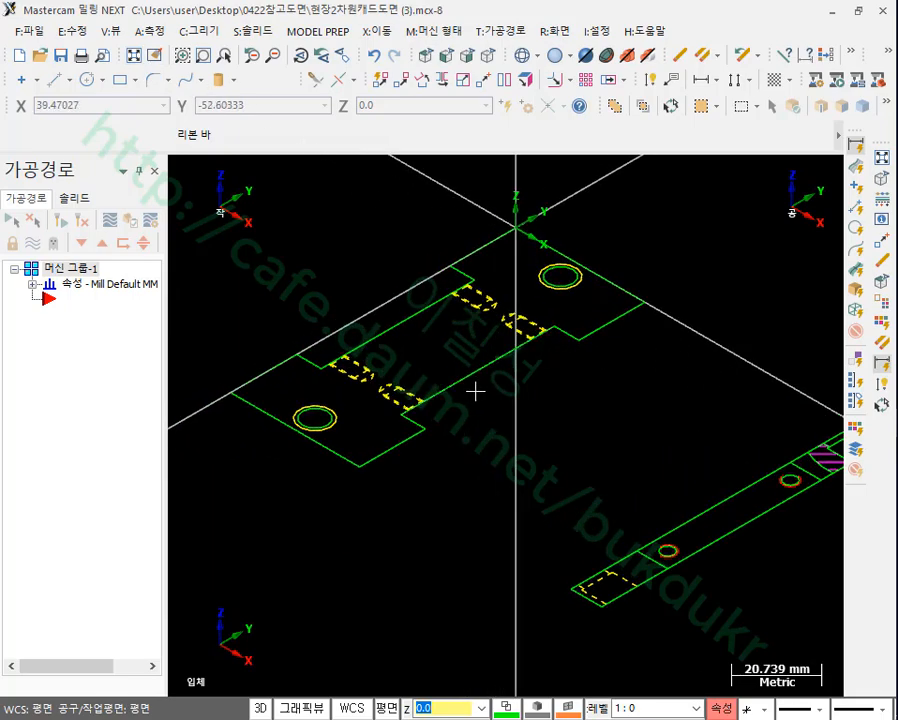
middle_drag(482, 374, 533, 373)
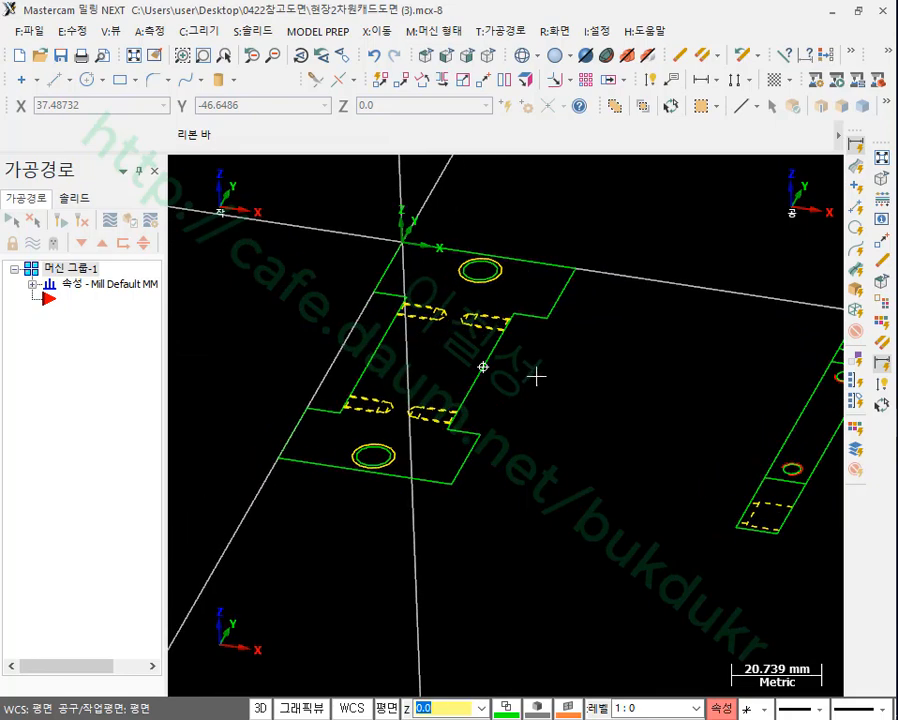
scroll(467, 341, up, 1)
scroll(661, 515, down, 2)
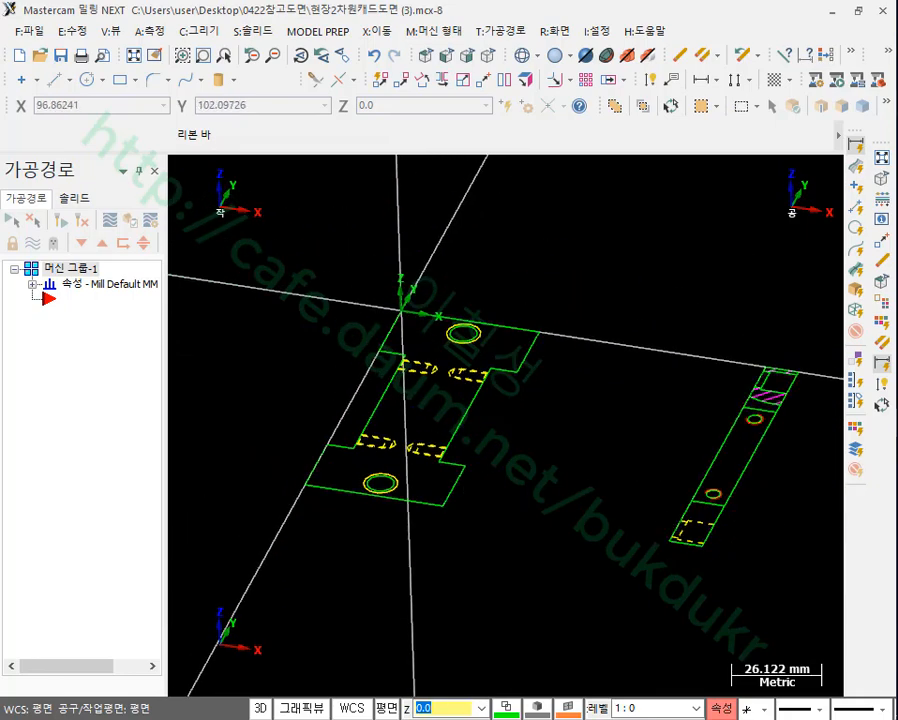
click(617, 256)
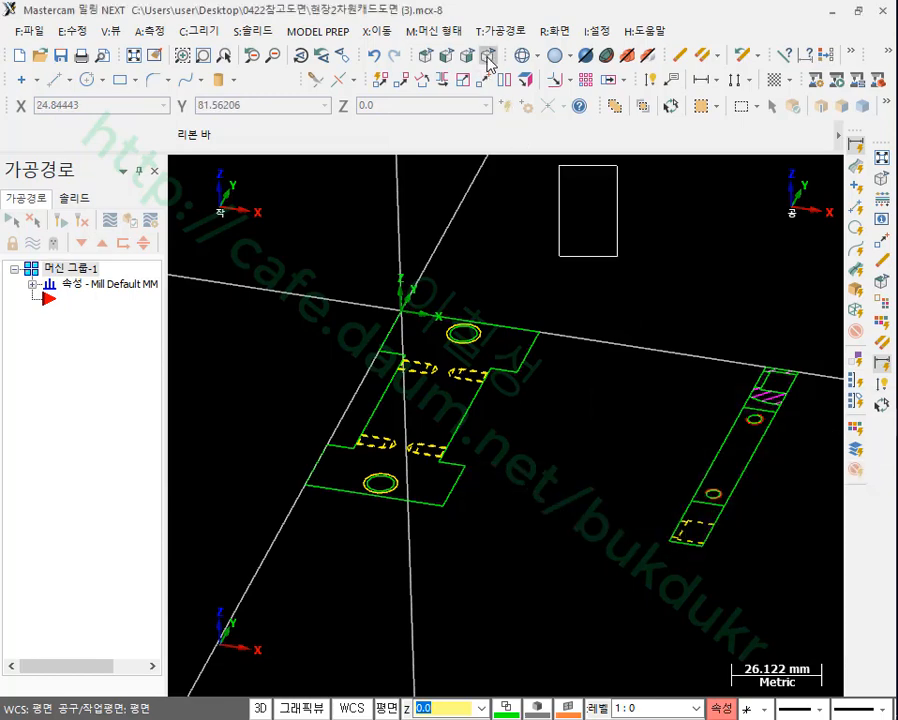
click(488, 57)
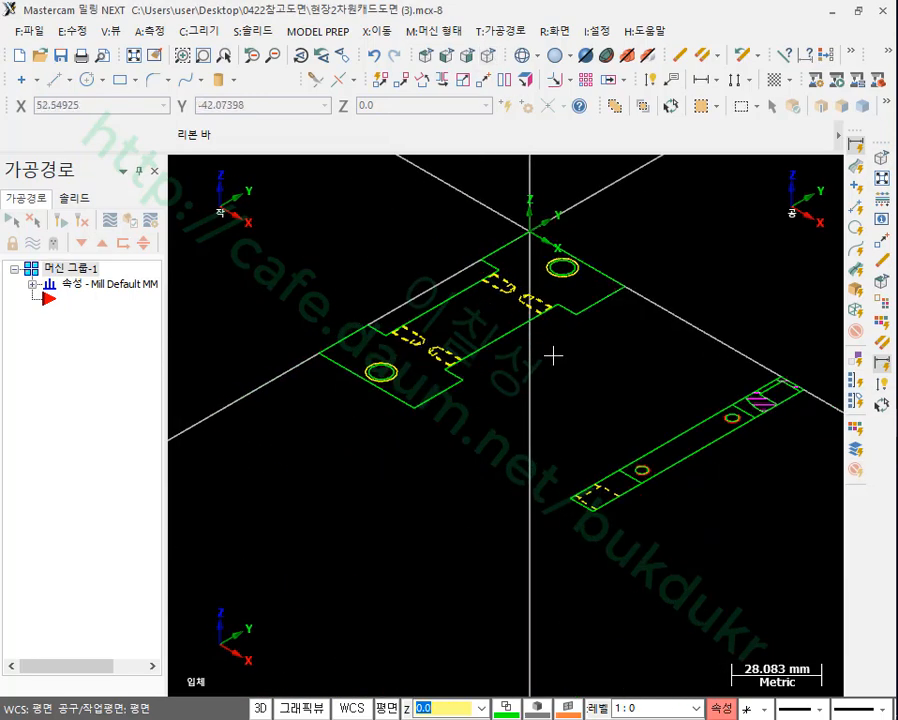
key(F9)
- Select the complete side view for a dynamic transform and place the gnomon origin on the outer-left corner of its lower end
scroll(613, 354, down, 2)
scroll(617, 354, up, 3)
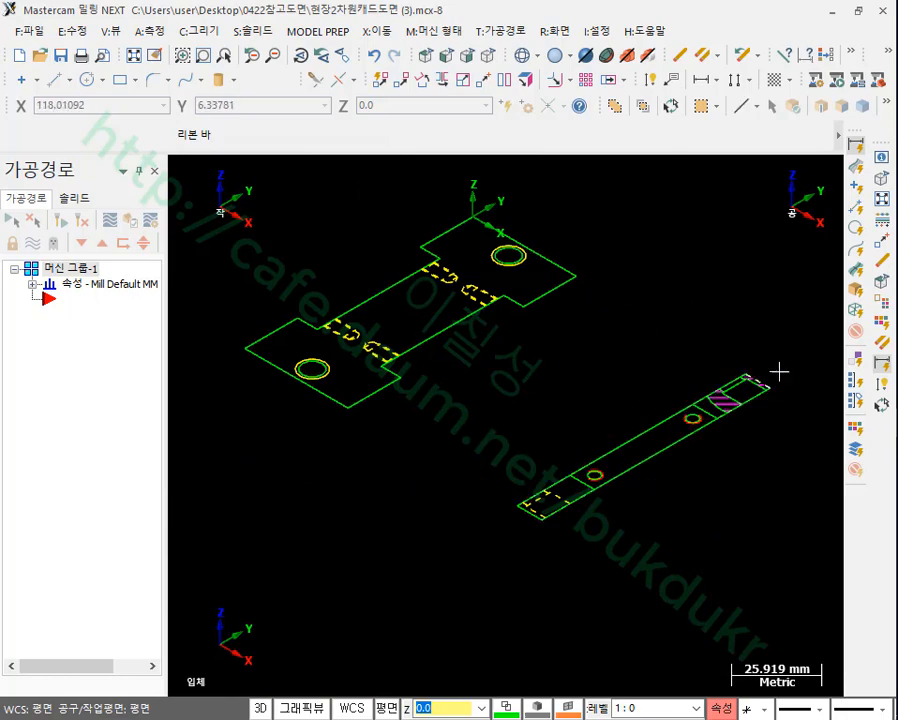
drag(780, 346, 505, 545)
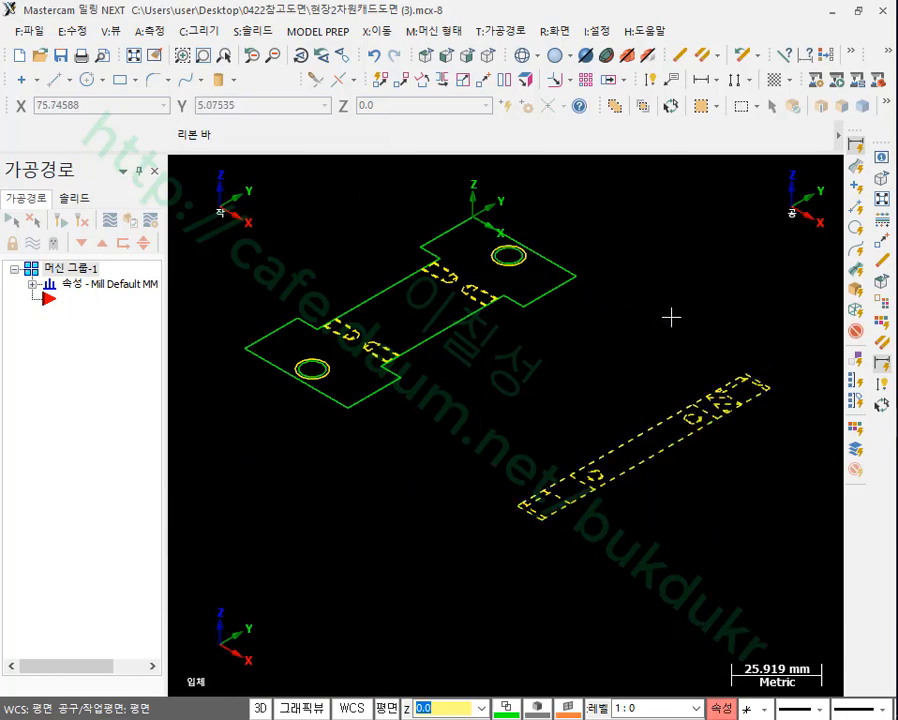
scroll(301, 355, up, 5)
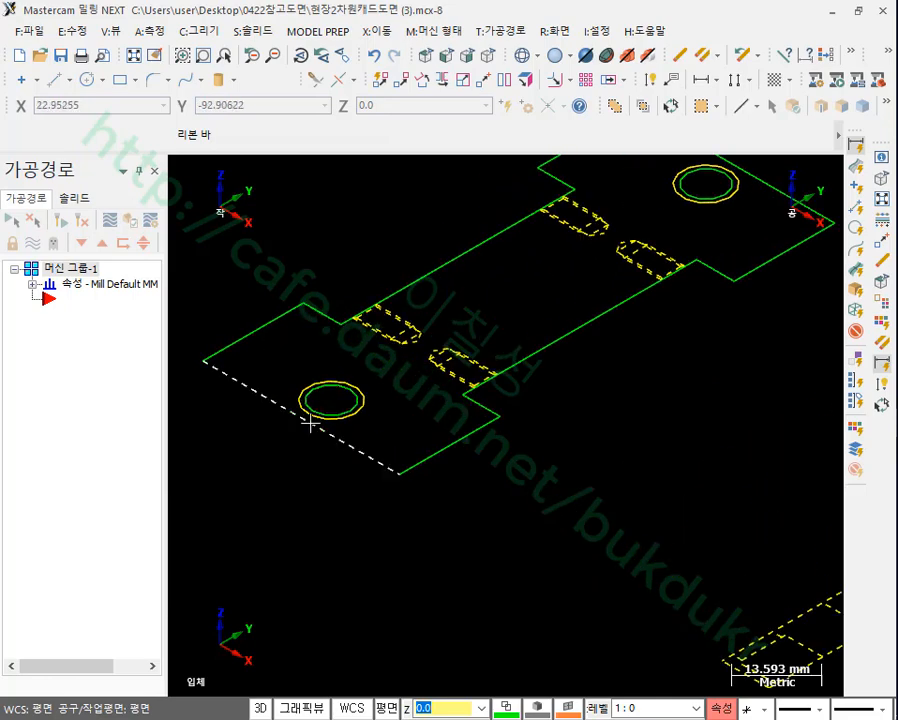
scroll(428, 409, down, 5)
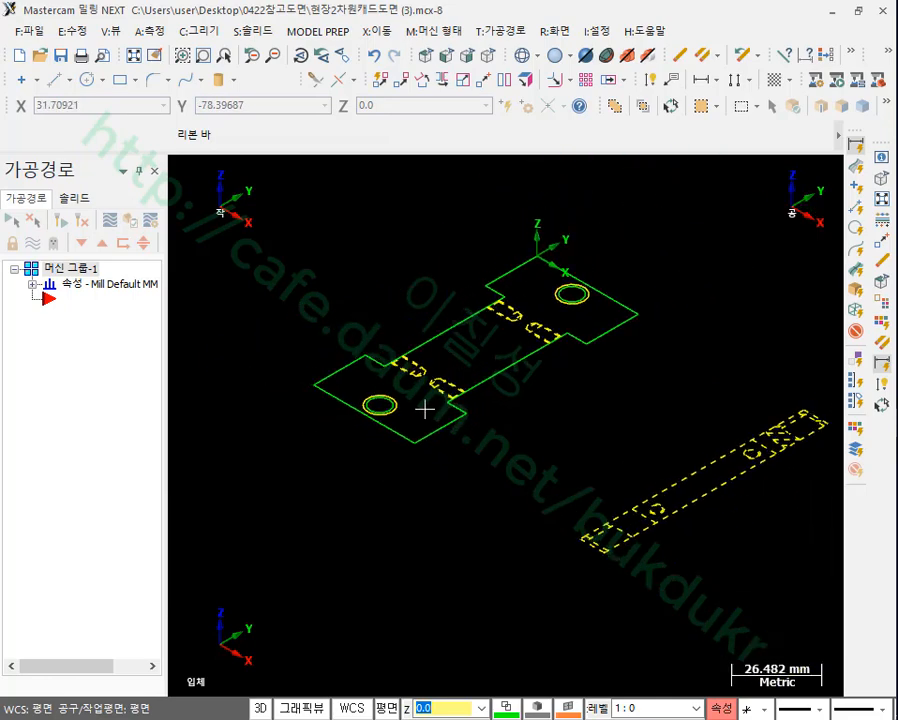
click(381, 80)
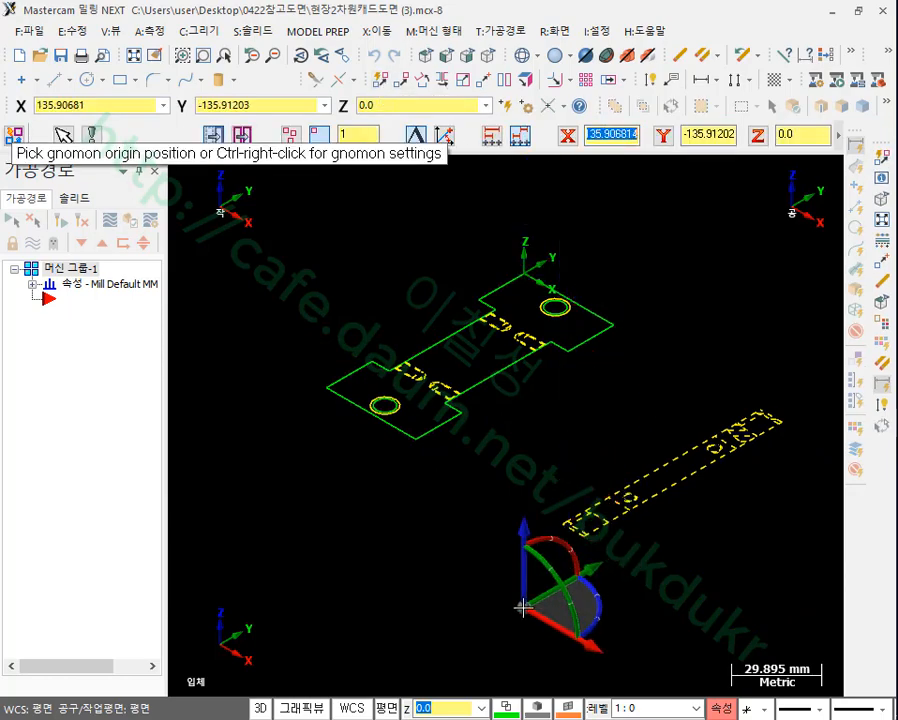
scroll(524, 600, up, 13)
scroll(645, 400, up, 2)
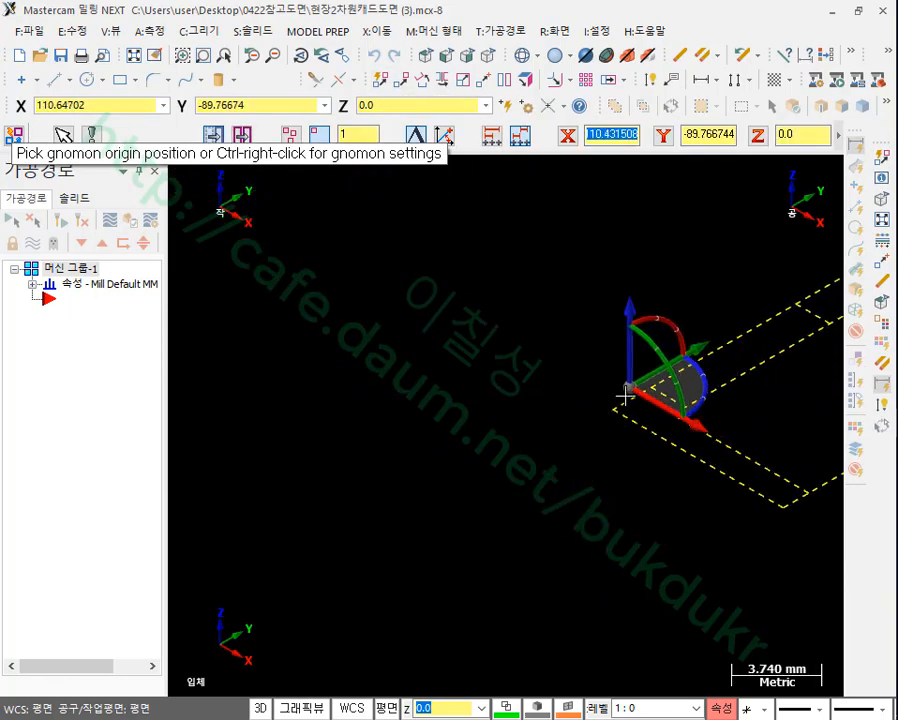
click(613, 410)
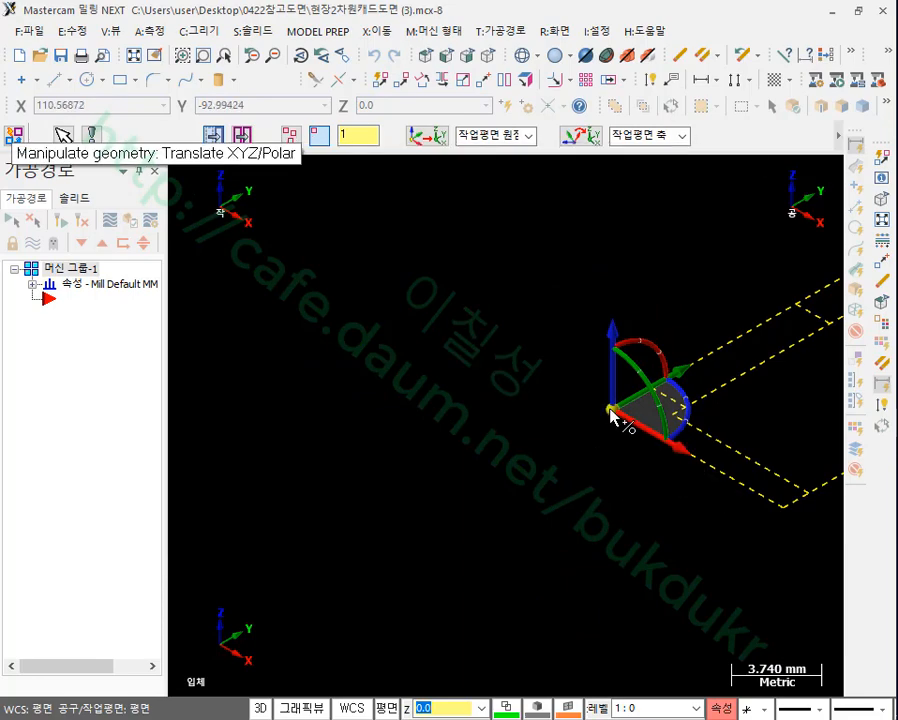
- Move the selected side view so the gnomon corner lands on the midpoint of the front view's lower edge
click(613, 412)
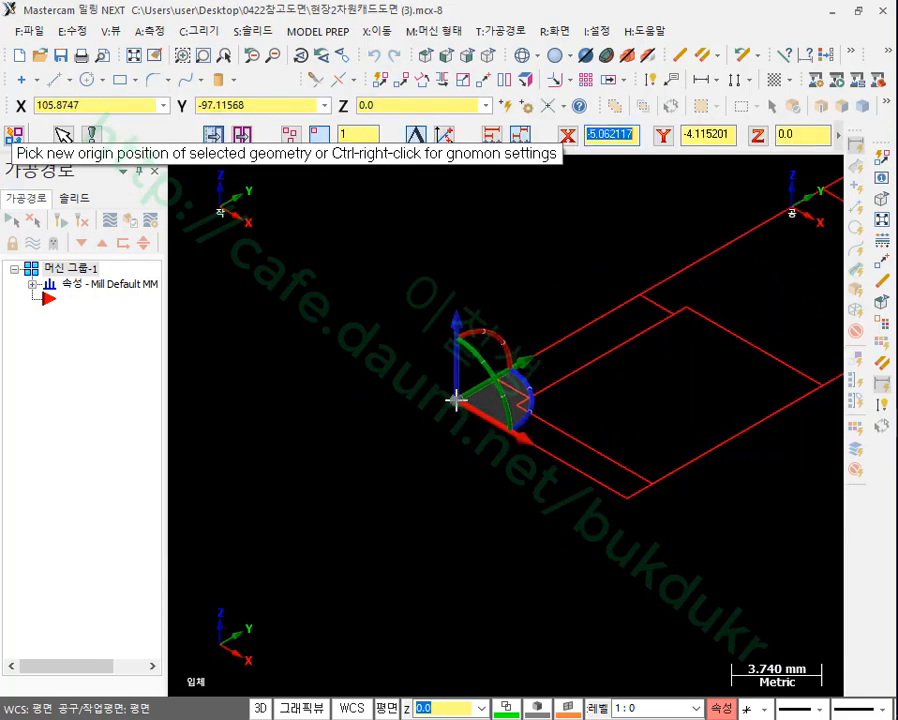
scroll(660, 534, down, 5)
scroll(404, 320, down, 1)
scroll(410, 344, up, 6)
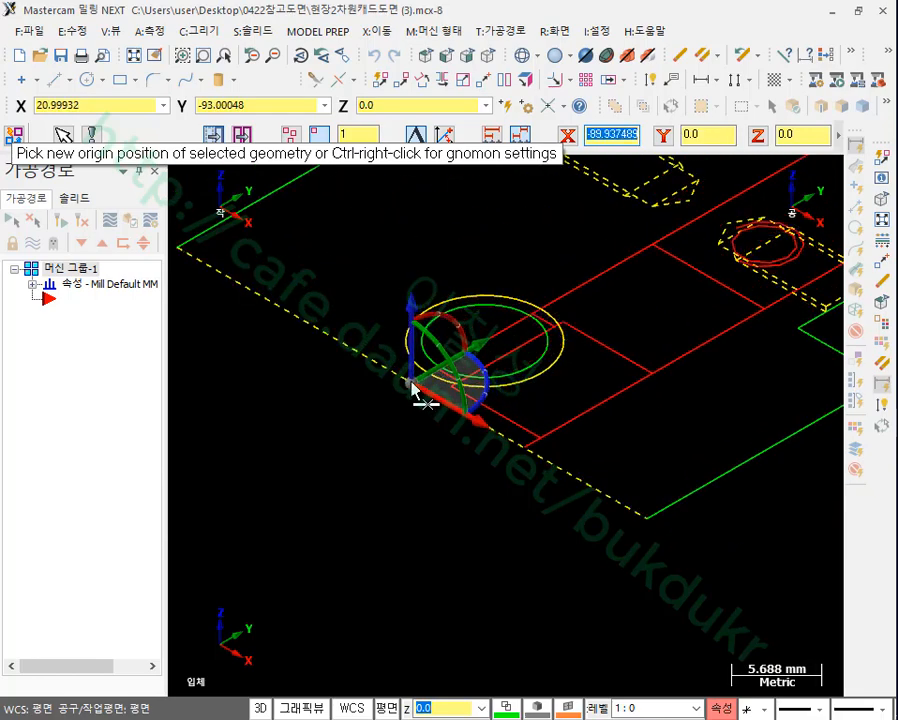
click(413, 390)
- Rotate the selected side view 90° about the gnomon's Y axis so it stands perpendicular beneath the front view
scroll(436, 578, down, 1)
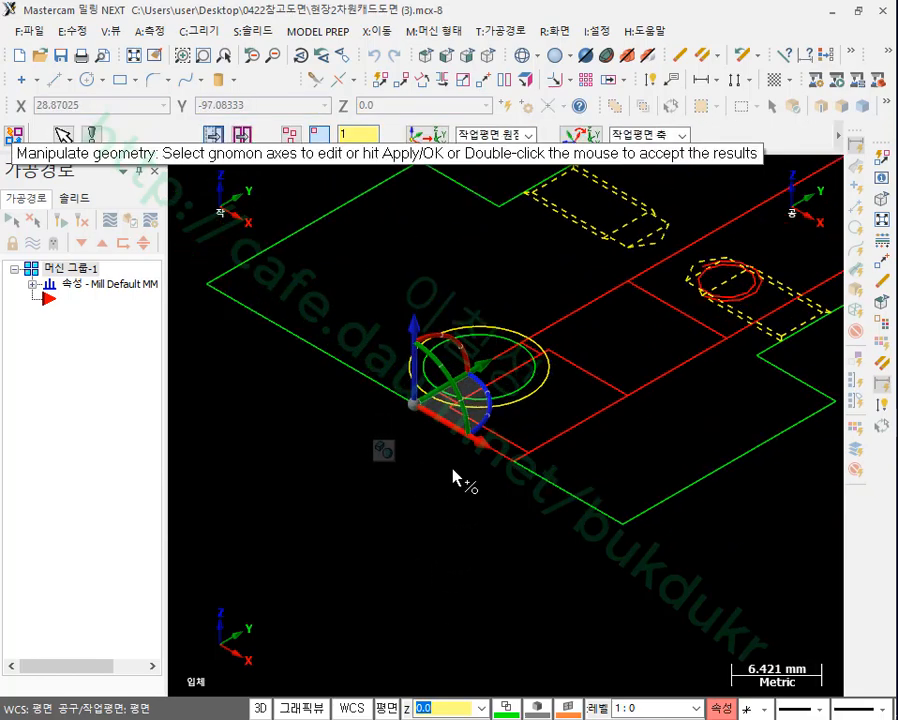
click(466, 421)
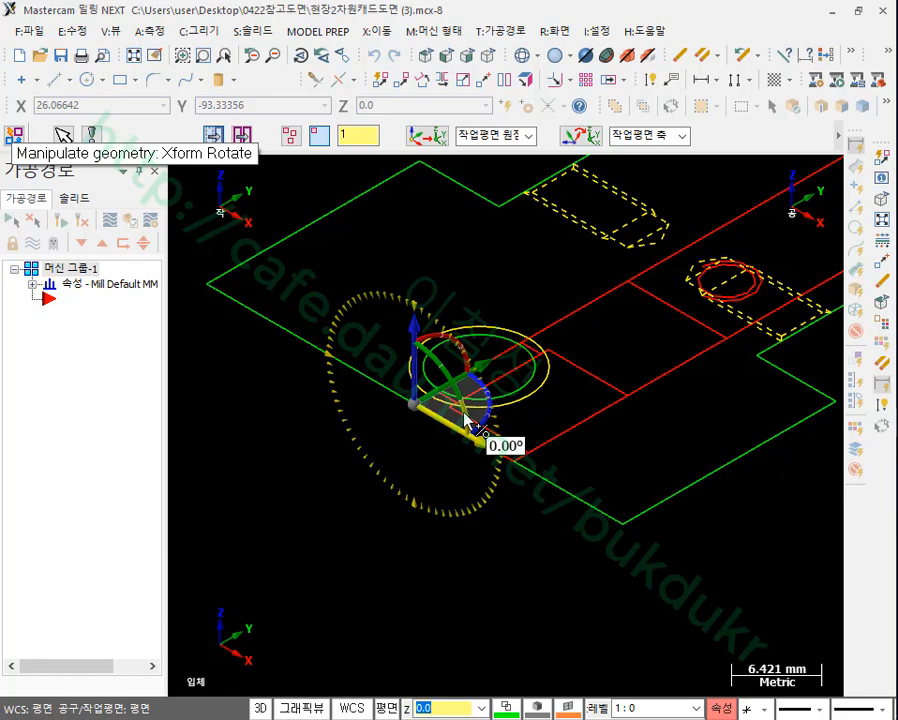
click(466, 421)
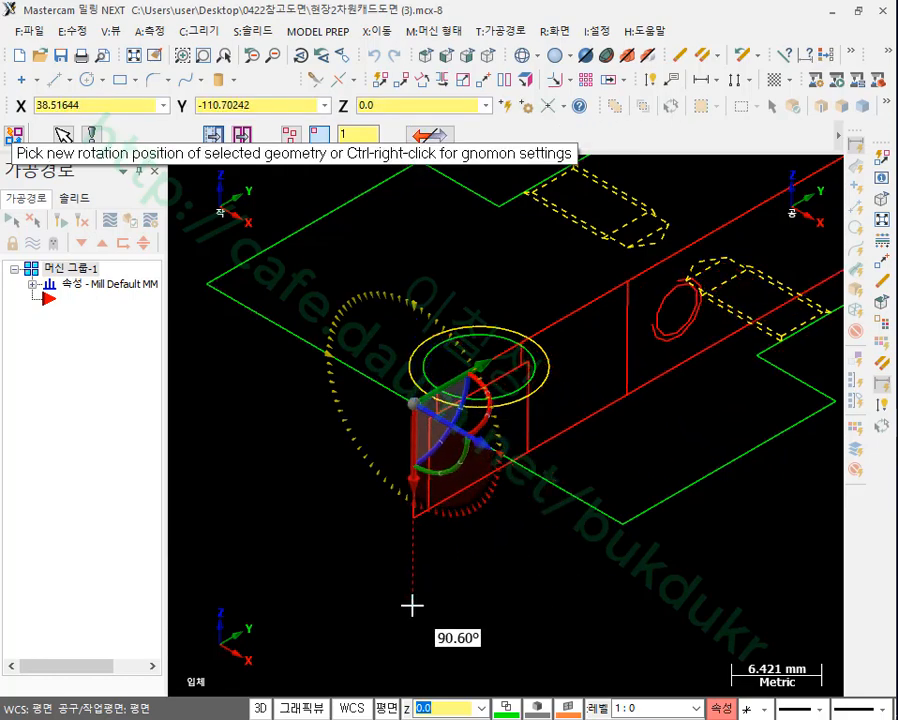
text(90)
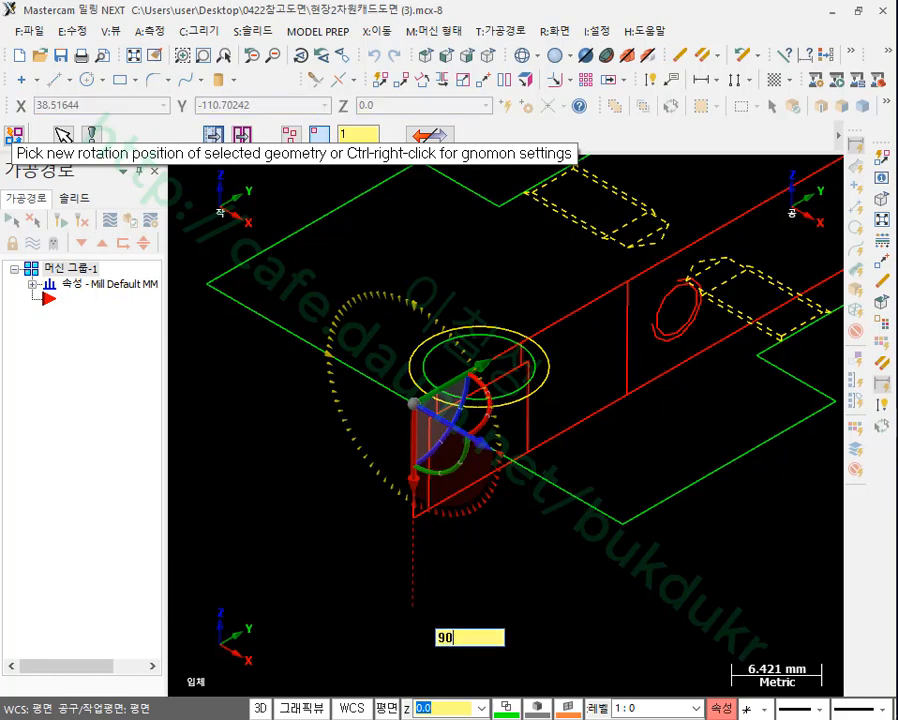
key(Return)
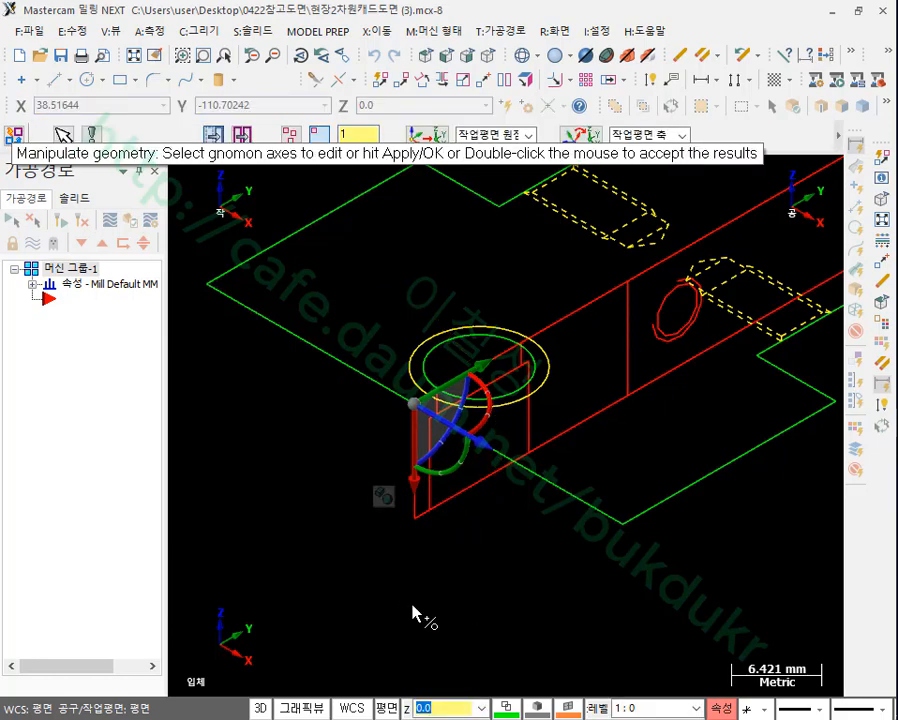
scroll(321, 534, down, 2)
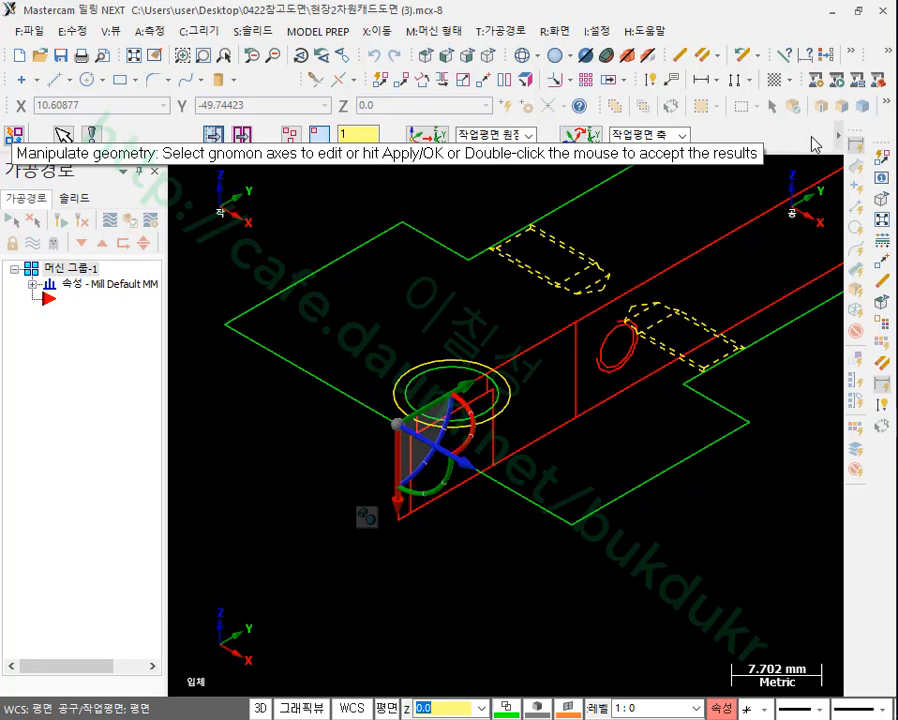
- Accept the side view's dynamic transform and check from an angled view how it stands beneath the front view
key(Return)
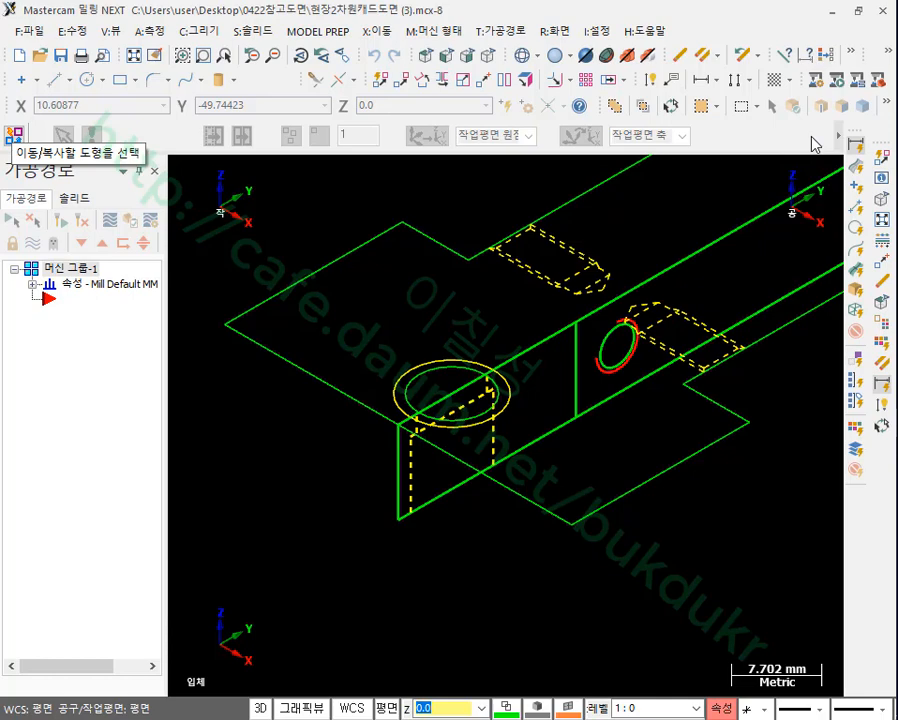
key(Escape)
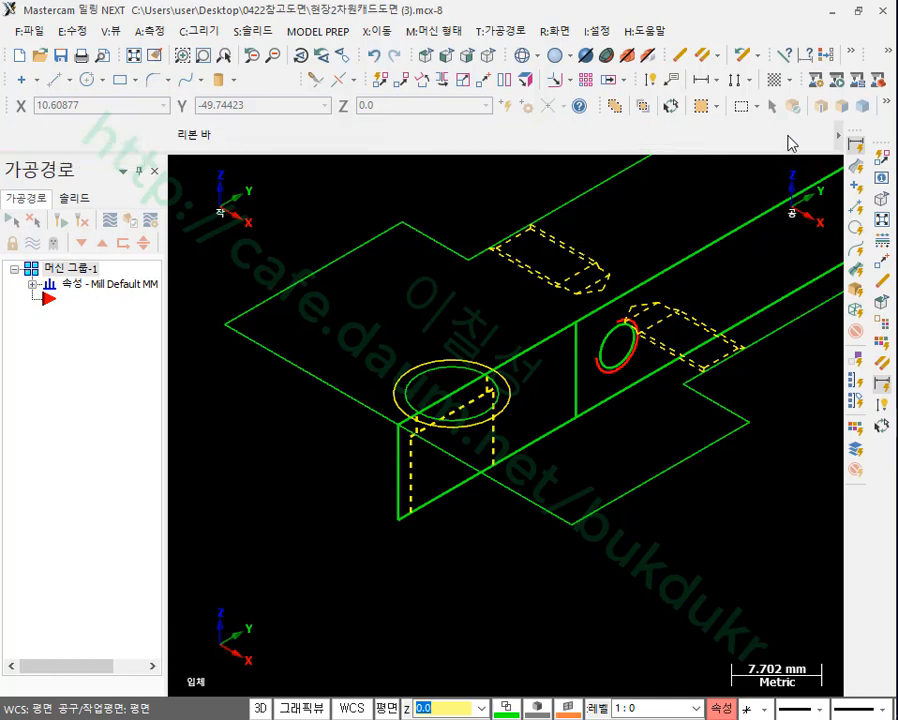
scroll(456, 486, down, 5)
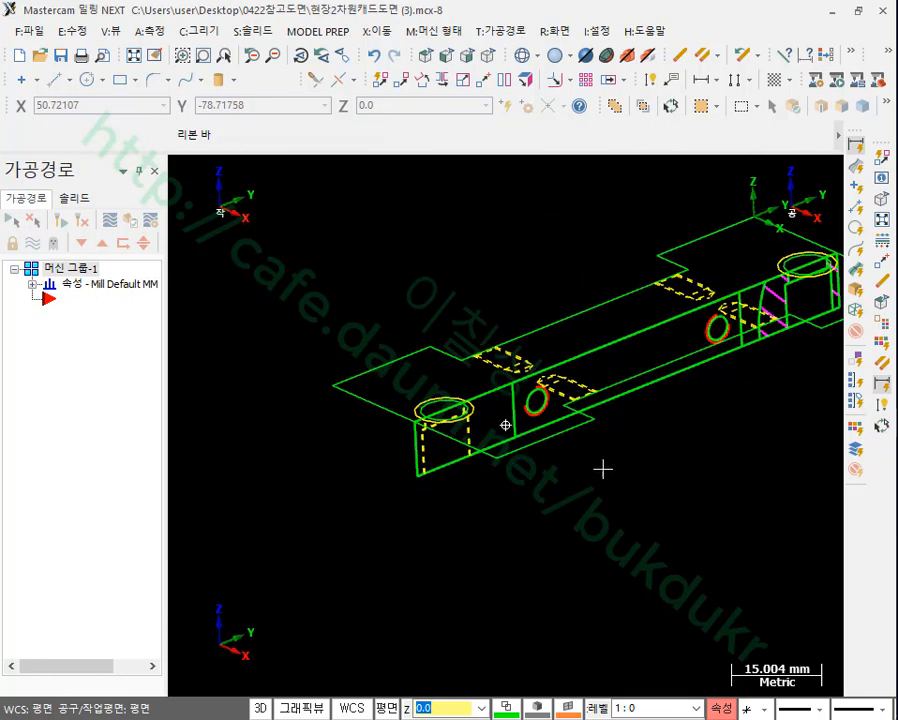
middle_drag(603, 468, 663, 495)
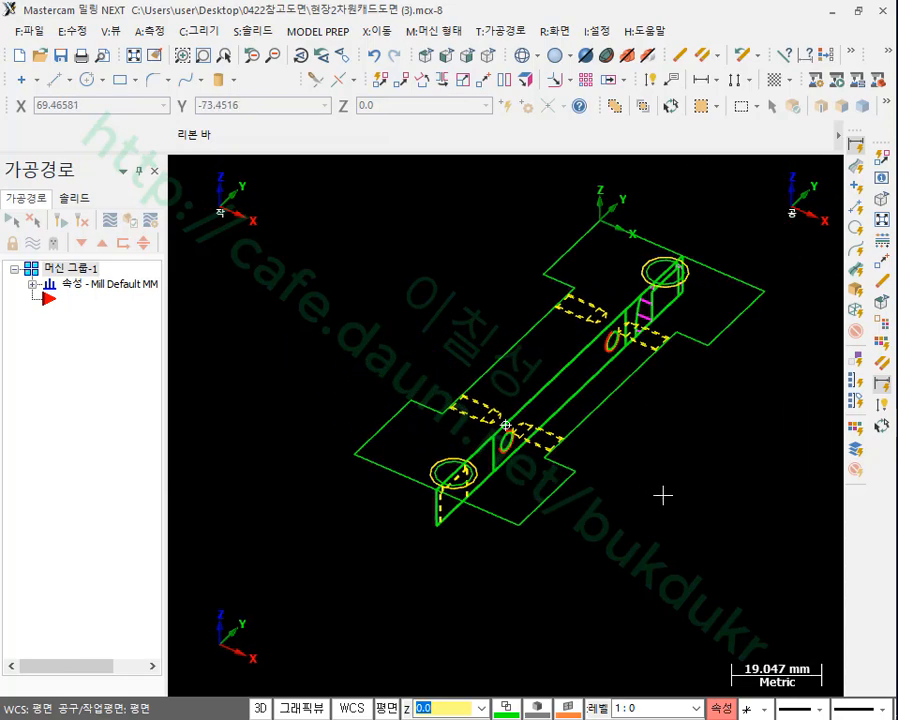
scroll(675, 385, up, 1)
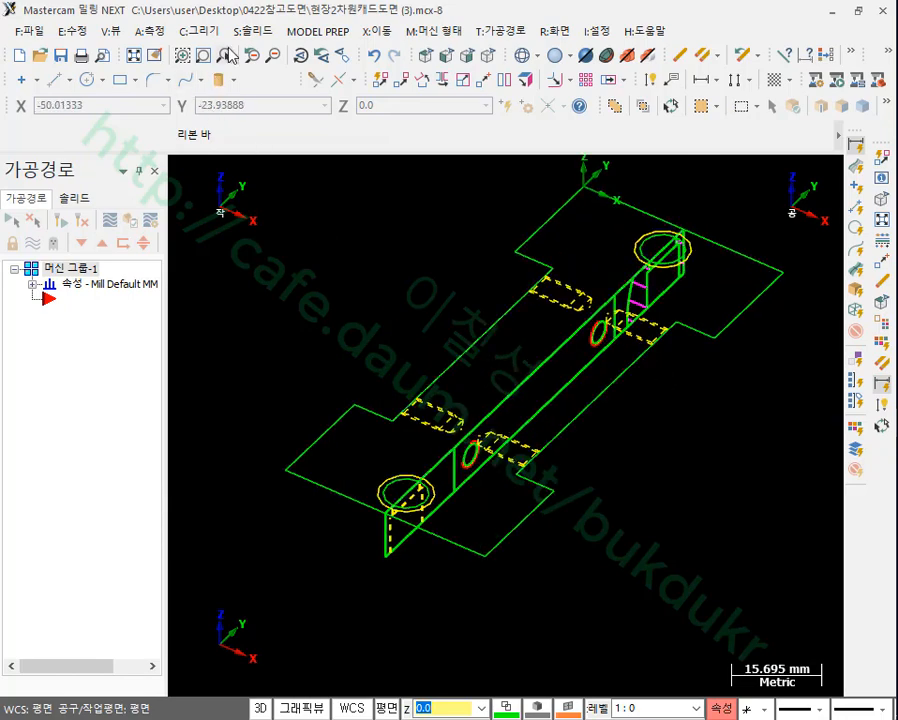
- Start a solid extrusion of the front view's closed outer contour as a new body, directed downward toward the side view
click(256, 31)
click(268, 54)
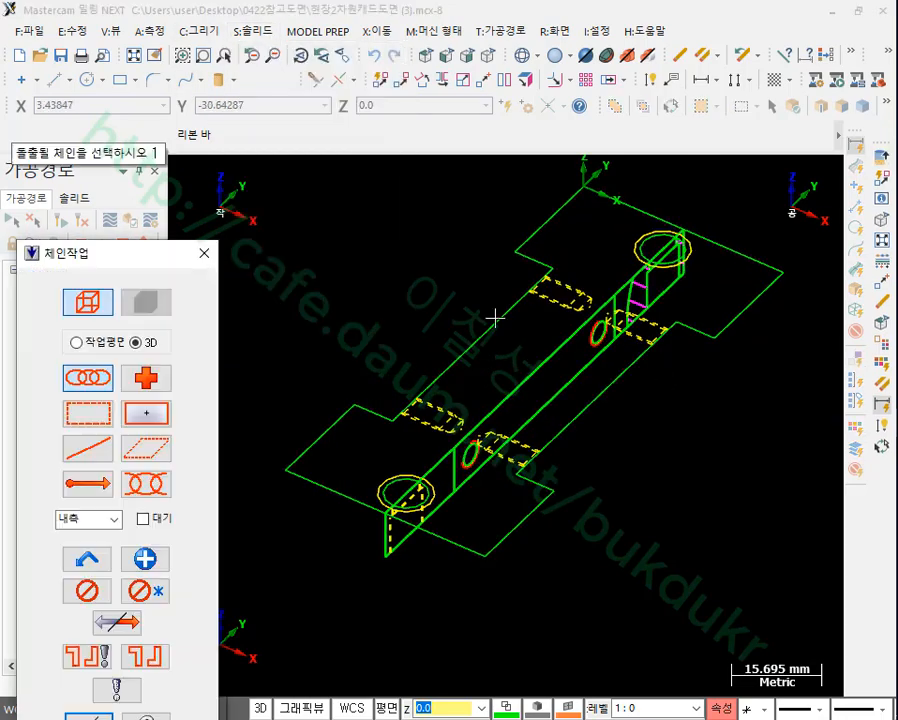
click(332, 419)
scroll(314, 574, up, 1)
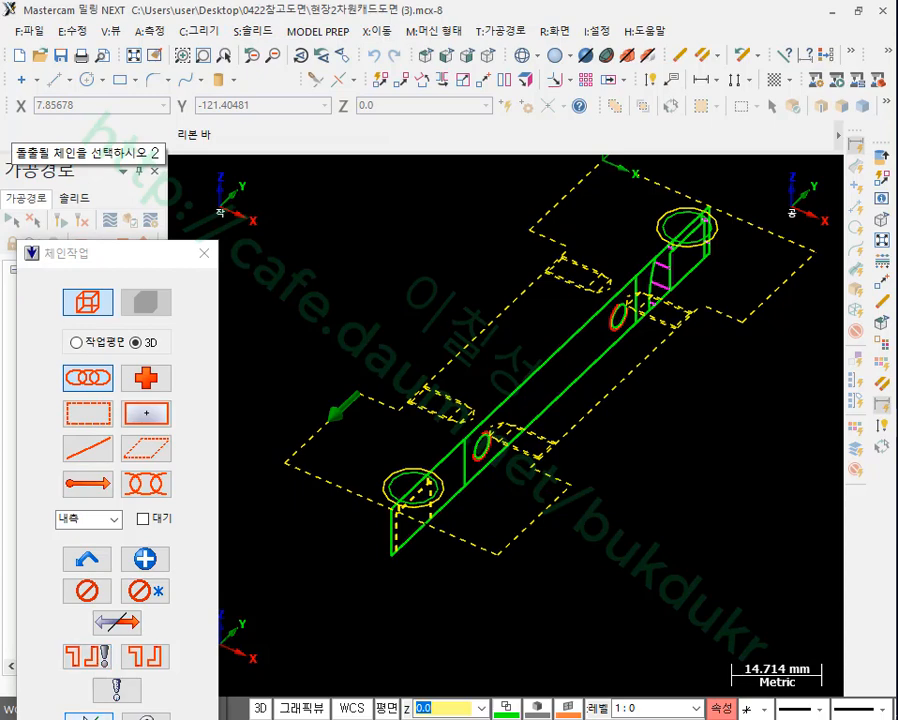
click(89, 717)
scroll(472, 282, down, 4)
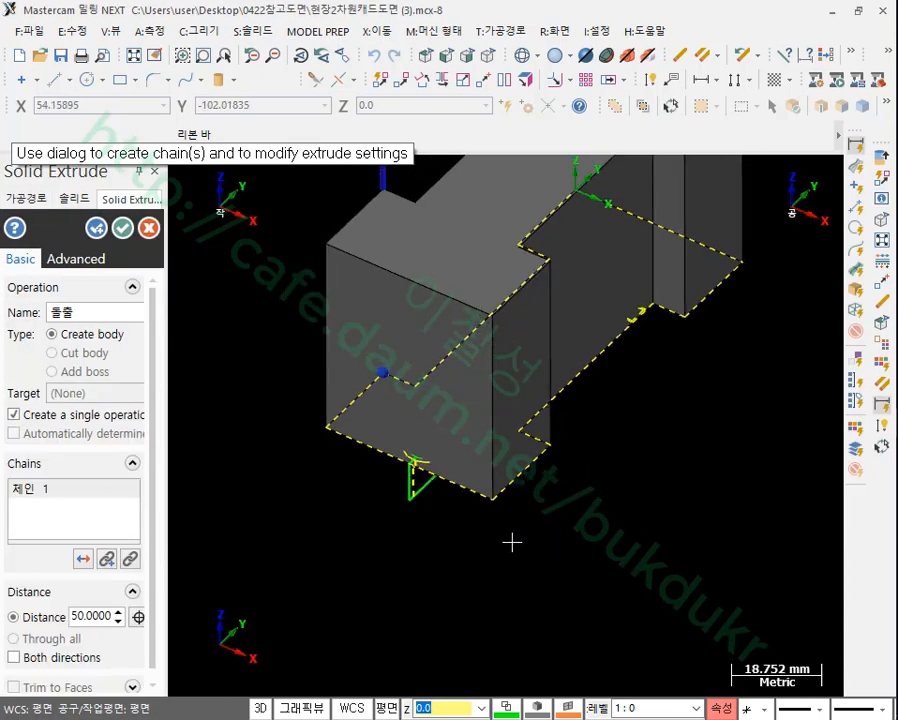
click(468, 488)
scroll(424, 516, up, 17)
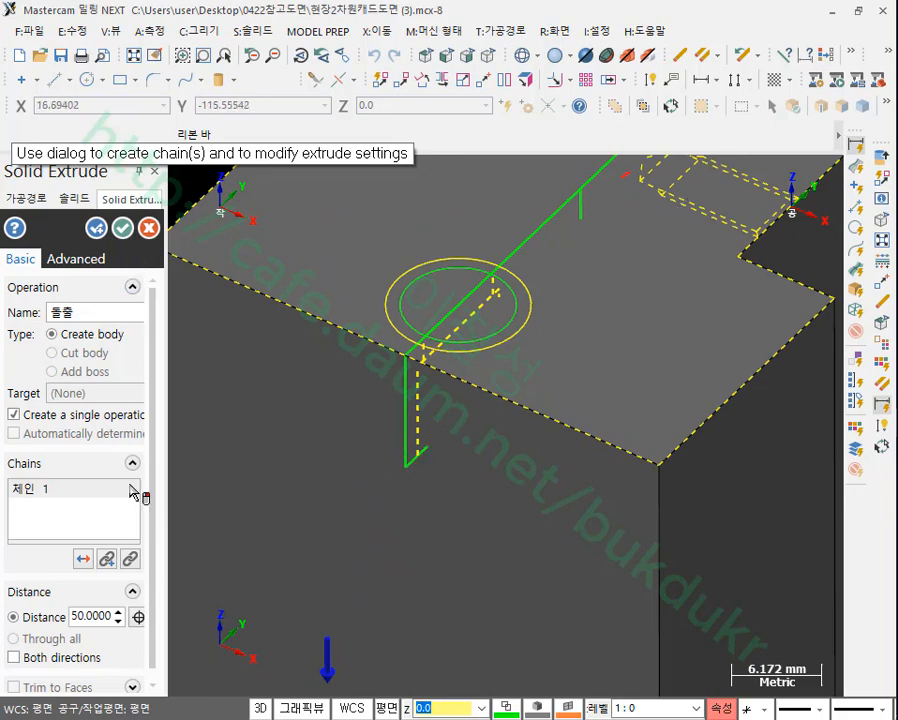
- Set the extrusion distance to 10 mm by picking the lower end corner of the perpendicular side view
click(138, 621)
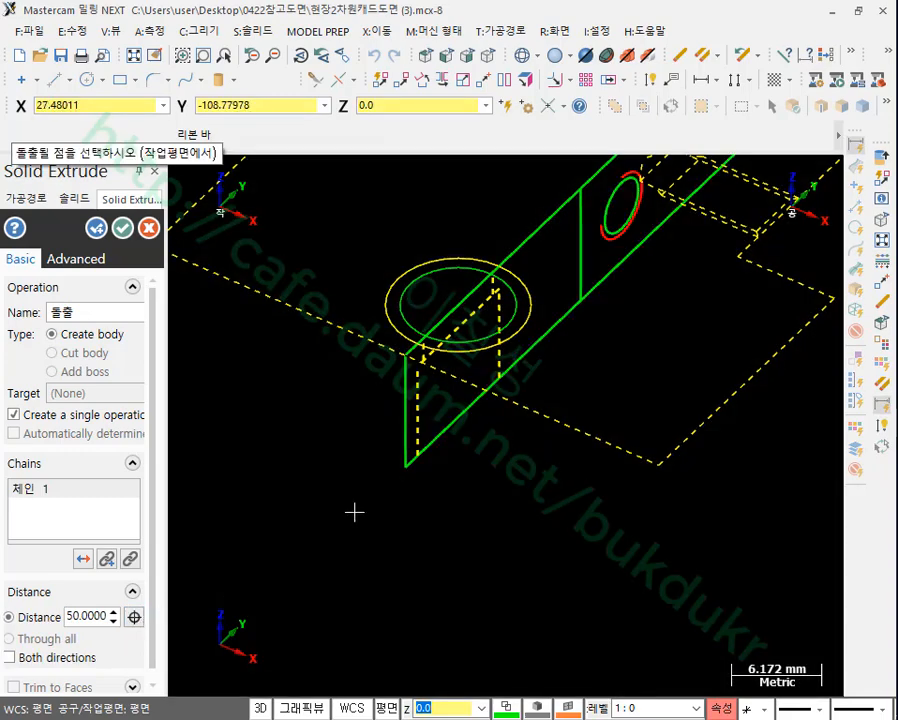
click(405, 468)
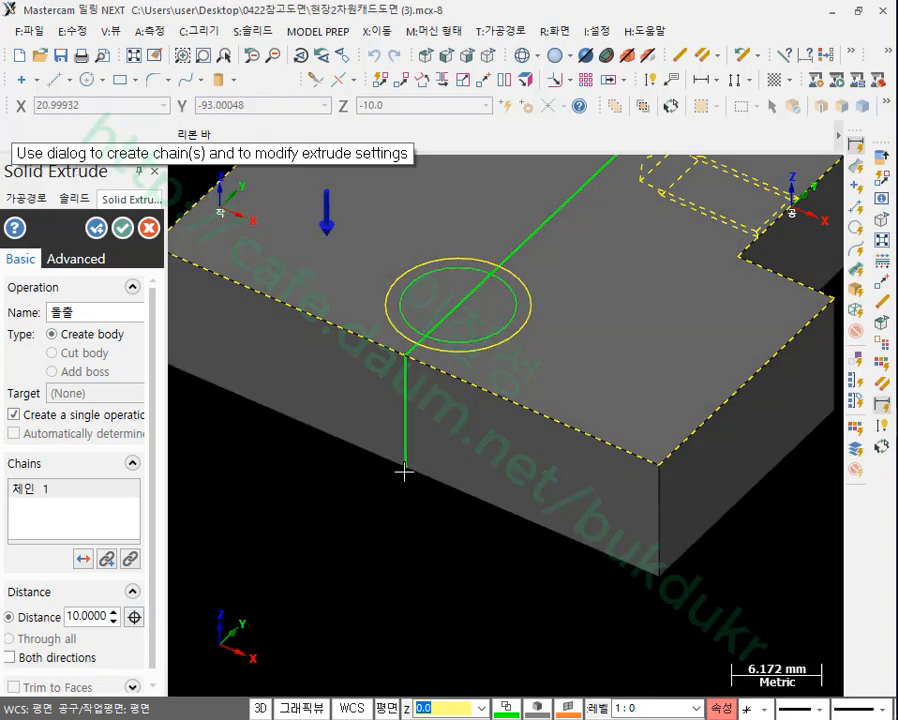
scroll(424, 606, down, 5)
scroll(746, 548, up, 1)
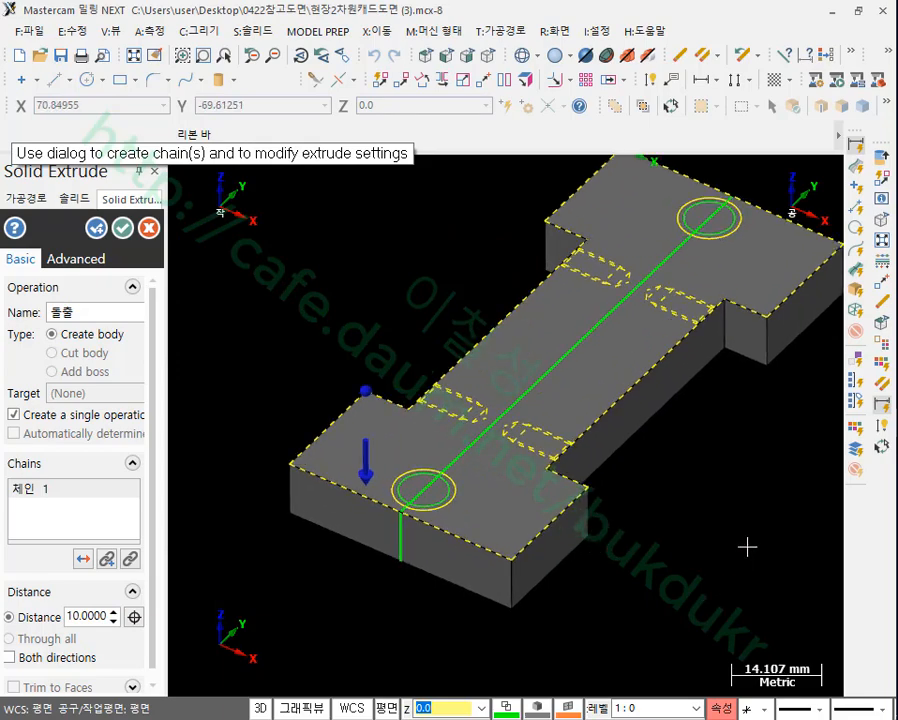
- Add the inner circles at both ends of the part to the extrusion as through holes and create the solid
click(106, 559)
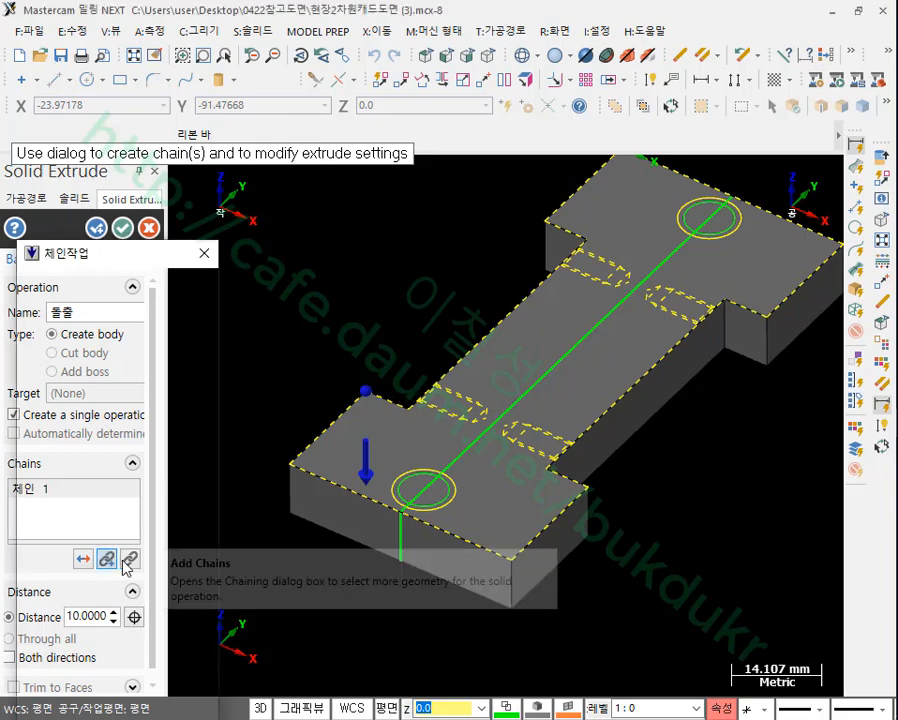
click(700, 236)
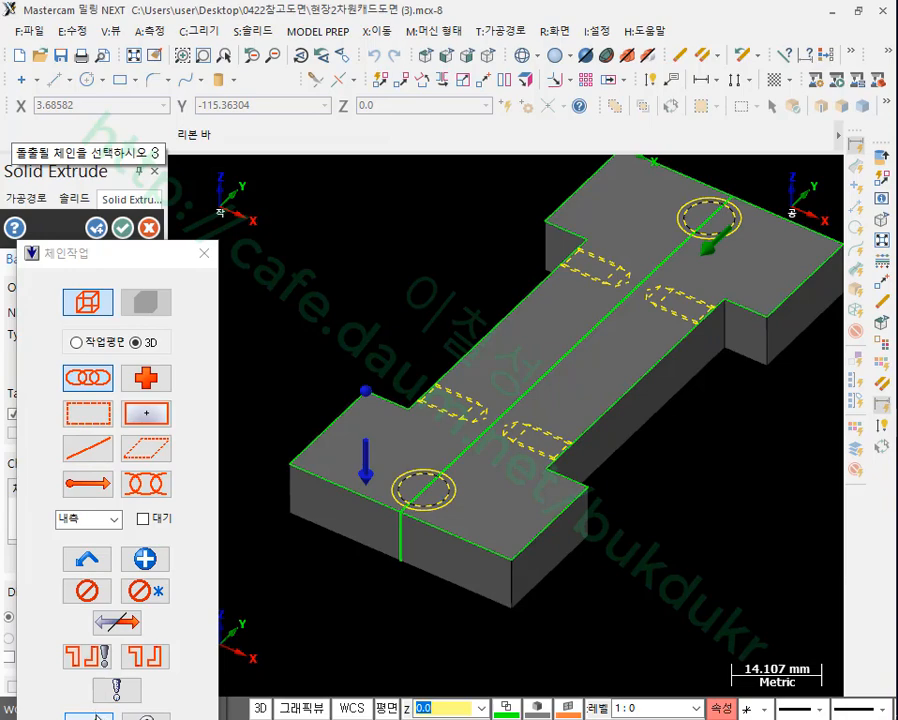
click(97, 716)
scroll(634, 572, up, 2)
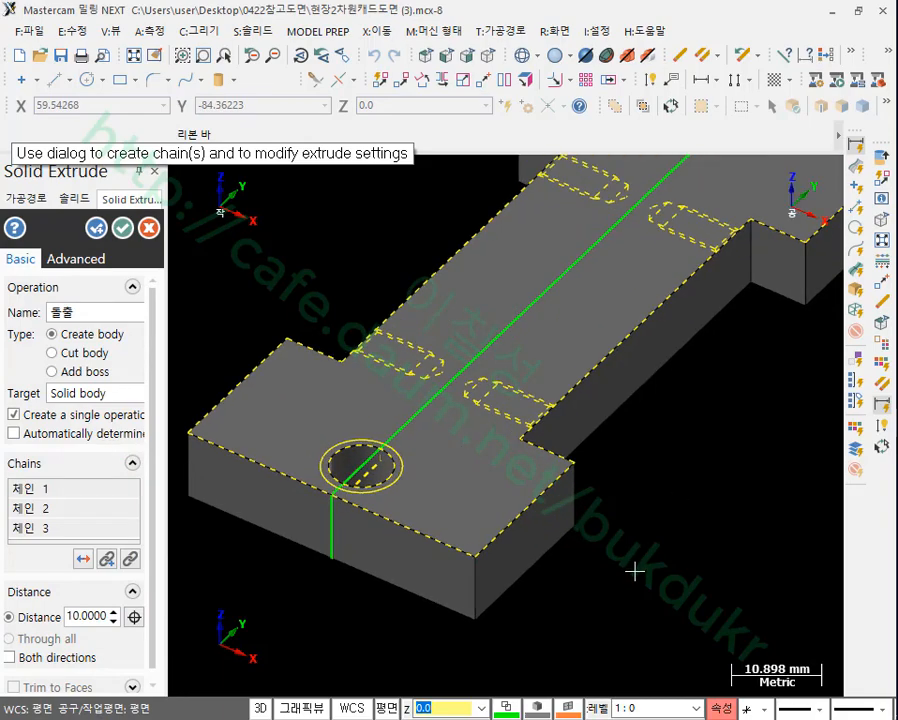
mouse_move(636, 472)
middle_down()
mouse_move(650, 542)
mouse_move(563, 304)
mouse_move(580, 314)
mouse_move(594, 463)
mouse_move(622, 481)
mouse_move(622, 509)
middle_up()
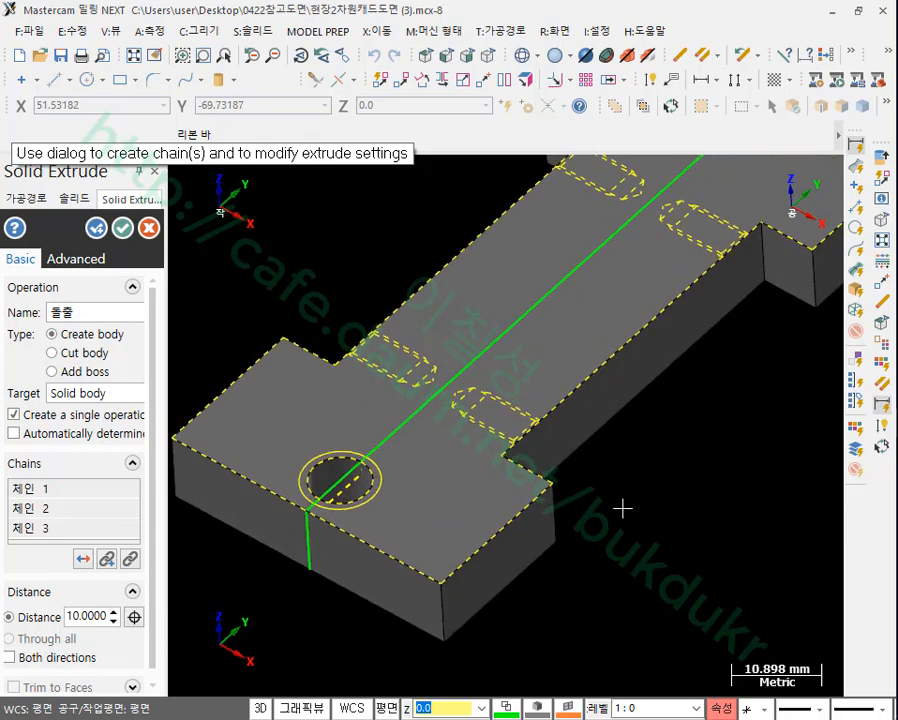
scroll(622, 509, down, 3)
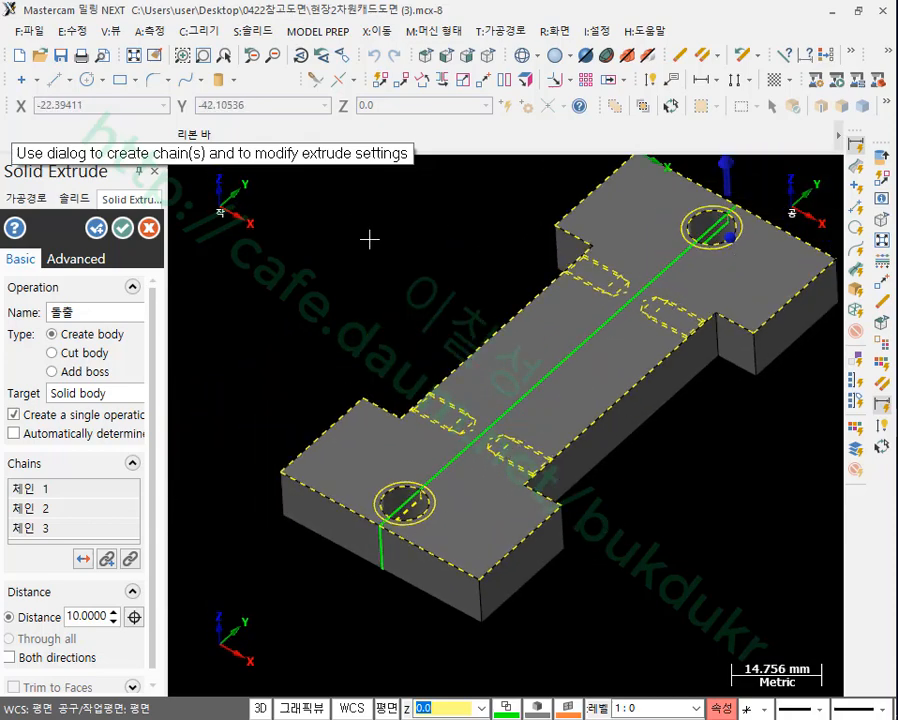
click(122, 228)
mouse_move(591, 412)
middle_down()
mouse_move(592, 516)
mouse_move(626, 404)
mouse_move(491, 341)
mouse_move(621, 423)
mouse_move(613, 459)
mouse_move(640, 455)
middle_up()
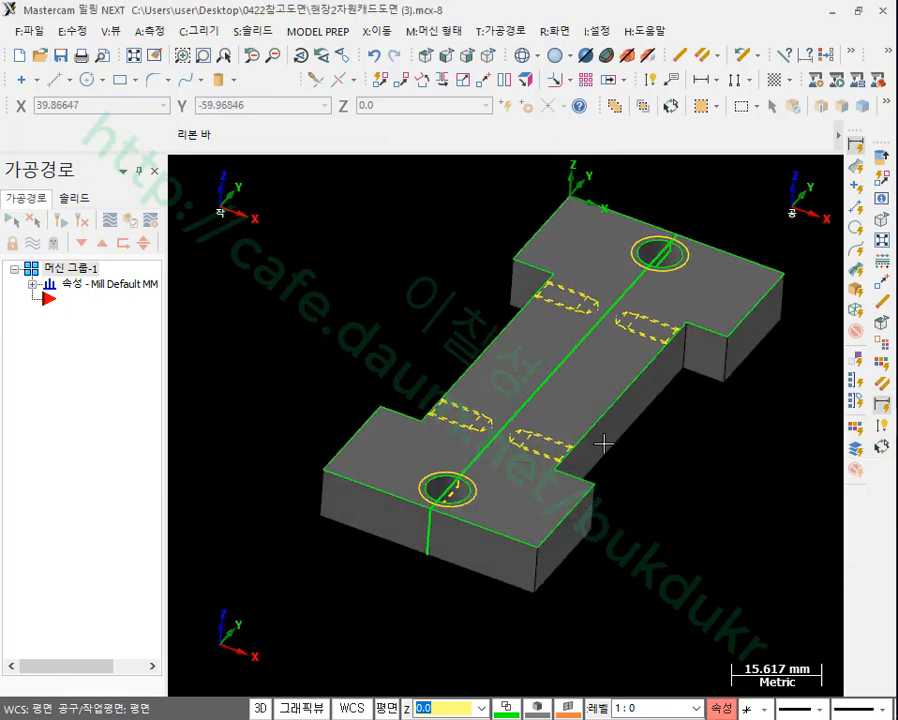
- Switch the solid's display to wireframe so the side view geometry inside the body can be reached
scroll(549, 440, up, 3)
mouse_move(549, 440)
middle_down()
mouse_move(654, 436)
mouse_move(530, 392)
mouse_move(512, 408)
mouse_move(560, 443)
mouse_move(566, 432)
middle_up()
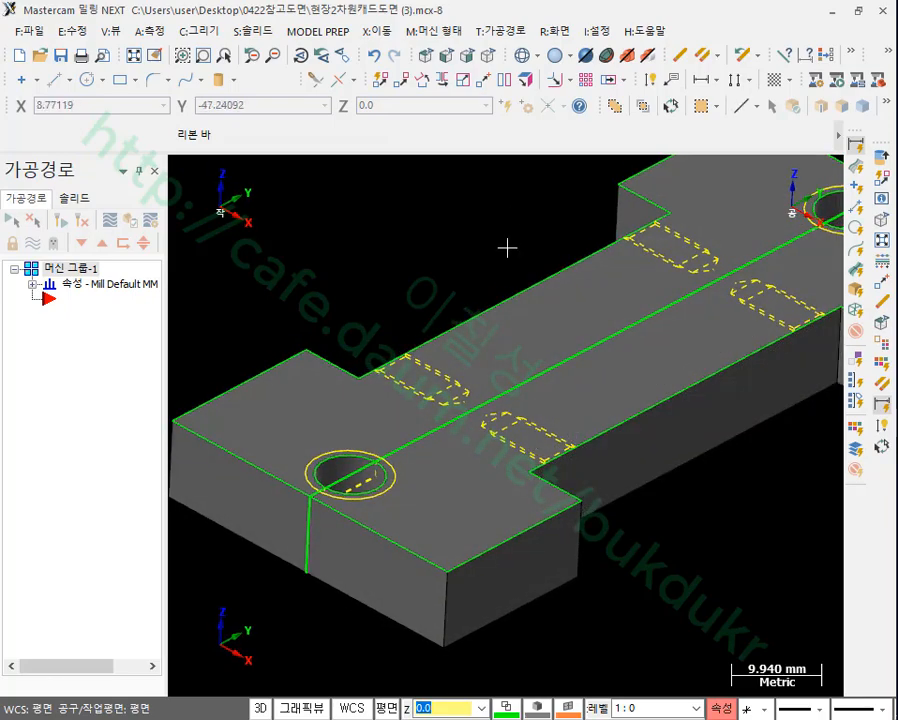
click(520, 60)
scroll(570, 378, down, 2)
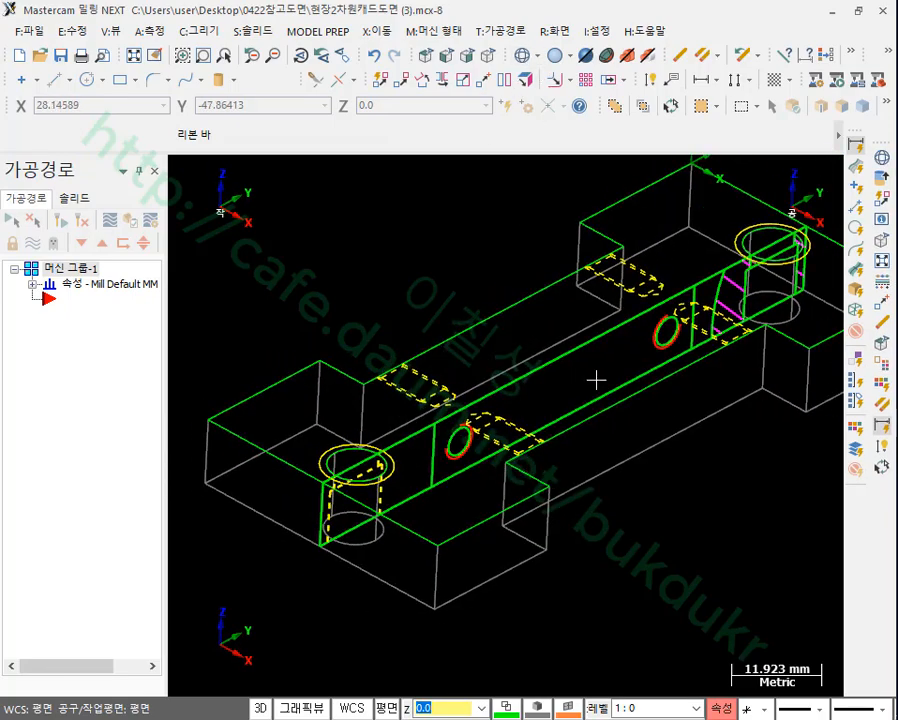
- Select the two open thread arcs around the side view's holes and analyze their arc properties
scroll(651, 393, up, 2)
mouse_move(651, 393)
middle_down()
mouse_move(634, 386)
mouse_move(646, 386)
middle_up()
scroll(716, 380, up, 2)
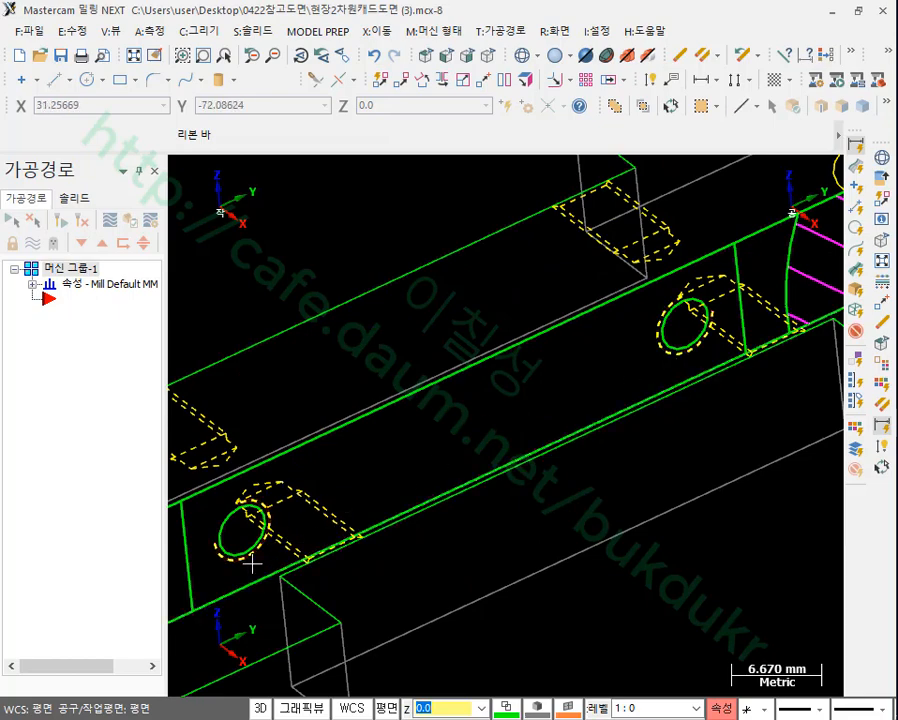
scroll(490, 490, down, 2)
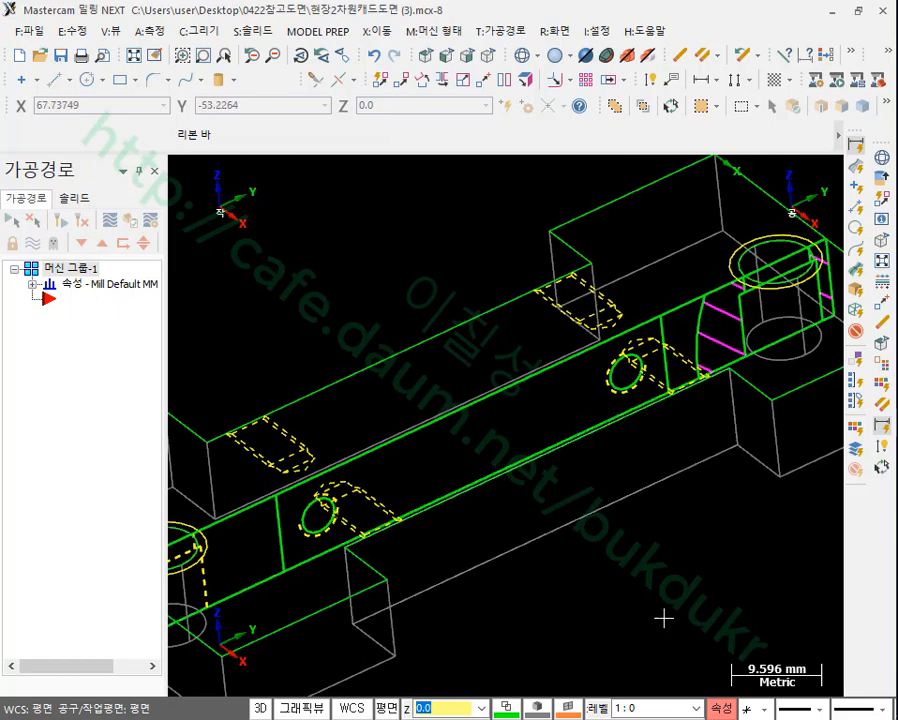
key(F4)
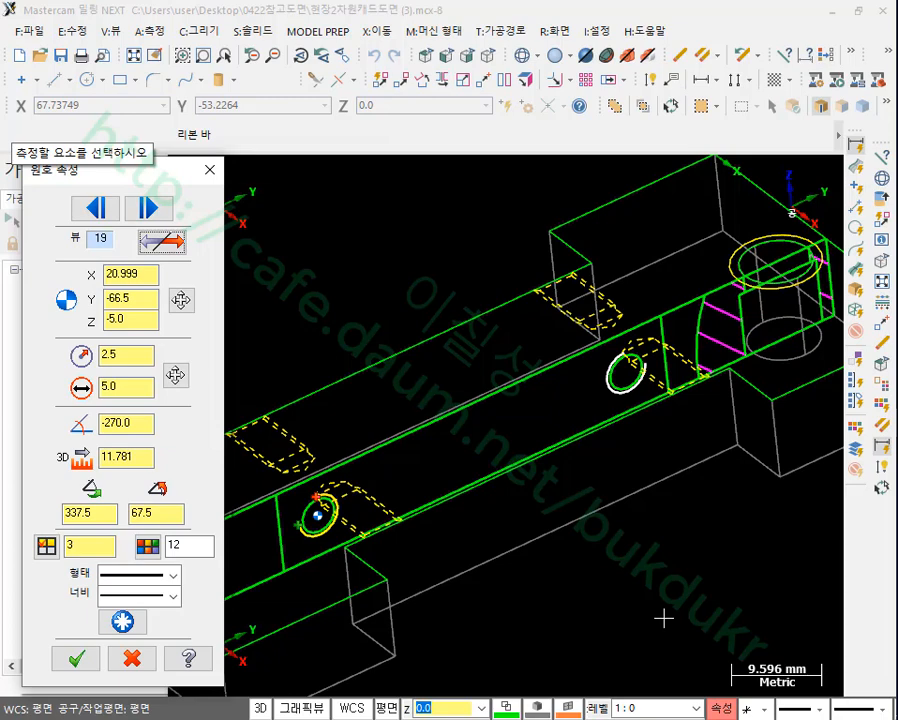
click(79, 661)
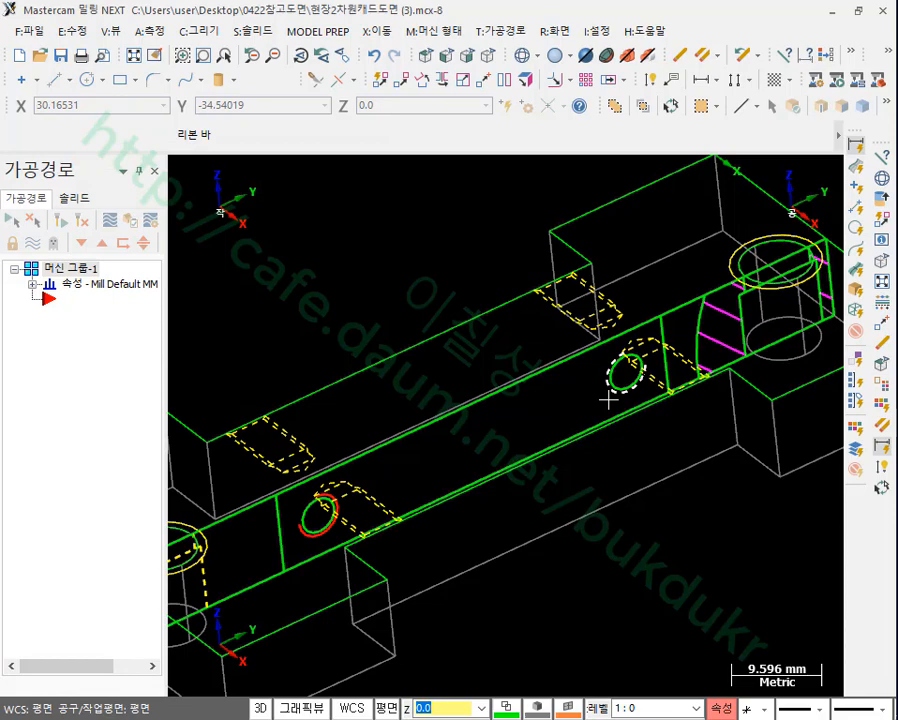
- Select both open thread arcs on the side view and close them into full circles
click(313, 541)
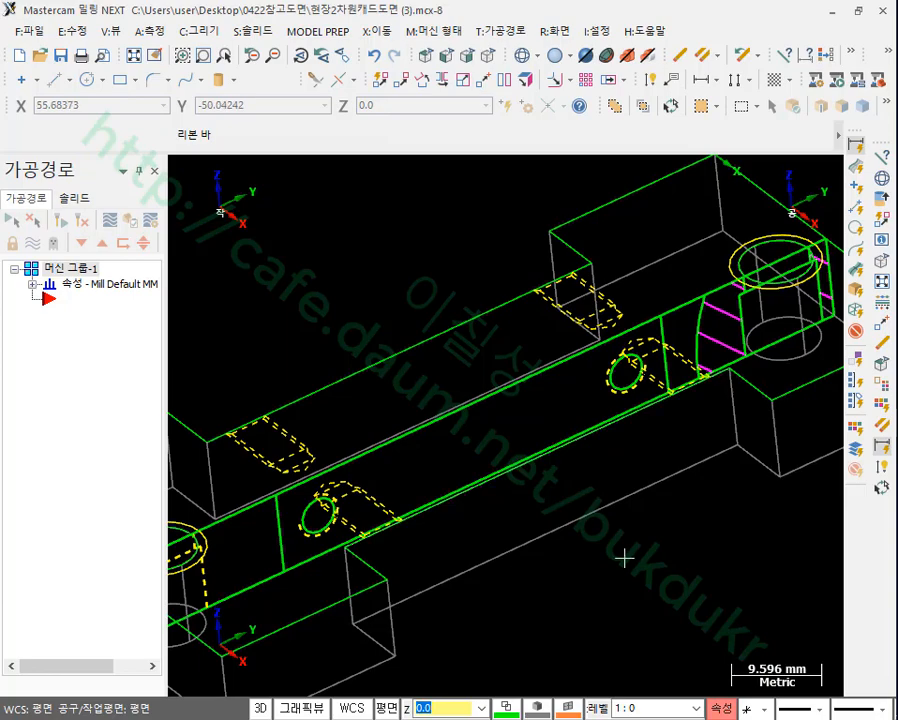
mouse_move(624, 558)
middle_down()
mouse_move(586, 526)
mouse_move(586, 504)
mouse_move(633, 544)
mouse_move(613, 527)
mouse_move(619, 531)
middle_up()
scroll(687, 511, down, 1)
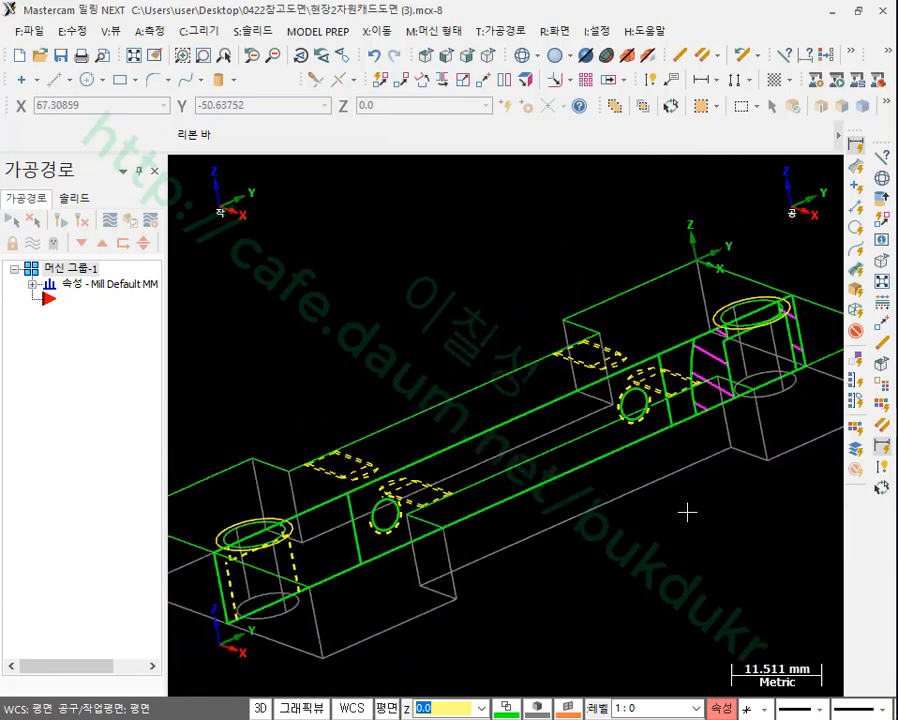
click(72, 31)
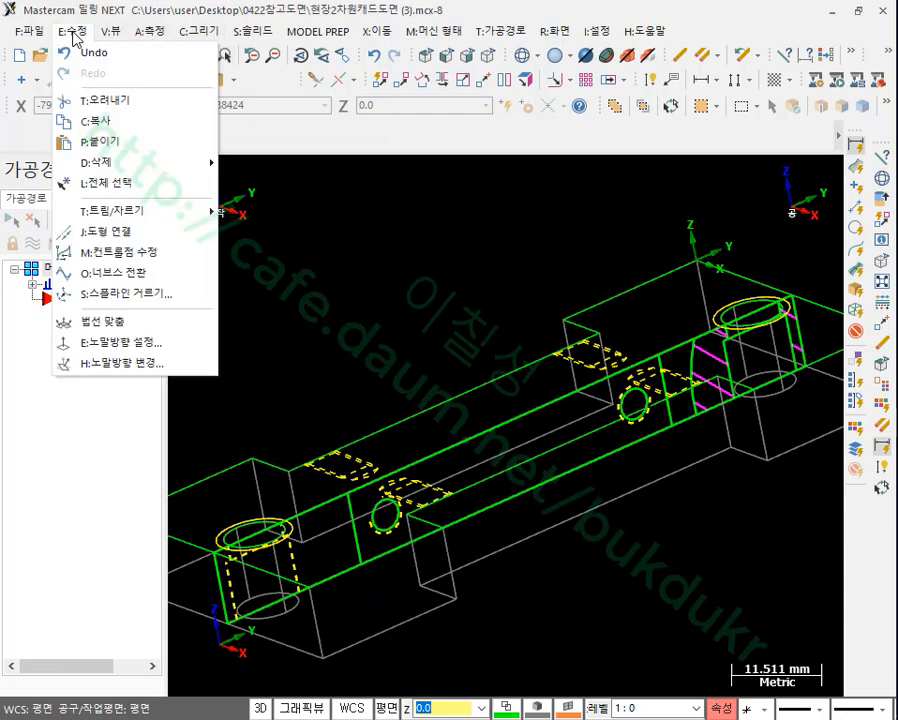
mouse_move(112, 210)
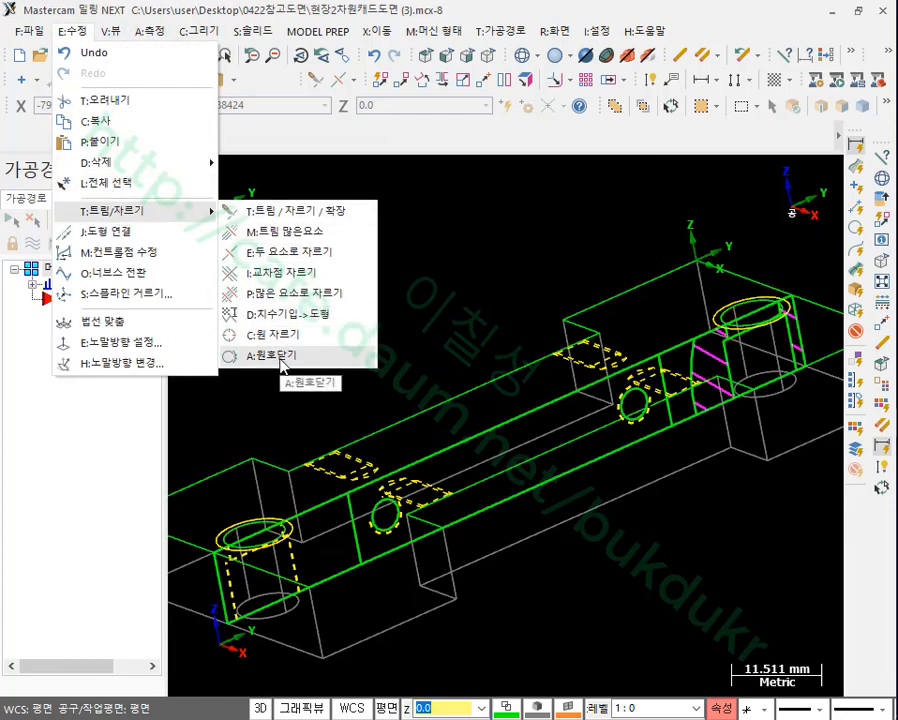
click(283, 356)
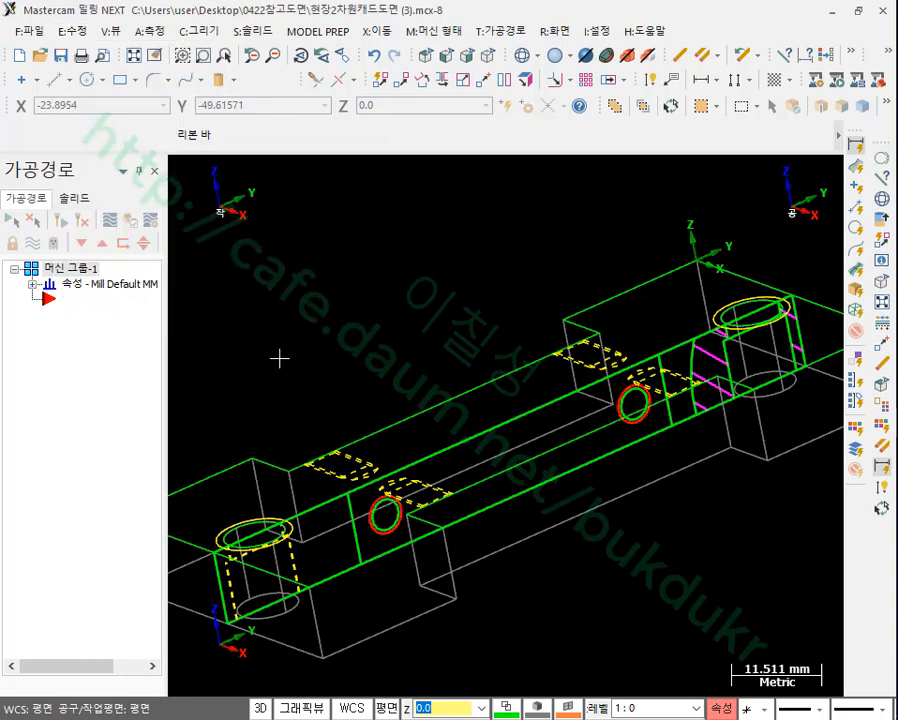
- Try to copy the two side-view thread circles with a dynamic move based at the side view's end corner, switched to multiple placements
scroll(661, 530, up, 1)
middle_drag(661, 530, 632, 504)
click(325, 515)
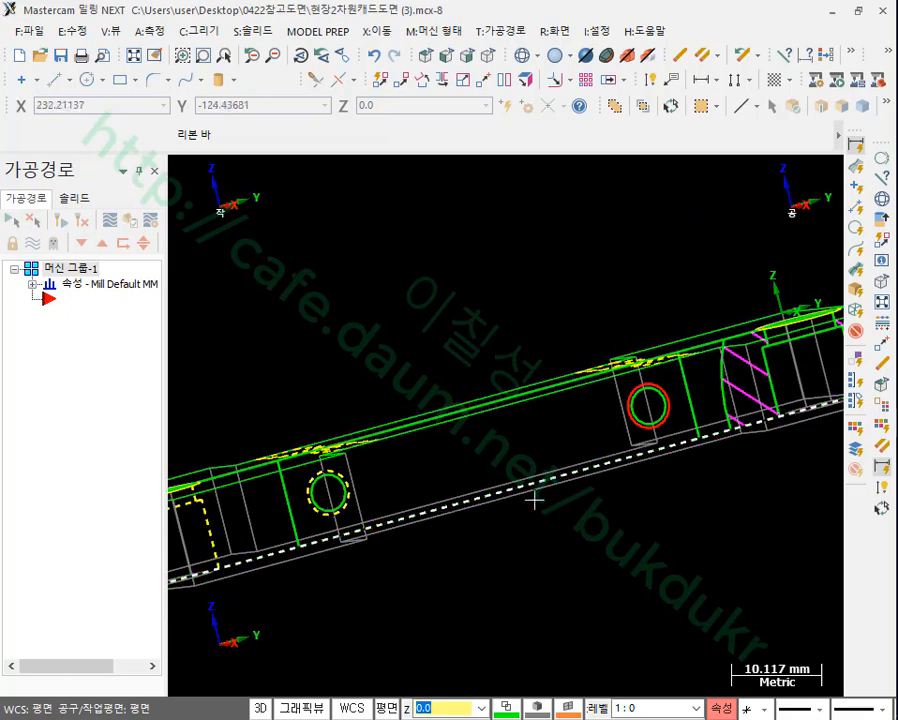
click(639, 430)
scroll(462, 248, down, 1)
mouse_move(458, 238)
middle_down()
mouse_move(488, 286)
mouse_move(513, 289)
mouse_move(507, 275)
mouse_move(520, 290)
middle_up()
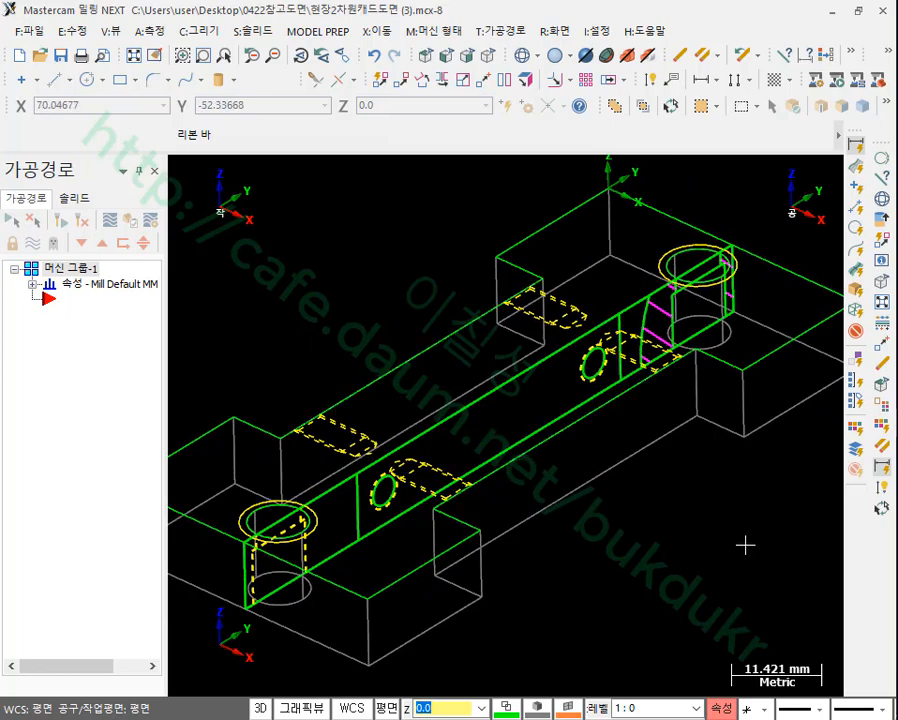
mouse_move(738, 528)
middle_down()
mouse_move(776, 536)
mouse_move(802, 561)
mouse_move(724, 533)
mouse_move(736, 520)
mouse_move(712, 502)
mouse_move(709, 521)
mouse_move(734, 547)
middle_up()
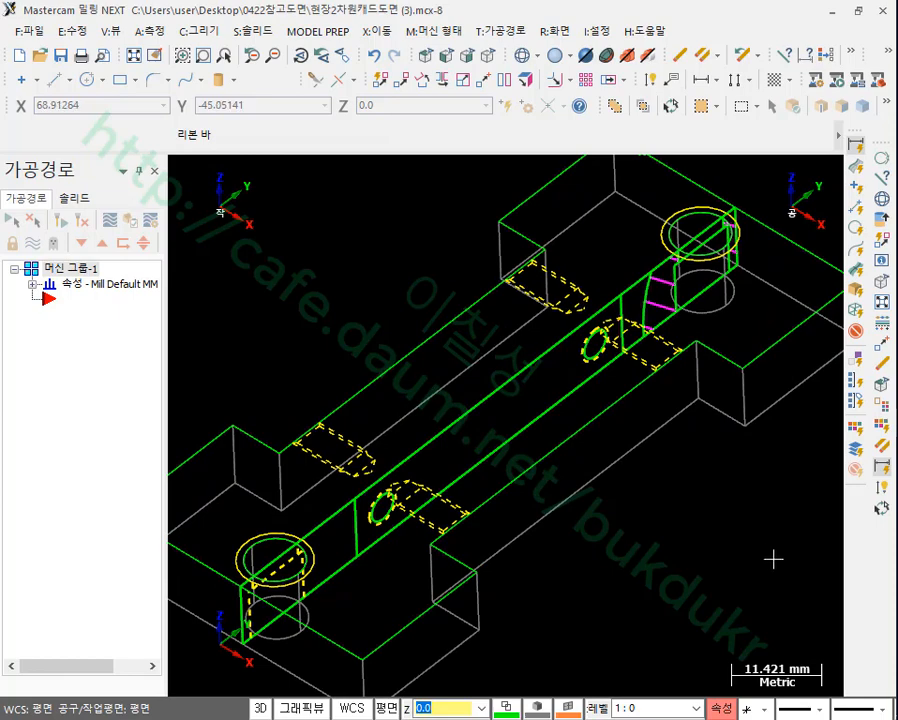
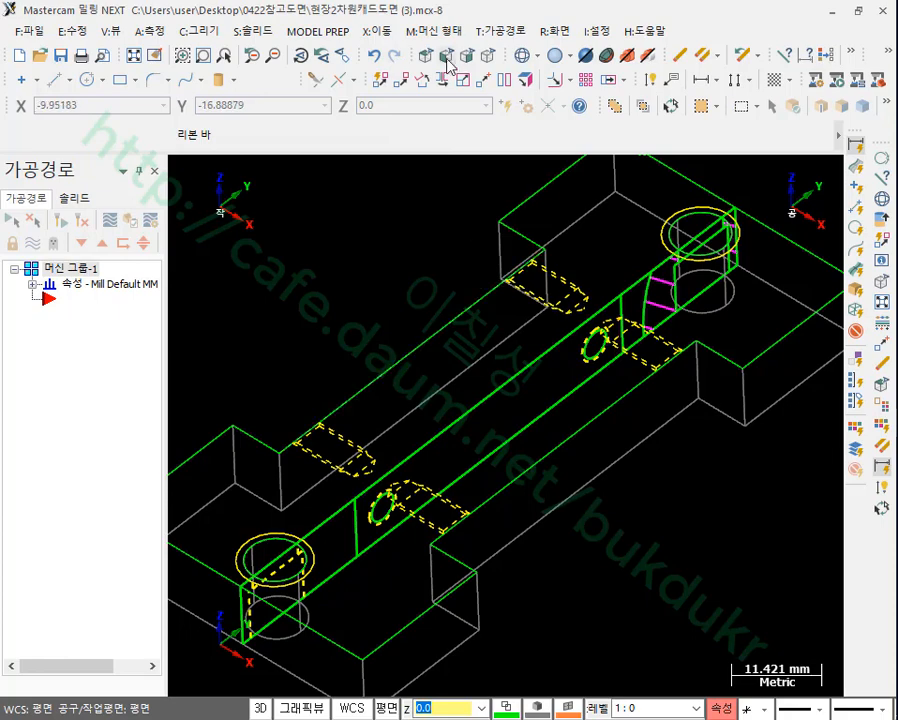
click(380, 80)
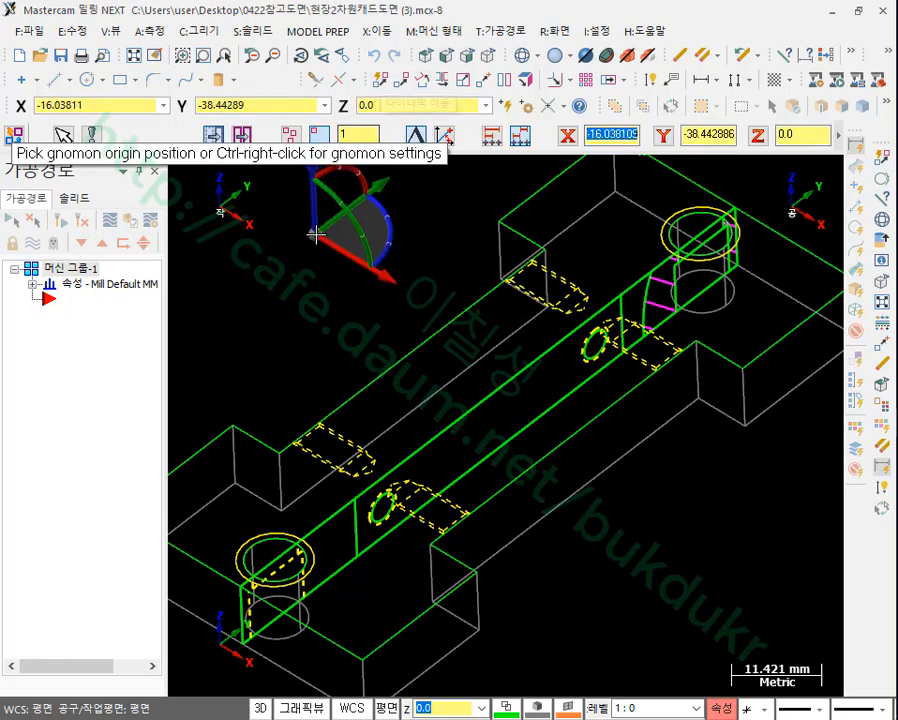
scroll(378, 258, down, 1)
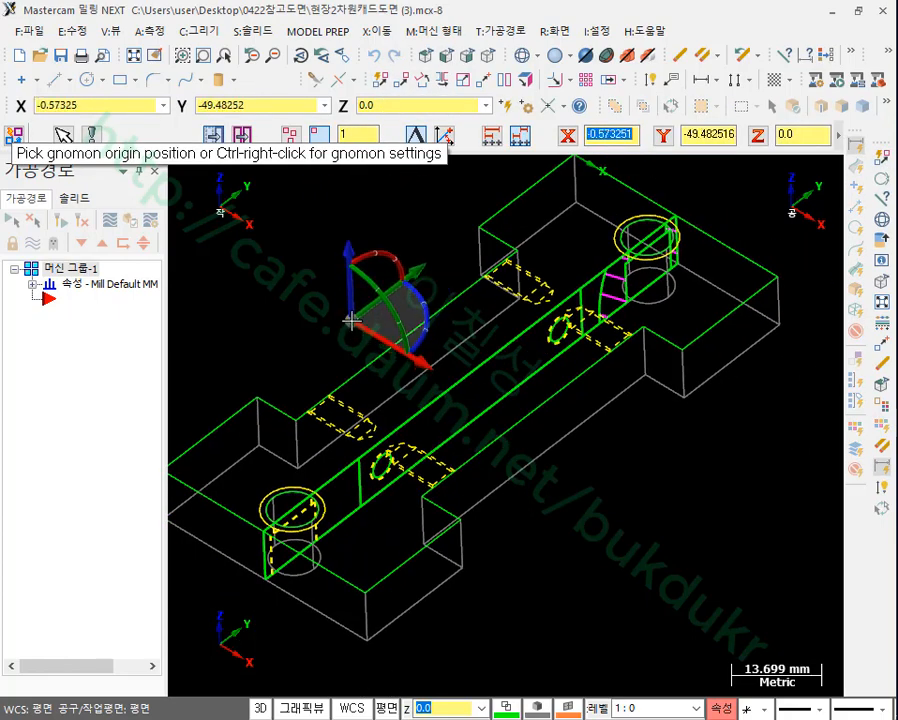
scroll(296, 414, down, 1)
scroll(275, 500, up, 7)
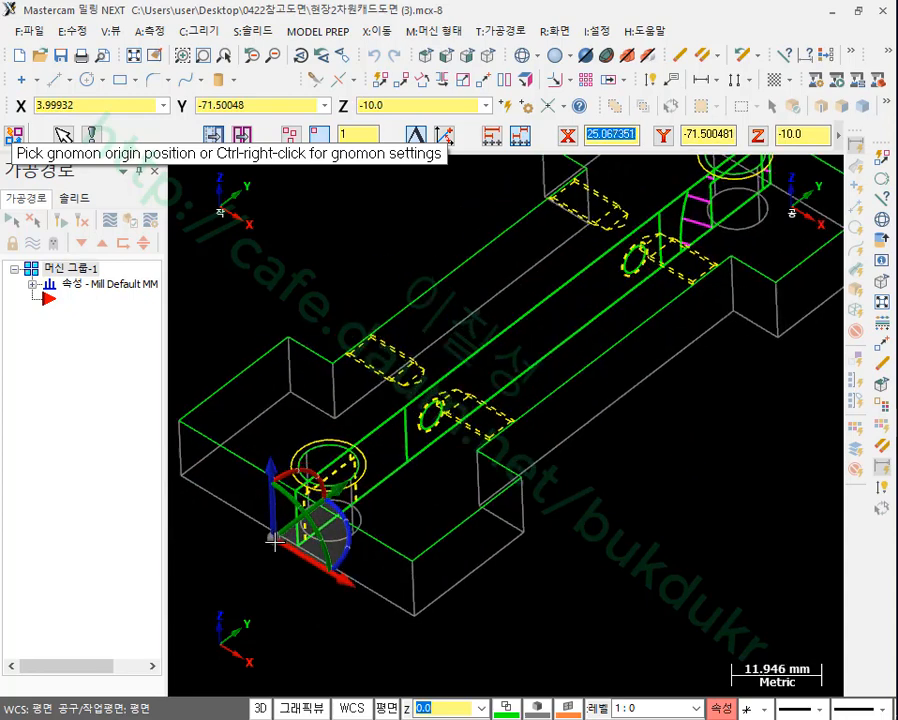
scroll(305, 425, up, 2)
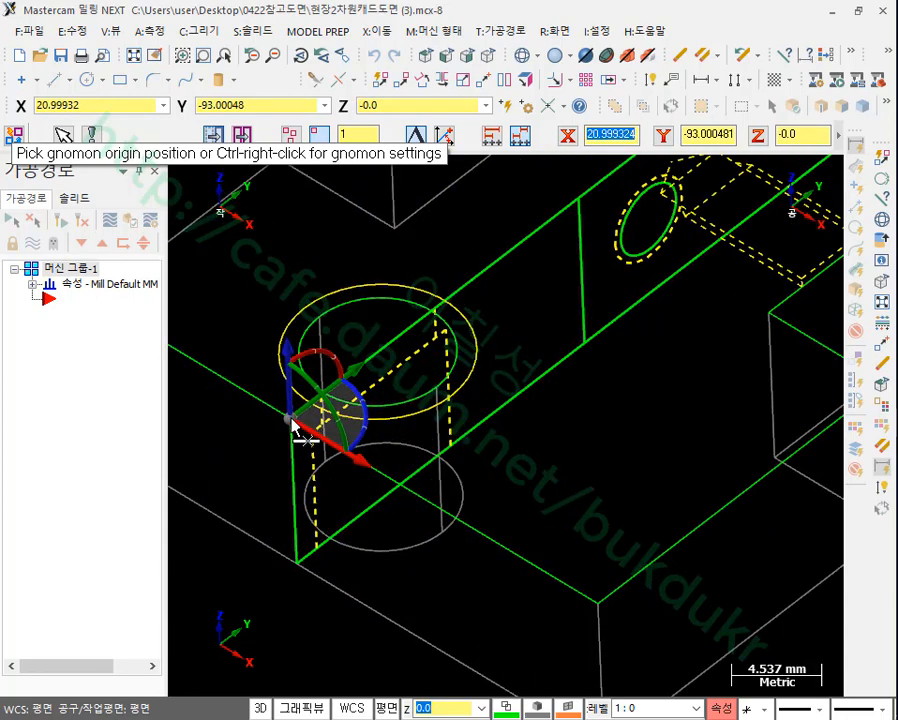
click(296, 425)
scroll(440, 420, down, 2)
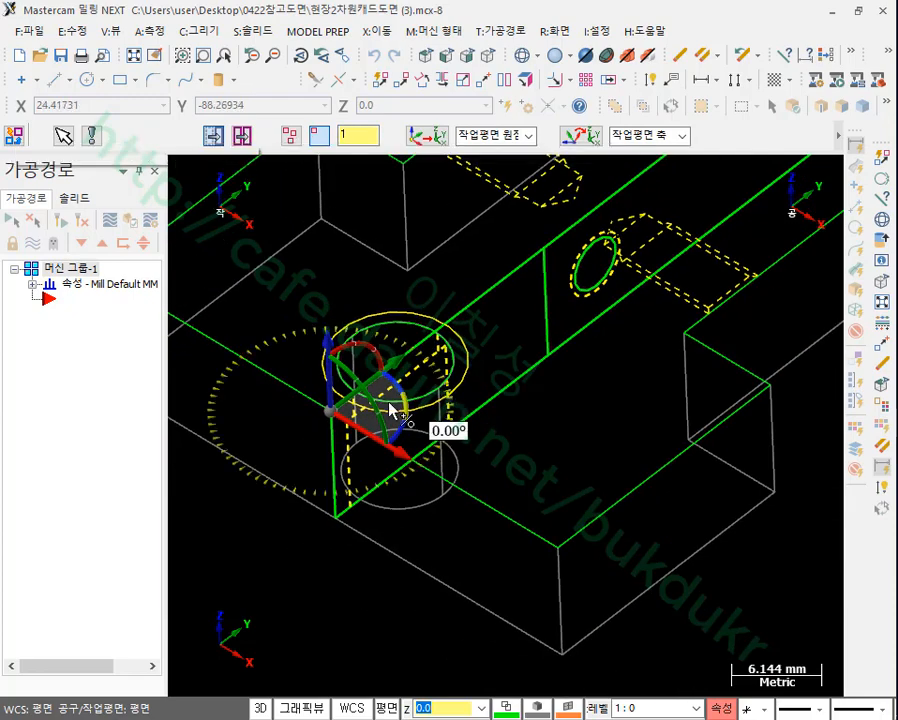
click(294, 133)
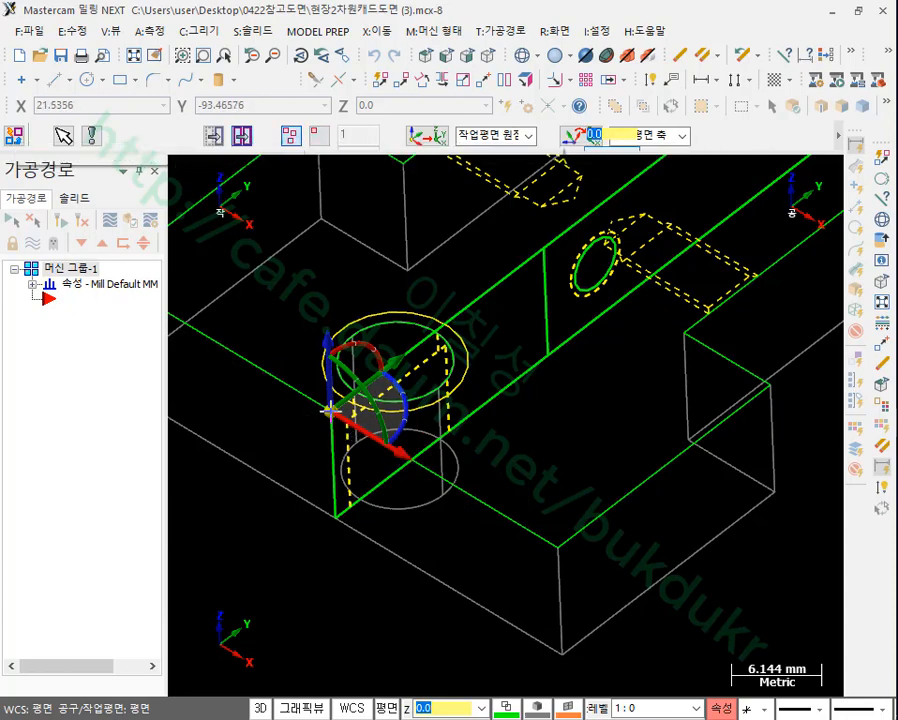
click(333, 418)
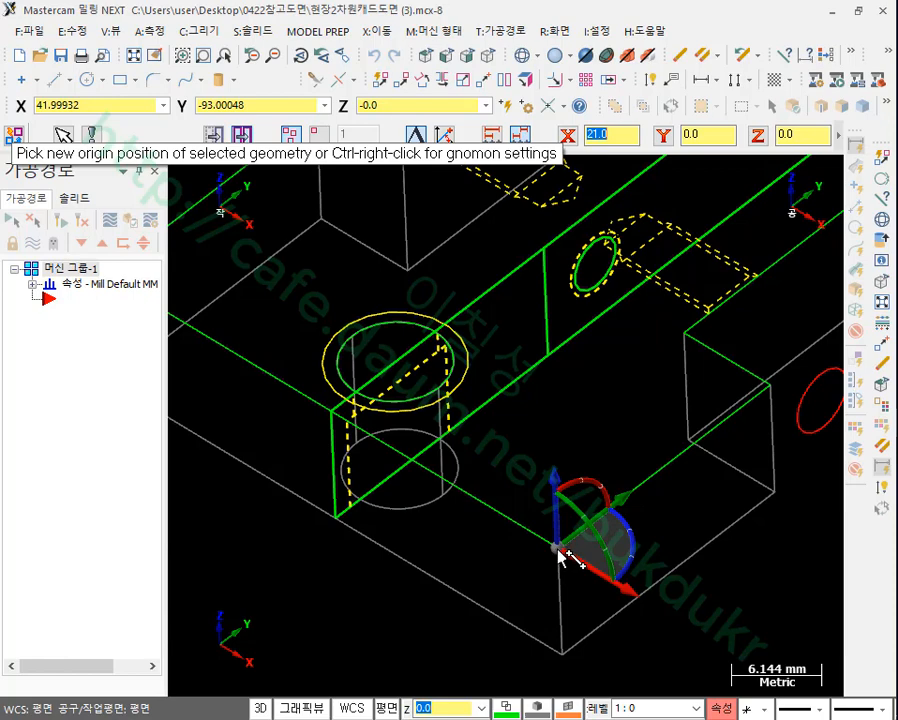
key(Escape)
- Copy the two side-view thread circles onto both side faces of the body's middle section, using the upper end of the side view's step line as base
scroll(510, 560, down, 5)
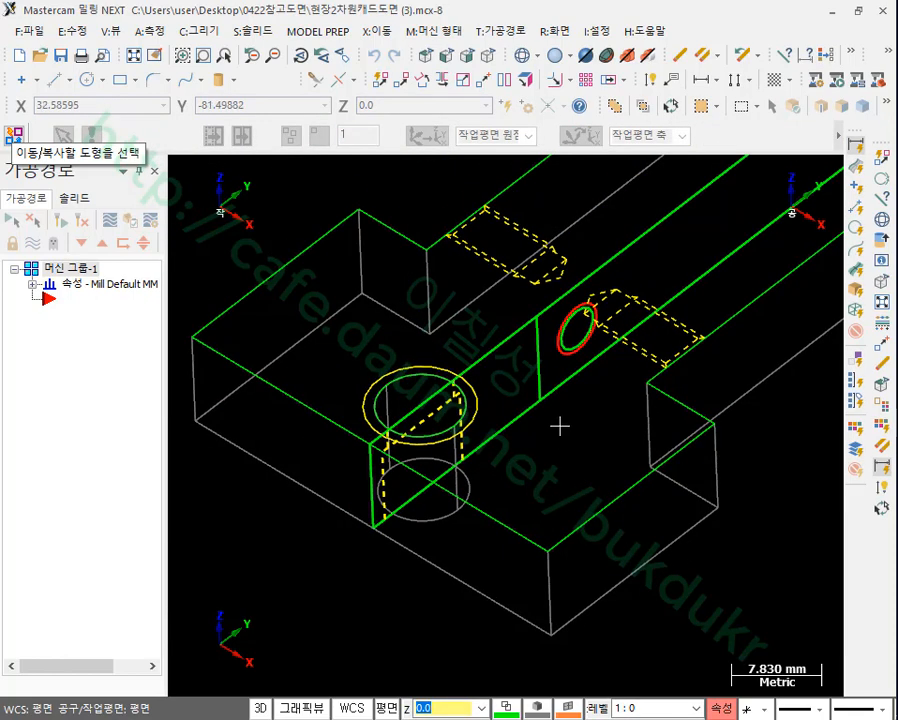
scroll(611, 296, up, 10)
scroll(380, 482, down, 5)
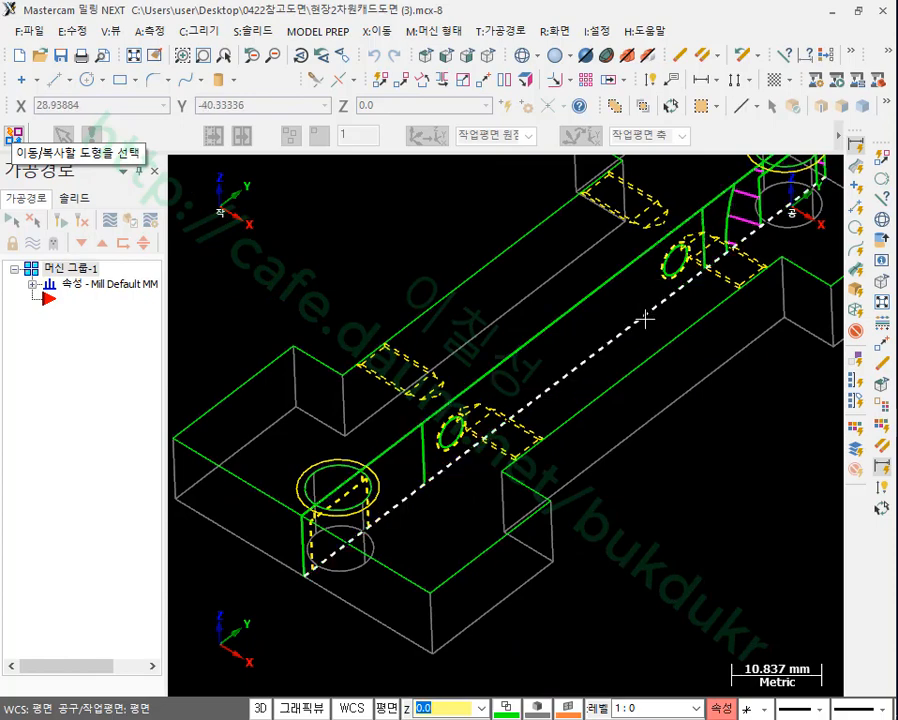
key(Return)
scroll(438, 420, up, 3)
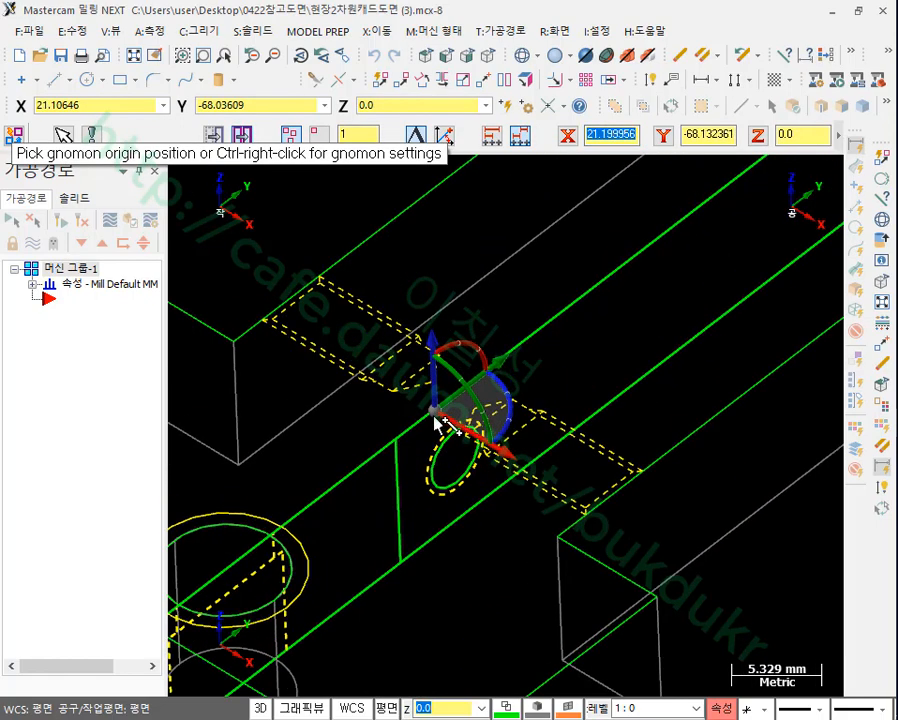
click(396, 447)
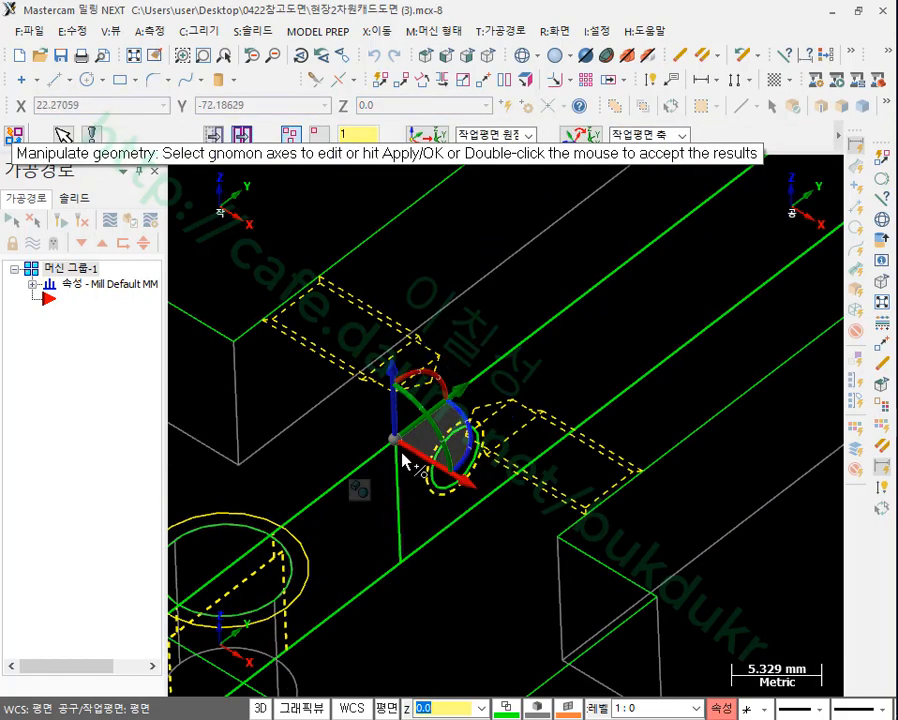
click(393, 449)
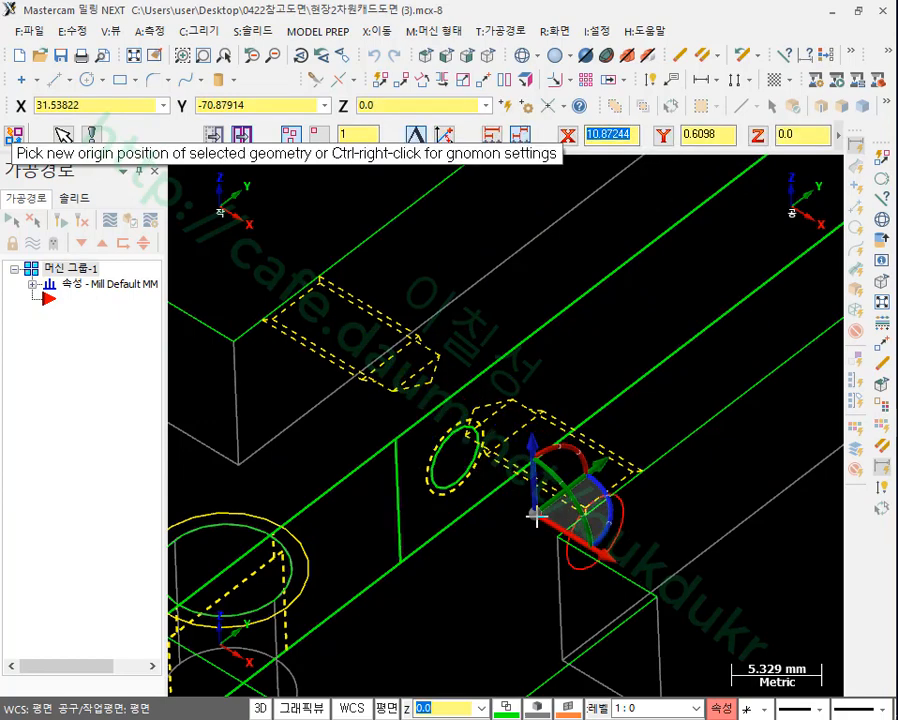
scroll(680, 540, down, 2)
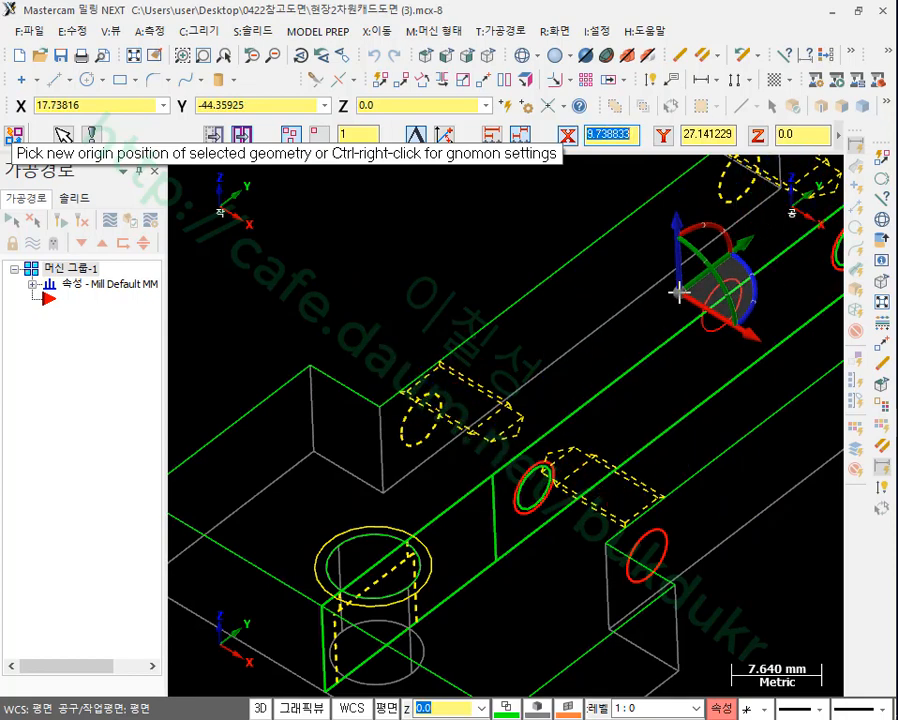
key(Escape)
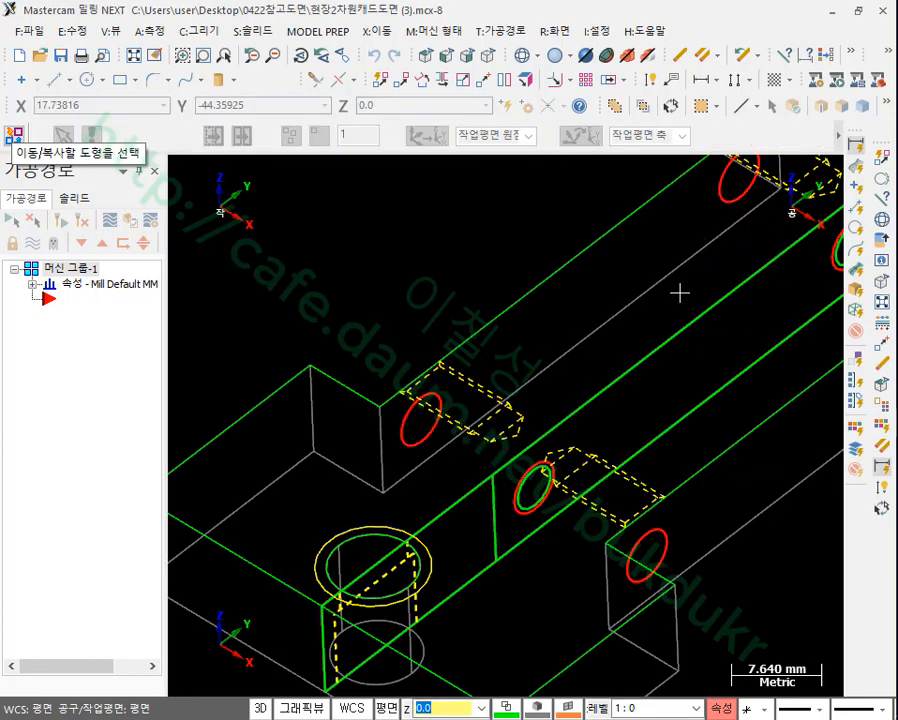
key(Escape)
- Check the placement of the four copied circles and examine the dashed threaded-hole outlines, including their depth lines
scroll(578, 338, down, 3)
scroll(641, 430, up, 1)
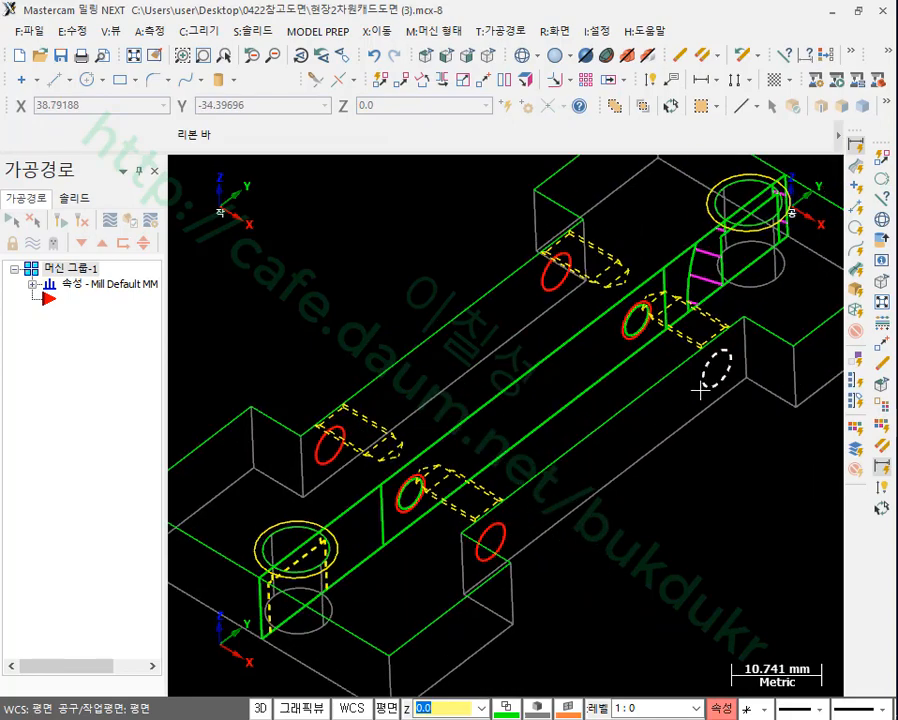
scroll(700, 390, up, 1)
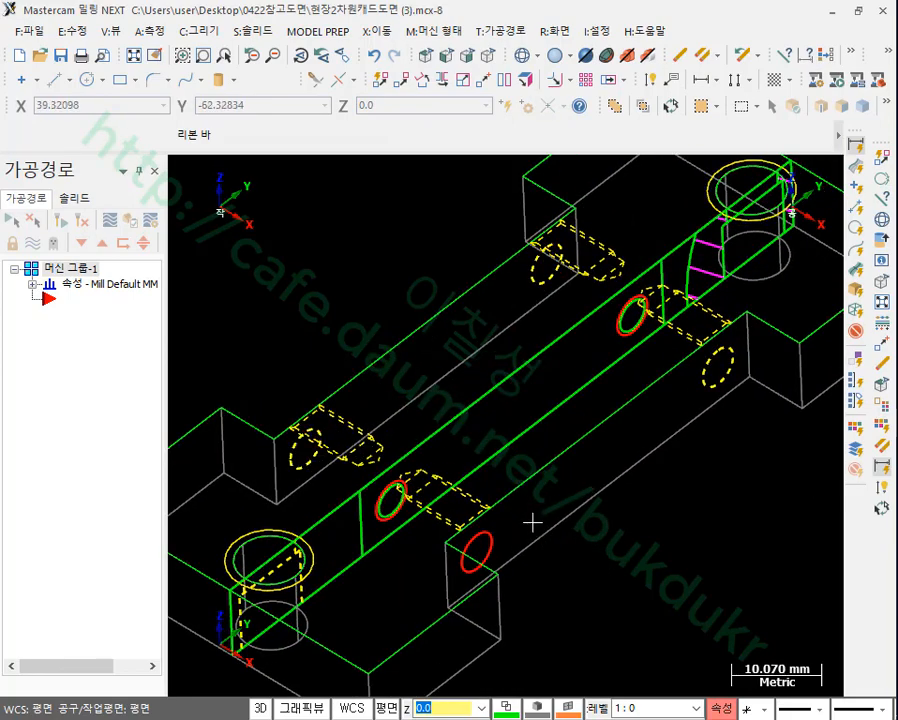
mouse_move(582, 573)
middle_down()
mouse_move(536, 522)
mouse_move(595, 575)
middle_up()
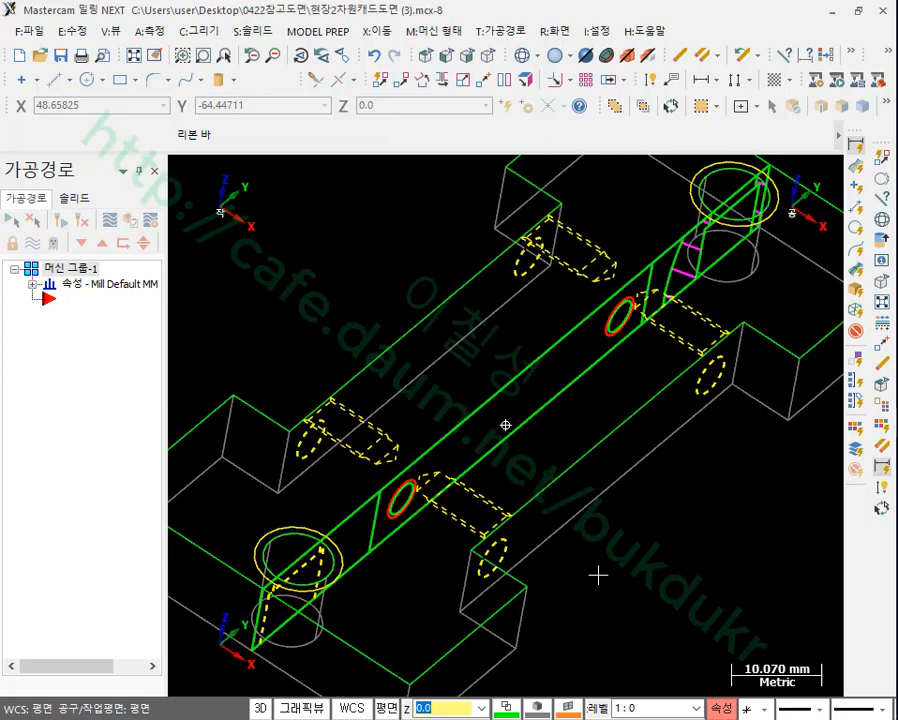
scroll(487, 449, up, 3)
scroll(567, 418, down, 1)
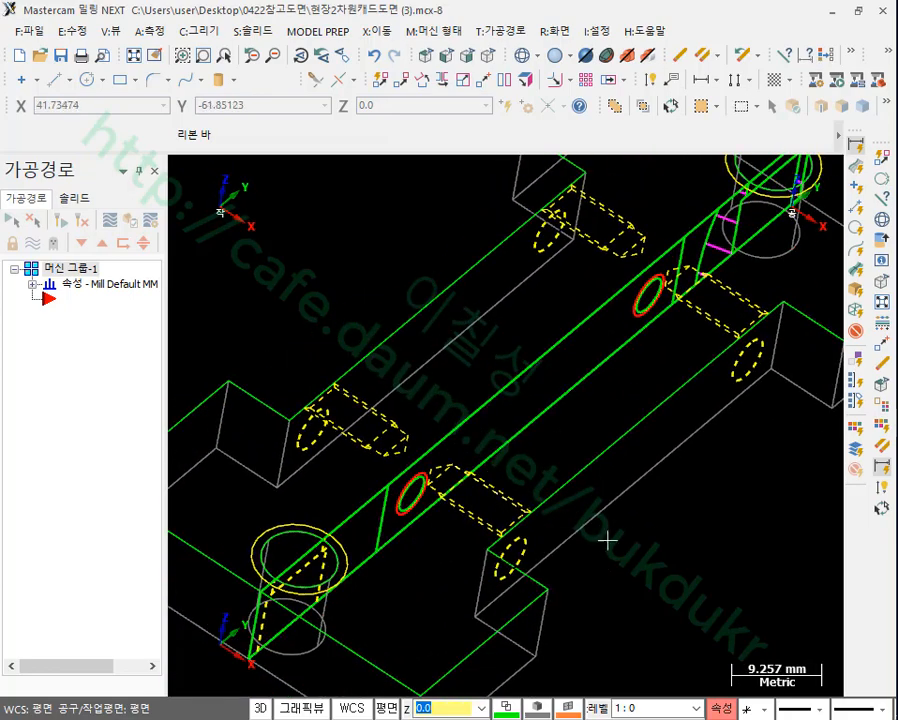
key(Escape)
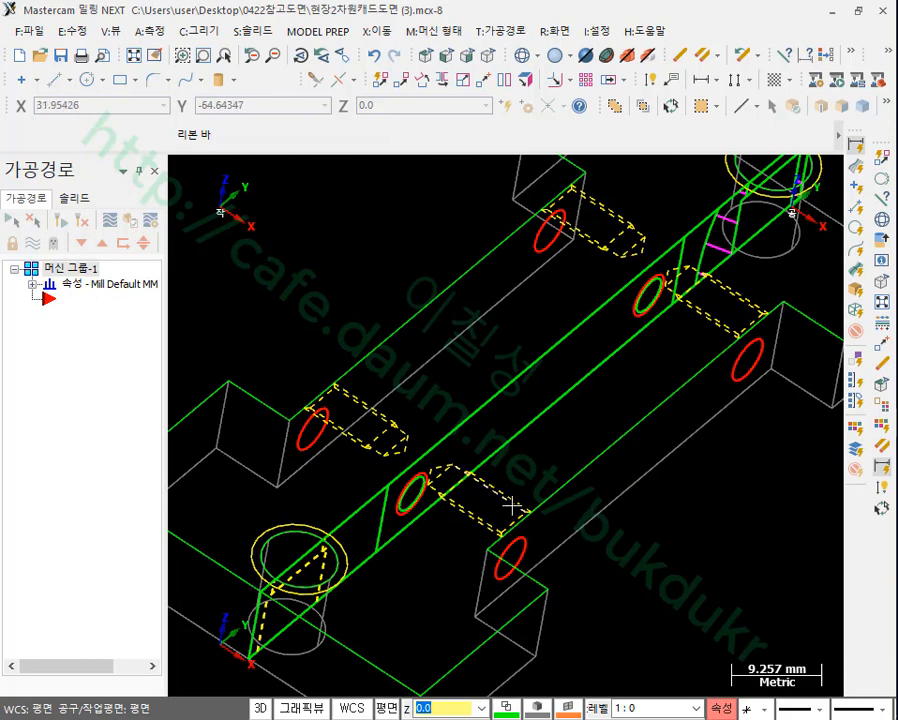
scroll(511, 507, up, 3)
middle_drag(530, 413, 563, 431)
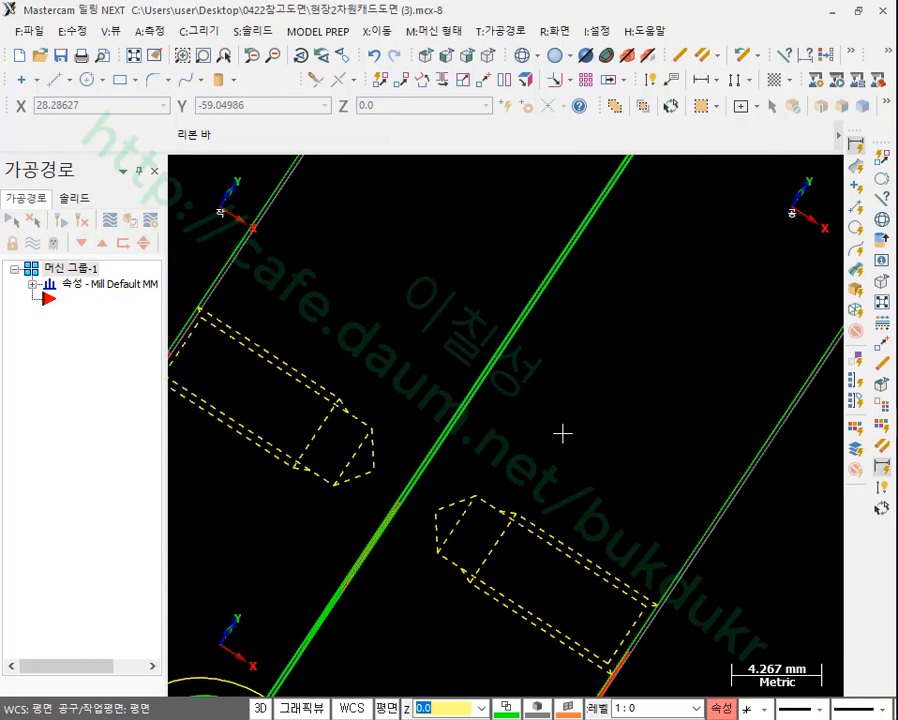
scroll(491, 587, up, 3)
scroll(503, 535, up, 2)
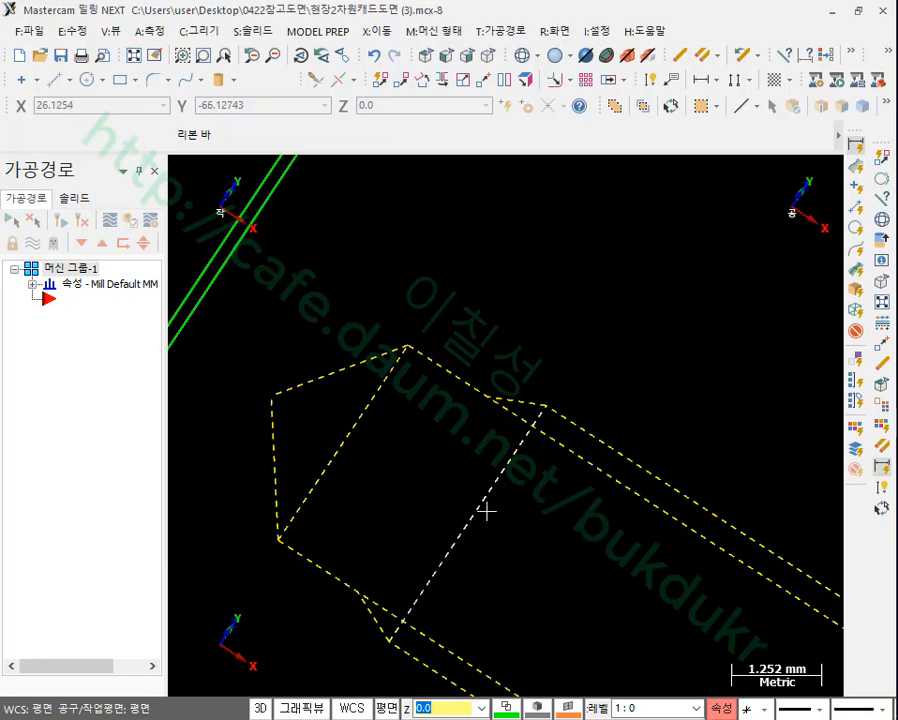
scroll(486, 511, down, 5)
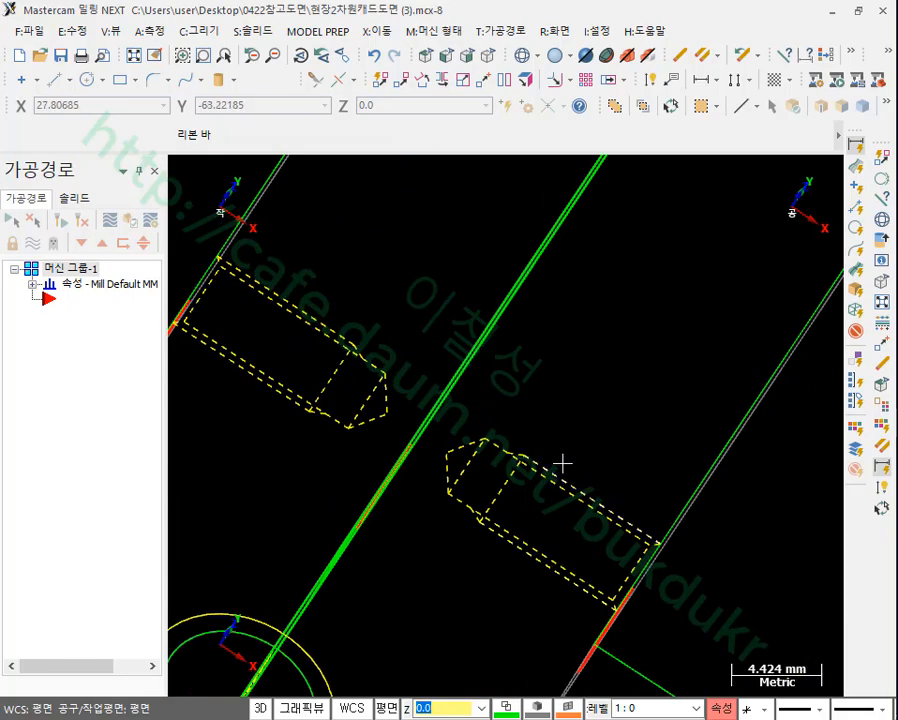
mouse_move(563, 463)
middle_down()
mouse_move(533, 453)
mouse_move(553, 453)
middle_up()
scroll(459, 601, down, 3)
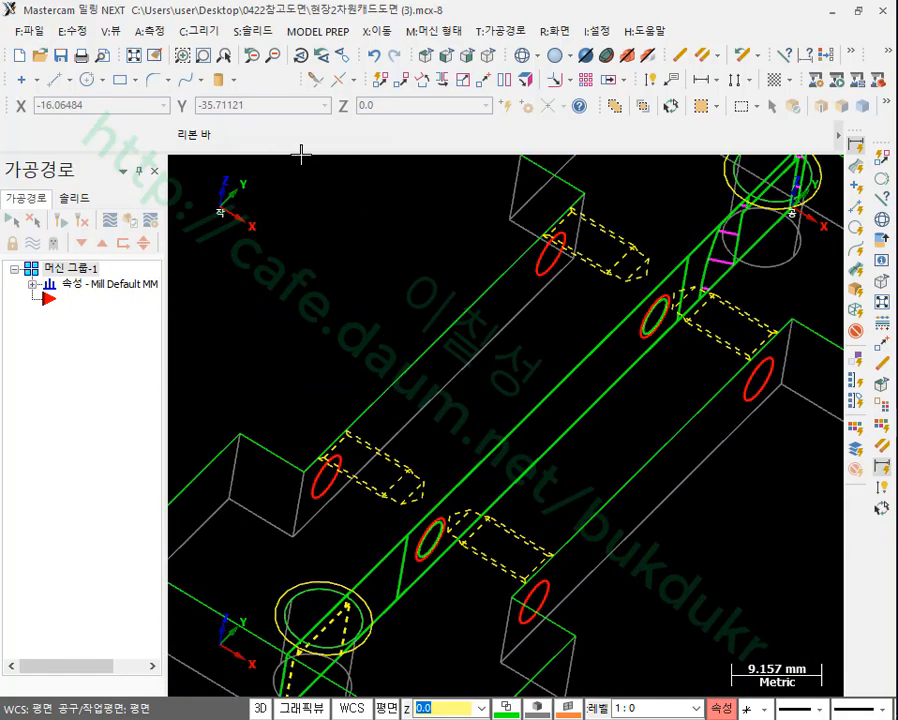
- Start a solid extrusion with the four copied circles on the body's side faces as chains
click(253, 31)
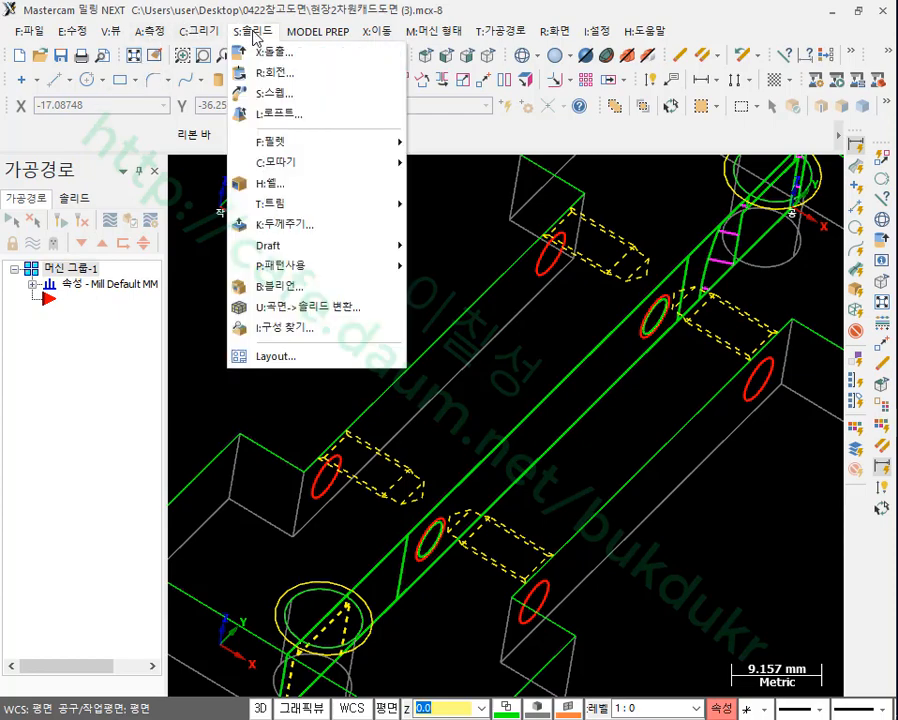
click(264, 54)
click(326, 477)
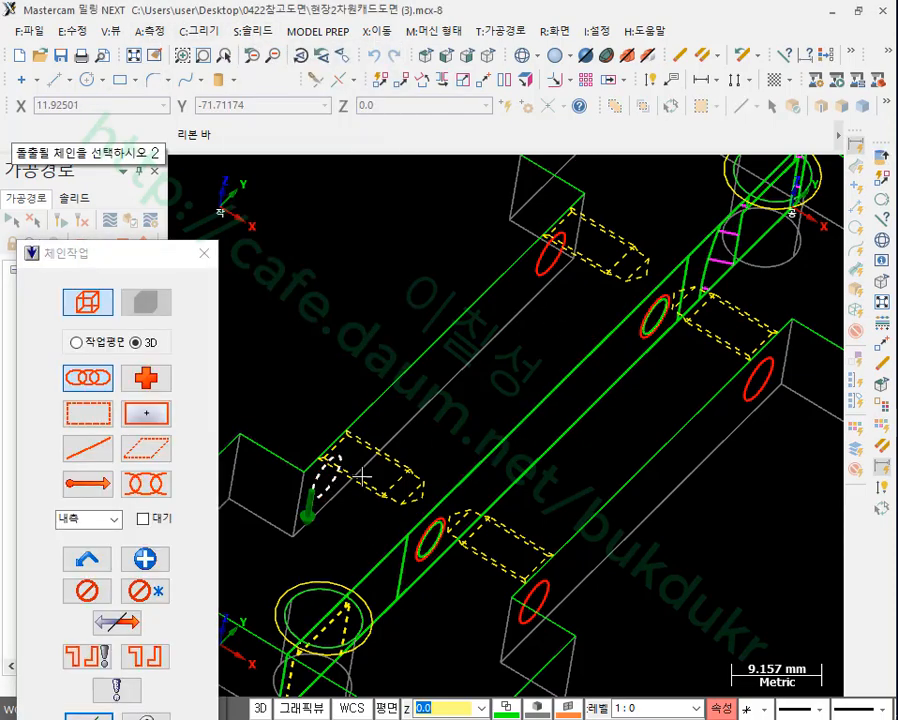
click(549, 255)
click(734, 398)
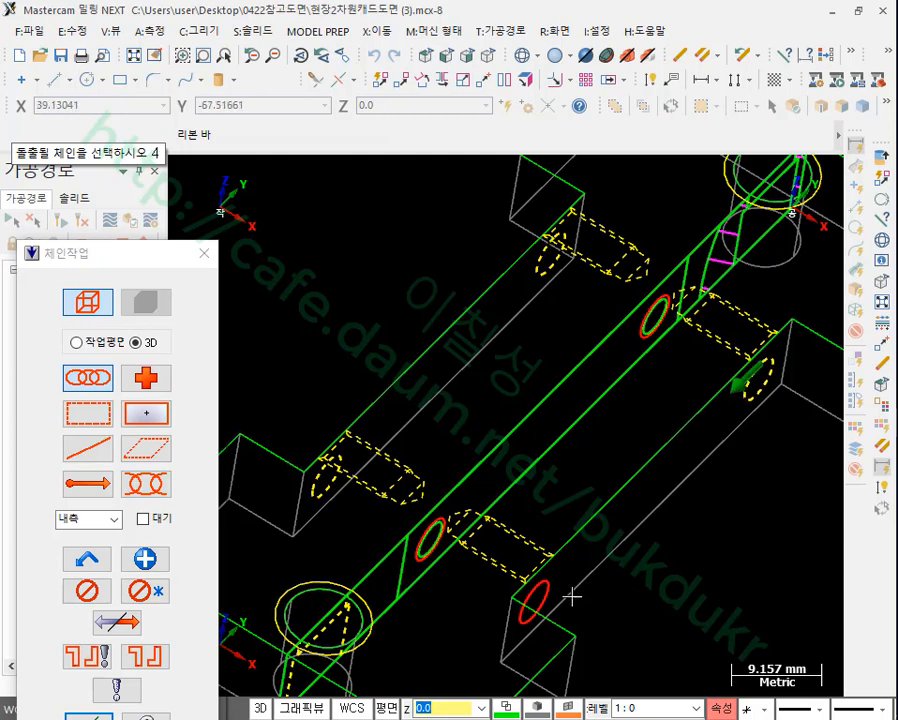
click(92, 716)
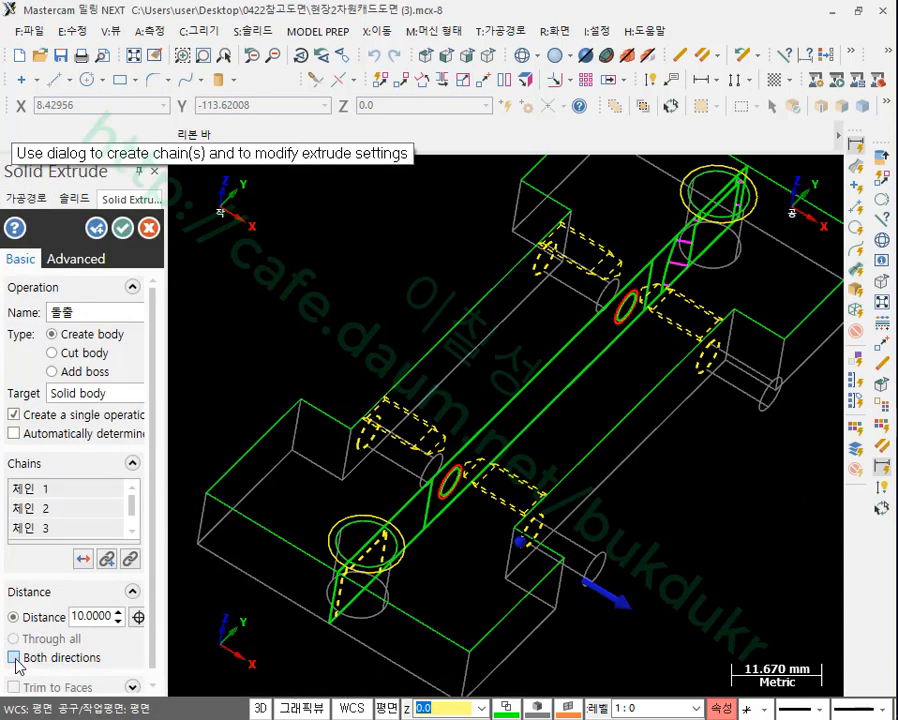
- Extrude the circles in both directions and set the distance to 18 by picking the midpoint of a dashed hole-depth line
click(13, 658)
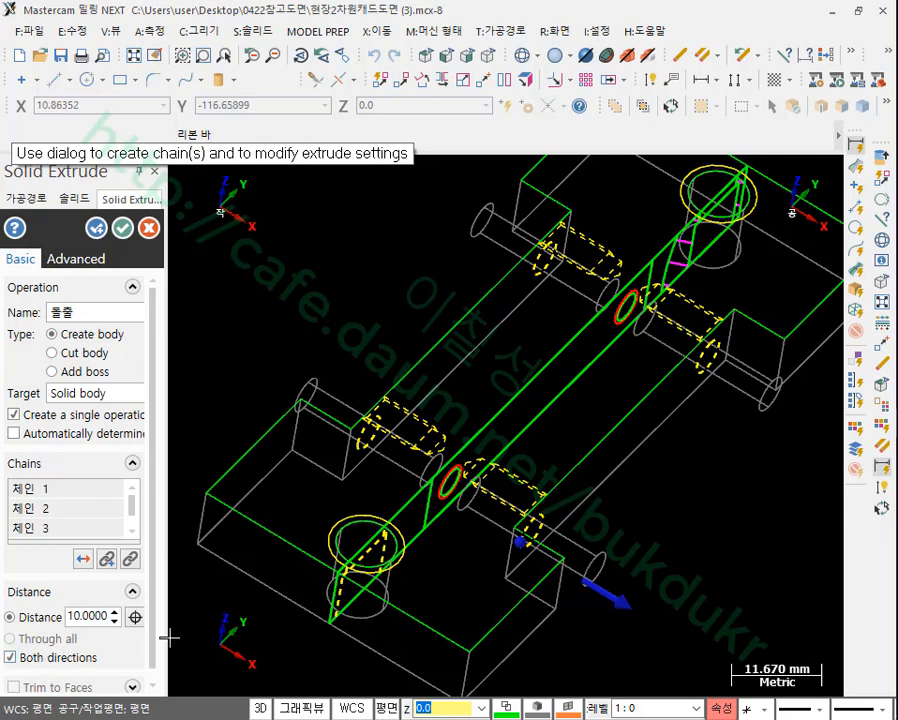
click(135, 617)
scroll(486, 492, up, 10)
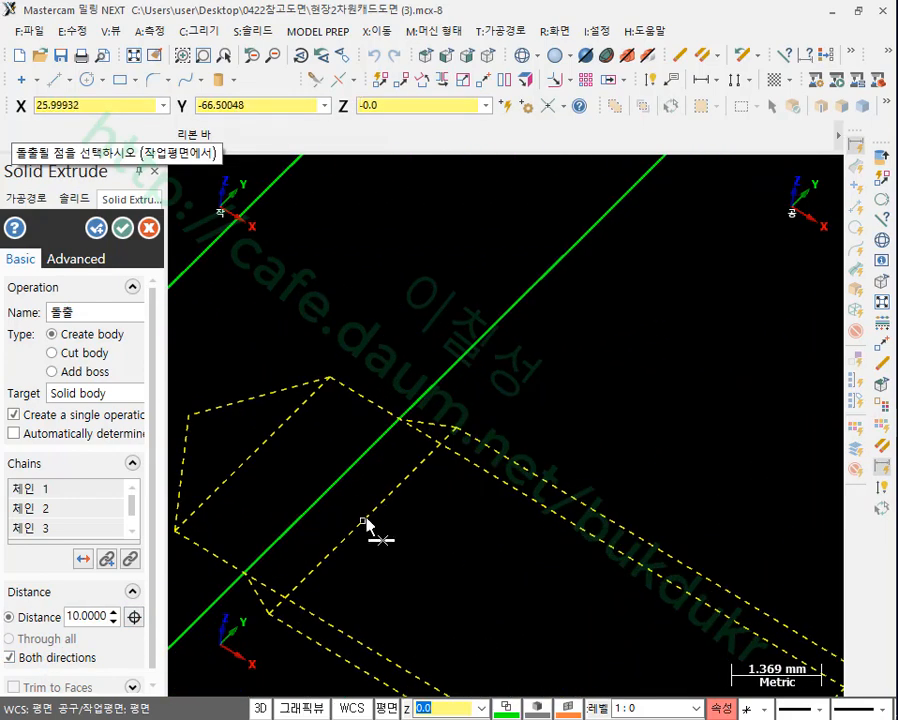
click(366, 523)
scroll(580, 380, down, 8)
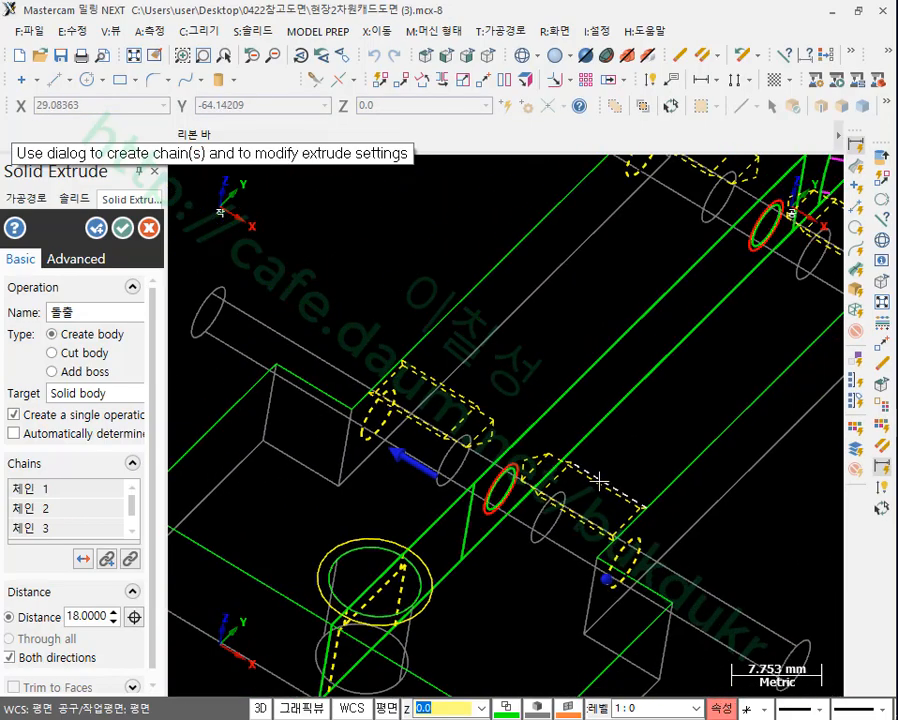
middle_drag(598, 481, 622, 446)
scroll(557, 527, up, 4)
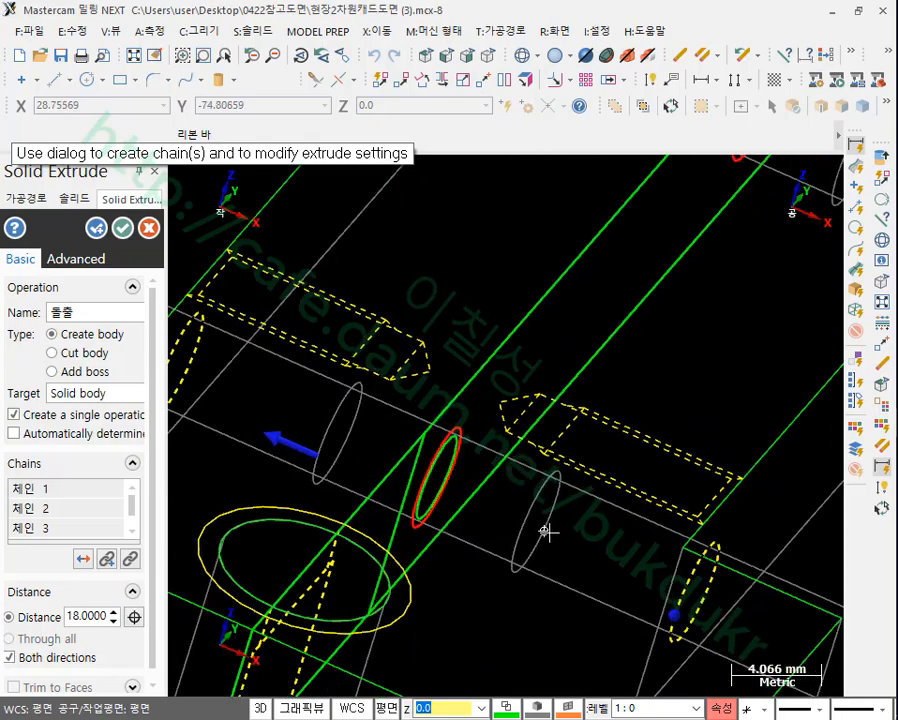
- Create the four cylinders with the 18 mm two-direction extrusion and show the model shaded
middle_drag(545, 531, 527, 541)
scroll(529, 463, down, 5)
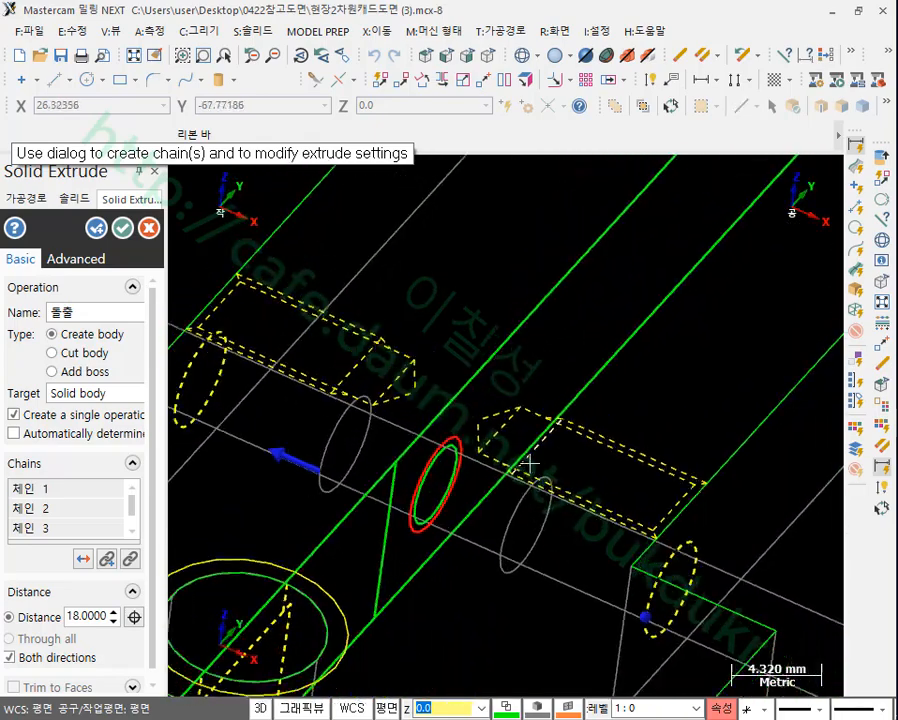
scroll(507, 563, down, 2)
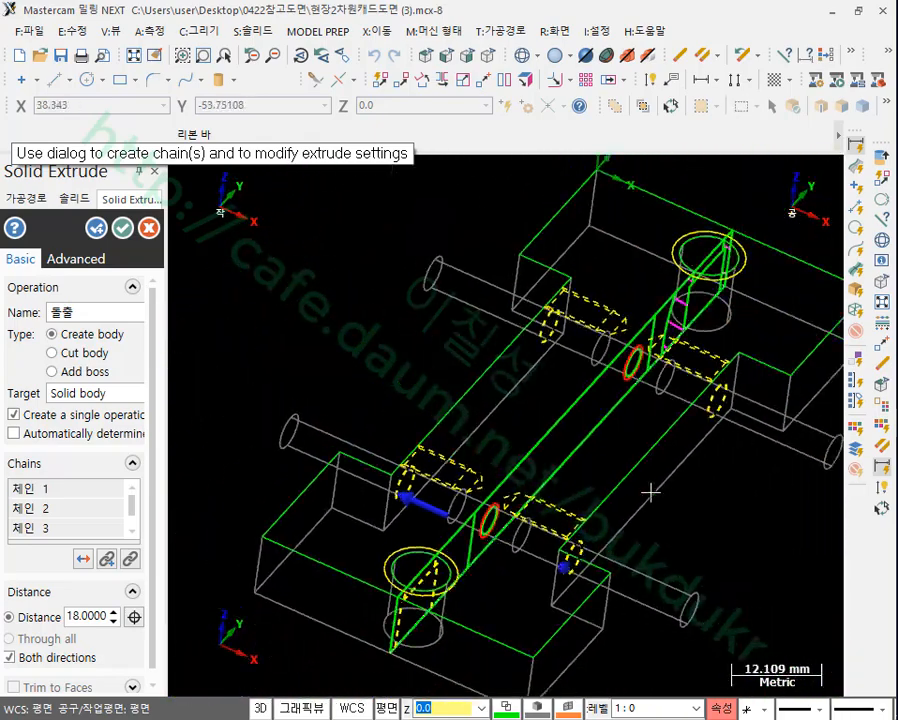
click(122, 229)
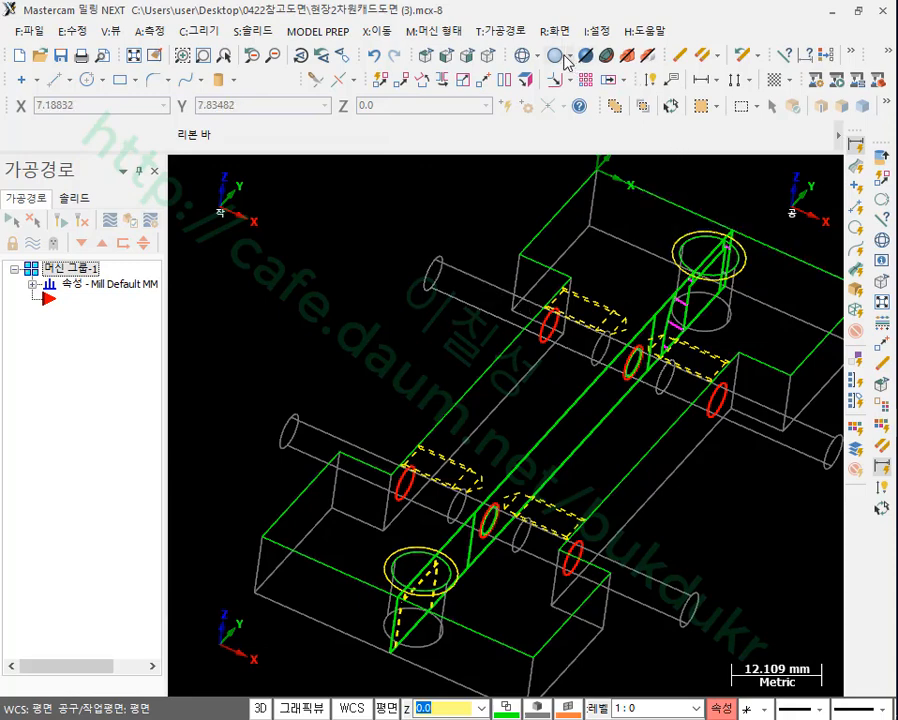
click(556, 56)
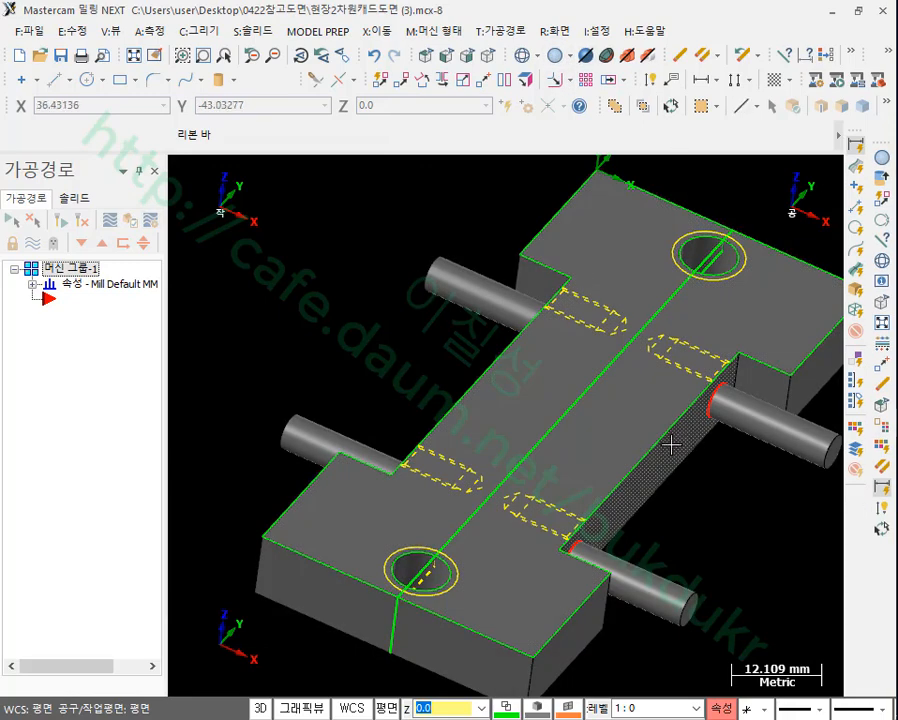
- Select the four cylinders one by one to check them as separate solid bodies from the main body
scroll(640, 480, down, 2)
mouse_move(658, 484)
middle_down()
mouse_move(608, 440)
mouse_move(598, 566)
middle_up()
click(584, 578)
click(727, 487)
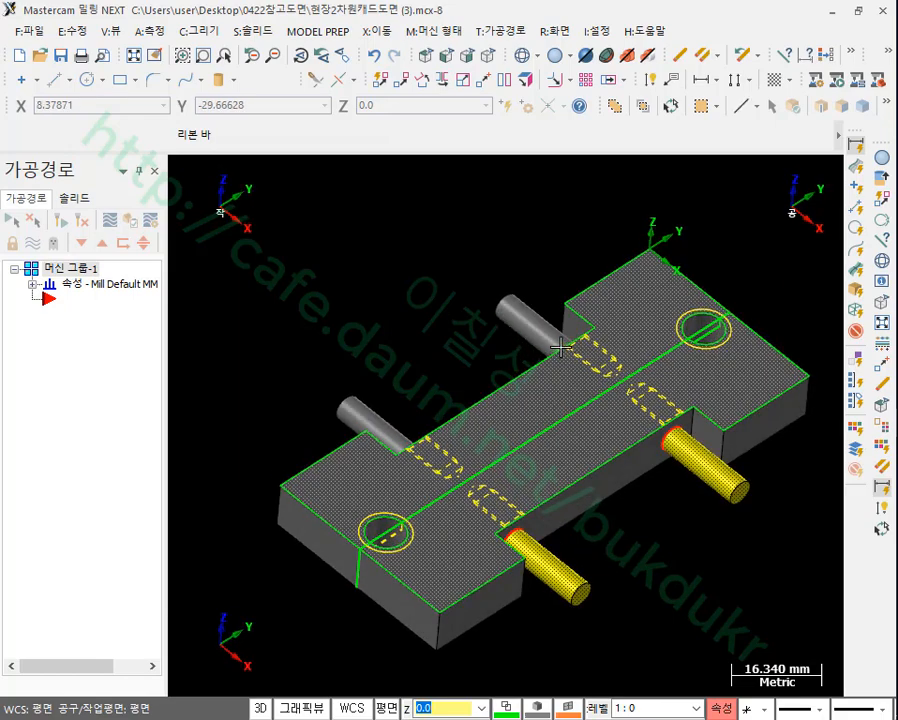
click(524, 320)
click(372, 418)
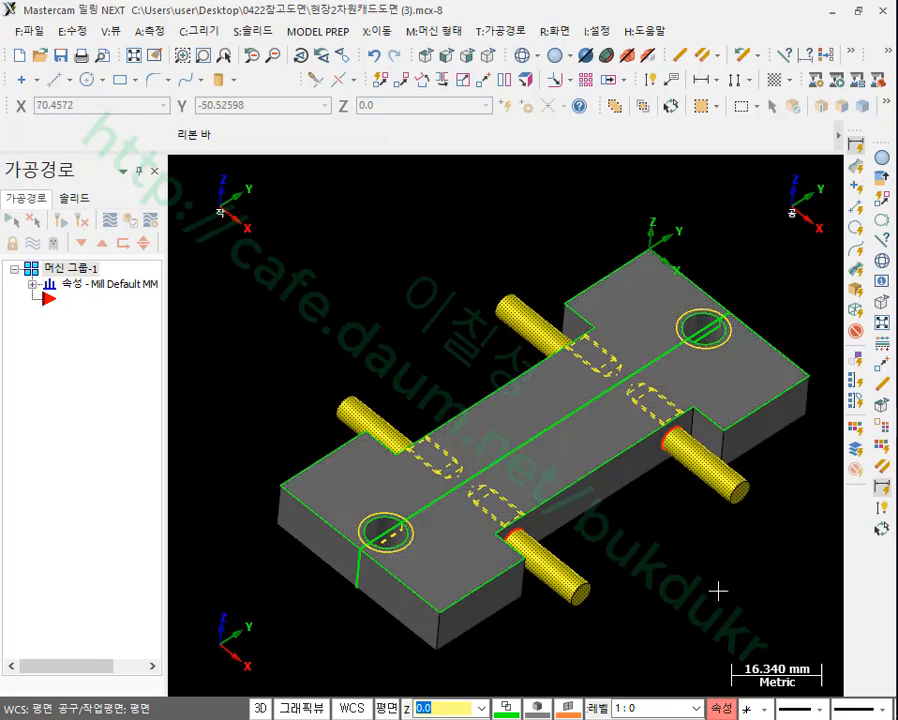
scroll(717, 586, down, 1)
scroll(626, 548, up, 2)
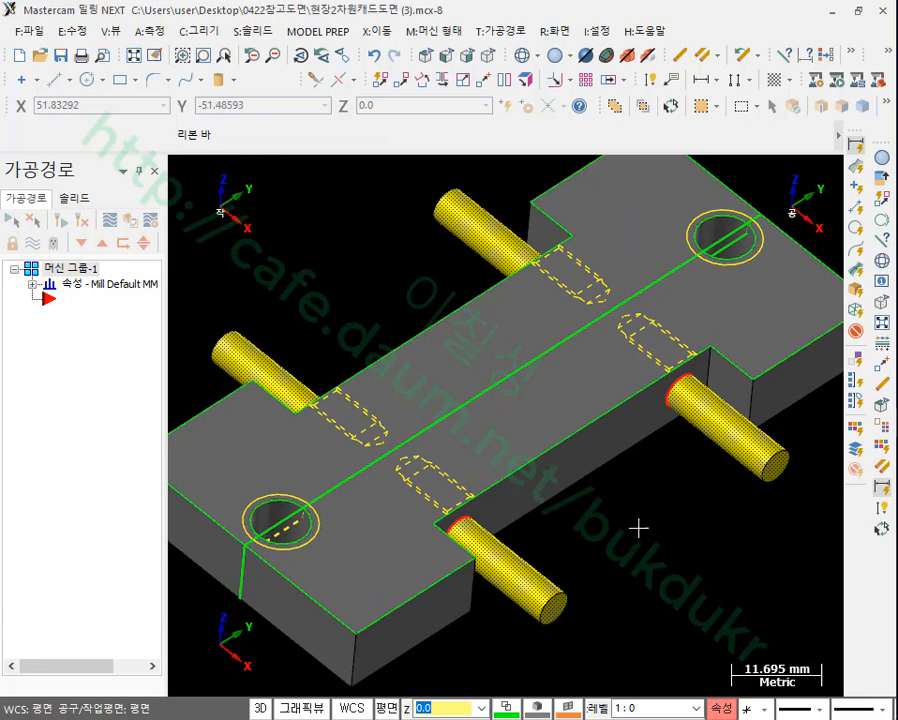
scroll(655, 535, down, 2)
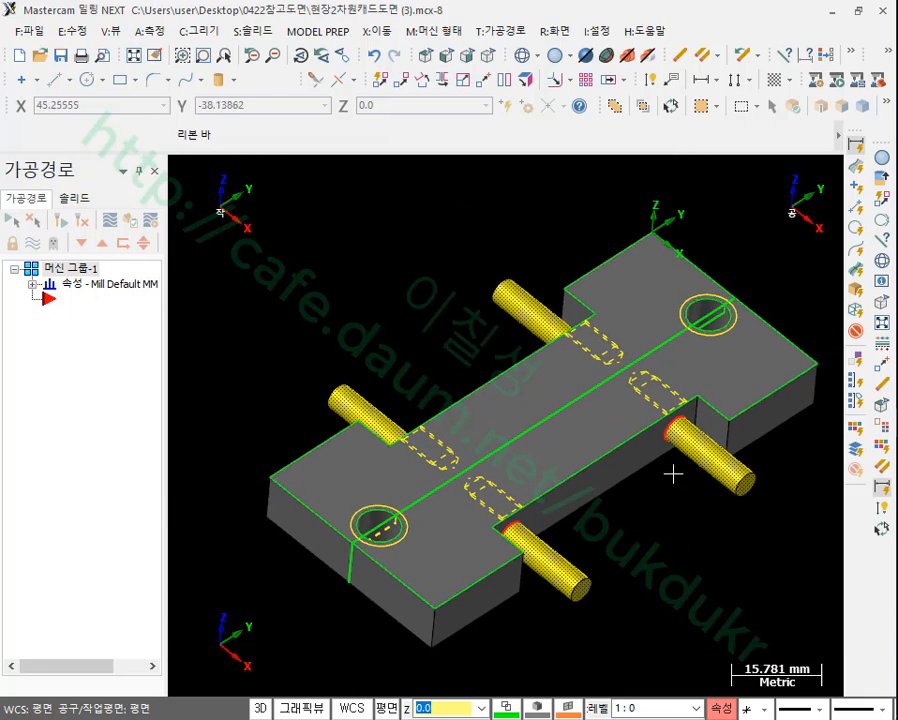
- Subtract the four cylinders from the main body with a Boolean Remove operation
click(240, 36)
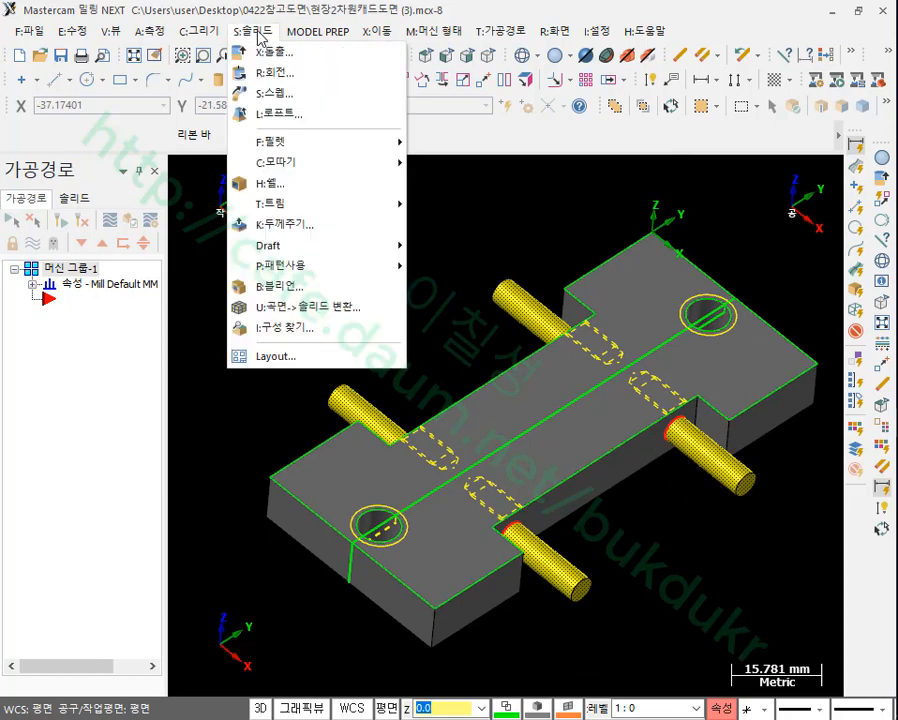
click(284, 289)
click(522, 406)
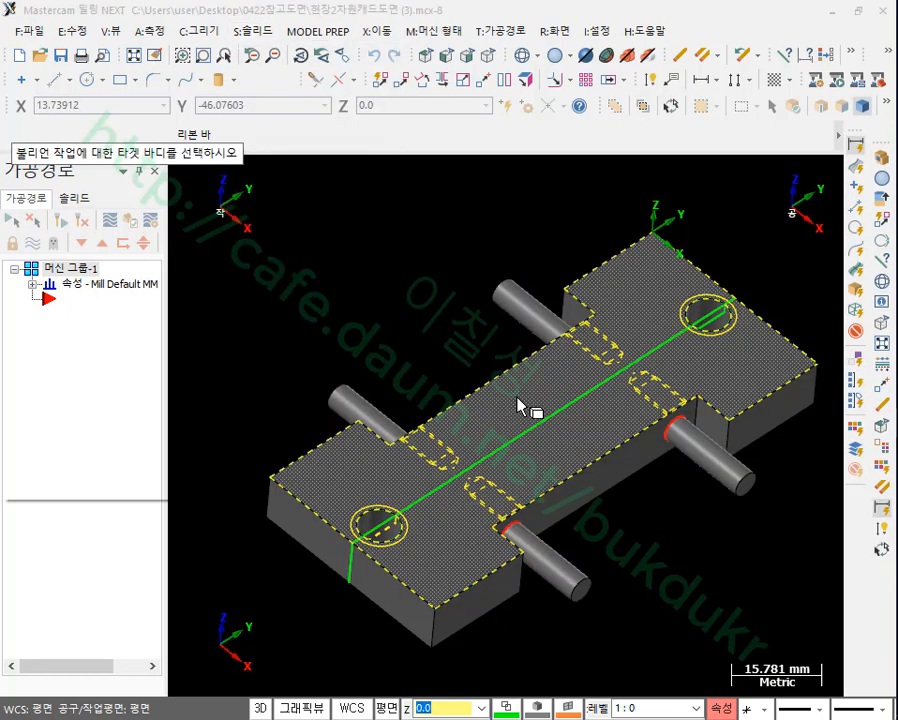
click(352, 385)
click(516, 314)
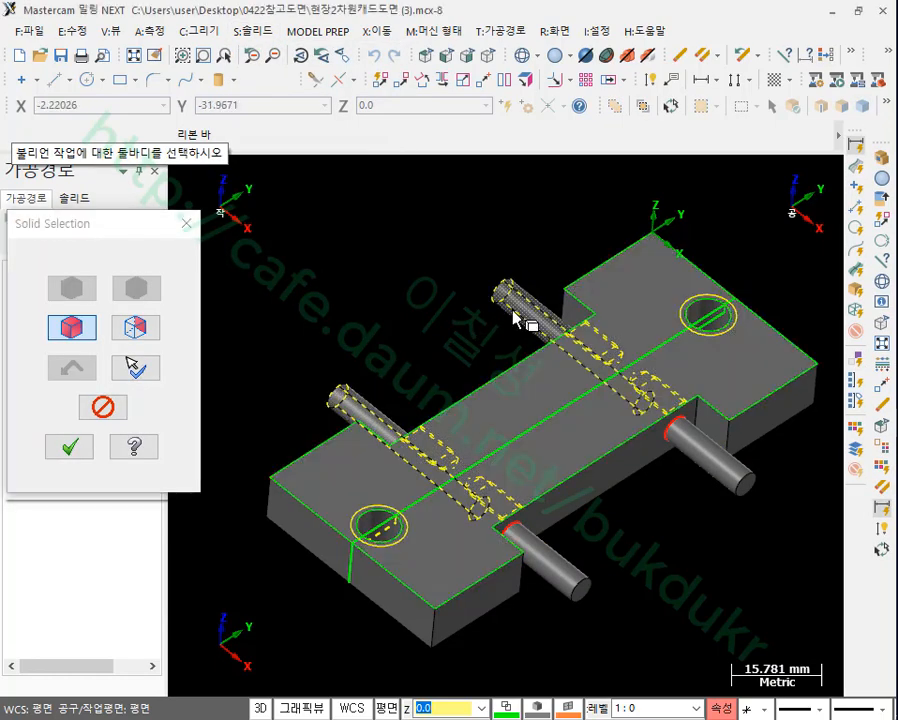
click(708, 473)
click(580, 584)
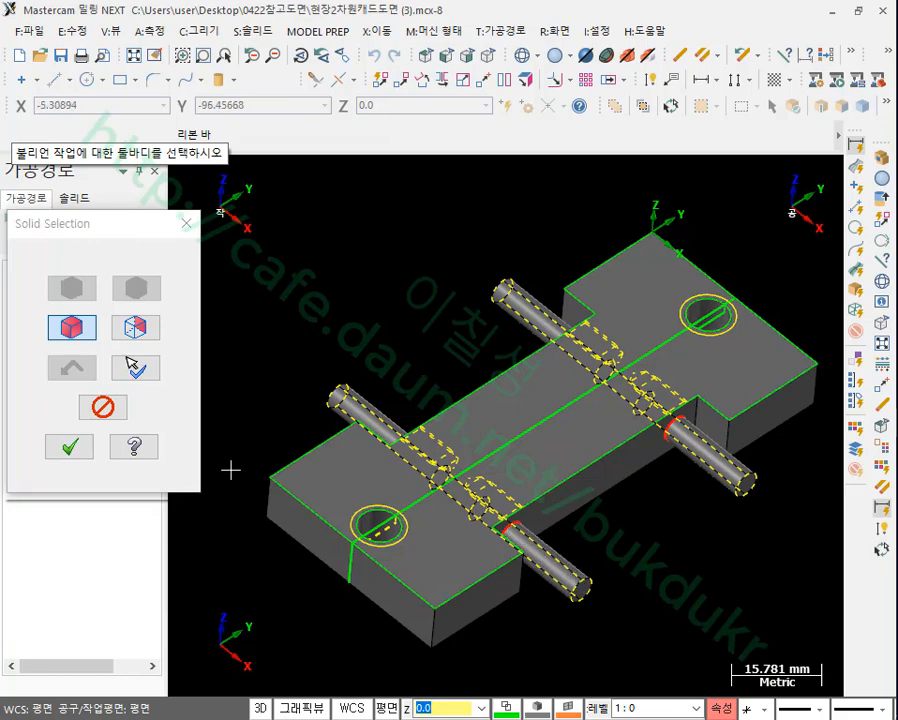
click(69, 448)
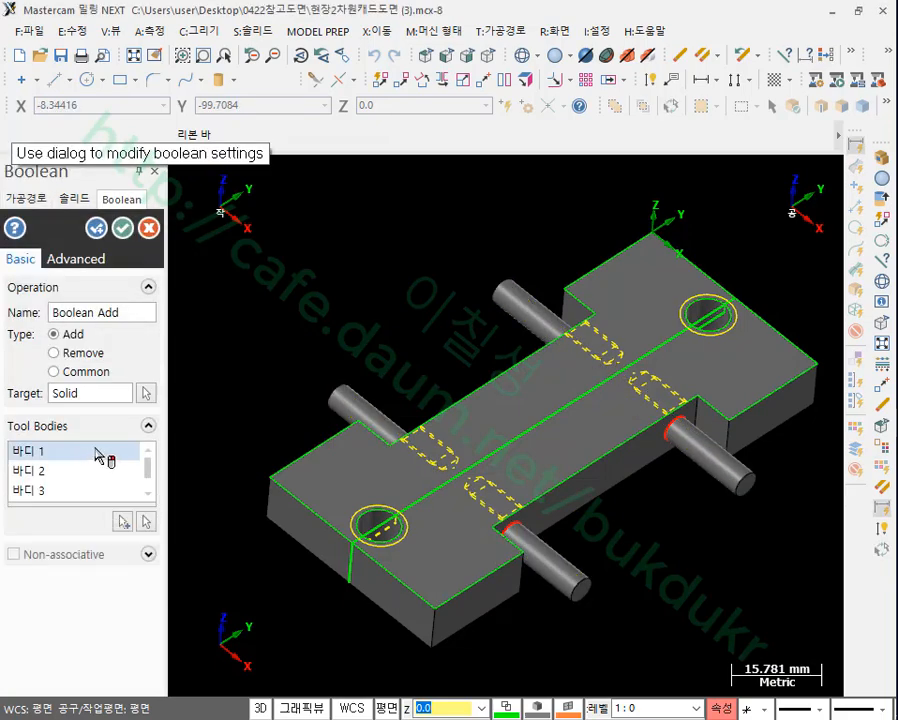
click(57, 354)
click(122, 229)
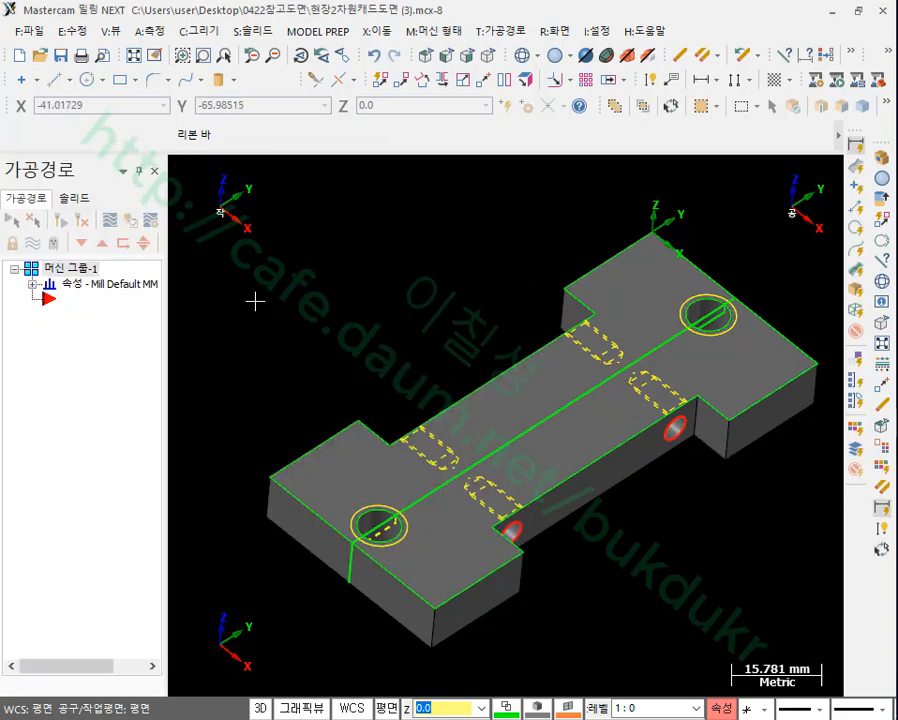
- Examine the side holes cut into the body's middle section and return to the isometric view
mouse_move(650, 600)
middle_down()
mouse_move(658, 572)
mouse_move(716, 488)
mouse_move(672, 480)
mouse_move(647, 491)
mouse_move(664, 527)
middle_up()
scroll(673, 450, up, 7)
mouse_move(644, 434)
middle_down()
mouse_move(637, 402)
mouse_move(587, 386)
mouse_move(644, 432)
middle_up()
scroll(650, 440, down, 5)
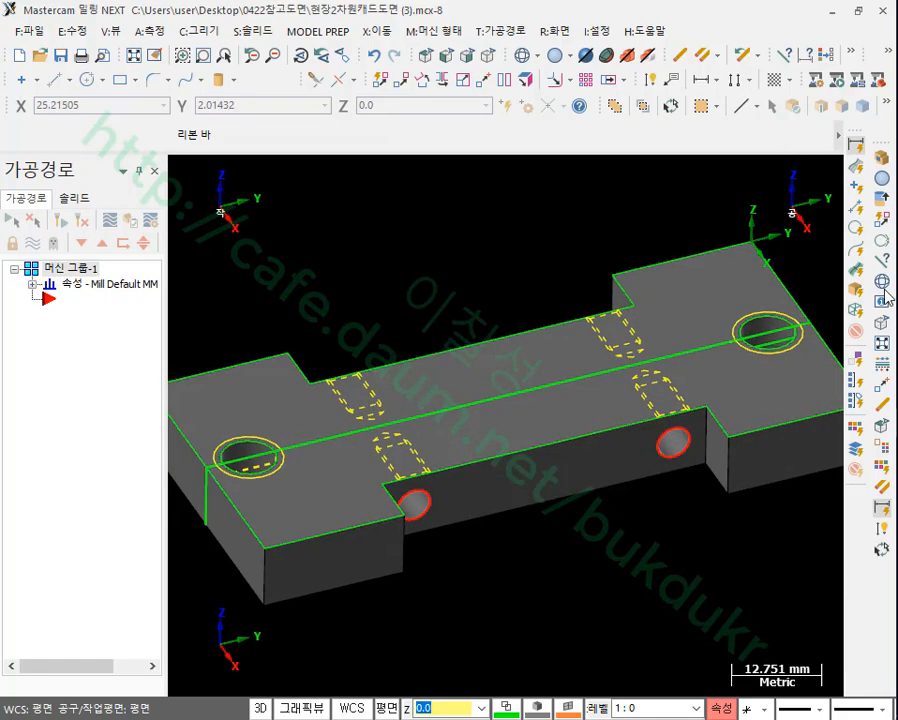
click(881, 323)
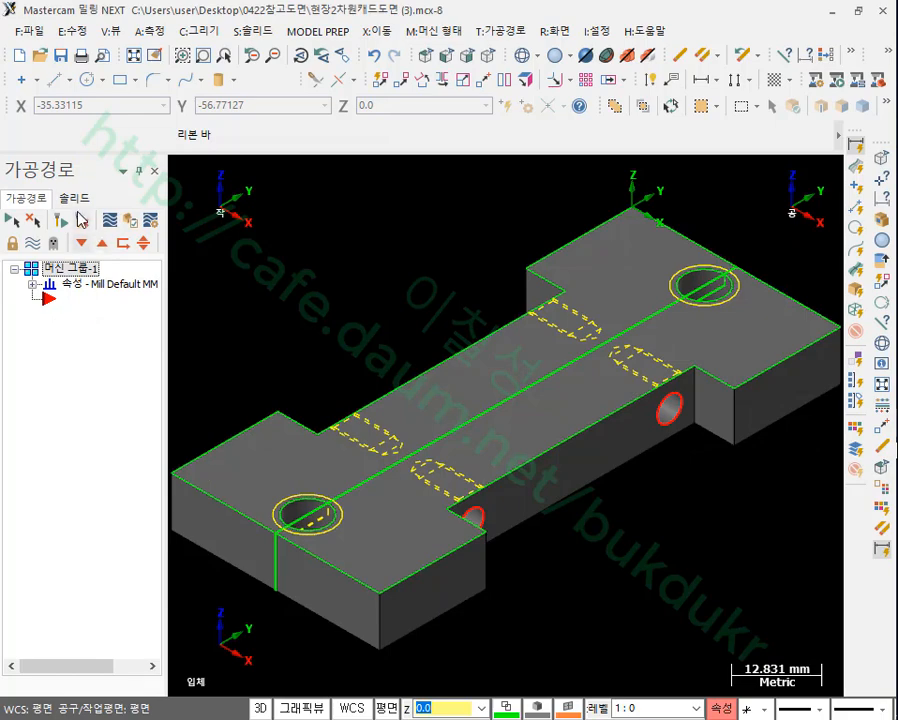
- Expand the Boolean Remove operation in the solids history and open the extrusion of its first tool body for editing
click(74, 198)
click(14, 253)
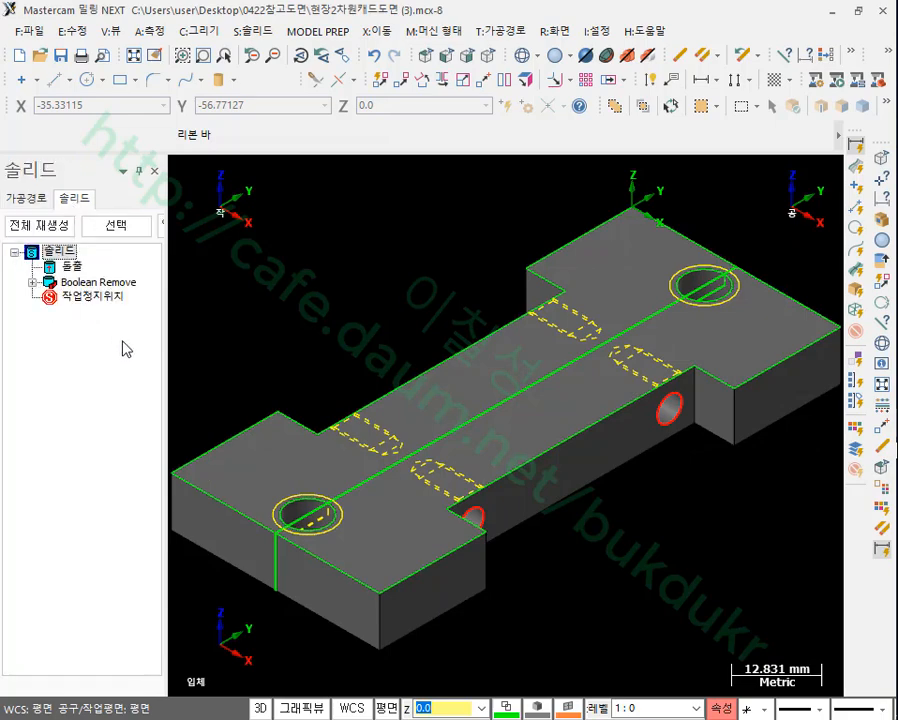
click(77, 283)
click(32, 283)
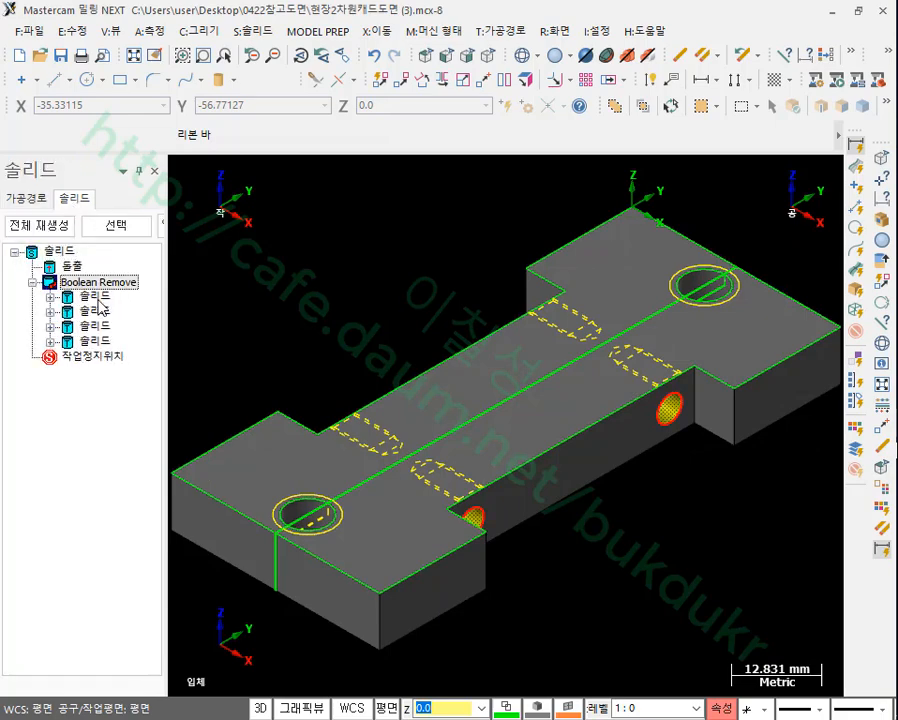
click(95, 298)
click(50, 298)
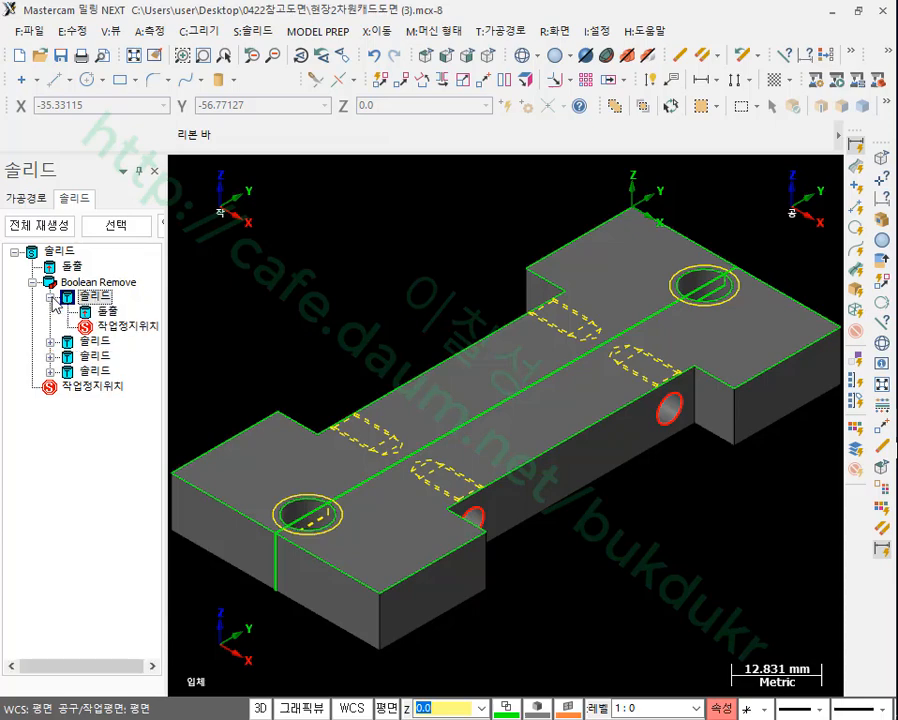
double_click(104, 312)
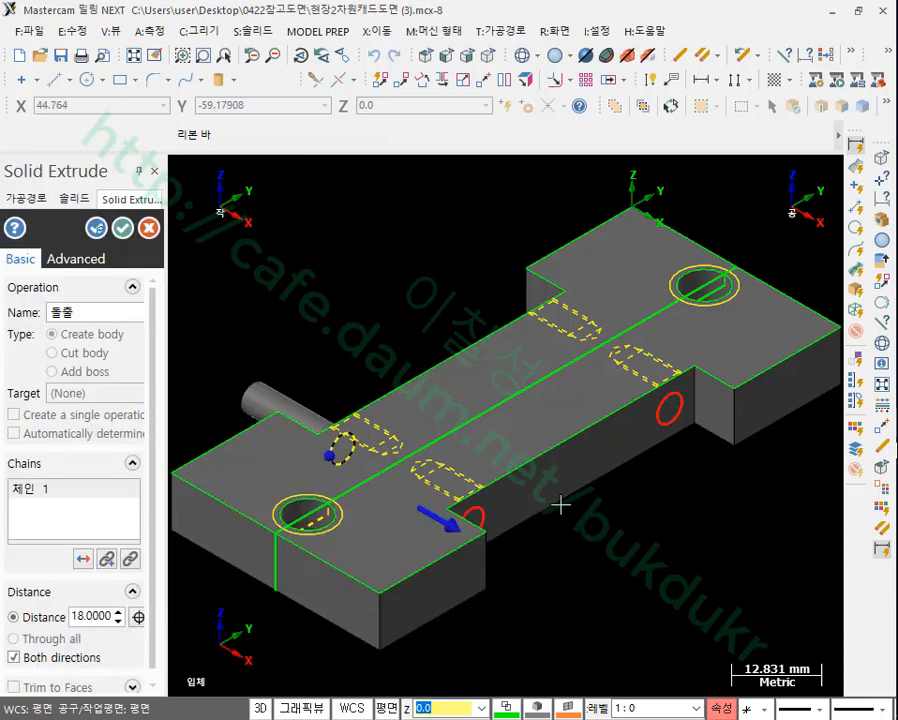
scroll(553, 507, up, 2)
mouse_move(576, 496)
middle_down()
mouse_move(594, 520)
mouse_move(586, 550)
mouse_move(600, 566)
mouse_move(594, 512)
mouse_move(581, 504)
mouse_move(646, 490)
mouse_move(630, 540)
mouse_move(552, 524)
mouse_move(441, 481)
mouse_move(463, 561)
mouse_move(587, 533)
mouse_move(592, 544)
mouse_move(577, 518)
middle_up()
scroll(588, 495, down, 1)
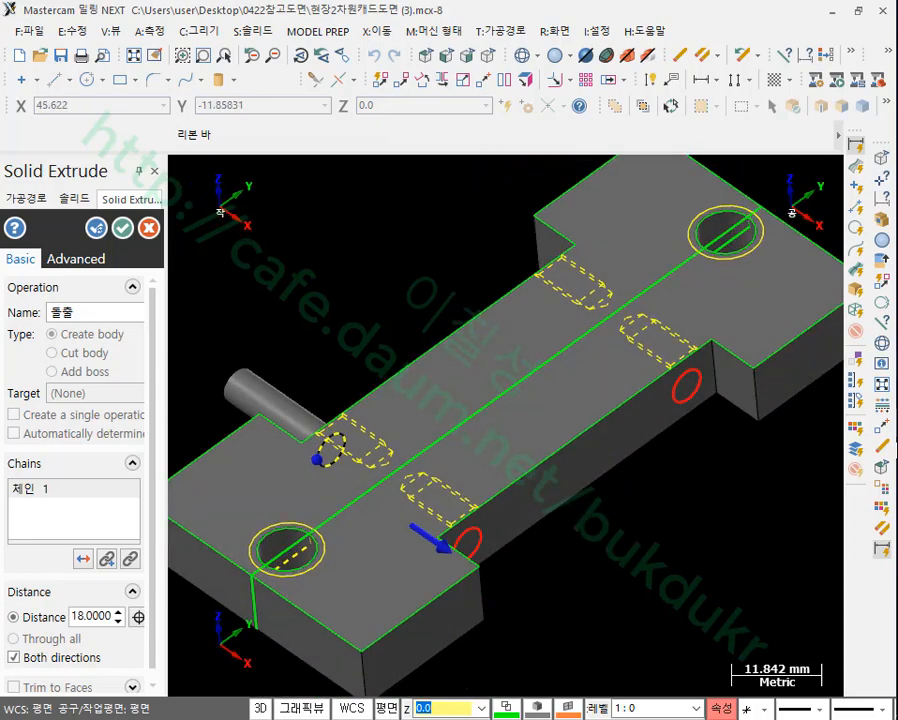
click(896, 359)
click(896, 359)
mouse_move(896, 382)
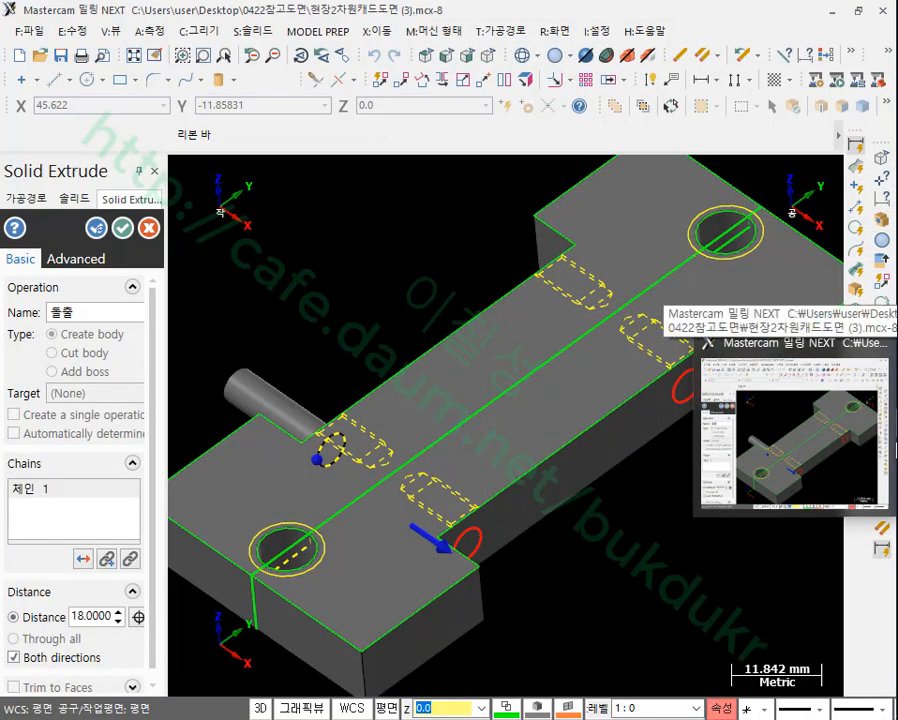
mouse_move(896, 359)
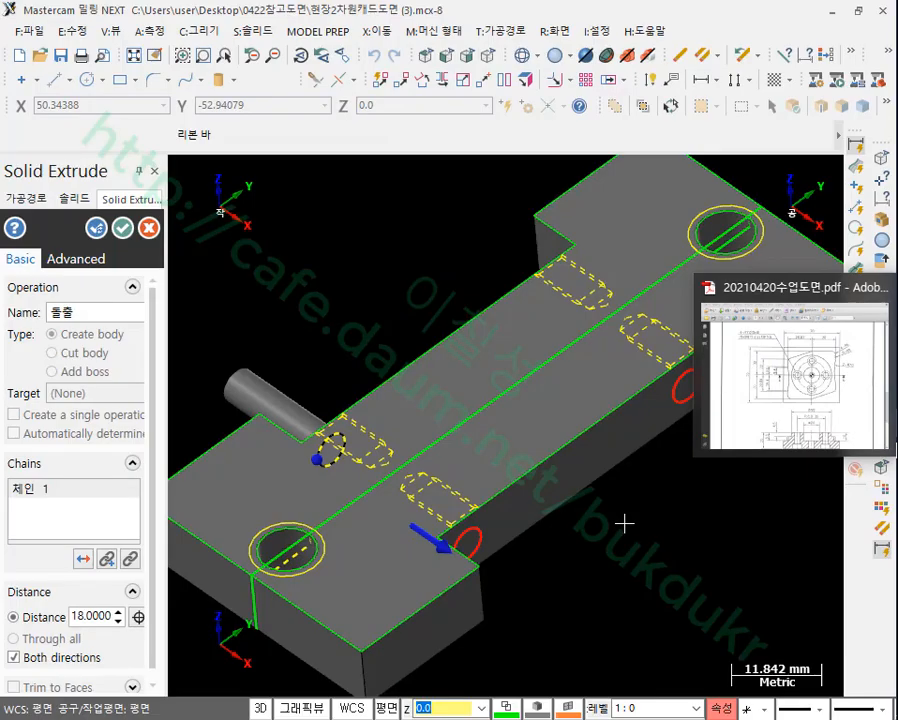
- Set the first tool body's extrusion distance to 10, keeping both directions
scroll(385, 522, up, 5)
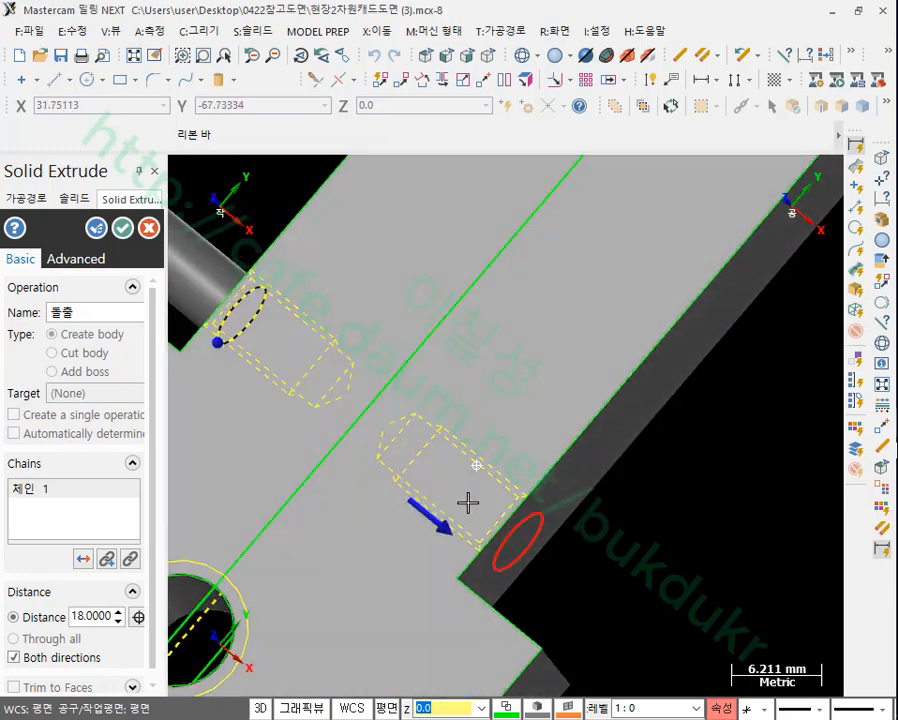
middle_drag(468, 503, 481, 489)
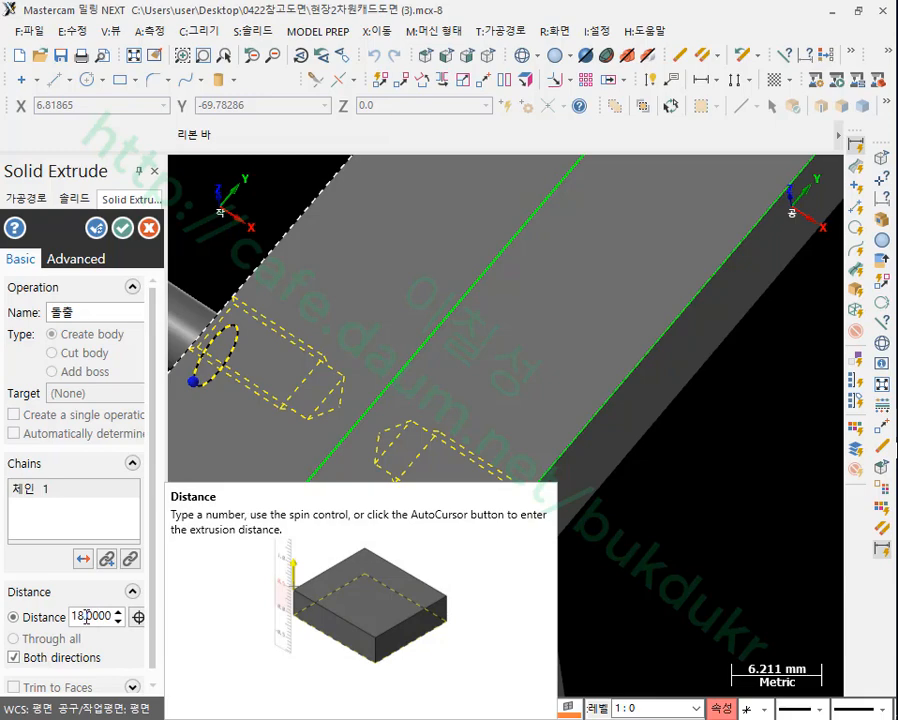
double_click(86, 616)
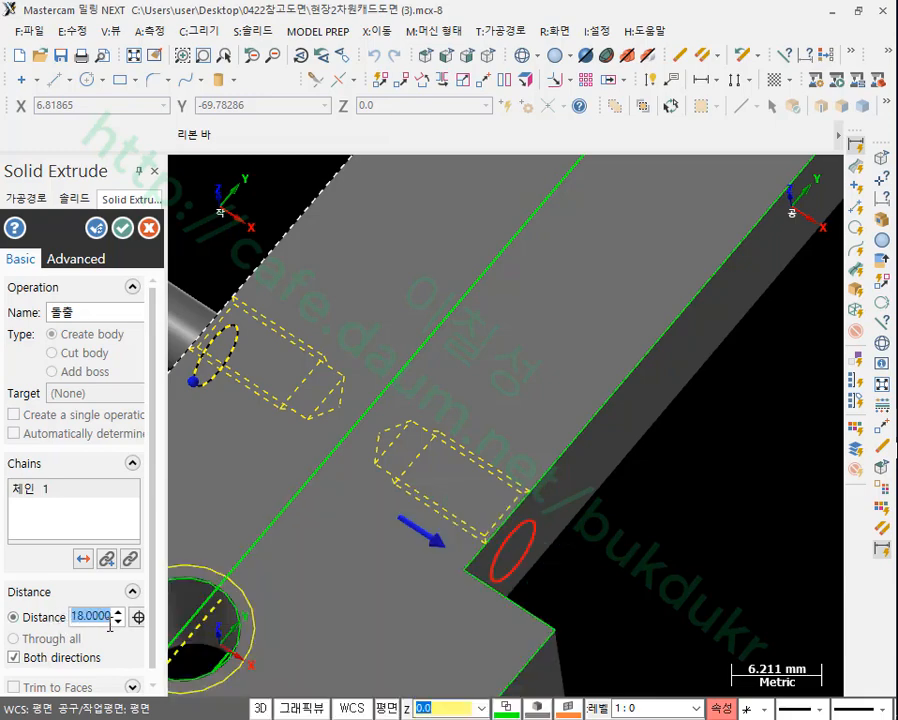
text(10)
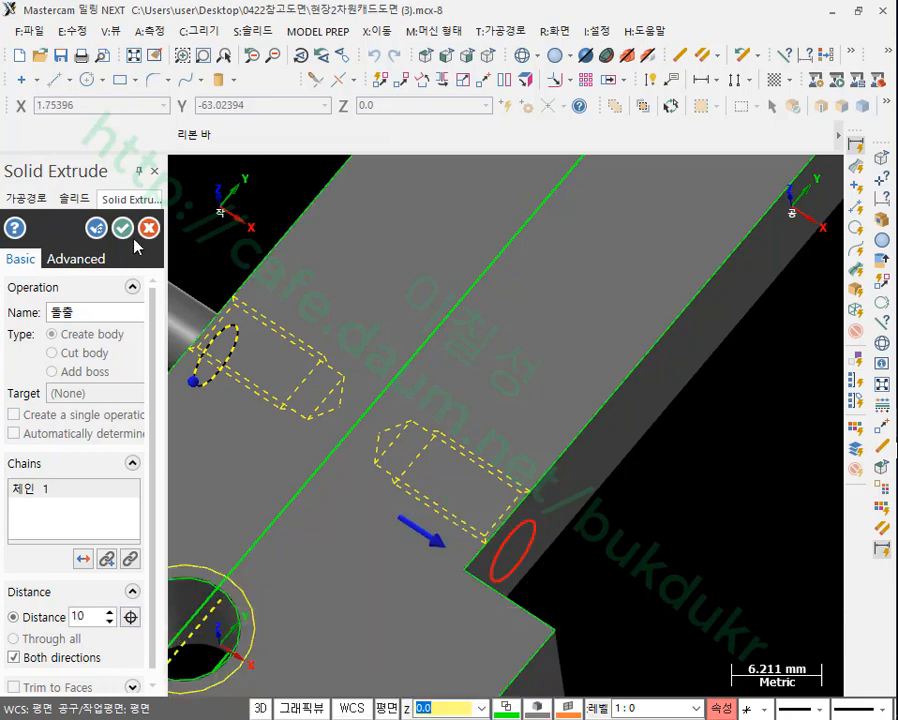
click(123, 229)
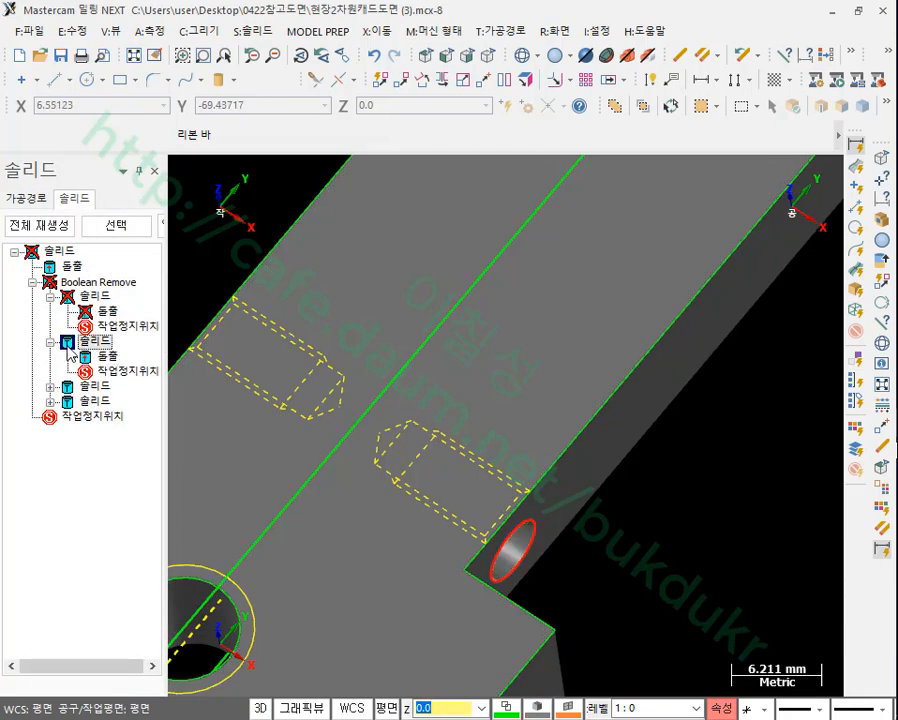
- Set the extrusion distance of the second Boolean Remove tool body to 10
double_click(104, 360)
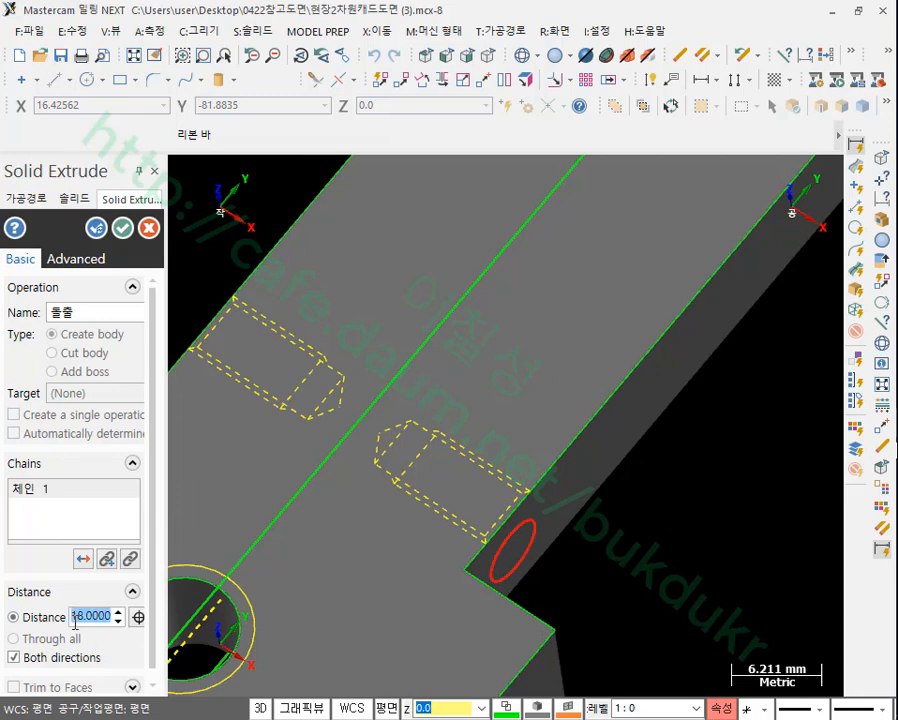
text(10)
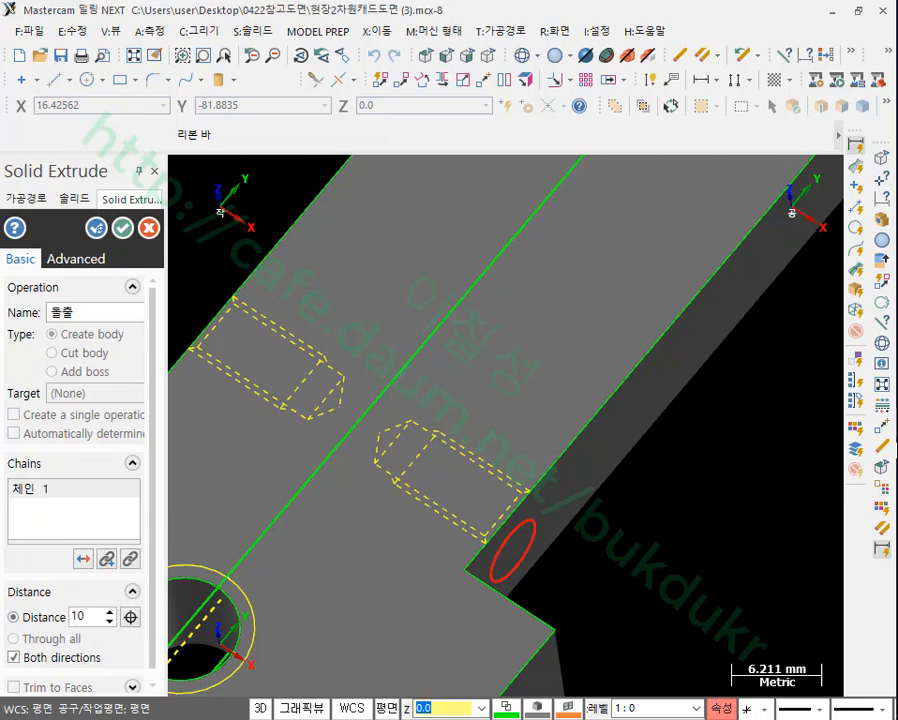
click(121, 228)
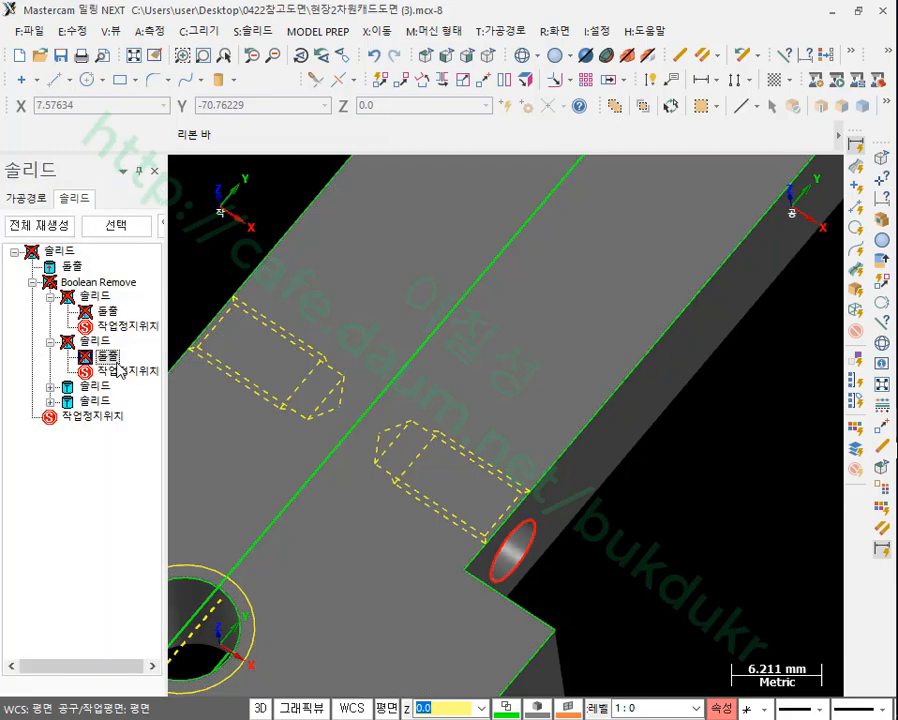
- Expand the third Boolean Remove tool body and set its extrusion distance to 10
click(50, 386)
click(100, 402)
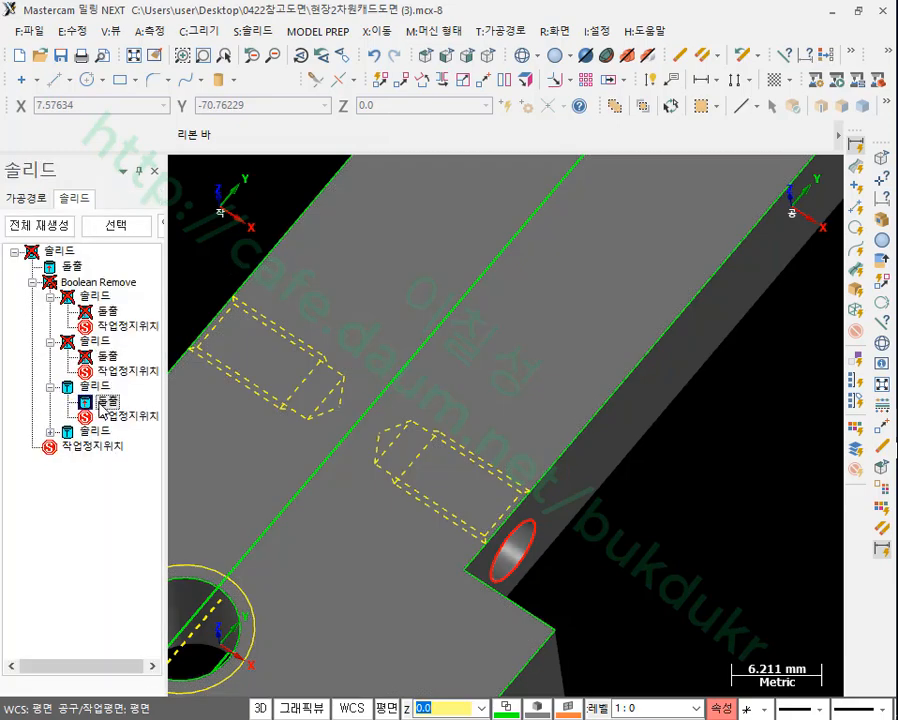
double_click(102, 403)
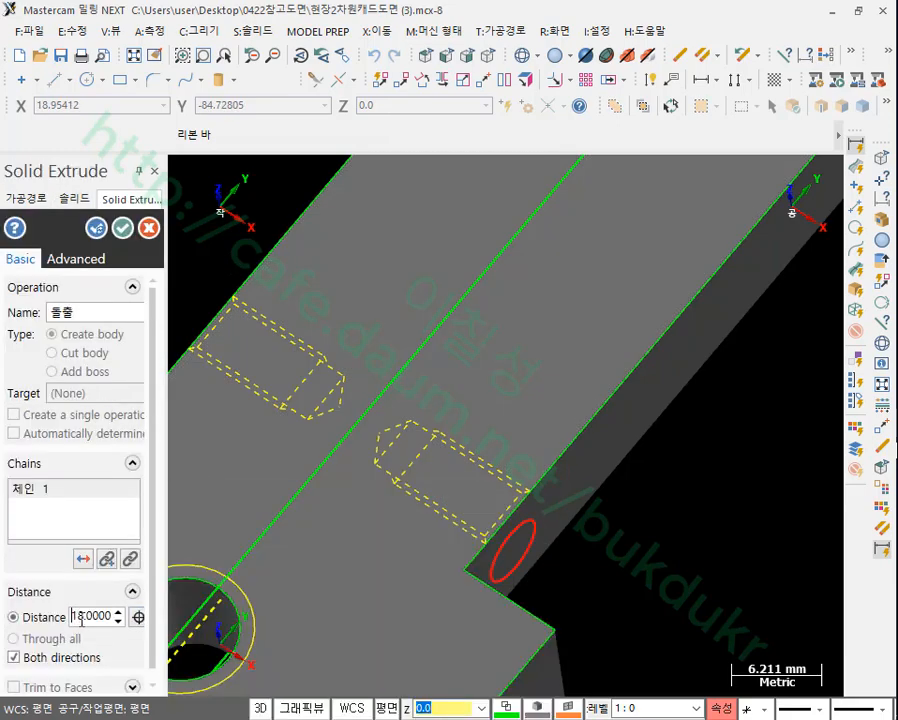
text(10)
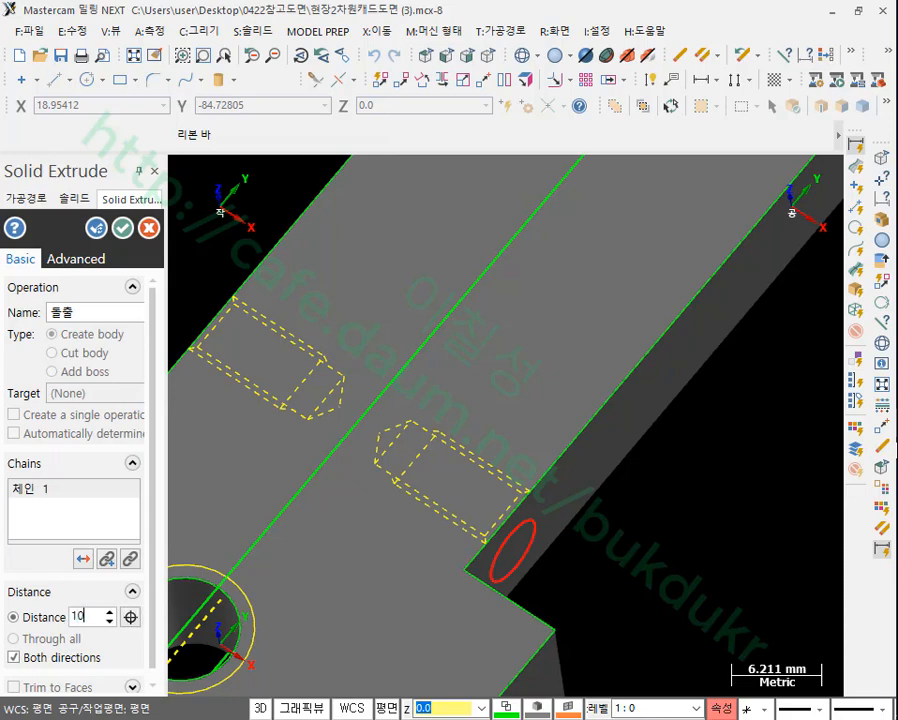
click(122, 228)
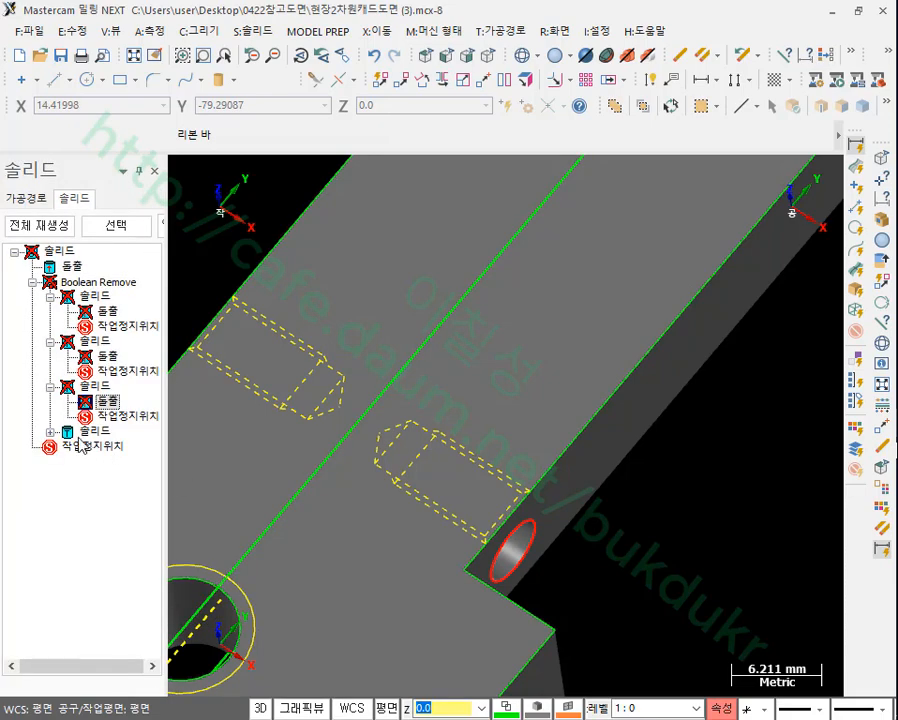
- Set the extrusion distance of the fourth Boolean Remove tool body to 10 and regenerate all solids
click(110, 447)
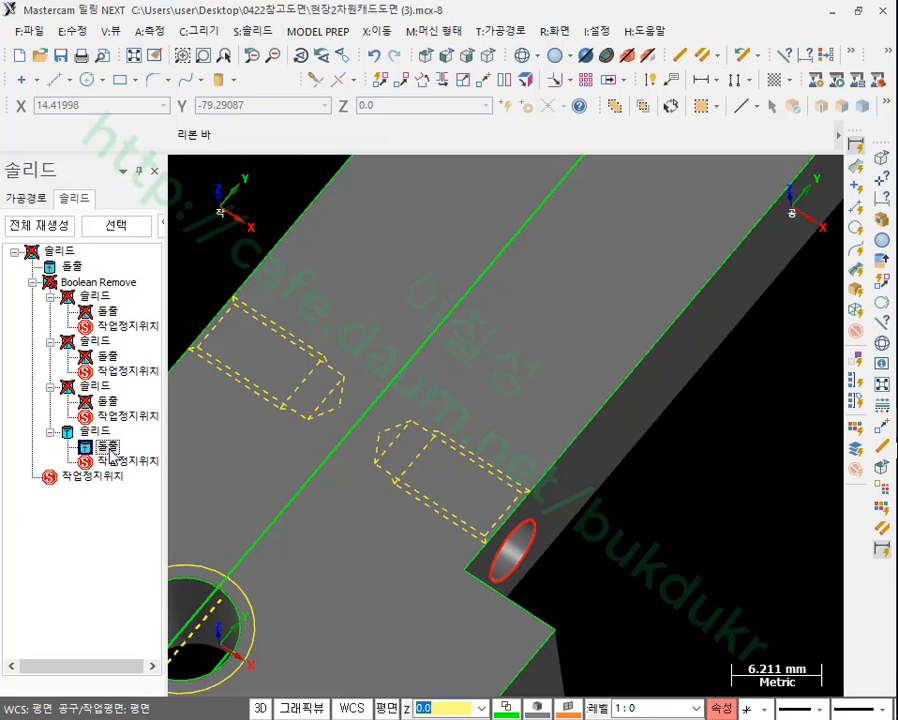
double_click(108, 448)
click(82, 616)
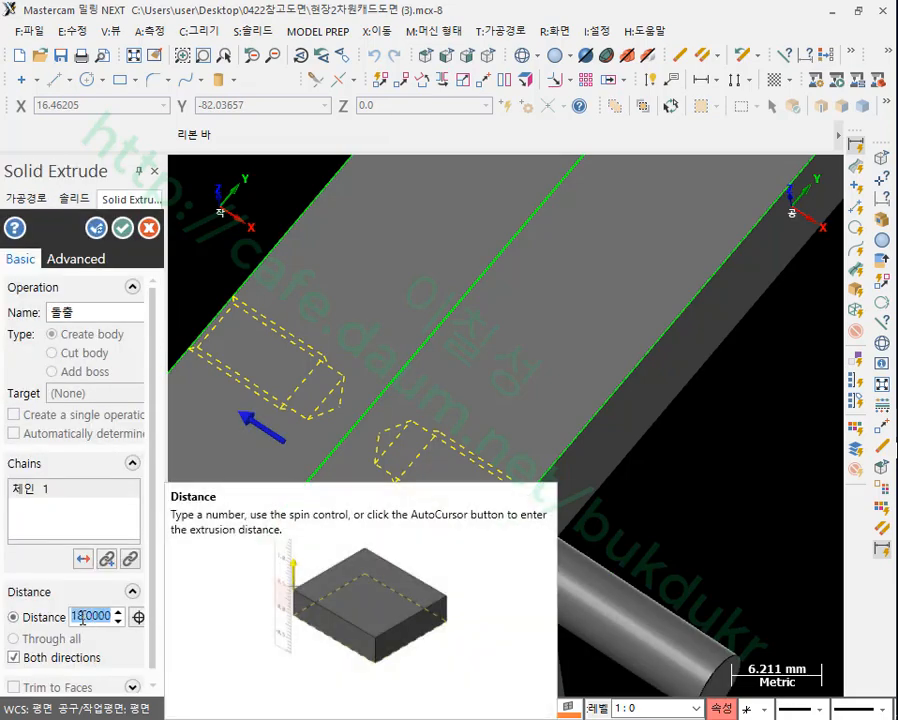
click(83, 616)
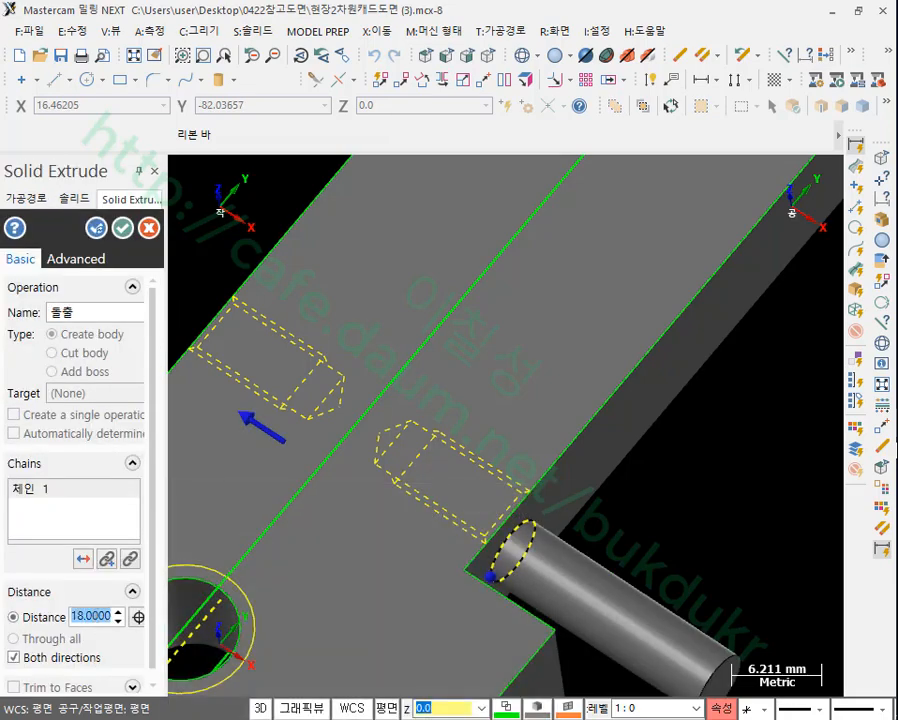
text(10)
key(Return)
click(122, 228)
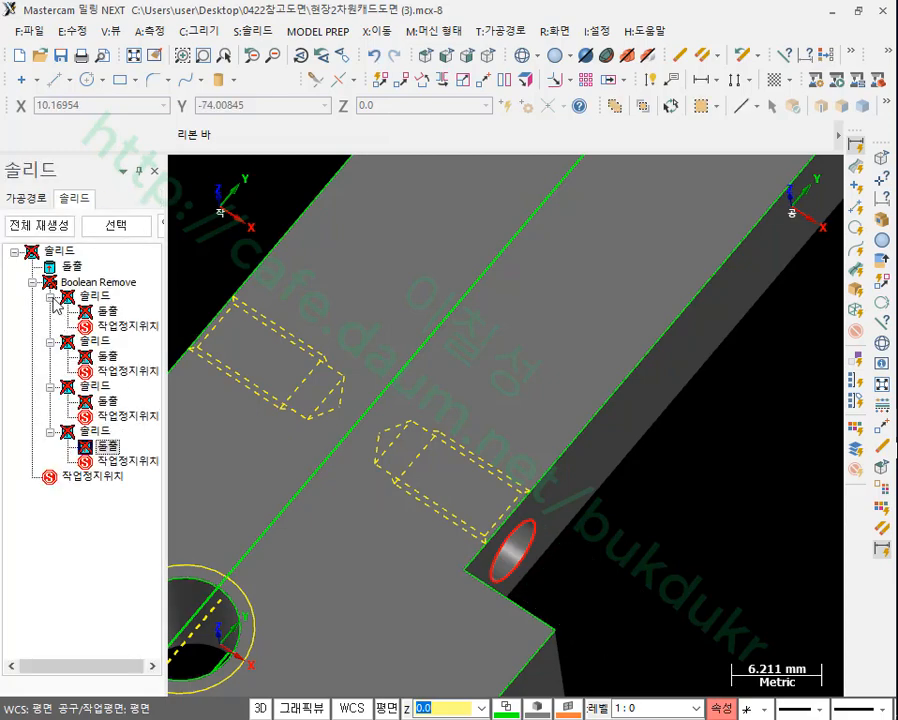
click(47, 226)
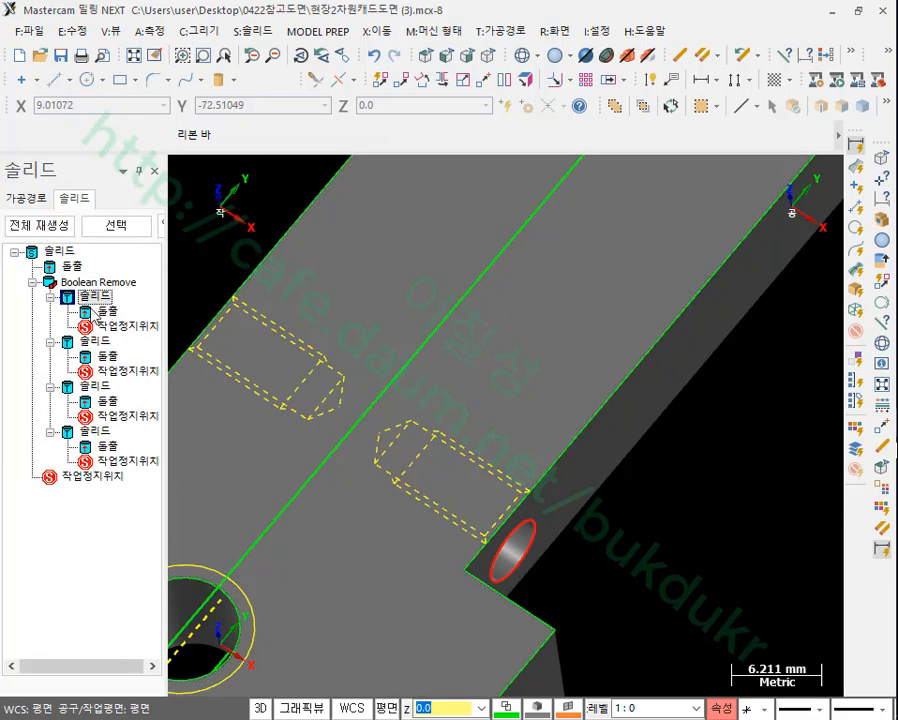
click(33, 283)
- Examine the regenerated side holes in shaded and wireframe display, comparing their depth with the dashed drawing outlines
scroll(527, 435, down, 3)
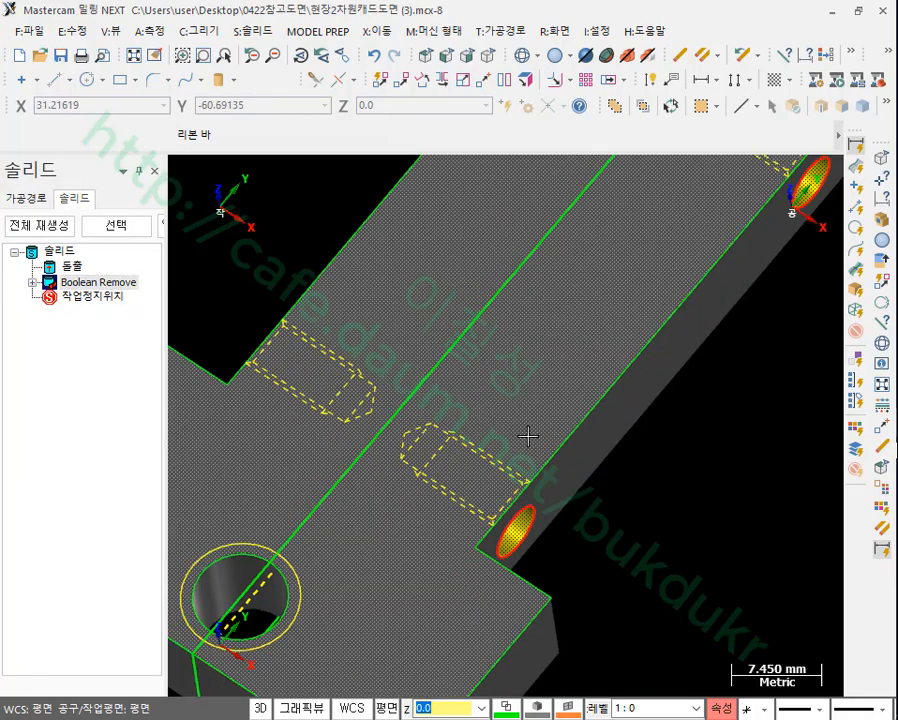
scroll(532, 453, up, 2)
mouse_move(563, 472)
middle_down()
mouse_move(511, 423)
mouse_move(543, 452)
middle_up()
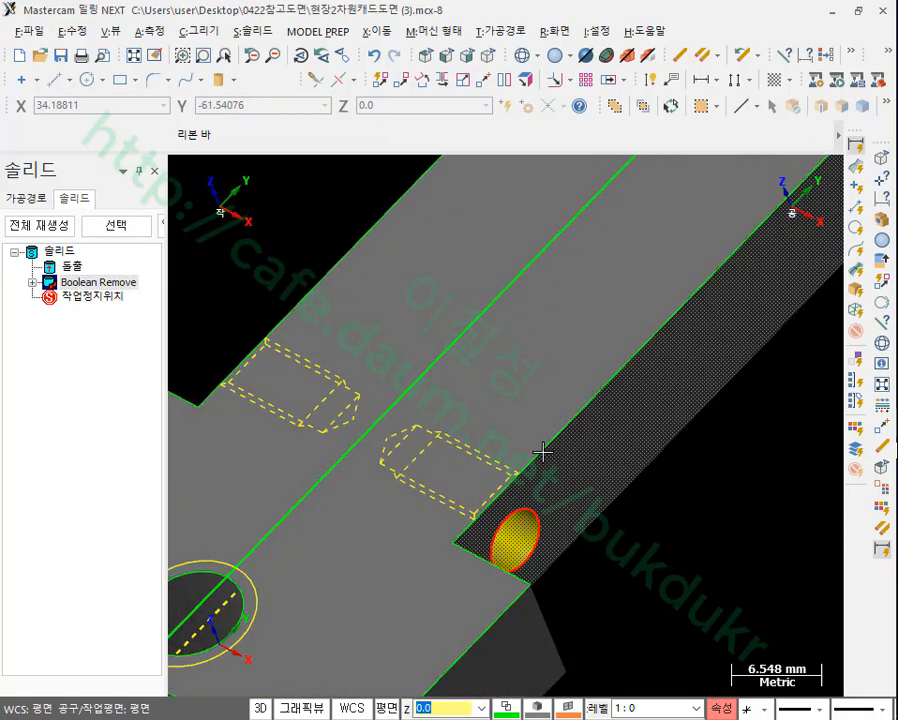
key(alt+s)
click(427, 55)
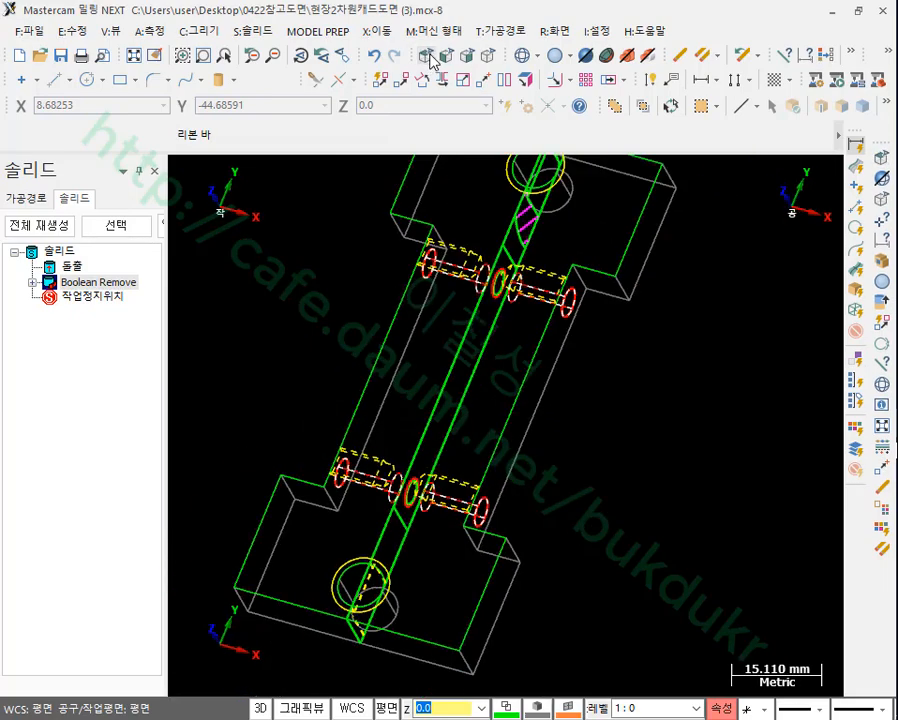
scroll(420, 440, up, 10)
scroll(427, 478, up, 4)
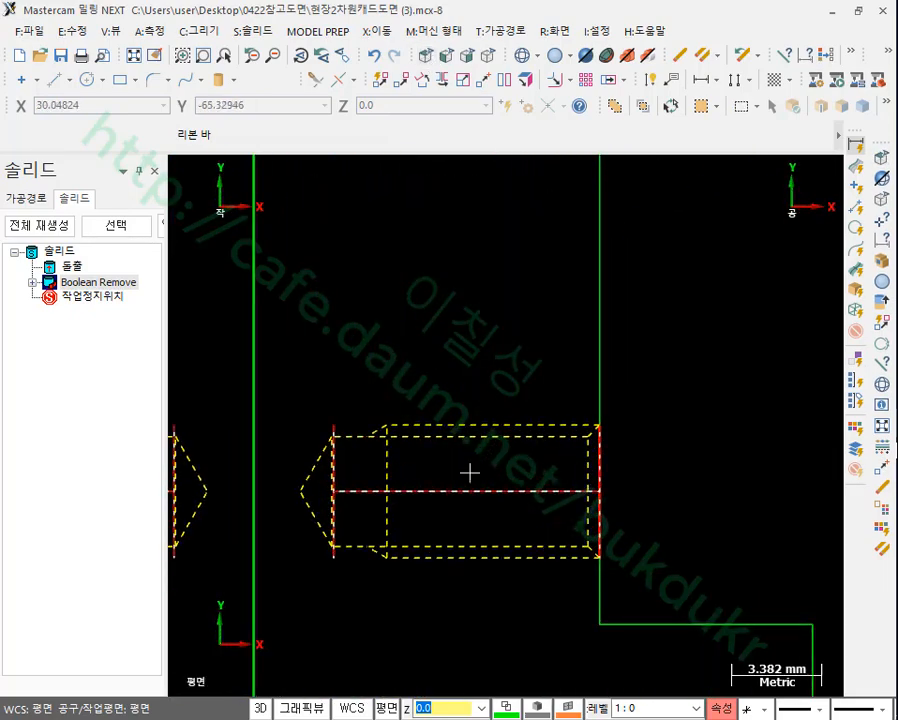
middle_drag(445, 446, 310, 481)
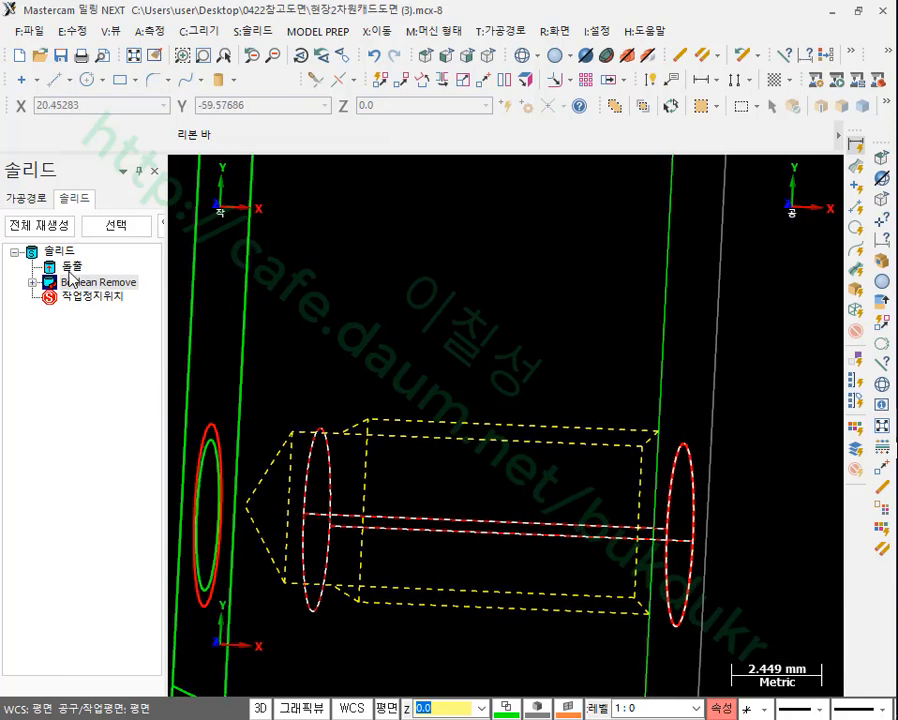
scroll(490, 490, down, 3)
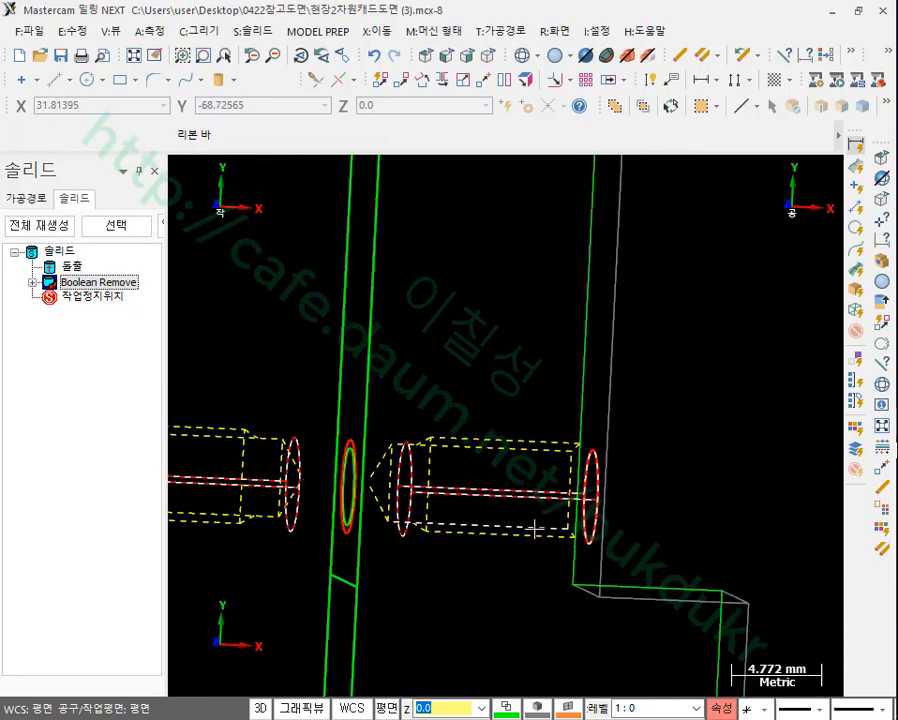
middle_drag(519, 397, 494, 363)
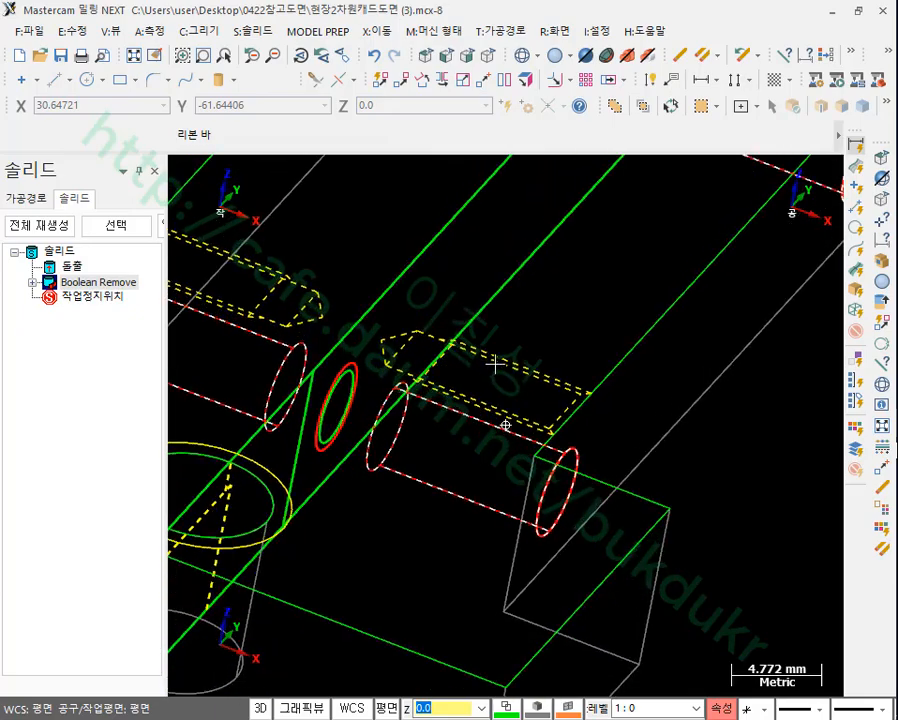
scroll(572, 481, down, 3)
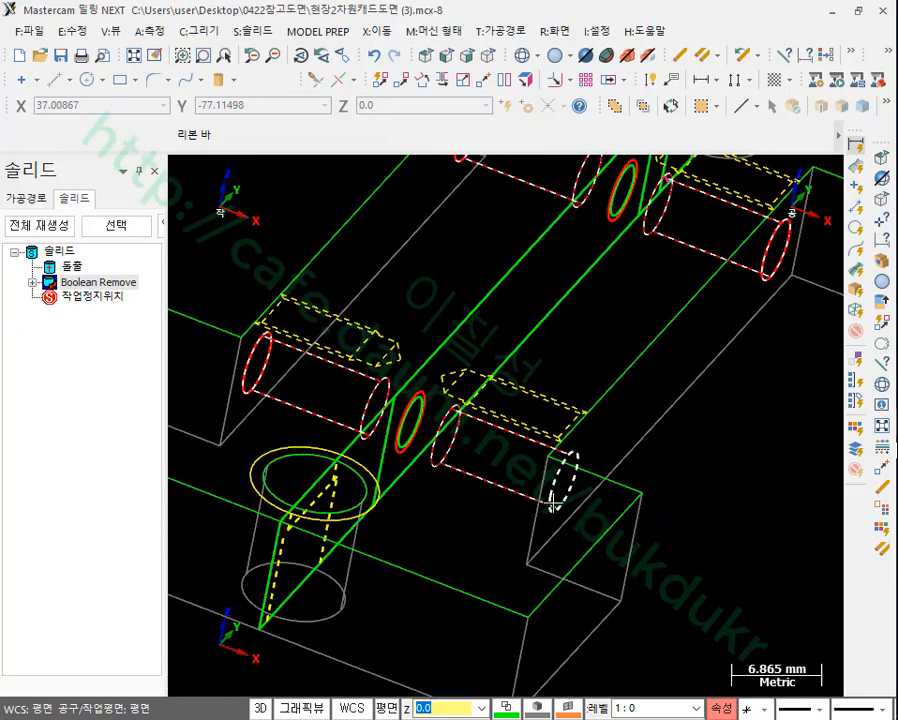
middle_drag(608, 445, 609, 487)
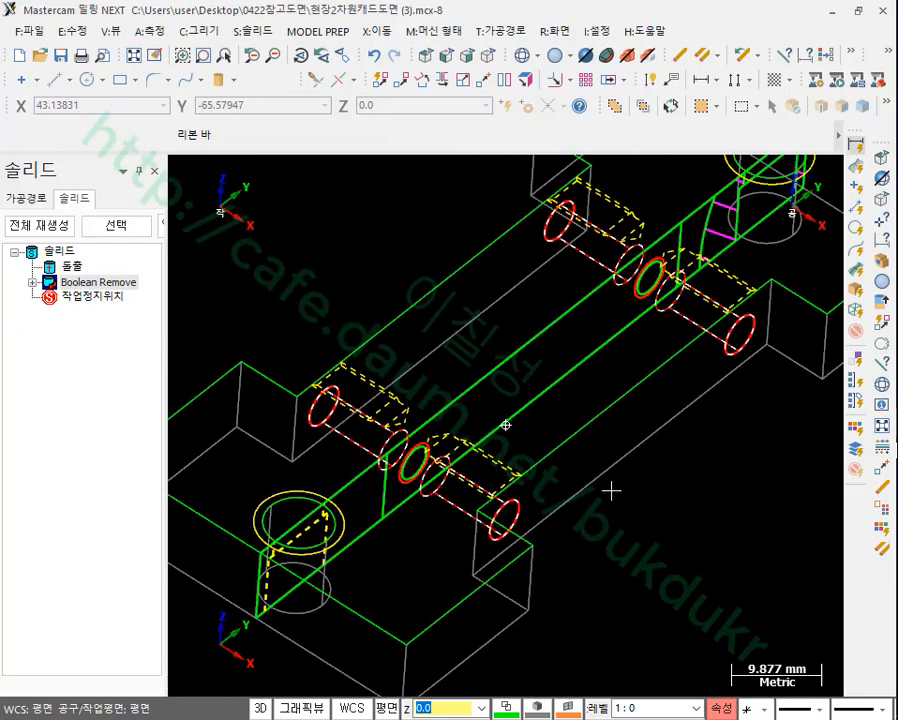
- Examine the section profile and the stepped diameters of the end hole nearest the origin in wireframe
scroll(530, 472, down, 1)
scroll(530, 472, down, 1)
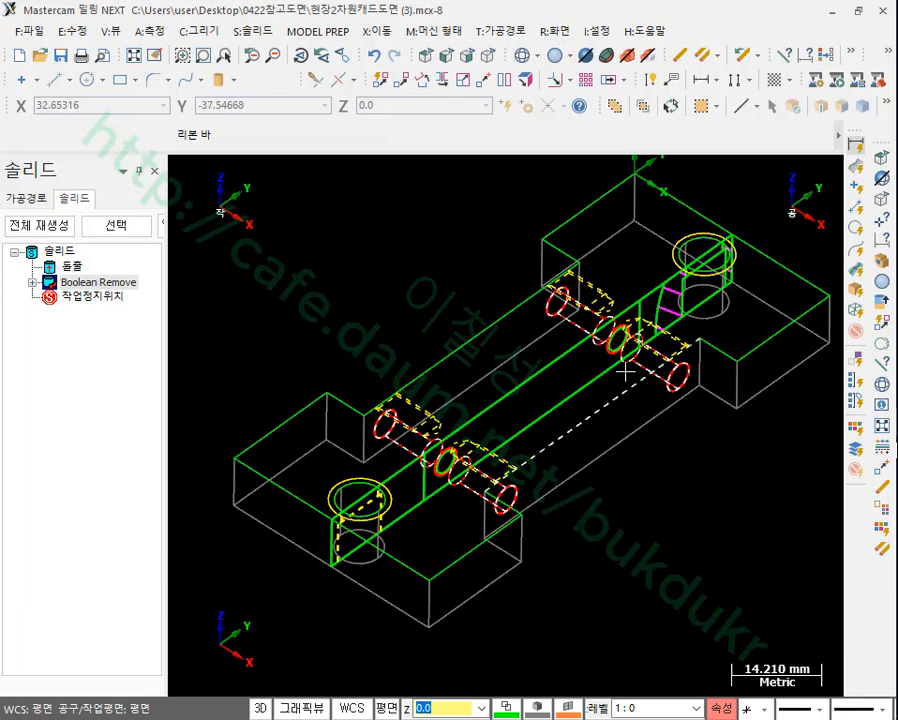
scroll(624, 366, up, 1)
middle_drag(624, 366, 557, 398)
scroll(524, 488, down, 1)
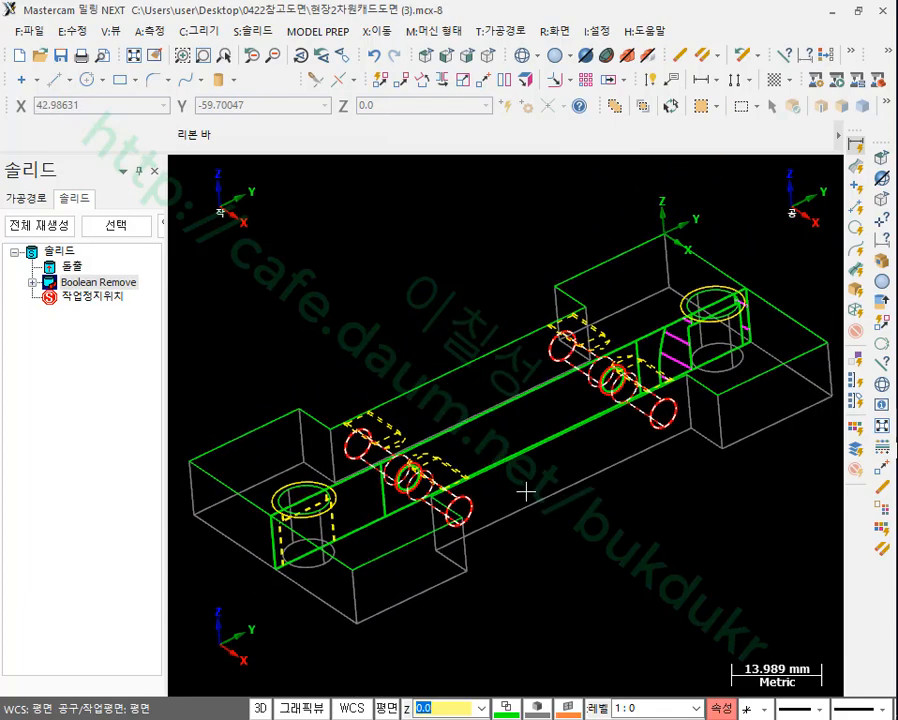
scroll(790, 332, up, 7)
mouse_move(710, 288)
middle_down()
mouse_move(667, 284)
mouse_move(663, 273)
mouse_move(696, 299)
middle_up()
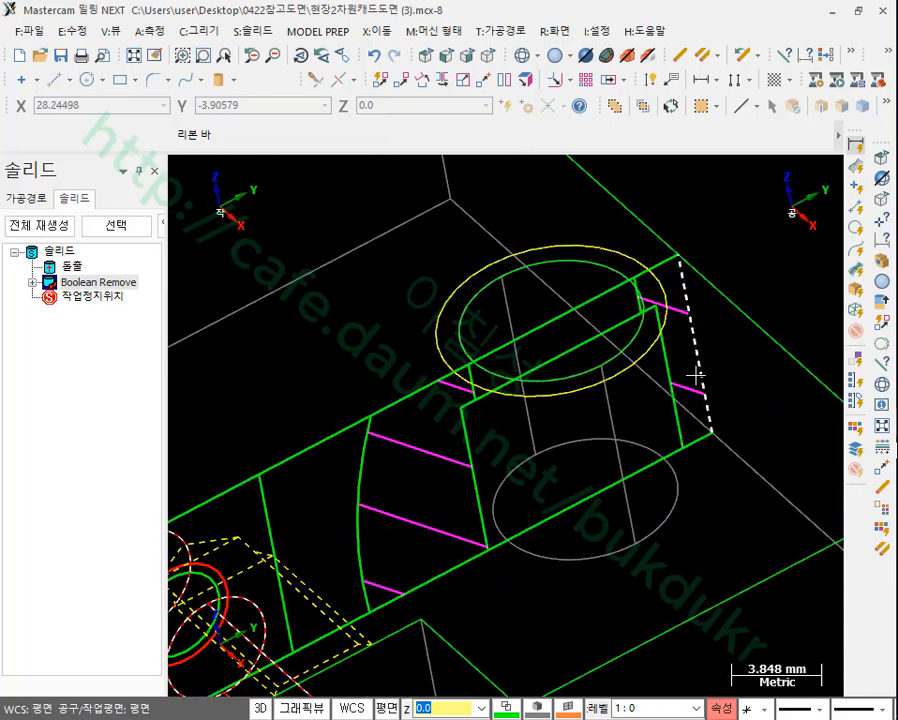
scroll(700, 362, up, 1)
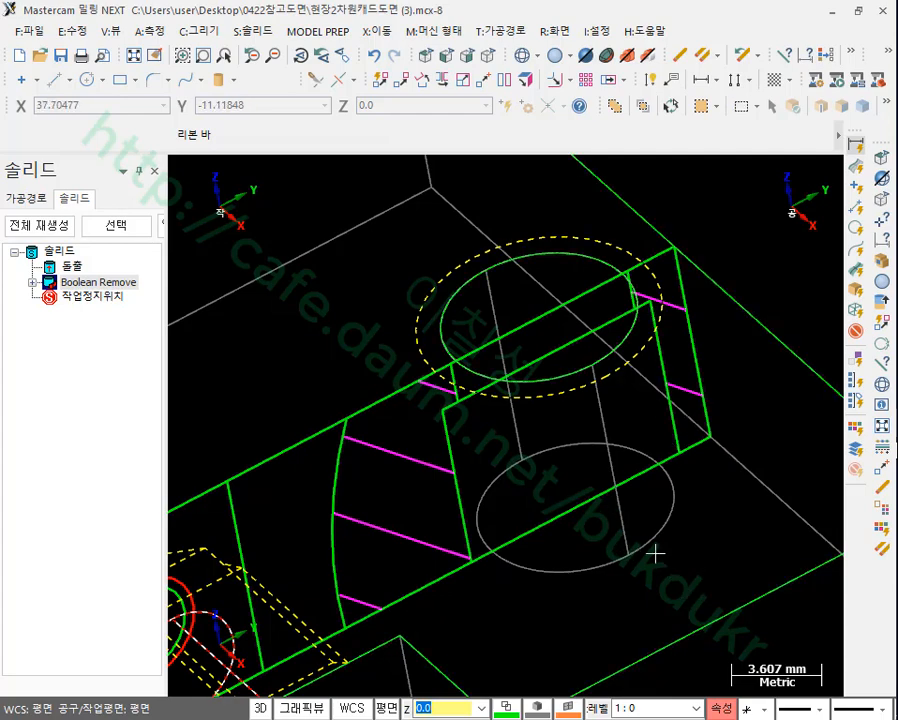
scroll(628, 366, down, 5)
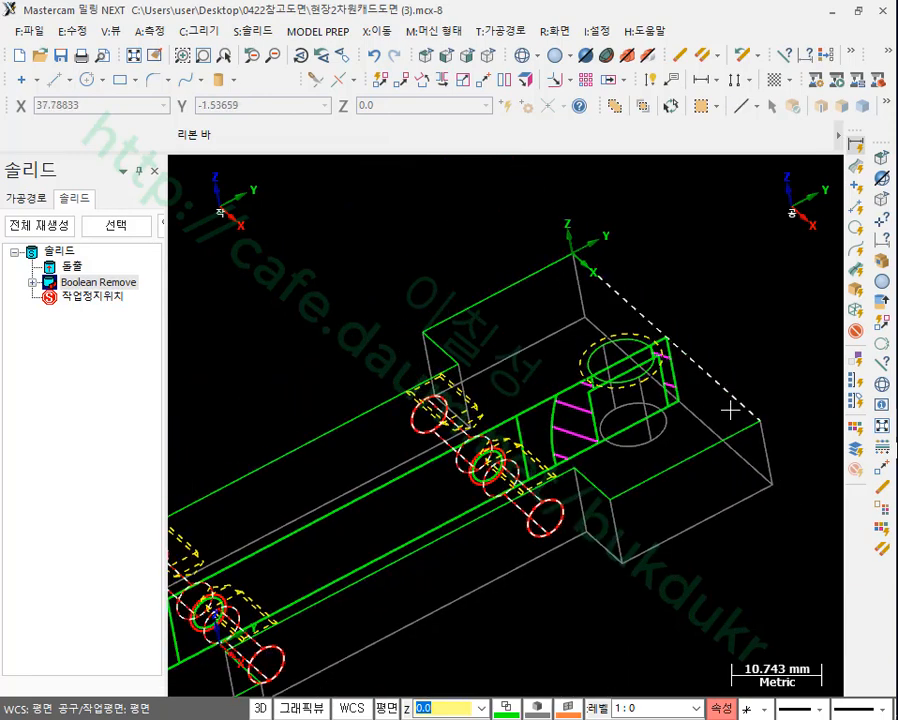
scroll(770, 413, down, 1)
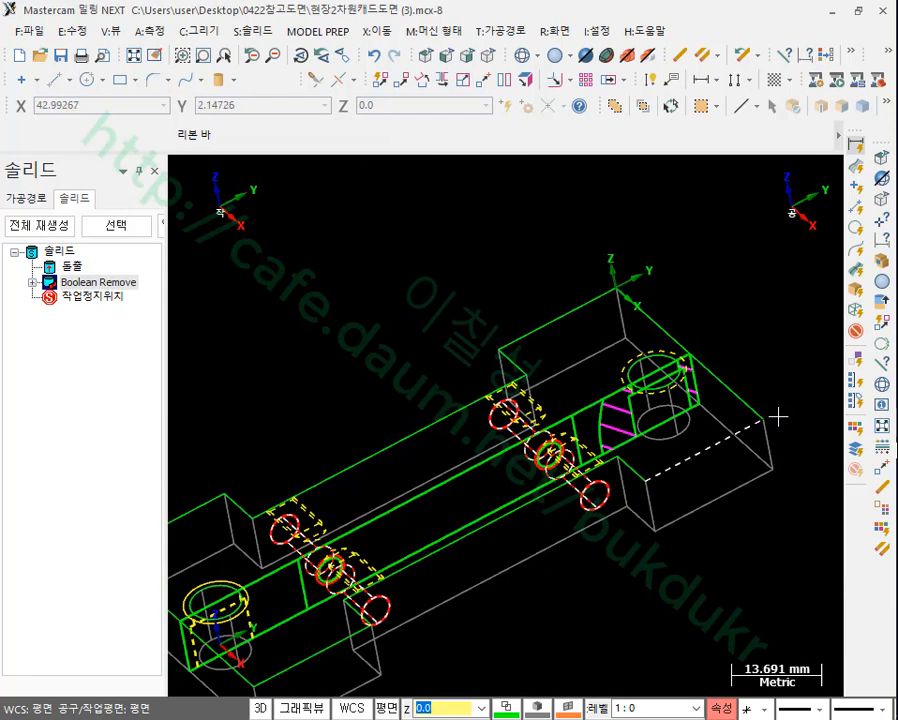
scroll(778, 416, down, 1)
- Examine the opposite end hole and its larger yellow circle, then inspect the whole part in isometric view
scroll(485, 562, up, 2)
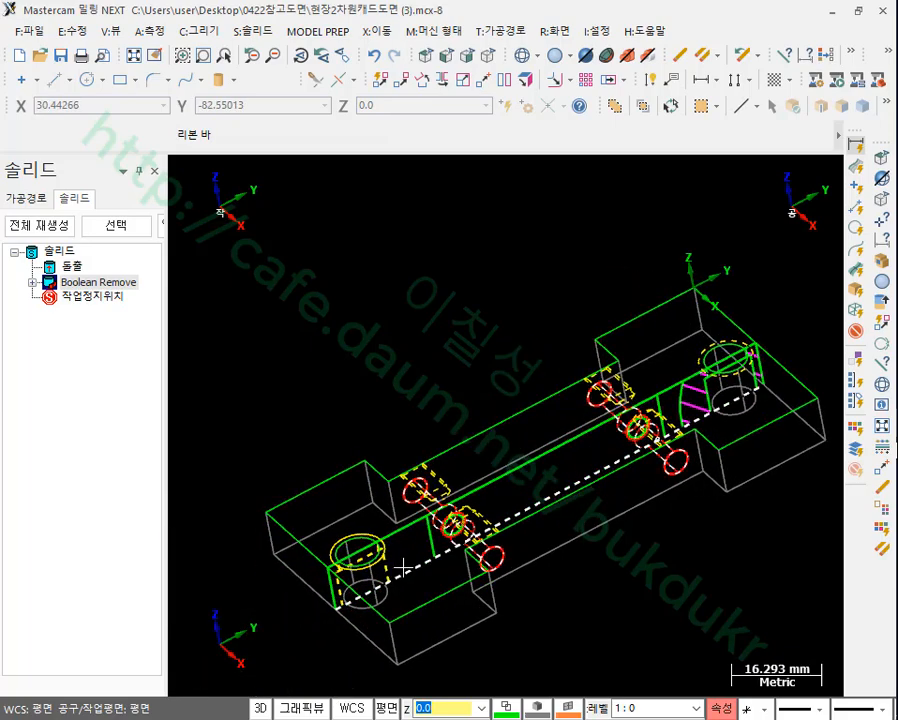
scroll(568, 544, up, 1)
mouse_move(568, 544)
middle_down()
mouse_move(568, 508)
mouse_move(530, 496)
mouse_move(514, 505)
mouse_move(555, 529)
mouse_move(525, 537)
mouse_move(602, 524)
mouse_move(598, 546)
mouse_move(574, 530)
mouse_move(580, 540)
middle_up()
scroll(580, 540, down, 1)
scroll(459, 586, up, 3)
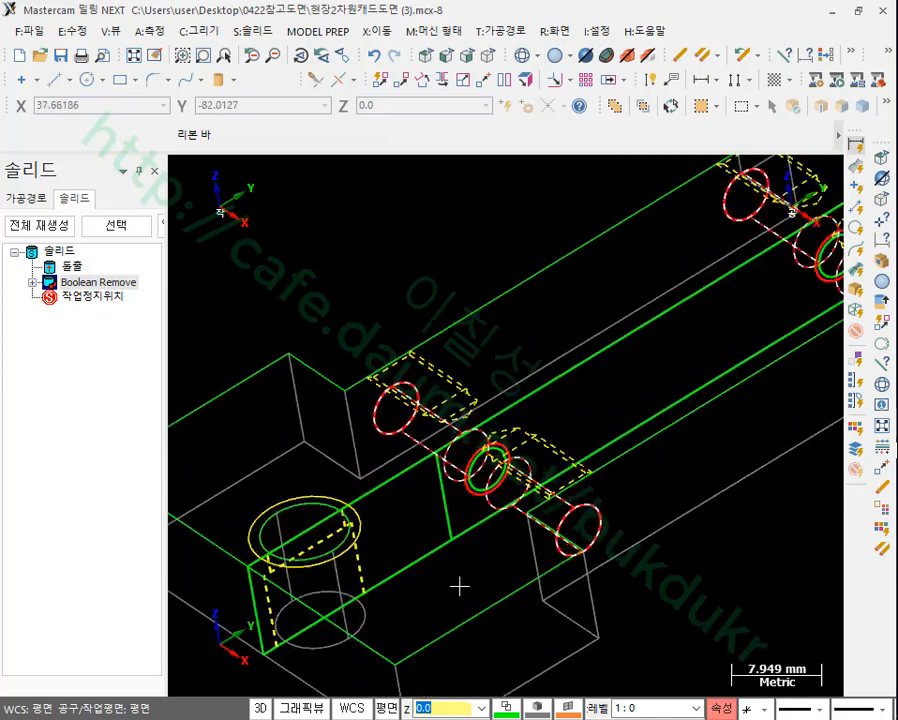
scroll(311, 604, down, 5)
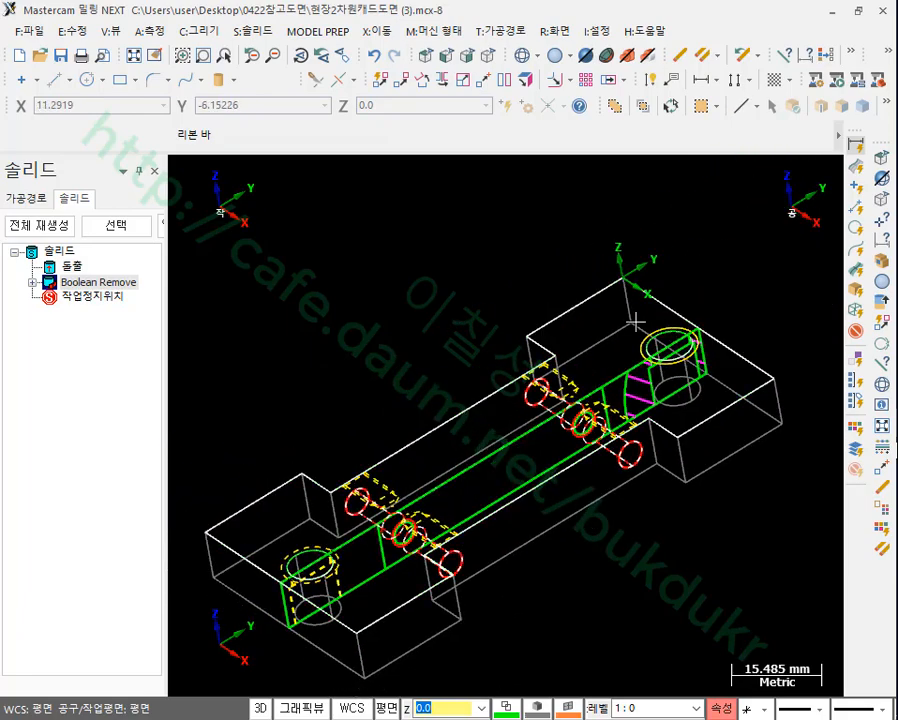
scroll(791, 493, up, 3)
scroll(708, 483, down, 2)
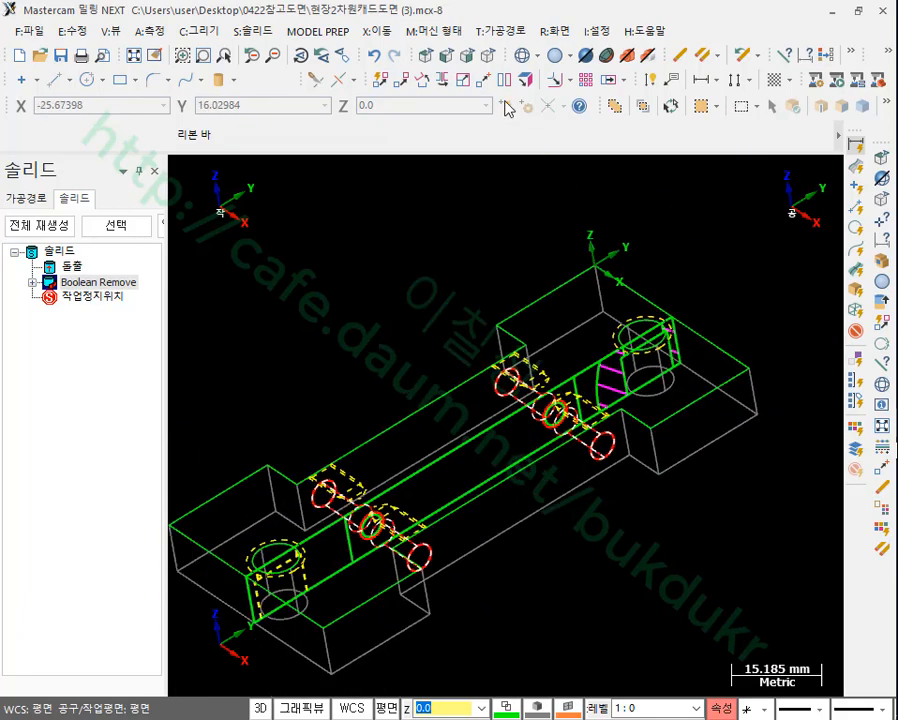
scroll(568, 208, up, 2)
scroll(584, 512, down, 3)
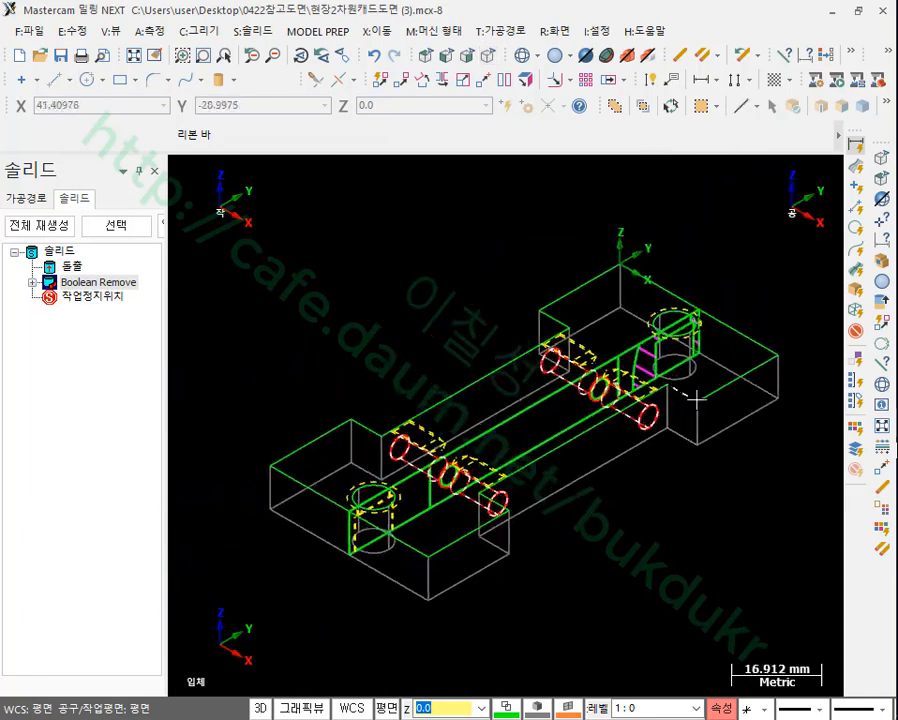
- Project the two yellow end-hole circles to the bottom corner's depth of Z -10, moving them instead of copying
click(388, 36)
click(410, 236)
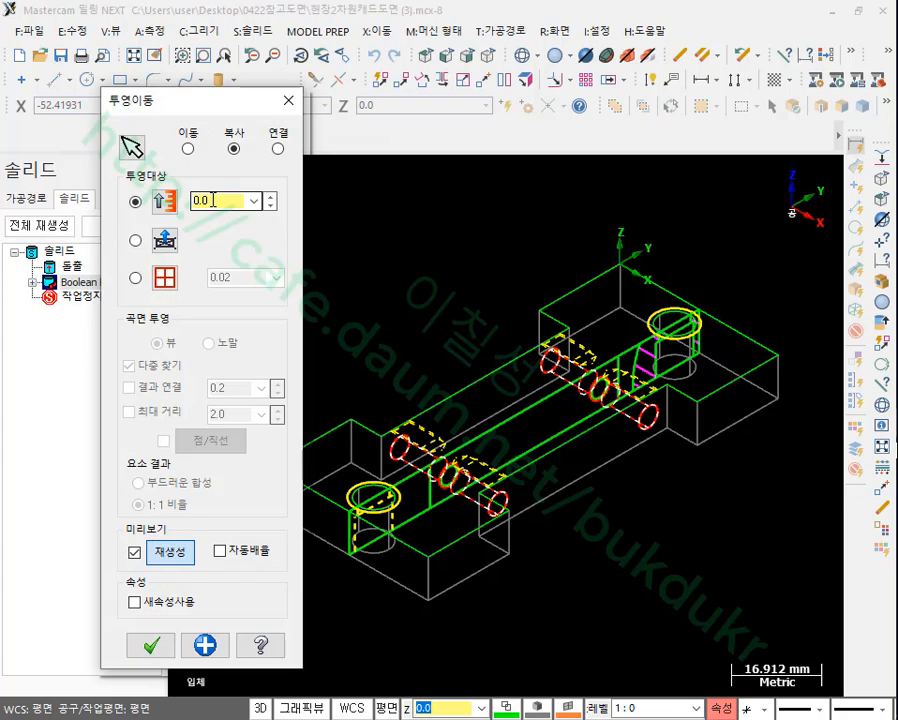
right_click(213, 200)
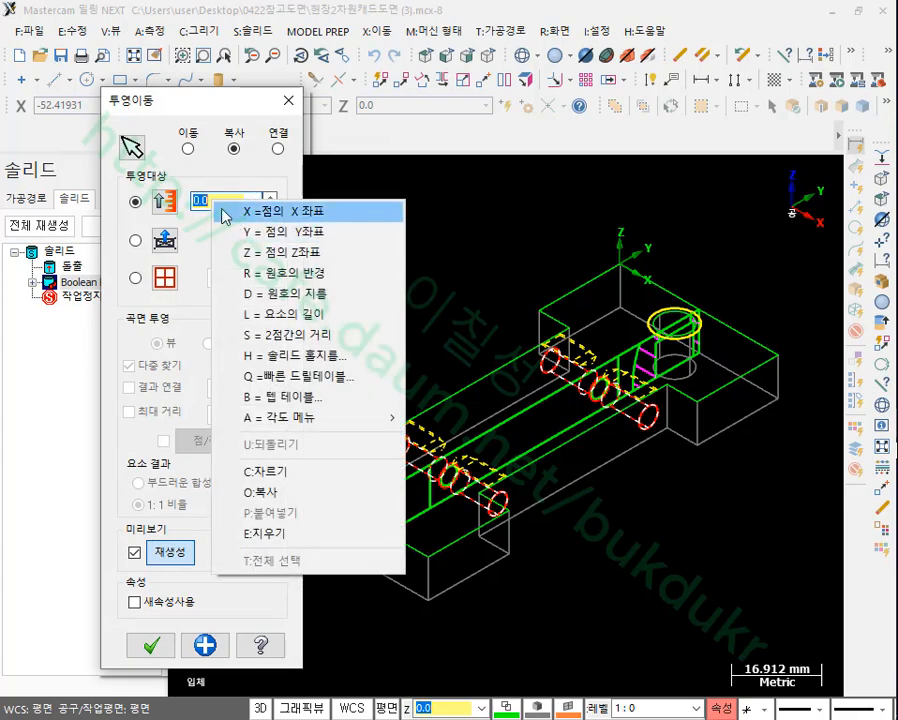
click(258, 252)
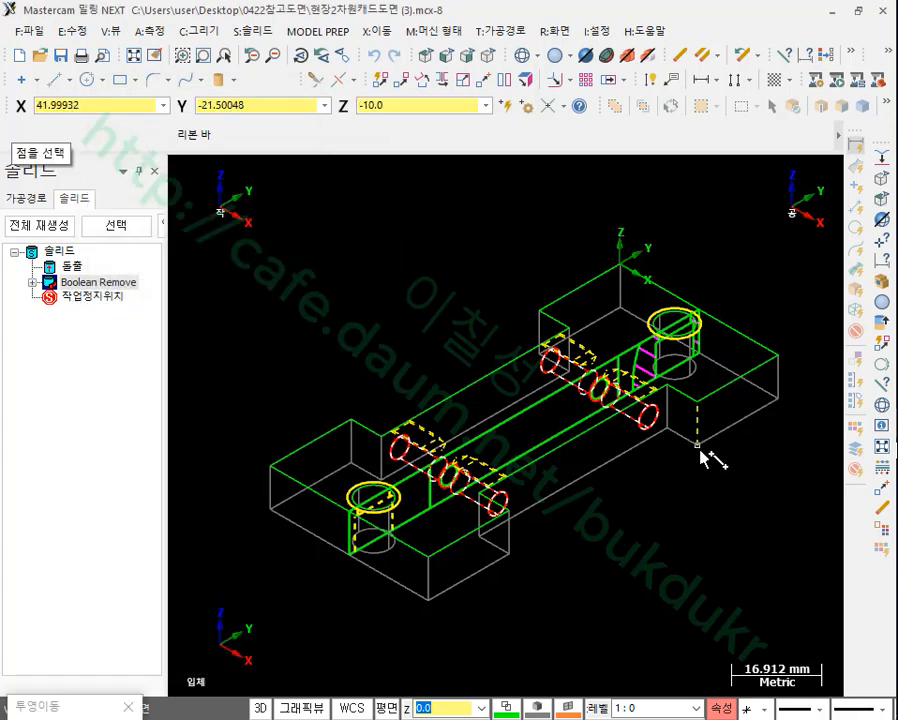
click(700, 456)
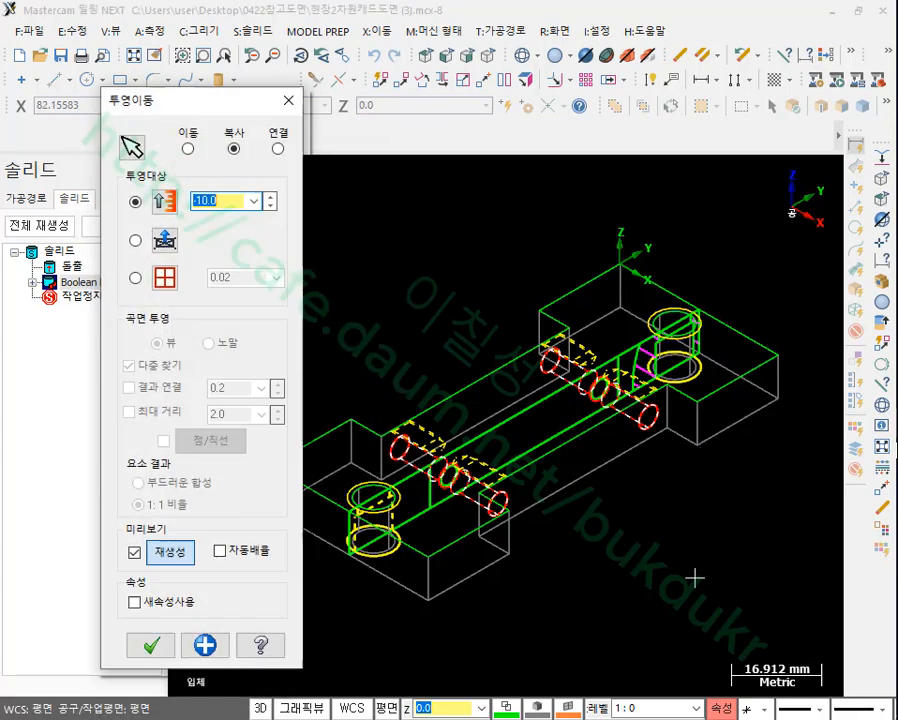
click(189, 149)
click(151, 645)
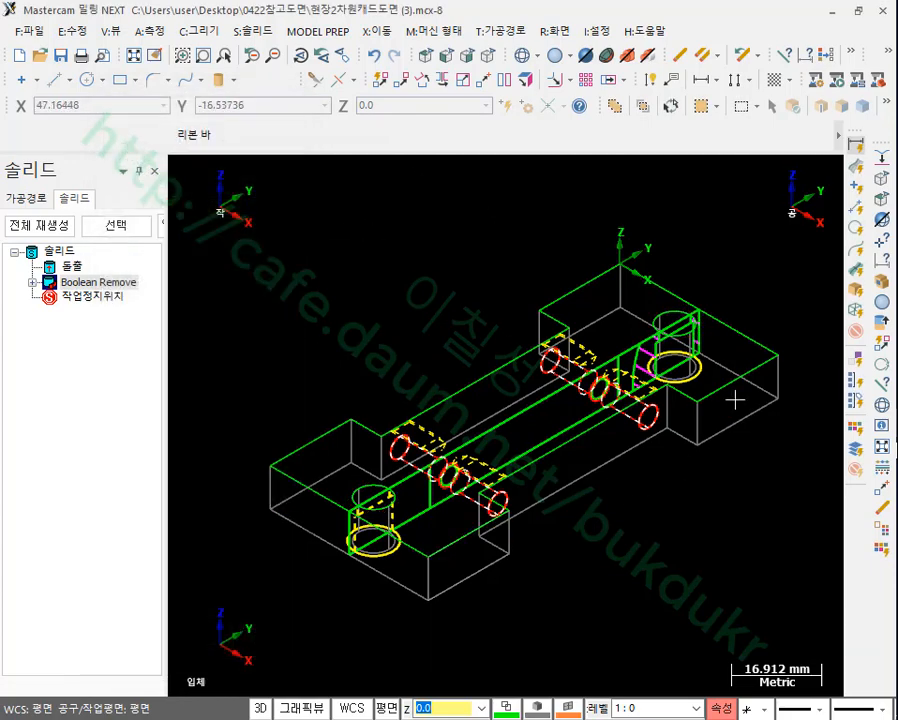
- Start a solid extrusion from the two yellow end-hole circles at the underside of the part
scroll(744, 330, up, 5)
mouse_move(754, 372)
middle_down()
mouse_move(703, 321)
mouse_move(714, 345)
middle_up()
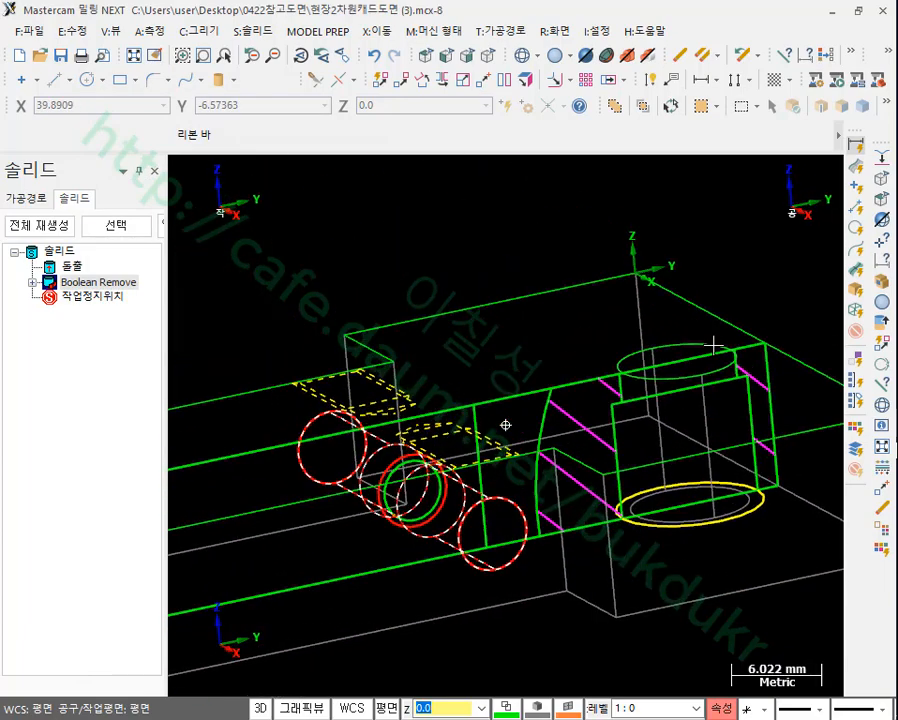
scroll(825, 467, up, 3)
click(727, 530)
scroll(727, 530, down, 3)
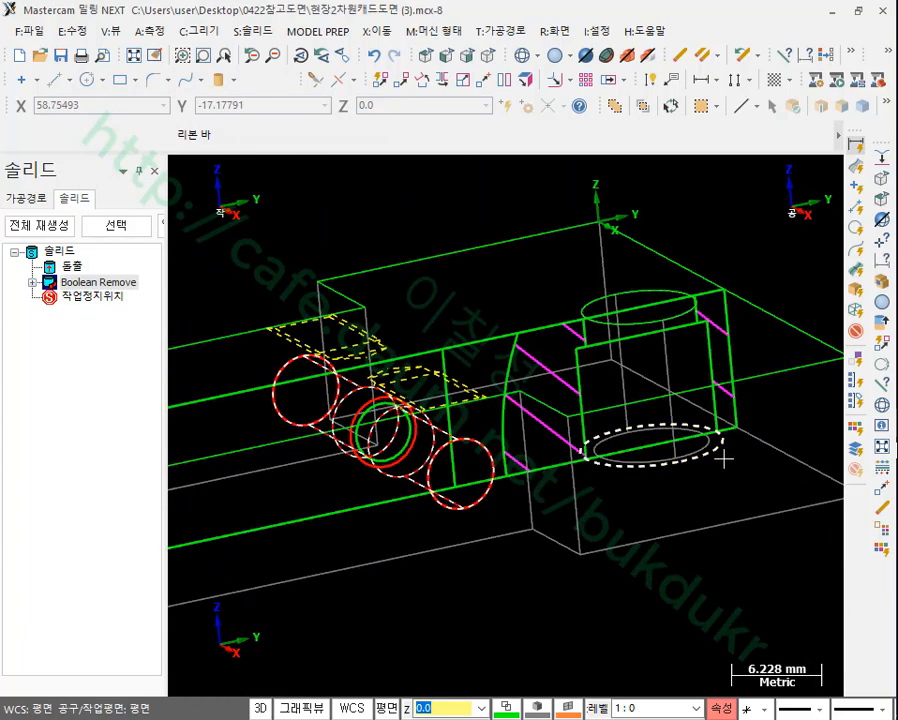
scroll(760, 480, down, 6)
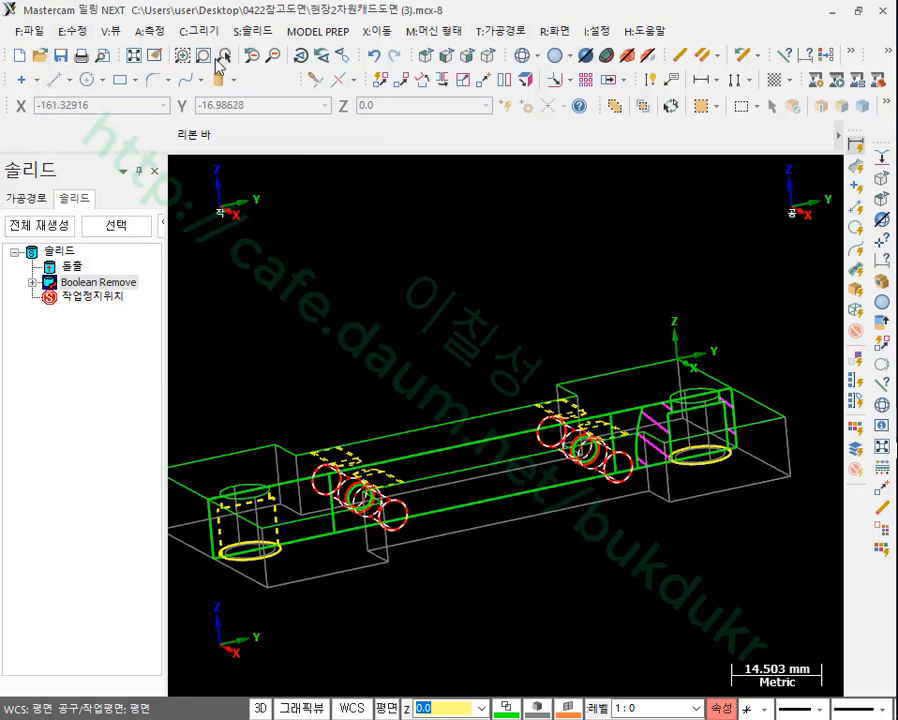
click(252, 31)
click(270, 56)
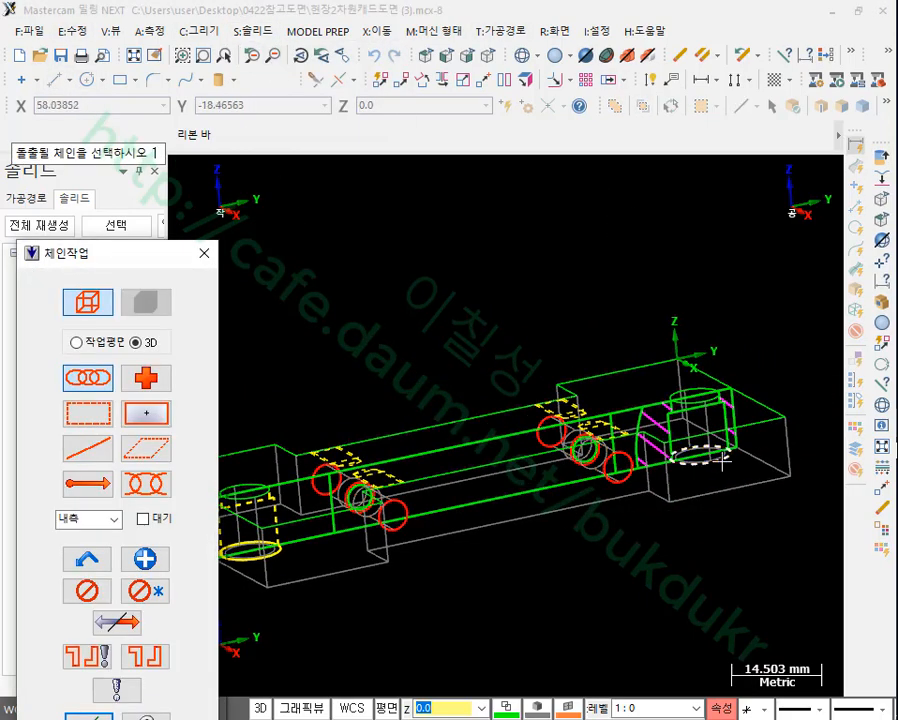
click(299, 545)
click(276, 560)
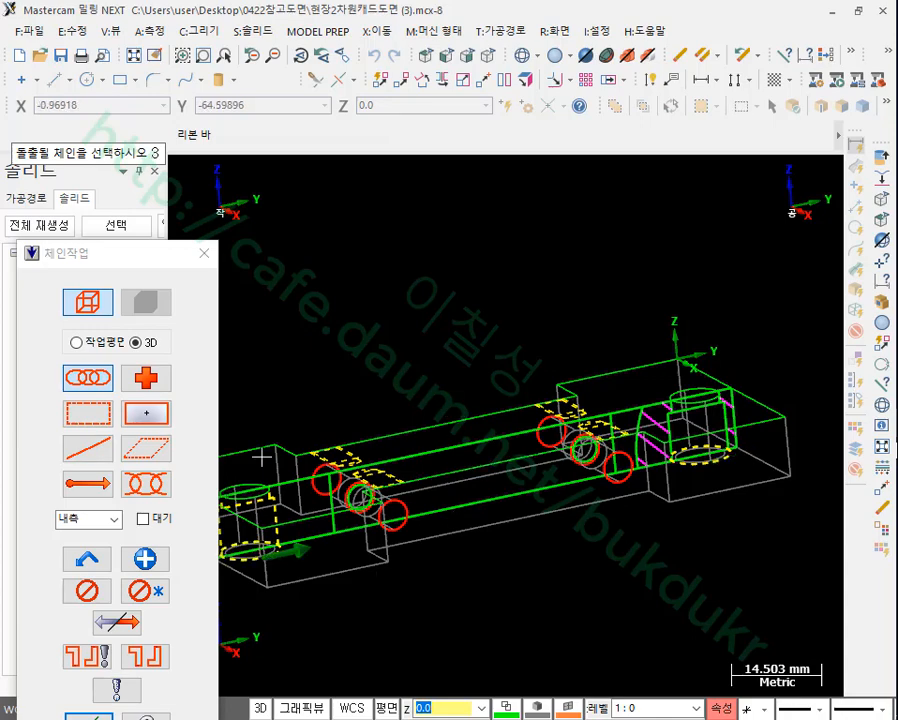
click(94, 716)
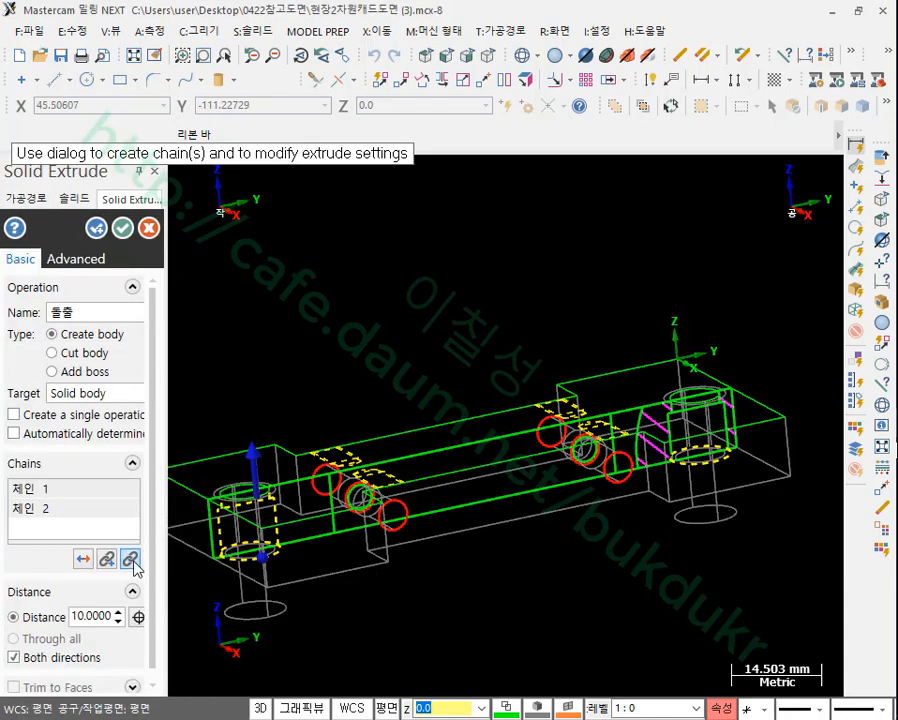
- Extrude-cut both end-hole circles into the body to a distance of 8, picked at the shoulder corner of the dashed section profile
click(137, 620)
scroll(236, 525, up, 8)
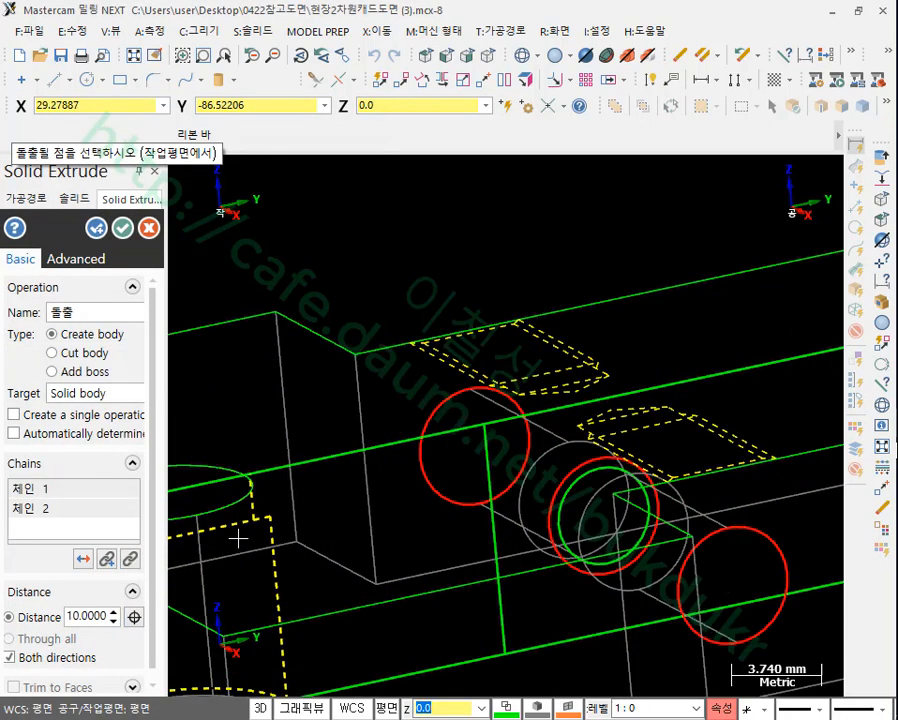
click(263, 515)
scroll(472, 422, down, 6)
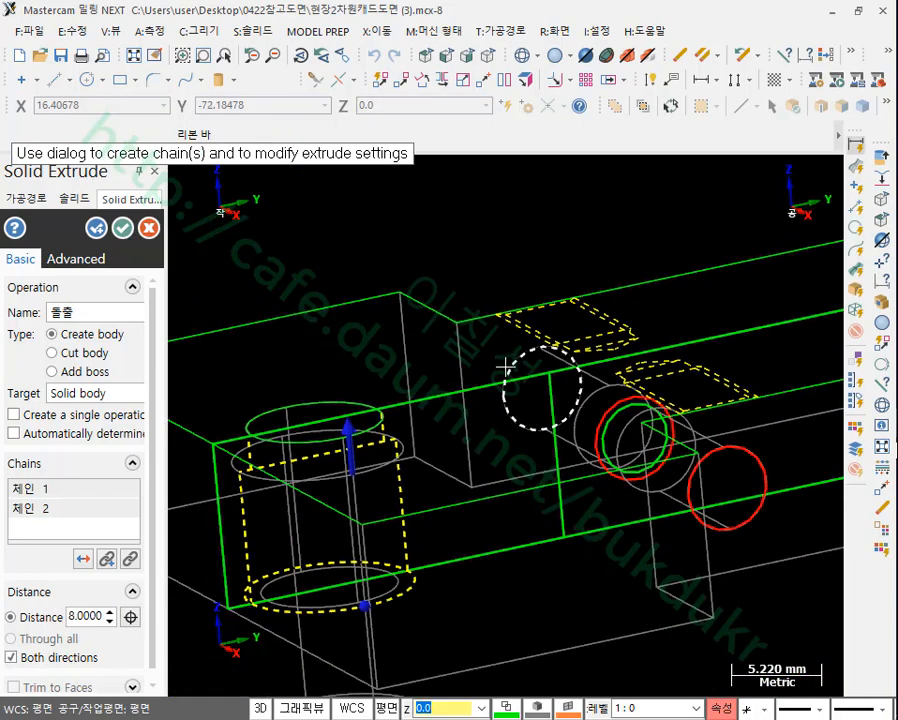
scroll(567, 410, down, 3)
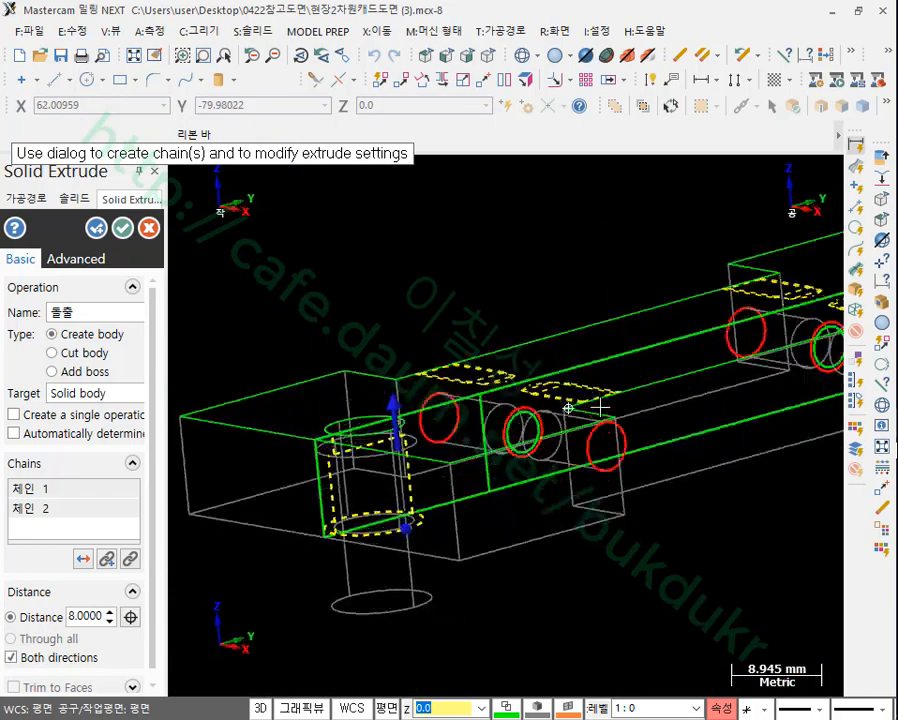
click(62, 354)
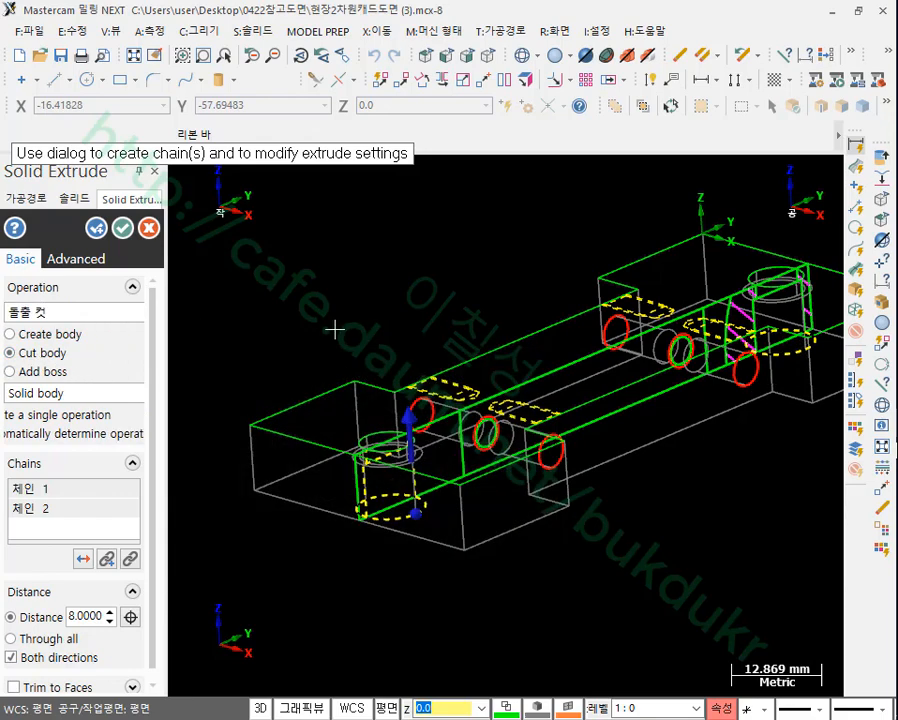
click(121, 230)
scroll(580, 516, down, 1)
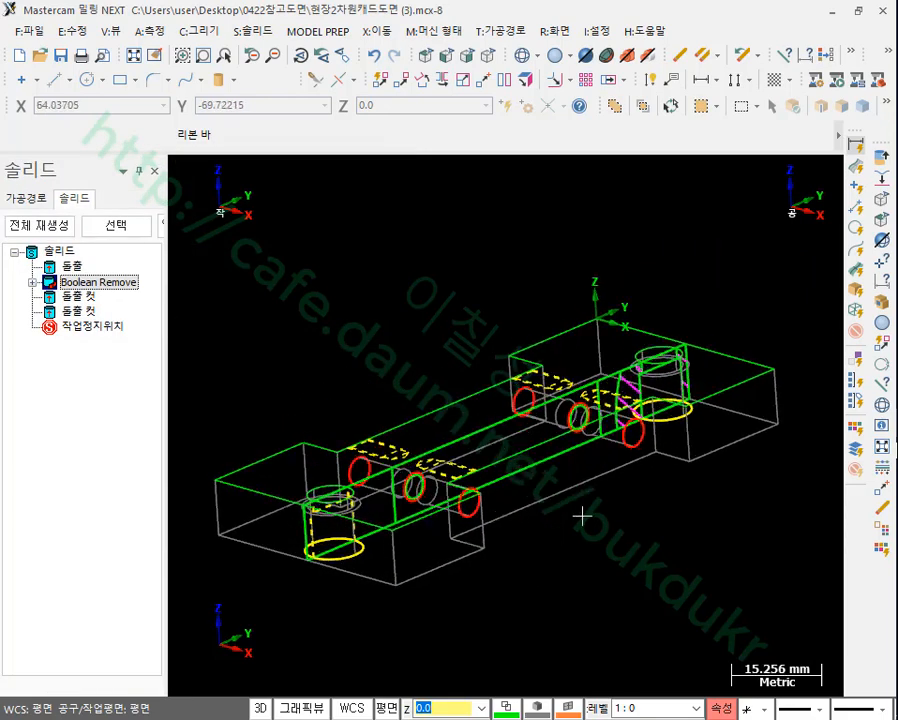
- Shade the solid and examine the stepped bores of the end holes from the underside
click(555, 57)
scroll(604, 524, up, 2)
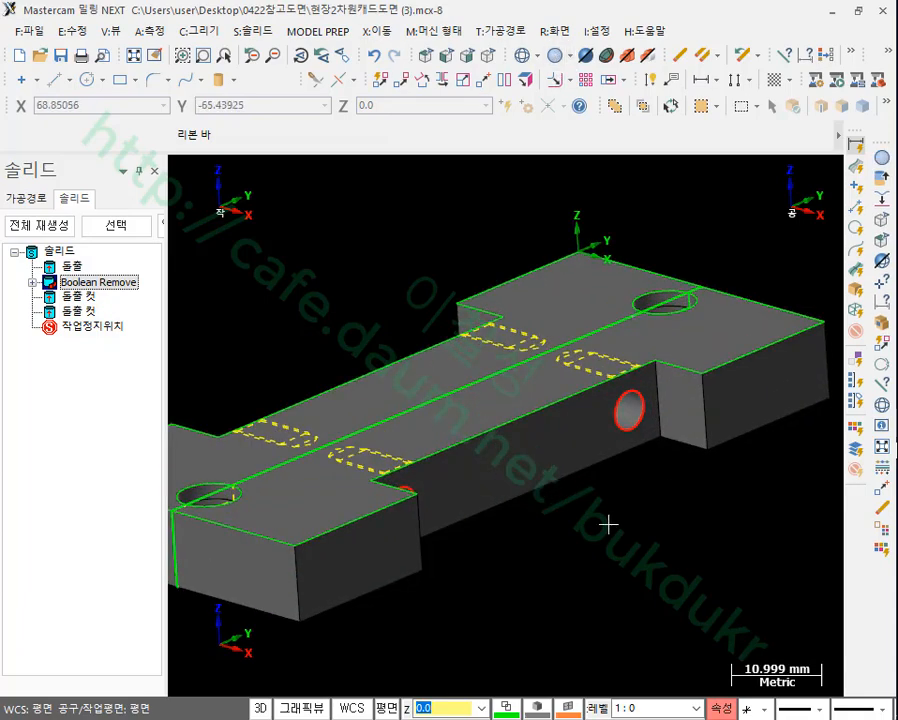
mouse_move(624, 562)
middle_down()
mouse_move(579, 425)
mouse_move(596, 380)
mouse_move(628, 390)
middle_up()
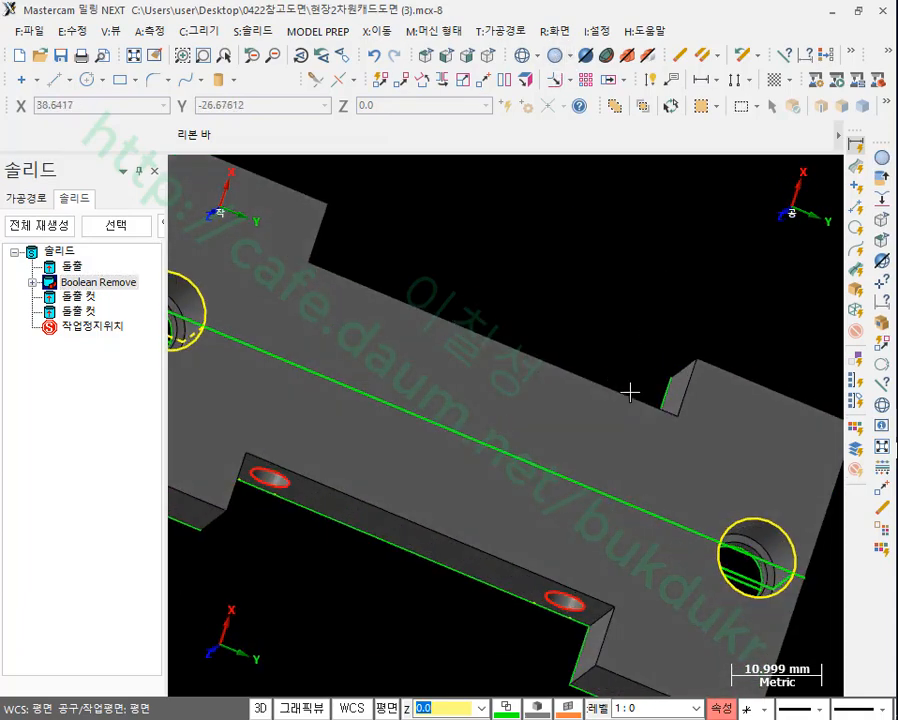
scroll(782, 575, up, 5)
scroll(749, 569, up, 6)
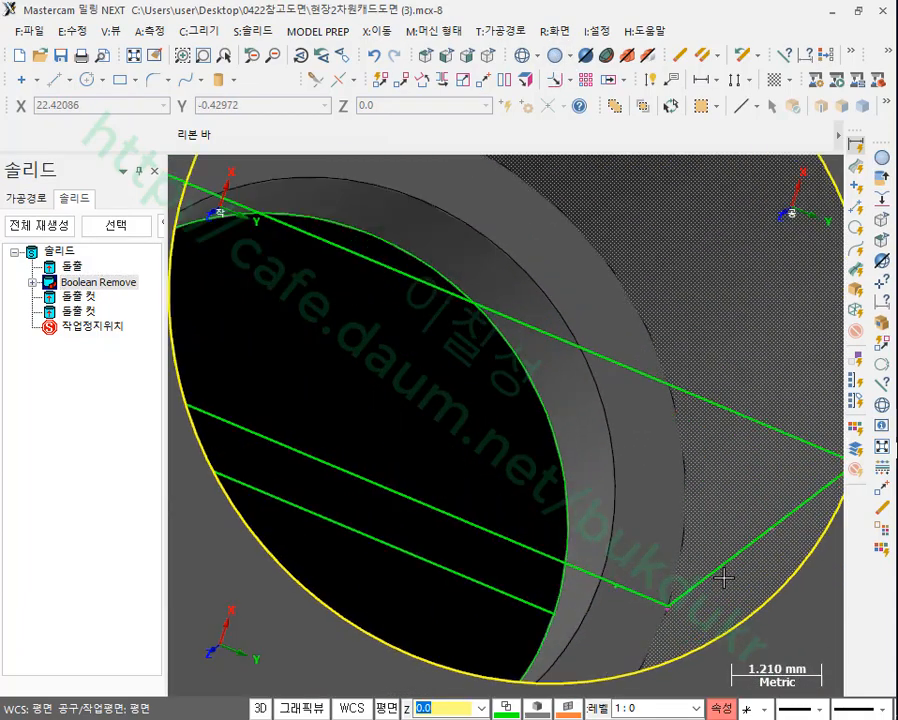
middle_drag(712, 500, 702, 542)
scroll(680, 472, down, 8)
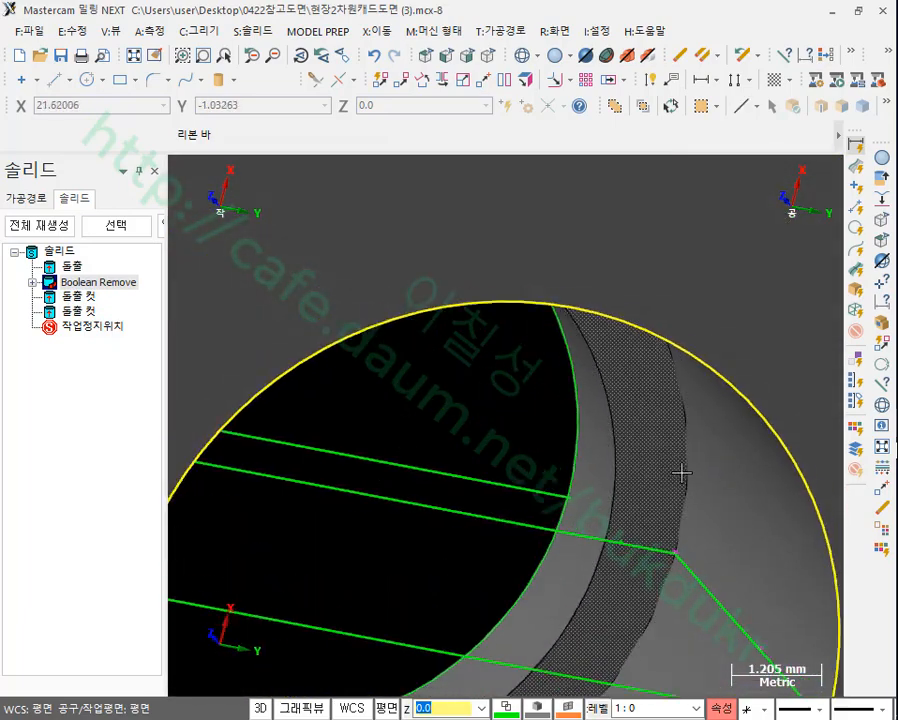
- Examine the side holes up close in shaded display, including the bottom of the hole nearest the origin
mouse_move(677, 497)
middle_down()
mouse_move(511, 509)
mouse_move(483, 533)
mouse_move(483, 525)
mouse_move(481, 537)
middle_up()
scroll(400, 376, up, 4)
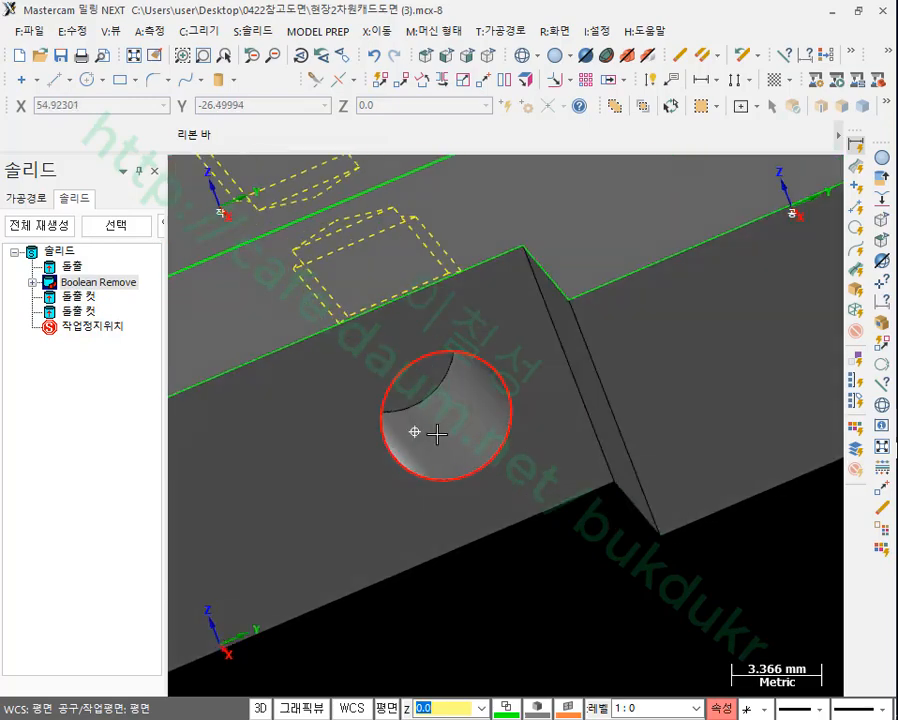
middle_drag(432, 430, 432, 424)
scroll(566, 458, down, 1)
scroll(566, 480, down, 7)
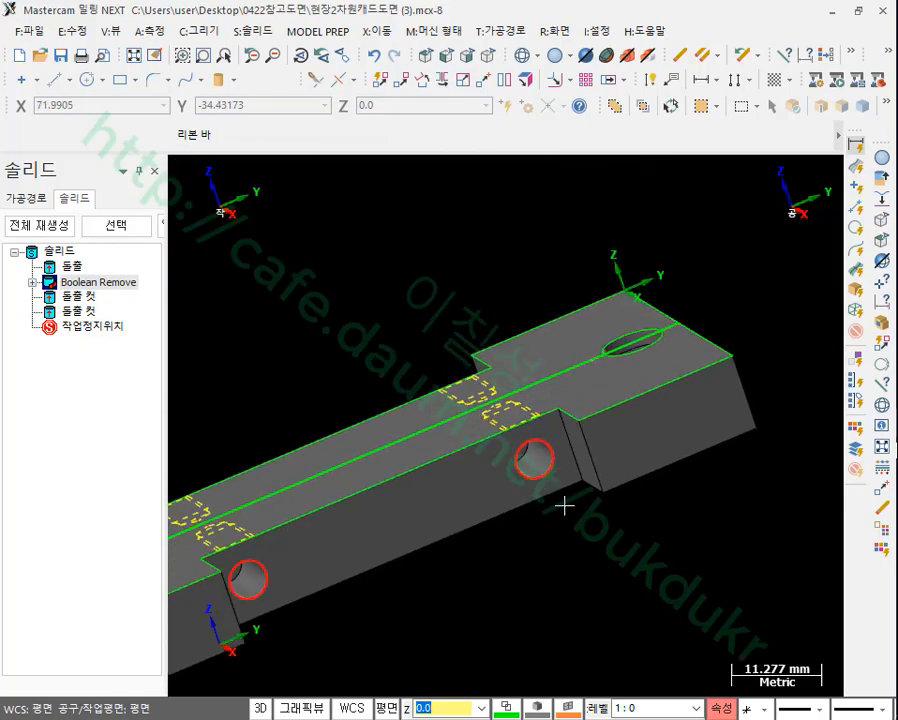
middle_drag(566, 504, 604, 436)
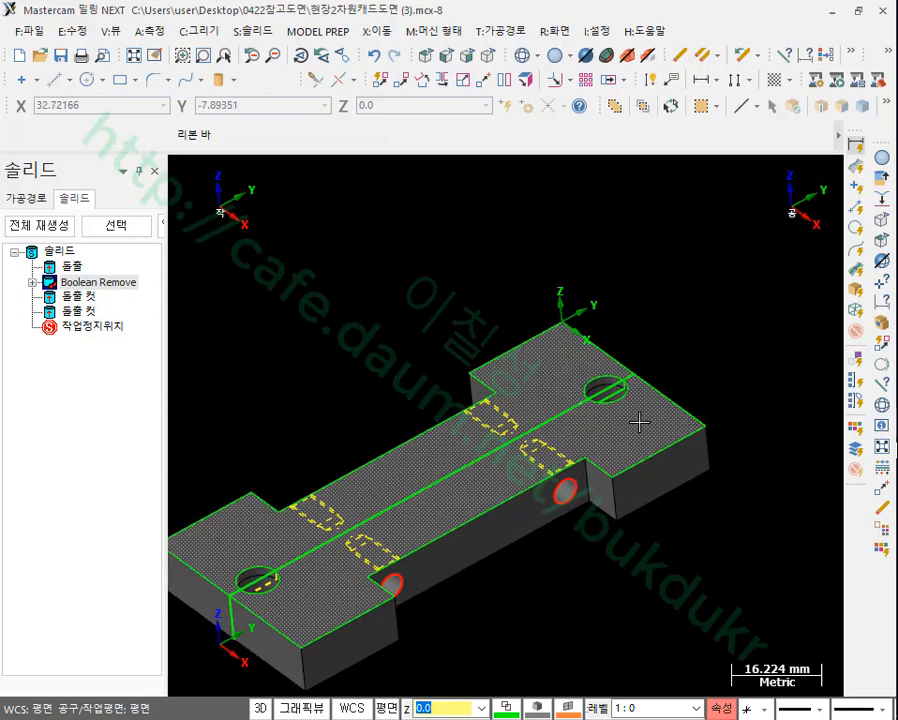
- Blank all wireframe geometry by selecting the solid, inverting the selection and applying Blank
click(636, 420)
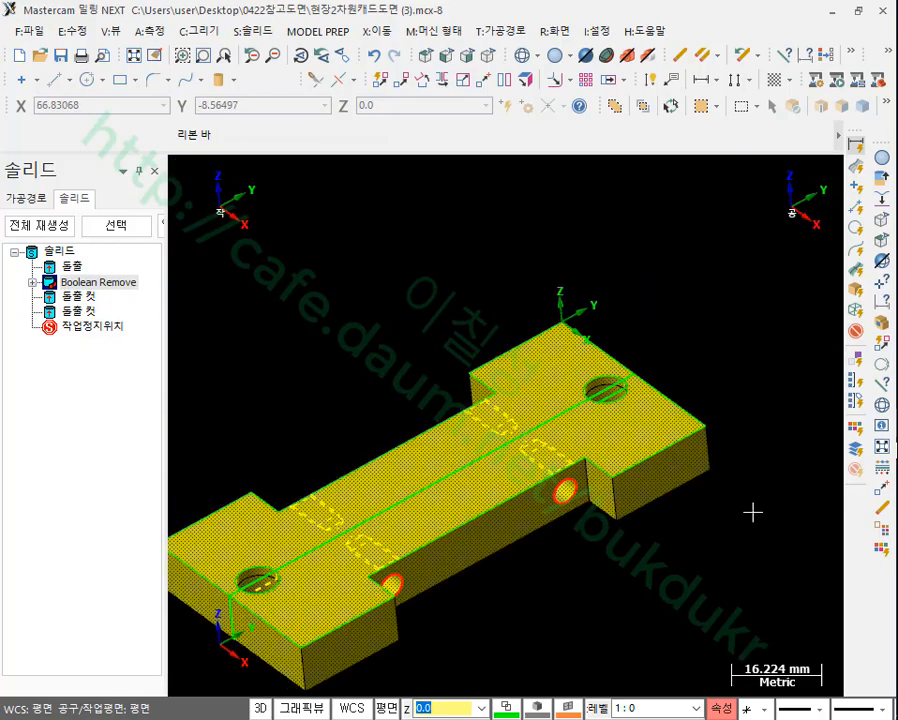
click(672, 106)
click(558, 31)
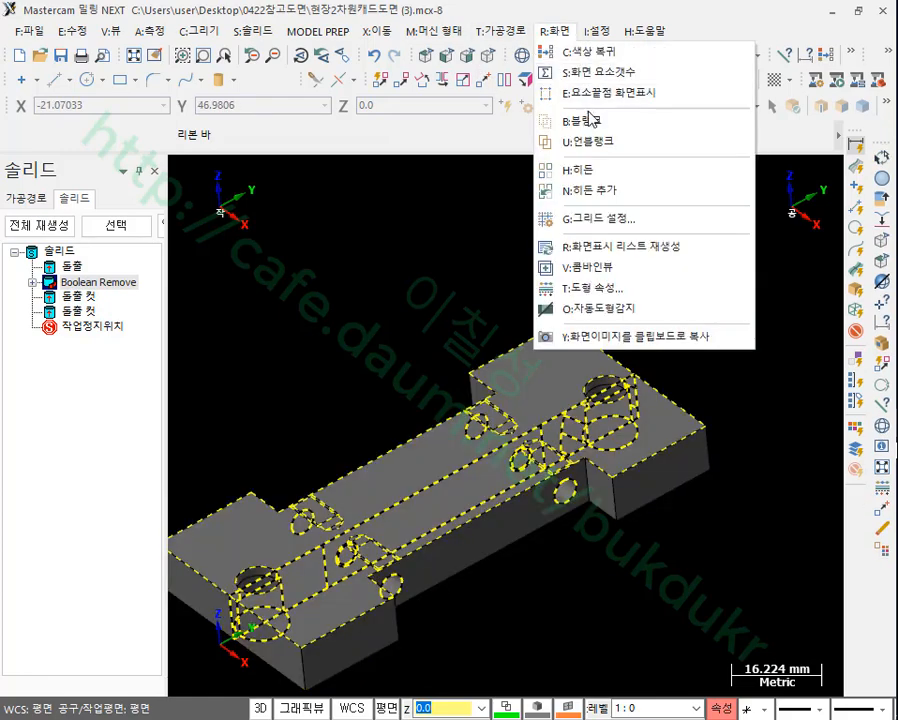
click(554, 120)
- Measure the depth of the side hole nearest the origin between its bottom and opening circle centers
scroll(766, 368, down, 2)
middle_drag(766, 368, 633, 427)
scroll(661, 479, up, 2)
scroll(615, 447, up, 4)
scroll(575, 470, up, 5)
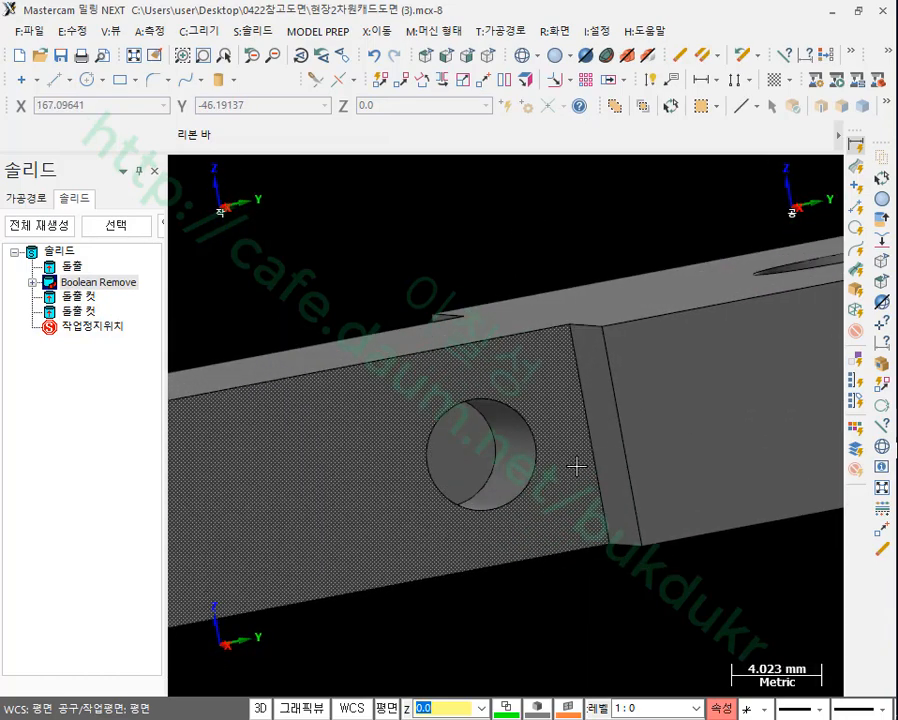
click(147, 31)
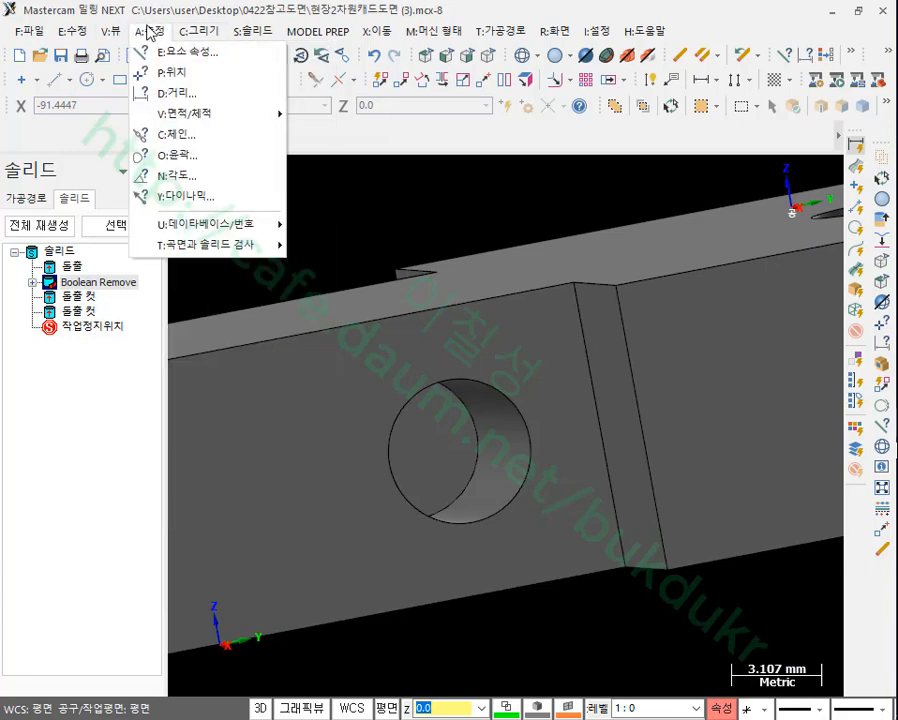
click(176, 94)
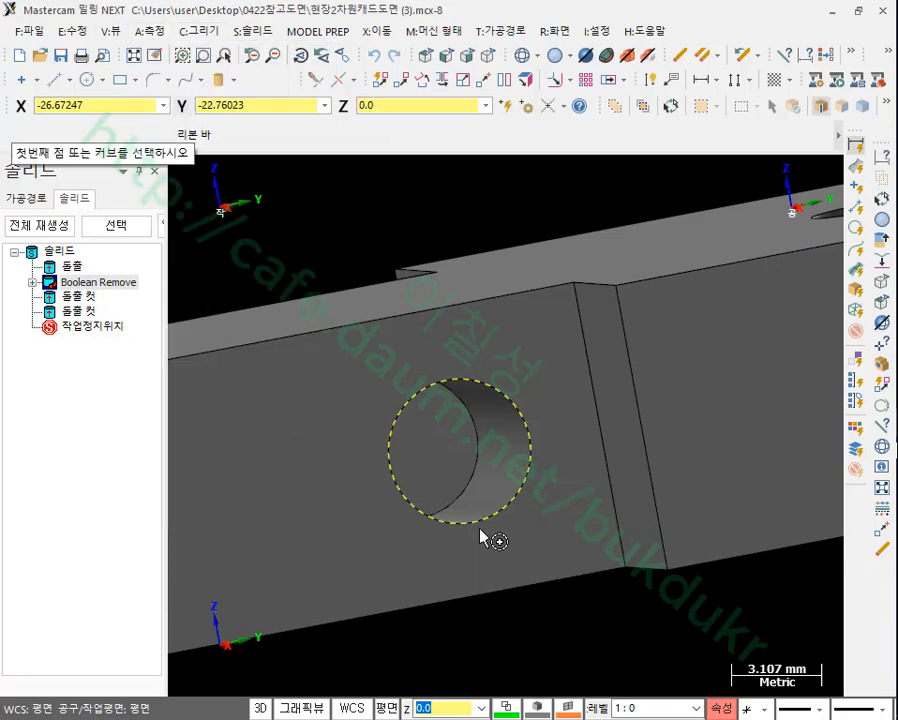
click(475, 427)
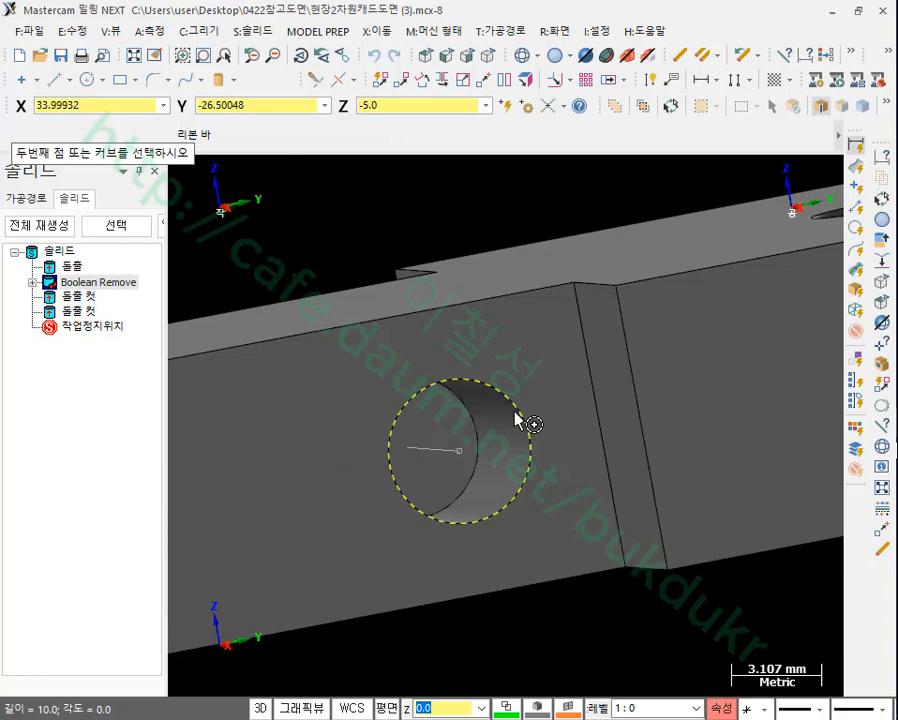
click(516, 414)
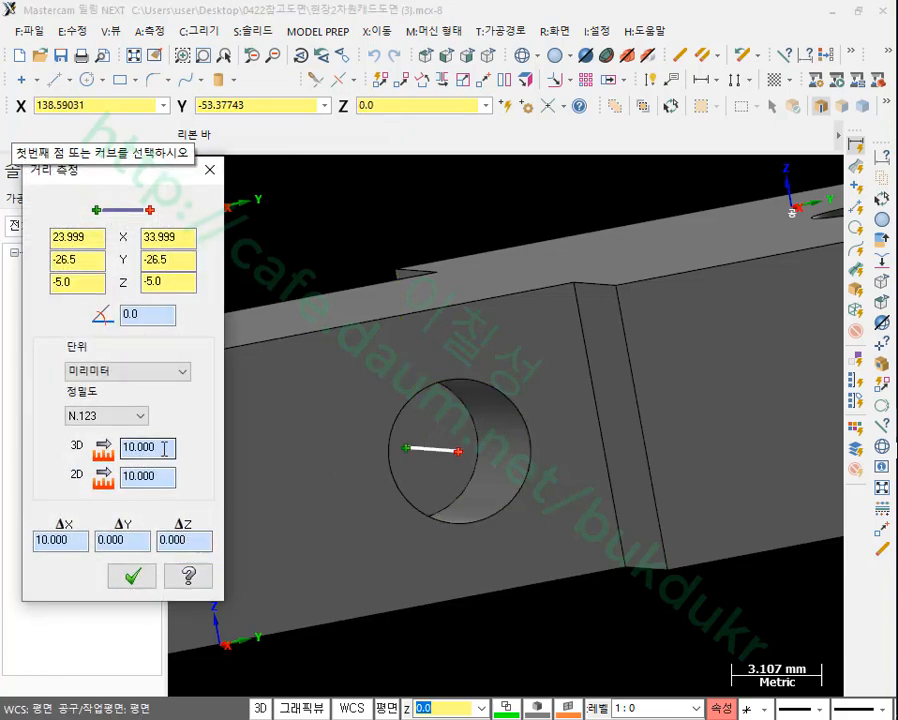
drag(165, 449, 98, 454)
click(161, 478)
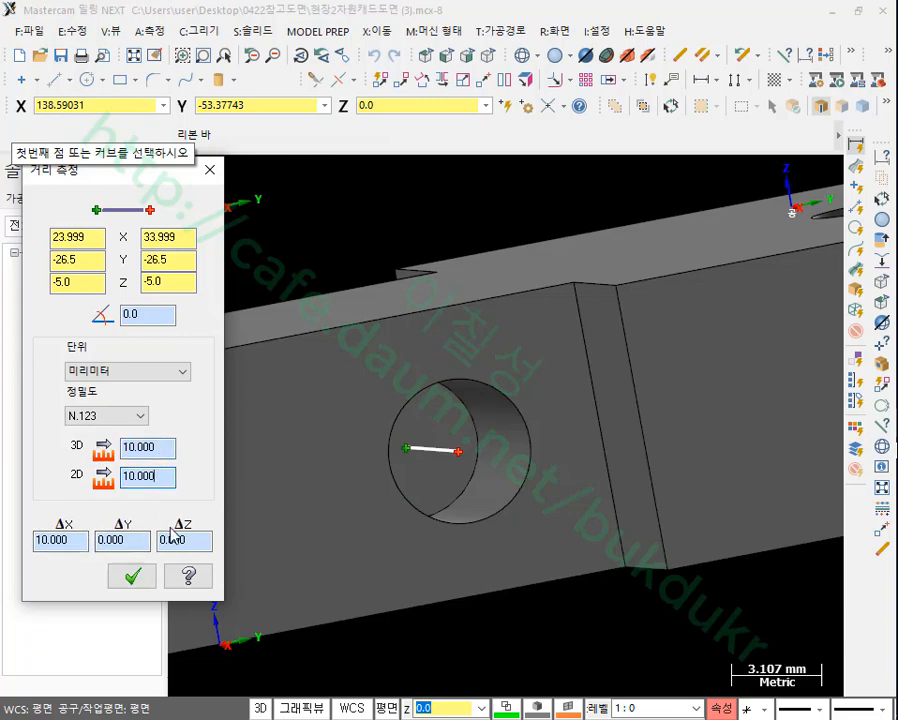
click(133, 576)
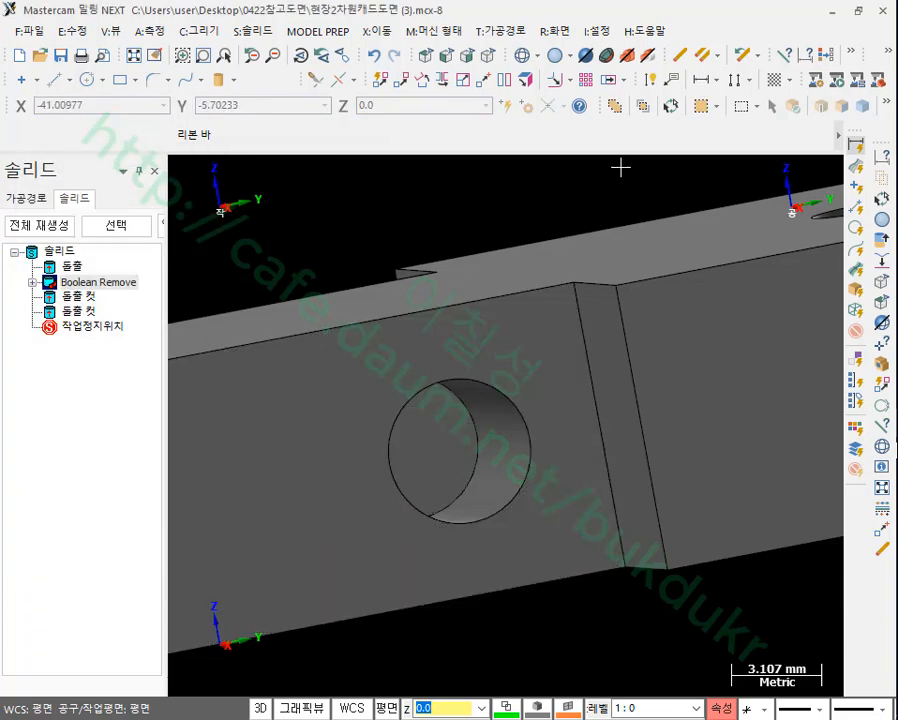
- Inspect the completed solid in isometric, top and rotated views
click(489, 56)
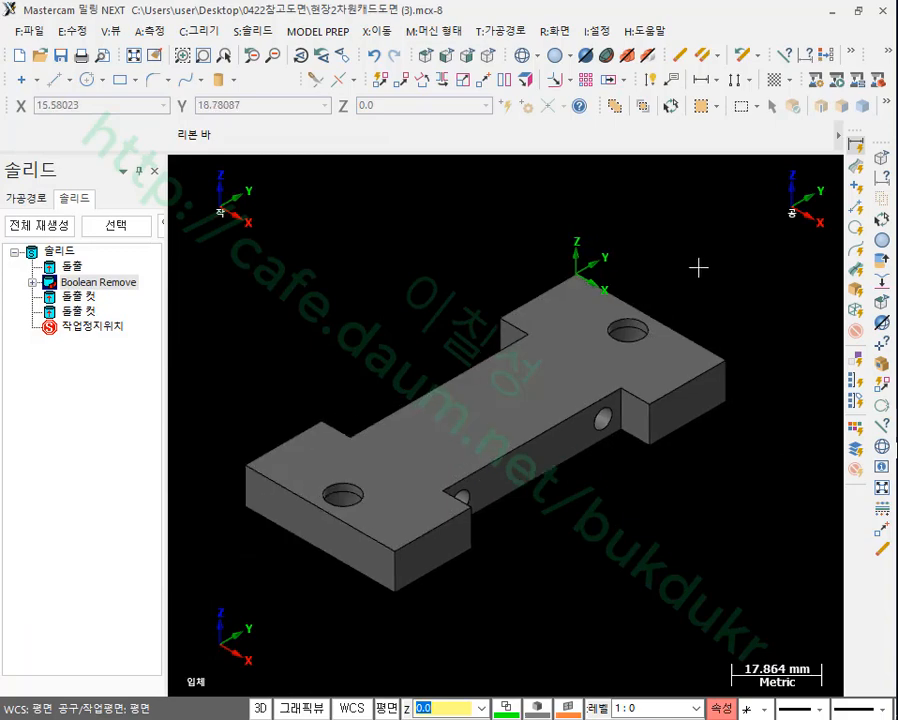
mouse_move(698, 267)
middle_down()
mouse_move(642, 348)
mouse_move(594, 232)
mouse_move(579, 288)
mouse_move(585, 263)
mouse_move(637, 413)
mouse_move(775, 449)
mouse_move(738, 432)
middle_up()
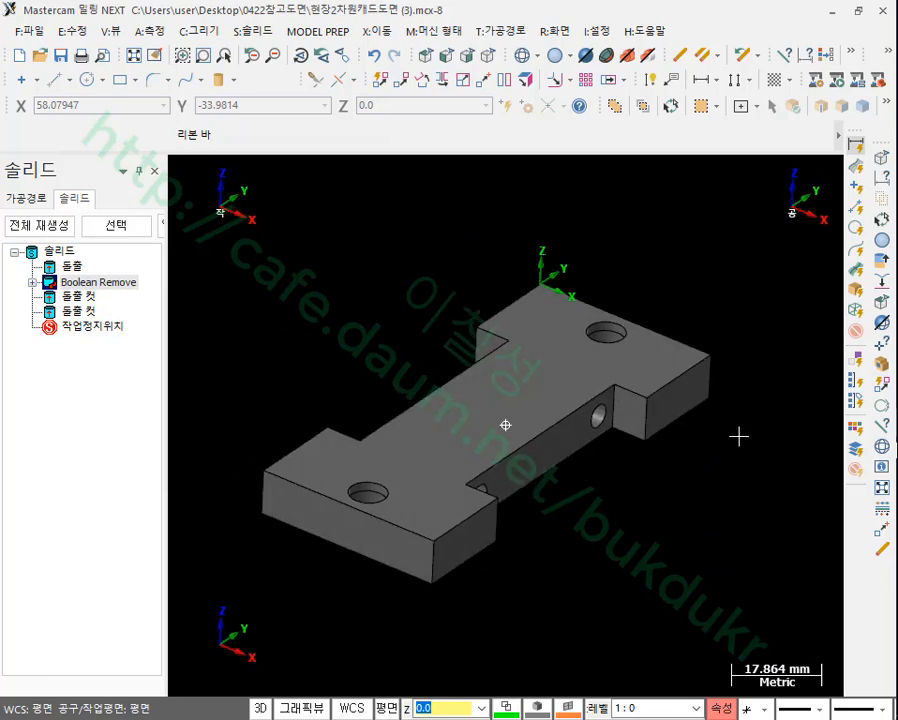
scroll(678, 281, up, 2)
scroll(680, 275, down, 2)
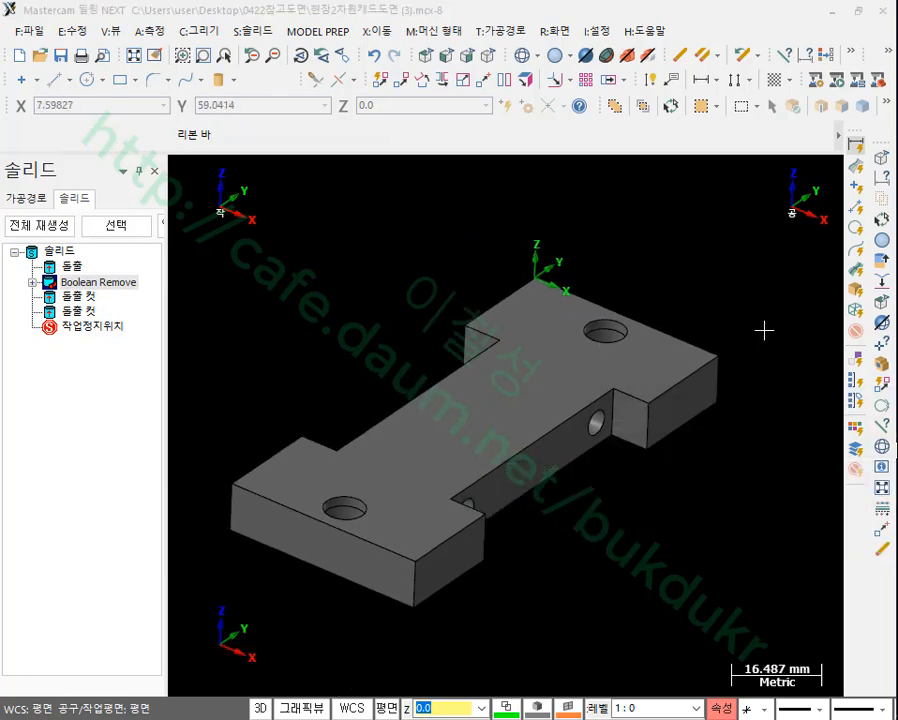
scroll(606, 222, down, 1)
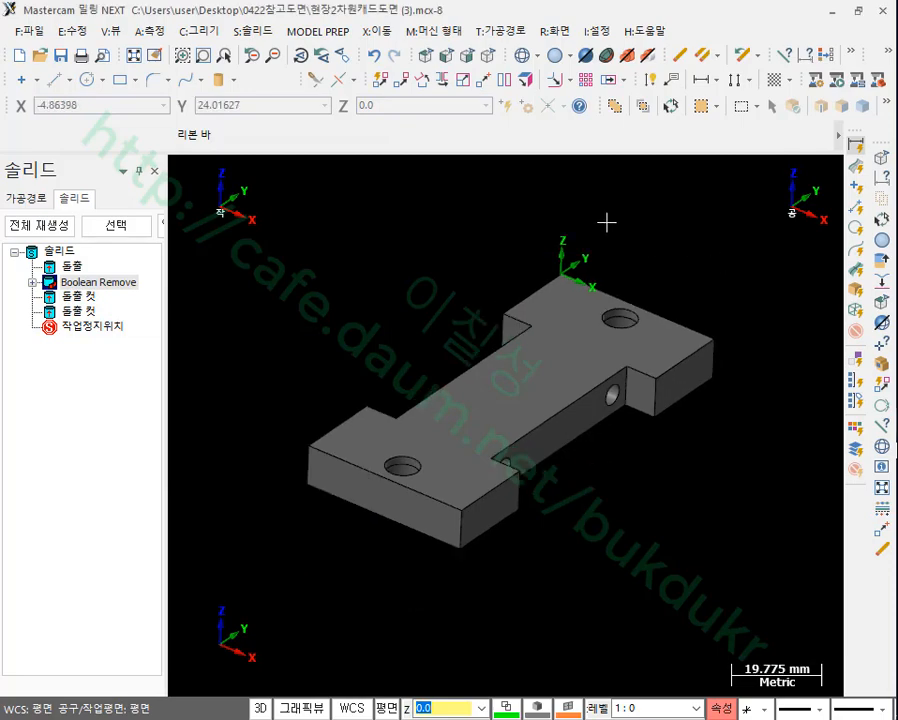
click(429, 55)
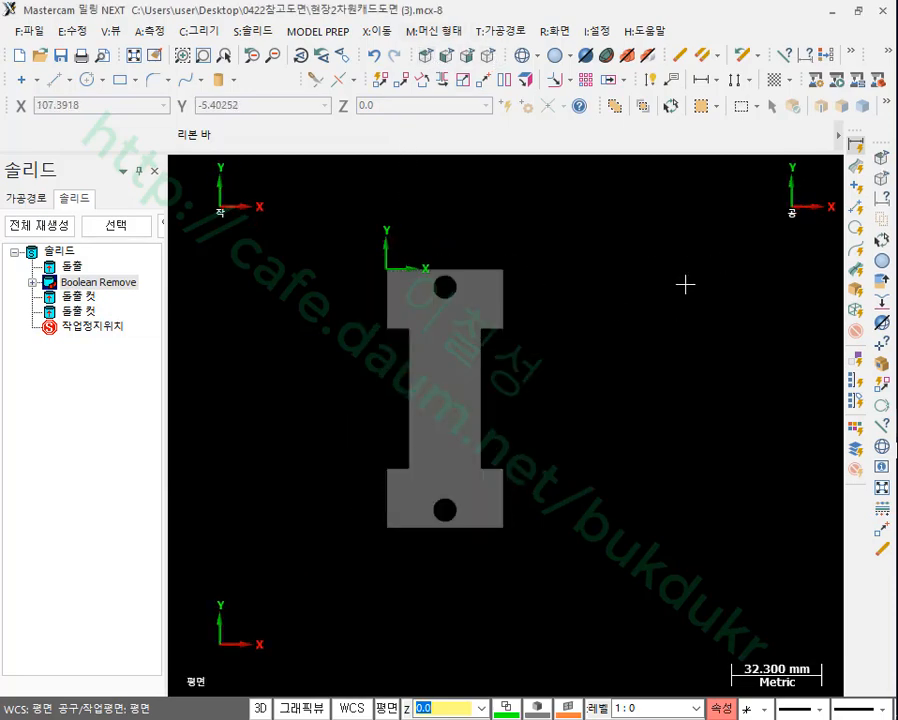
click(489, 56)
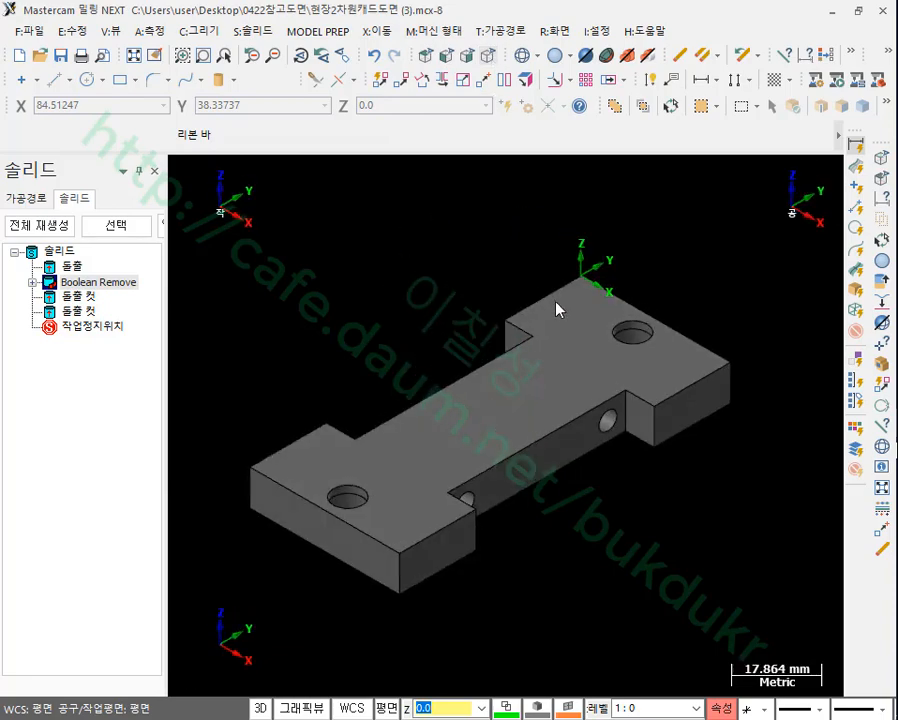
middle_drag(588, 384, 560, 372)
scroll(598, 360, down, 1)
scroll(598, 360, up, 1)
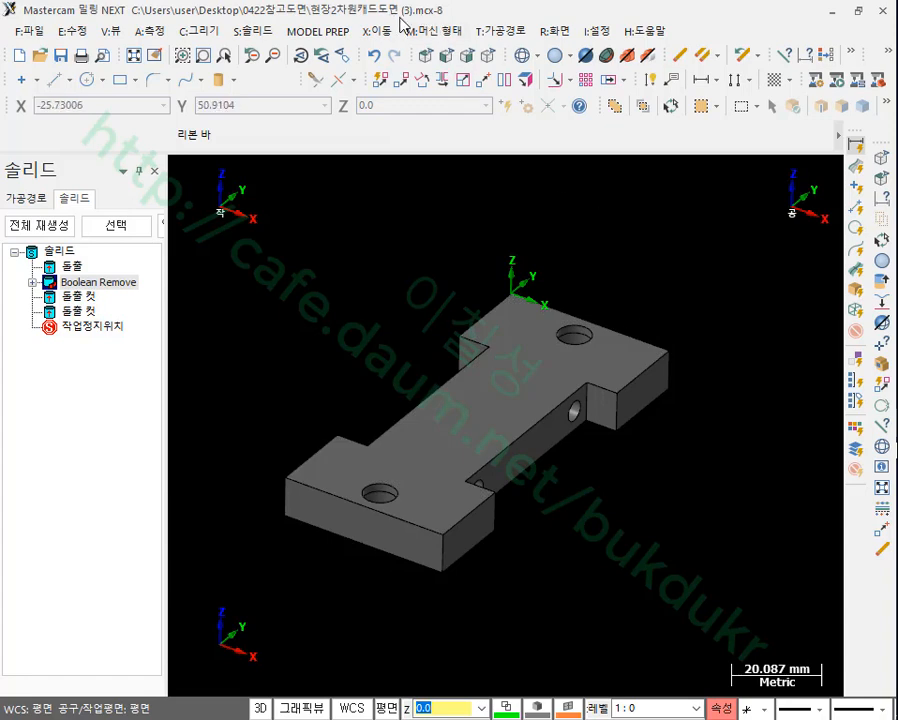
- Create only the top center point of the solid's rectangular bounding box, with lines and arcs turned off and zero expansion
click(208, 33)
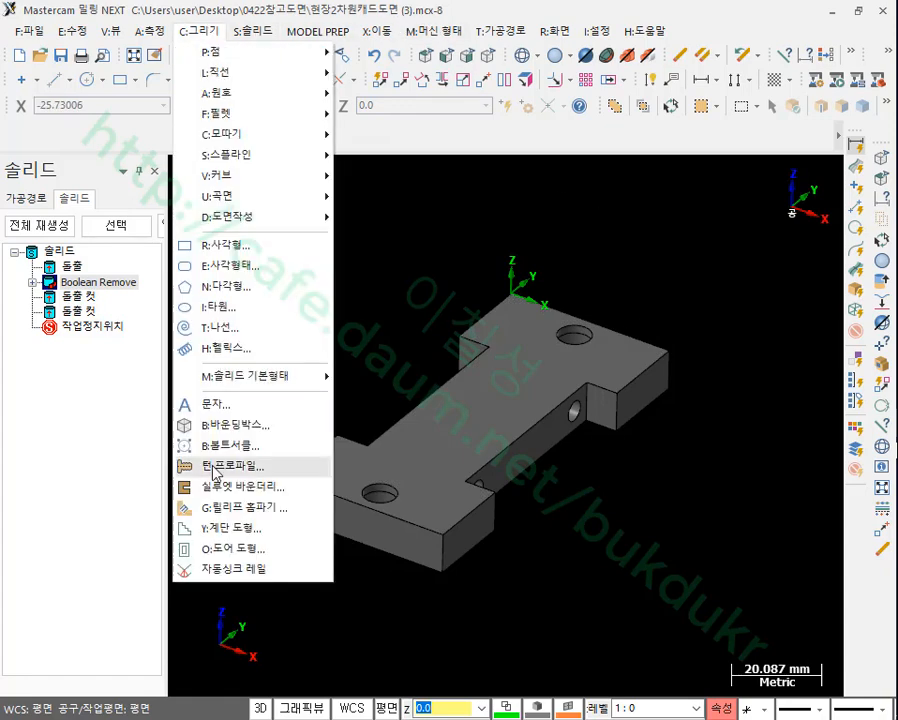
click(240, 430)
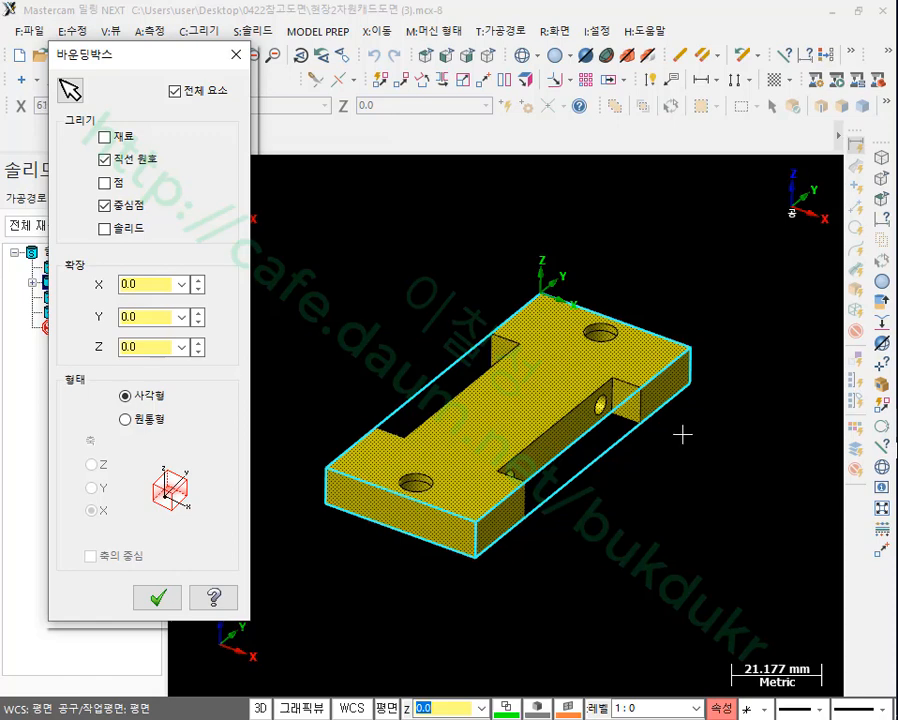
click(106, 163)
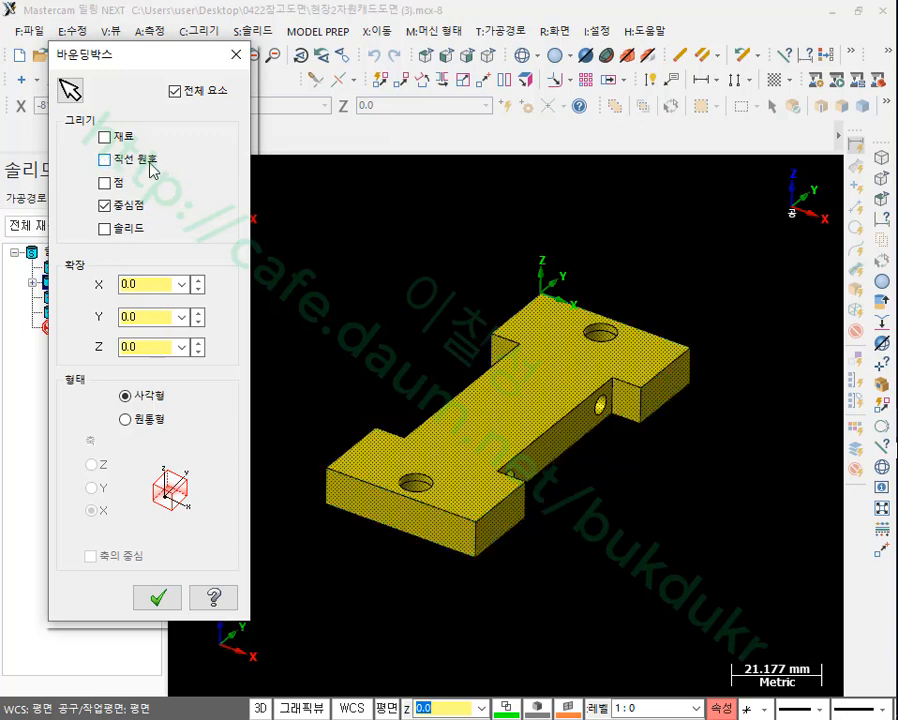
click(523, 58)
scroll(505, 432, up, 10)
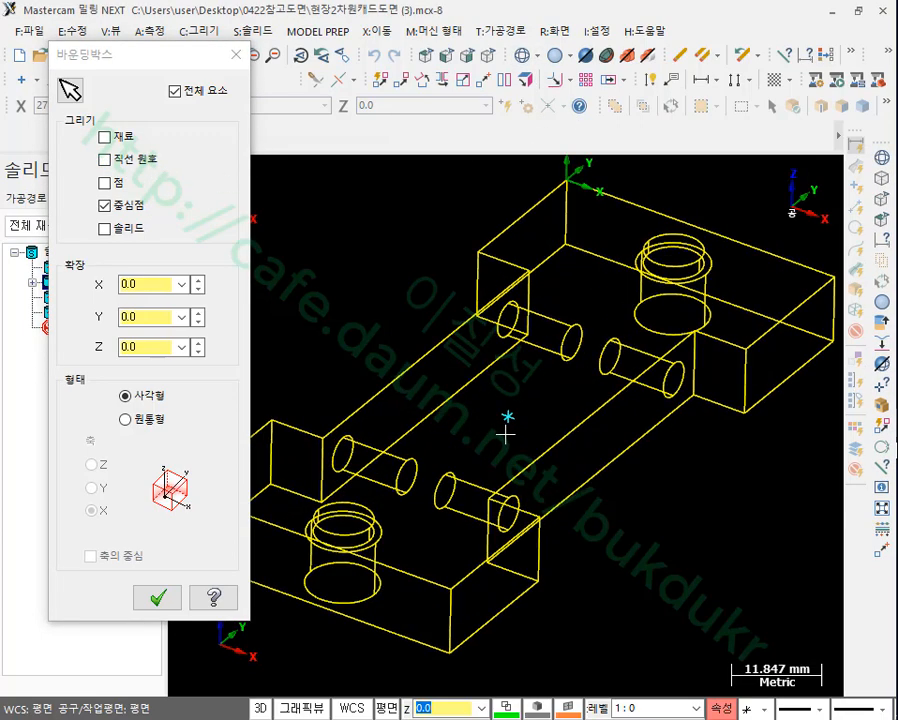
scroll(518, 417, down, 3)
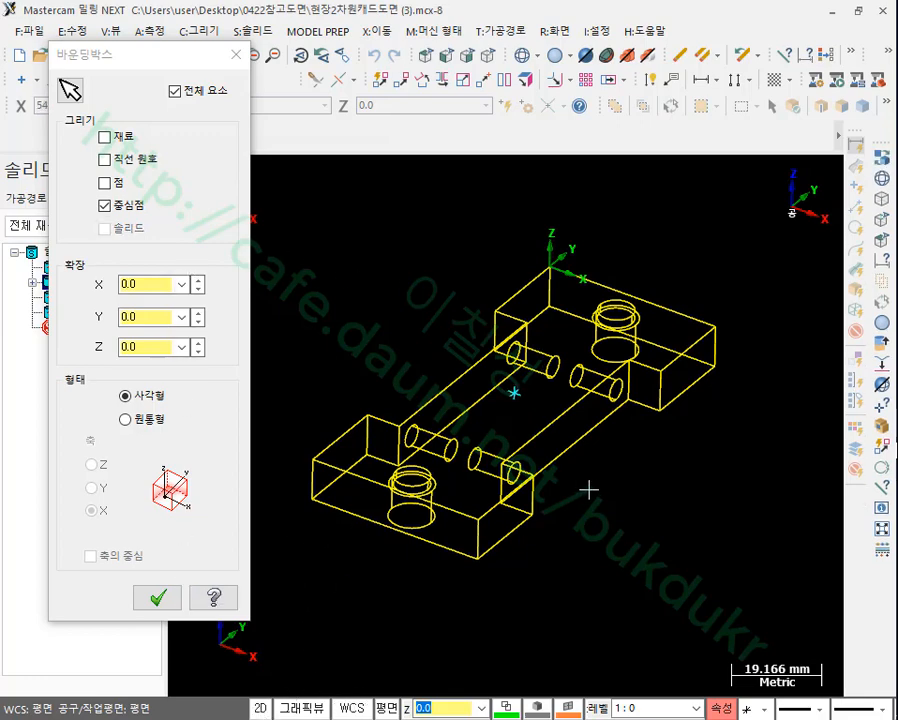
mouse_move(588, 489)
middle_down()
mouse_move(604, 478)
mouse_move(612, 510)
mouse_move(626, 450)
mouse_move(587, 452)
mouse_move(516, 424)
middle_up()
scroll(516, 420, up, 5)
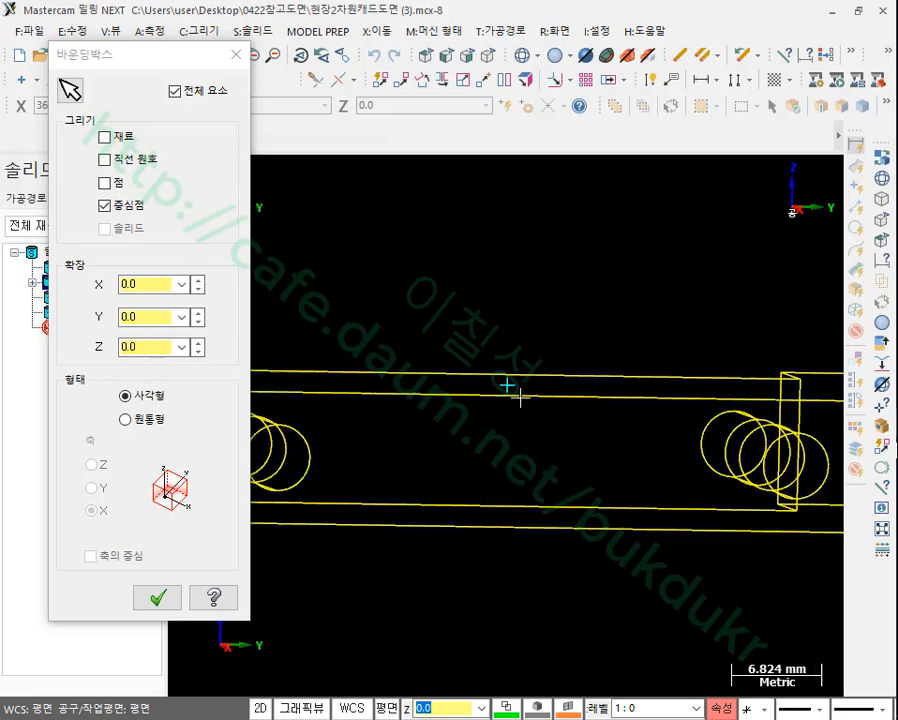
scroll(519, 398, up, 1)
scroll(413, 662, down, 2)
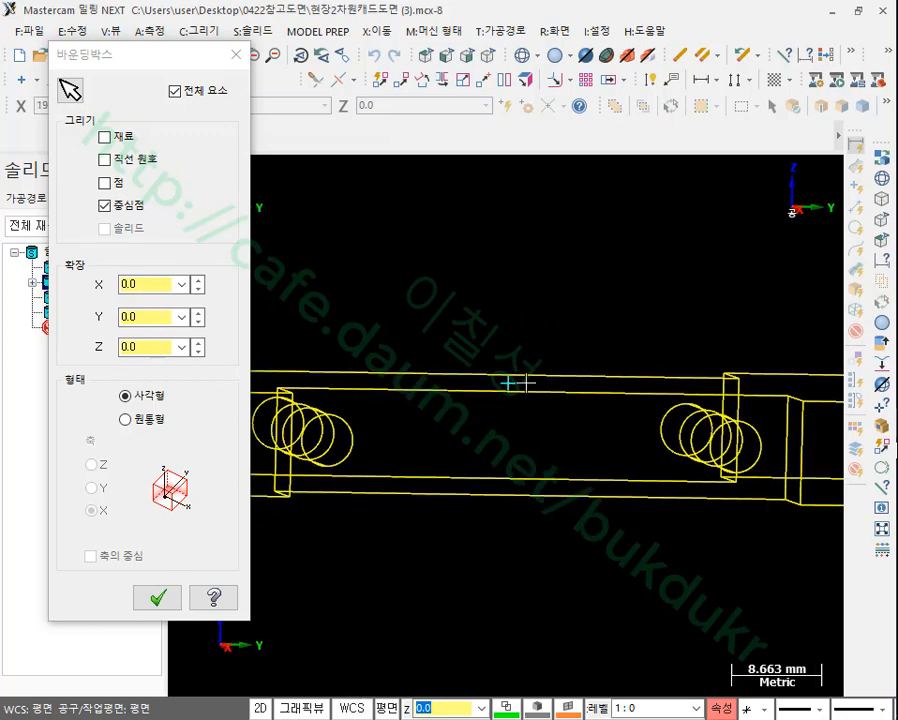
scroll(505, 435, down, 5)
middle_drag(533, 372, 589, 401)
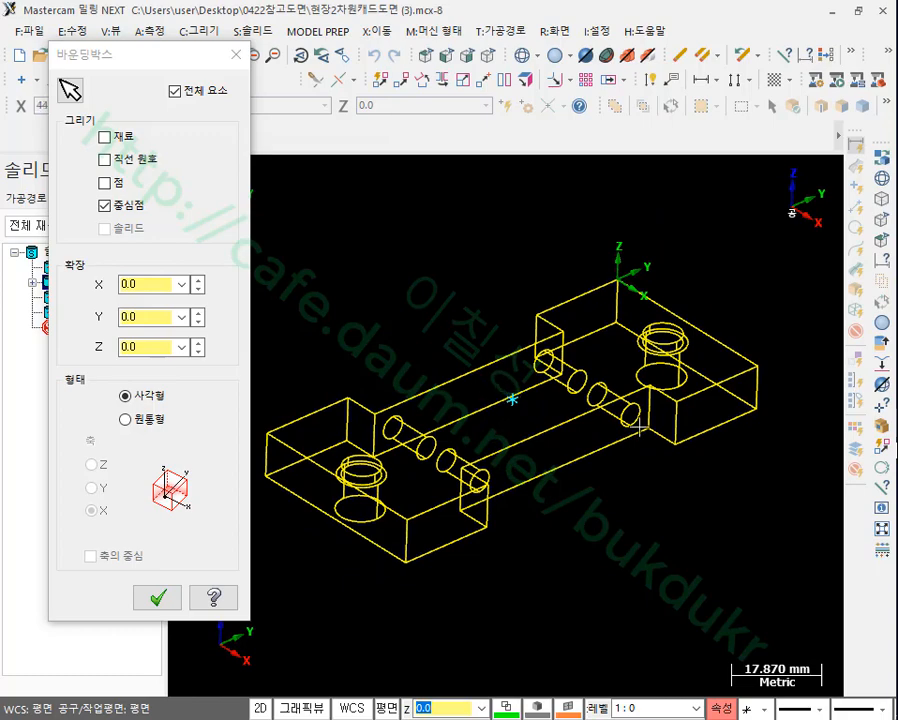
click(150, 598)
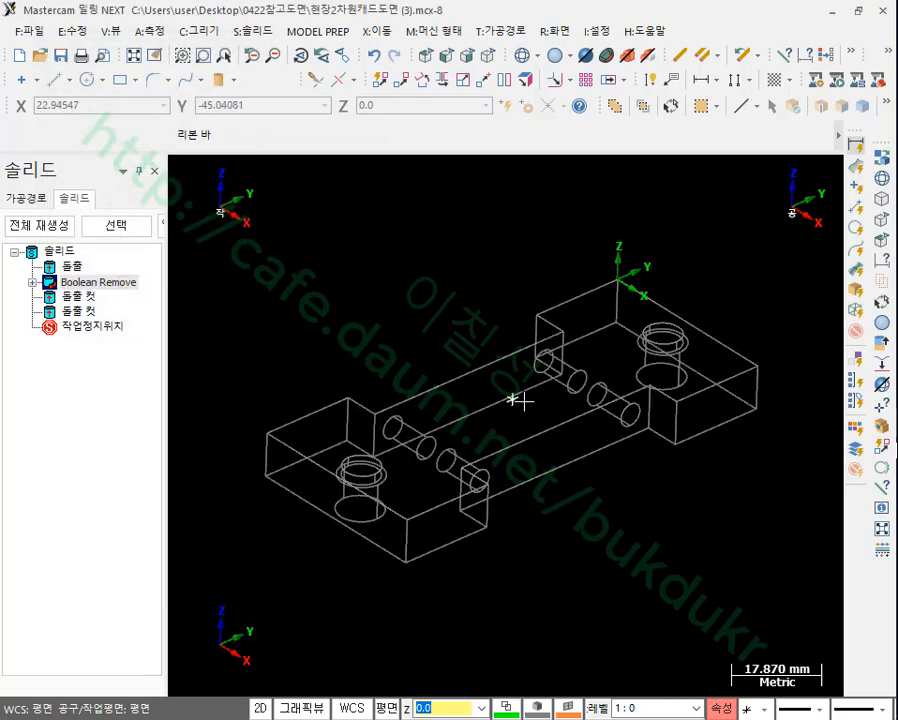
- Move all geometry to the origin, using the bounding box's center point as the base point
mouse_move(516, 400)
middle_down()
mouse_move(622, 356)
mouse_move(602, 376)
mouse_move(625, 284)
middle_up()
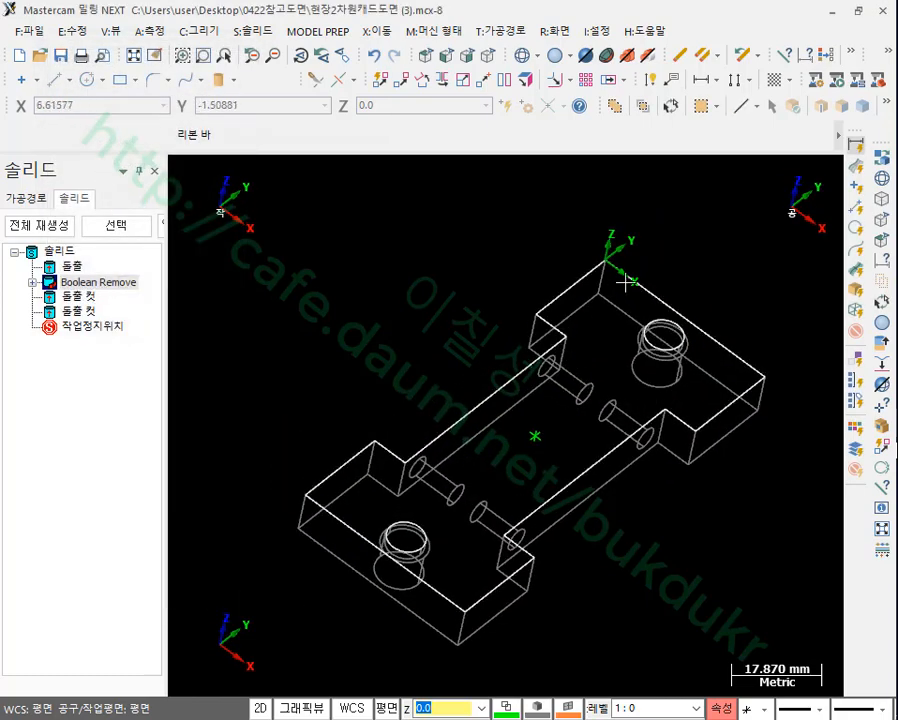
click(484, 81)
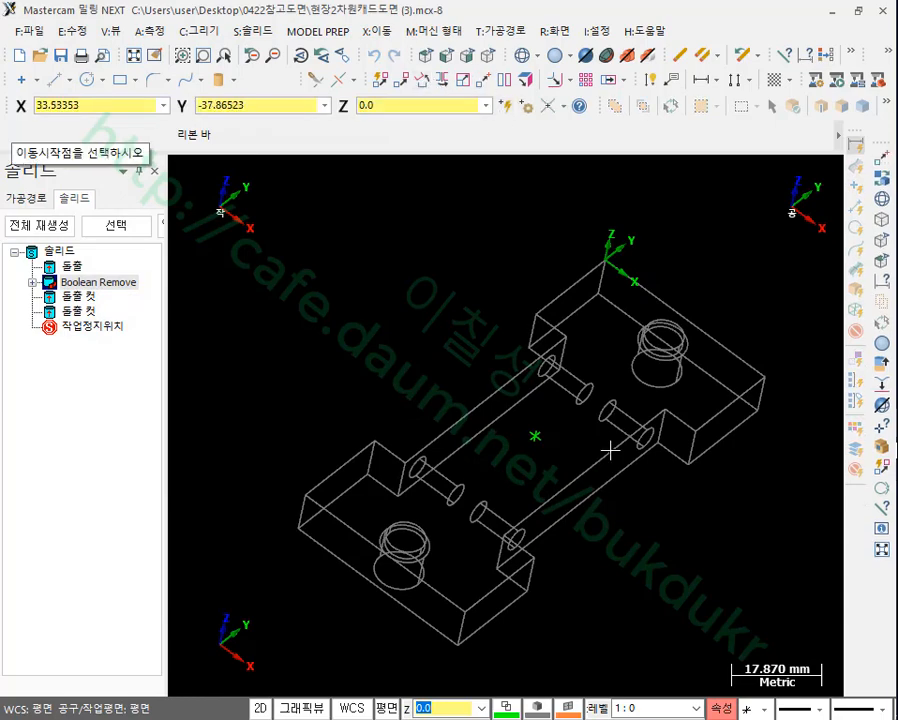
click(537, 441)
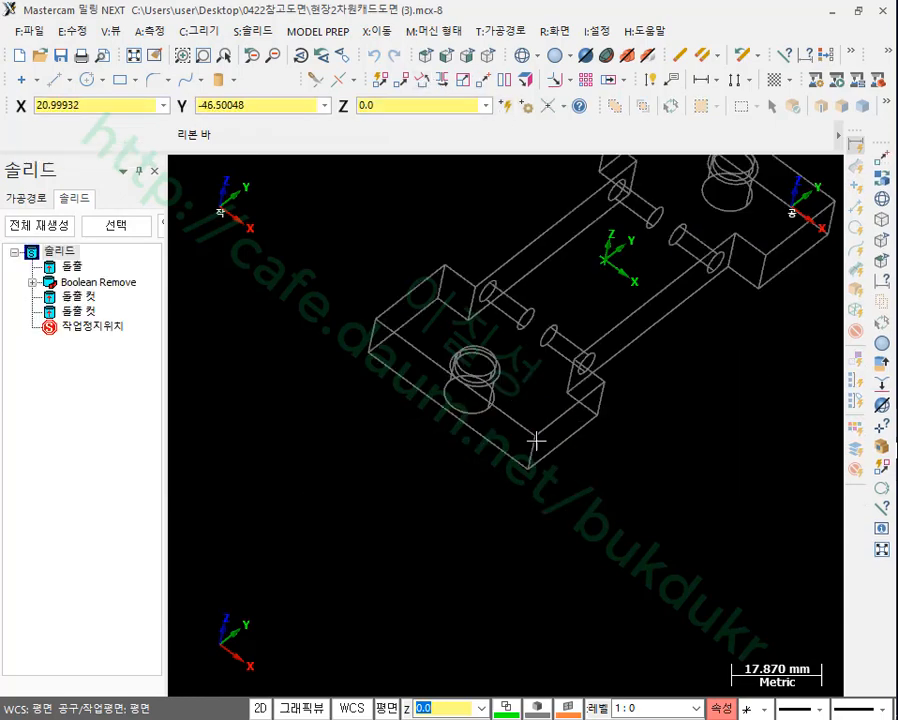
- Check the part's position relative to the origin in top and right side views with the coordinate axes displayed
click(425, 59)
scroll(724, 586, down, 3)
scroll(463, 245, up, 3)
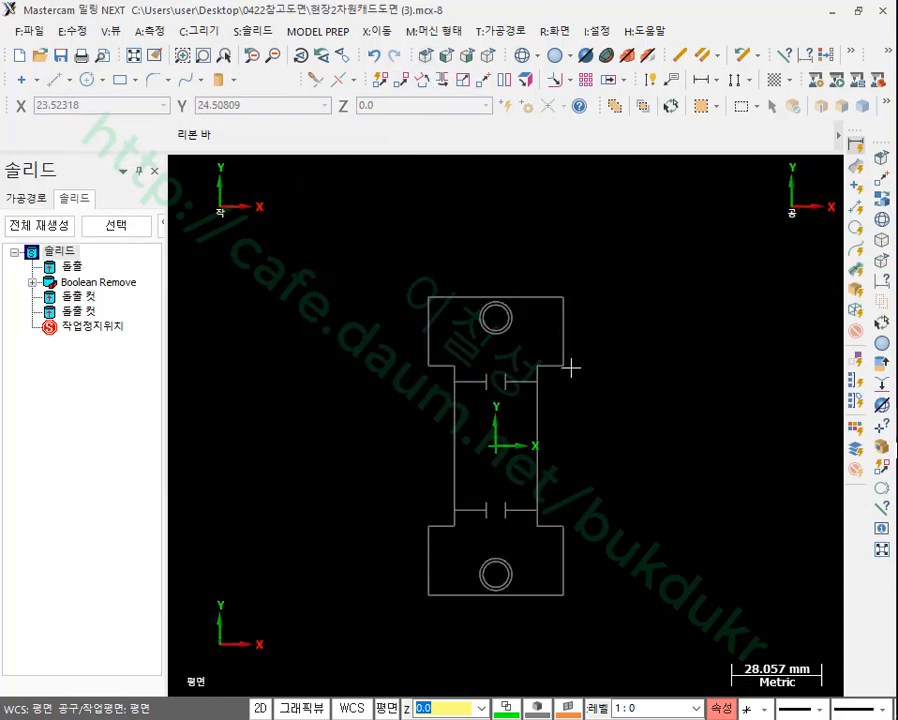
scroll(569, 363, up, 2)
key(F9)
scroll(580, 362, up, 1)
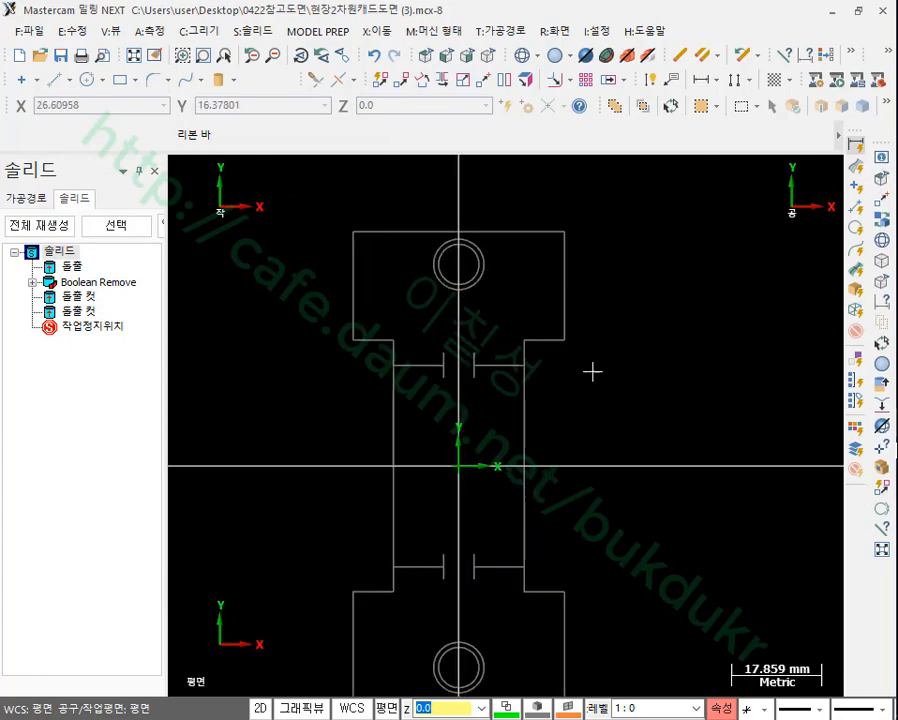
scroll(610, 378, down, 2)
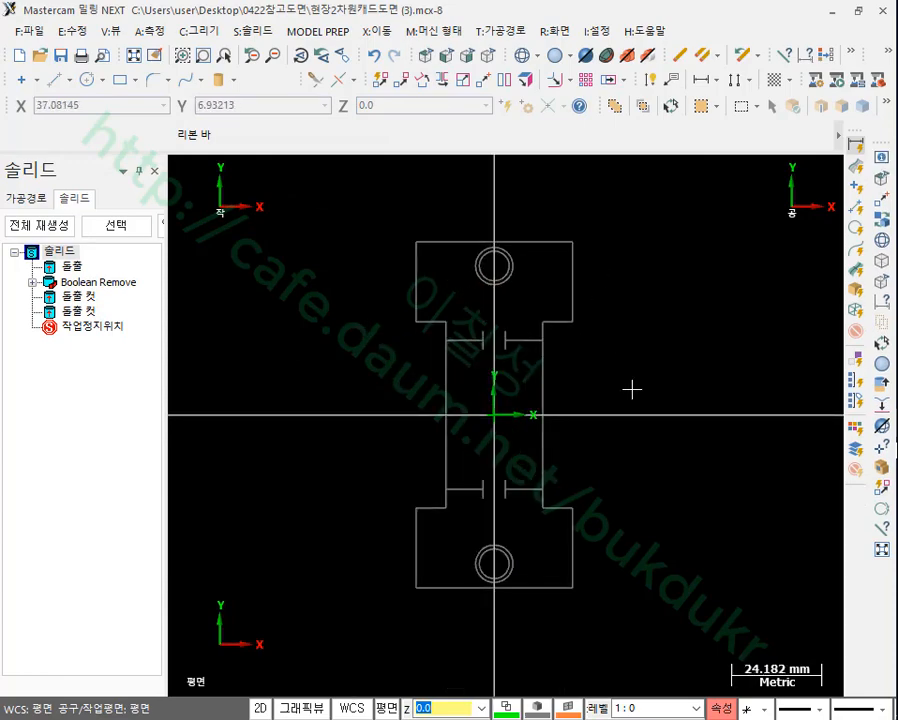
click(474, 60)
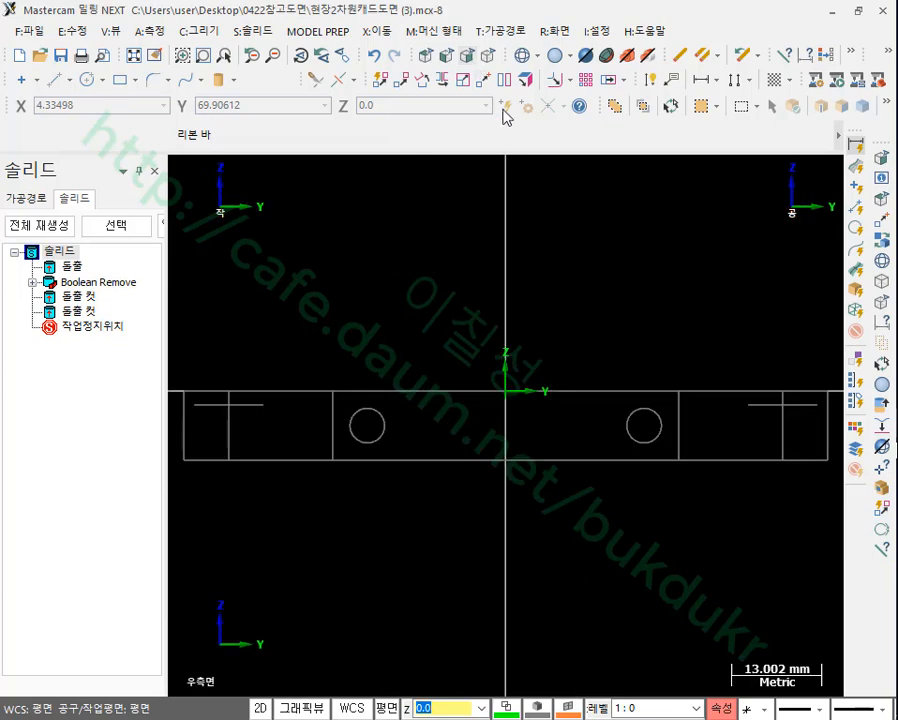
- Display the part shaded in isometric view and hide the coordinate axes
click(490, 58)
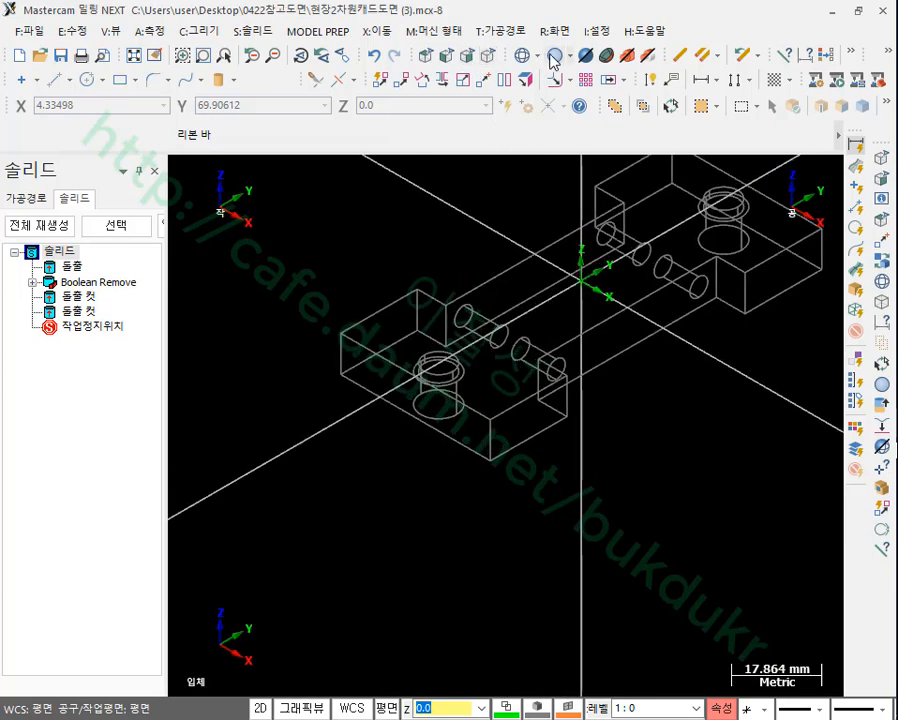
click(554, 57)
scroll(361, 637, down, 3)
scroll(520, 430, up, 3)
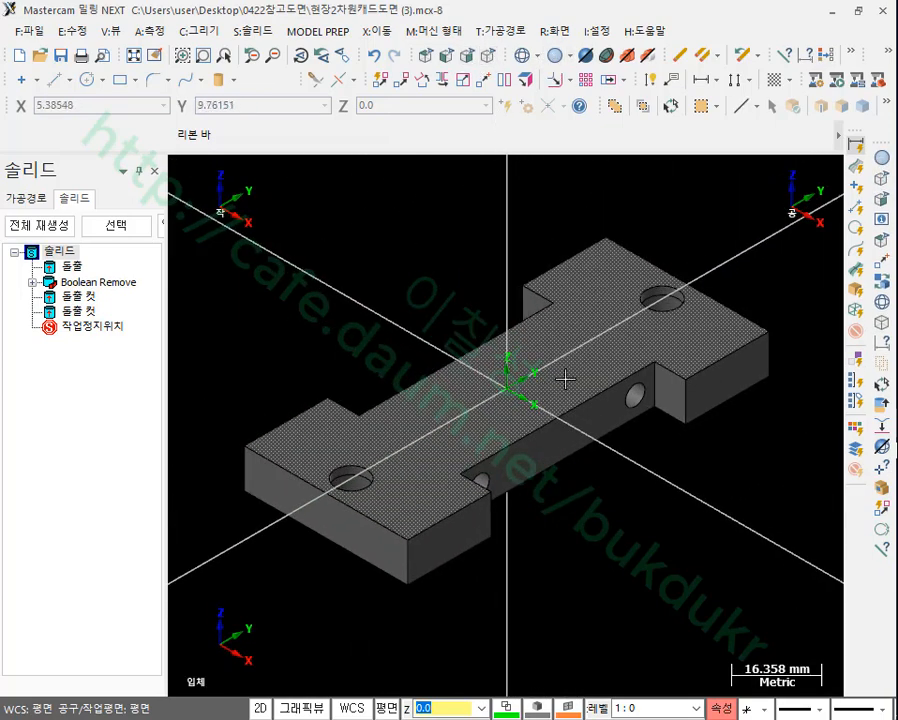
scroll(570, 374, down, 3)
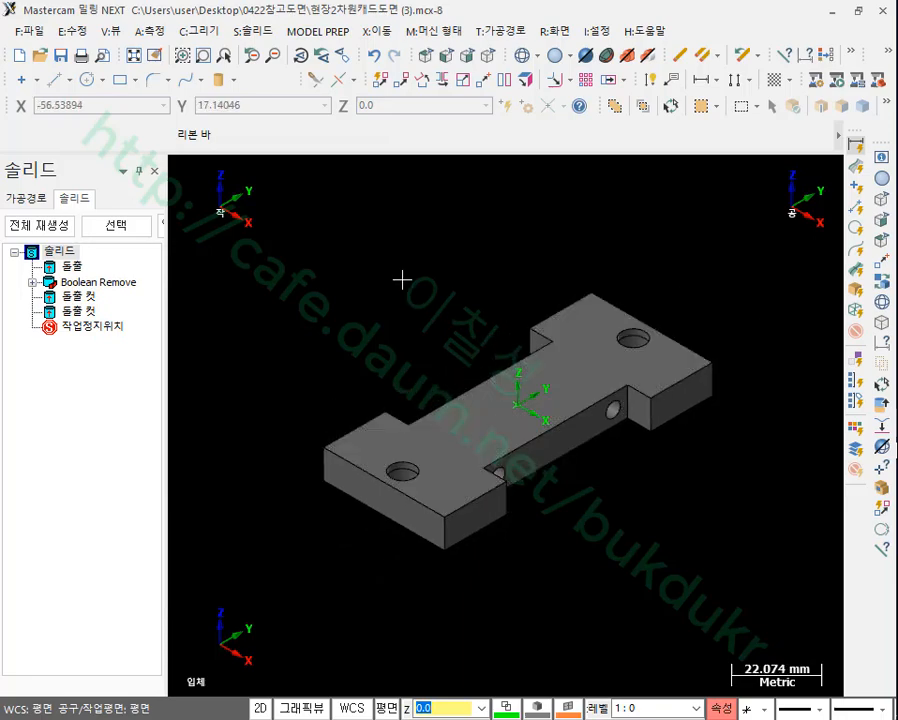
- Widen the toolpath manager and open the stock setup in the machine group's properties
click(30, 197)
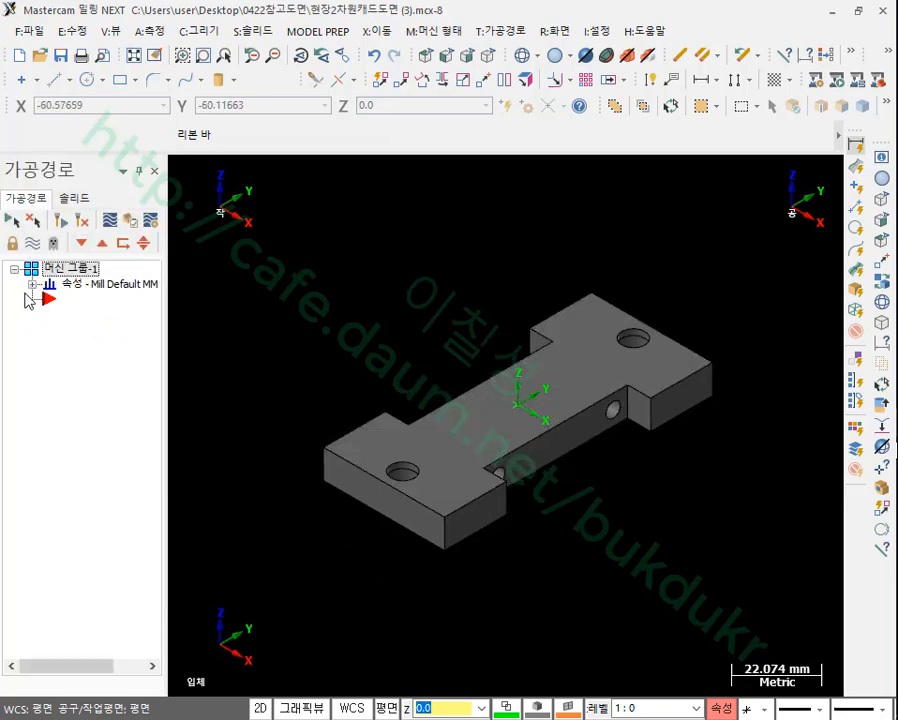
drag(166, 336, 231, 342)
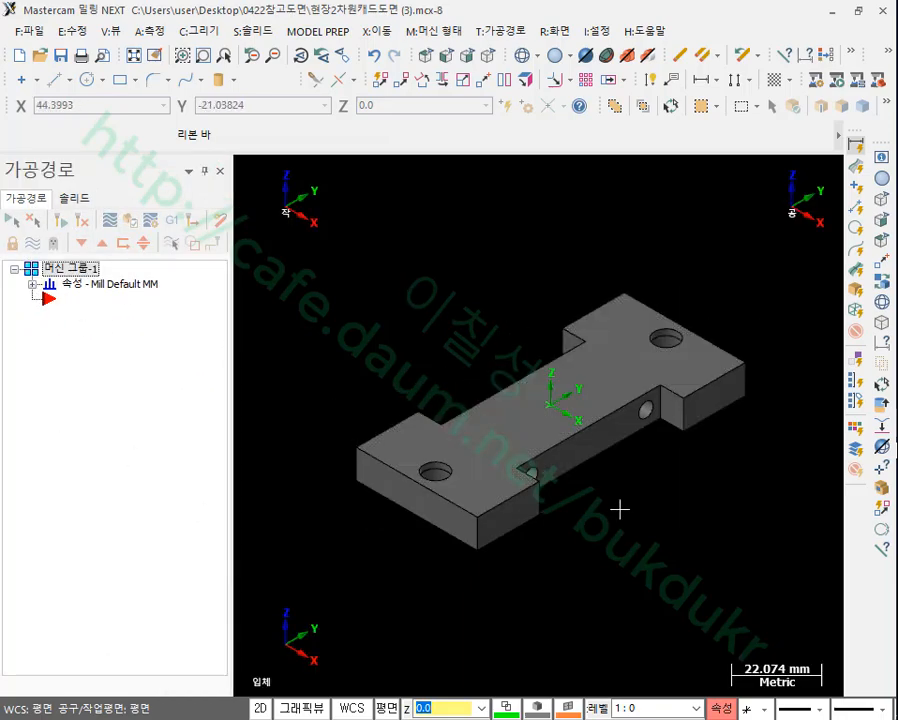
click(32, 285)
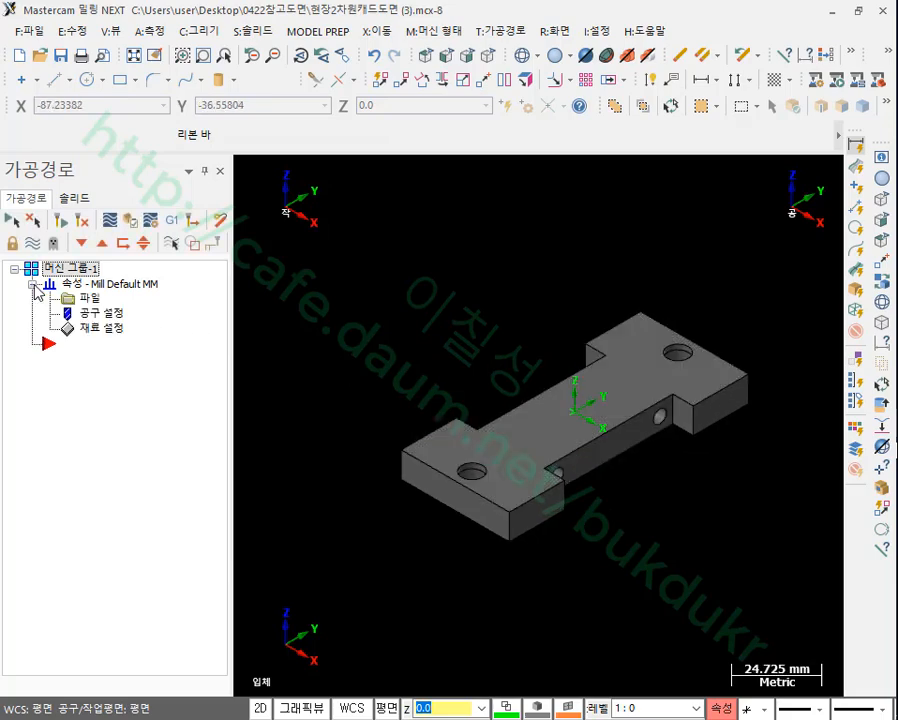
click(100, 329)
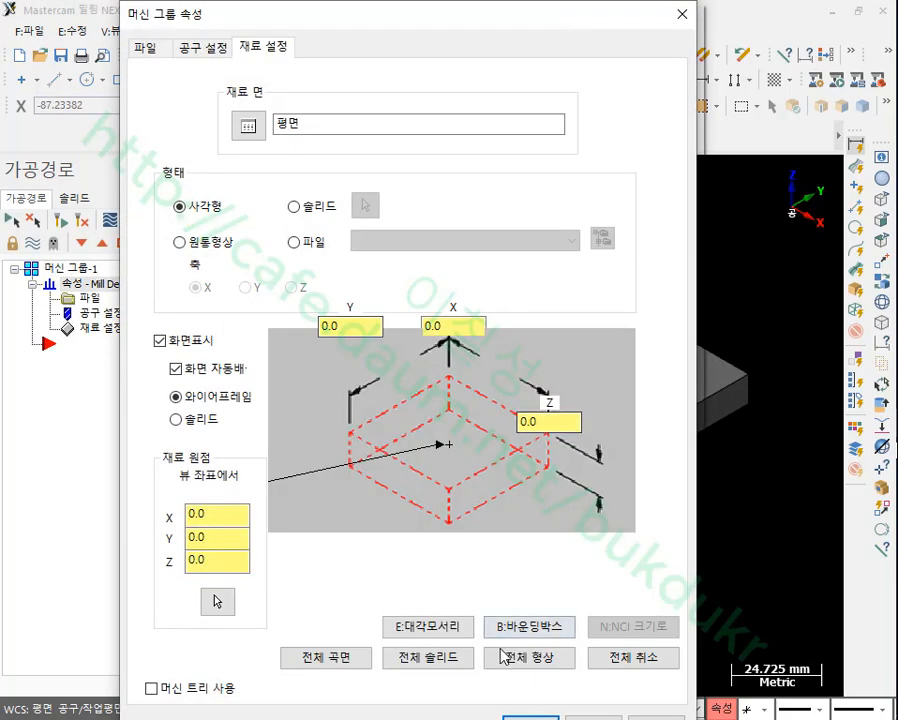
drag(275, 32, 505, 24)
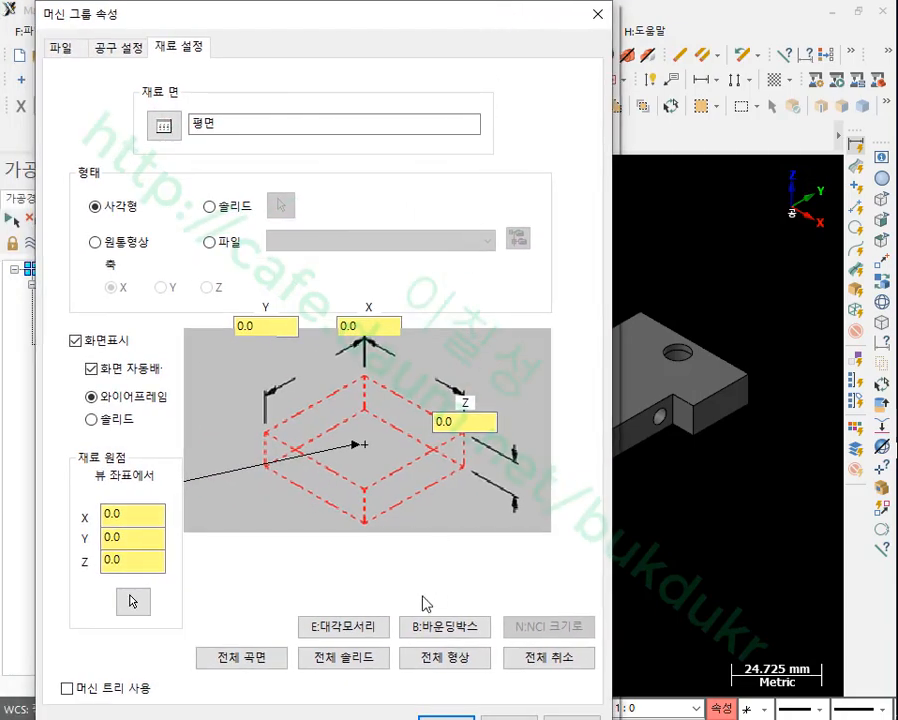
- Base the rectangular stock on a bounding box expanded by 2.0 in X, Y and Z, and switch to 3D construction mode
click(476, 630)
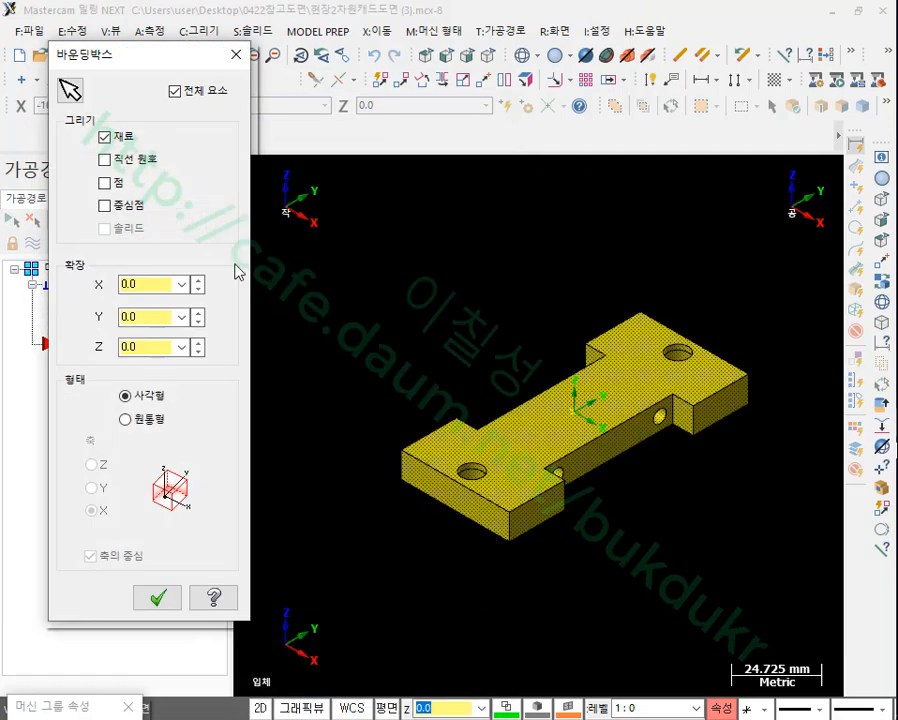
click(148, 287)
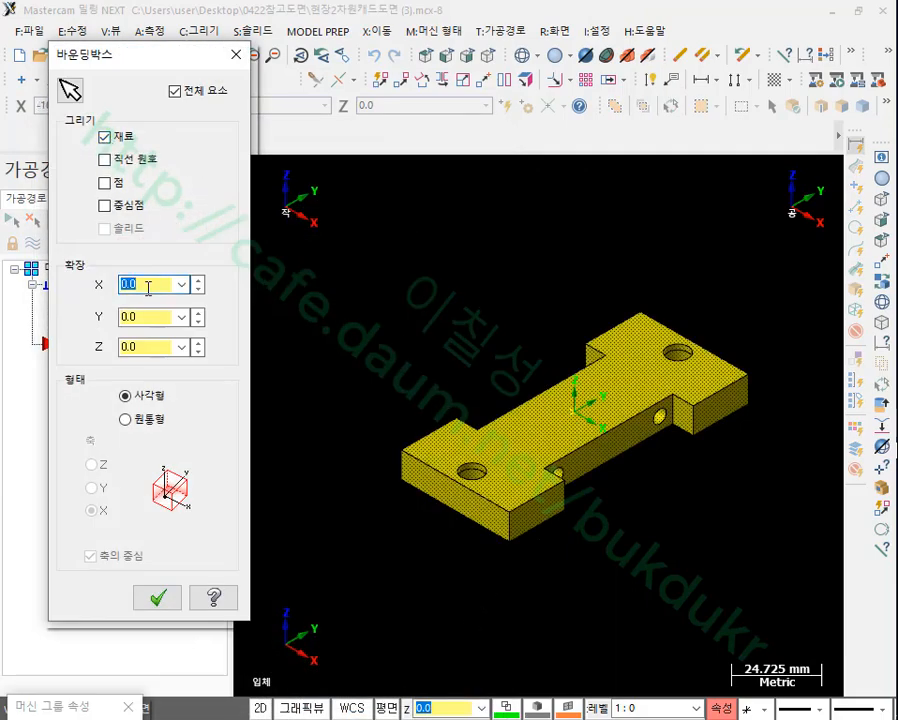
text(2)
key(Tab)
text(2)
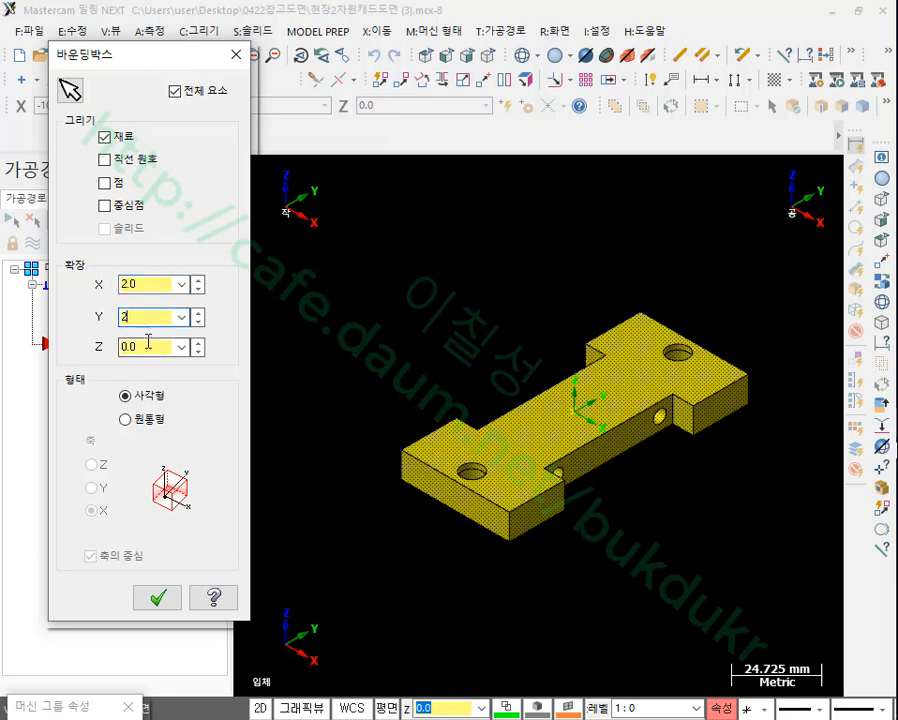
key(Tab)
text(2)
click(156, 318)
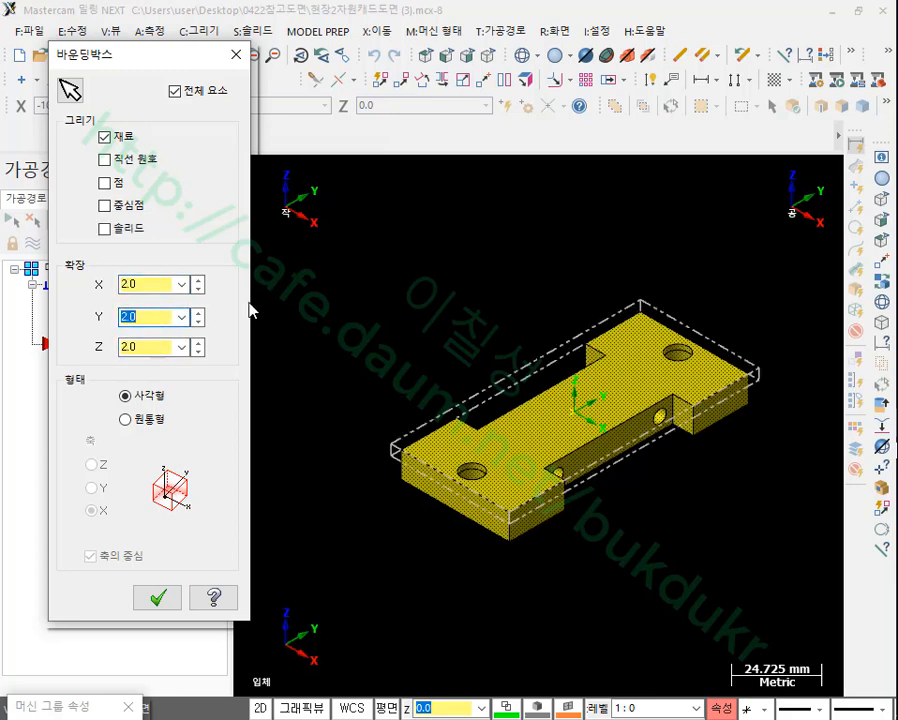
click(262, 709)
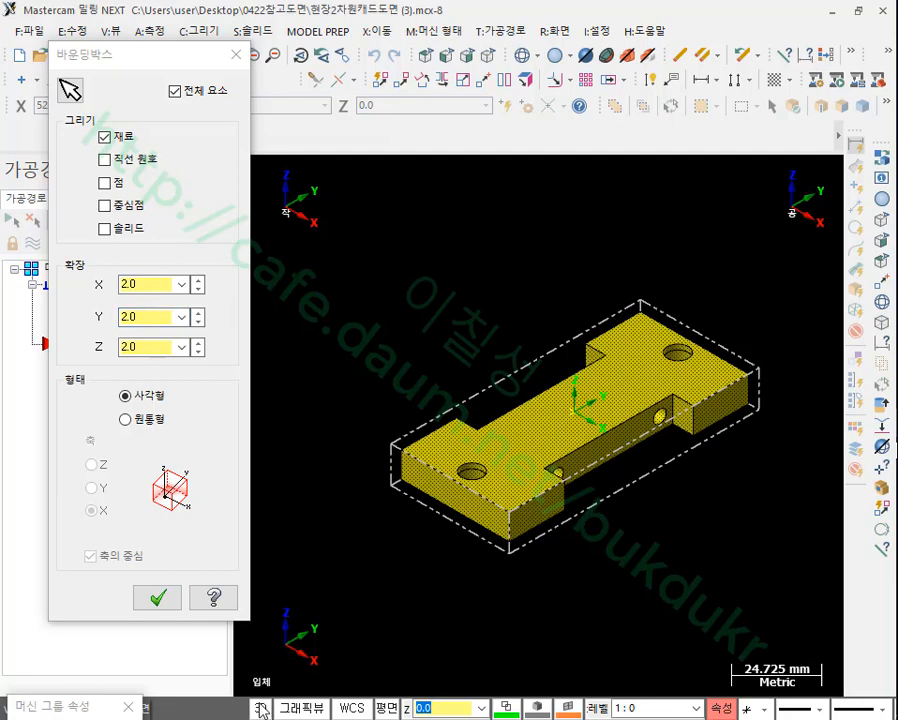
- Examine the stock allowance around the part in top, front and isometric views
scroll(490, 505, up, 2)
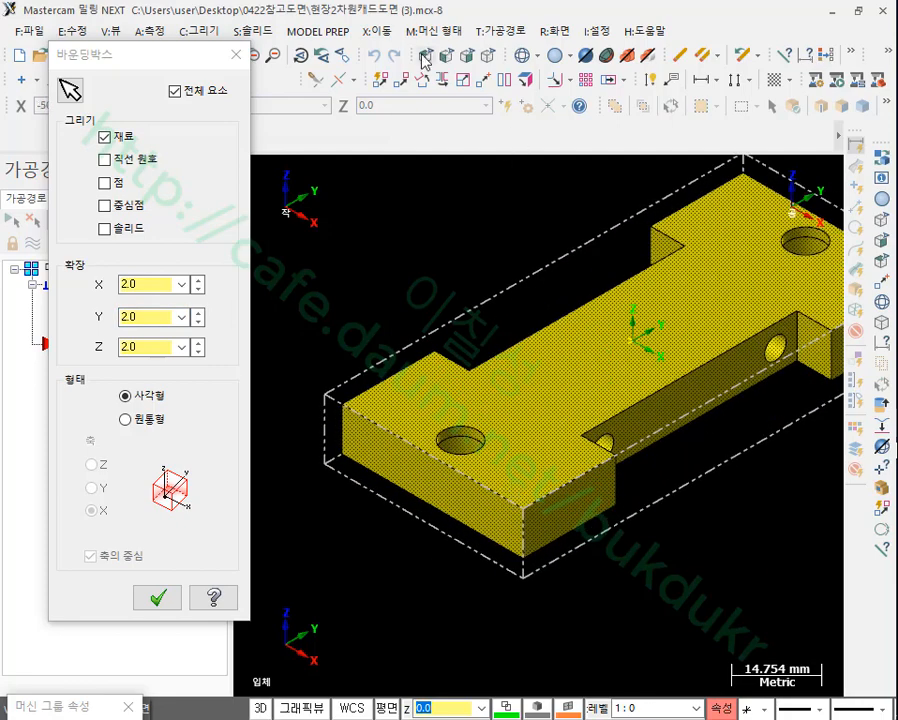
click(425, 56)
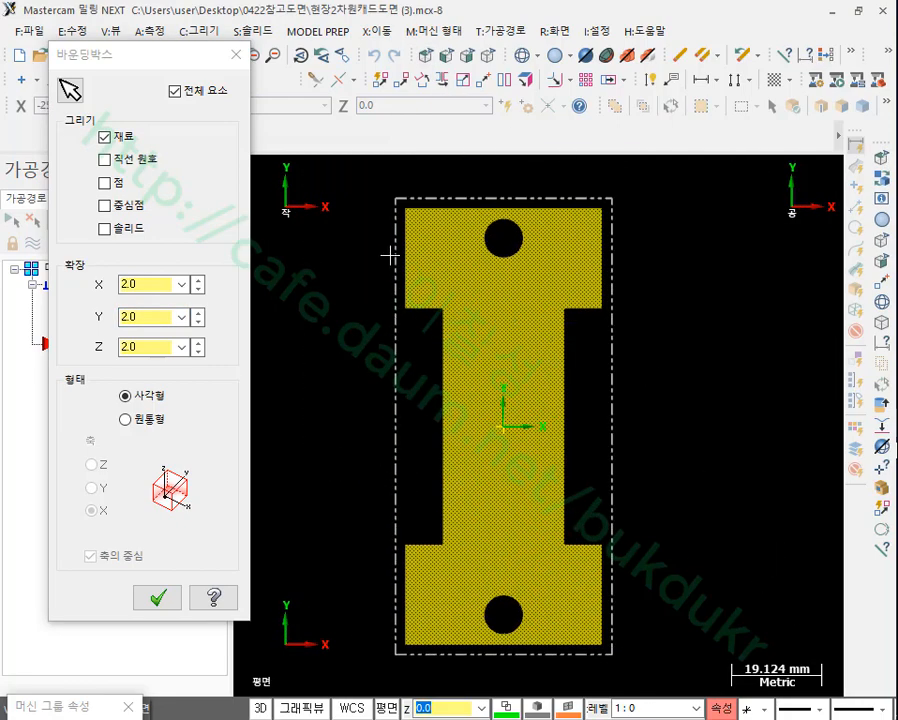
click(447, 57)
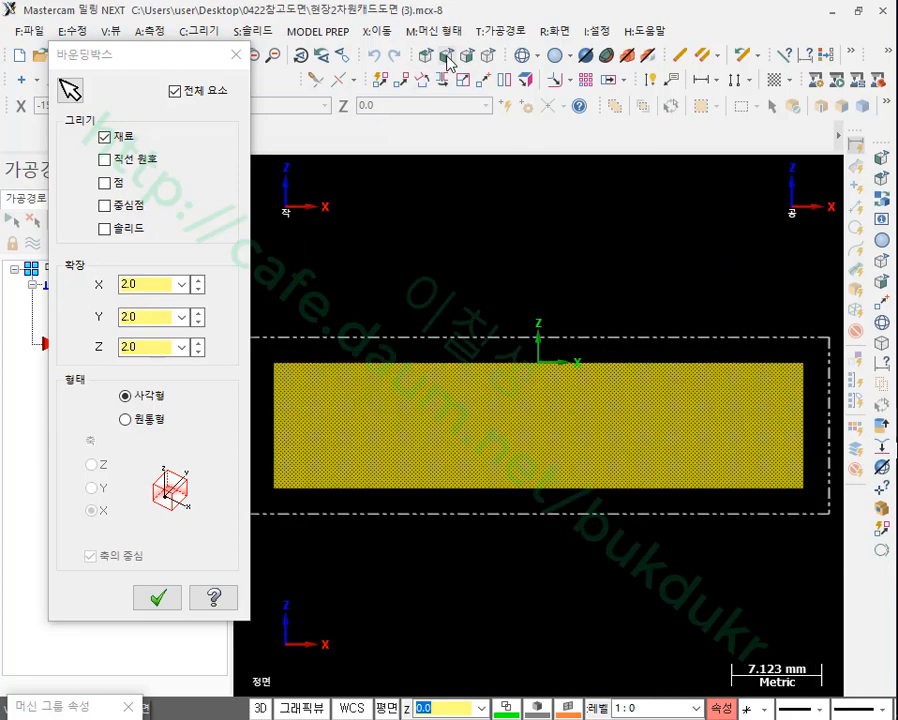
scroll(605, 268, down, 3)
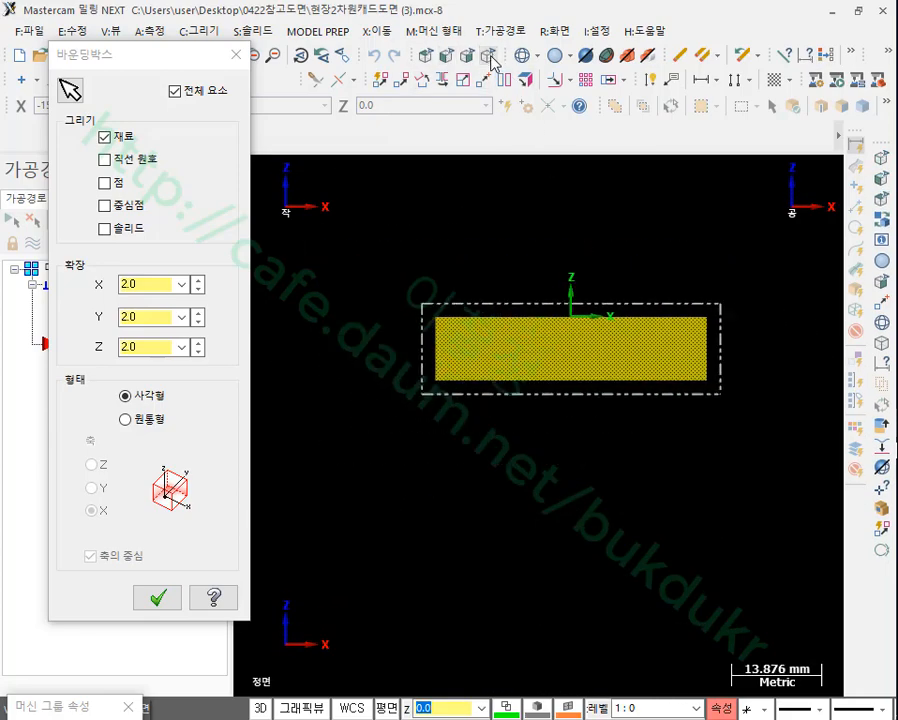
click(489, 55)
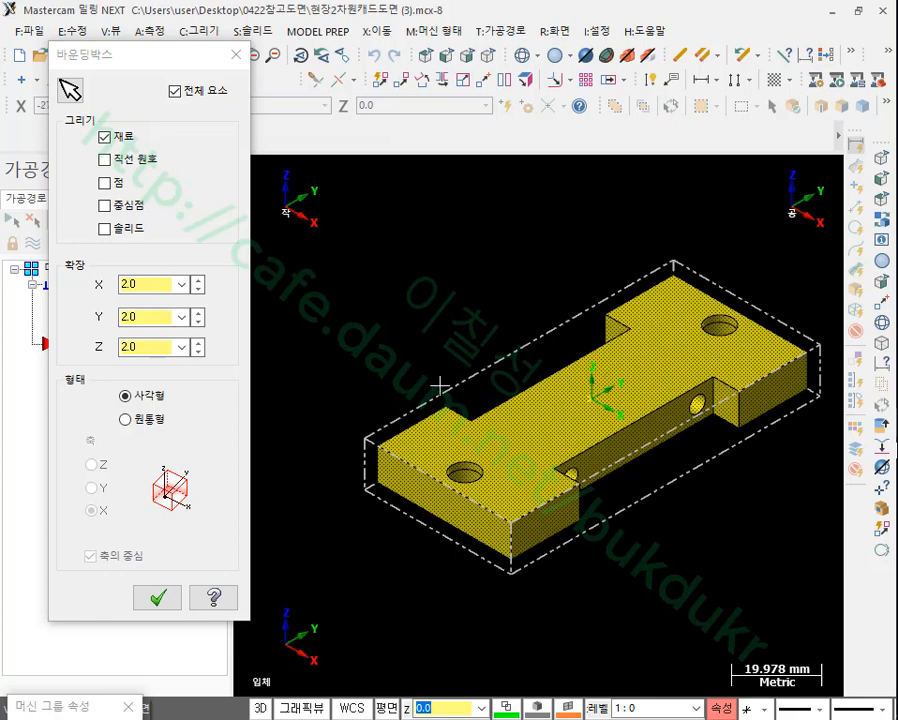
scroll(440, 385, down, 1)
scroll(604, 374, up, 1)
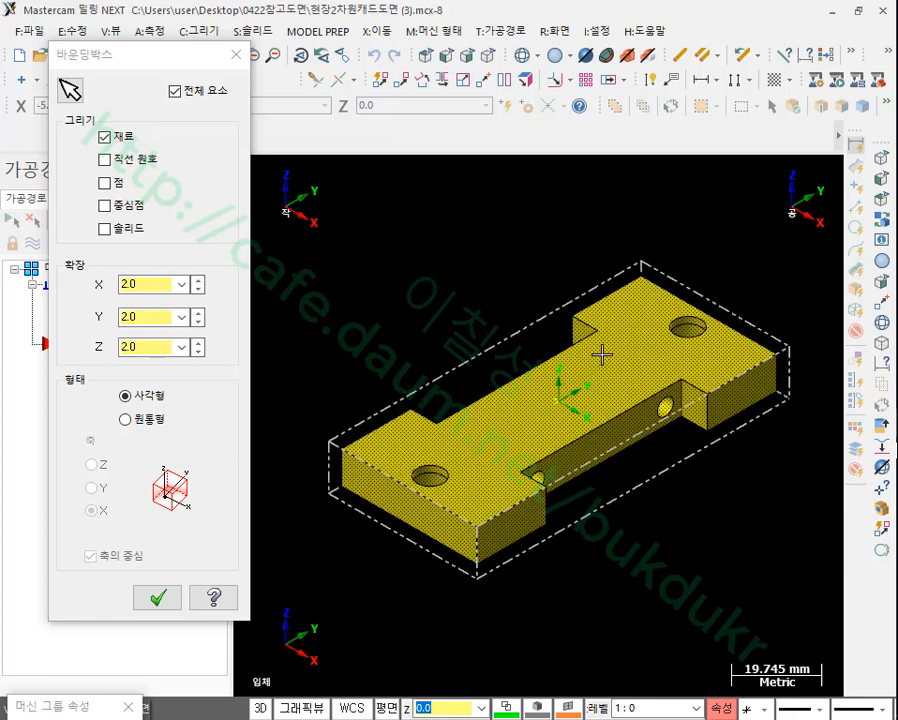
- Accept the bounding-box stock of X 46.0, Y 97.0, Z 14.0 with its origin at Z 2.0 and apply the machine group properties
click(153, 598)
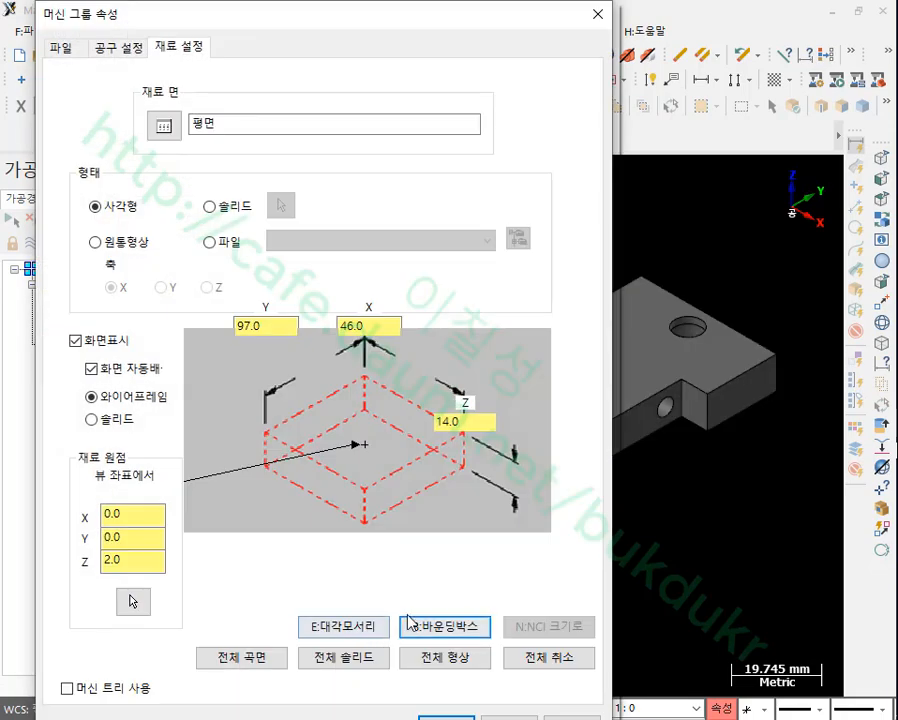
click(372, 326)
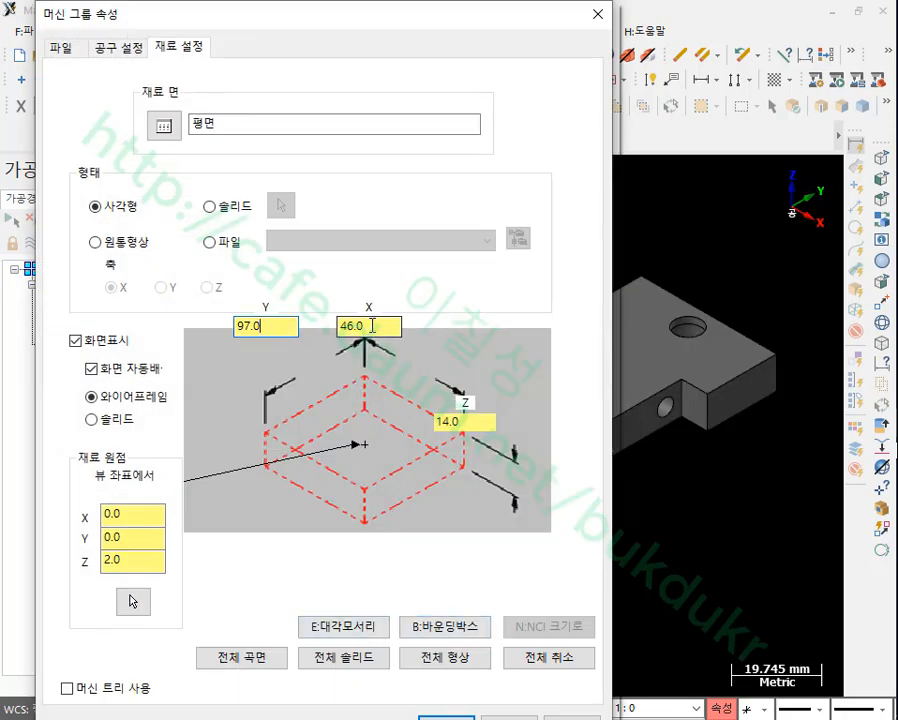
click(455, 421)
click(141, 561)
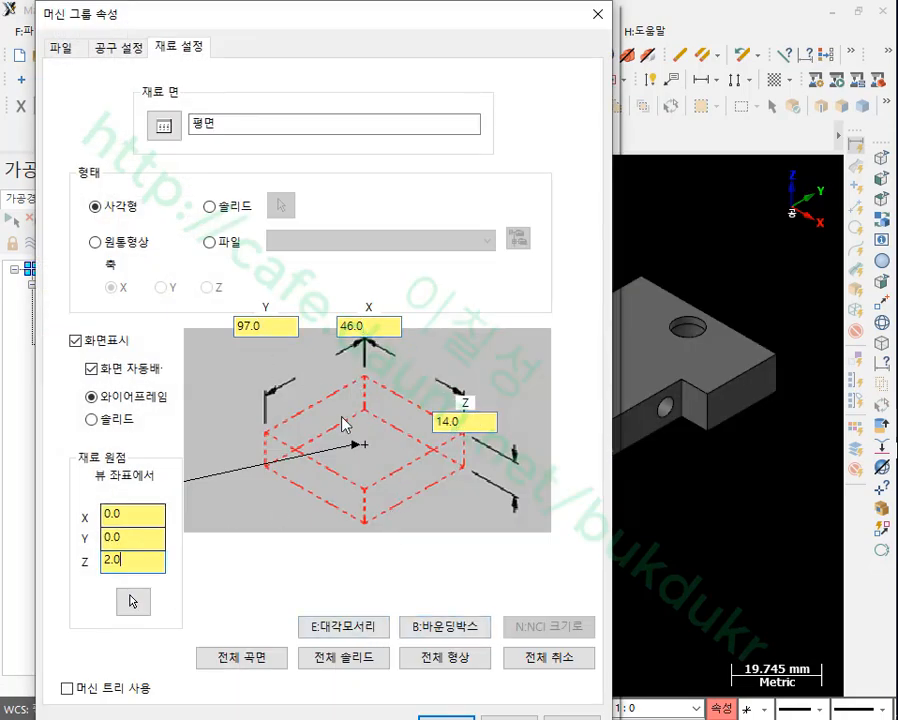
click(443, 716)
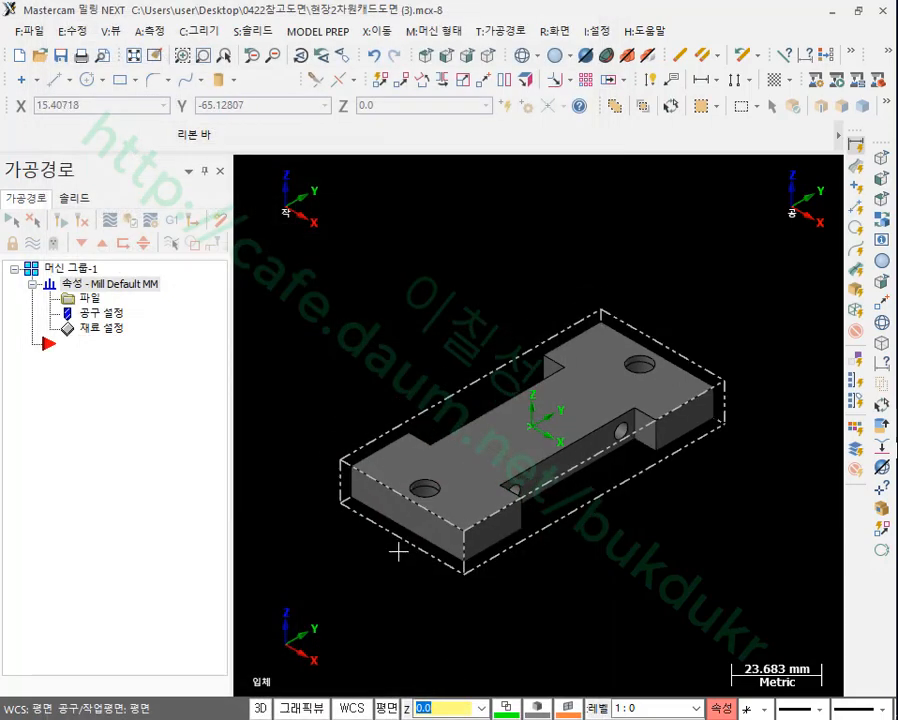
scroll(380, 520, up, 3)
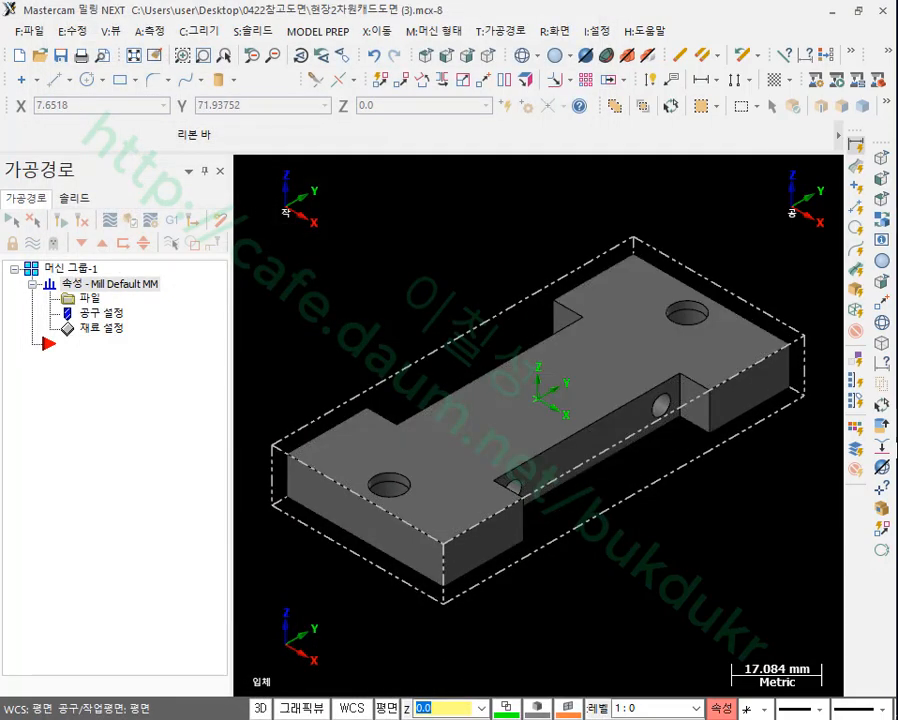
scroll(511, 478, down, 2)
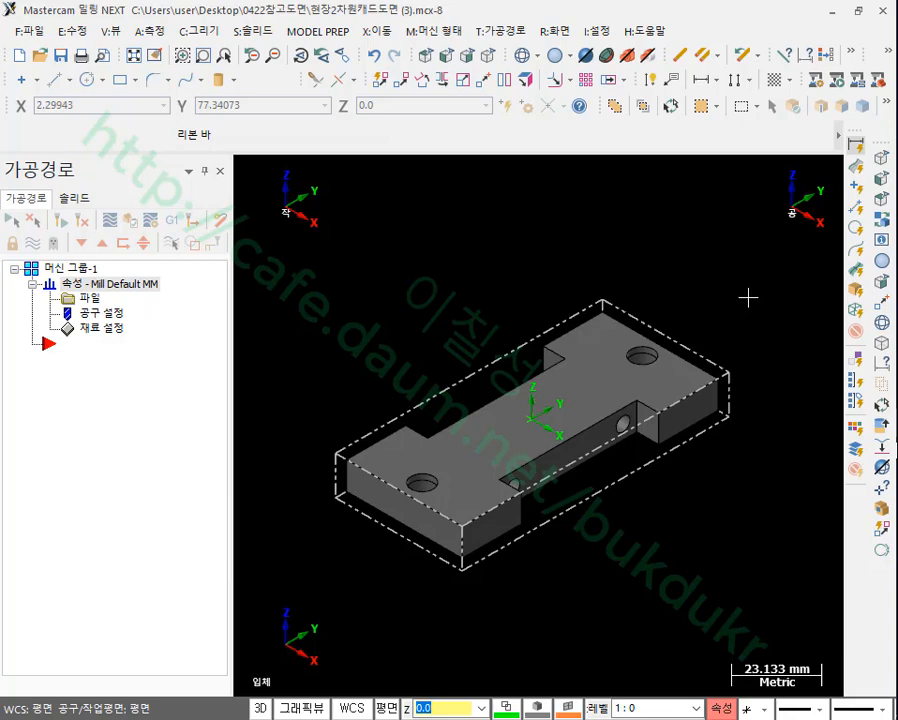
- Preview a 50 mm diameter circle beside the part in top view to compare its size with the stock, without placing it
click(301, 55)
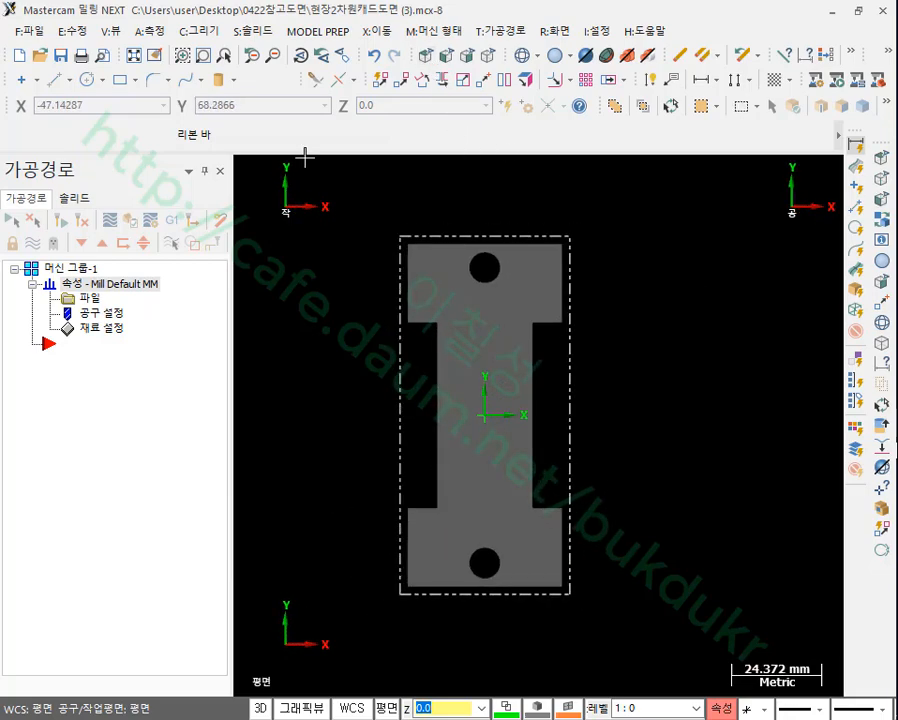
click(88, 80)
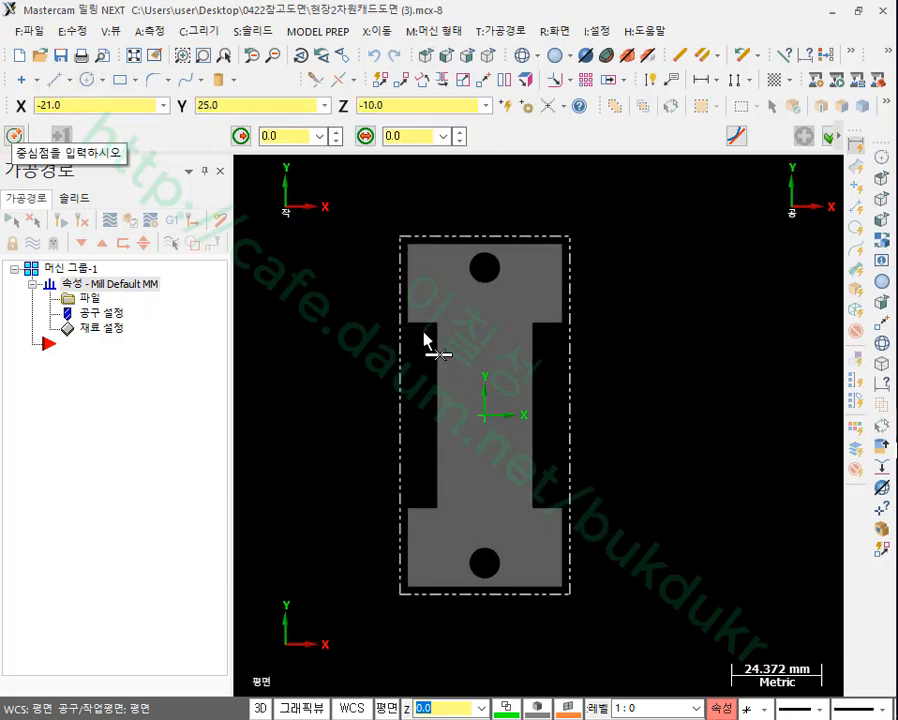
click(410, 136)
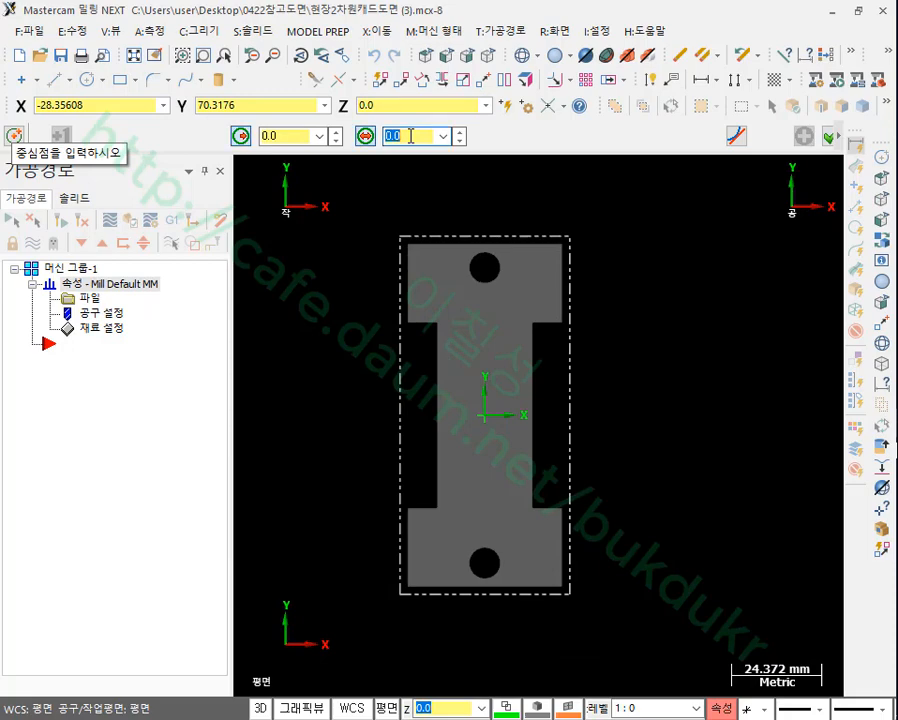
text(50)
key(Return)
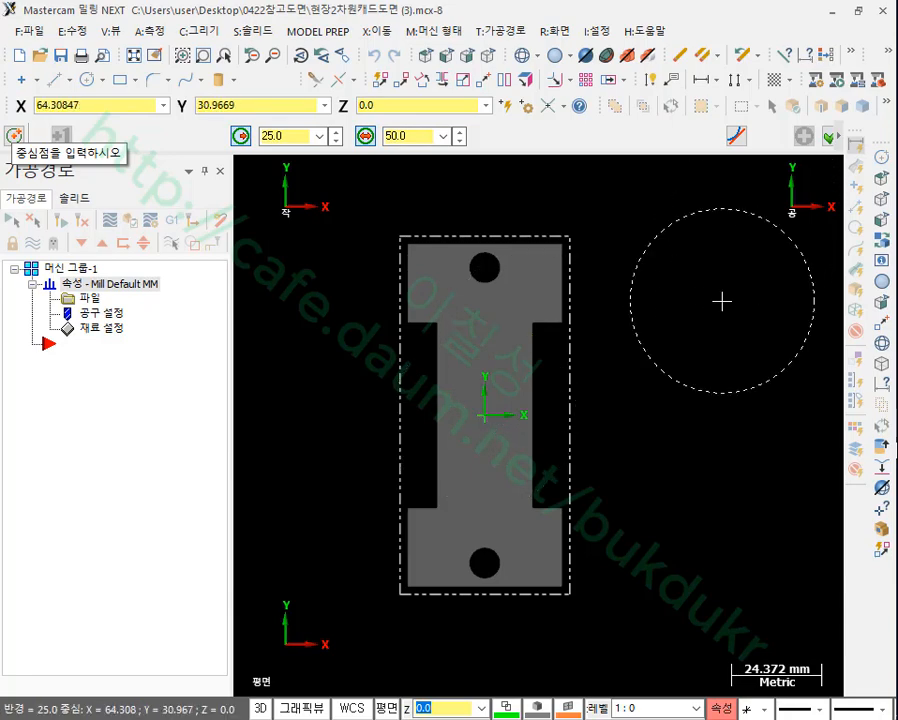
key(Escape)
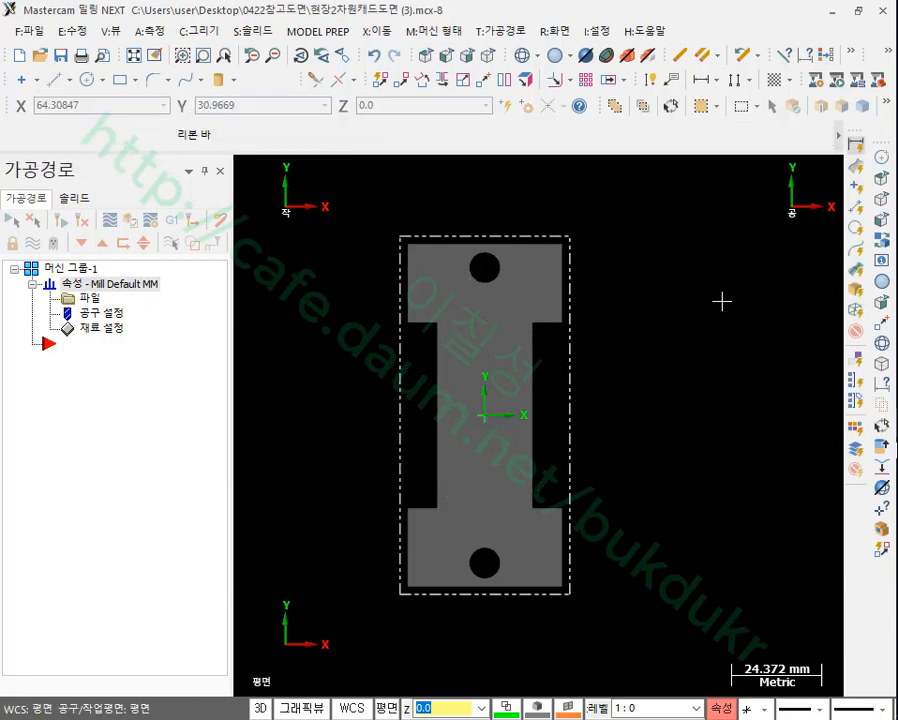
- Create a 2D facing toolpath that uses the defined stock instead of a selected chain, and show the part in isometric view
click(512, 33)
click(531, 116)
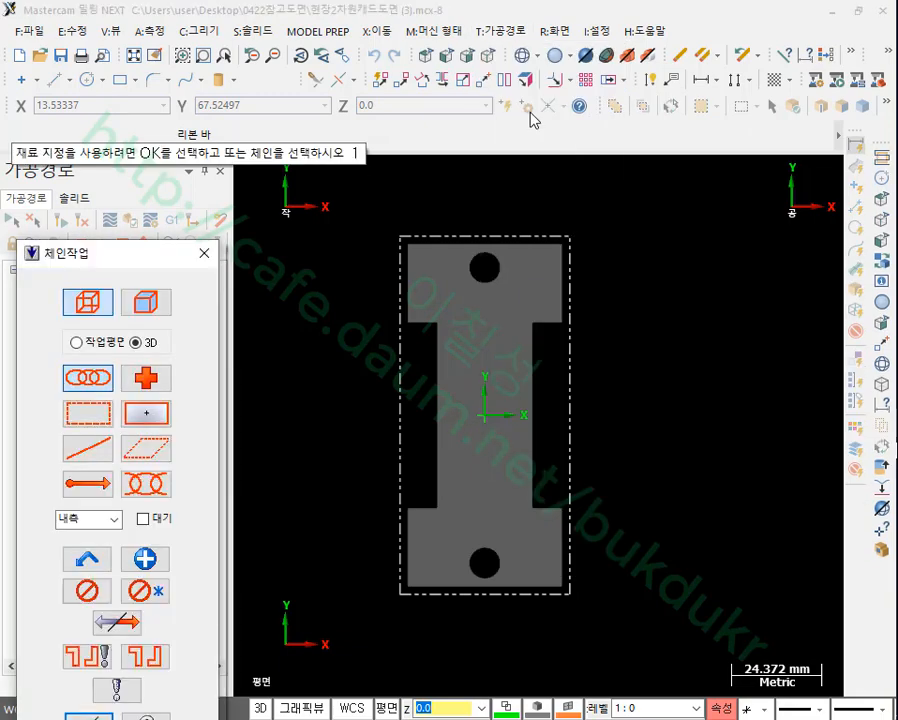
click(491, 57)
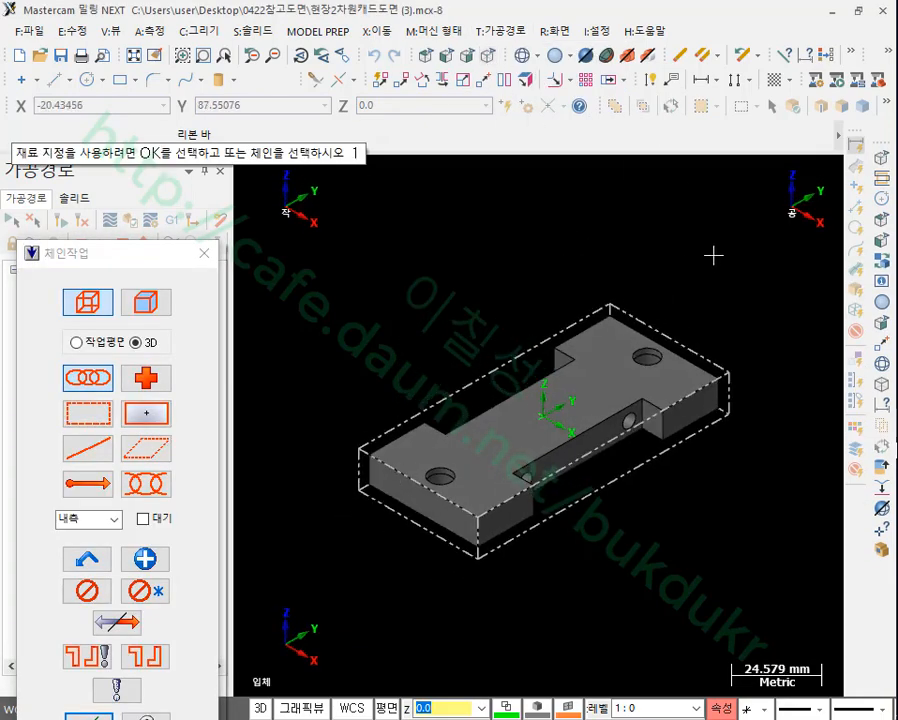
drag(285, 154, 661, 138)
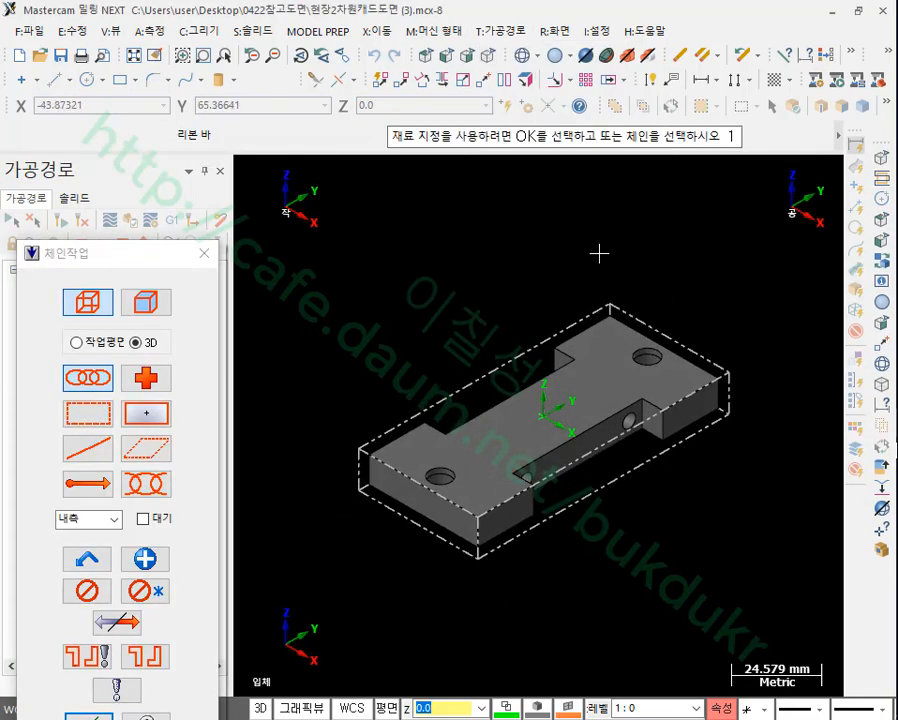
drag(140, 256, 187, 51)
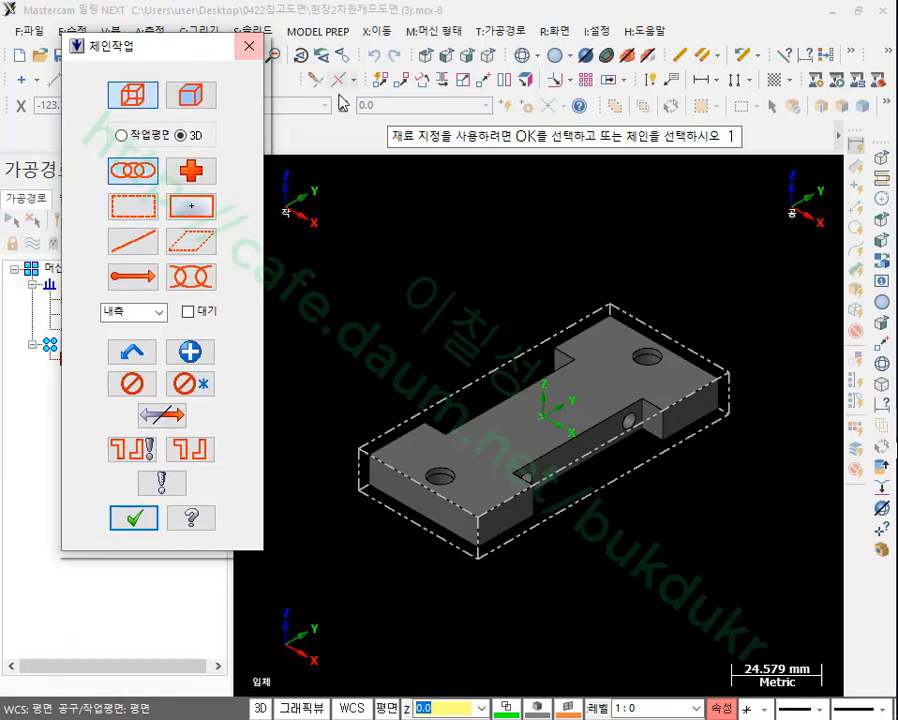
click(134, 517)
- Assign the 50 FACE MILL from the Mill_mm tool library to the facing toolpath
click(58, 103)
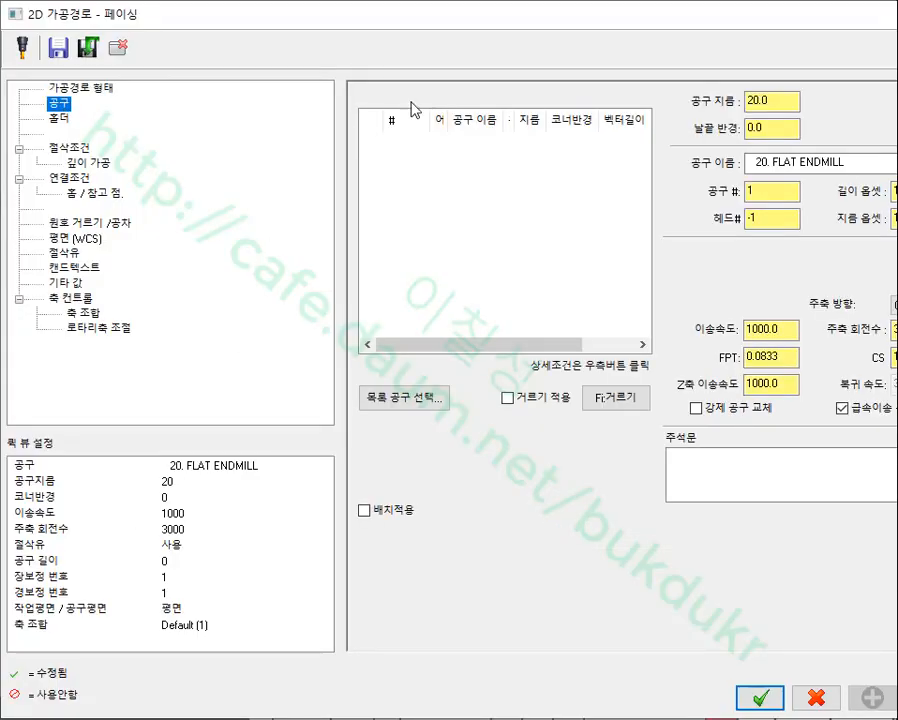
click(402, 395)
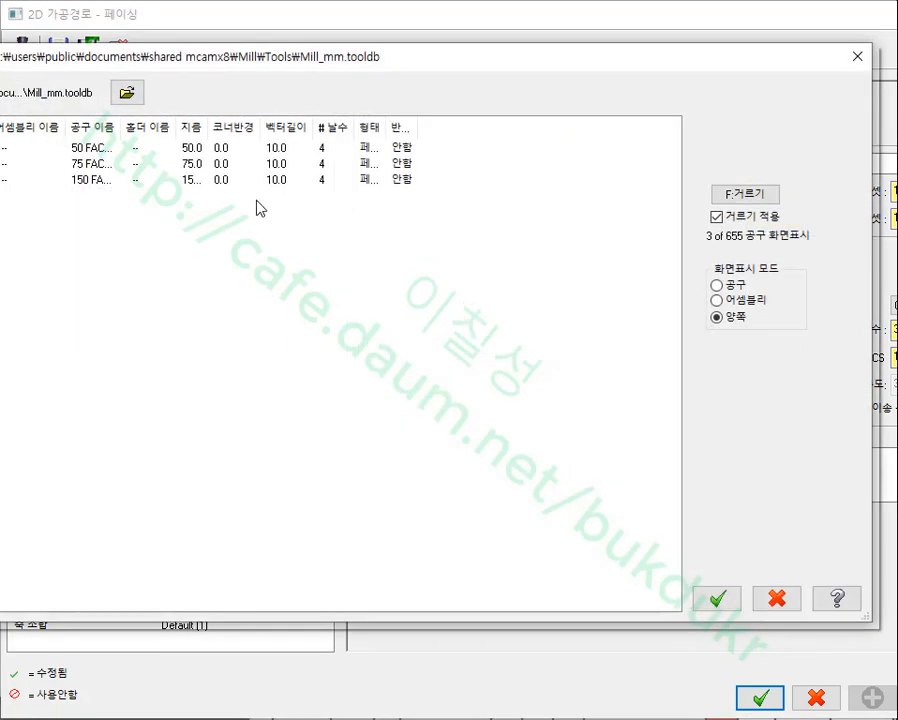
click(80, 149)
double_click(82, 150)
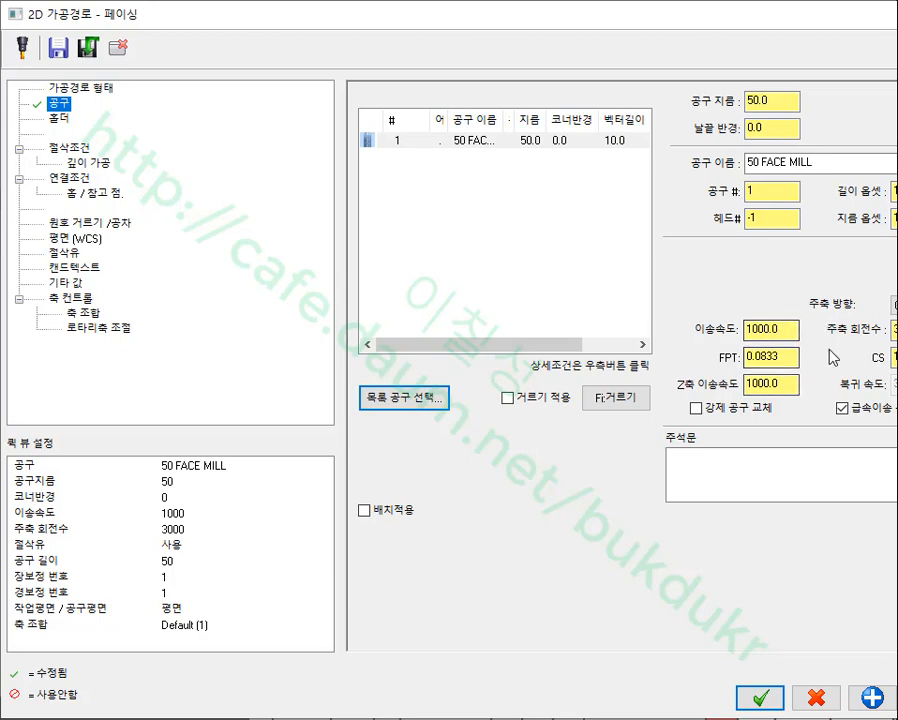
- Set the facing cut style to one pass with automatic angle and a floor stock allowance of 0
click(72, 148)
click(535, 124)
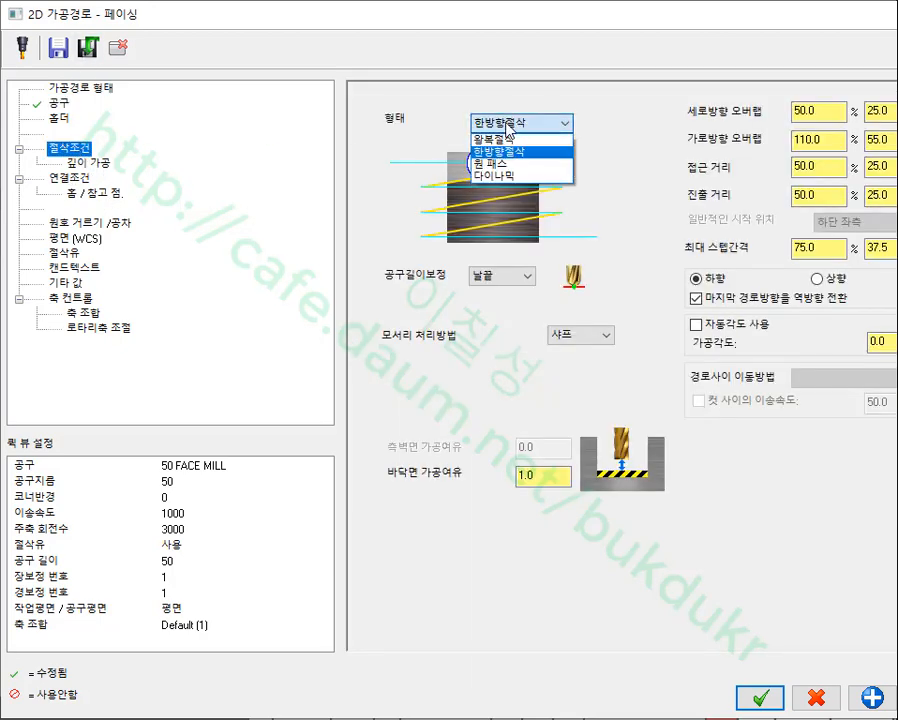
click(503, 165)
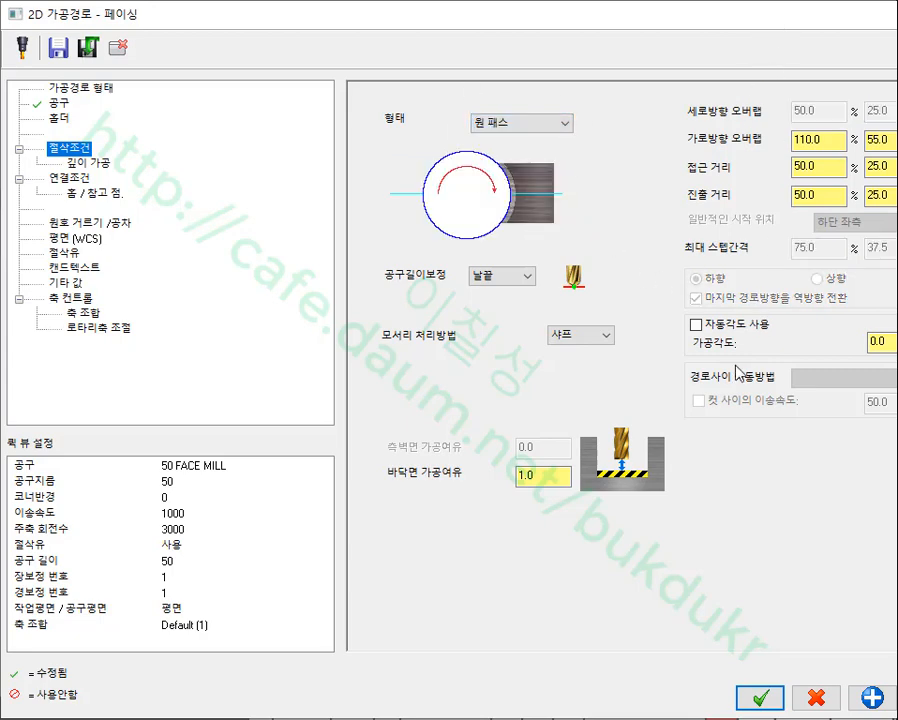
click(696, 325)
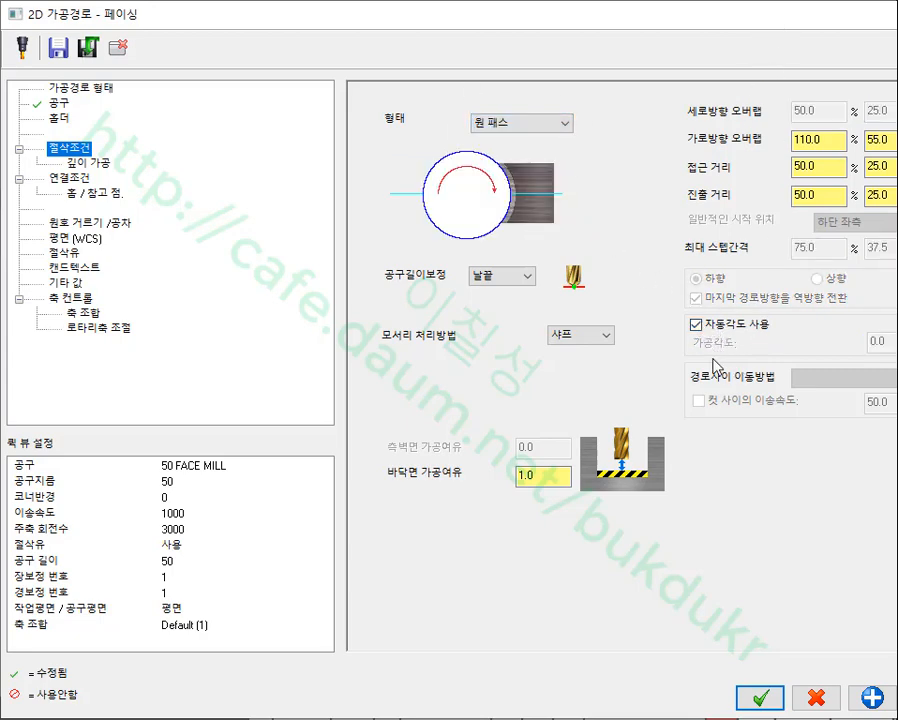
drag(564, 476, 493, 490)
text(0)
- Set the overlap in the second cutting direction (가로방향 오버랩) to 60 percent
drag(775, 28, 506, 34)
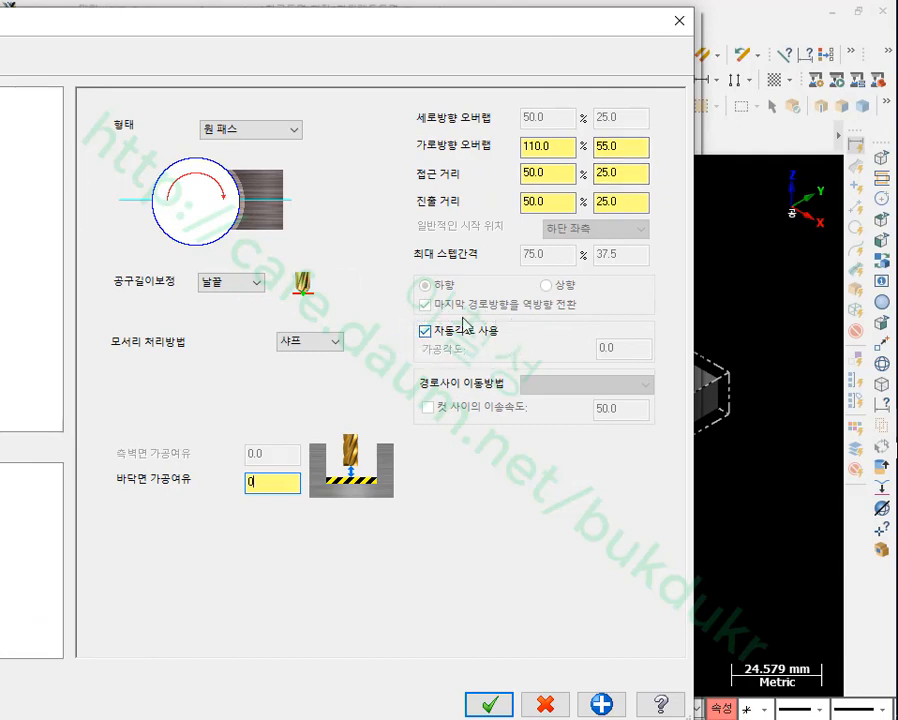
click(561, 149)
text(6)
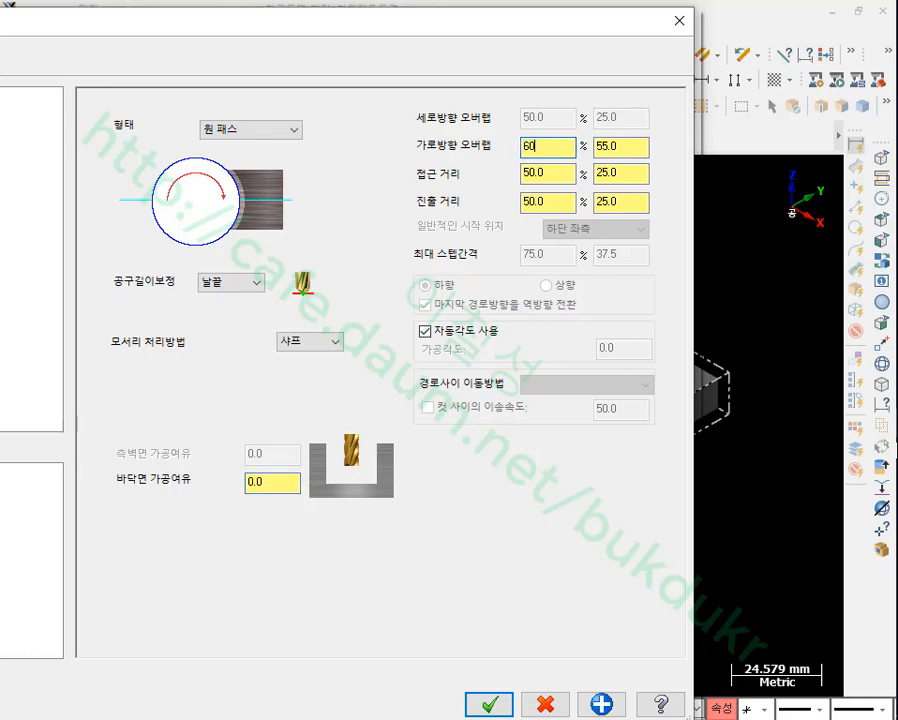
text(0)
click(562, 173)
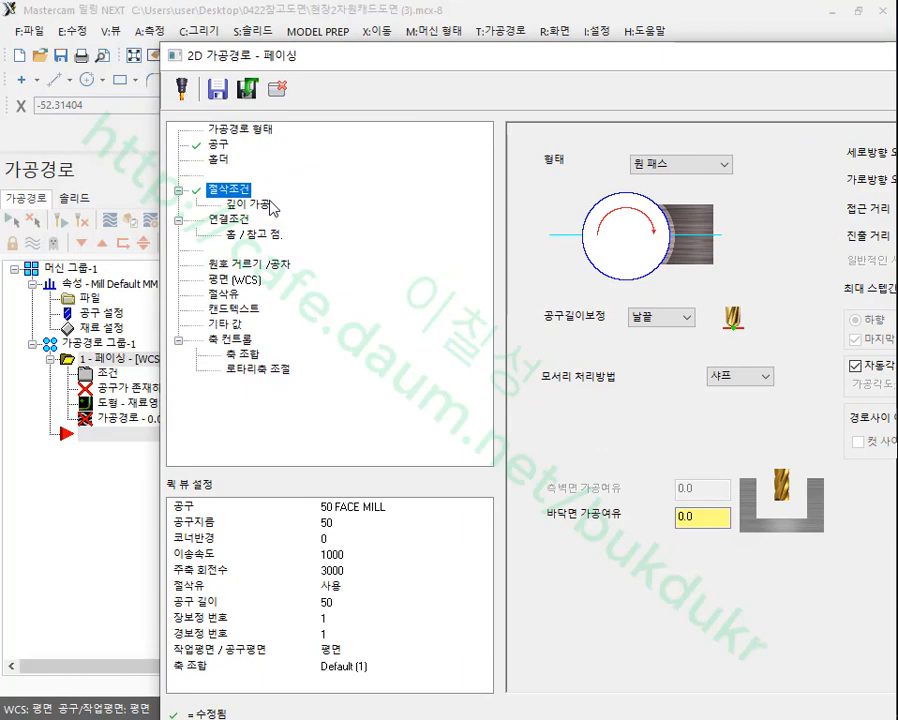
- Configure the depth cuts with a maximum rough step of 2.0, one finish cut of 0.3, and keep tool down enabled
click(262, 205)
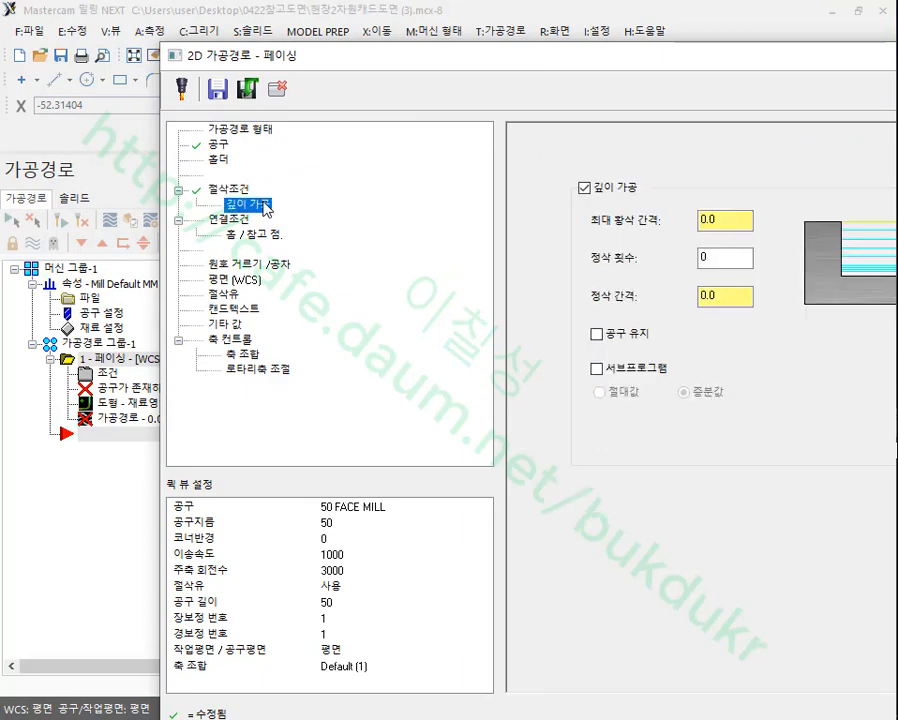
drag(583, 62, 420, 46)
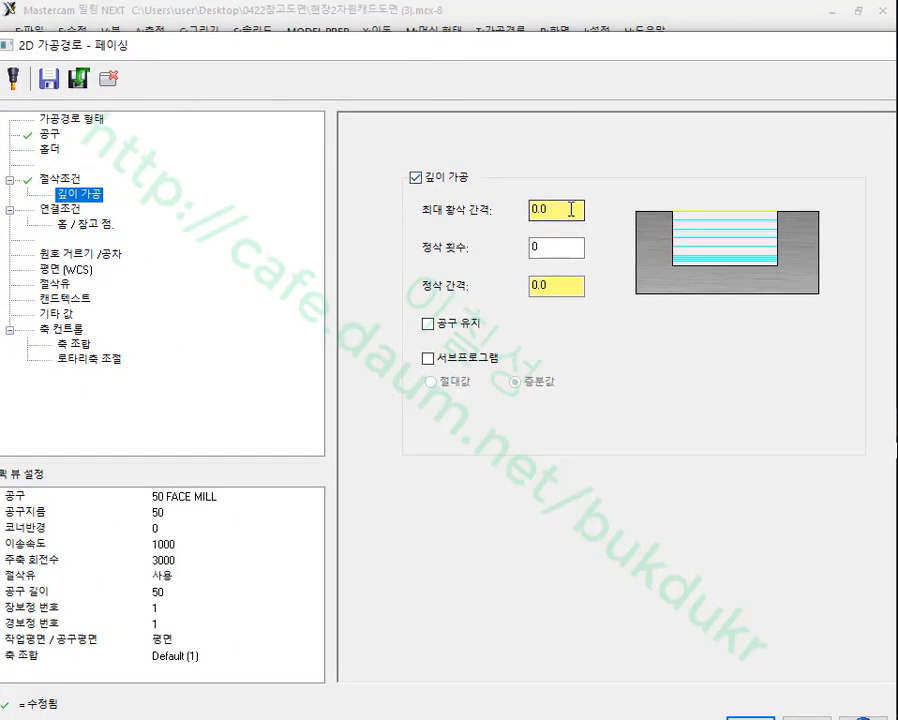
drag(571, 208, 462, 220)
text(2)
key(Tab)
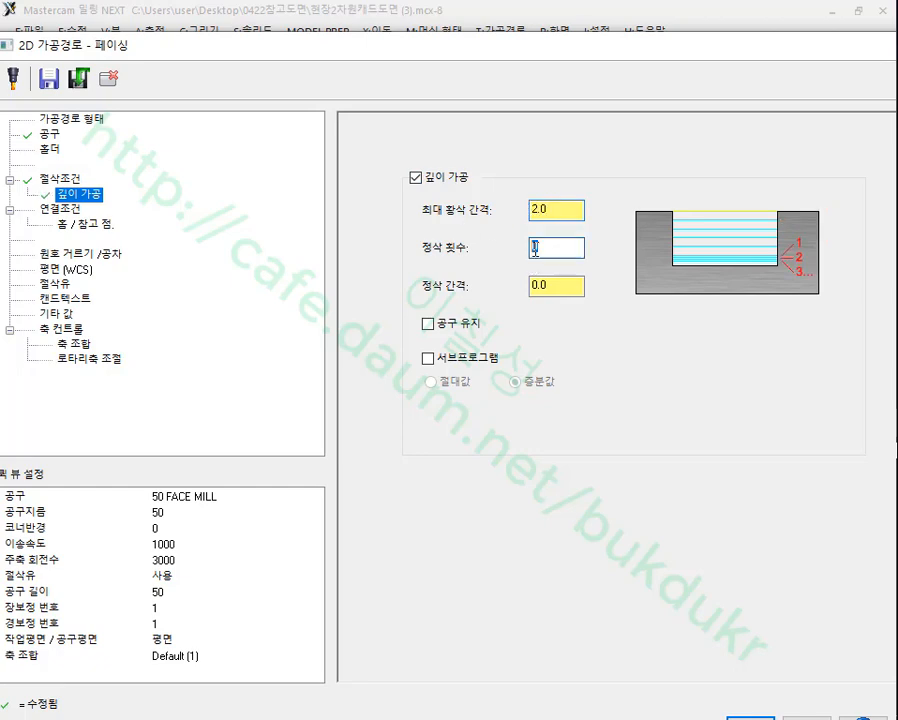
text(1)
drag(557, 283, 476, 296)
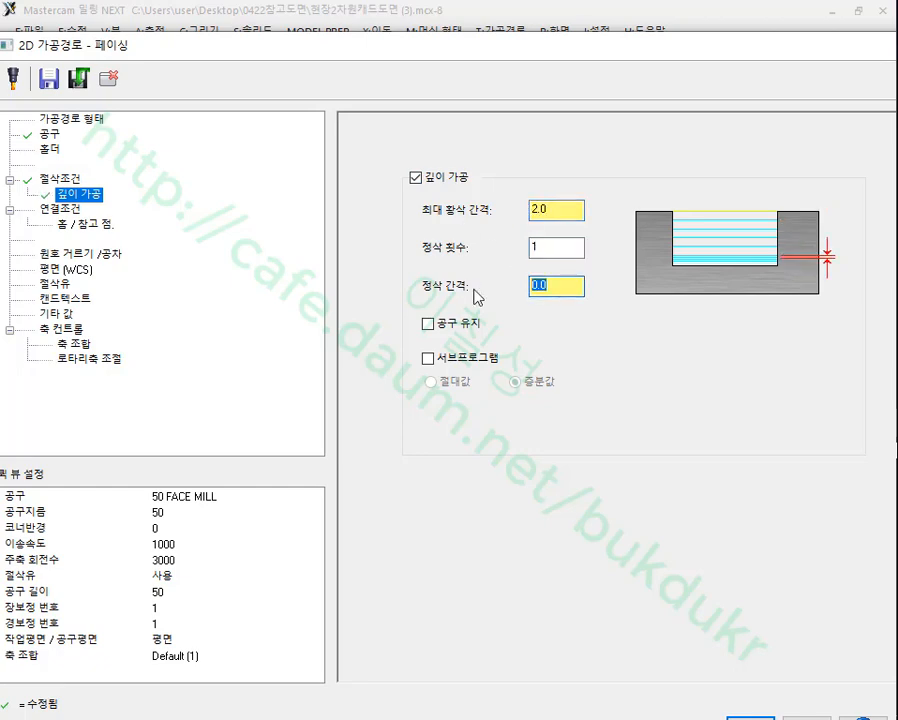
text(0)
click(430, 325)
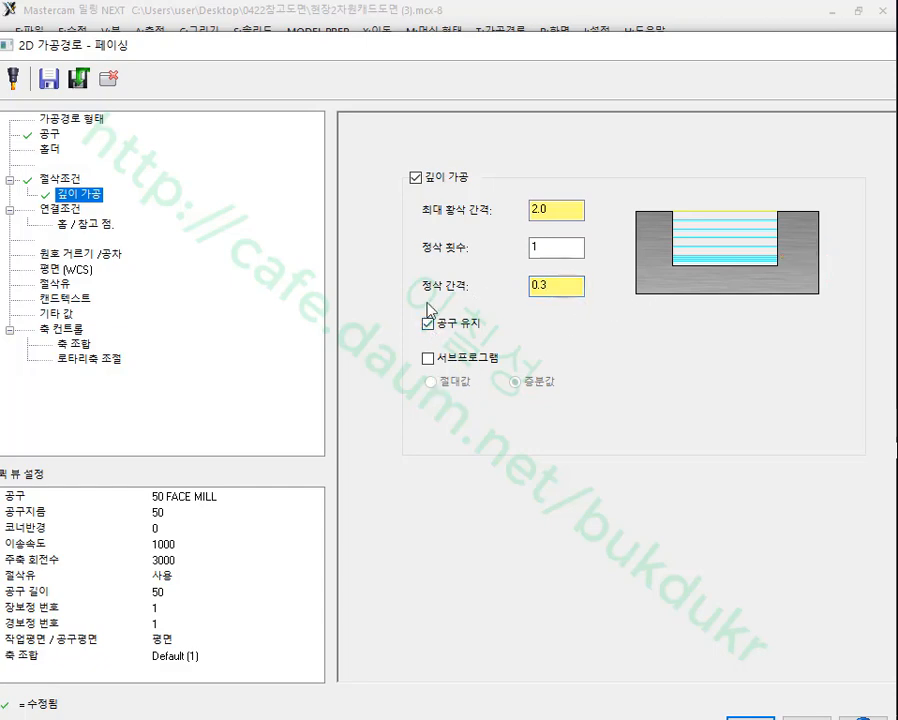
- Set the facing depth to absolute 0.0 in the linking parameters and generate the toolpath
click(70, 210)
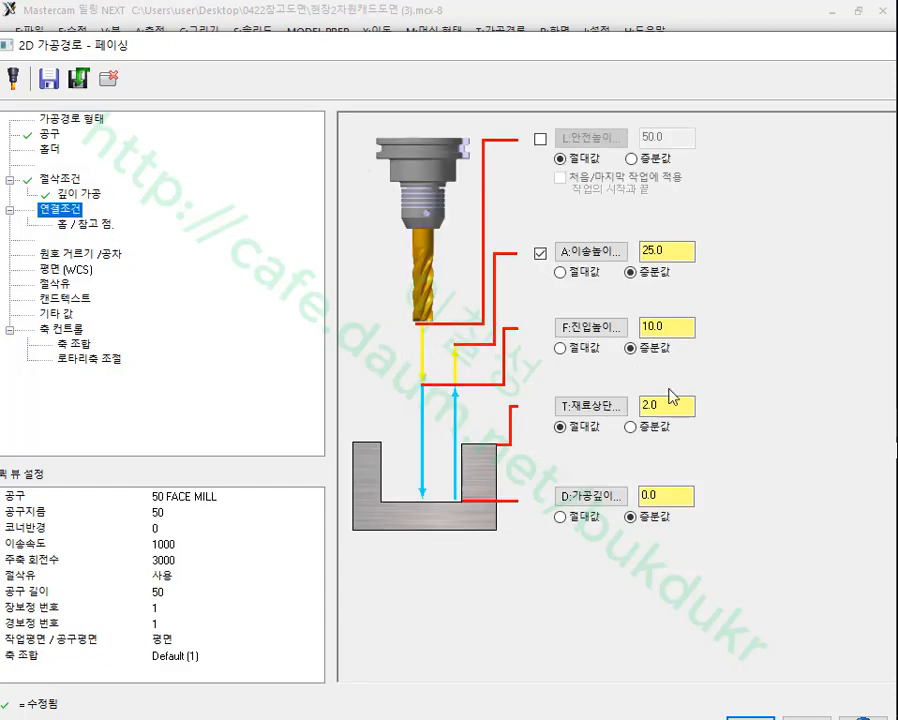
click(560, 517)
click(675, 497)
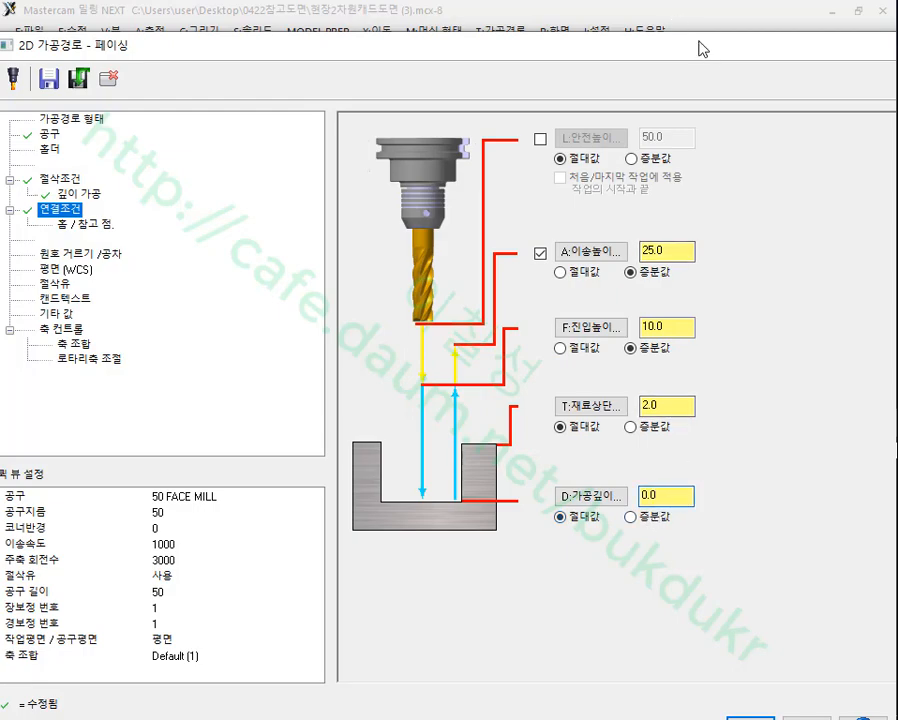
drag(715, 52, 551, 43)
click(581, 701)
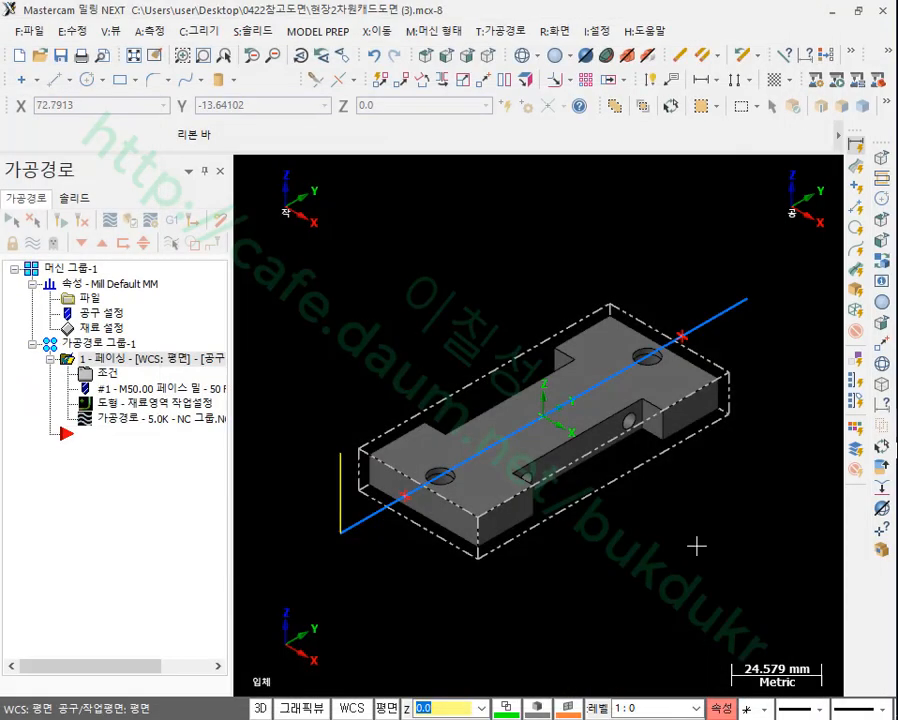
- Backplot the facing toolpath and play its stock-removal verification in Mastercam Simulator
click(109, 422)
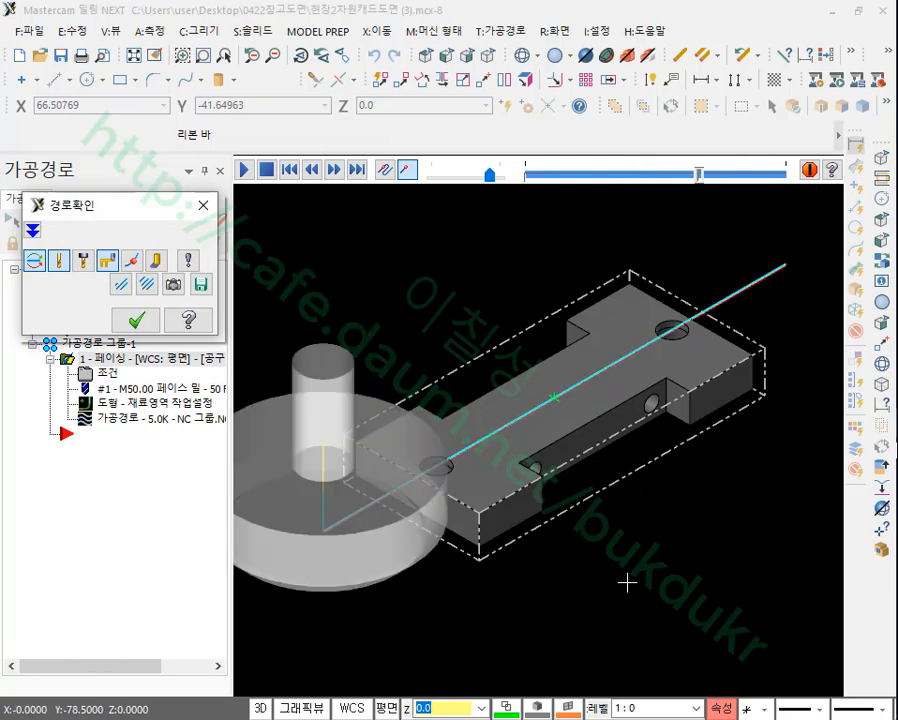
click(136, 319)
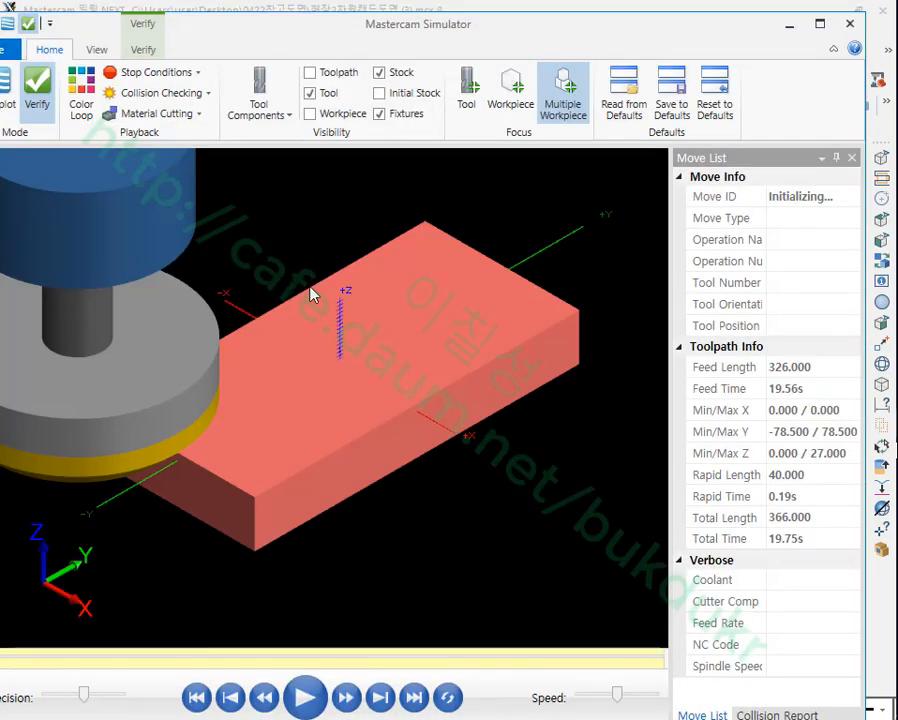
click(330, 690)
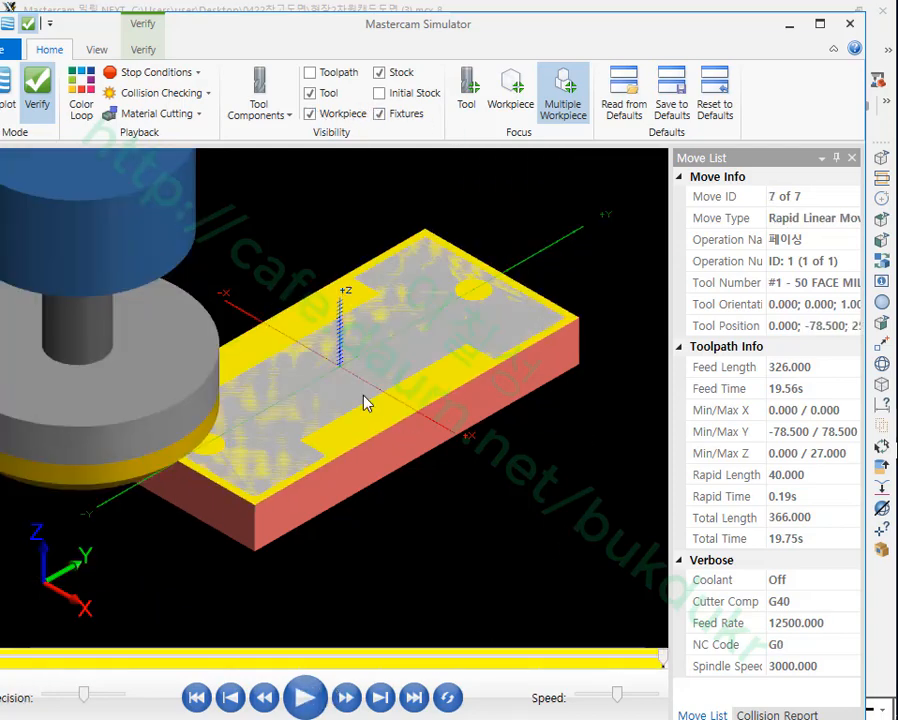
- Inspect the faced top surface of the simulated stock up close and close the simulator
scroll(387, 391, up, 2)
mouse_move(387, 391)
middle_down()
mouse_move(352, 361)
mouse_move(337, 379)
mouse_move(346, 398)
mouse_move(379, 391)
mouse_move(363, 383)
mouse_move(377, 388)
middle_up()
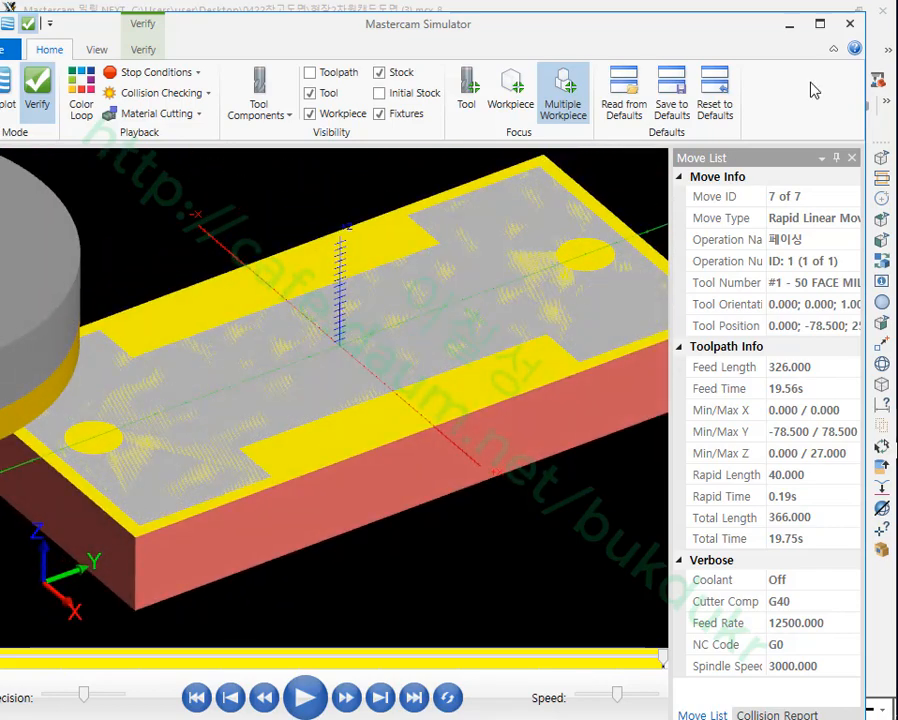
click(851, 27)
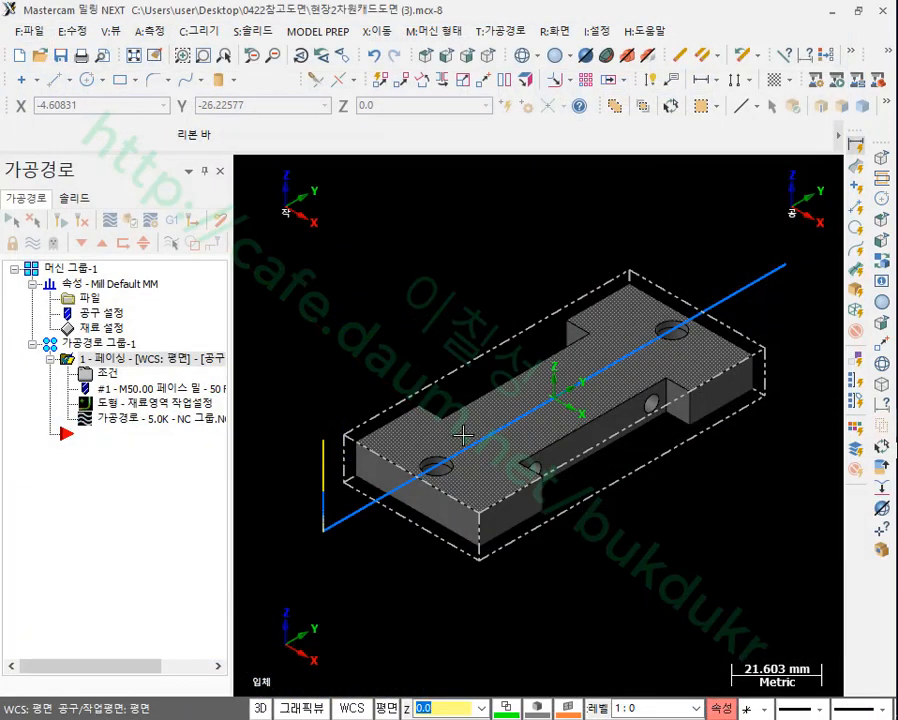
- Start a contour (윤곽) toolpath and chain the outer boundary of the solid's top face using solid selection
scroll(462, 434, up, 2)
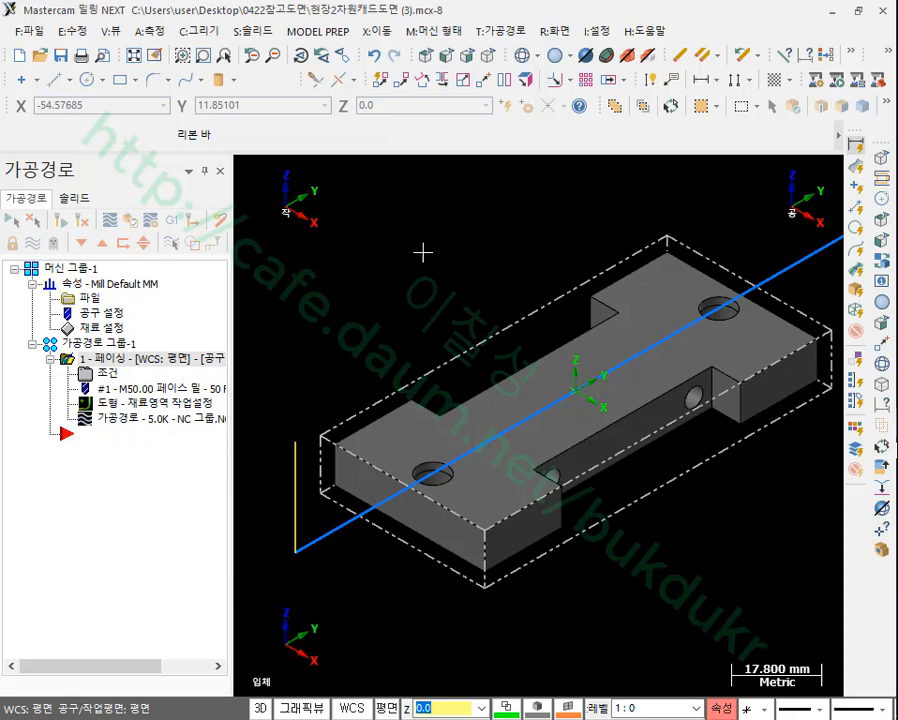
click(501, 32)
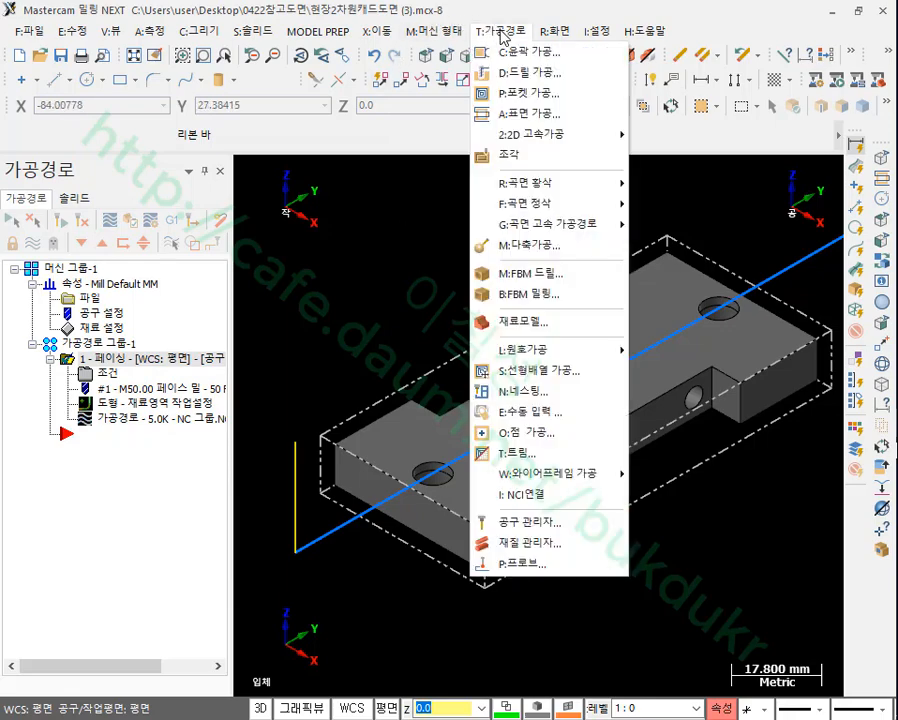
click(530, 51)
click(193, 95)
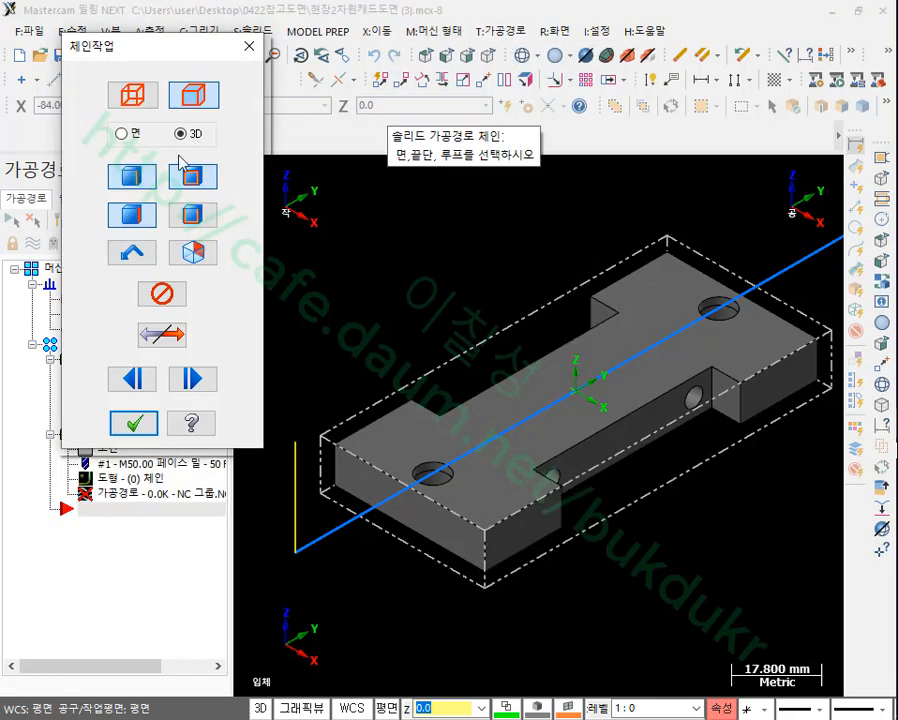
click(341, 440)
click(88, 265)
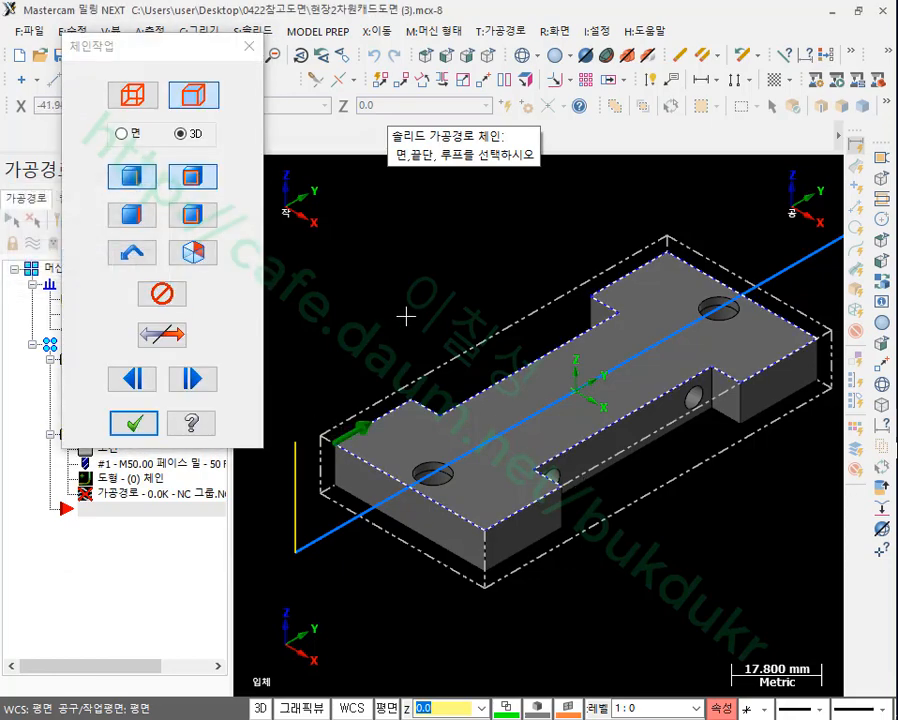
click(132, 421)
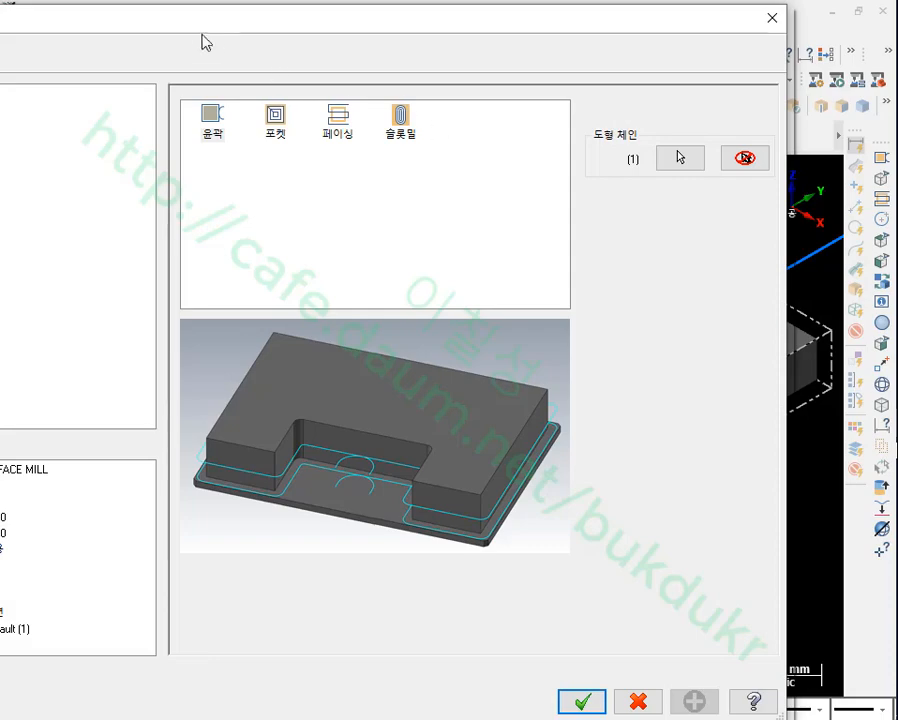
- Open the tool filter of the Mill_mm.tooldb library from the contour toolpath's tool settings
drag(200, 28, 486, 24)
click(183, 103)
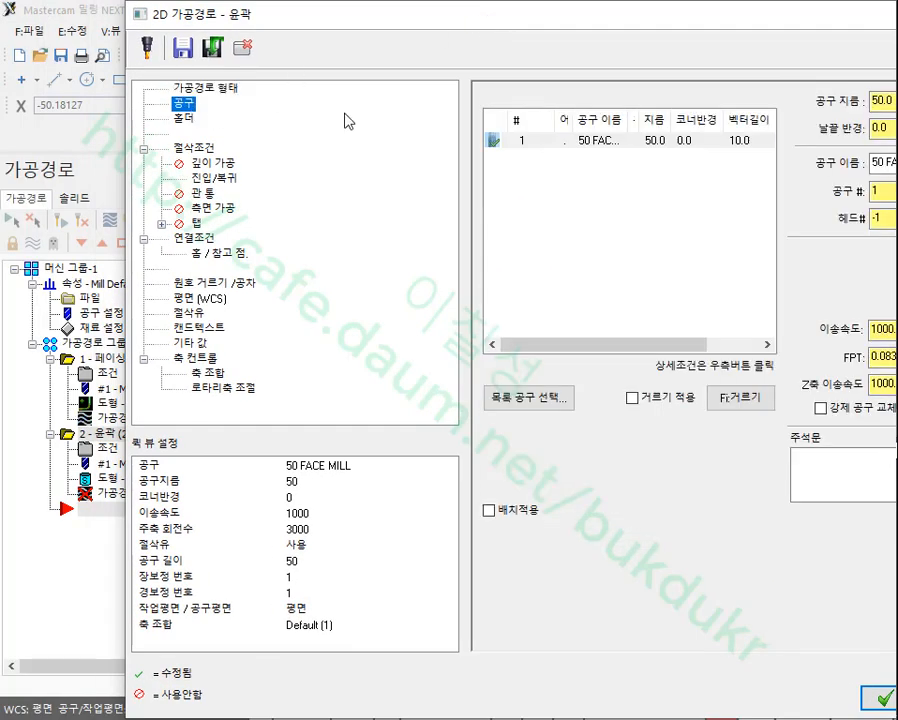
click(553, 395)
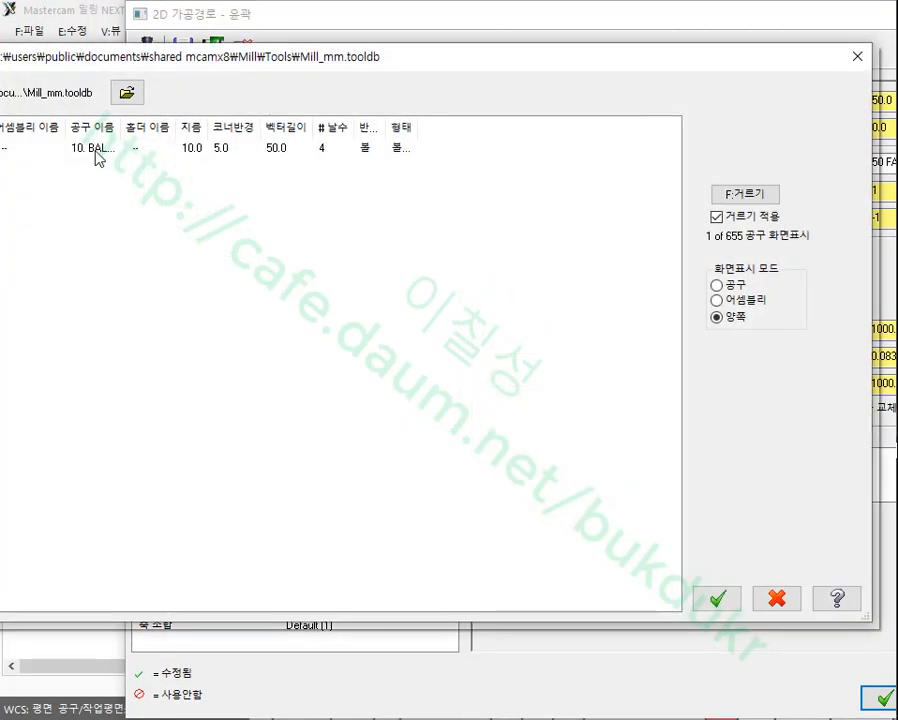
click(745, 194)
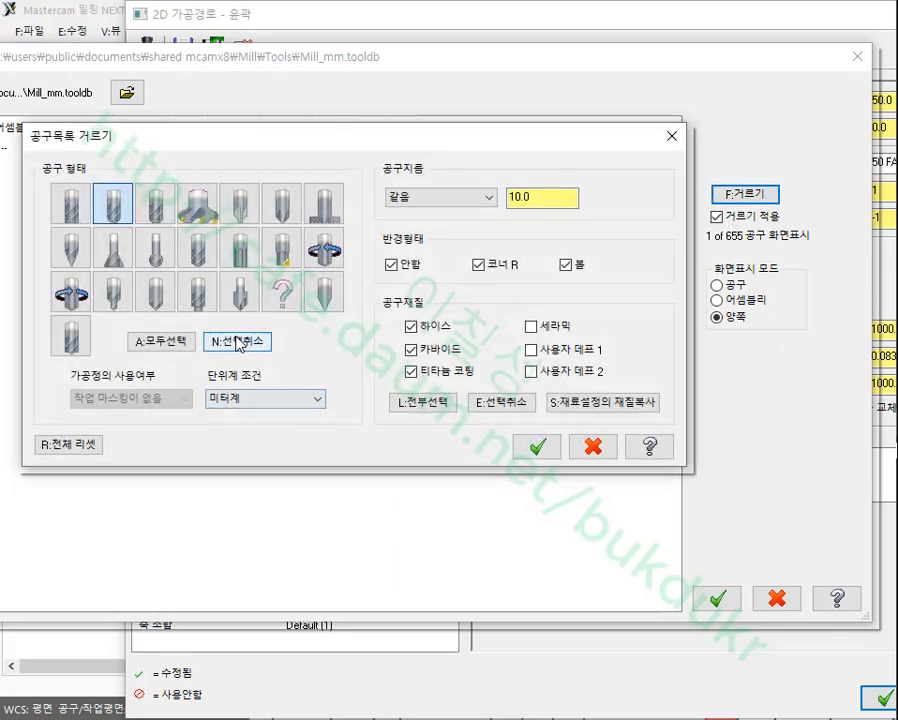
- Clear the tool type selection in the tool library filter and choose the 10 mm flat end mill for the contour toolpath
click(230, 341)
click(538, 447)
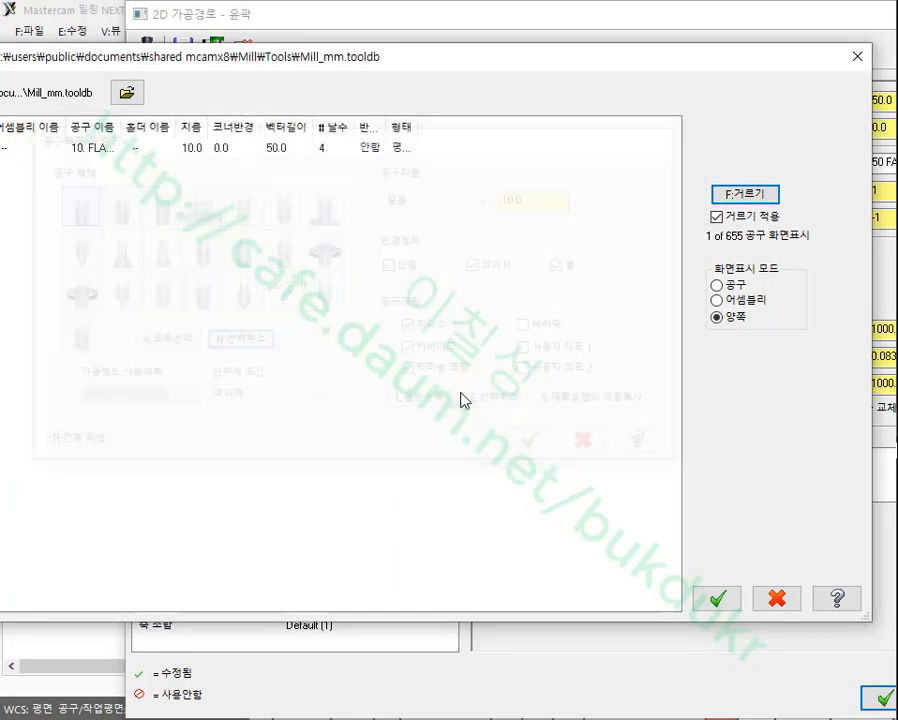
double_click(102, 150)
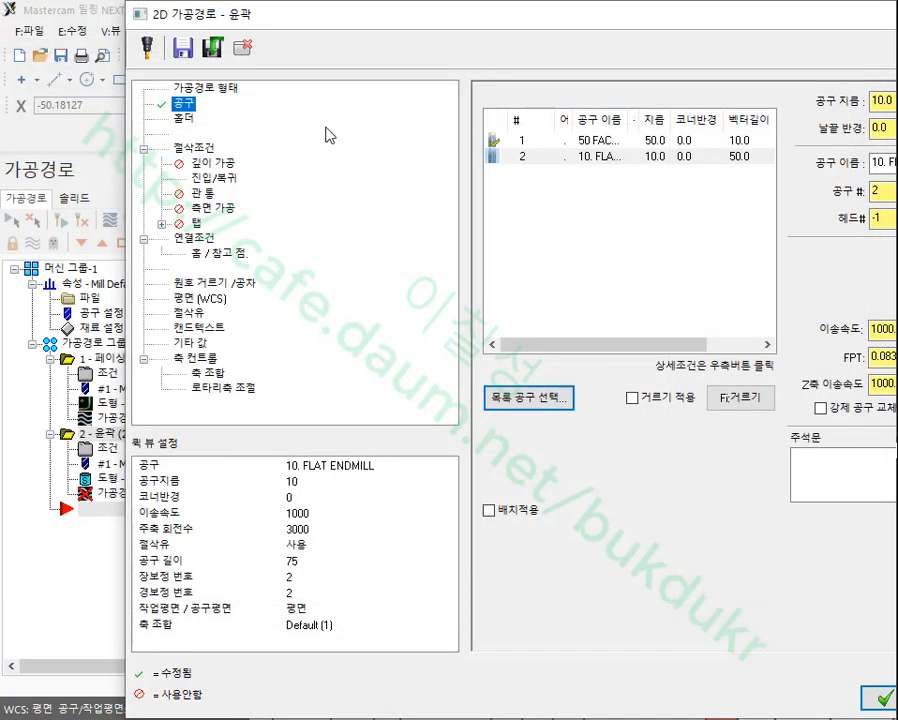
- Review the contour's cut parameters, including the wall and floor stock allowances, and its lead-in and lead-out settings
click(210, 148)
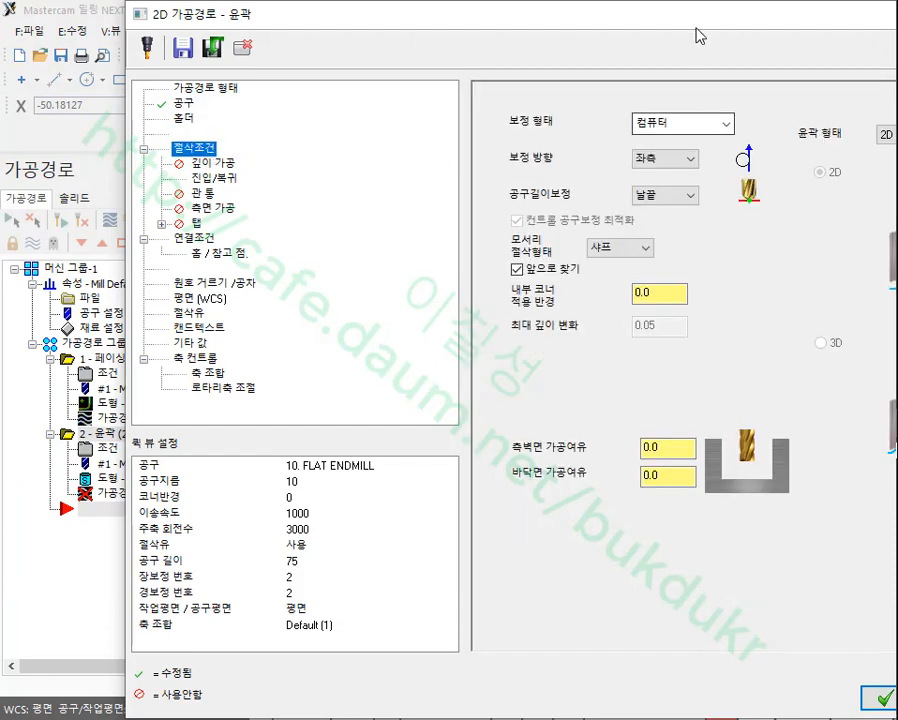
drag(754, 26, 564, 14)
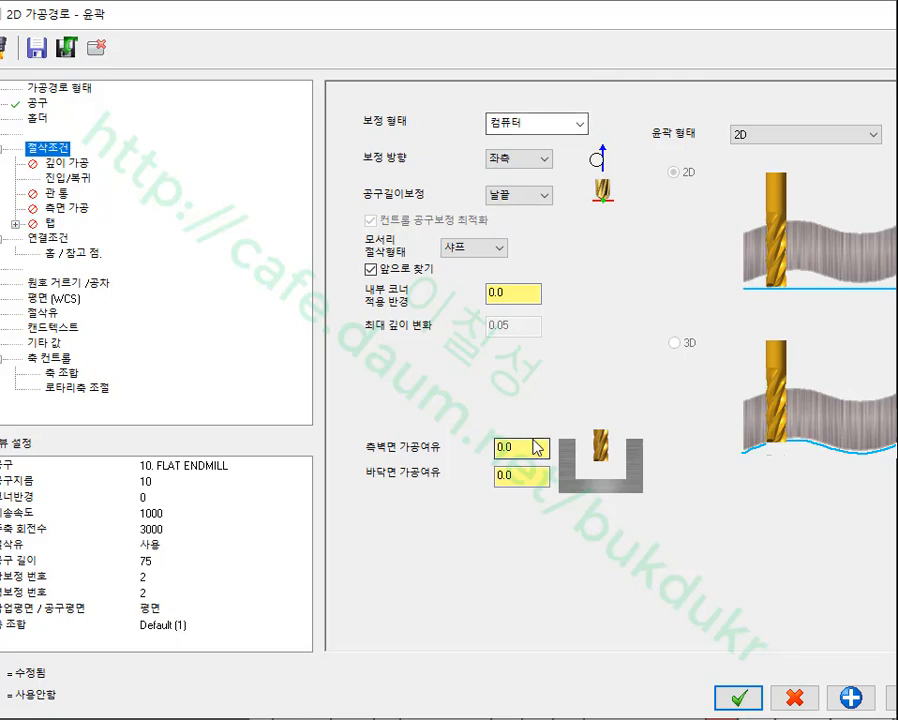
click(528, 477)
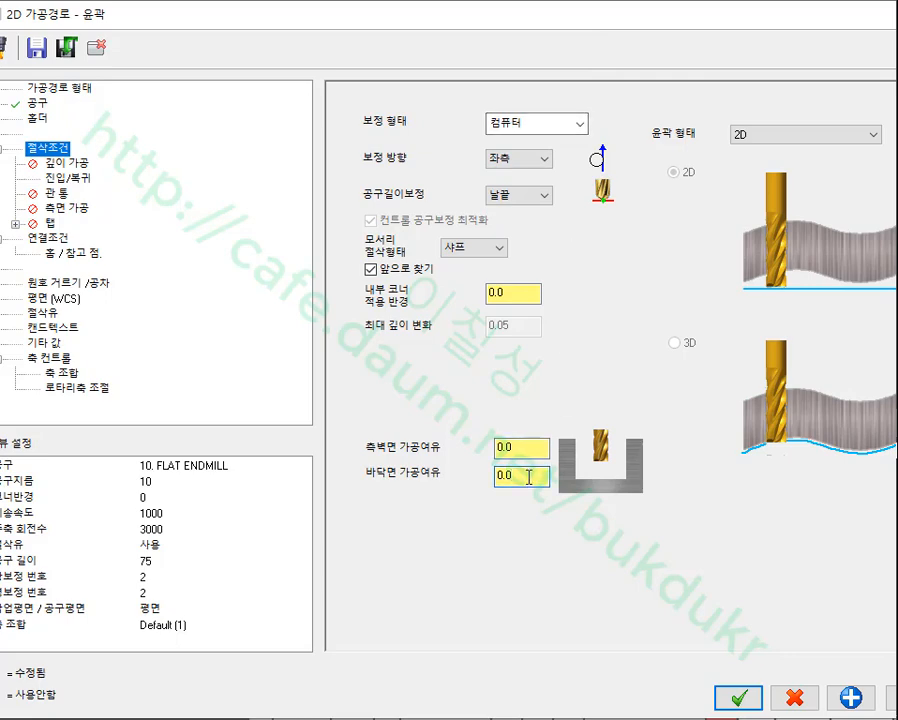
click(78, 180)
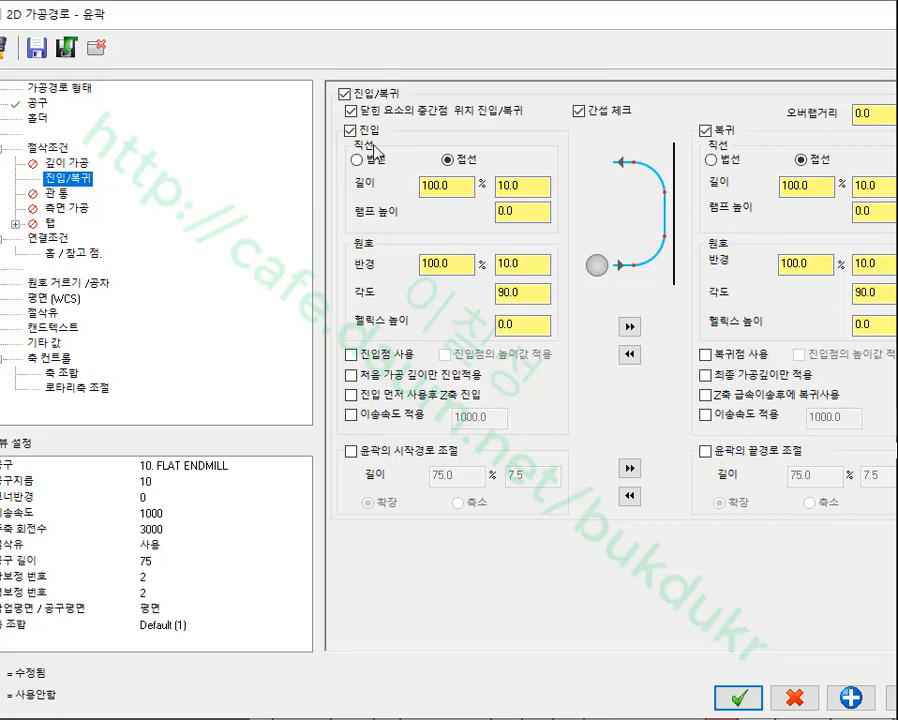
click(530, 186)
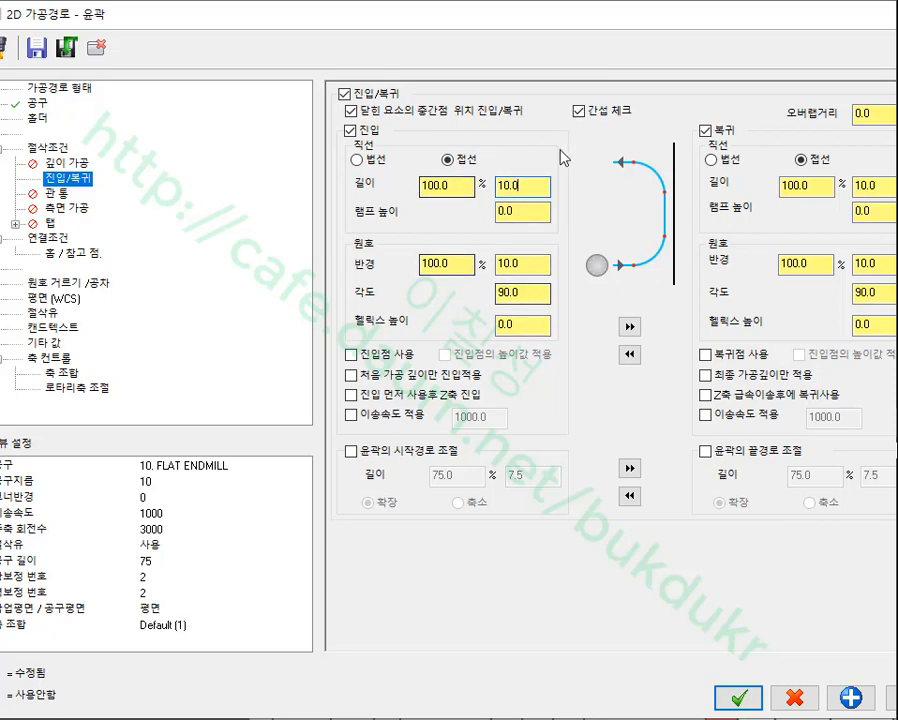
- Enable side multi-passes for the contour with one roughing pass and one finishing pass at 0.5 spacing
click(66, 208)
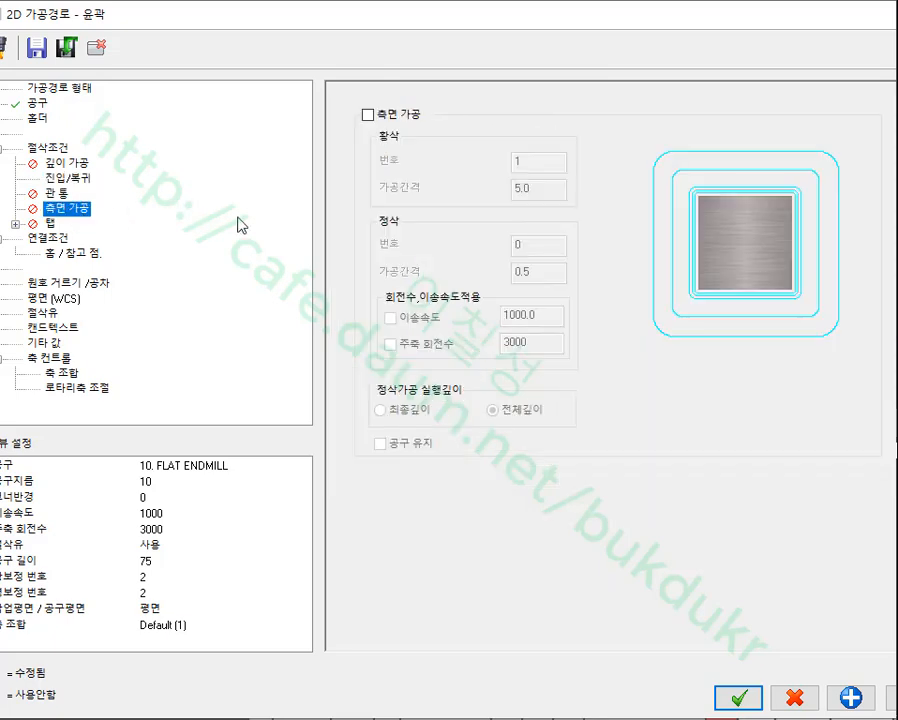
click(366, 116)
click(536, 160)
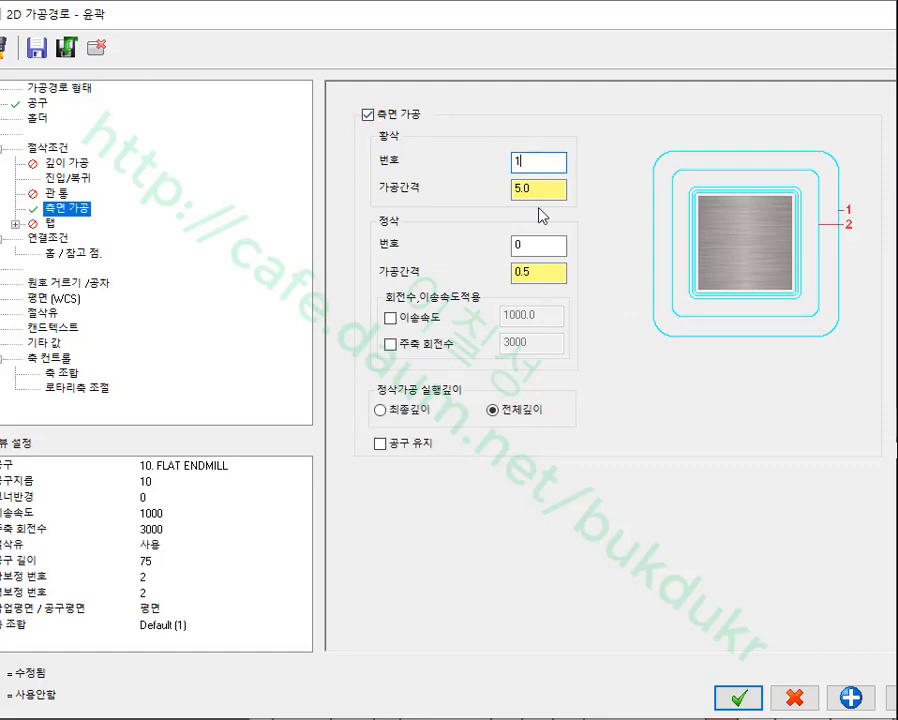
click(530, 246)
drag(530, 246, 488, 251)
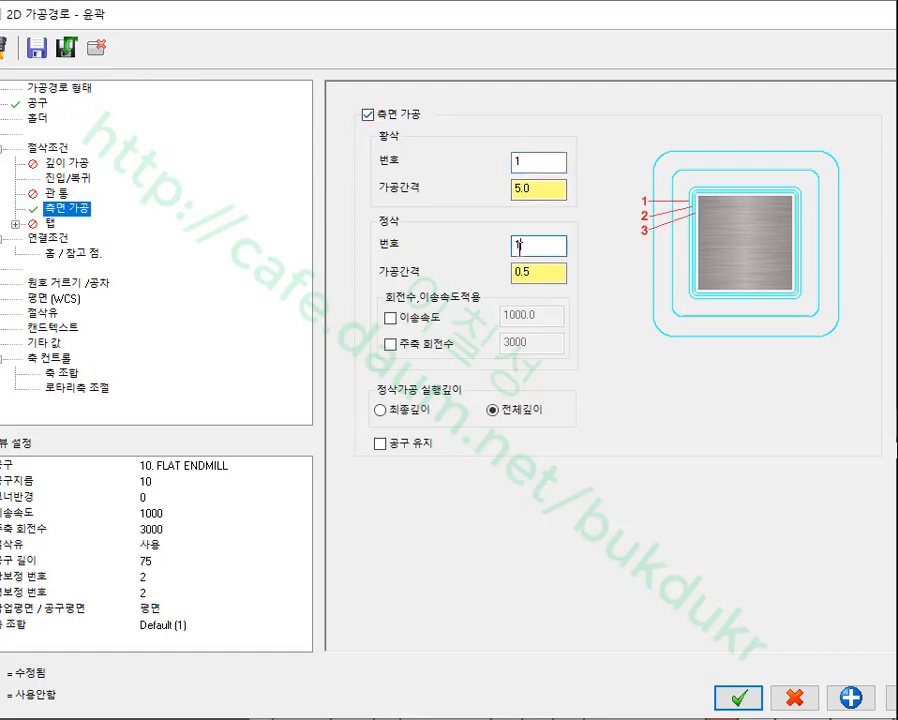
text(1)
click(536, 273)
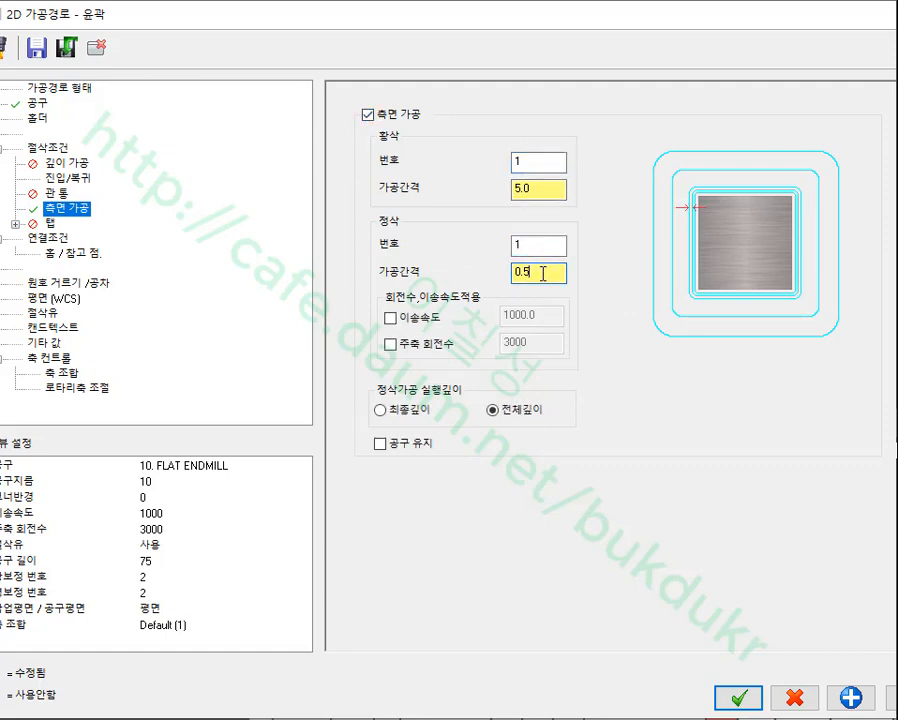
- Set the top of stock to 0 and the absolute depth to -10 from the part's lower corner, and generate the contour toolpath
click(50, 239)
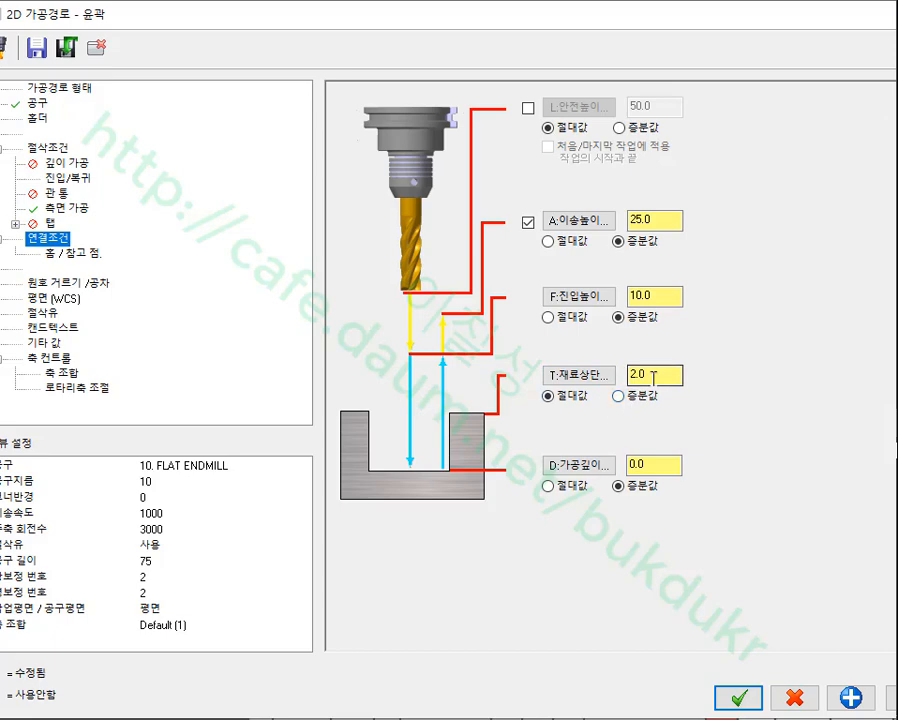
drag(654, 374, 619, 383)
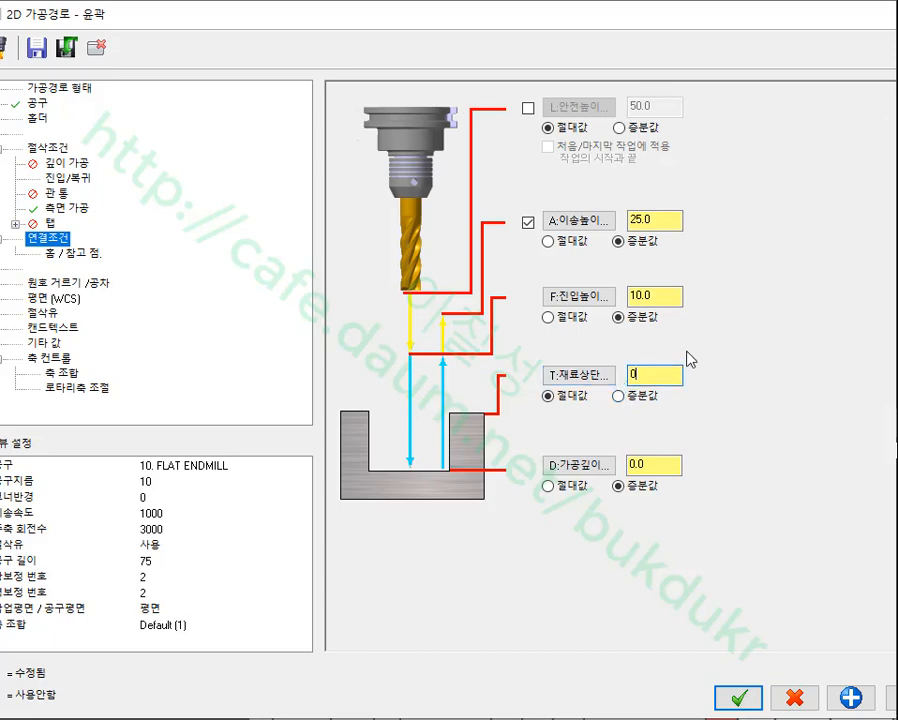
click(559, 486)
click(567, 472)
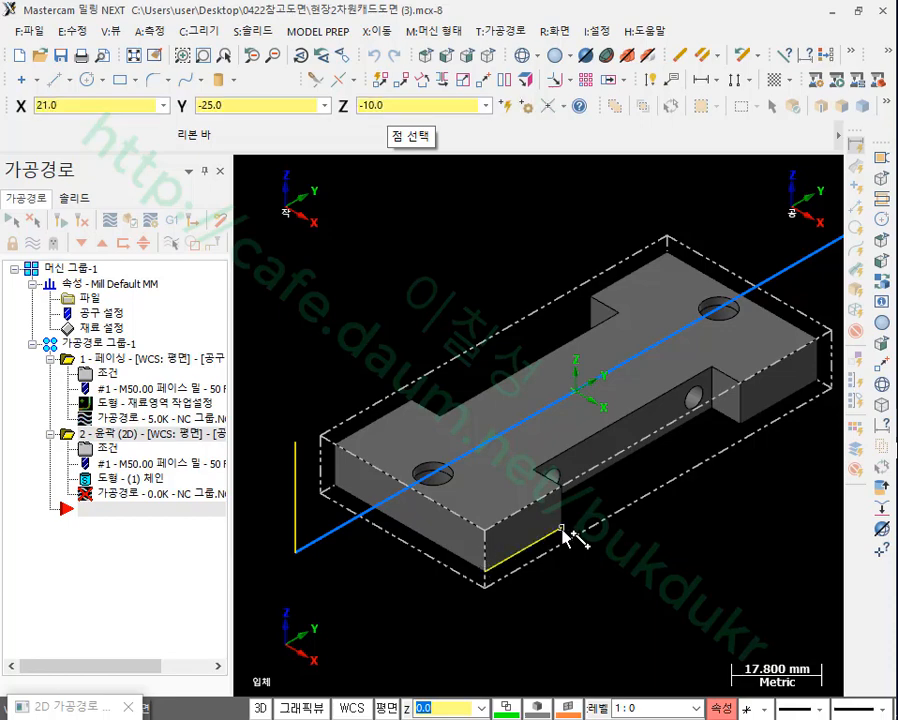
click(570, 532)
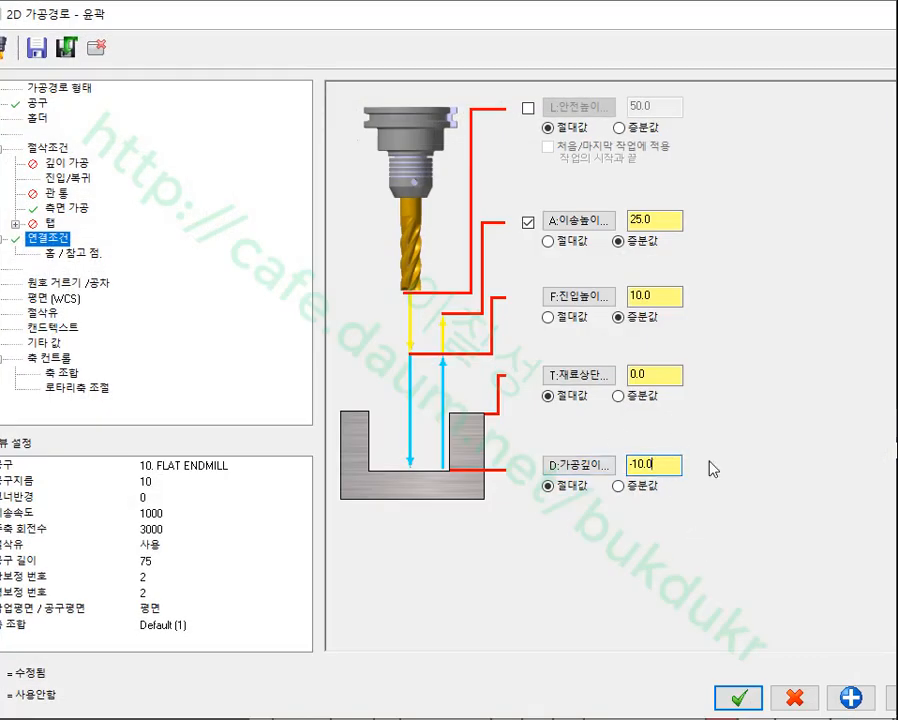
click(738, 697)
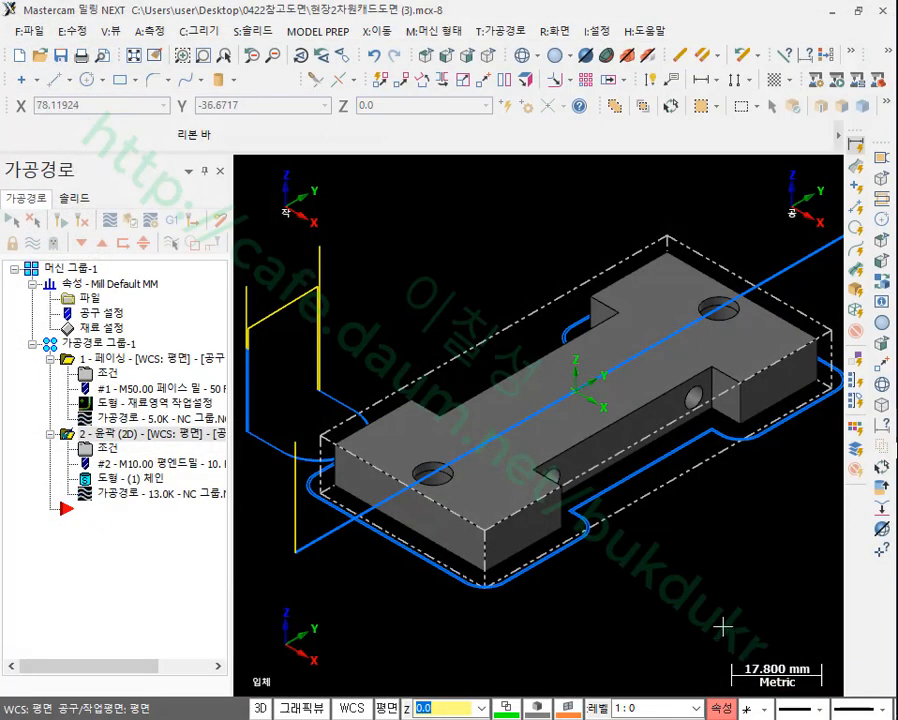
- Backplot the contour toolpath in the top view with quick verify enabled, advancing through to its end
click(429, 57)
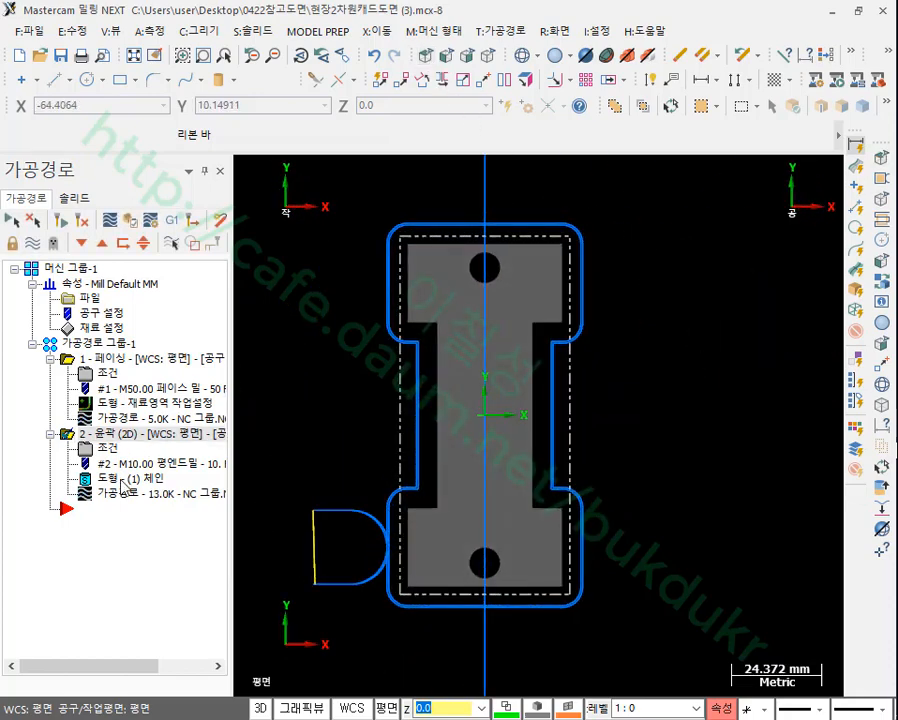
click(118, 494)
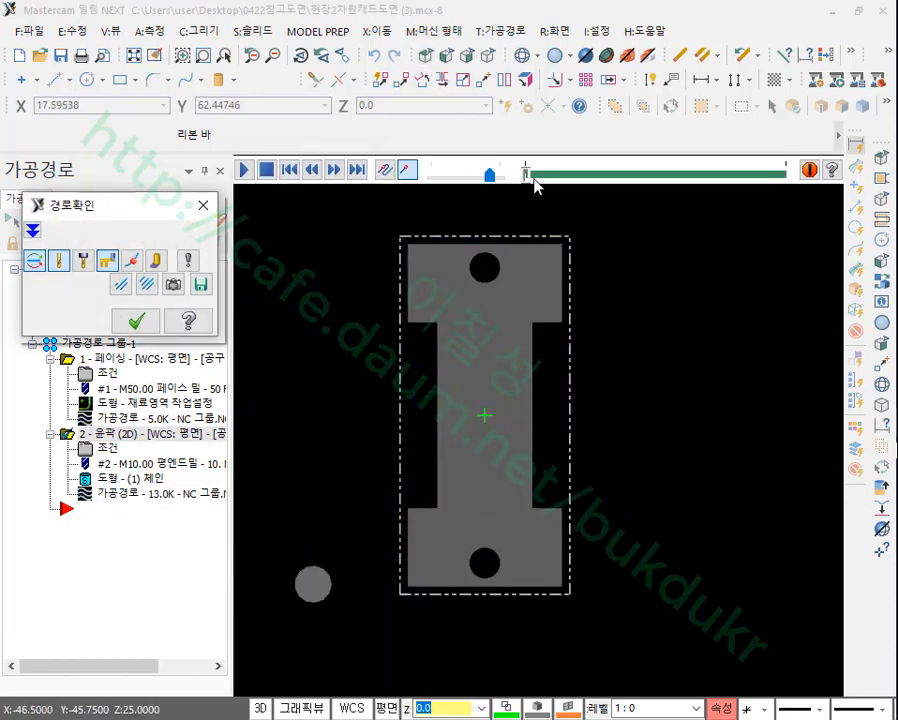
mouse_move(526, 176)
mouse_down()
mouse_move(603, 176)
mouse_move(660, 198)
mouse_up()
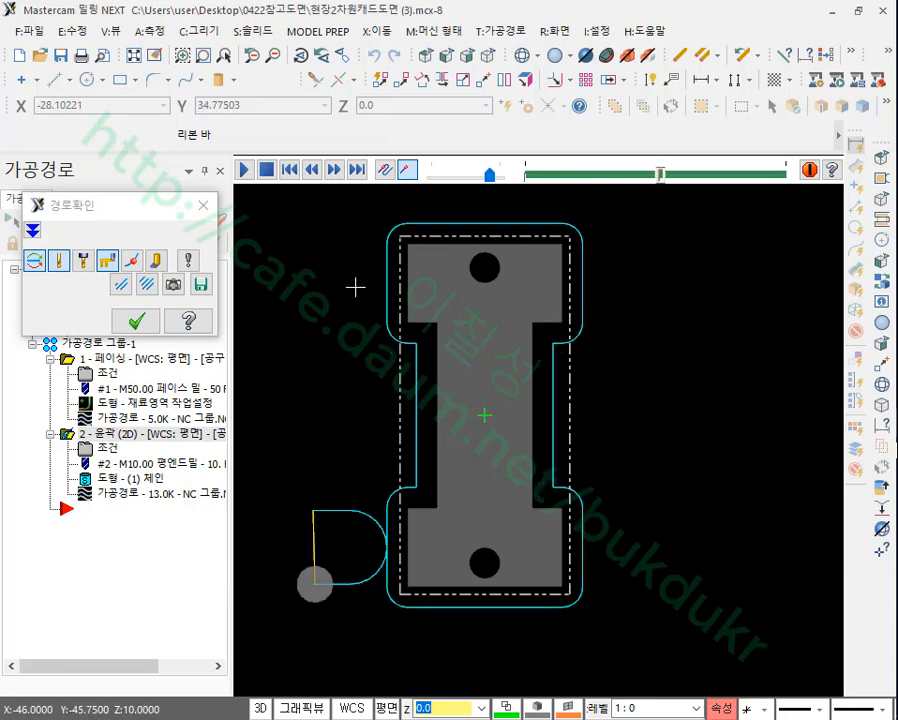
click(157, 261)
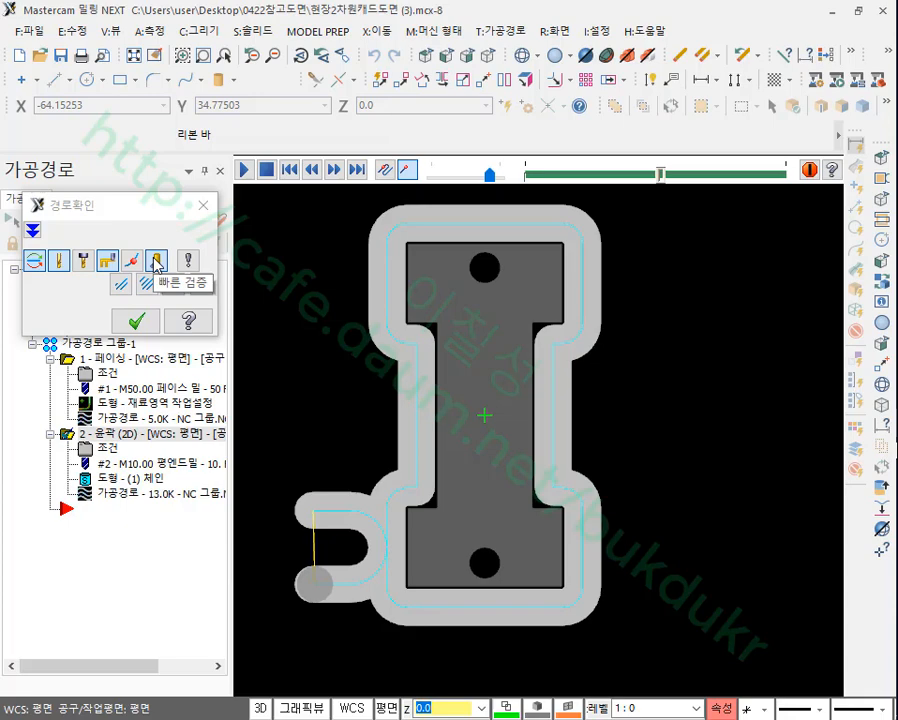
drag(660, 176, 776, 214)
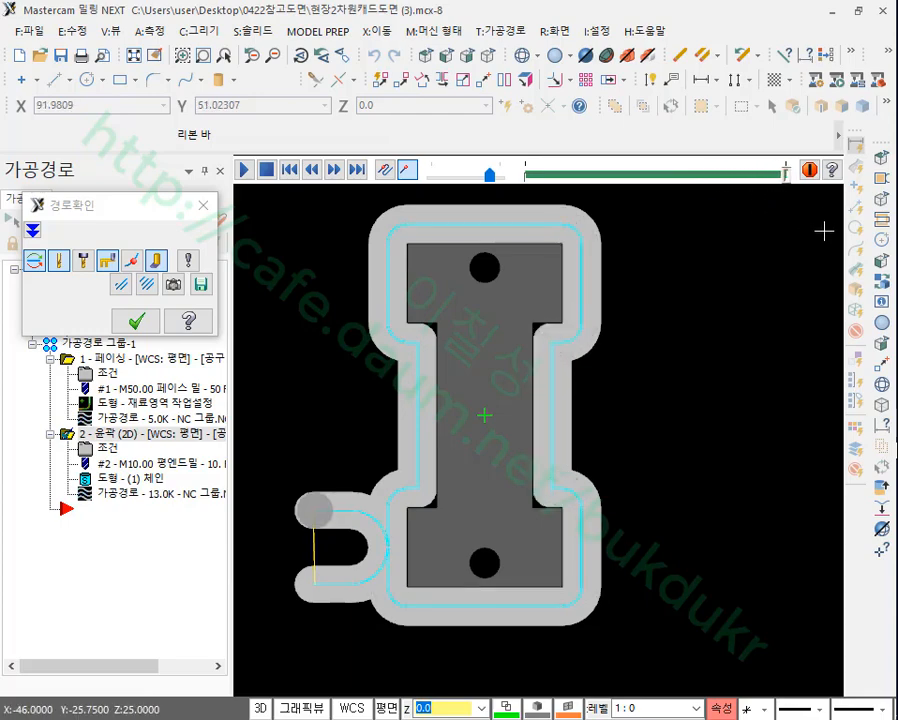
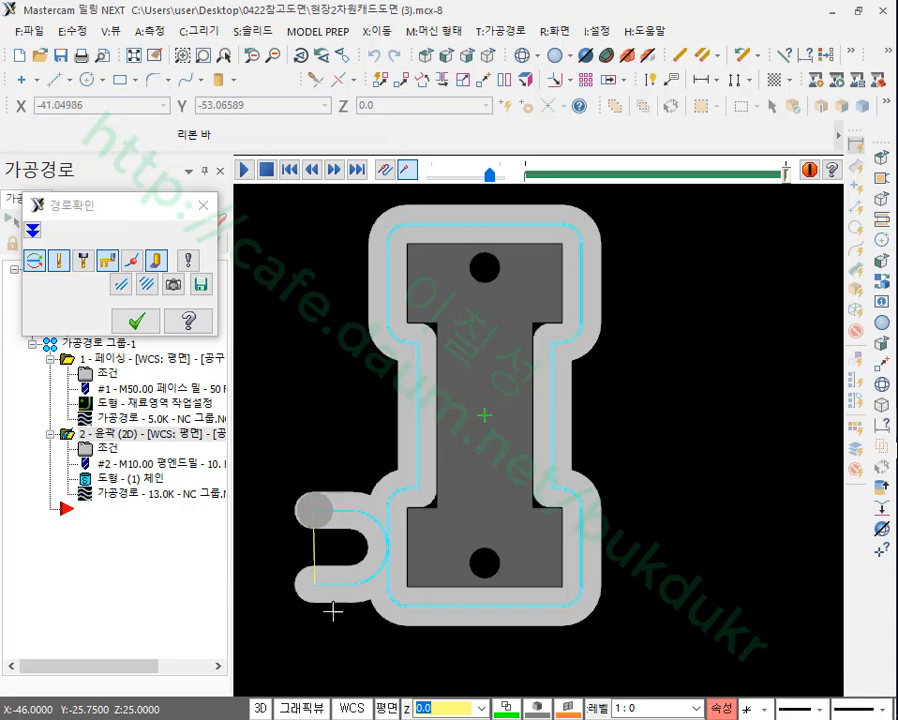
- Inspect the verified cut near the tool entry up close and in the isometric view, and close the backplot
scroll(330, 615, up, 2)
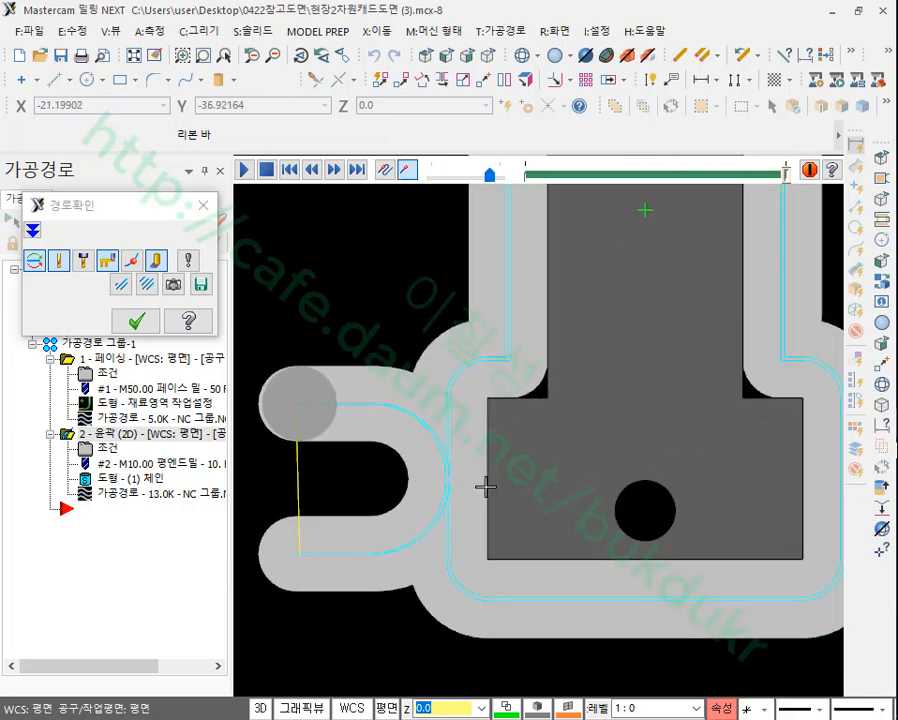
scroll(478, 430, down, 2)
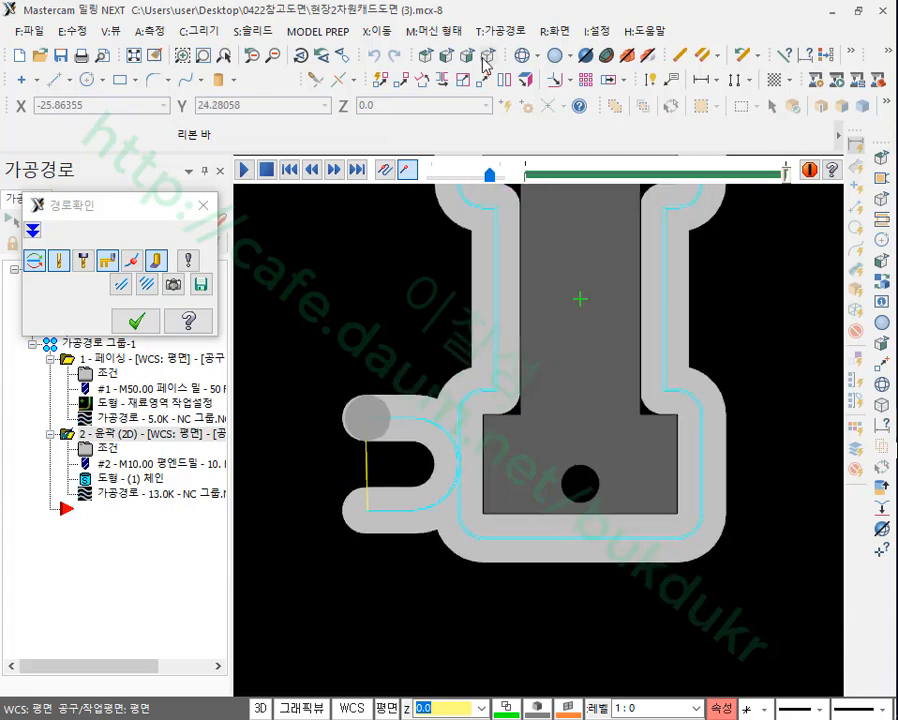
click(486, 57)
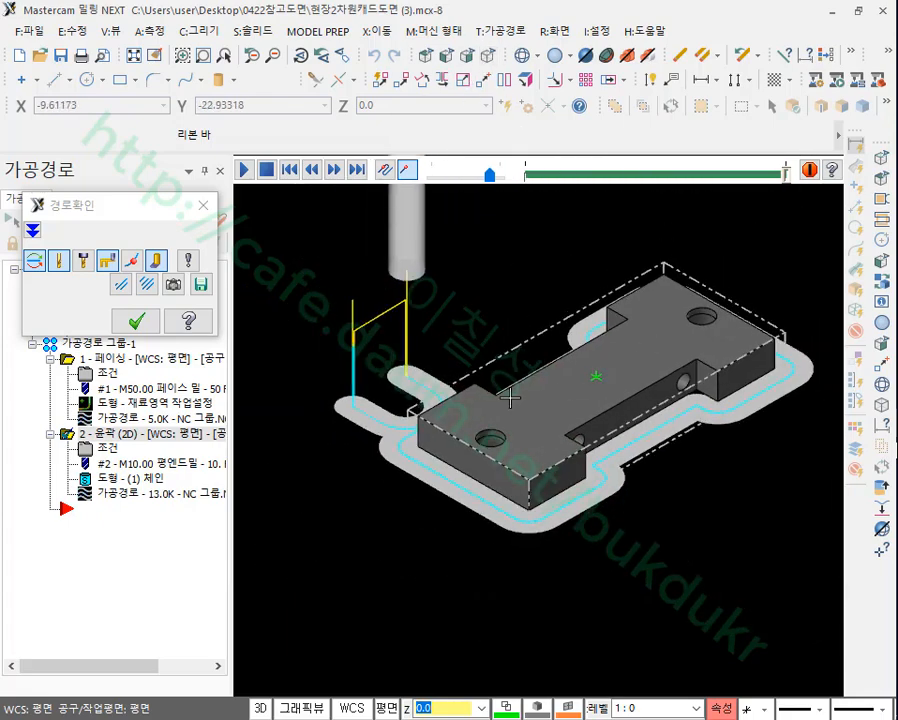
click(137, 320)
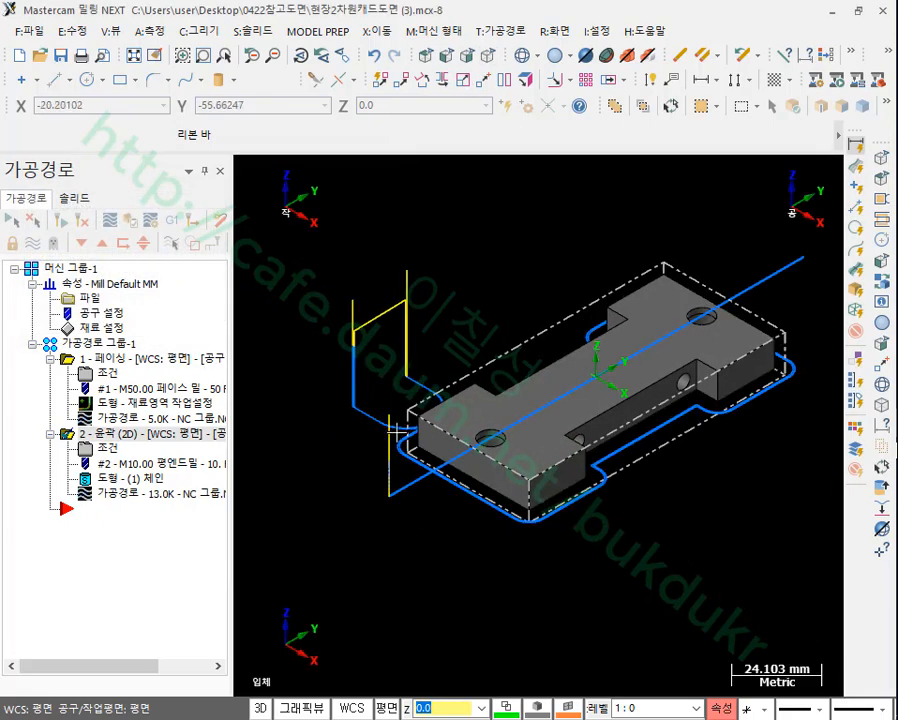
- Examine the lead-in and lead-out loop of the contour in the top view, marking it with temporary red freehand strokes
scroll(370, 395, up, 3)
click(426, 56)
scroll(384, 524, up, 2)
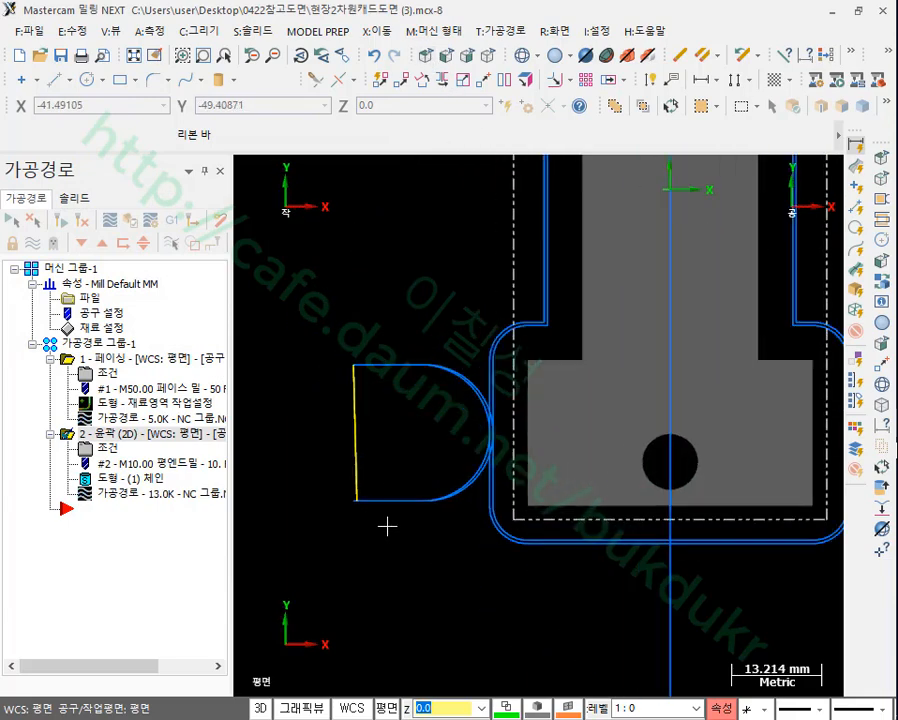
scroll(626, 282, up, 1)
key(ctrl+2)
mouse_move(458, 550)
mouse_down()
mouse_move(304, 320)
mouse_move(485, 598)
mouse_move(390, 605)
mouse_up()
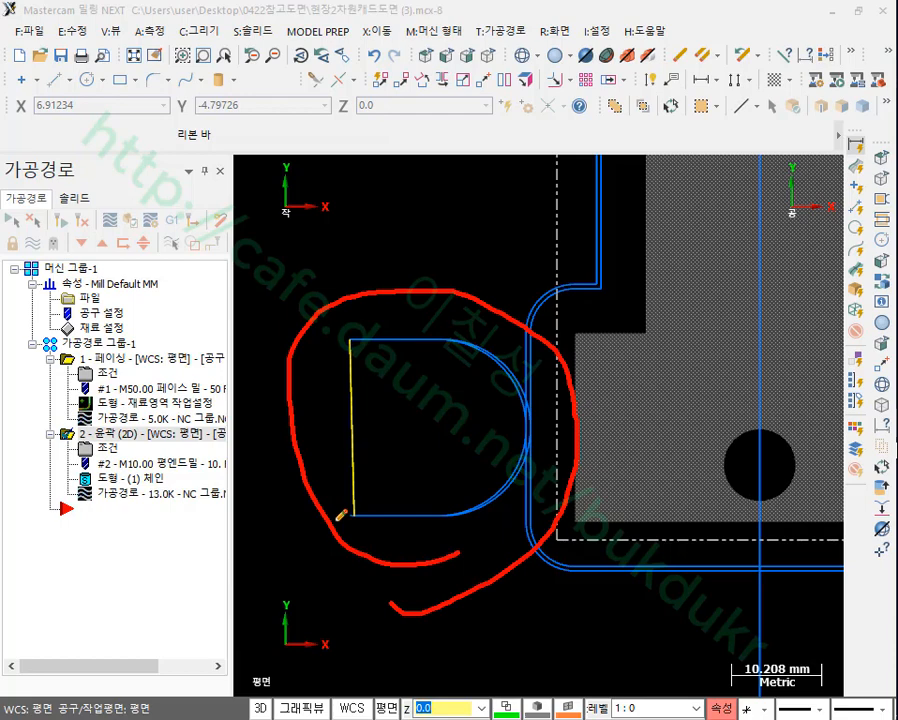
mouse_move(352, 516)
mouse_down()
mouse_move(411, 516)
mouse_move(509, 472)
mouse_move(521, 427)
mouse_up()
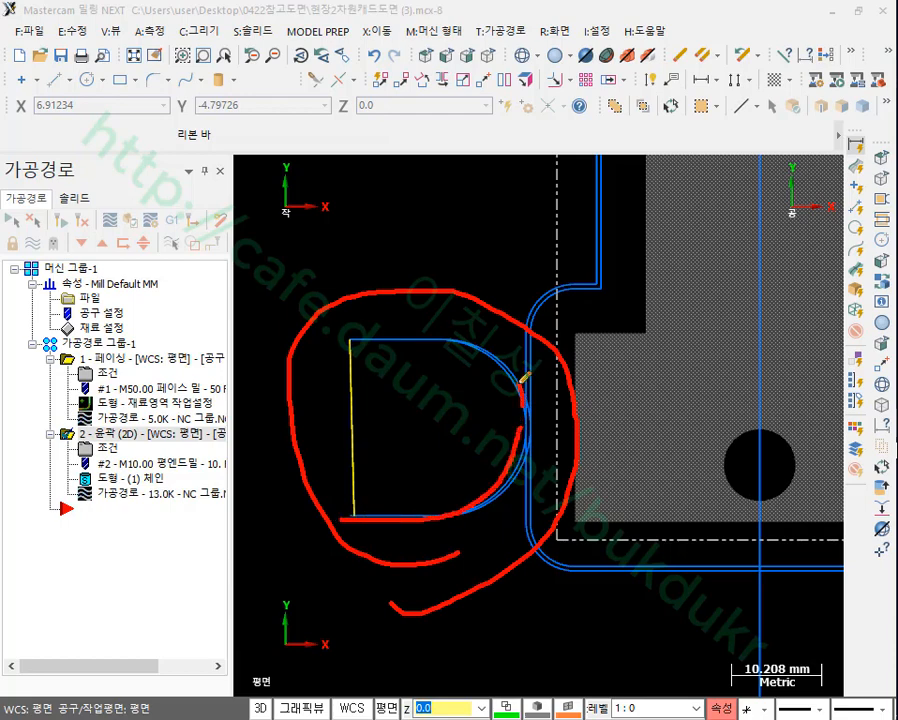
mouse_move(524, 381)
mouse_down()
mouse_move(440, 340)
mouse_move(355, 330)
mouse_up()
mouse_move(476, 523)
mouse_down()
mouse_move(400, 400)
mouse_move(540, 470)
mouse_move(366, 562)
mouse_up()
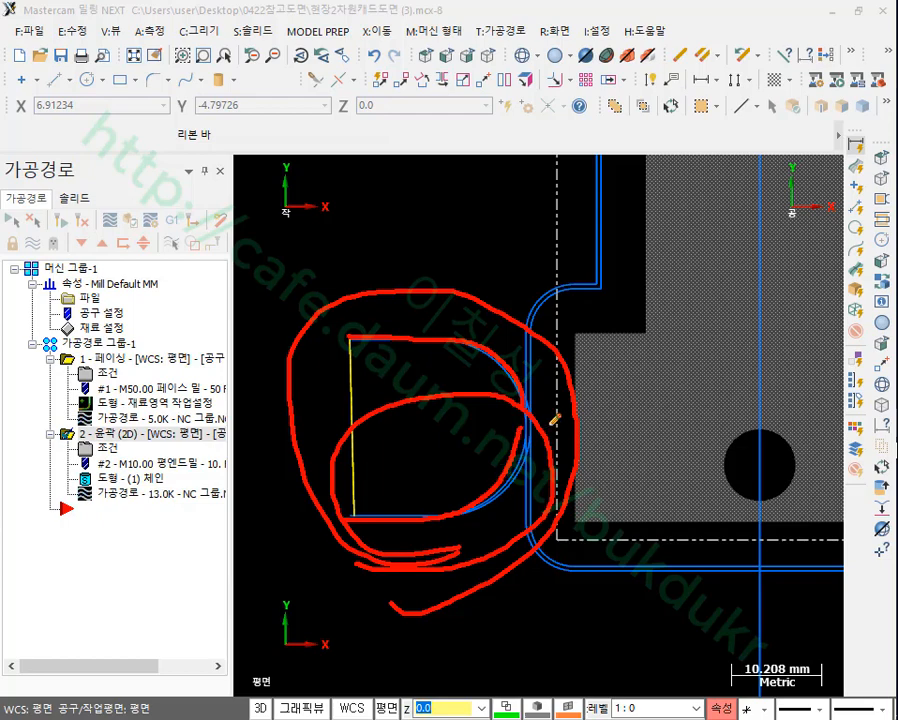
right_click(370, 268)
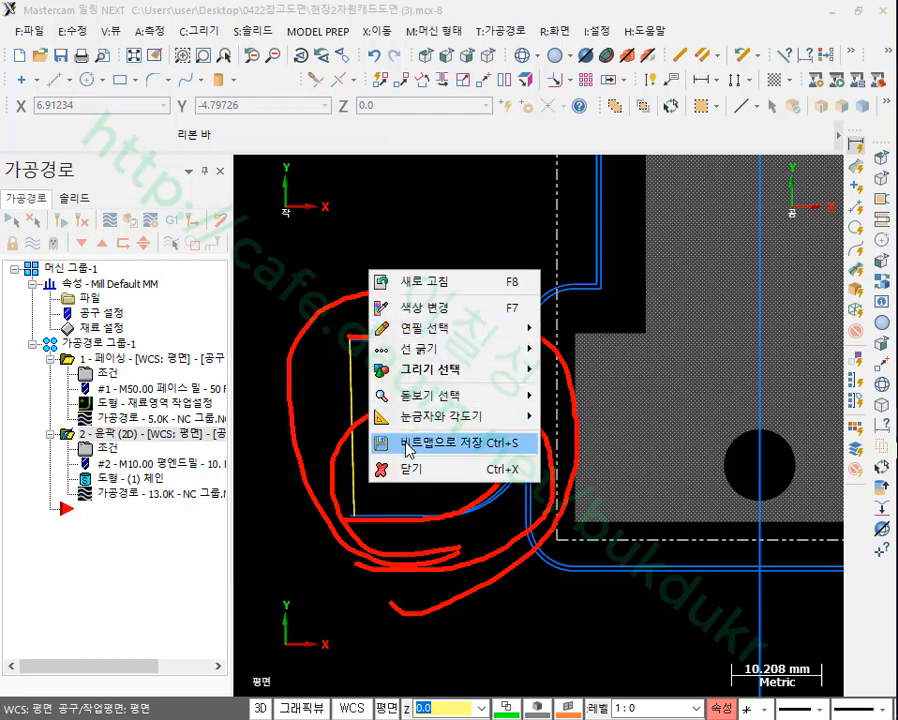
click(400, 466)
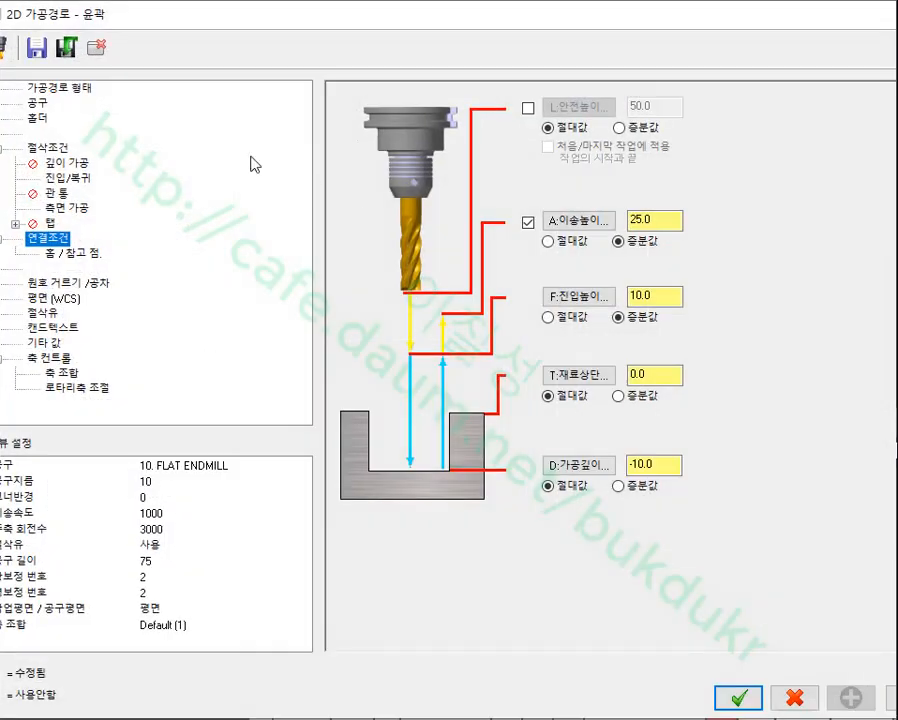
- In the contour's lead-in/out settings, set the entry arc radius to 0
click(67, 178)
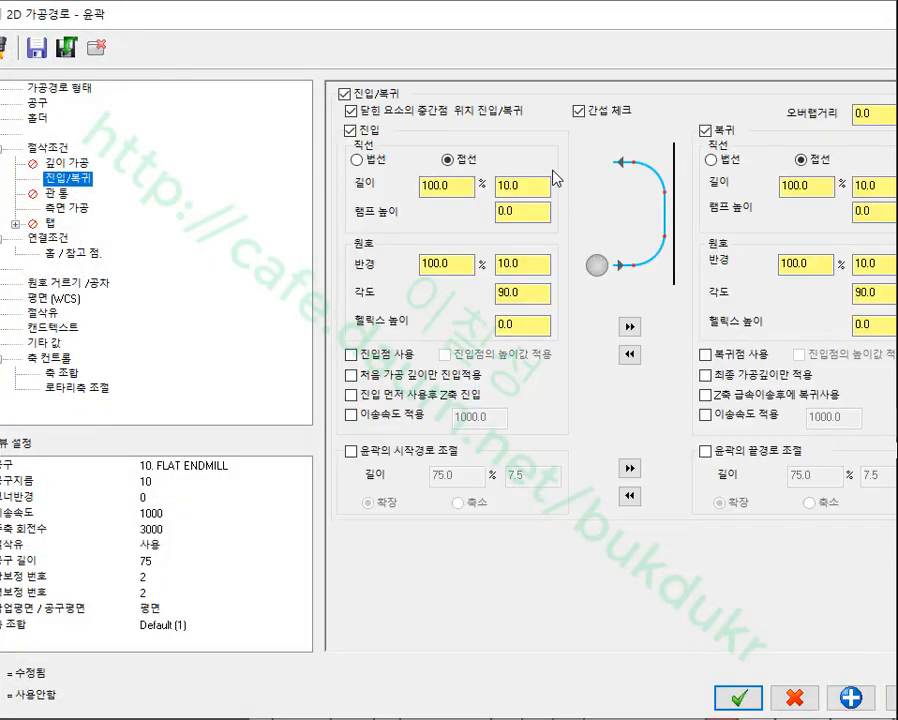
double_click(470, 263)
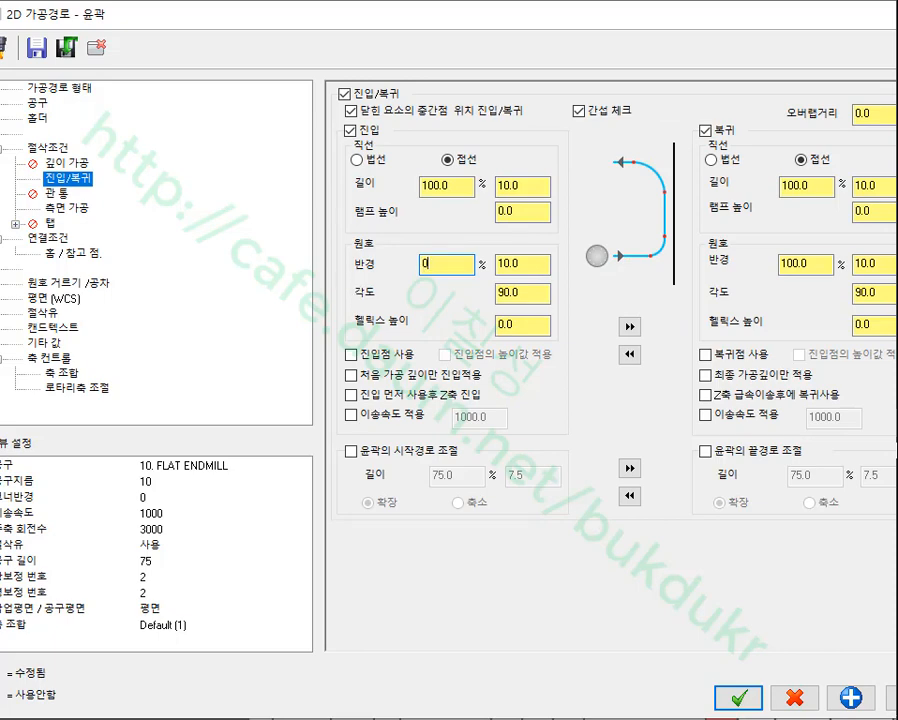
click(540, 186)
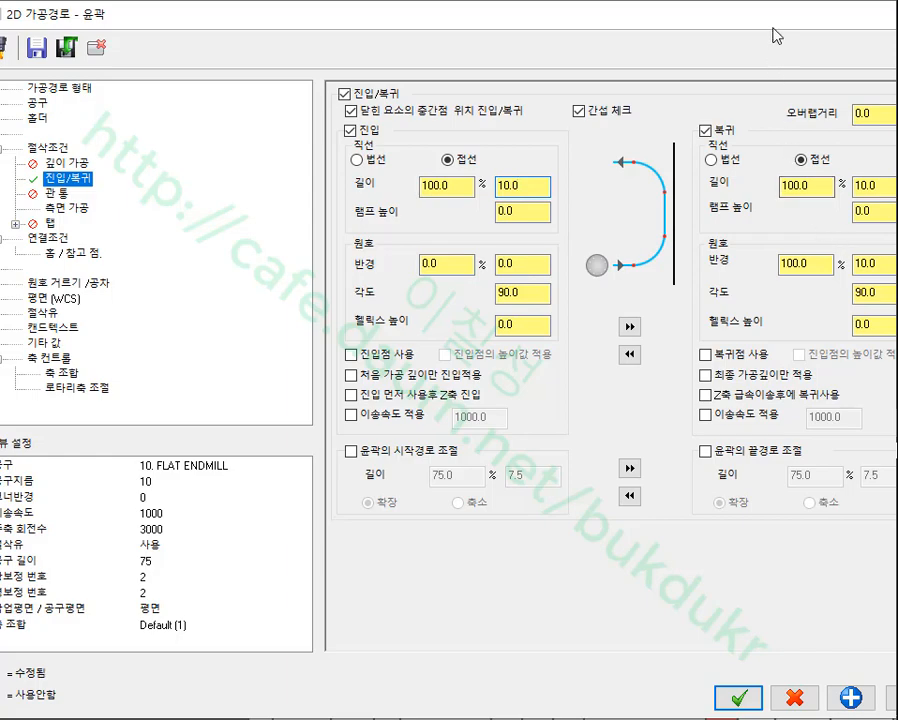
drag(777, 32, 610, 32)
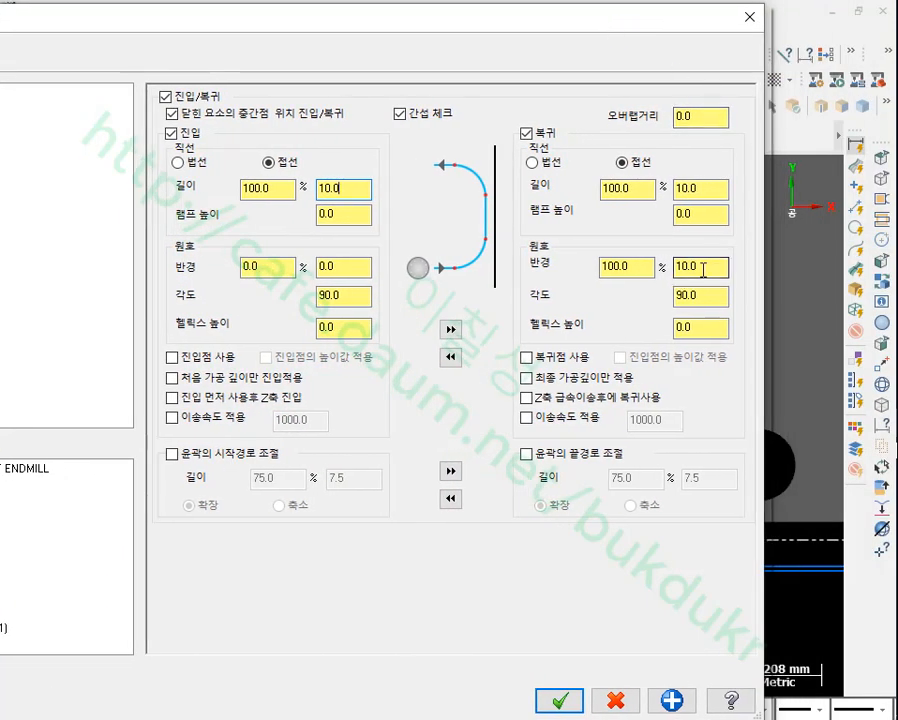
- Set the exit arc radius to 2 and the exit line length to 60 %, and regenerate the contour toolpath
drag(722, 266, 660, 270)
text(2)
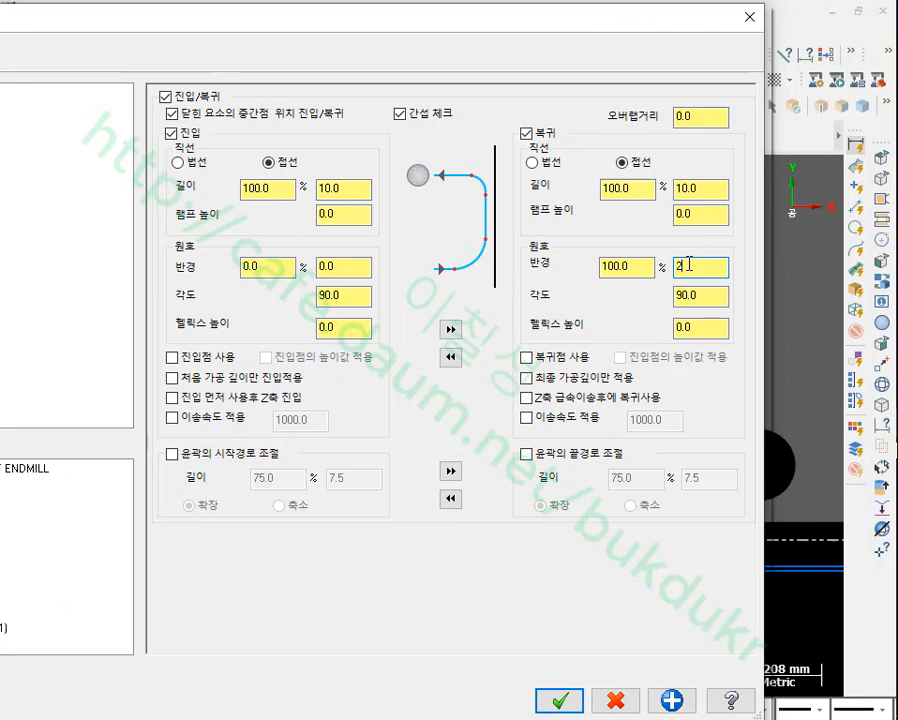
click(712, 190)
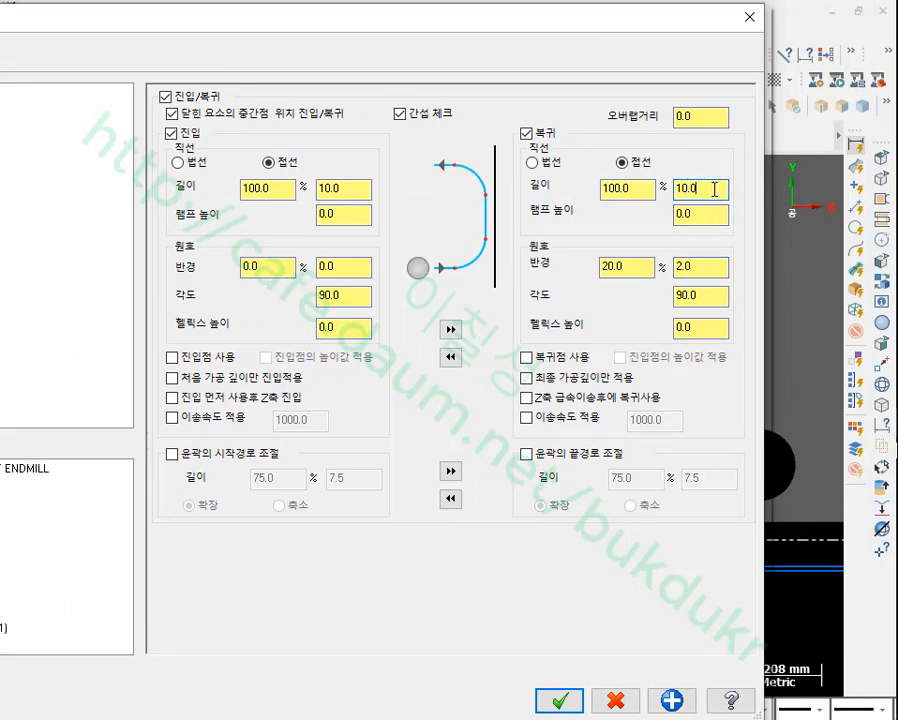
drag(645, 190, 551, 199)
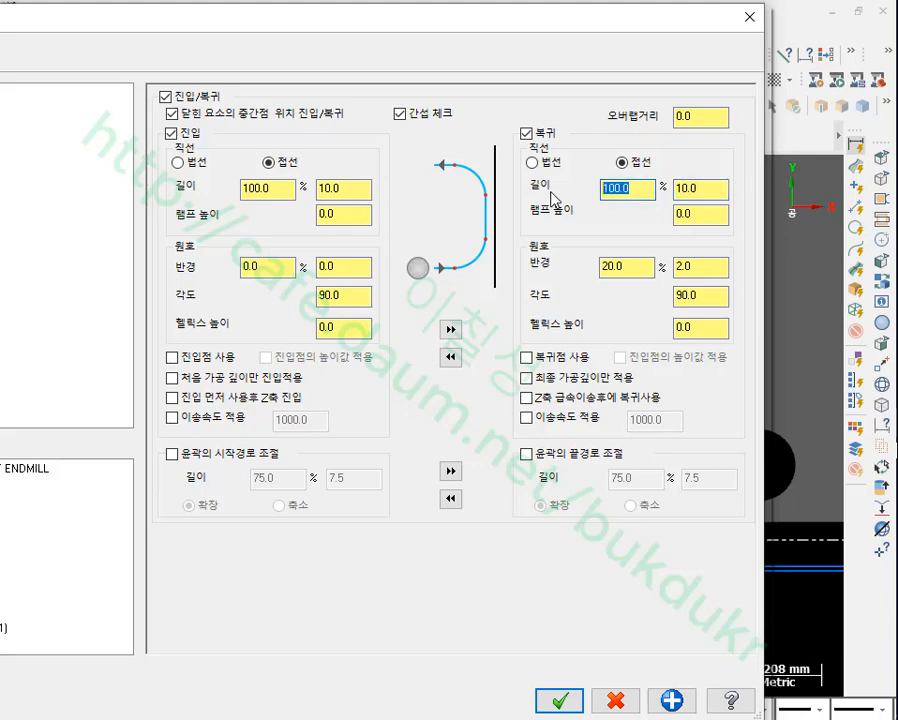
text(6)
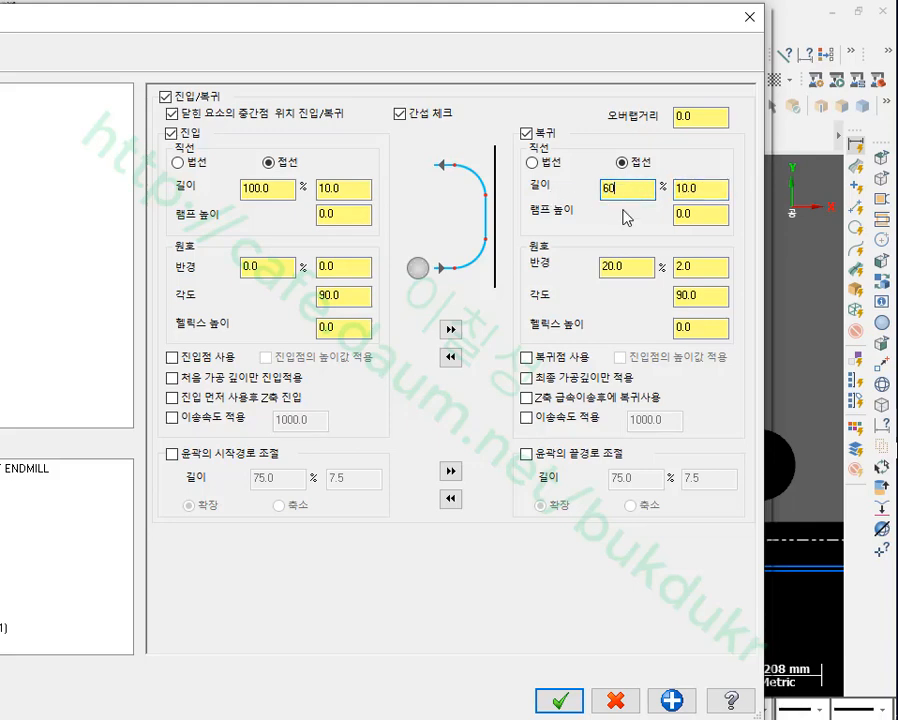
text(0)
click(712, 190)
click(634, 192)
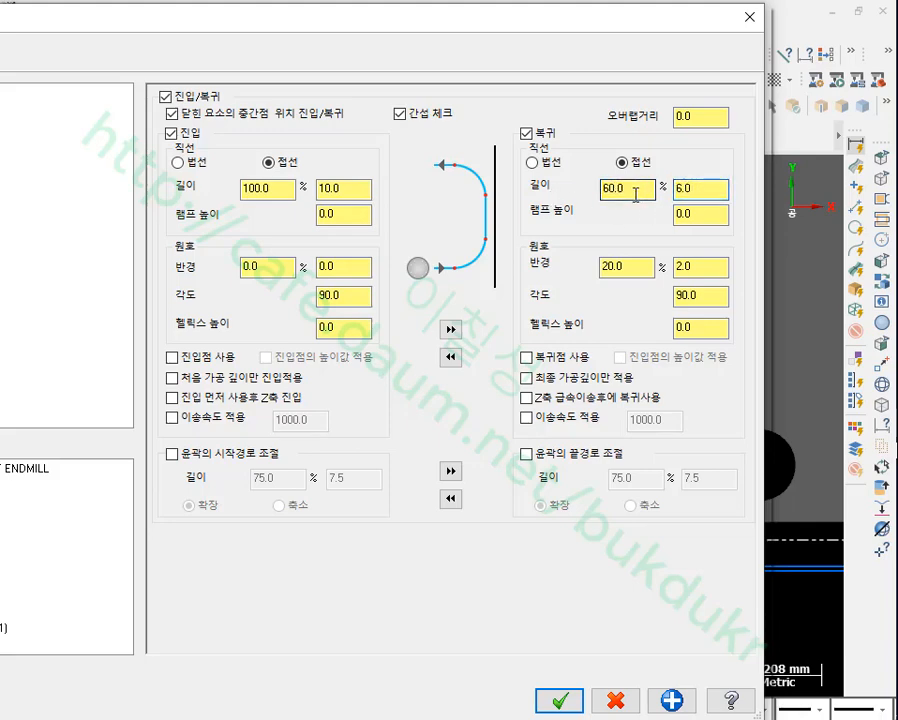
click(645, 267)
click(678, 268)
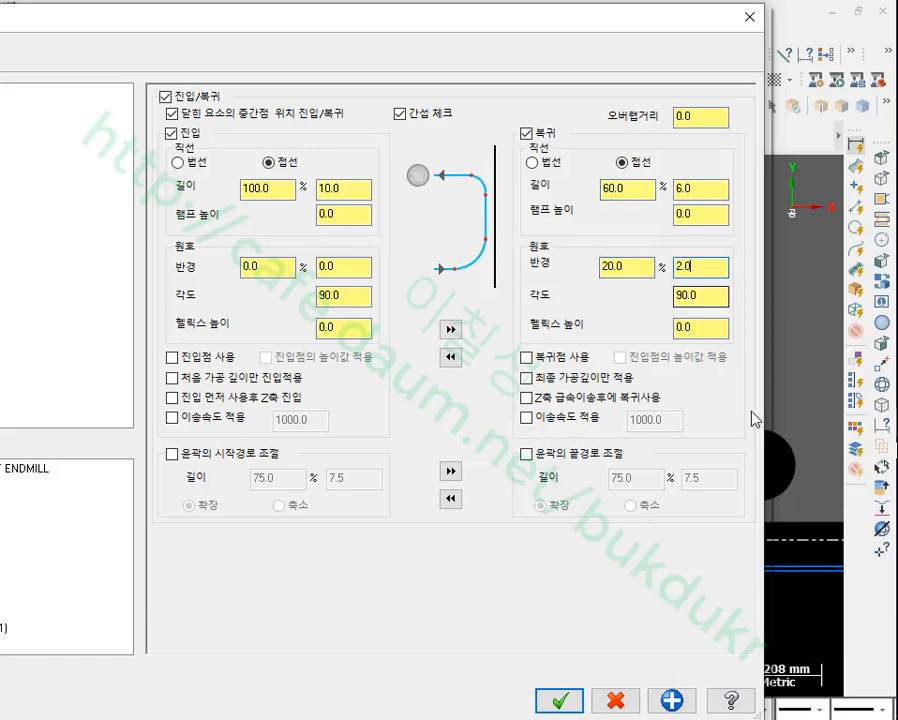
click(563, 701)
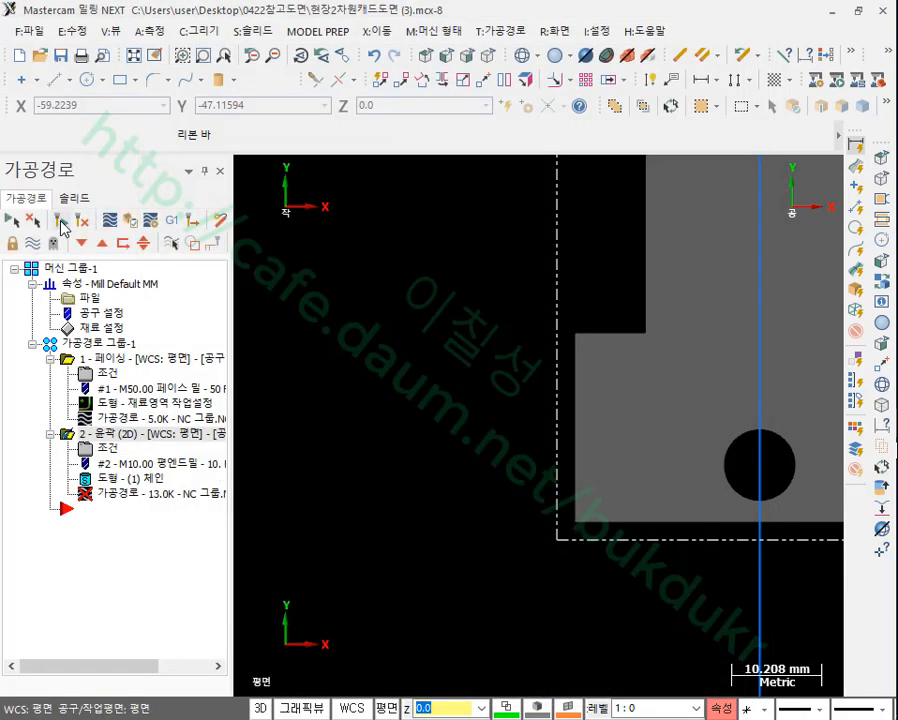
- Examine the contour's entry point along the part's lower side edge, marking the edge's midpoint with temporary red freehand strokes
scroll(419, 303, down, 1)
scroll(495, 463, up, 2)
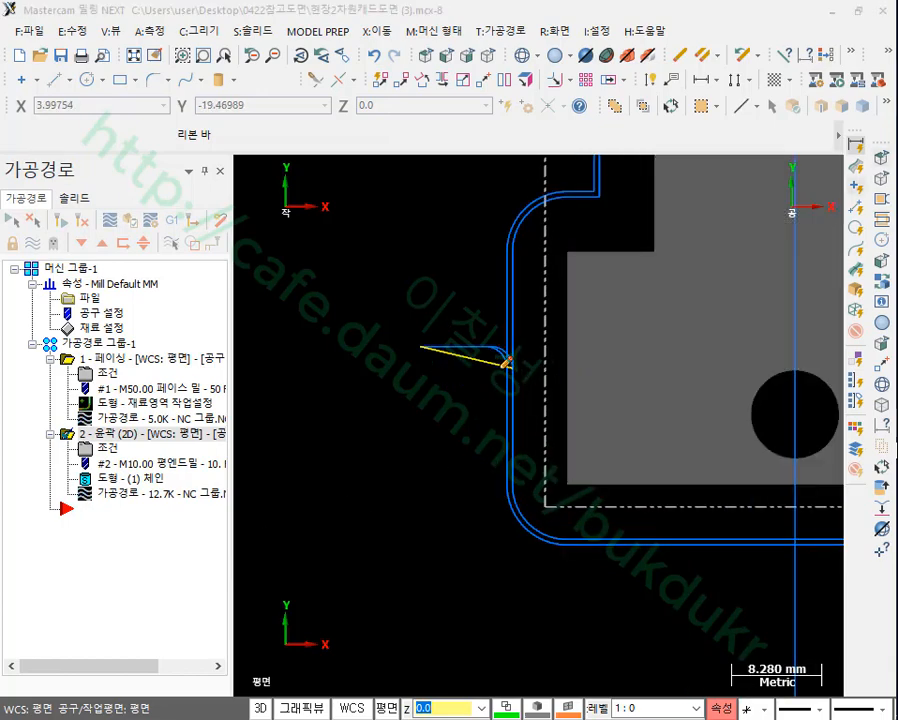
click(497, 367)
mouse_move(569, 251)
mouse_down()
mouse_move(594, 369)
mouse_move(569, 479)
mouse_up()
drag(562, 382, 555, 376)
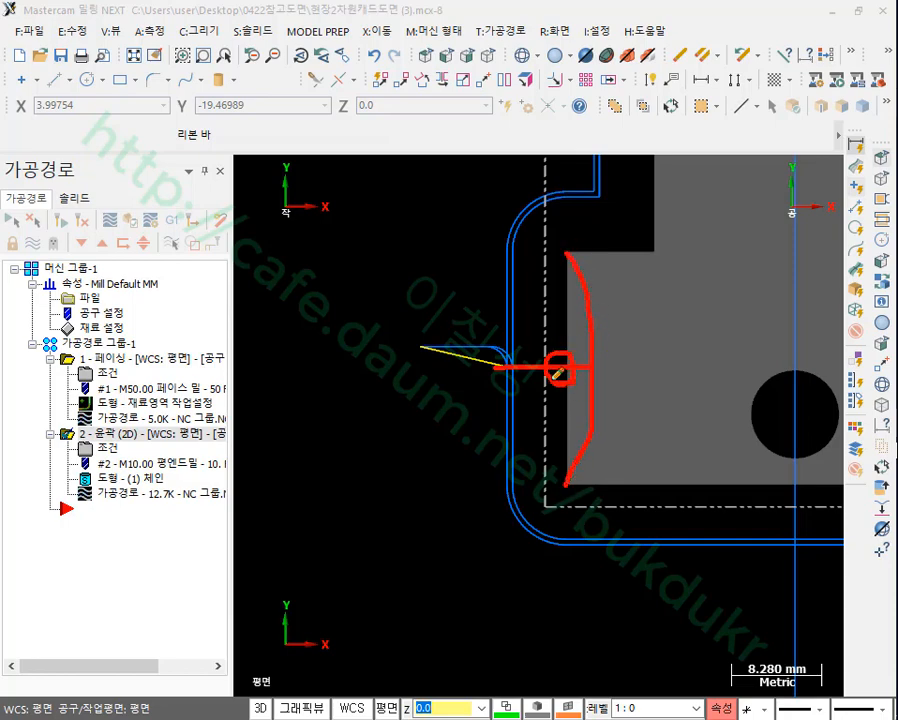
mouse_move(581, 488)
mouse_down()
mouse_move(556, 482)
mouse_move(566, 488)
mouse_up()
right_click(399, 399)
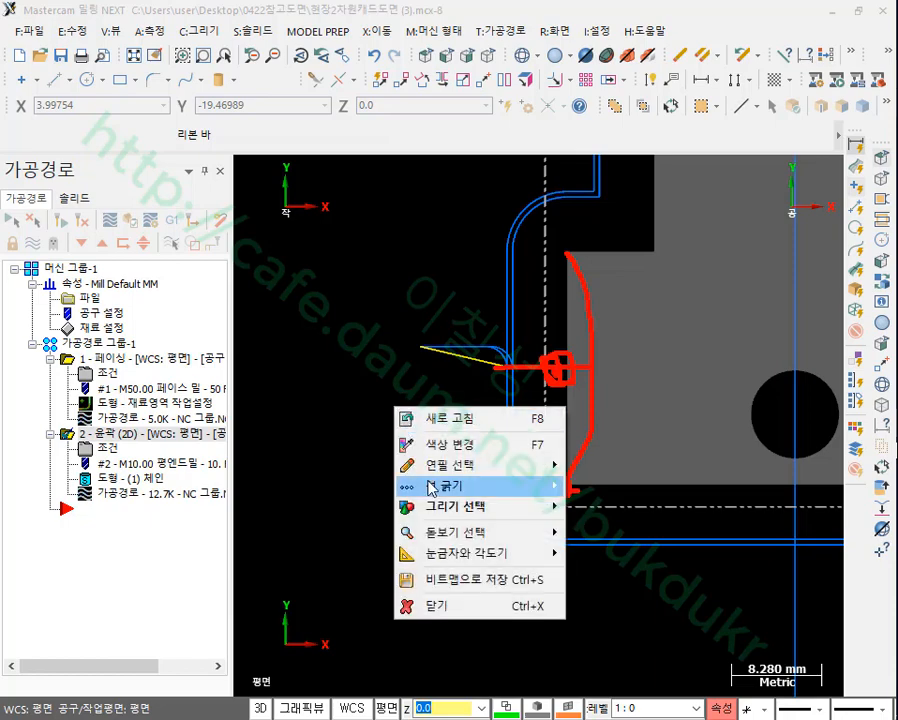
click(412, 606)
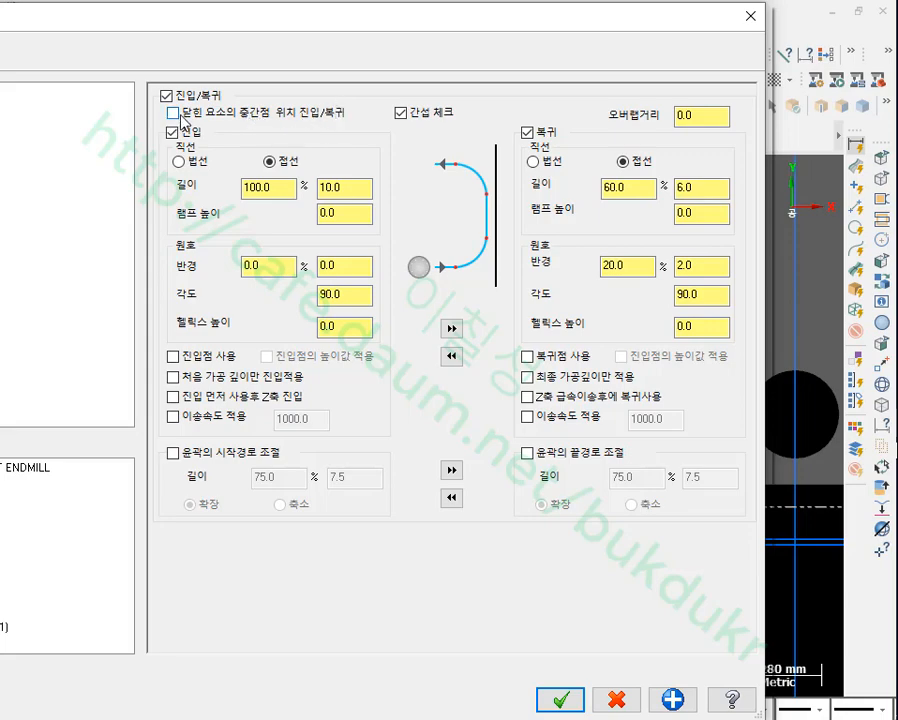
- Disable entry/exit at the midpoint of closed contours and regenerate the contour toolpath
click(560, 699)
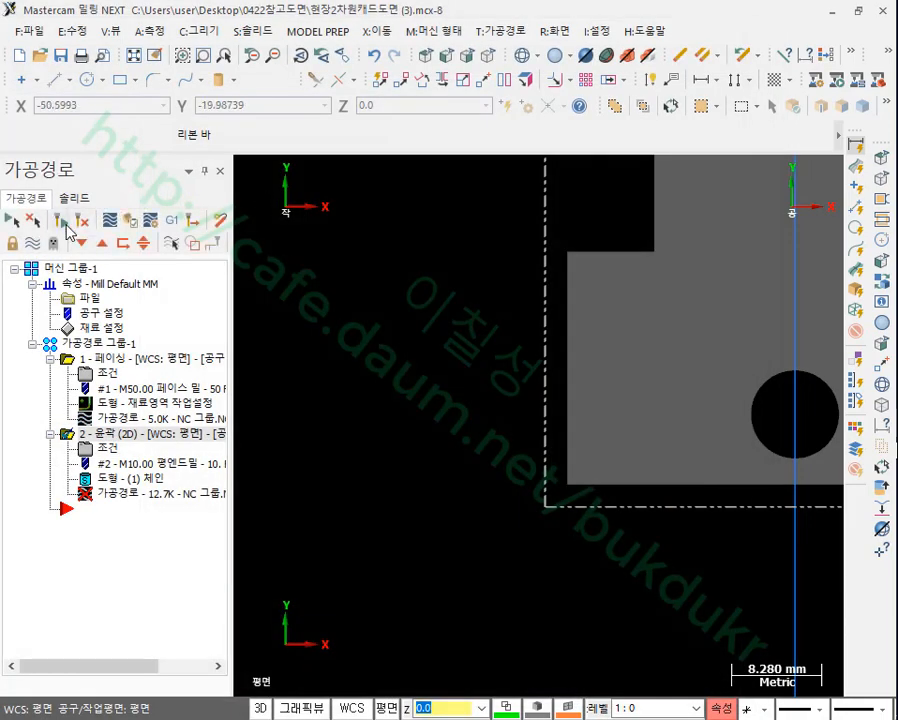
click(66, 226)
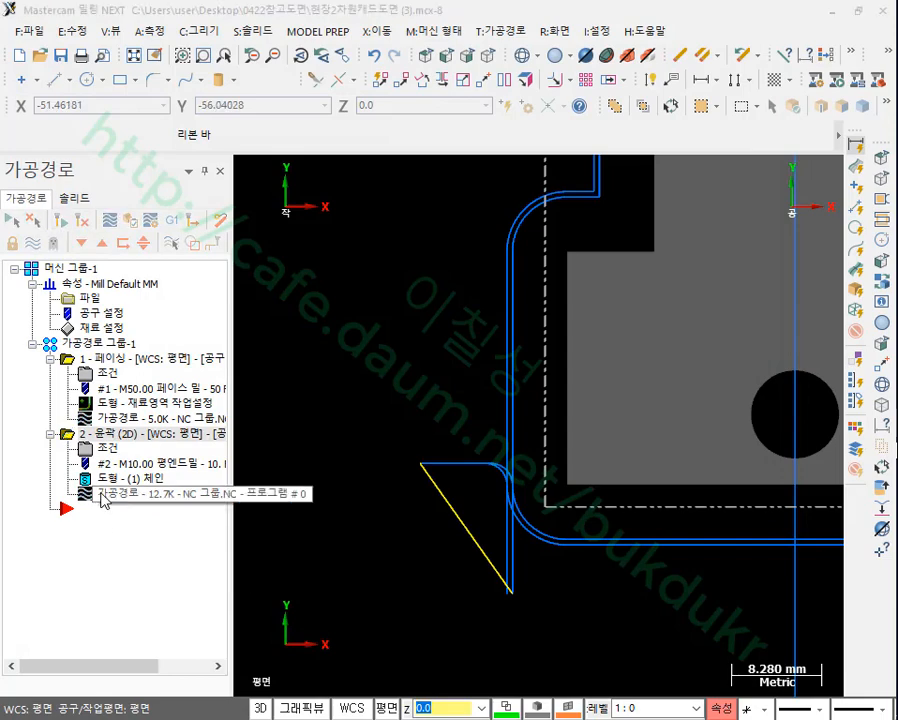
- Backplot the regenerated contour through to its end, check the cut in the isometric view, and close the backplot
click(116, 492)
scroll(450, 596, down, 6)
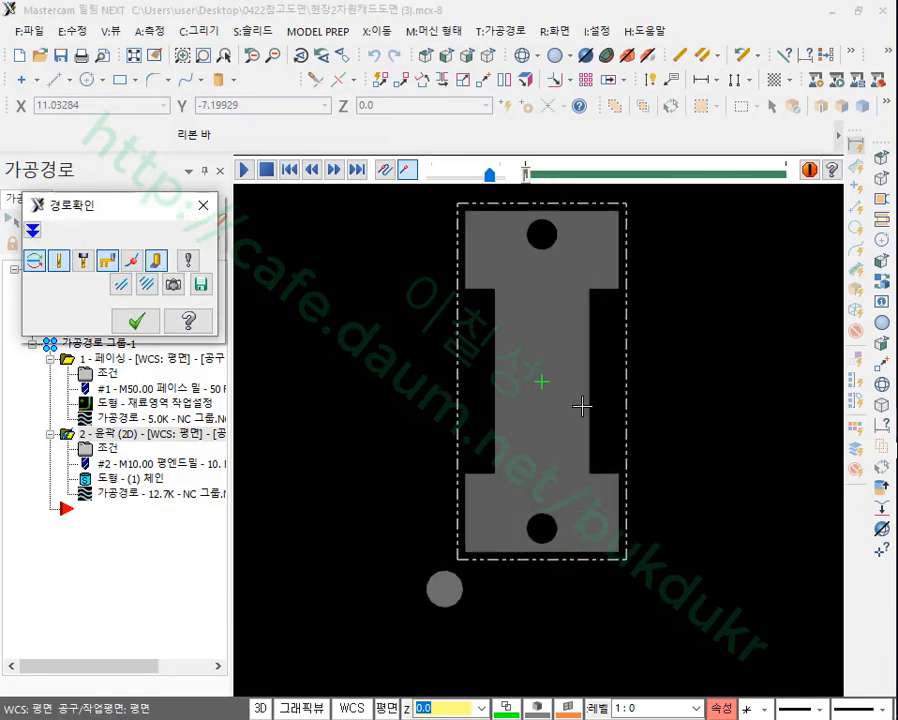
scroll(577, 425, up, 1)
scroll(545, 530, down, 2)
drag(527, 174, 778, 193)
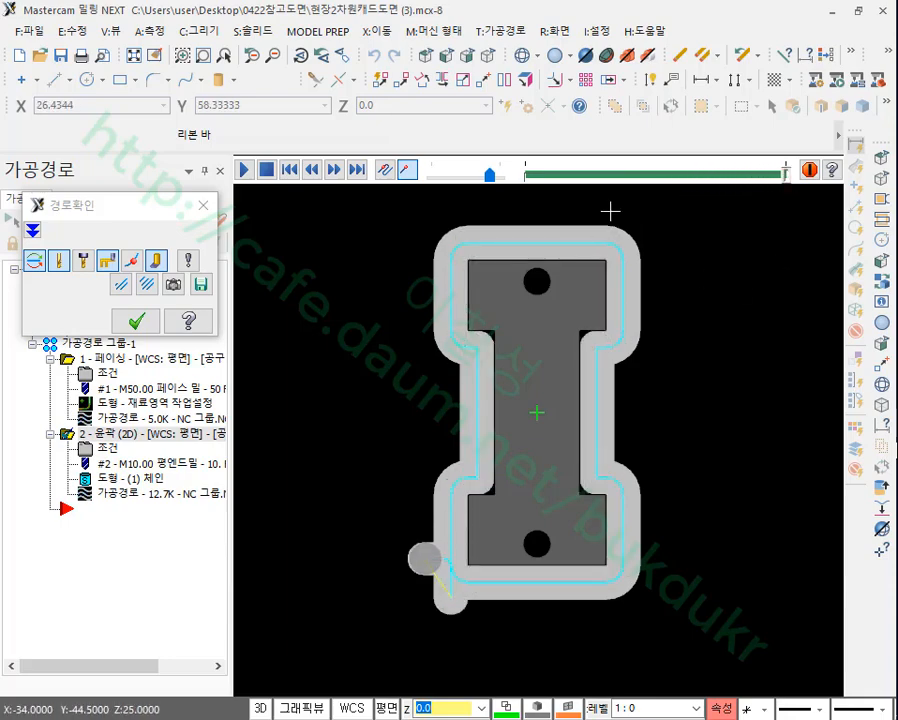
click(487, 55)
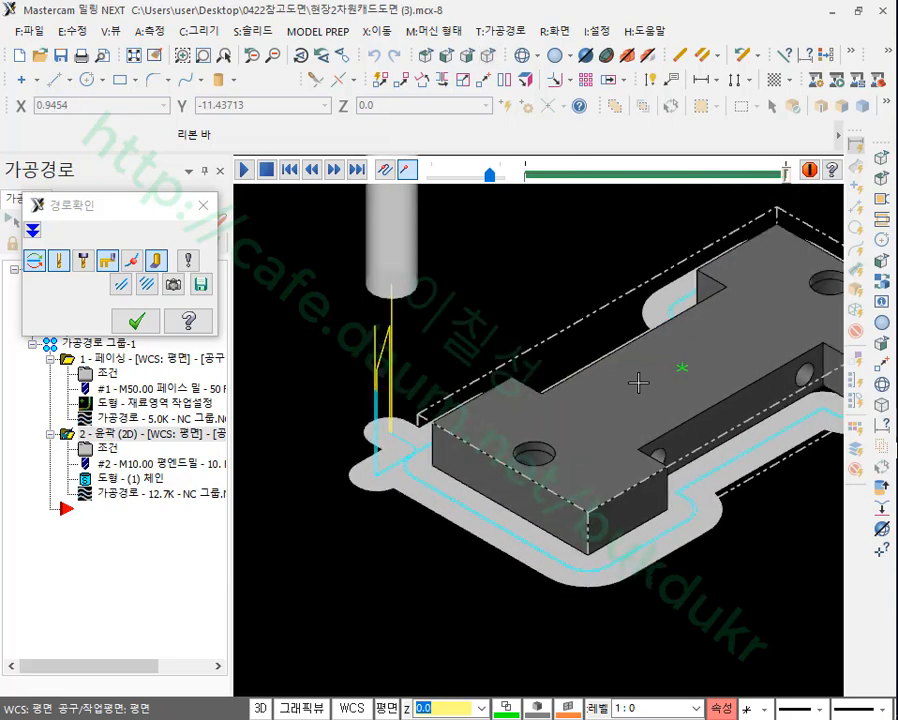
click(136, 320)
- Select the whole toolpath group and run a verify simulation of the facing and contour operations
click(102, 345)
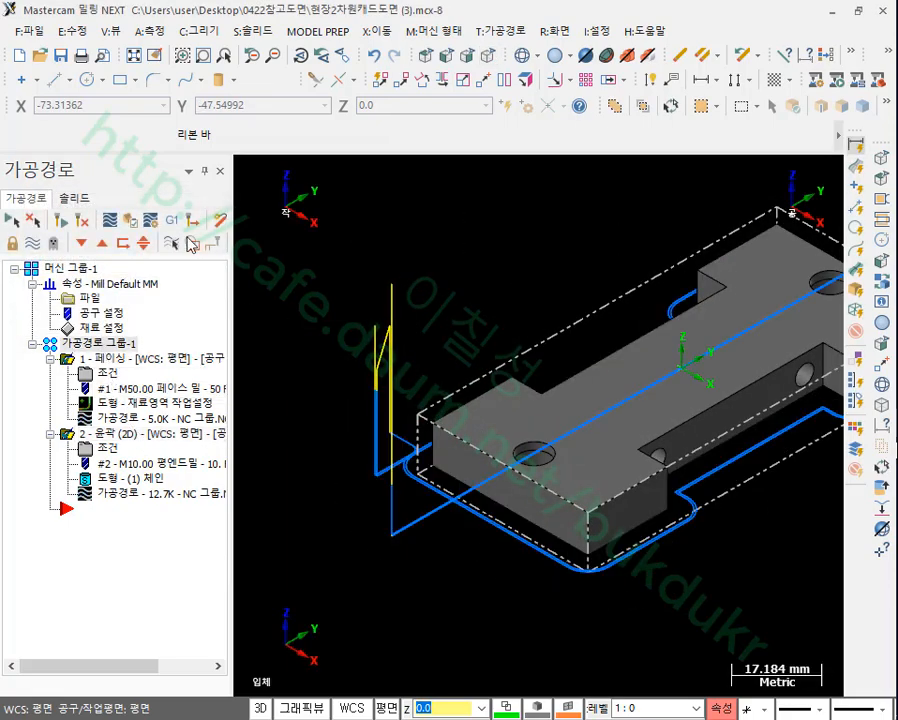
click(130, 218)
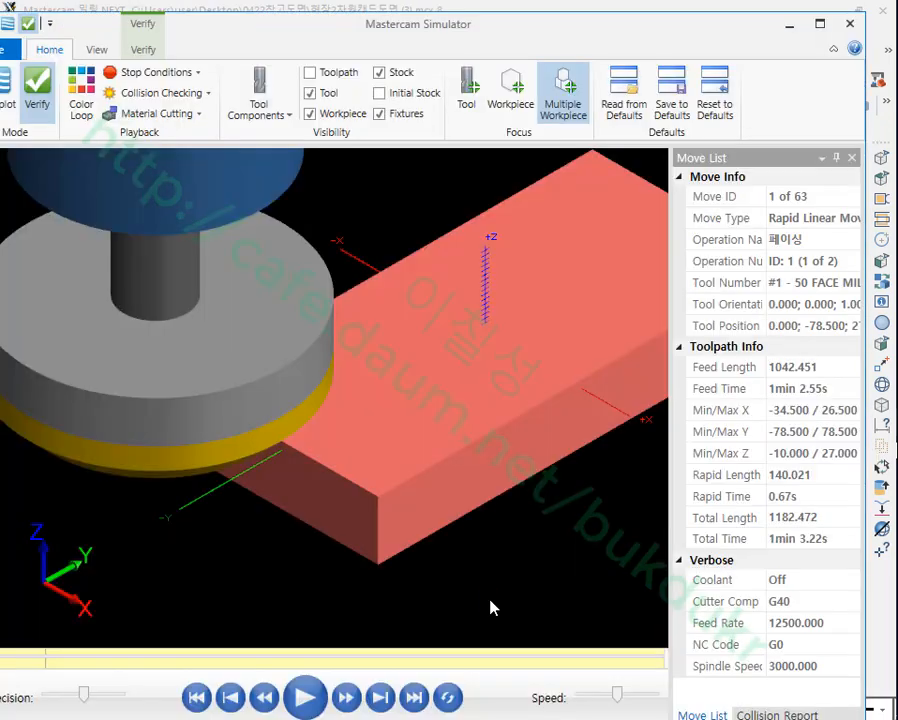
click(305, 697)
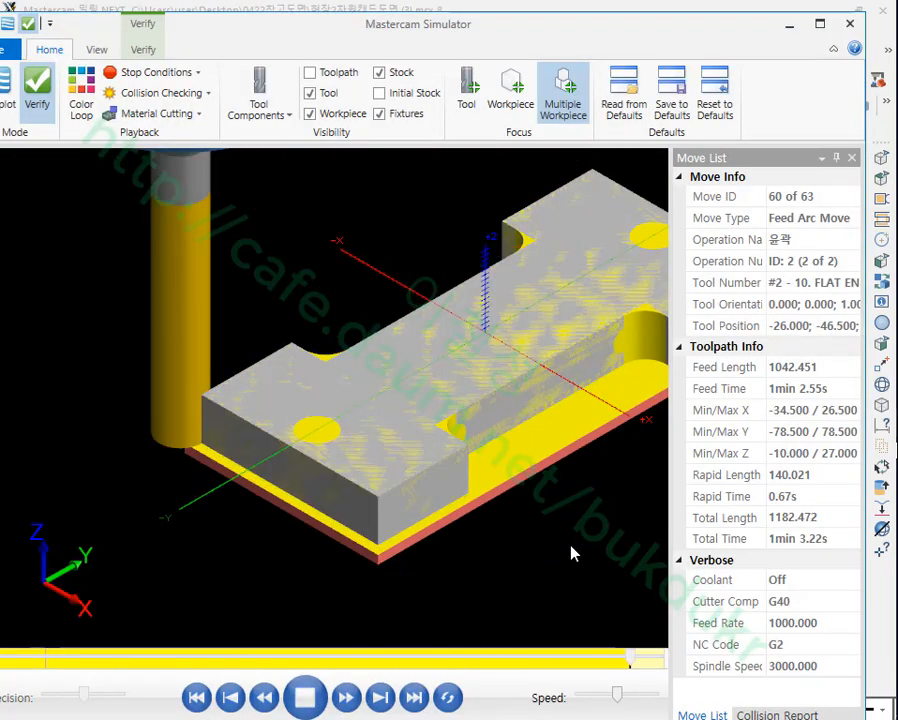
- Enable Color Loop and hide the workpiece model to inspect the machined stock by operation
click(81, 95)
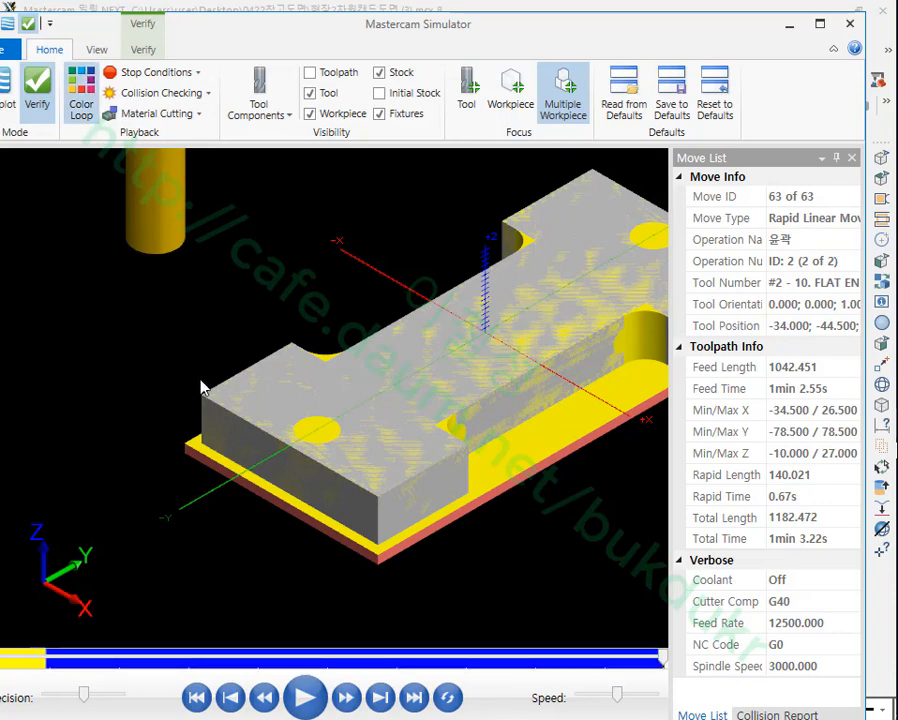
click(379, 113)
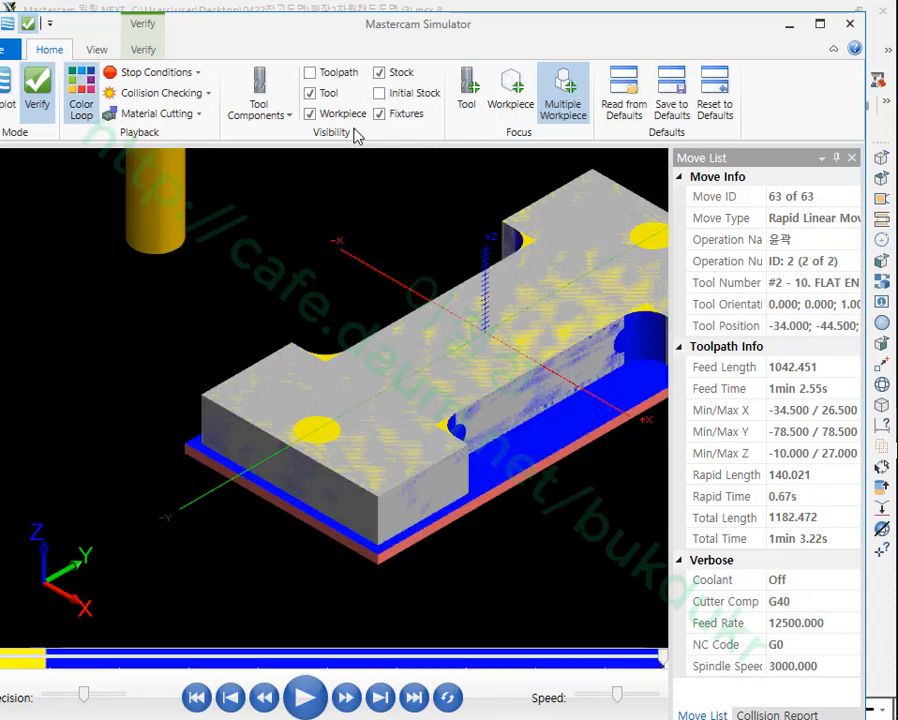
click(310, 114)
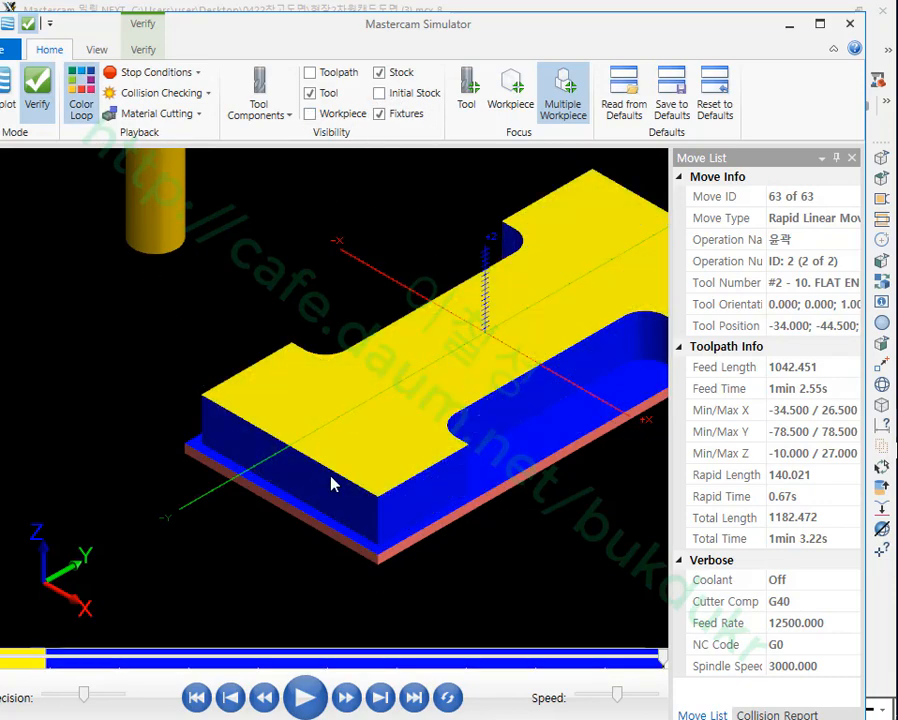
scroll(332, 484, down, 5)
scroll(402, 484, up, 5)
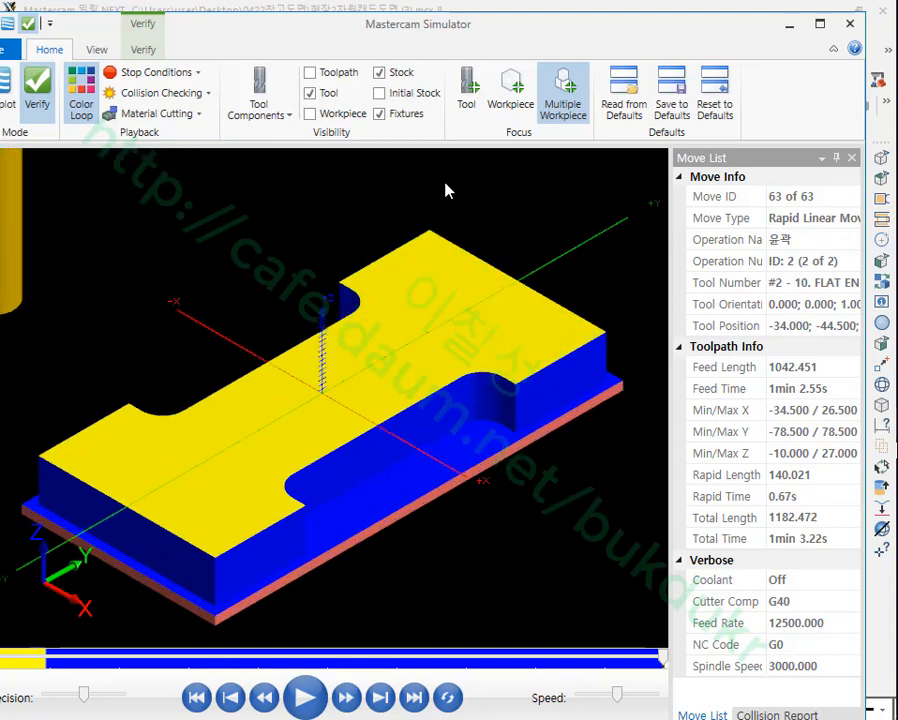
- Compare the machined stock with the workpiece and inspect the leftover material at the inner corner near the side hole
click(142, 49)
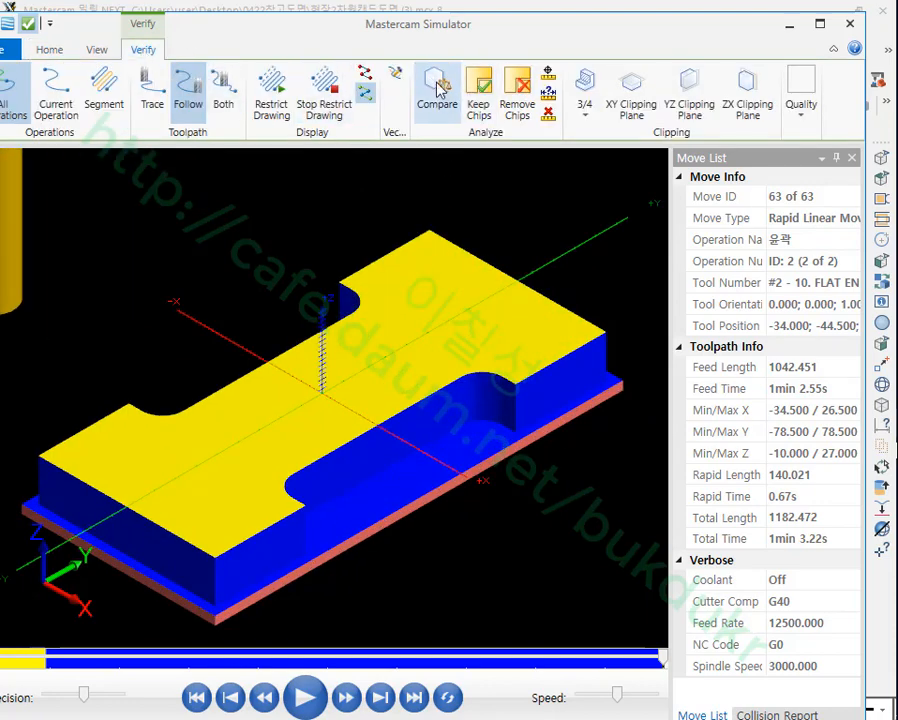
click(786, 179)
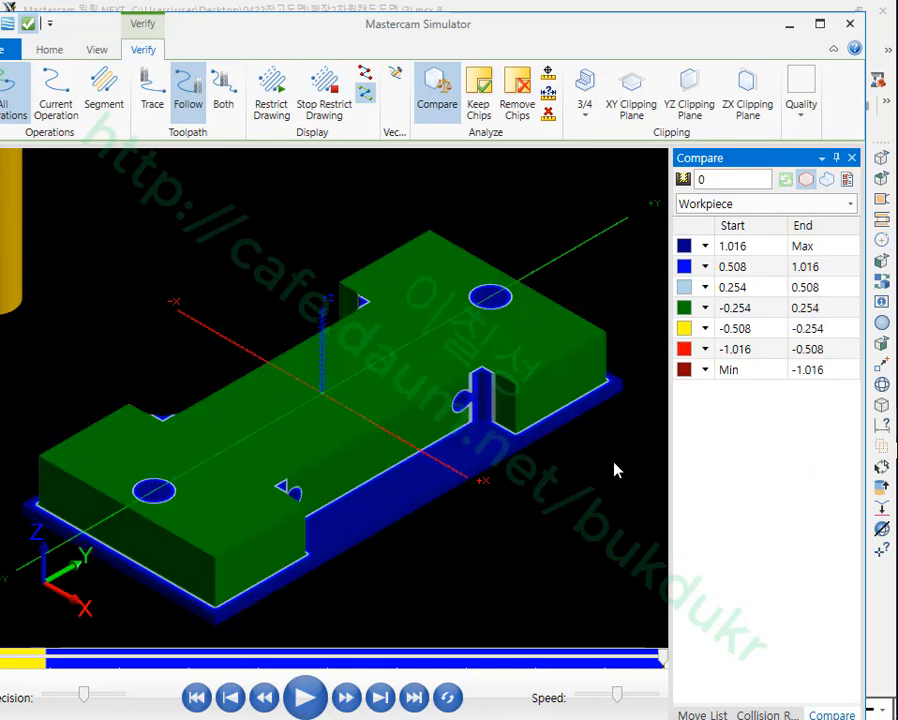
mouse_move(488, 390)
middle_down()
mouse_move(433, 389)
mouse_move(439, 417)
mouse_move(454, 380)
mouse_move(493, 375)
mouse_move(563, 393)
mouse_move(480, 380)
middle_up()
scroll(482, 385, up, 8)
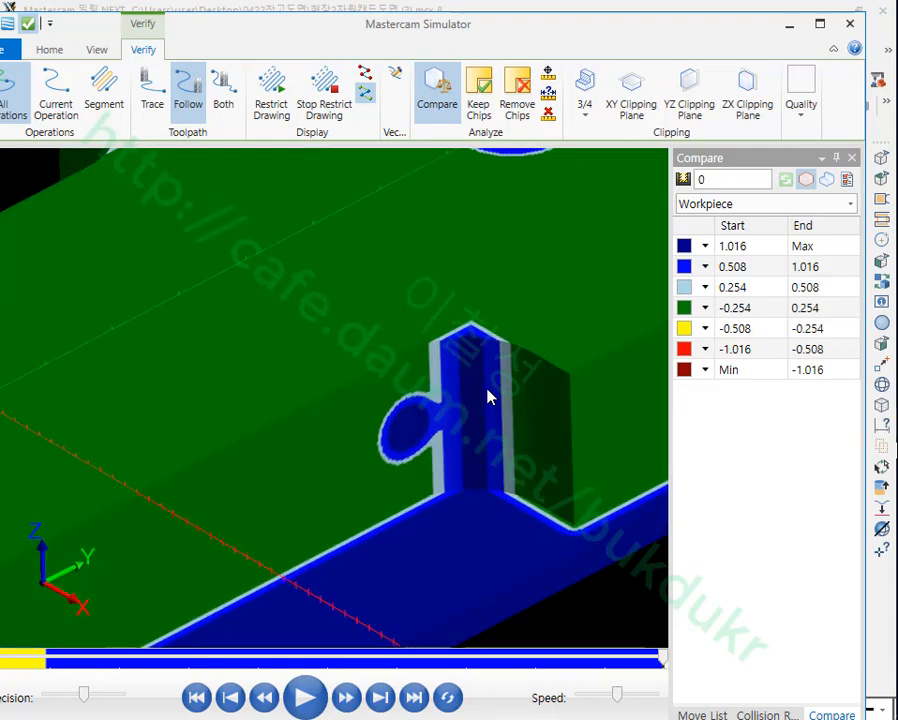
scroll(478, 389, down, 8)
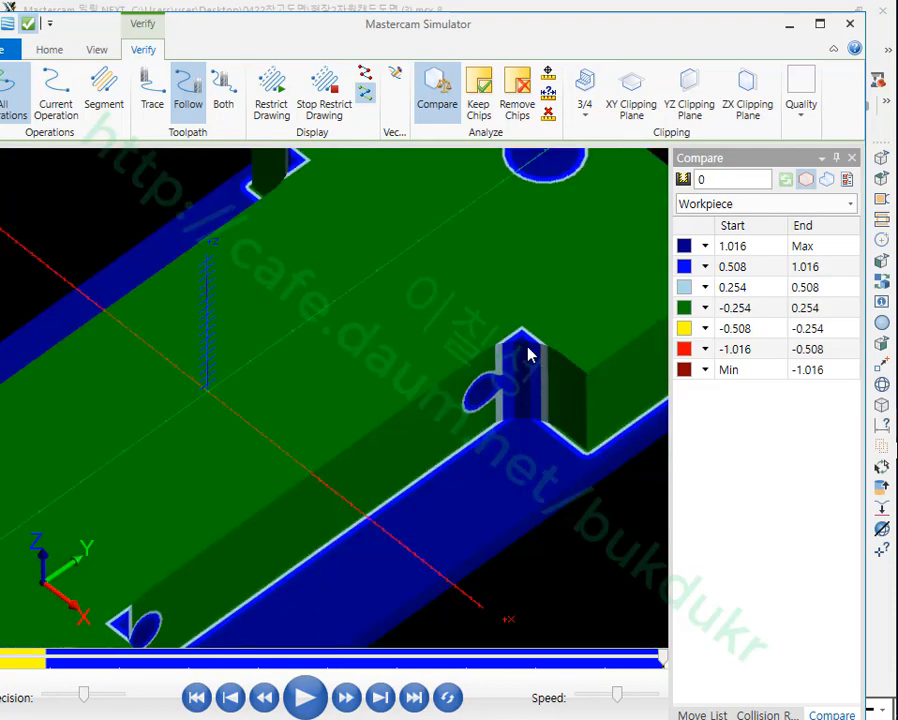
scroll(540, 352, up, 3)
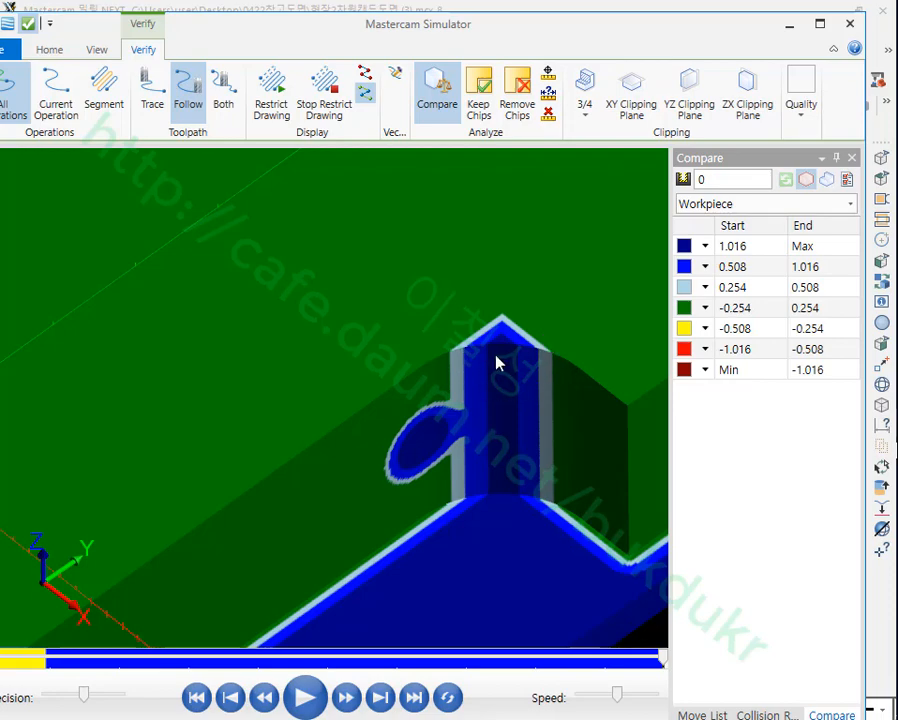
scroll(500, 360, down, 2)
scroll(493, 372, down, 5)
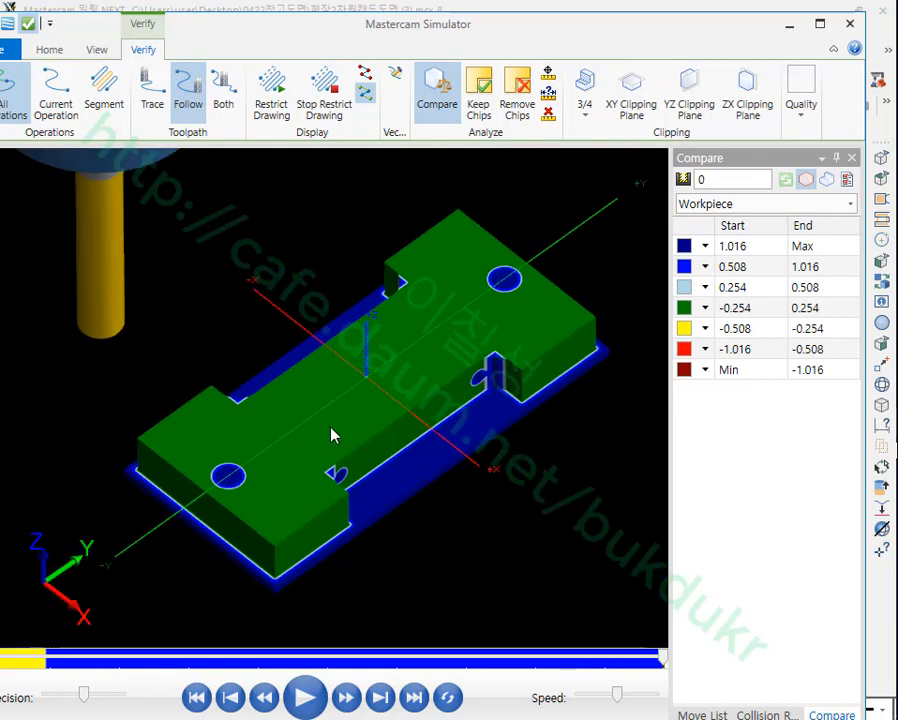
- Inspect the compared part from a more overhead angle and close the simulator
middle_drag(332, 432, 307, 413)
scroll(340, 408, up, 4)
scroll(271, 431, down, 4)
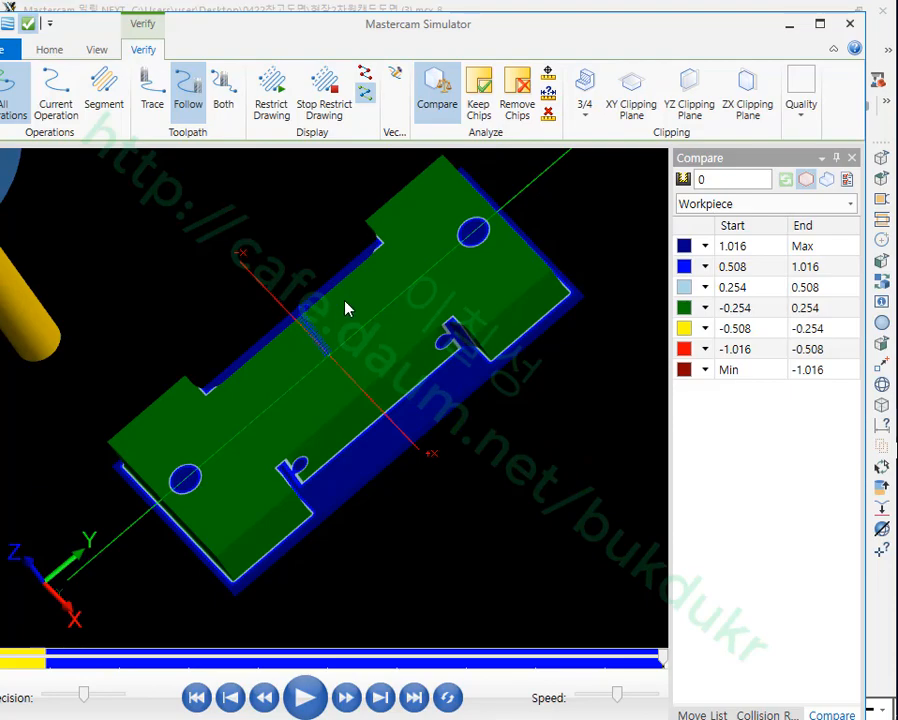
click(850, 24)
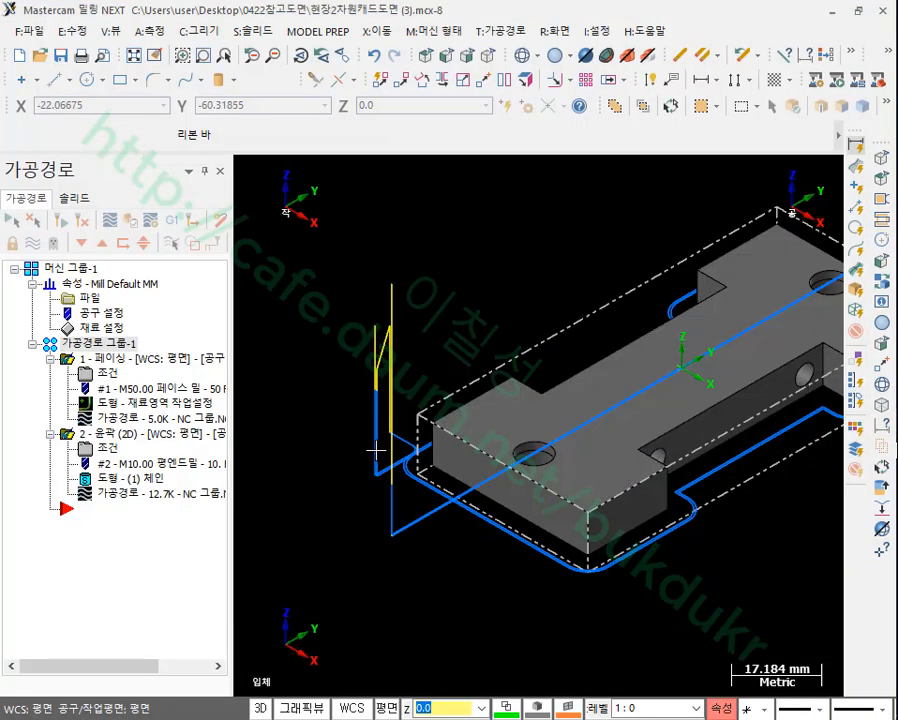
- Examine the retract move between the contour toolpath's passes near the lead-in and mark the rapid path with a direct alternative
scroll(375, 451, up, 4)
middle_drag(400, 438, 501, 435)
scroll(530, 380, up, 5)
middle_drag(607, 371, 583, 366)
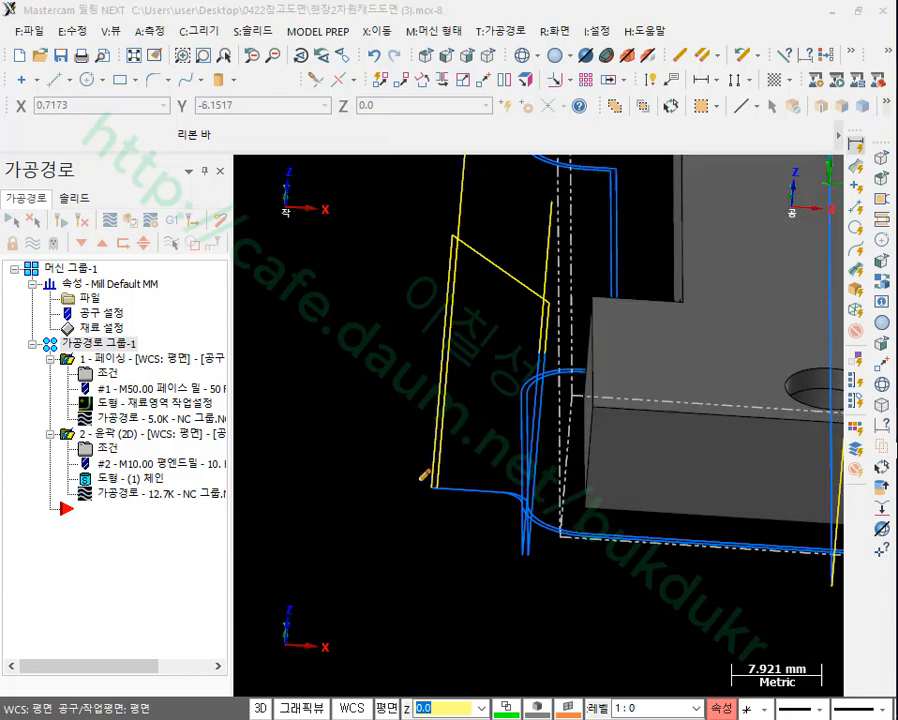
mouse_move(436, 458)
mouse_down()
mouse_move(457, 237)
mouse_move(550, 282)
mouse_move(521, 541)
mouse_up()
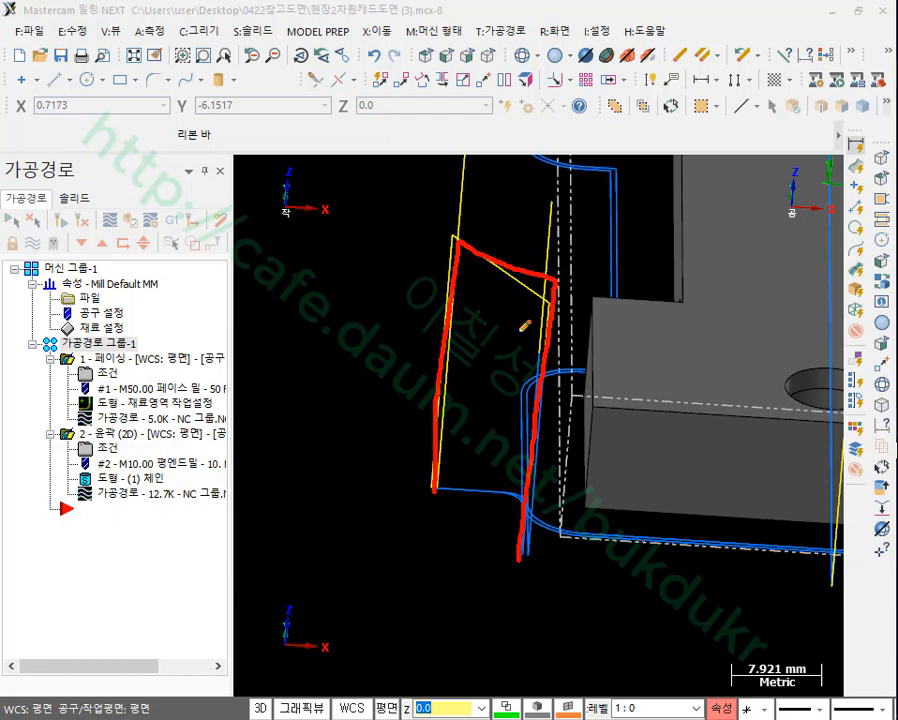
drag(432, 490, 487, 540)
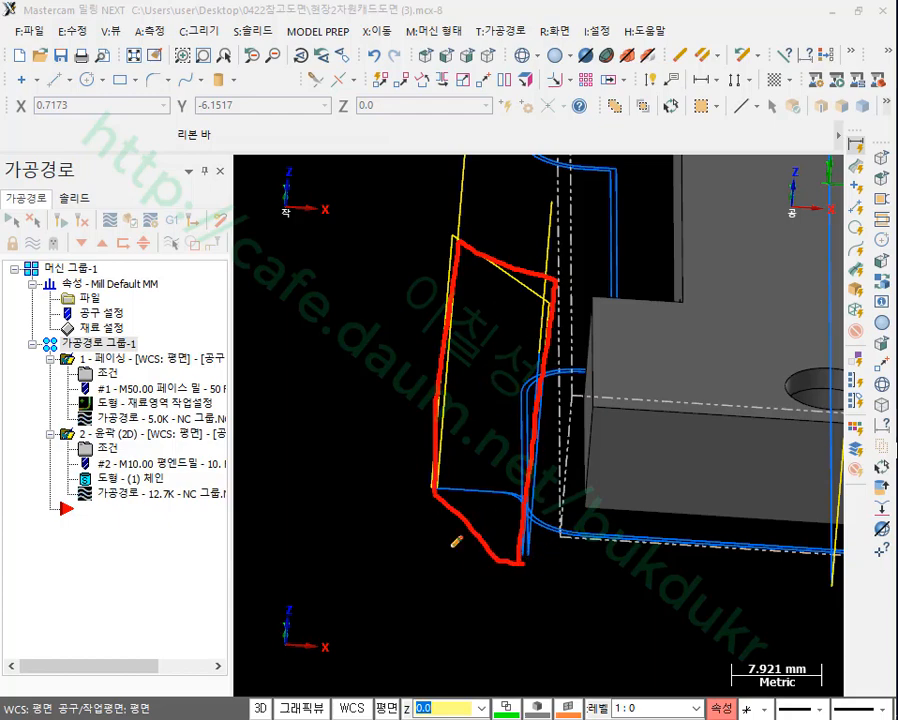
right_click(347, 351)
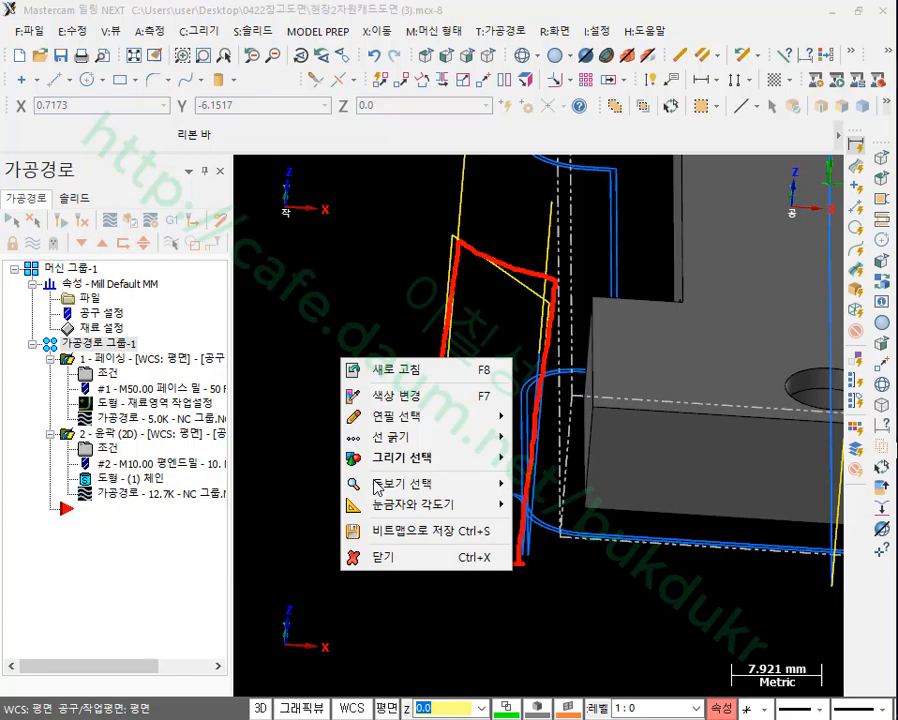
click(394, 557)
- Open the contour operation's side multi-pass parameters and mark up the Keep Tool Down option with a sketch of a path from start to end
click(105, 449)
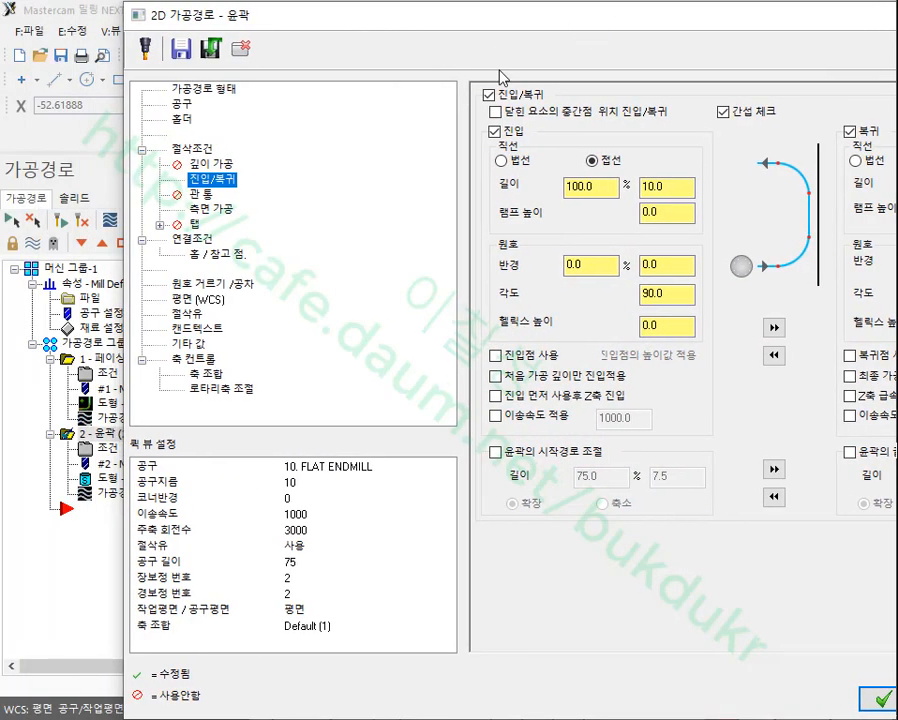
click(210, 208)
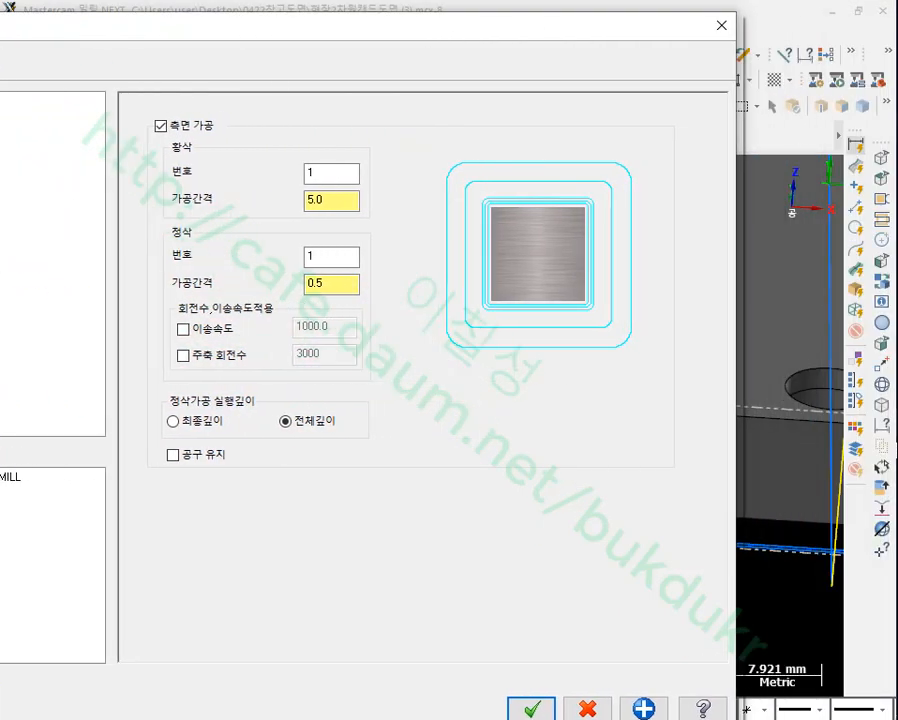
mouse_move(243, 466)
mouse_down()
mouse_move(200, 468)
mouse_move(158, 444)
mouse_move(257, 441)
mouse_up()
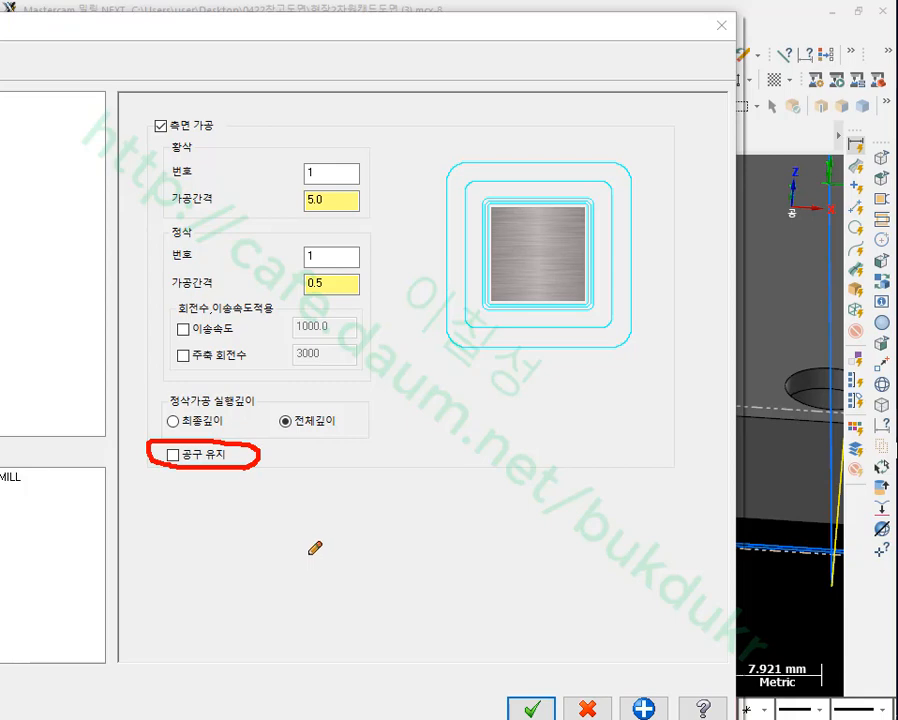
mouse_move(178, 557)
mouse_down()
mouse_move(553, 557)
mouse_move(546, 589)
mouse_up()
drag(184, 502, 184, 648)
mouse_move(124, 654)
mouse_down()
mouse_move(145, 640)
mouse_move(148, 708)
mouse_up()
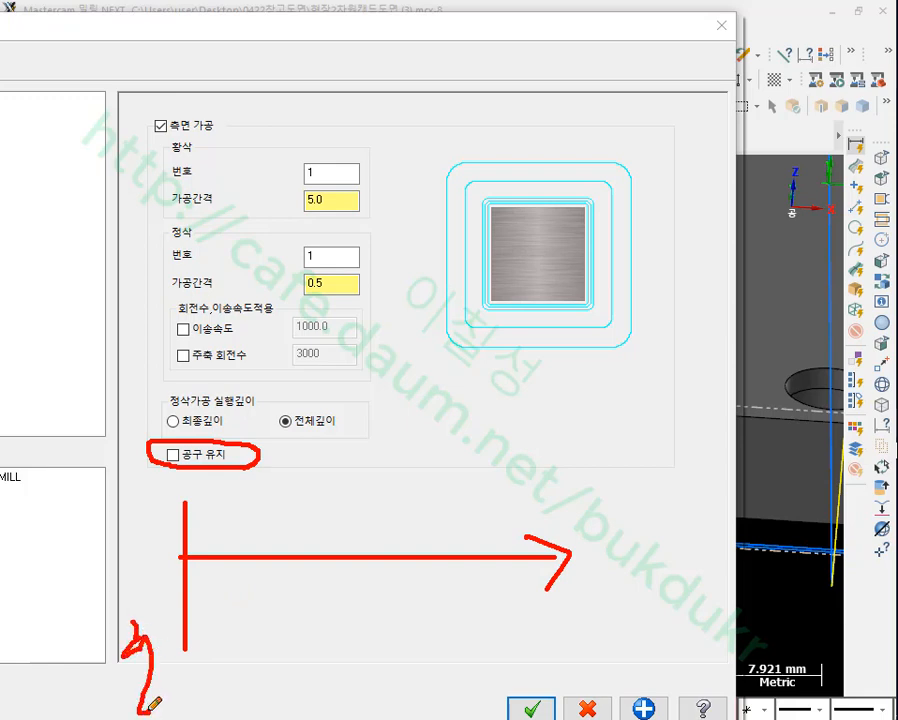
drag(115, 652, 172, 640)
mouse_move(505, 603)
mouse_down()
mouse_move(538, 650)
mouse_move(592, 676)
mouse_up()
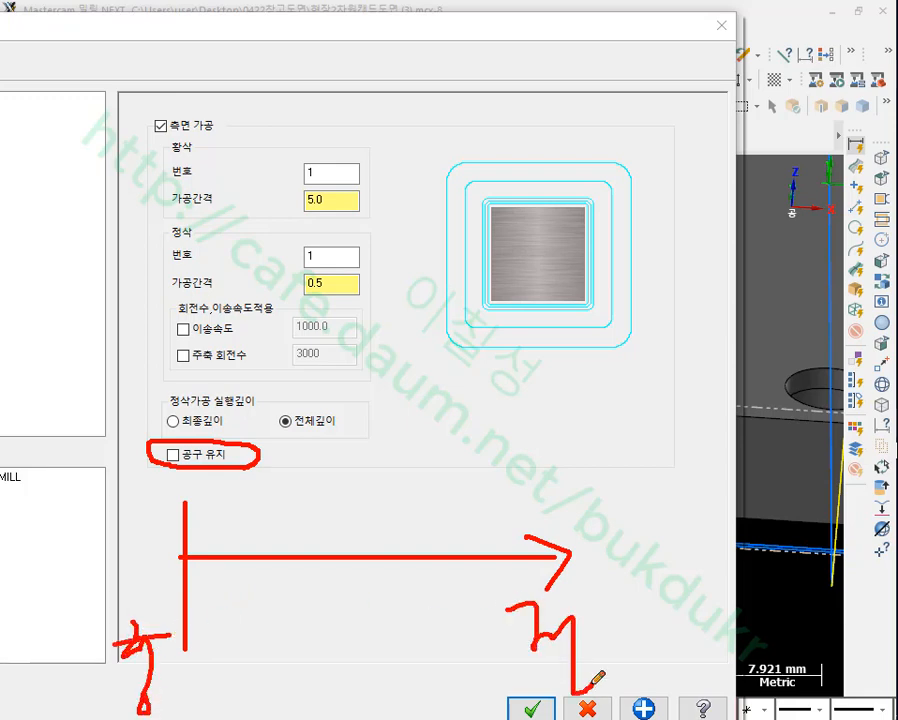
drag(184, 547, 537, 543)
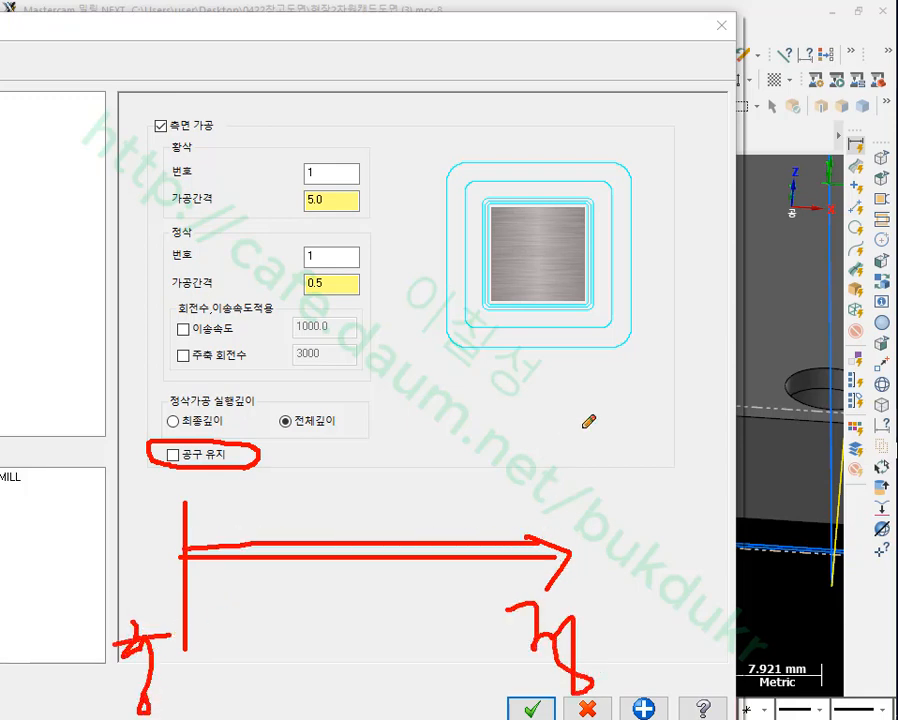
right_click(582, 484)
click(602, 628)
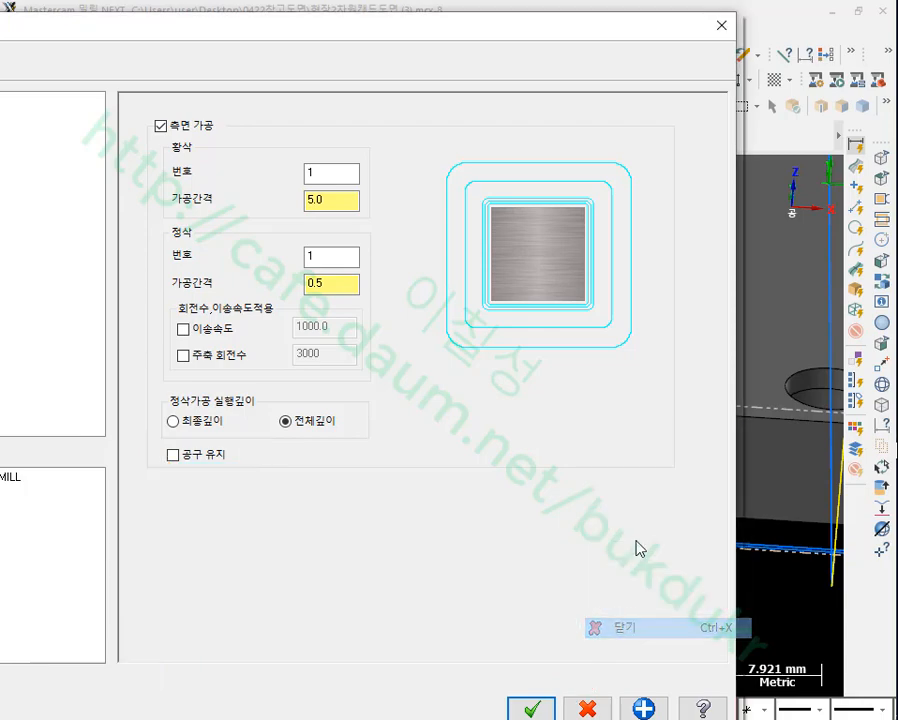
- Enable Keep Tool Down for the contour's side passes and regenerate the toolpath
click(174, 456)
click(531, 708)
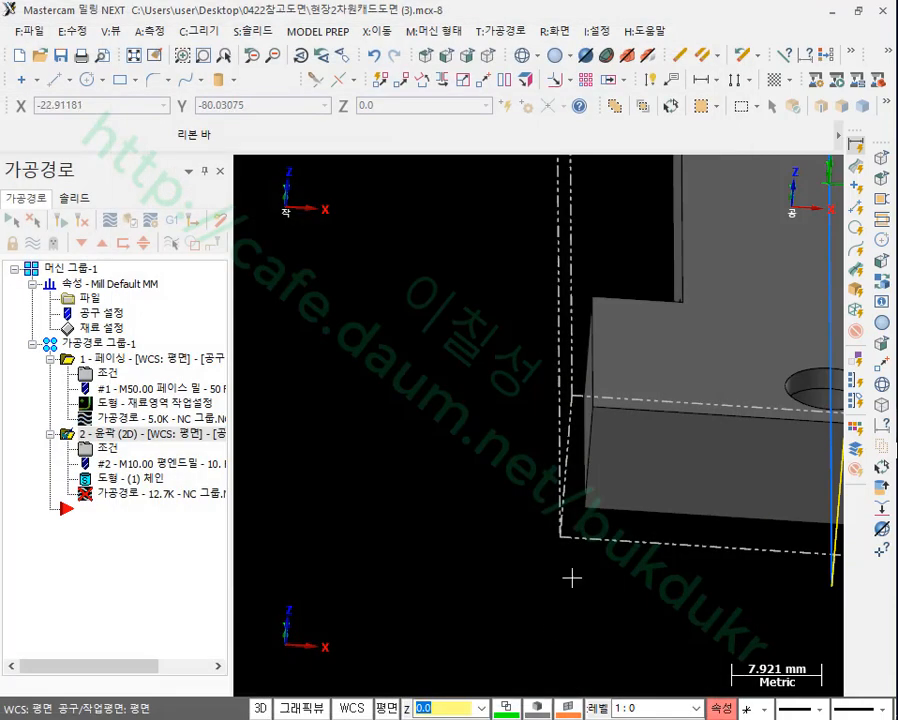
click(63, 226)
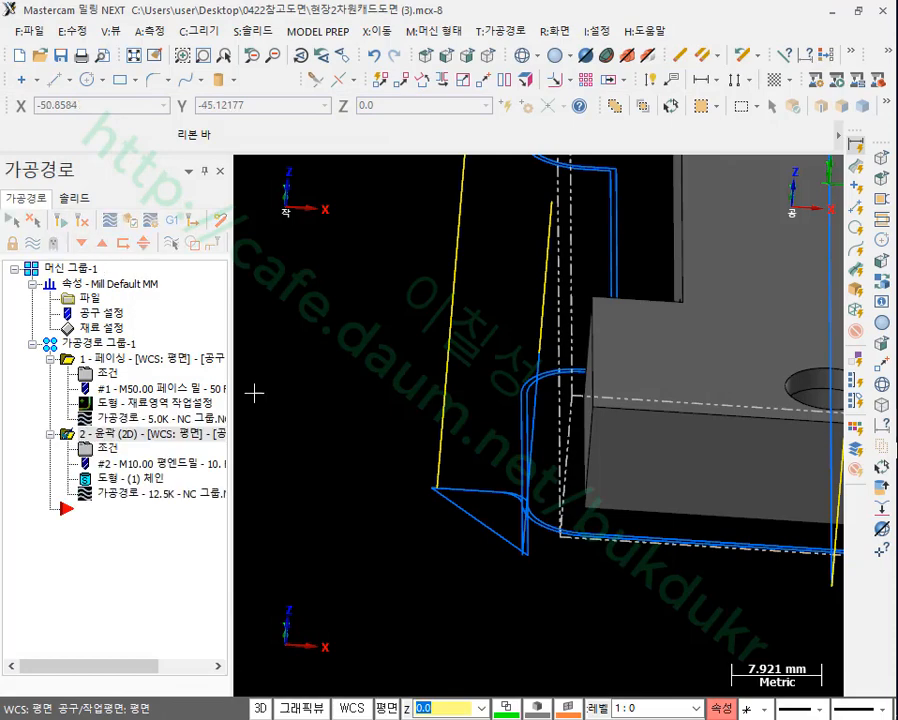
- Backplot the contour operation, advance the tool to the transition between the two passes and turn off the swept tool shading
click(137, 496)
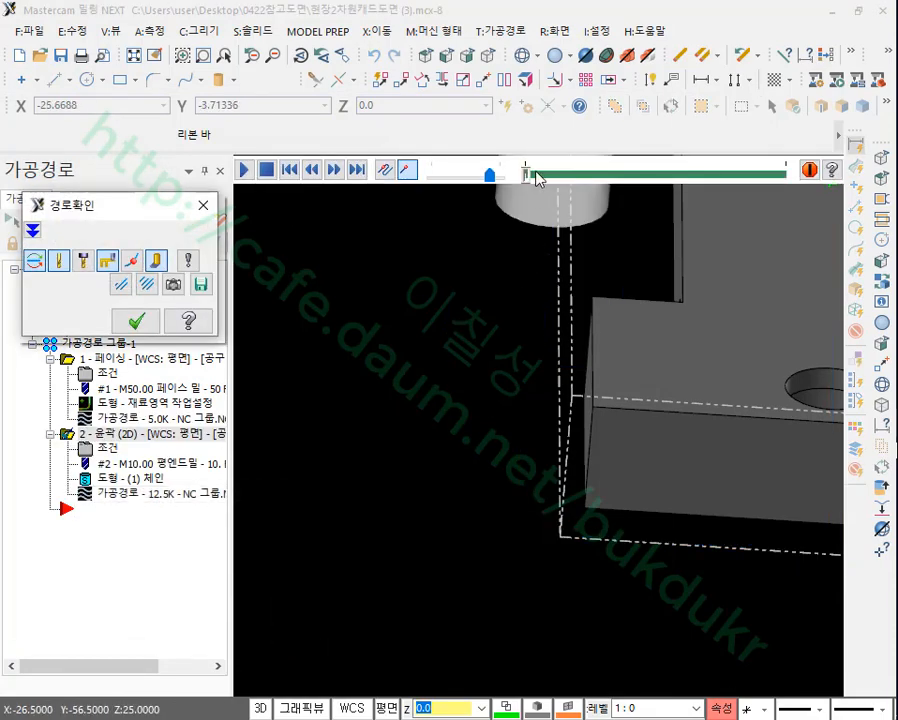
drag(530, 176, 659, 204)
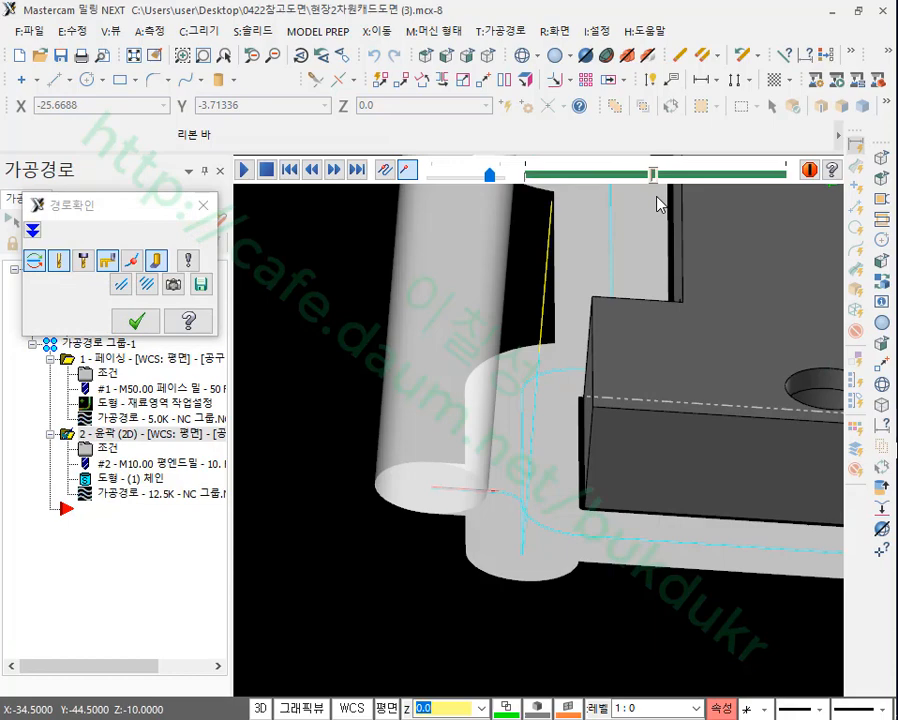
click(157, 262)
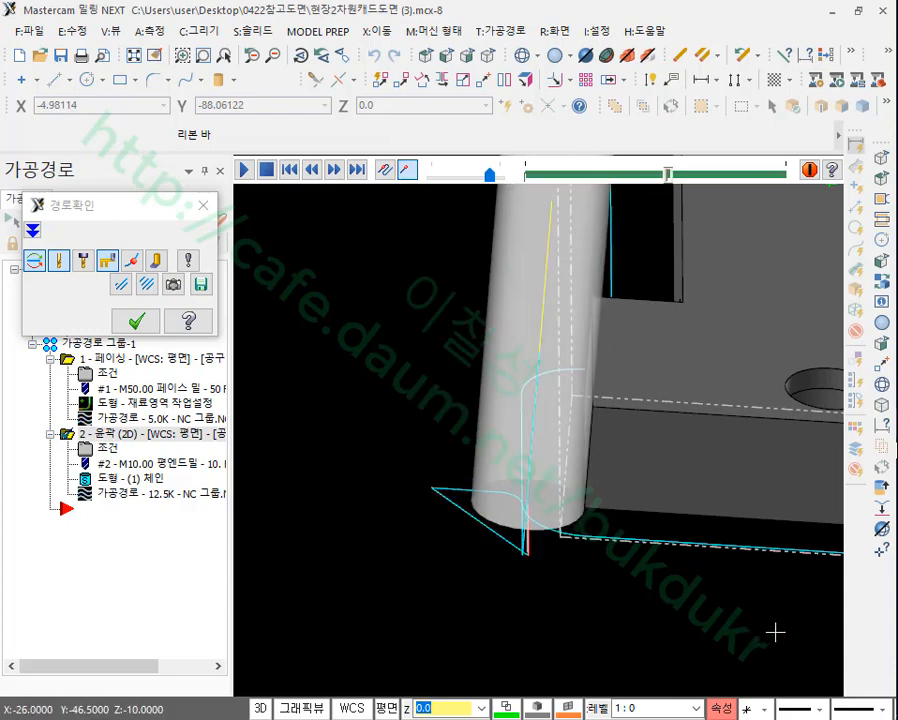
- Inspect the swept contour path from the top view, replay the link move between passes and close the backplot
click(428, 57)
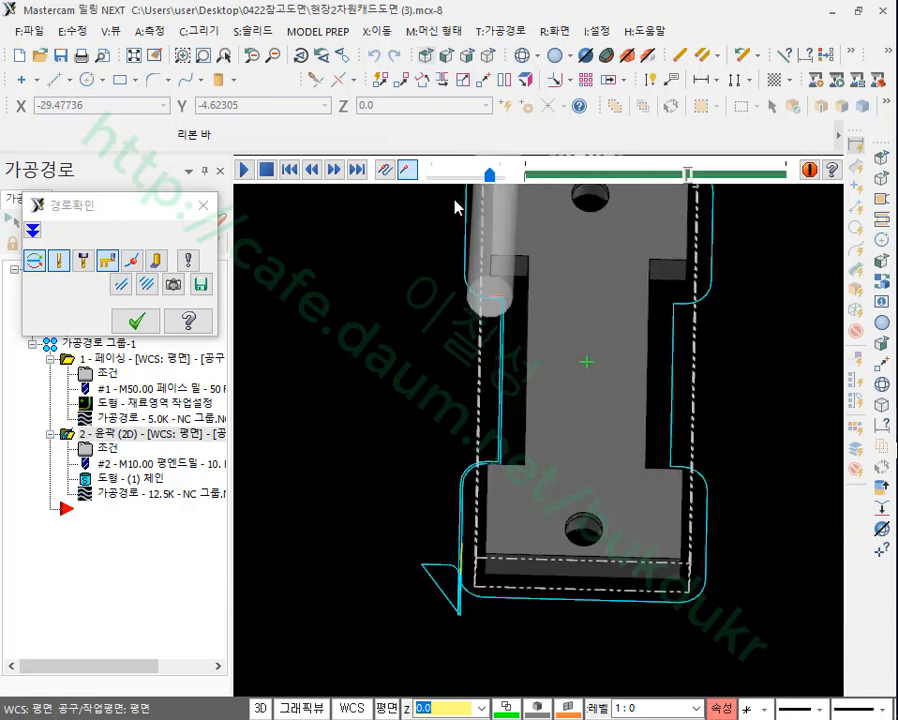
click(156, 262)
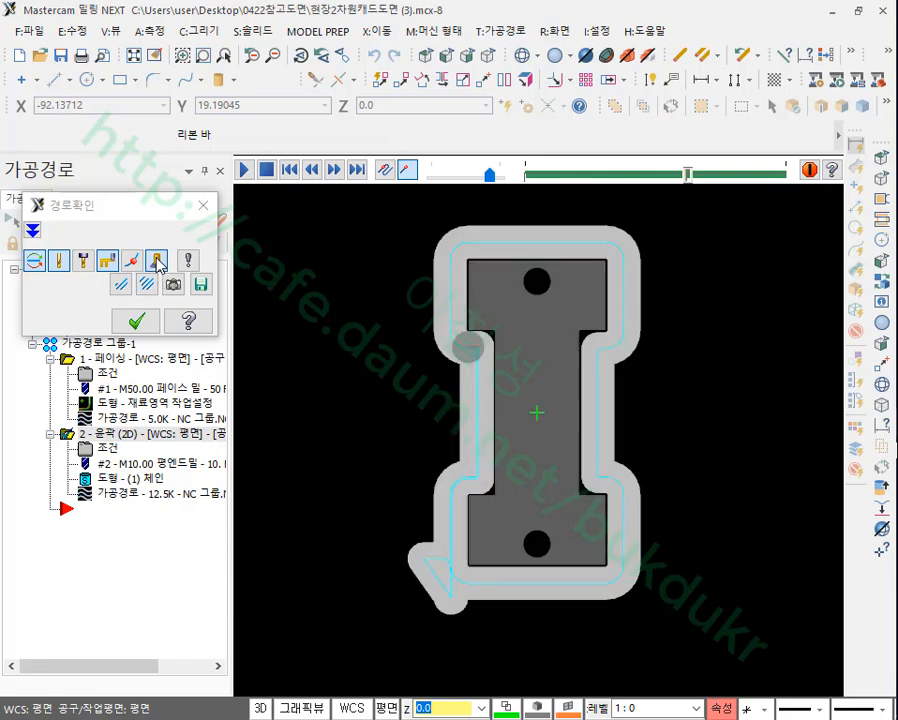
scroll(436, 577, up, 4)
scroll(436, 577, up, 5)
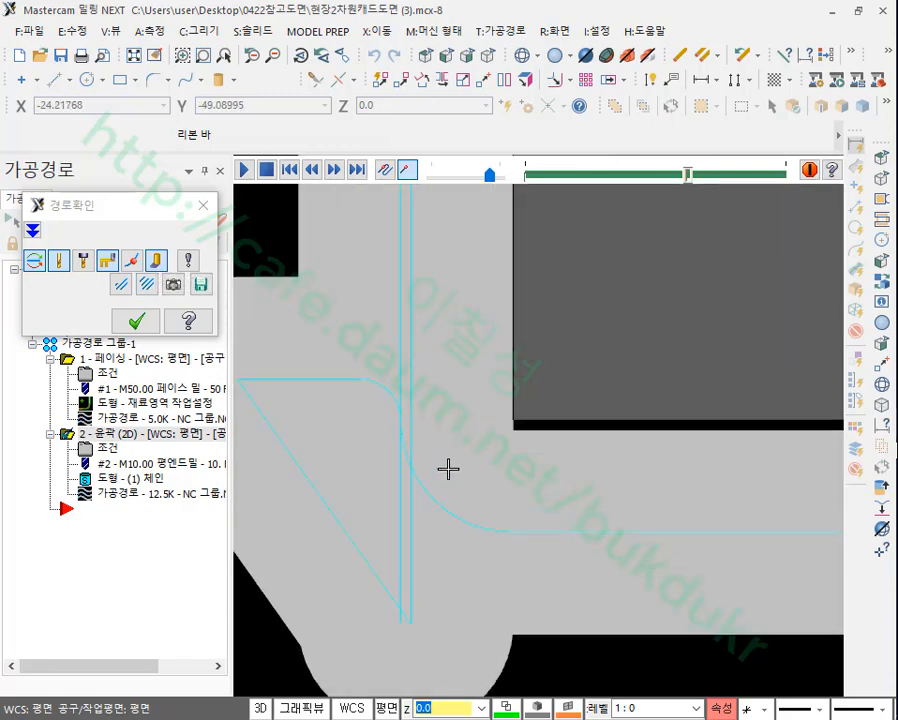
scroll(536, 400, down, 5)
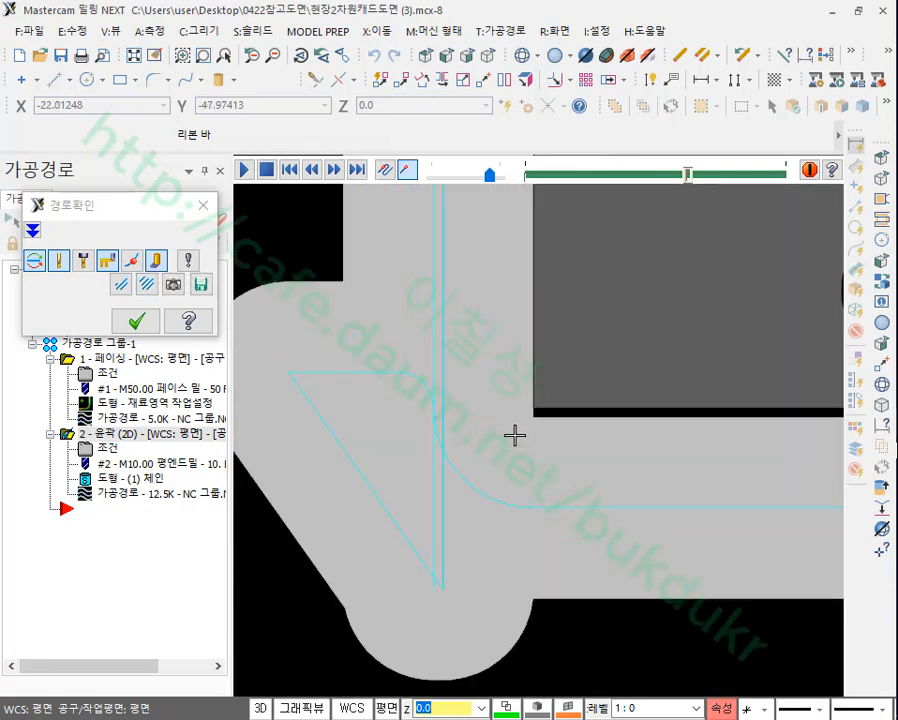
click(404, 437)
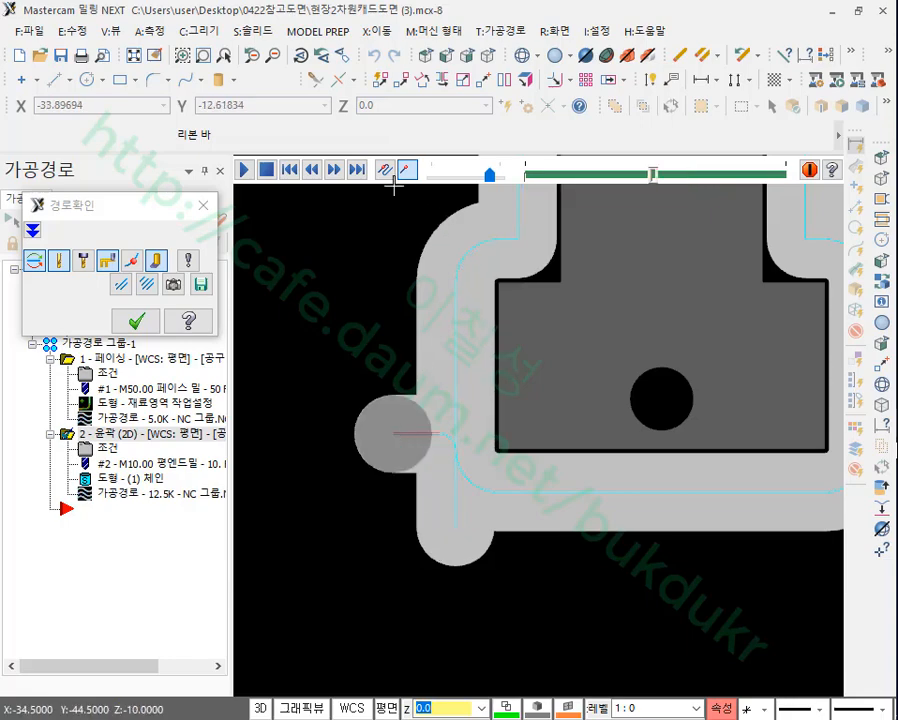
click(245, 171)
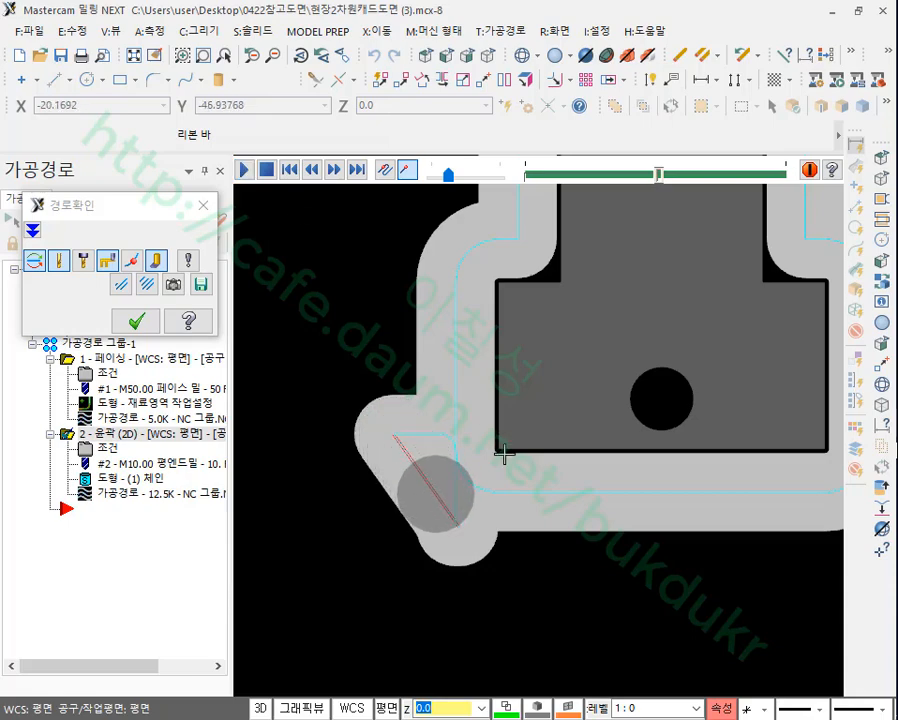
click(142, 321)
- Return to the isometric view and collapse the facing and contour operations in the toolpath tree
click(492, 58)
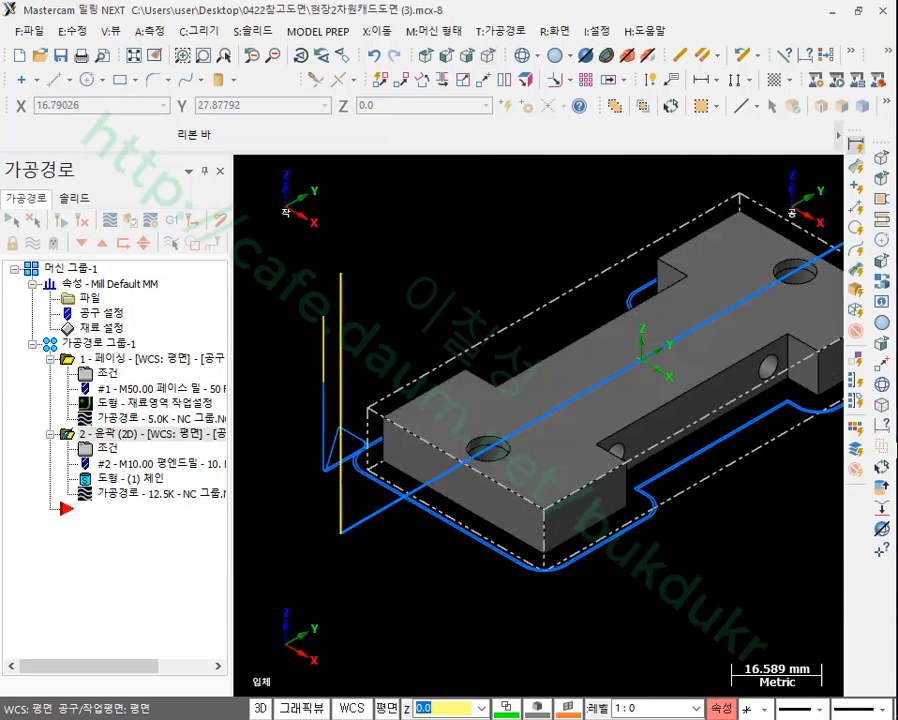
scroll(488, 385, down, 6)
scroll(597, 280, up, 6)
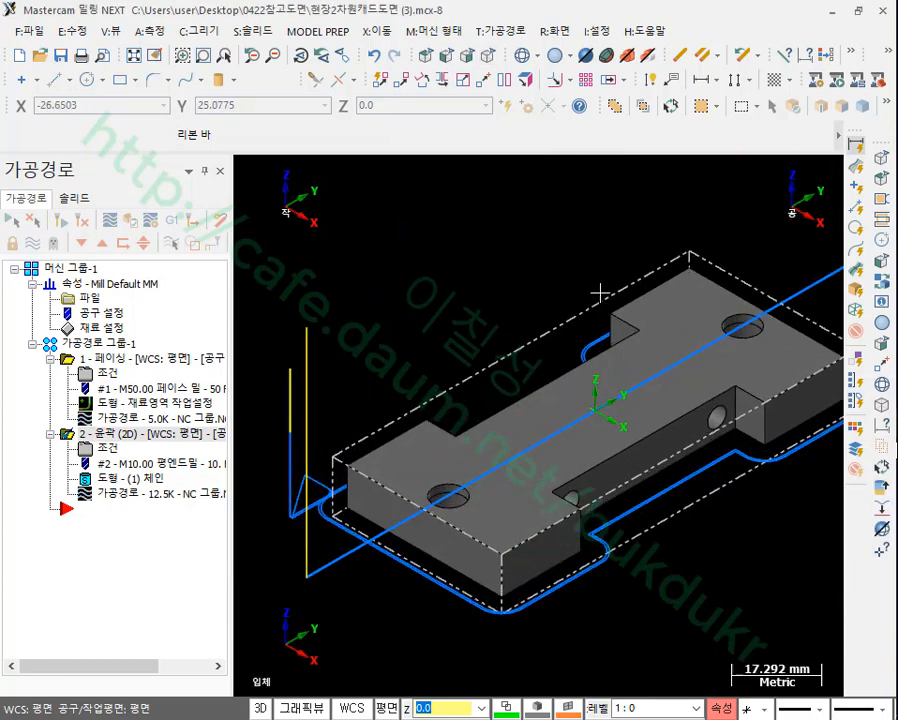
scroll(465, 288, down, 1)
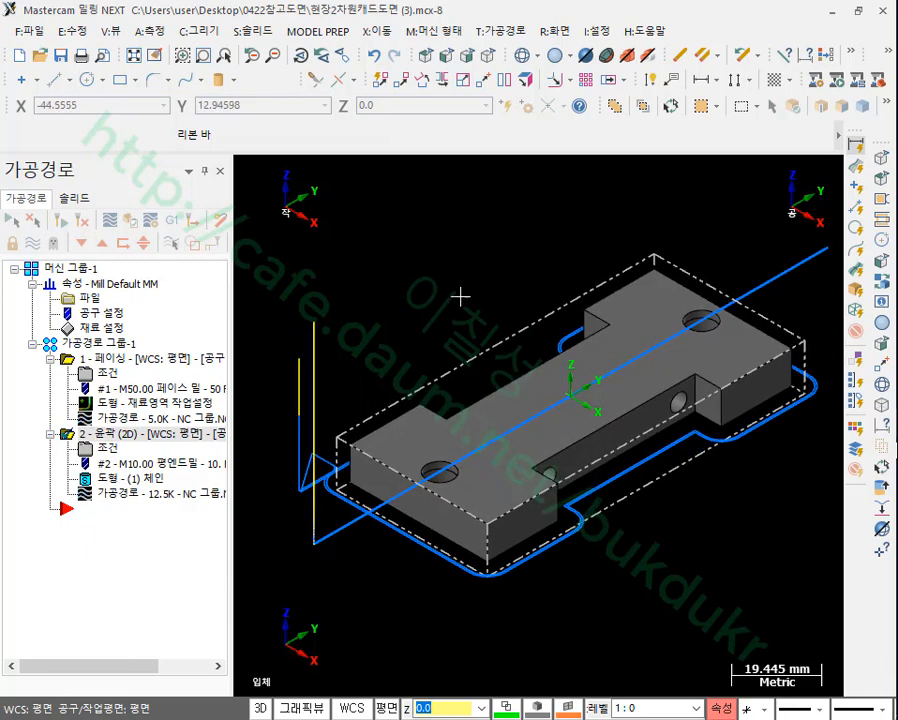
click(50, 358)
click(50, 374)
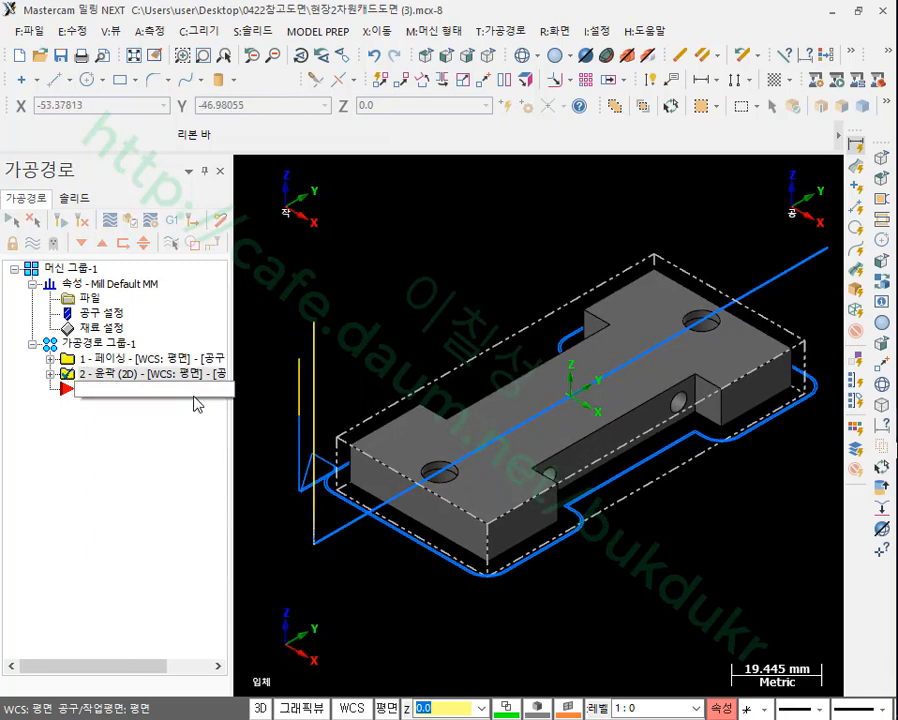
- Select the whole toolpath group and hide the toolpath display of both operations
scroll(462, 428, up, 1)
scroll(436, 359, down, 1)
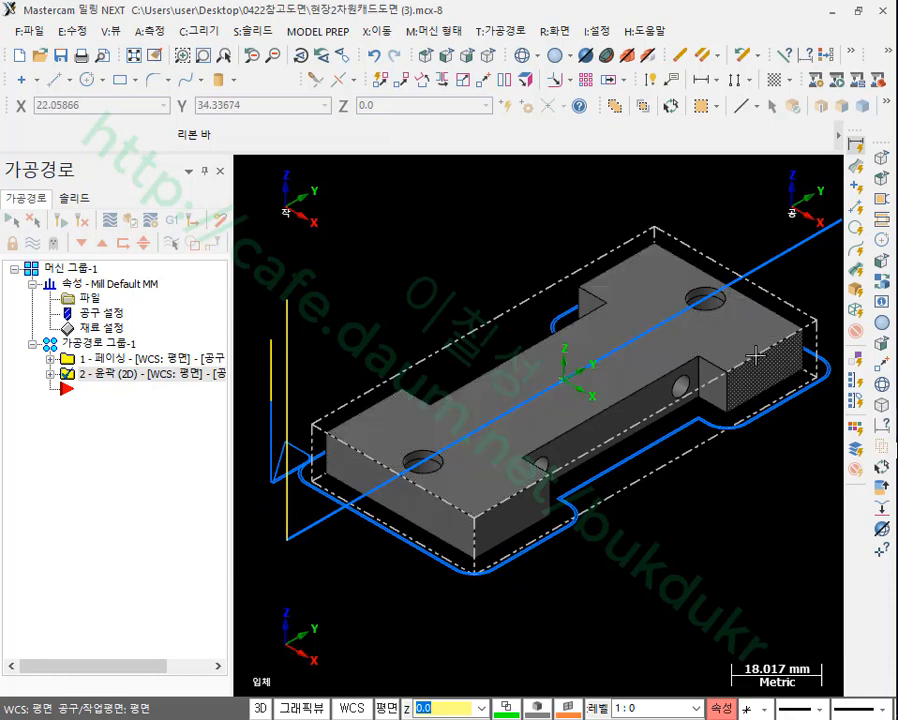
scroll(716, 318, up, 1)
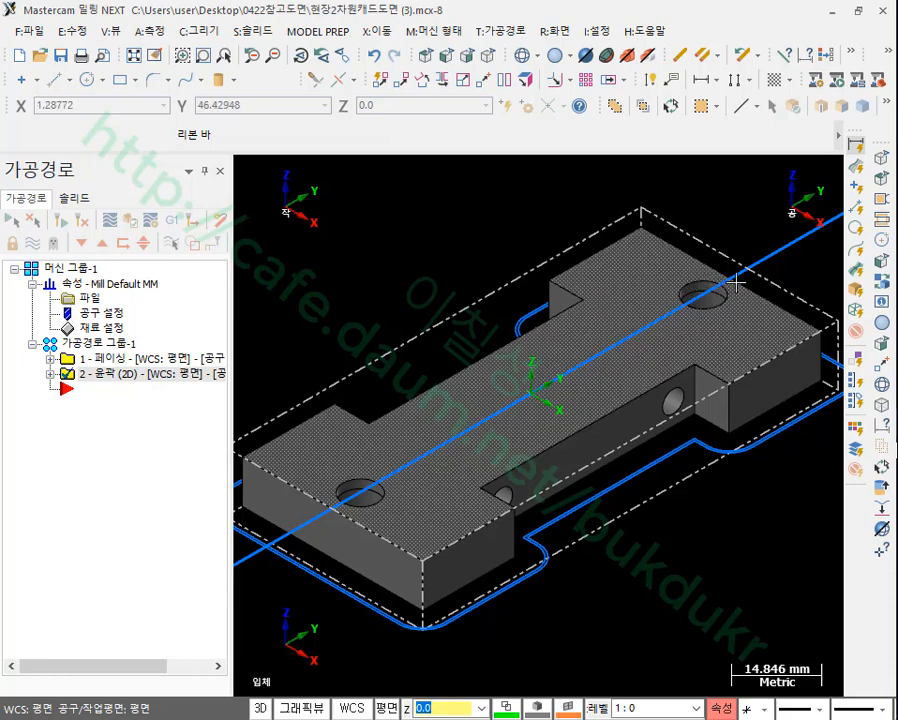
scroll(728, 285, down, 1)
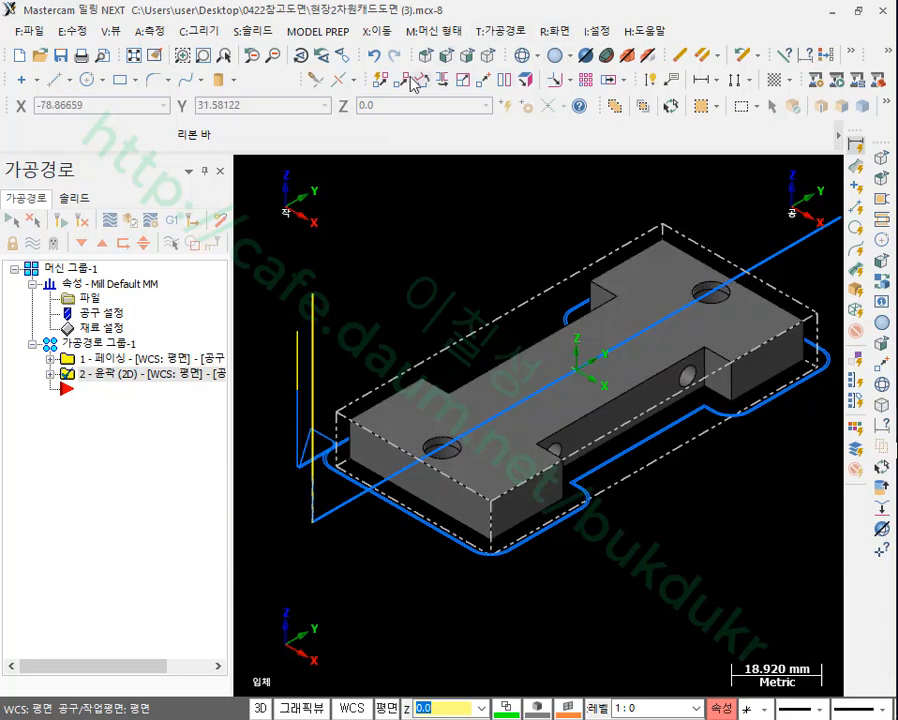
click(90, 344)
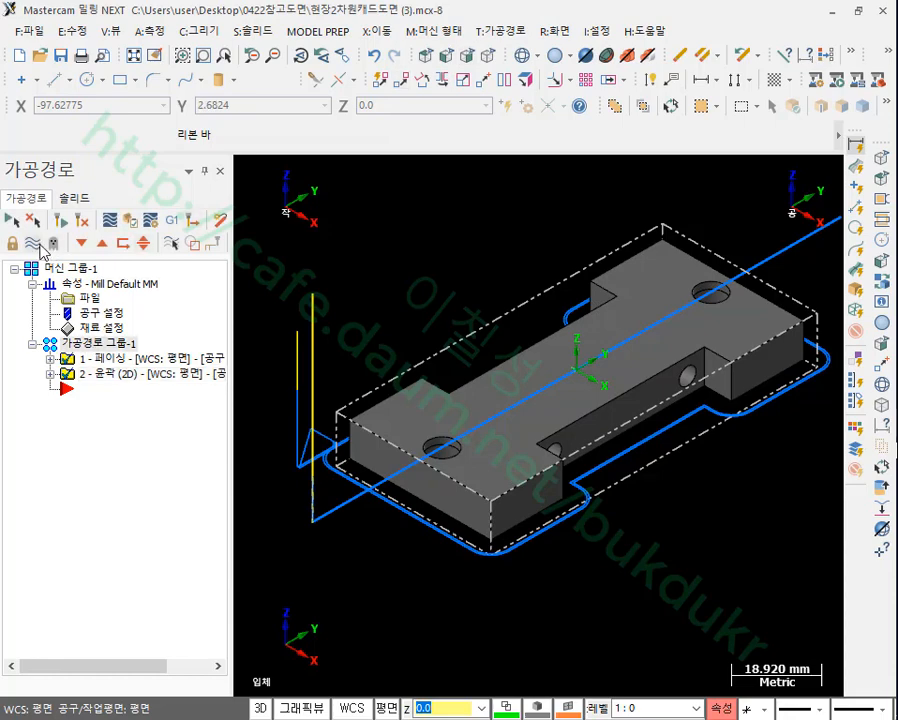
click(36, 245)
- Create a new 2D contour toolpath using the solid's top face as the chain geometry
click(500, 31)
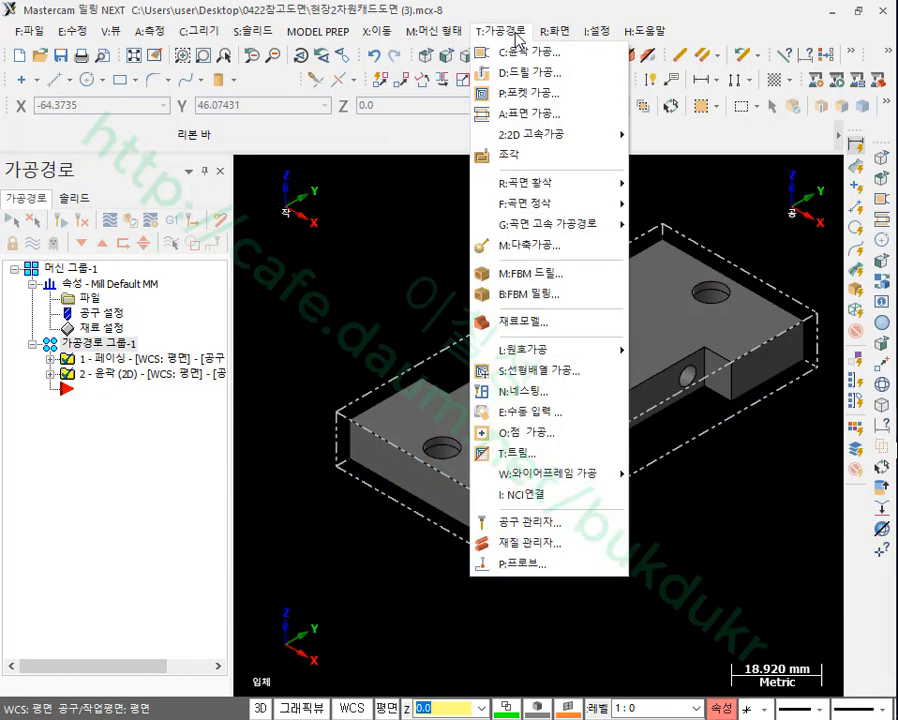
click(524, 51)
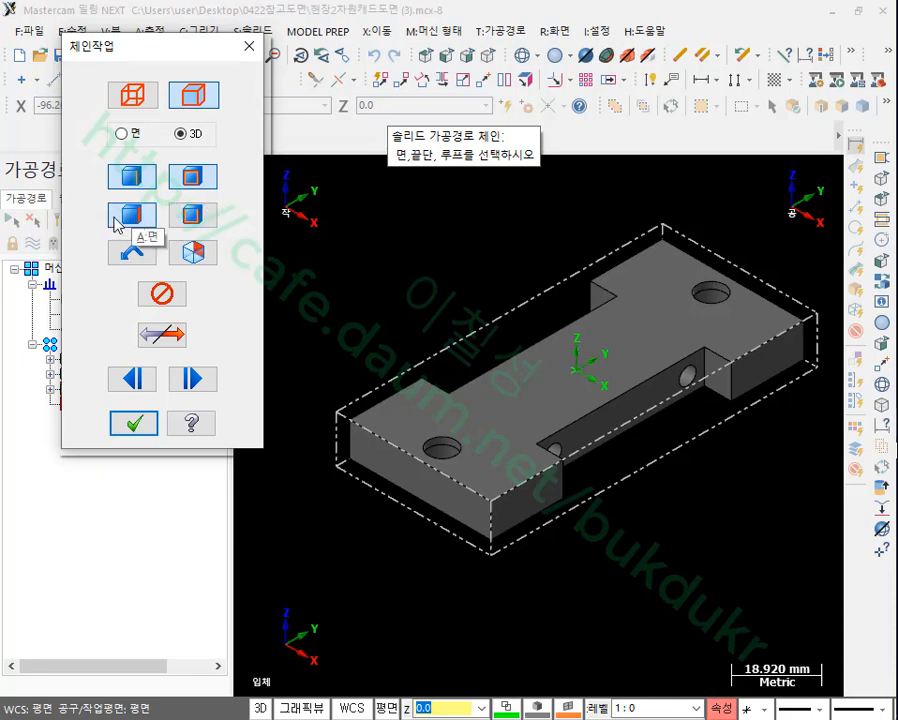
click(500, 421)
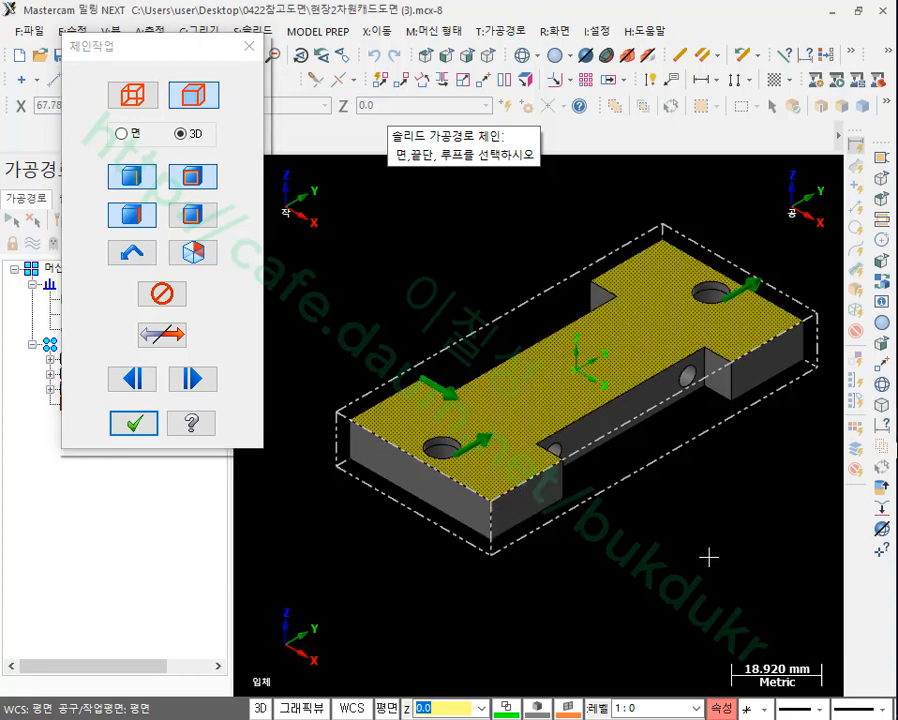
click(133, 423)
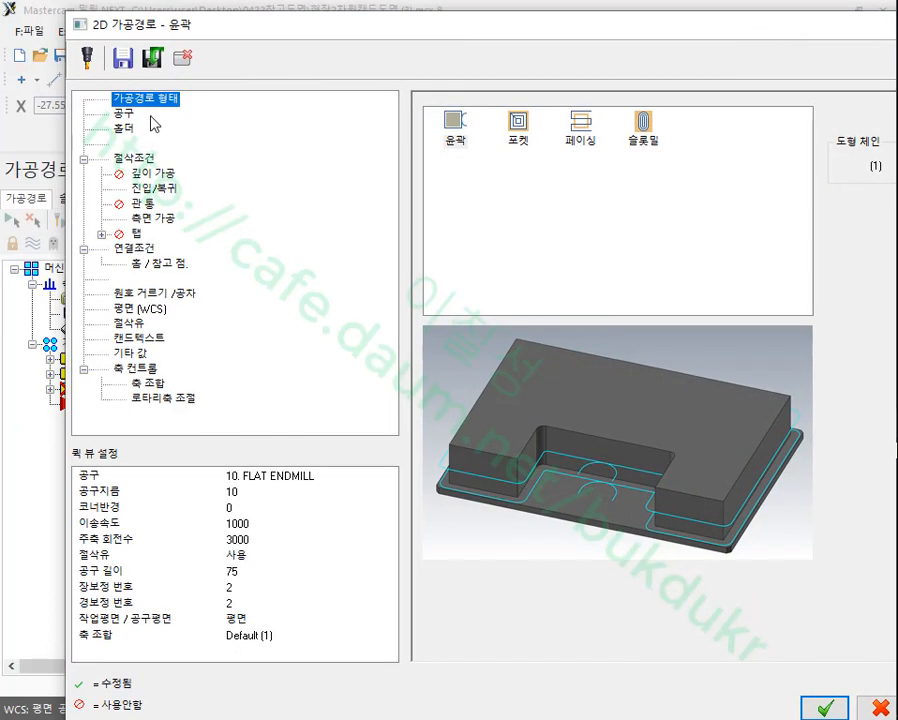
- Filter the tool library to spot drills of any diameter and assign the 5 mm spot drill to the new contour toolpath
click(128, 114)
click(494, 406)
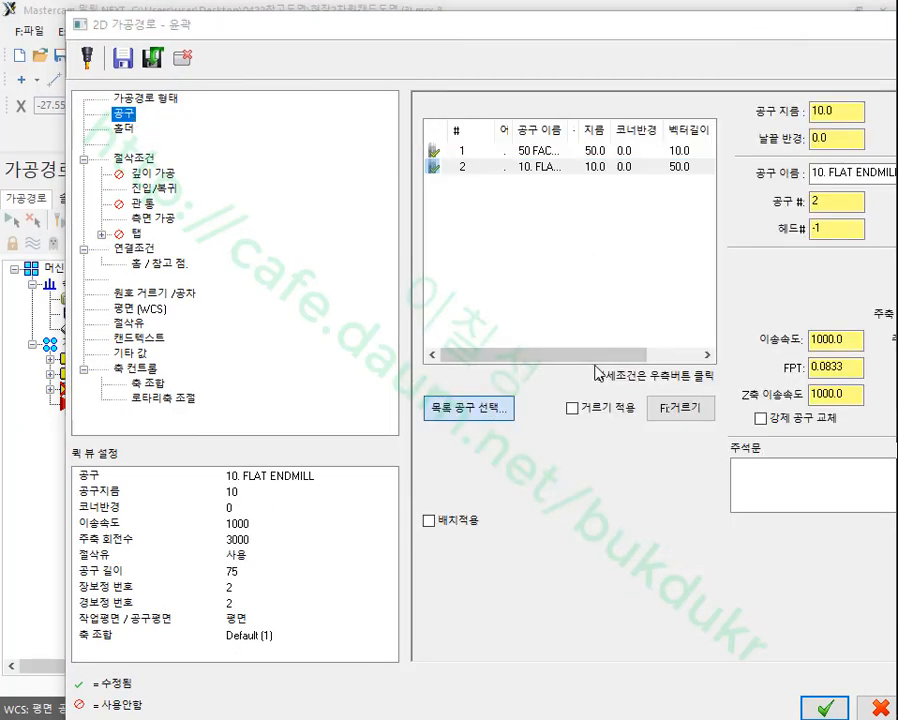
click(745, 194)
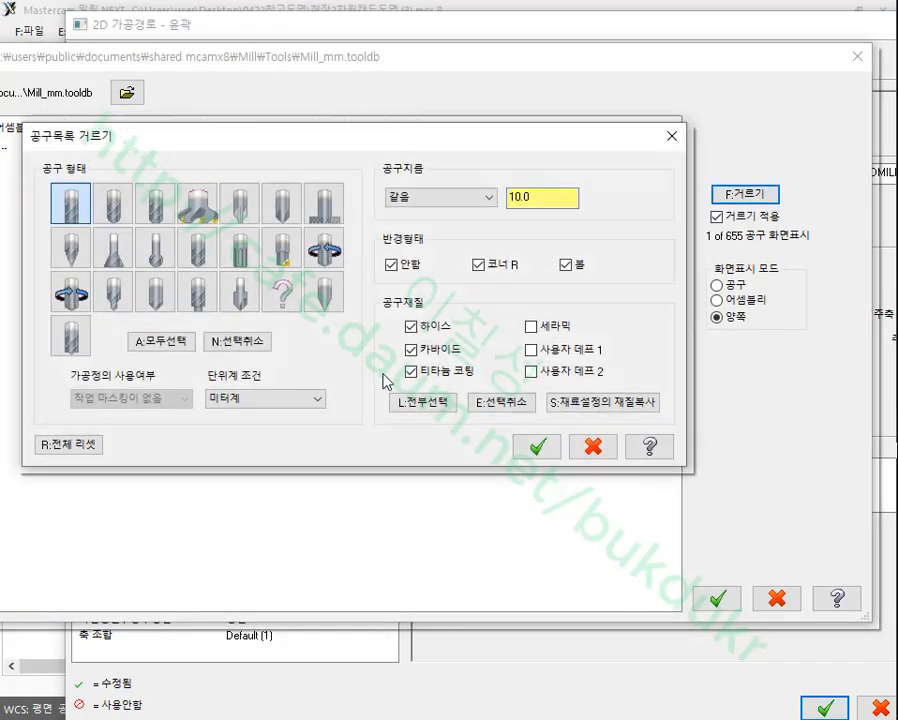
click(237, 342)
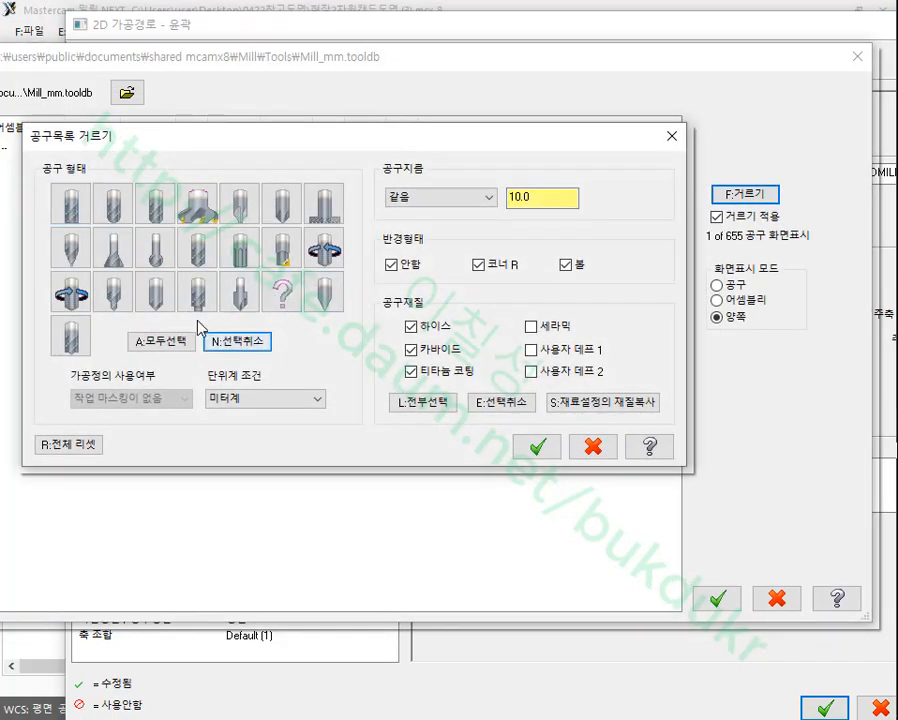
click(162, 295)
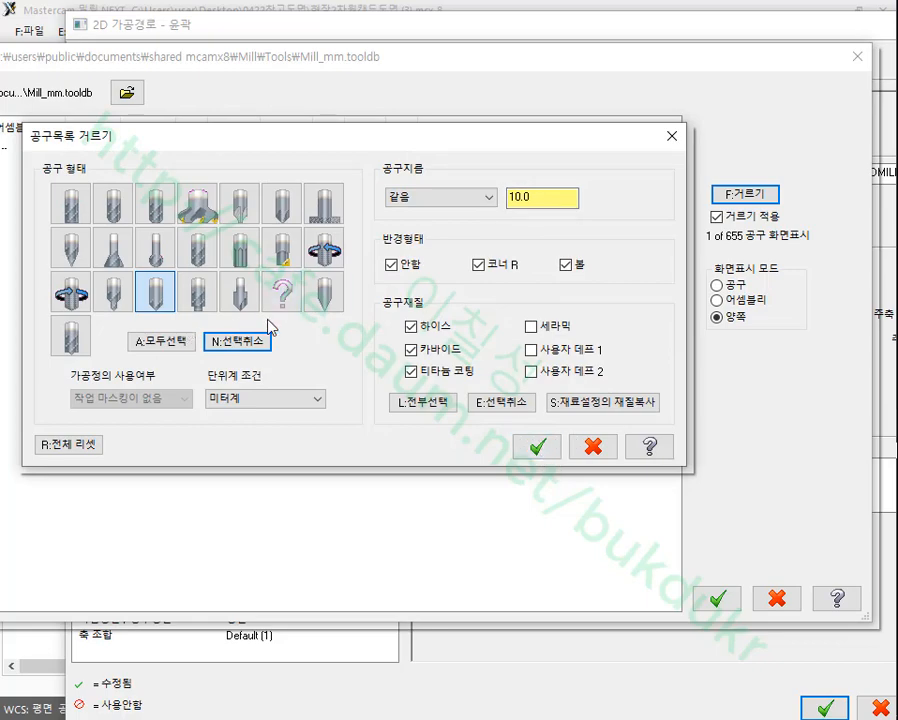
click(448, 200)
click(412, 211)
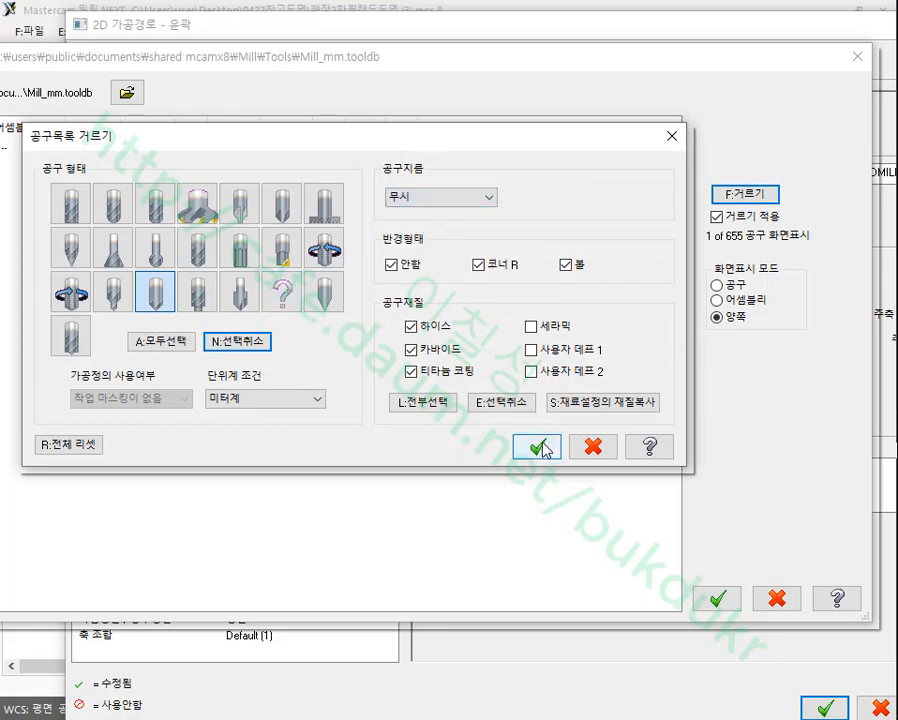
click(538, 446)
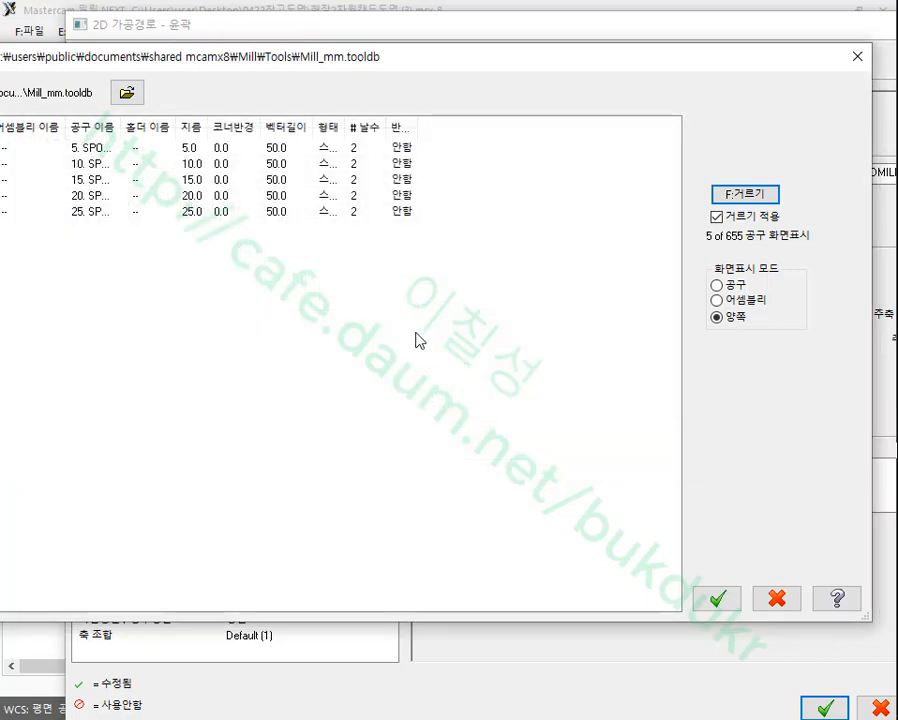
double_click(90, 148)
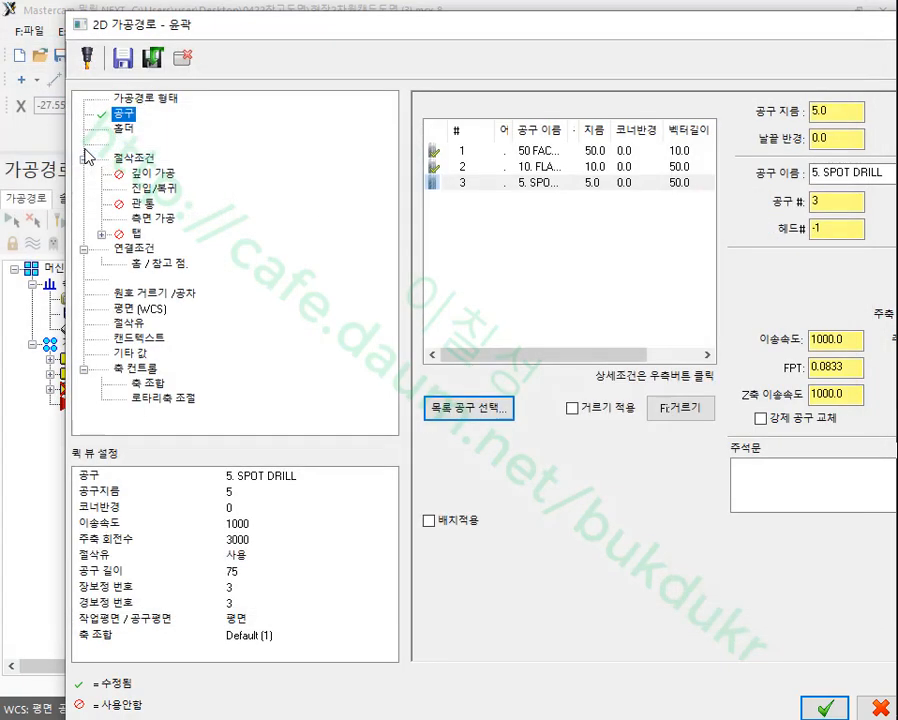
- Change the contour type to 2D chamfer and set the chamfer width to 0.3 mm
click(150, 158)
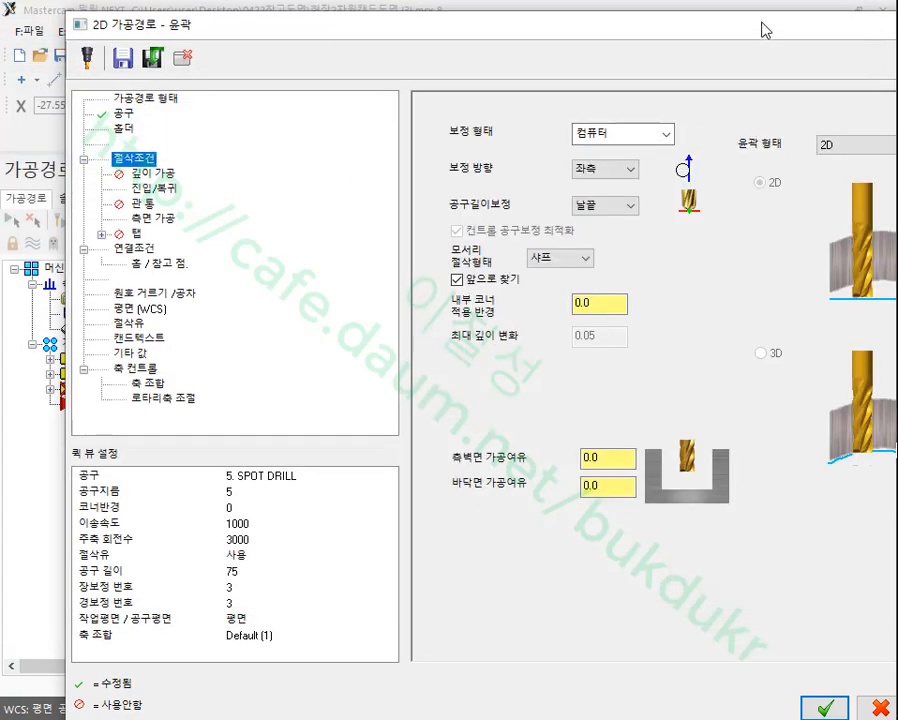
drag(763, 30, 414, 30)
click(556, 152)
click(538, 178)
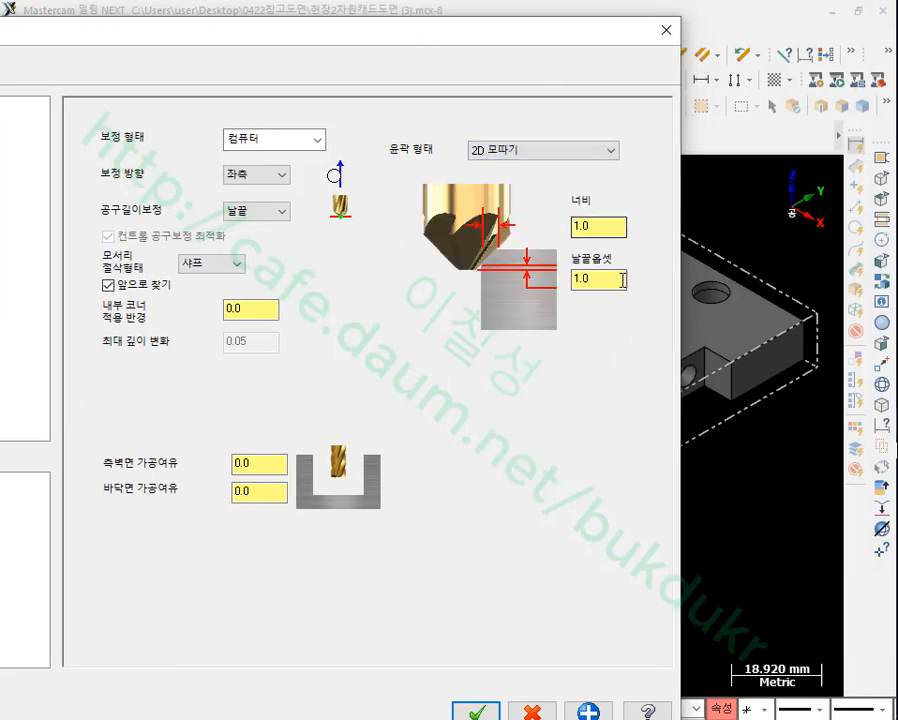
drag(604, 226, 538, 237)
click(603, 277)
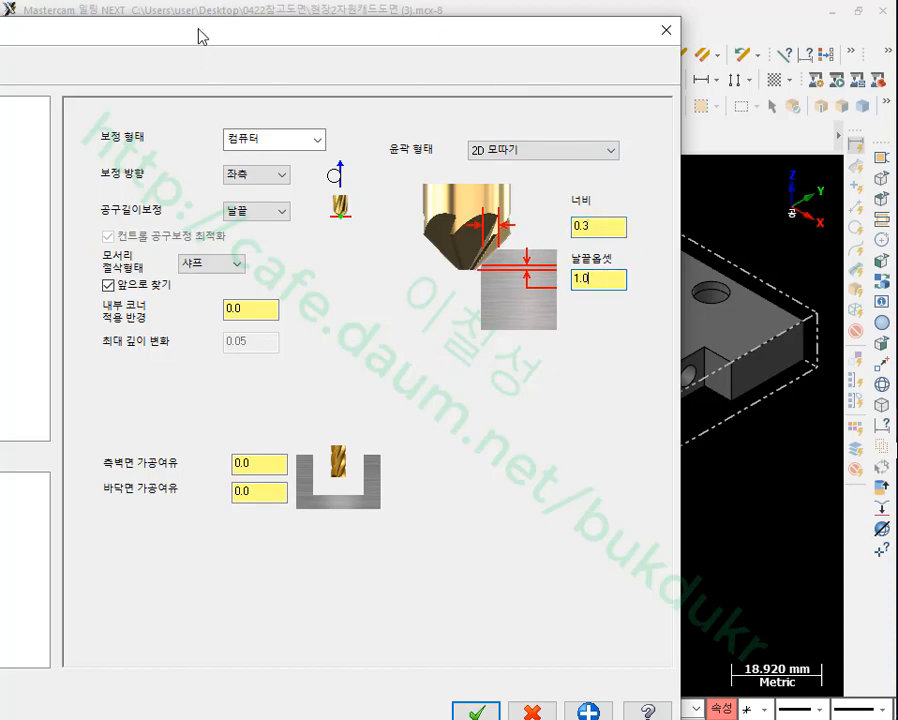
- Disable lead in/out and multi passes for the chamfer toolpath
drag(198, 36, 600, 36)
click(250, 192)
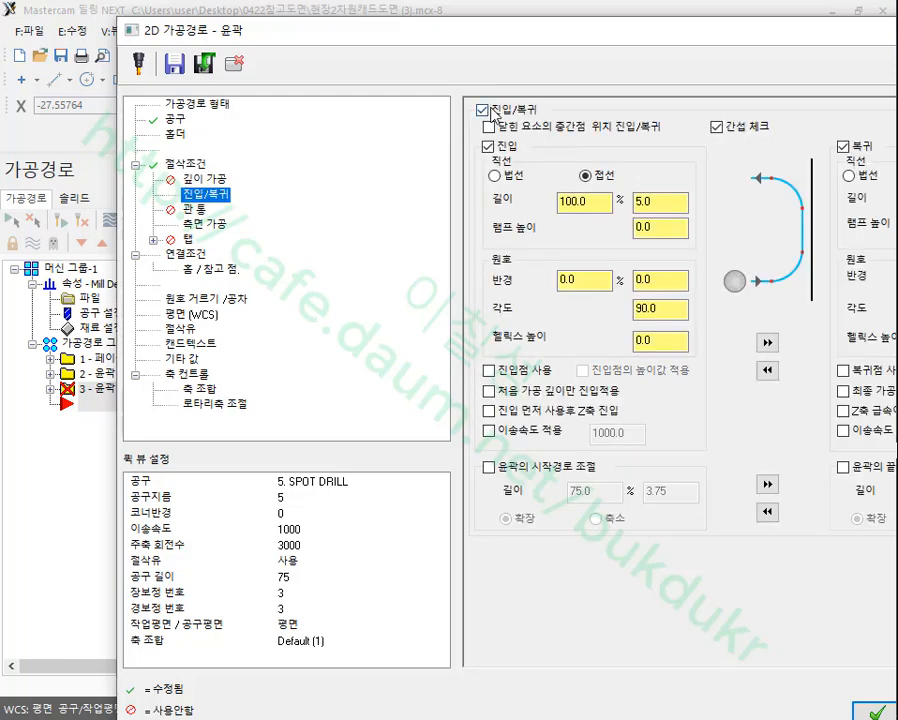
click(216, 225)
click(505, 130)
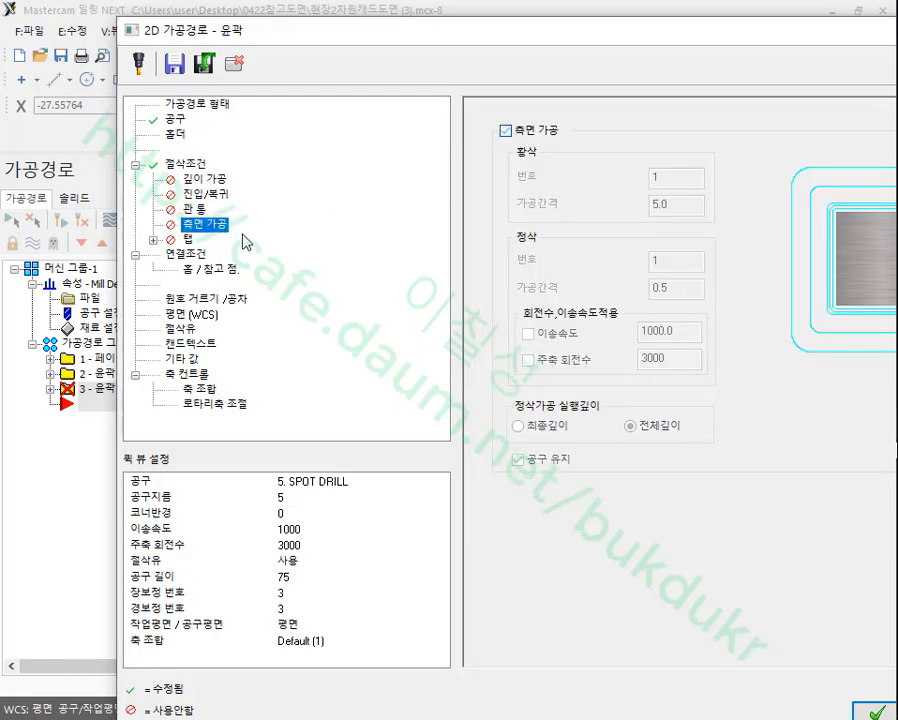
- Set the top of stock to incremental 0.0 in the linking parameters and generate the chamfer toolpath
click(196, 255)
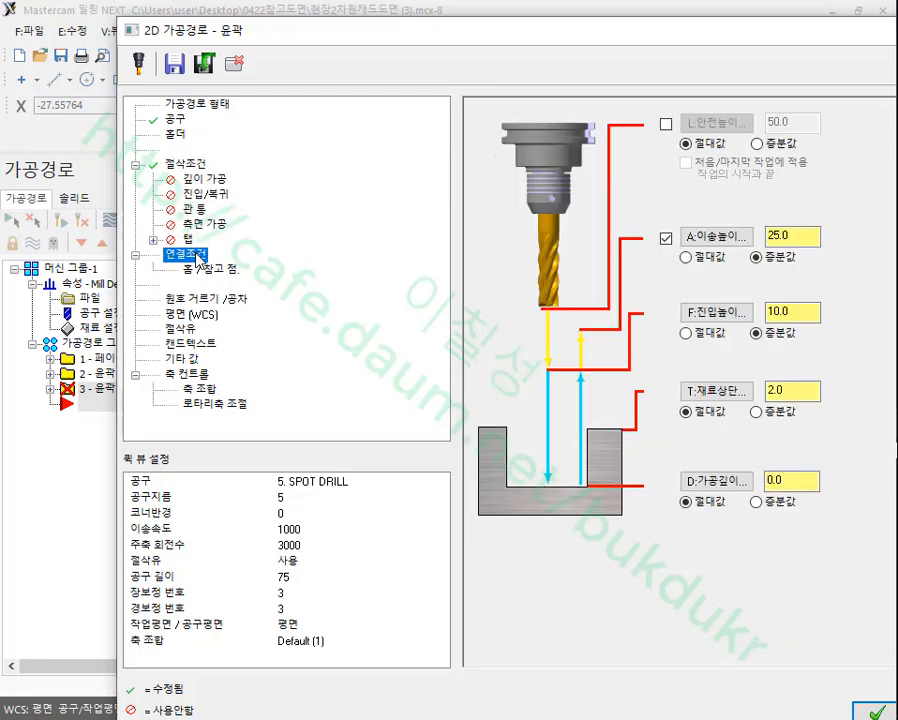
click(757, 411)
click(776, 390)
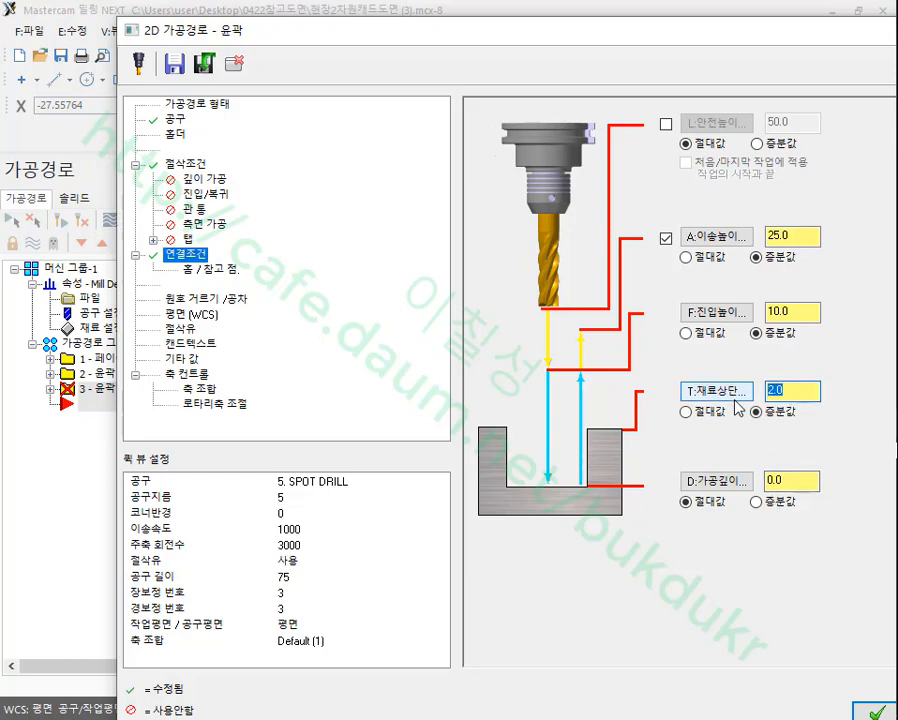
text(0.0)
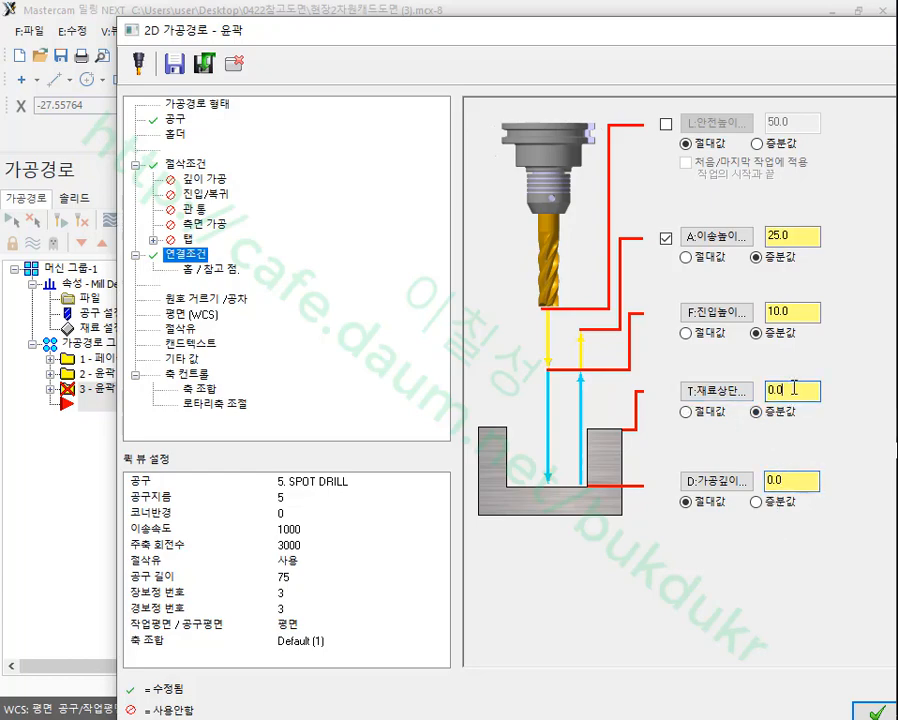
drag(810, 44, 443, 37)
click(498, 709)
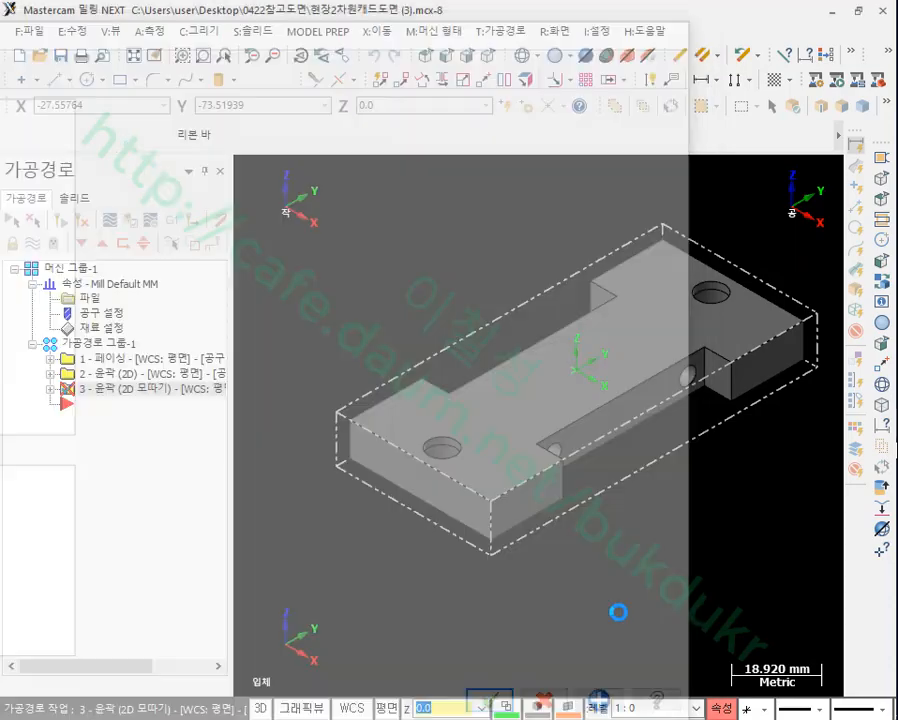
- Run the solid verification of all operations in toolpath group 1 and compare the machined stock with the workpiece
click(105, 344)
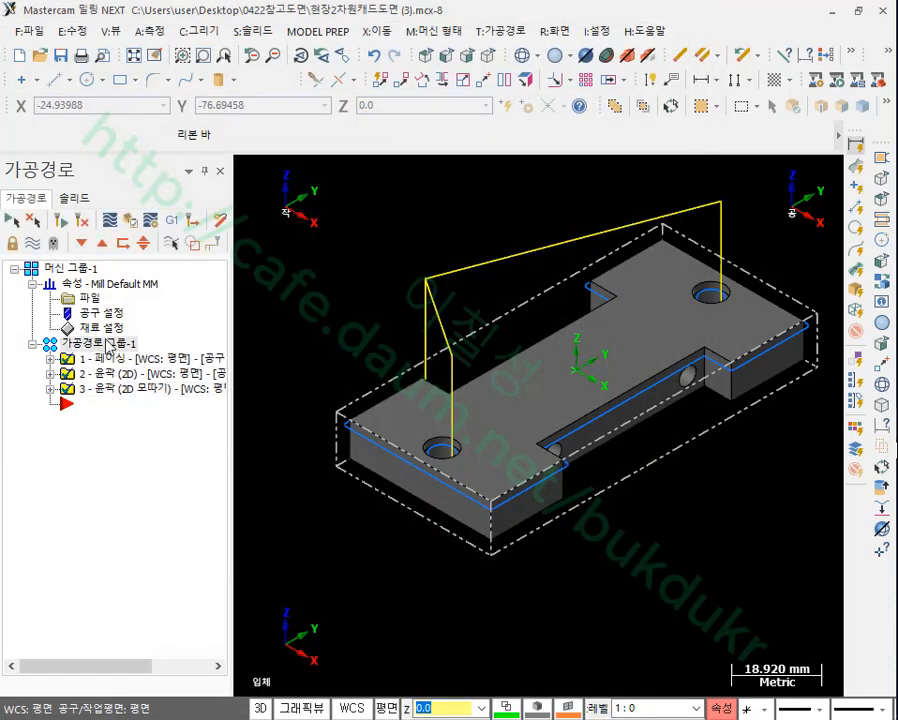
click(130, 226)
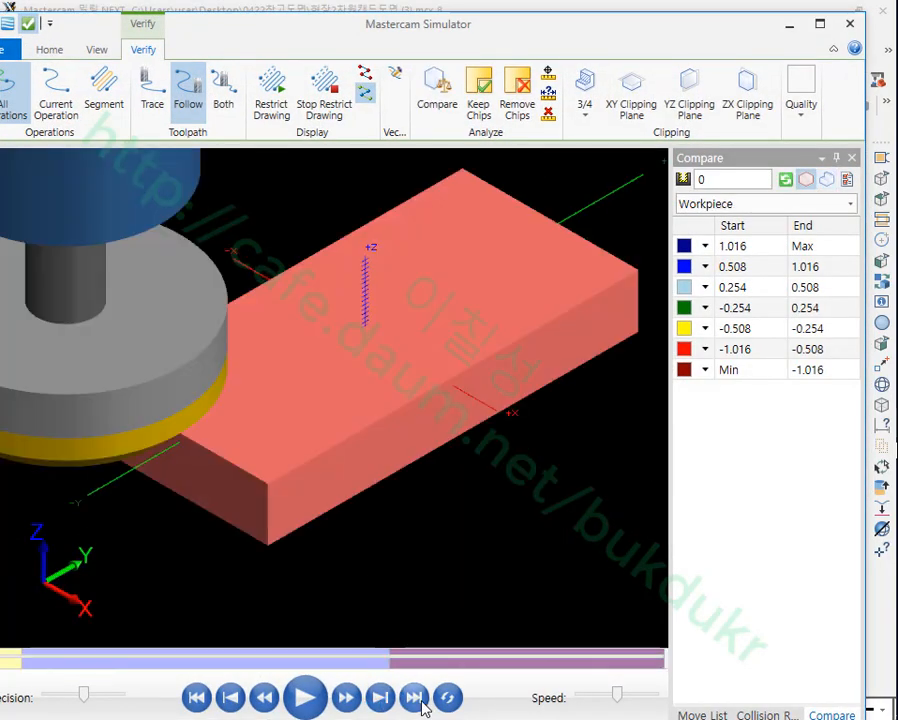
click(305, 697)
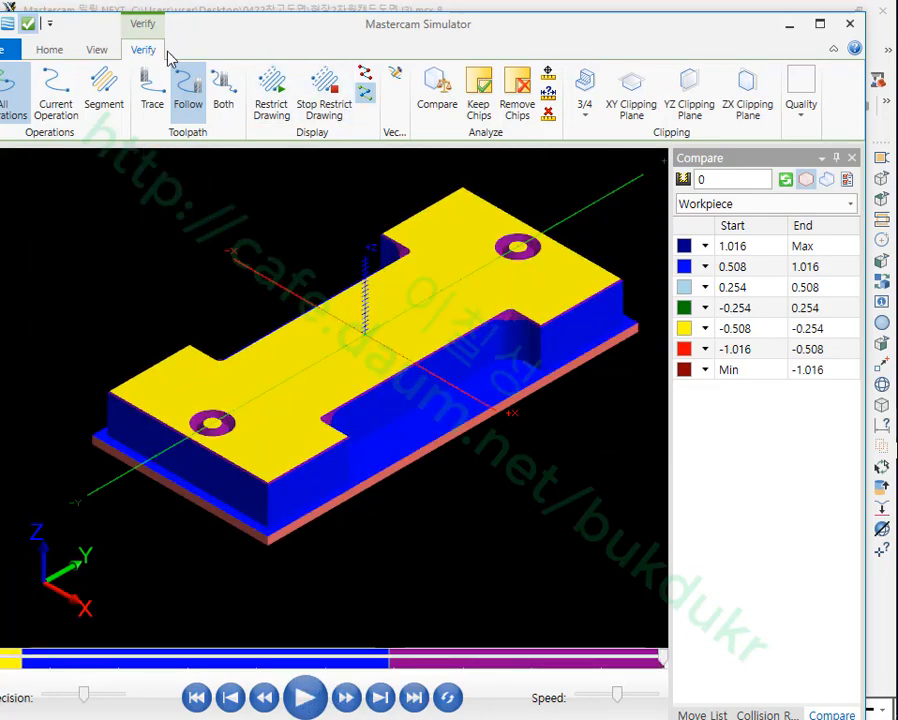
click(436, 90)
click(786, 181)
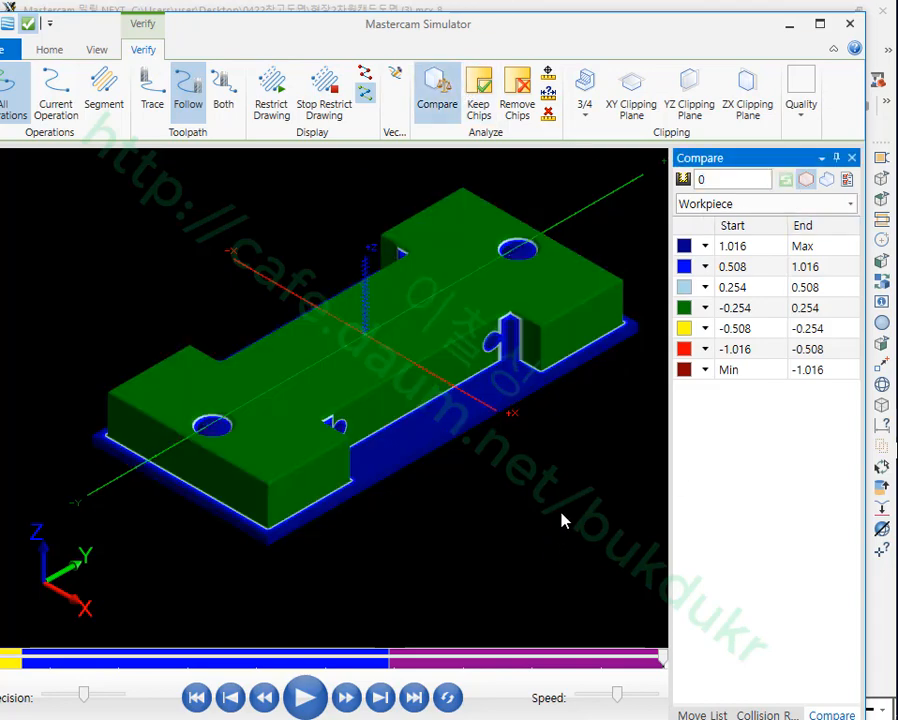
- Examine the comparison colours on the top face, holes and side notches from several angles
scroll(305, 417, up, 3)
middle_drag(305, 420, 276, 429)
scroll(214, 530, down, 4)
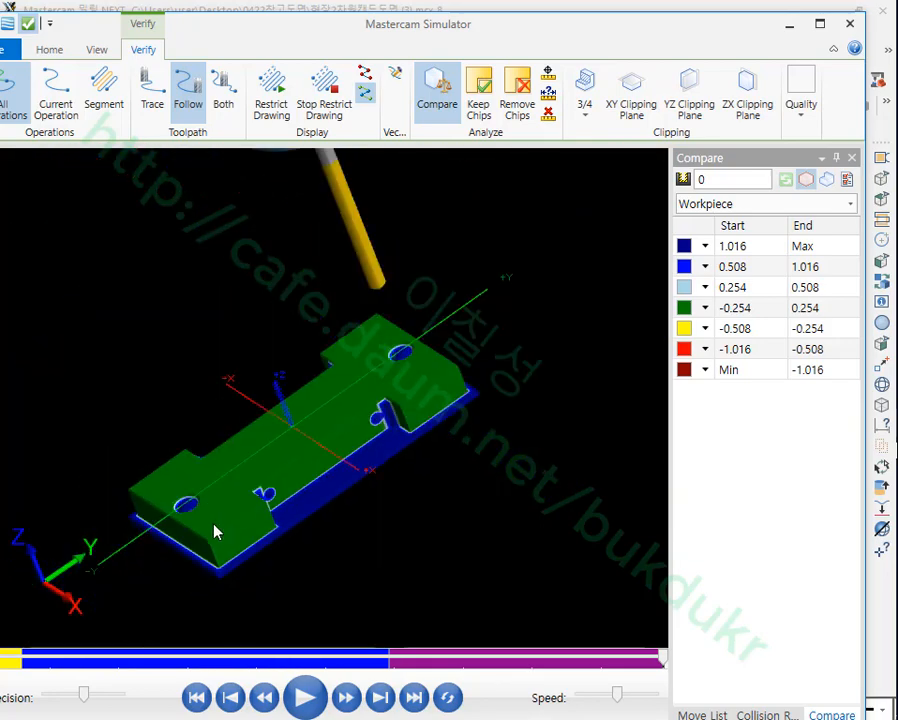
scroll(414, 370, up, 4)
mouse_move(453, 368)
middle_down()
mouse_move(477, 374)
mouse_move(481, 363)
mouse_move(467, 381)
middle_up()
scroll(397, 312, down, 3)
middle_drag(398, 310, 412, 290)
scroll(284, 376, up, 3)
scroll(284, 376, up, 2)
middle_drag(487, 341, 521, 339)
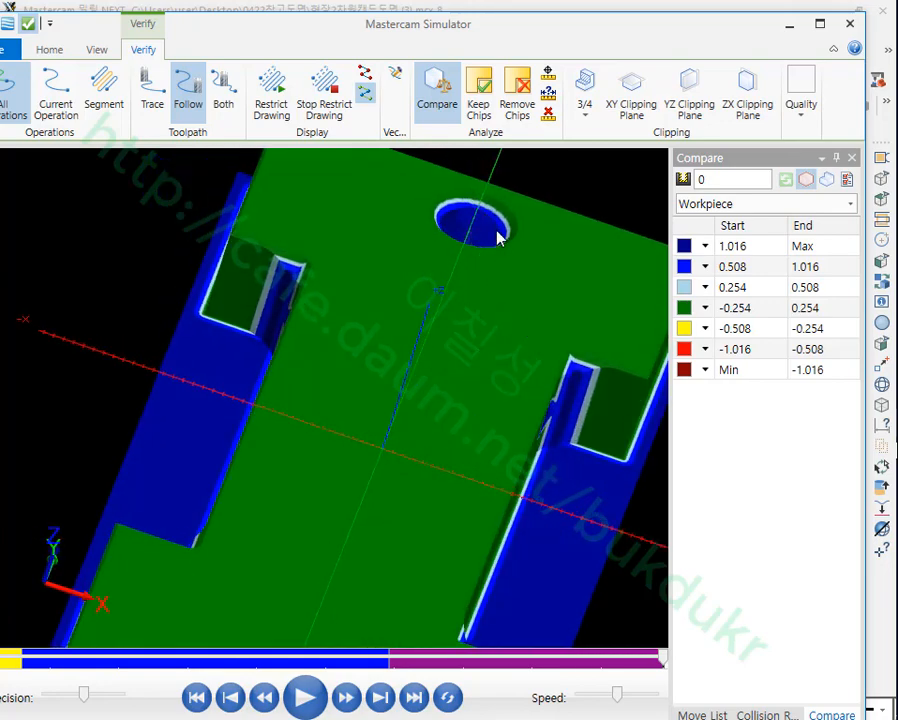
middle_drag(424, 297, 393, 276)
scroll(398, 293, down, 2)
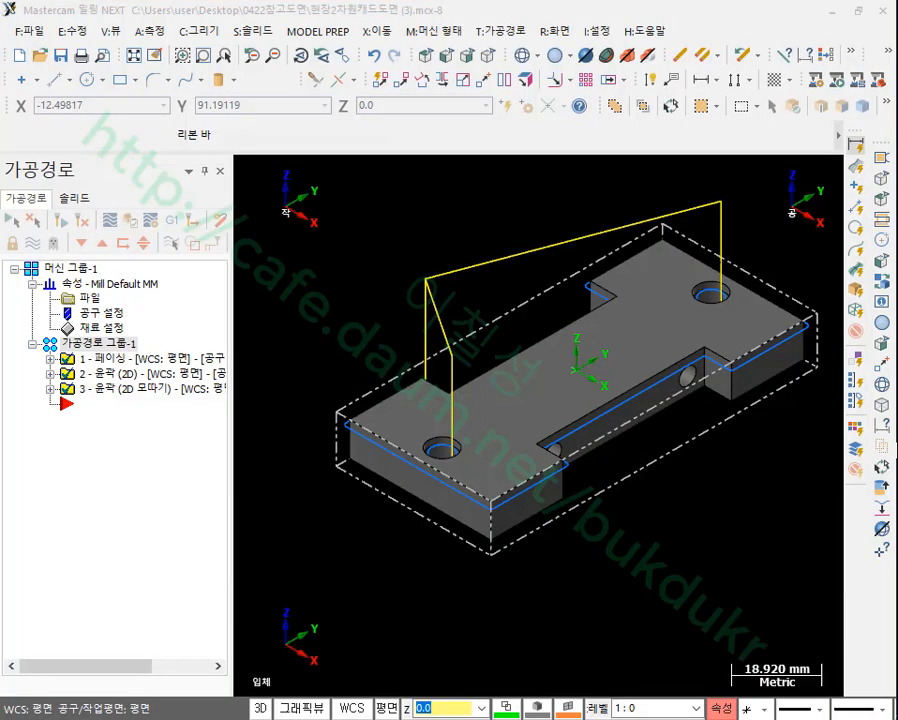
- Return to the simulator, inspect the uncut material on the underside of the part and close the simulator
click(787, 573)
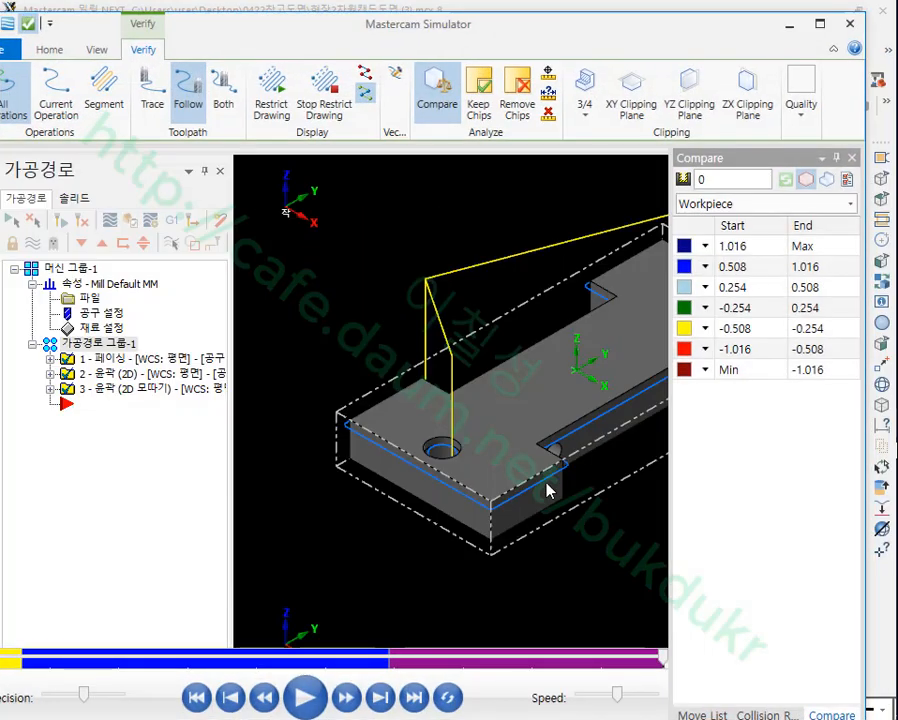
scroll(420, 423, up, 2)
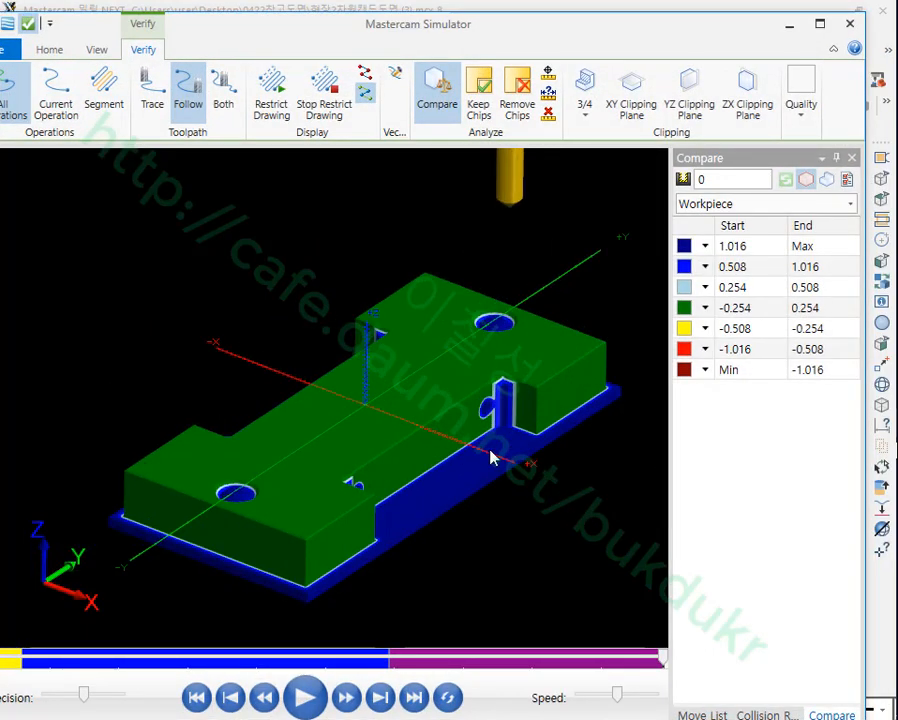
middle_drag(490, 457, 472, 251)
scroll(443, 270, down, 5)
scroll(392, 333, up, 5)
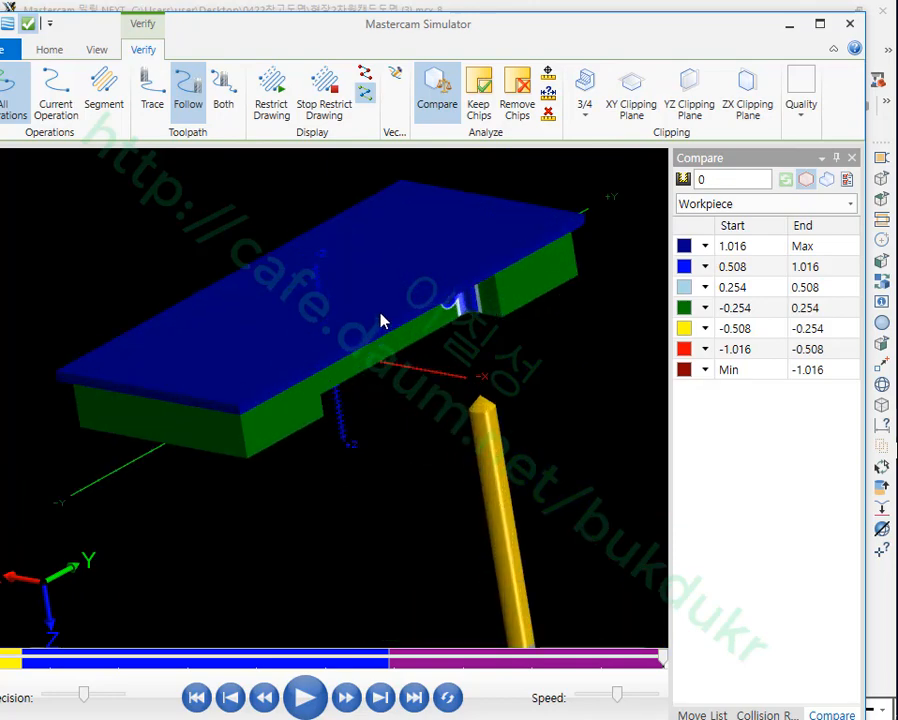
middle_drag(381, 320, 351, 309)
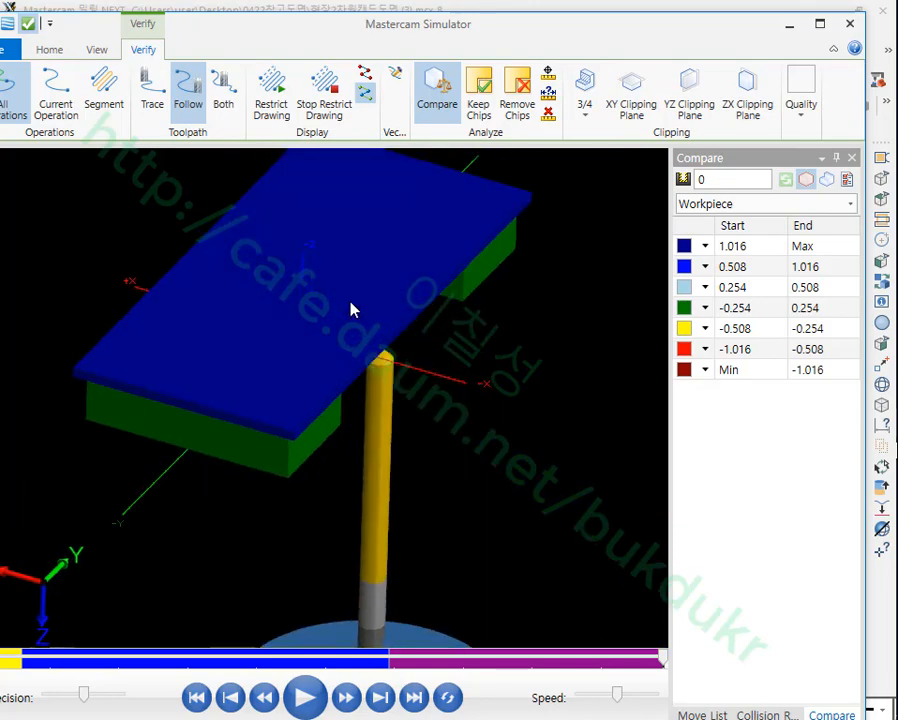
scroll(285, 240, up, 2)
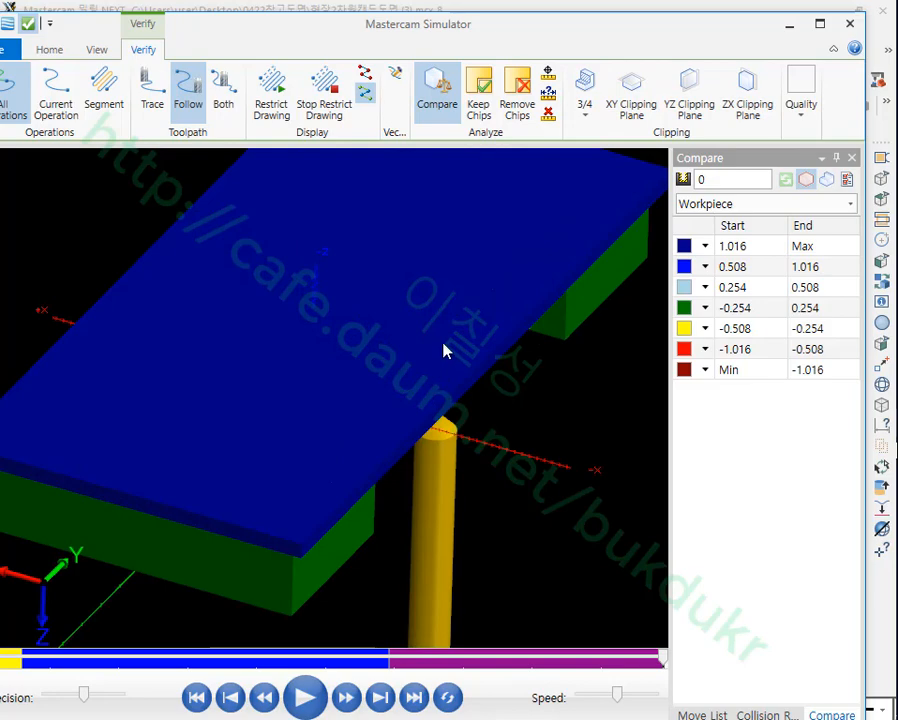
click(849, 23)
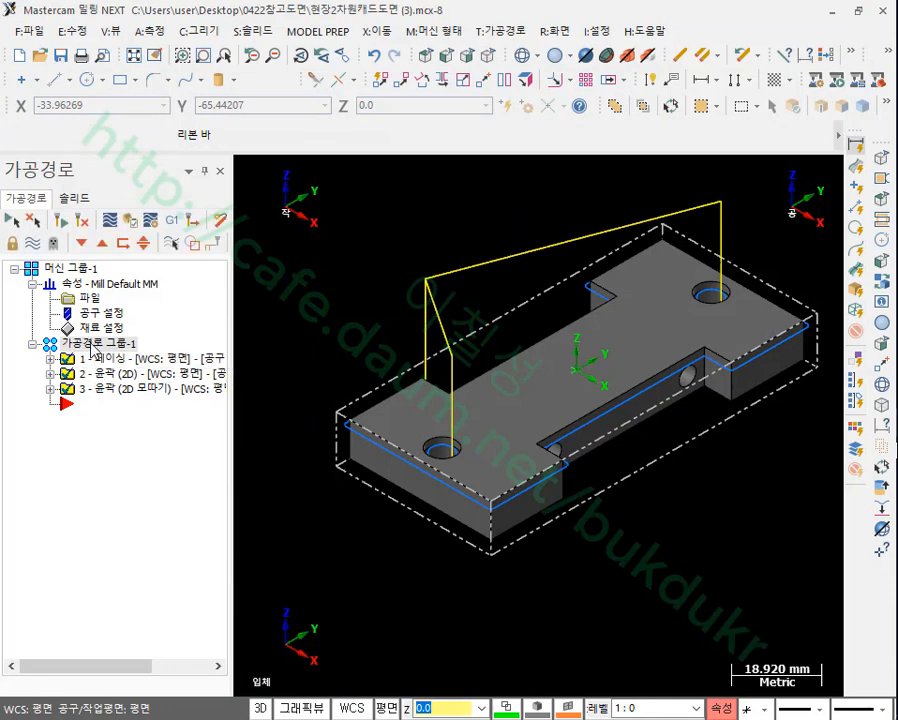
- Add a second mill toolpath group to the machine group and make it the selected group
right_click(82, 270)
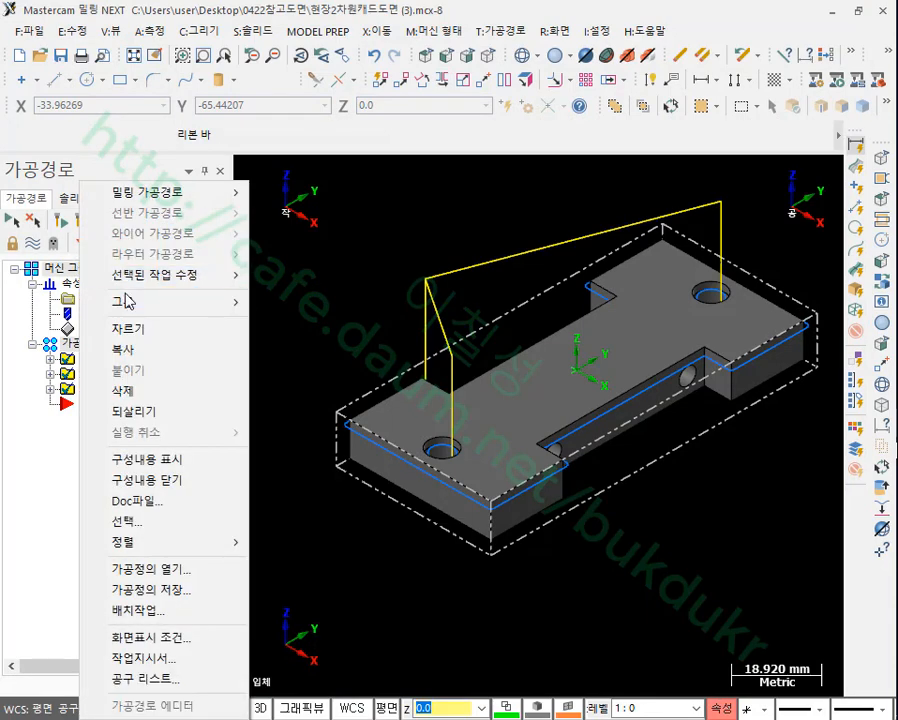
mouse_move(127, 301)
click(330, 322)
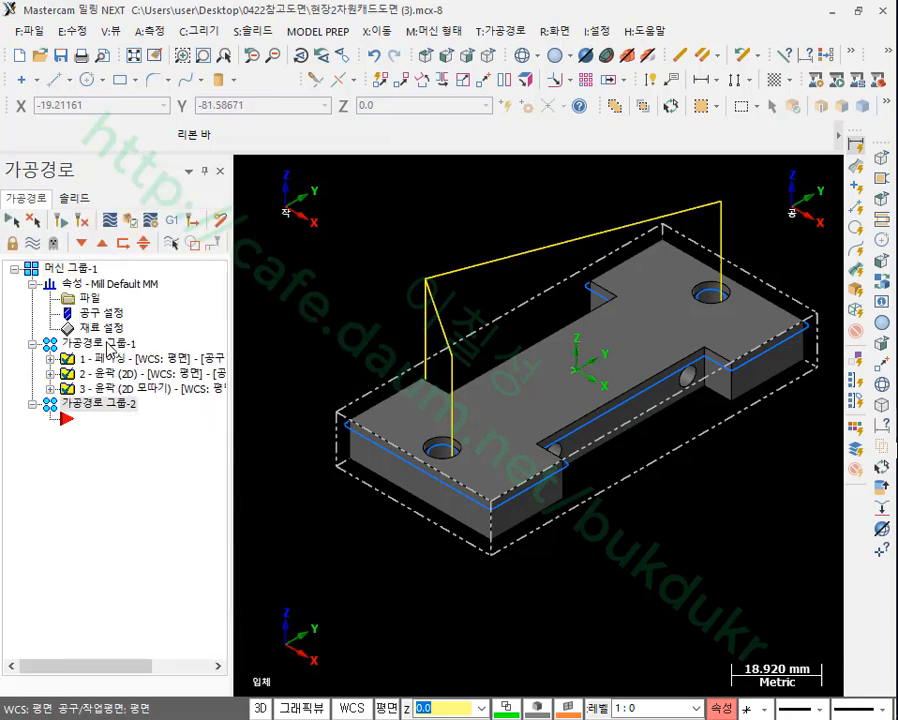
click(122, 404)
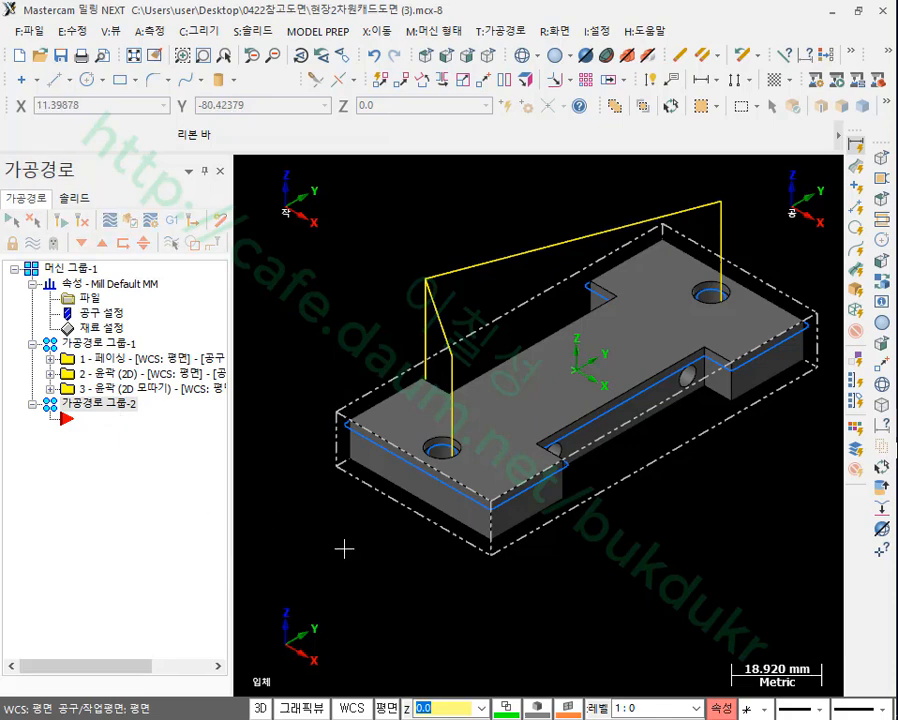
- Select the first toolpath group and hide the toolpath display of all its operations
click(96, 343)
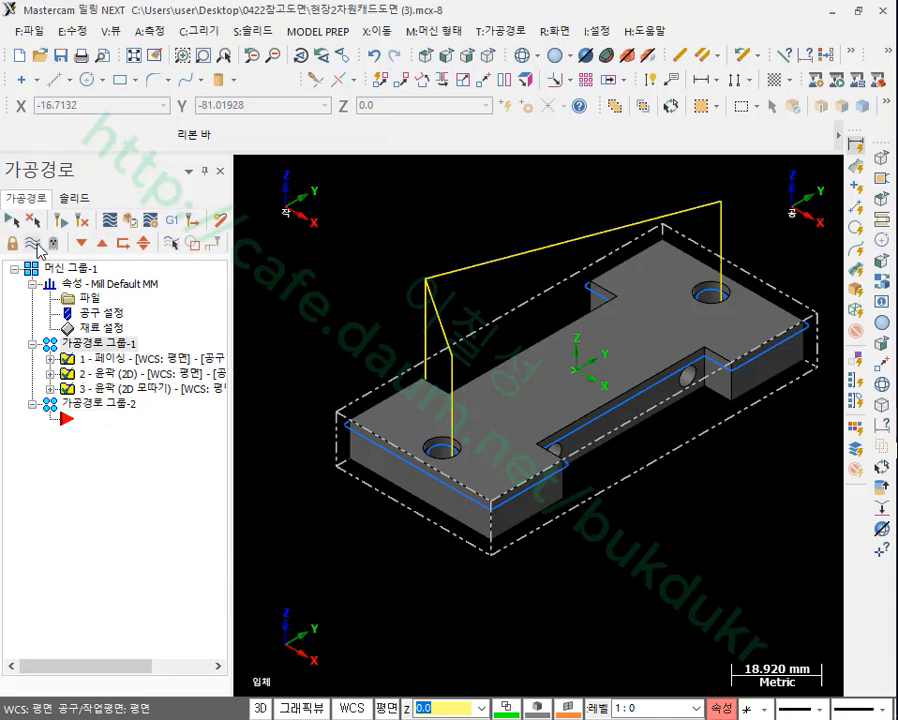
click(33, 243)
click(33, 244)
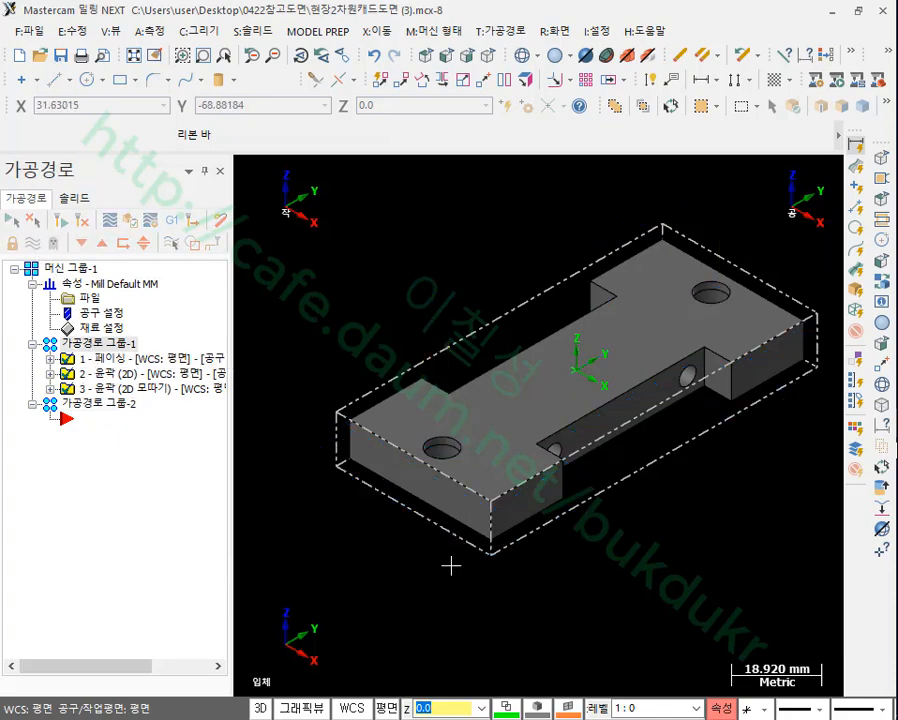
- Copy the bottom plane (배면) in the plane manager to create a separate plane for machining the underside
click(352, 708)
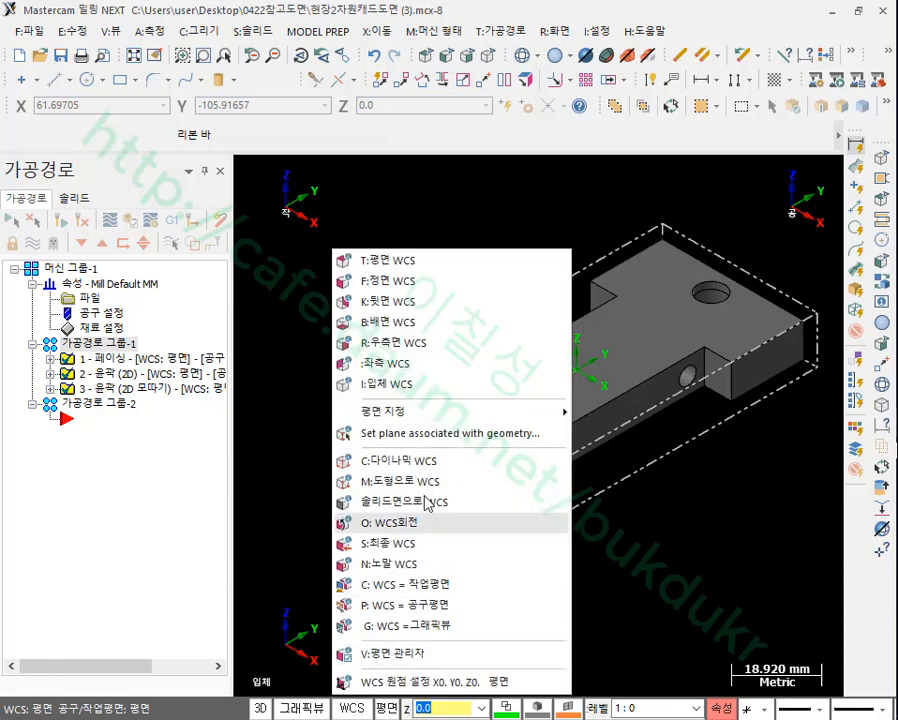
click(405, 661)
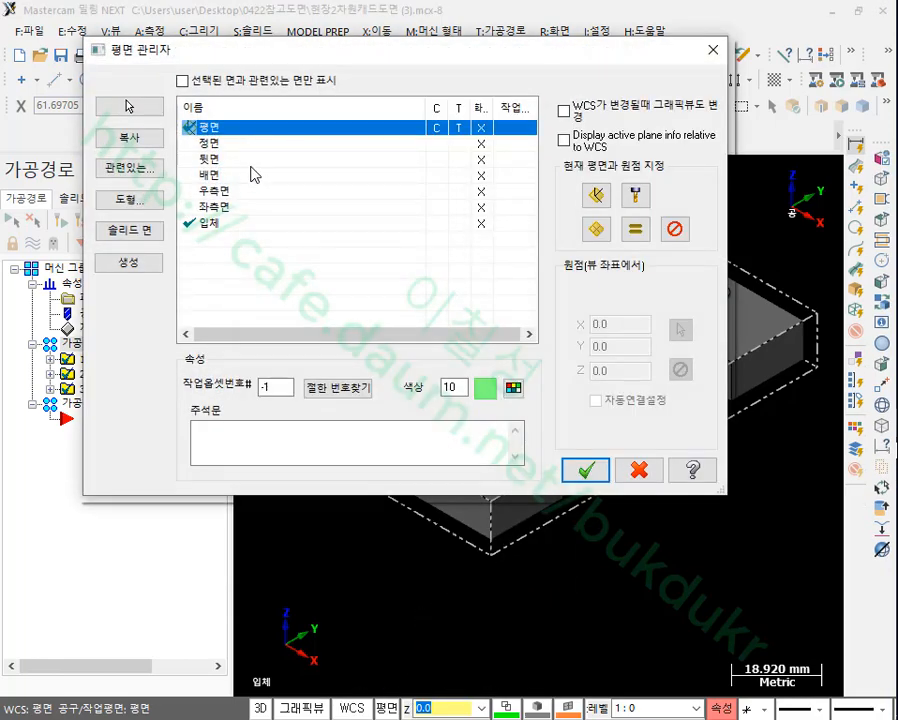
click(219, 176)
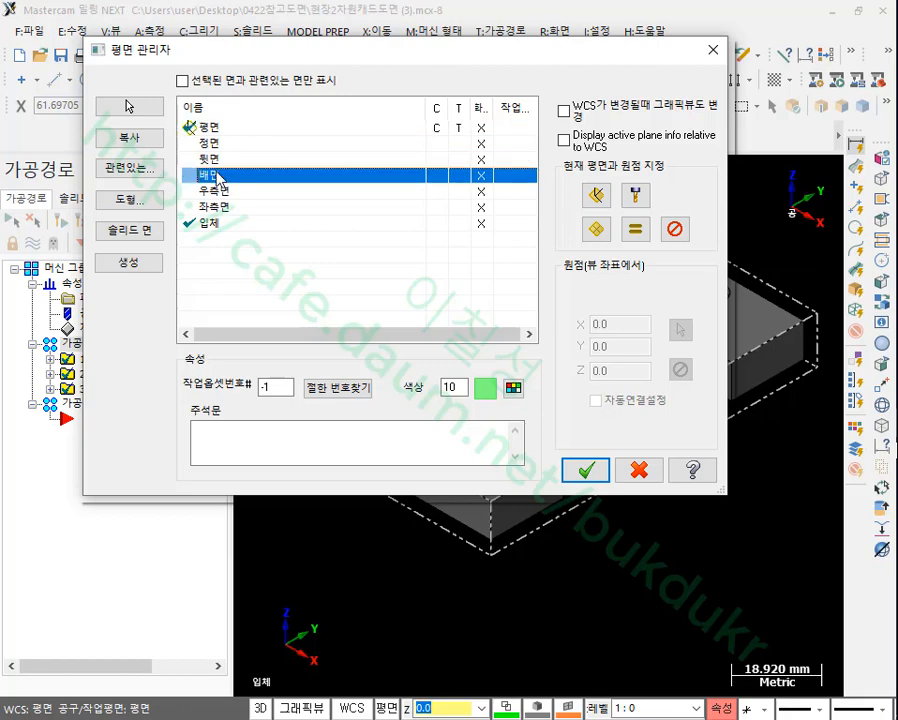
click(126, 137)
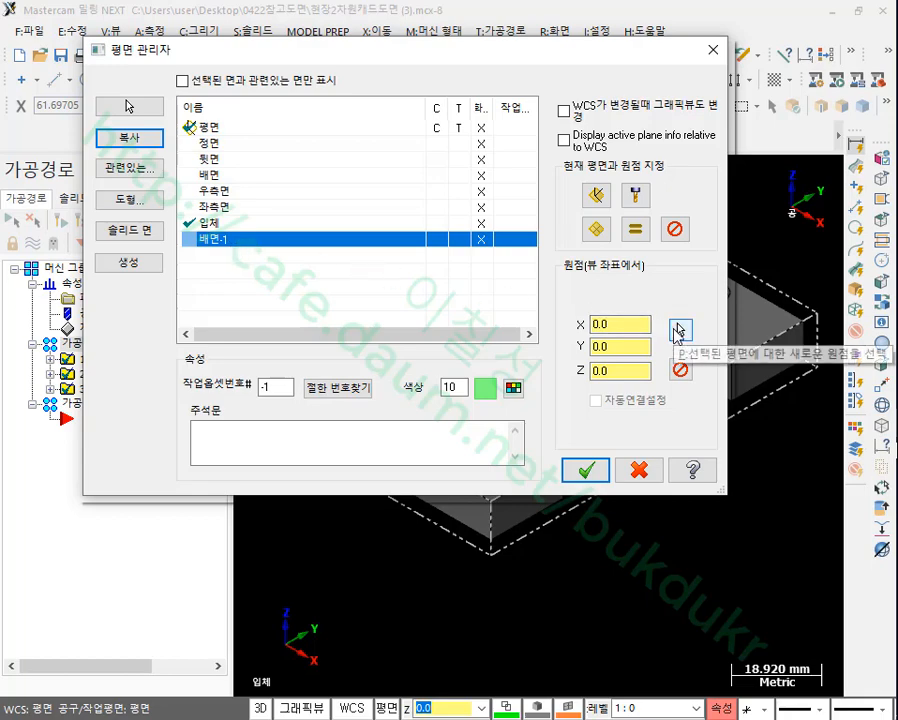
- Set the copied bottom plane's origin Z to 10 and make it the active WCS, construction plane and tool plane
double_click(617, 370)
click(637, 230)
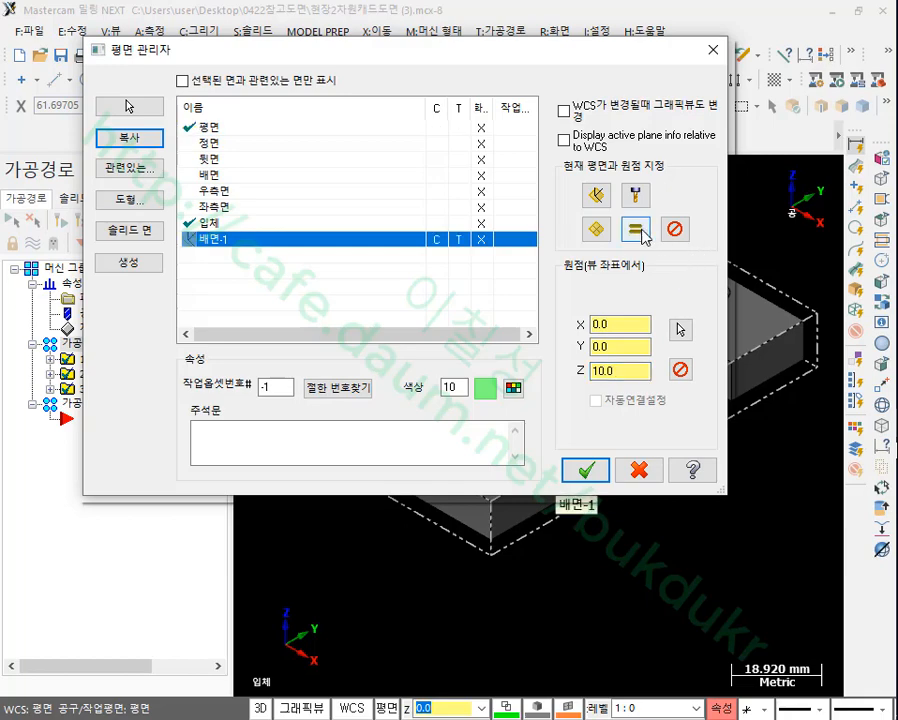
click(588, 470)
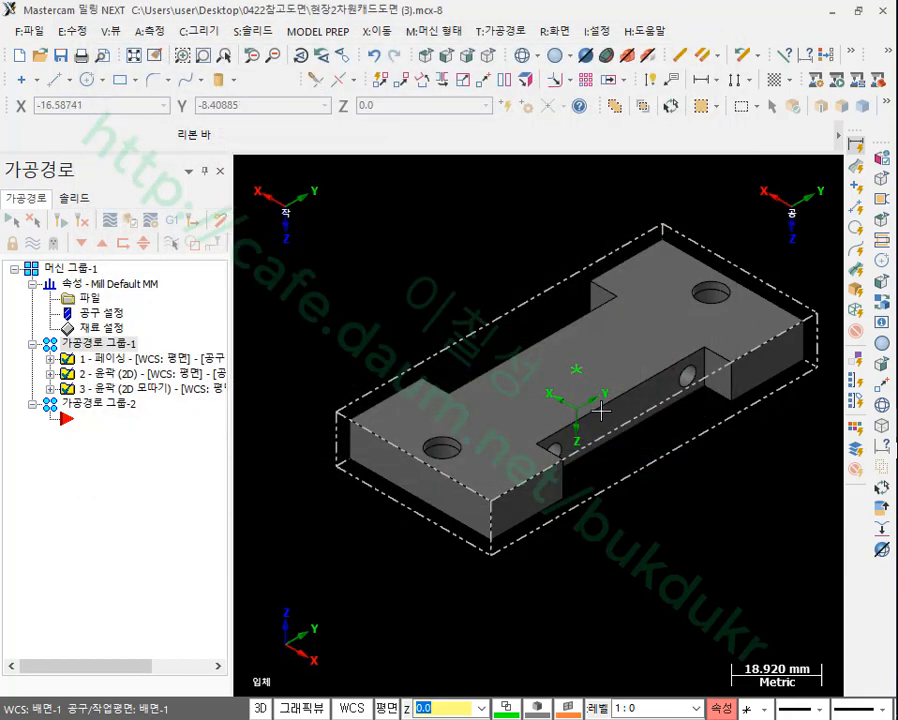
- Show the first group's toolpaths again and inspect them on the flipped part from the new WCS's isometric view
click(487, 56)
scroll(655, 495, down, 1)
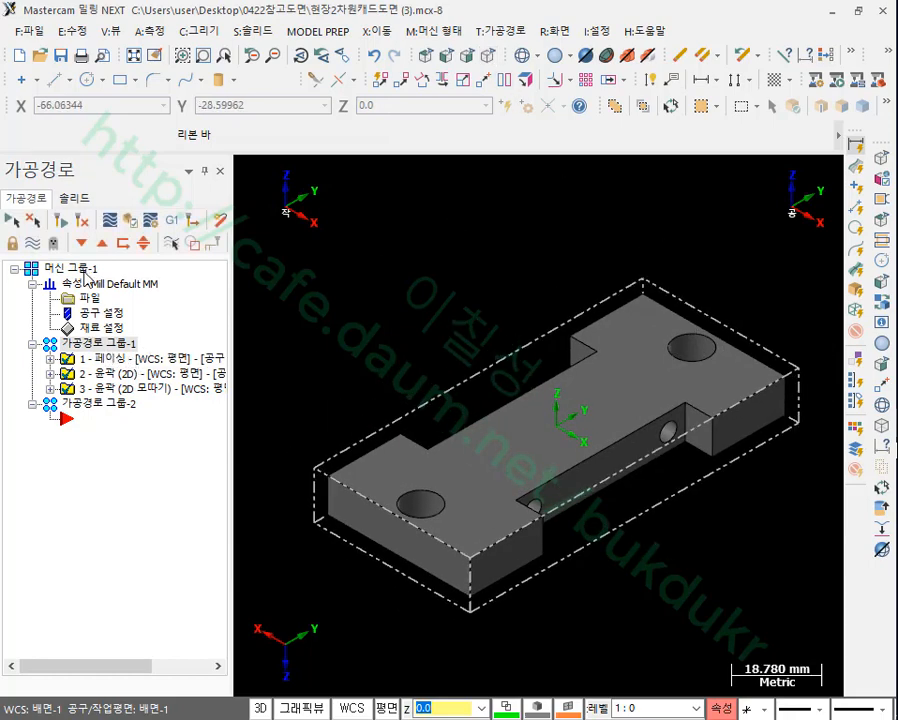
click(50, 248)
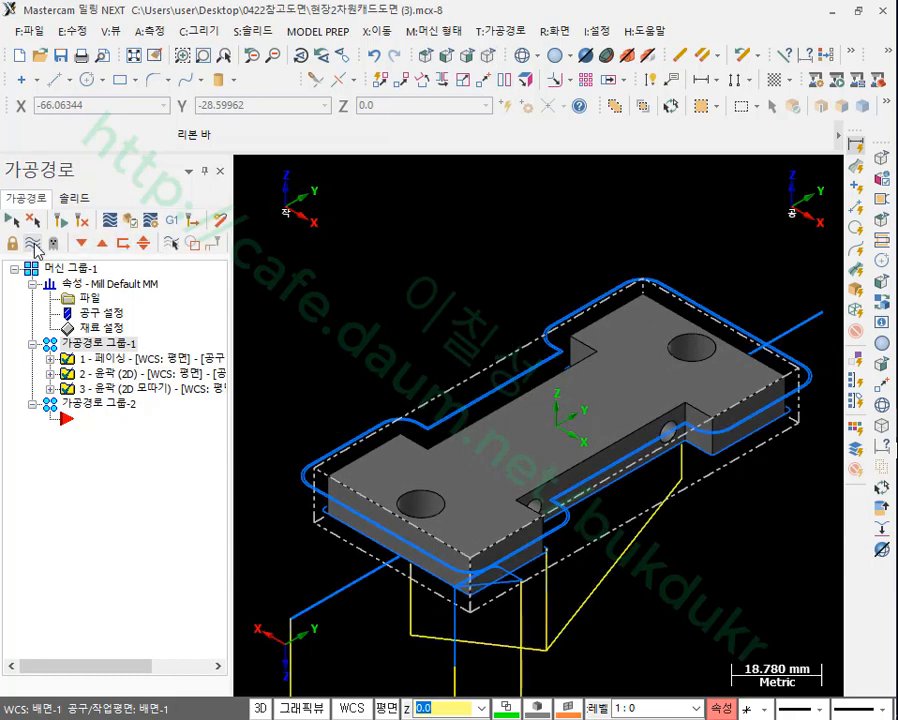
mouse_move(628, 544)
middle_down()
mouse_move(652, 441)
mouse_move(640, 548)
middle_up()
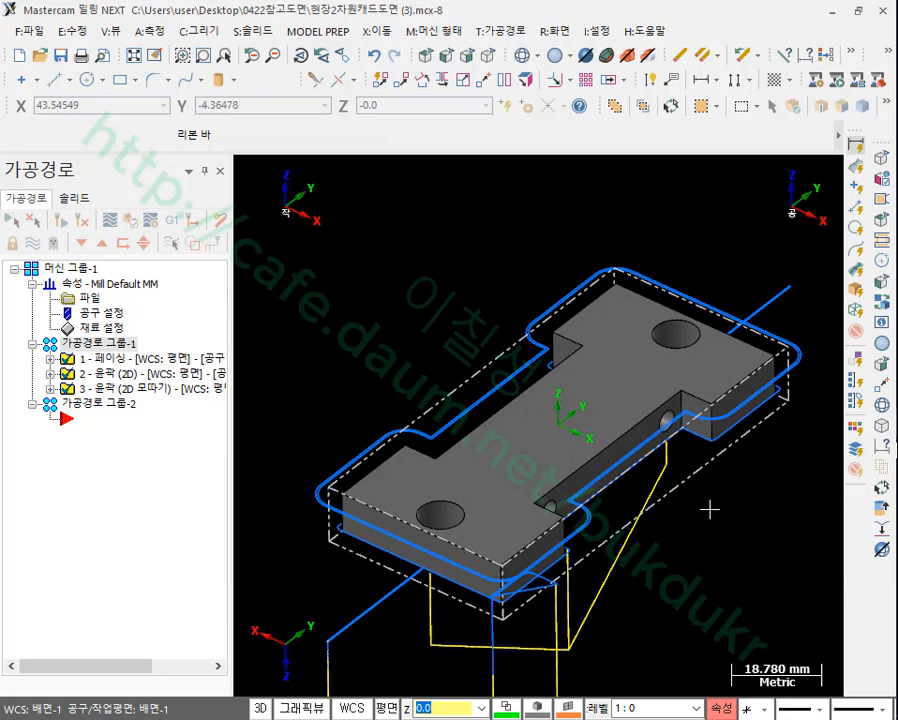
mouse_move(709, 510)
middle_down()
mouse_move(681, 491)
mouse_move(542, 285)
mouse_move(560, 242)
mouse_move(514, 242)
mouse_move(523, 243)
mouse_move(553, 311)
mouse_move(782, 254)
mouse_move(563, 457)
middle_up()
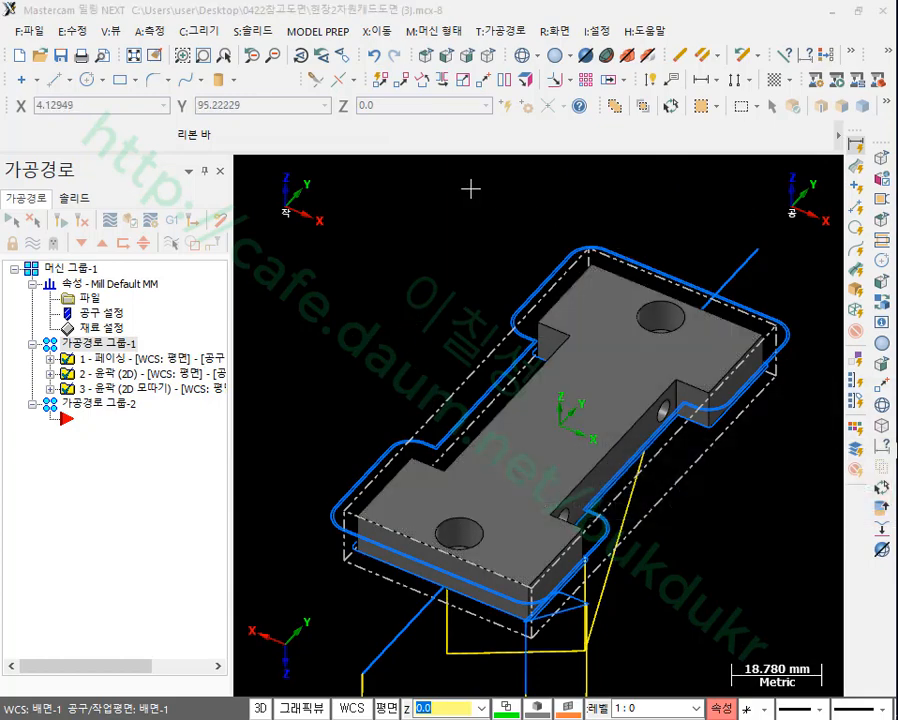
click(488, 56)
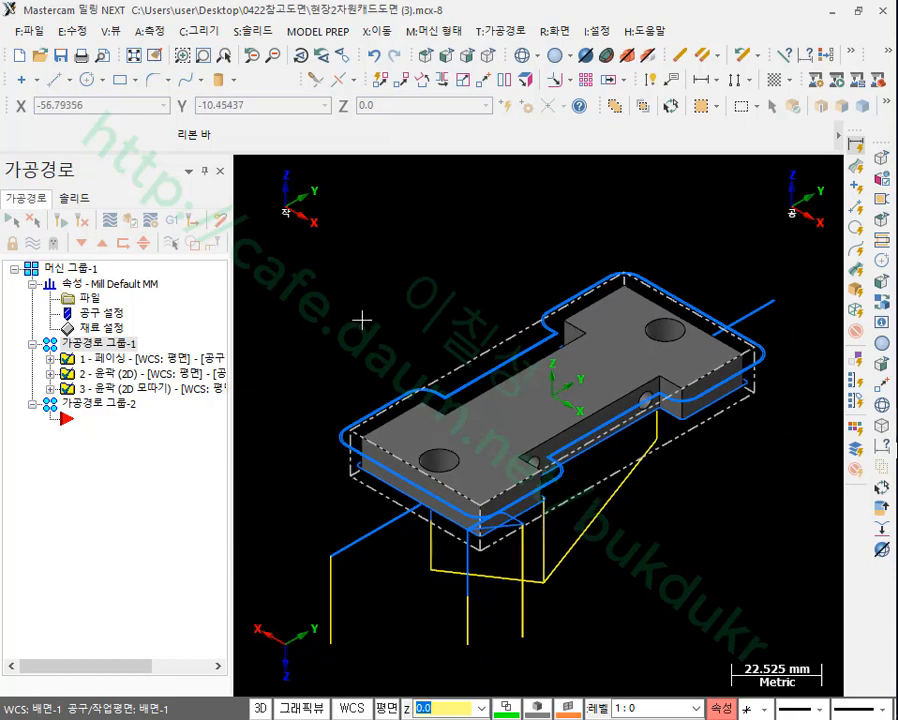
- Create a facing toolpath on the underside without chained geometry, using the 50 FACE MILL, 2.0 maximum rough step, stock top 2.0 and depth 0.0
click(517, 33)
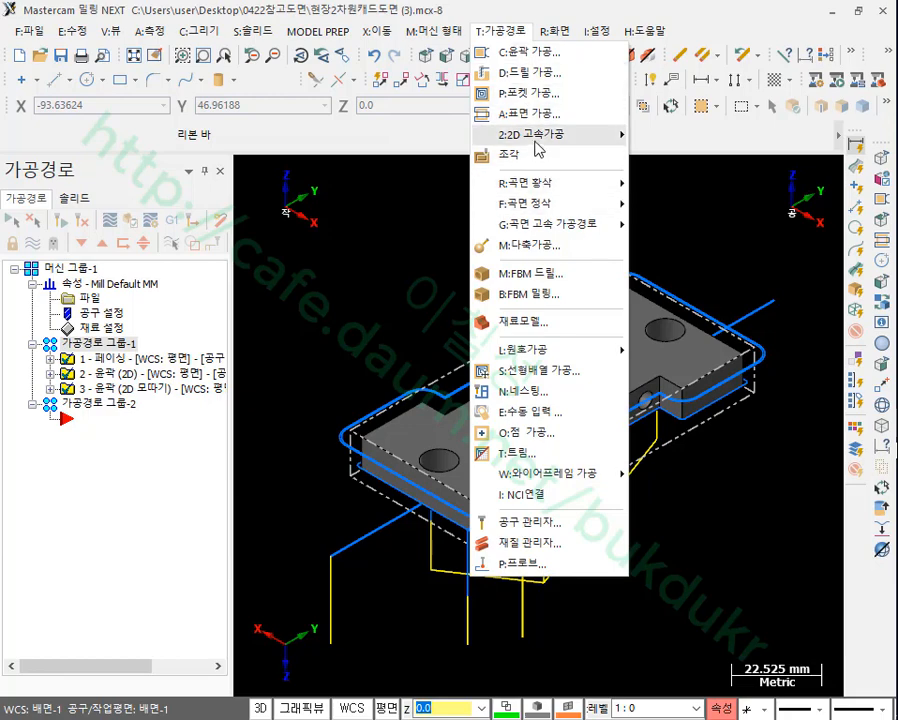
click(550, 114)
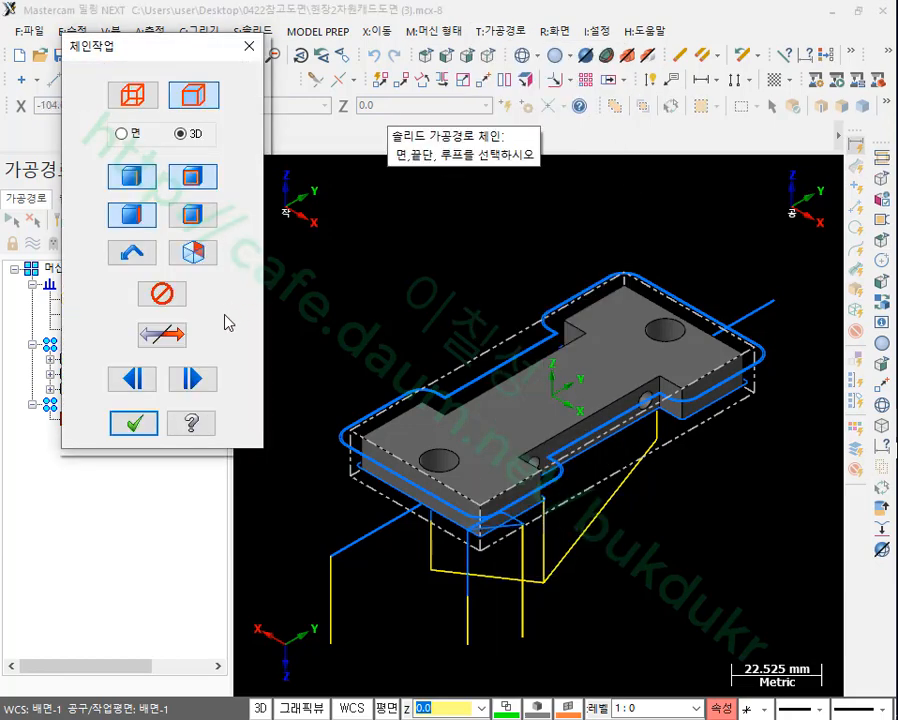
click(133, 424)
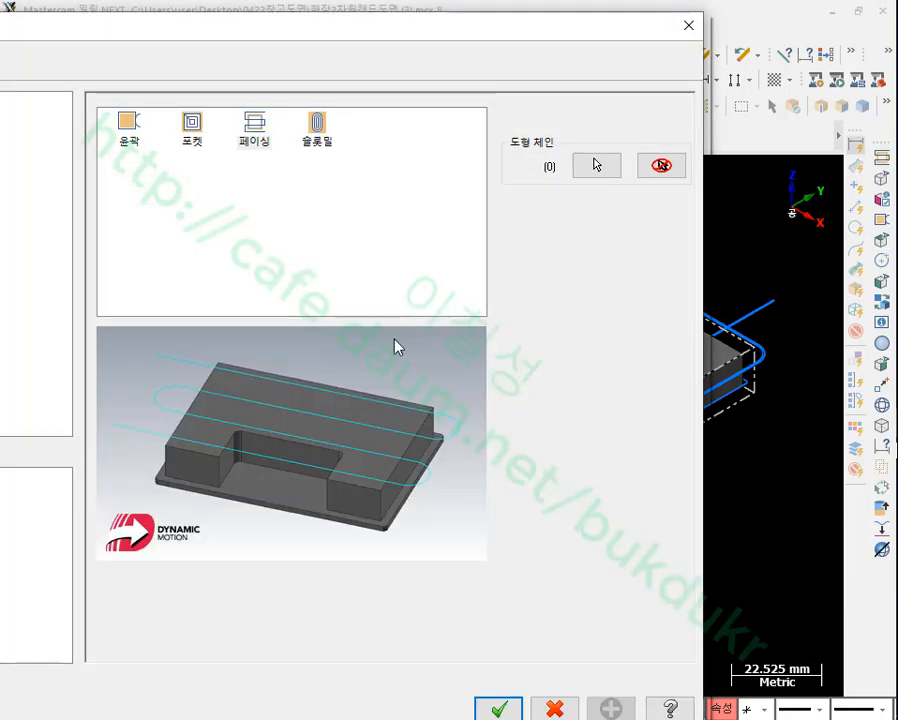
drag(224, 38, 580, 28)
click(158, 104)
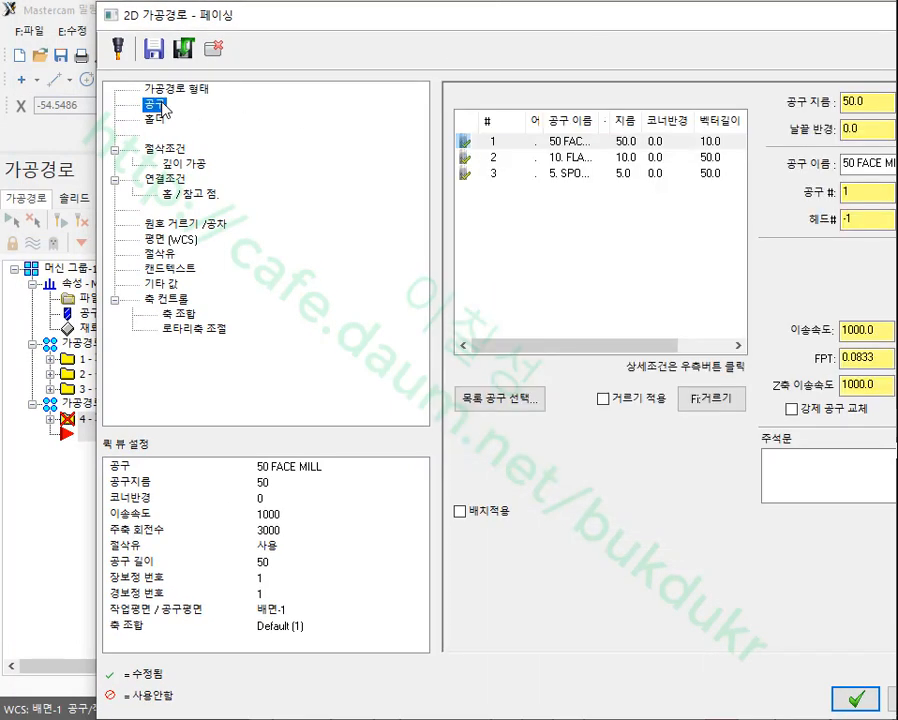
click(165, 148)
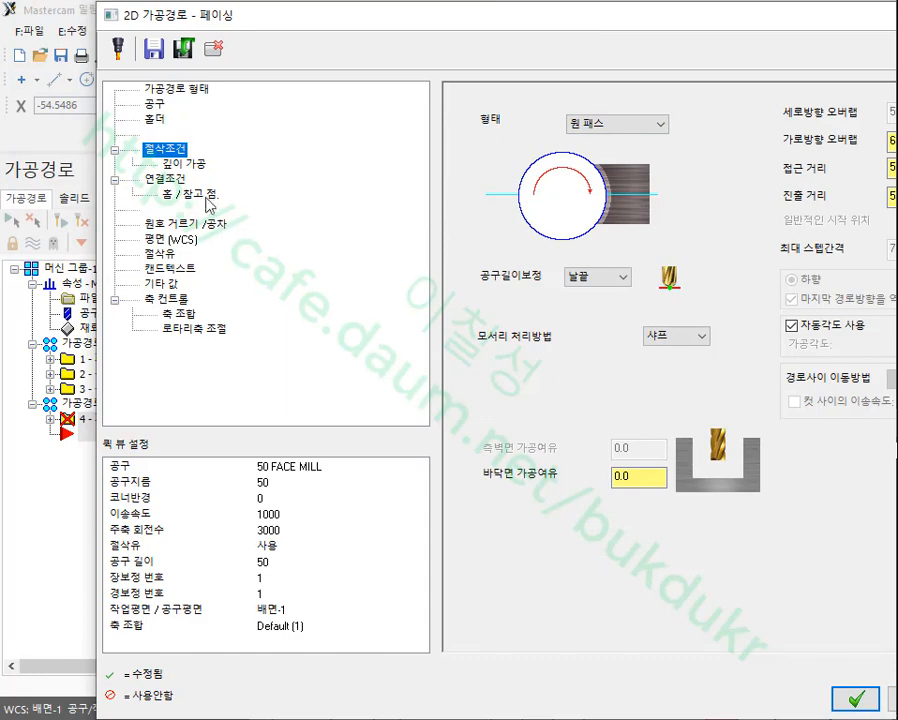
click(199, 166)
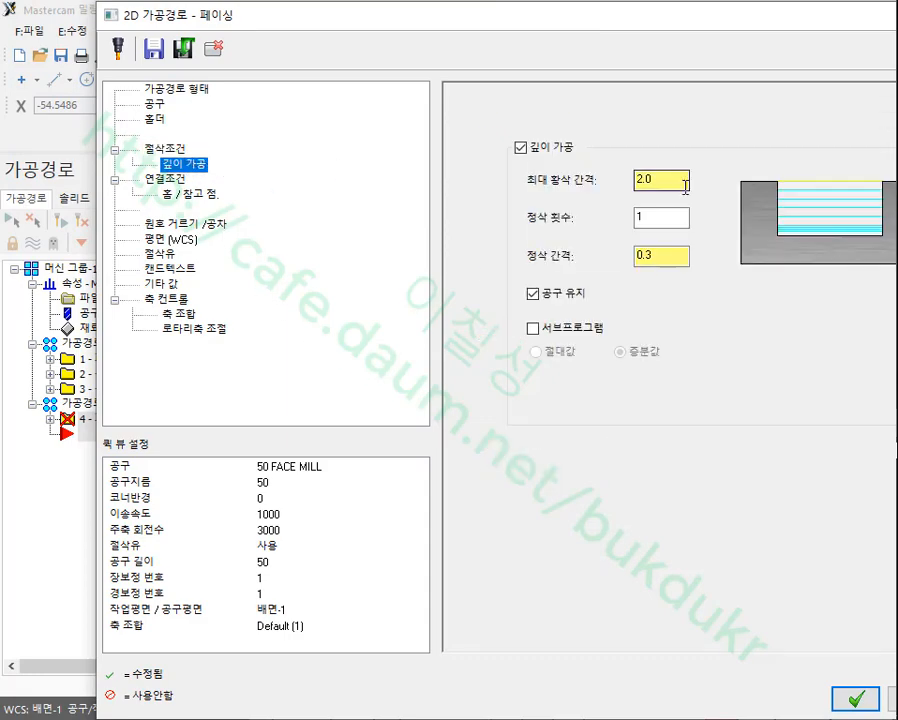
click(162, 180)
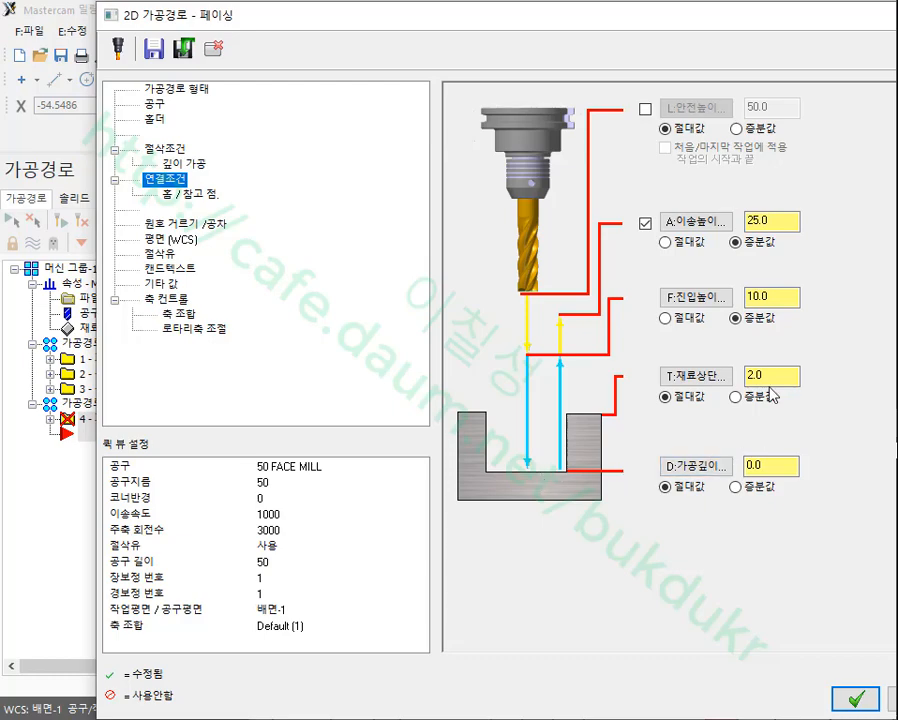
click(848, 696)
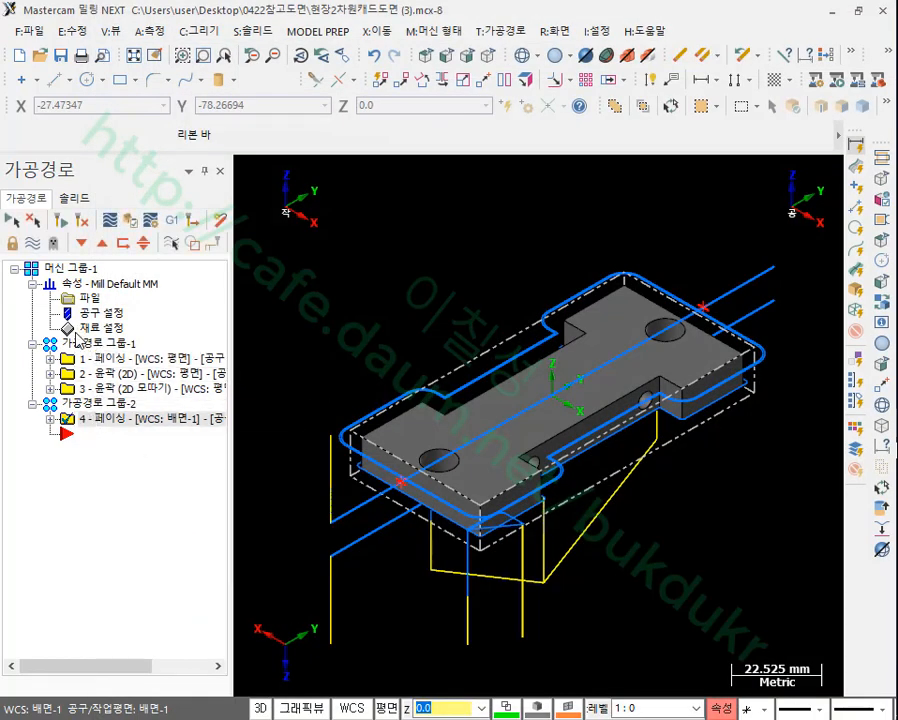
- Verify all operations of the machine group and play the cutting simulation through to the end
click(75, 270)
click(130, 220)
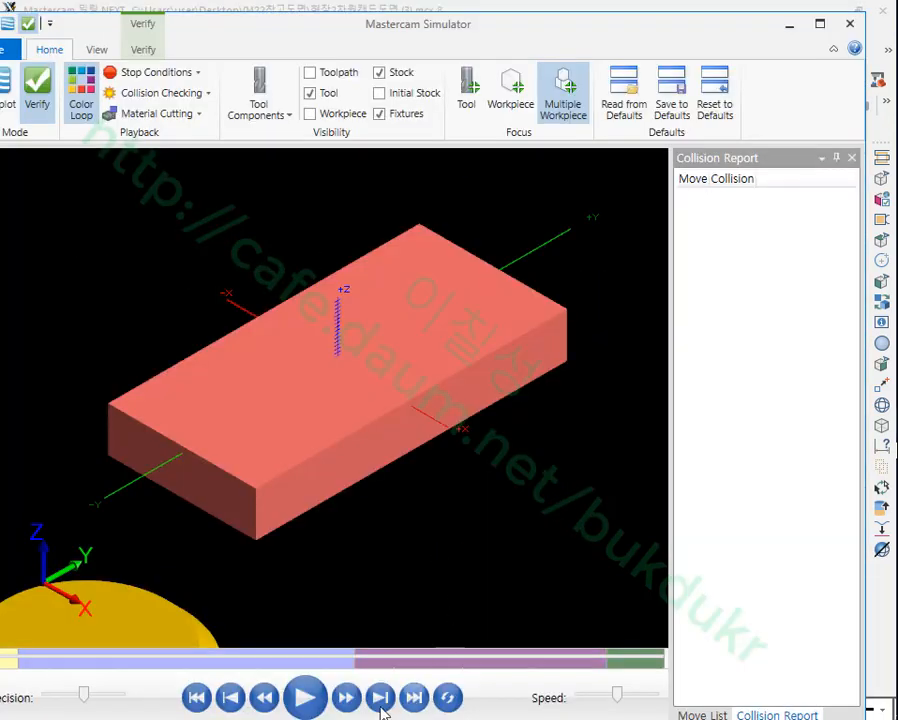
click(305, 696)
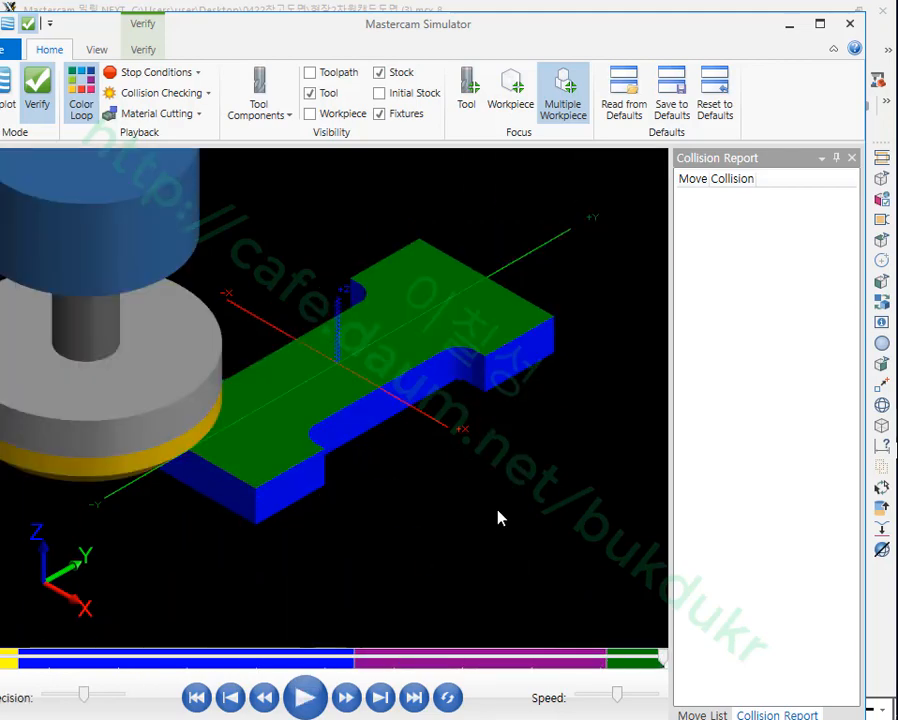
- Compare the simulated stock with the part model, examine the colours at the holes and side notches, and minimise the simulator
click(143, 49)
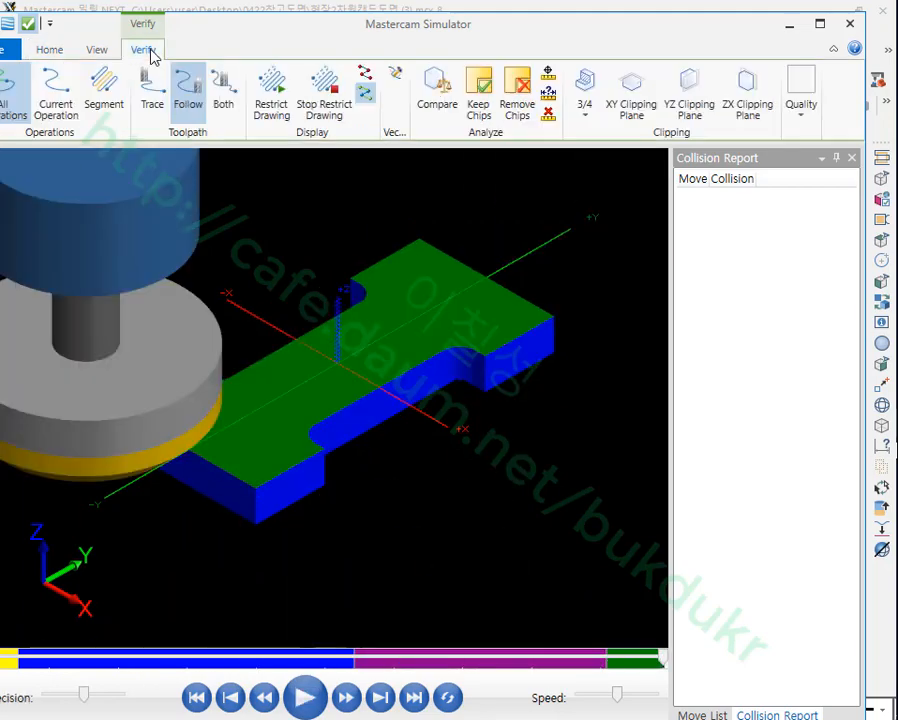
click(437, 92)
click(785, 179)
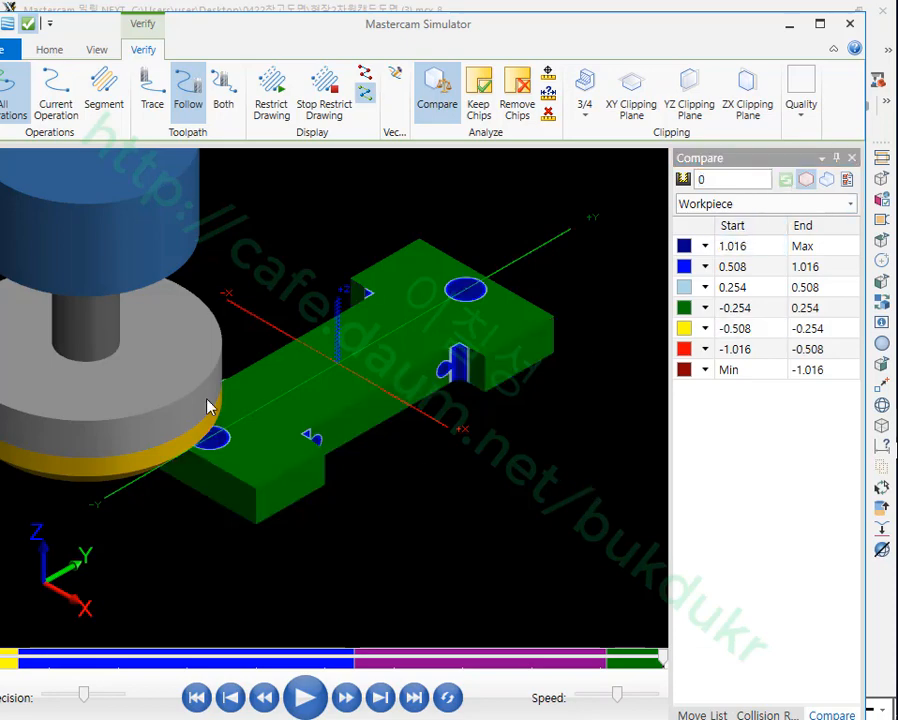
scroll(209, 405, up, 1)
scroll(337, 403, up, 1)
middle_drag(337, 403, 320, 420)
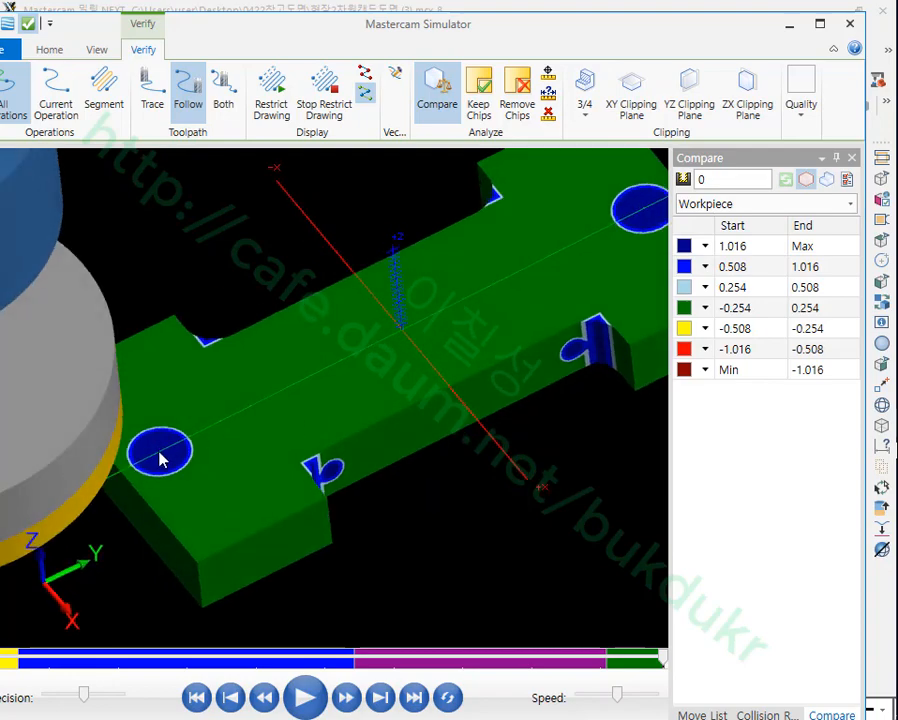
scroll(160, 457, down, 1)
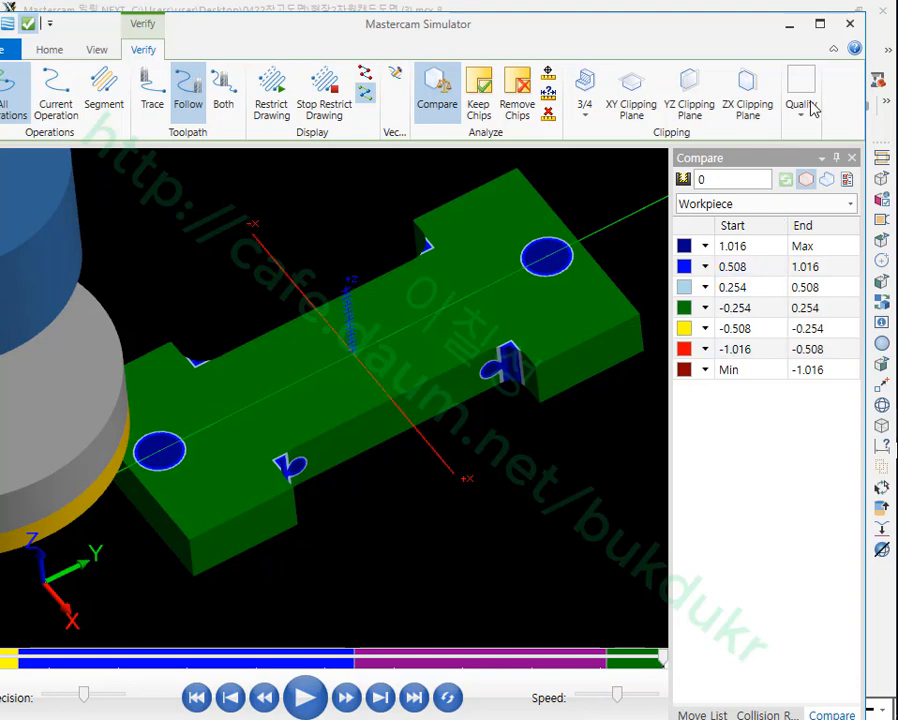
click(790, 24)
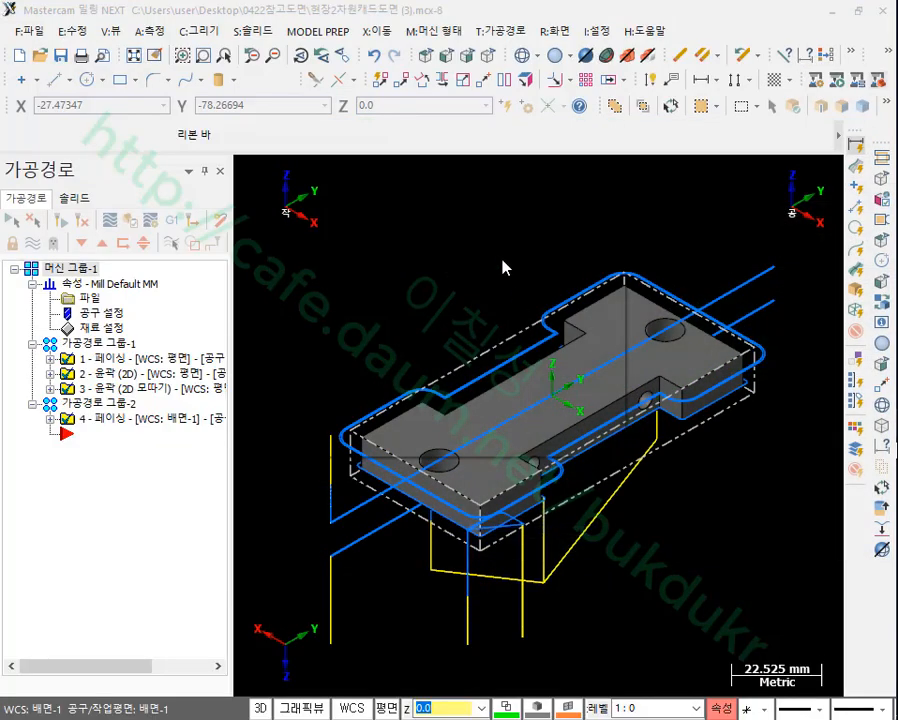
- Hide the toolpath display of all operations in the machine group
scroll(590, 393, up, 2)
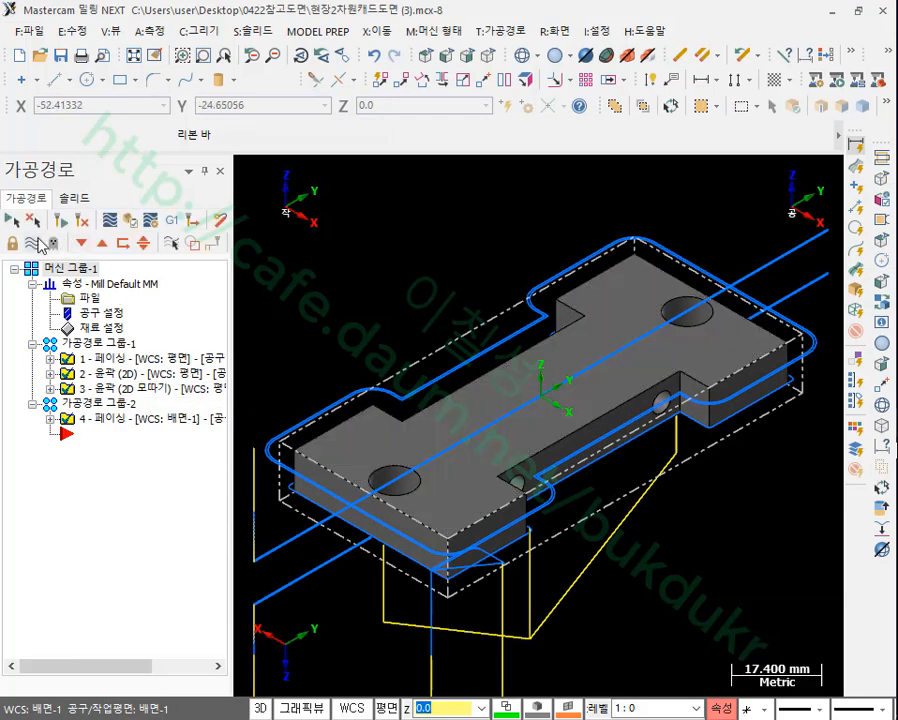
click(33, 243)
scroll(500, 346, down, 1)
scroll(510, 346, up, 1)
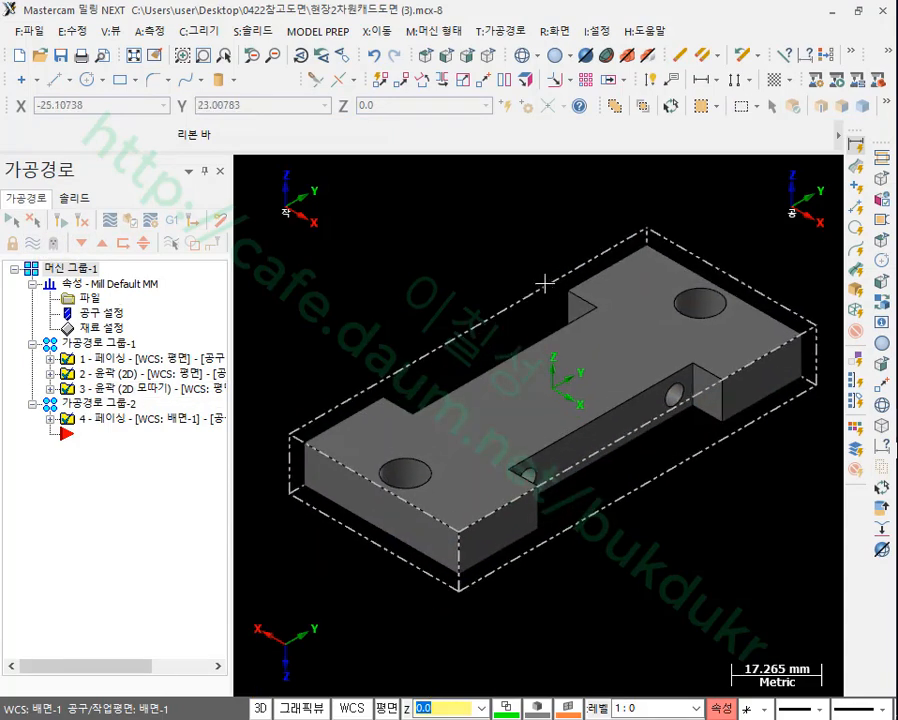
- Start a drill toolpath on the centres of the two large holes in the upward-facing underside
click(499, 31)
click(508, 74)
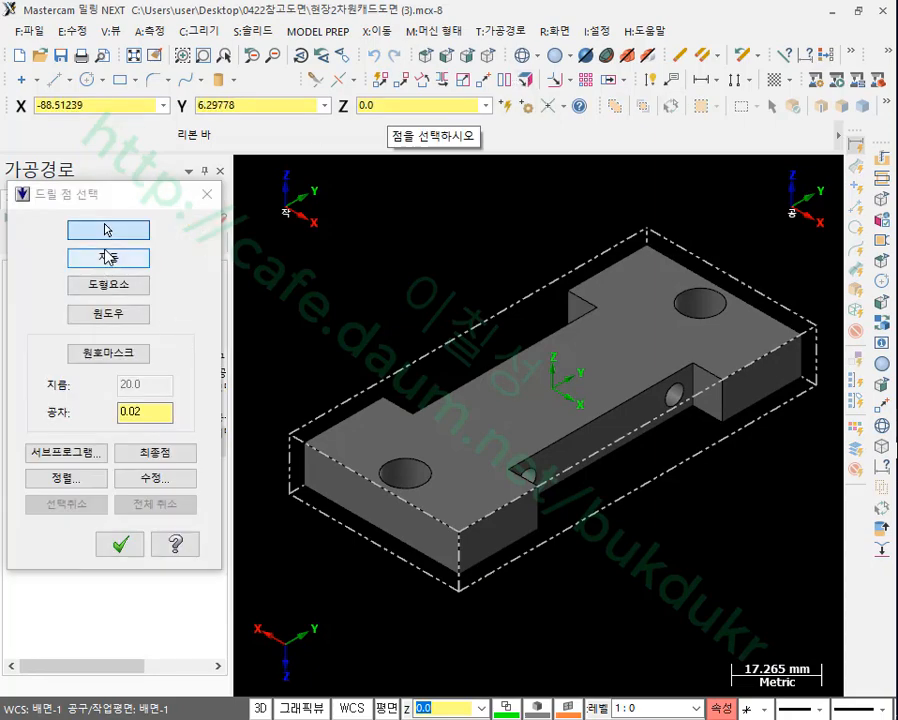
click(415, 490)
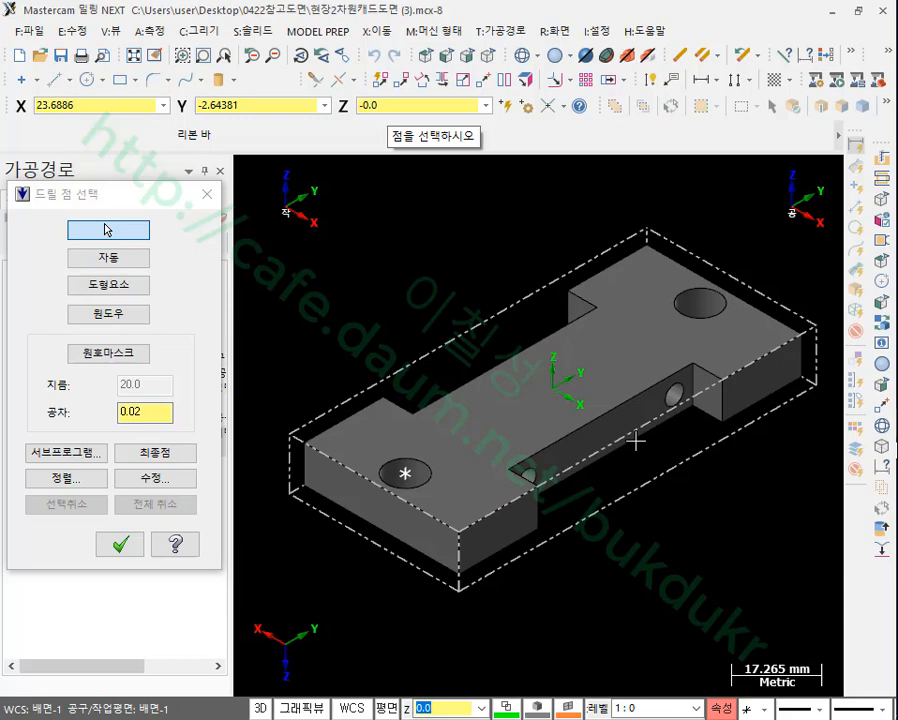
click(712, 318)
click(120, 544)
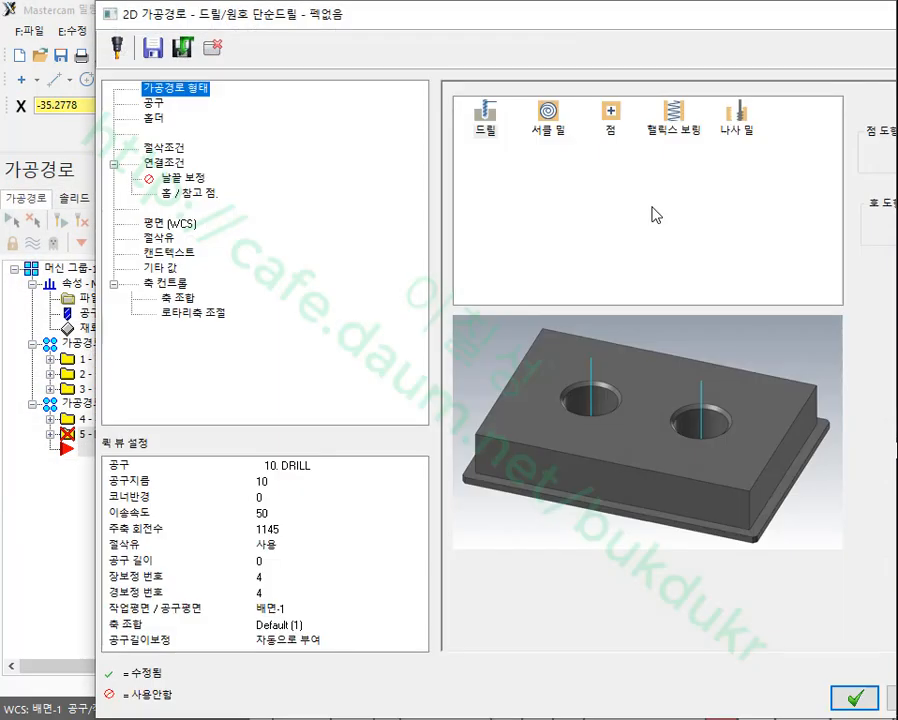
- Use the 5 mm spot drill for the hole drilling, with the Drill/Counterbore cycle
click(156, 103)
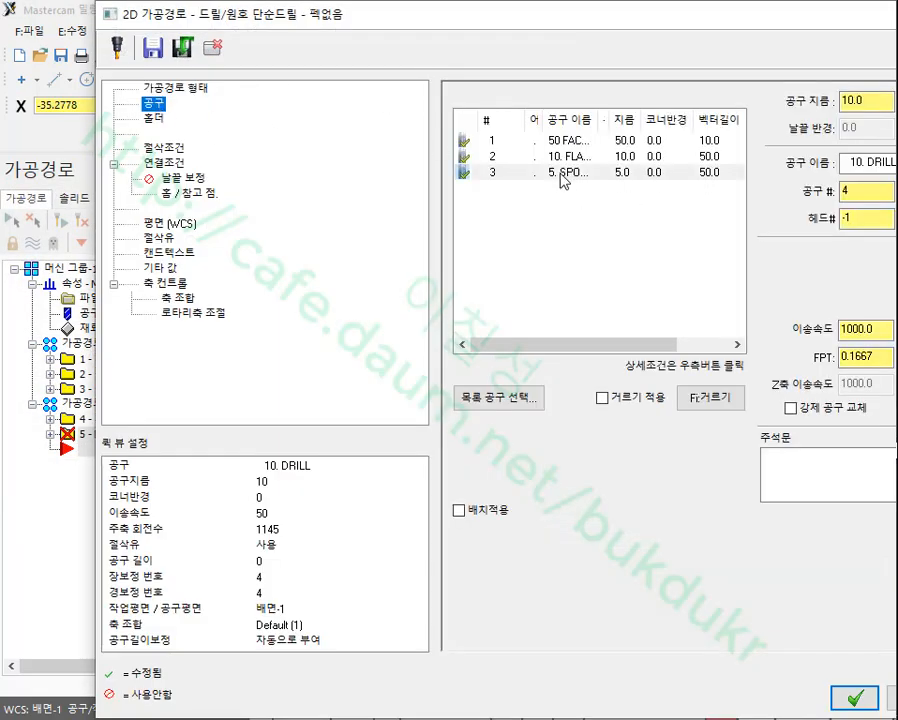
click(560, 173)
click(163, 147)
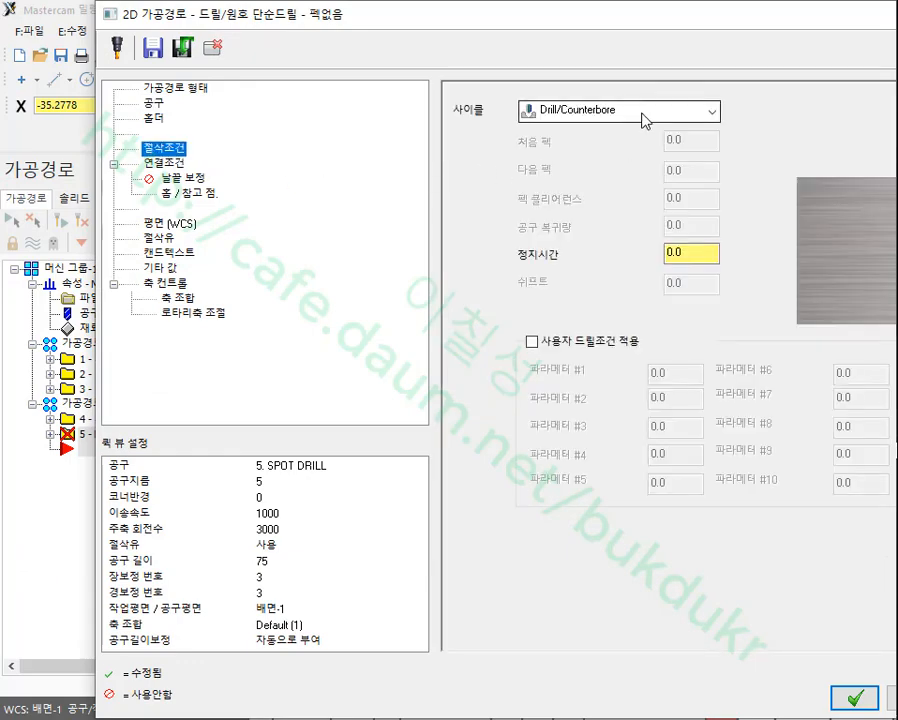
- Set the spot drilling's top of stock to 0 and its depth to an absolute -2
key(Down)
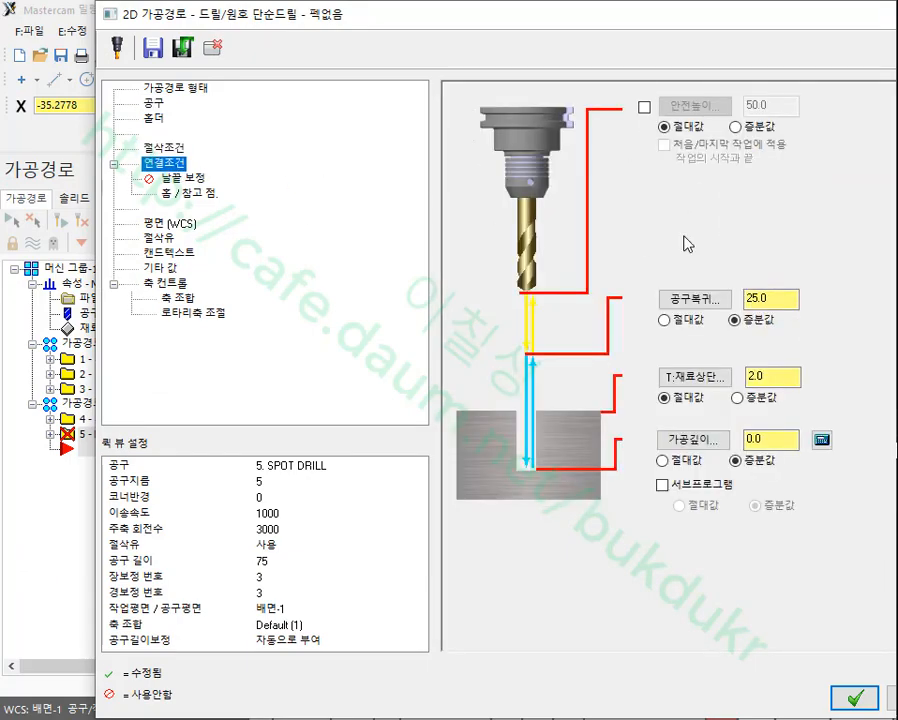
double_click(766, 377)
text(0)
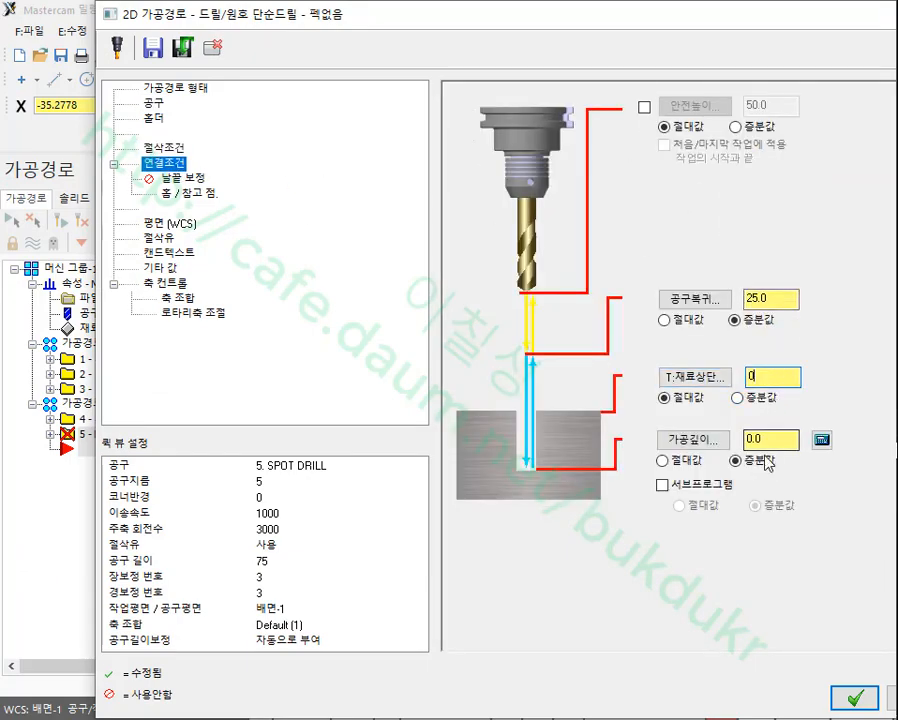
click(662, 461)
double_click(766, 440)
text(-)
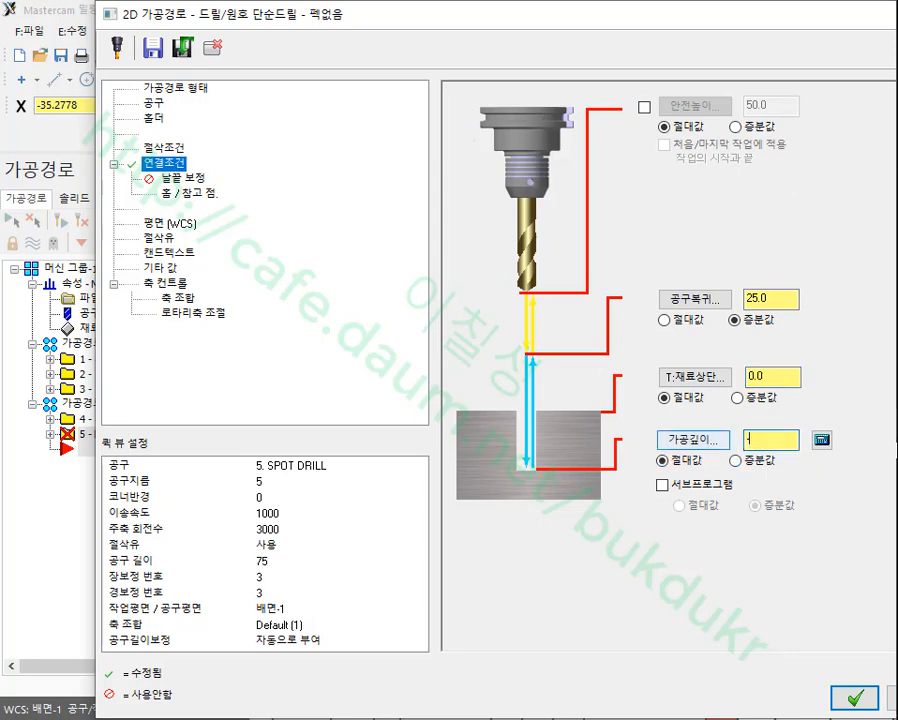
text(2.0)
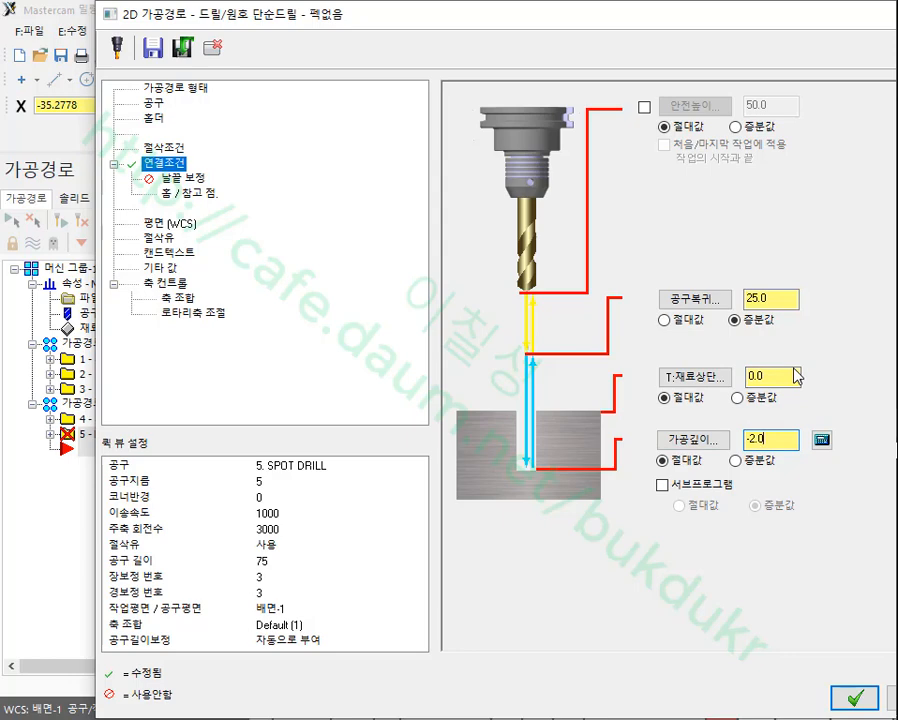
- Set the retract to 5, enable a clearance height of 50 only at the operation's start and end, and accept the drilling
click(788, 298)
text(5)
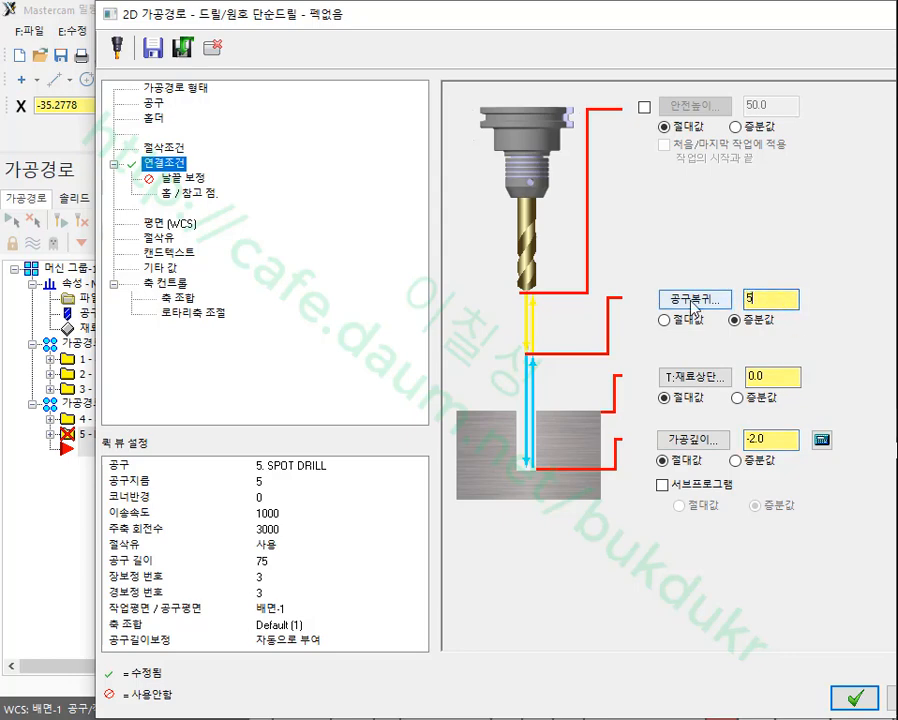
click(644, 107)
click(770, 104)
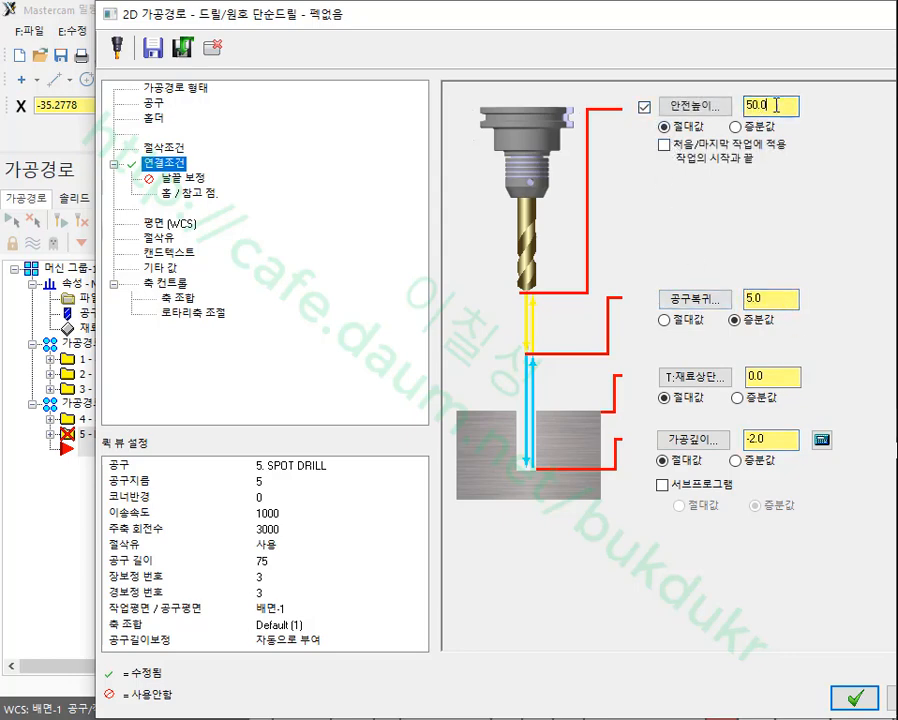
click(664, 145)
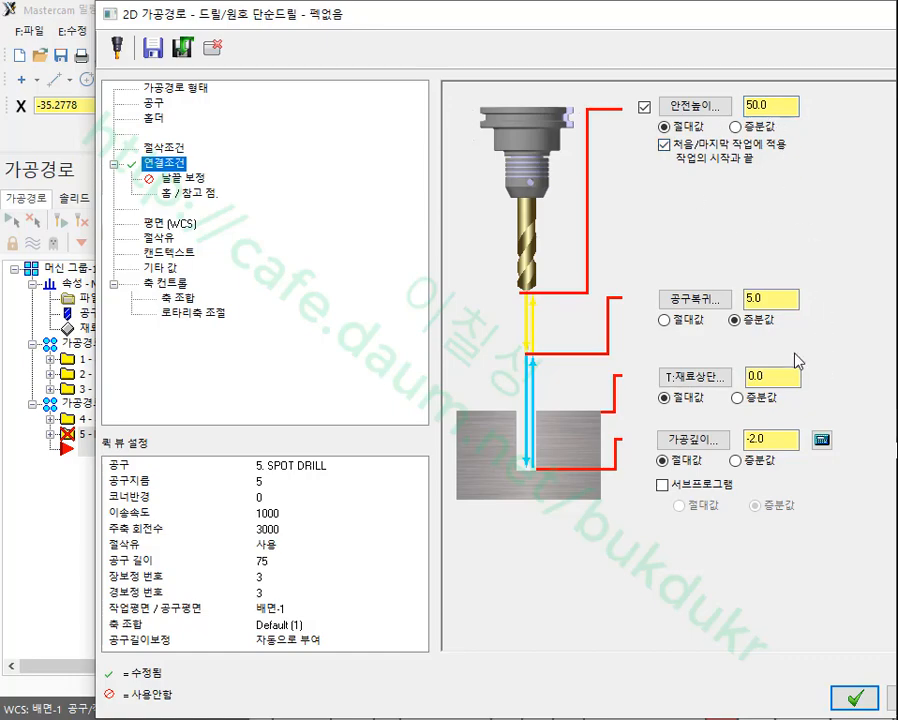
click(852, 698)
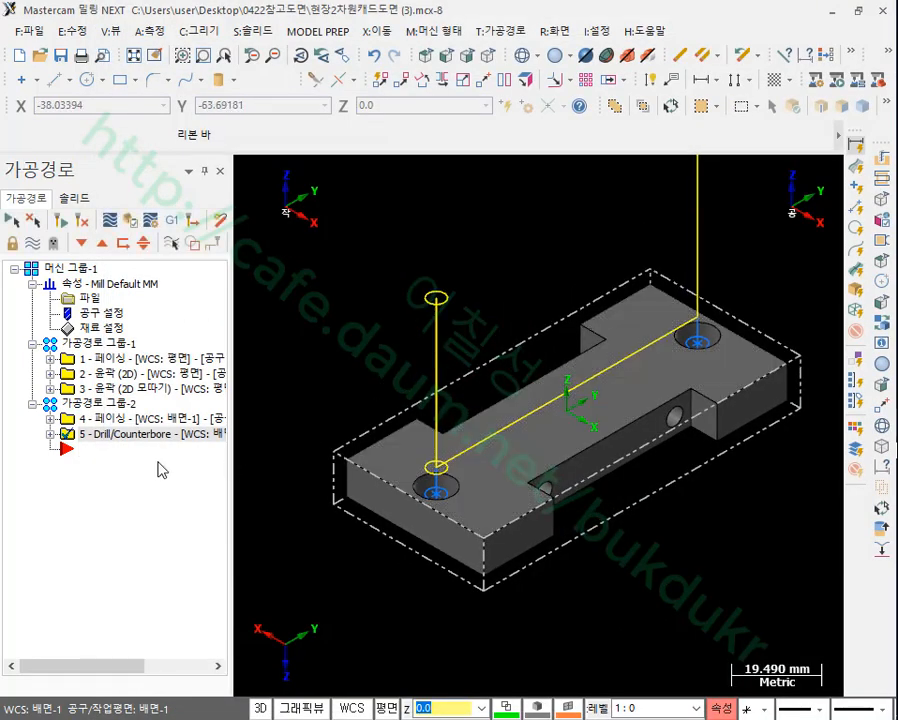
- Measure the diameter of the inner lower edge of the near large hole
scroll(510, 420, up, 2)
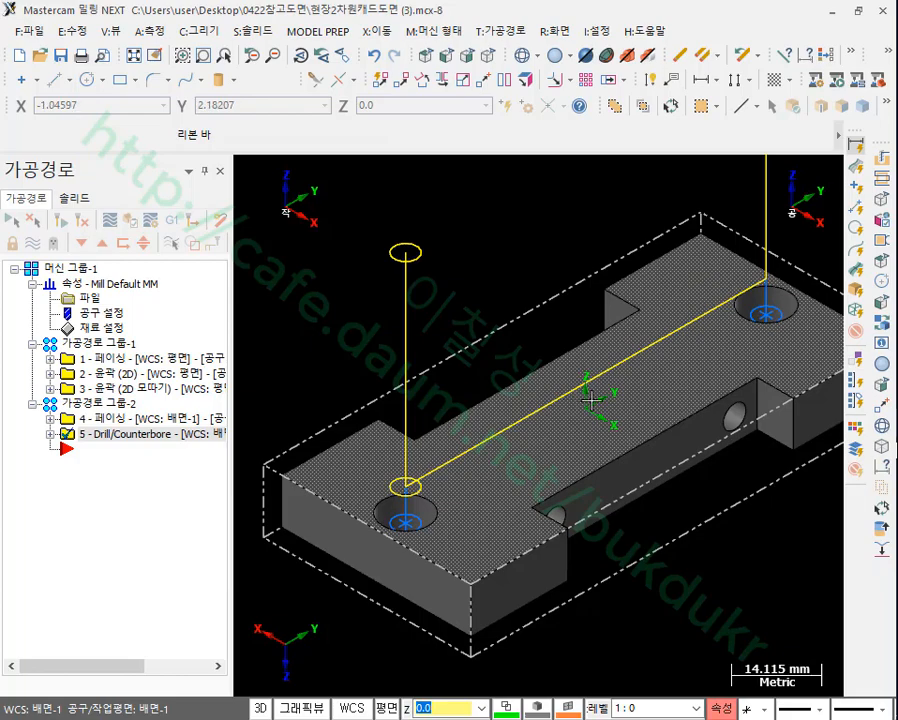
scroll(406, 540, up, 4)
scroll(406, 600, up, 5)
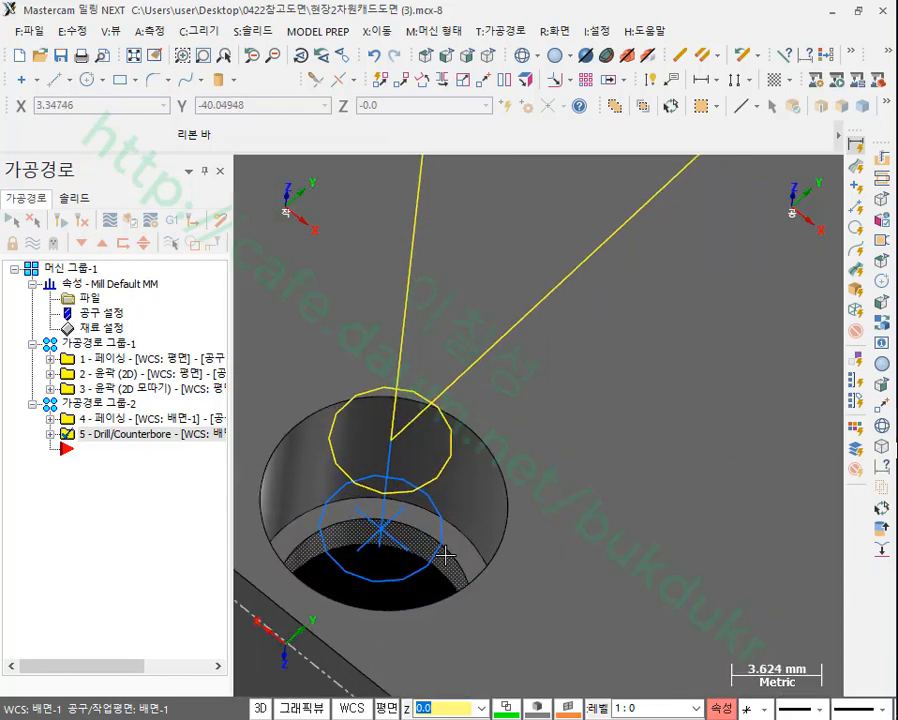
scroll(456, 456, down, 3)
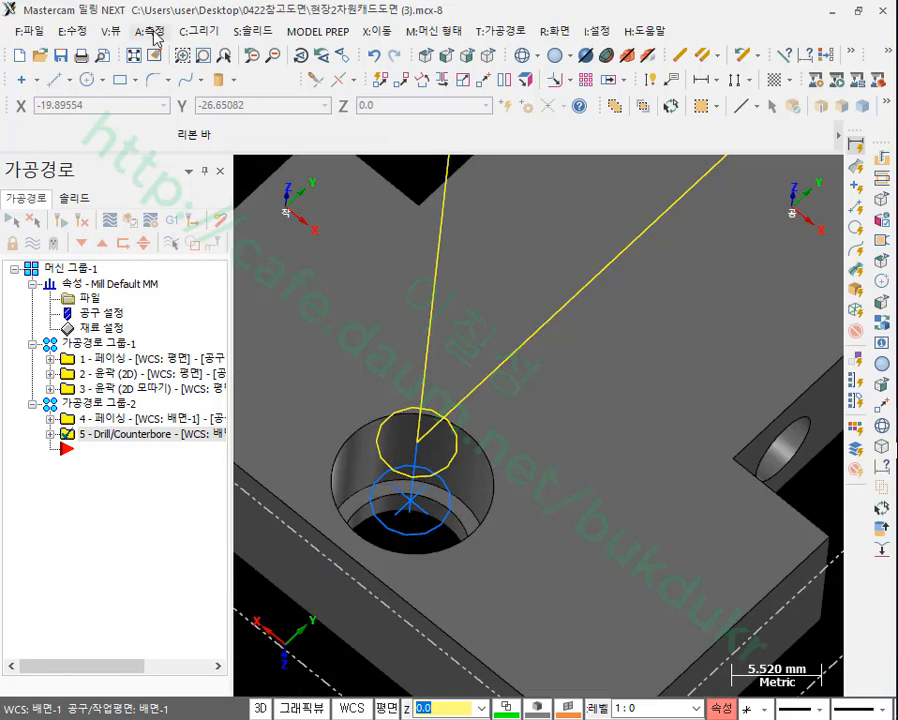
click(151, 32)
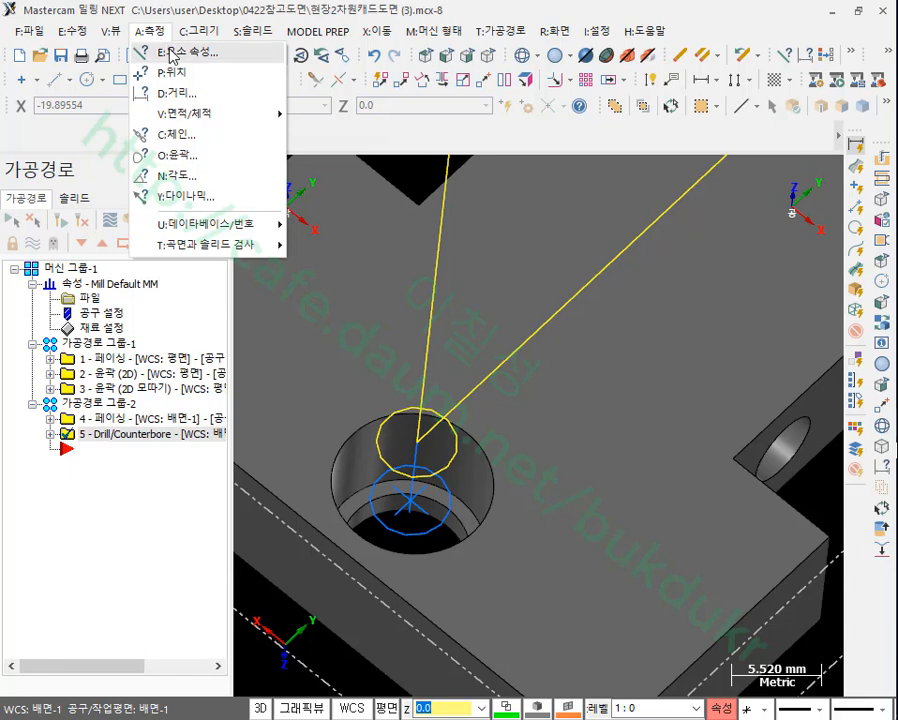
click(152, 52)
click(456, 523)
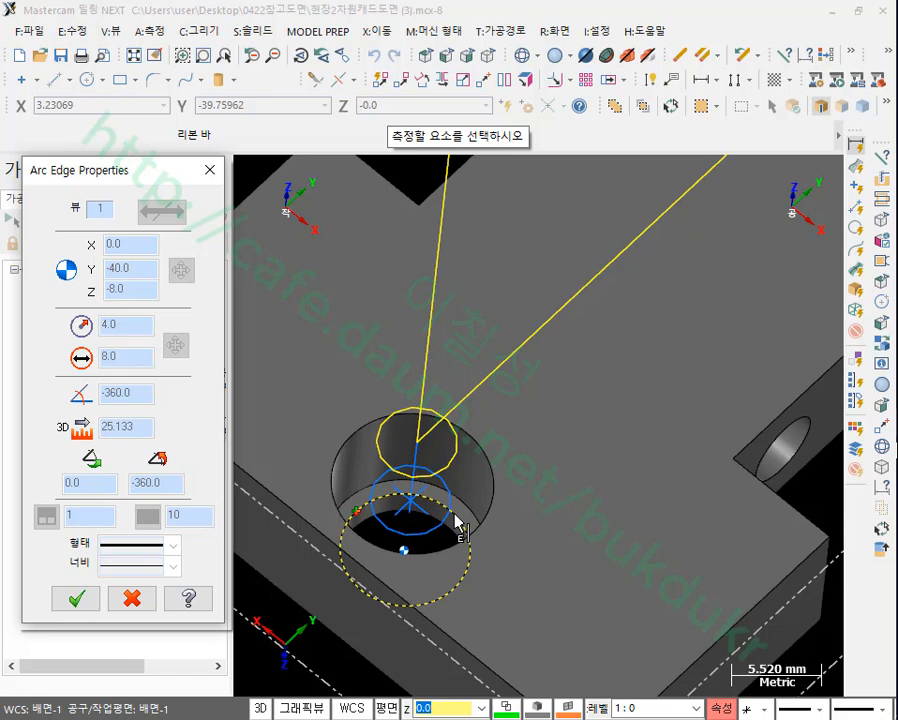
scroll(456, 523, down, 2)
click(132, 598)
scroll(481, 575, down, 3)
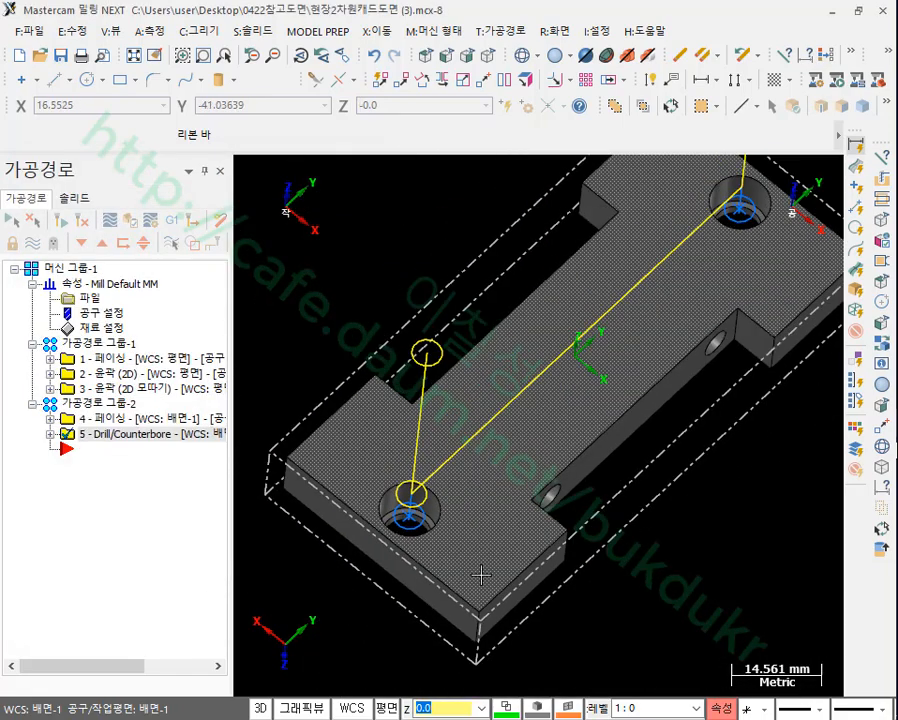
- Copy the spot drilling operation to the end of the second toolpath group and expand the copy
right_drag(140, 434, 110, 500)
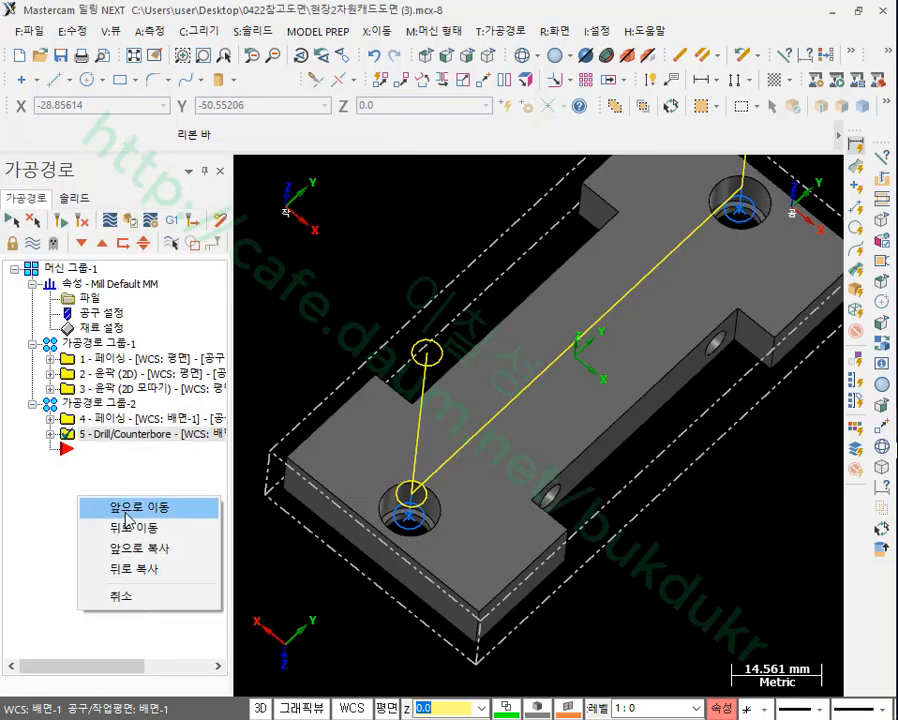
click(120, 568)
click(50, 419)
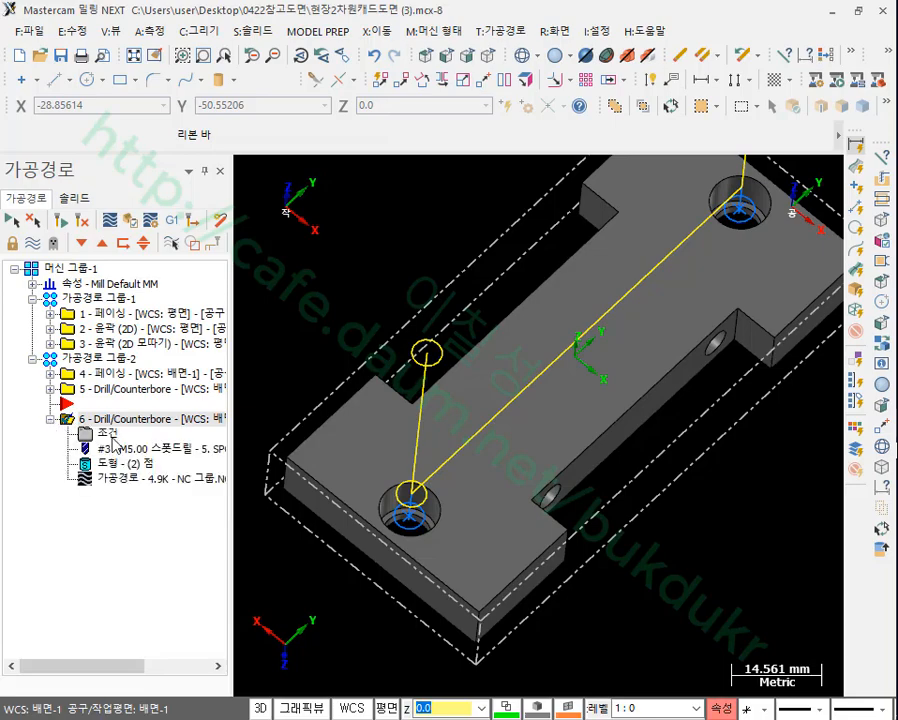
- Filter the tool library for drills of 8 mm diameter and assign the 8 mm drill to the copied operation
click(108, 429)
click(160, 105)
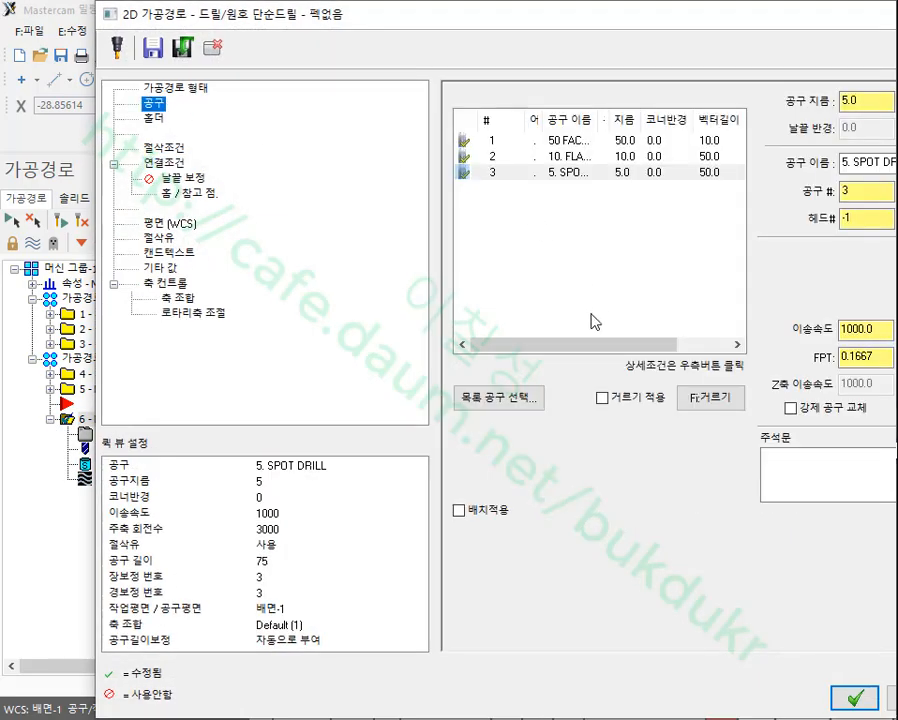
click(519, 400)
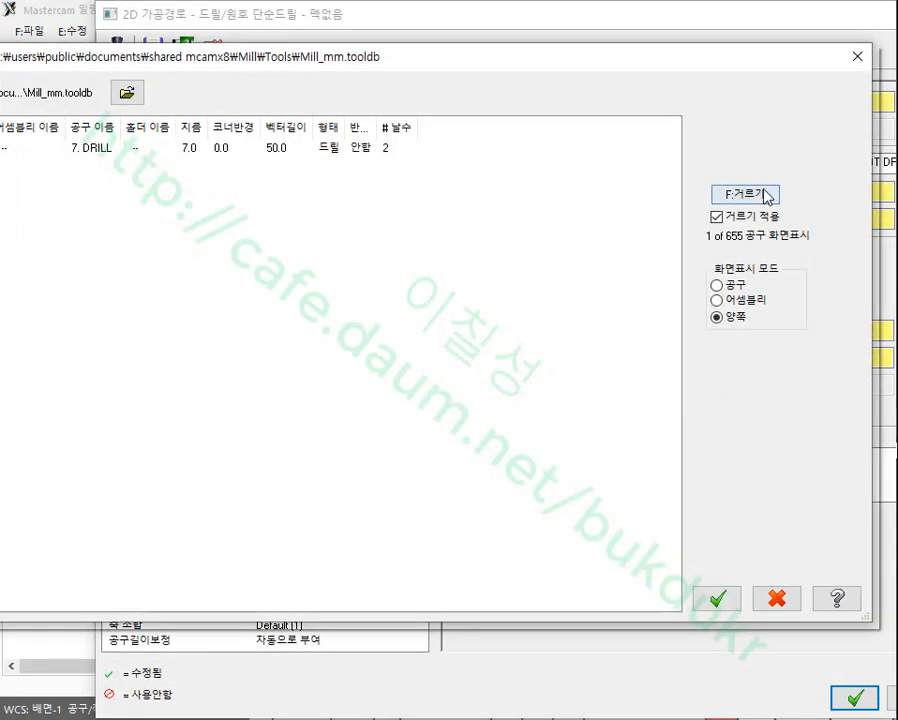
click(745, 194)
click(237, 341)
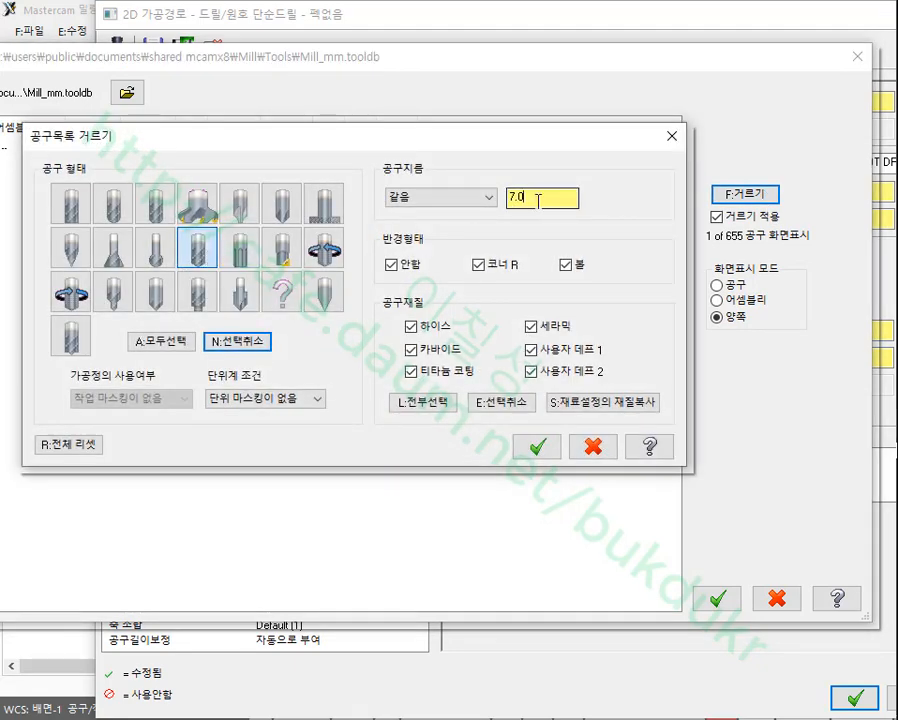
double_click(507, 199)
text(8)
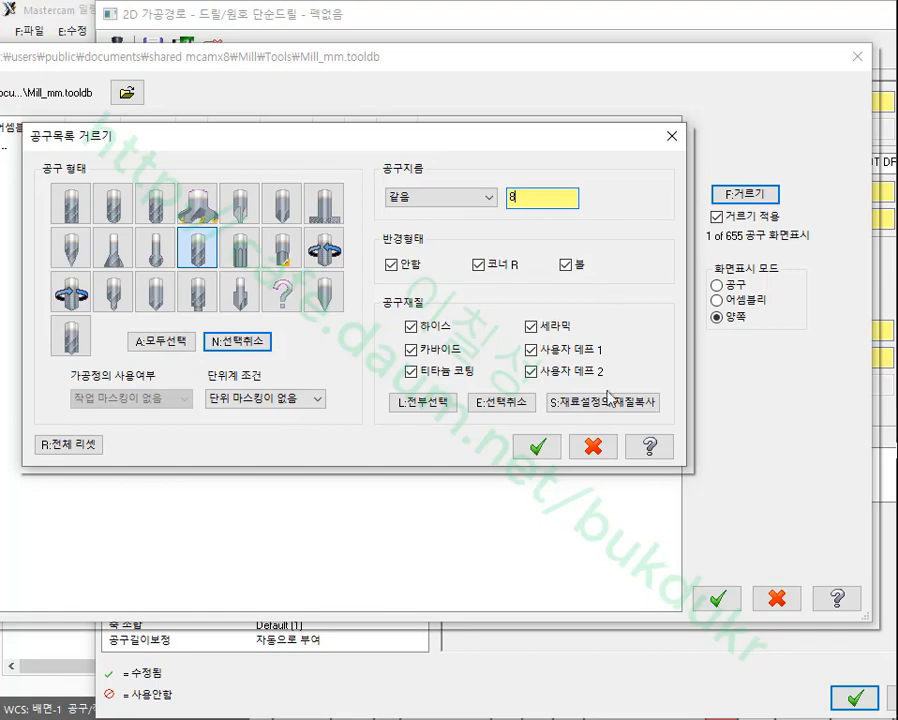
click(544, 451)
double_click(107, 150)
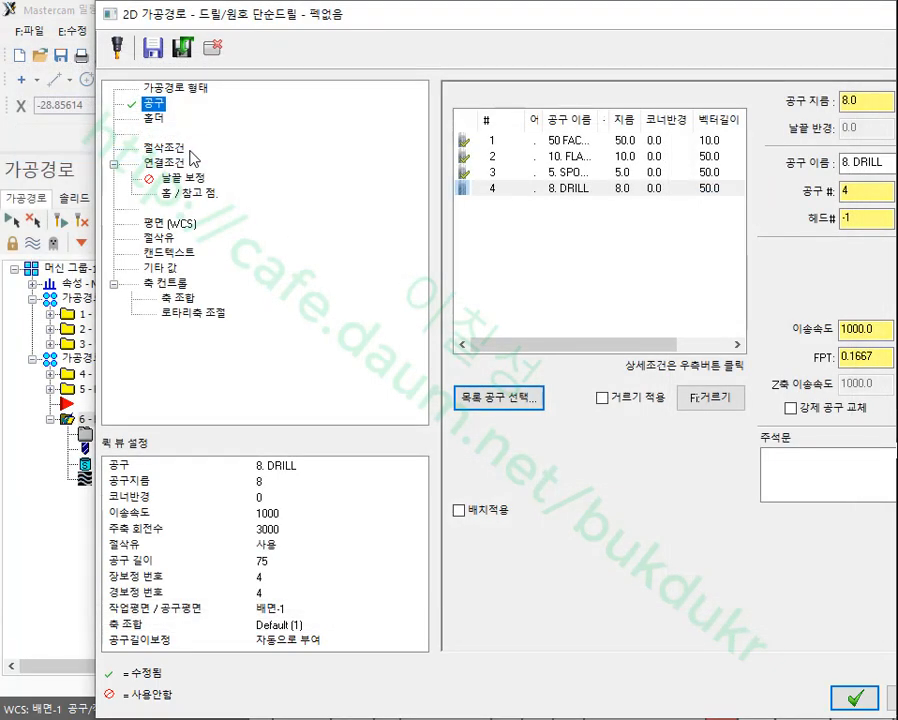
- Change the copied operation's cycle to peck drilling with a peck of 2
click(163, 148)
click(668, 112)
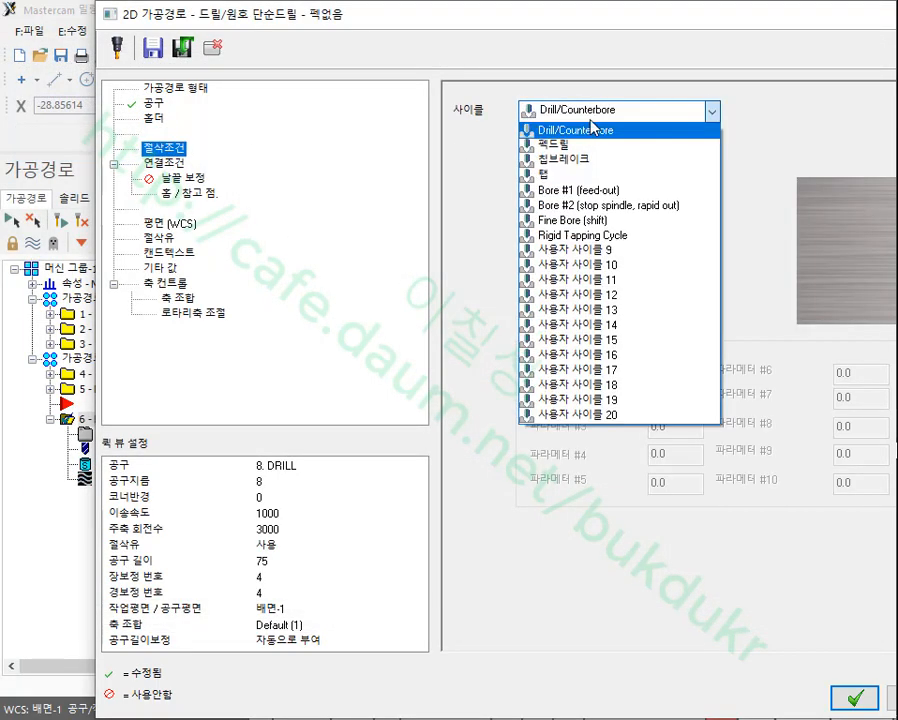
click(577, 146)
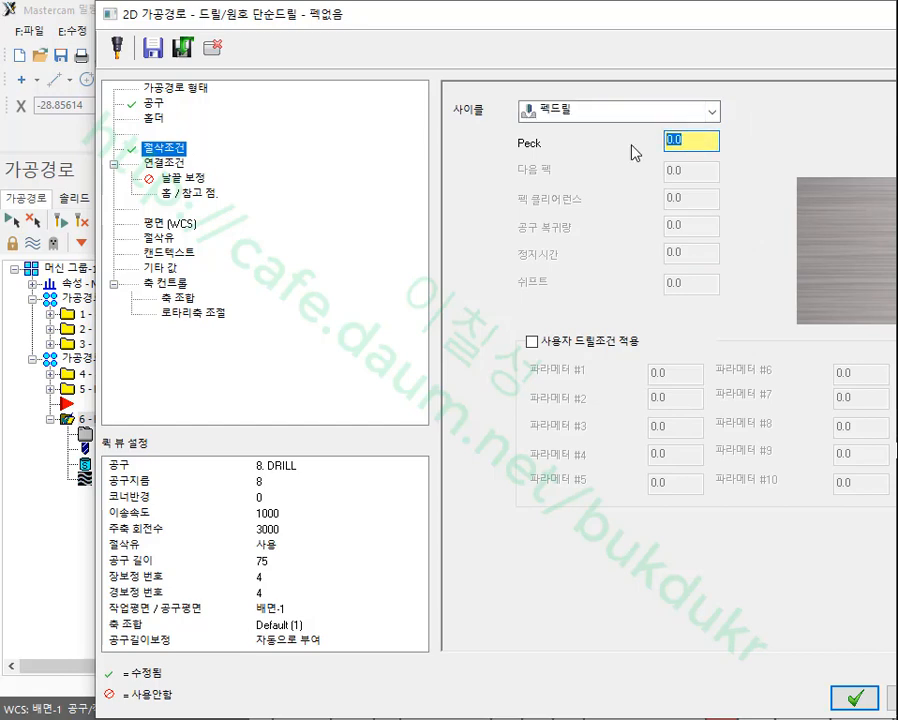
text(2)
- Set the peck drilling depth to -10 by picking the part's near lower corner
click(179, 160)
click(773, 297)
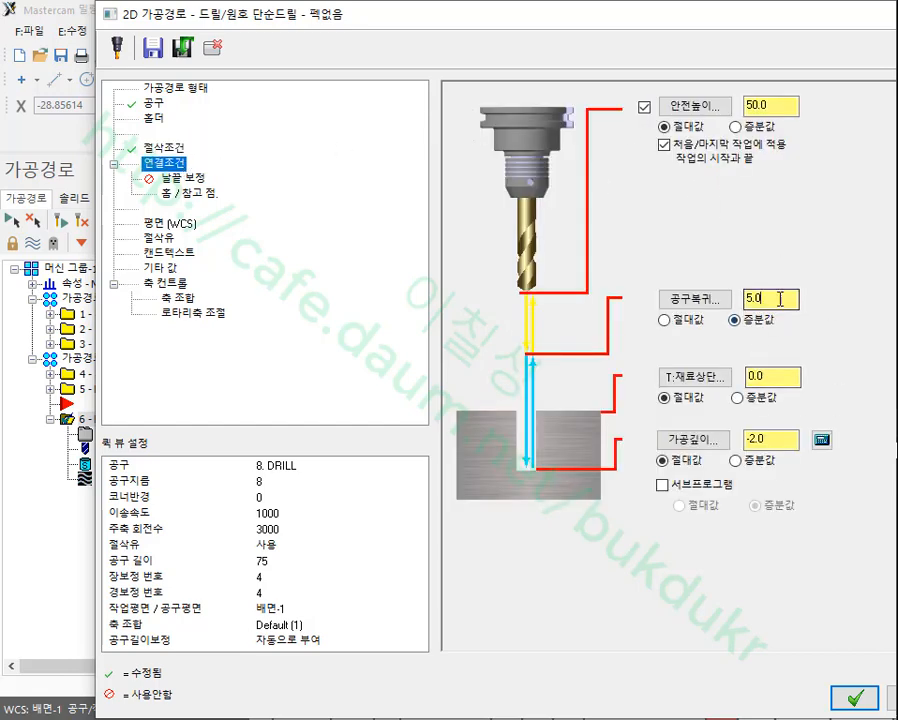
click(783, 438)
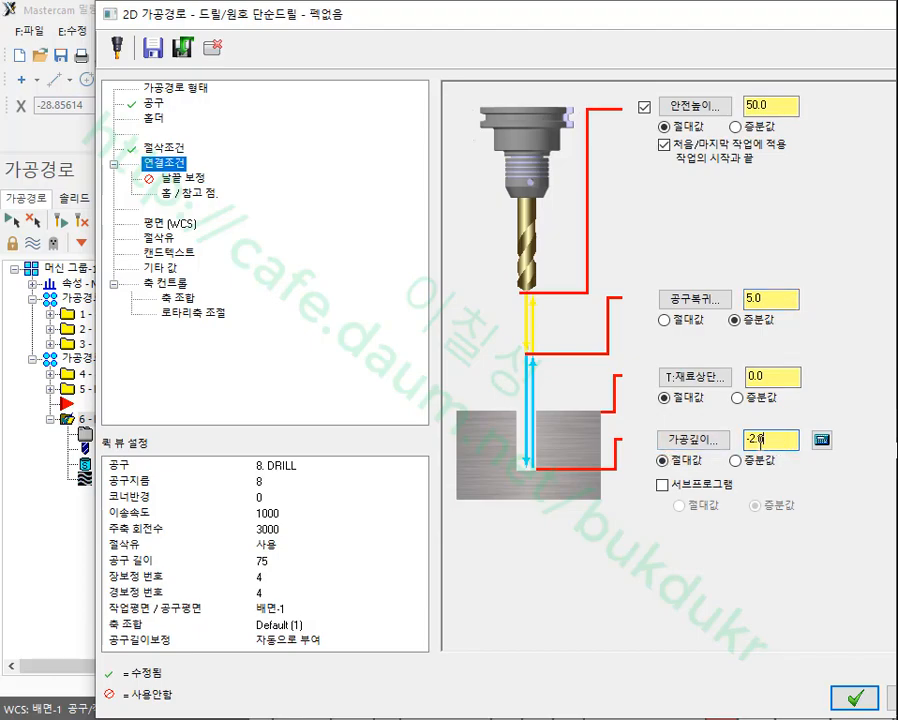
click(706, 441)
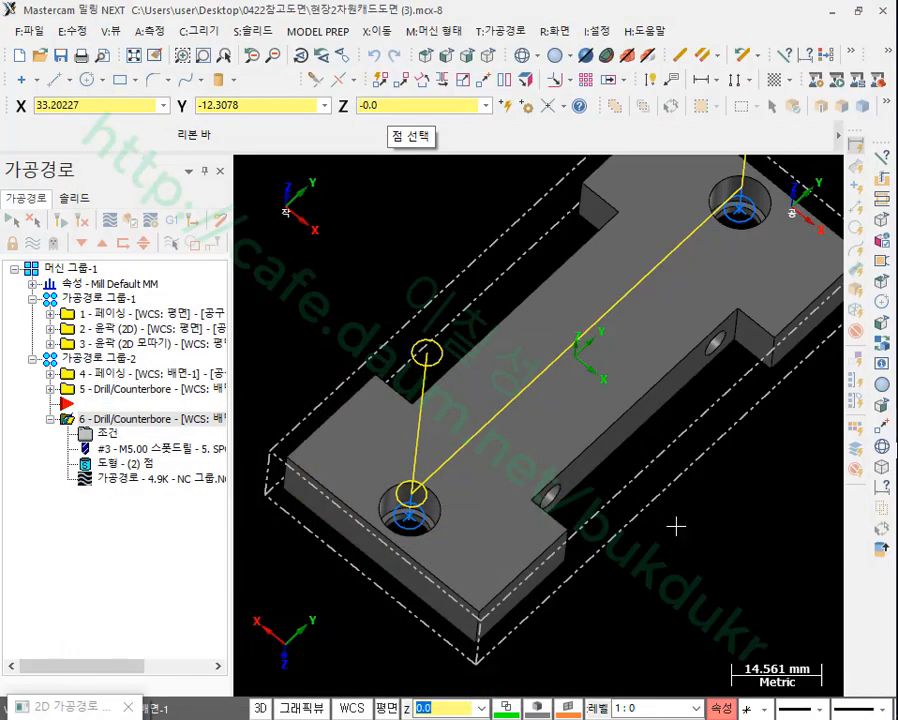
click(478, 648)
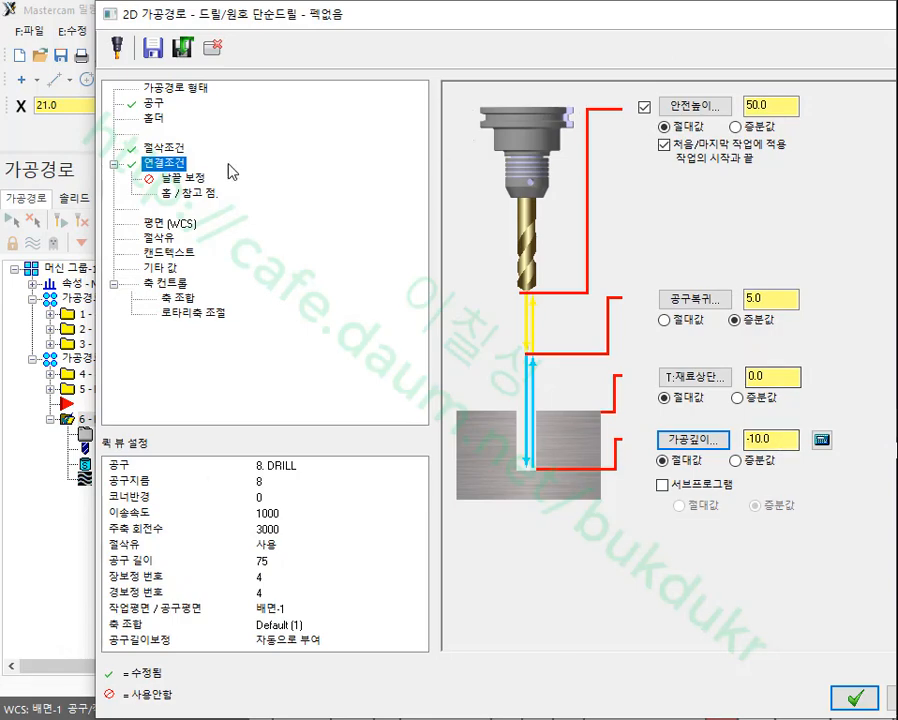
- Enable drill tip compensation with a breakthrough of 1 and regenerate the peck drilling operation
click(238, 179)
click(477, 111)
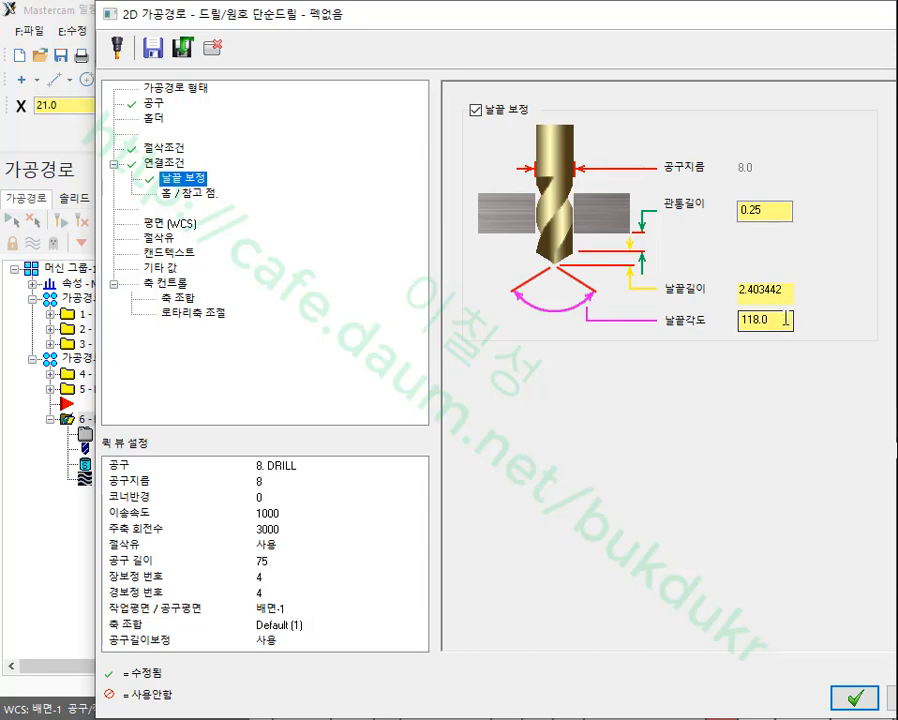
drag(766, 211, 733, 211)
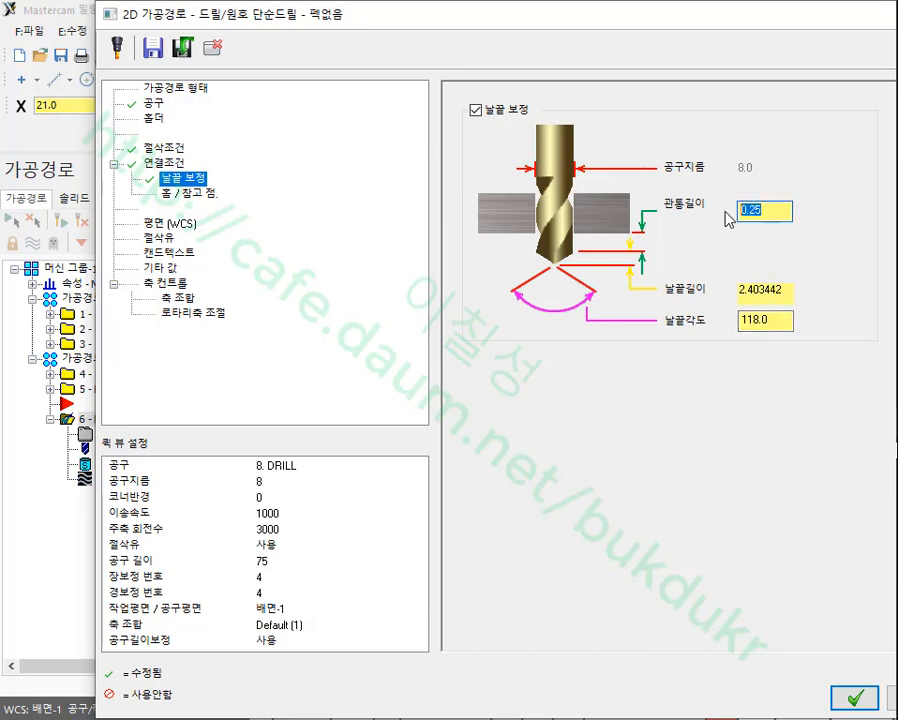
text(1)
click(766, 320)
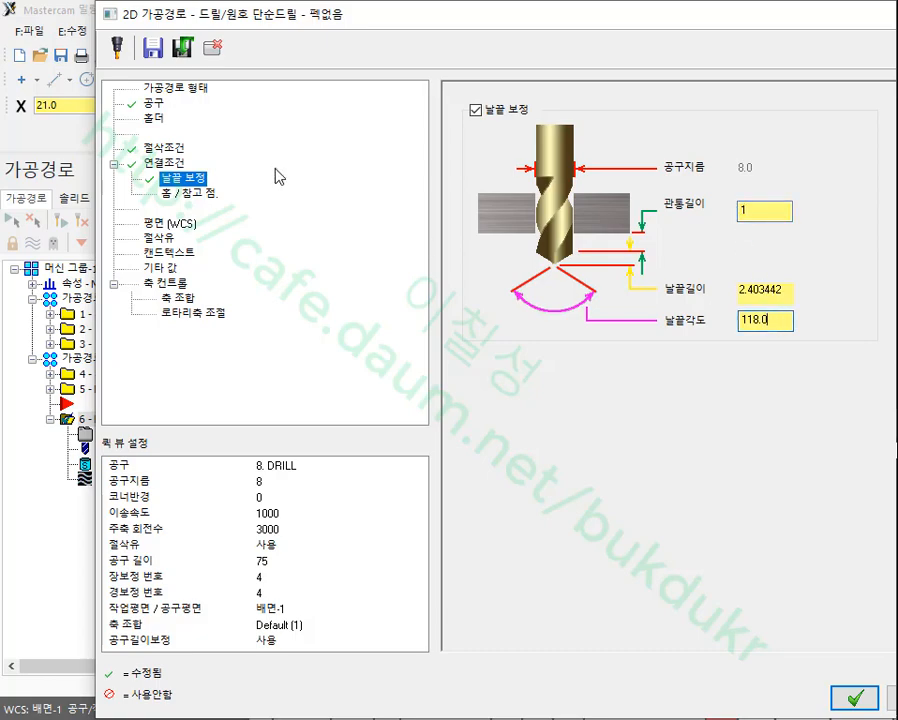
click(855, 698)
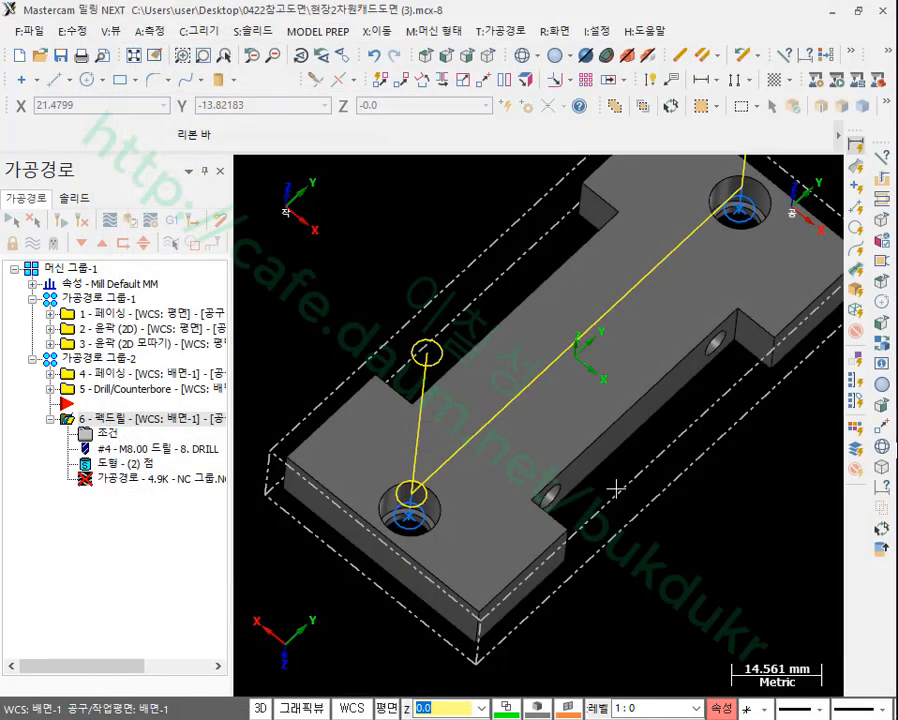
click(80, 219)
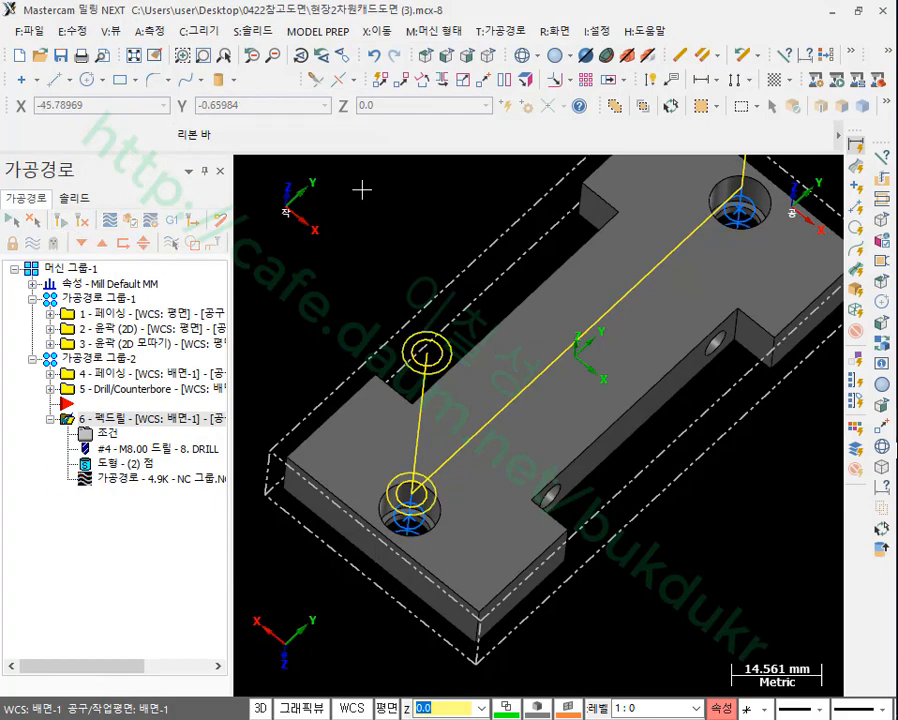
- Backplot the peck drilling in a side view to check how far the drill passes through the part
click(467, 56)
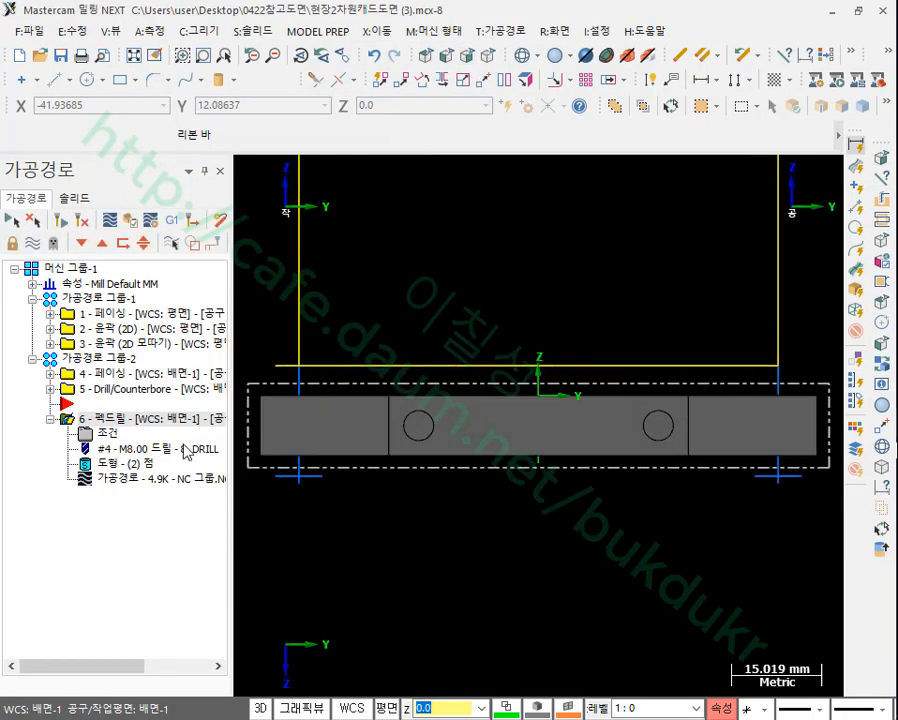
click(113, 478)
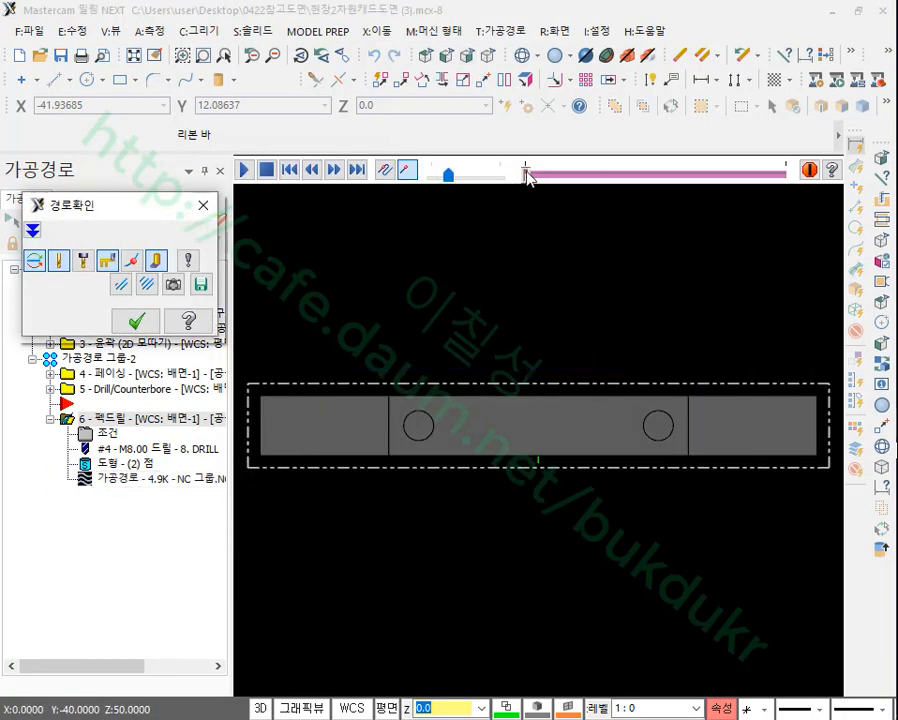
drag(527, 176, 618, 180)
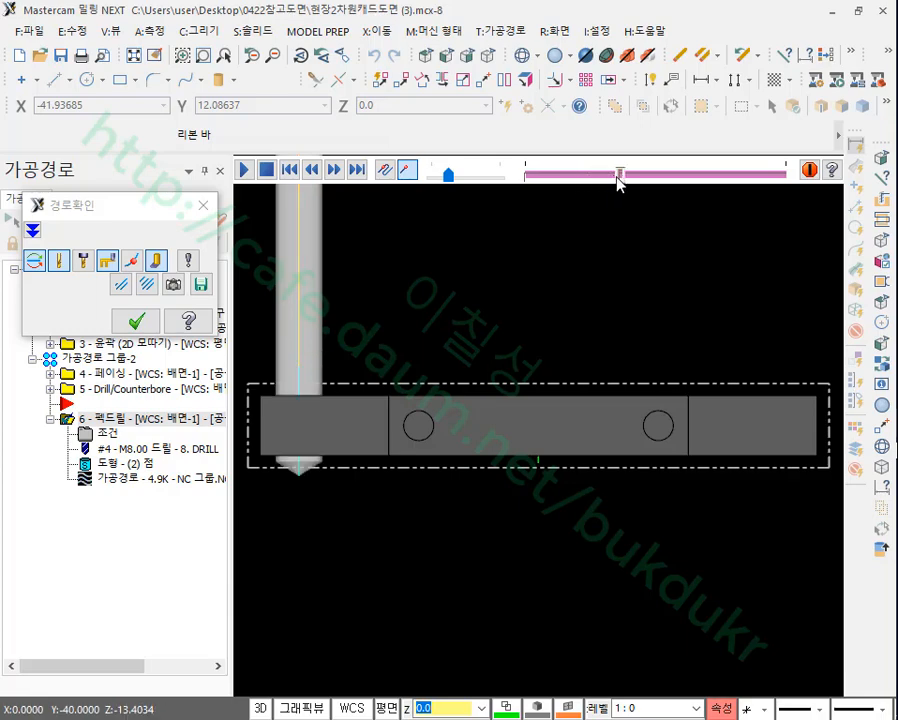
- Close the peck drilling backplot, restore the isometric view, and move the operation insertion point below the peck drilling operation
scroll(260, 442, up, 5)
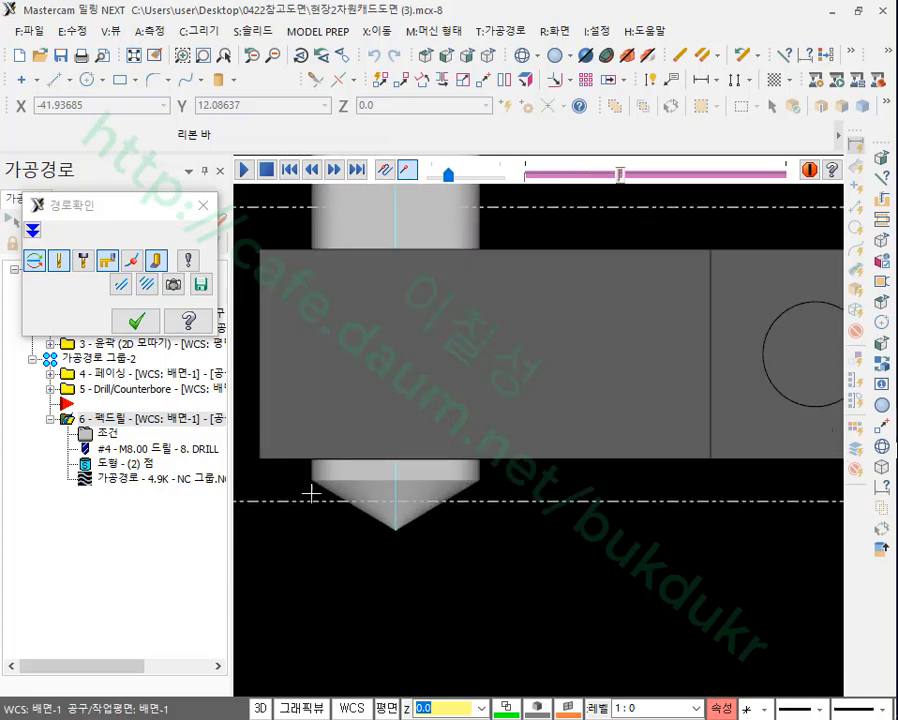
click(136, 320)
scroll(336, 344, down, 4)
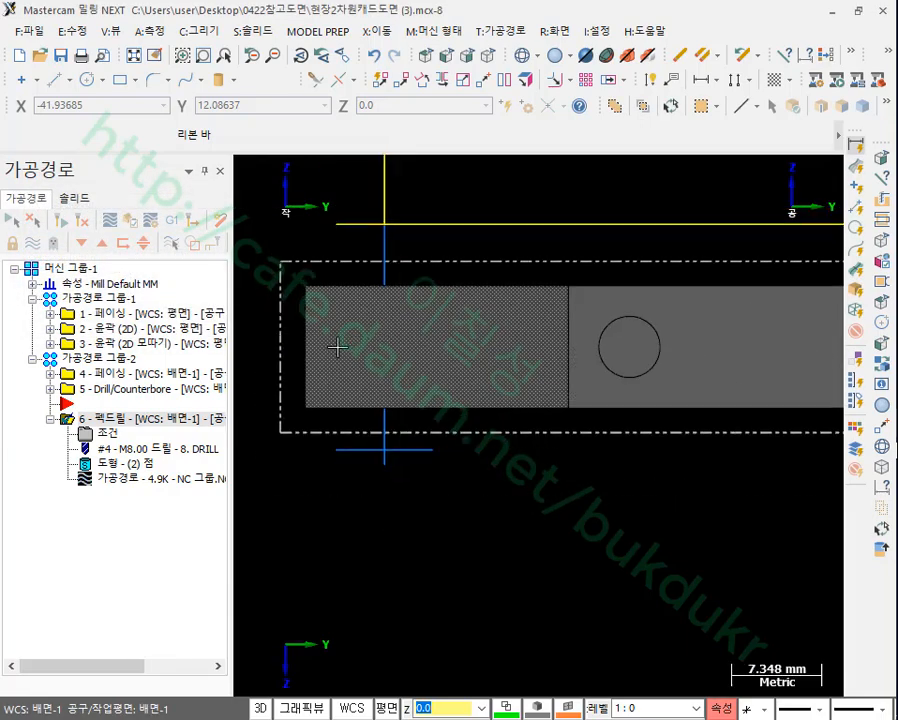
click(487, 54)
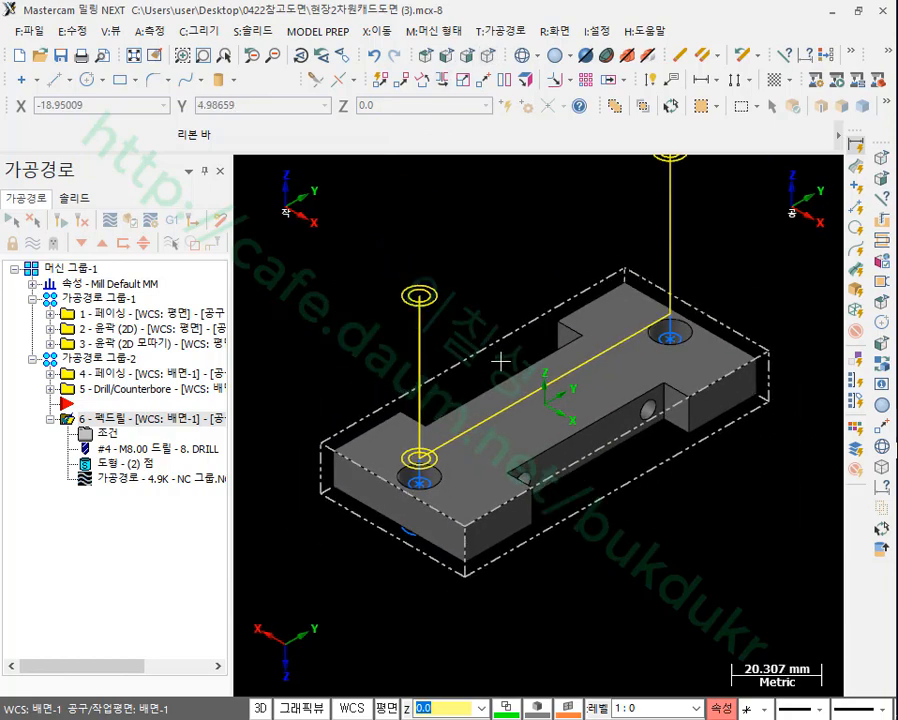
click(83, 244)
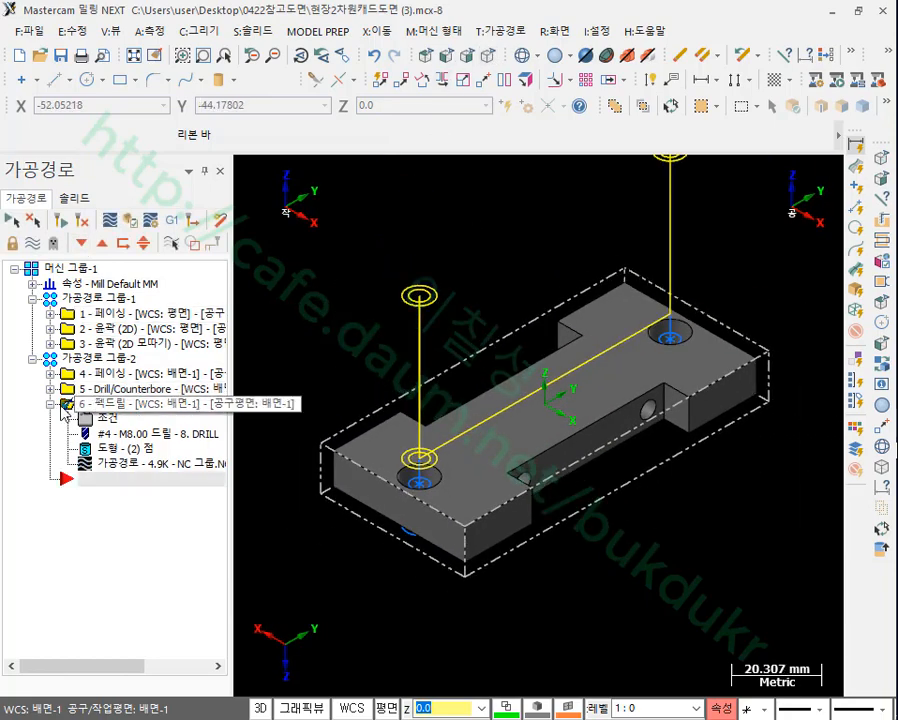
click(50, 404)
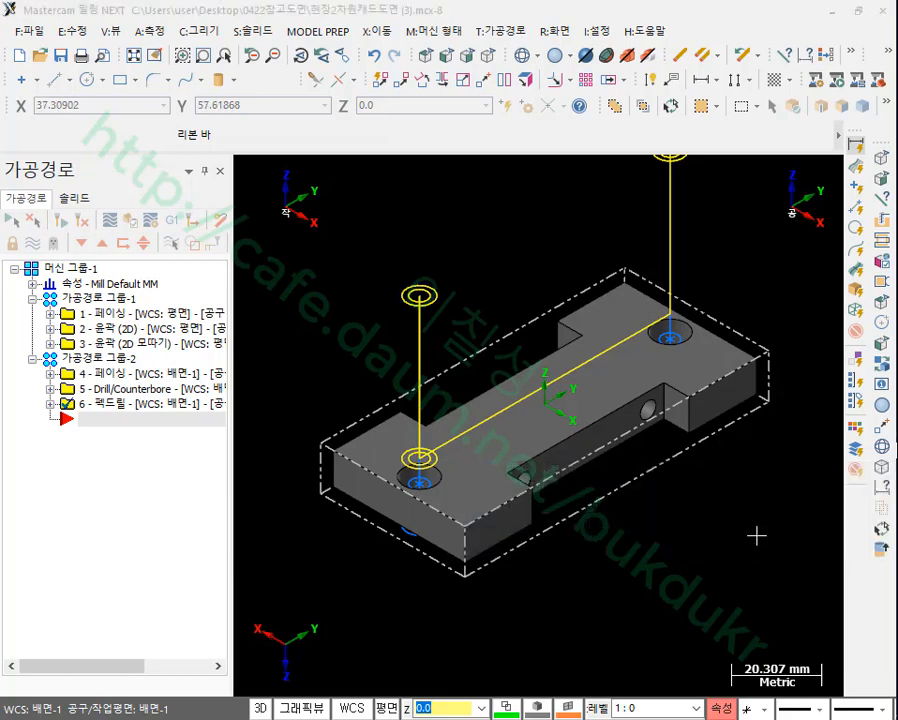
- Check the properties of the near hole's upper circular edge to find its diameter
scroll(420, 480, up, 5)
scroll(420, 465, up, 1)
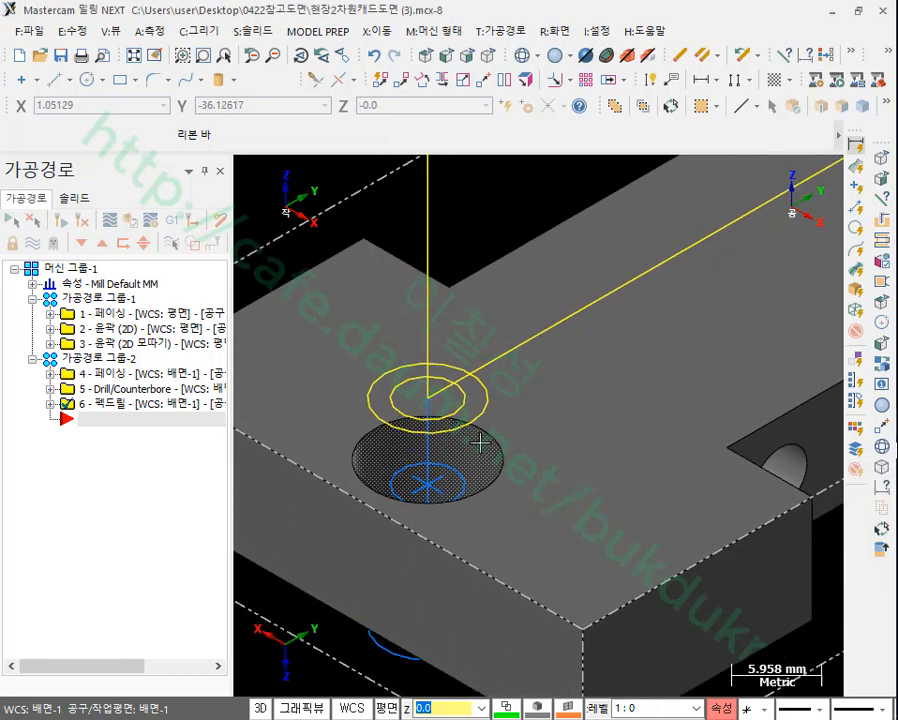
click(152, 31)
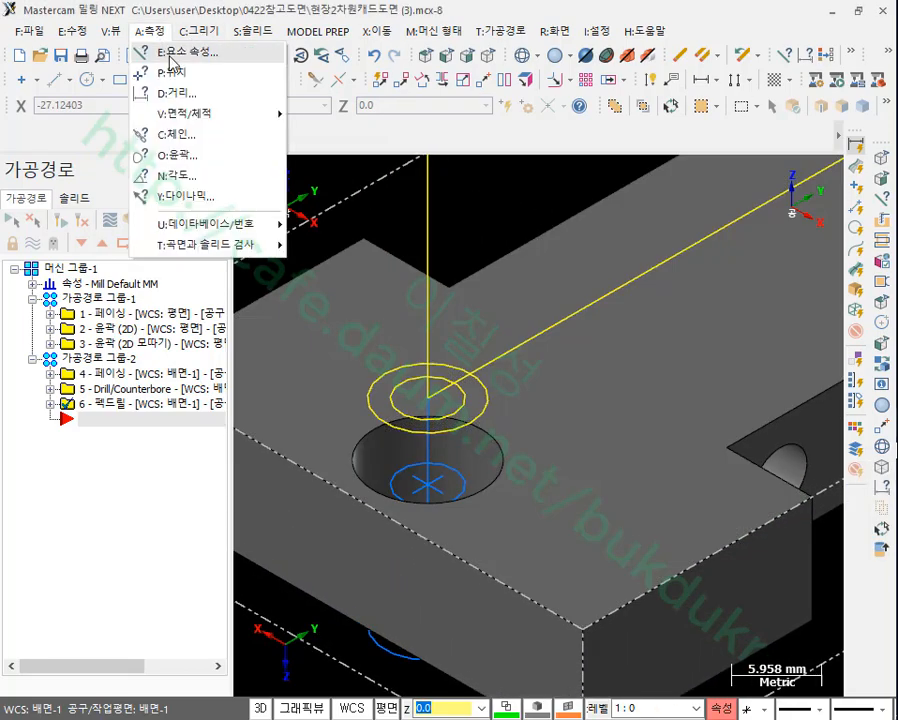
click(170, 54)
click(512, 441)
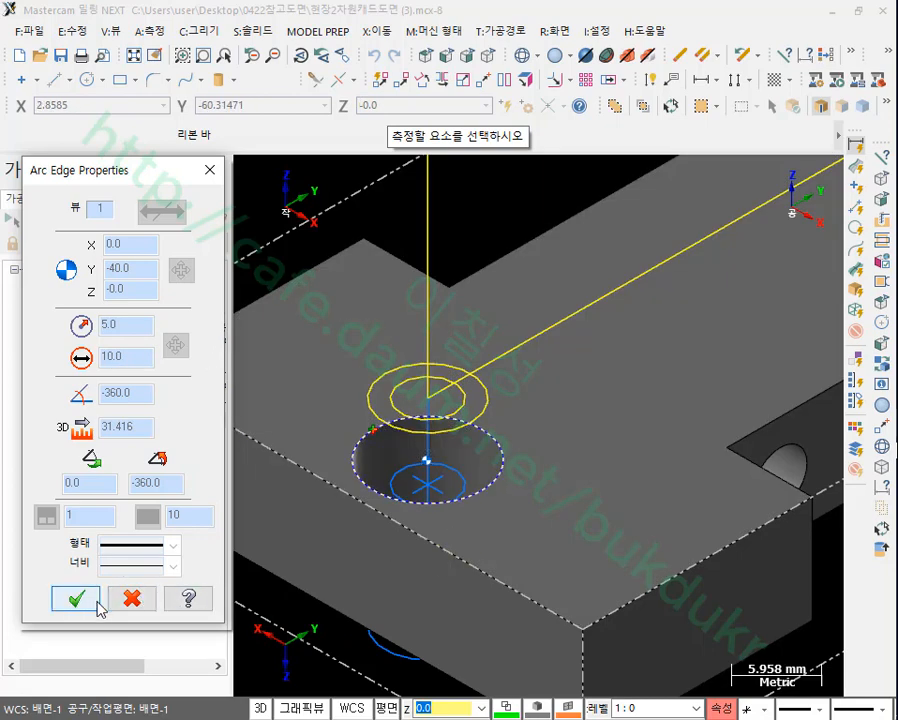
click(132, 598)
- Hide the toolpath display of all operations in toolpath group-2
scroll(423, 425, down, 2)
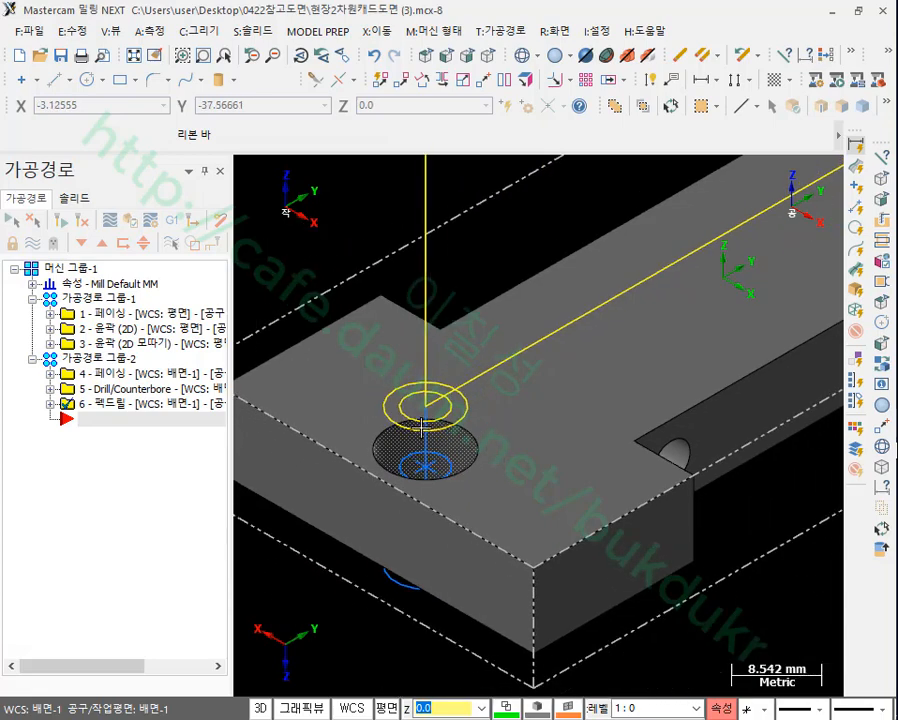
scroll(365, 425, down, 2)
scroll(390, 460, down, 2)
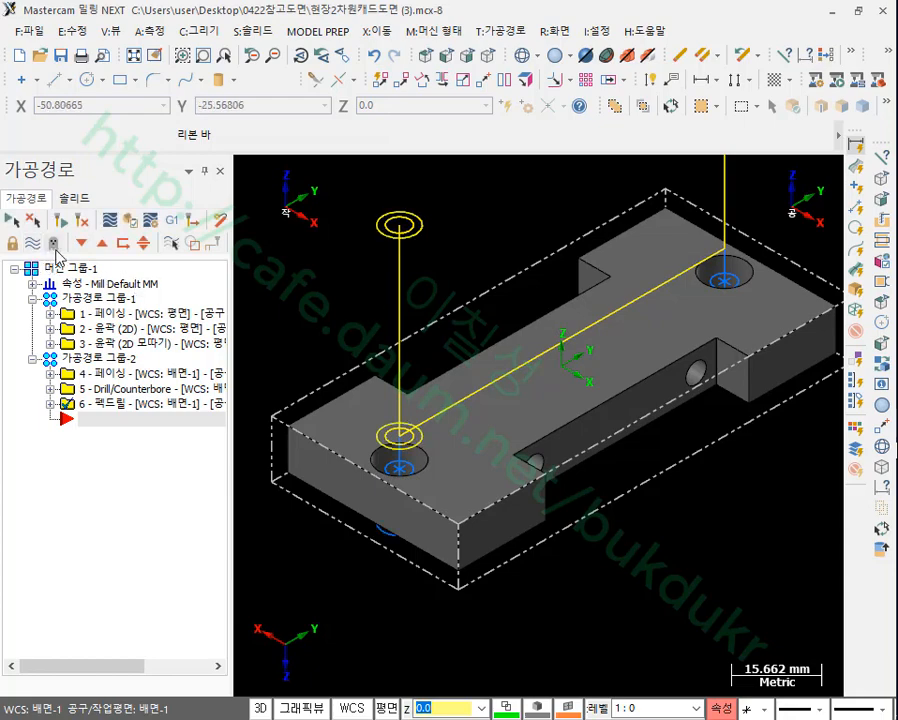
click(95, 358)
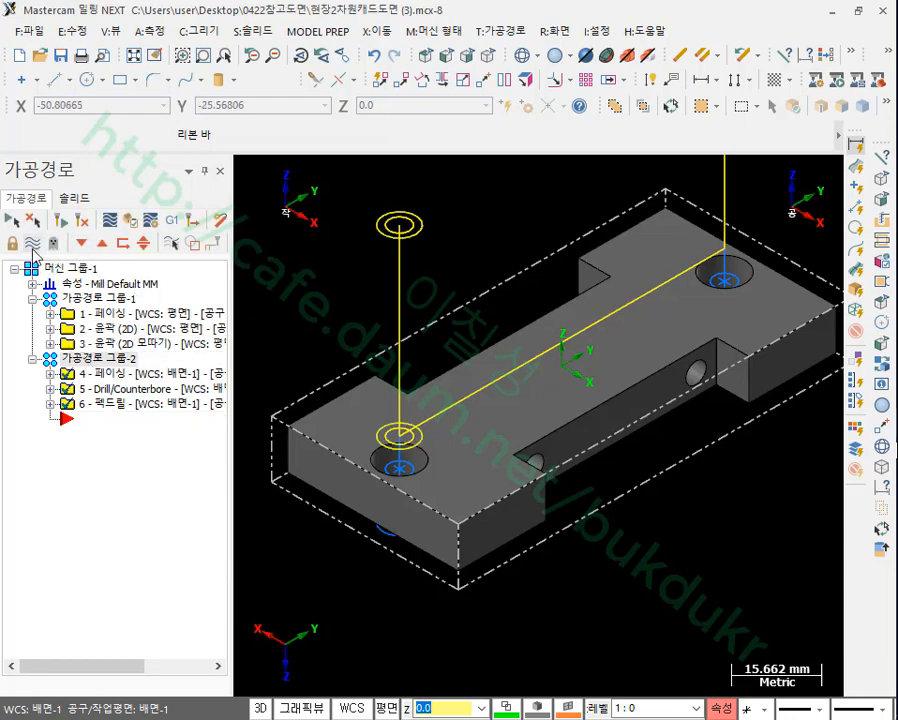
click(32, 244)
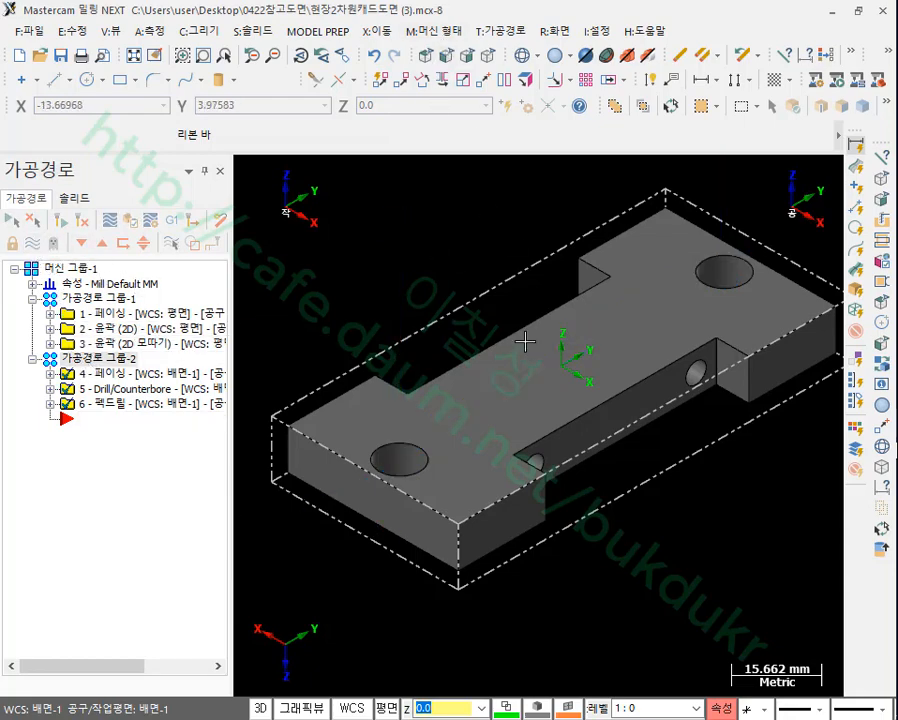
- Create a circle mill toolpath using the centers of the two counterbores' bottom edges at Z -8
scroll(580, 350, up, 1)
middle_drag(590, 317, 594, 358)
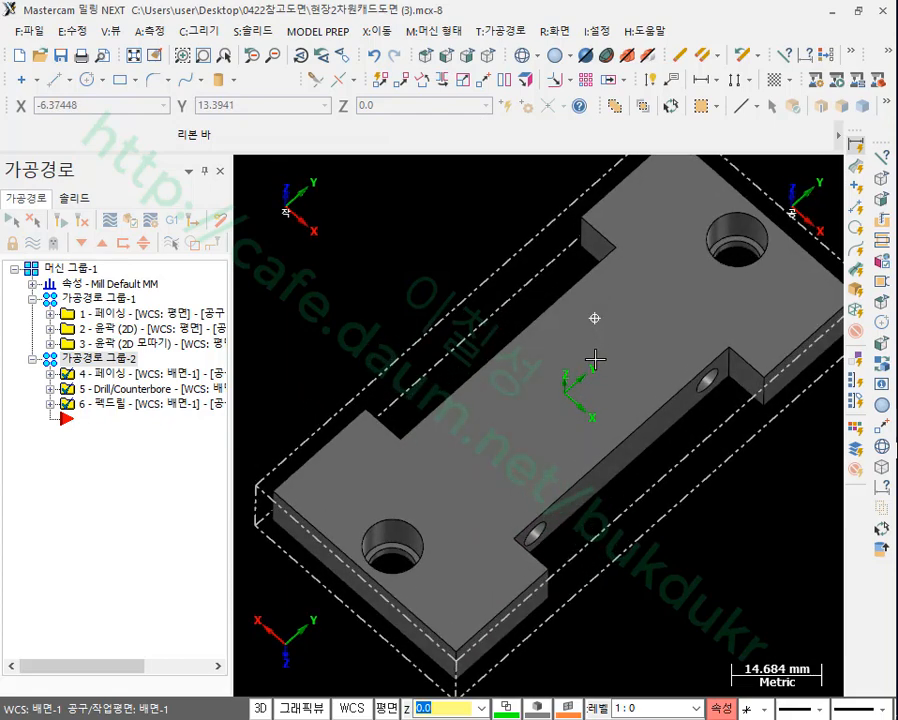
click(518, 31)
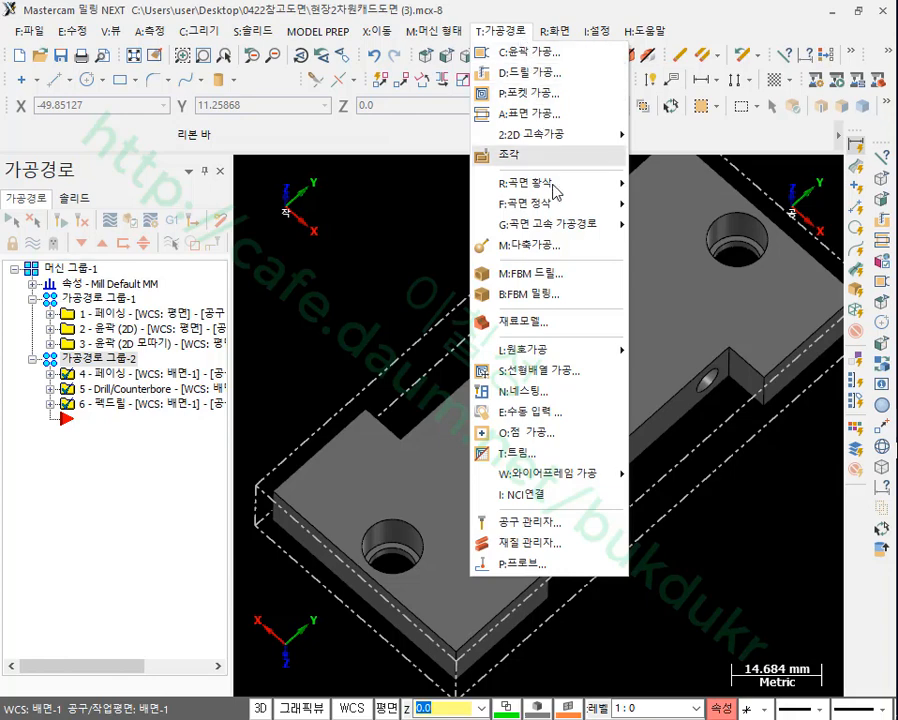
mouse_move(554, 352)
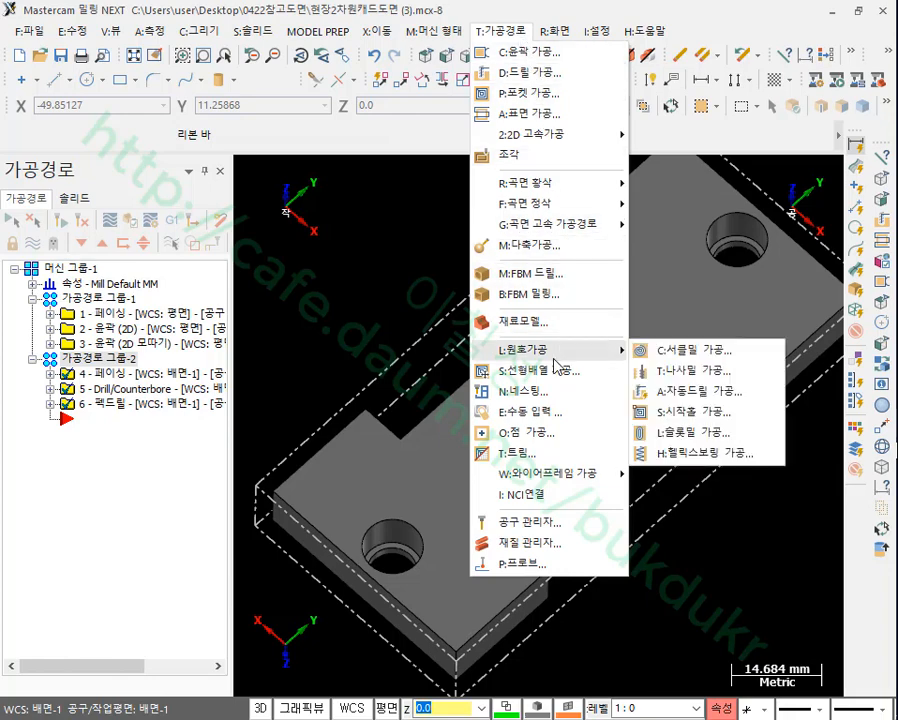
click(712, 350)
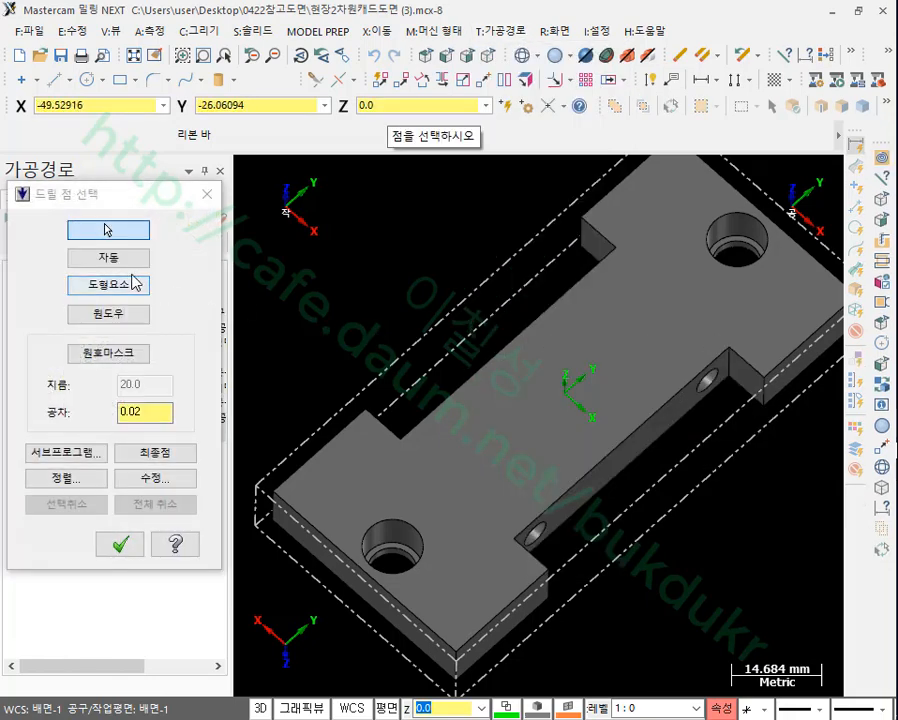
scroll(406, 571, up, 3)
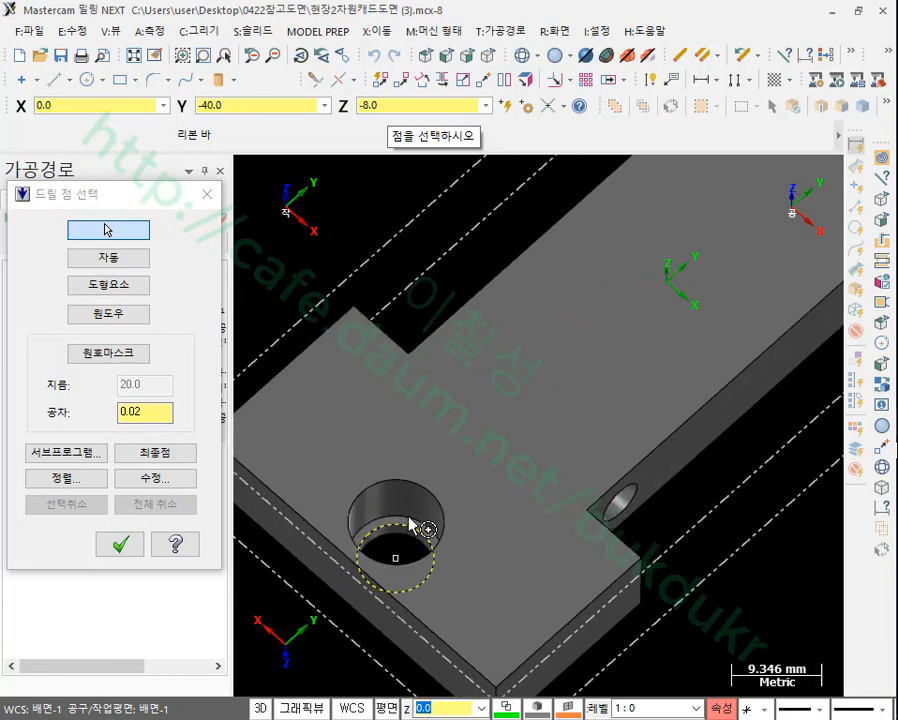
scroll(438, 538, up, 5)
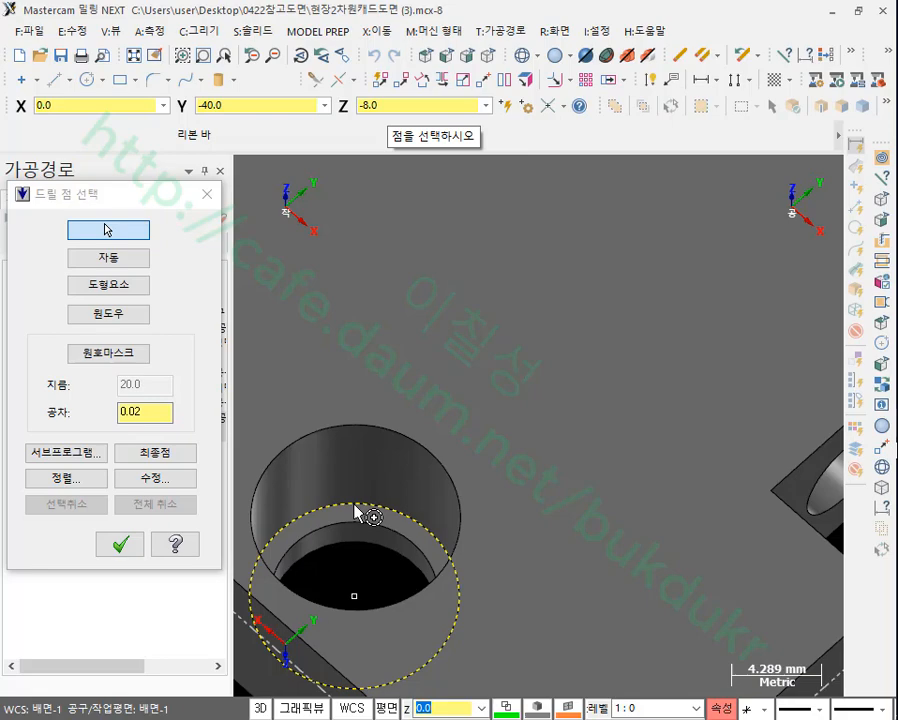
scroll(340, 530, down, 5)
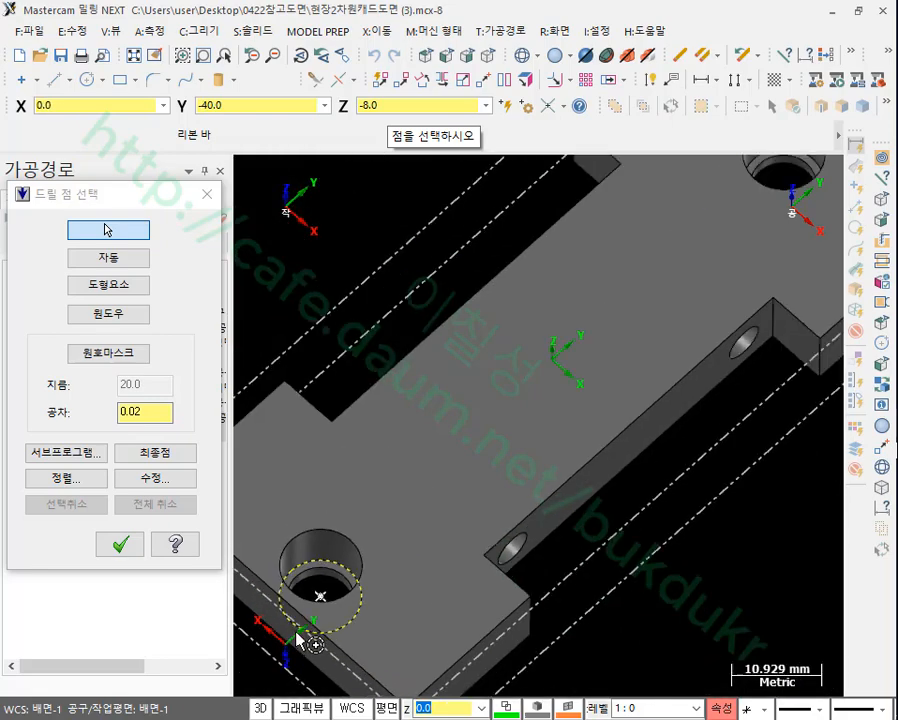
scroll(620, 310, up, 5)
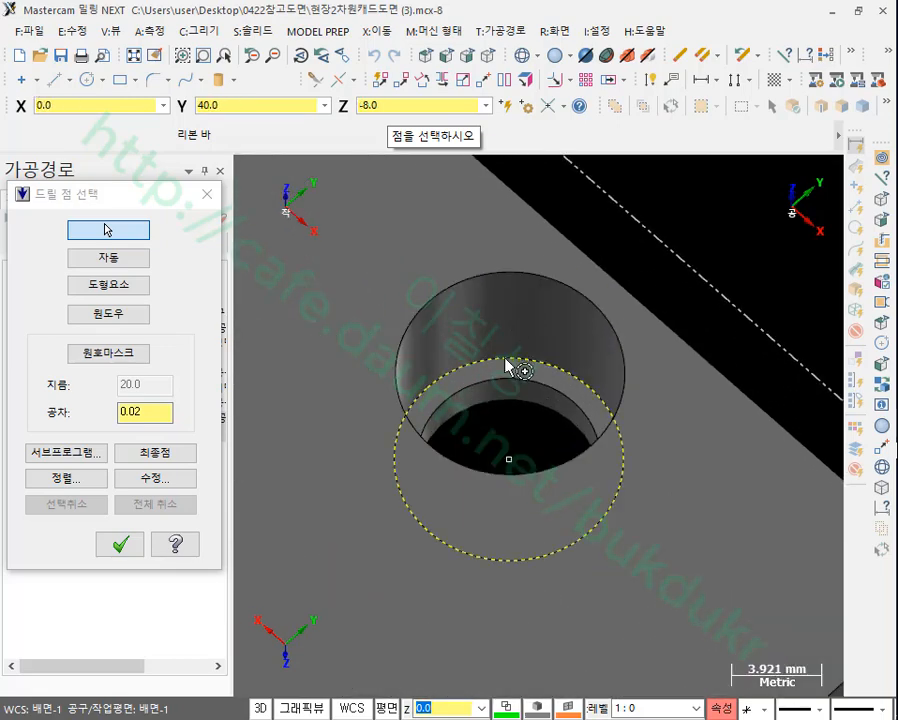
click(506, 360)
scroll(686, 270, down, 3)
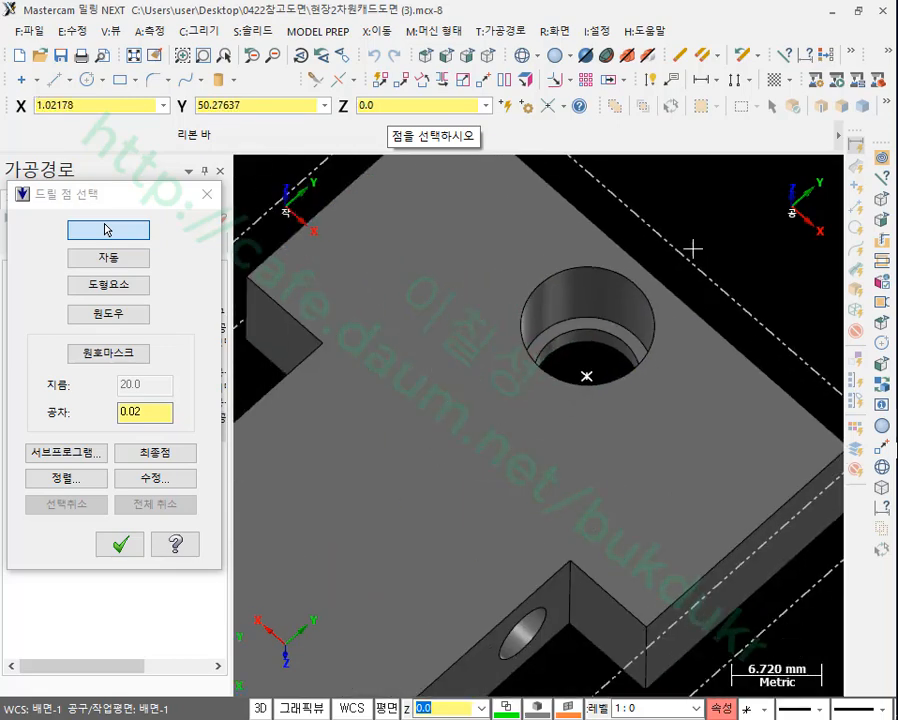
click(136, 550)
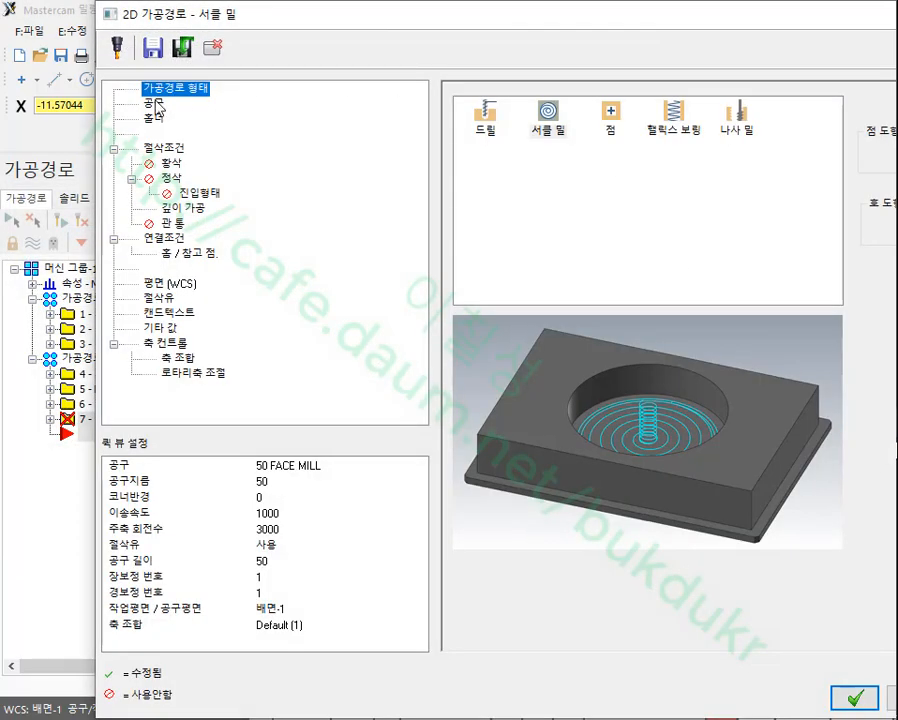
- Assign the 8 mm flat endmill from the tool library to the circle mill operation
click(155, 103)
click(519, 405)
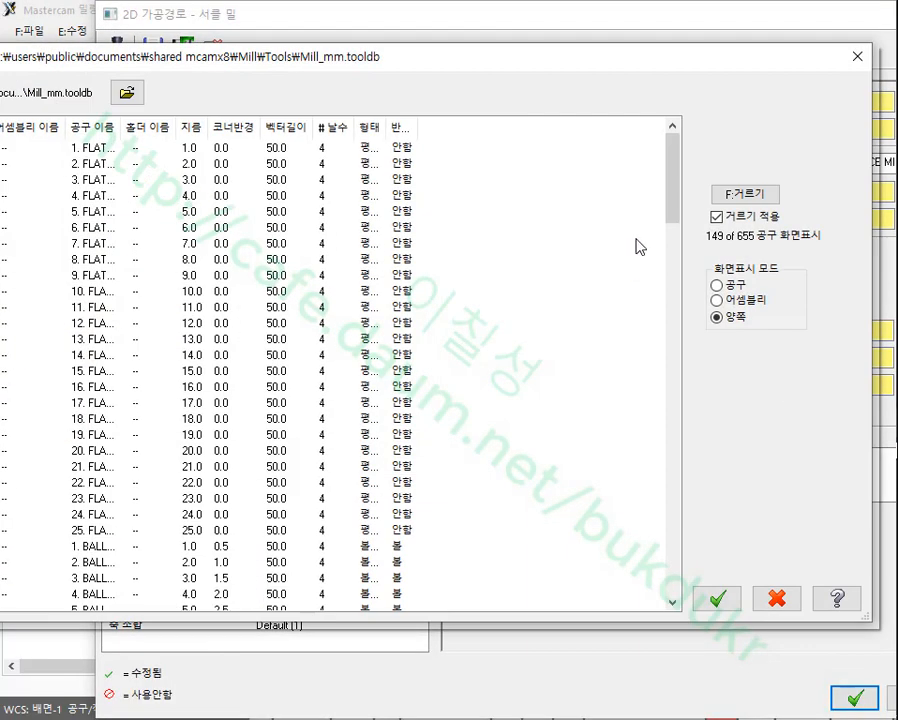
double_click(90, 265)
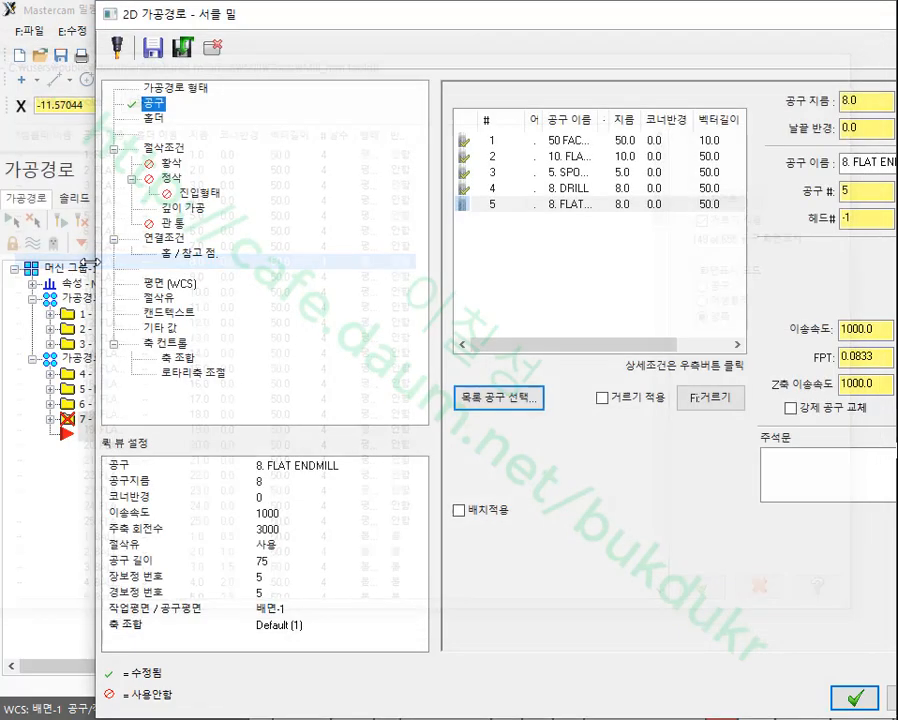
- Set the circle mill operation's wall and floor stock allowances to 0
click(156, 148)
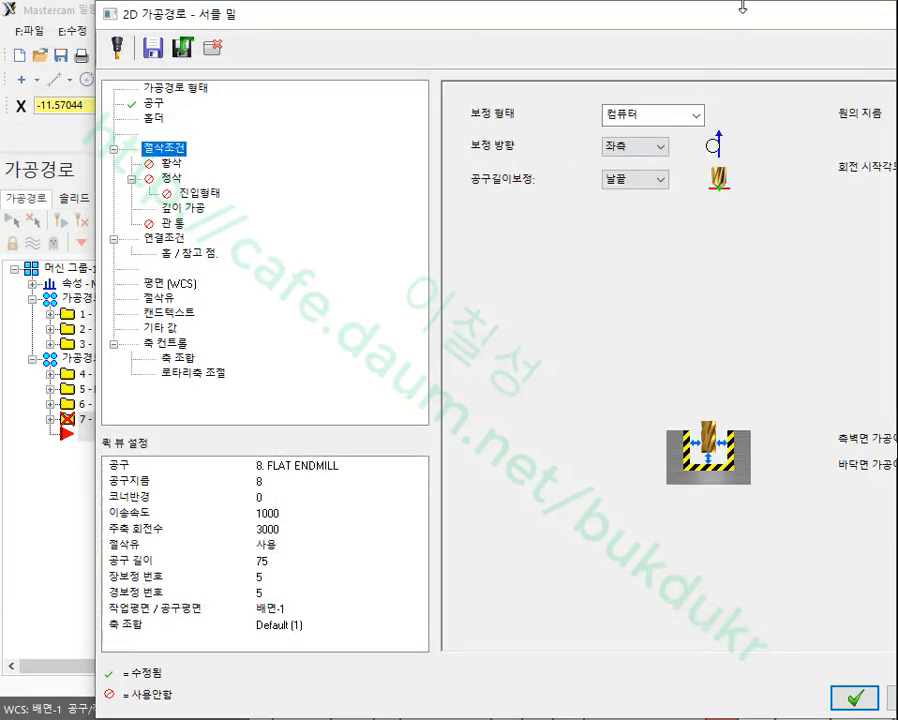
drag(741, 7, 420, 21)
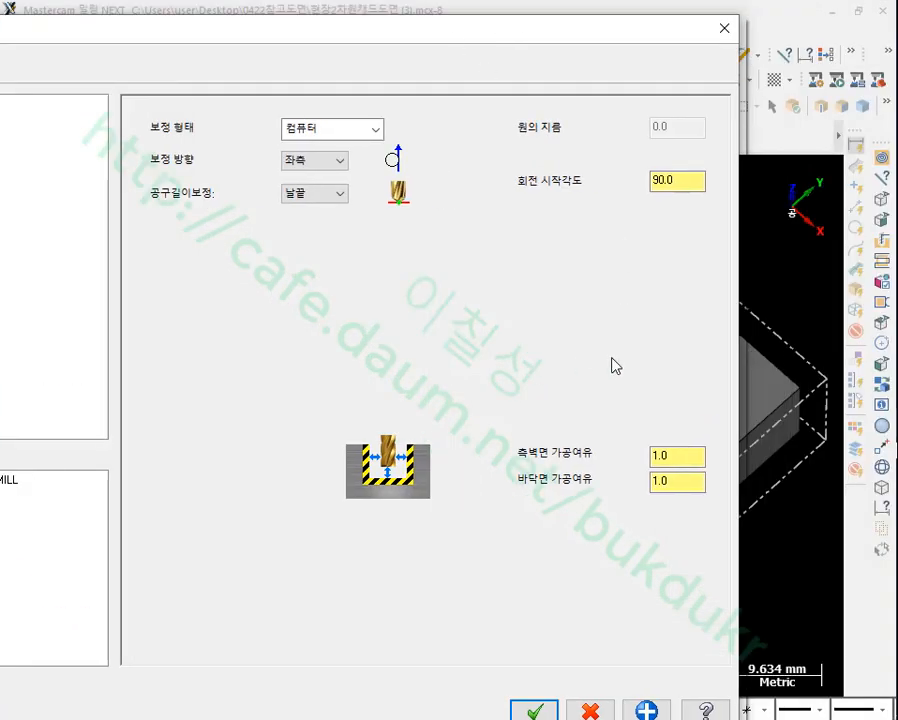
double_click(680, 456)
text(0)
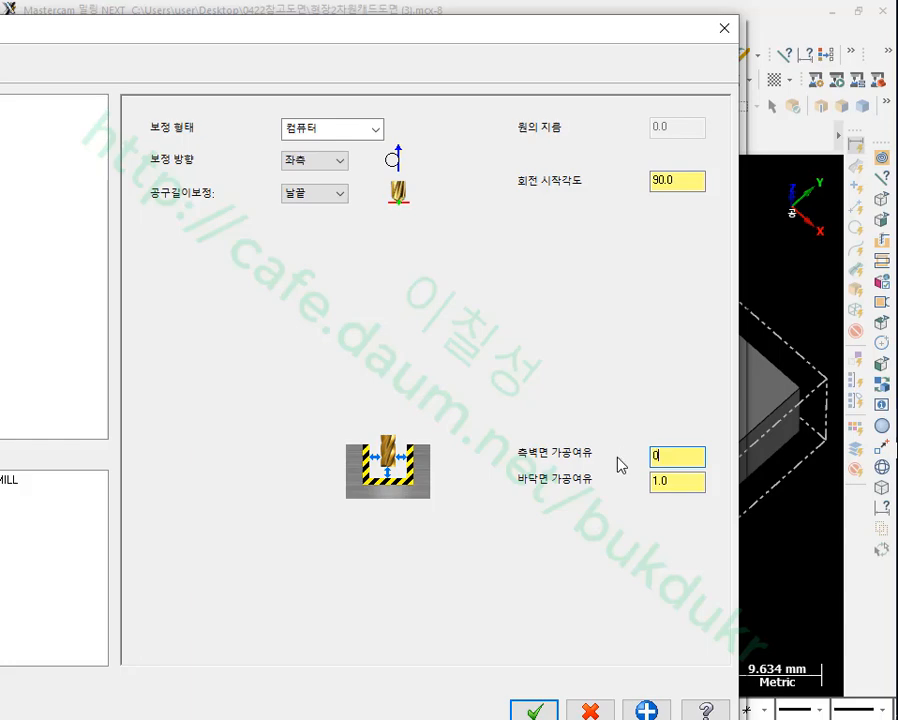
double_click(682, 481)
text(0)
click(691, 187)
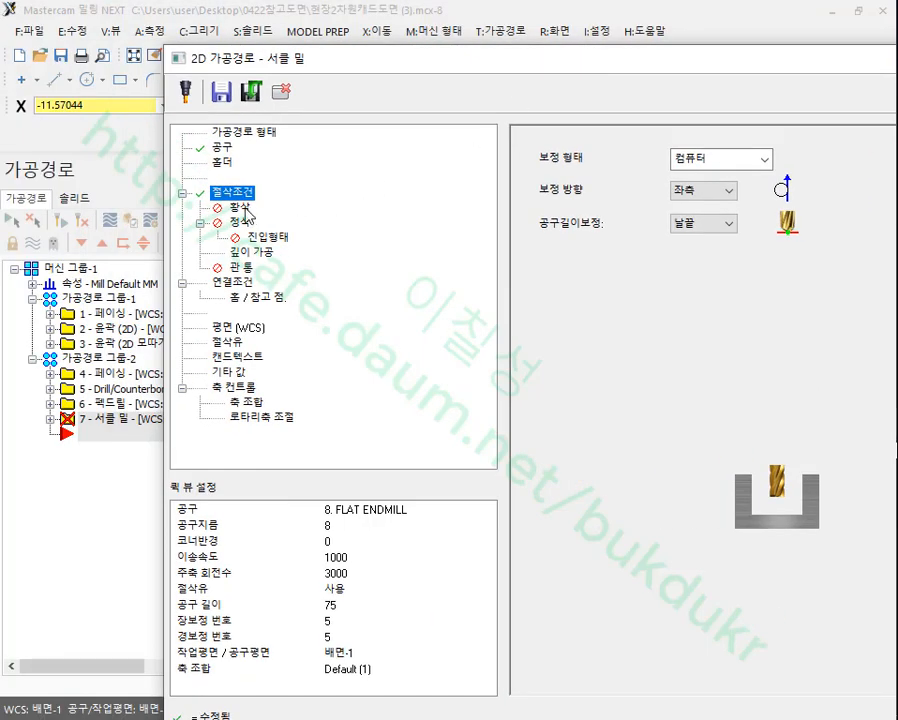
- Enable circle mill finishing with finish passes at all depths, keep tool down, and lead in/out
click(241, 221)
click(552, 158)
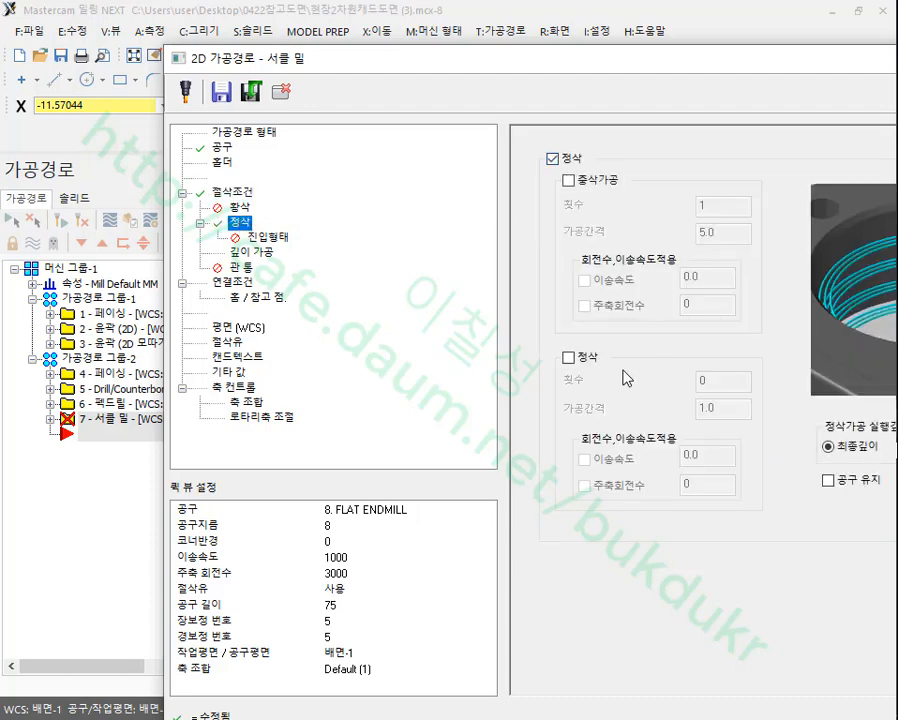
click(568, 357)
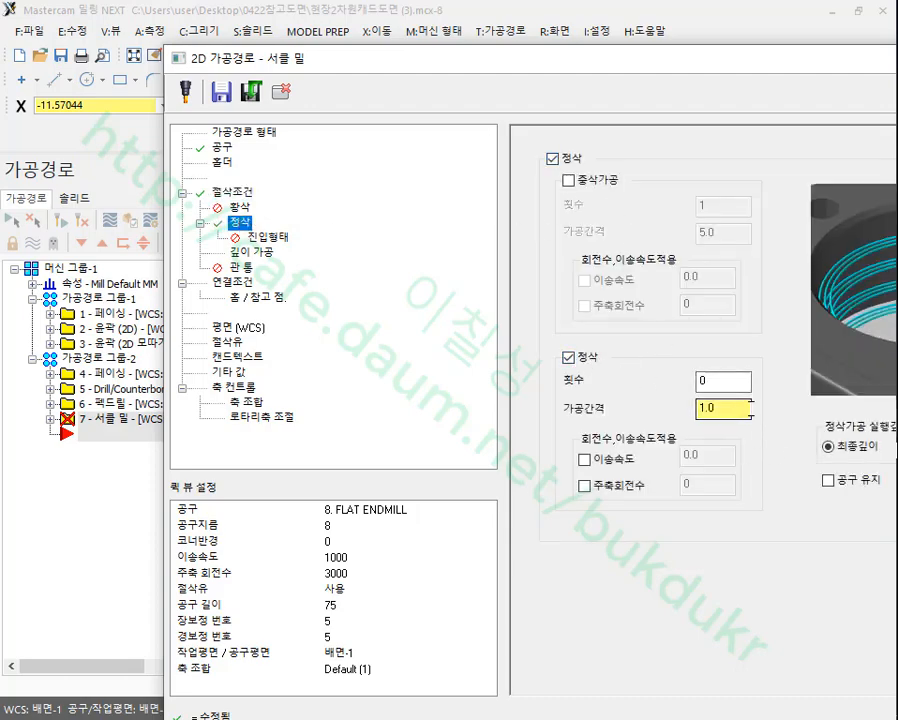
drag(581, 53, 334, 32)
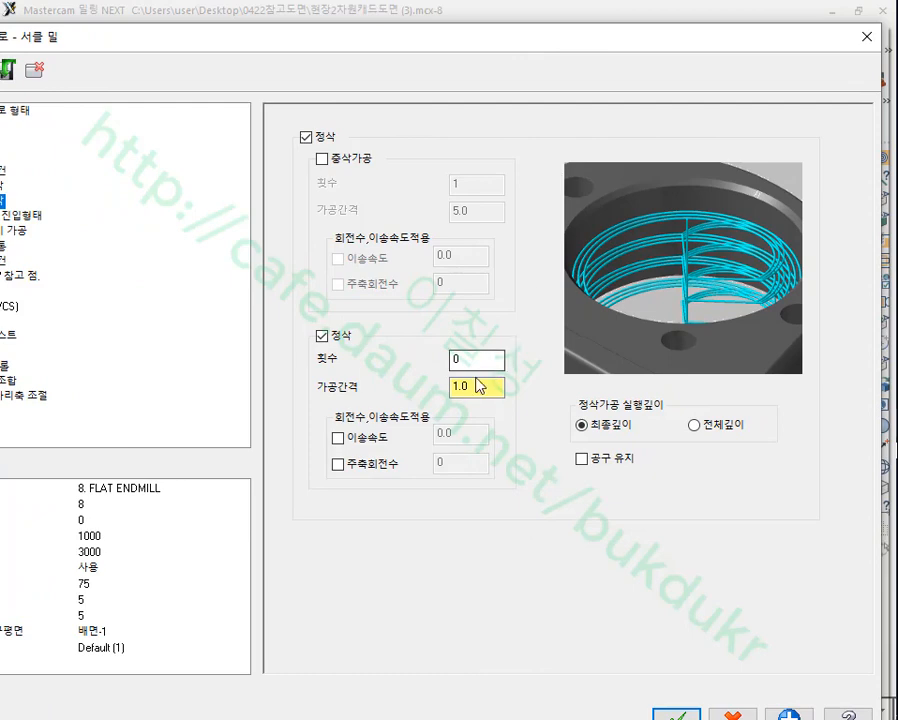
click(695, 425)
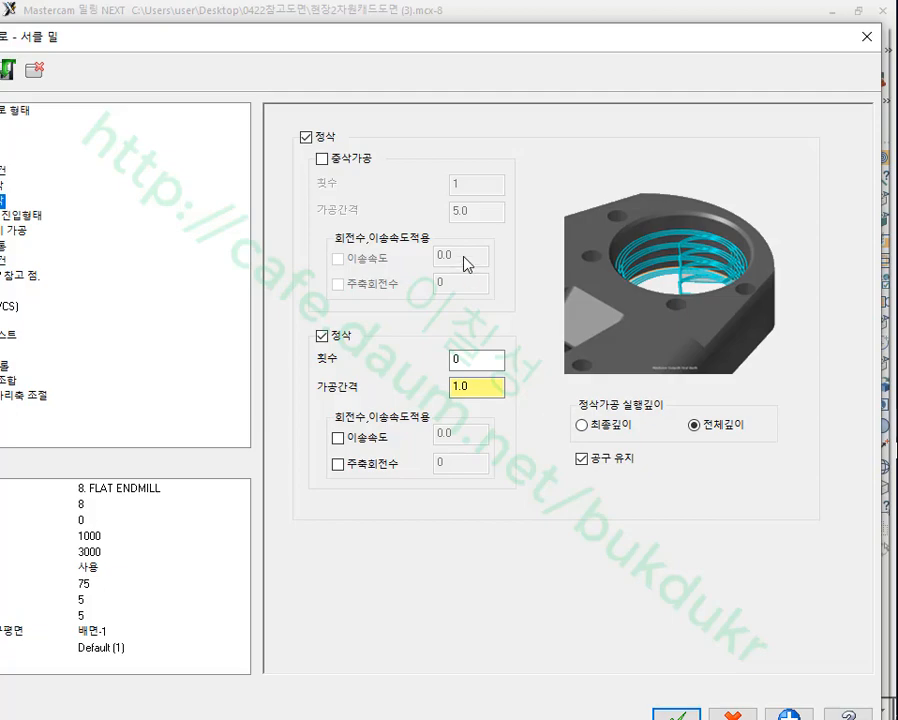
drag(262, 44, 580, 40)
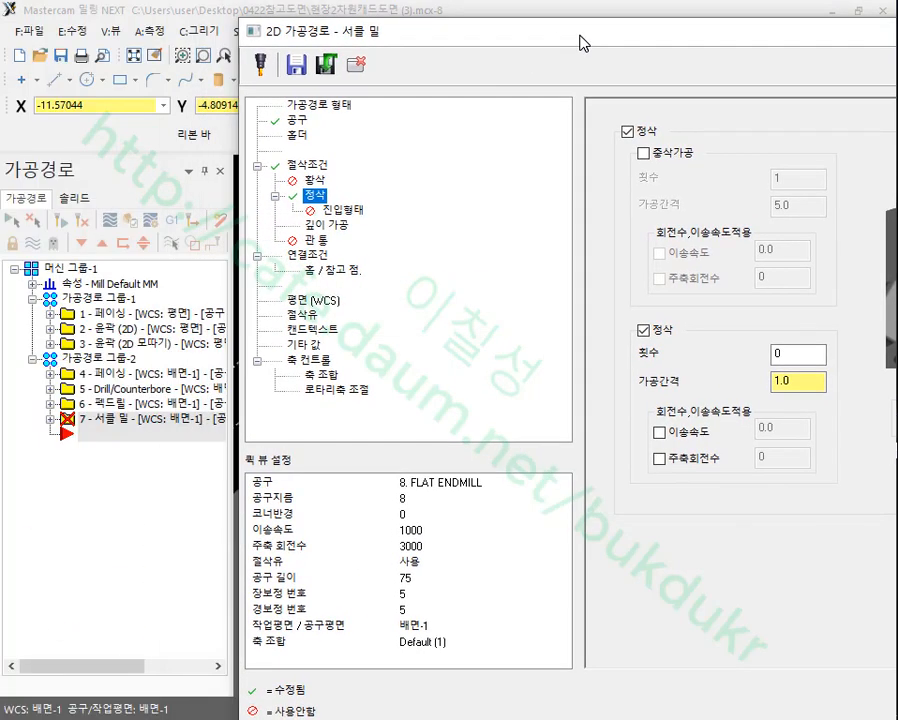
click(341, 211)
click(655, 231)
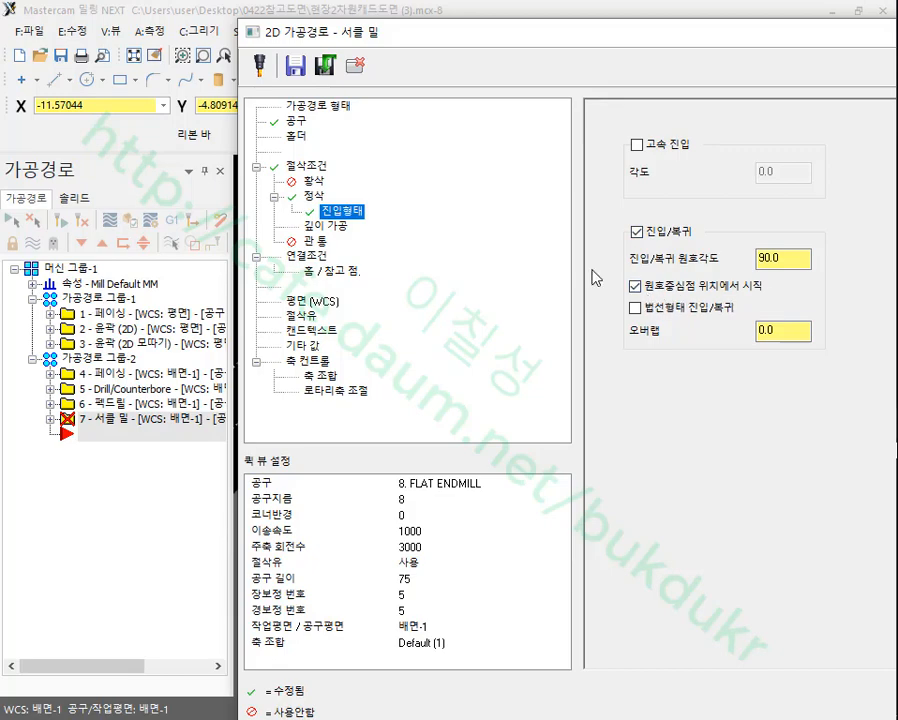
- Enable depth cuts for the circle mill operation with a maximum rough step of 5 and keep tool down
click(340, 227)
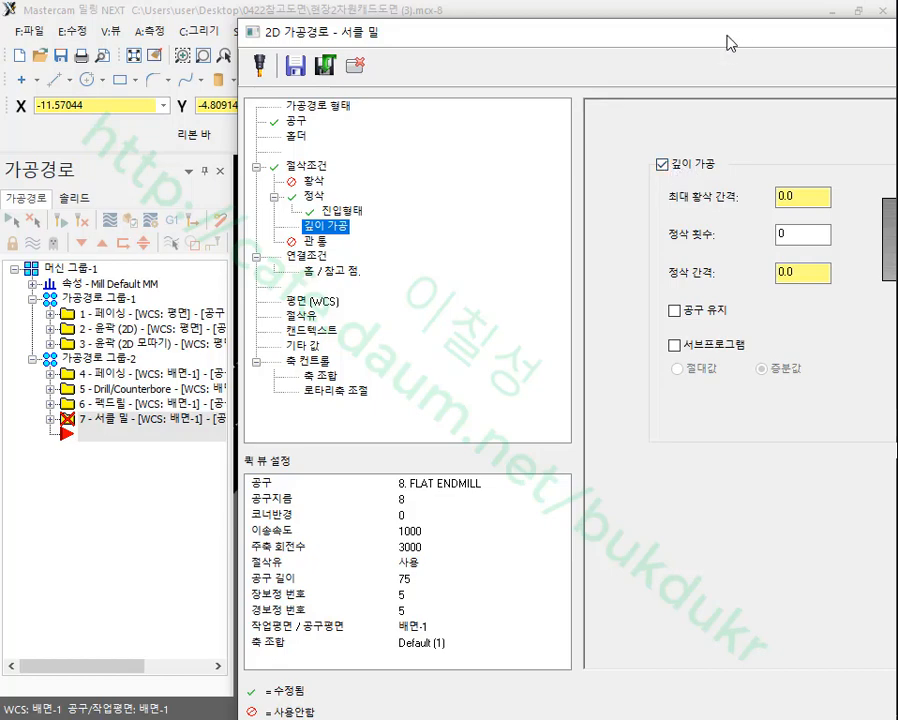
drag(512, 30, 430, 58)
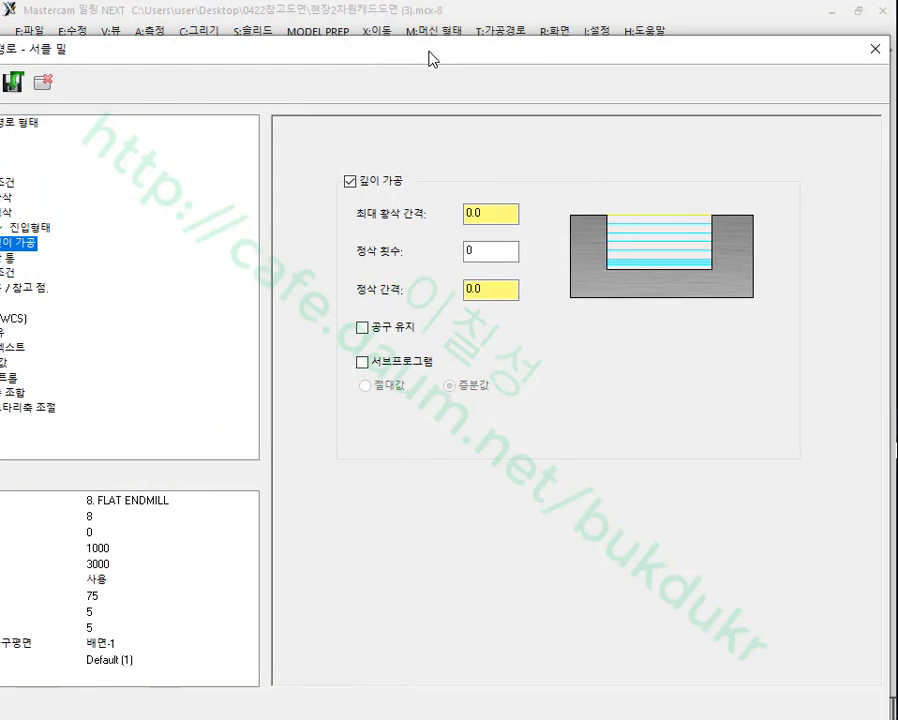
click(490, 213)
text(5)
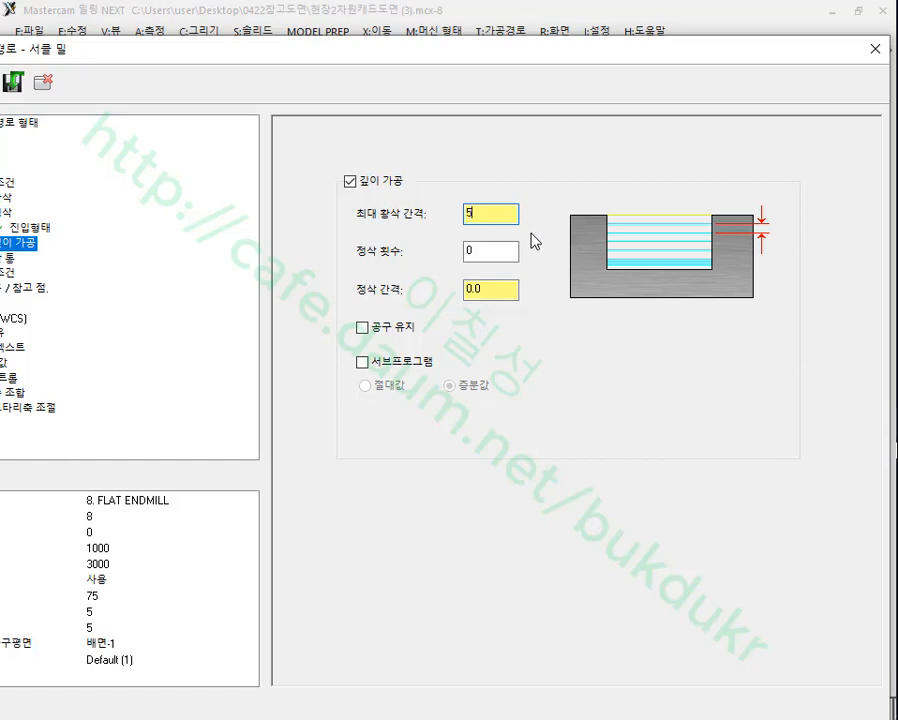
click(505, 289)
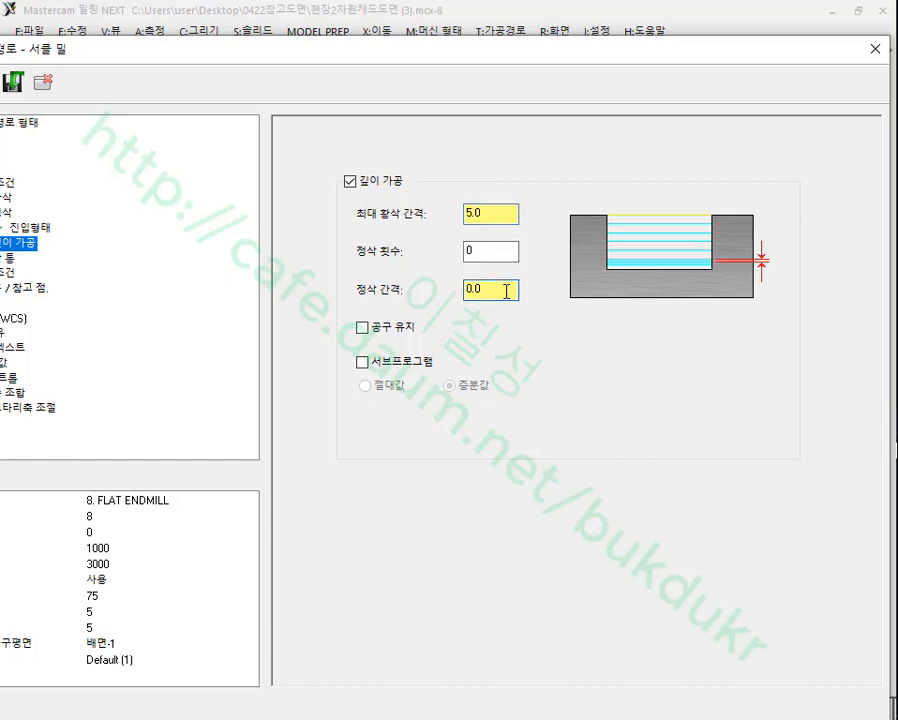
click(362, 327)
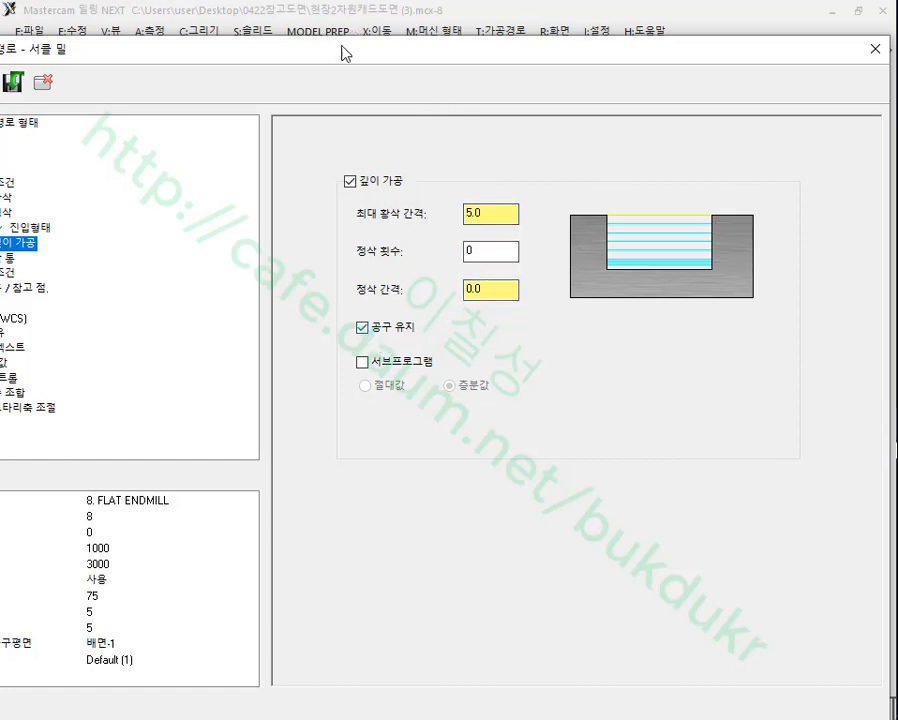
drag(344, 50, 488, 55)
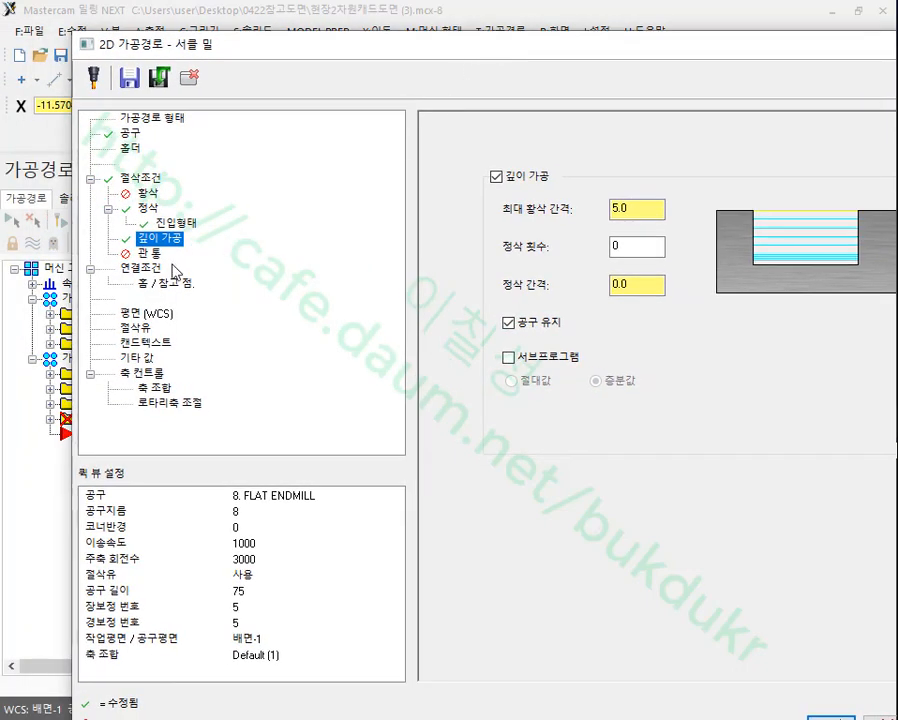
- Check the top of stock at 0 and depth at -8, save the parameters as defaults, and generate the circle mill toolpath
click(176, 270)
click(752, 405)
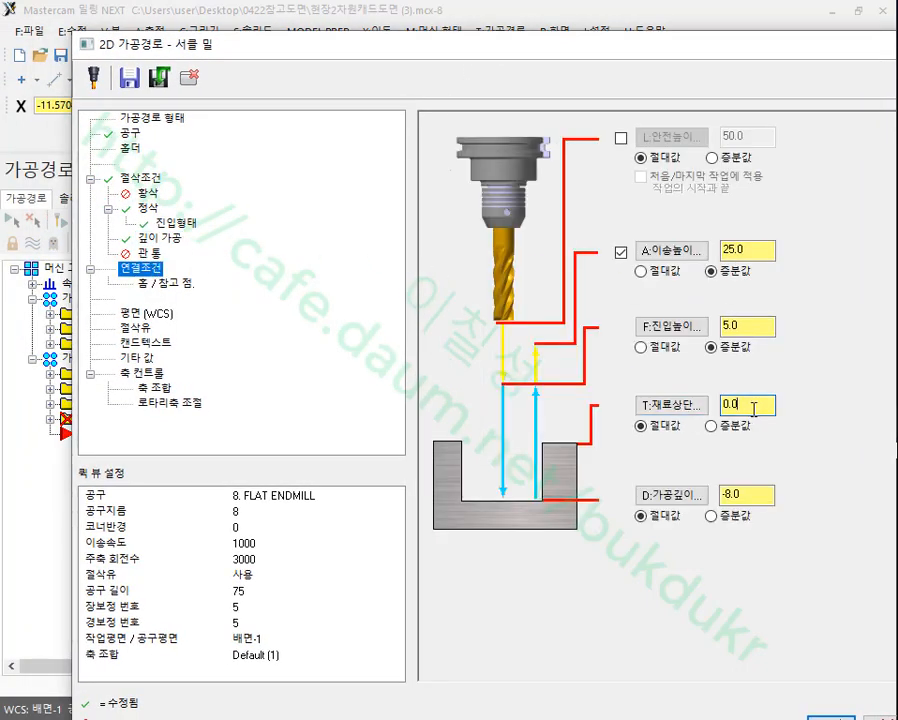
click(752, 496)
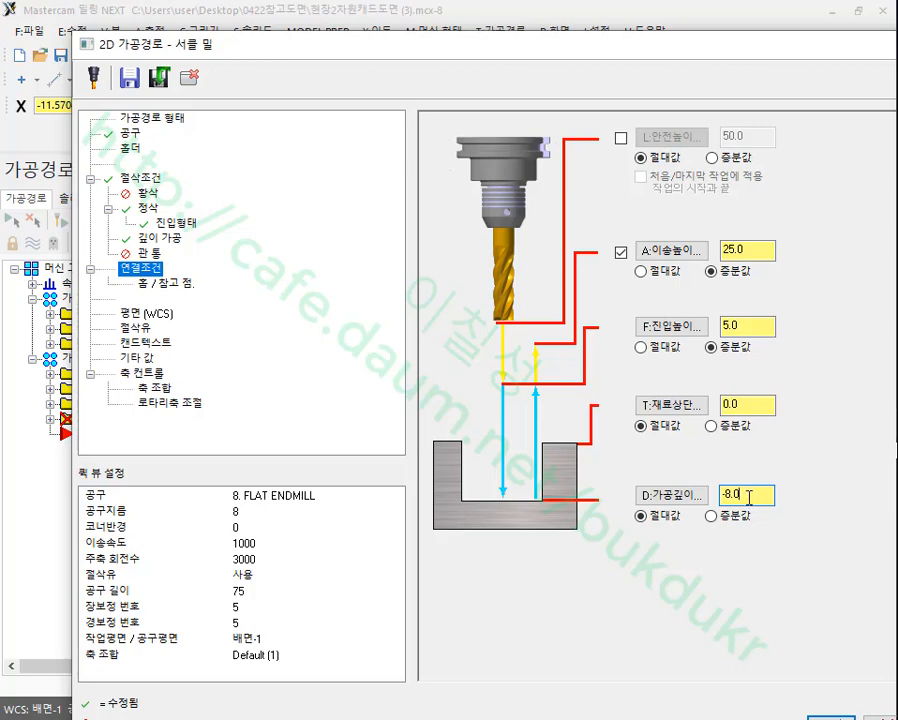
click(129, 79)
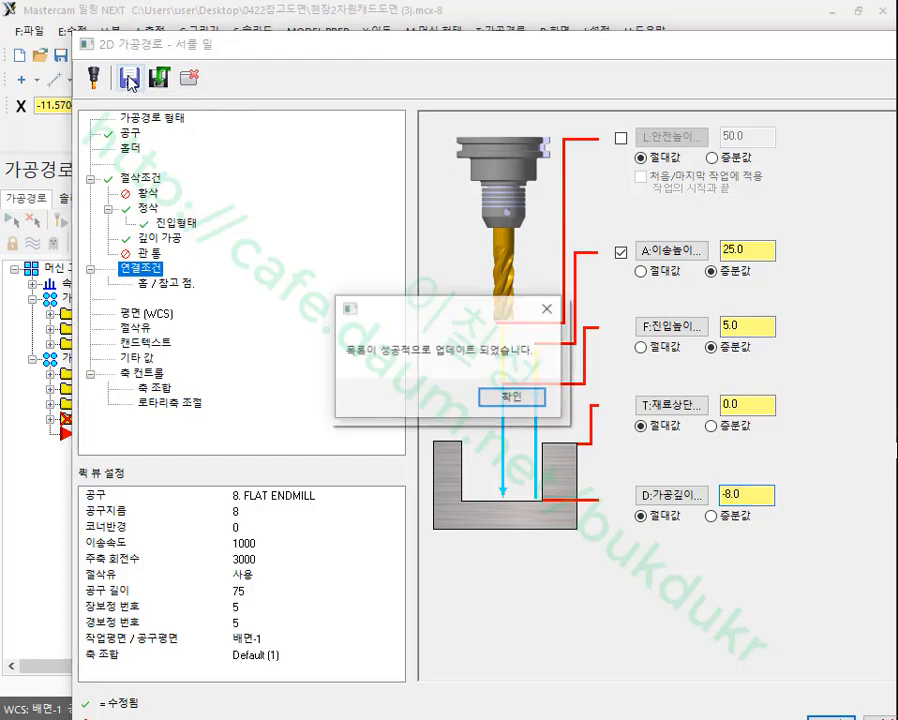
click(511, 399)
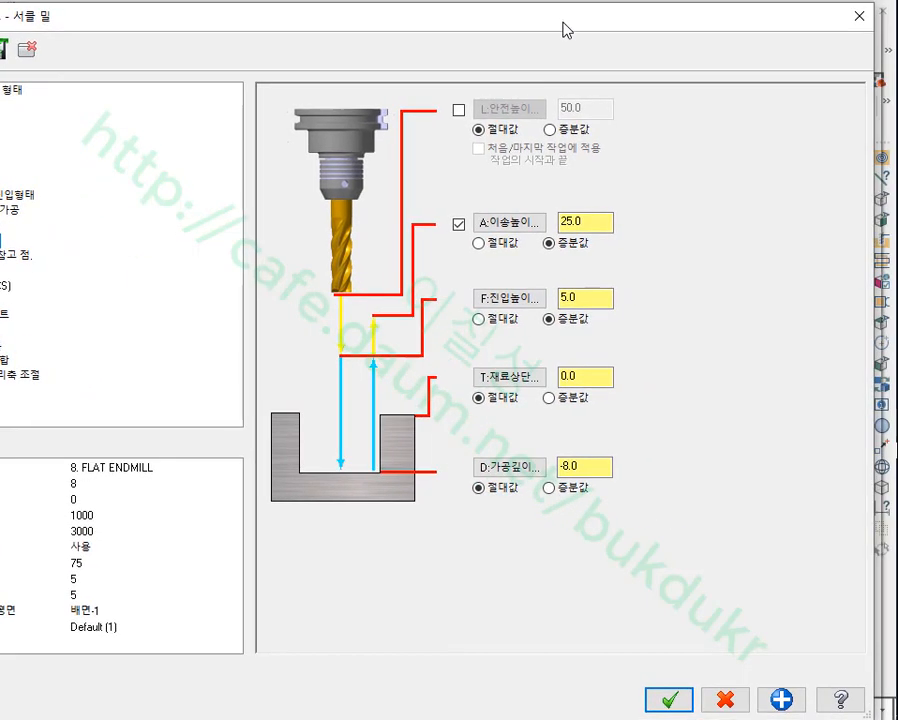
click(678, 704)
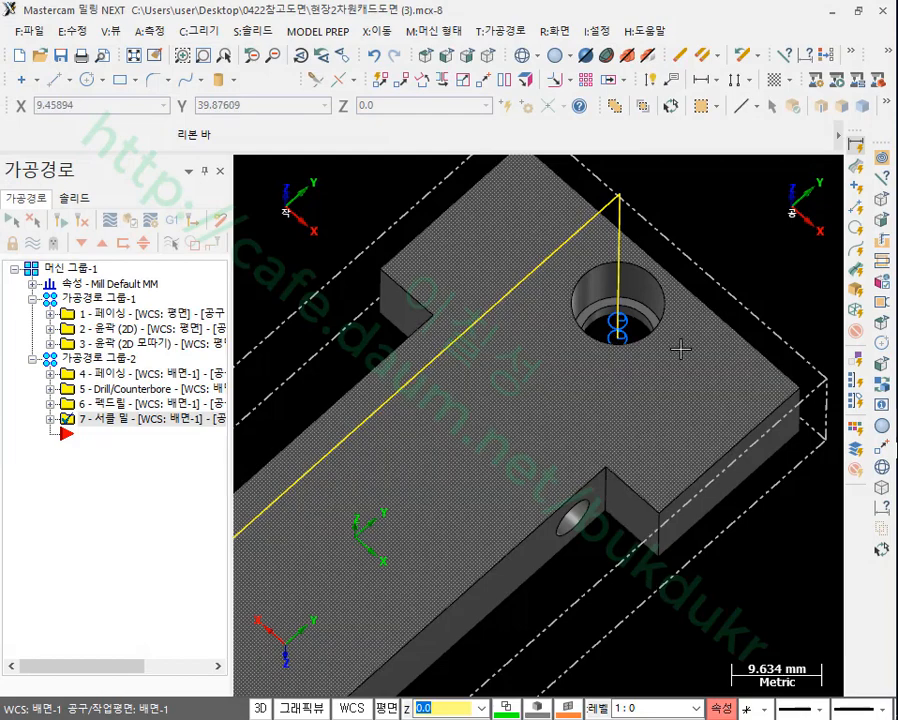
- Backplot the circle mill toolpath and examine the tool motion in one counterbore on the shaded part
scroll(677, 246, down, 4)
scroll(343, 687, up, 2)
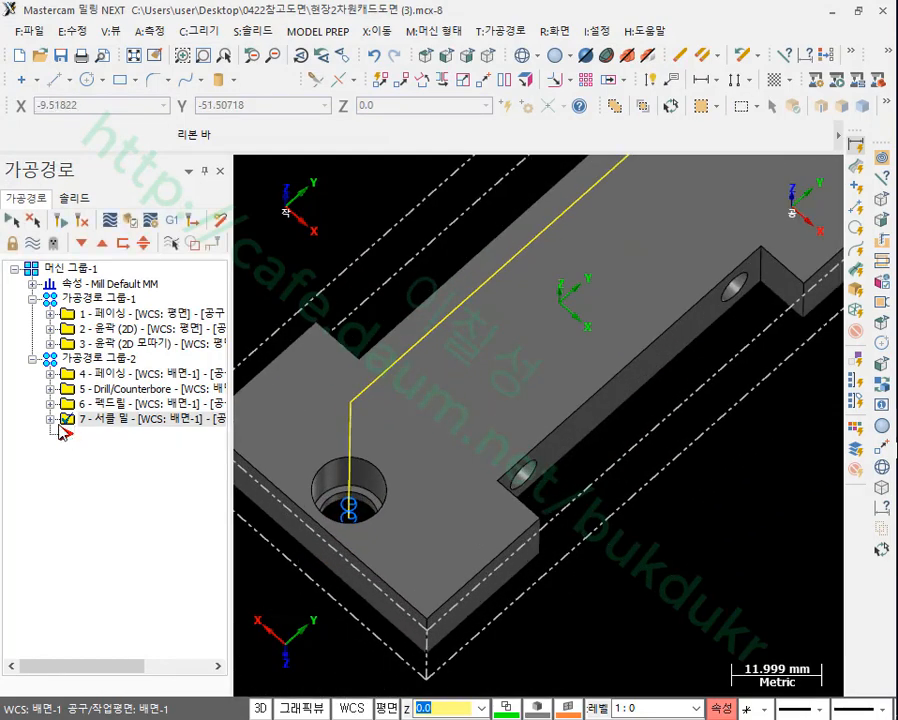
click(51, 420)
click(108, 478)
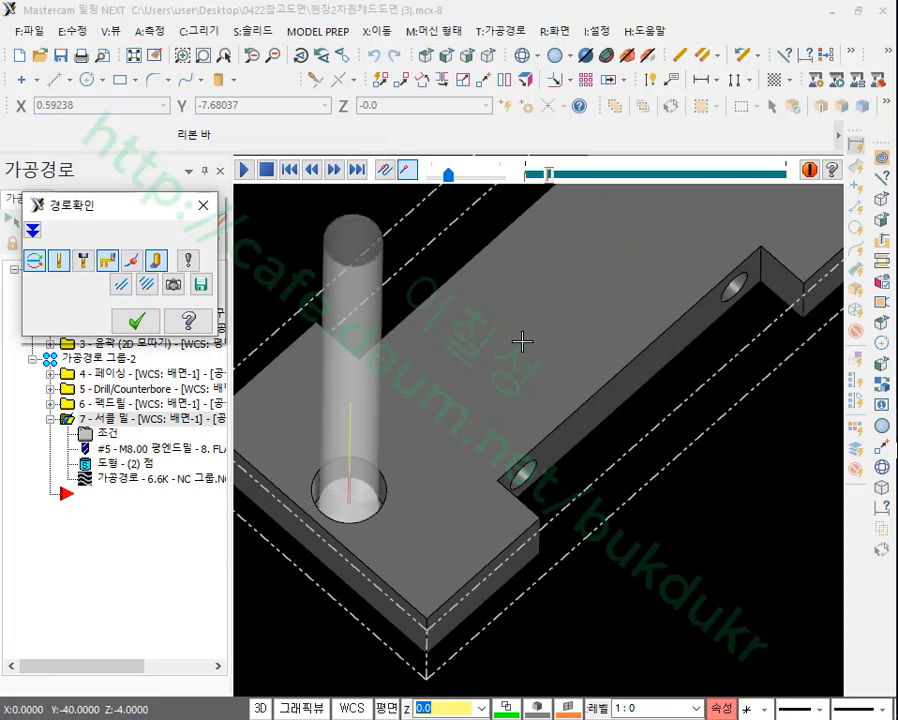
scroll(262, 540, up, 6)
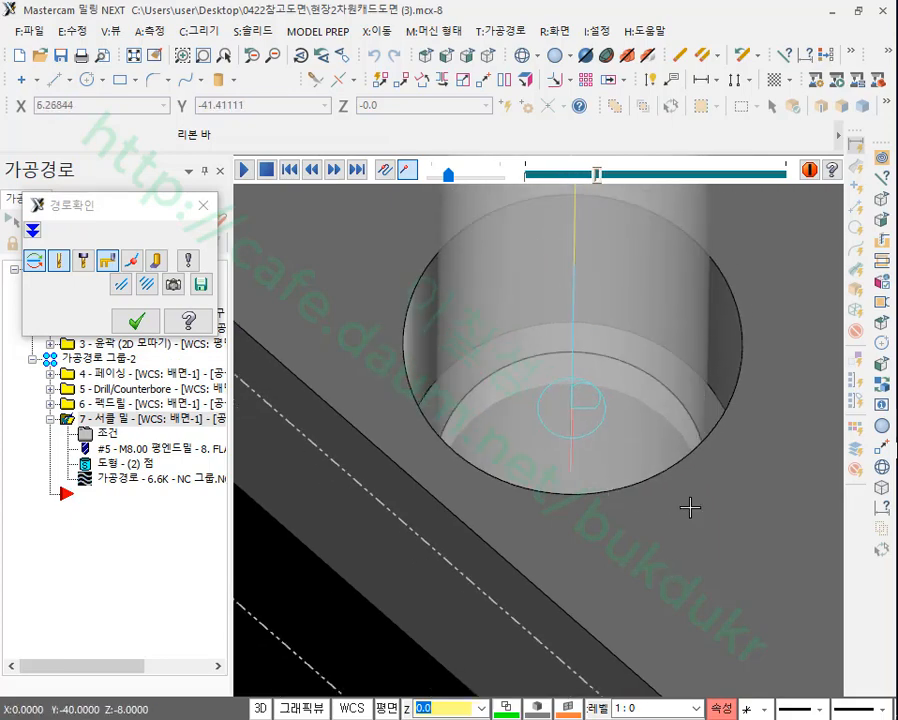
middle_drag(671, 505, 667, 467)
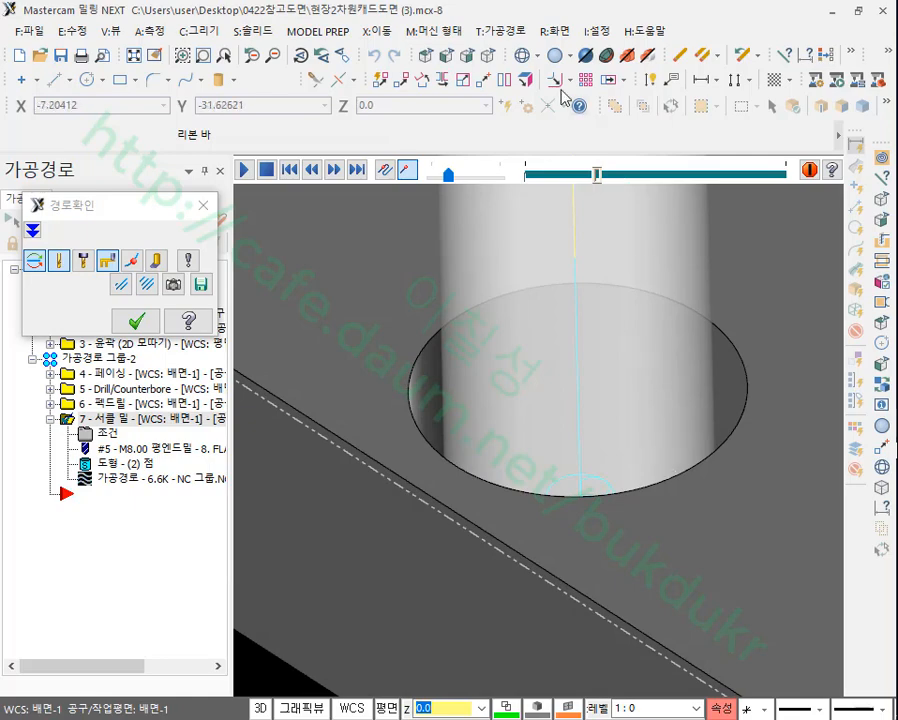
- Examine the circle mill depth passes and the retract move between the holes in wireframe, including from the side
click(524, 56)
scroll(482, 298, down, 2)
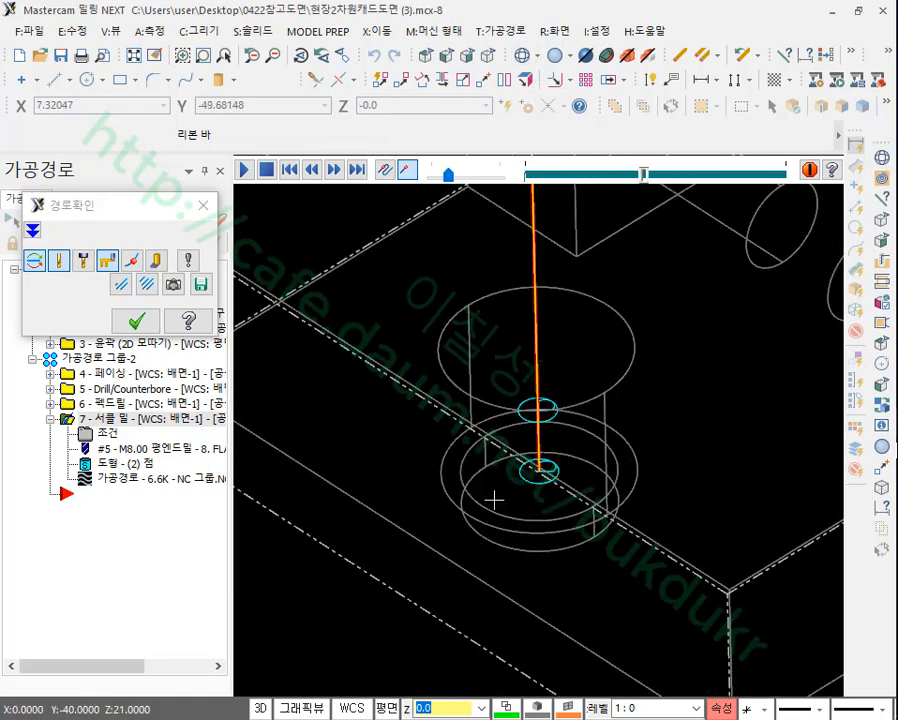
scroll(420, 570, down, 3)
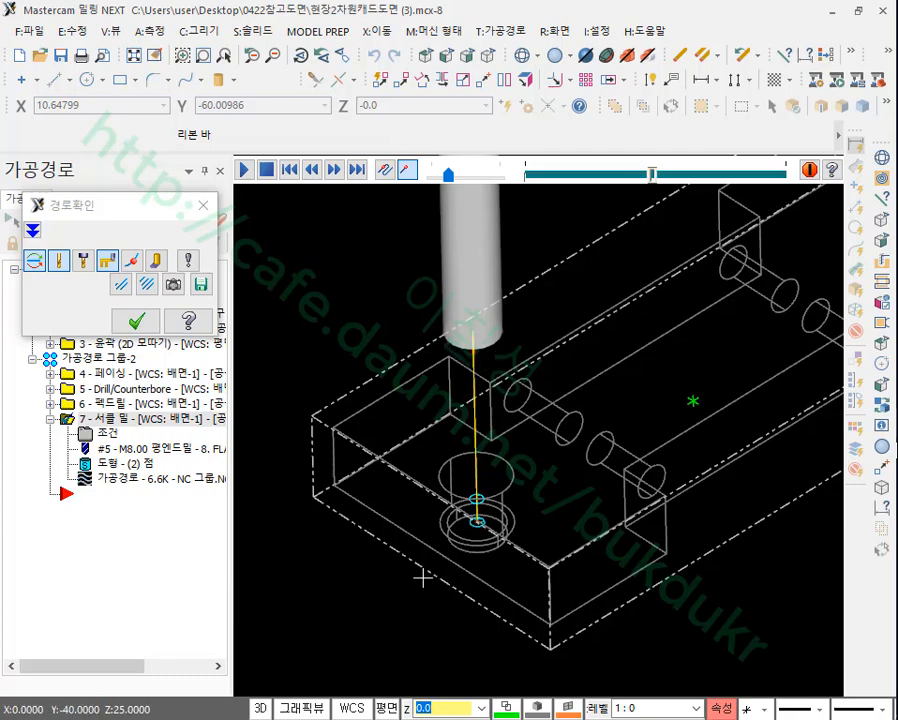
scroll(412, 568, down, 2)
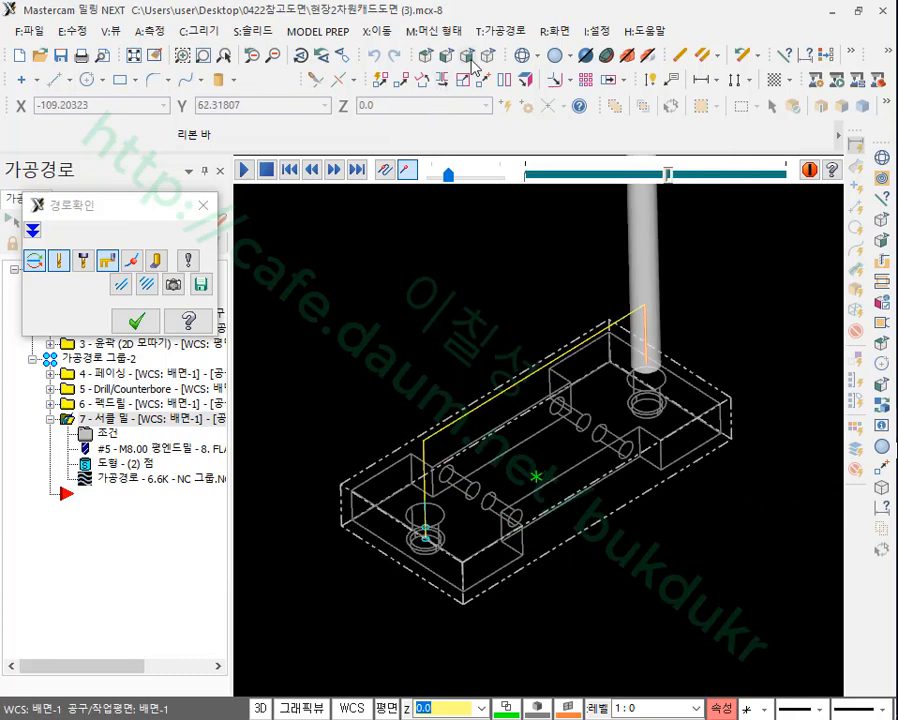
click(468, 57)
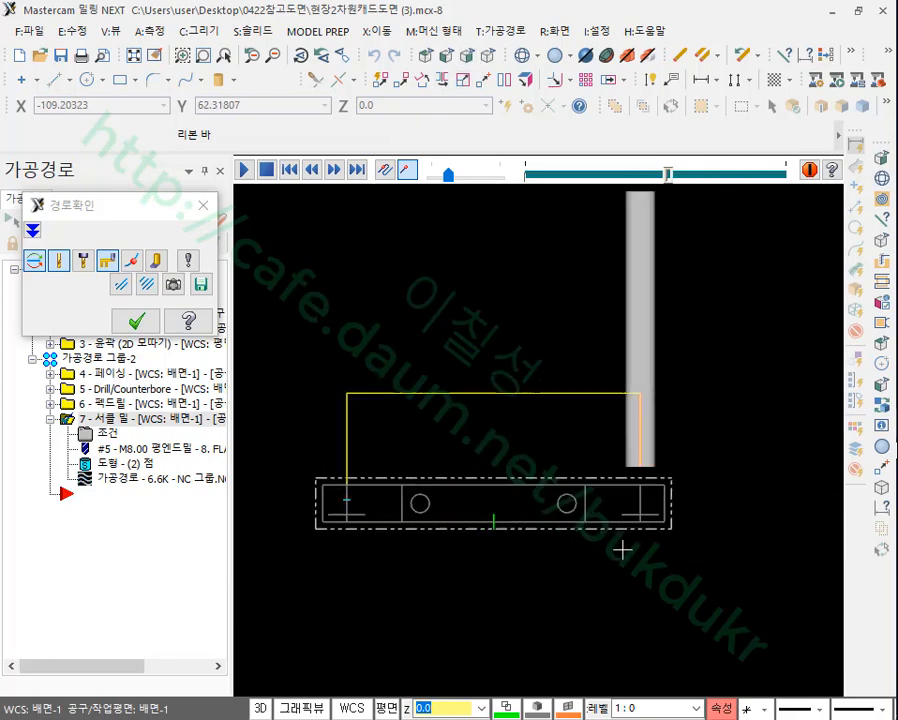
scroll(622, 549, up, 1)
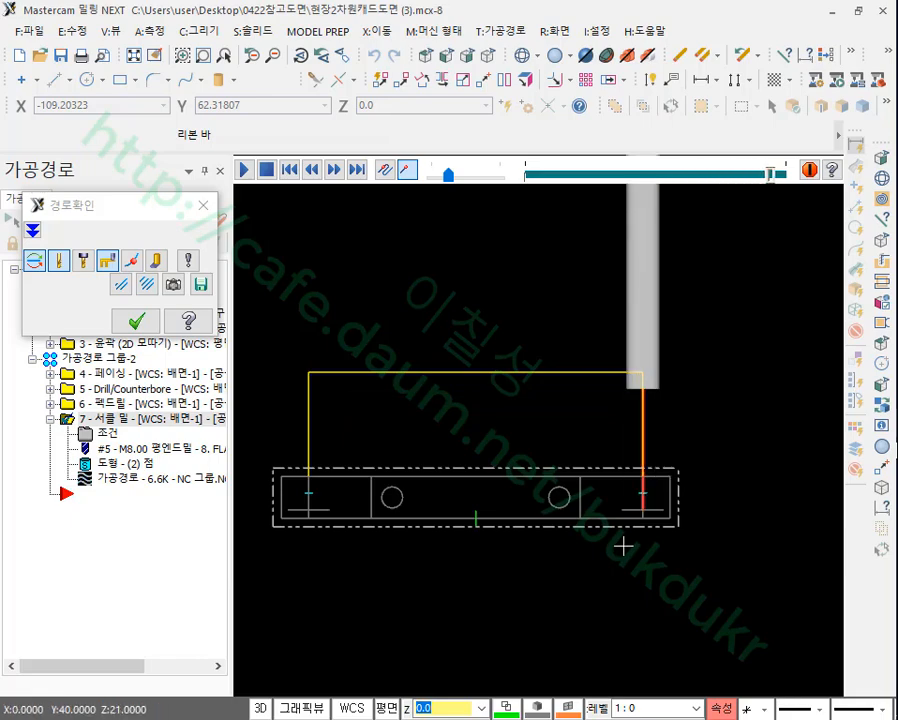
click(137, 321)
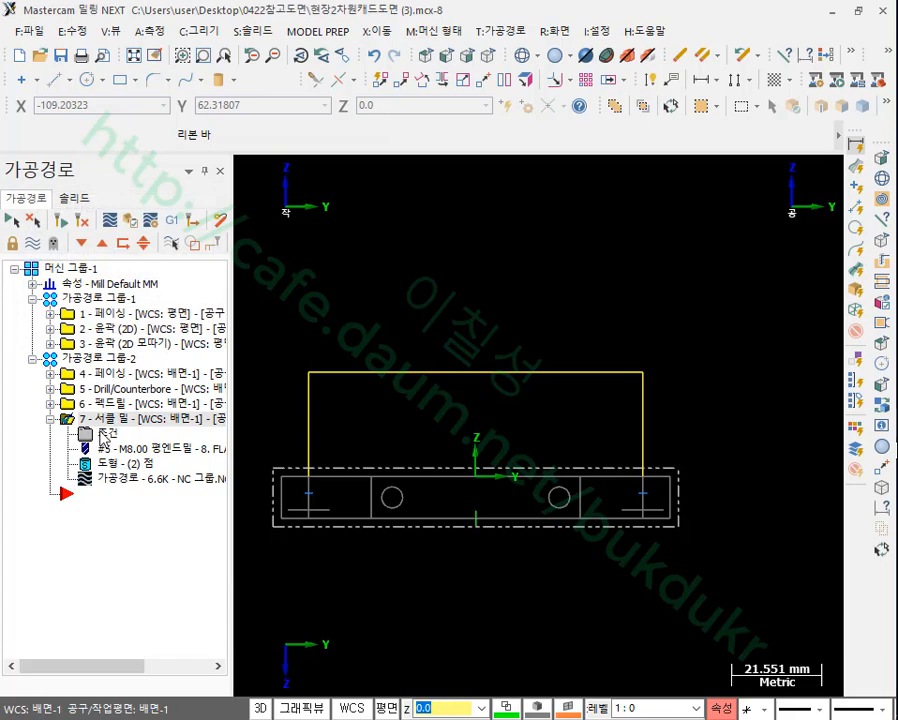
- Enable the 50 clearance height only at the operation's start and end, set the retract height to 10, and regenerate the toolpath
click(86, 433)
click(459, 109)
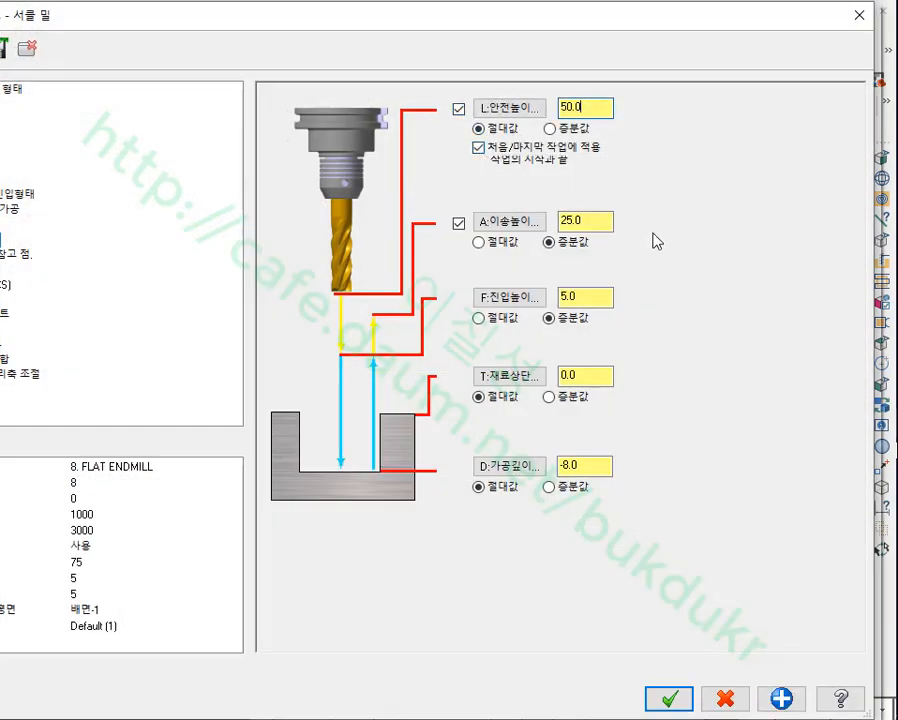
double_click(583, 222)
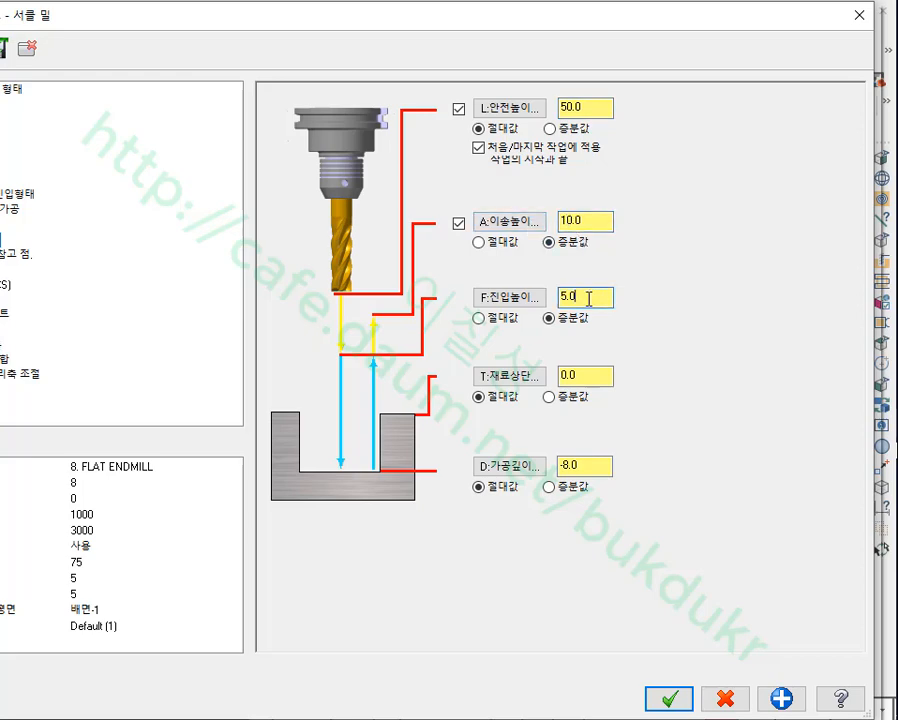
click(671, 699)
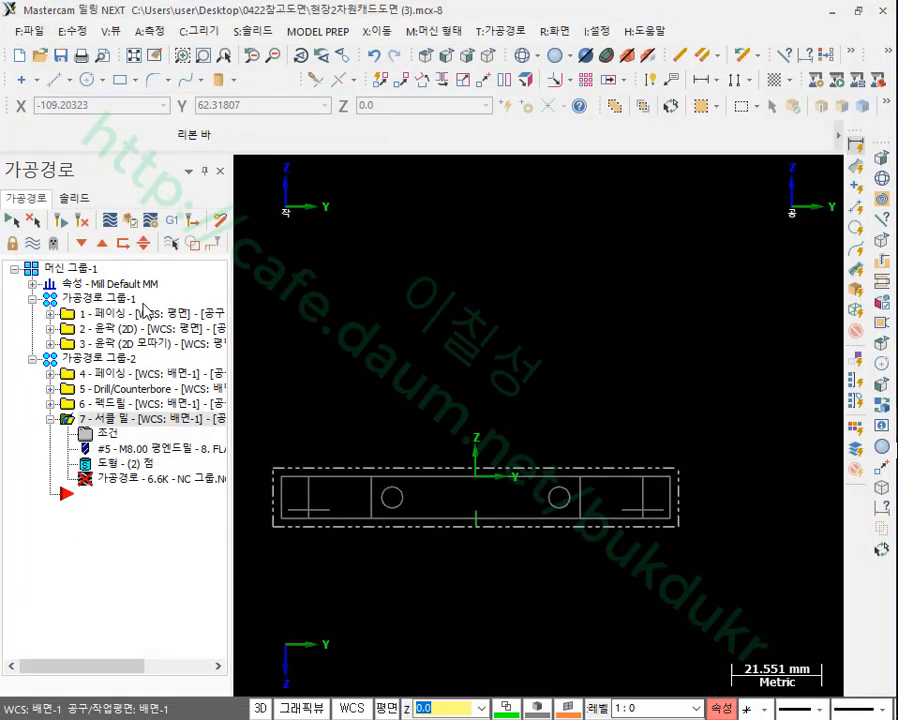
click(74, 221)
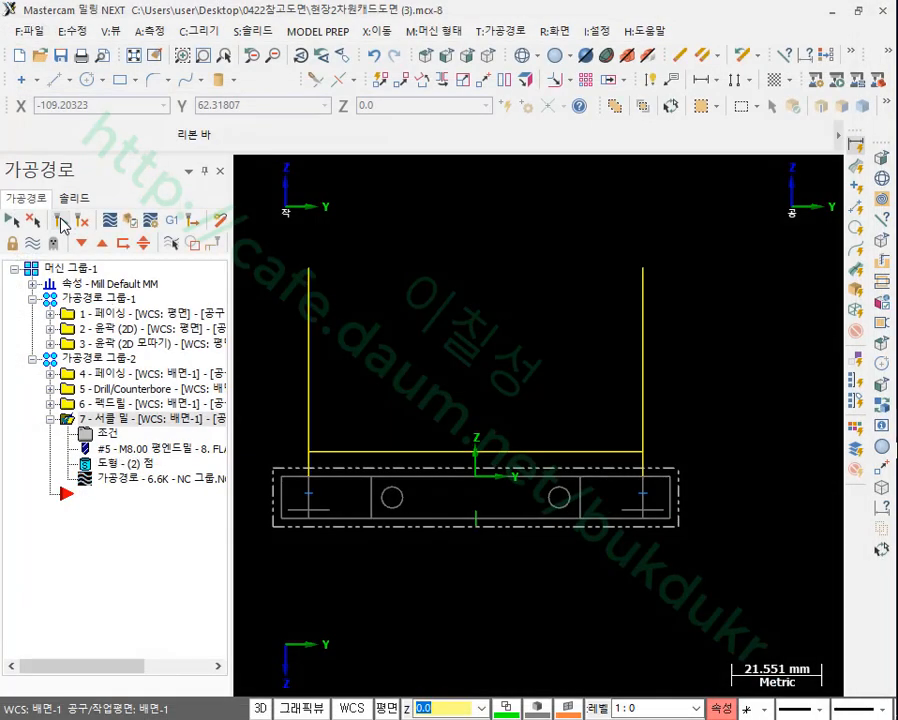
- Backplot the regenerated circle mill toolpath to its end and examine the clearance and retract moves in the isometric view
click(124, 481)
drag(528, 180, 794, 222)
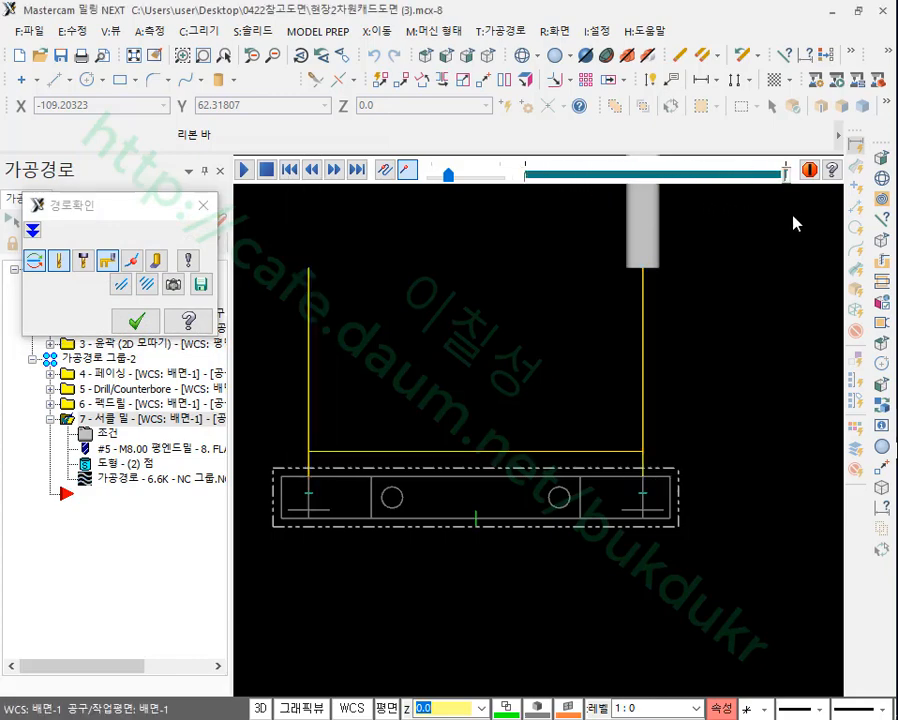
click(488, 56)
scroll(472, 543, up, 5)
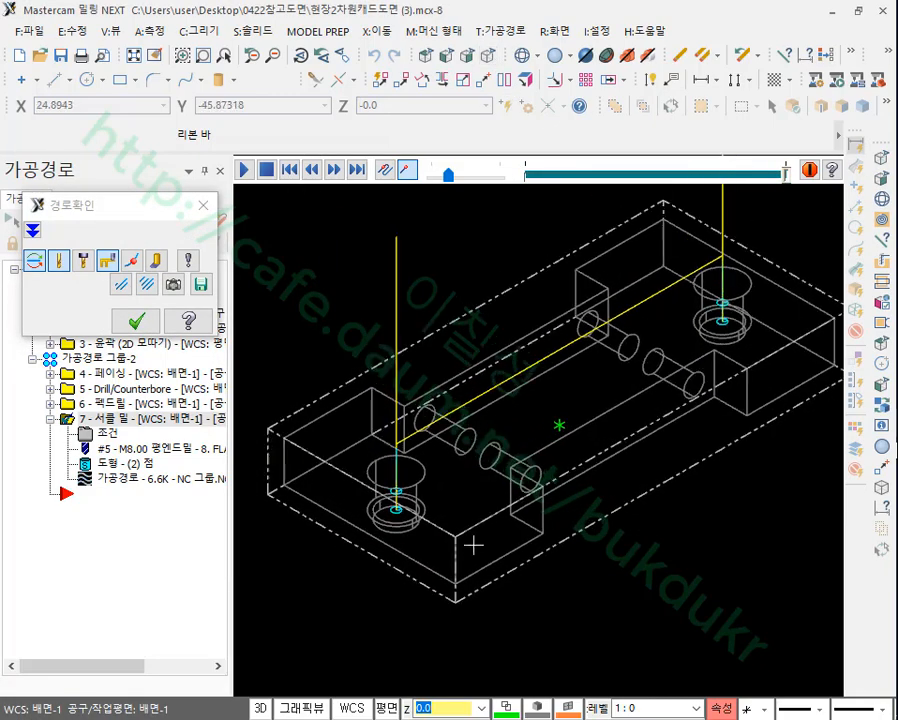
scroll(472, 543, down, 5)
scroll(701, 375, up, 4)
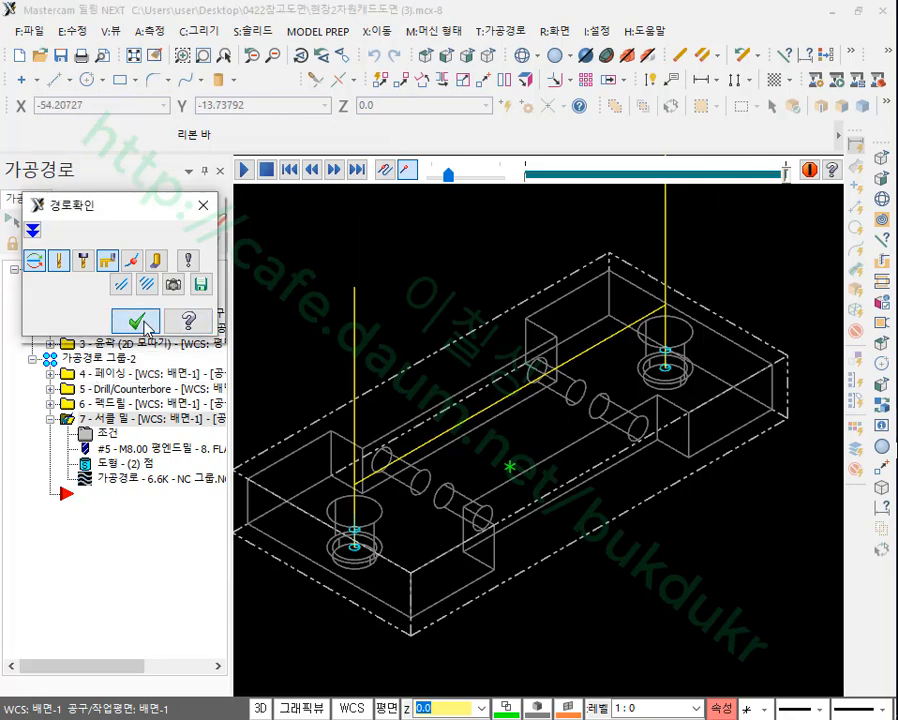
click(136, 320)
click(51, 418)
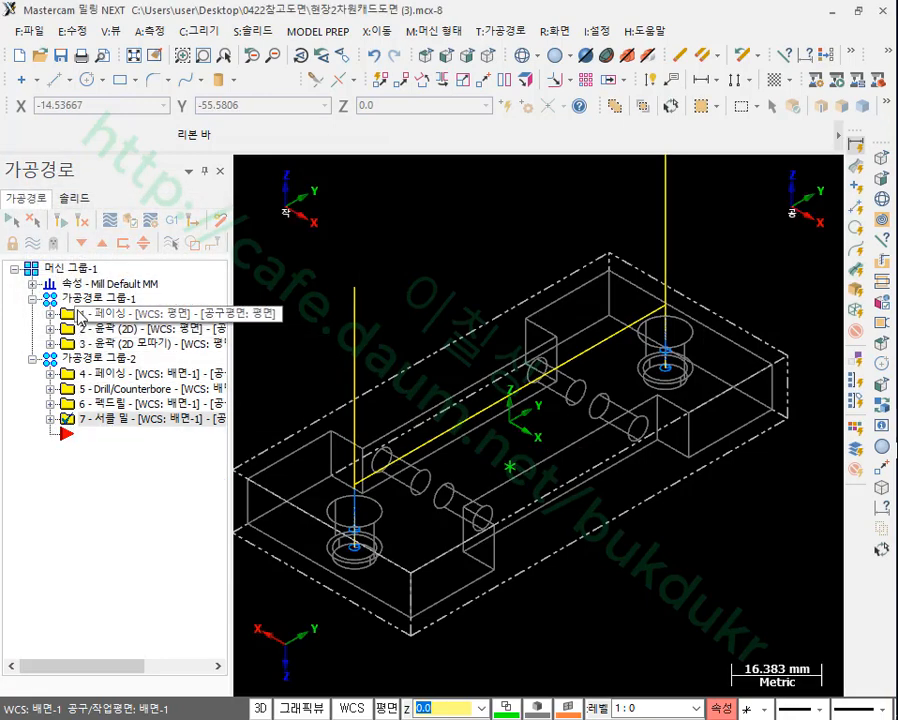
- Simulate all operations of the machine group and compare the machined stock with the part model, examining the counterbores
click(68, 268)
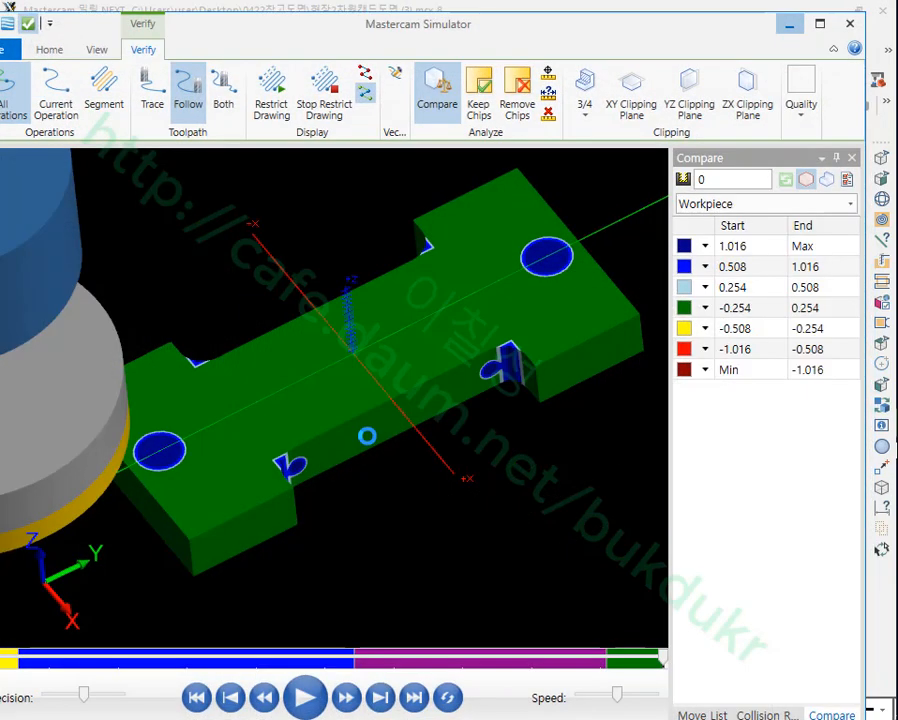
click(312, 702)
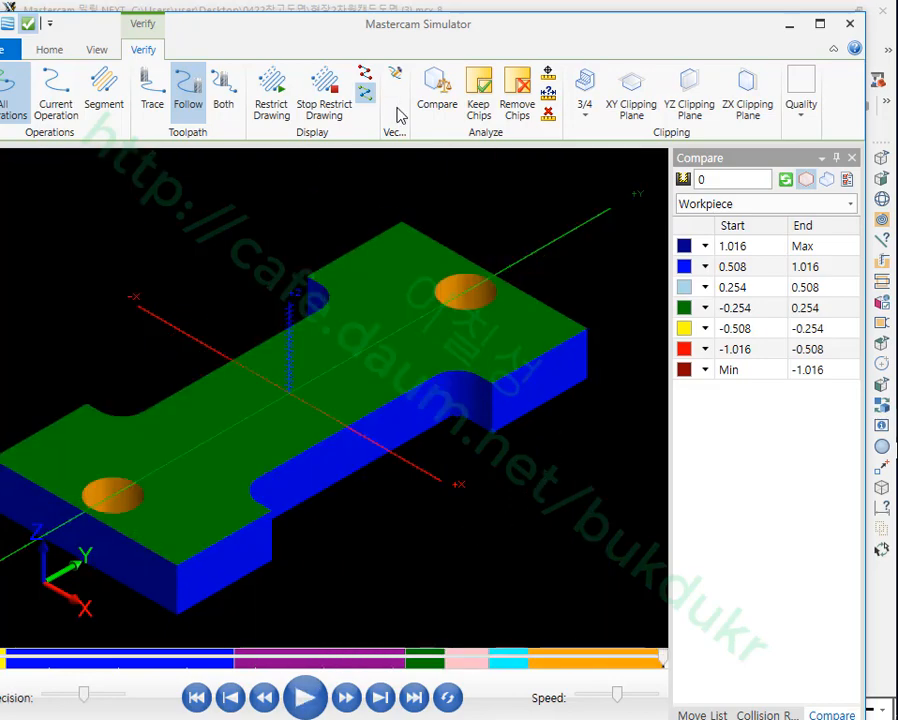
click(437, 88)
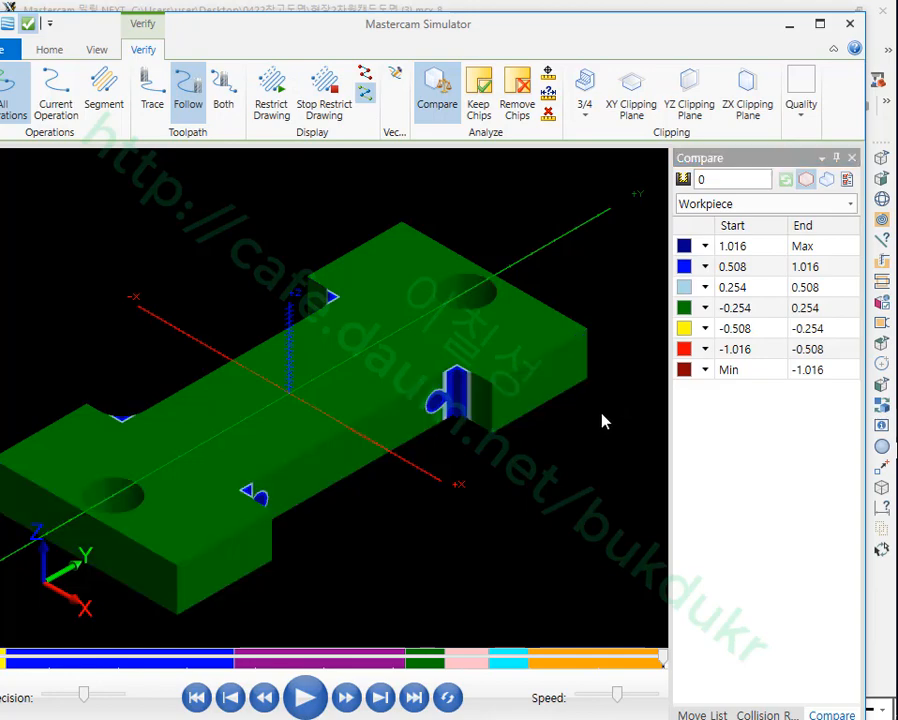
middle_drag(333, 394, 502, 299)
scroll(381, 369, up, 2)
scroll(495, 251, down, 2)
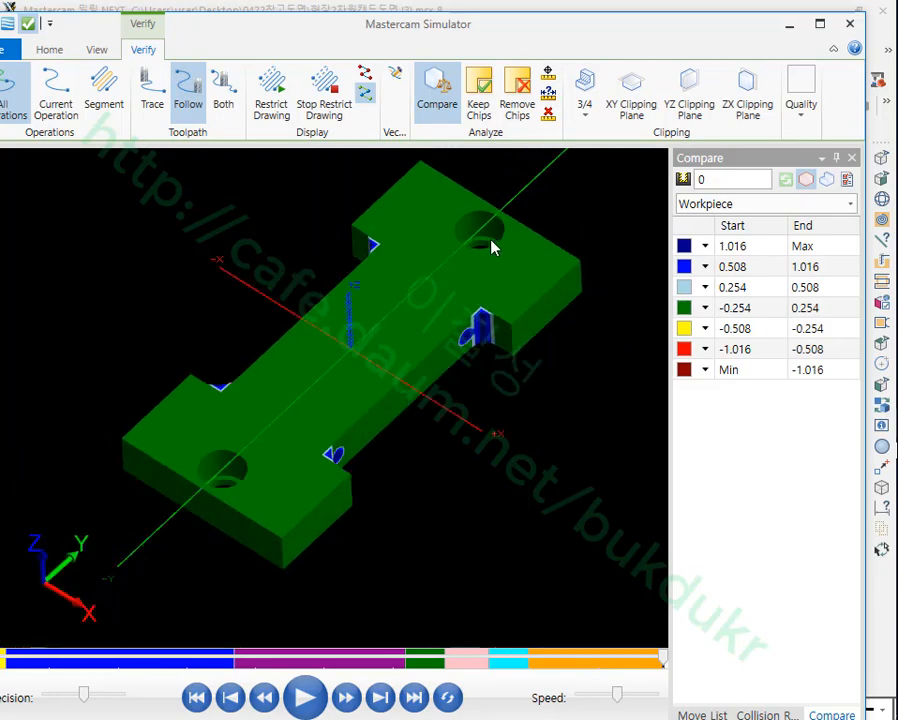
scroll(500, 219, up, 2)
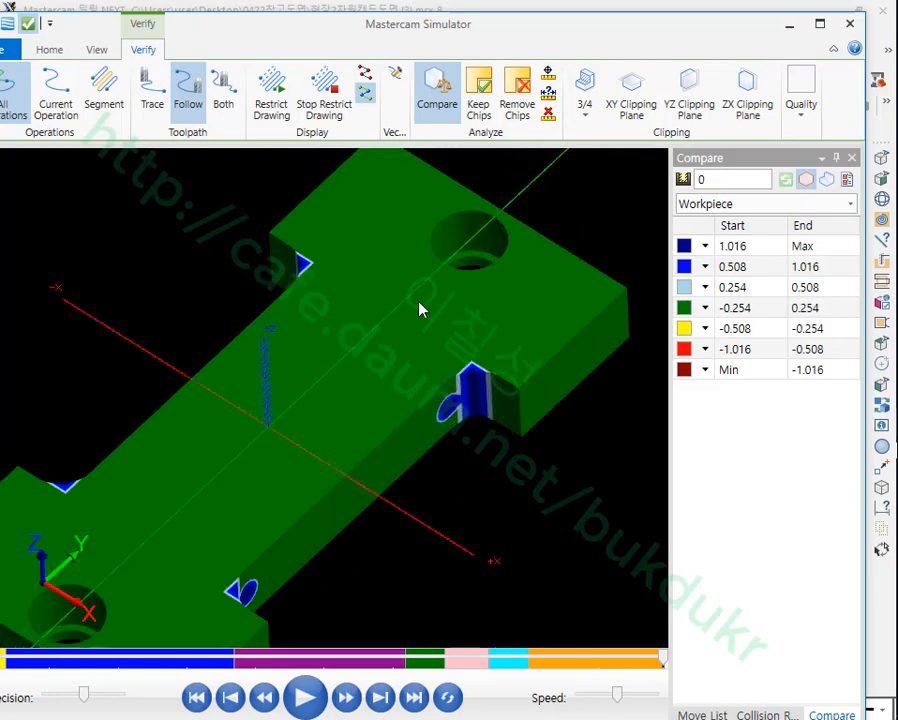
click(788, 28)
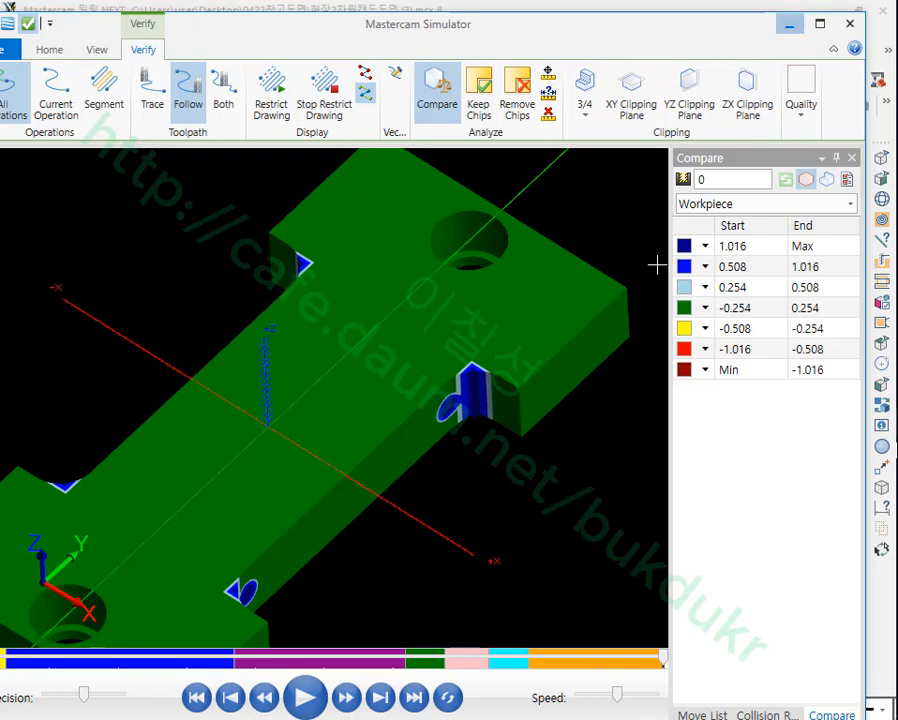
- Return from the simulator to the Mastercam part and hide the circle mill toolpath
click(557, 56)
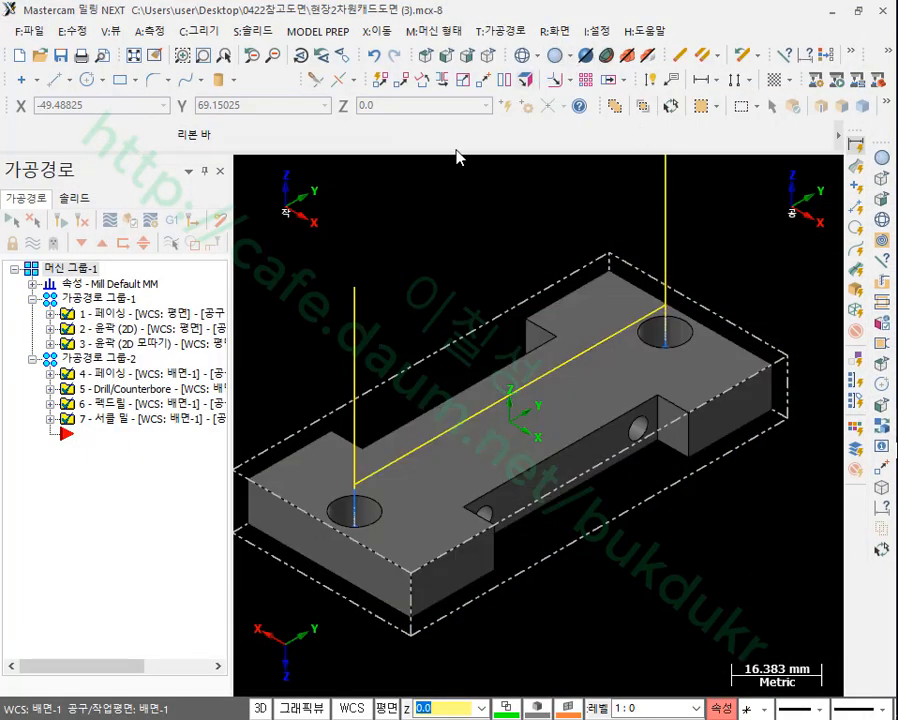
scroll(645, 481, down, 1)
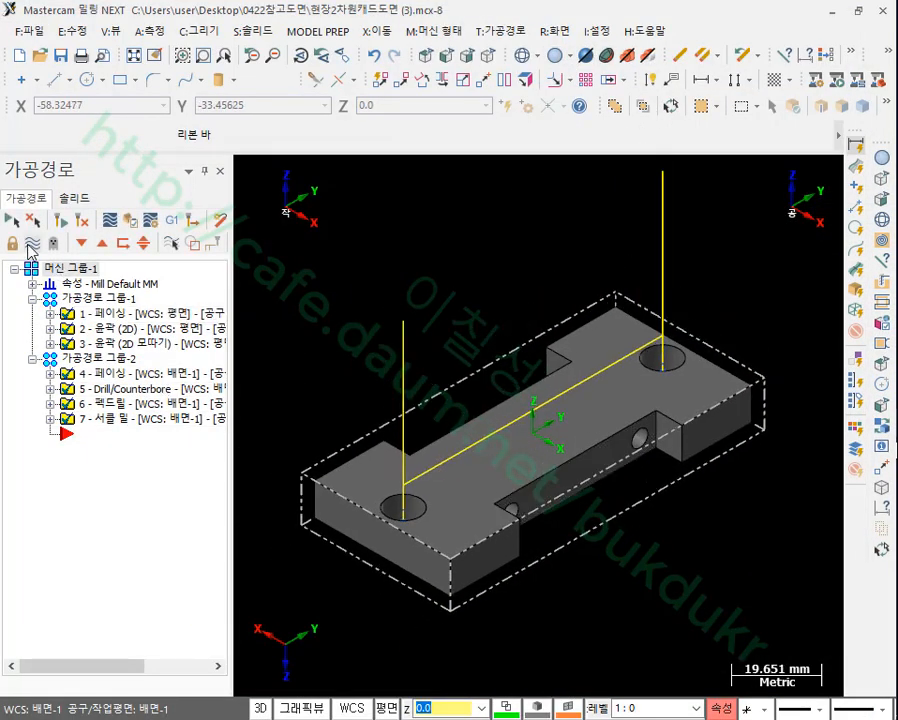
click(31, 244)
click(31, 244)
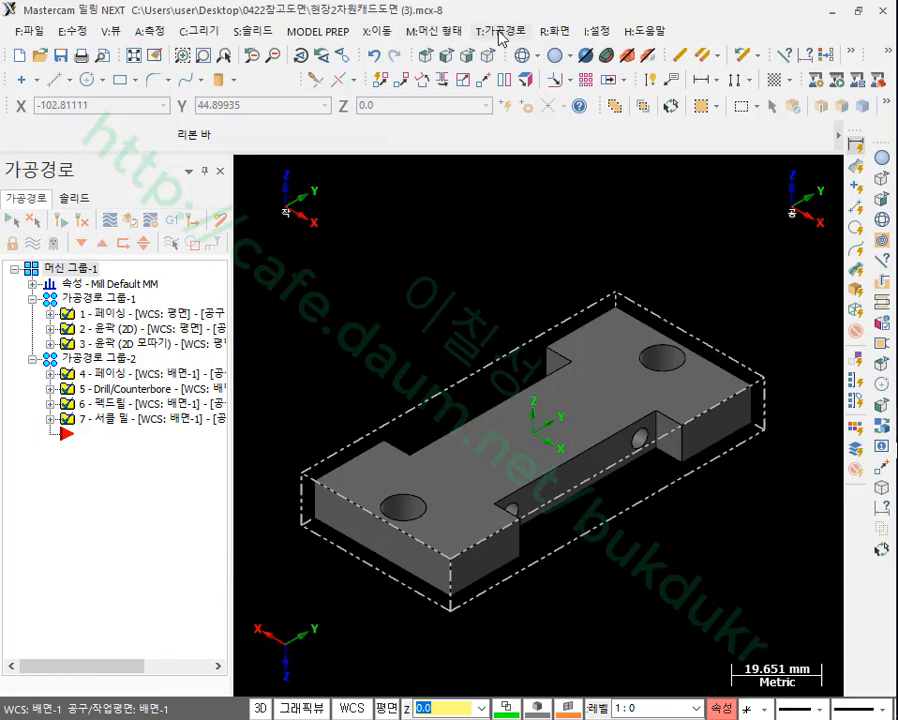
- Create a 2D chamfer contour operation on the outer and hole edges of the part's upper face, using the 5 mm spot drill
click(503, 32)
click(509, 50)
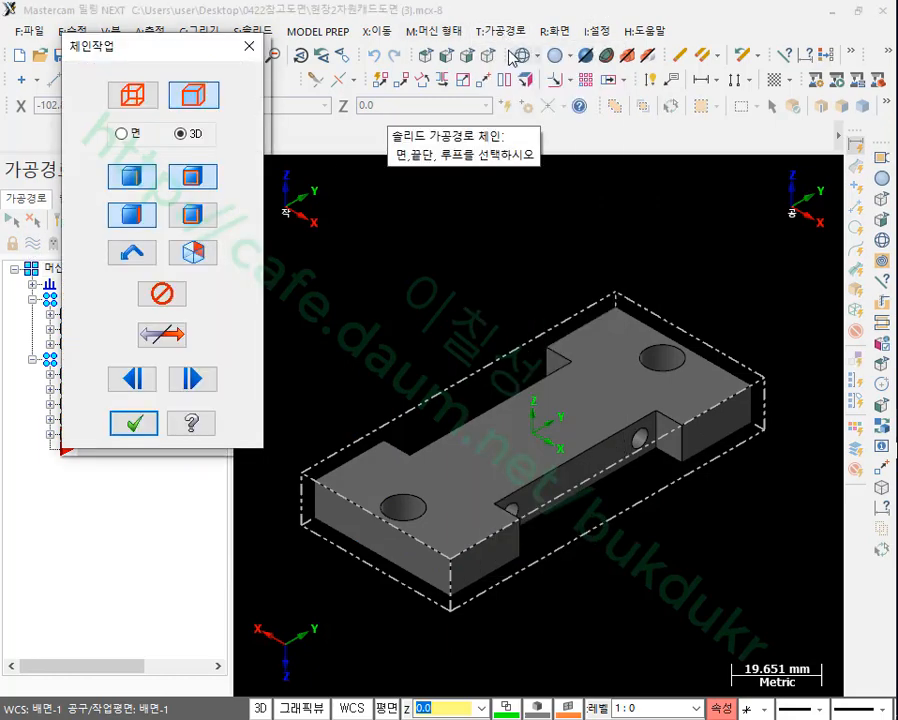
click(464, 488)
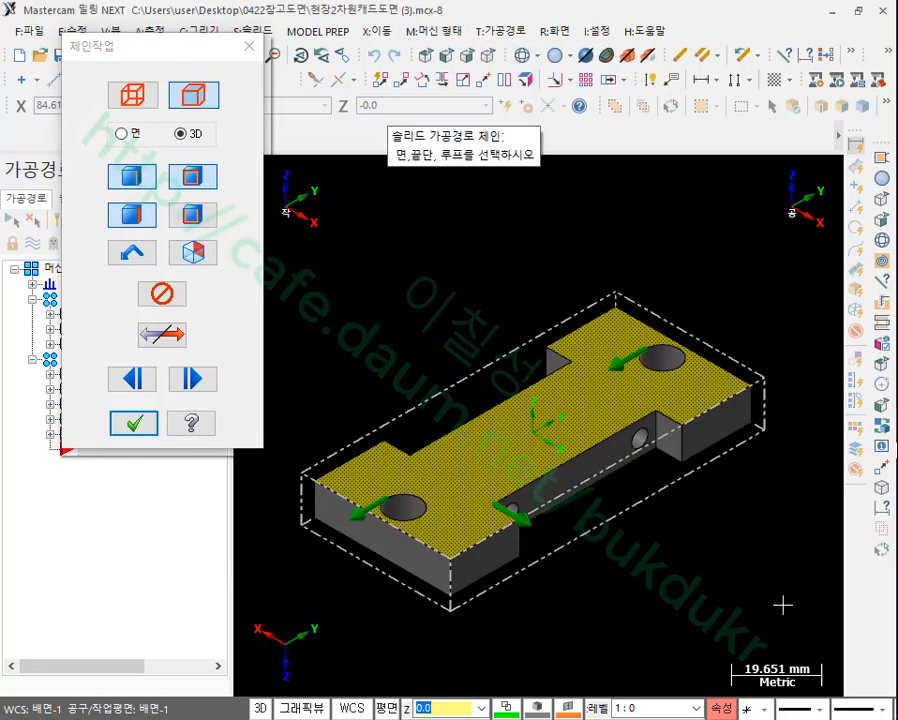
click(145, 424)
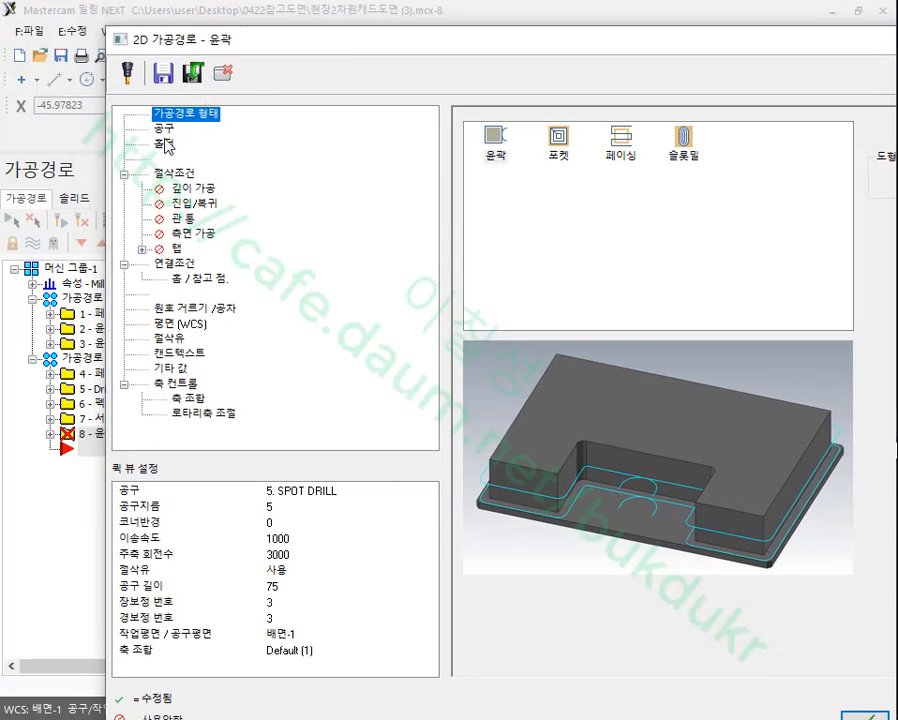
click(163, 129)
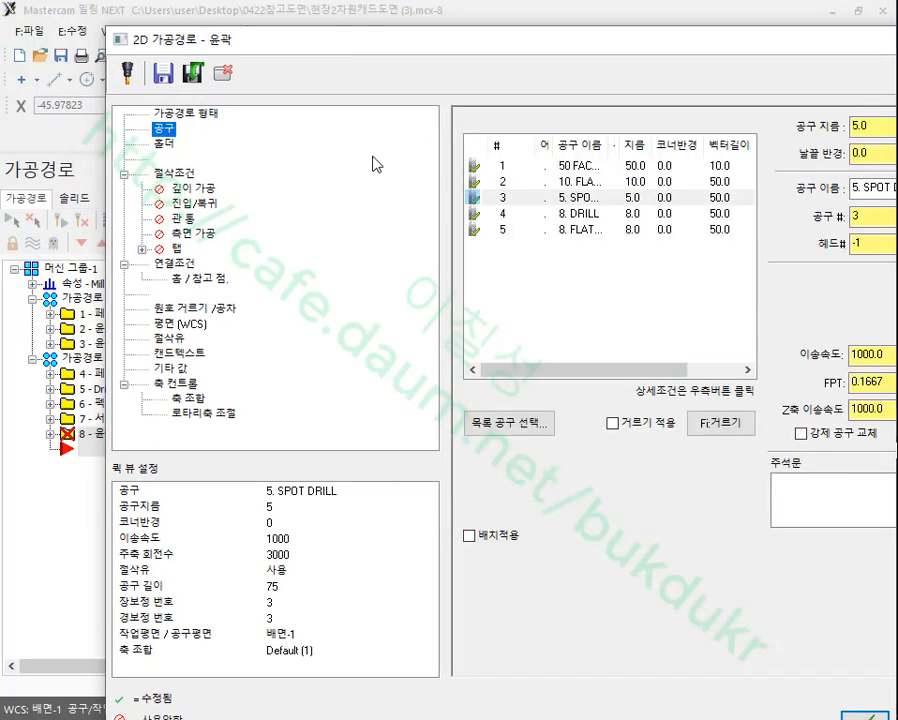
click(177, 173)
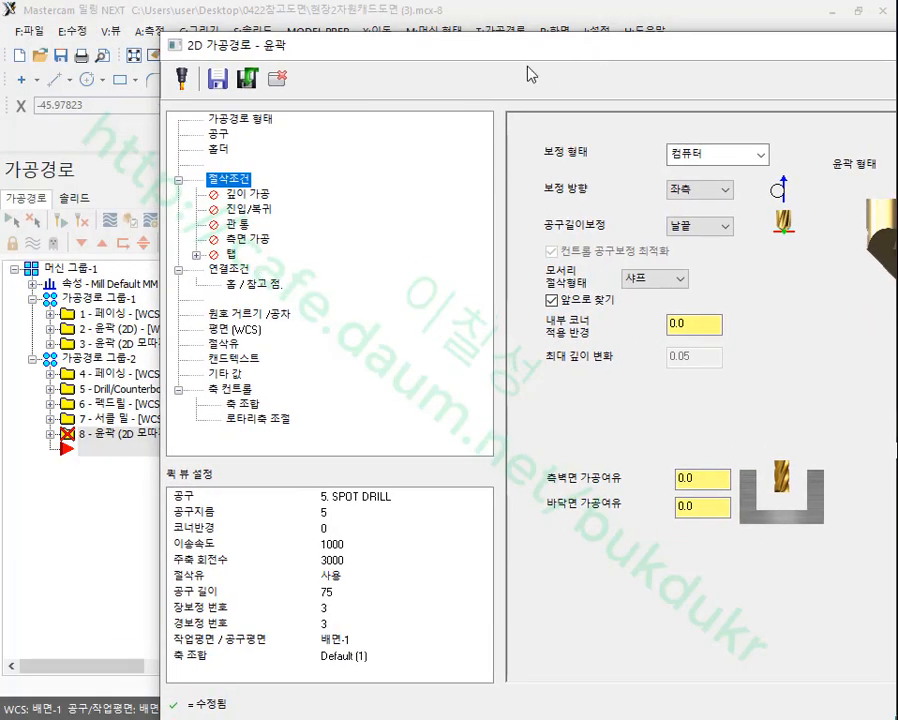
drag(574, 46, 369, 14)
click(714, 698)
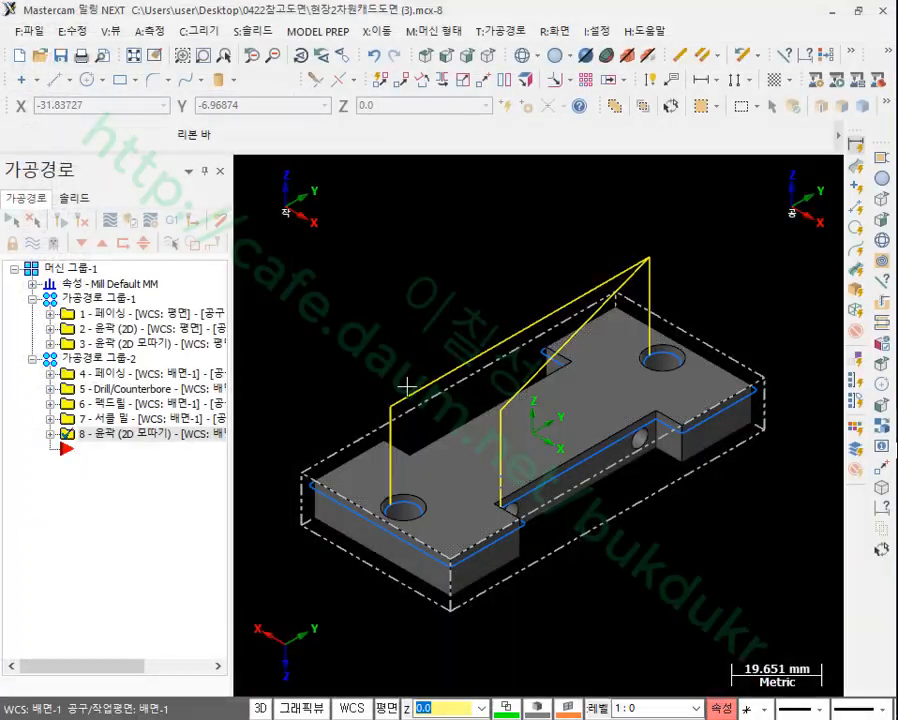
- Copy the new 2D chamfer contour operation after the last operation in toolpath group 2
scroll(570, 458, up, 3)
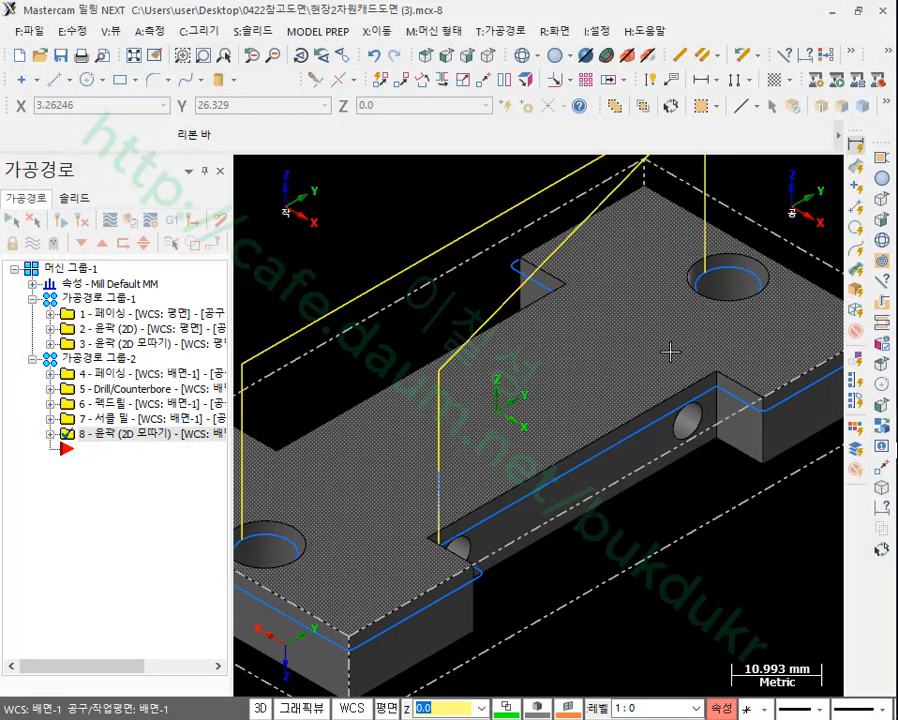
scroll(670, 352, down, 1)
middle_drag(604, 330, 618, 356)
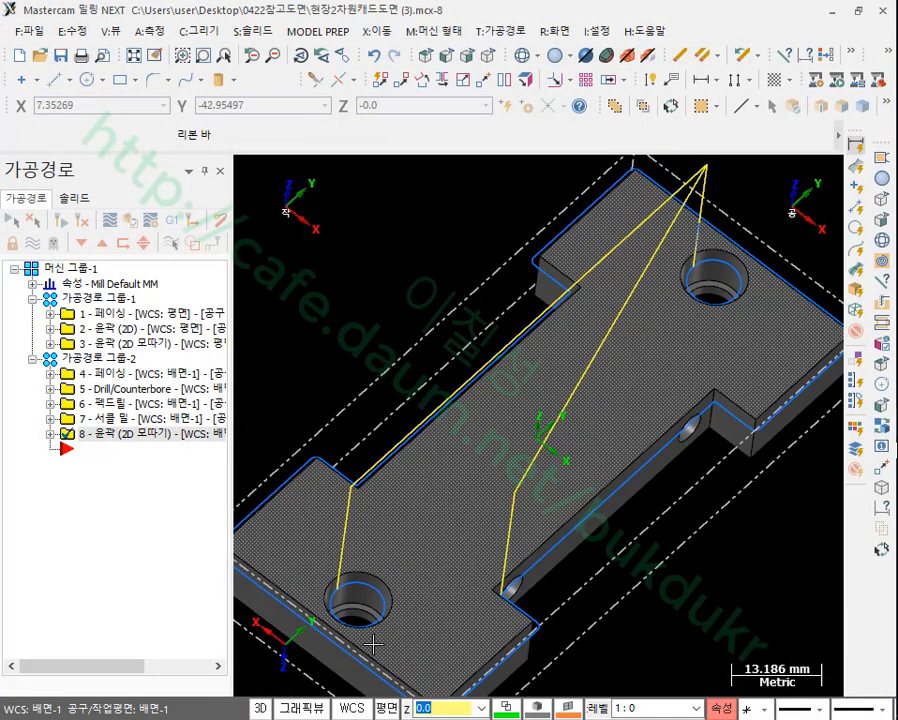
middle_drag(660, 295, 512, 196)
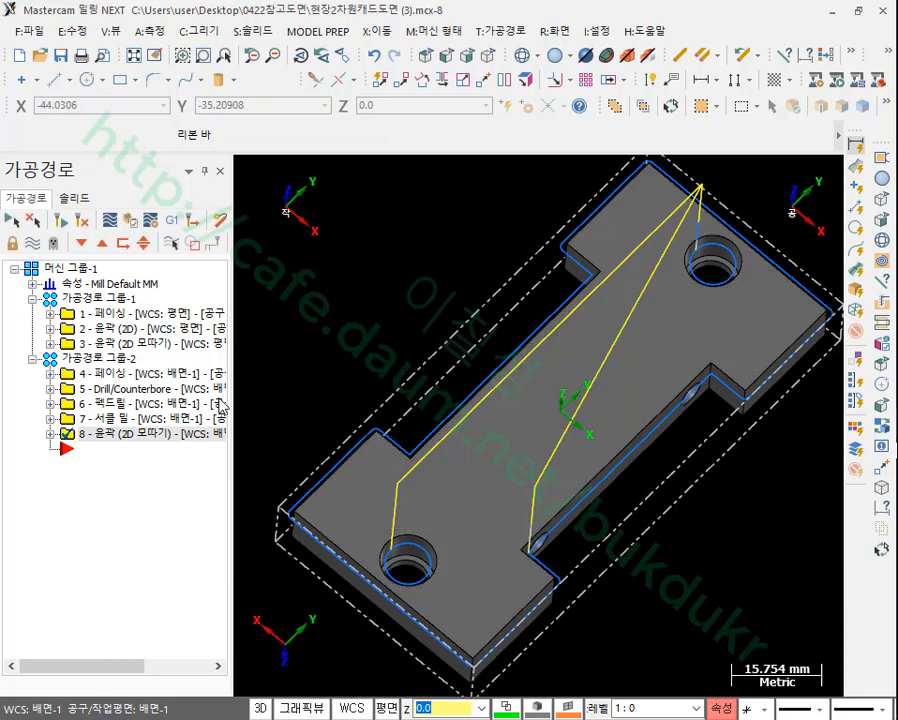
right_drag(67, 440, 92, 502)
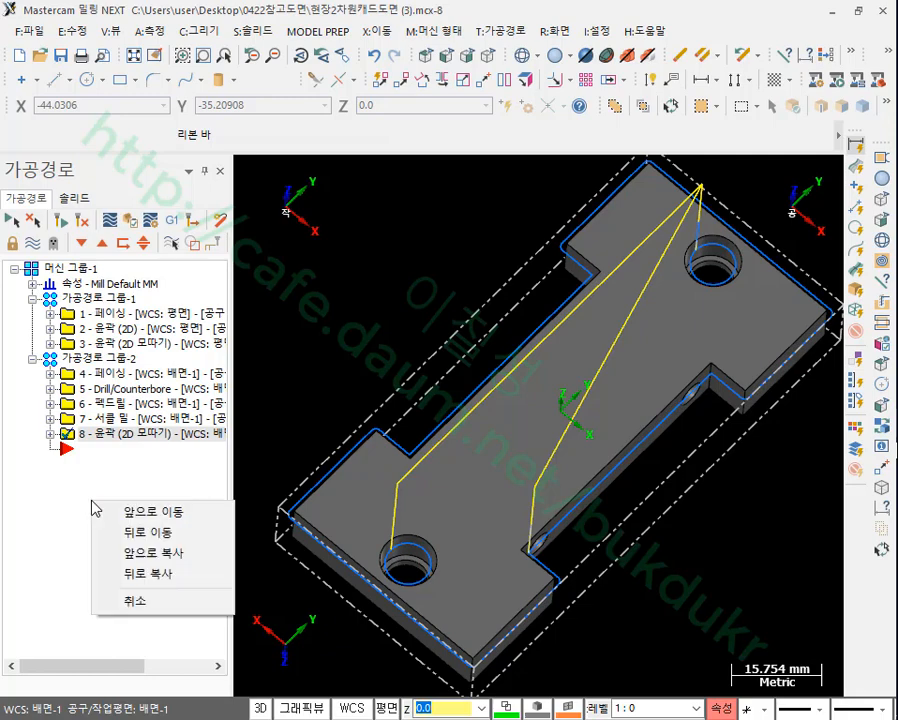
click(175, 572)
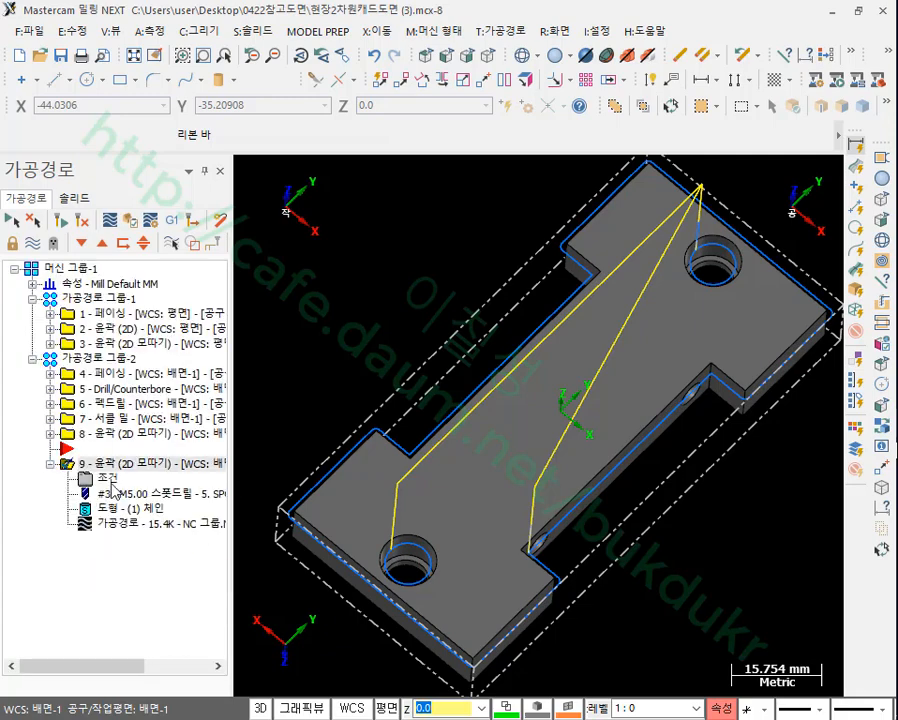
- Rechain the copied chamfer's geometry, selecting the inner hole edge at the far counterbore's floor and reversing its chain direction
click(122, 523)
right_click(94, 212)
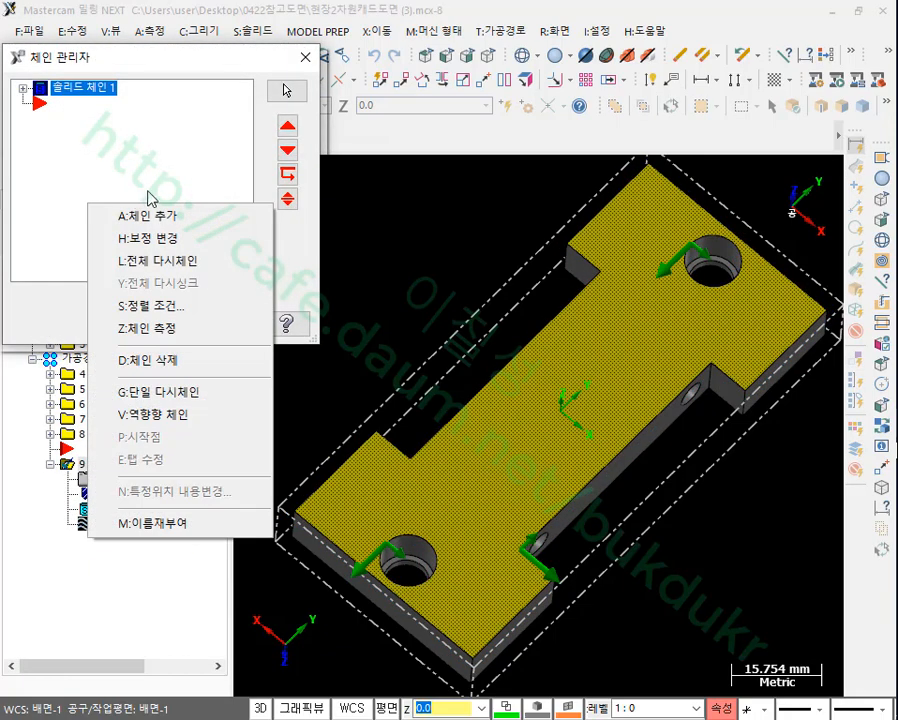
click(174, 266)
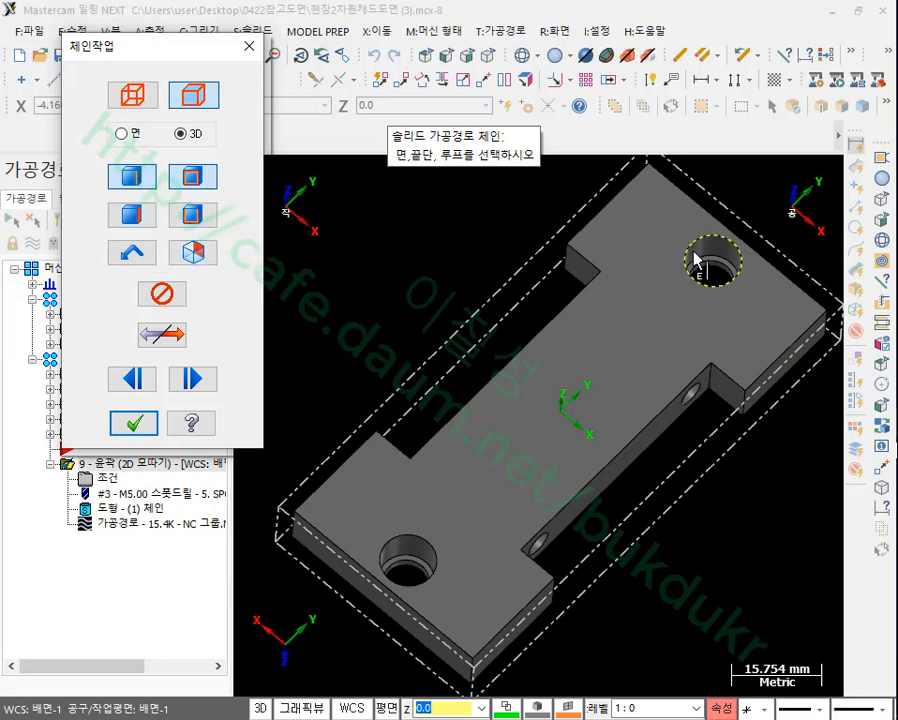
scroll(779, 212, up, 3)
scroll(722, 292, up, 3)
click(676, 314)
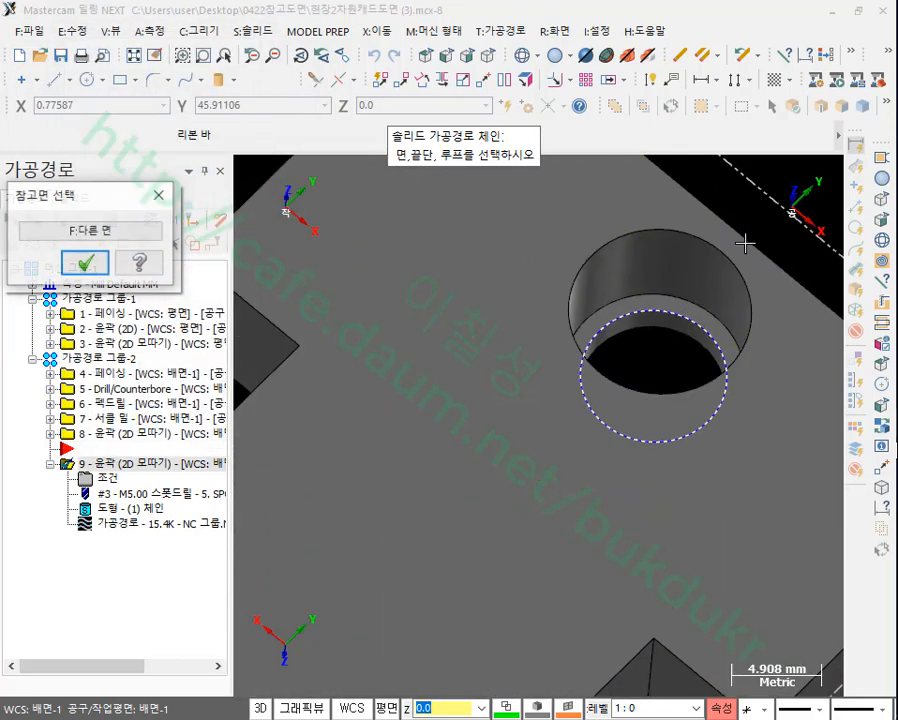
scroll(706, 243, down, 2)
scroll(706, 243, down, 2)
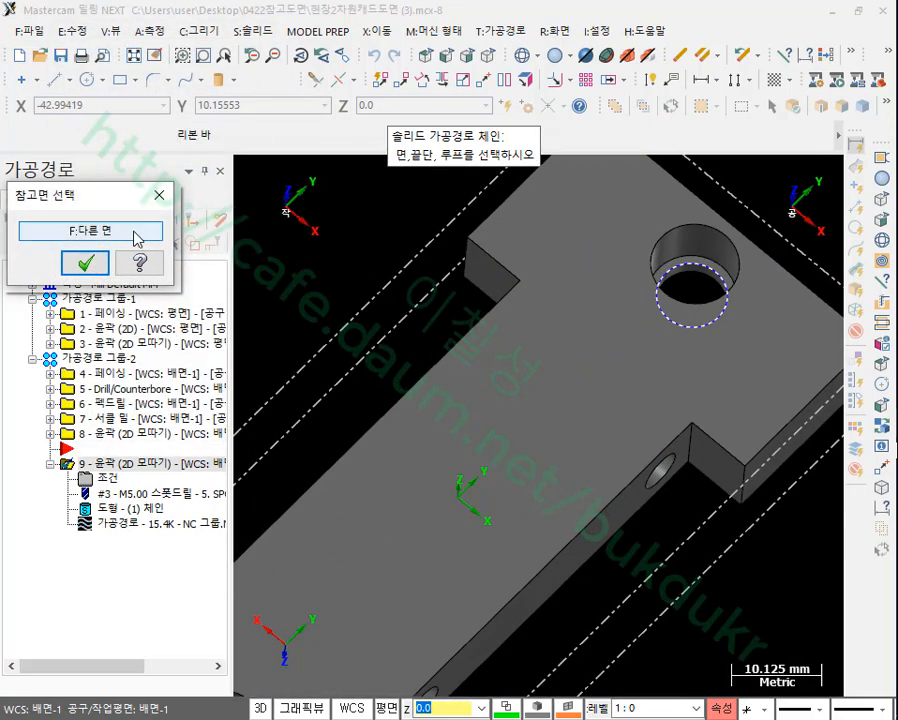
click(85, 262)
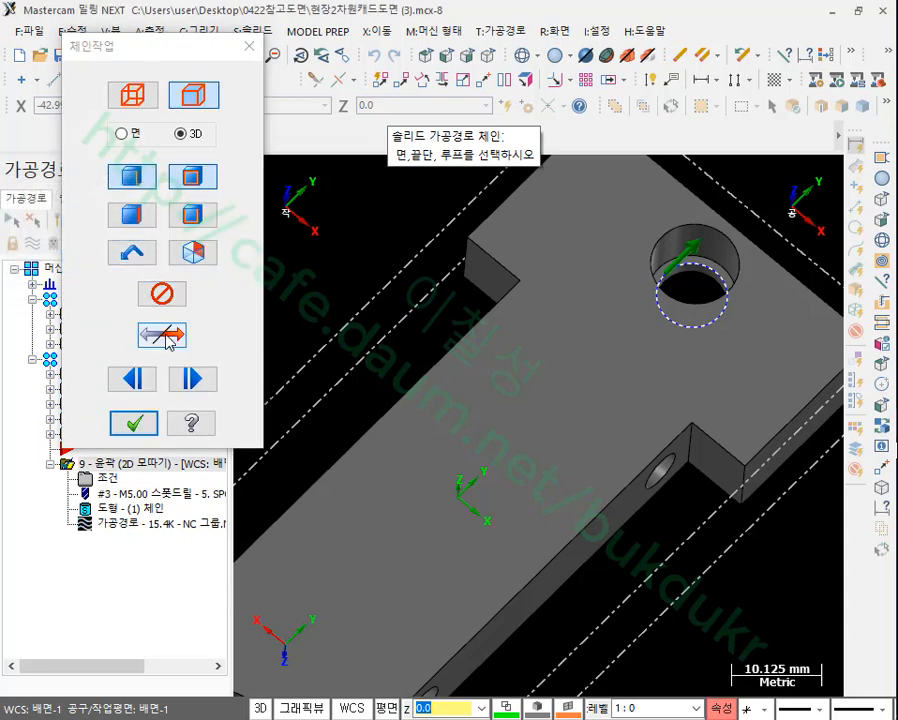
click(163, 336)
- Add the inner hole edge at the near counterbore's floor as a reversed chain and accept the new chamfer geometry
scroll(760, 240, down, 2)
scroll(424, 484, up, 4)
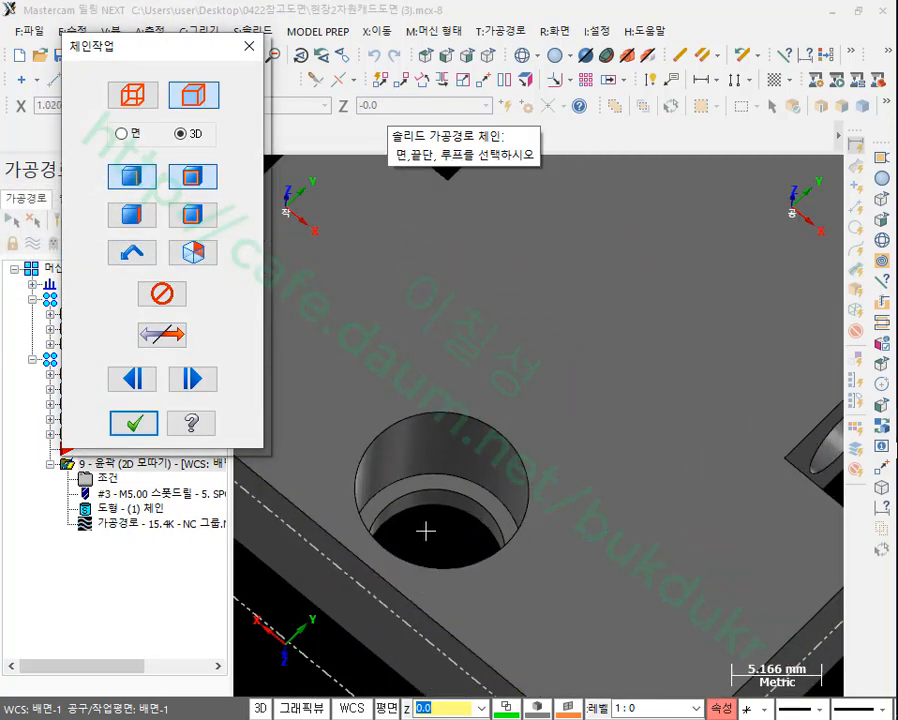
click(418, 498)
click(88, 266)
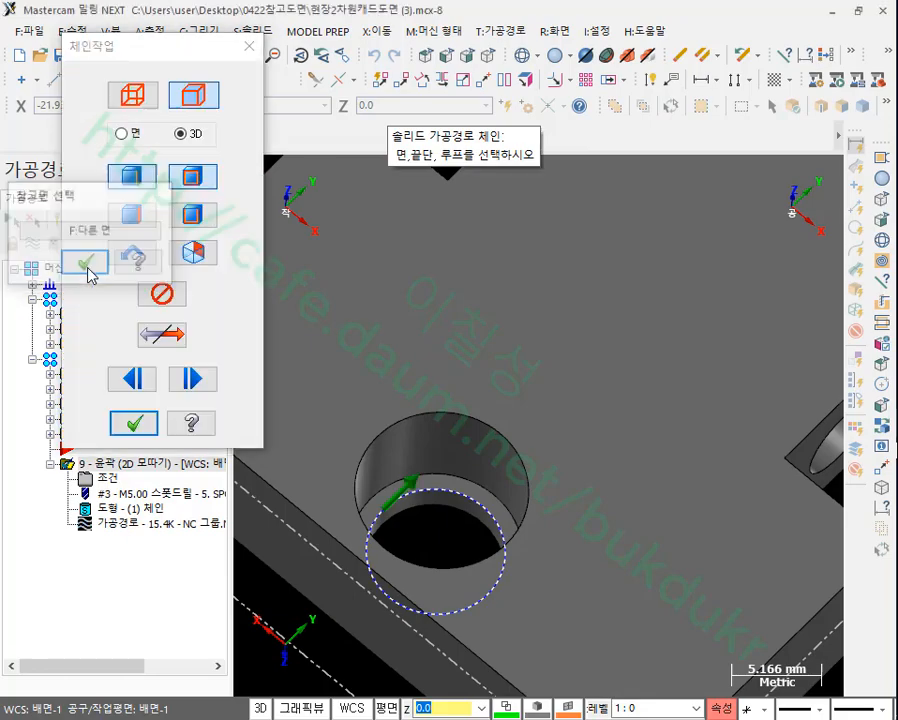
click(162, 338)
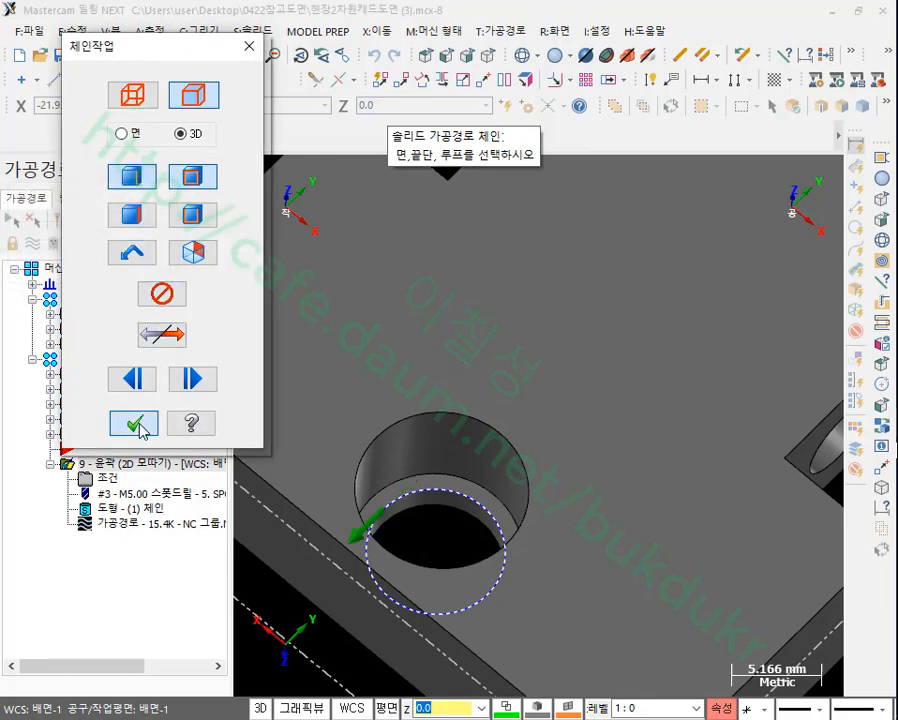
click(134, 424)
click(232, 321)
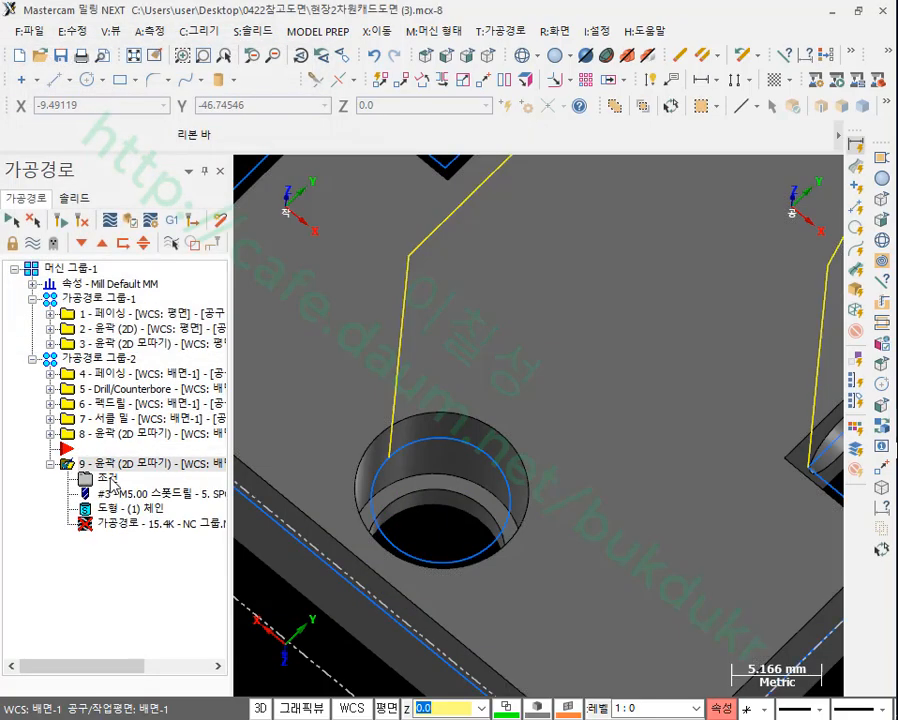
- Set the copied chamfer's tip offset to 2.0, review its linking parameters and regenerate the toolpath
click(110, 480)
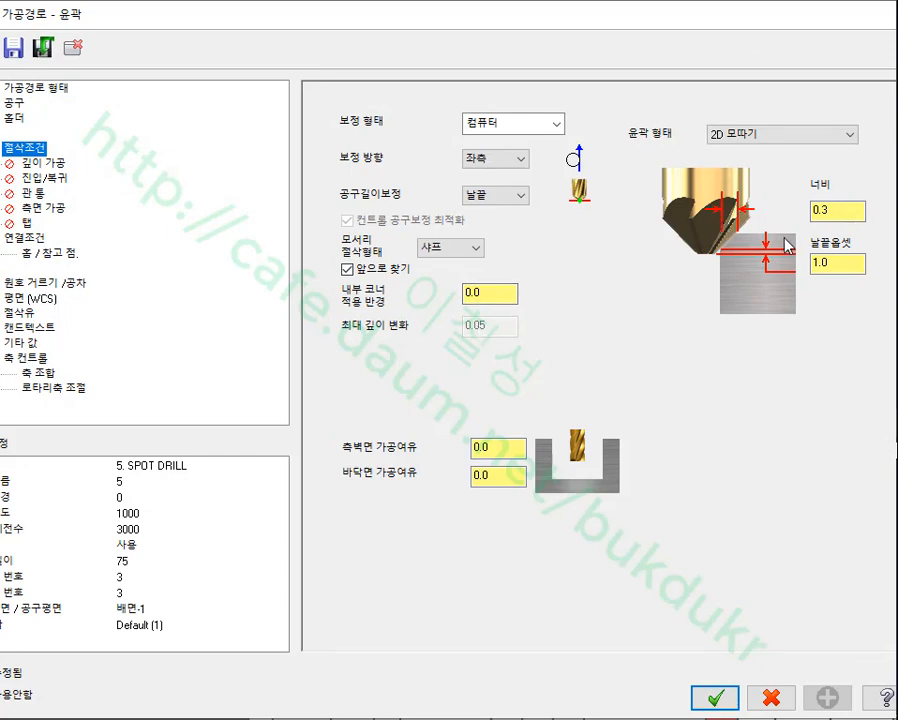
double_click(850, 264)
text(2)
click(836, 217)
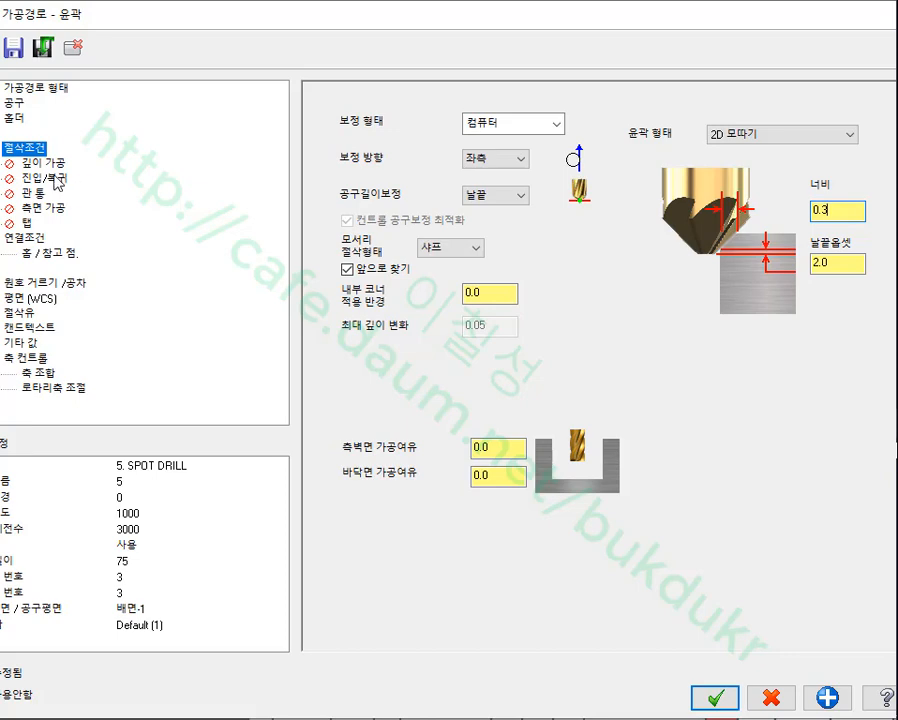
click(30, 238)
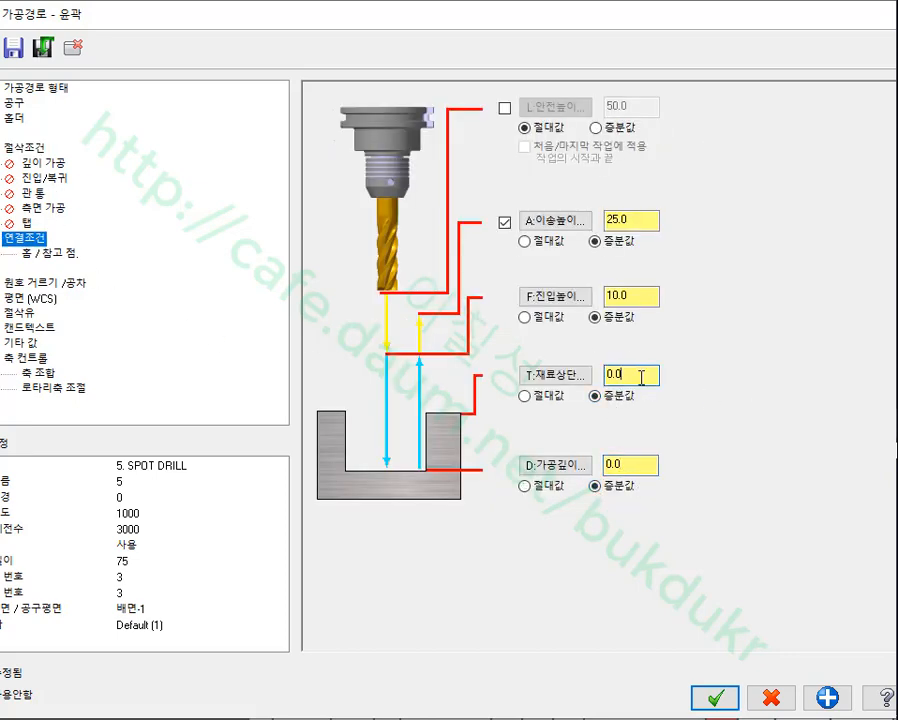
click(718, 697)
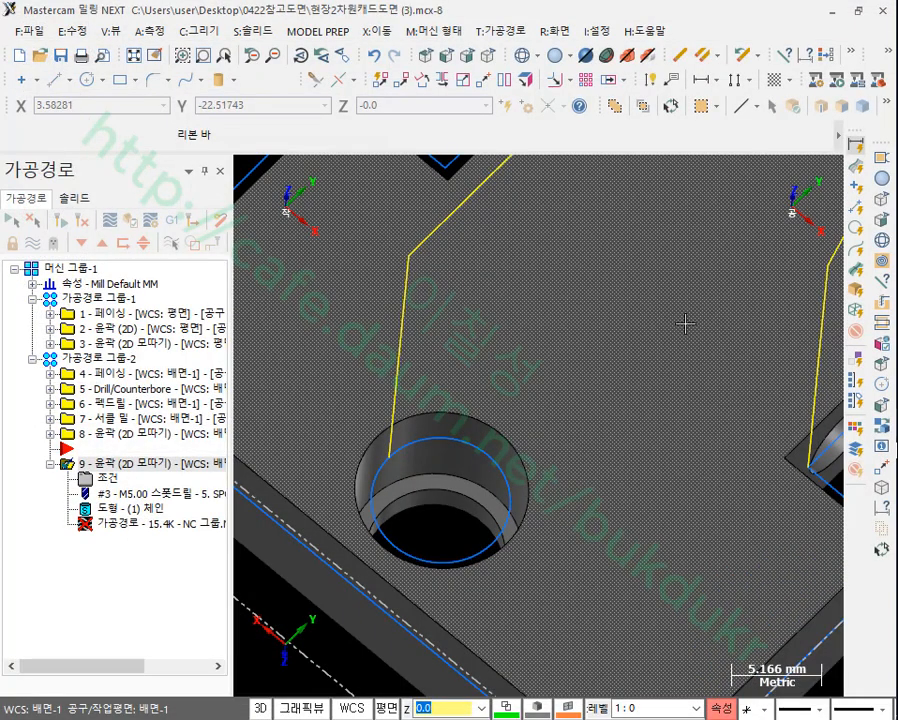
scroll(440, 370, down, 4)
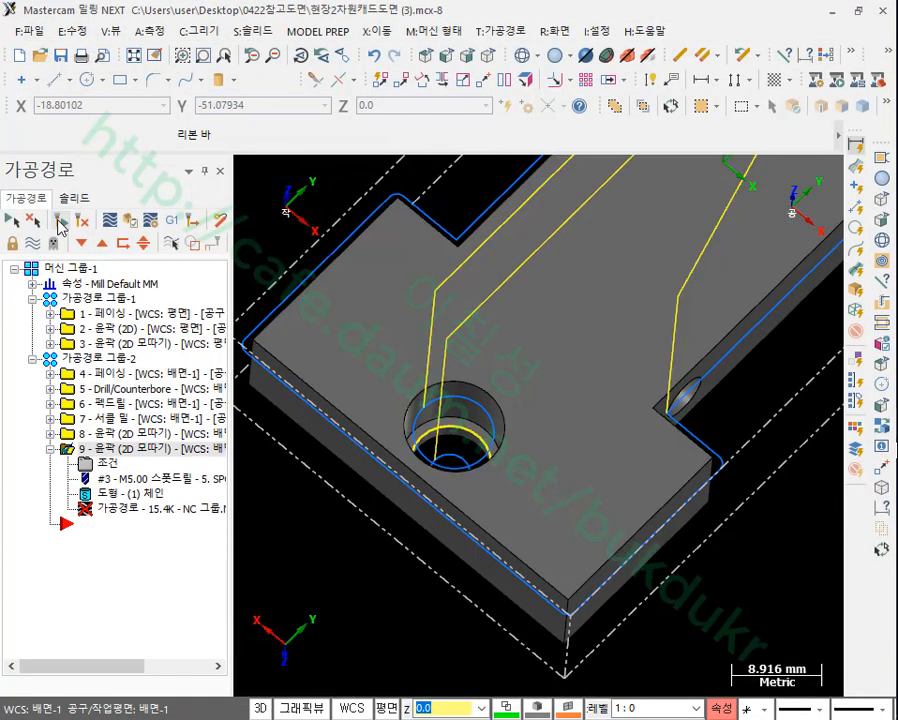
scroll(368, 556, down, 4)
scroll(368, 556, down, 2)
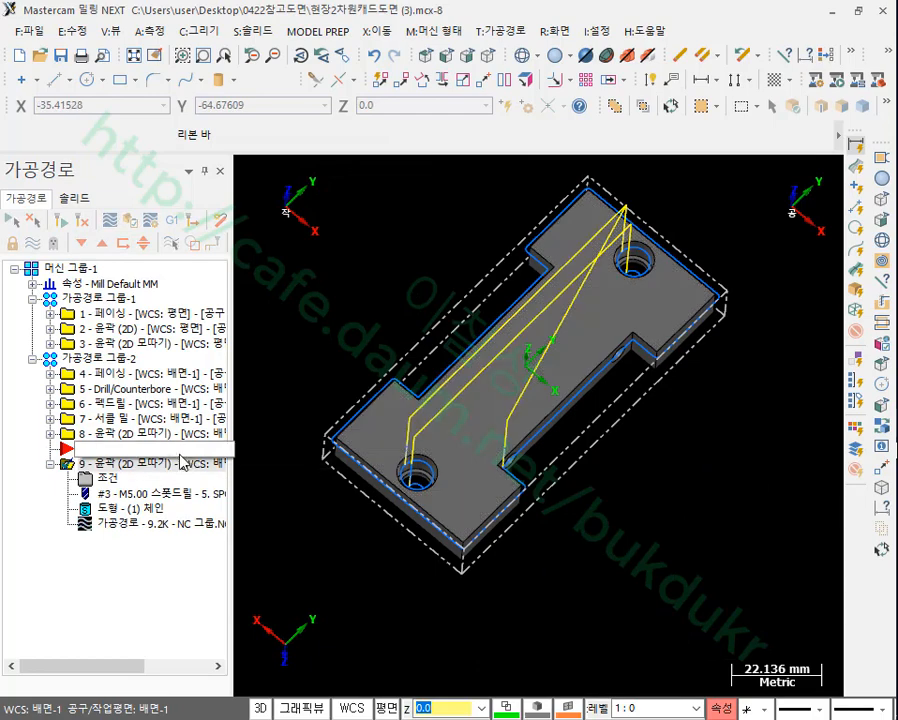
- Simulate all operations of the machine group and examine the chamfers on the outer edges and holes
key(ctrl+a)
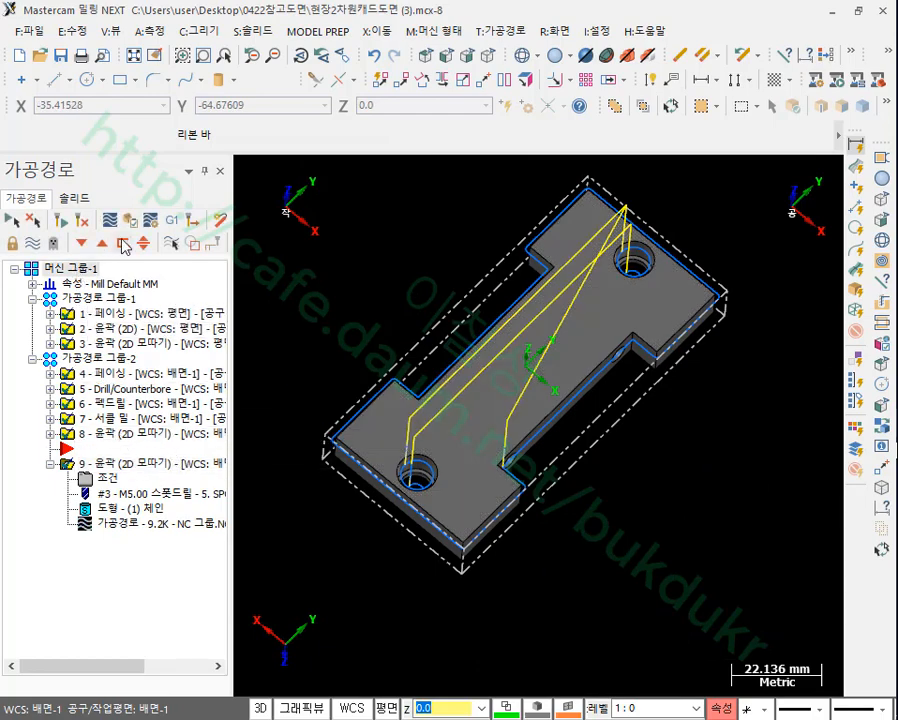
click(130, 222)
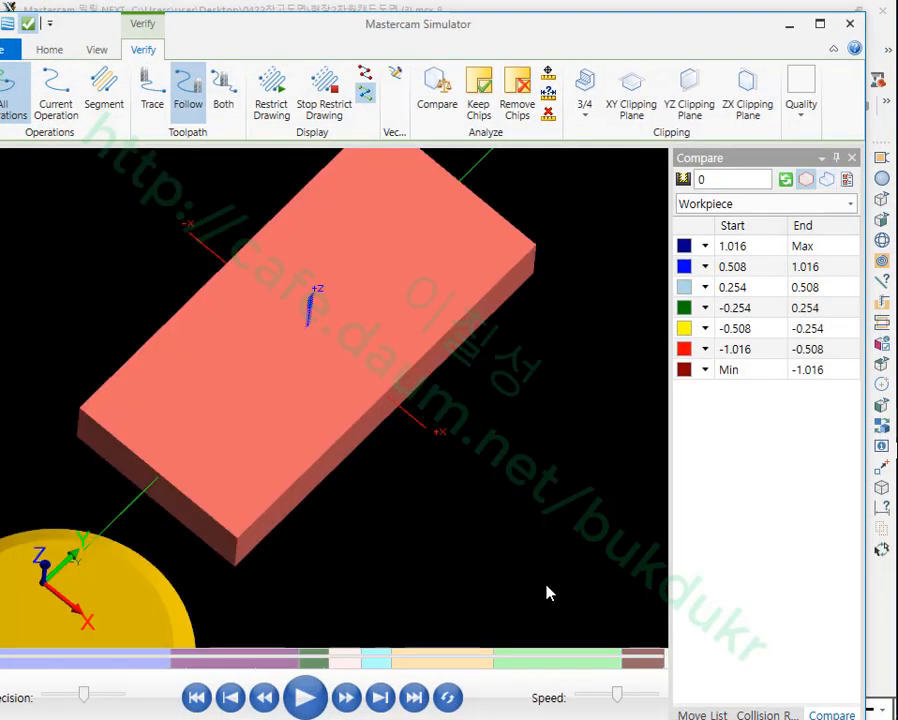
click(305, 697)
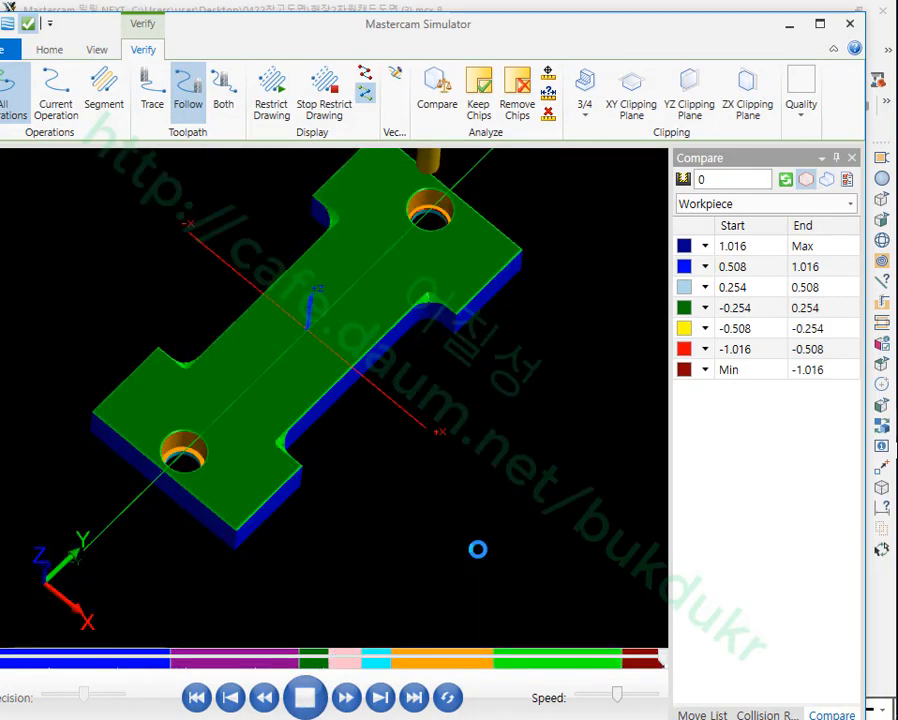
scroll(168, 472, up, 10)
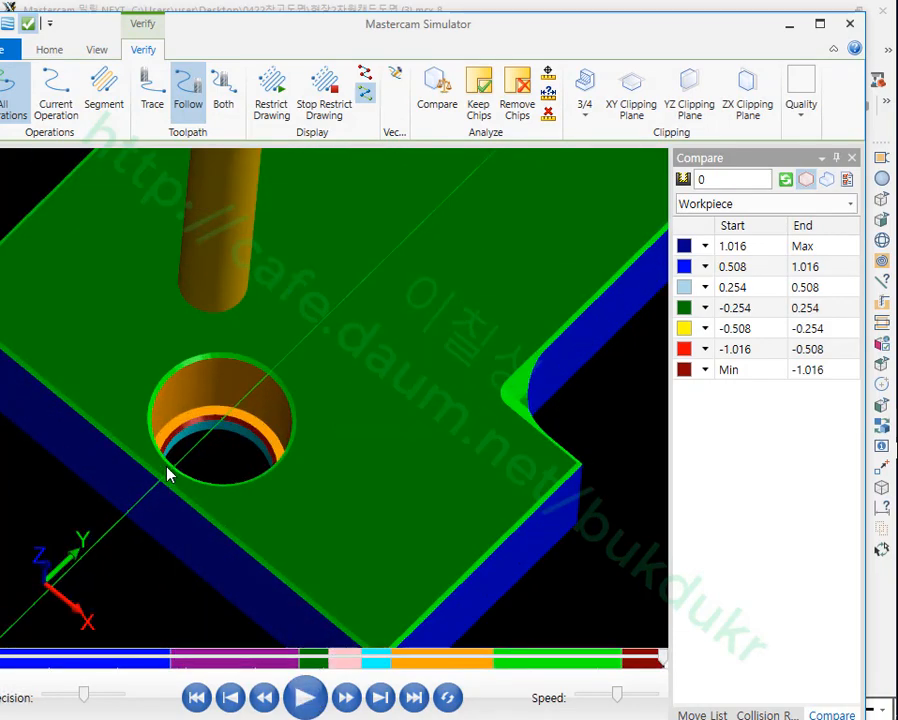
scroll(342, 395, down, 2)
middle_drag(432, 390, 511, 268)
scroll(422, 340, down, 5)
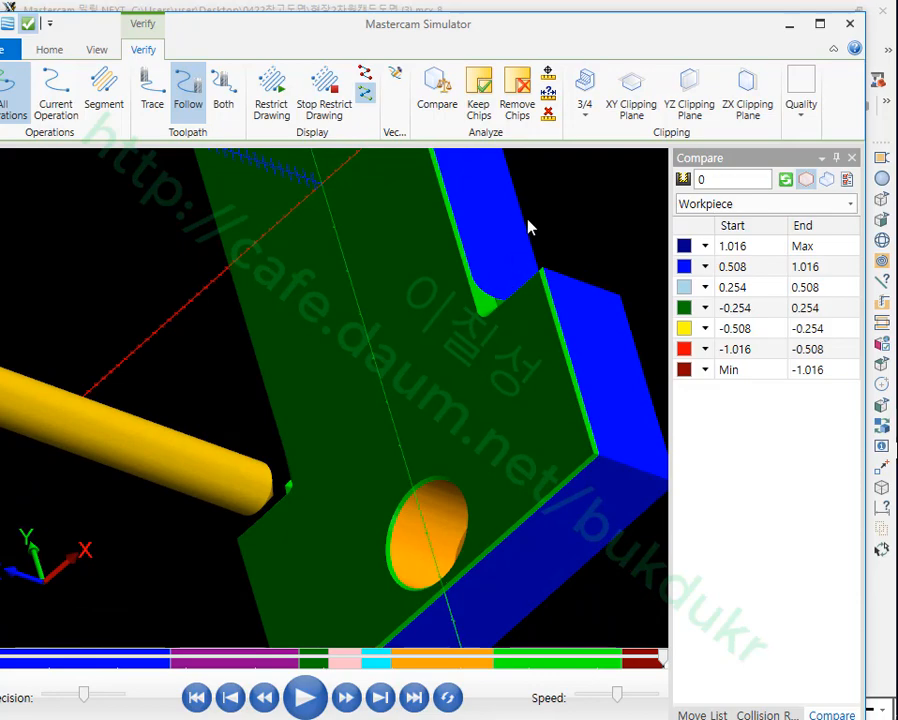
- Compare the machined stock with the part model and examine the holes, chamfers and inside corners from several angles
click(437, 93)
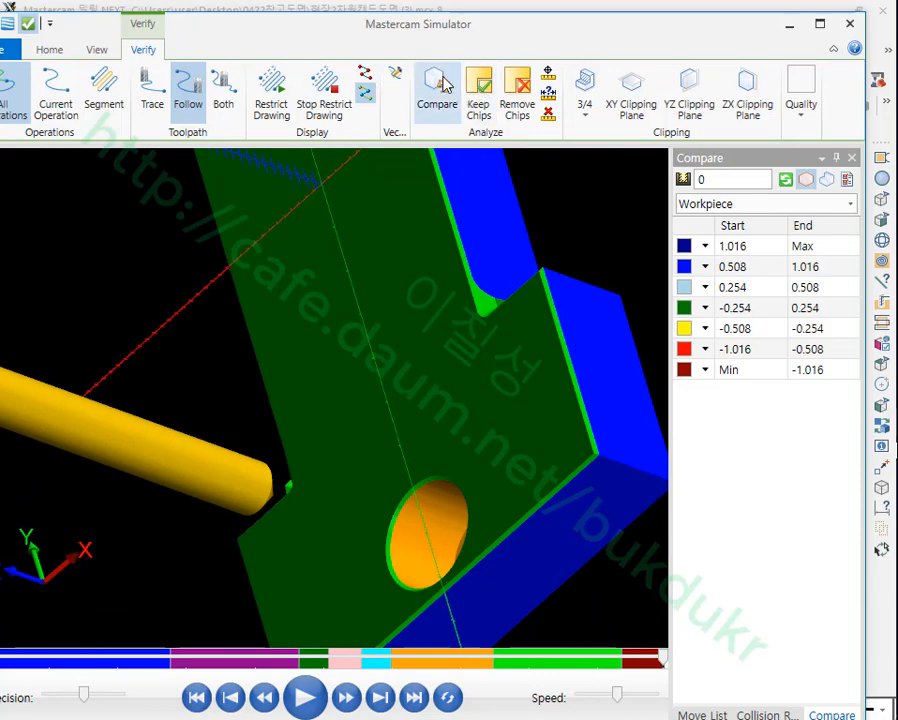
click(786, 179)
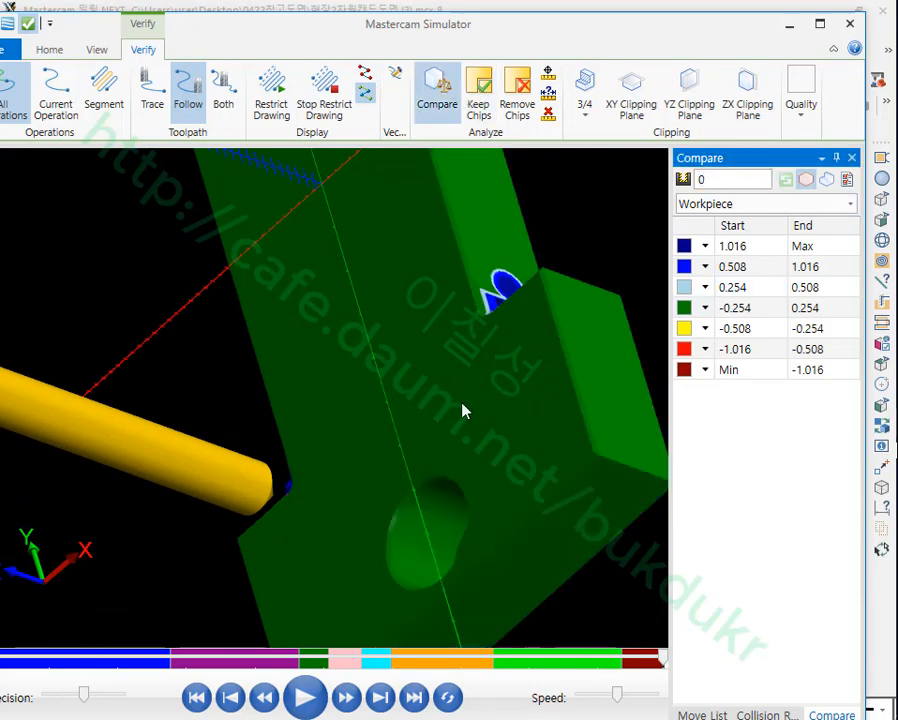
middle_drag(463, 411, 505, 555)
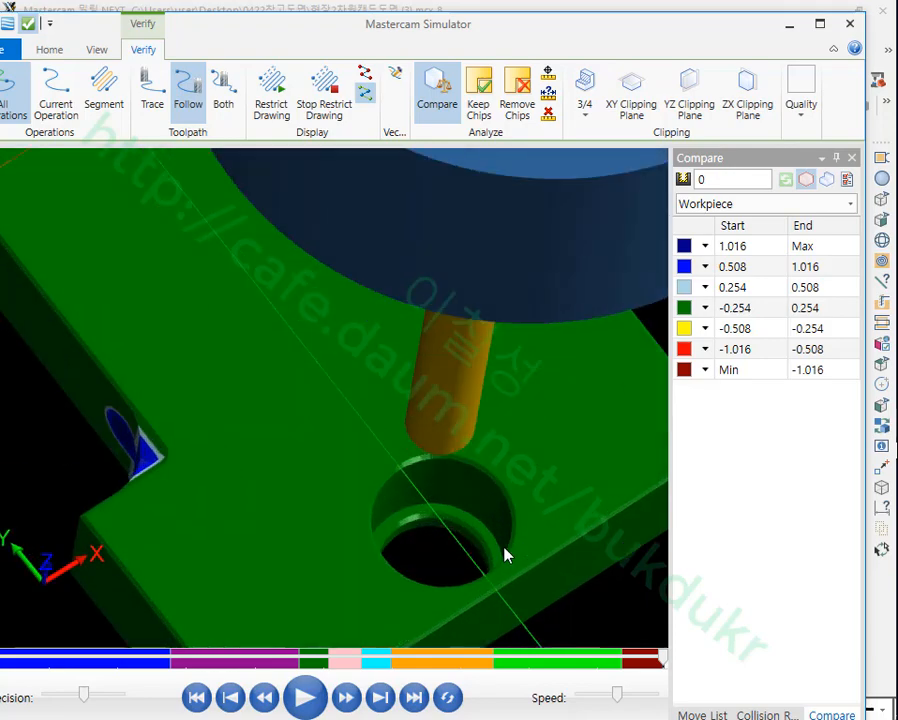
scroll(421, 509, up, 5)
scroll(435, 495, down, 8)
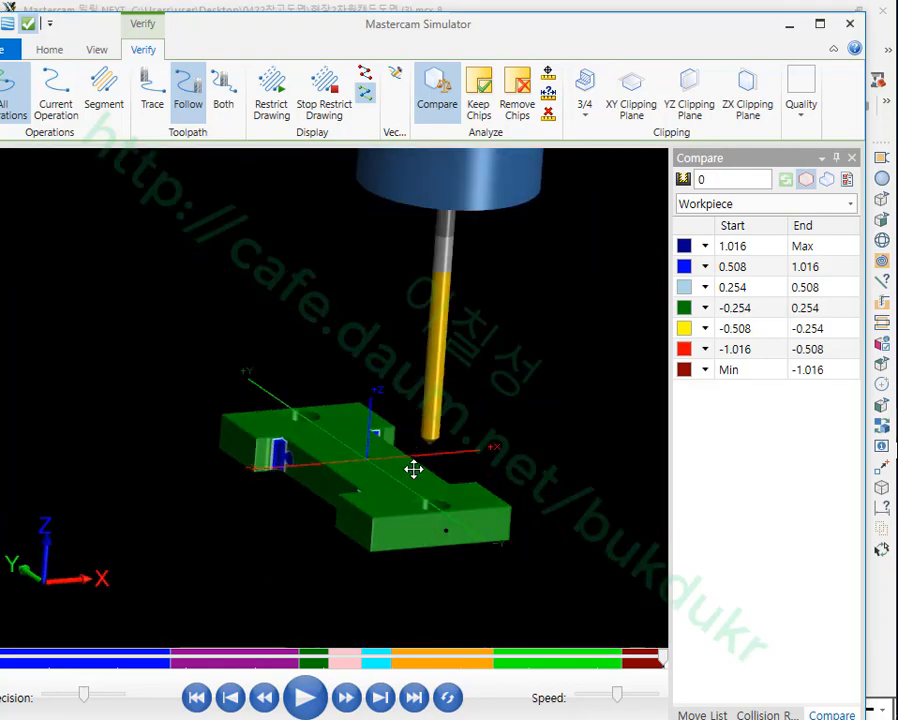
middle_drag(414, 469, 326, 480)
scroll(174, 480, down, 5)
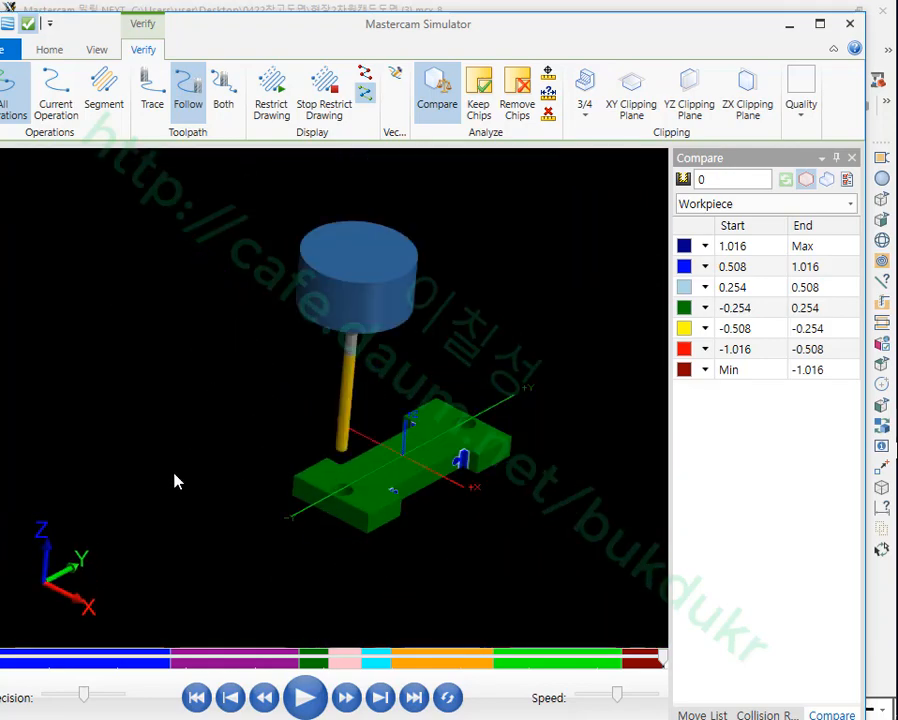
scroll(306, 492, up, 8)
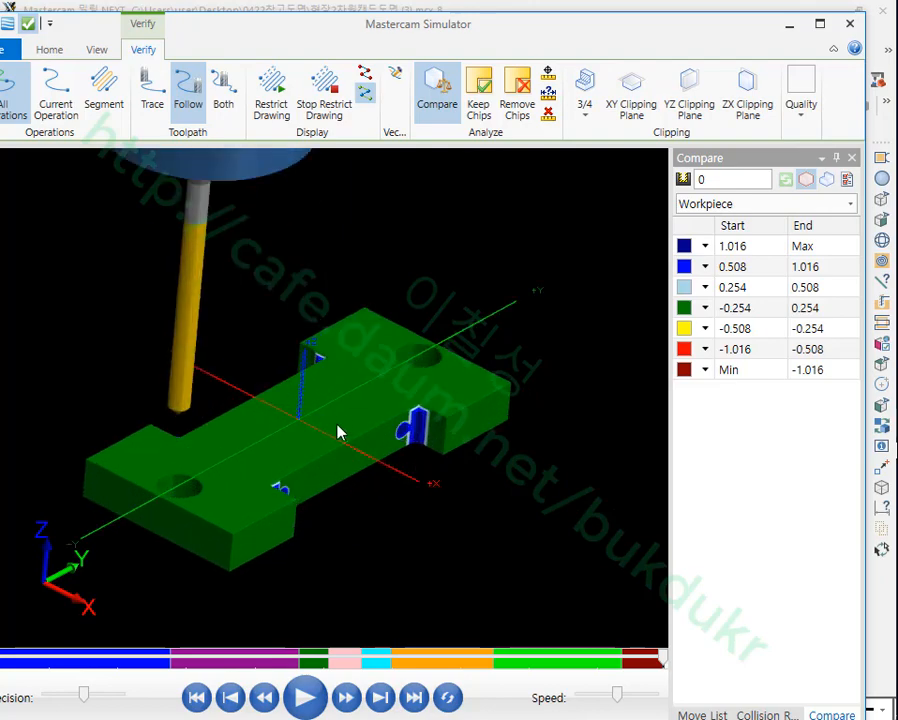